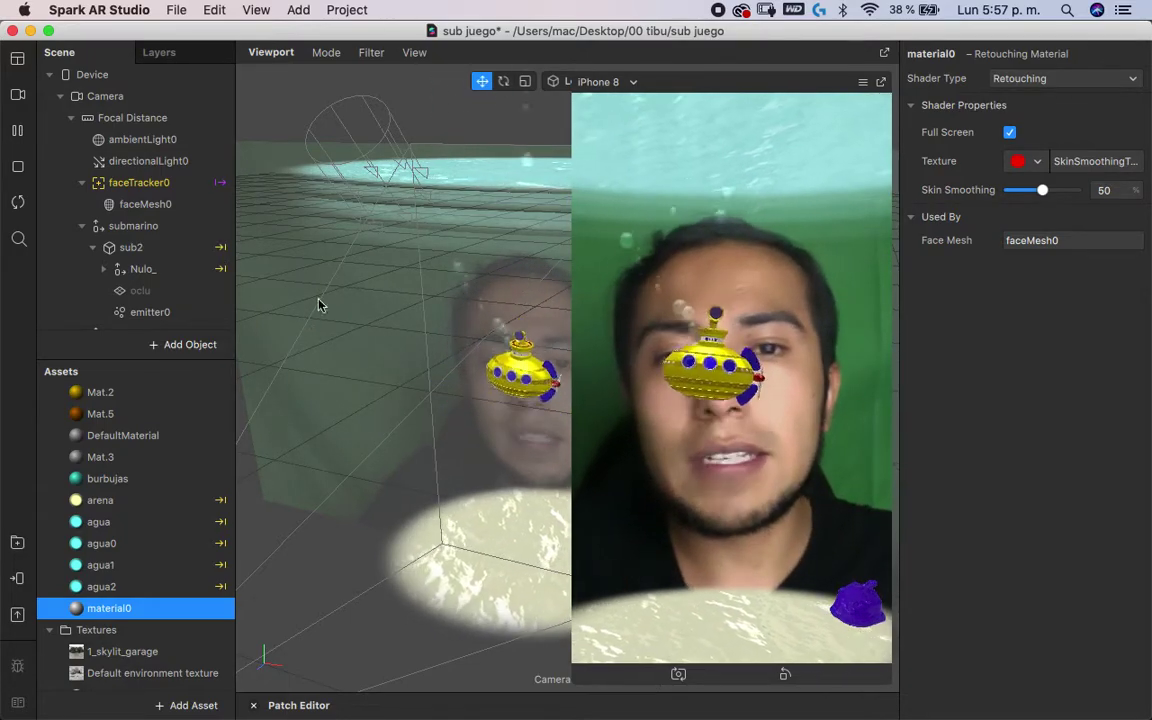
- Zoom and orbit around the Spark AR submarine model, then show faceMesh0's properties in the Inspector
scroll(514, 329, up, 3)
scroll(488, 368, up, 3)
scroll(520, 470, up, 2)
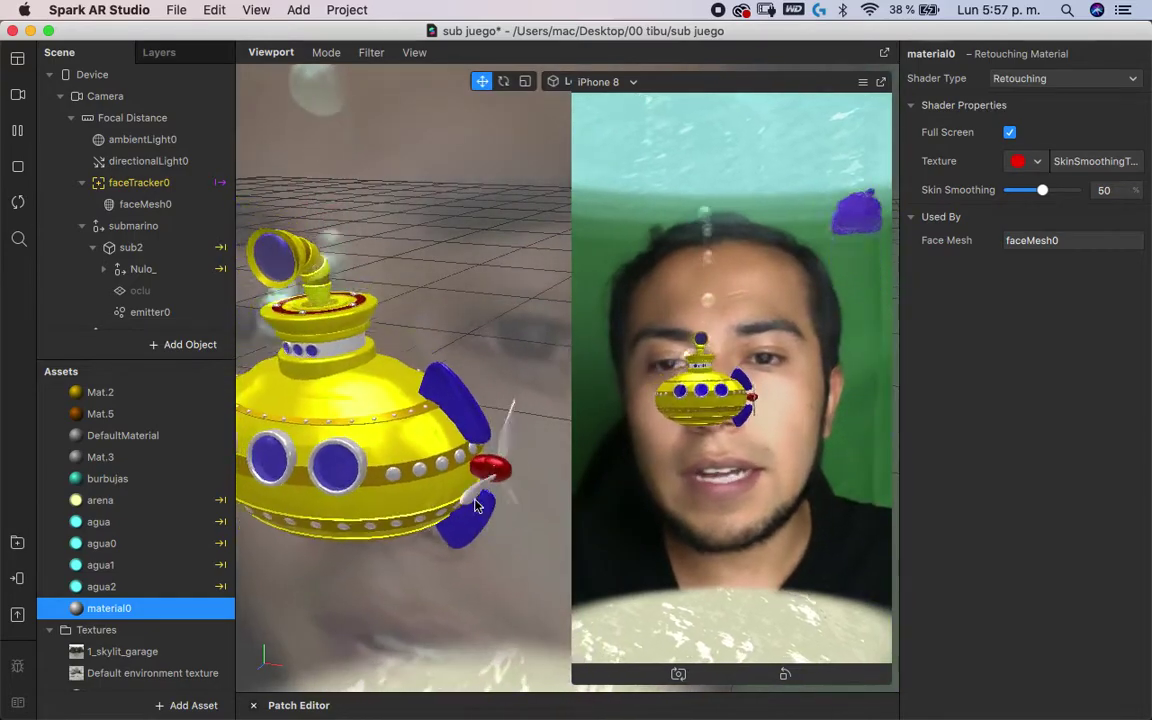
drag(401, 278, 532, 283)
mouse_move(445, 292)
mouse_down()
mouse_move(503, 427)
mouse_move(480, 380)
mouse_move(501, 391)
mouse_move(478, 319)
mouse_move(479, 375)
mouse_up()
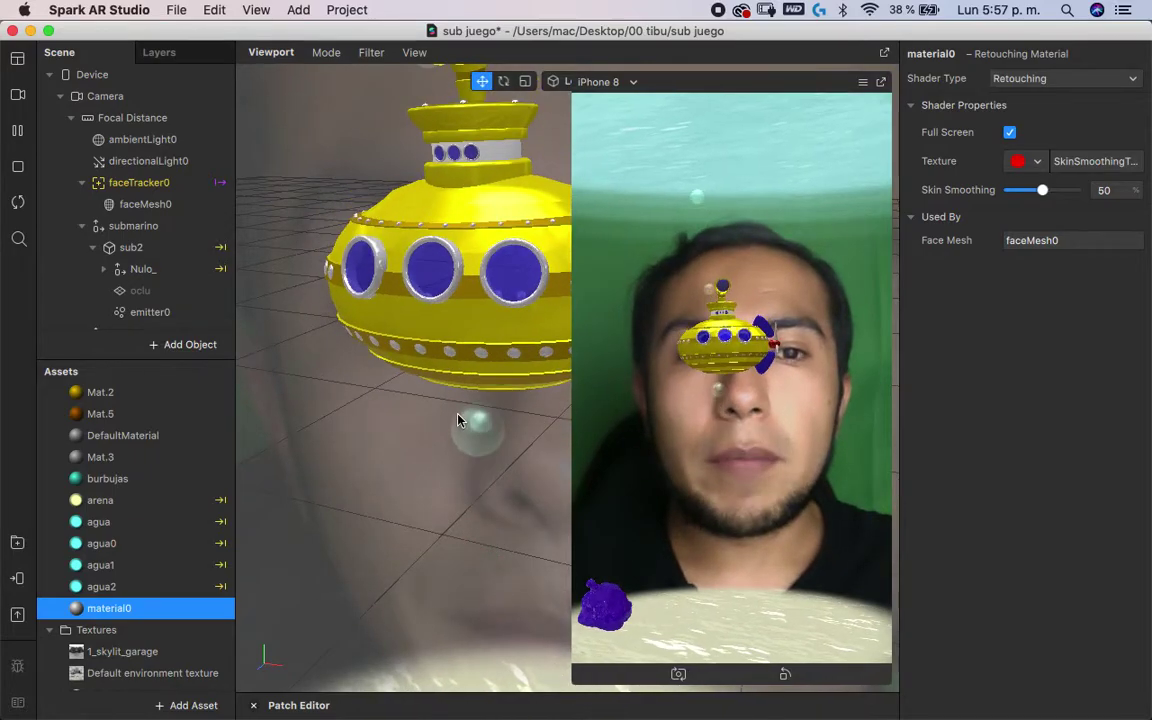
click(457, 416)
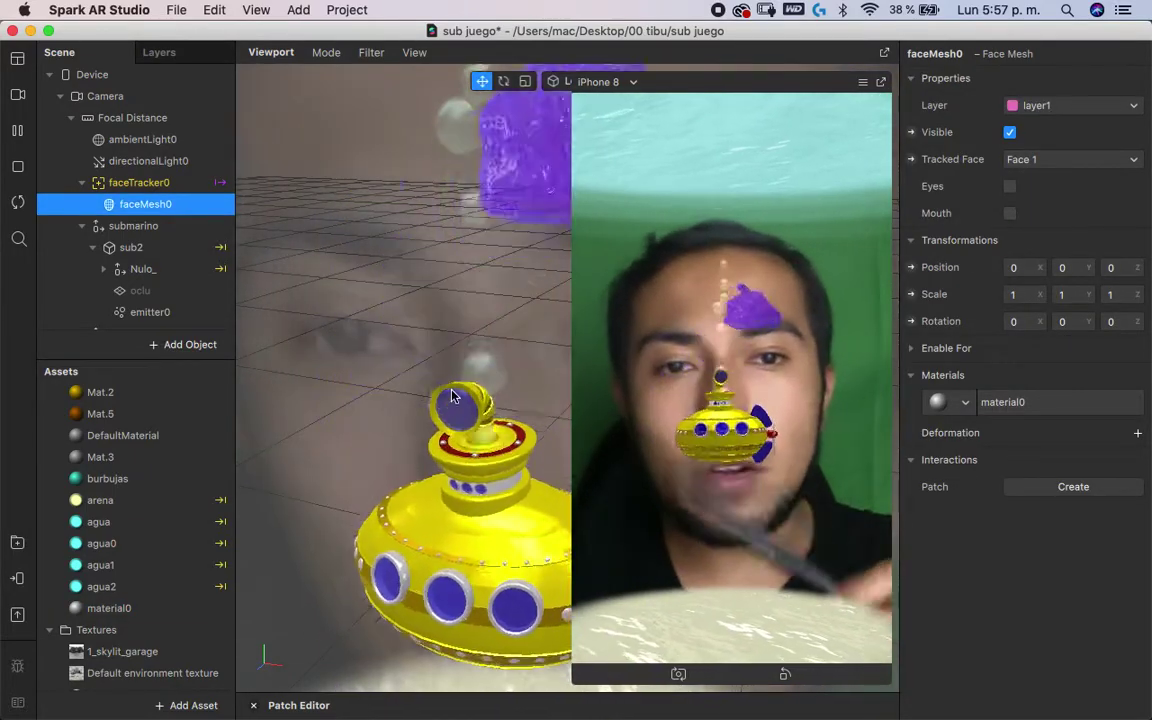
key(ctrl+Right)
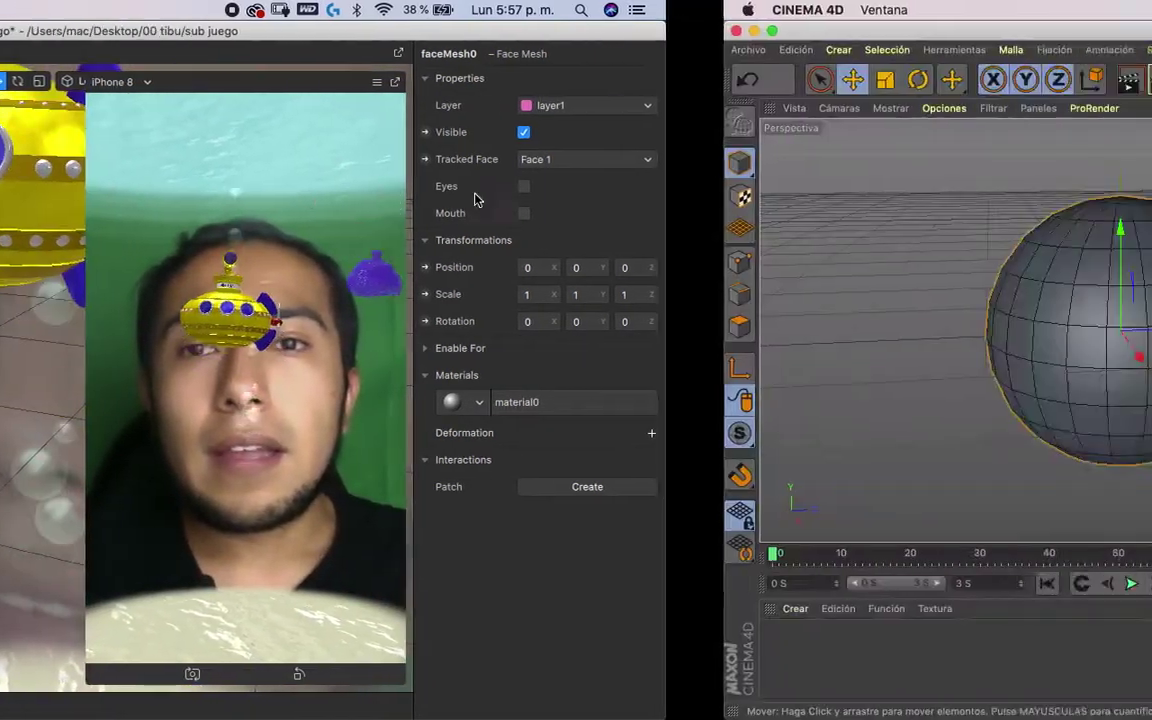
- Quick Look the carnival and shoe filter screen recordings, scrubbing through each, then close the preview
key(ctrl+Right)
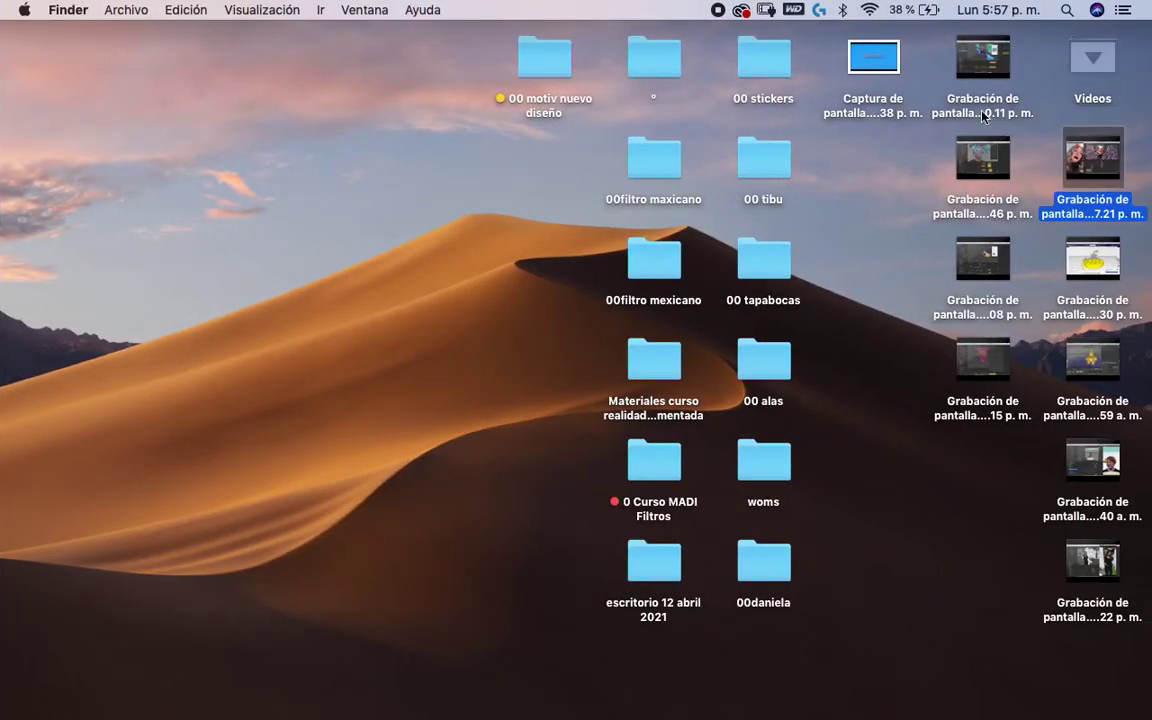
click(978, 72)
key(space)
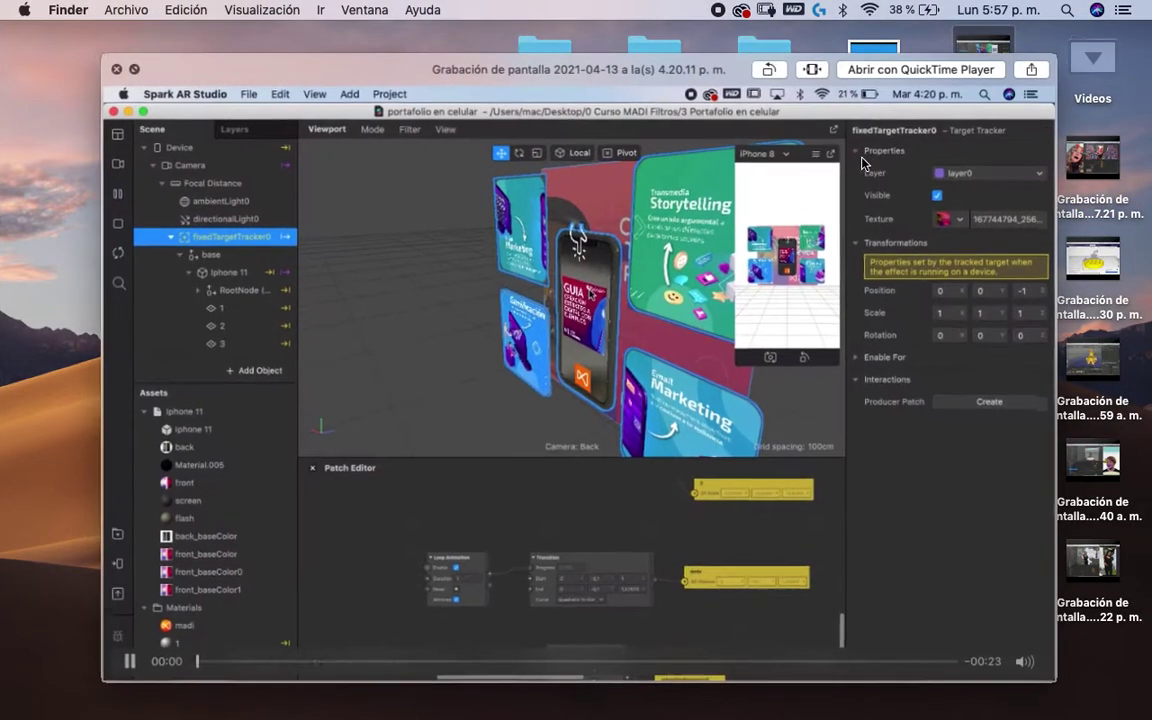
mouse_move(296, 665)
mouse_down()
mouse_move(643, 665)
mouse_move(245, 665)
mouse_move(718, 658)
mouse_up()
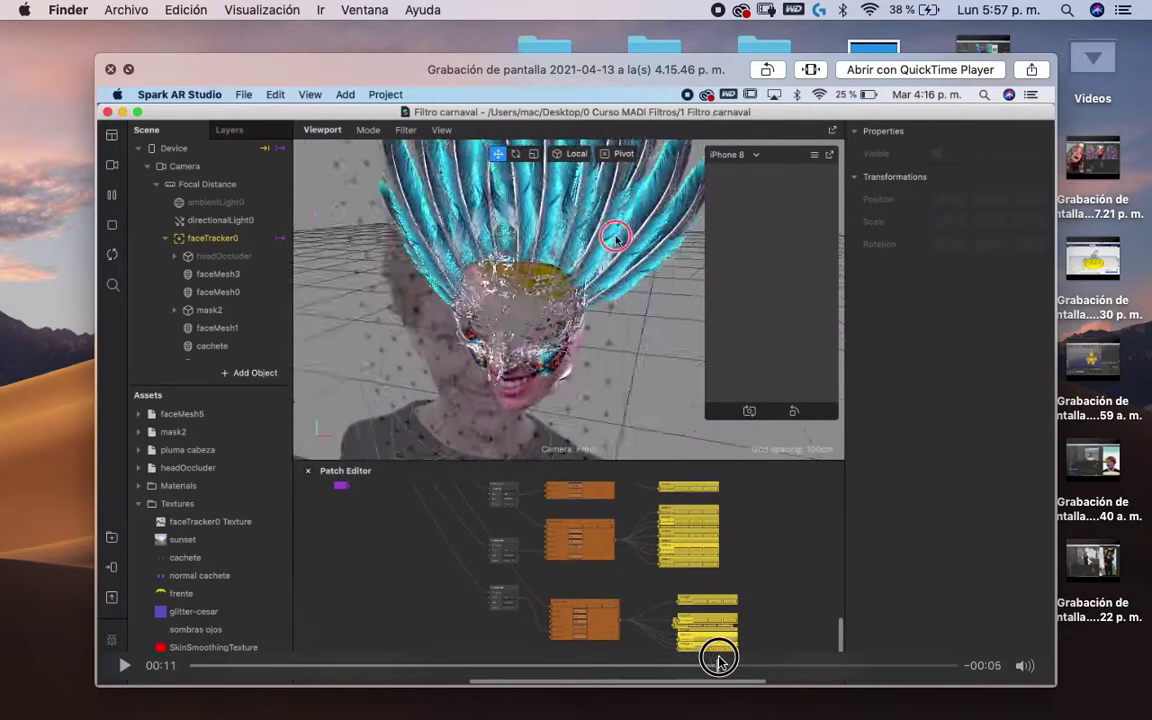
key(Left)
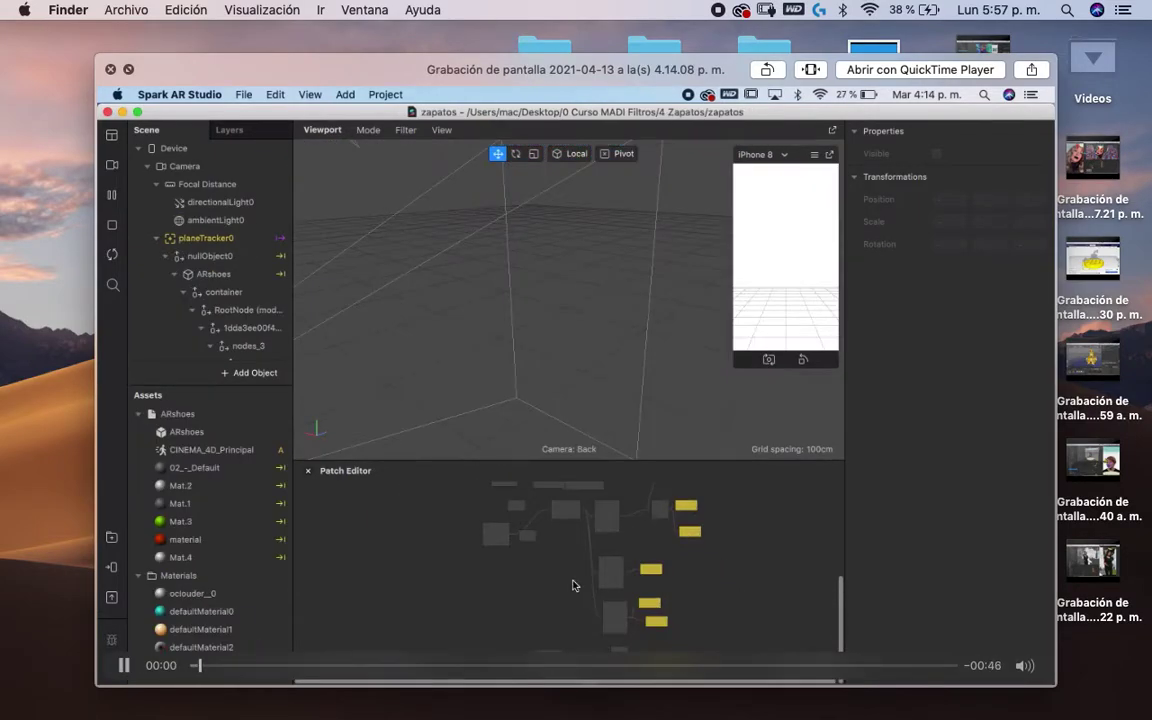
mouse_move(207, 665)
mouse_down()
mouse_move(642, 665)
mouse_move(465, 665)
mouse_up()
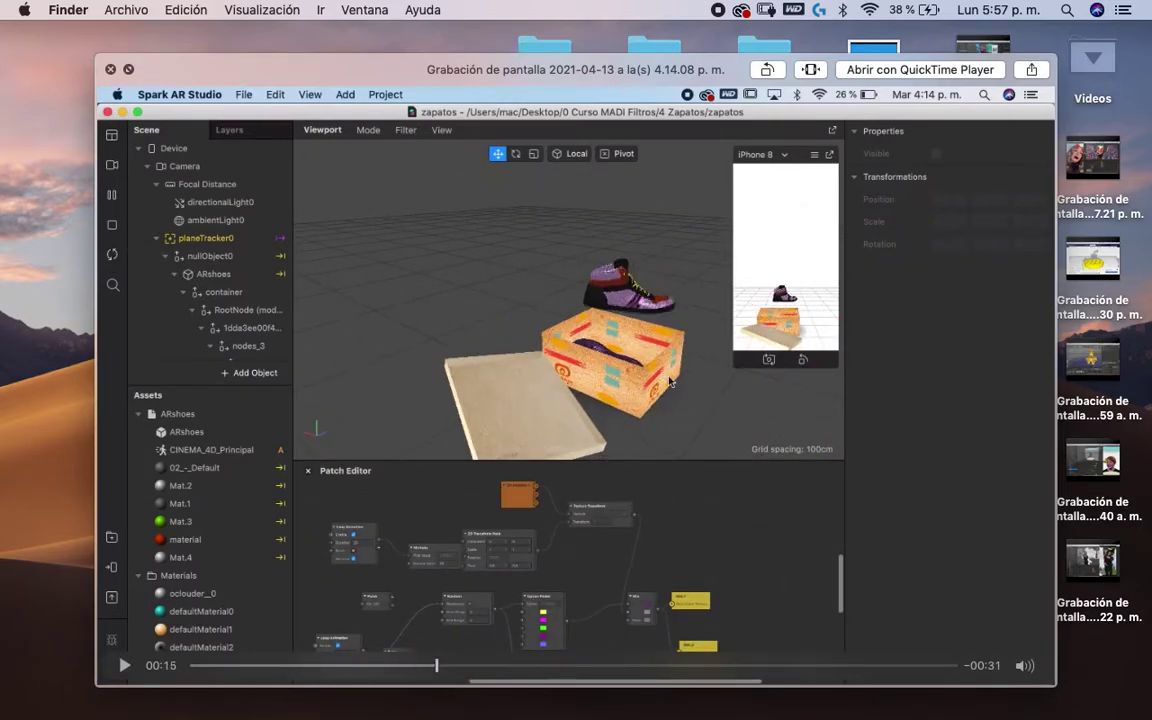
key(super+w)
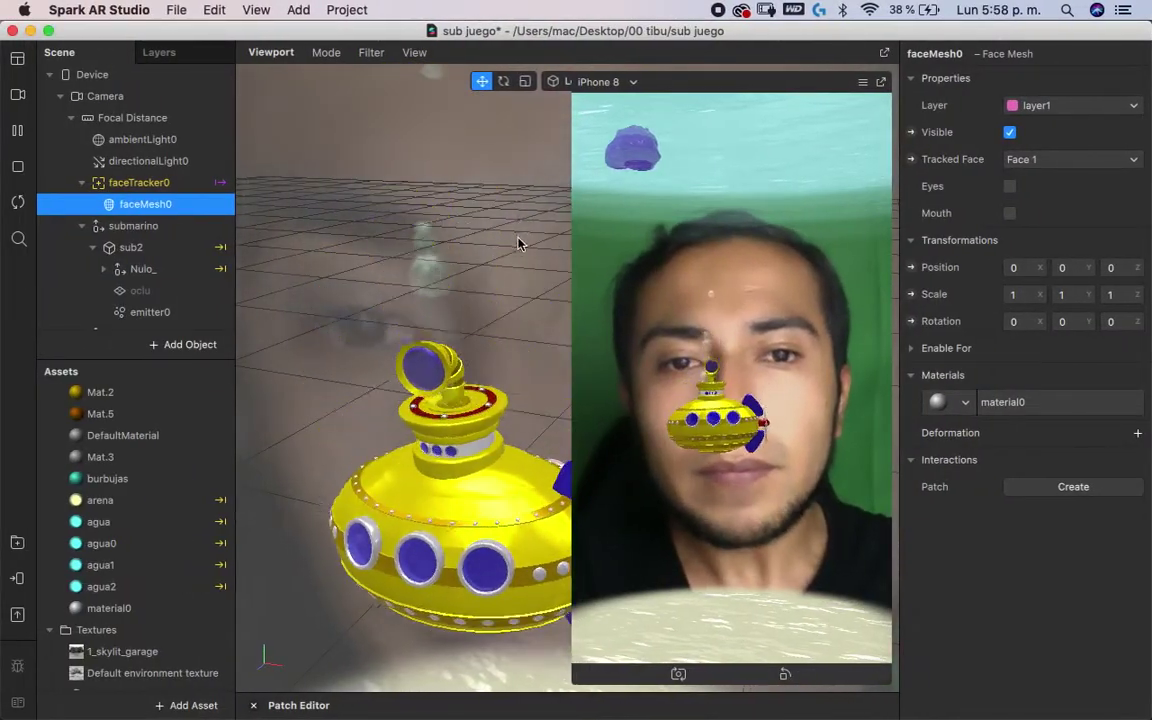
- Return to the Spark AR desktop and show all open windows in Mission Control
key(ctrl+Left)
key(ctrl+Right)
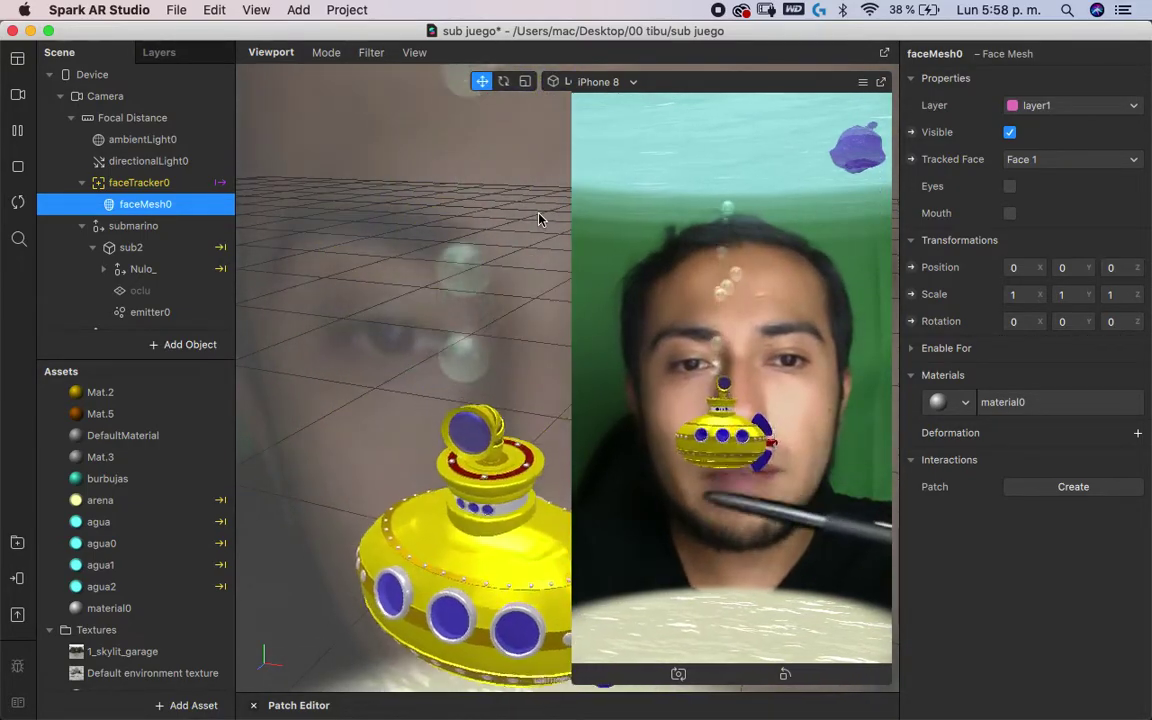
key(ctrl+Up)
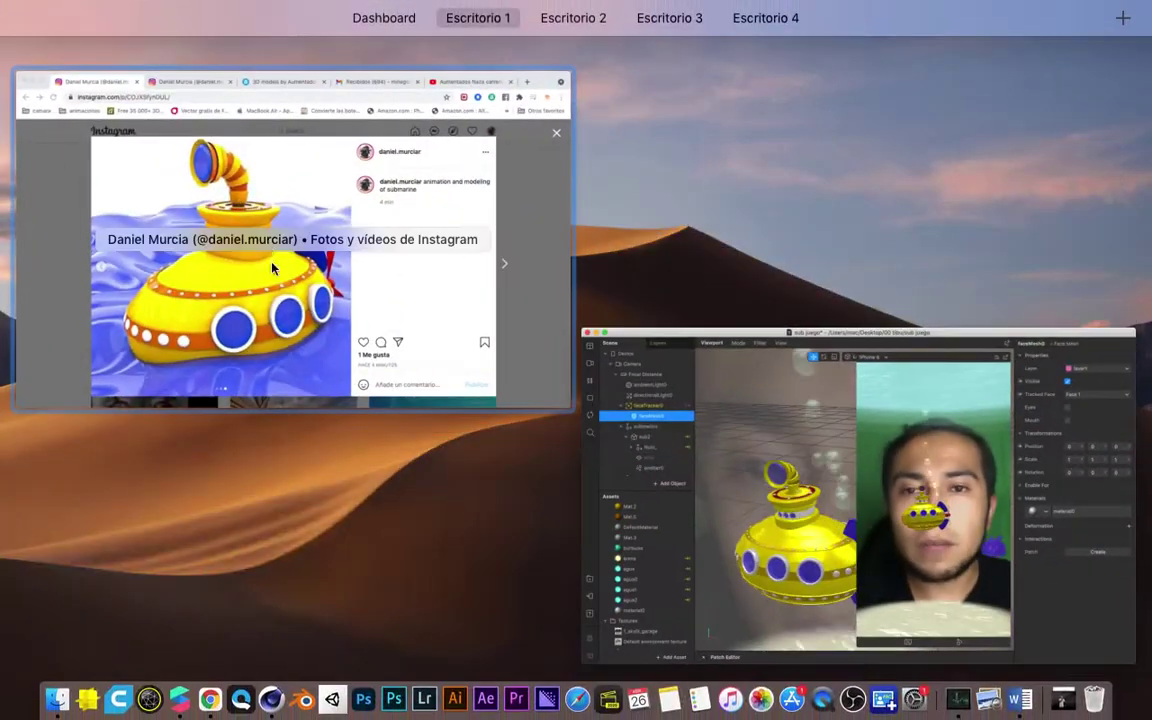
- Bring up the Instagram submarine post, flip through its slides, and close it
click(271, 258)
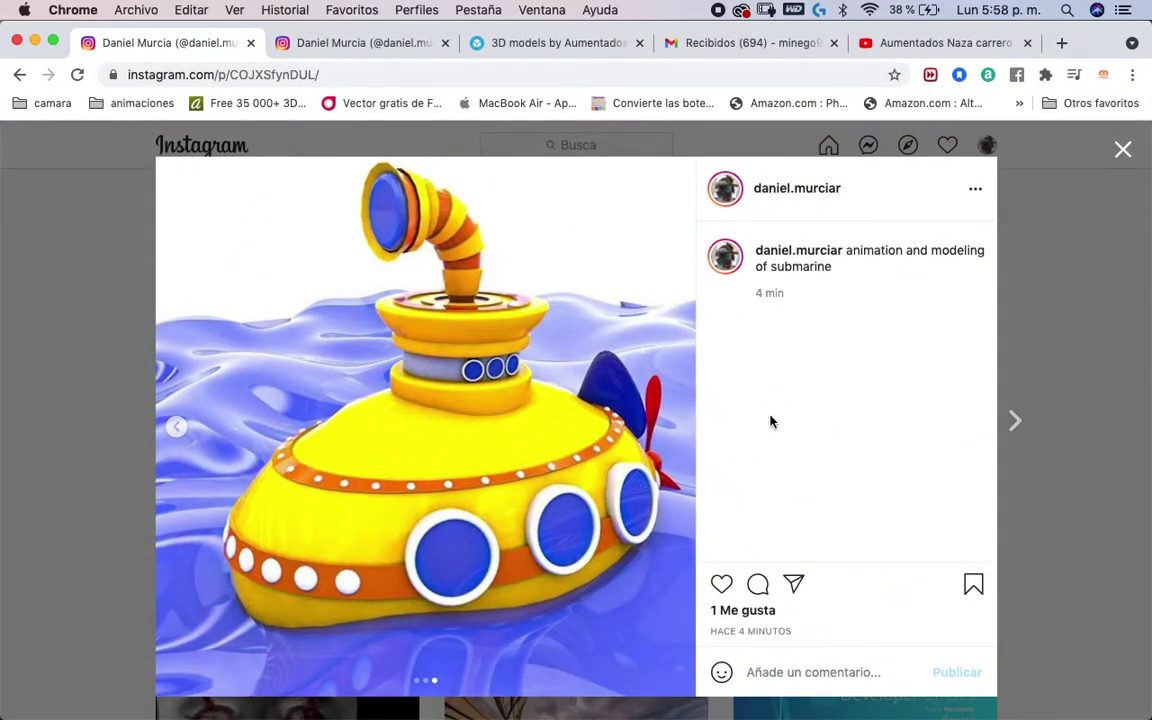
click(180, 430)
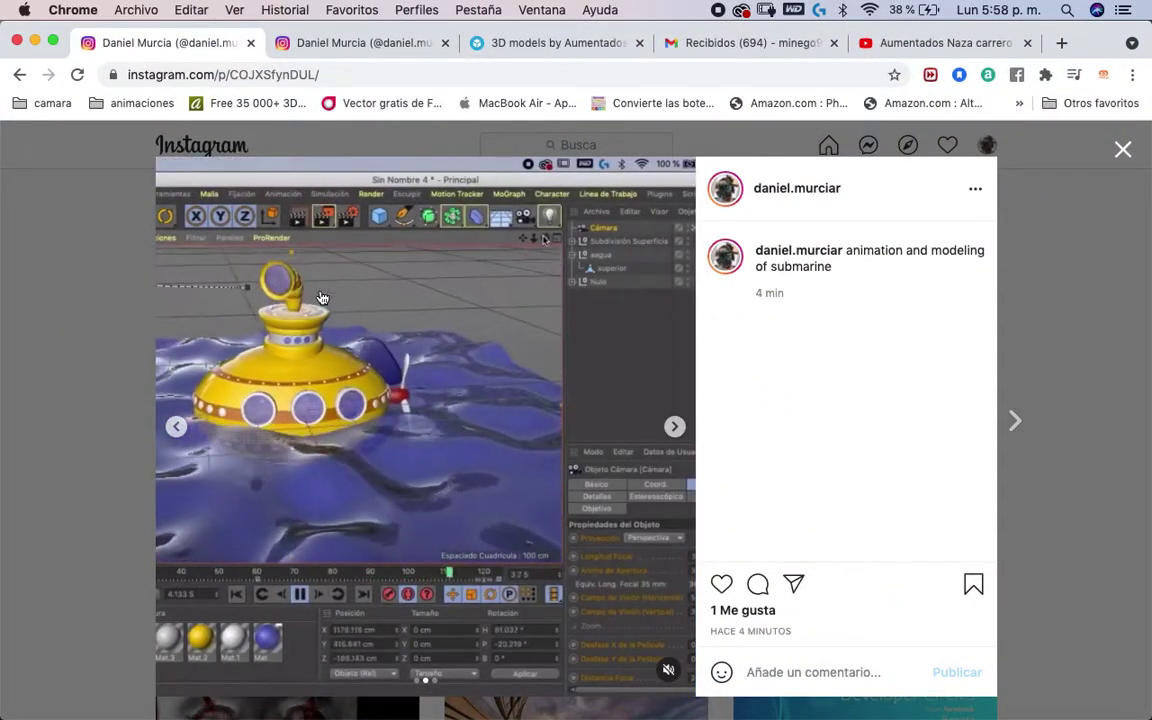
click(178, 423)
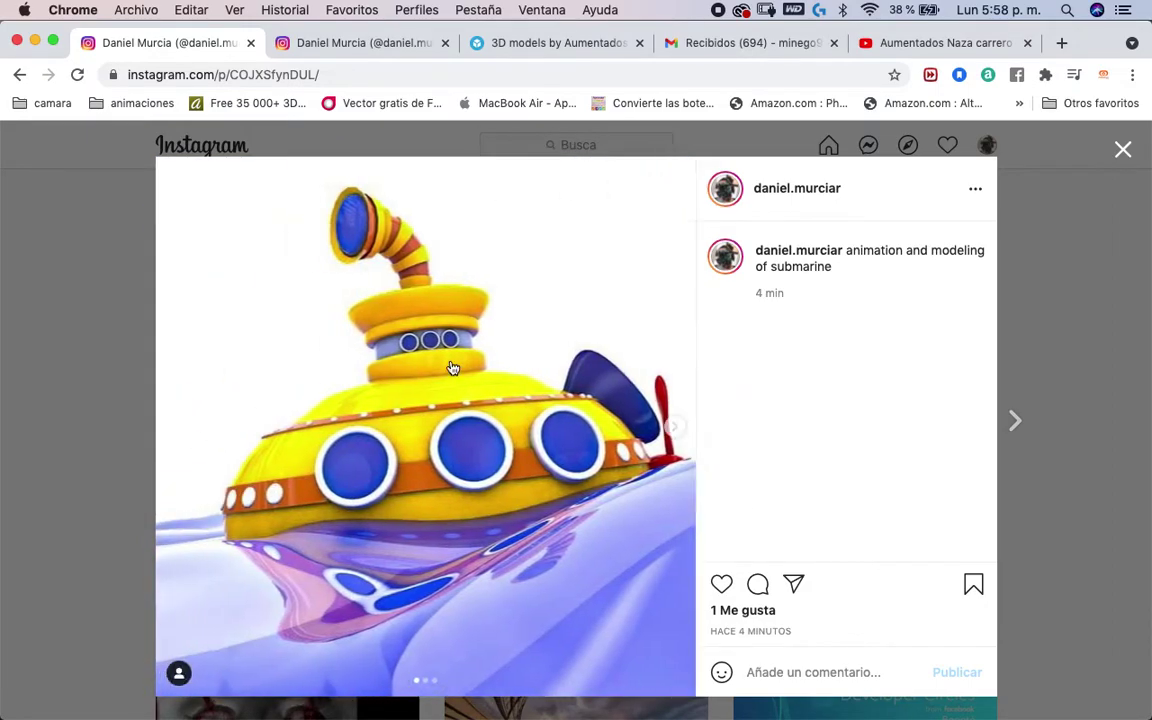
click(1123, 152)
- Search Instagram and open a recently searched account's profile
scroll(420, 340, up, 5)
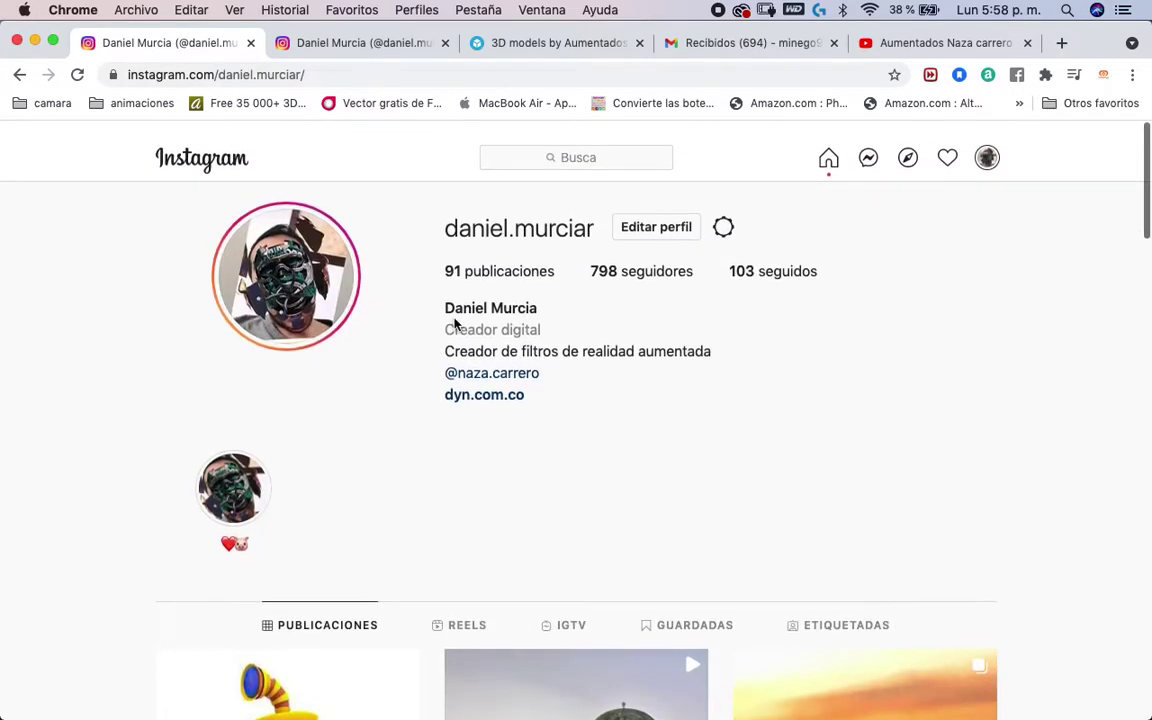
click(548, 147)
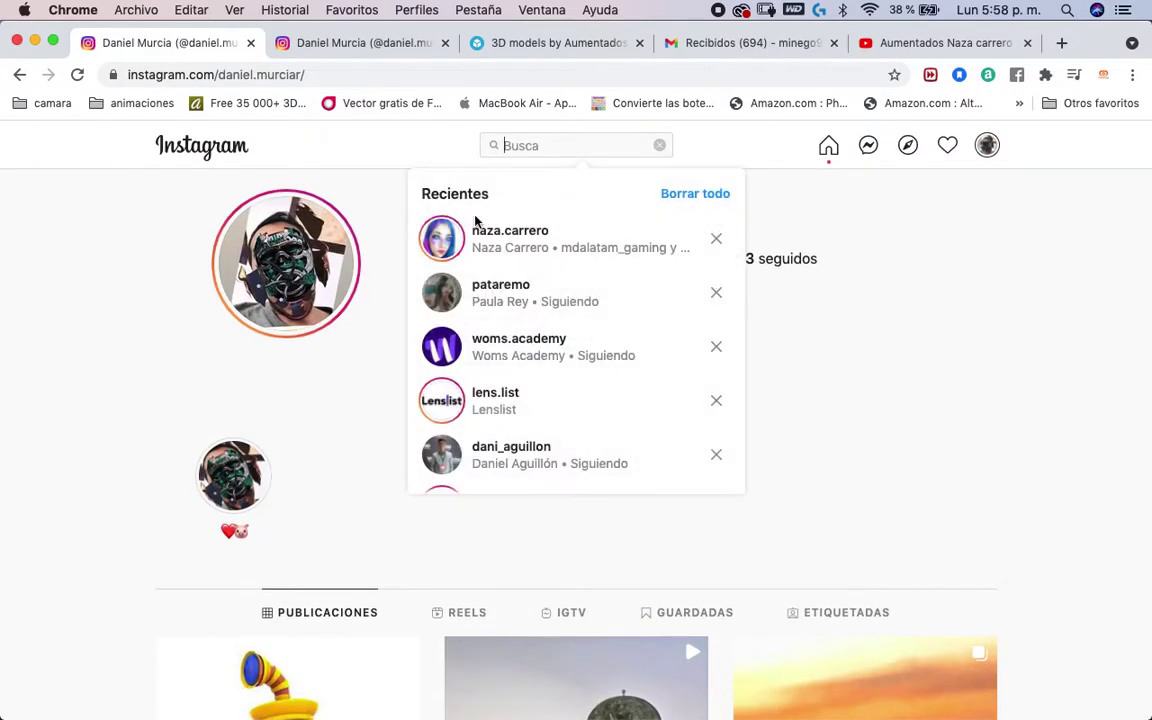
click(326, 344)
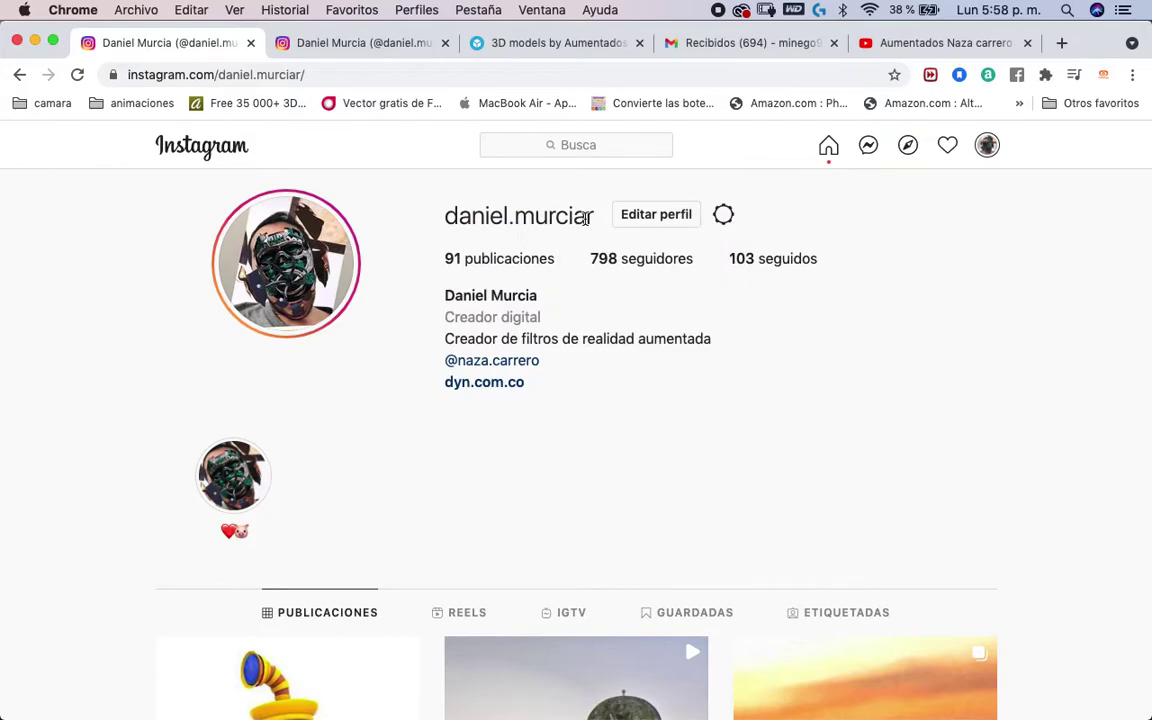
click(595, 147)
click(529, 240)
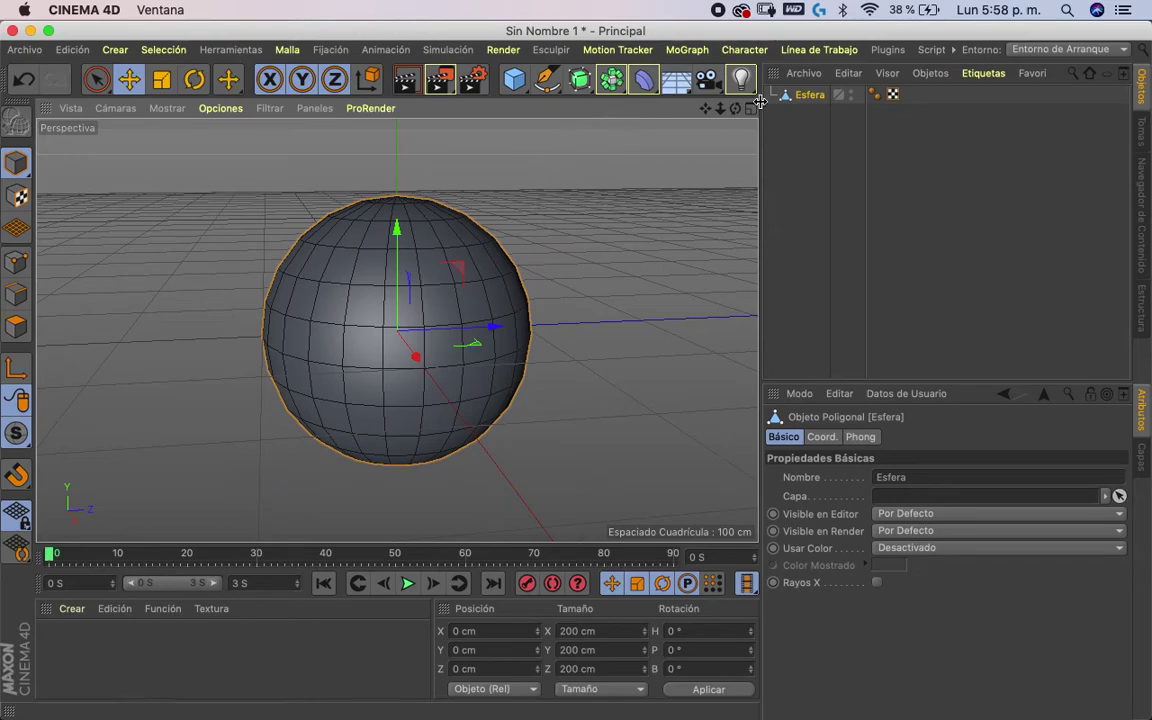
- Delete the old sphere and add a new parametric sphere with 100 cm radius and 24 segments
key(Delete)
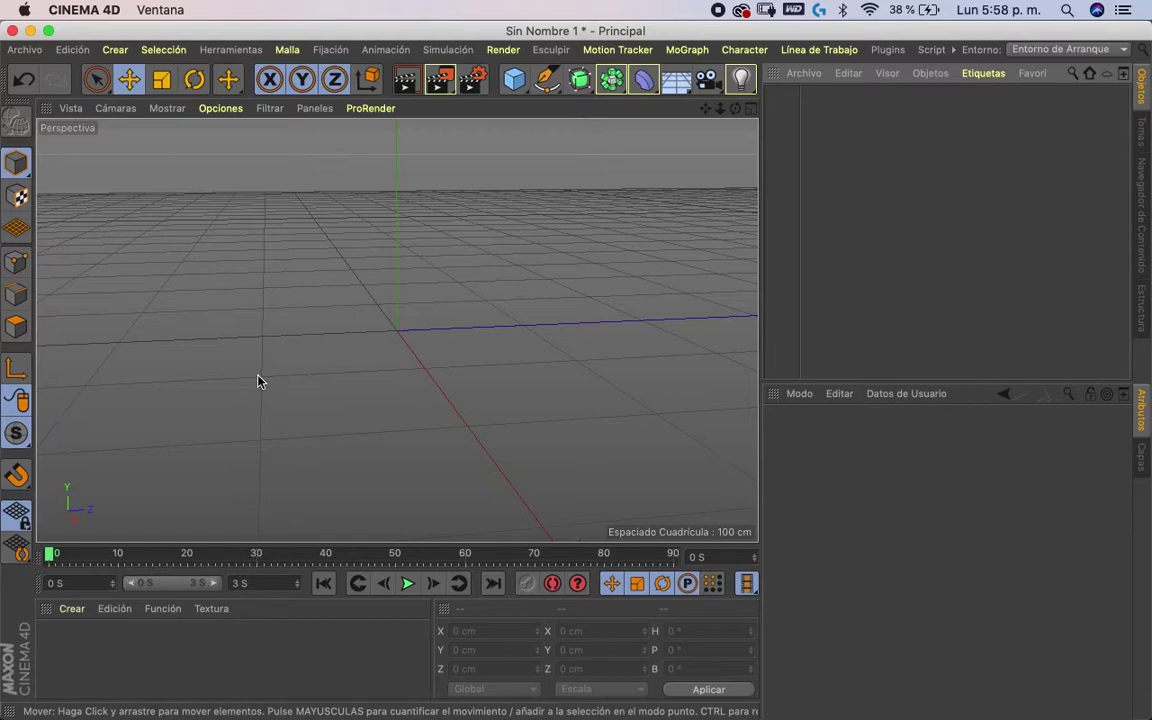
click(515, 80)
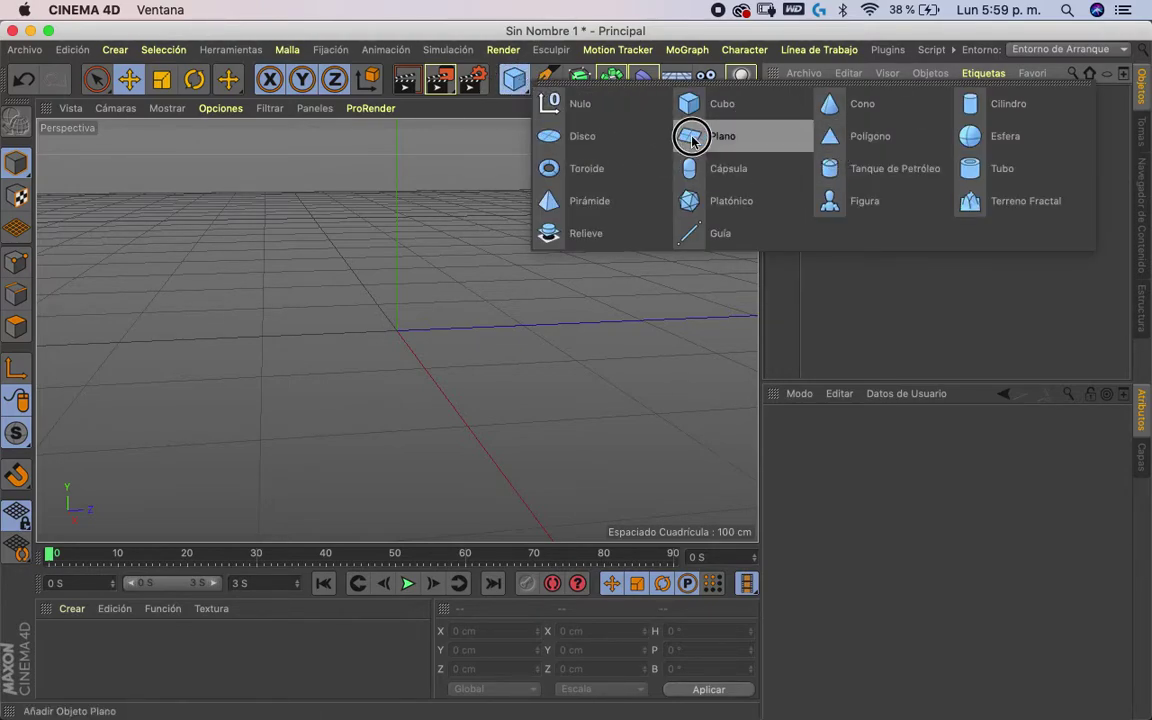
click(966, 138)
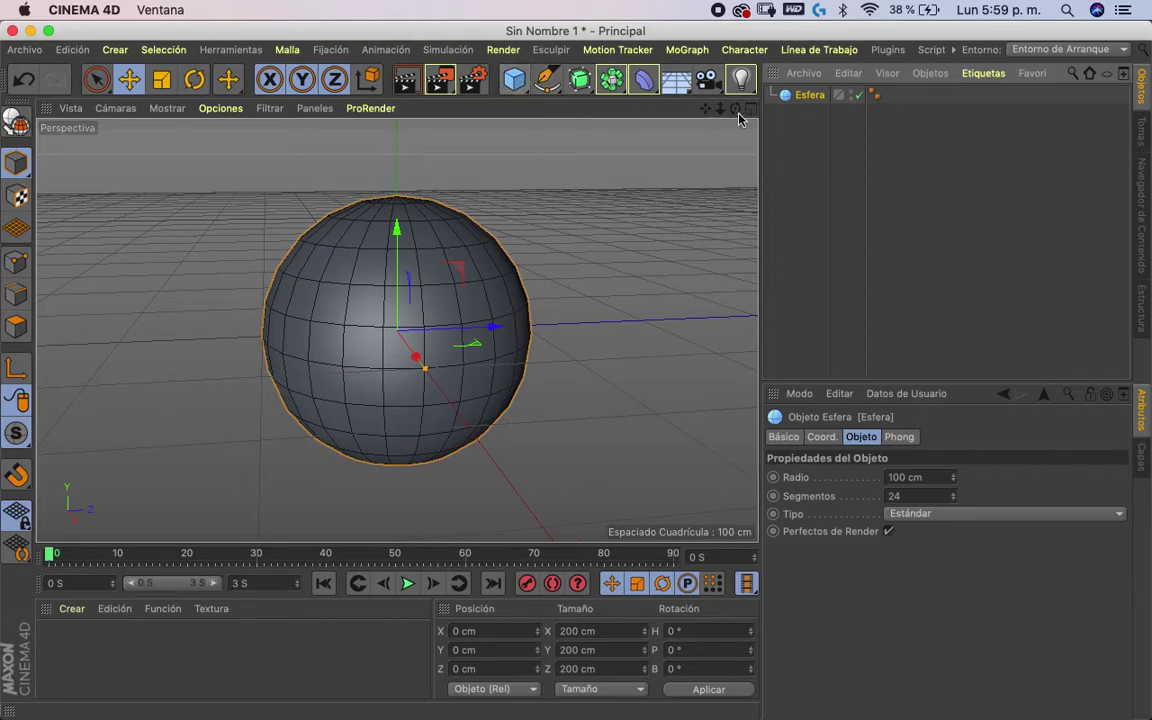
drag(704, 107, 726, 140)
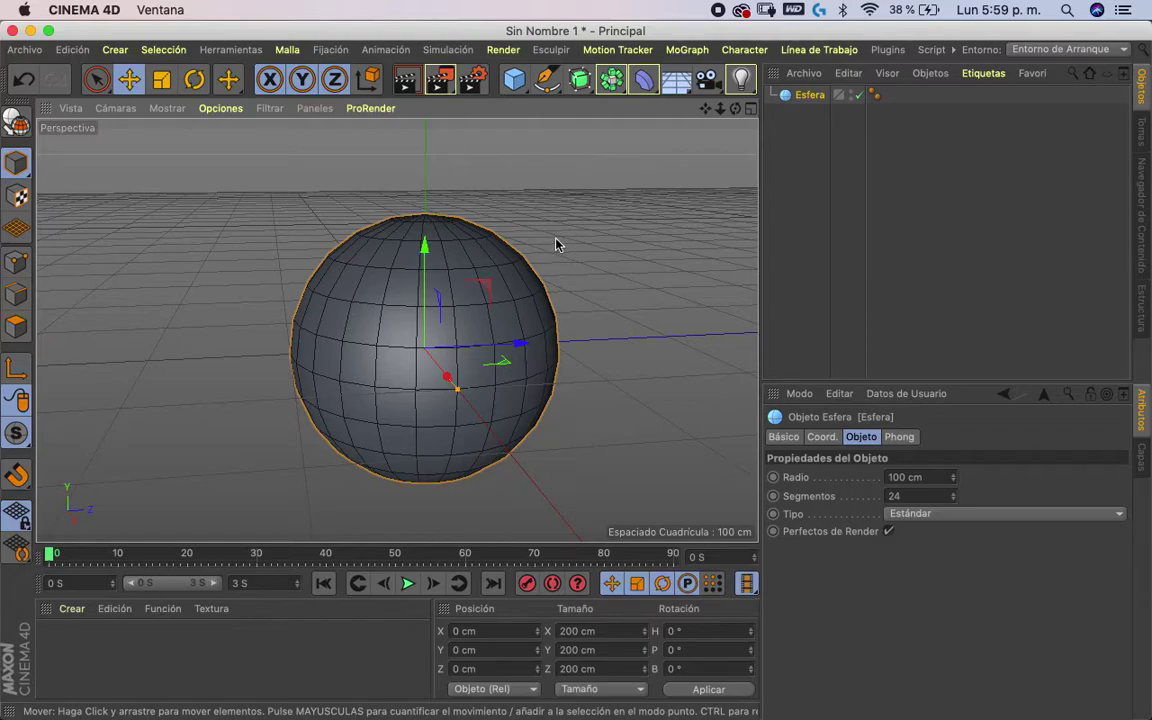
- Make the sphere editable and scale it into an ellipsoid of roughly 285 × 258 × 447 cm
click(20, 126)
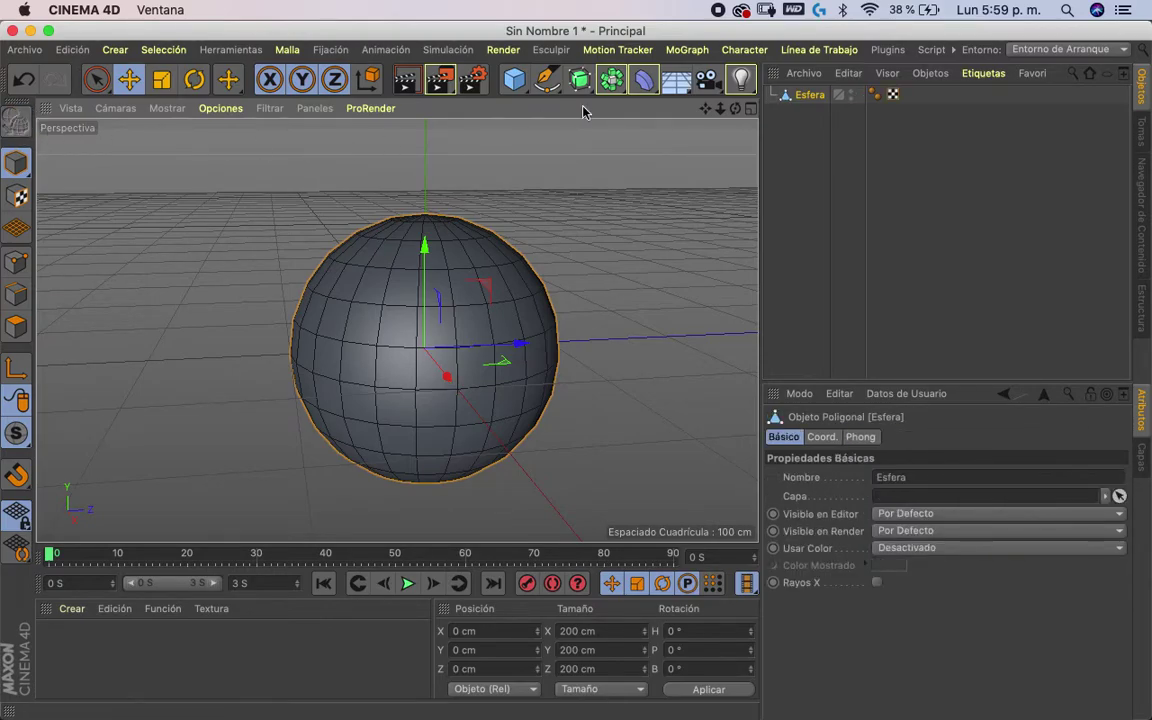
mouse_move(736, 108)
mouse_down()
mouse_move(712, 147)
mouse_move(722, 101)
mouse_move(727, 129)
mouse_up()
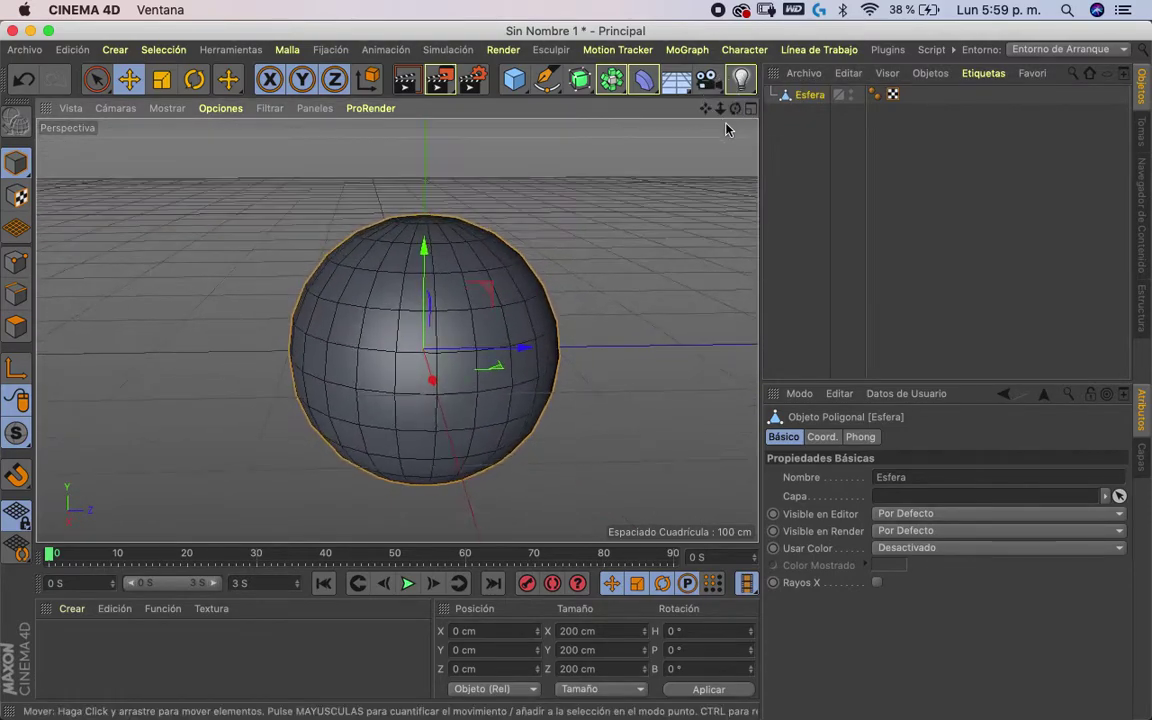
click(168, 80)
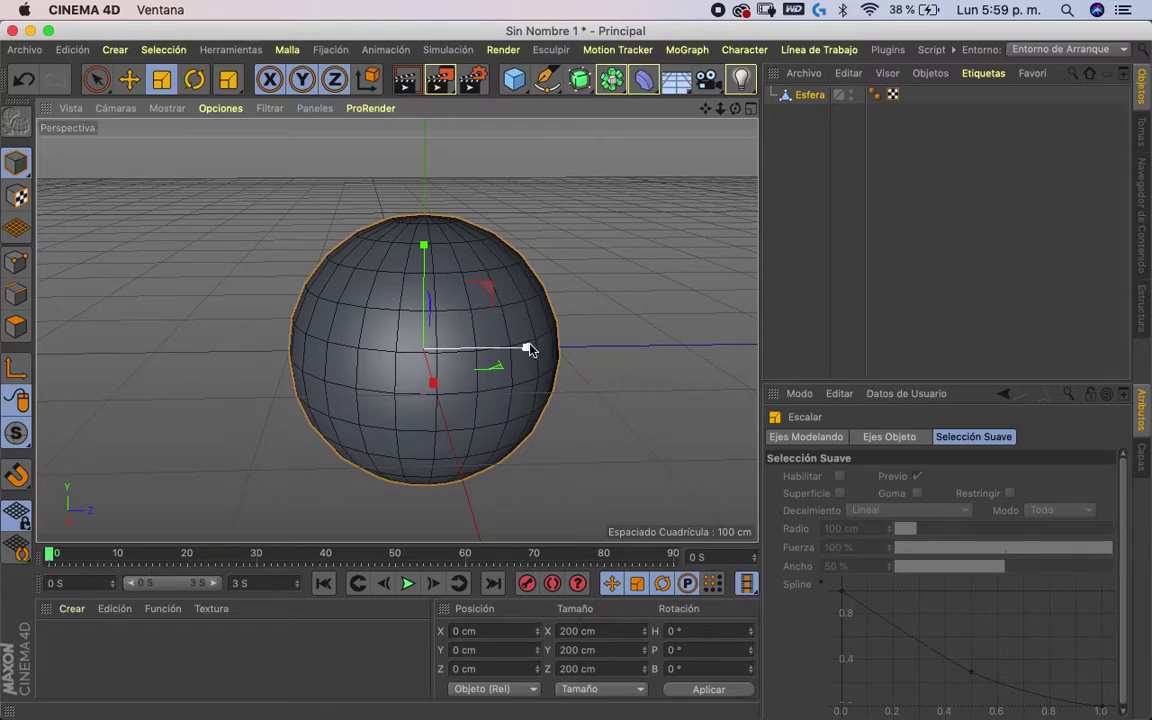
drag(718, 117, 591, 143)
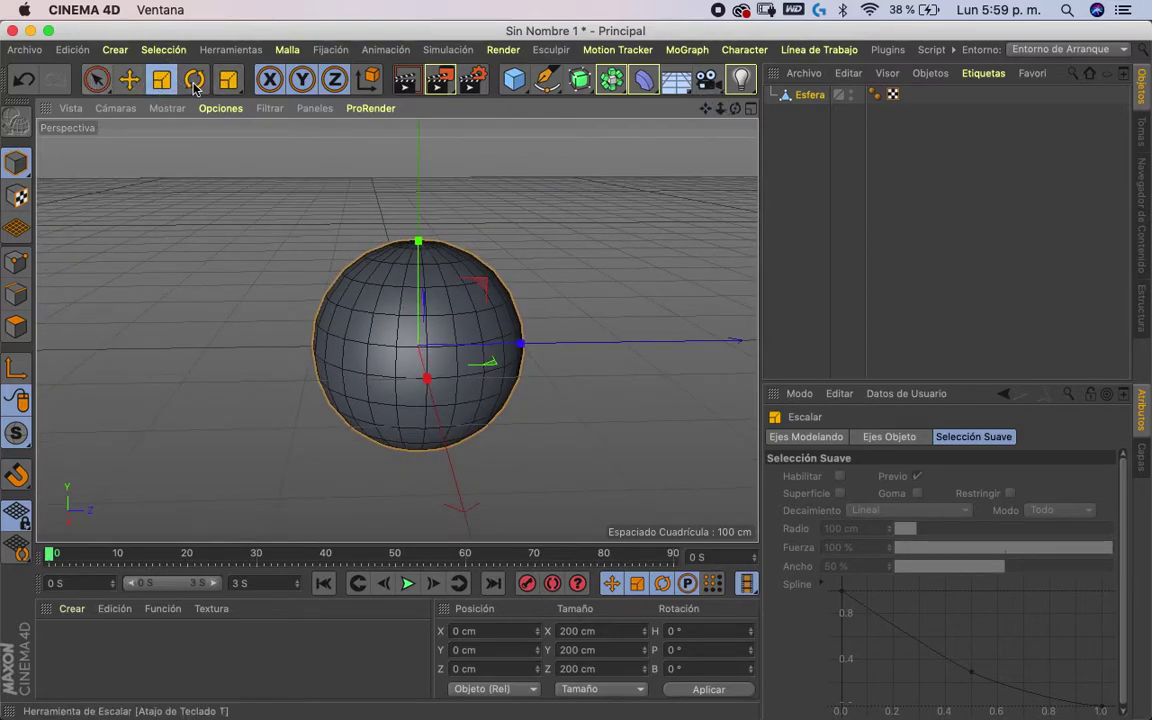
drag(520, 343, 613, 325)
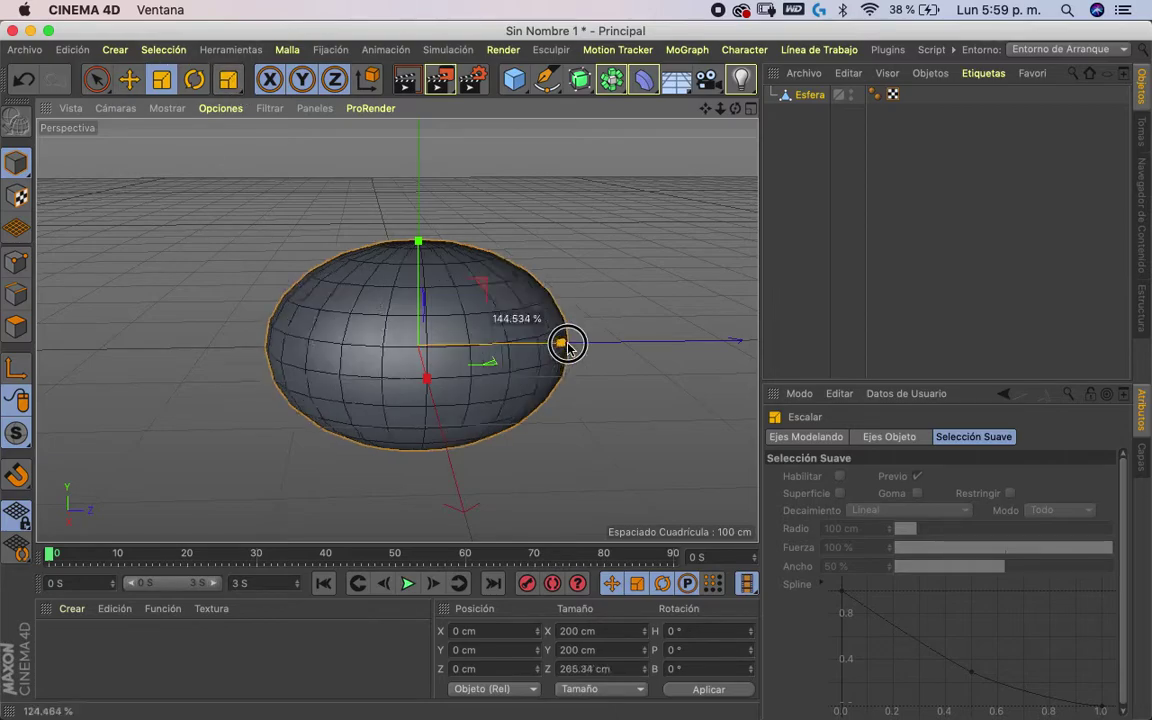
mouse_move(265, 217)
alt+mouse_down()
mouse_move(535, 244)
mouse_move(498, 320)
mouse_move(530, 330)
alt+mouse_up()
mouse_move(555, 290)
alt+mouse_down()
mouse_move(591, 242)
mouse_move(329, 244)
mouse_move(393, 383)
mouse_move(689, 185)
mouse_move(507, 219)
mouse_move(489, 255)
alt+mouse_up()
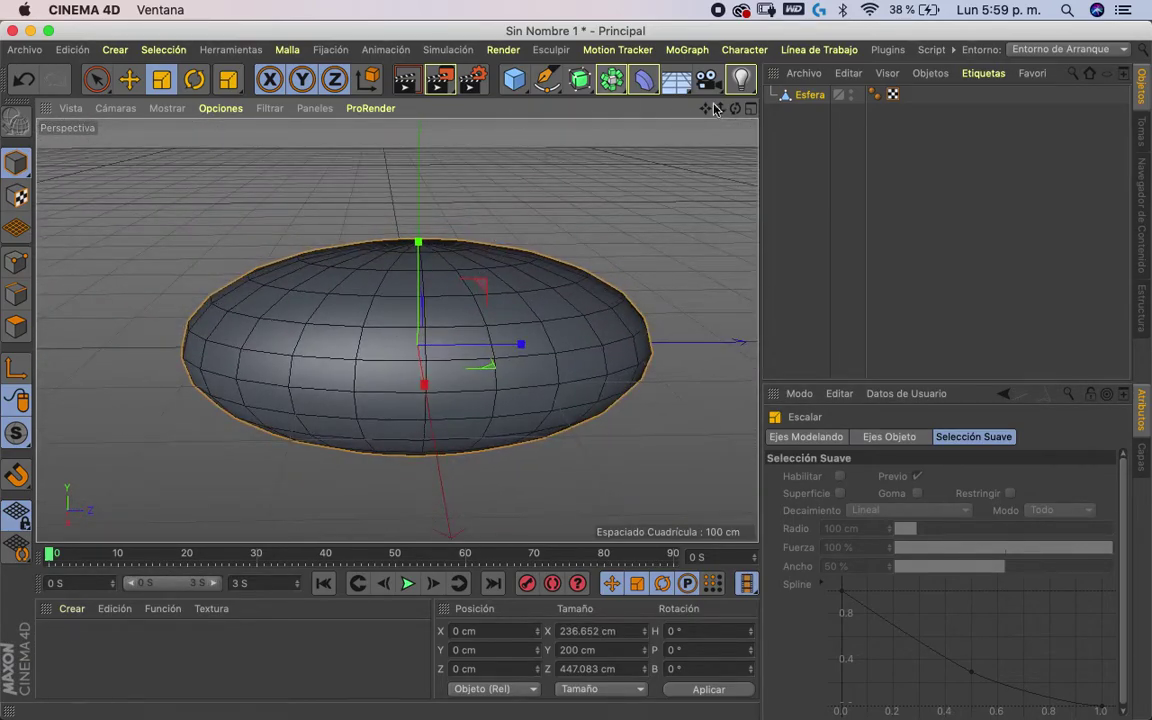
mouse_move(419, 237)
mouse_down()
mouse_move(419, 213)
mouse_move(373, 278)
mouse_move(519, 268)
mouse_up()
drag(514, 341, 514, 342)
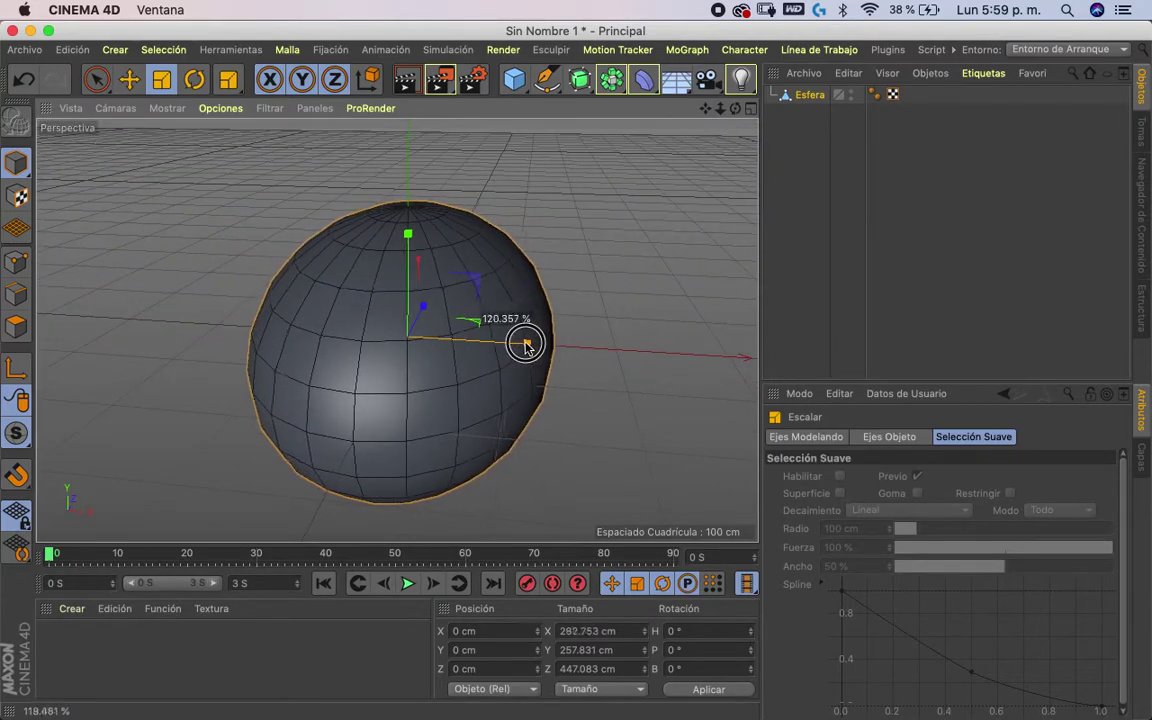
mouse_move(656, 244)
alt+mouse_down()
mouse_move(337, 312)
mouse_move(219, 193)
mouse_move(226, 247)
mouse_move(285, 378)
mouse_move(471, 260)
mouse_move(285, 260)
mouse_move(761, 244)
mouse_move(743, 247)
alt+mouse_up()
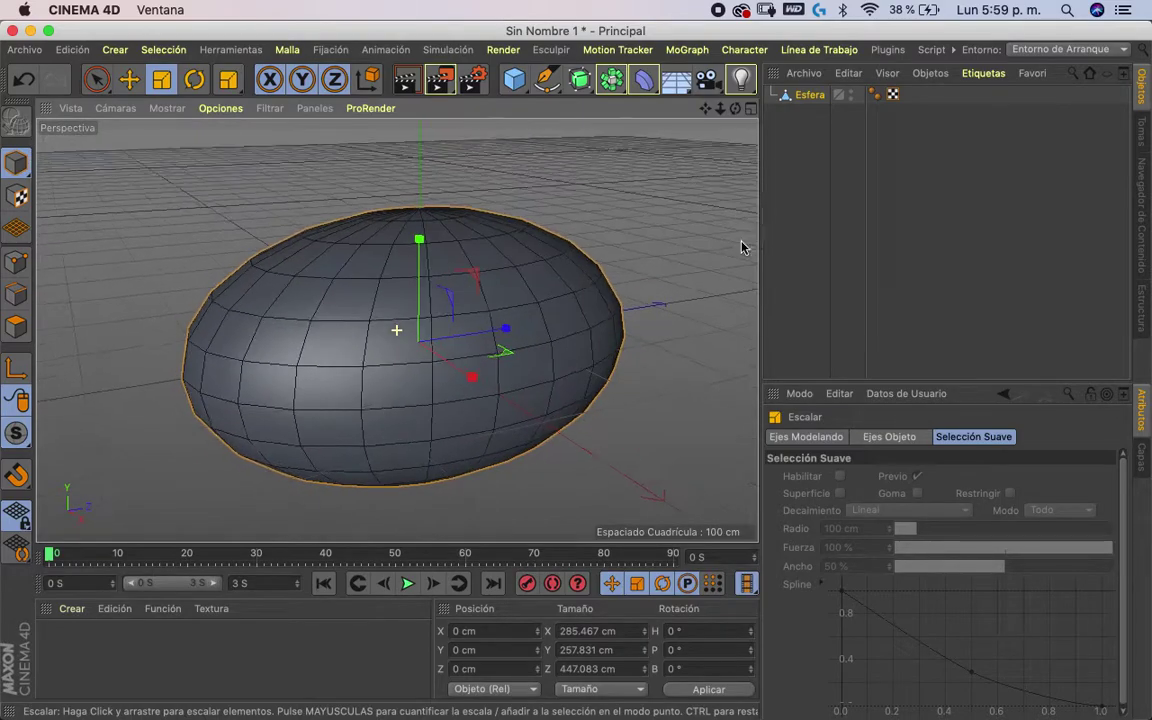
- Rename the object to 'cuerpo'
double_click(811, 96)
text(cuerpo)
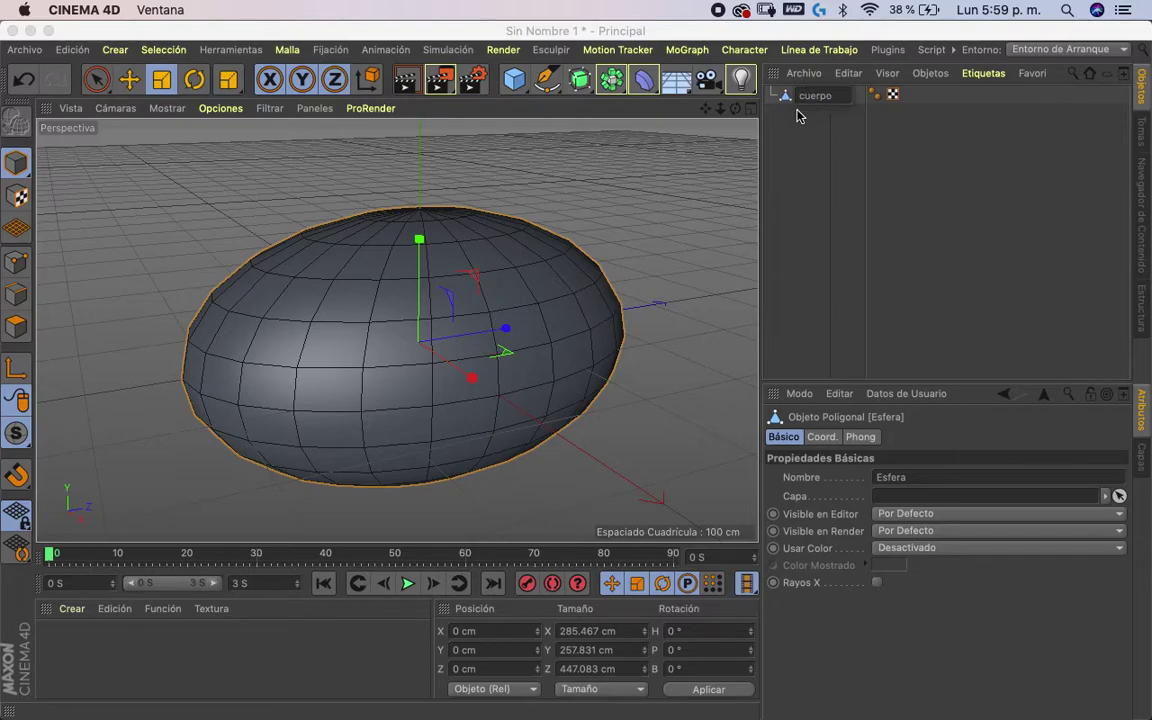
key(Return)
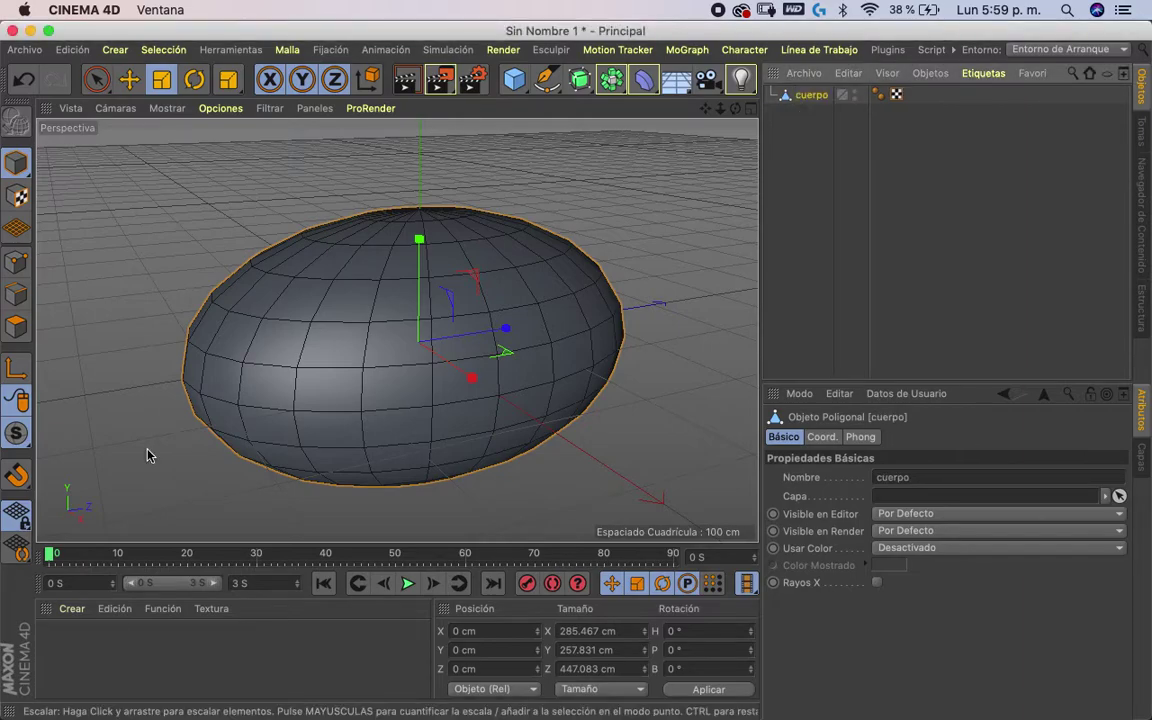
mouse_move(733, 133)
alt+mouse_down()
mouse_move(687, 172)
mouse_move(702, 118)
mouse_move(677, 166)
alt+mouse_up()
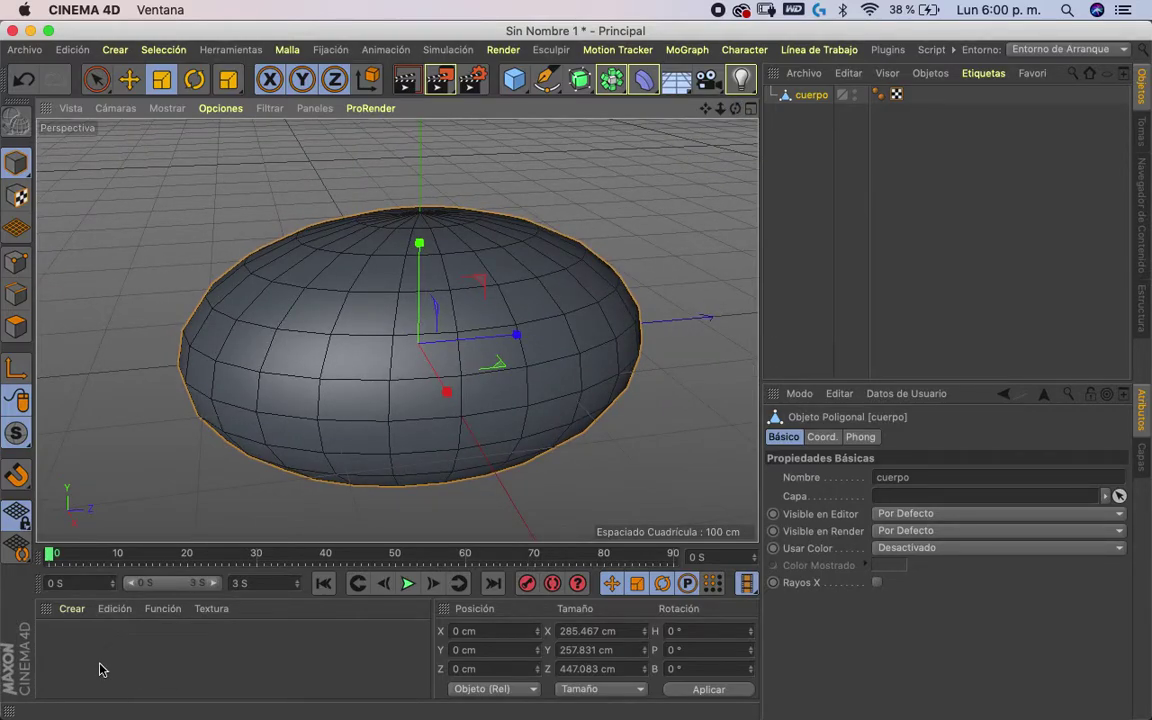
- Create a new material 'Mat', deleting the accidental duplicate Mat.1
click(70, 609)
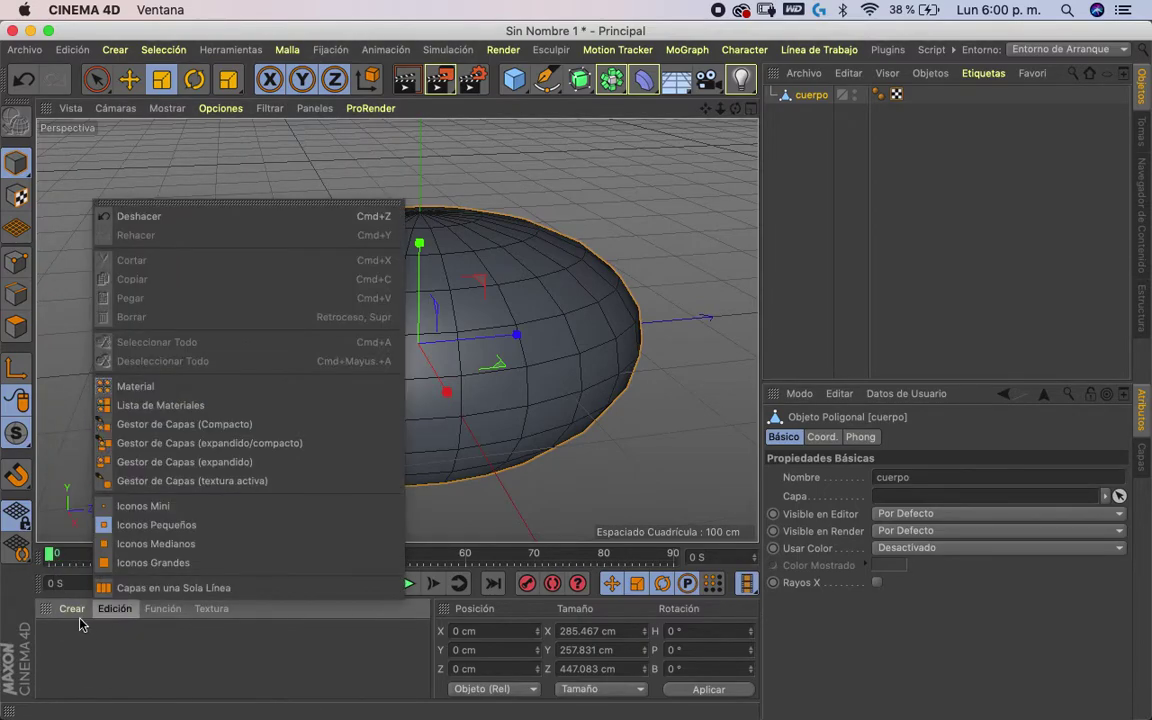
click(113, 447)
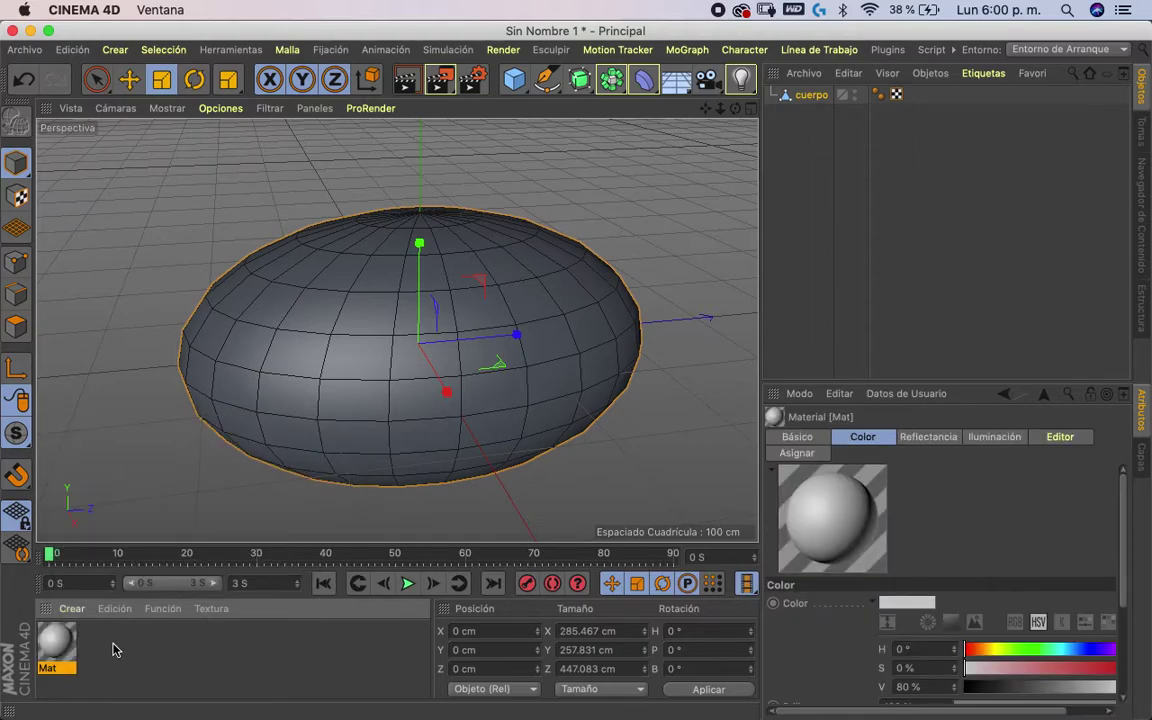
double_click(113, 650)
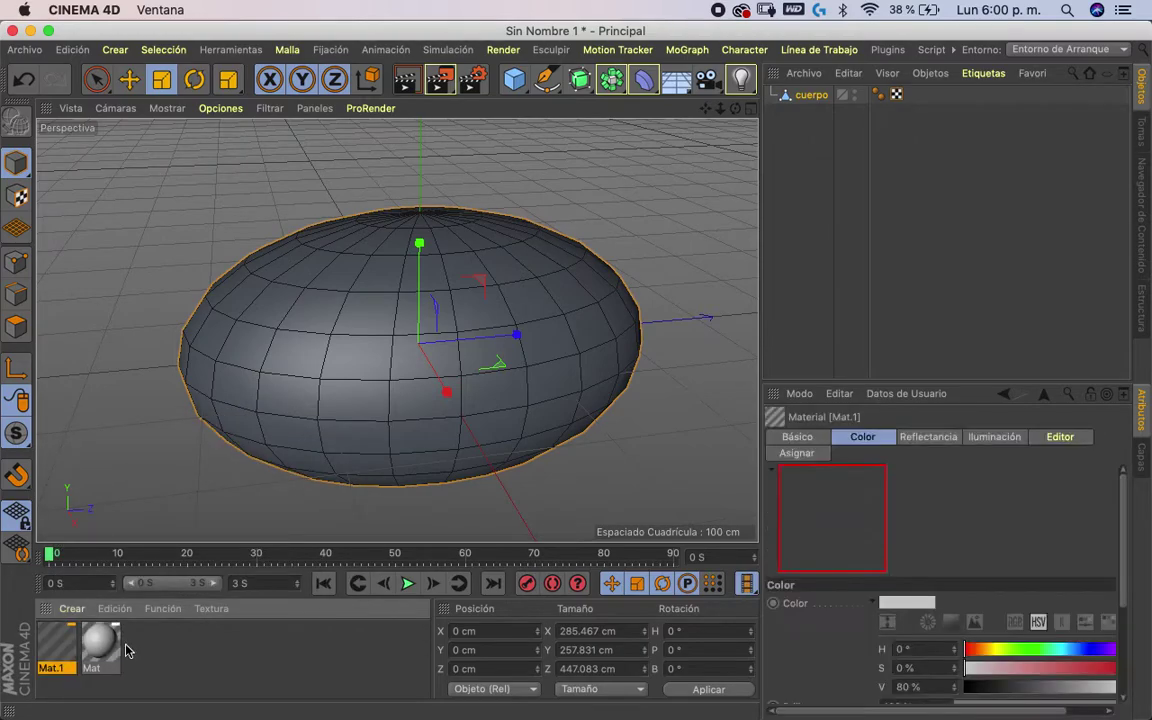
key(Delete)
click(68, 641)
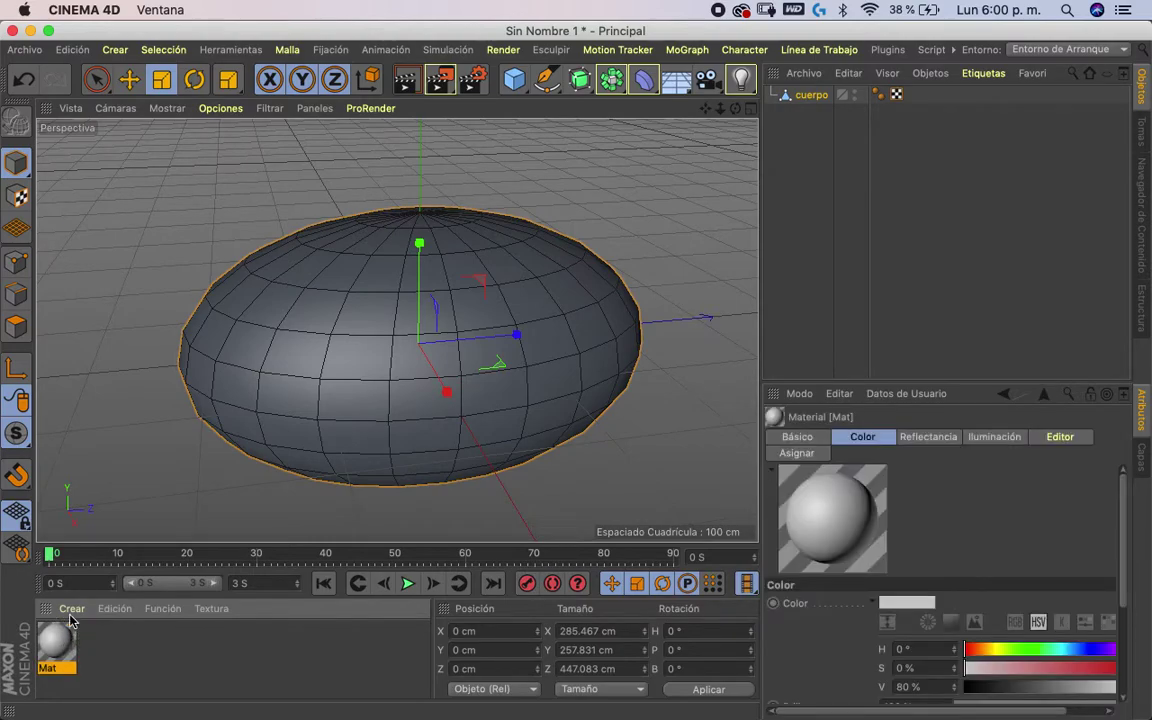
double_click(60, 643)
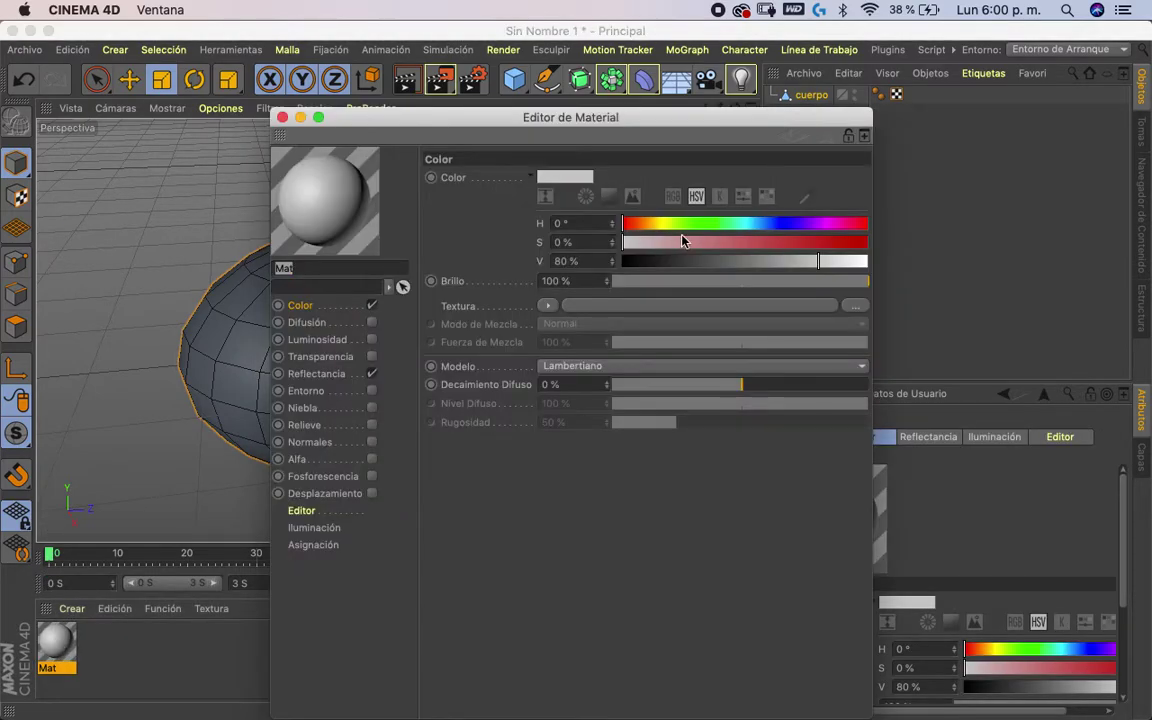
- Colour Mat bright yellow (H 60°, S 100%, V 100%) and apply it to cuerpo
drag(668, 228, 664, 224)
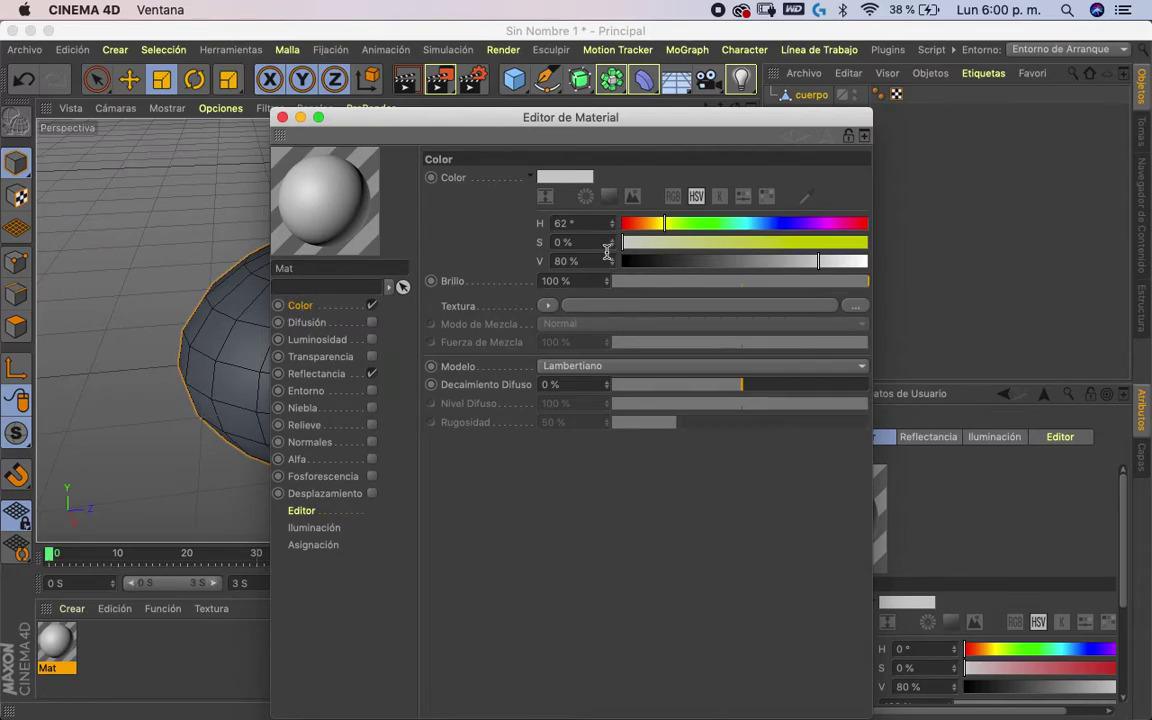
drag(769, 247, 866, 242)
drag(679, 226, 663, 224)
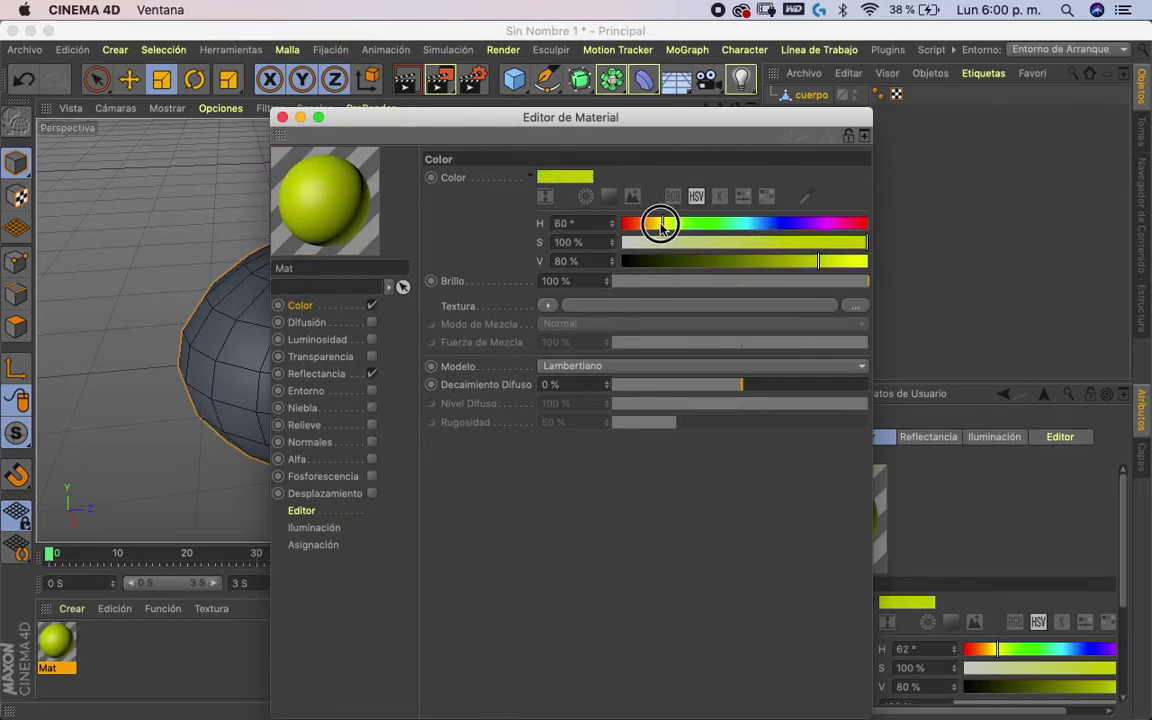
drag(820, 262, 860, 246)
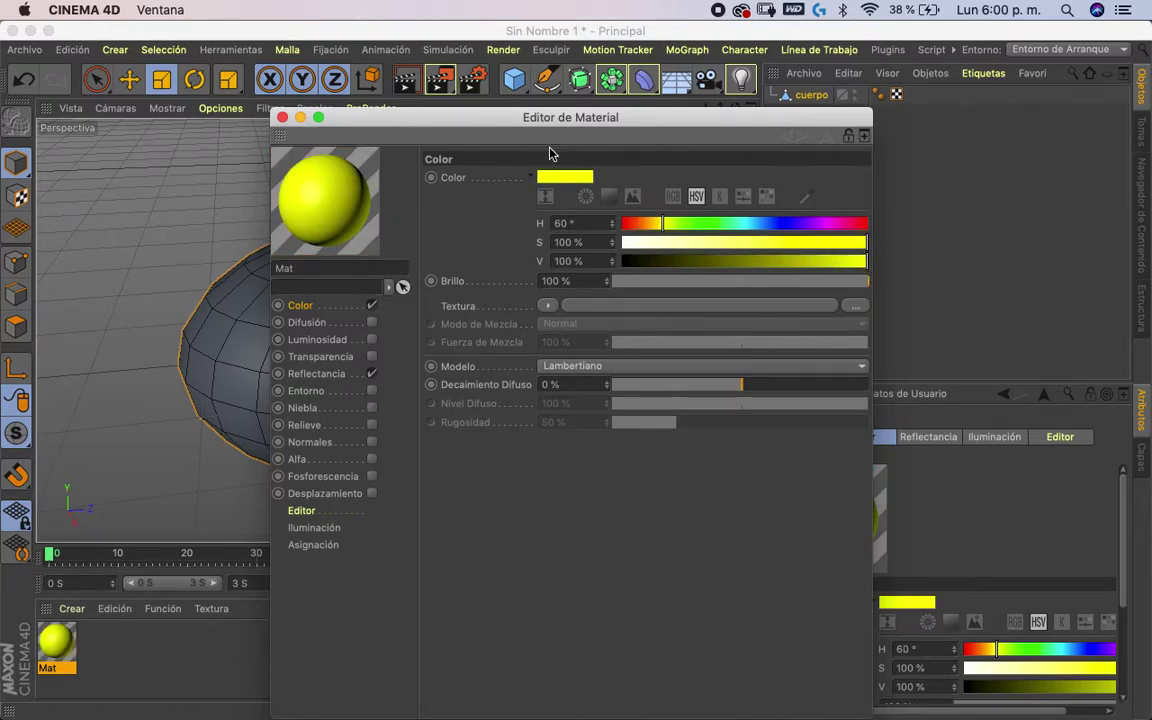
click(282, 118)
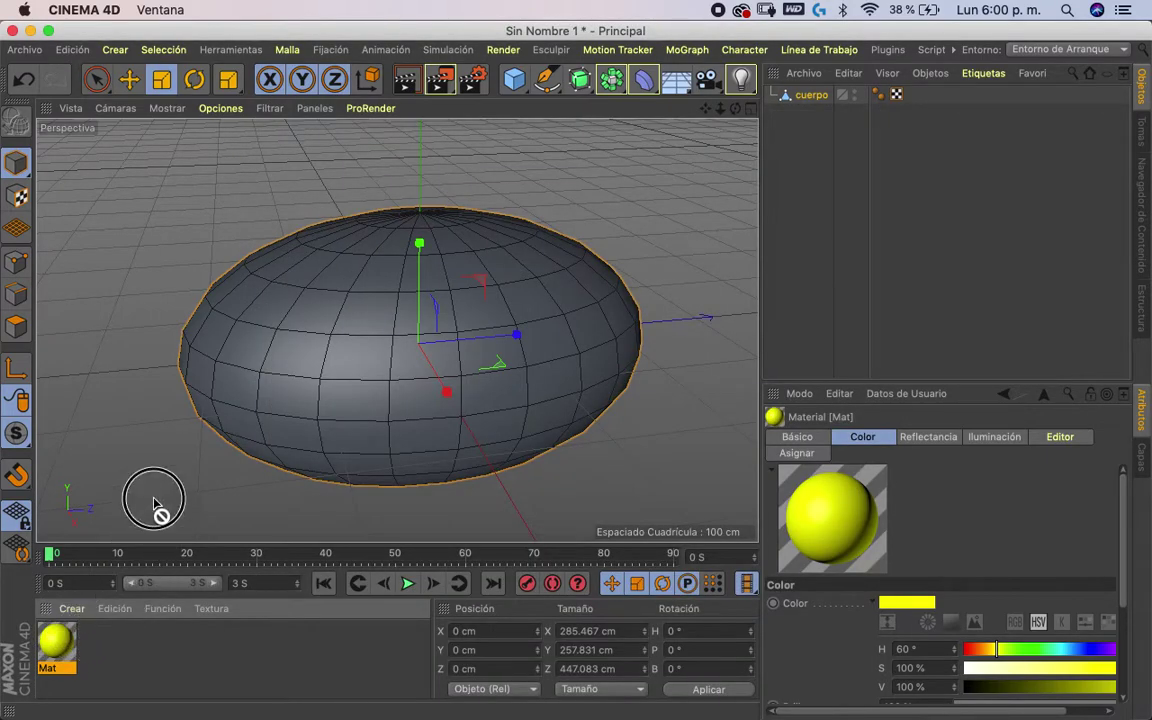
drag(165, 432, 345, 318)
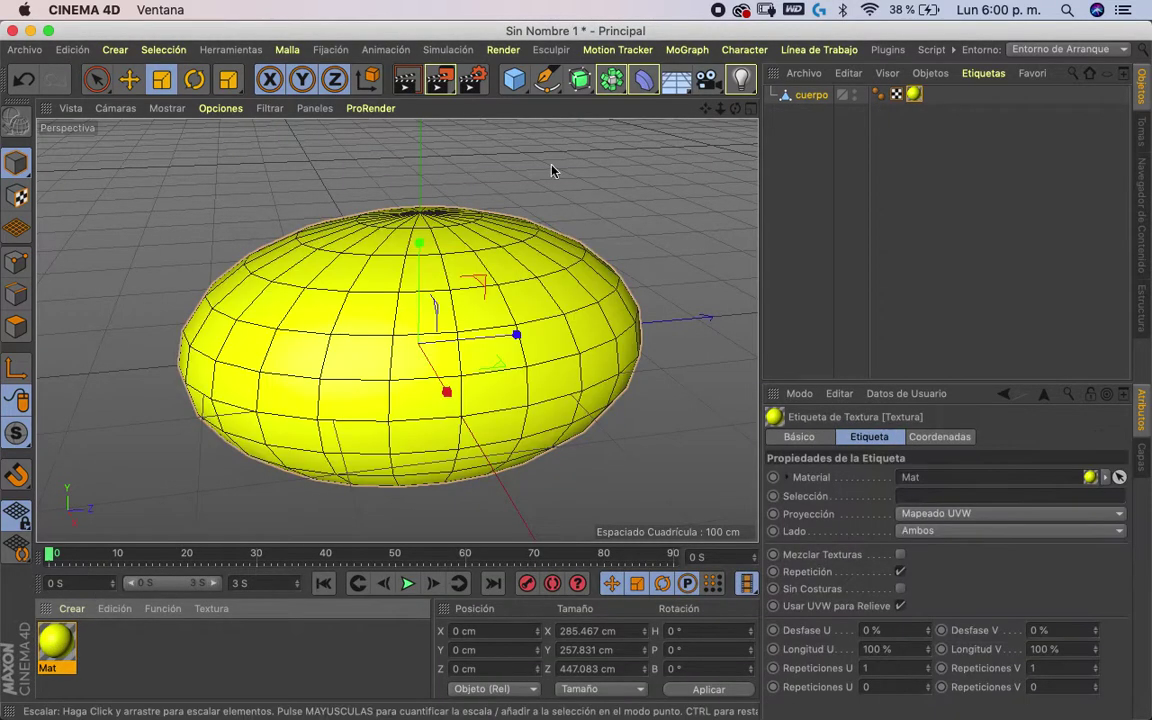
drag(735, 107, 815, 128)
mouse_move(900, 105)
mouse_down()
mouse_move(731, 188)
mouse_move(912, 110)
mouse_move(750, 120)
mouse_move(700, 140)
mouse_up()
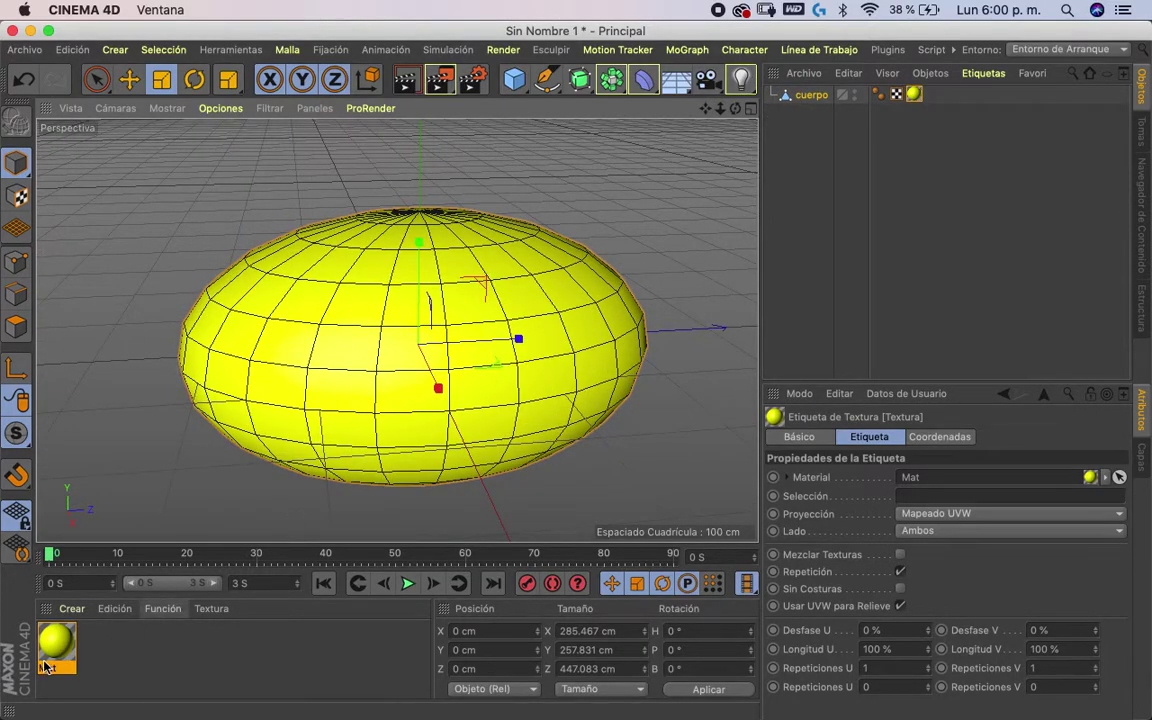
- Create material Mat.1 and colour it orange at H 29°, S 100%, V 100%
click(74, 608)
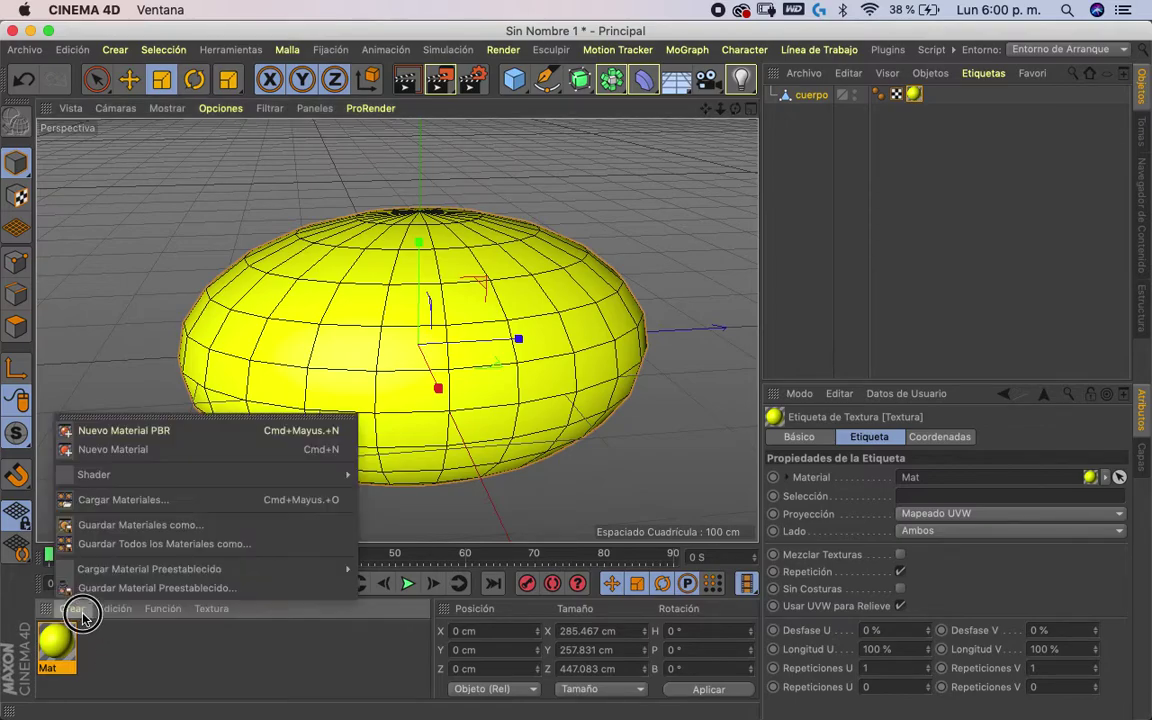
click(112, 448)
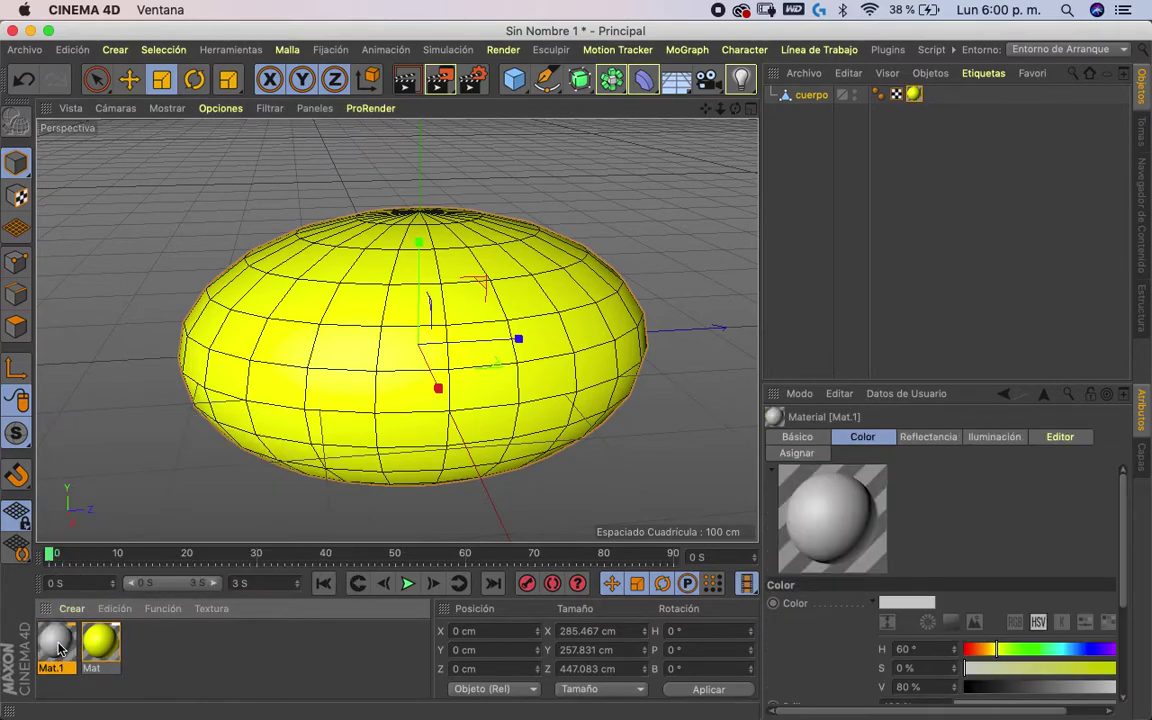
double_click(70, 648)
mouse_move(687, 215)
mouse_down()
mouse_move(651, 224)
mouse_move(868, 261)
mouse_up()
drag(651, 224, 640, 220)
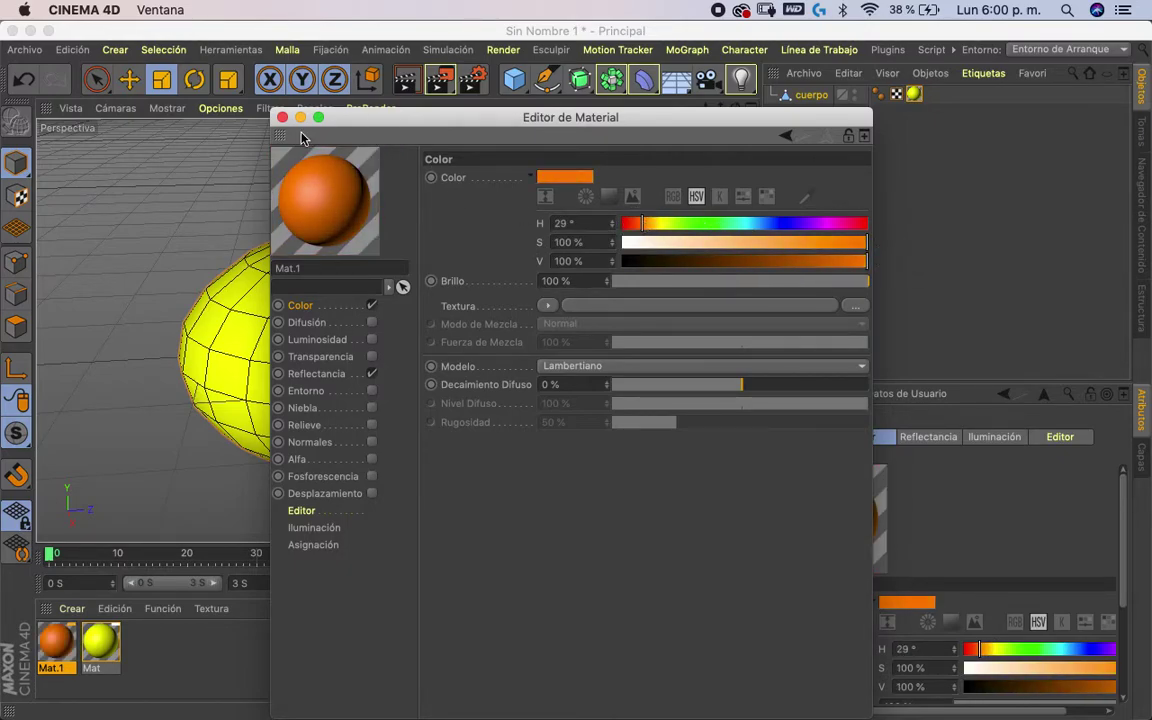
click(282, 117)
mouse_move(735, 107)
mouse_down()
mouse_move(702, 120)
mouse_move(720, 172)
mouse_move(784, 116)
mouse_move(746, 128)
mouse_up()
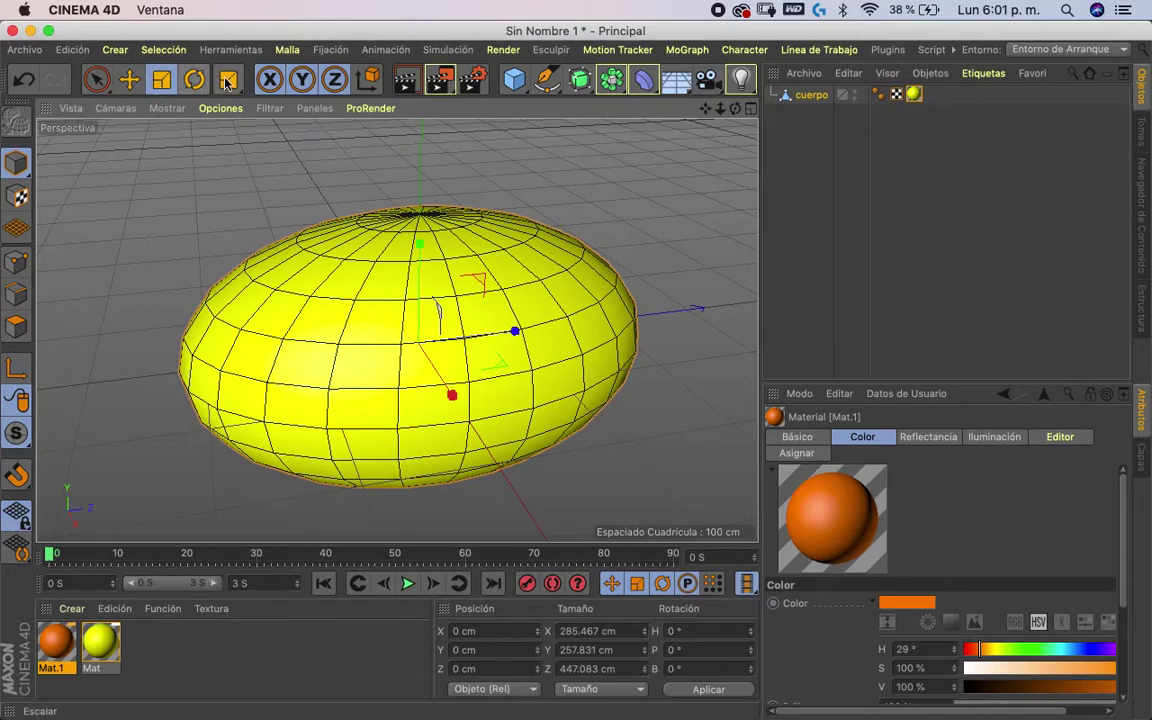
click(165, 50)
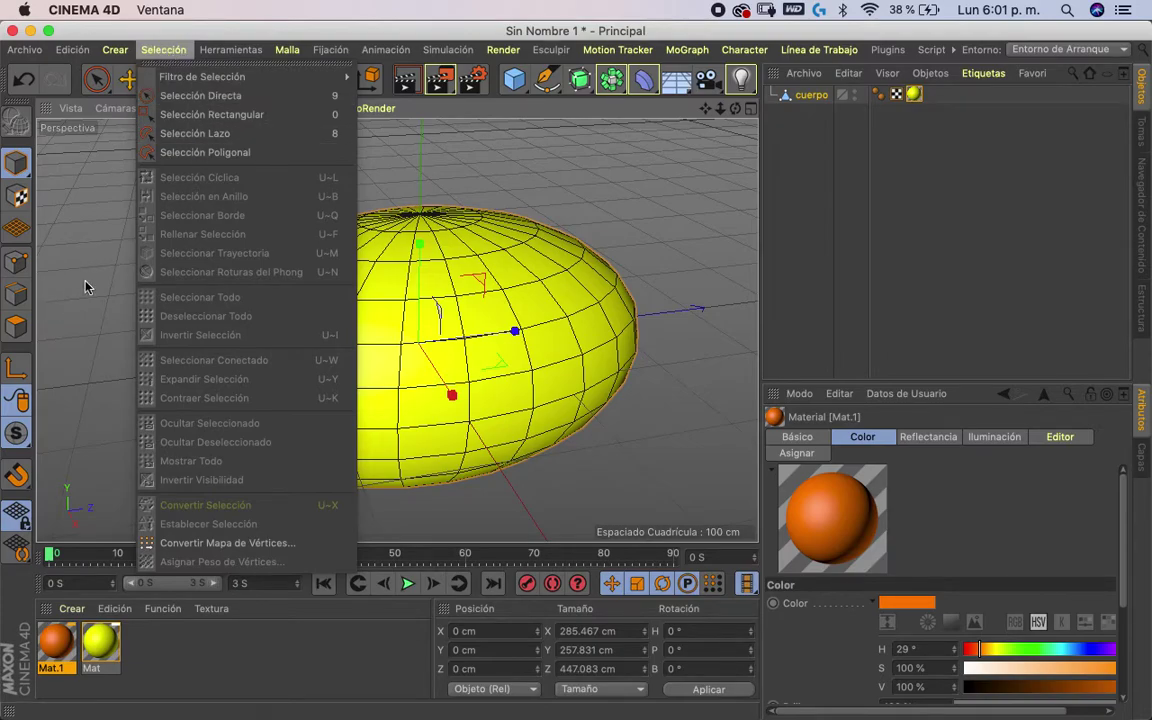
- Select cuerpo, switch to Polygon mode, and test selecting and scaling a top polygon
click(805, 110)
click(810, 95)
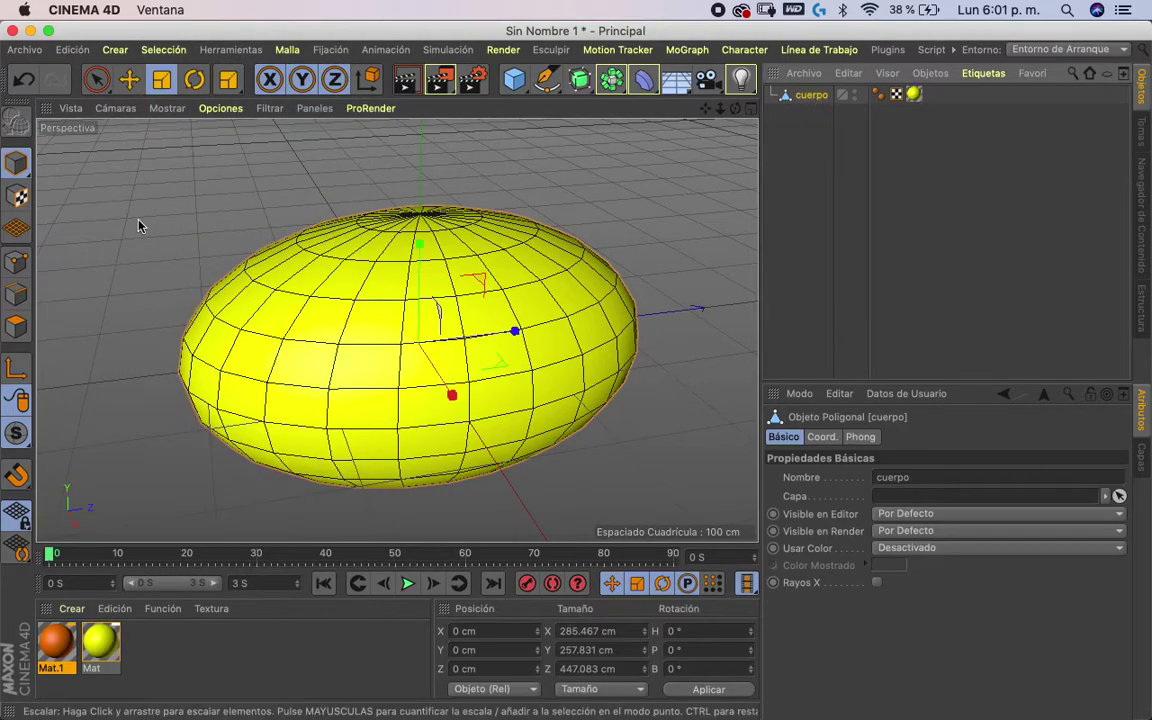
click(17, 328)
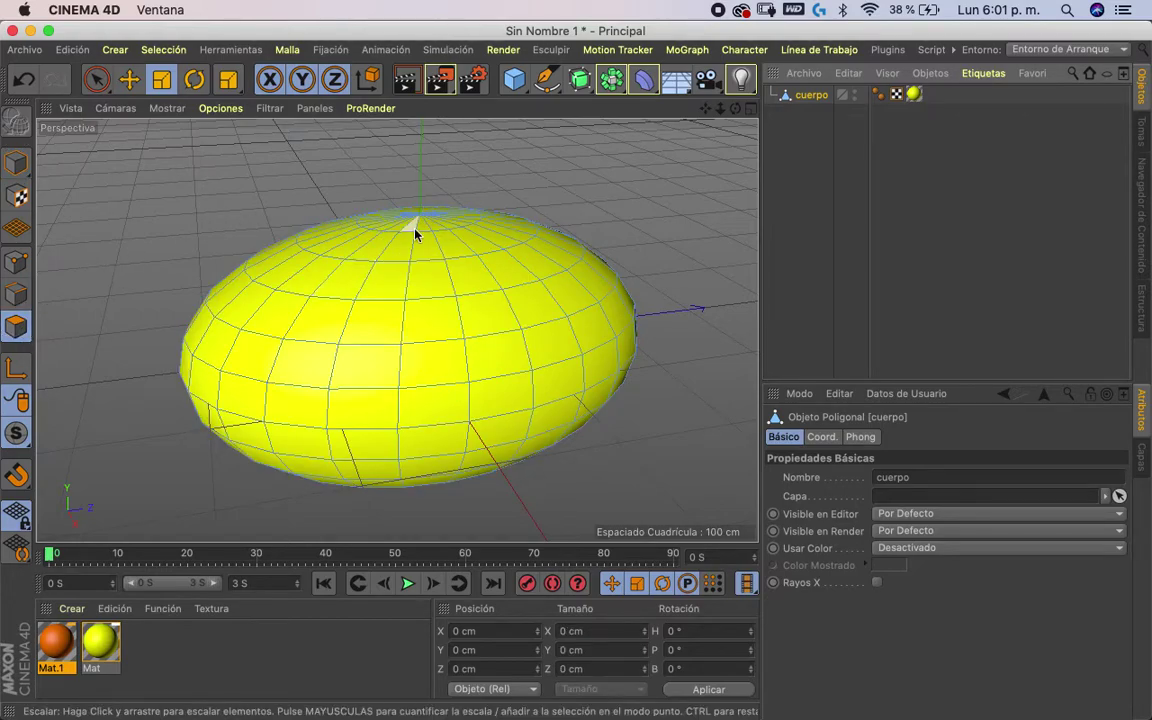
click(428, 316)
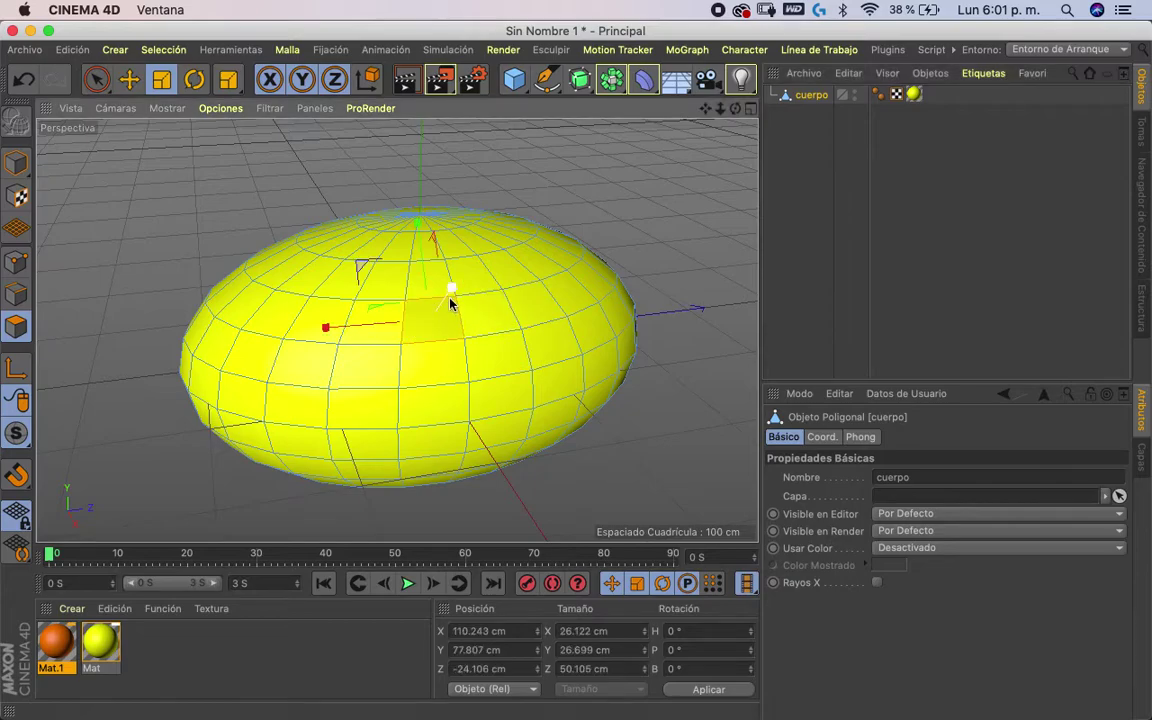
drag(524, 219, 518, 238)
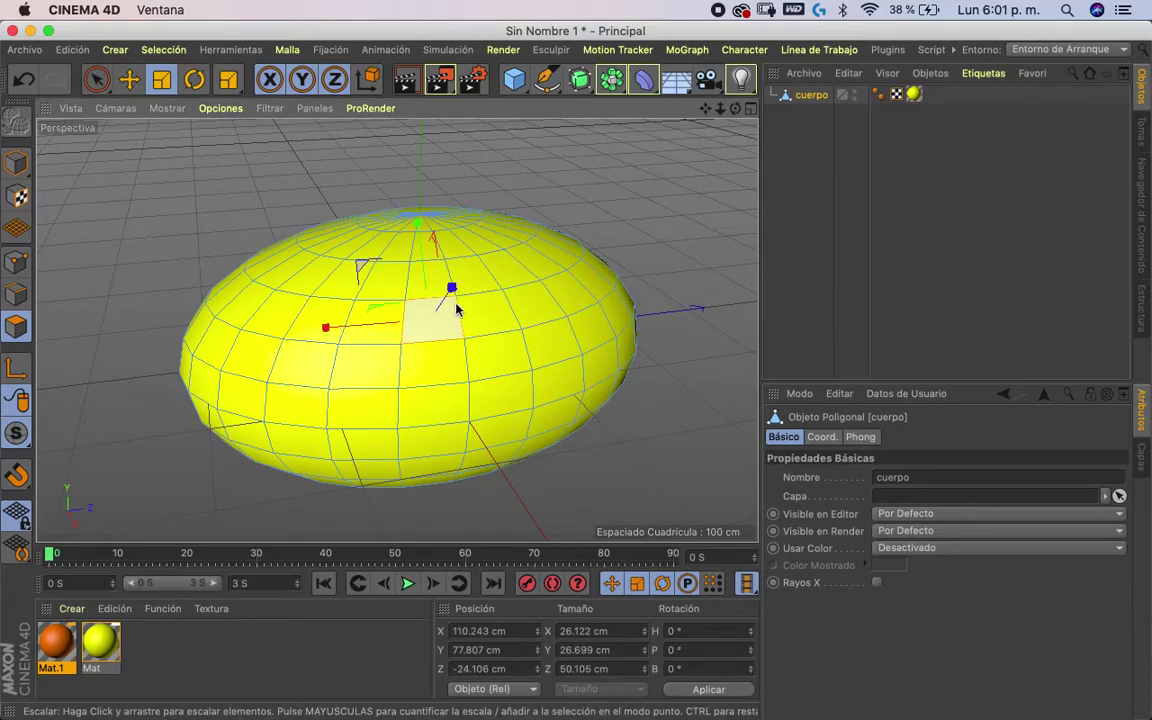
drag(456, 311, 681, 147)
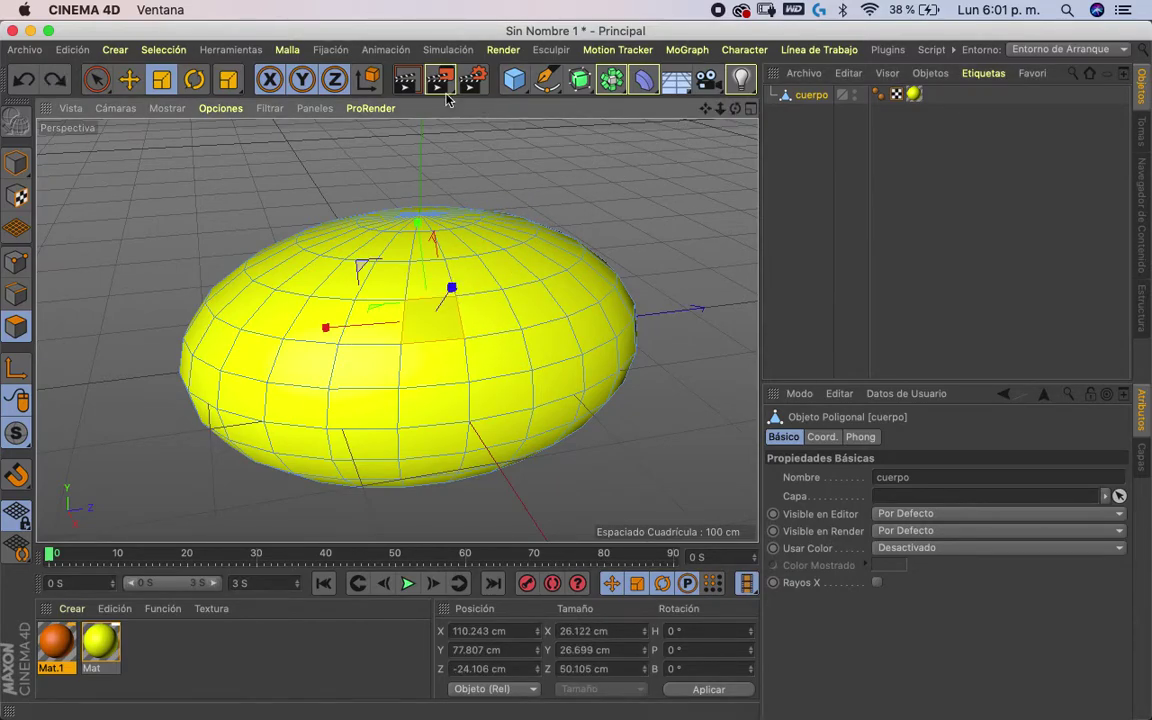
click(128, 80)
- Switch to Selección Cíclica and select the top cap ring of polygons
click(160, 50)
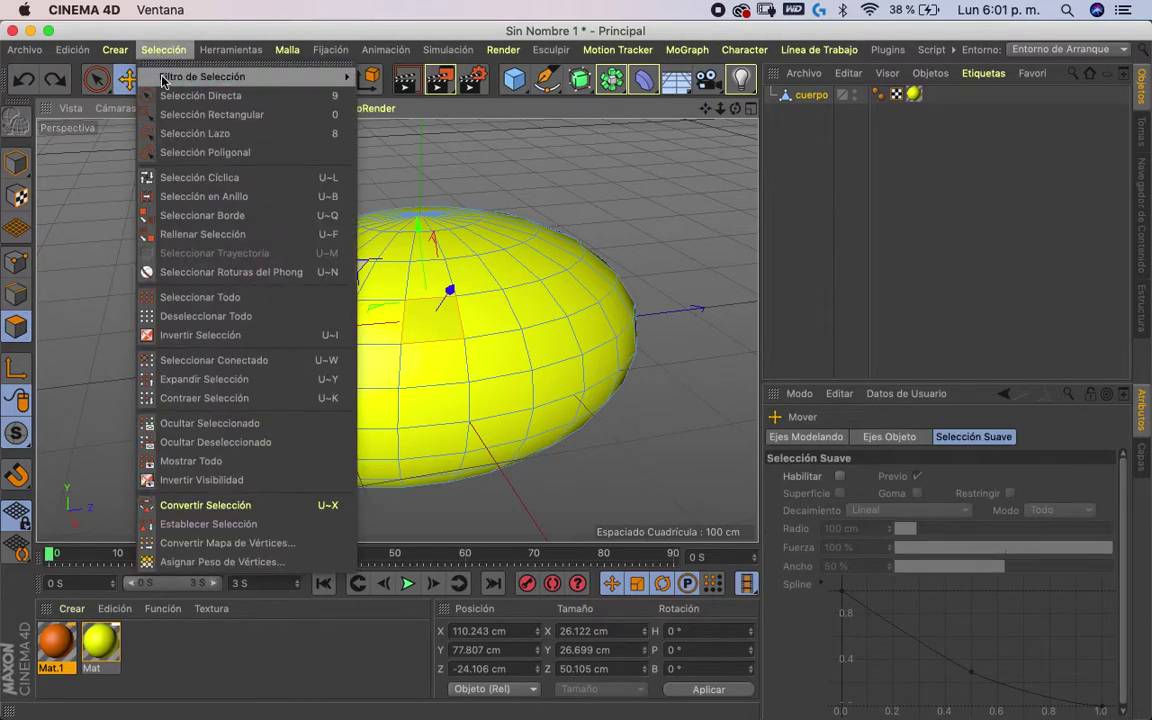
click(207, 180)
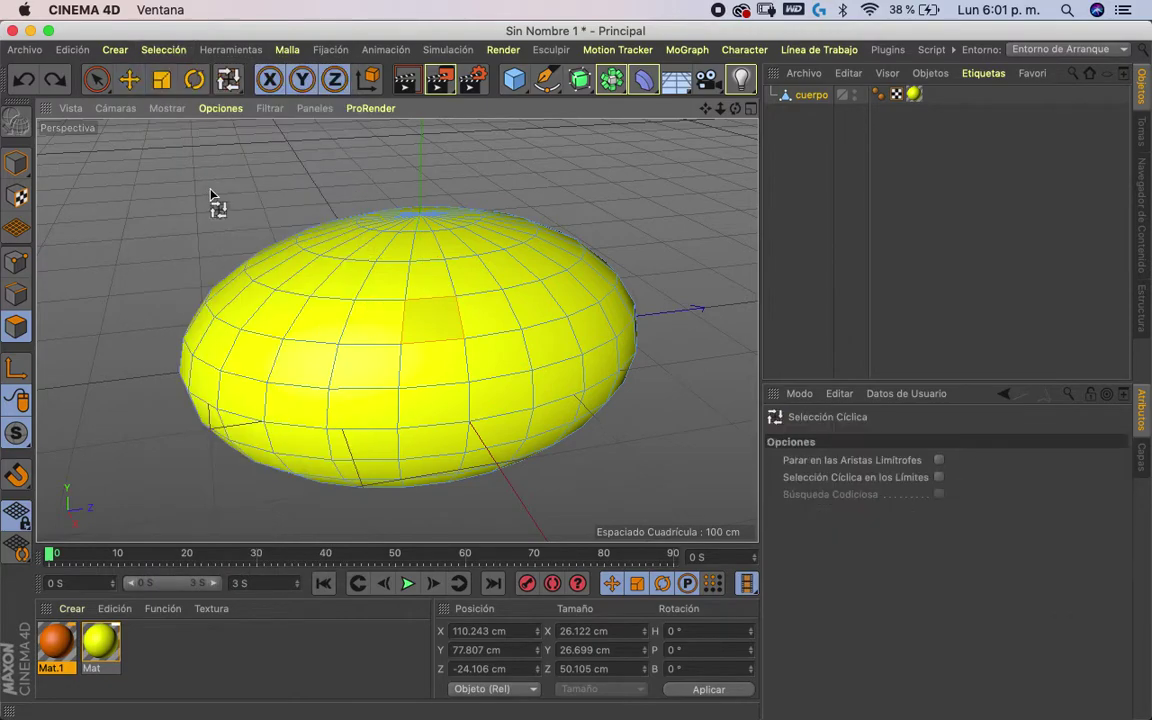
click(415, 225)
- Apply orange Mat.1 to the top cap and the polygon ring just below it
mouse_move(730, 108)
mouse_down()
mouse_move(725, 160)
mouse_move(622, 225)
mouse_up()
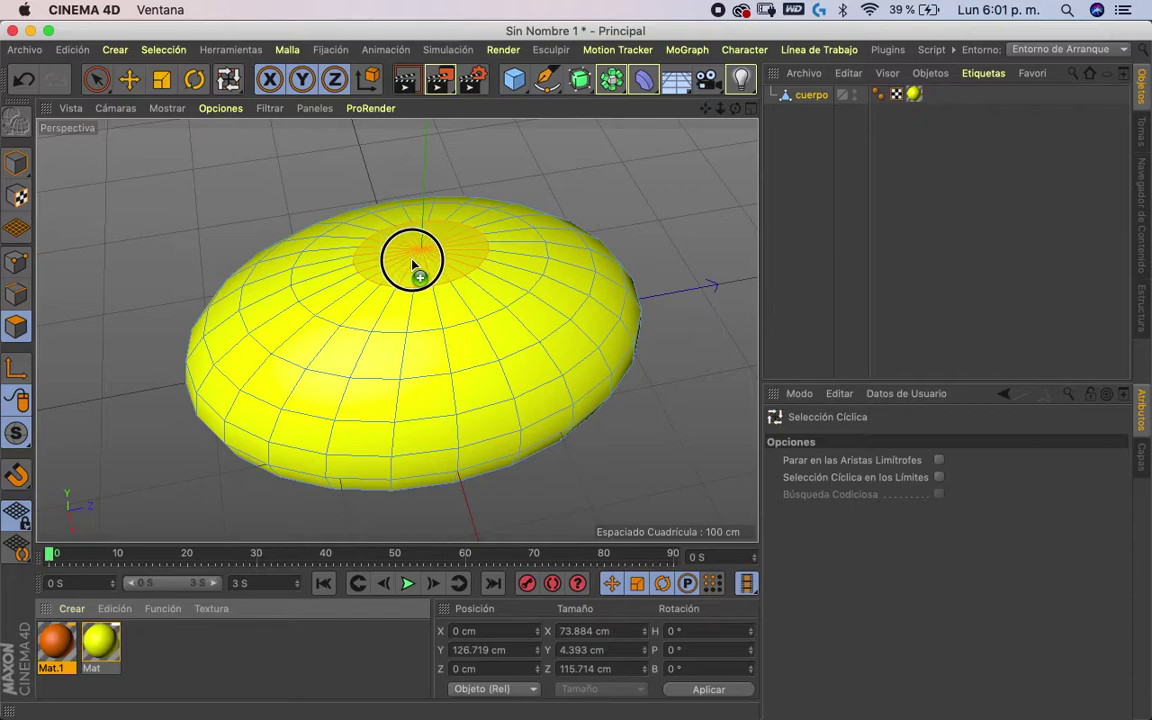
drag(410, 272, 412, 275)
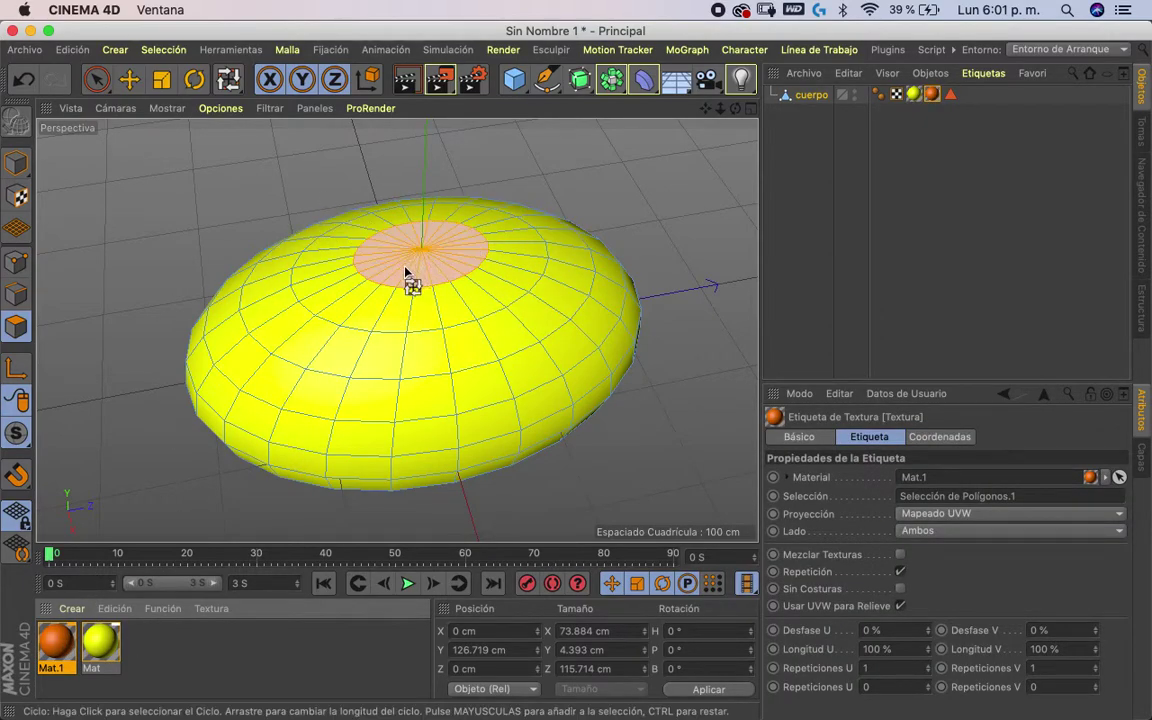
drag(737, 112, 662, 82)
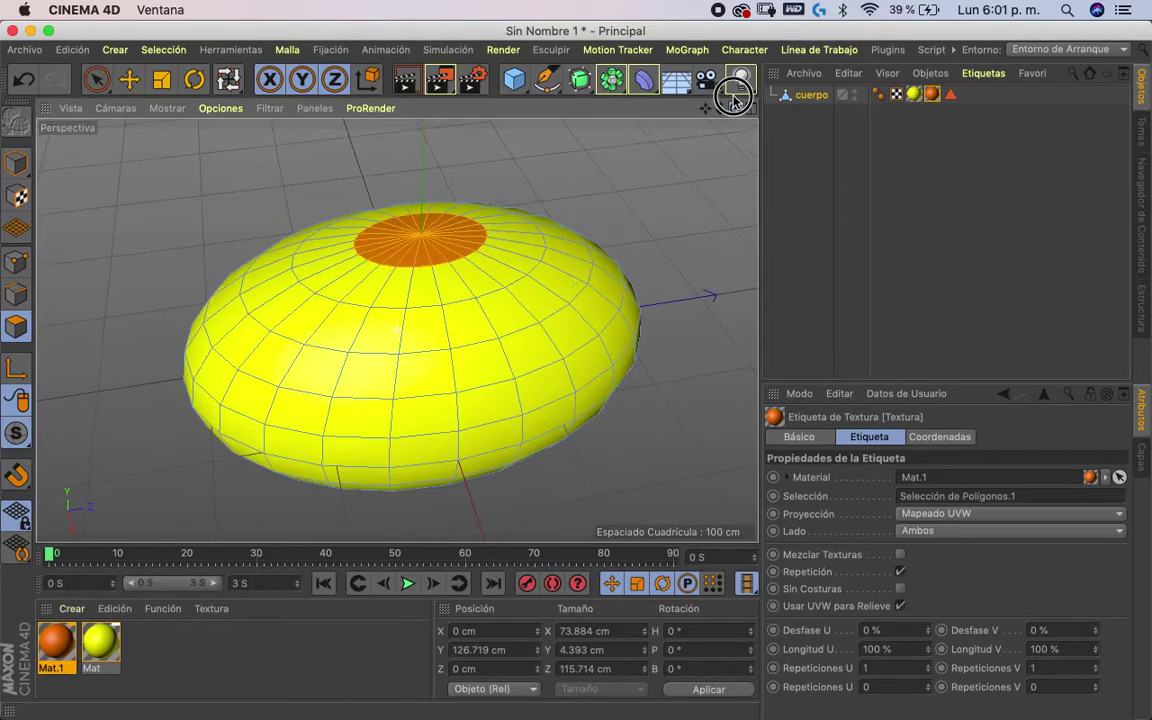
click(328, 320)
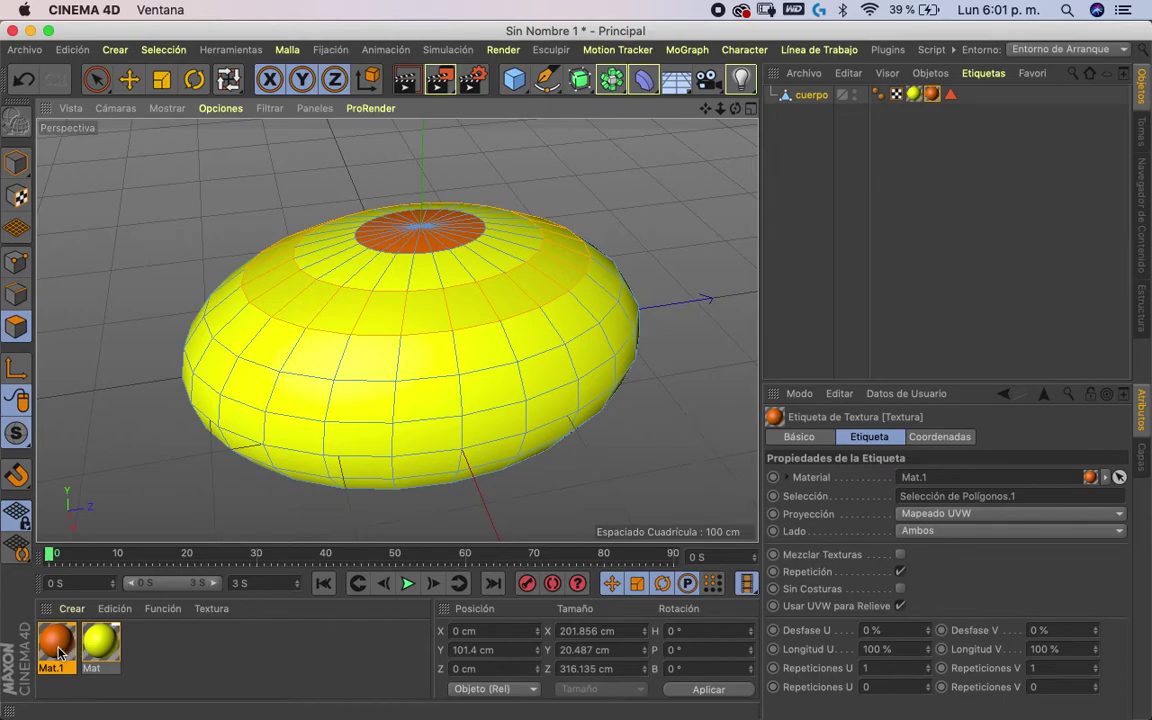
drag(58, 653, 82, 600)
drag(297, 362, 355, 310)
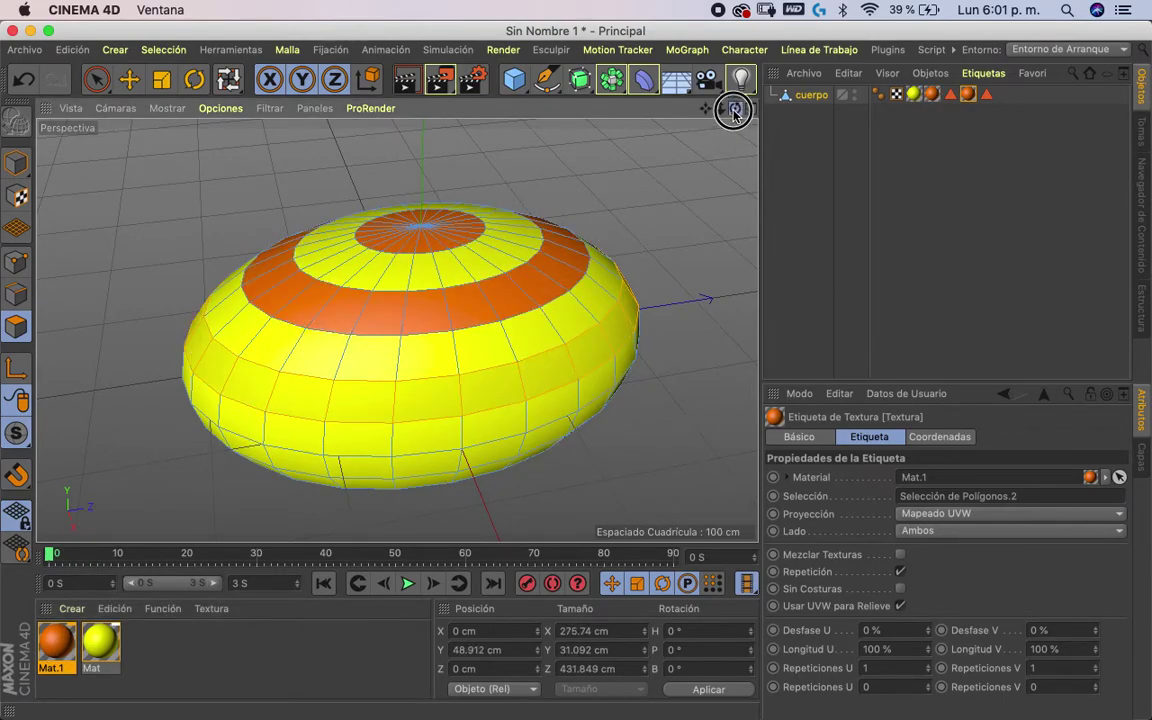
- Loop-select a middle horizontal band and apply orange Mat.1 to it
drag(735, 108, 655, 70)
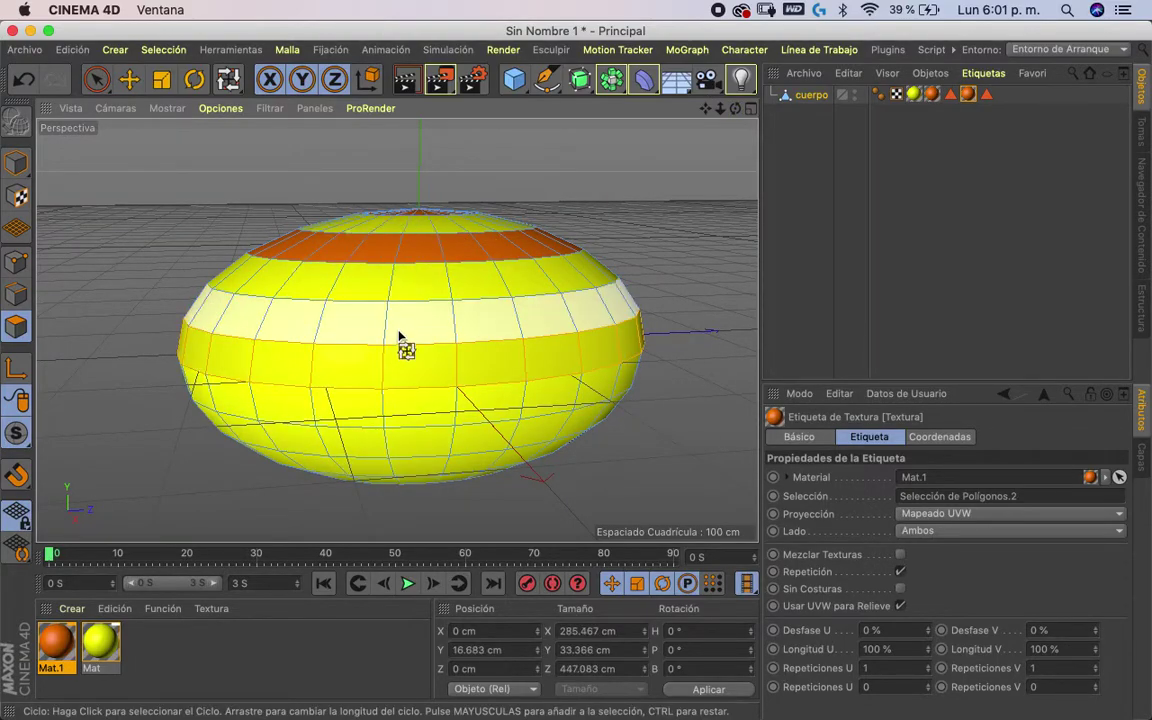
shift+click(398, 338)
click(404, 366)
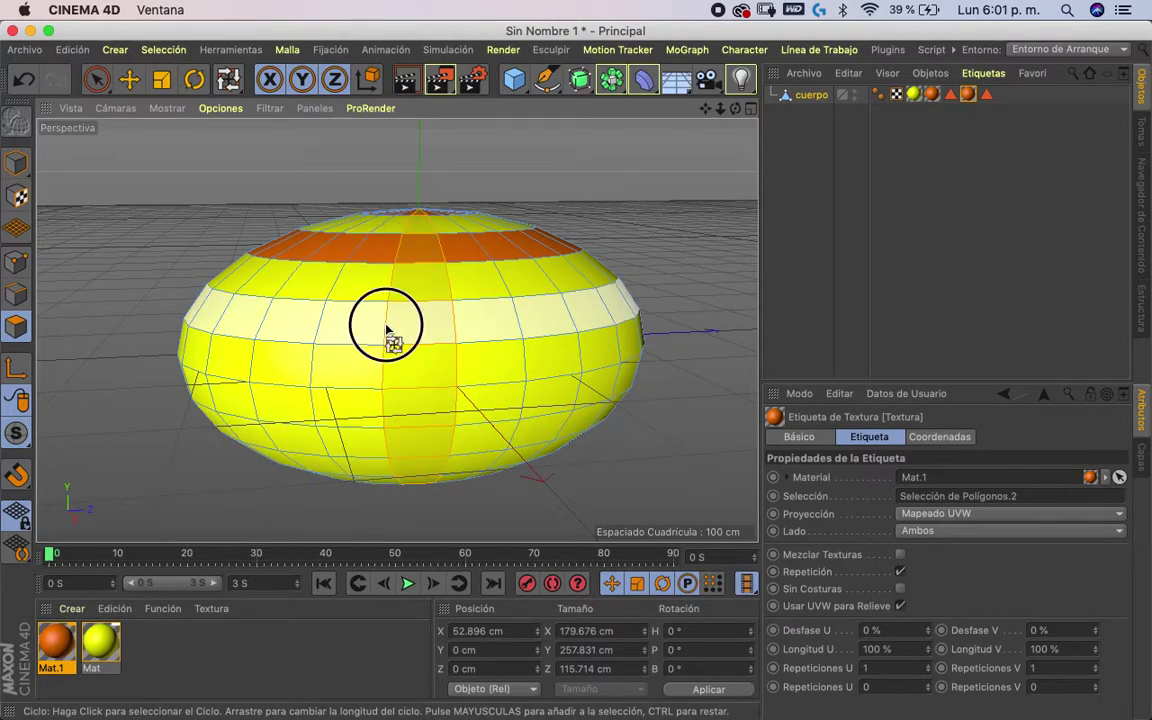
click(388, 330)
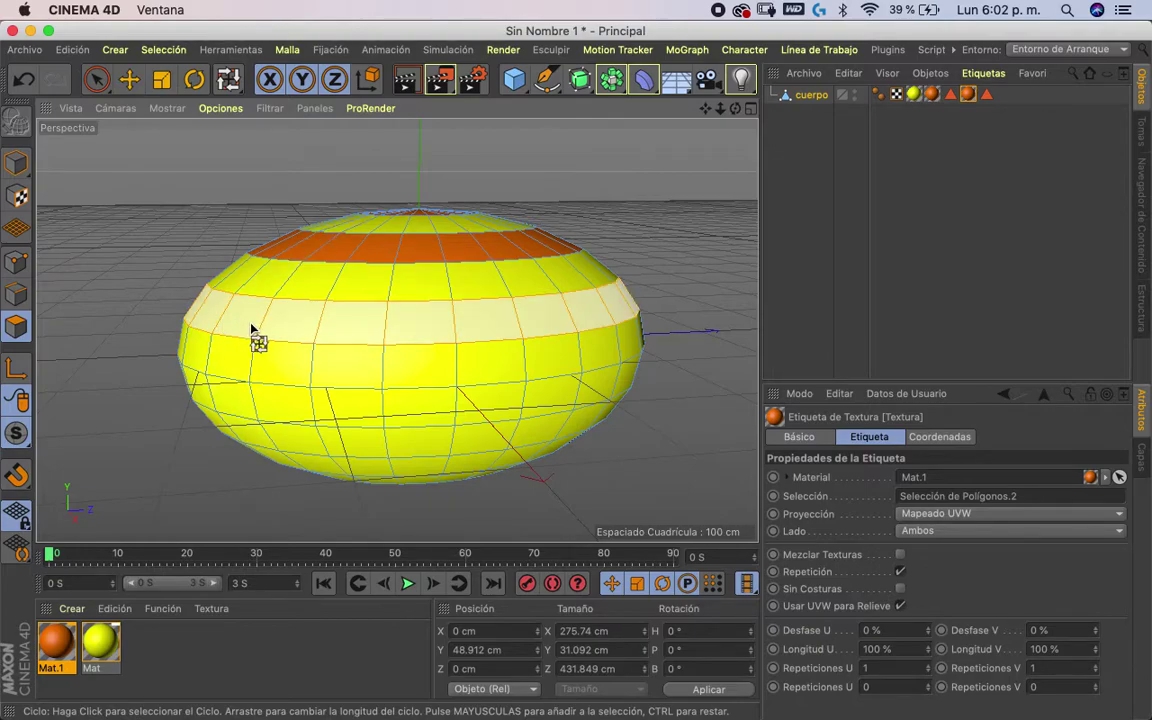
drag(56, 643, 78, 612)
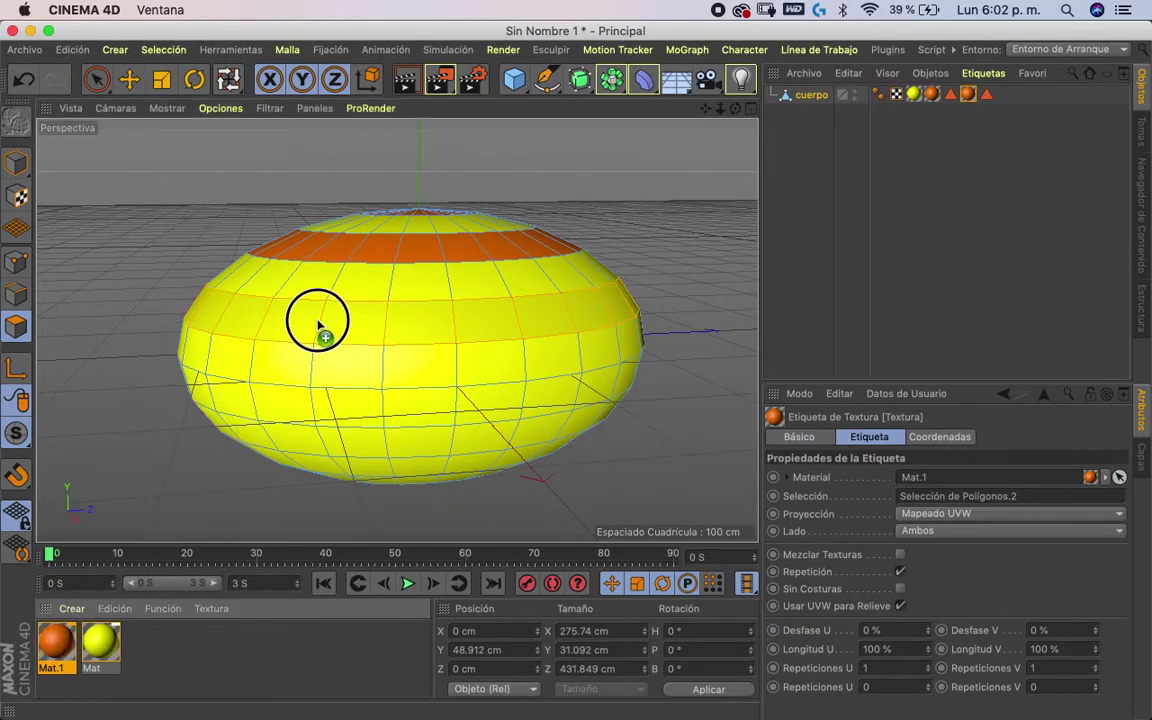
drag(318, 325, 322, 330)
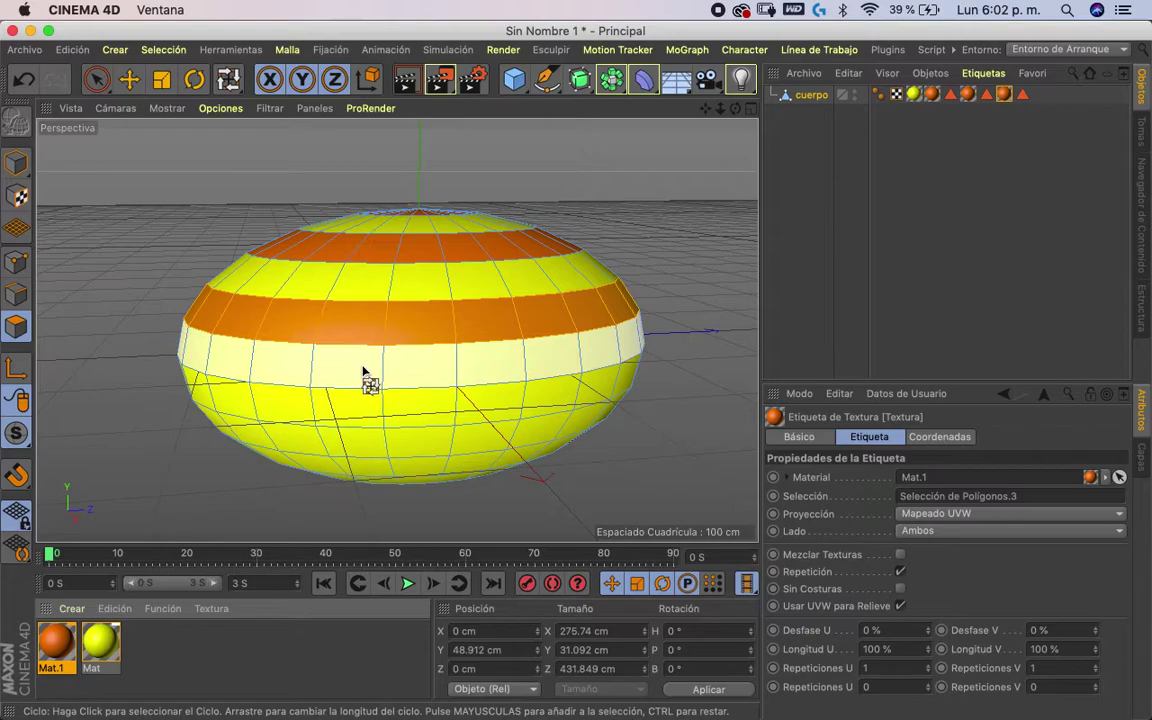
- Select the lower and underside bands and apply orange Mat.1 to them
click(372, 348)
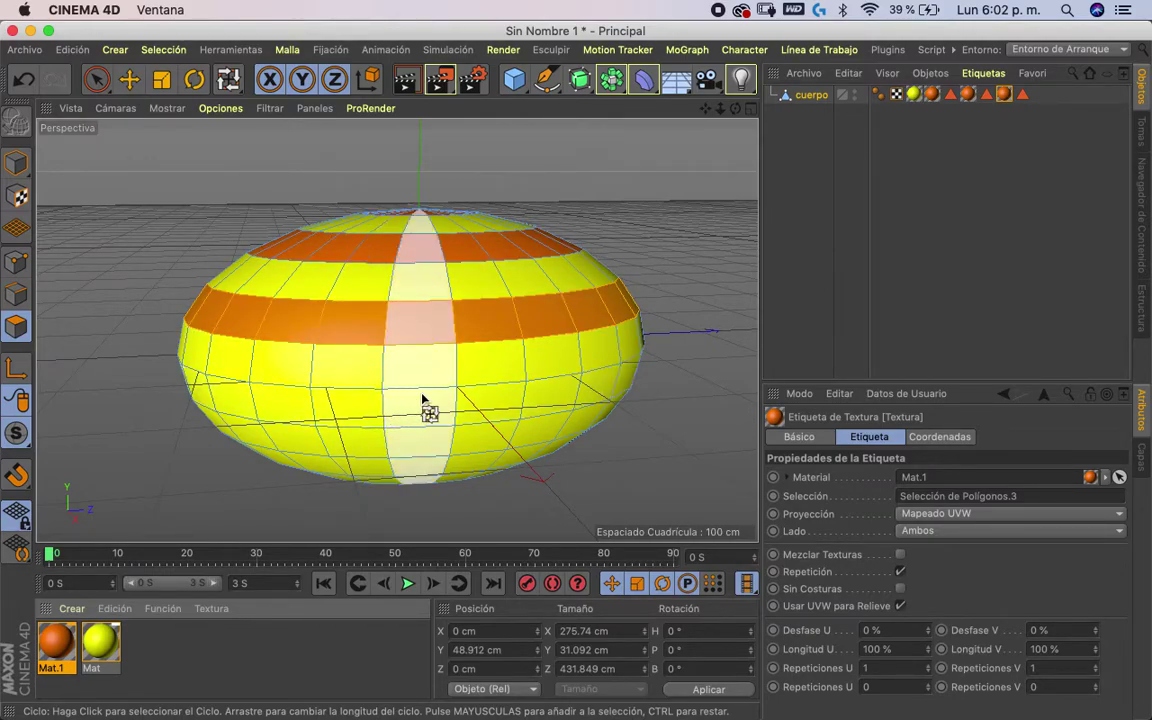
click(390, 420)
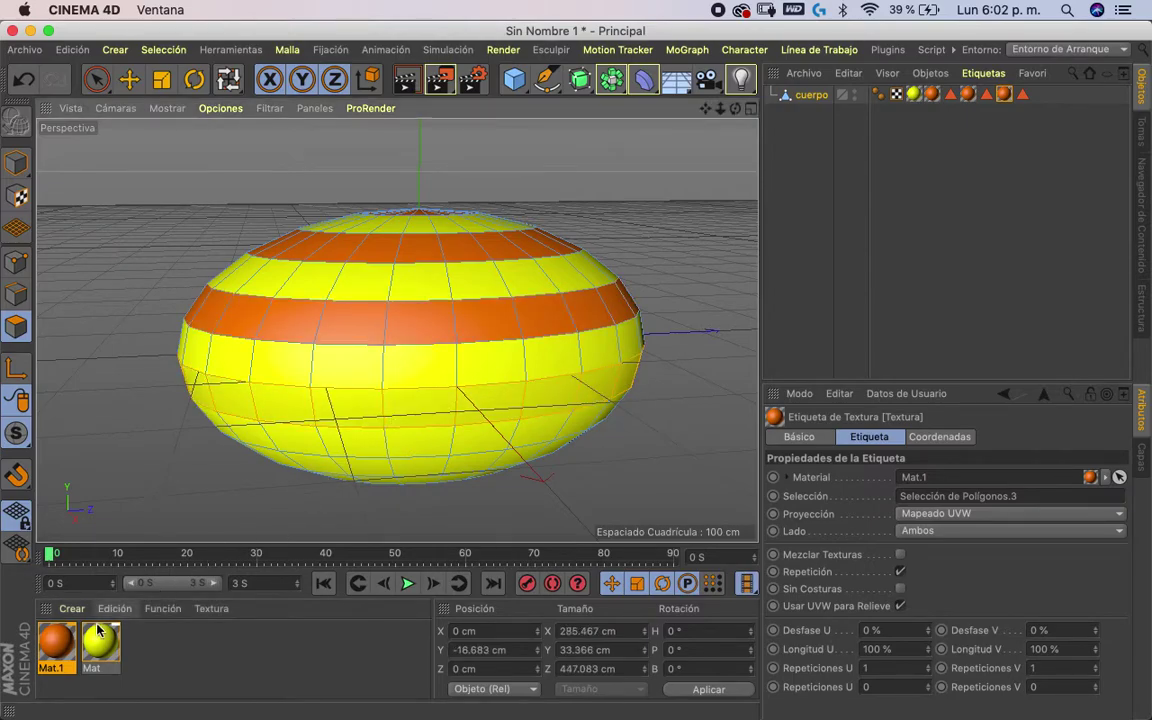
mouse_move(181, 433)
alt+mouse_down()
mouse_move(172, 303)
mouse_move(313, 305)
alt+mouse_up()
click(355, 285)
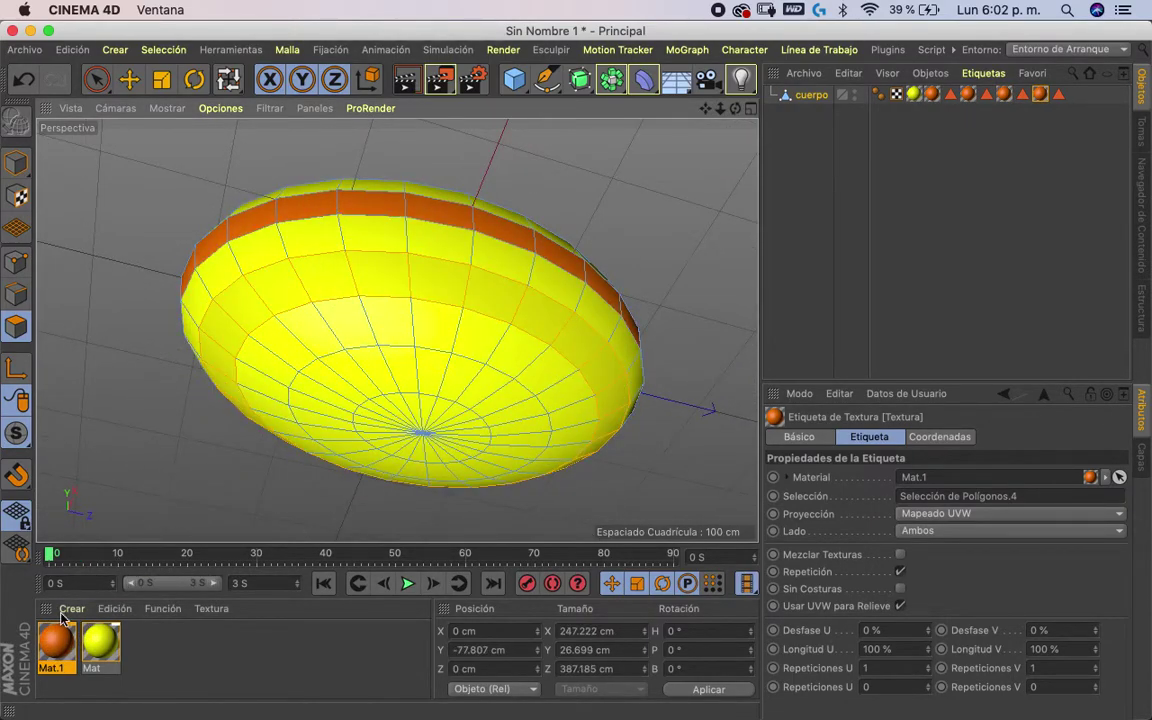
drag(273, 306, 276, 312)
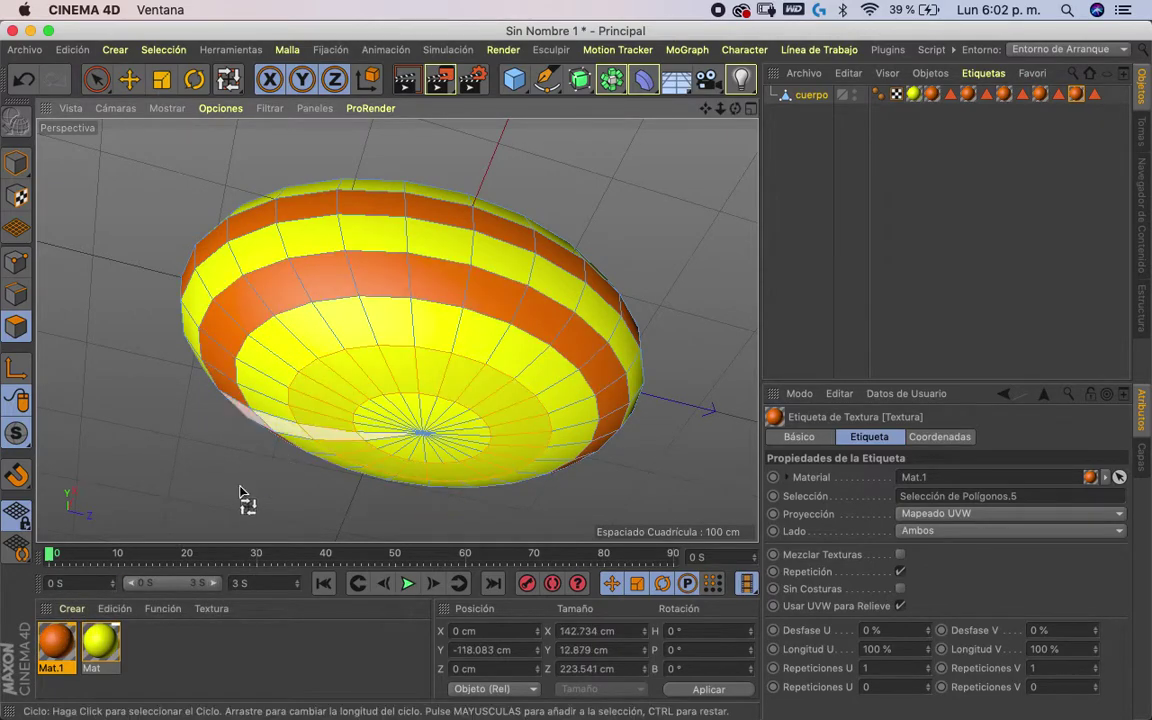
drag(68, 645, 155, 550)
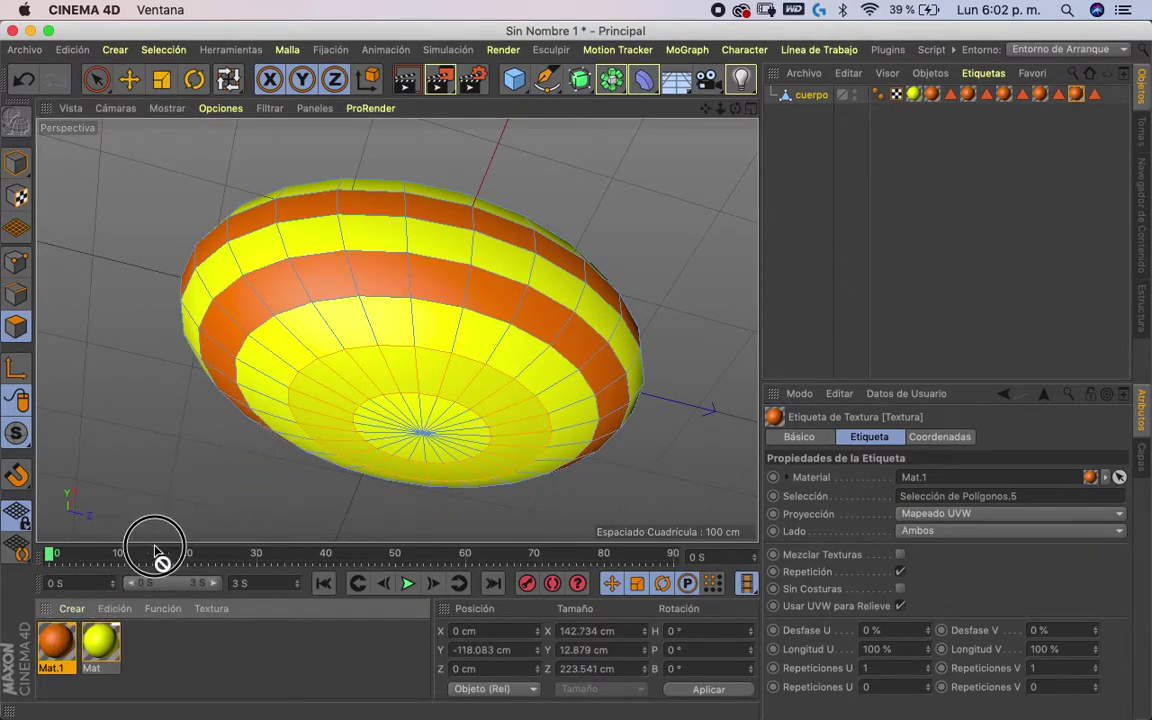
mouse_move(315, 398)
mouse_down()
mouse_move(450, 296)
mouse_move(473, 445)
mouse_move(411, 527)
mouse_move(347, 507)
mouse_move(465, 424)
mouse_move(465, 514)
mouse_move(442, 527)
mouse_move(470, 489)
mouse_move(476, 514)
mouse_move(462, 495)
mouse_up()
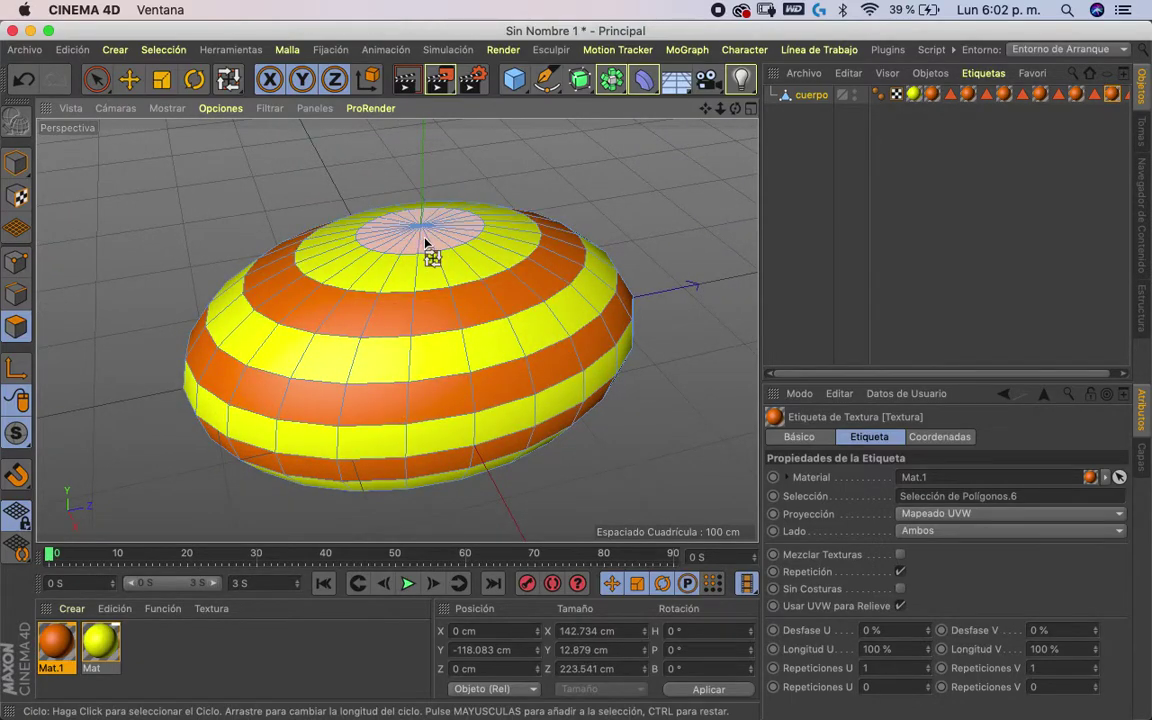
click(405, 249)
- Extrude the selected orange top cap of 'cuerpo' outward by about 4.6 cm
right_click(389, 247)
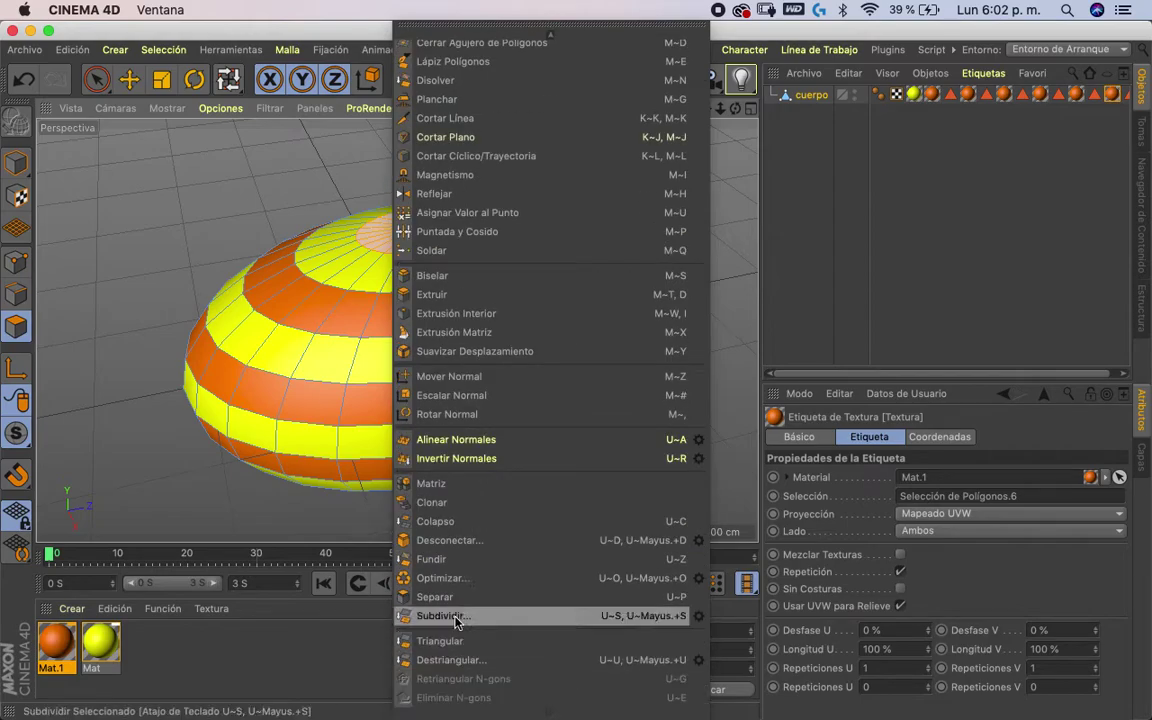
click(463, 294)
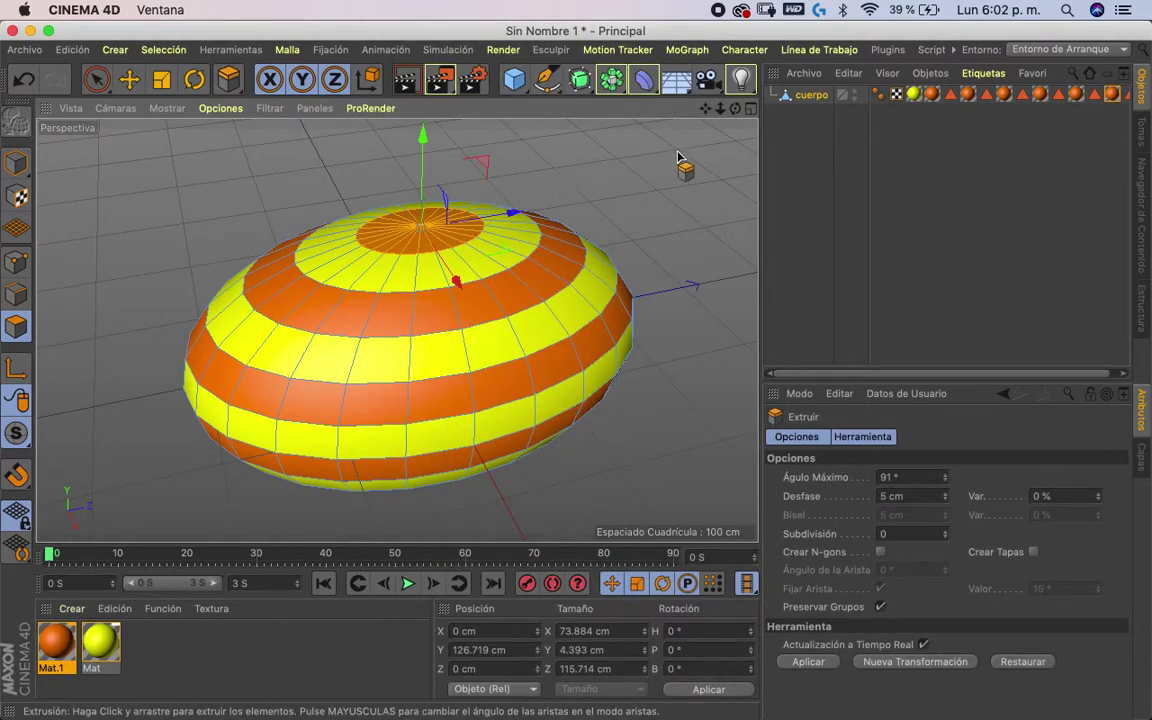
drag(705, 107, 583, 172)
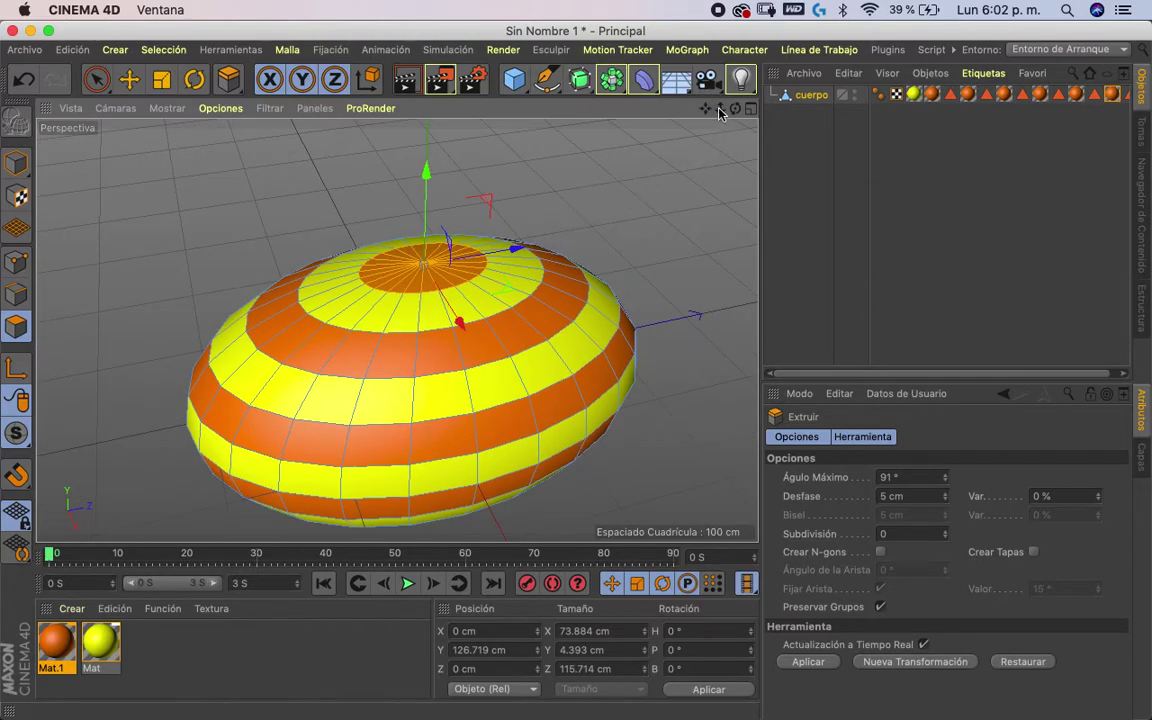
right_click(430, 258)
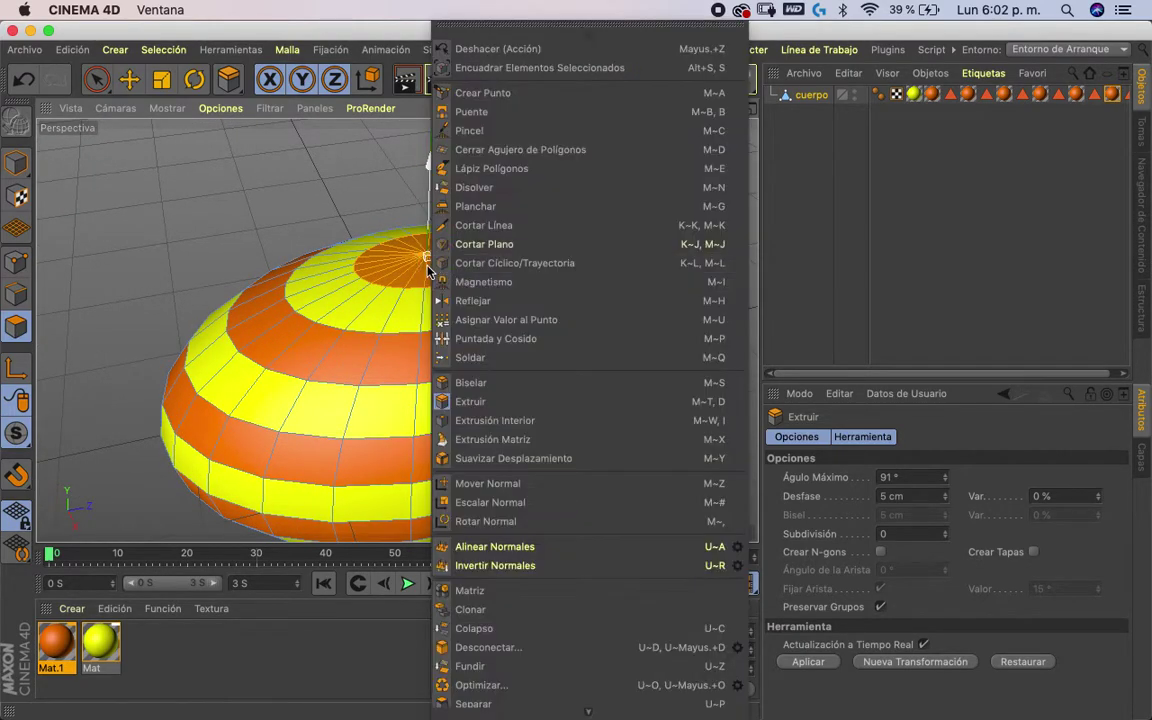
click(470, 401)
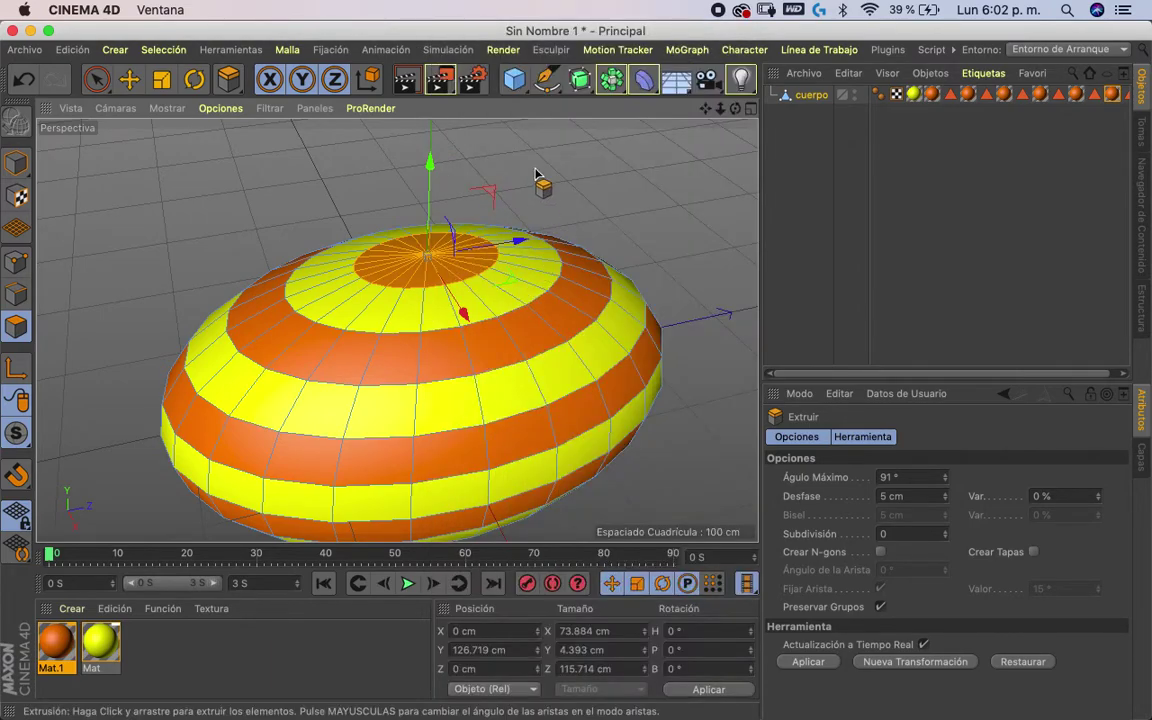
mouse_move(650, 177)
mouse_down()
mouse_move(671, 182)
mouse_move(617, 185)
mouse_move(684, 185)
mouse_move(527, 200)
mouse_move(671, 170)
mouse_move(630, 185)
mouse_move(665, 180)
mouse_up()
mouse_move(736, 107)
mouse_down()
mouse_move(712, 78)
mouse_move(730, 105)
mouse_move(507, 321)
mouse_up()
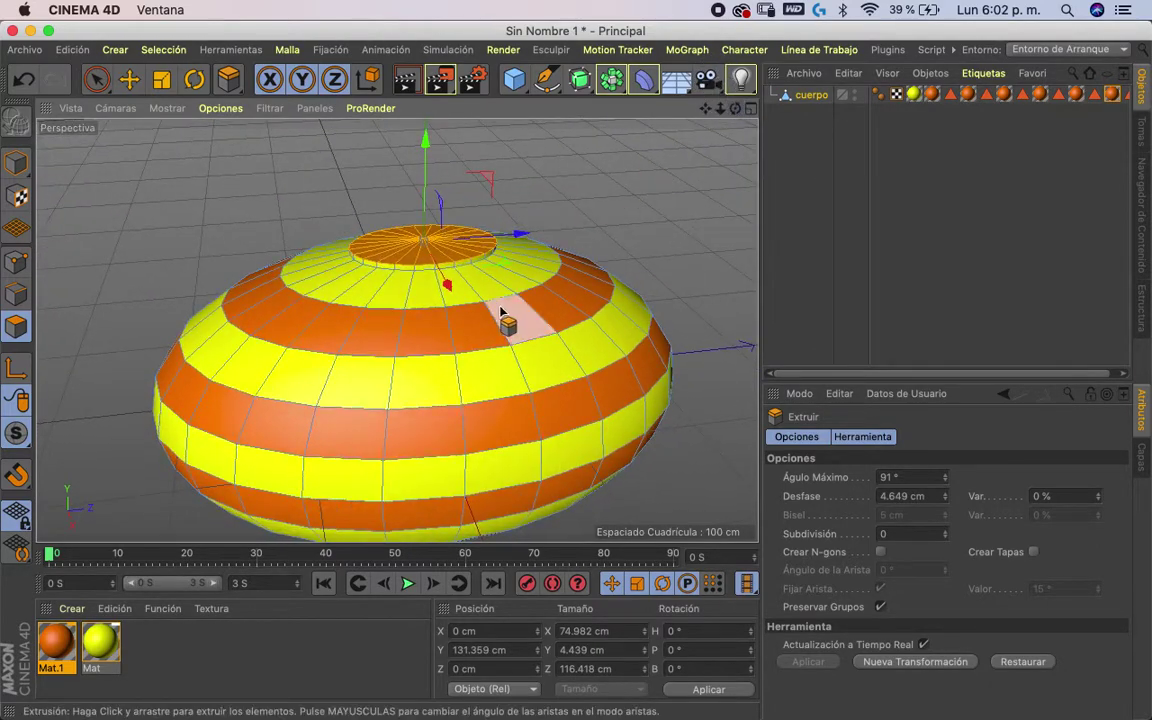
click(228, 82)
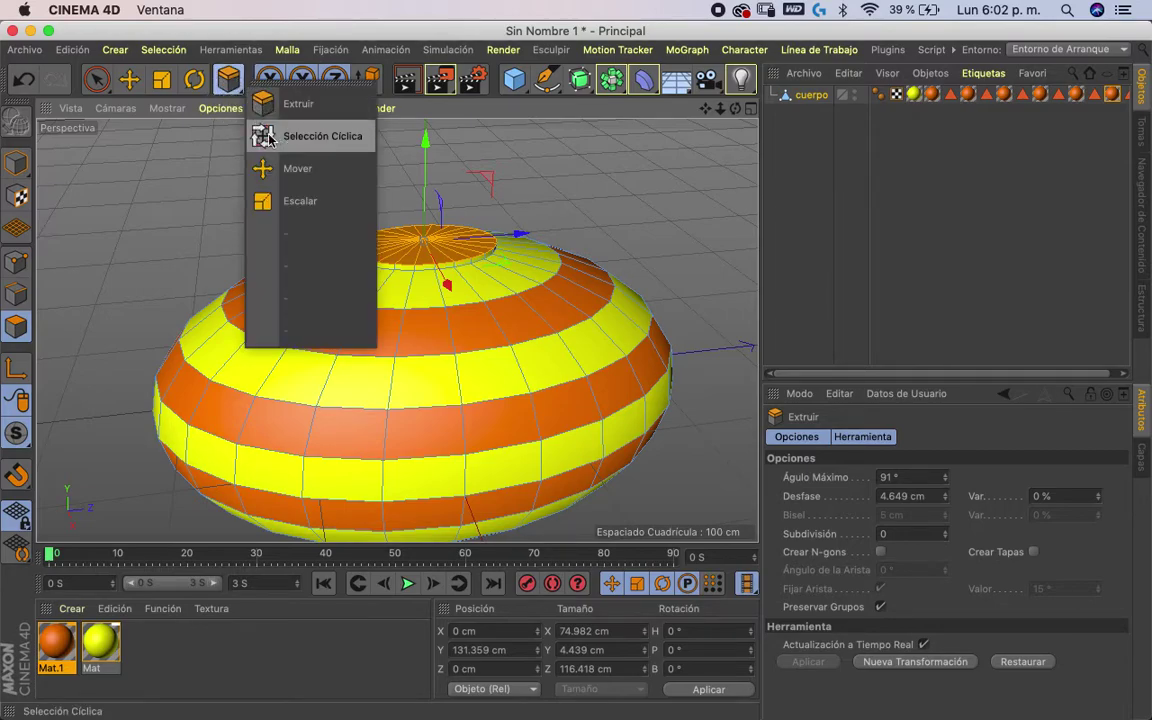
click(300, 136)
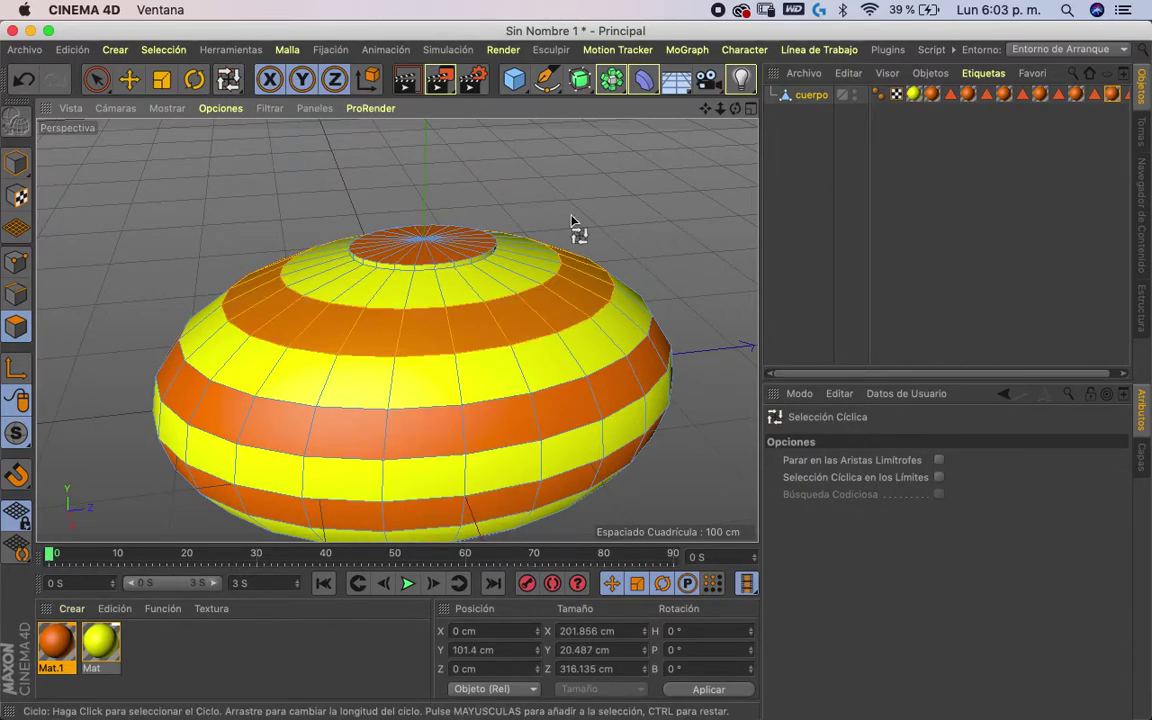
- Extrude the top cap outward by about 3 cm
right_click(329, 334)
click(411, 400)
drag(620, 226, 642, 207)
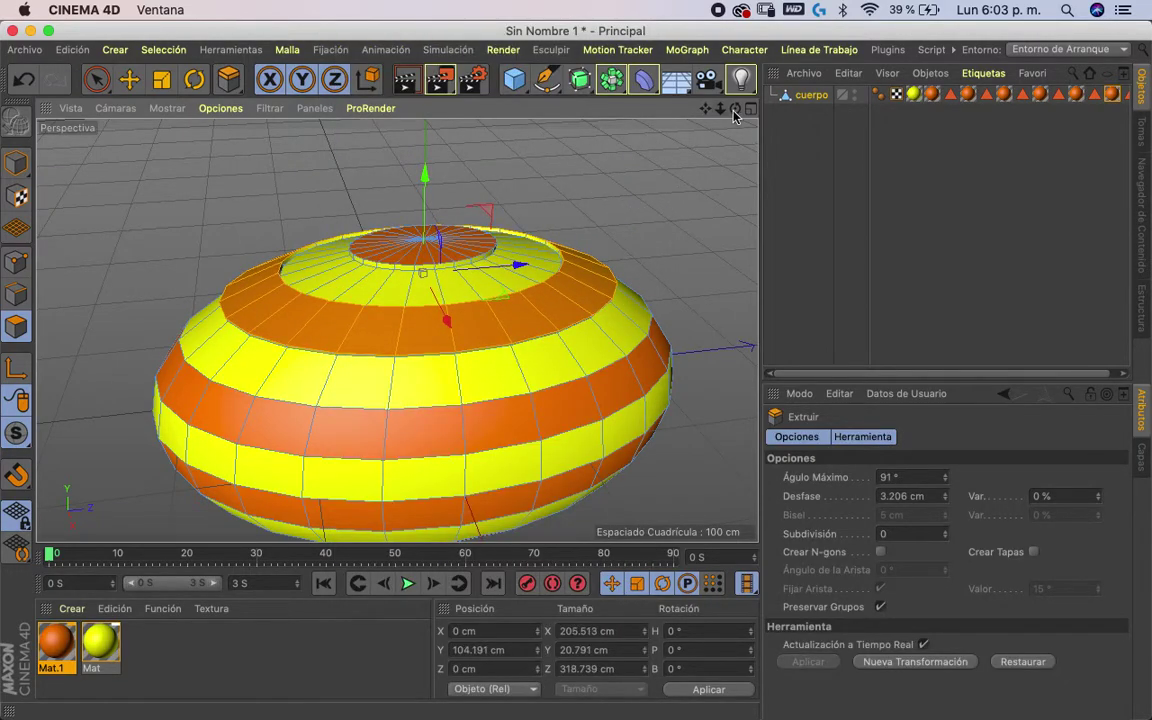
alt+drag(668, 110, 665, 78)
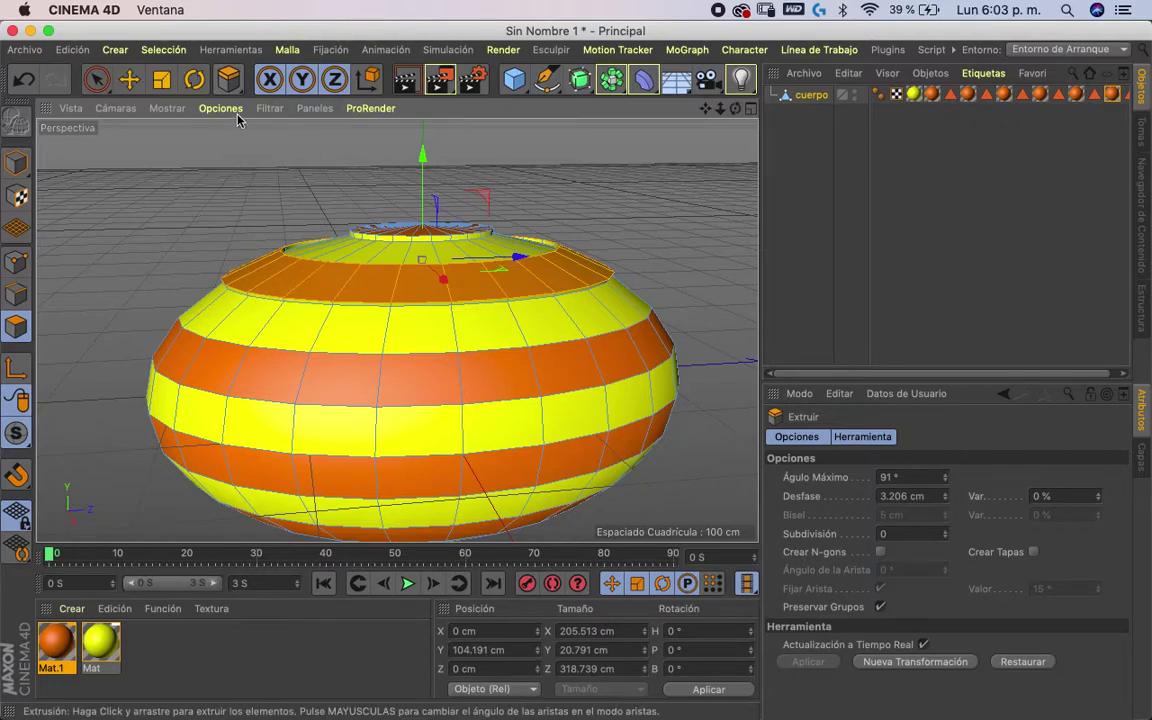
- Loop-select a middle stripe band and extrude it outward about 3 cm
drag(229, 80, 275, 138)
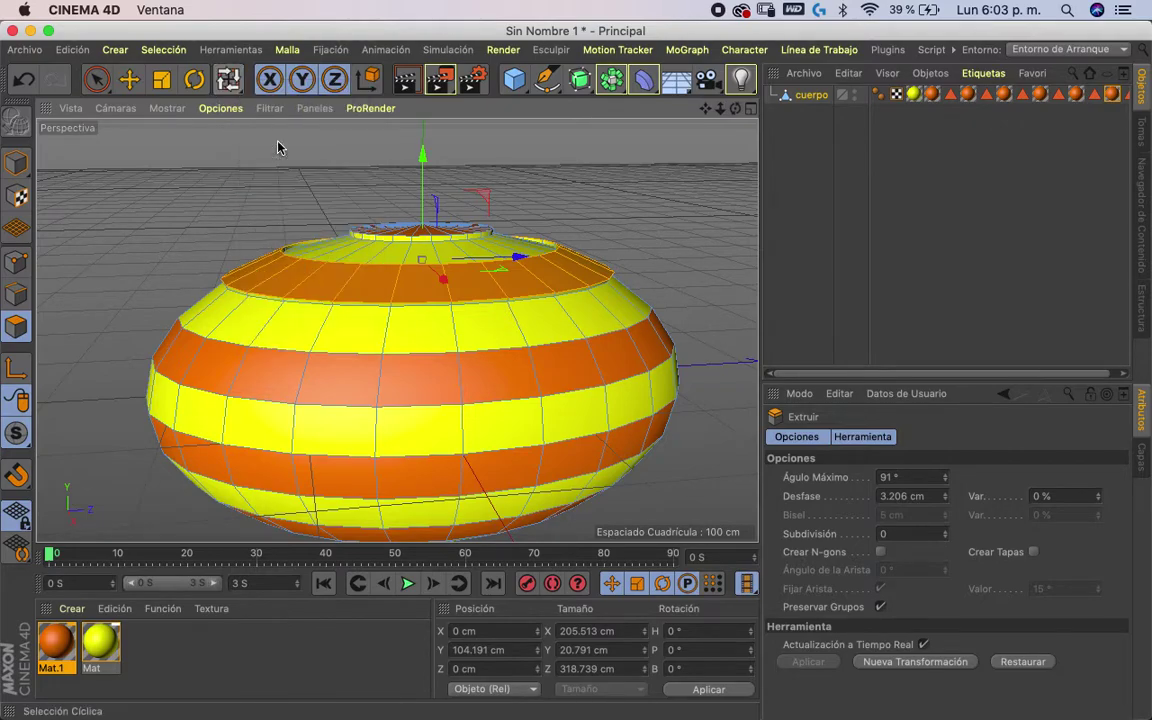
click(310, 392)
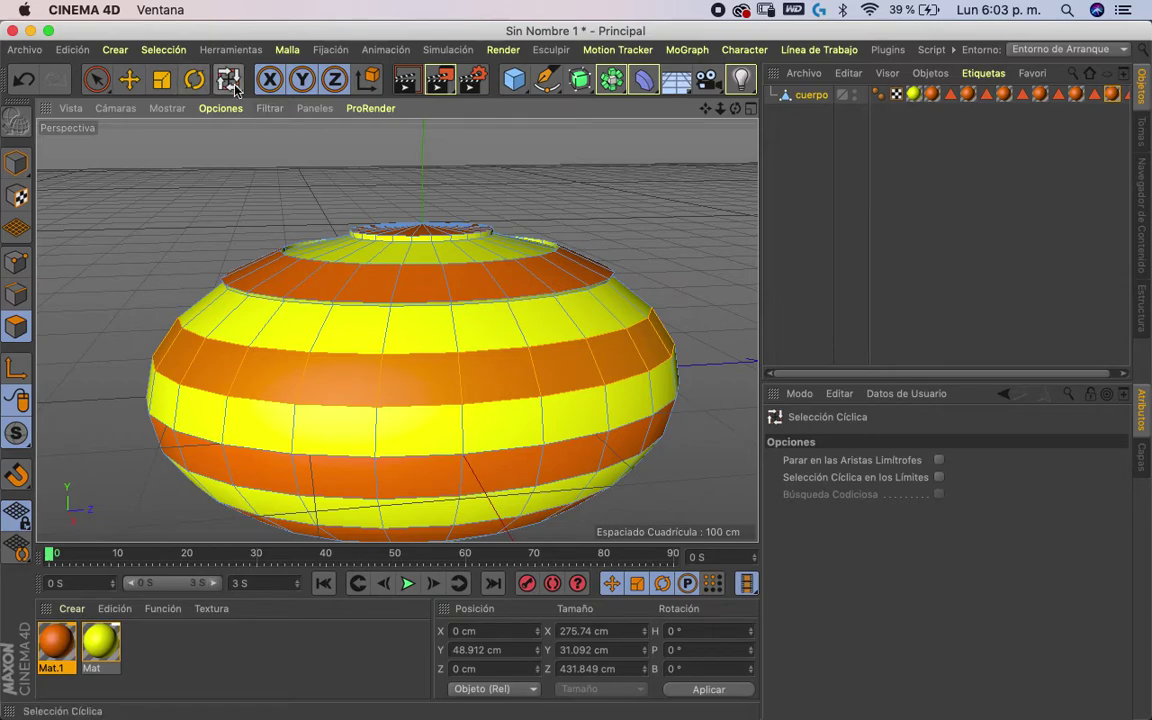
right_click(314, 378)
click(384, 404)
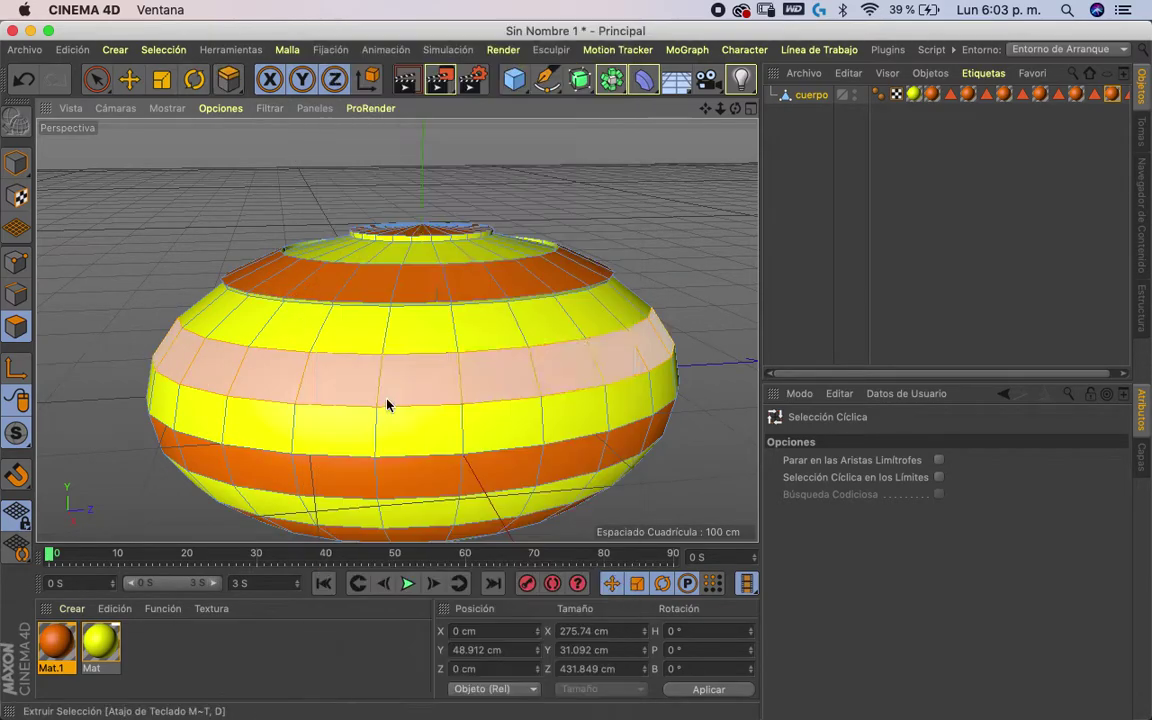
mouse_move(612, 228)
mouse_down()
mouse_move(669, 207)
mouse_move(600, 182)
mouse_up()
drag(736, 108, 662, 75)
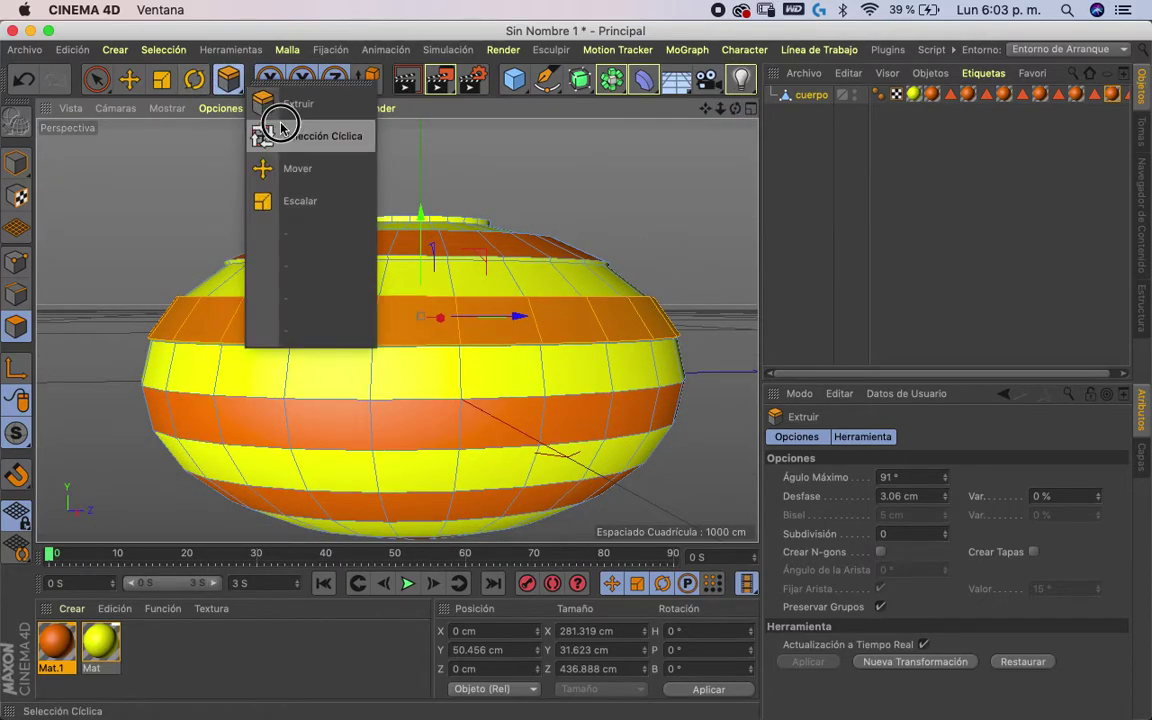
- Loop-select further bands on the lower half and extrude them outward about 3 cm
drag(232, 91, 290, 134)
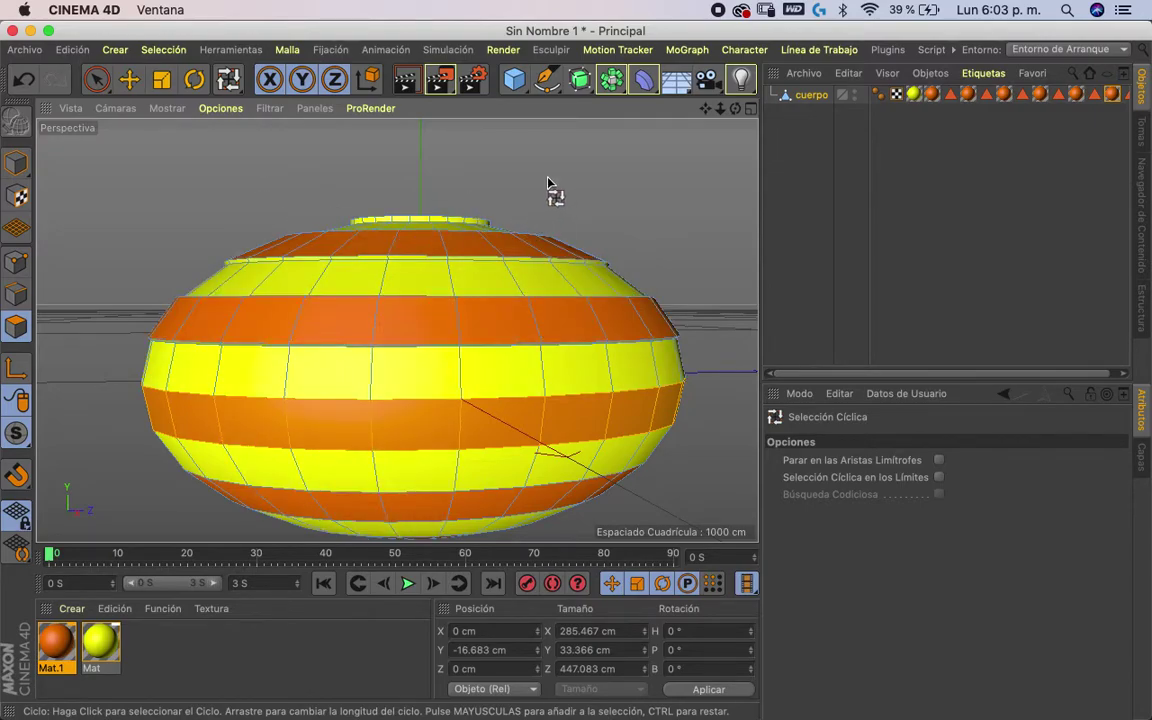
click(406, 429)
right_click(406, 429)
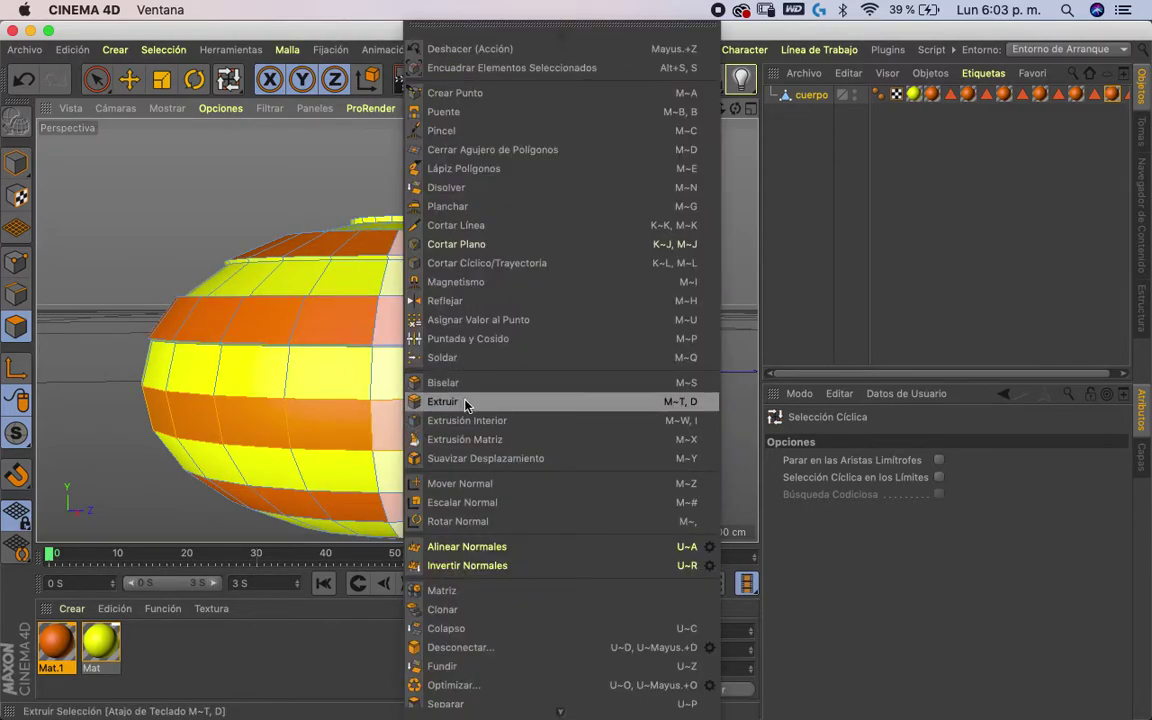
click(465, 403)
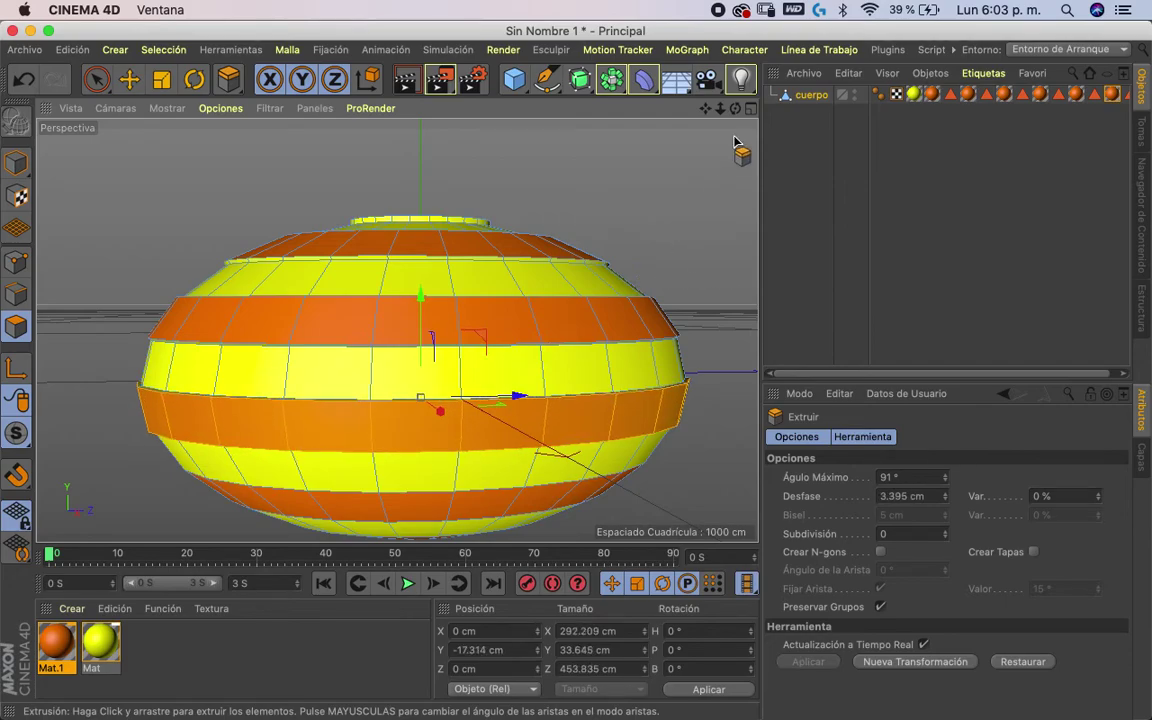
alt+drag(668, 136, 662, 40)
click(230, 88)
click(309, 141)
click(378, 380)
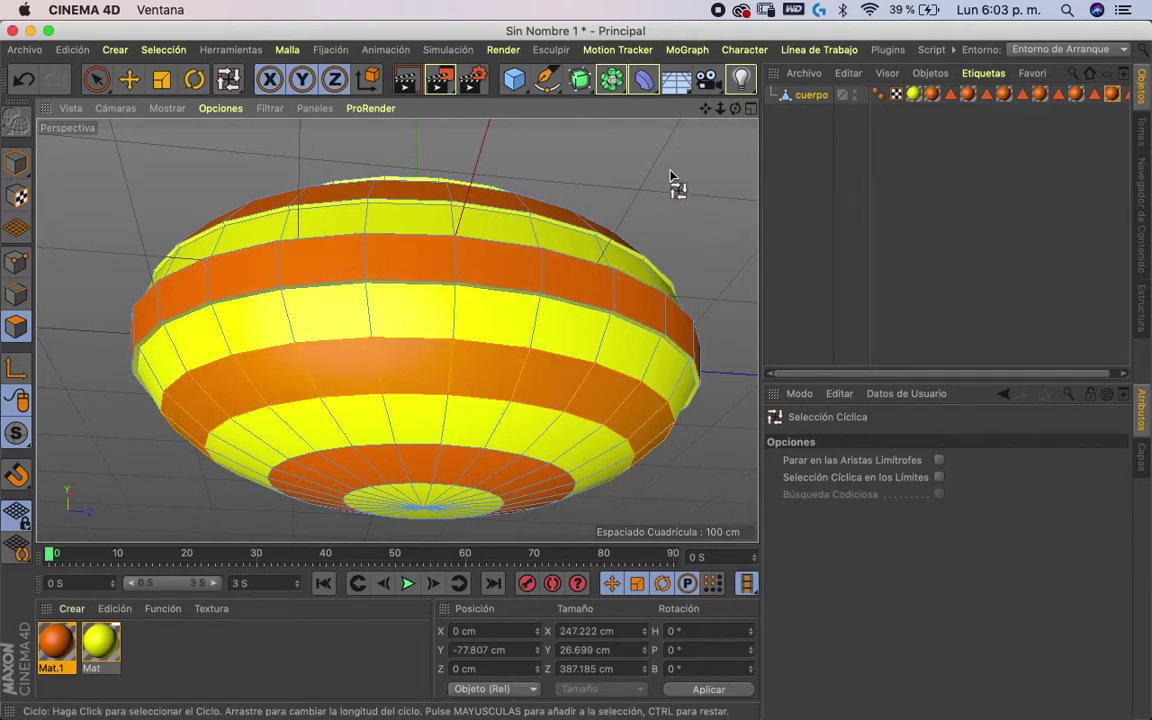
click(228, 79)
click(265, 197)
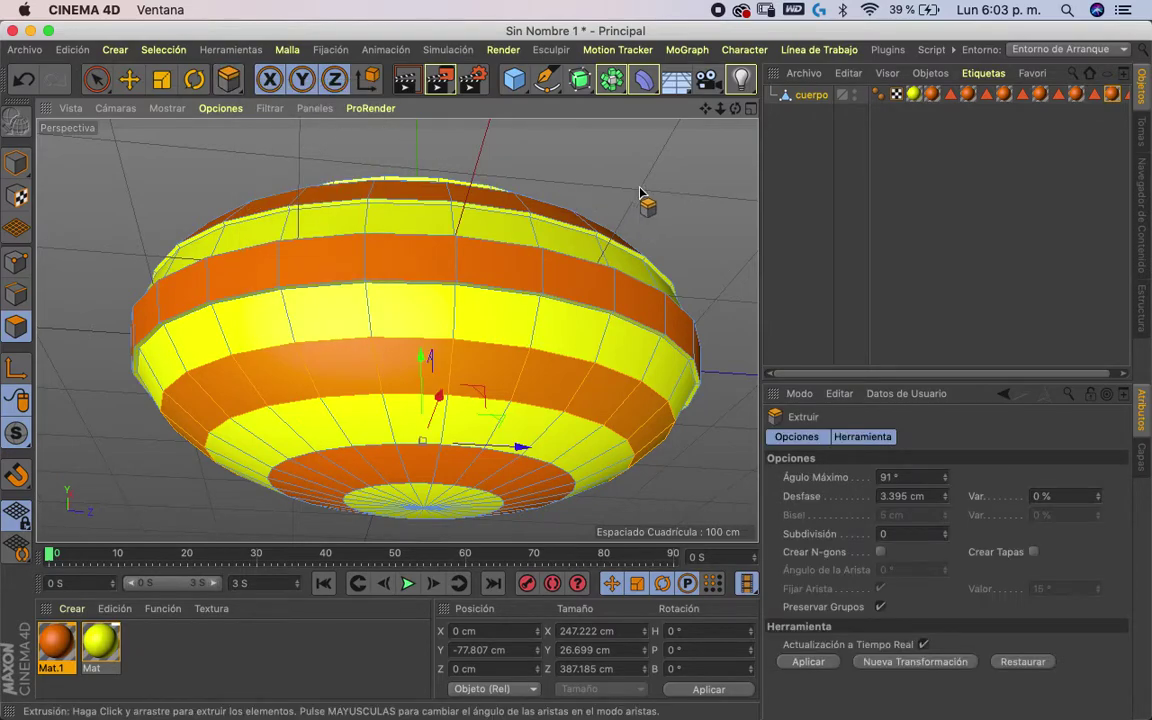
drag(663, 203, 679, 207)
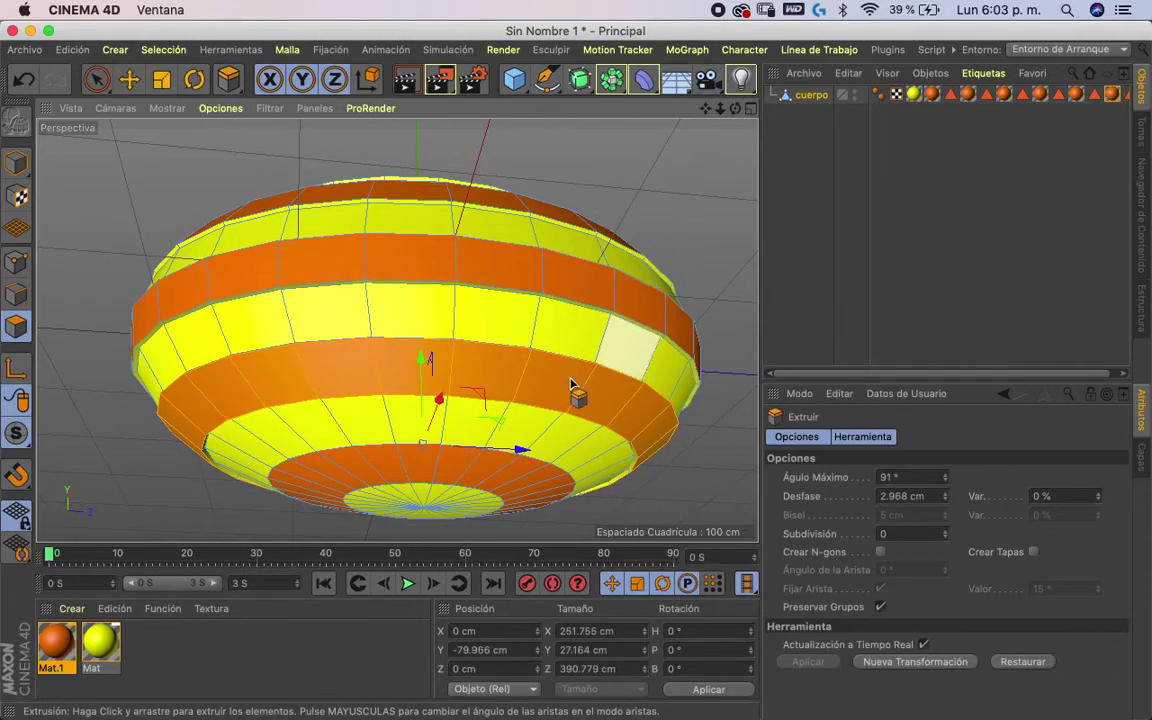
mouse_move(661, 110)
alt+mouse_down()
mouse_move(727, 216)
mouse_move(720, 104)
mouse_move(730, 172)
mouse_move(720, 267)
mouse_move(570, 343)
mouse_move(743, 298)
mouse_move(823, 265)
mouse_move(866, 229)
mouse_move(742, 257)
mouse_move(661, 352)
mouse_move(584, 411)
mouse_move(789, 278)
mouse_move(756, 249)
mouse_move(704, 103)
alt+mouse_up()
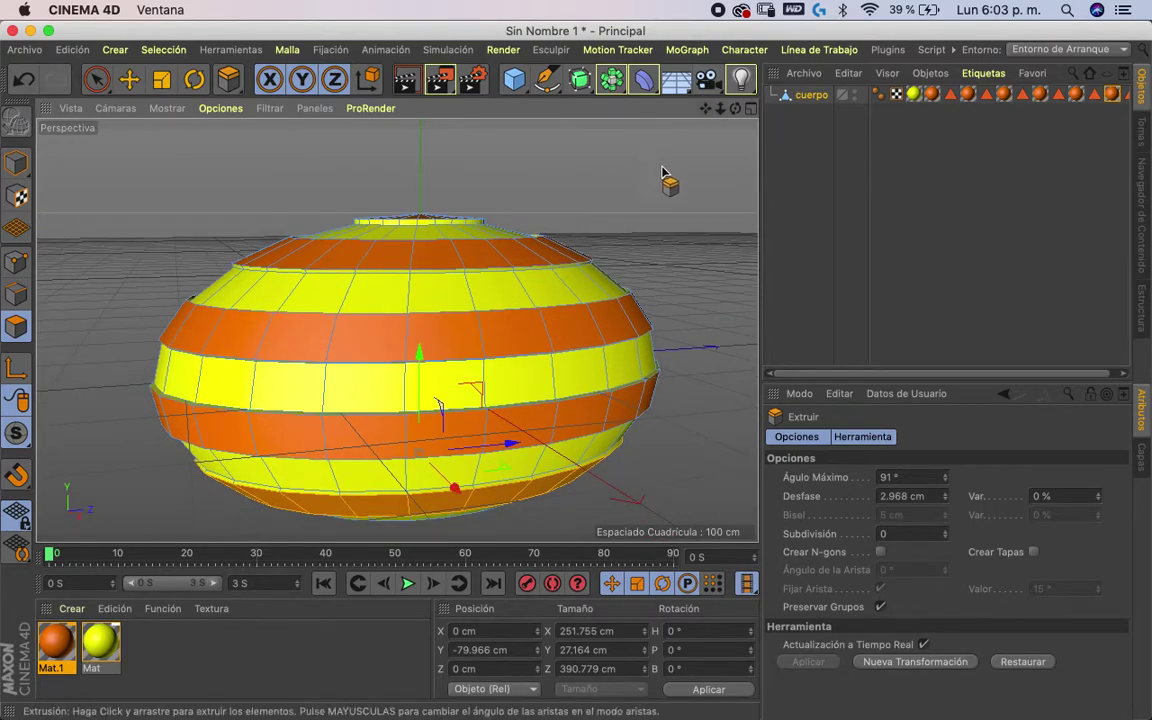
- Add a Cylinder and a Tube primitive to the scene
click(514, 80)
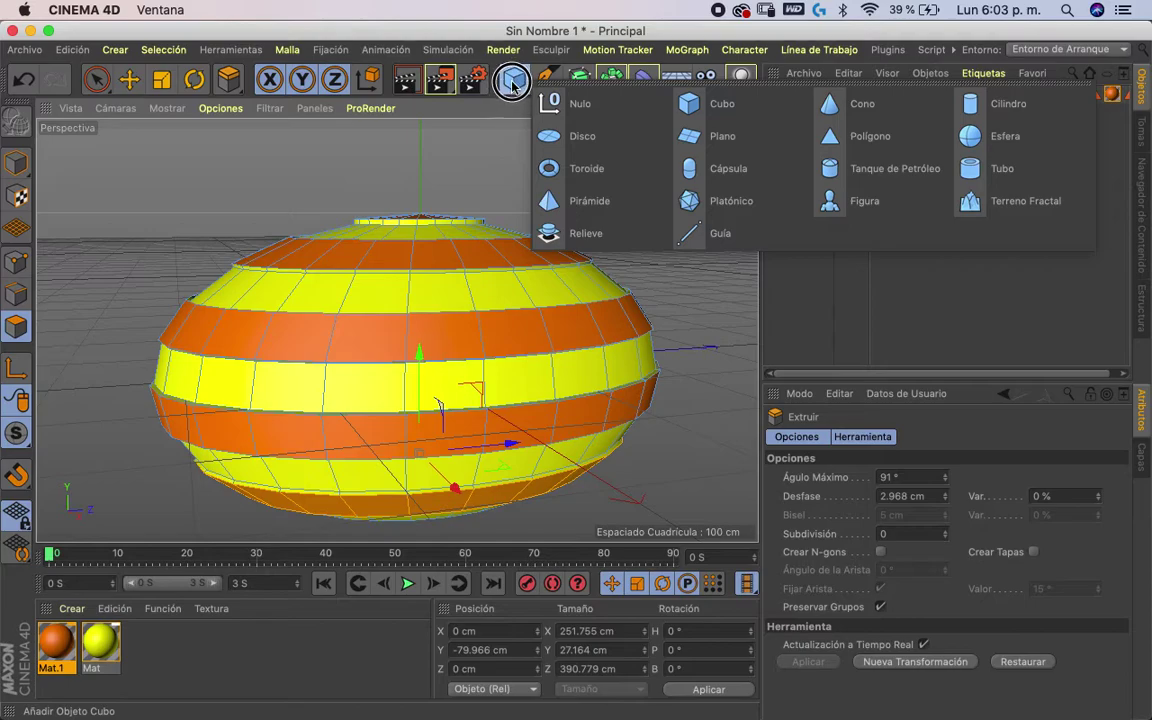
drag(514, 83, 1003, 116)
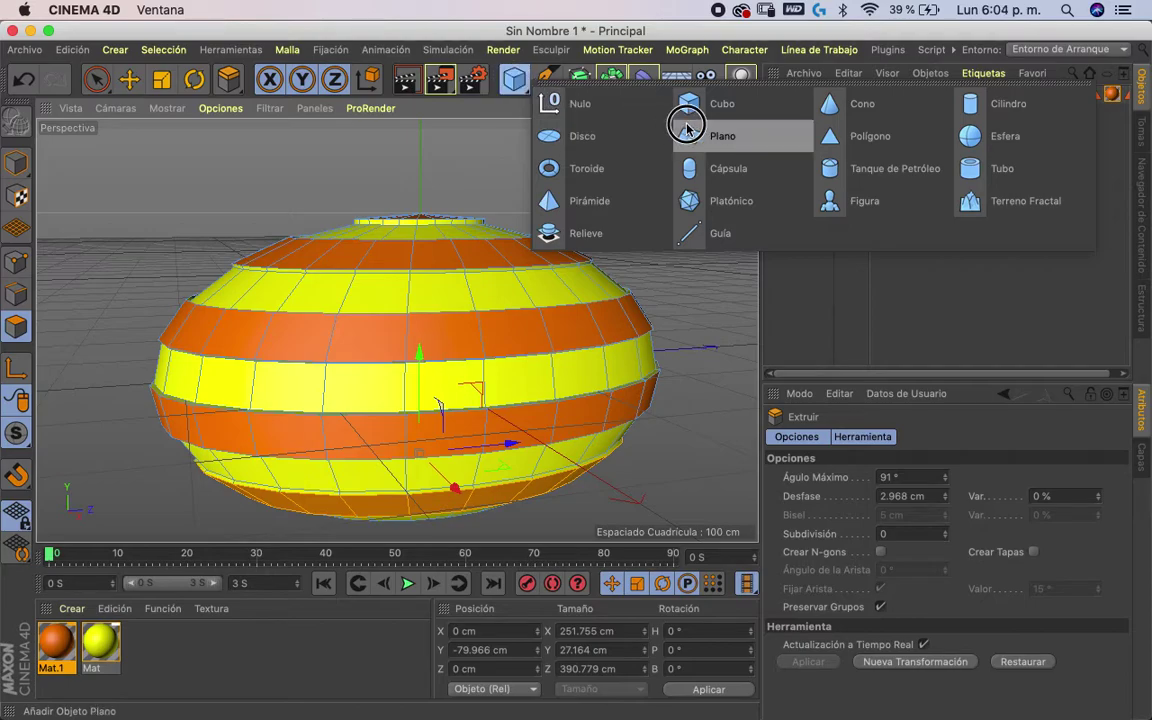
click(998, 106)
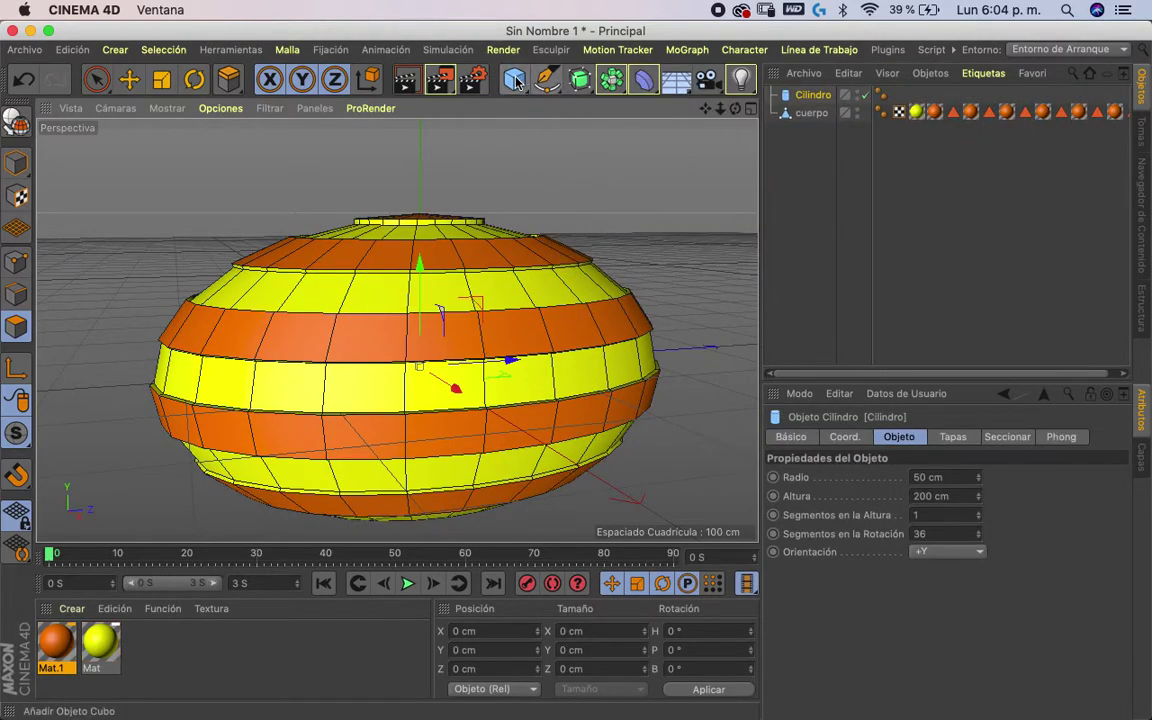
drag(516, 81, 978, 170)
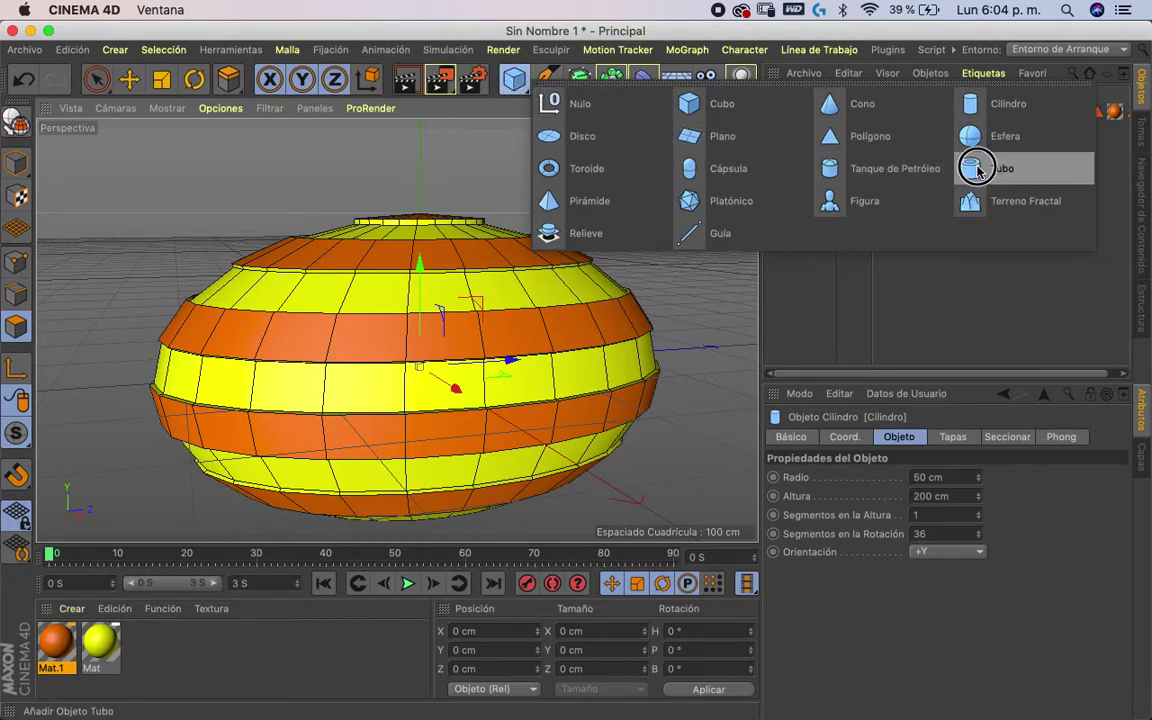
click(978, 170)
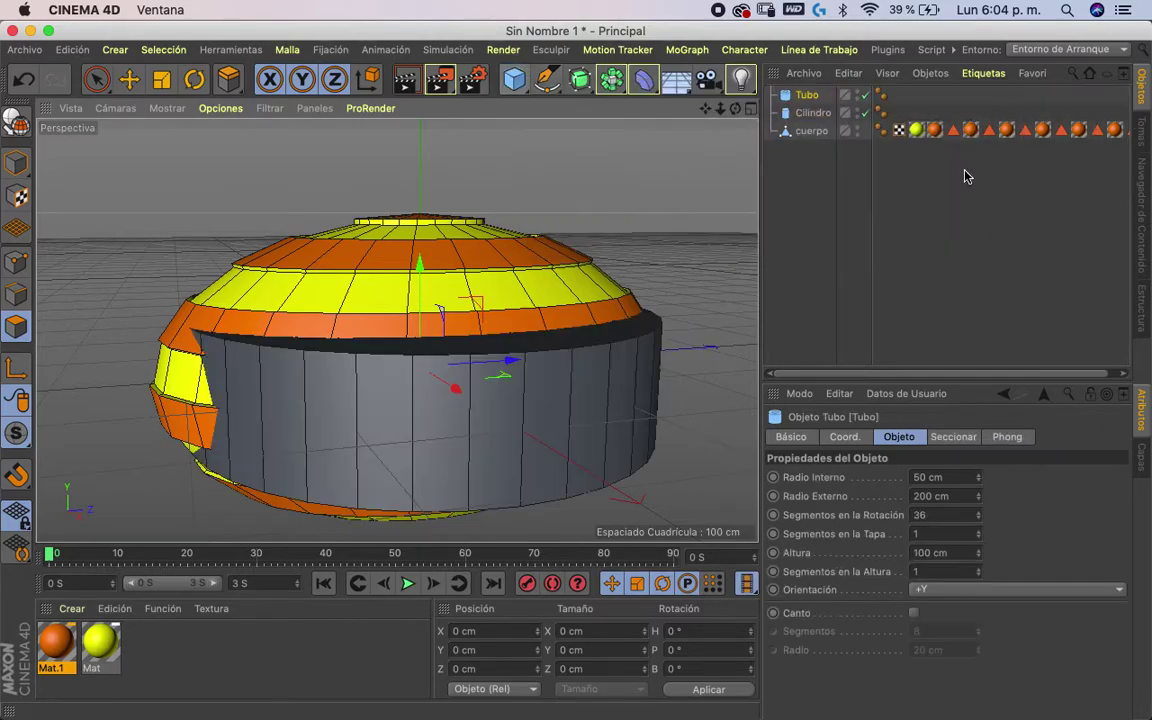
- Move the cylinder and tube together away from the striped body
ctrl+click(813, 114)
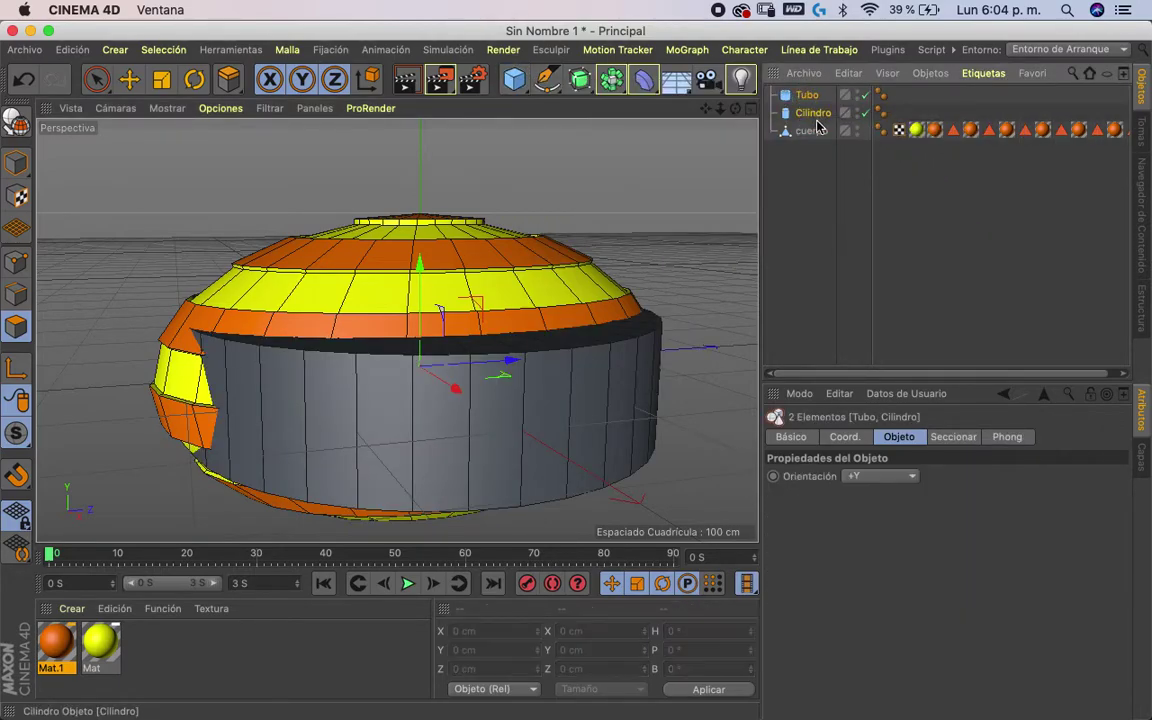
click(129, 80)
drag(498, 364, 226, 390)
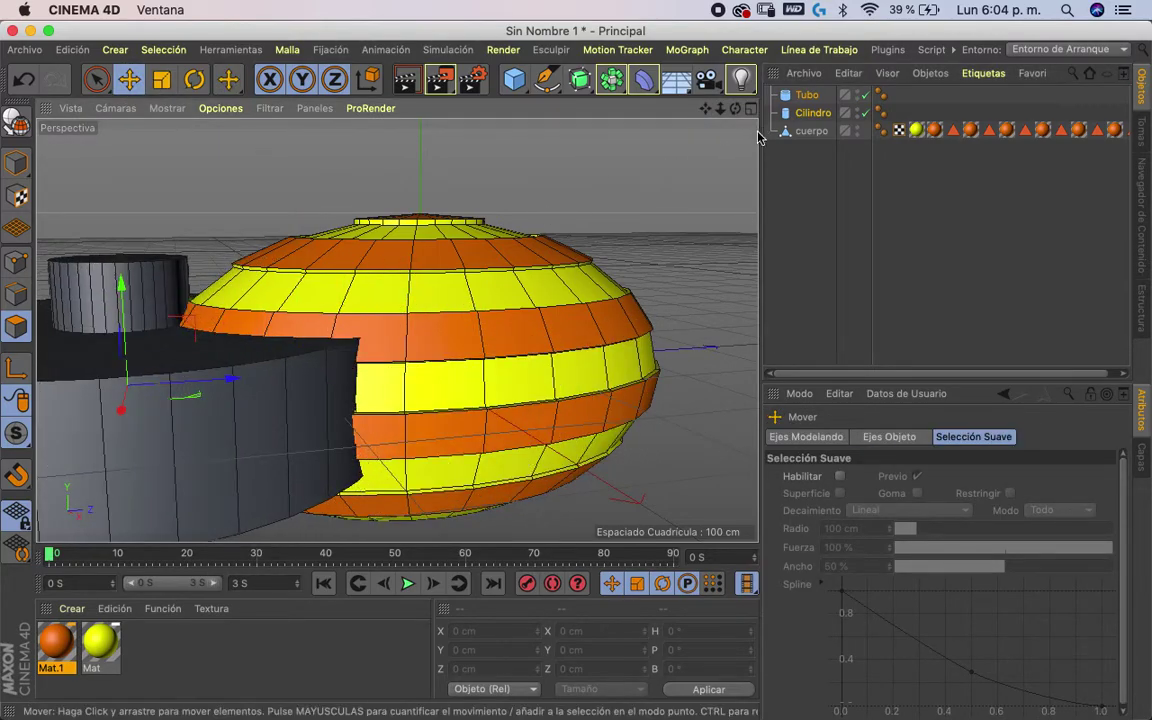
drag(707, 108, 721, 109)
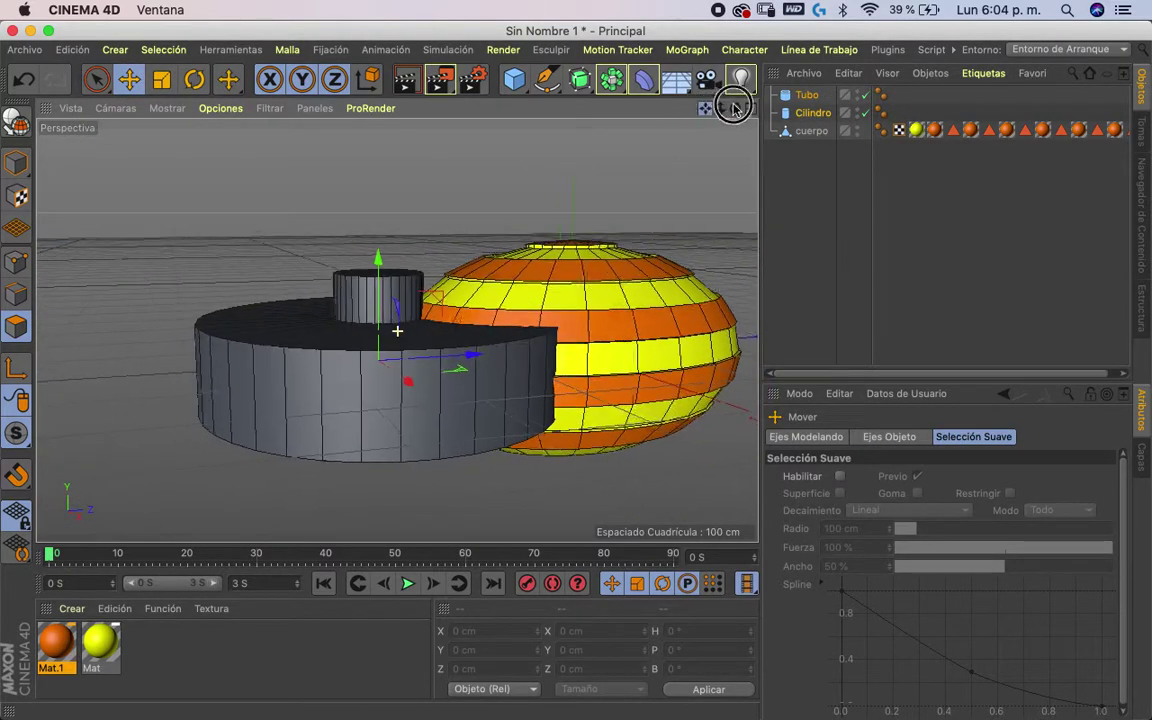
alt+drag(470, 345, 295, 369)
mouse_move(706, 131)
alt+mouse_down()
mouse_move(450, 252)
mouse_move(476, 296)
mouse_move(498, 201)
alt+mouse_up()
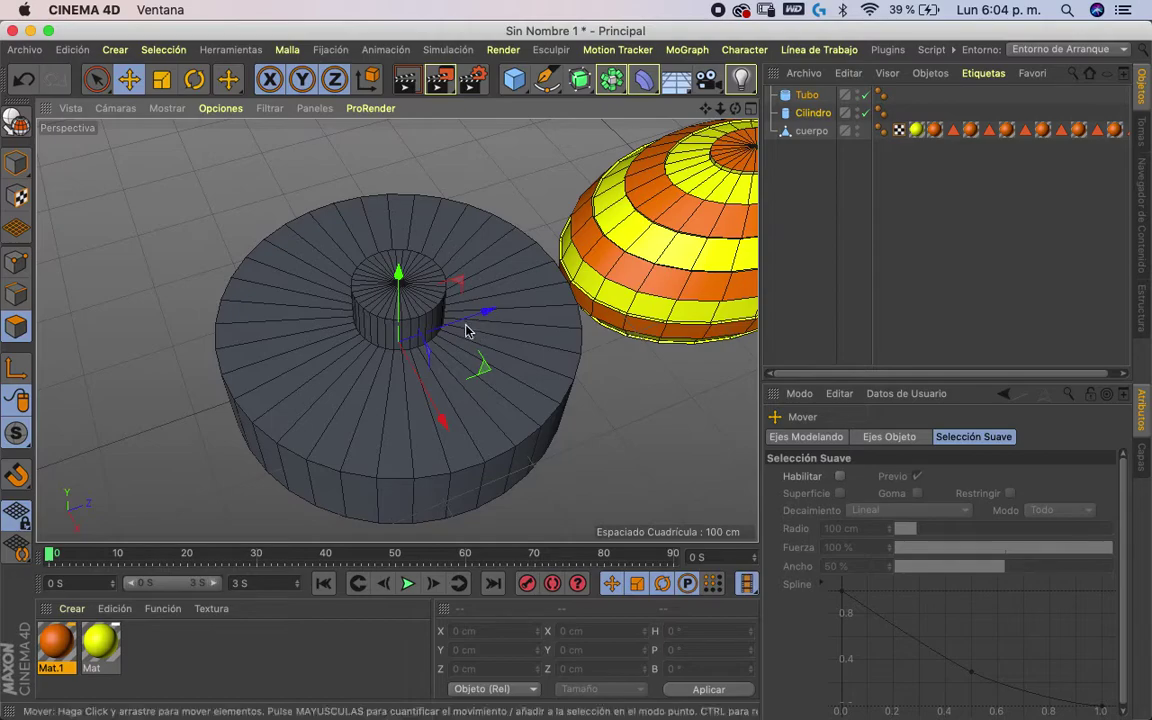
click(814, 114)
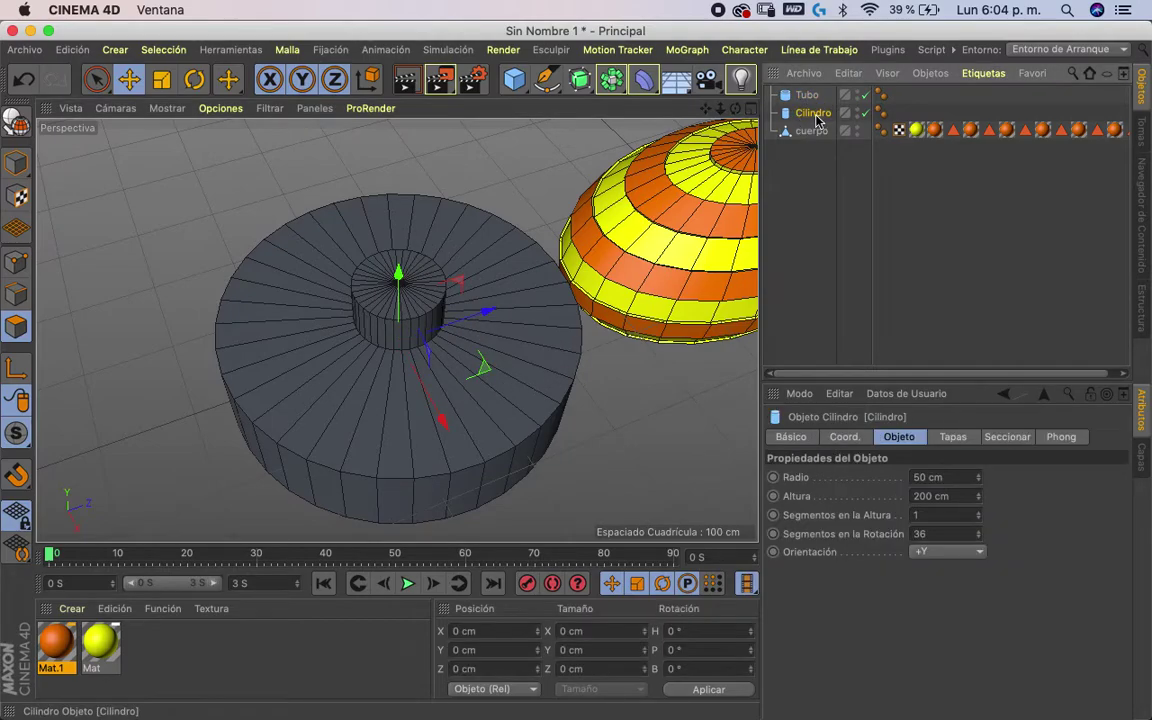
click(807, 97)
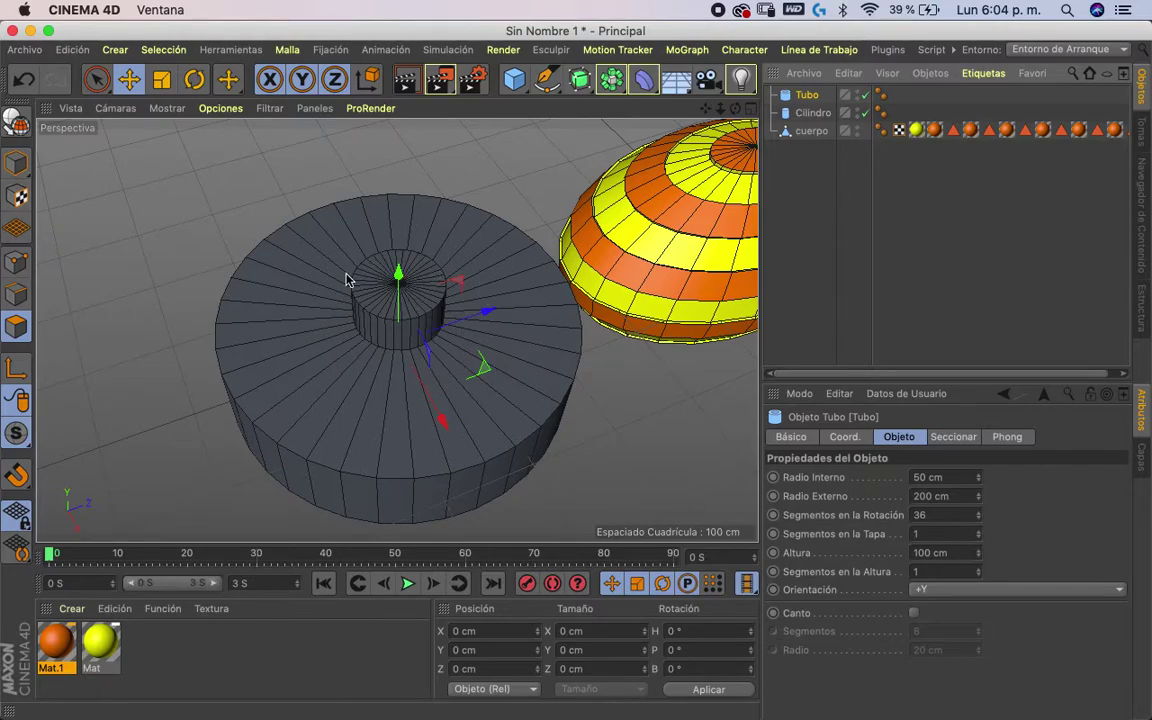
- Shrink the tube to a 60.183 cm outer radius and 48.843 cm height
click(19, 331)
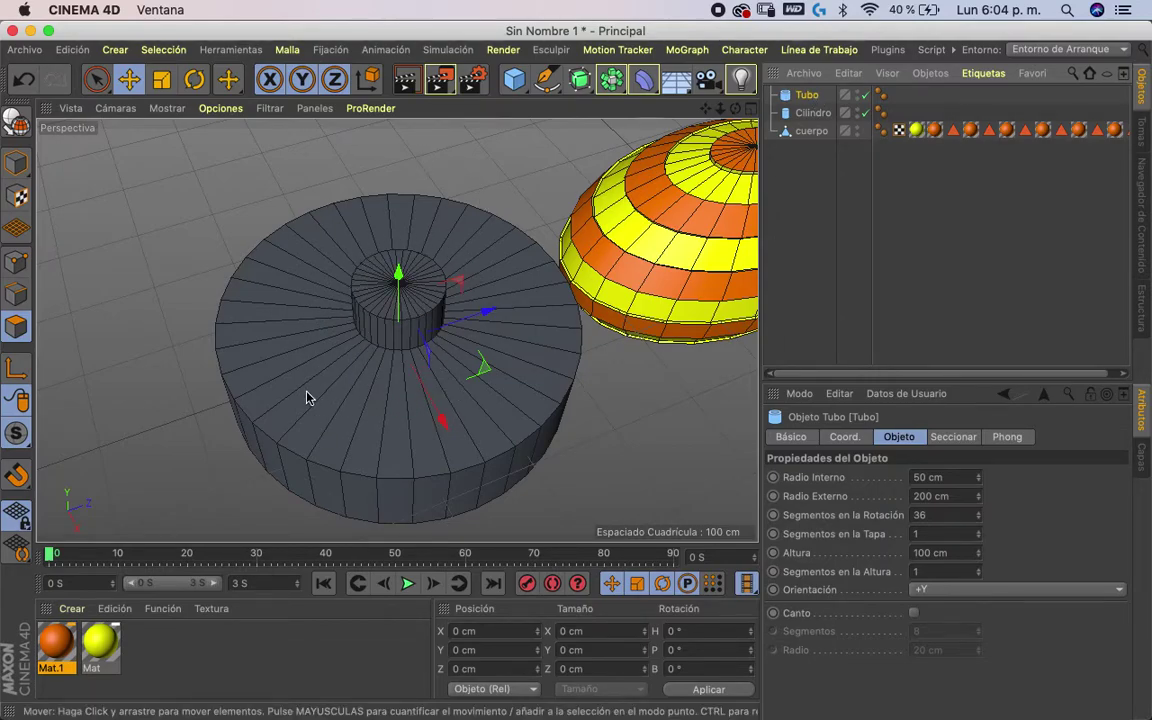
click(16, 166)
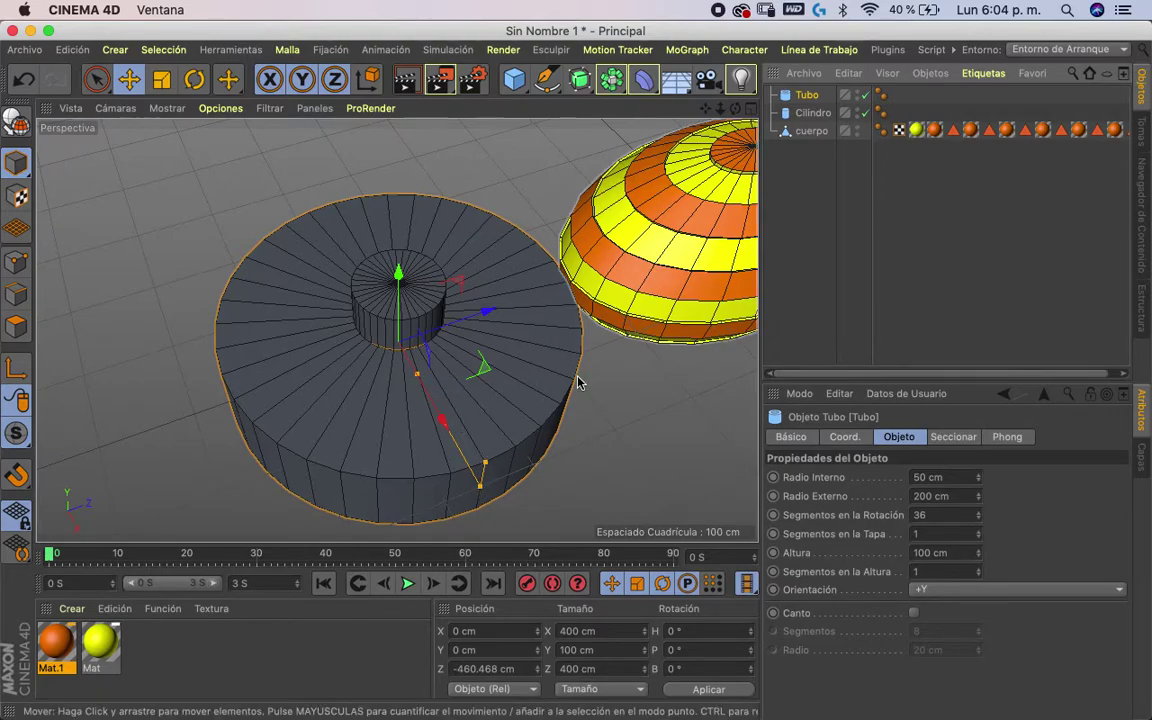
alt+drag(575, 373, 548, 219)
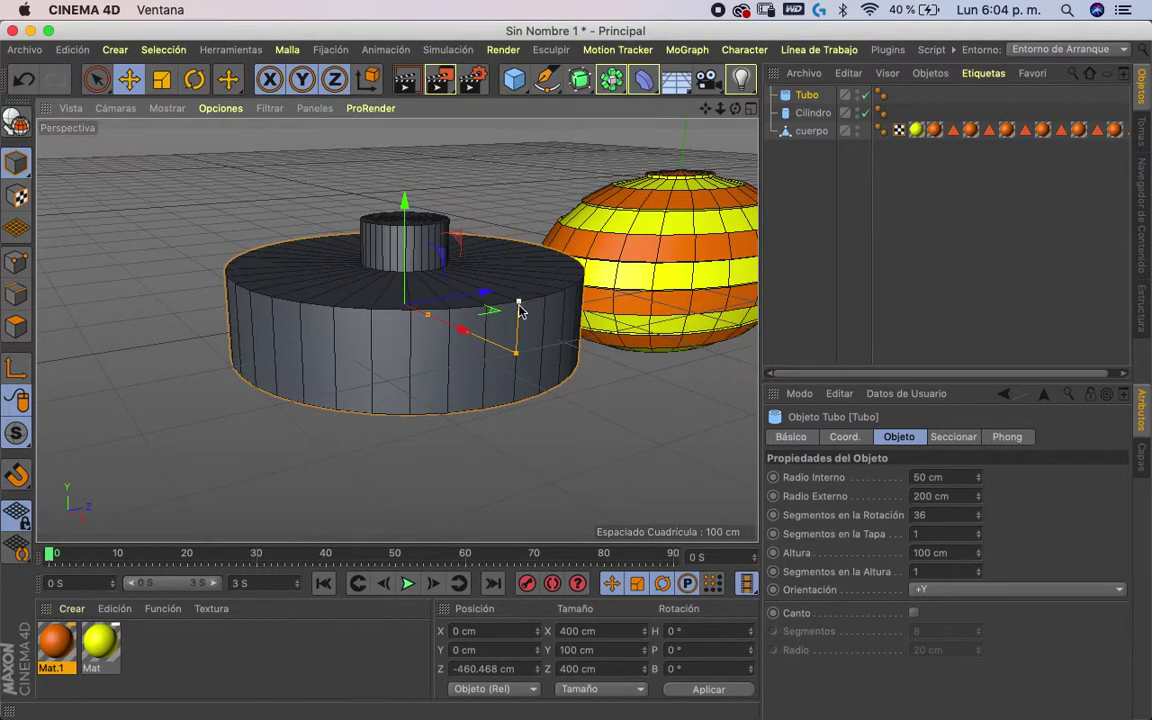
mouse_move(519, 302)
mouse_down()
mouse_move(527, 233)
mouse_move(524, 249)
mouse_up()
key(ctrl+z)
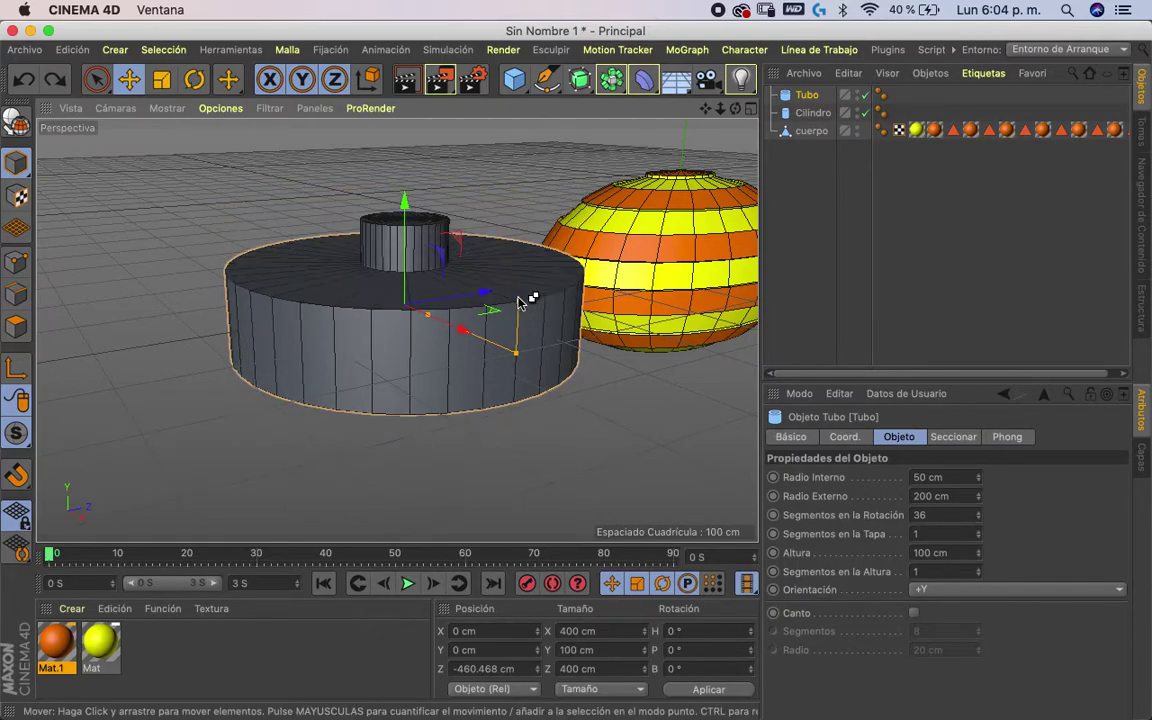
mouse_move(515, 352)
mouse_down()
mouse_move(400, 327)
mouse_move(435, 315)
mouse_up()
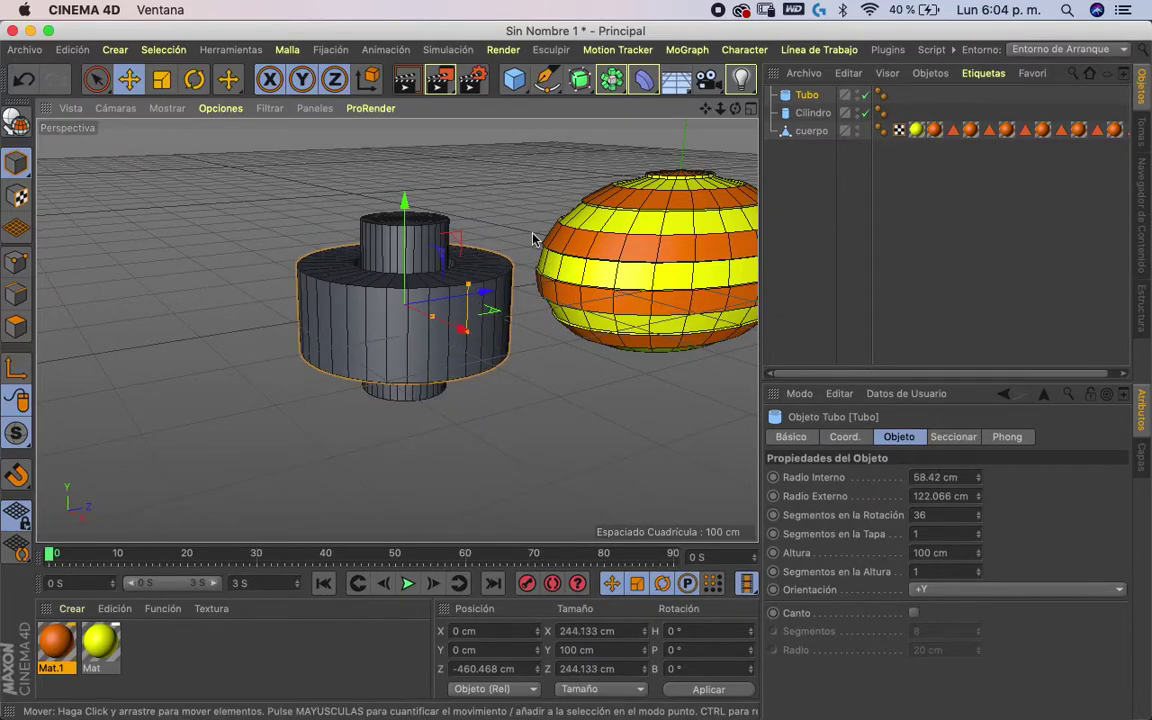
mouse_move(479, 347)
alt+mouse_down()
mouse_move(483, 404)
mouse_move(442, 399)
mouse_move(427, 378)
alt+mouse_up()
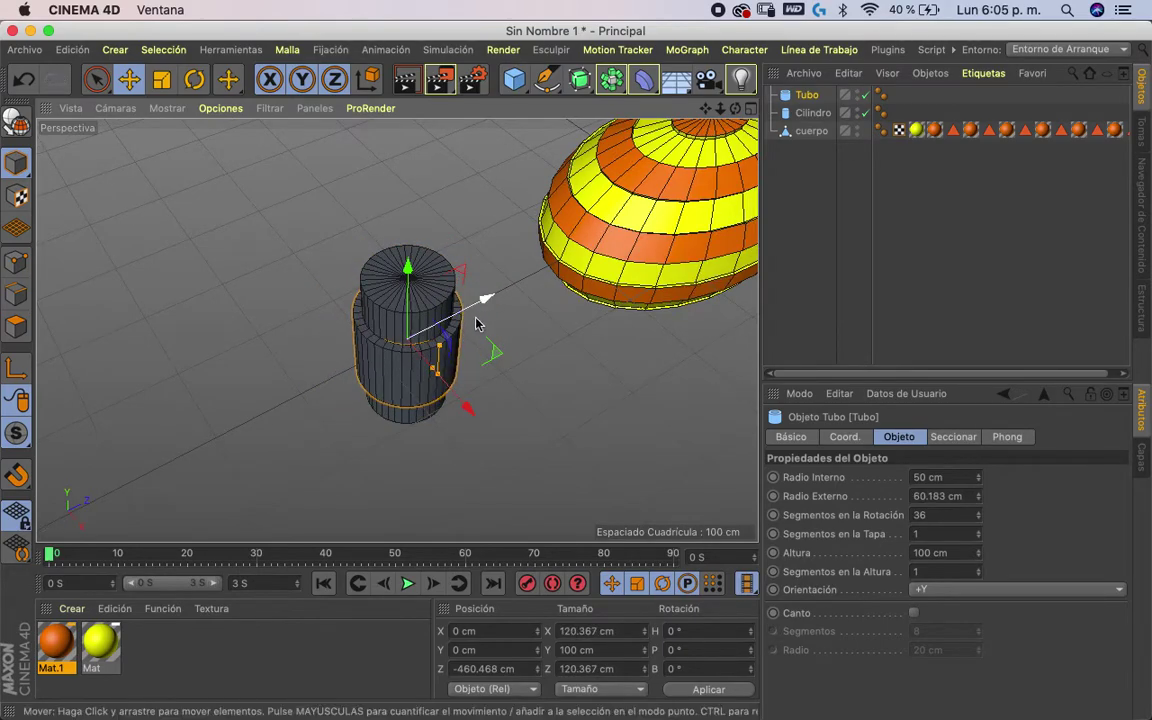
alt+right_drag(521, 304, 477, 233)
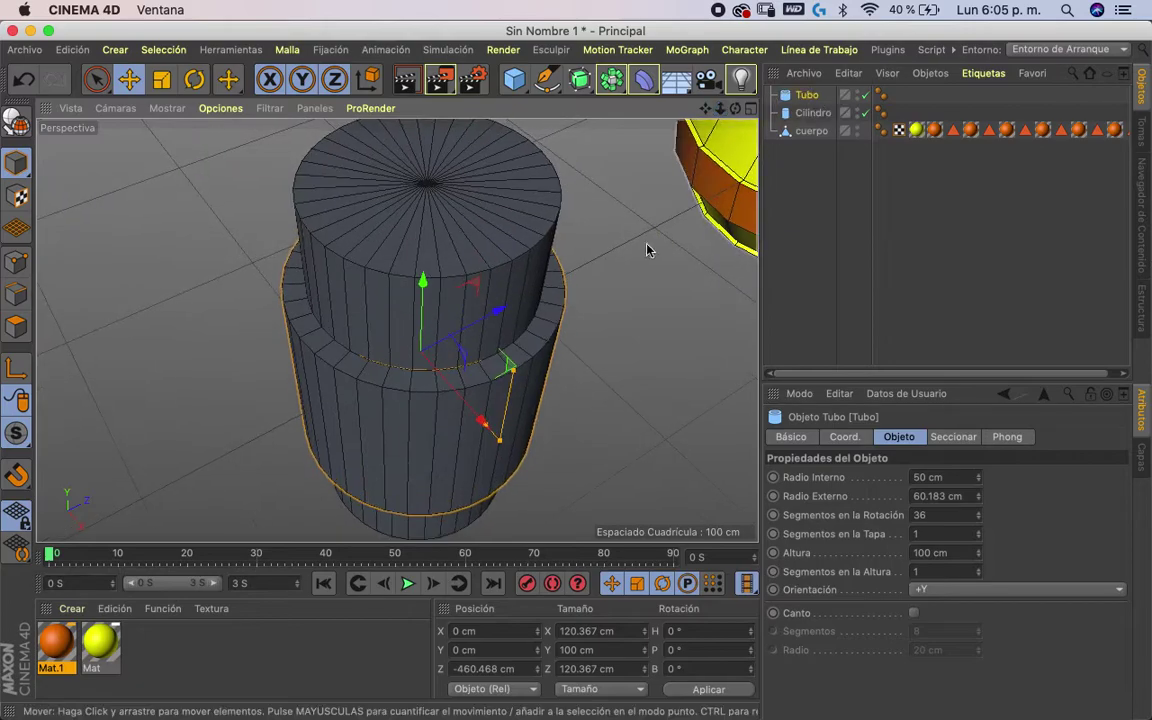
drag(510, 368, 506, 412)
alt+drag(594, 248, 614, 230)
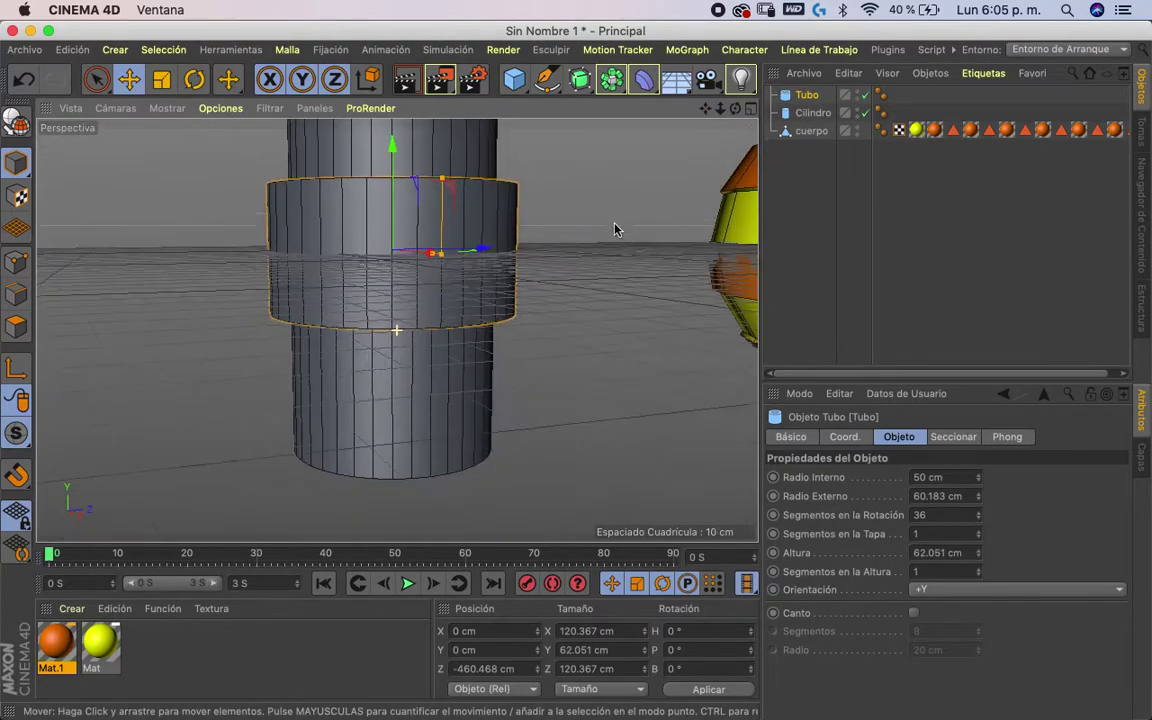
drag(442, 180, 442, 195)
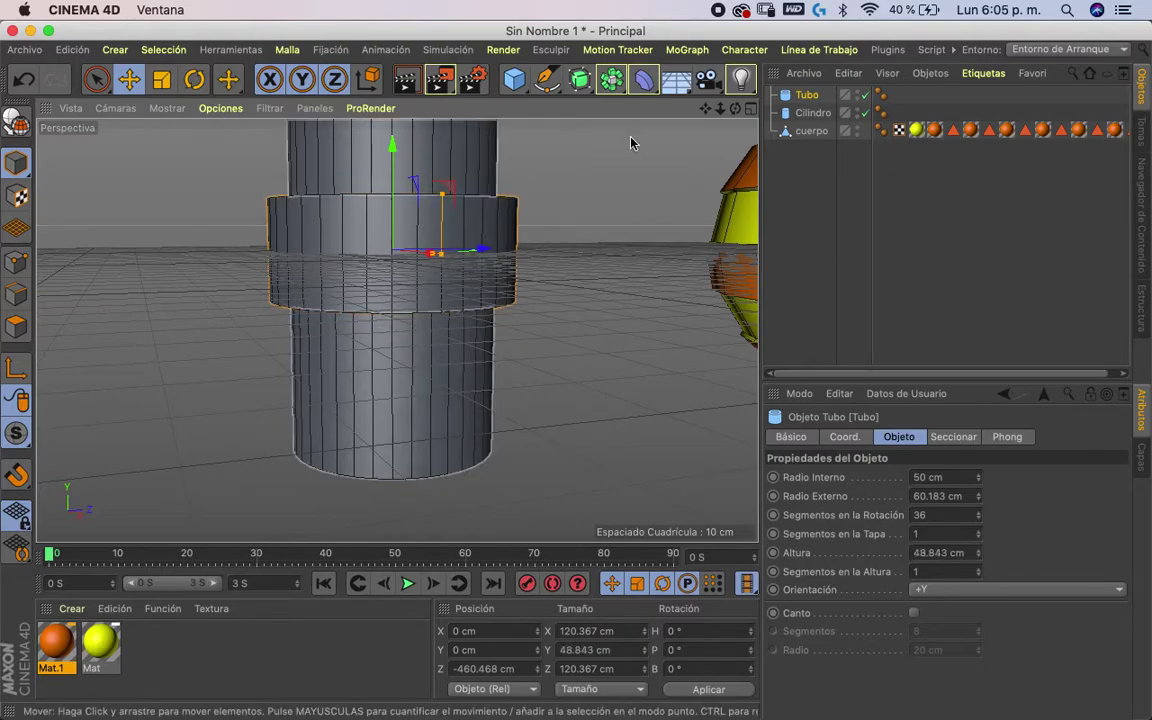
drag(706, 108, 708, 124)
- Cut the Cilindro's height down to 36.825 cm
click(813, 113)
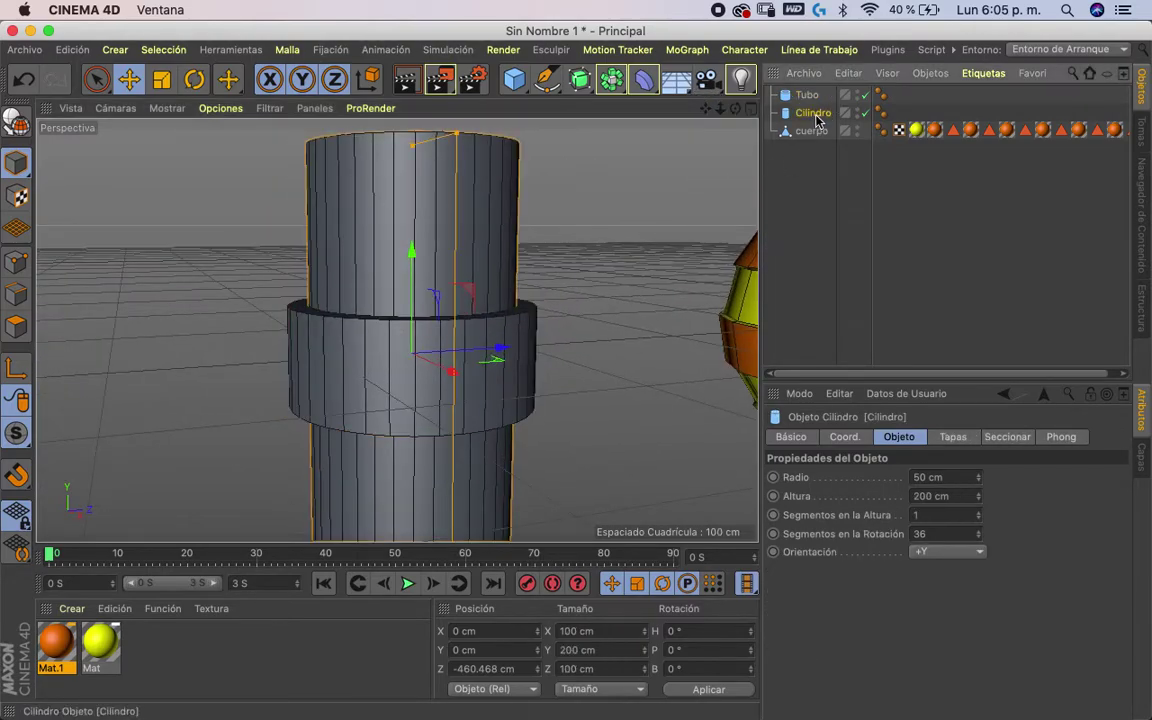
drag(412, 145, 394, 315)
mouse_move(506, 224)
alt+mouse_down()
mouse_move(566, 404)
mouse_move(504, 291)
alt+mouse_up()
mouse_move(414, 384)
mouse_down()
mouse_move(548, 342)
mouse_move(425, 440)
mouse_move(419, 373)
mouse_up()
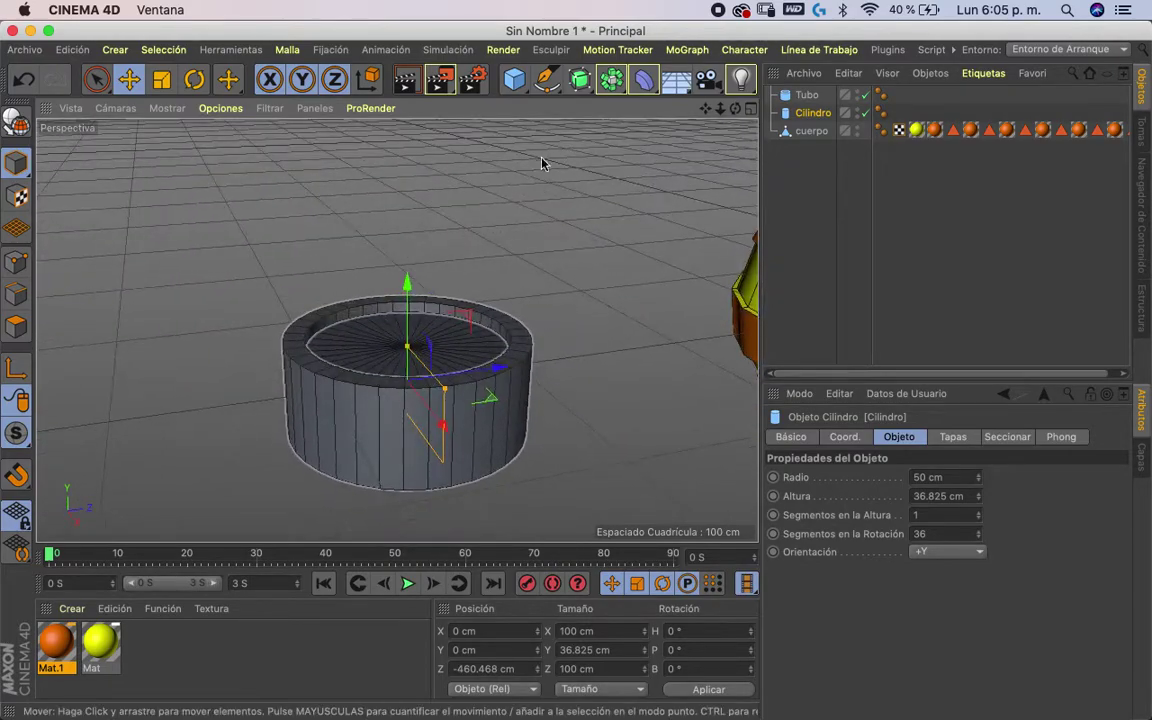
- Select Tubo and enable Canto for rounded edges
click(806, 95)
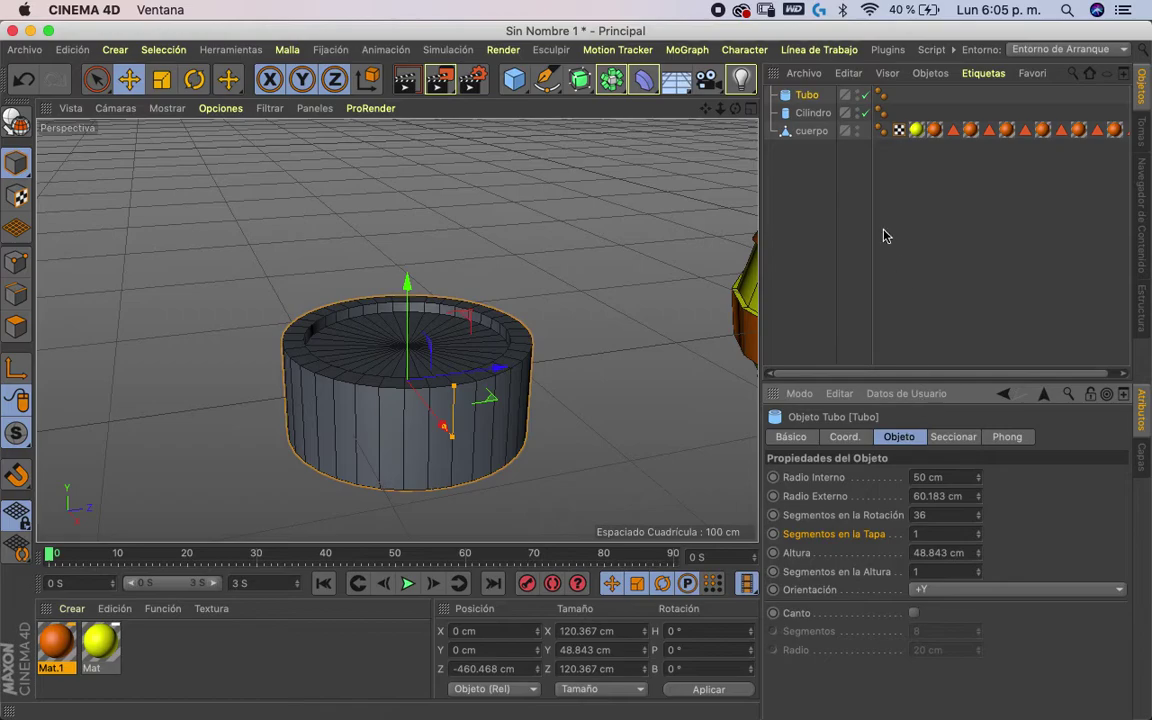
click(809, 97)
click(913, 614)
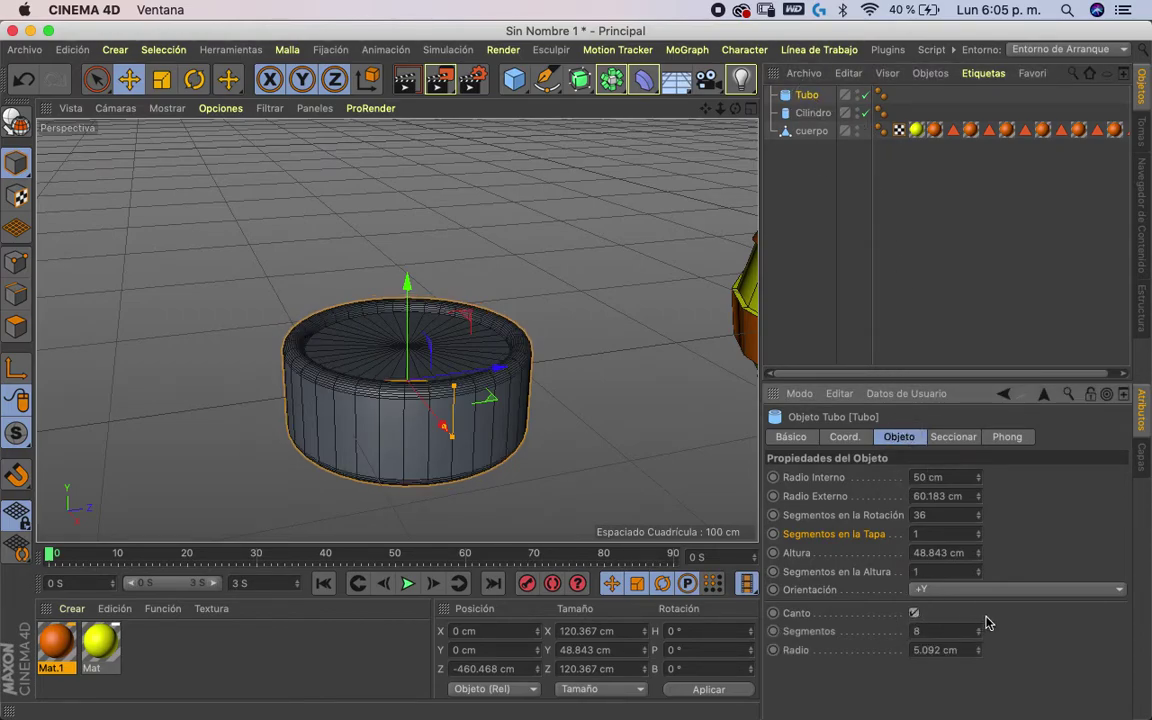
mouse_move(743, 132)
alt+mouse_down()
mouse_move(720, 143)
mouse_move(681, 51)
mouse_move(759, 309)
alt+mouse_up()
click(913, 614)
click(913, 614)
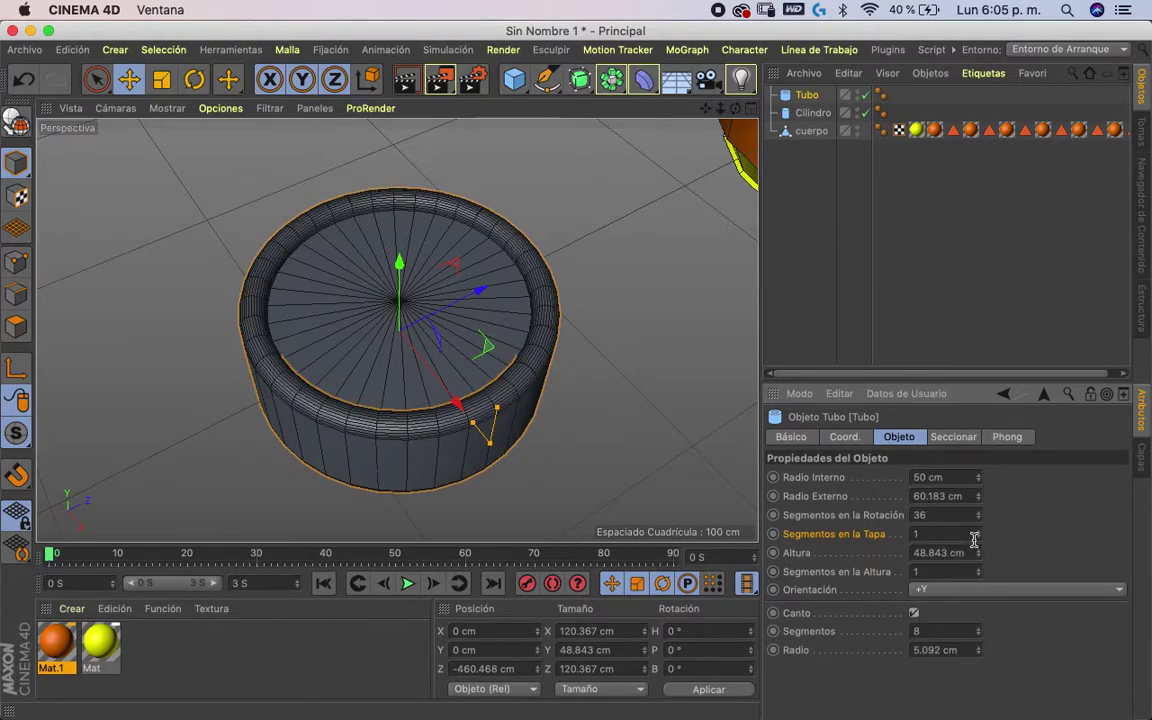
- Set Tubo to 26 rotation segments and 4 fillet segments, then lower Cilindro's rotation segments
drag(978, 525, 980, 533)
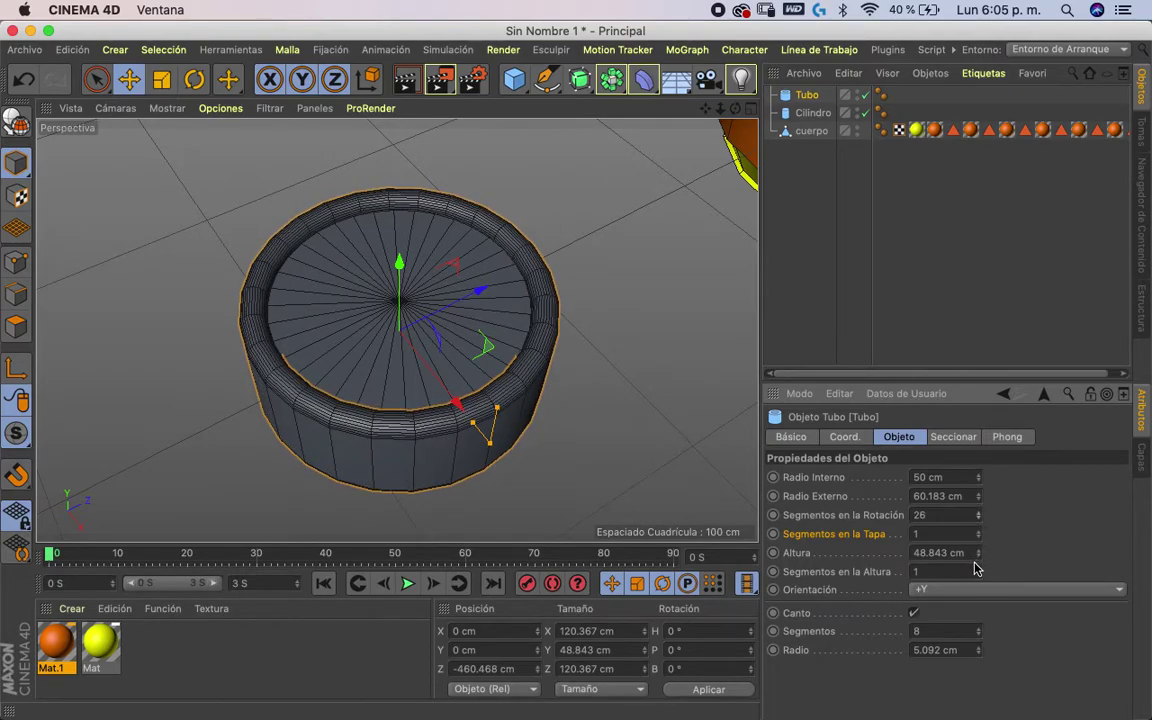
drag(980, 638, 980, 640)
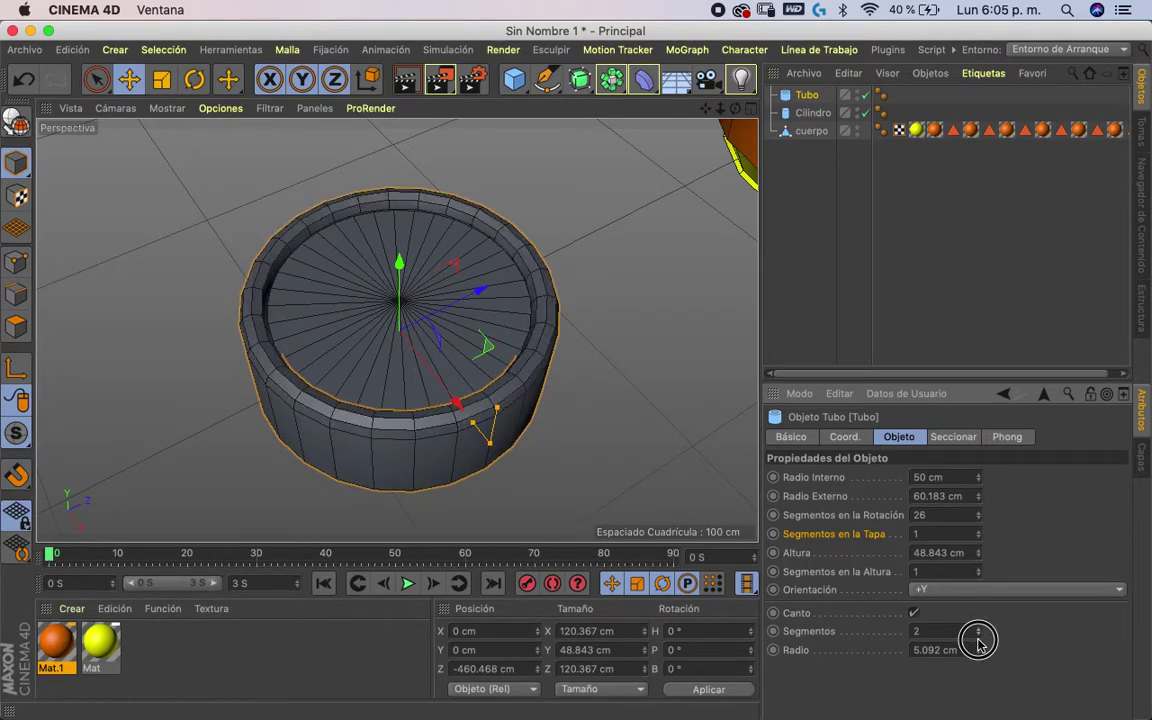
drag(978, 636, 979, 630)
mouse_move(728, 395)
alt+mouse_down()
mouse_move(555, 404)
mouse_move(548, 303)
mouse_move(553, 350)
alt+mouse_up()
drag(730, 113, 738, 117)
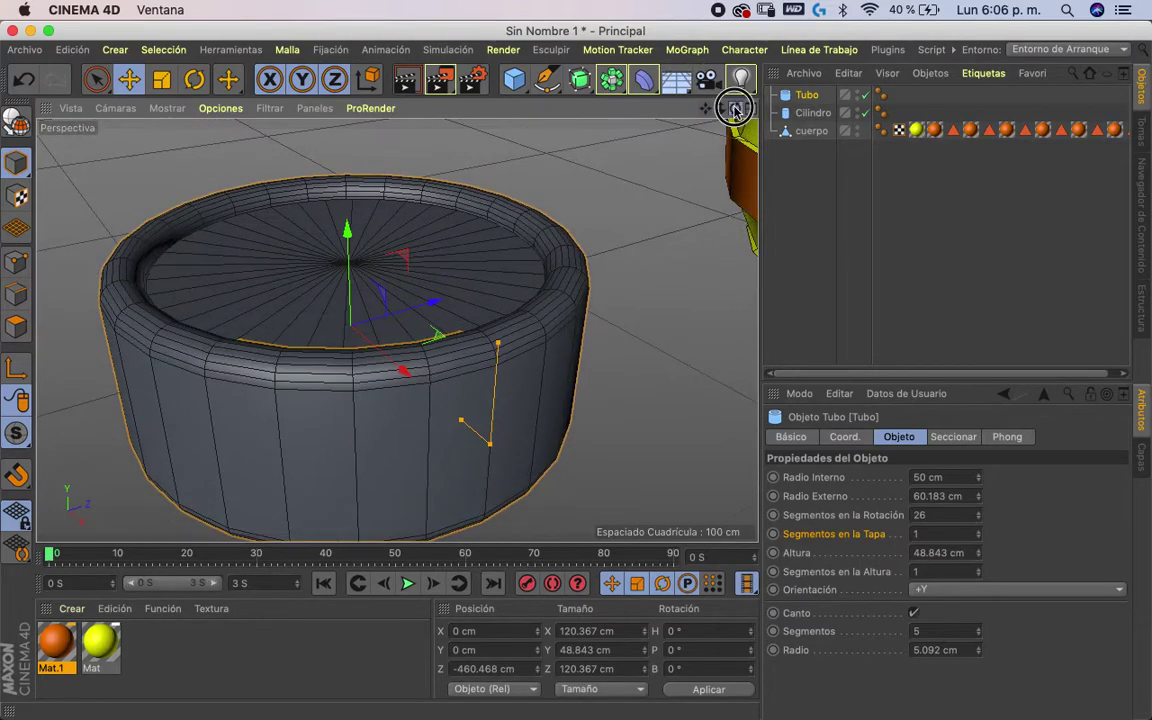
drag(738, 117, 848, 417)
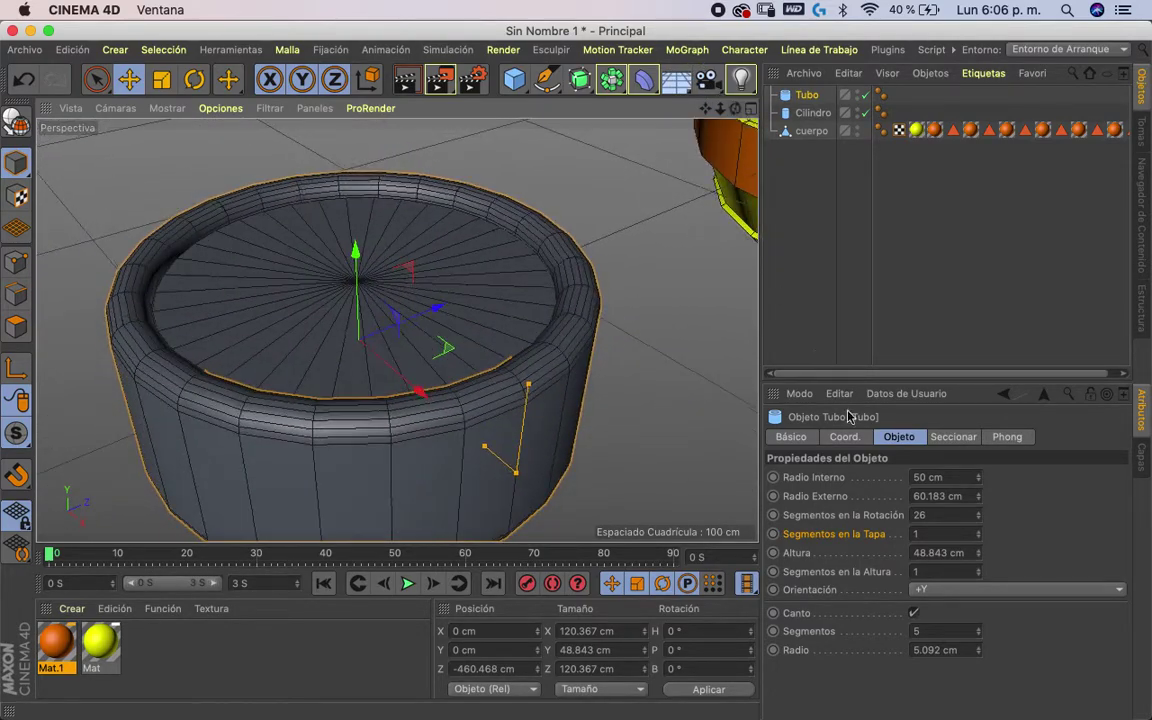
click(979, 635)
click(979, 635)
click(979, 630)
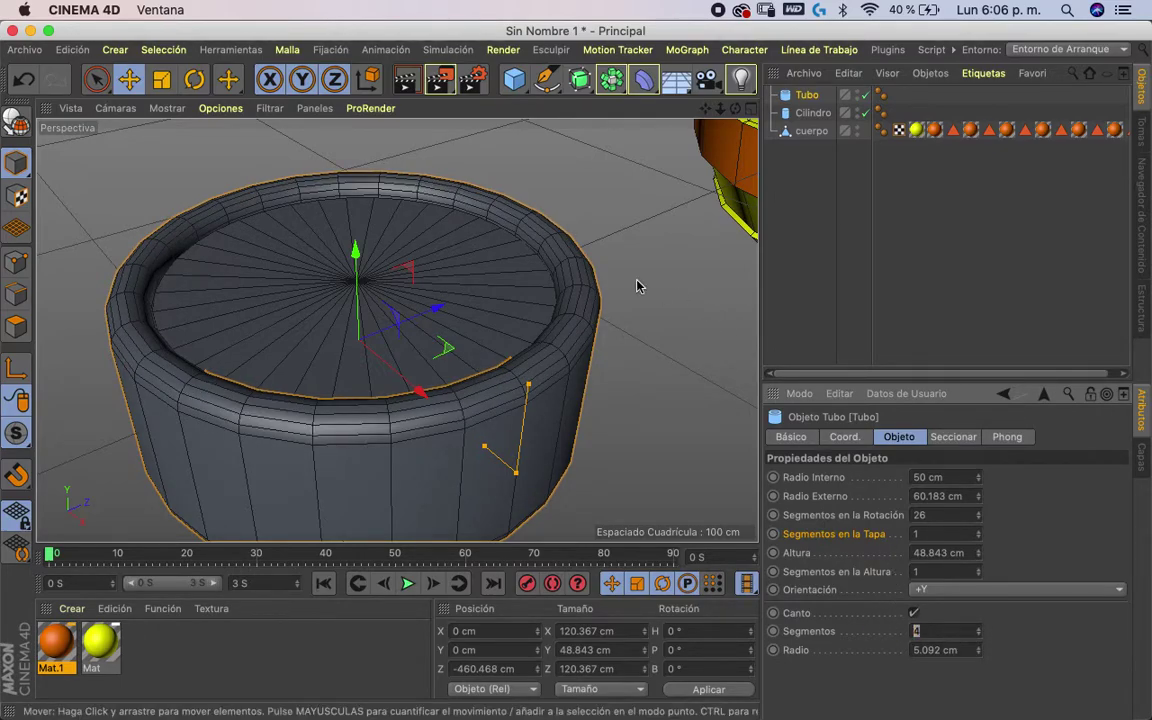
mouse_move(519, 239)
alt+mouse_down()
mouse_move(704, 249)
mouse_move(725, 160)
mouse_move(715, 115)
mouse_move(694, 113)
alt+mouse_up()
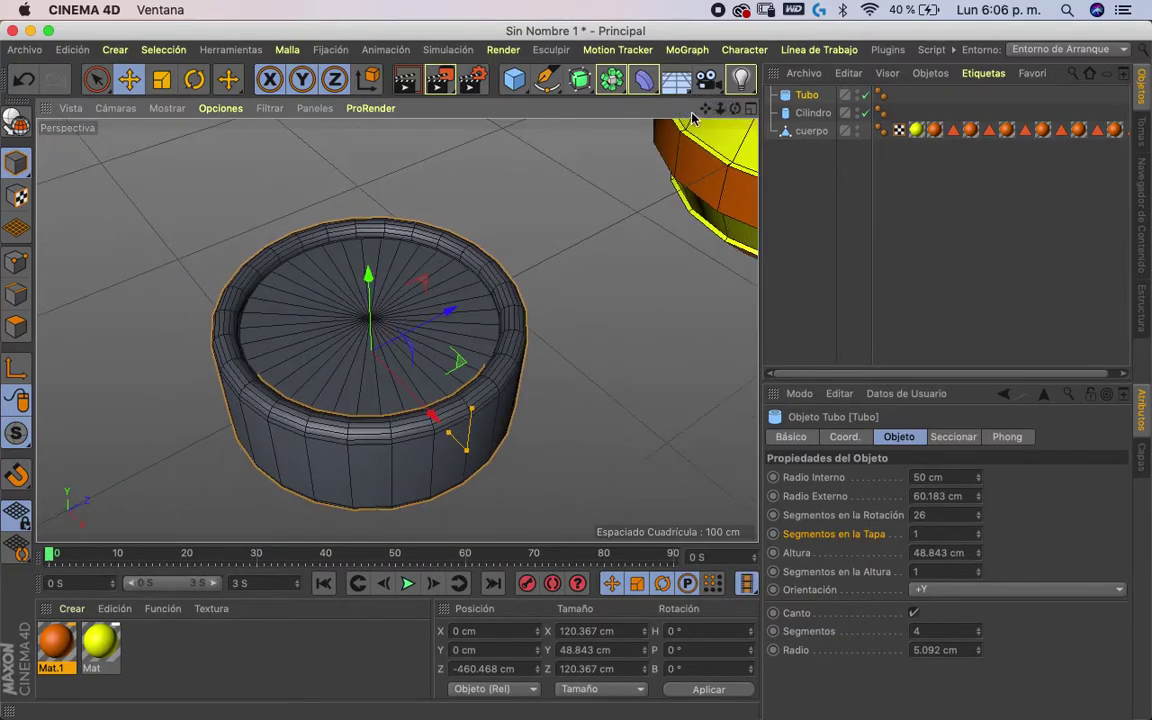
click(404, 265)
mouse_move(983, 541)
mouse_down()
mouse_move(975, 593)
mouse_move(952, 533)
mouse_up()
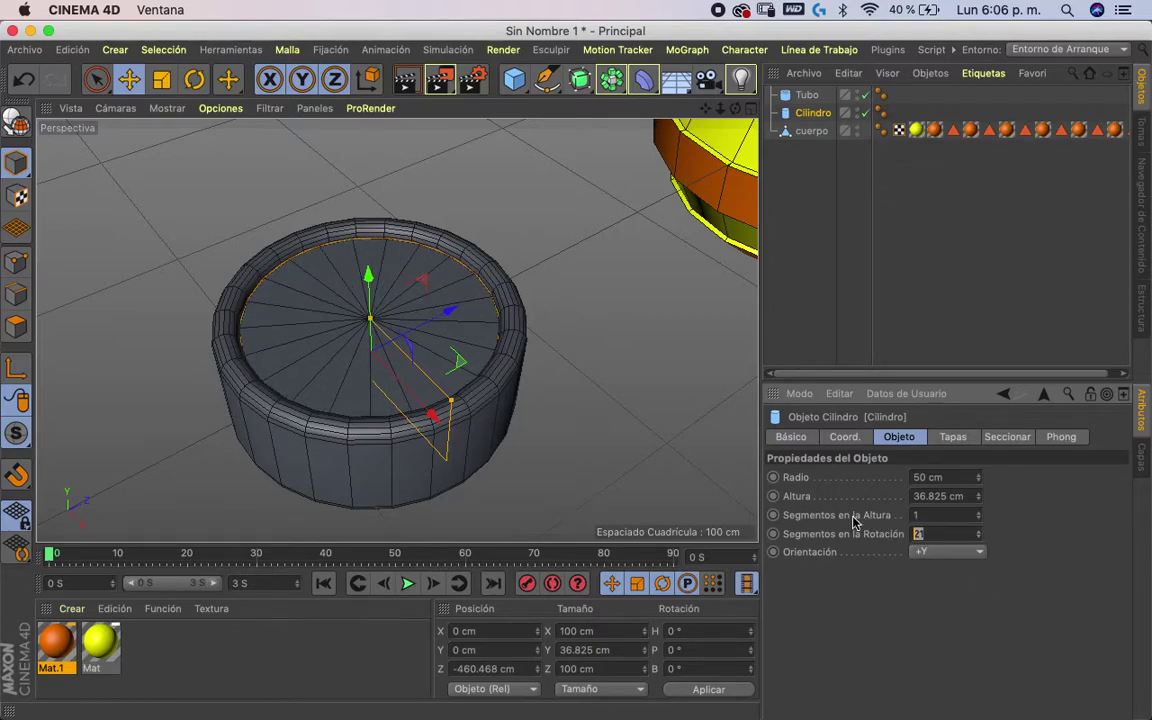
- Set the cylinder's rotation segments to 20
text(20)
key(Return)
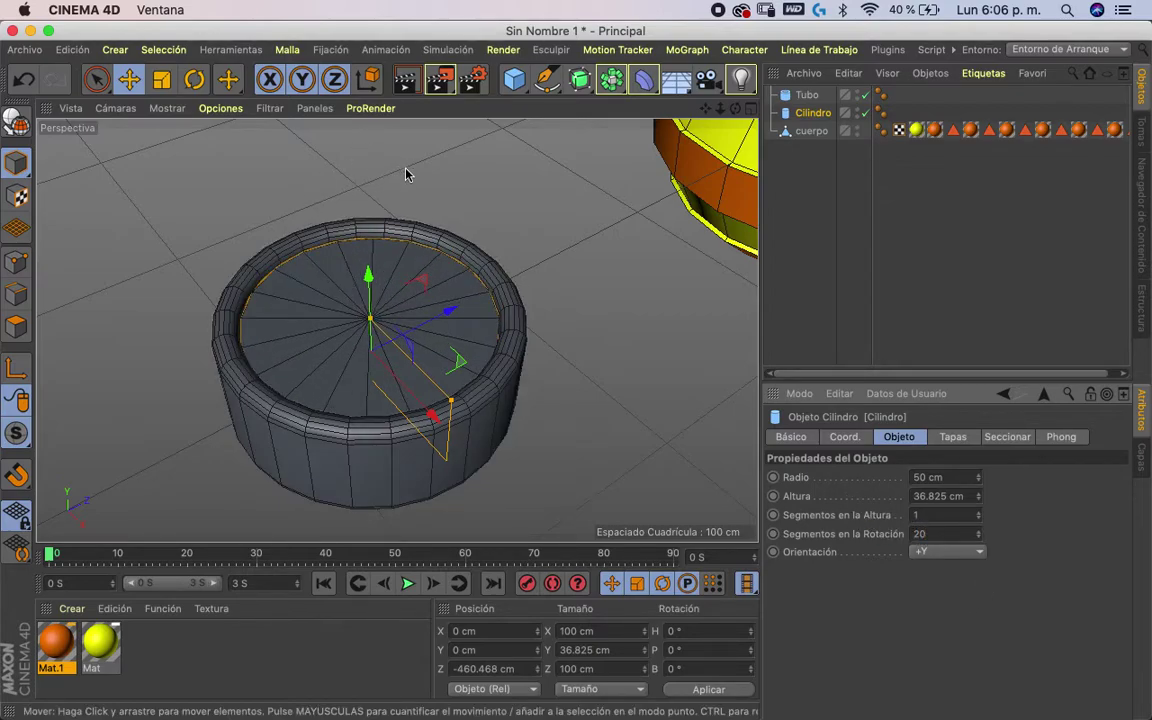
mouse_move(549, 270)
alt+mouse_down()
mouse_move(509, 432)
mouse_move(535, 211)
mouse_move(512, 121)
mouse_move(551, 252)
mouse_move(545, 159)
alt+mouse_up()
- Make Tubo and Cilindro editable with C, then clear the selection
click(806, 95)
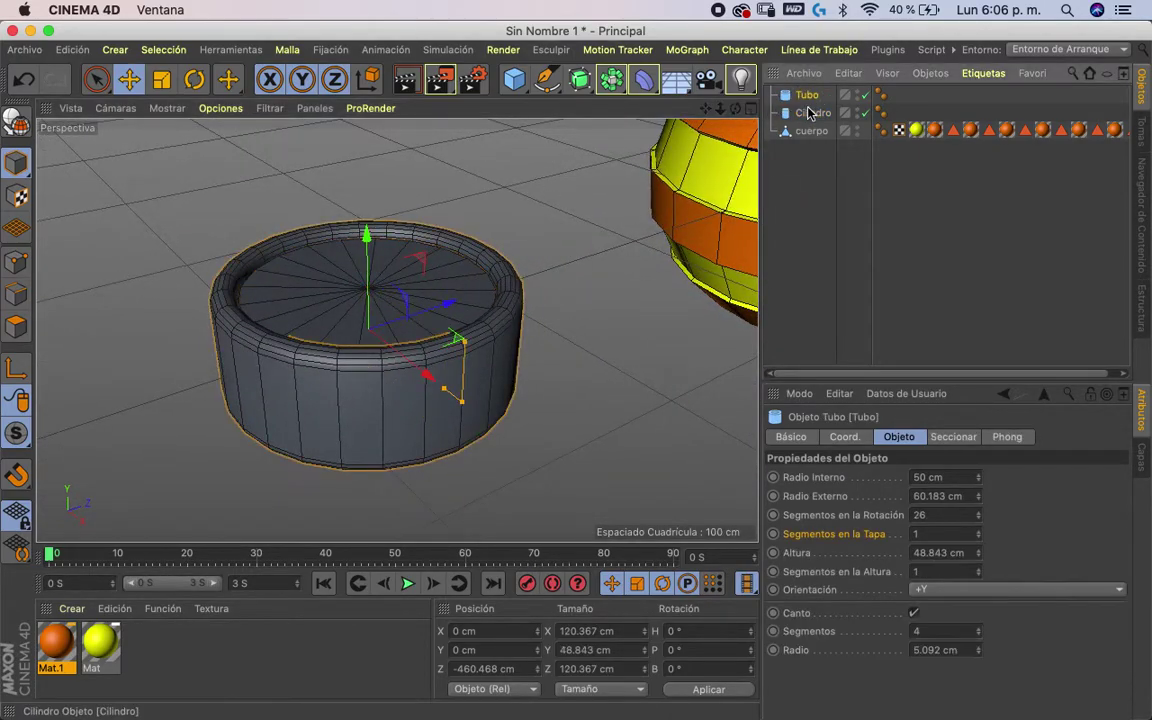
shift+click(812, 114)
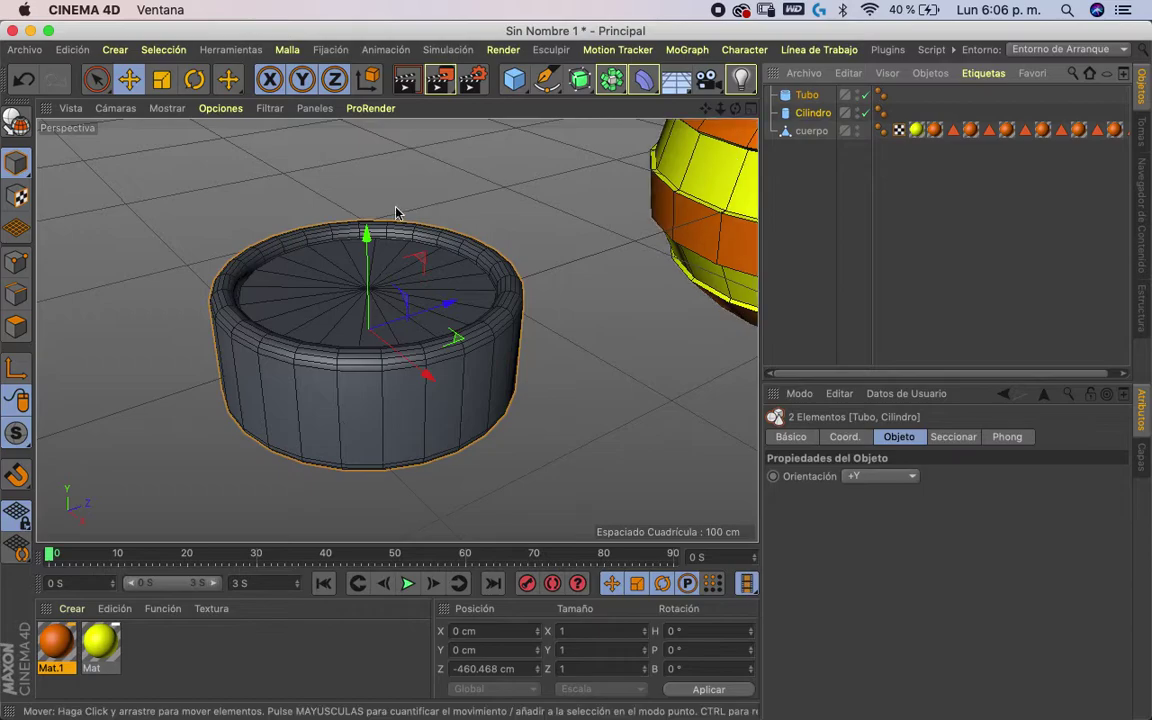
key(c)
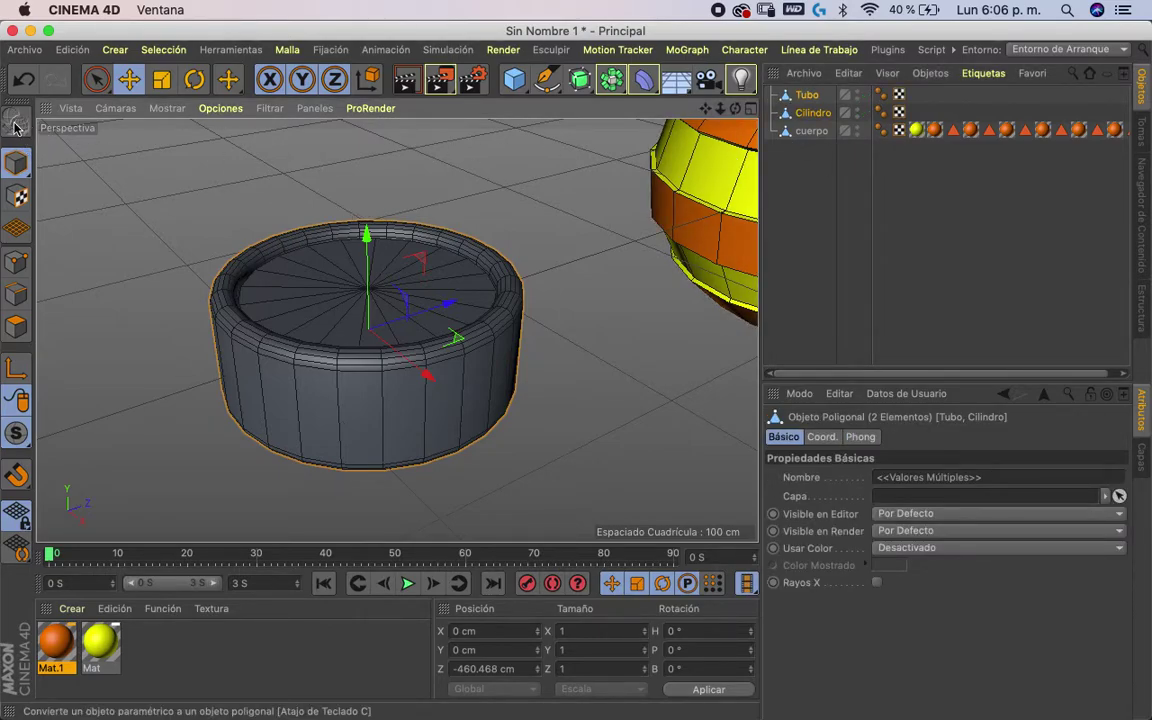
click(806, 95)
click(810, 113)
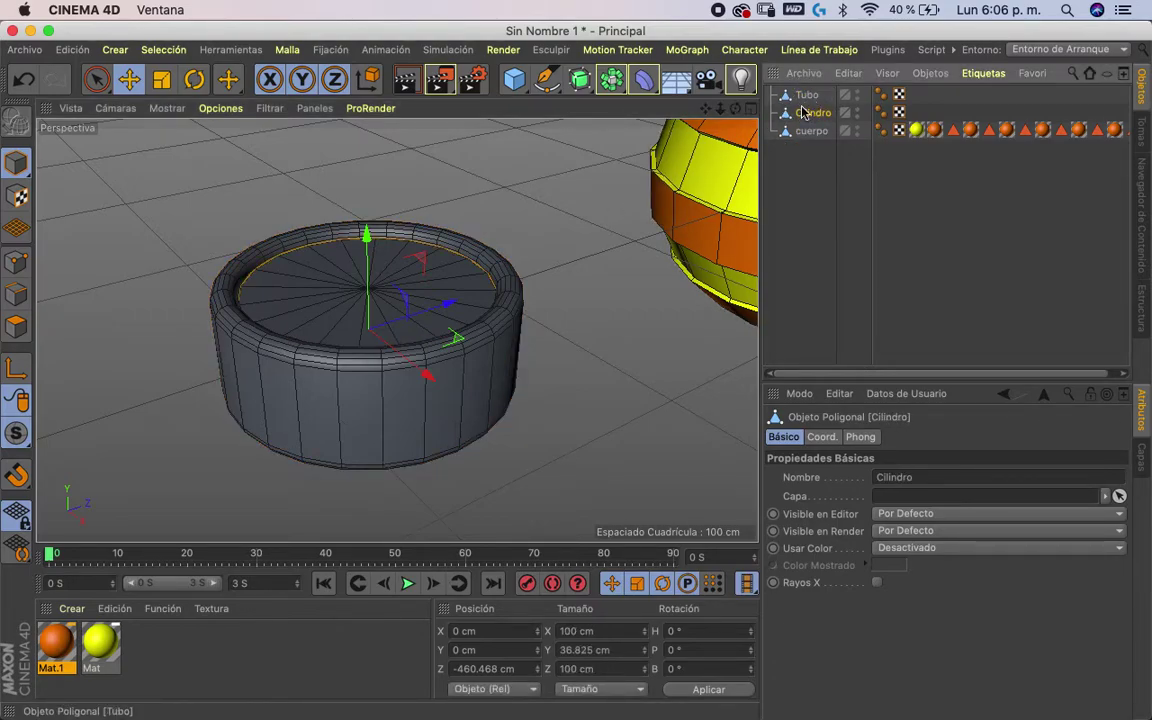
click(168, 643)
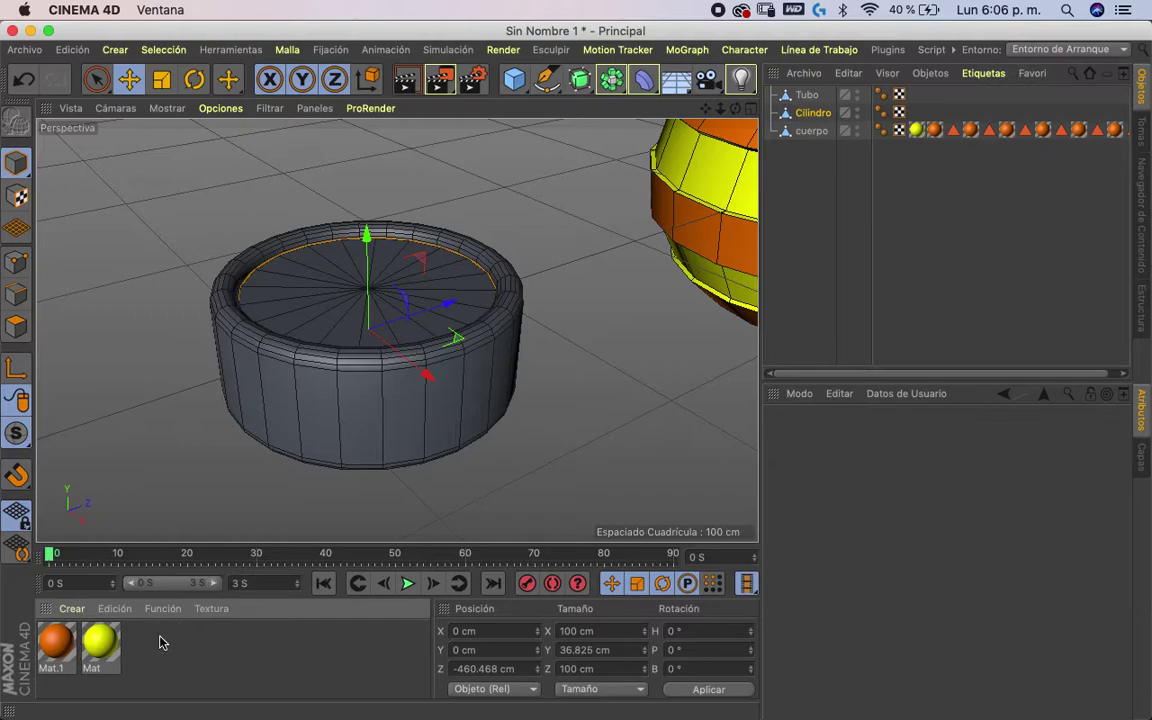
- Create a new material coloured cyan with H 190°, S 100%, V 100%
double_click(141, 641)
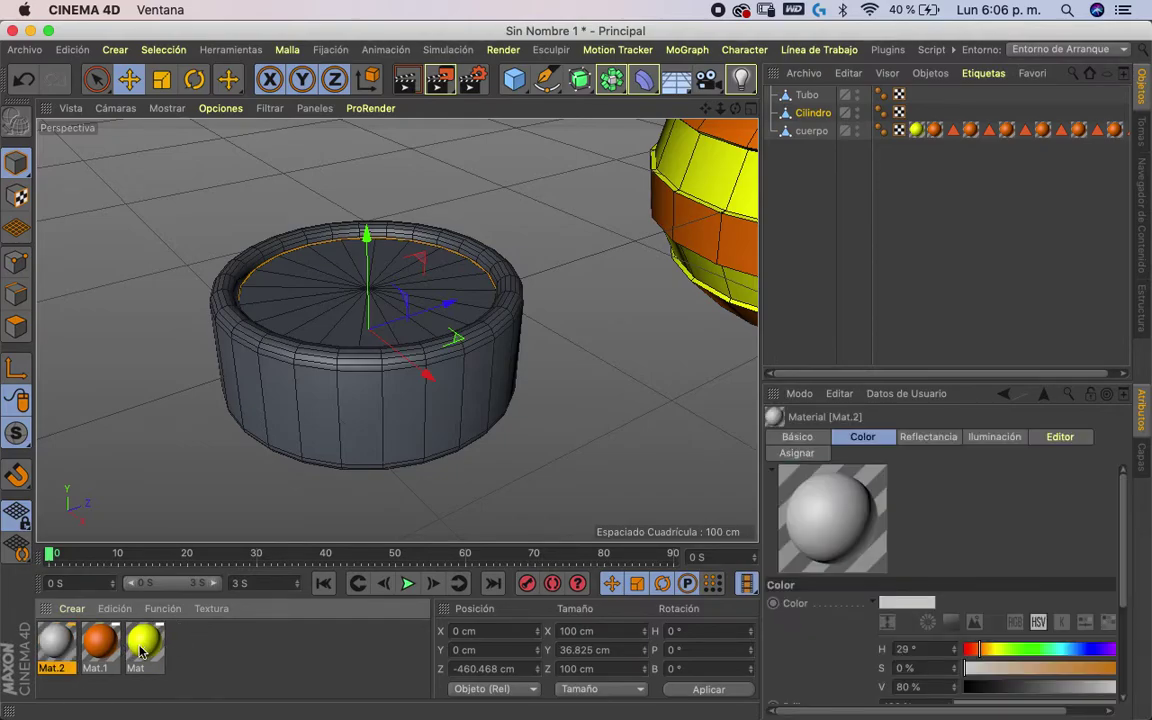
double_click(57, 645)
click(752, 223)
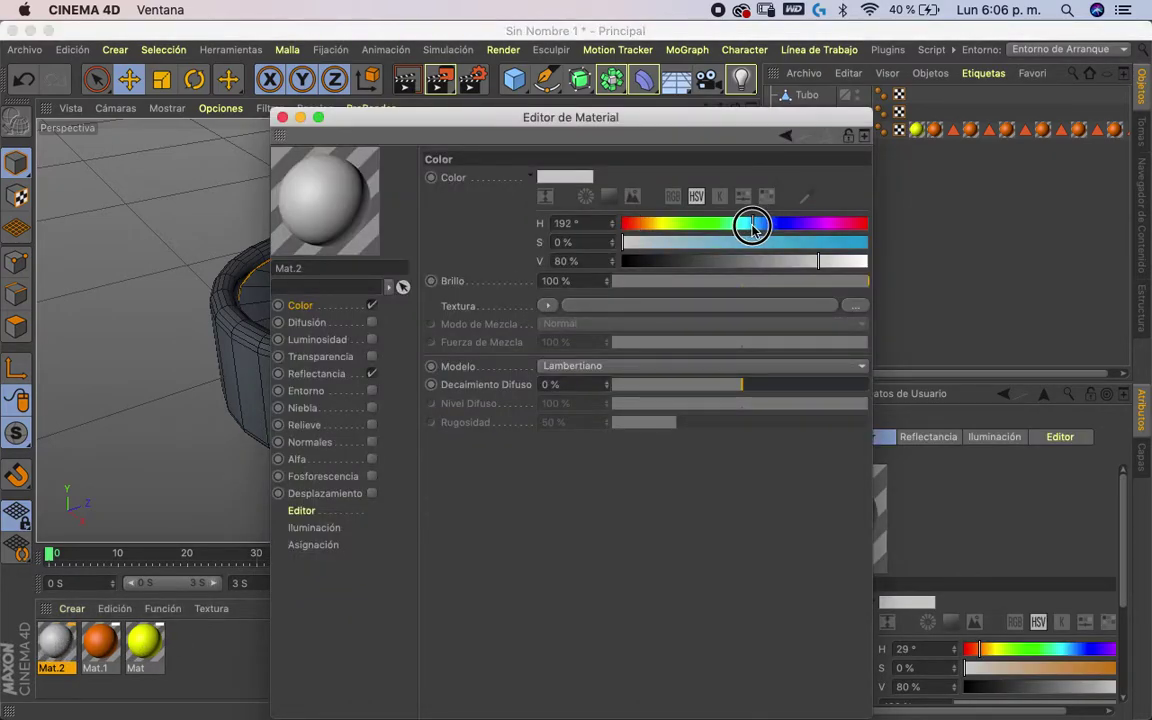
click(866, 242)
click(866, 261)
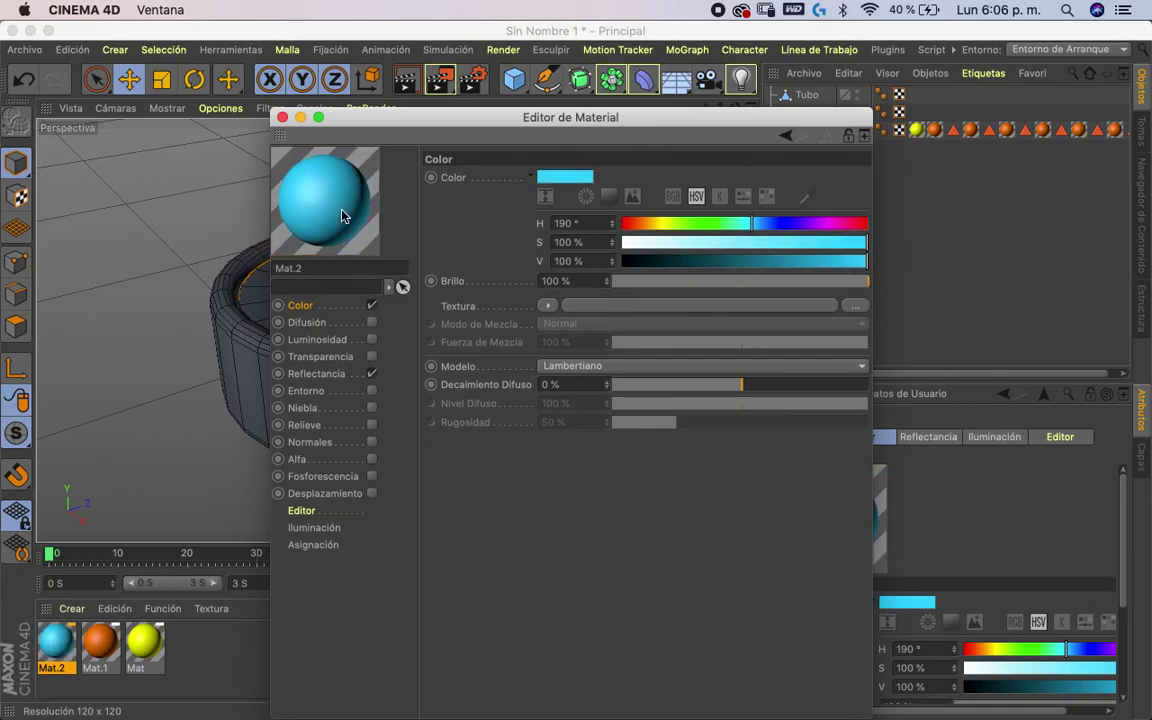
click(282, 117)
- Apply the cyan material to Cilindro and rename it ventana
drag(57, 645, 335, 352)
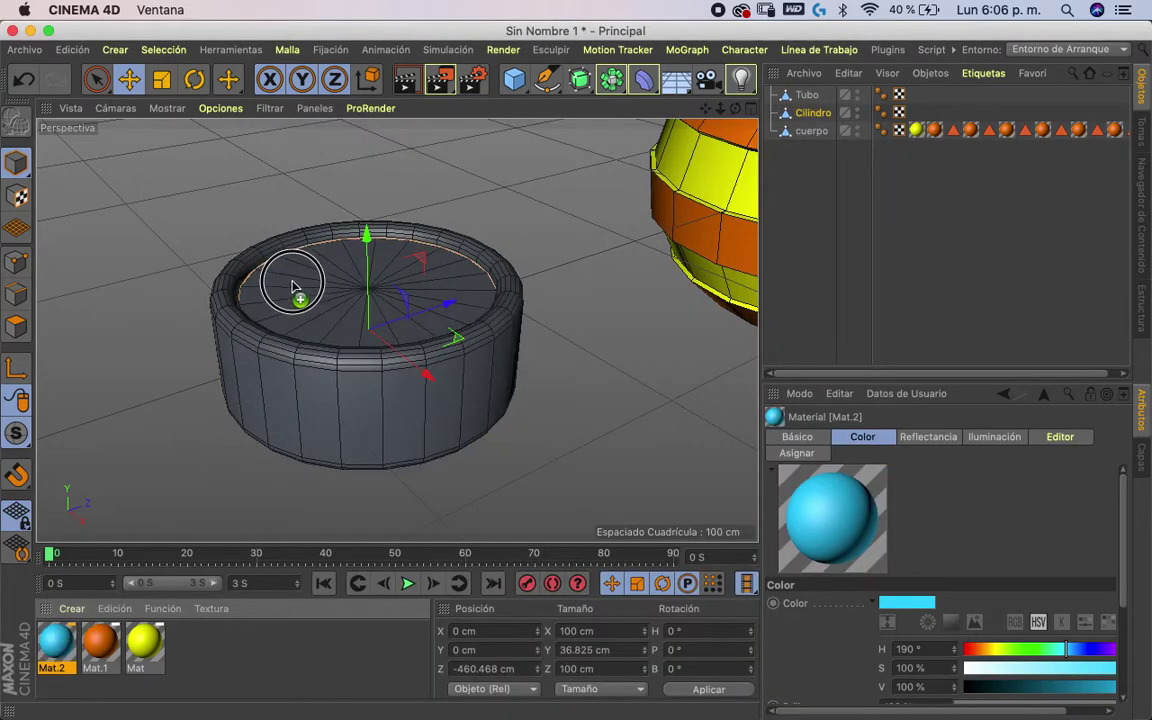
click(57, 648)
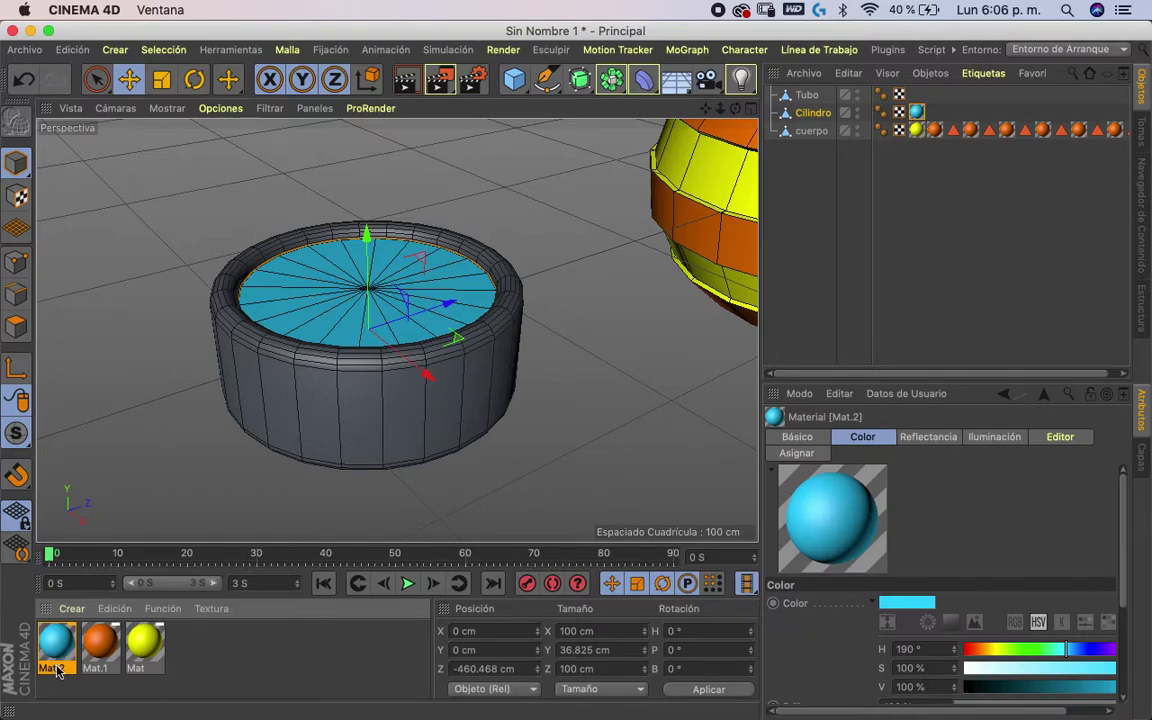
double_click(56, 668)
text(ventana)
key(Return)
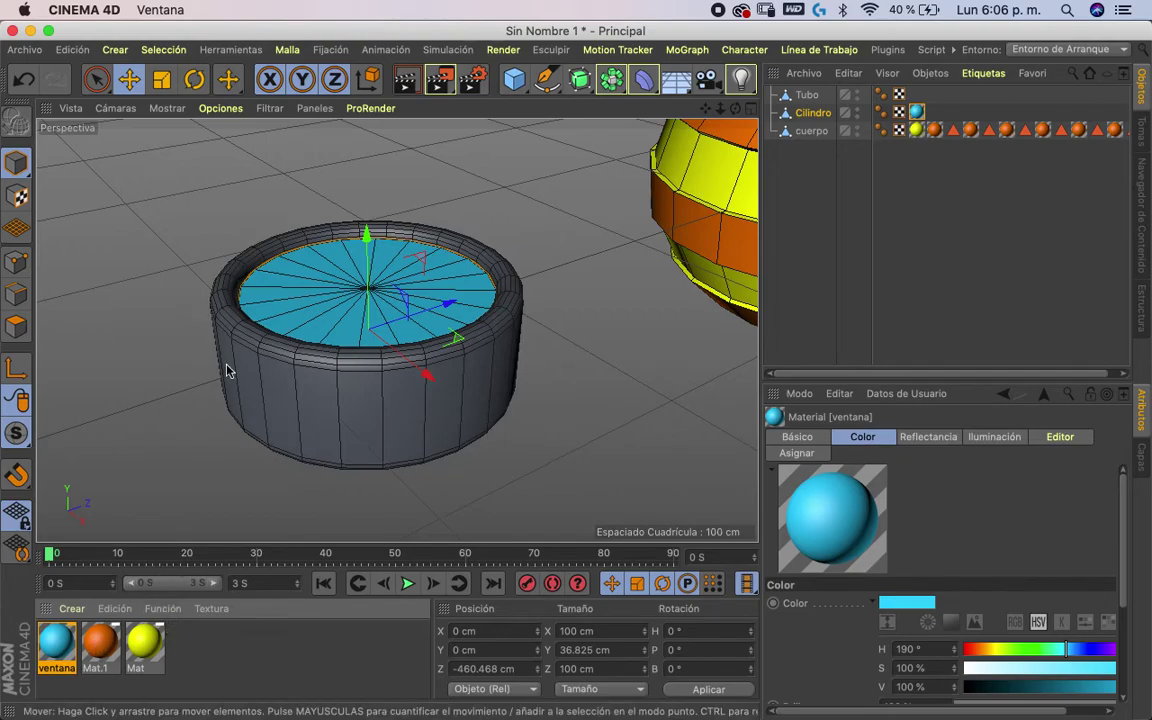
scroll(571, 159, up, 3)
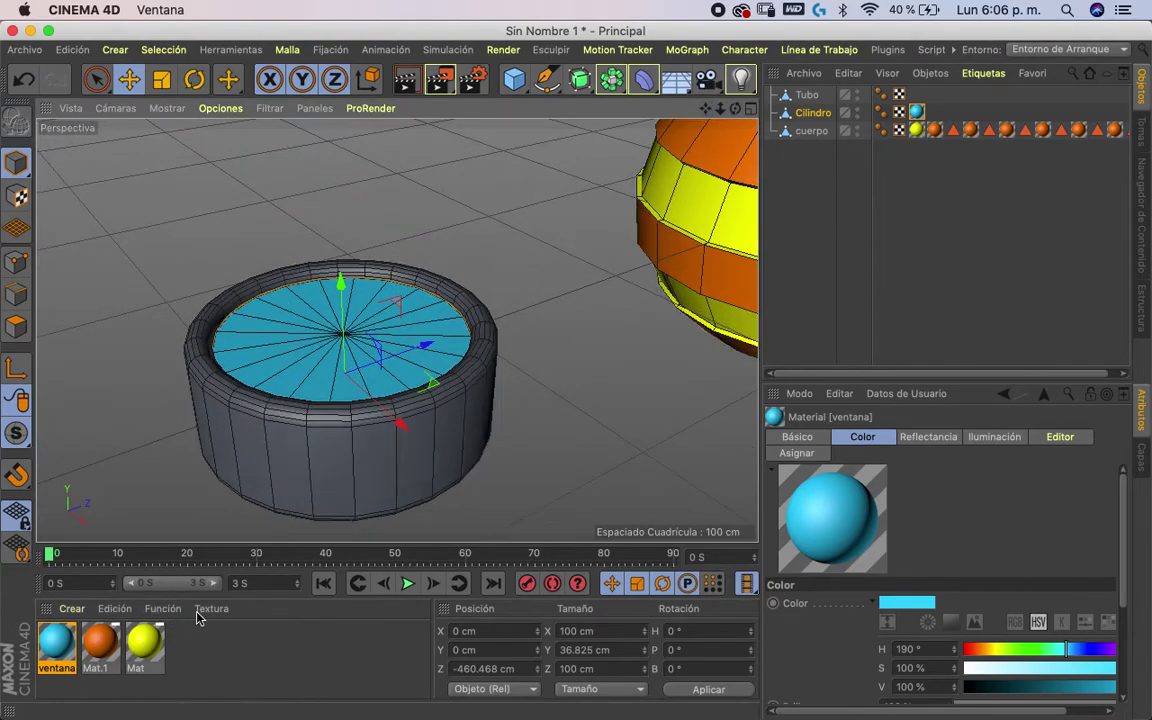
- Create a material named blanco, make it pure white (V 100%), and apply it to Tubo
double_click(195, 645)
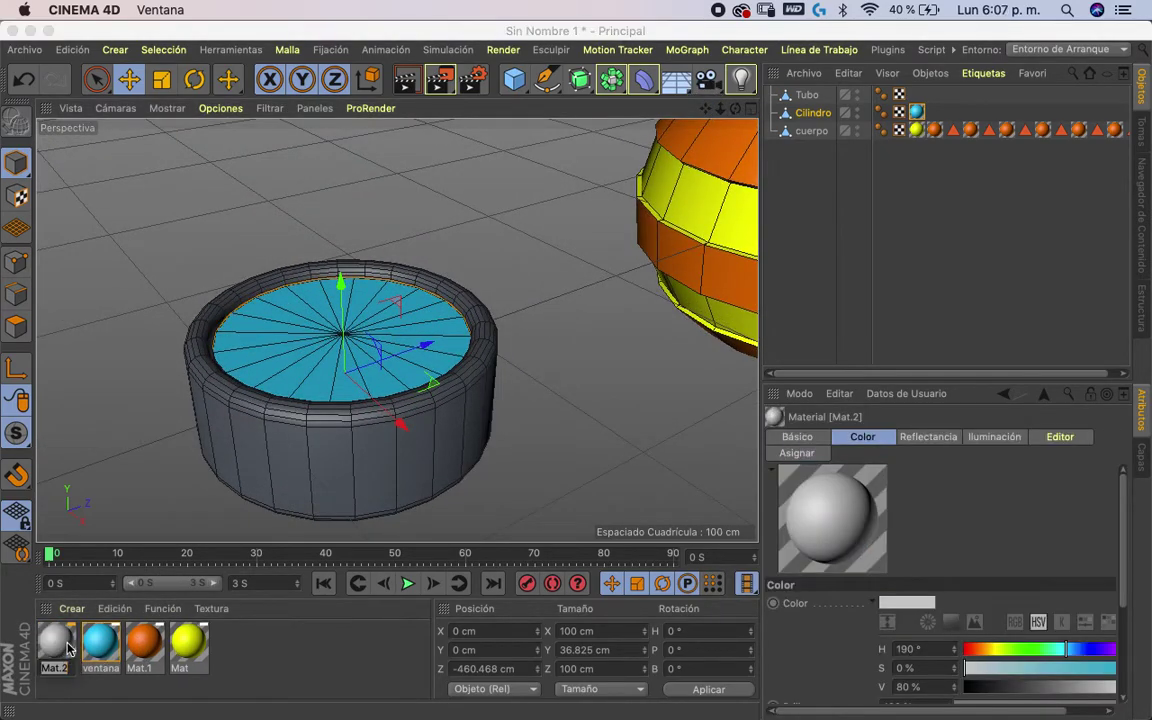
text(blanco)
key(Return)
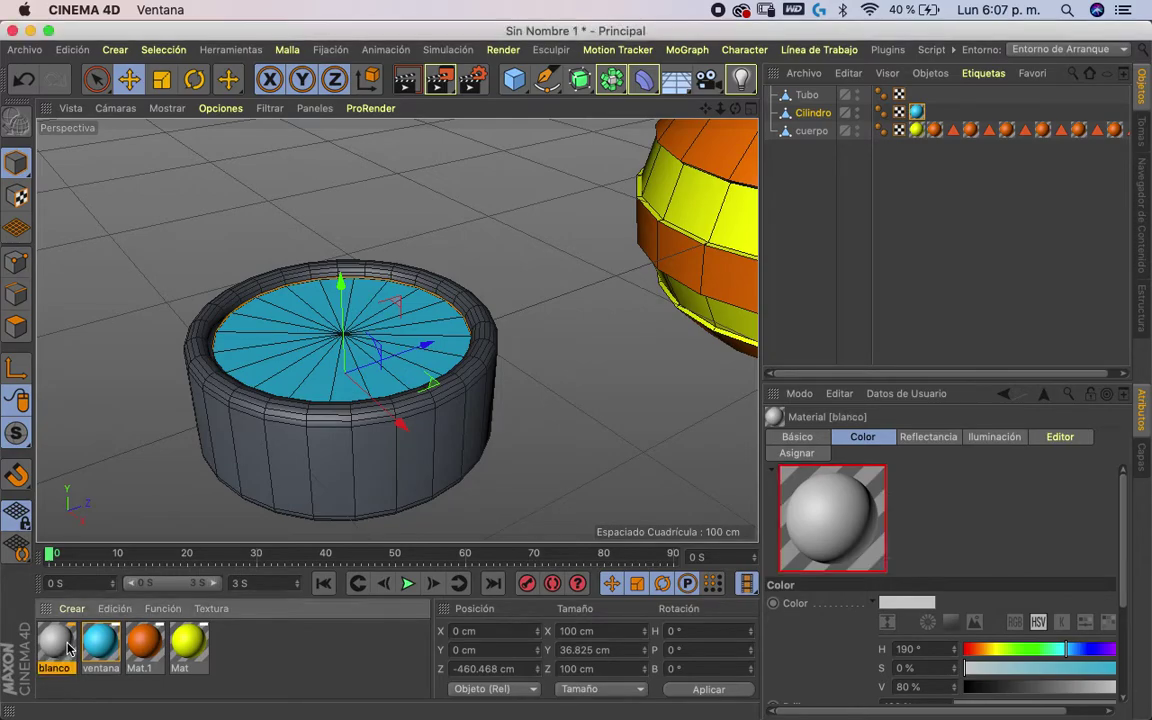
double_click(64, 638)
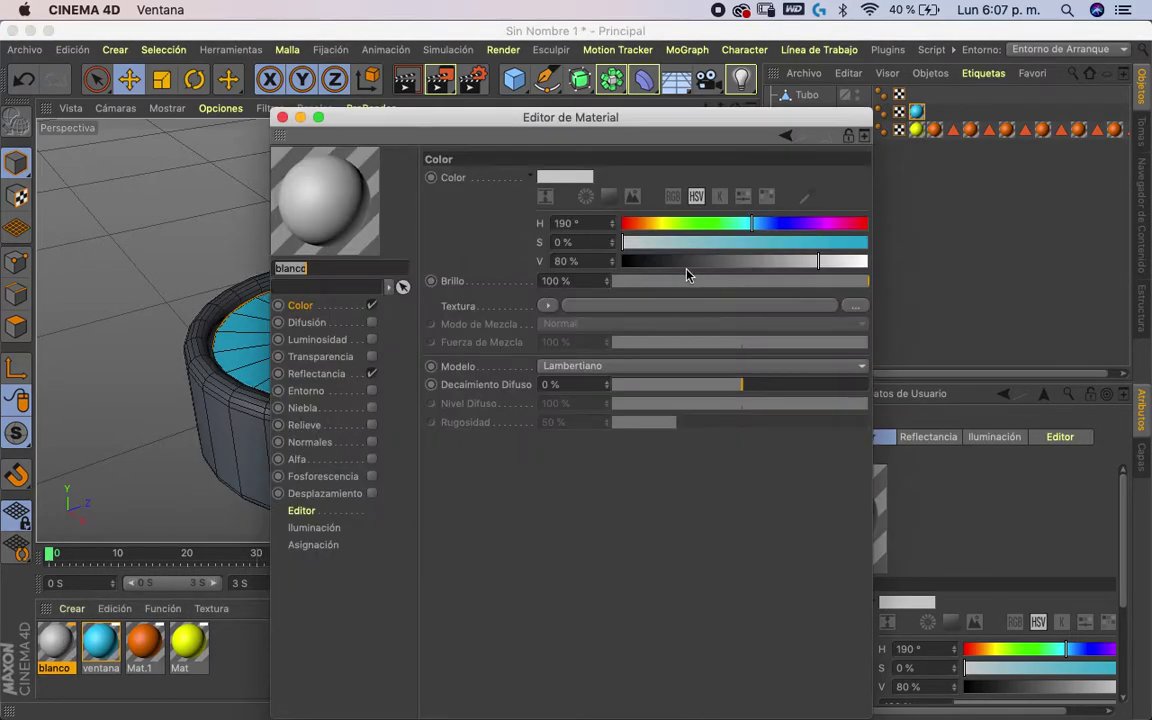
drag(884, 260, 870, 261)
click(283, 118)
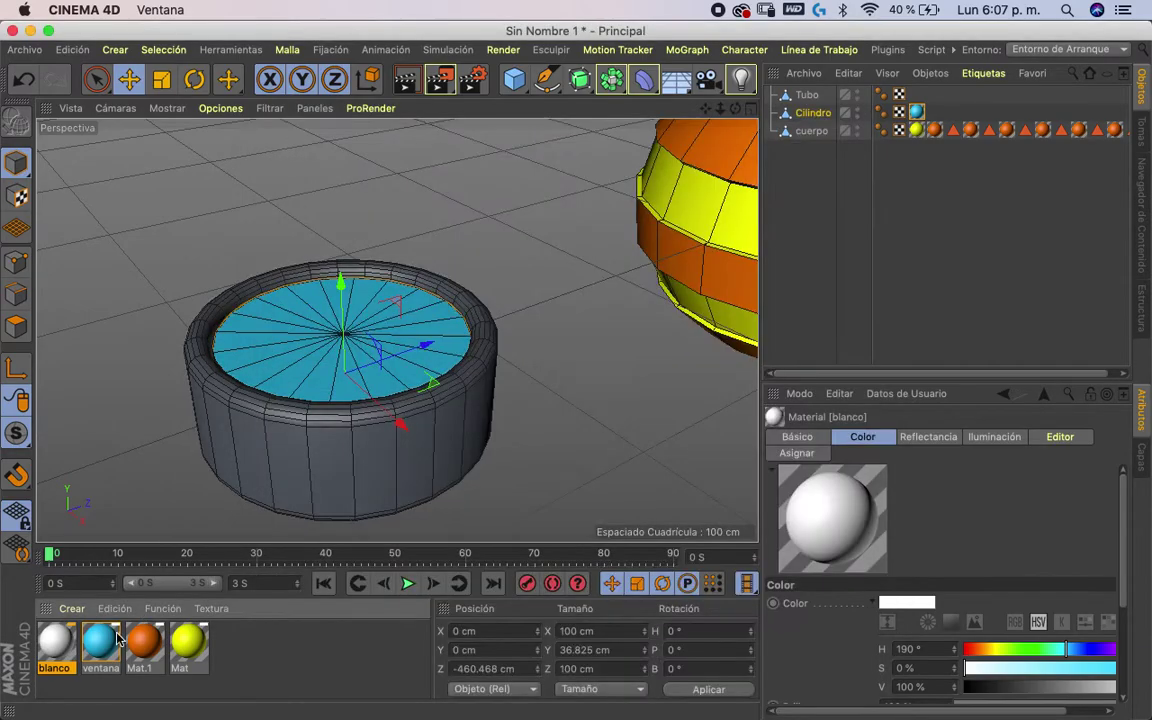
drag(160, 553, 320, 440)
mouse_move(705, 116)
mouse_down()
mouse_move(750, 100)
mouse_move(689, 116)
mouse_up()
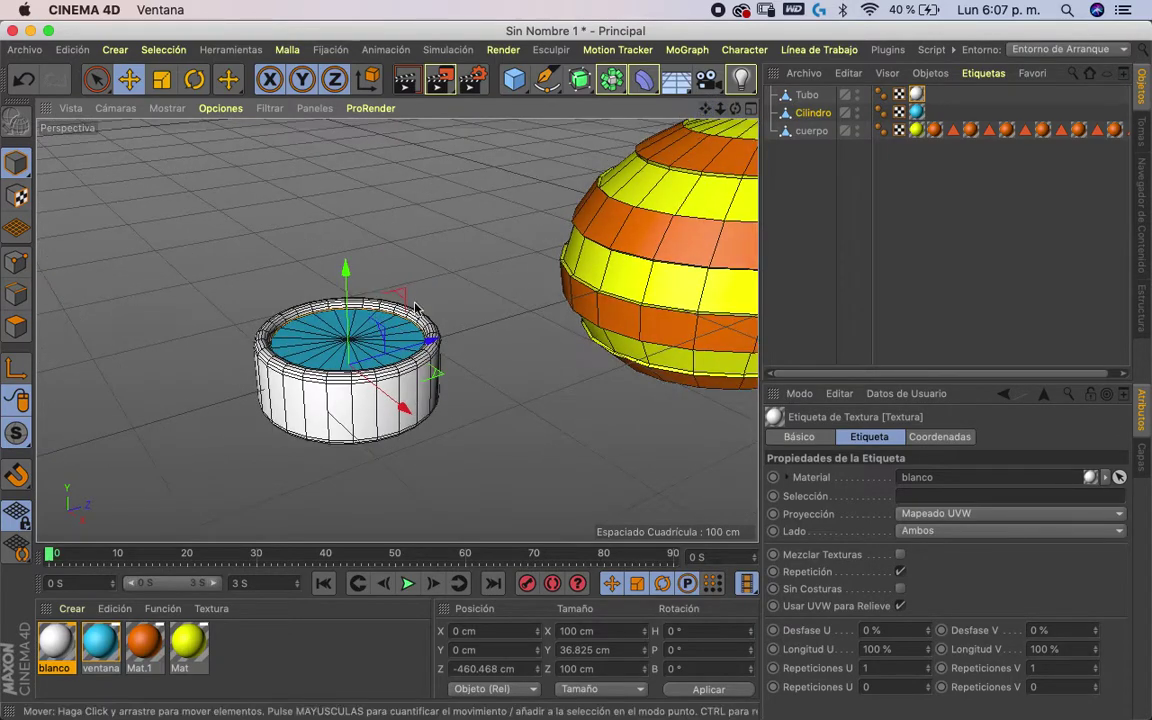
click(812, 112)
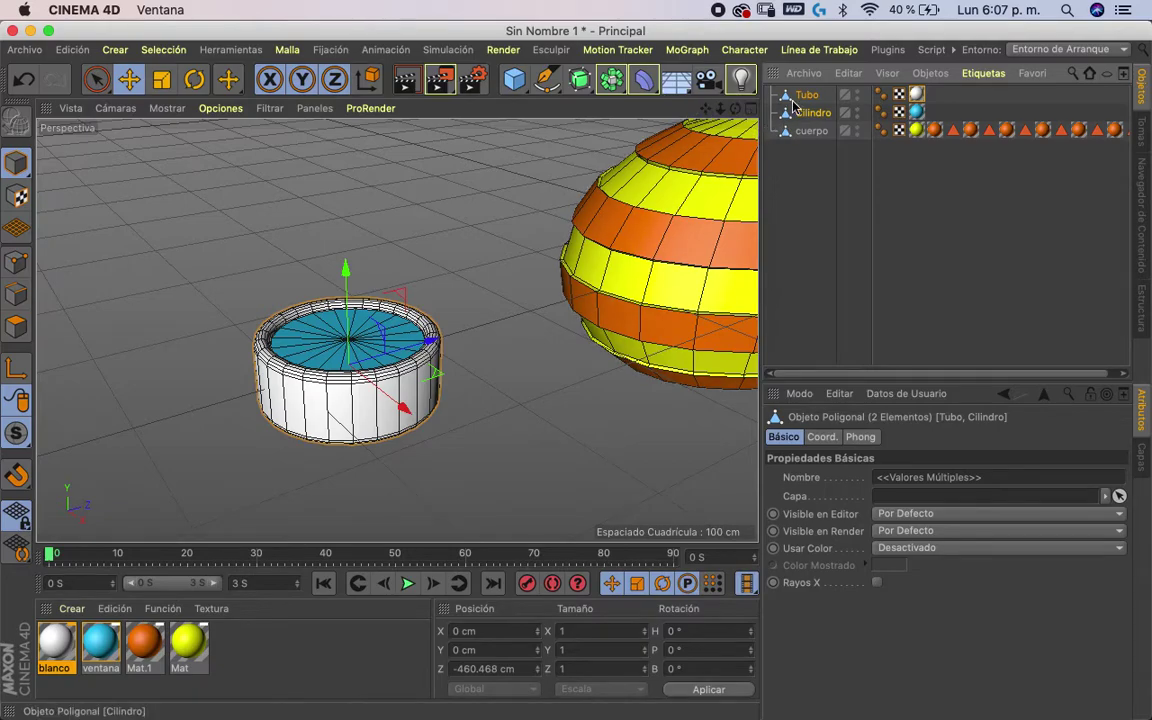
- Join Tubo and Cilindro into Tubo.1 with Conectar Objetos + Eliminar and rotate it 90° on B
right_click(810, 118)
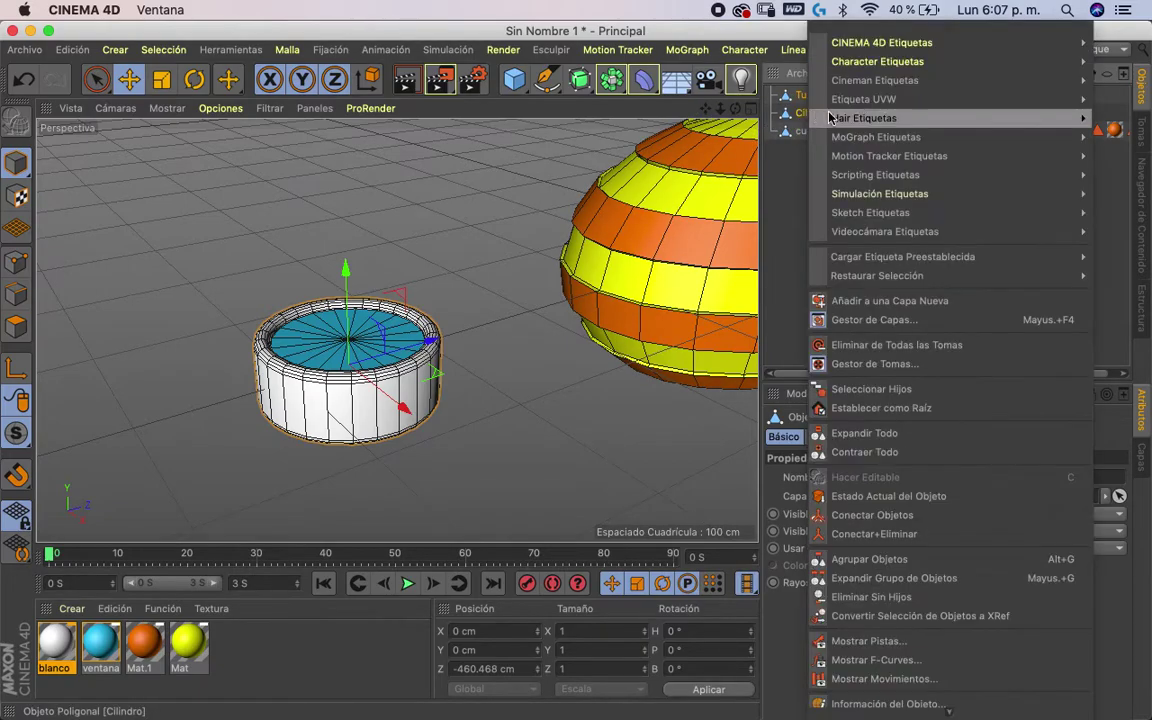
click(860, 536)
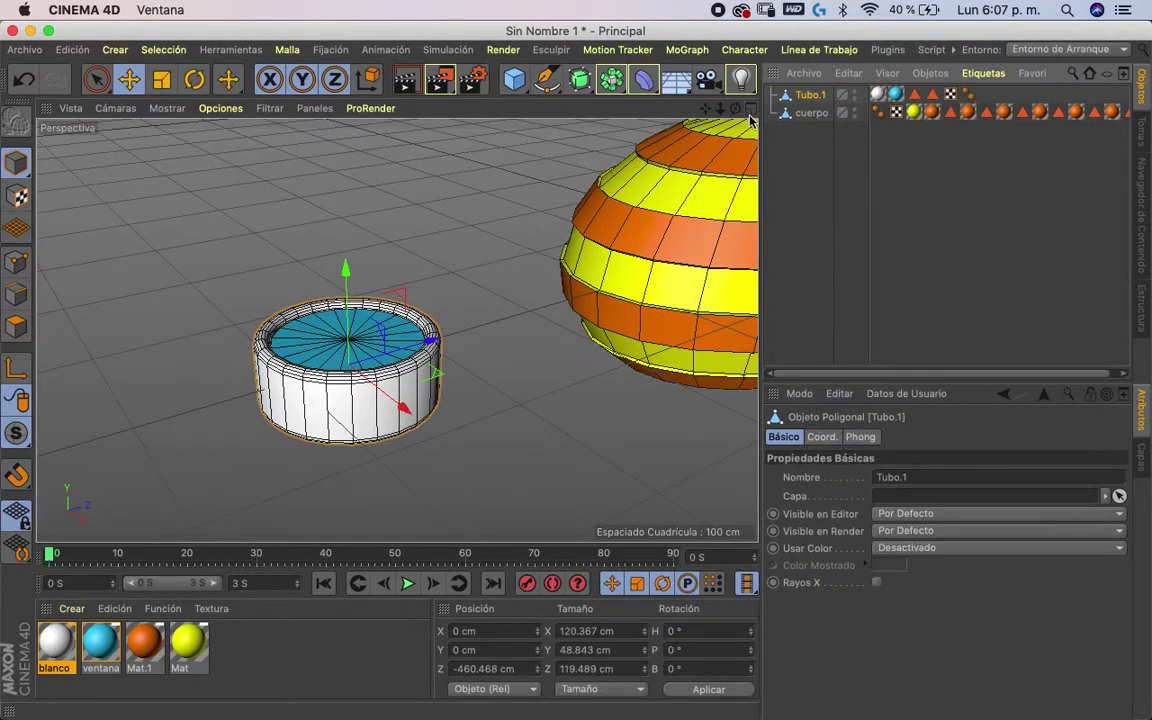
click(196, 80)
drag(400, 330, 330, 420)
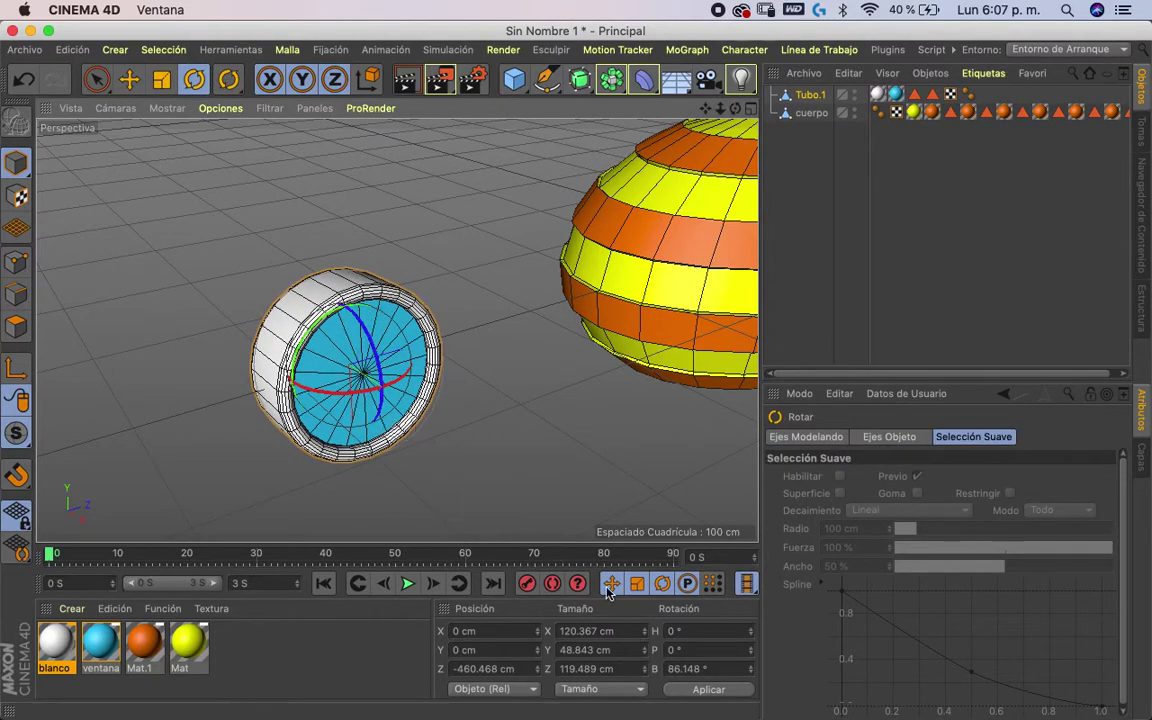
double_click(665, 670)
text(90)
key(Return)
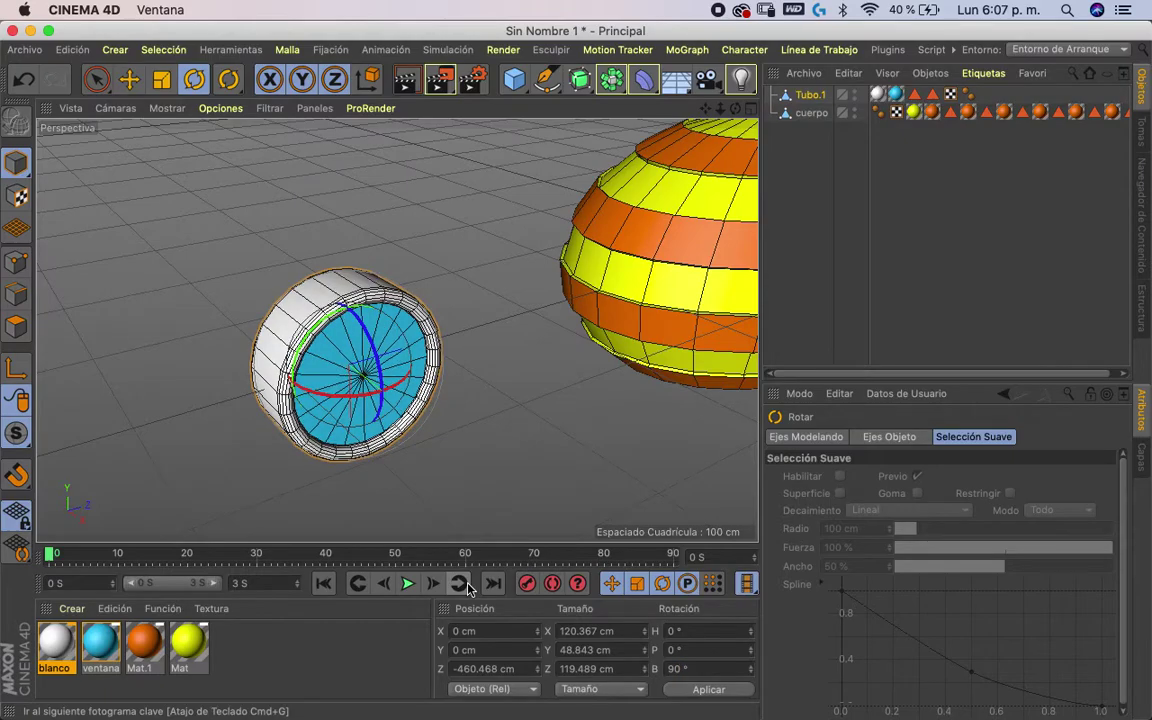
mouse_move(343, 300)
alt+mouse_down()
mouse_move(594, 288)
mouse_move(478, 278)
mouse_move(463, 296)
mouse_move(509, 230)
alt+mouse_up()
mouse_move(707, 116)
mouse_down()
mouse_move(717, 113)
mouse_move(689, 129)
mouse_move(702, 108)
mouse_move(95, 140)
mouse_up()
click(129, 79)
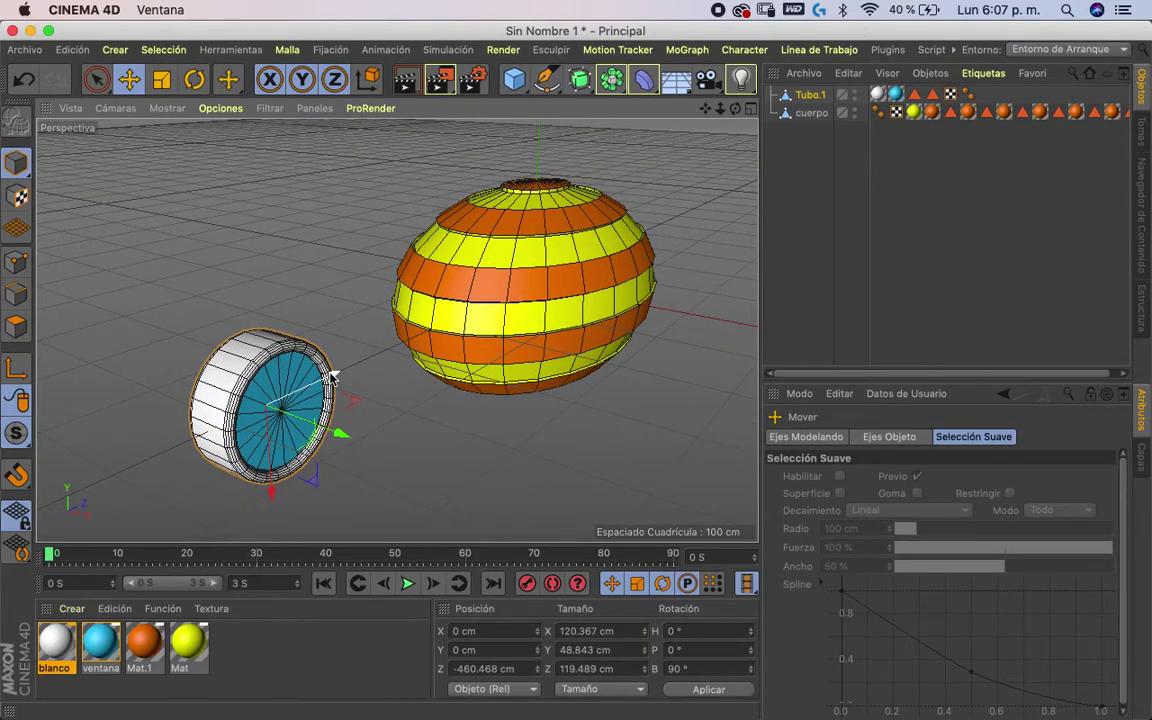
- Push the window against the striped body and scale it to under half its size
mouse_move(279, 386)
mouse_down()
mouse_move(576, 284)
mouse_move(698, 311)
mouse_up()
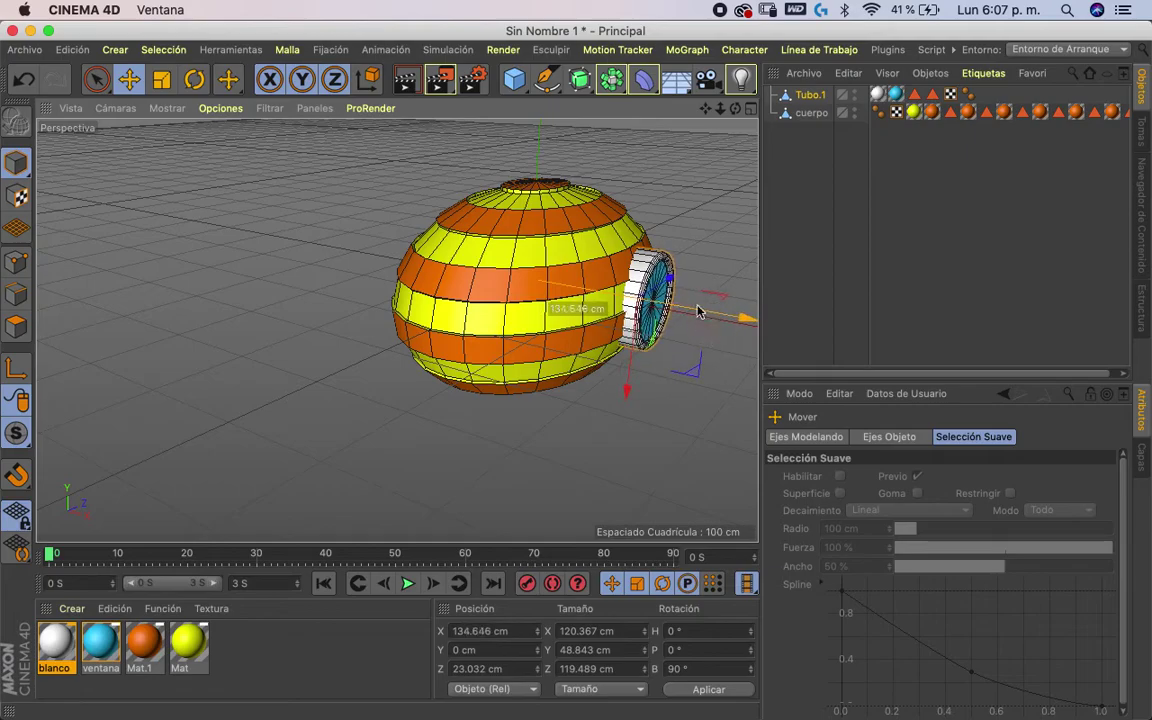
key(o)
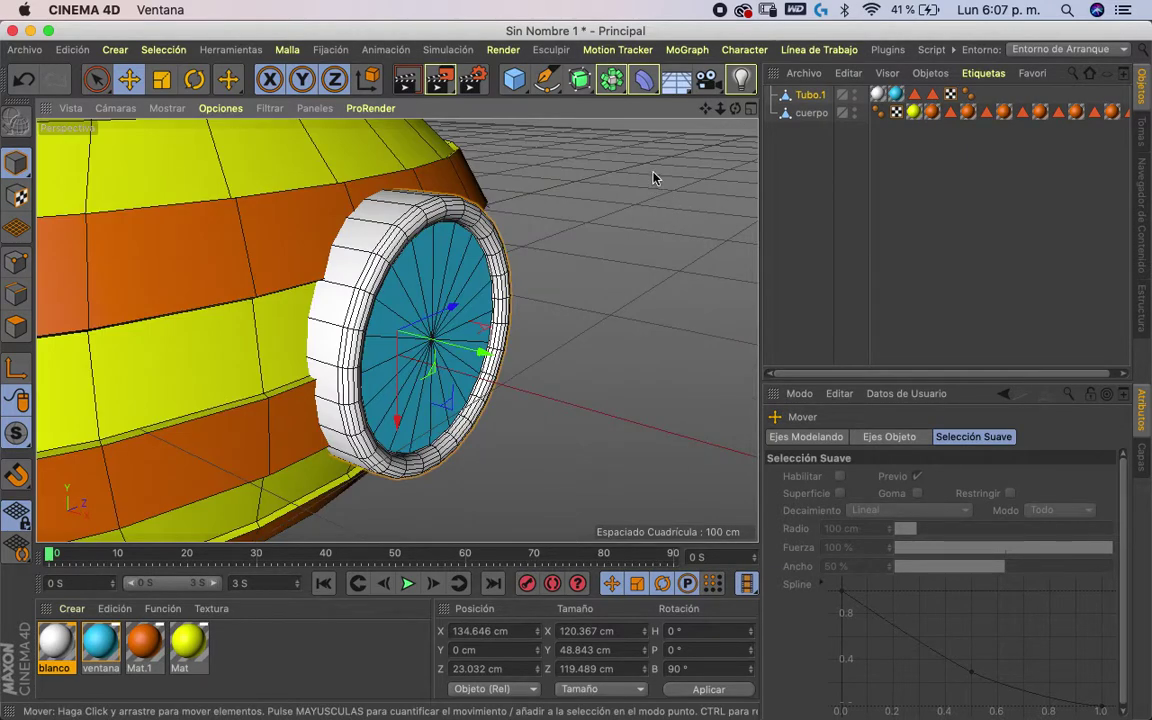
mouse_move(735, 119)
mouse_down()
mouse_move(656, 108)
mouse_move(705, 159)
mouse_move(720, 116)
mouse_move(707, 108)
mouse_move(594, 147)
mouse_move(588, 155)
mouse_move(630, 195)
mouse_up()
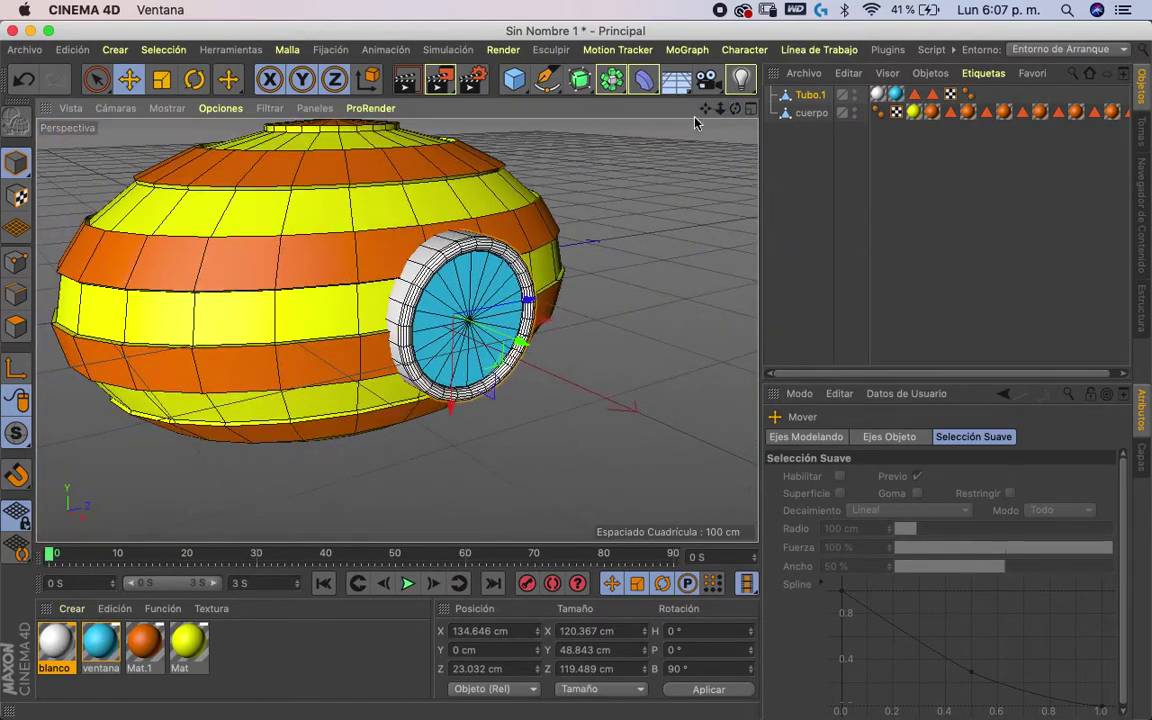
drag(640, 140, 690, 165)
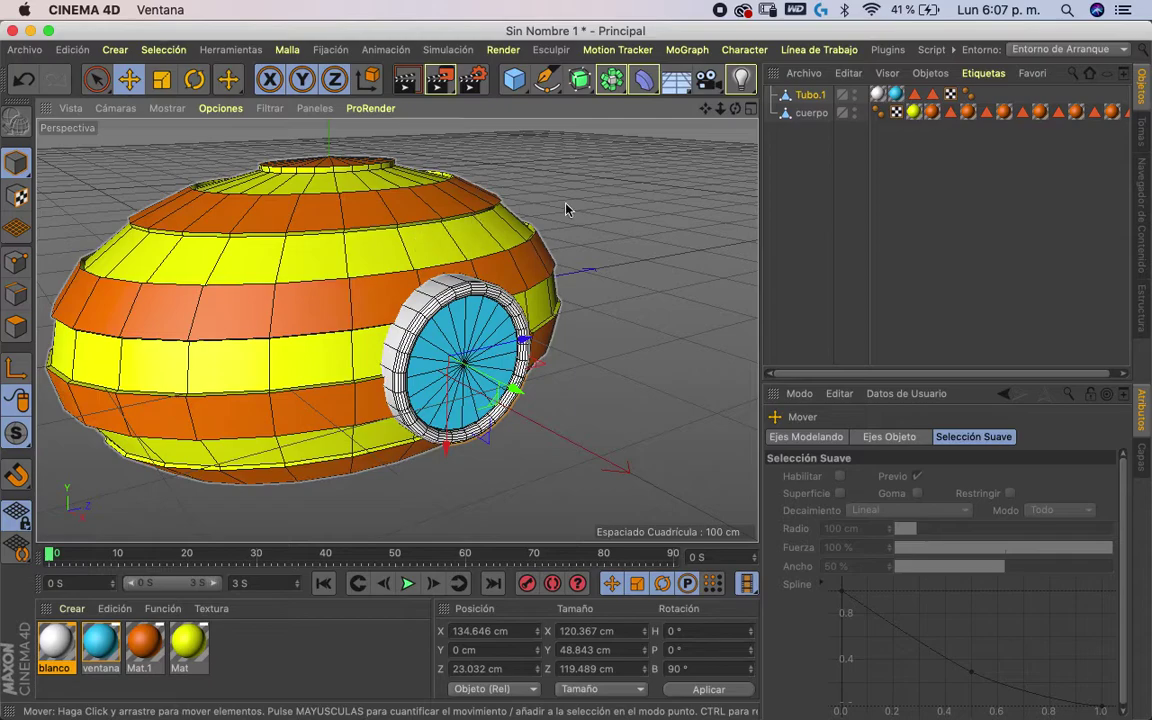
key(t)
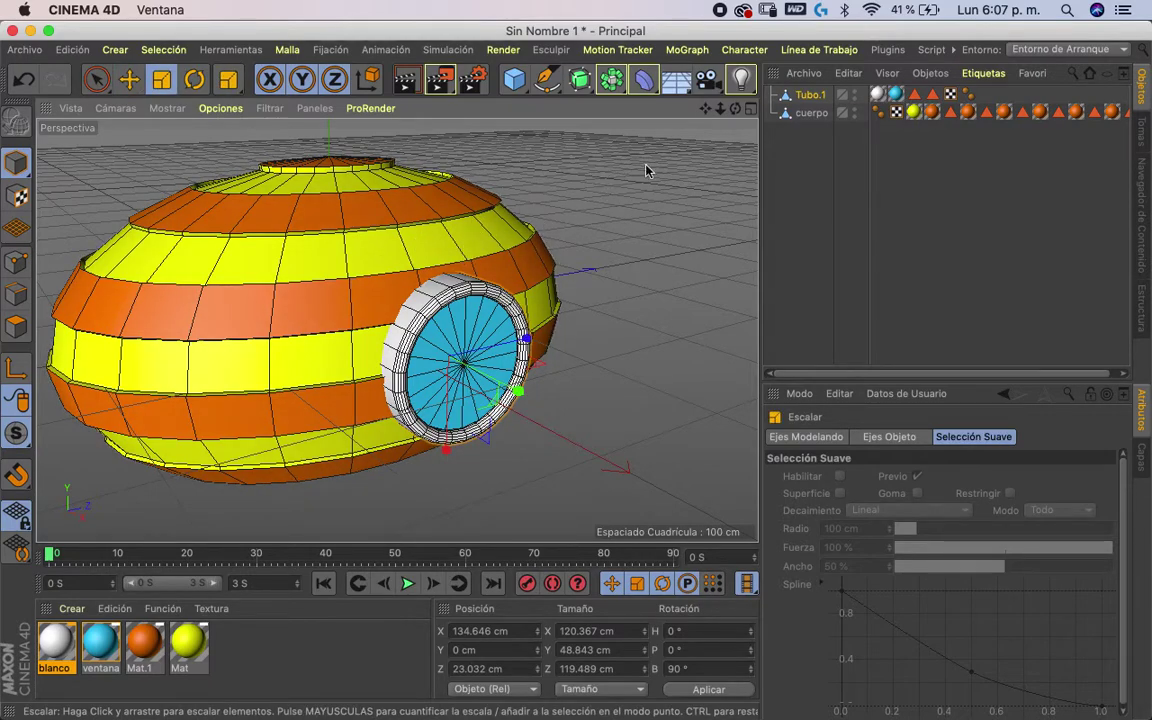
drag(648, 180, 243, 219)
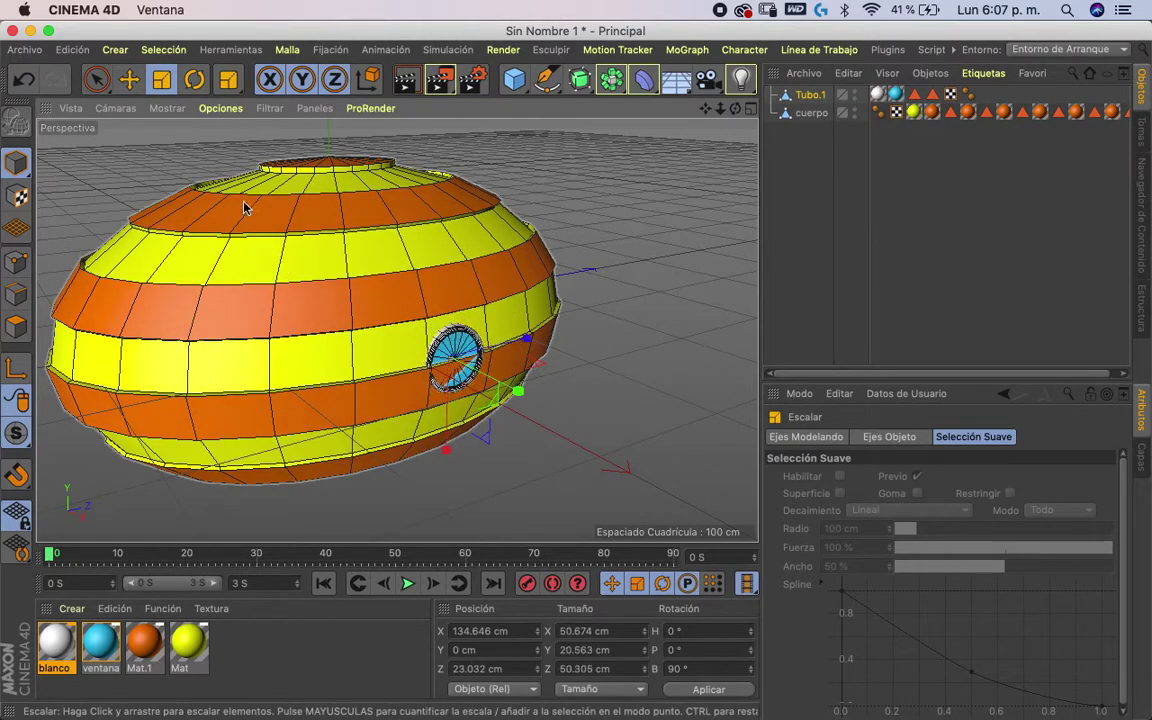
- Raise and slide Tubo.1 along the body's side to 134.646 / 41.607 / -1.503 cm
key(e)
drag(457, 384, 443, 362)
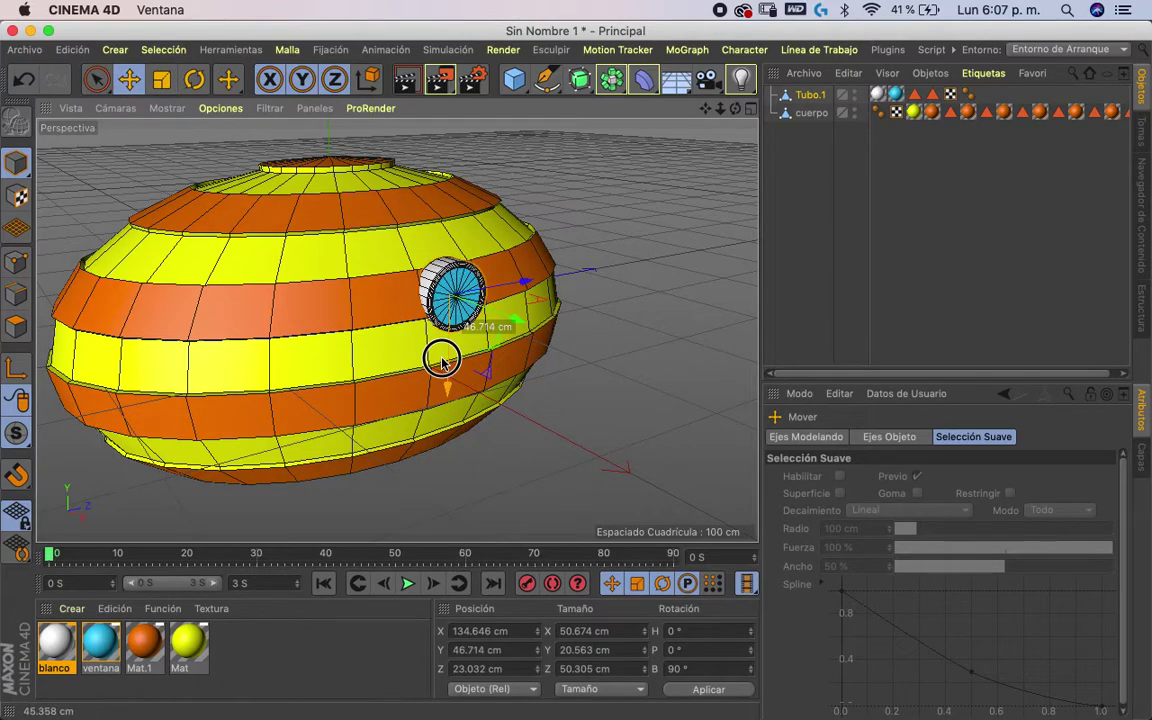
drag(525, 291, 501, 303)
alt+drag(571, 211, 527, 257)
key(o)
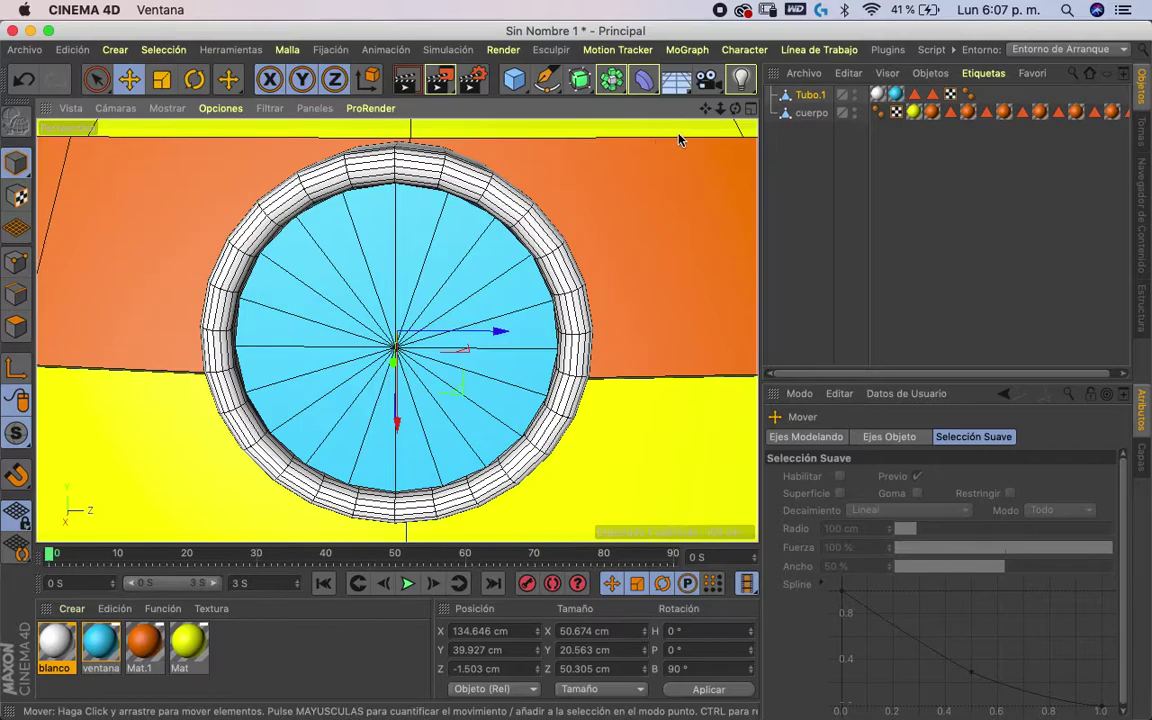
drag(726, 110, 478, 170)
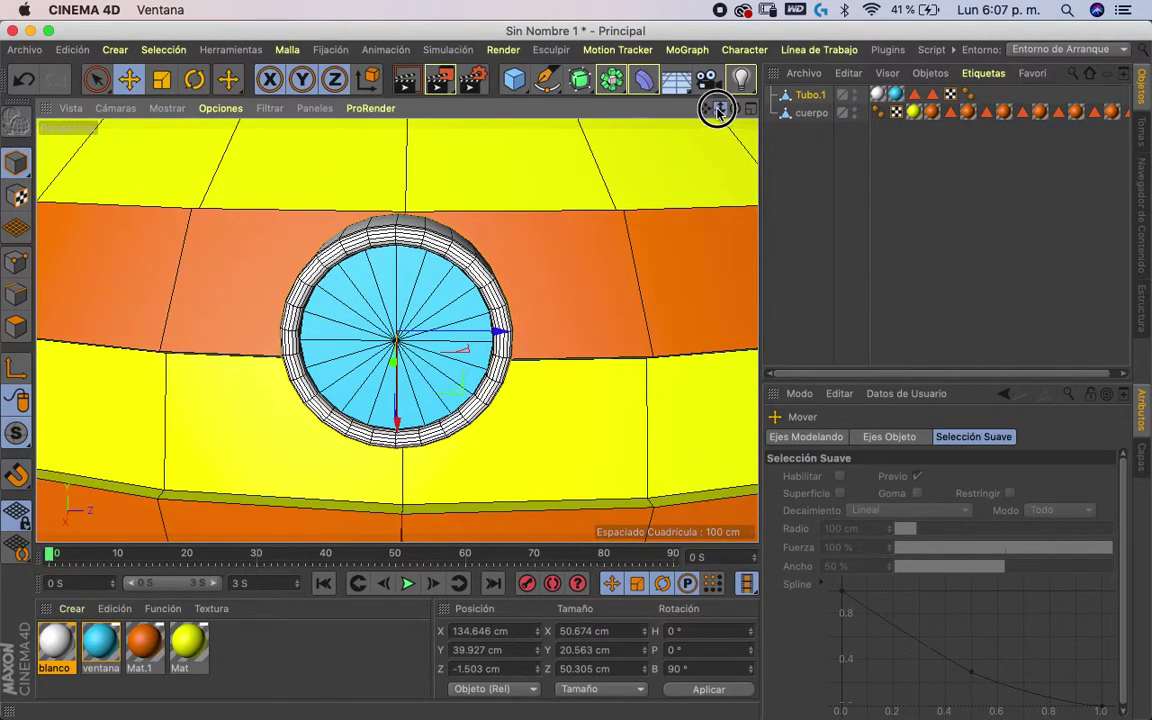
drag(720, 108, 343, 243)
alt+right_drag(343, 243, 160, 301)
scroll(160, 301, up, 3)
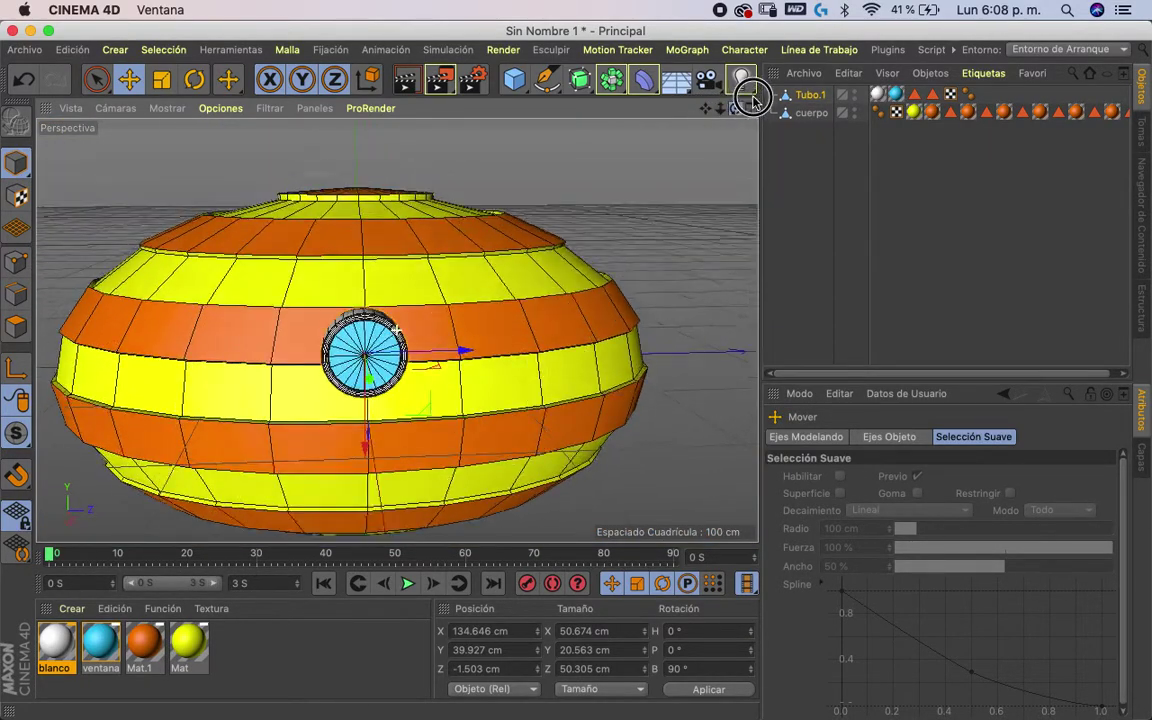
drag(736, 108, 676, 86)
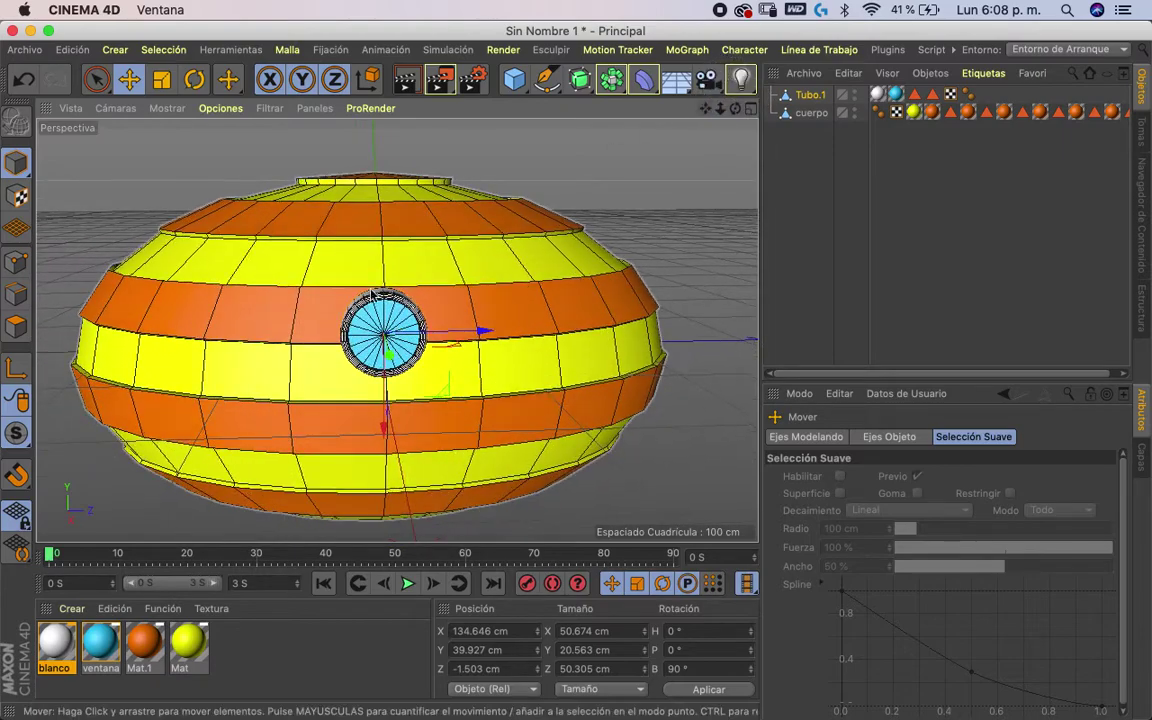
drag(383, 378, 381, 366)
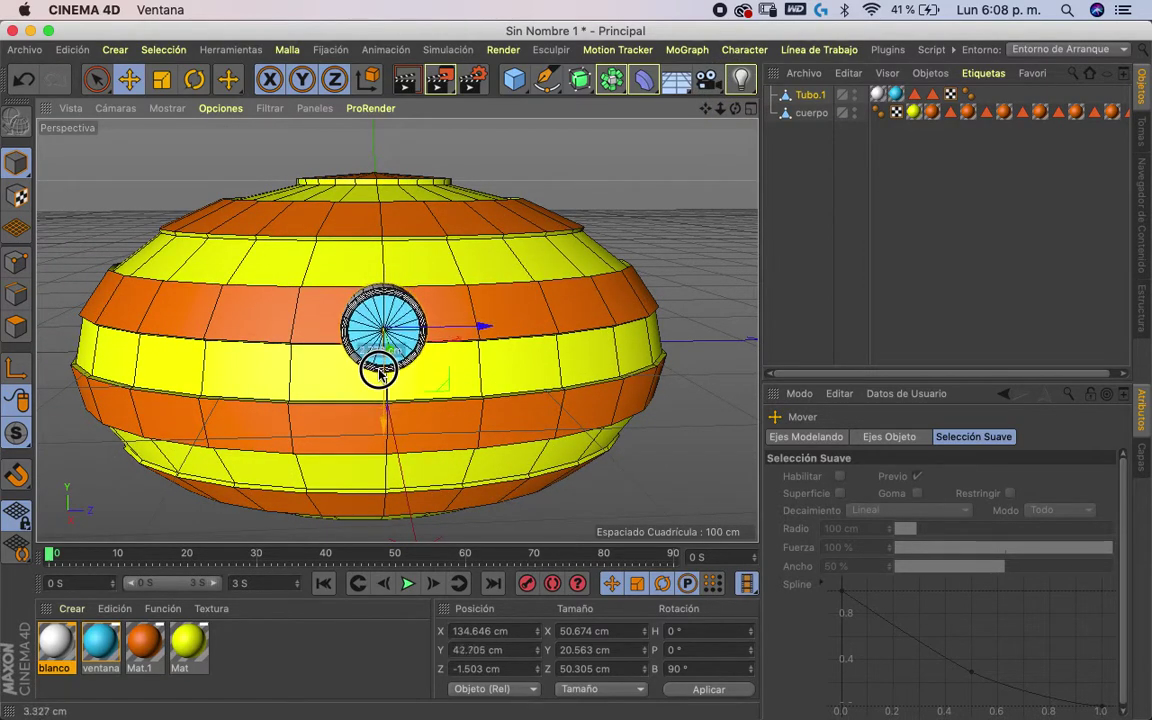
click(805, 97)
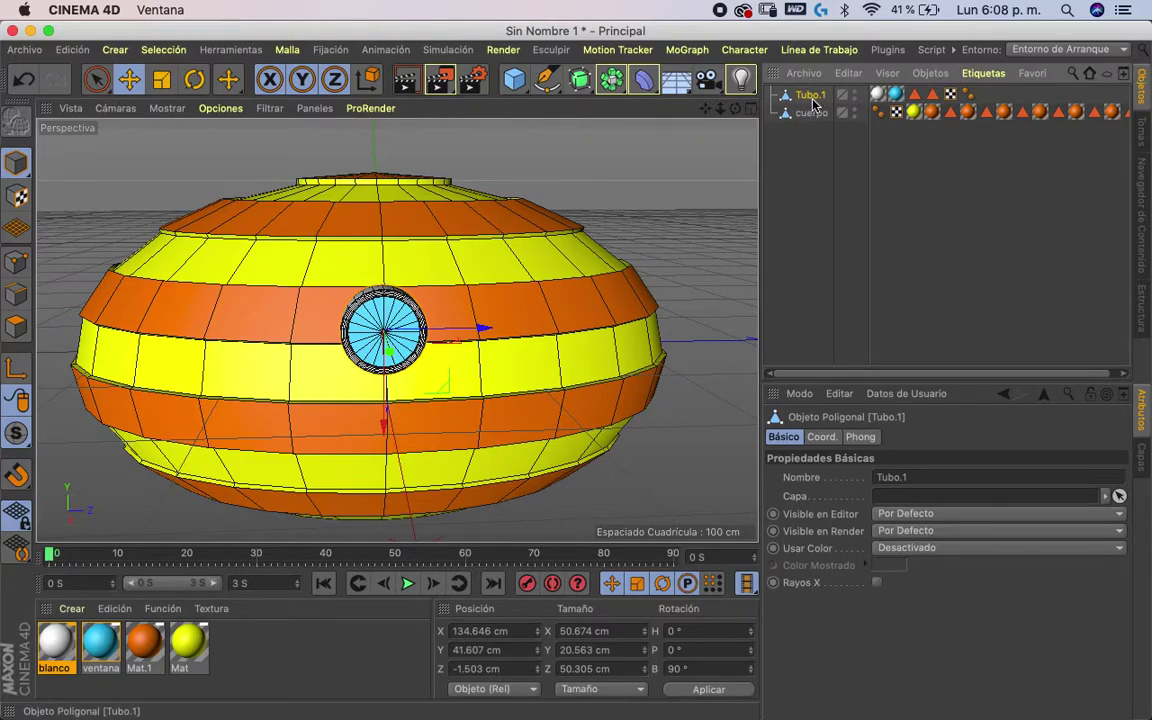
text(ventan)
- Rename the porthole tube Tubo.1 to 'ventana'
key(Return)
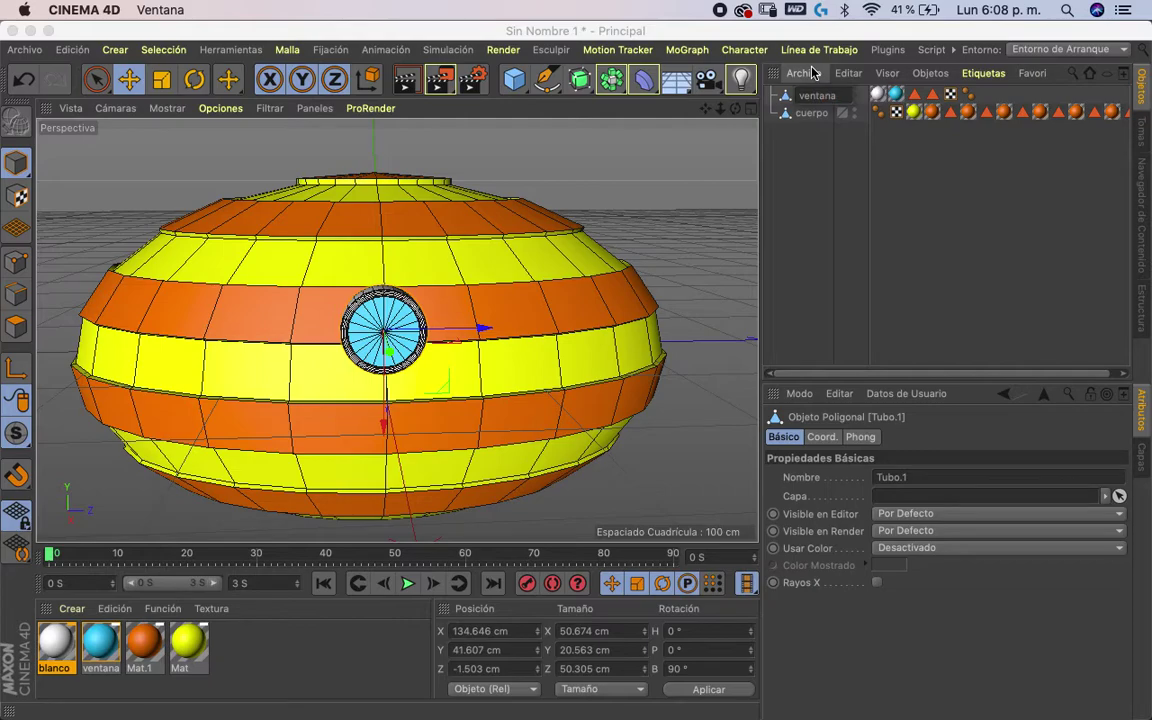
text(a)
key(Return)
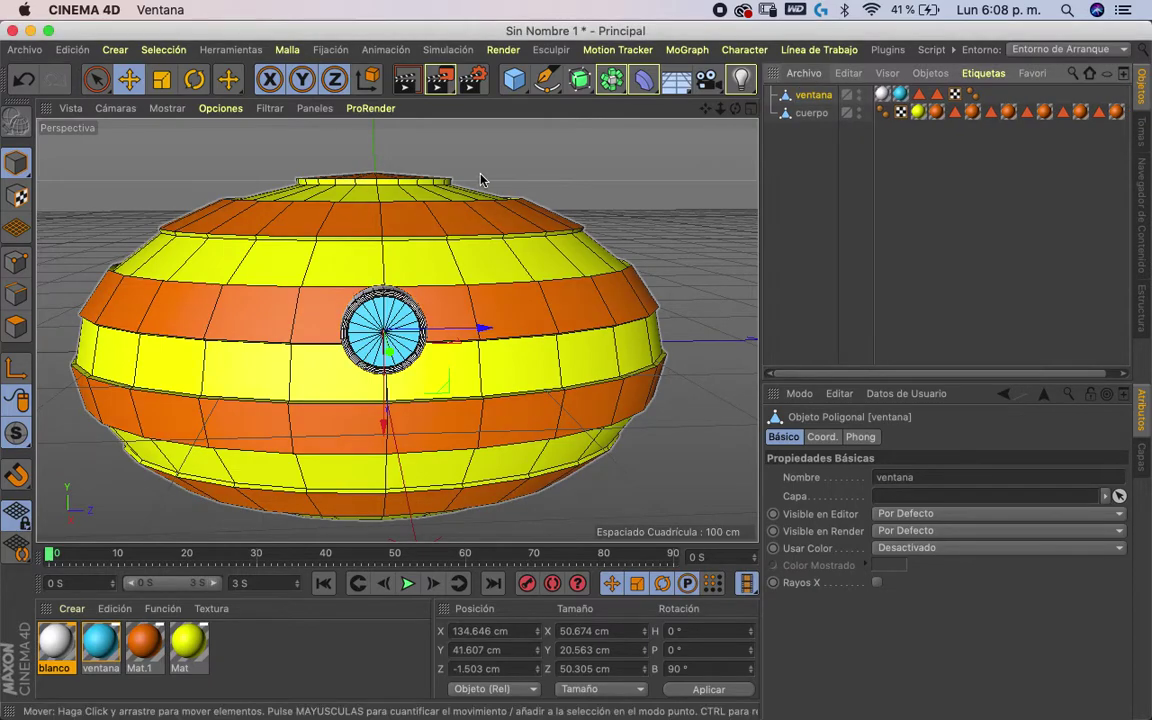
right_click(805, 100)
click(805, 96)
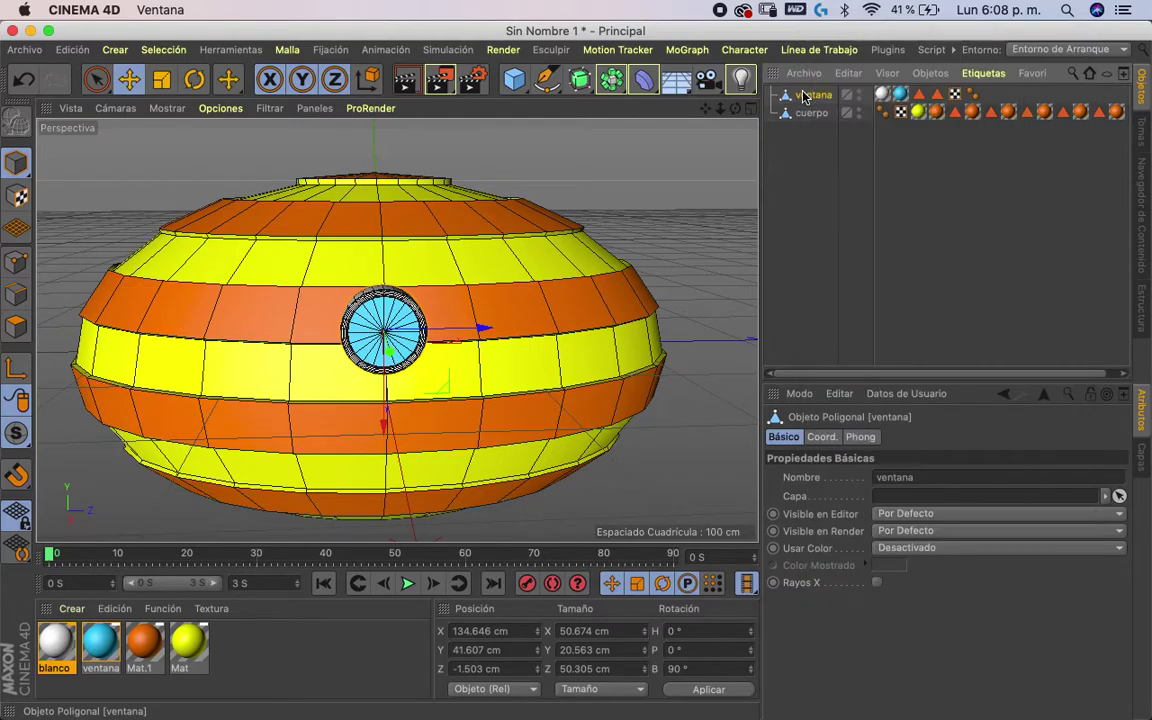
- Duplicate ventana twice, placing one copy to the left and one to the right
key(ctrl+c)
key(ctrl+v)
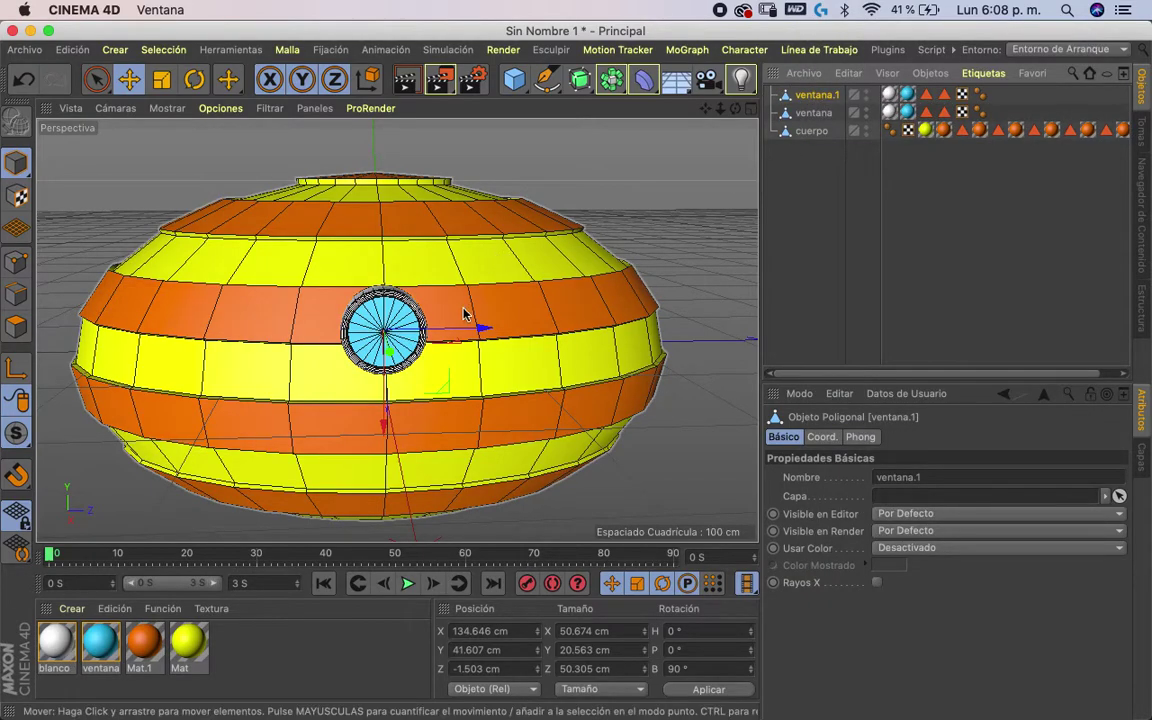
drag(483, 328, 341, 328)
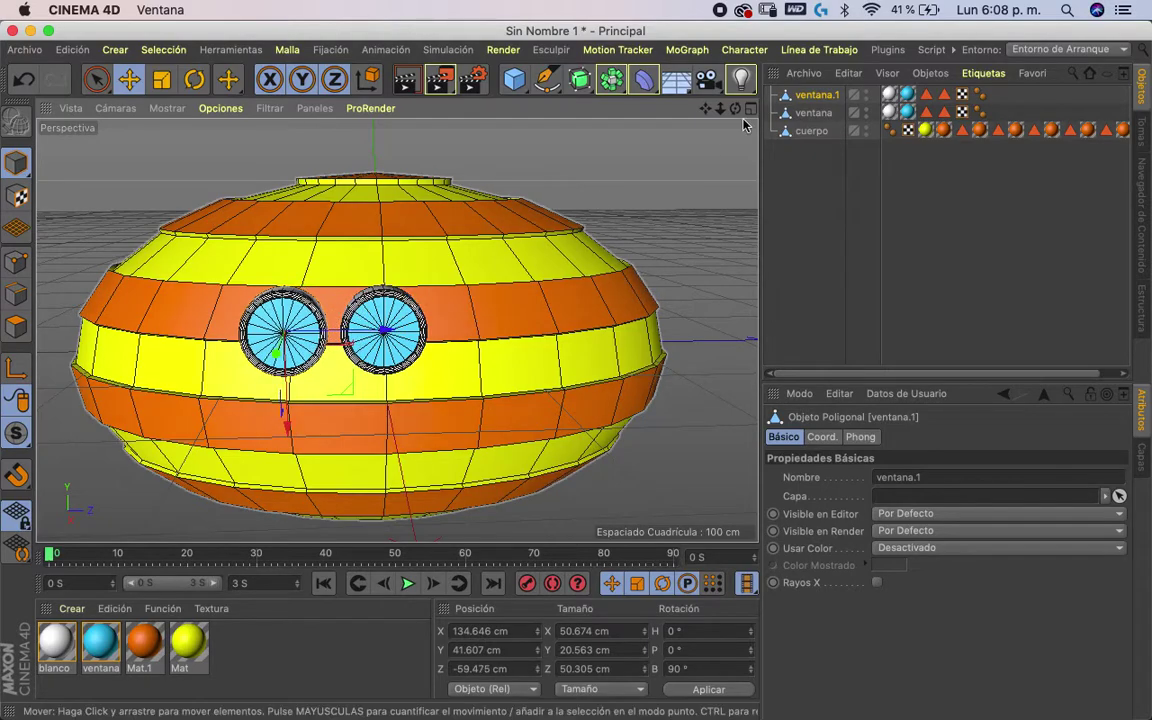
key(ctrl+v)
drag(432, 328, 520, 328)
- Orbit in close to inspect the three porthole rings, then select the body cuerpo
scroll(481, 231, up, 2)
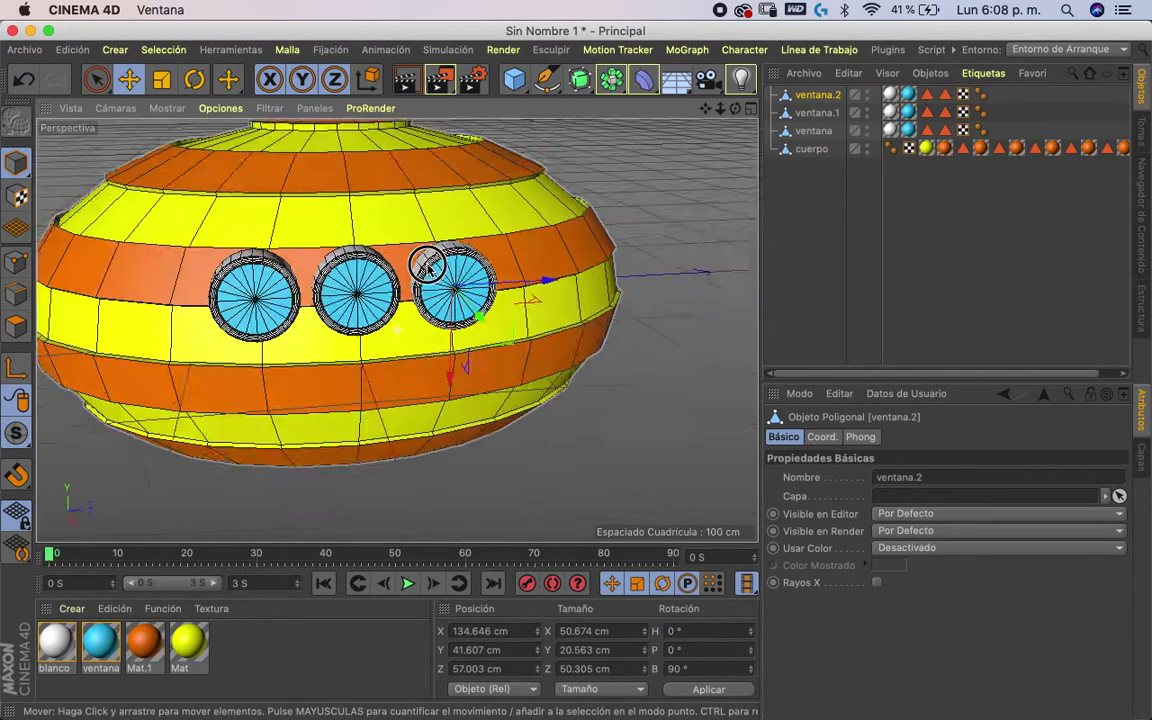
alt+drag(432, 265, 489, 237)
scroll(489, 237, up, 4)
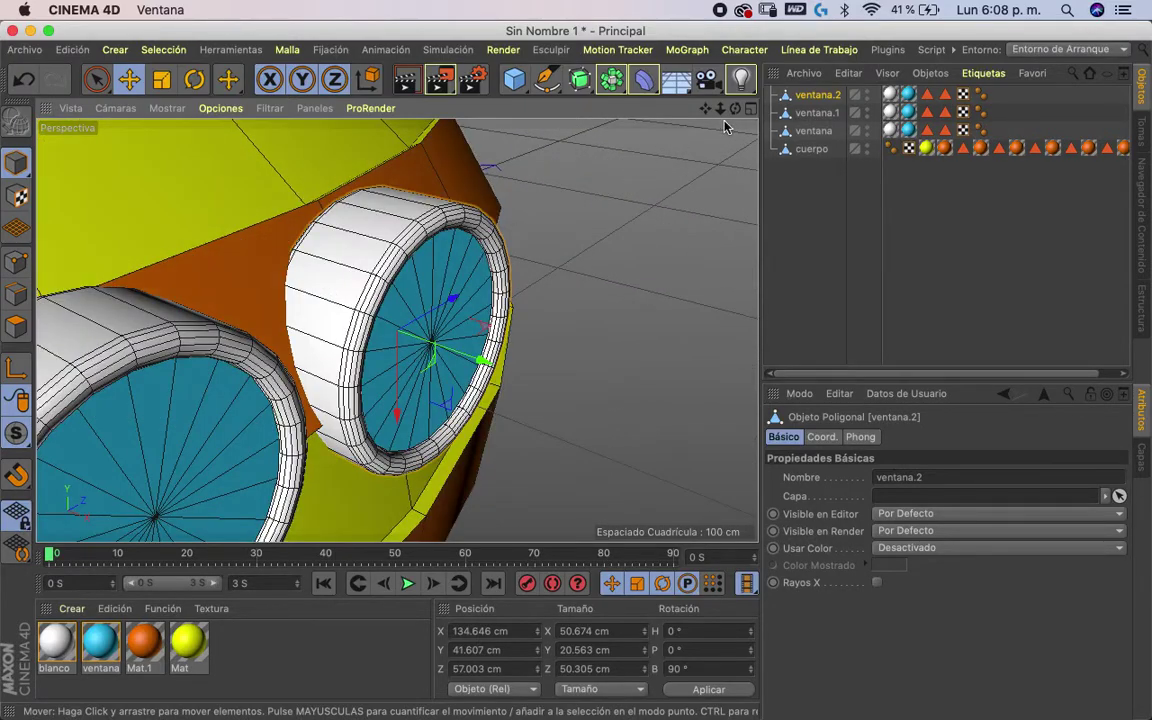
alt+drag(652, 108, 503, 226)
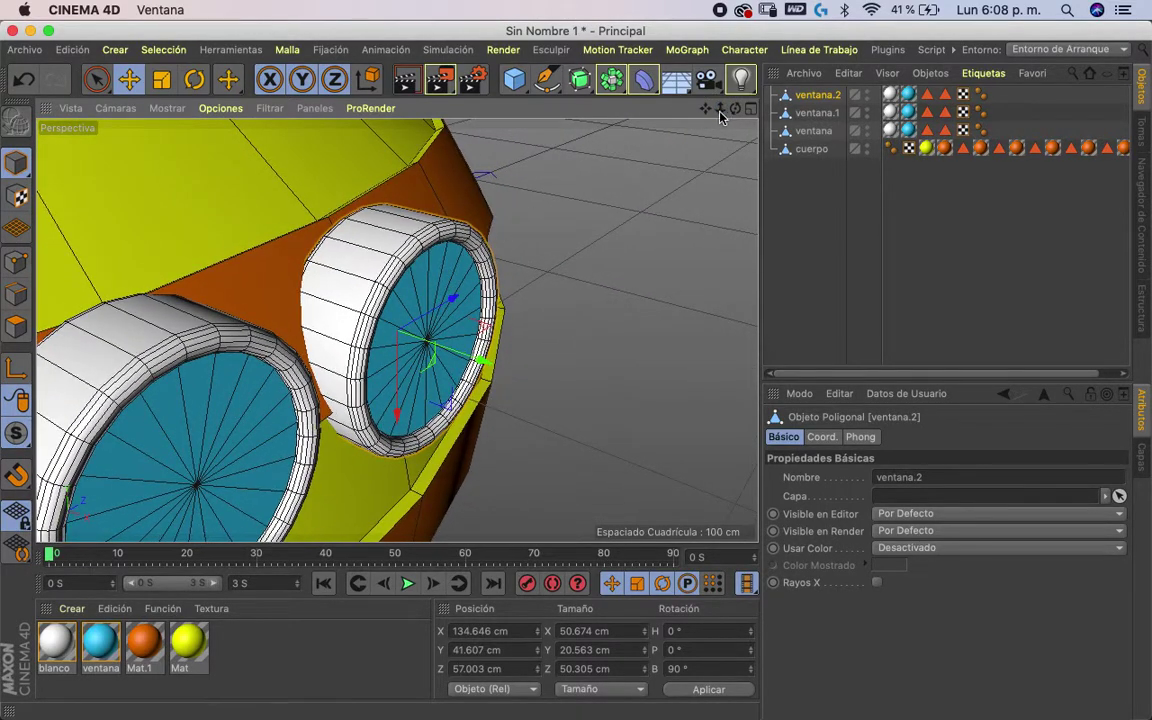
alt+drag(720, 116, 429, 185)
scroll(640, 137, up, 2)
drag(701, 113, 577, 172)
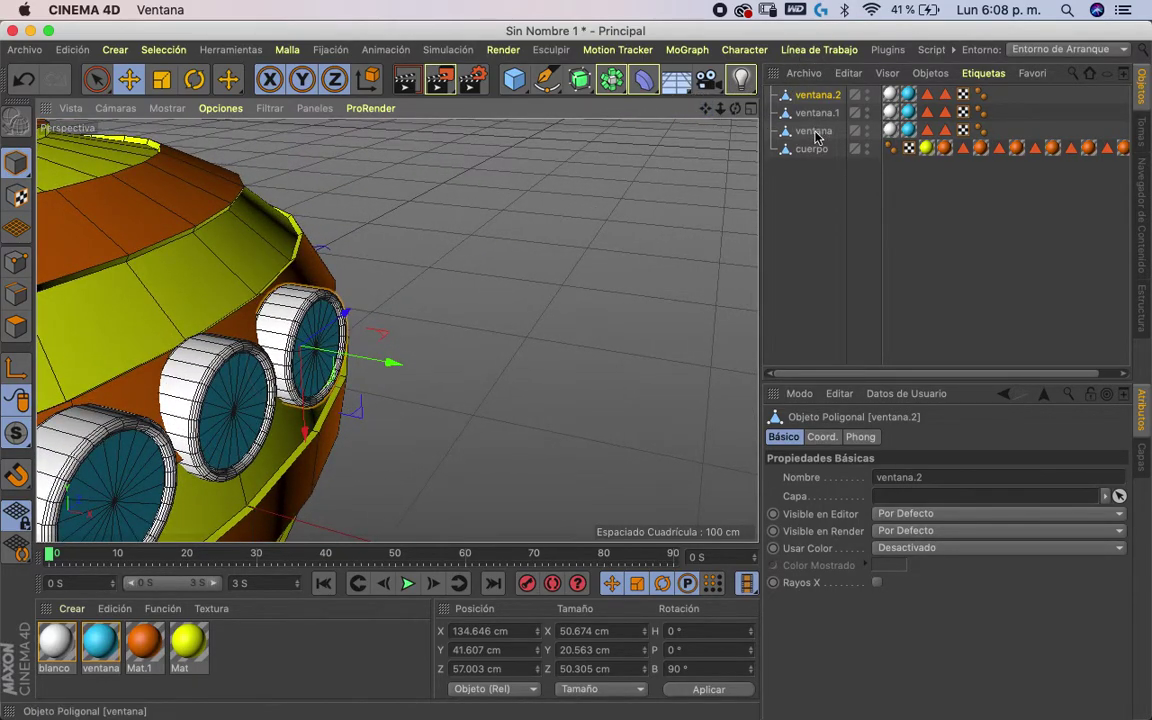
click(811, 148)
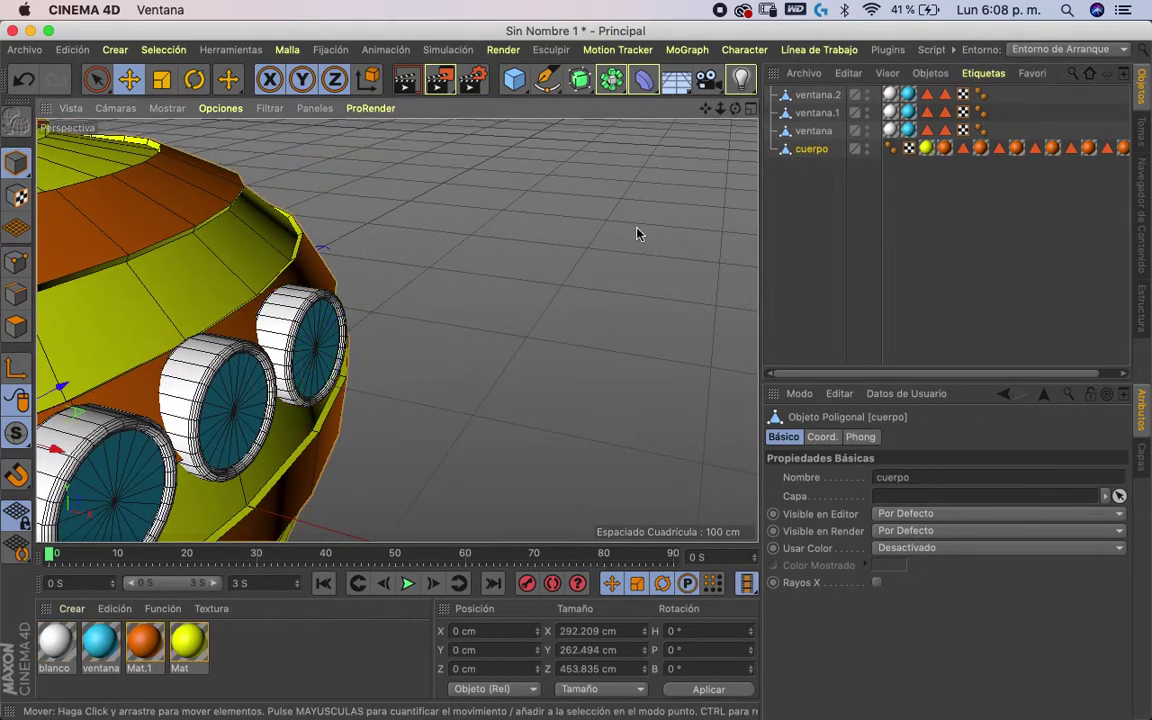
- Lower the middle porthole ventana slightly and push it toward the hull
key(o)
mouse_move(718, 115)
mouse_down()
mouse_move(750, 112)
mouse_move(686, 108)
mouse_up()
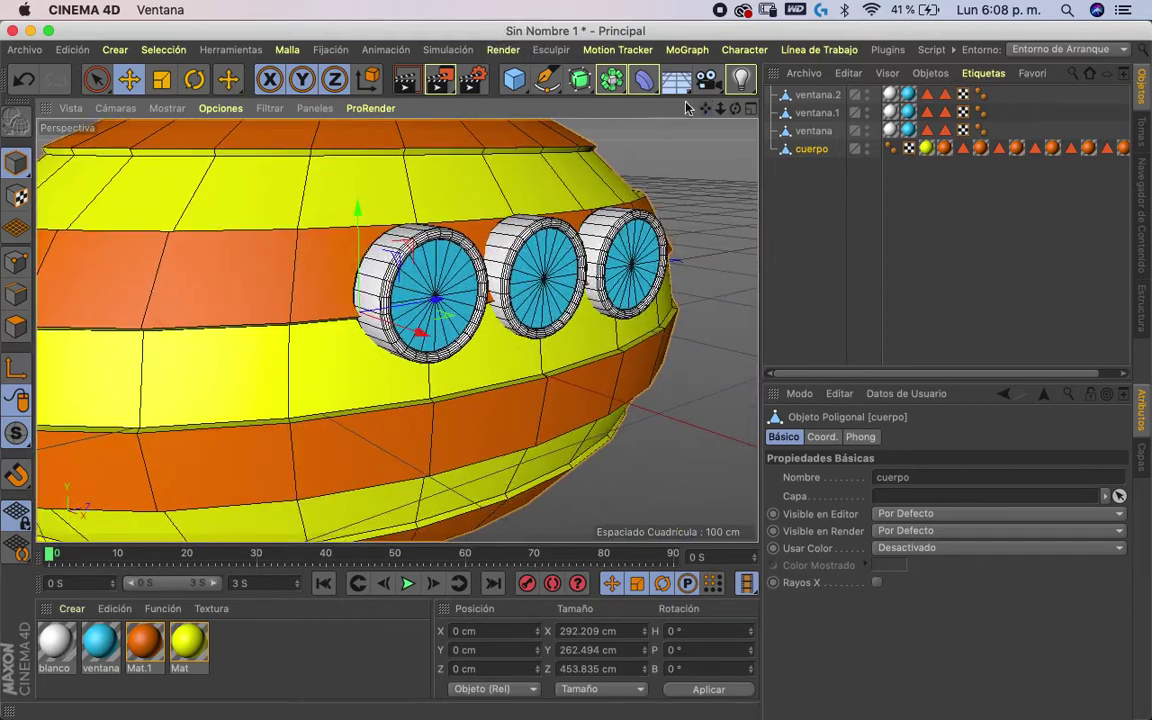
mouse_move(737, 110)
mouse_down()
mouse_move(810, 154)
mouse_move(777, 129)
mouse_move(715, 159)
mouse_move(773, 163)
mouse_move(735, 160)
mouse_up()
click(490, 200)
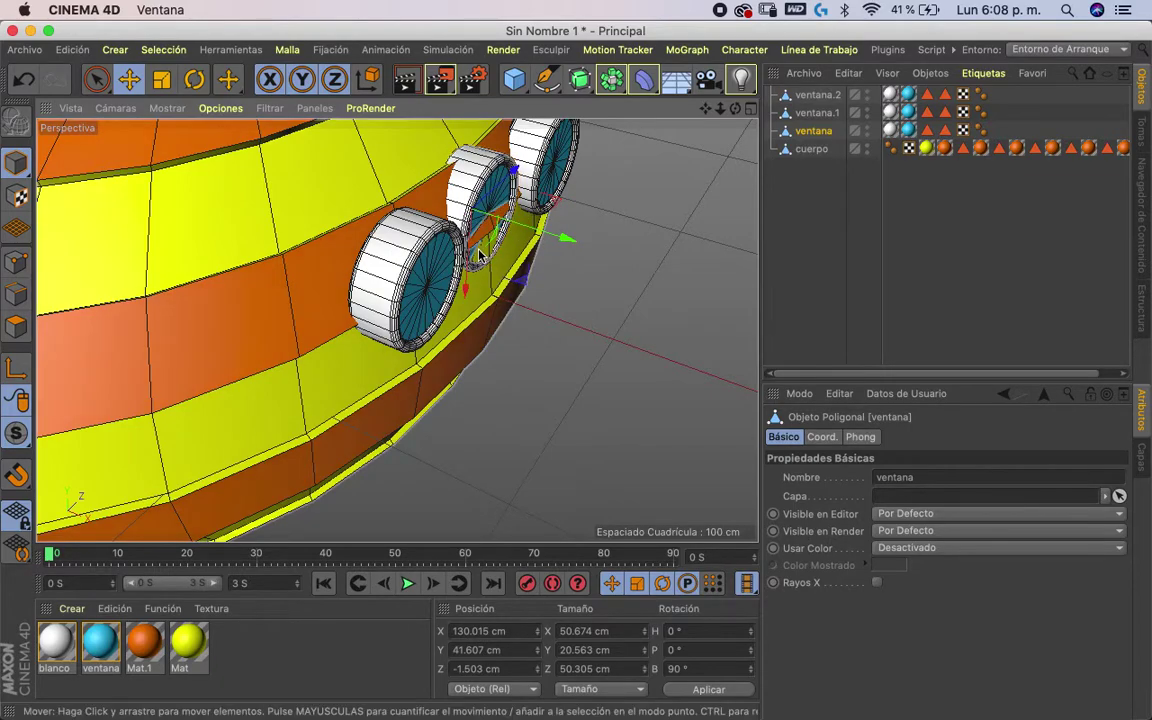
drag(469, 257, 477, 267)
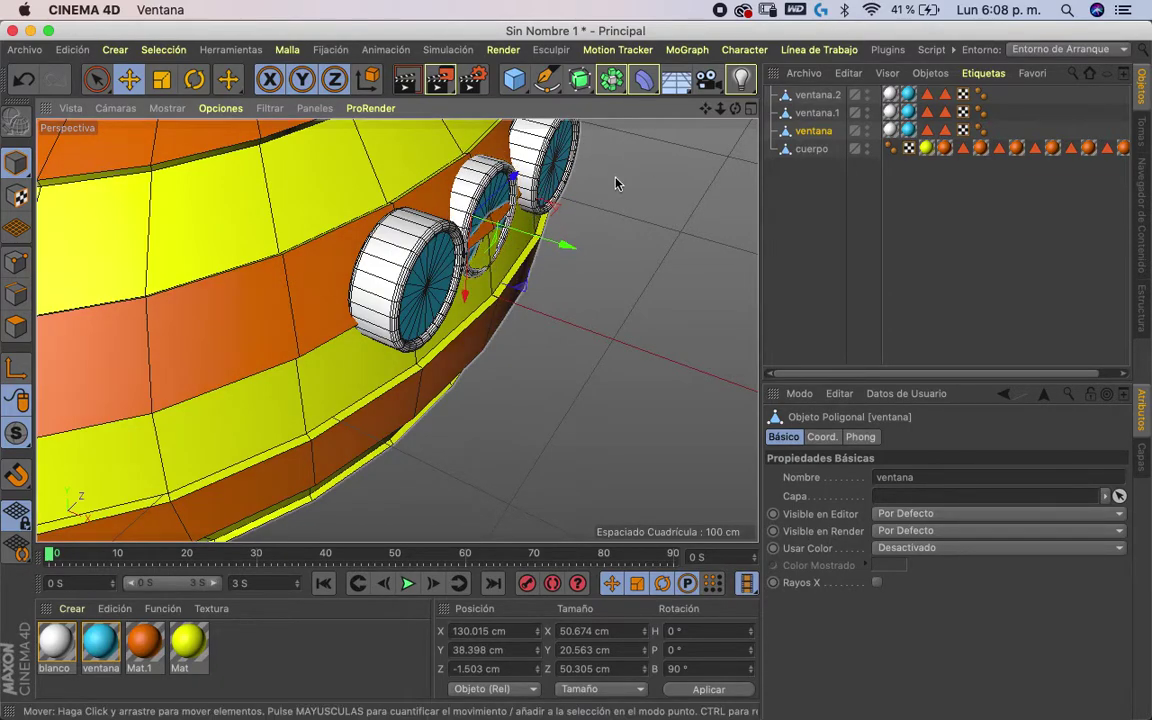
mouse_move(367, 265)
alt+mouse_down()
mouse_move(520, 435)
mouse_move(753, 360)
mouse_move(802, 360)
alt+mouse_up()
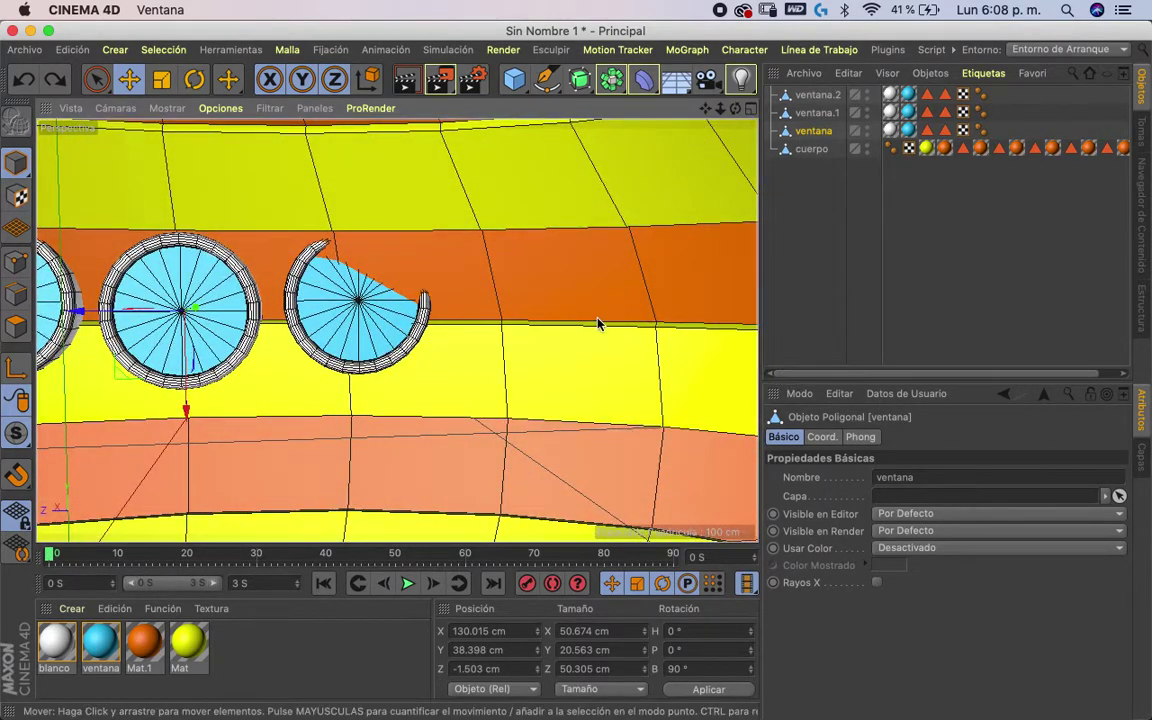
mouse_move(546, 372)
alt+mouse_down()
mouse_move(648, 316)
mouse_move(571, 386)
mouse_move(348, 445)
mouse_move(141, 455)
mouse_move(318, 338)
alt+mouse_up()
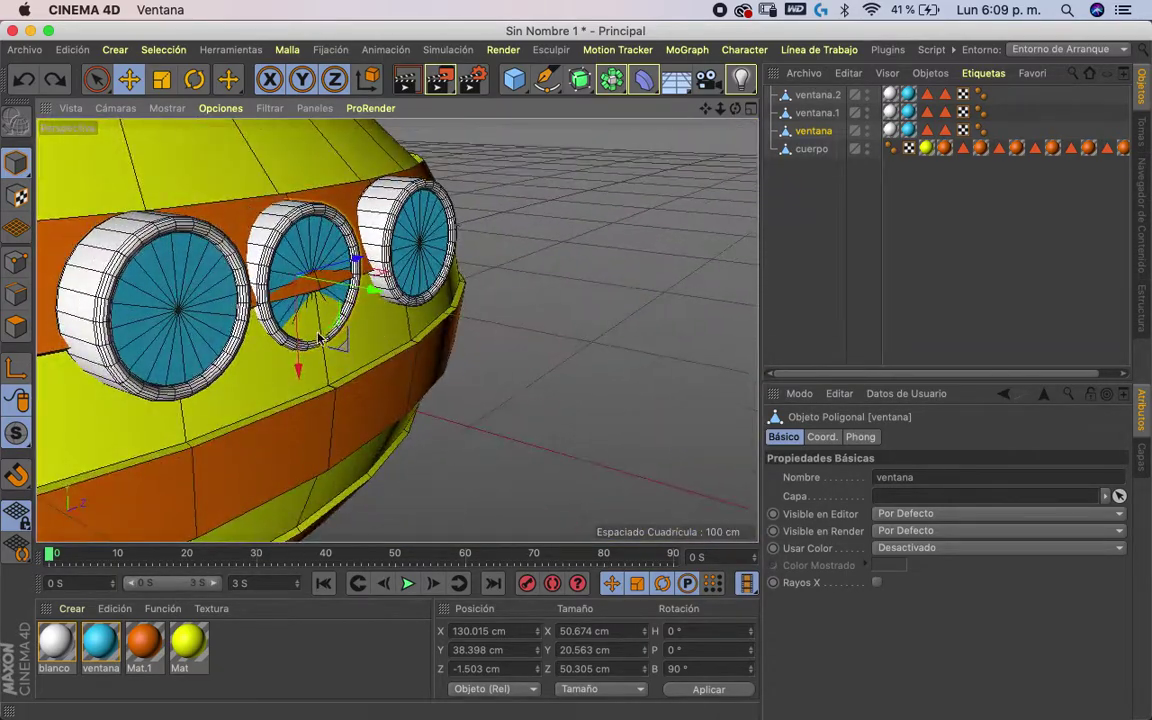
drag(365, 300, 373, 288)
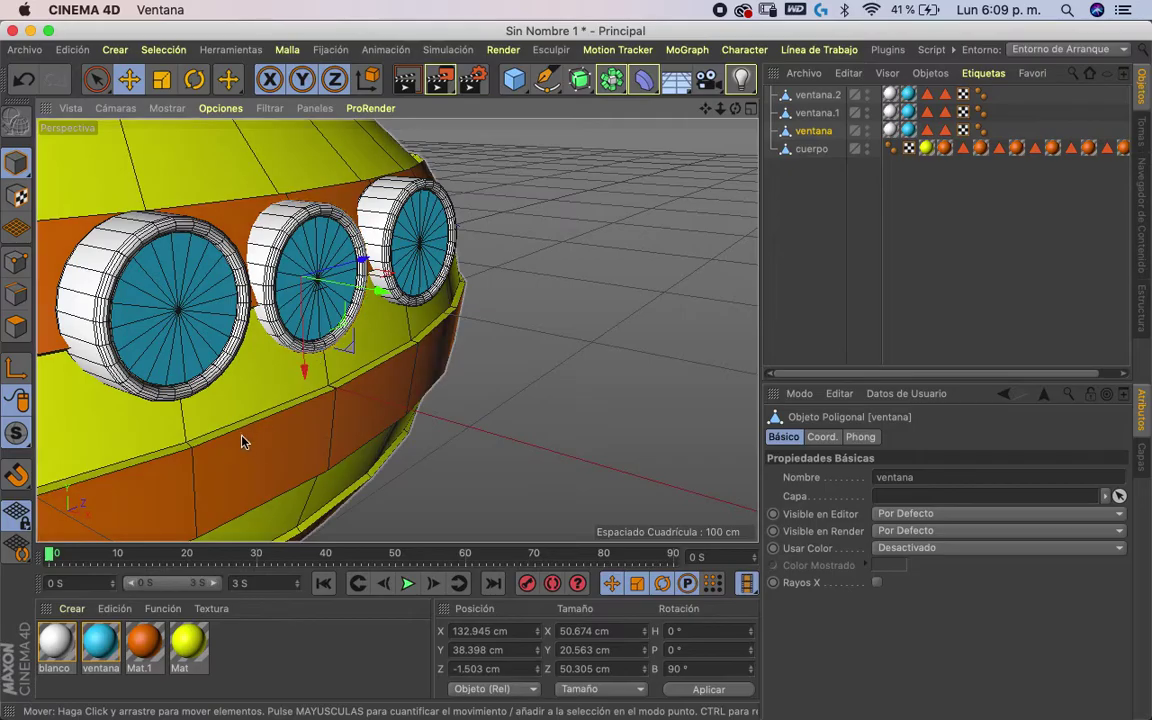
- Slide the right porthole ventana.2 along X and bank it to follow the hull curve
scroll(490, 388, up, 5)
mouse_move(490, 388)
alt+mouse_down()
mouse_move(507, 388)
mouse_move(249, 463)
mouse_move(213, 433)
mouse_move(391, 437)
mouse_move(404, 301)
mouse_move(463, 342)
mouse_move(216, 465)
mouse_move(154, 432)
mouse_move(221, 315)
alt+mouse_up()
mouse_move(424, 313)
mouse_down()
mouse_move(419, 303)
mouse_move(433, 300)
mouse_move(527, 378)
mouse_move(404, 391)
mouse_move(476, 360)
mouse_move(571, 357)
mouse_move(524, 168)
mouse_up()
key(r)
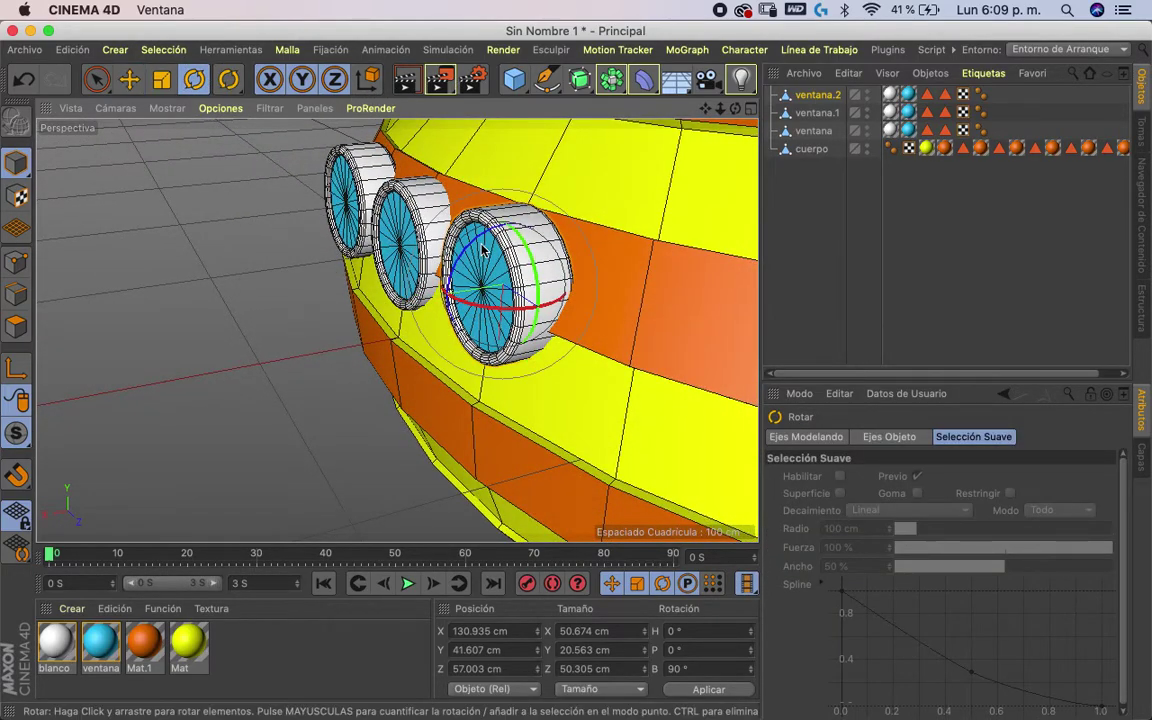
drag(471, 247, 497, 309)
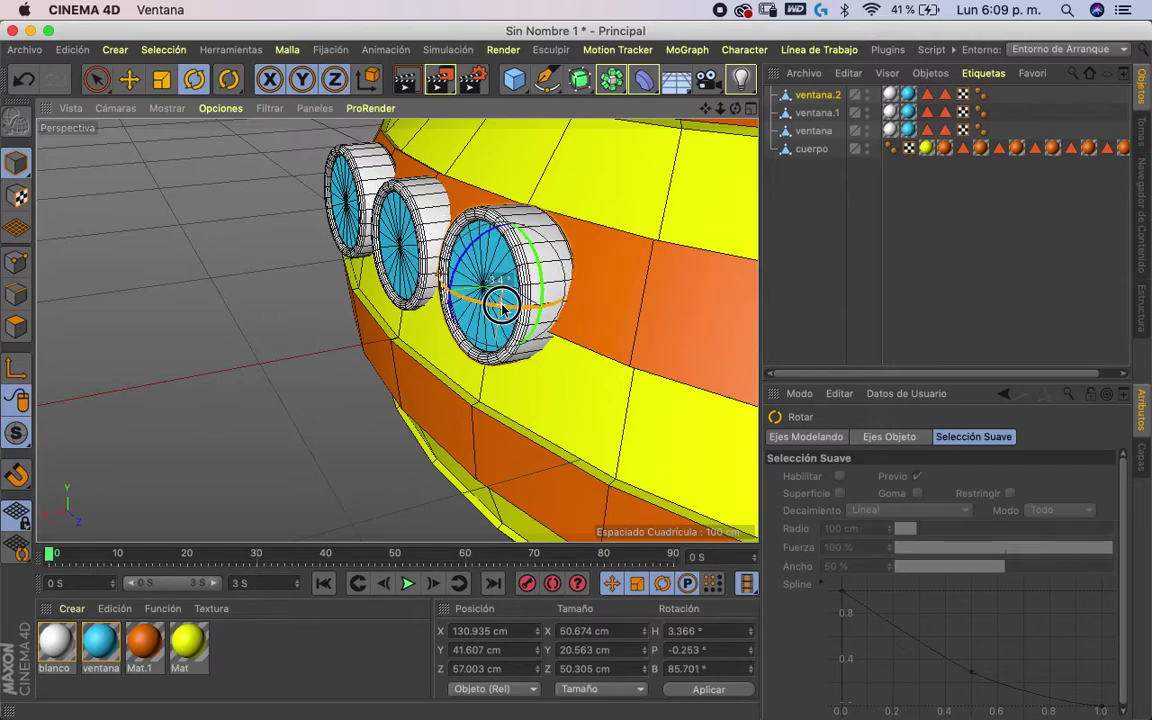
drag(477, 243, 485, 238)
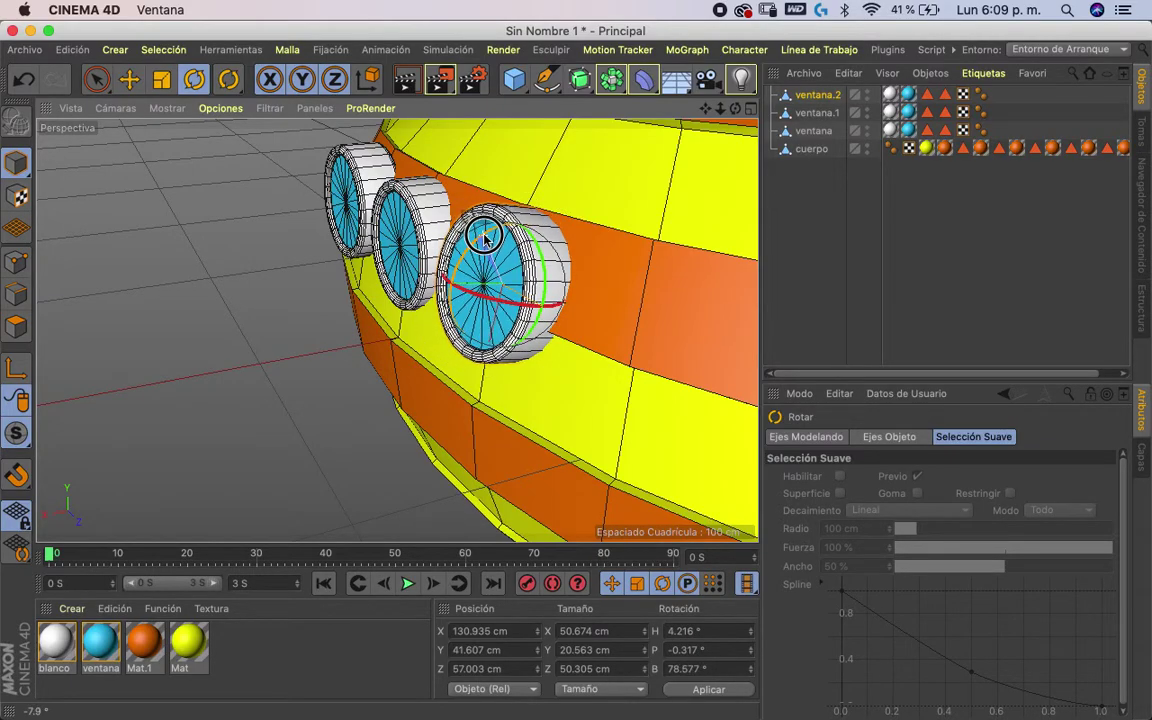
- Tilt the middle porthole ventana to match the hull curve
mouse_move(583, 198)
alt+mouse_down()
mouse_move(375, 141)
mouse_move(476, 198)
mouse_move(653, 219)
mouse_move(381, 321)
mouse_move(640, 247)
mouse_move(424, 378)
mouse_move(304, 218)
alt+mouse_up()
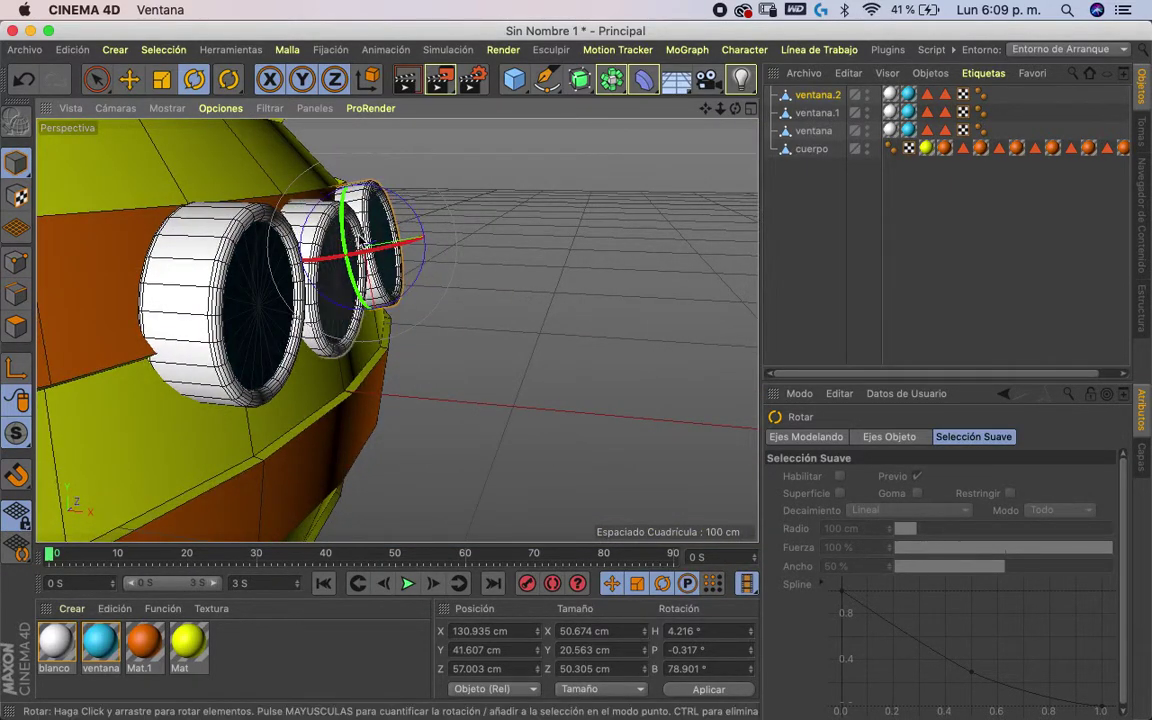
click(338, 300)
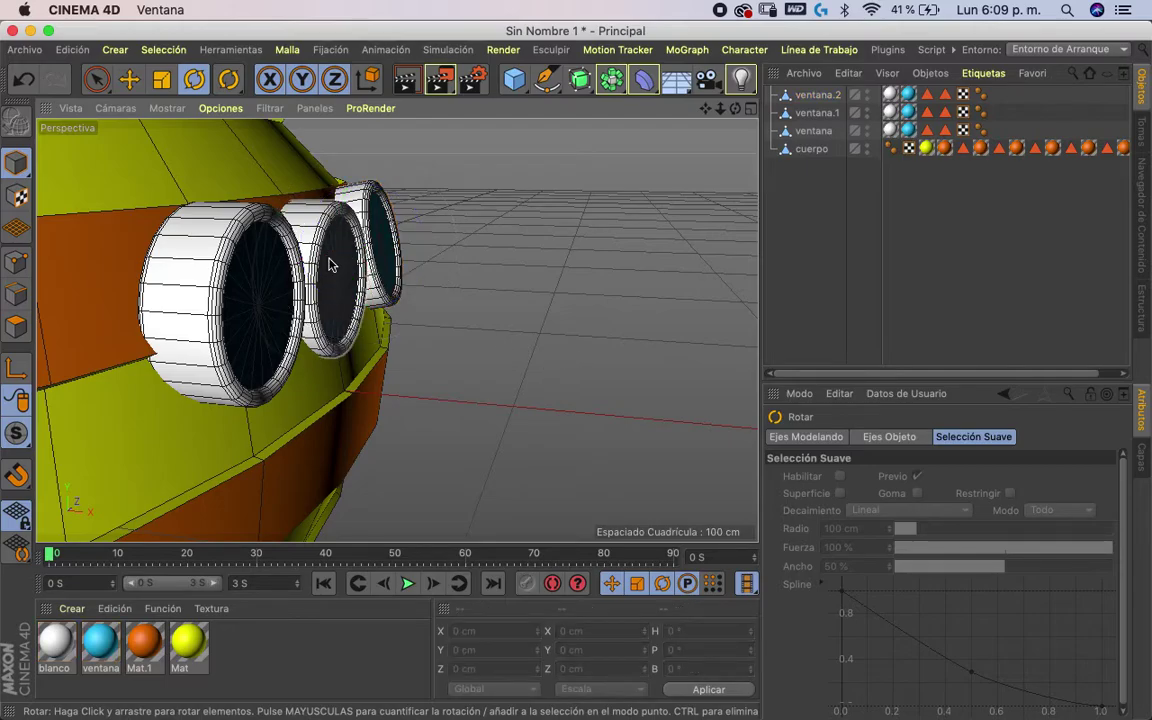
click(330, 265)
drag(352, 232, 343, 226)
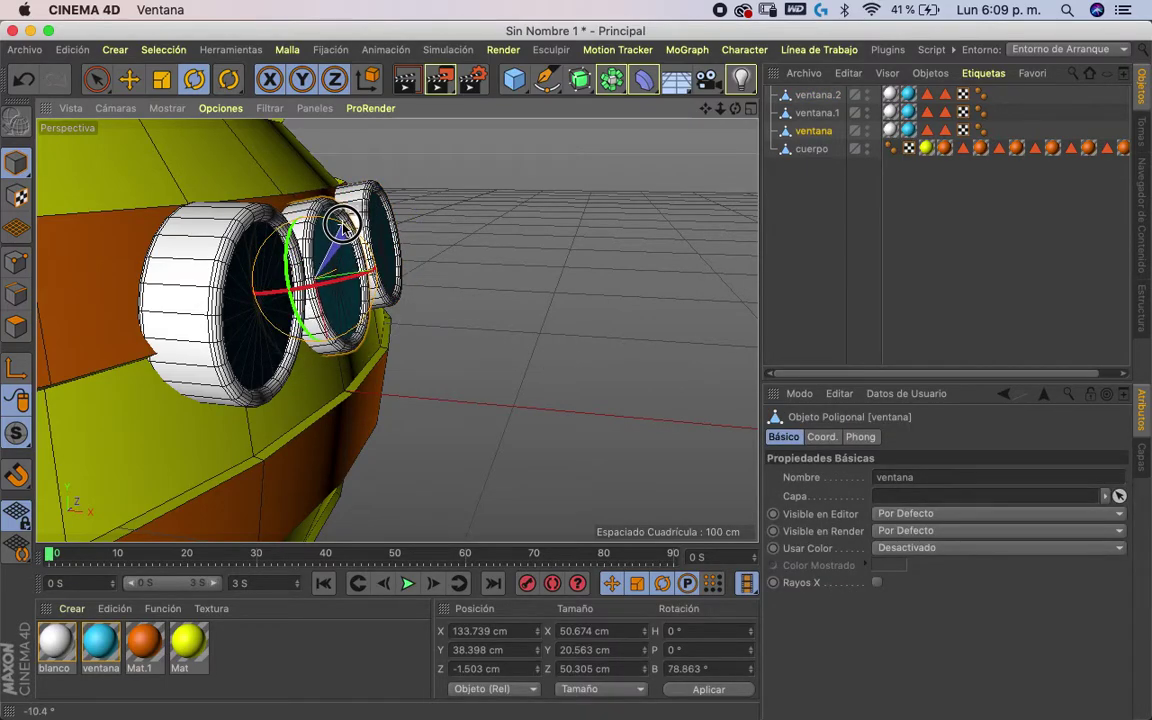
mouse_move(403, 255)
alt+mouse_down()
mouse_move(429, 352)
mouse_move(257, 501)
mouse_move(463, 322)
mouse_move(400, 300)
alt+mouse_up()
- Tilt the left porthole ventana.1 to the hull curve and nudge it flush
click(185, 372)
mouse_move(334, 432)
alt+mouse_down()
mouse_move(514, 391)
mouse_move(468, 313)
mouse_move(462, 352)
mouse_move(485, 350)
alt+mouse_up()
key(e)
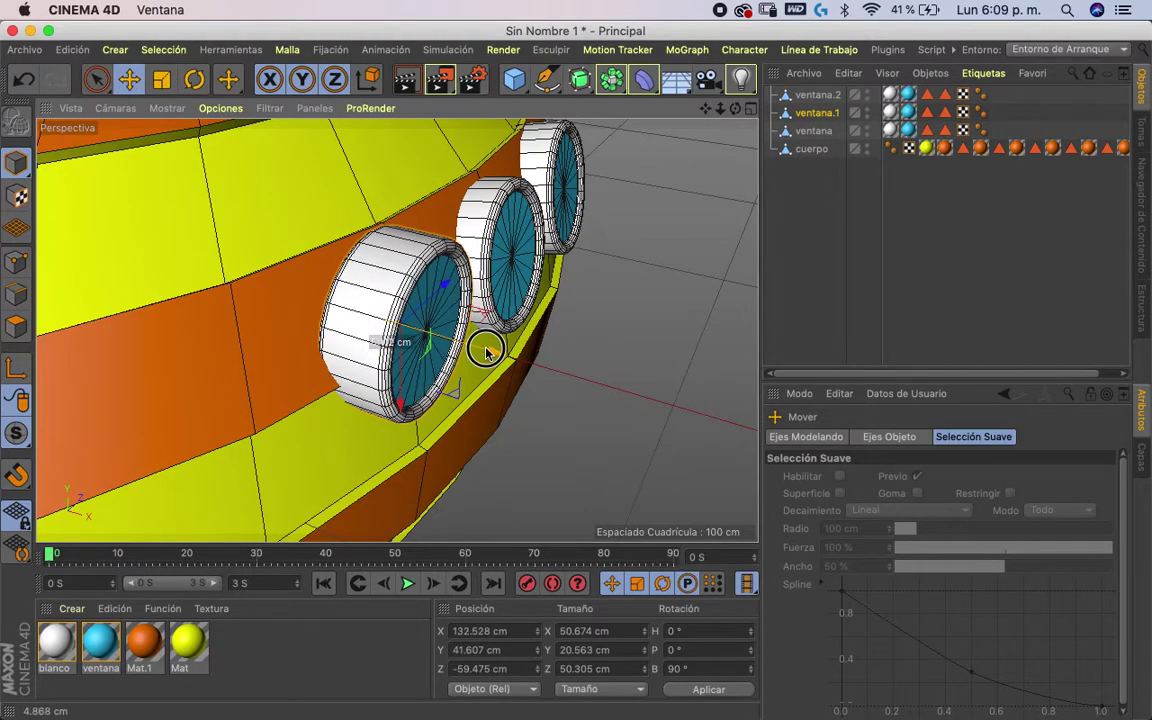
mouse_move(450, 307)
mouse_down()
mouse_move(428, 300)
mouse_move(548, 262)
mouse_move(450, 368)
mouse_up()
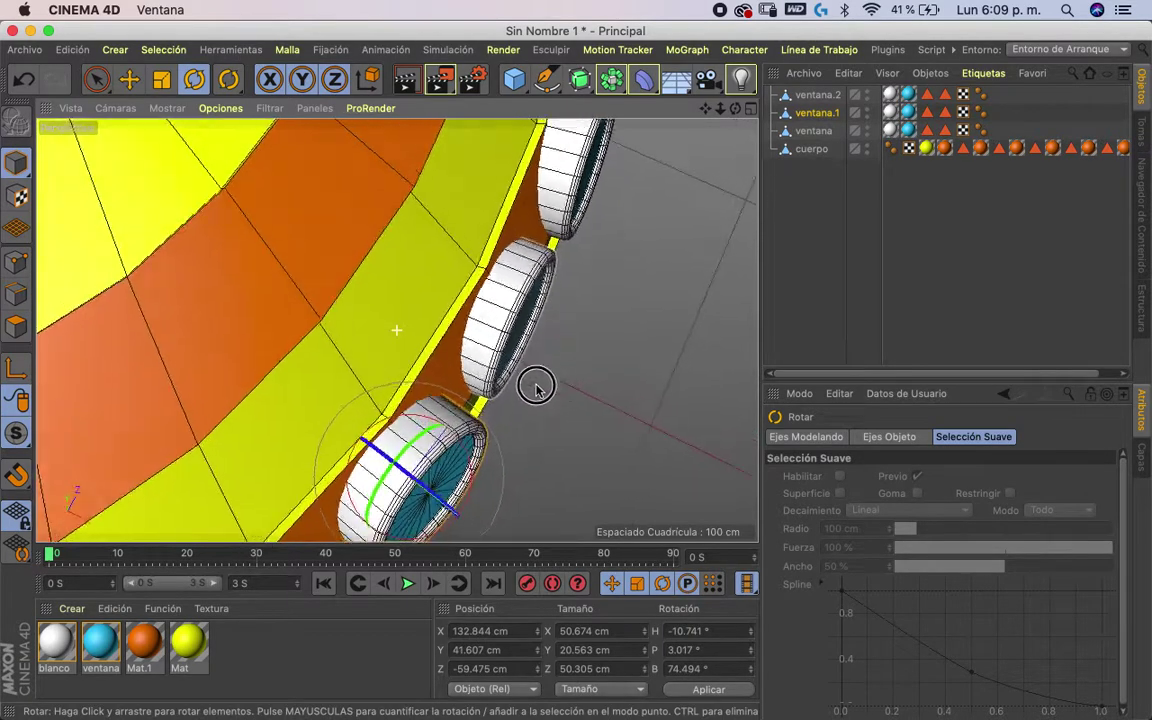
key(e)
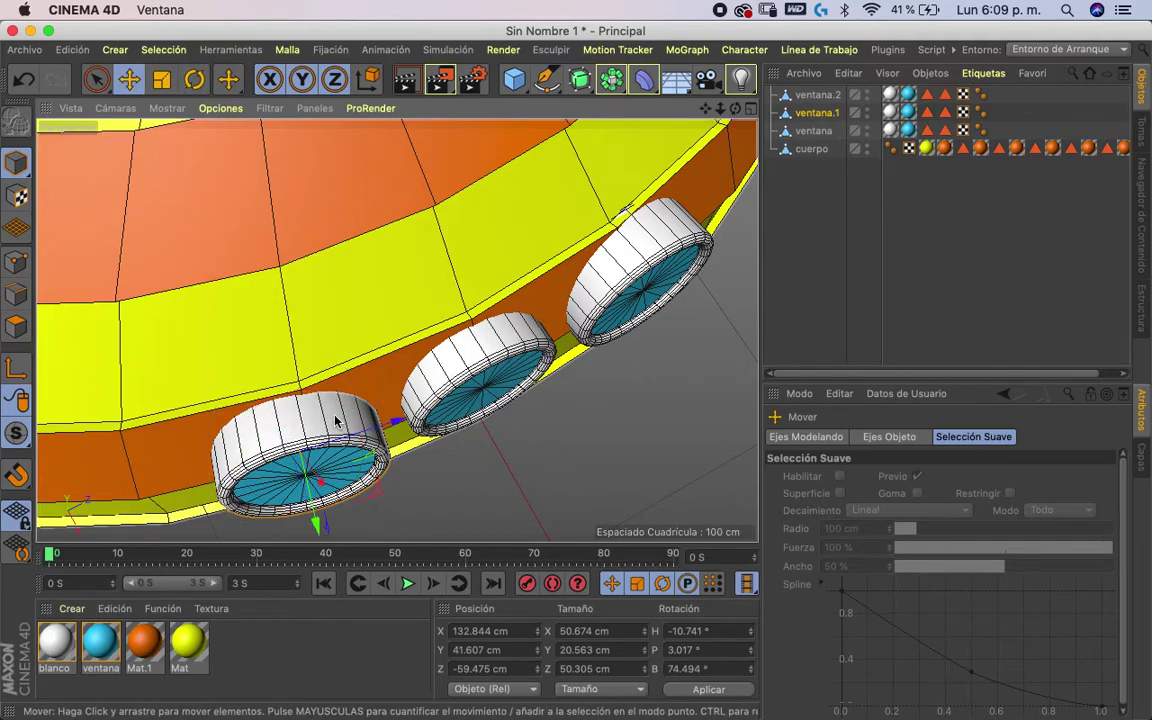
drag(315, 522, 316, 512)
- Select ventana.2 and zoom out to check all three portholes on the striped body
mouse_move(495, 468)
alt+mouse_down()
mouse_move(553, 467)
mouse_move(527, 355)
mouse_move(494, 427)
mouse_move(437, 357)
mouse_move(432, 325)
mouse_move(594, 411)
mouse_move(450, 455)
mouse_move(488, 298)
alt+mouse_up()
click(630, 415)
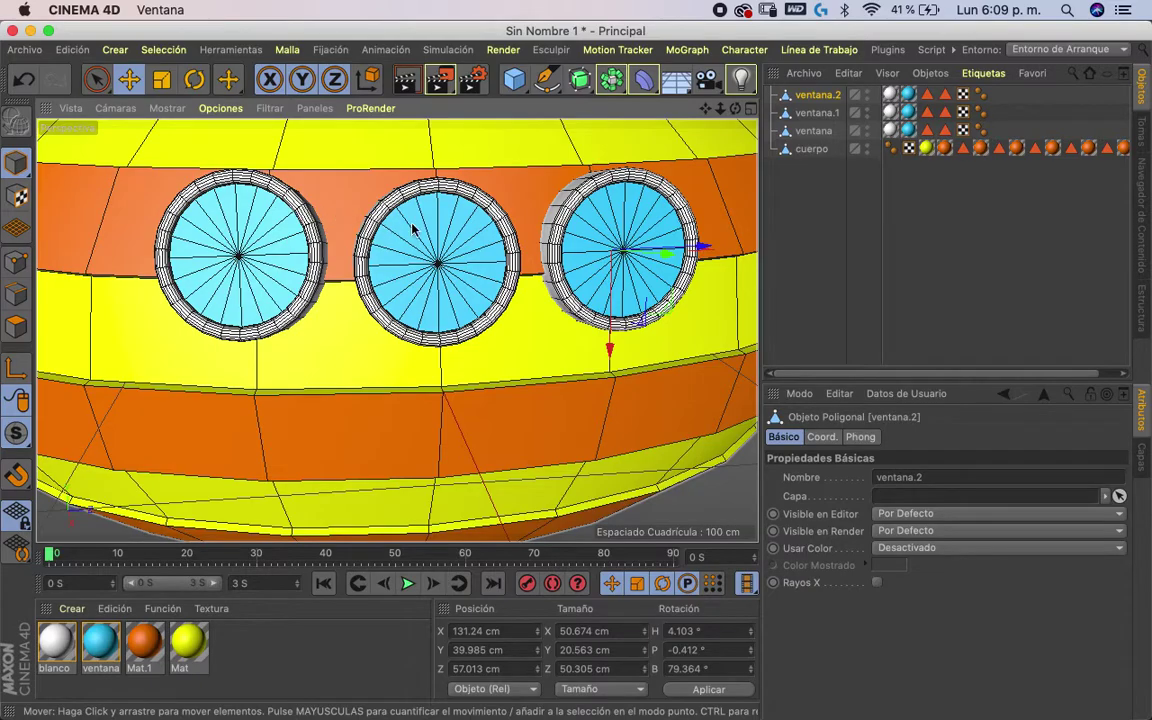
mouse_move(434, 307)
alt+mouse_down()
mouse_move(514, 342)
mouse_move(67, 322)
mouse_move(51, 355)
mouse_move(141, 337)
mouse_move(85, 303)
mouse_move(44, 315)
mouse_move(62, 296)
mouse_move(607, 360)
mouse_move(581, 198)
alt+mouse_up()
mouse_move(724, 115)
mouse_down()
mouse_move(694, 113)
mouse_move(720, 104)
mouse_move(696, 127)
mouse_up()
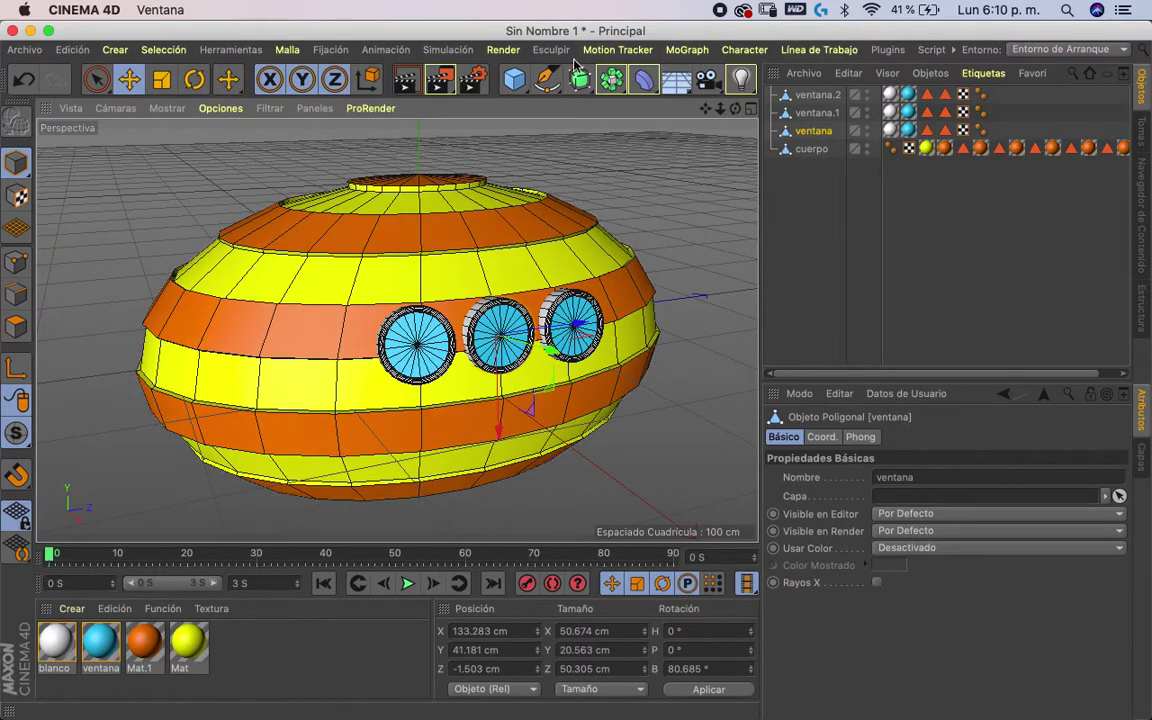
- Select the three ventana portholes and merge them with Conectar+Eliminar into ventana.3
mouse_move(735, 108)
mouse_down()
mouse_move(712, 180)
mouse_move(650, 140)
mouse_up()
click(817, 112)
click(815, 130)
shift+click(818, 96)
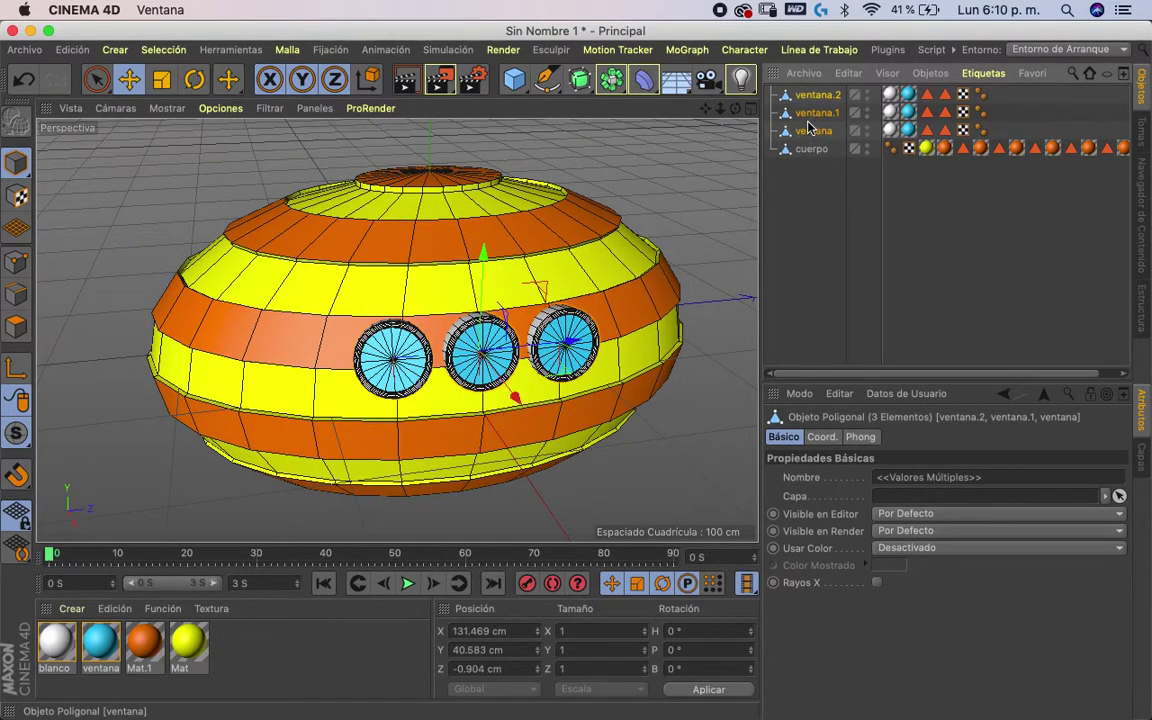
right_click(803, 122)
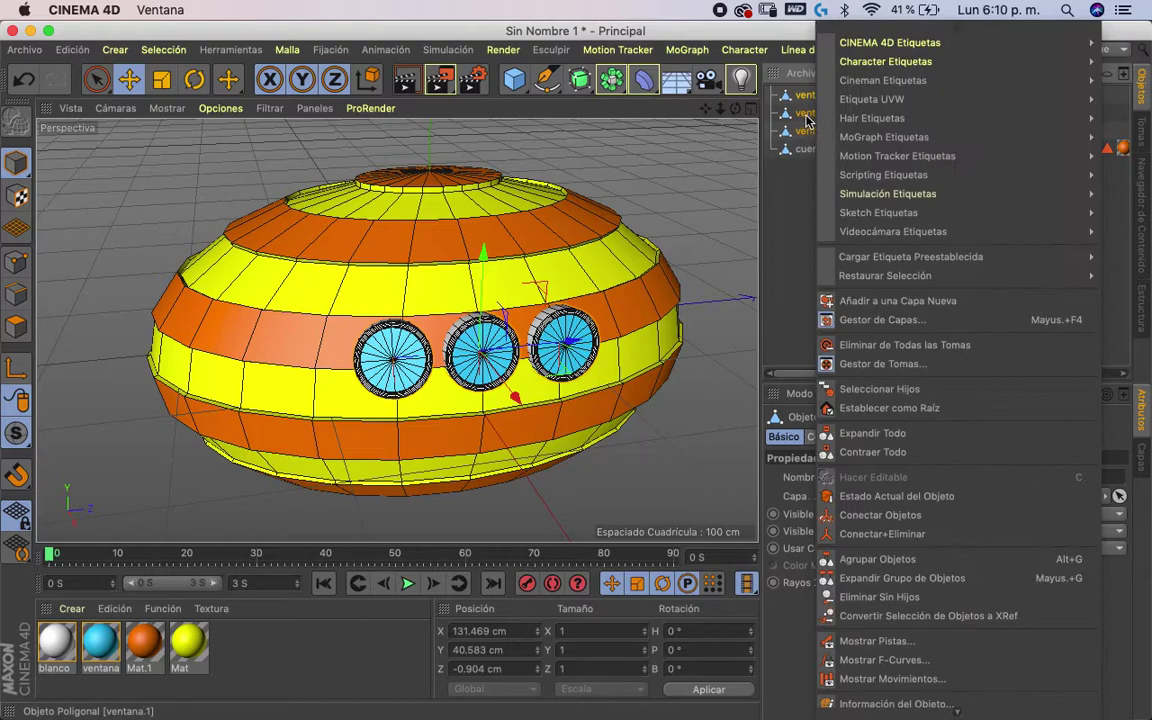
click(877, 534)
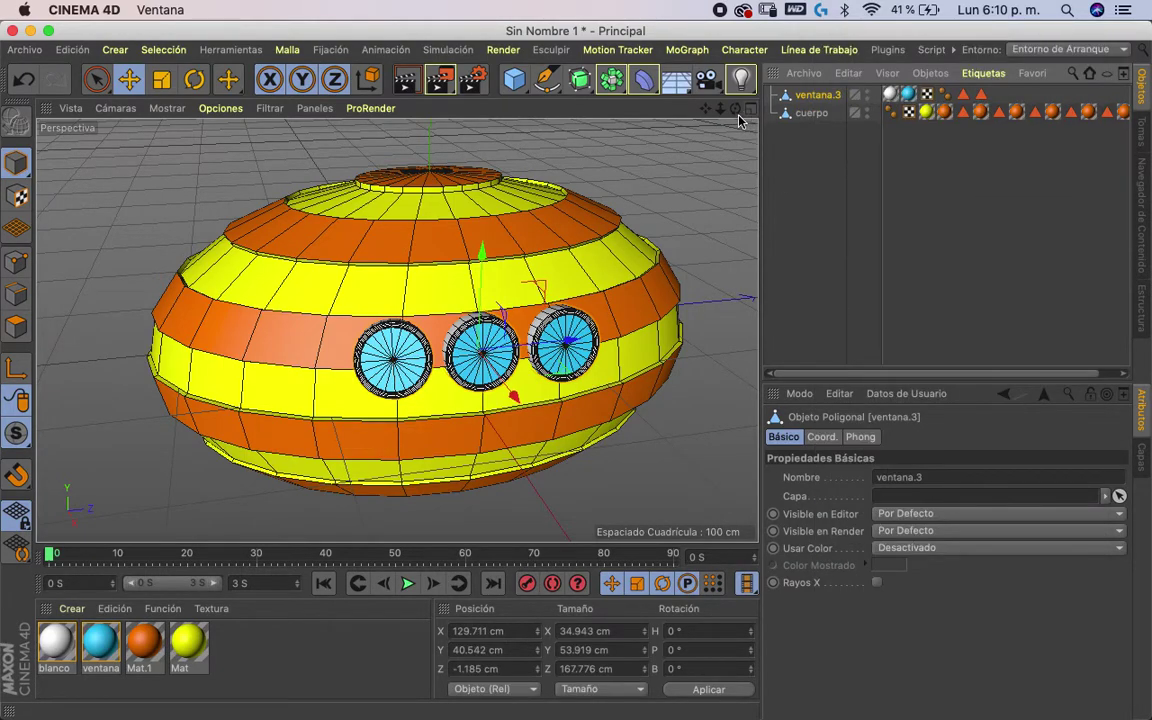
- Undo an accidental move of the merged windows and orbit to look down on the hull
drag(614, 258, 678, 246)
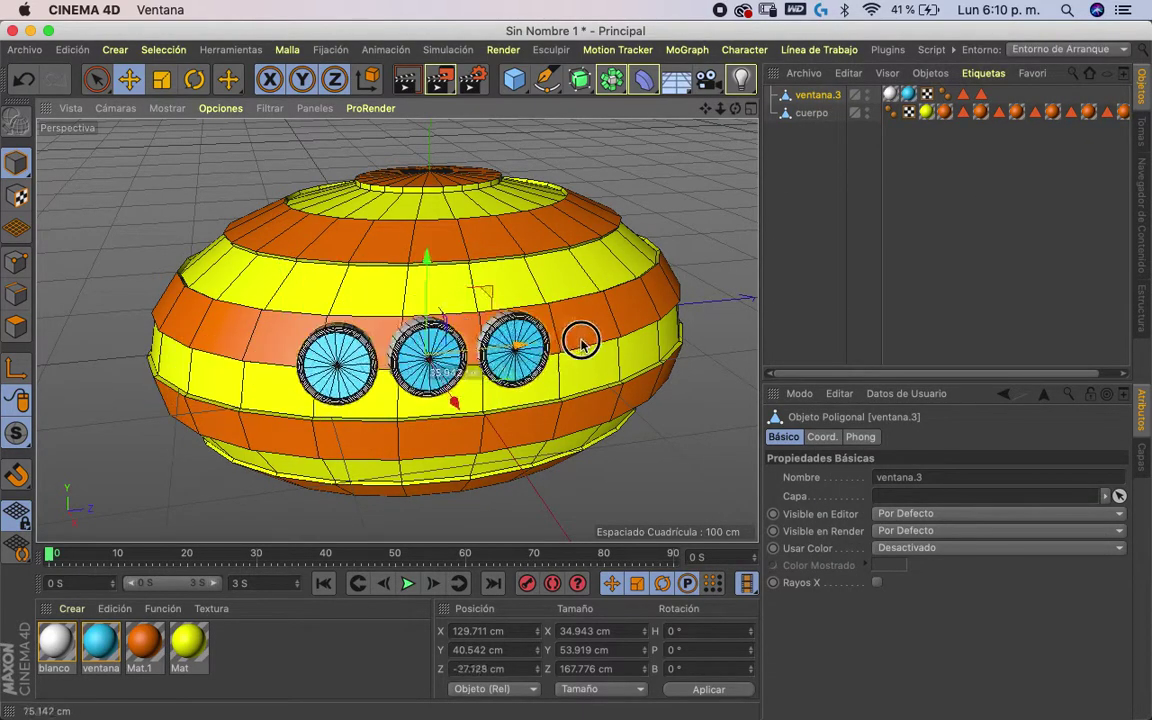
key(ctrl+z)
drag(735, 108, 761, 149)
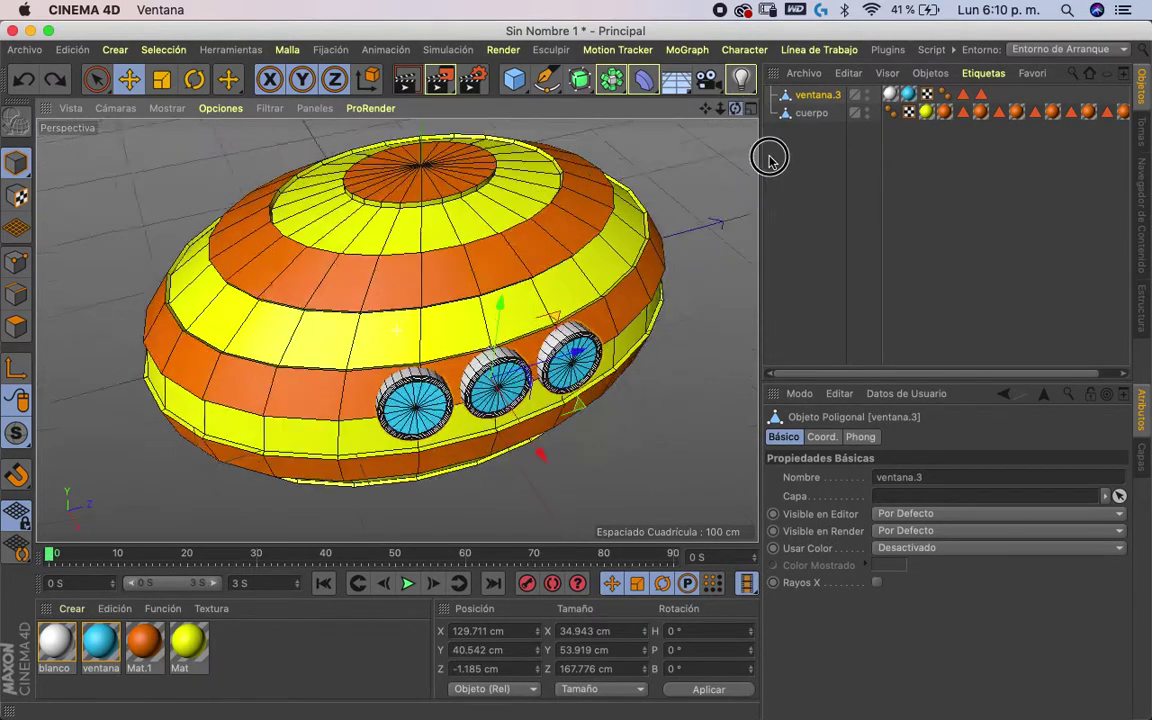
click(611, 81)
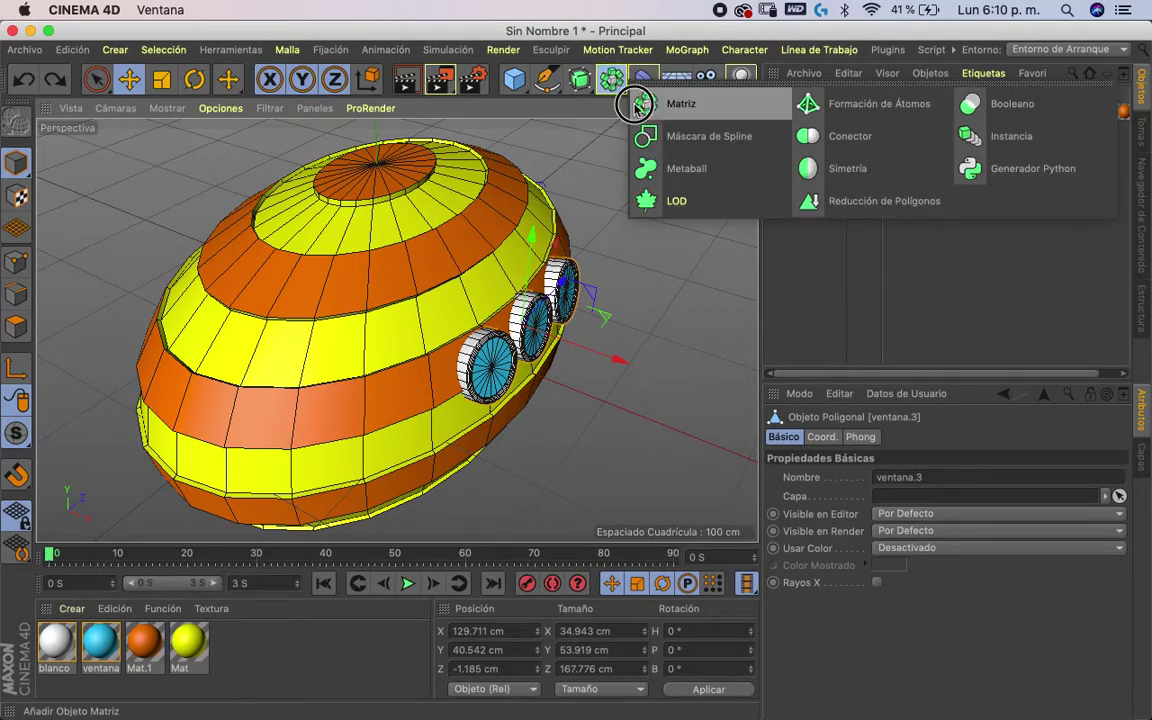
- Add a Simetría (Symmetry) object from the generator palette
click(840, 170)
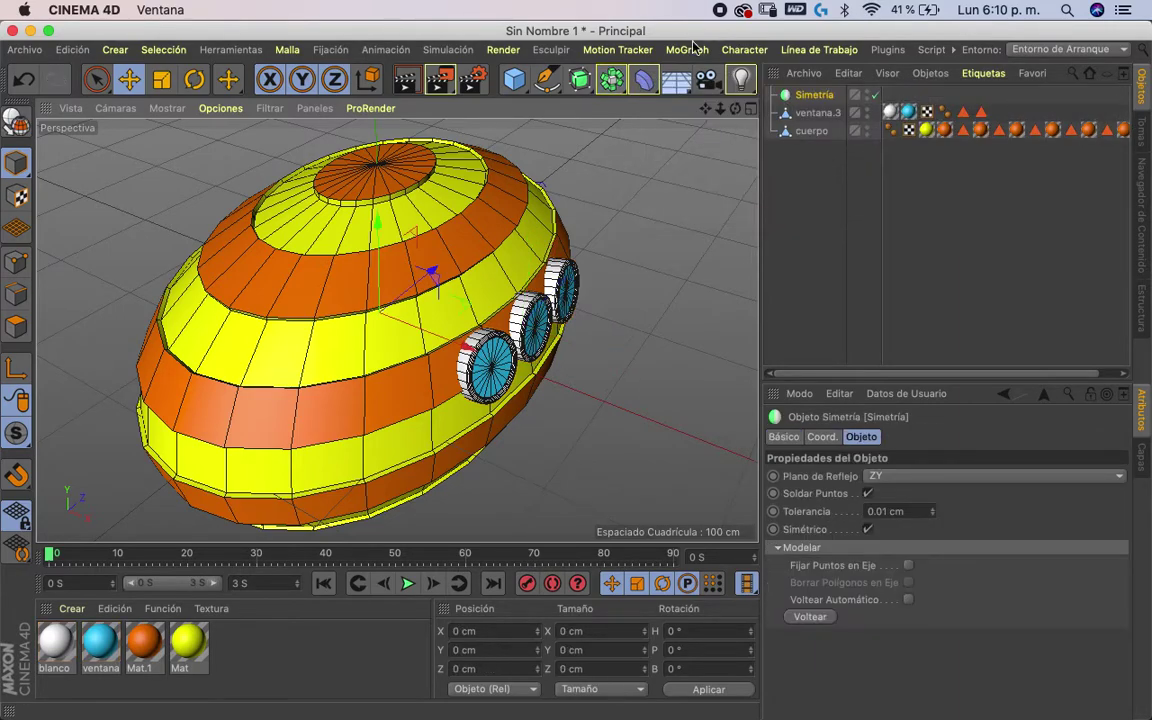
click(612, 82)
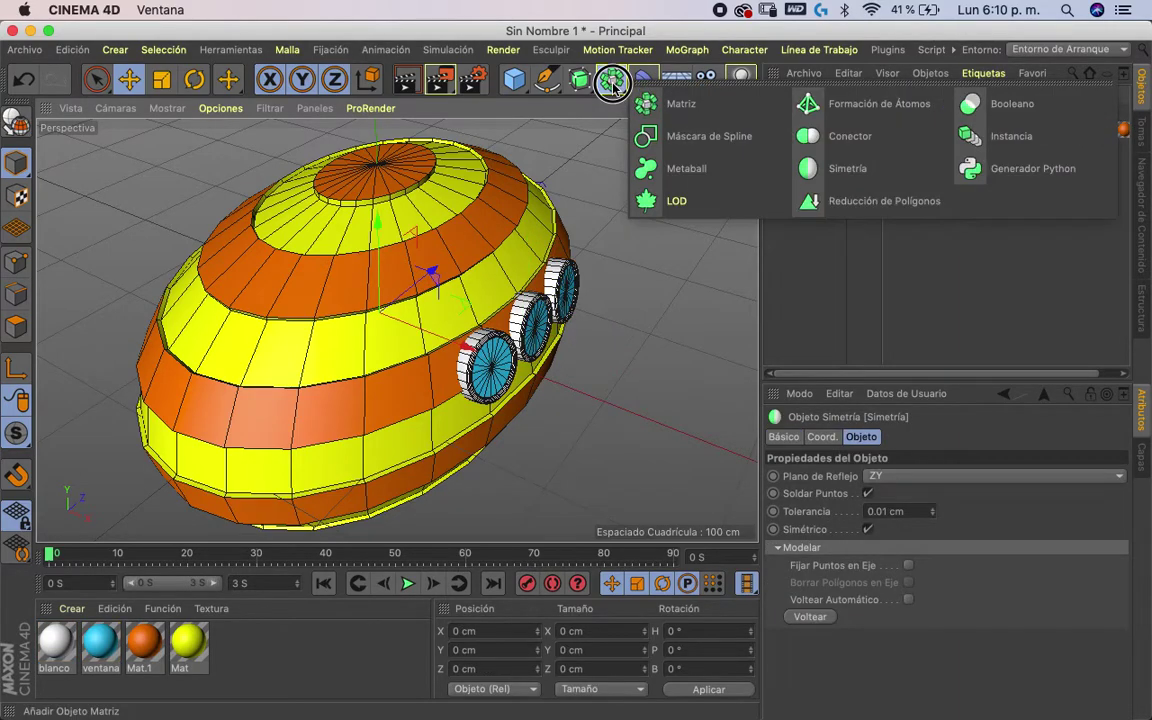
click(808, 287)
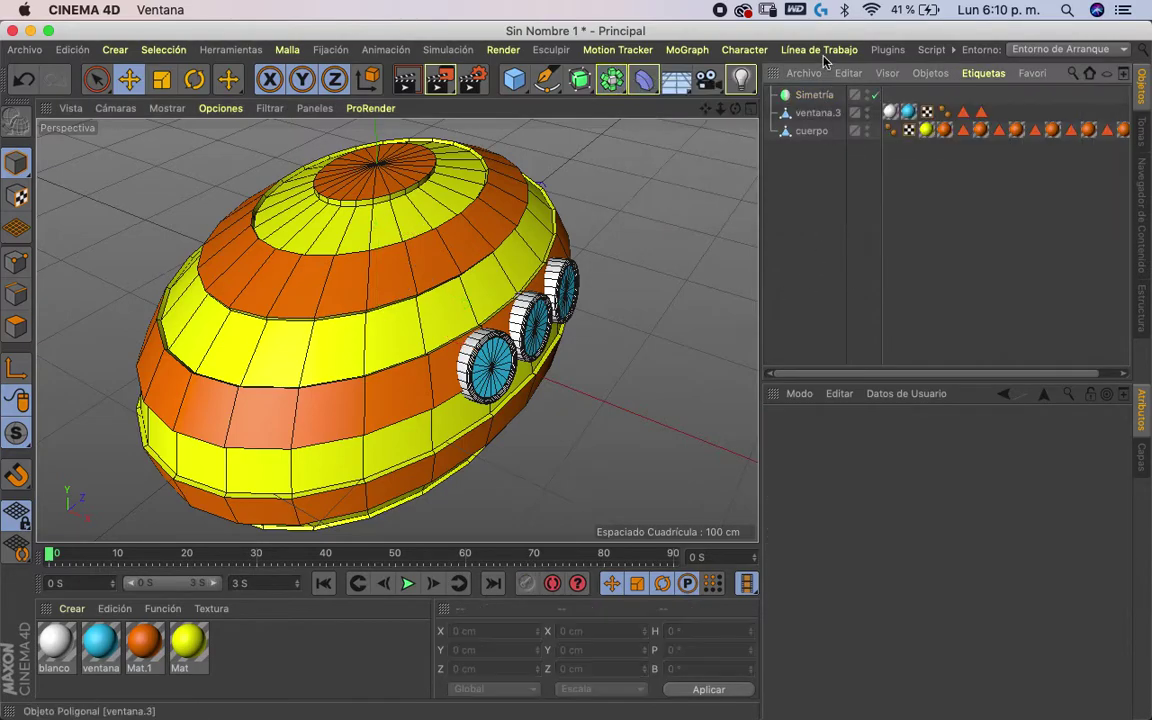
- Rename ventana.3 to 'ventanas' and nest it under Simetría
click(815, 114)
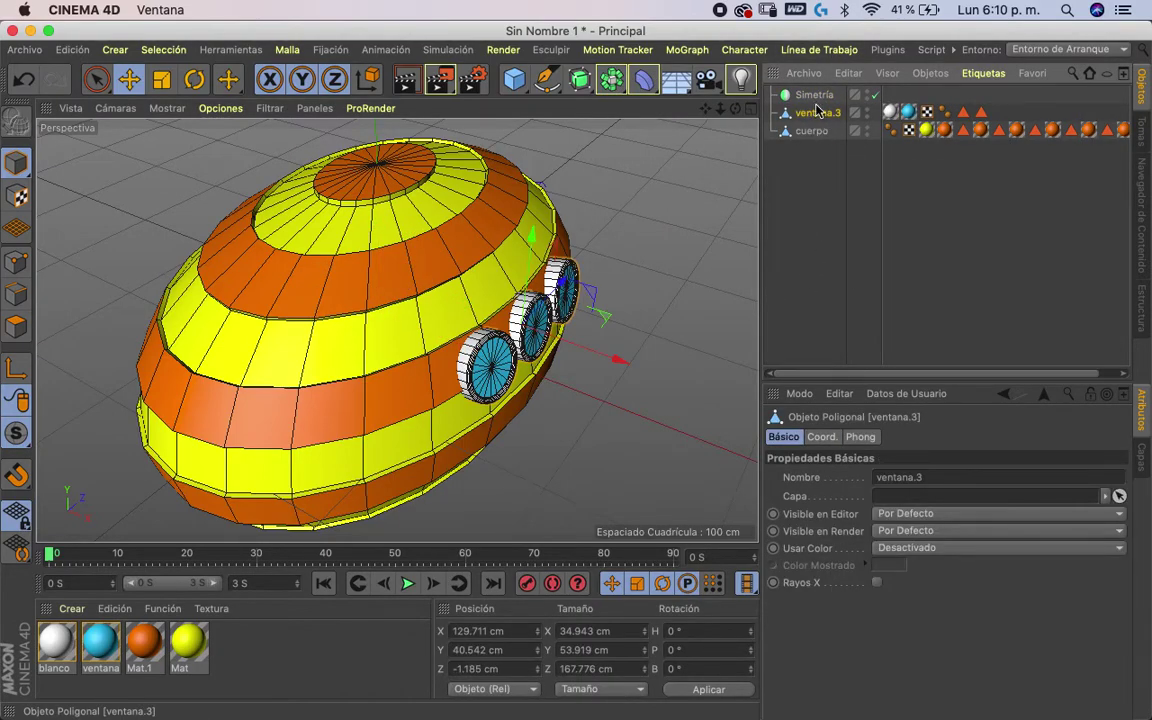
double_click(818, 112)
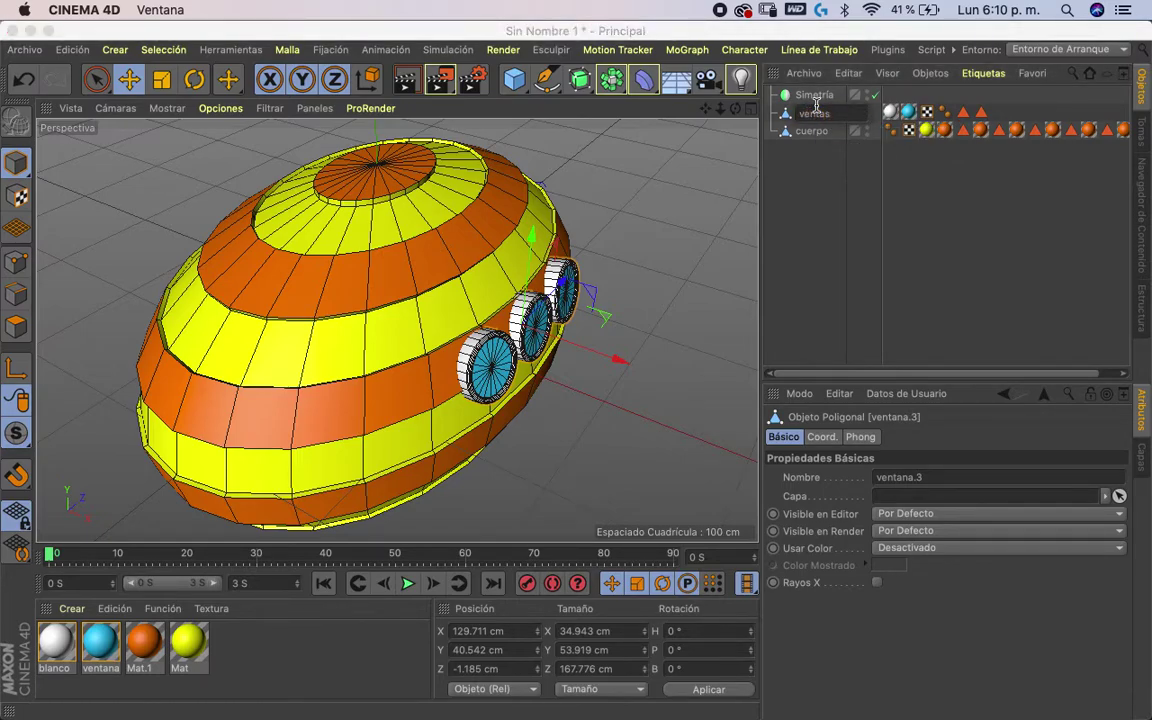
key(Return)
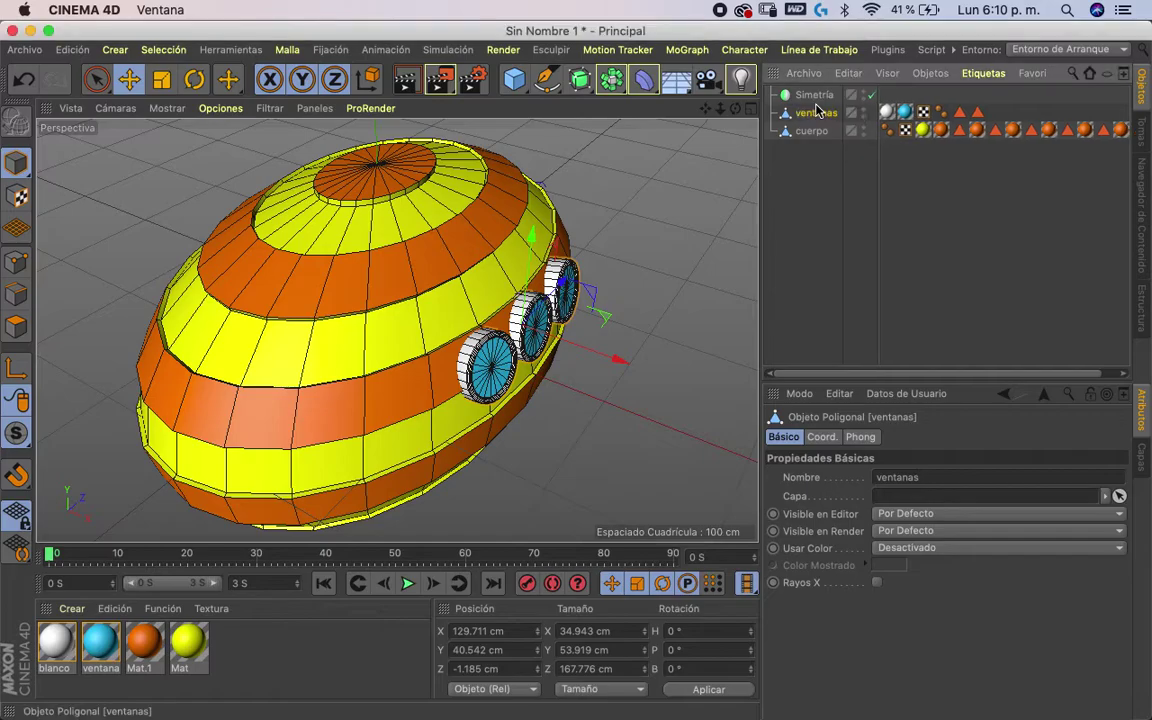
drag(815, 113, 810, 100)
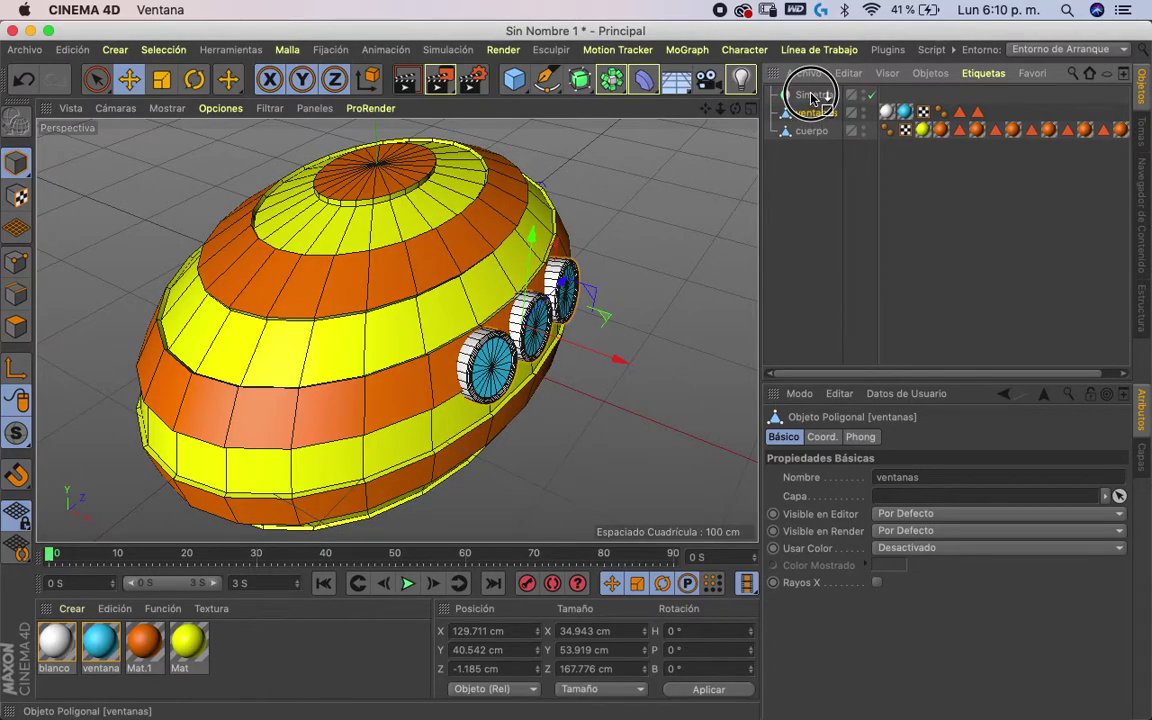
mouse_move(735, 108)
mouse_down()
mouse_move(855, 85)
mouse_move(878, 116)
mouse_move(887, 103)
mouse_up()
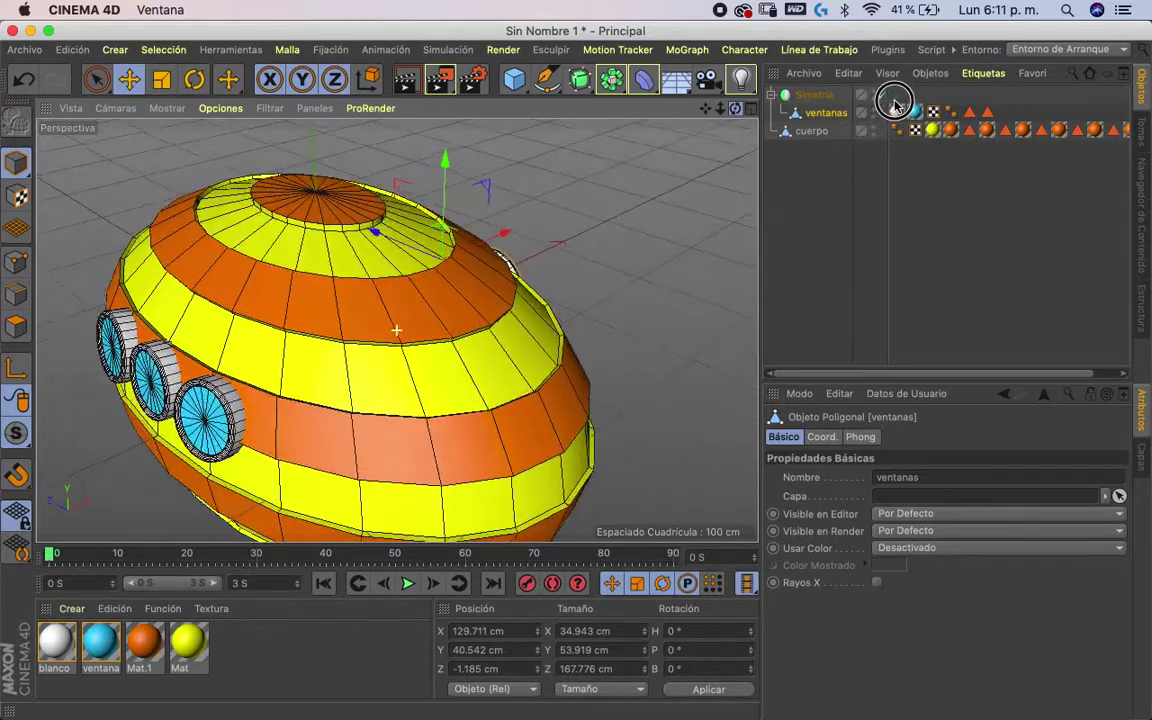
mouse_move(747, 131)
mouse_down()
mouse_move(518, 118)
mouse_move(900, 118)
mouse_move(638, 118)
mouse_up()
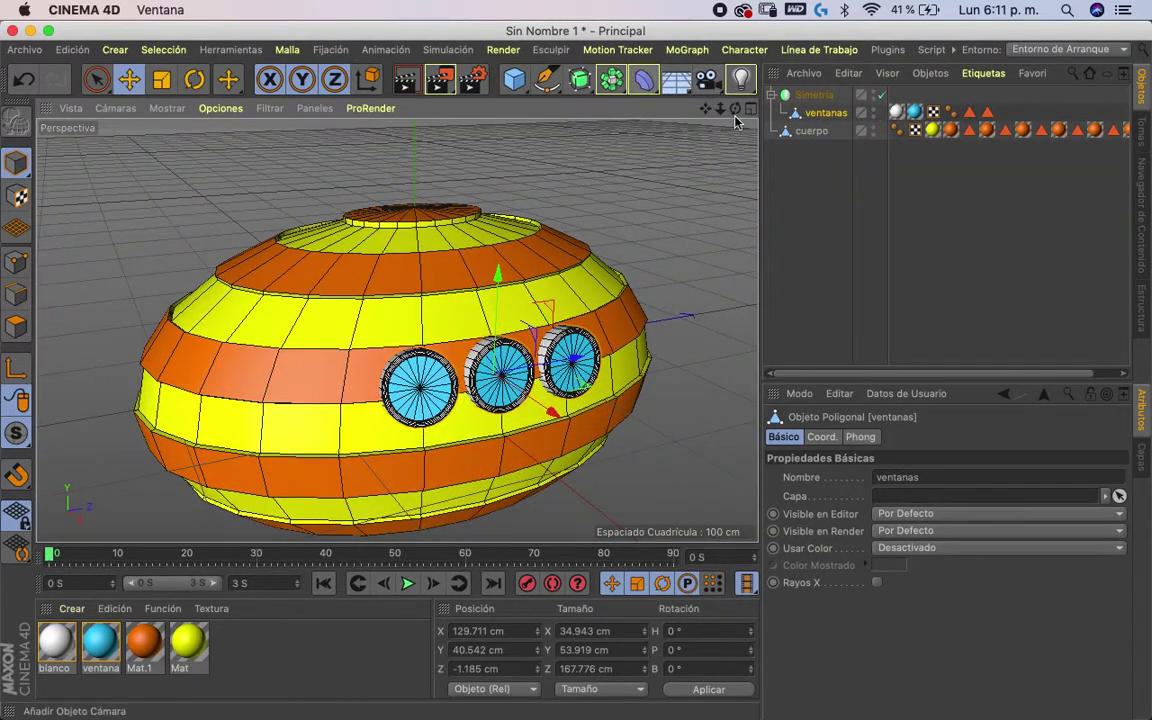
- Enable Transparencia on the ventana material, lowering its brightness to about 73%
drag(735, 108, 695, 95)
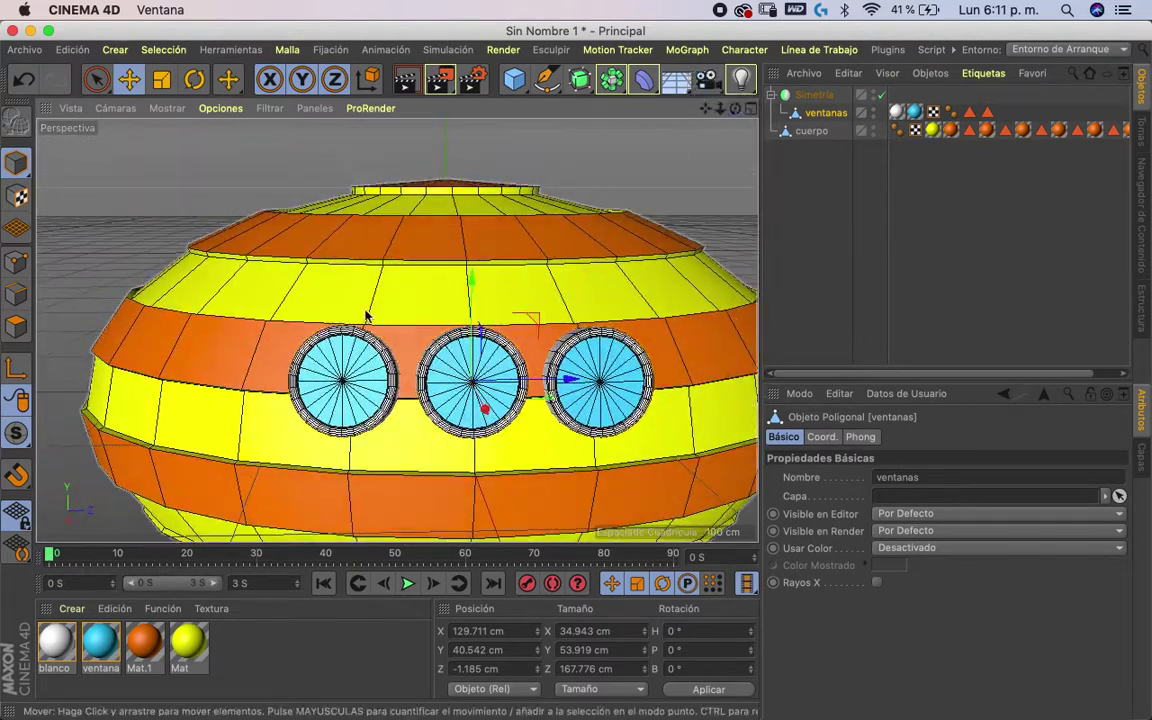
click(235, 645)
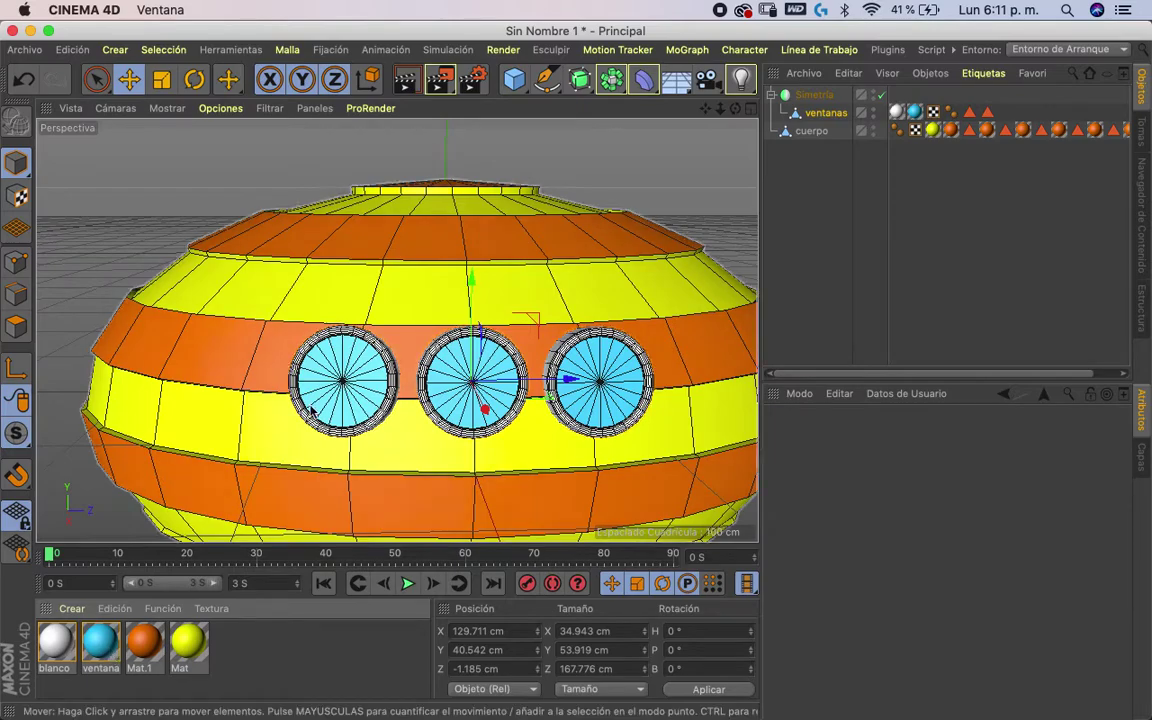
click(116, 634)
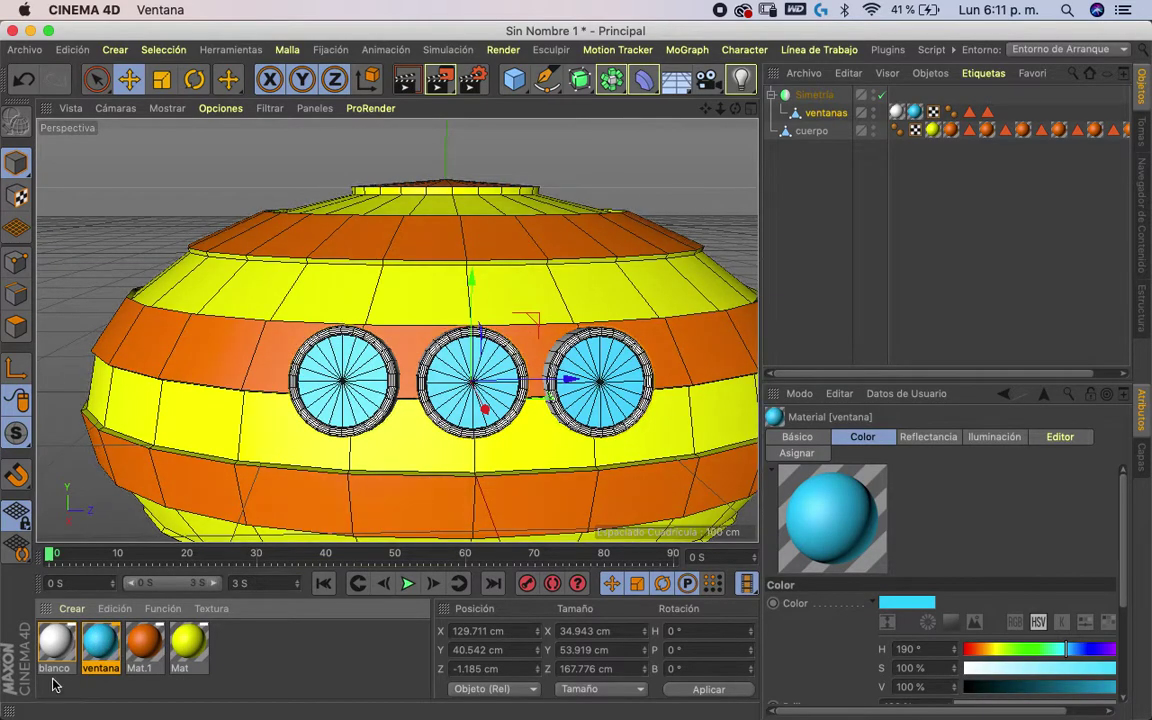
double_click(104, 643)
drag(502, 42, 725, 27)
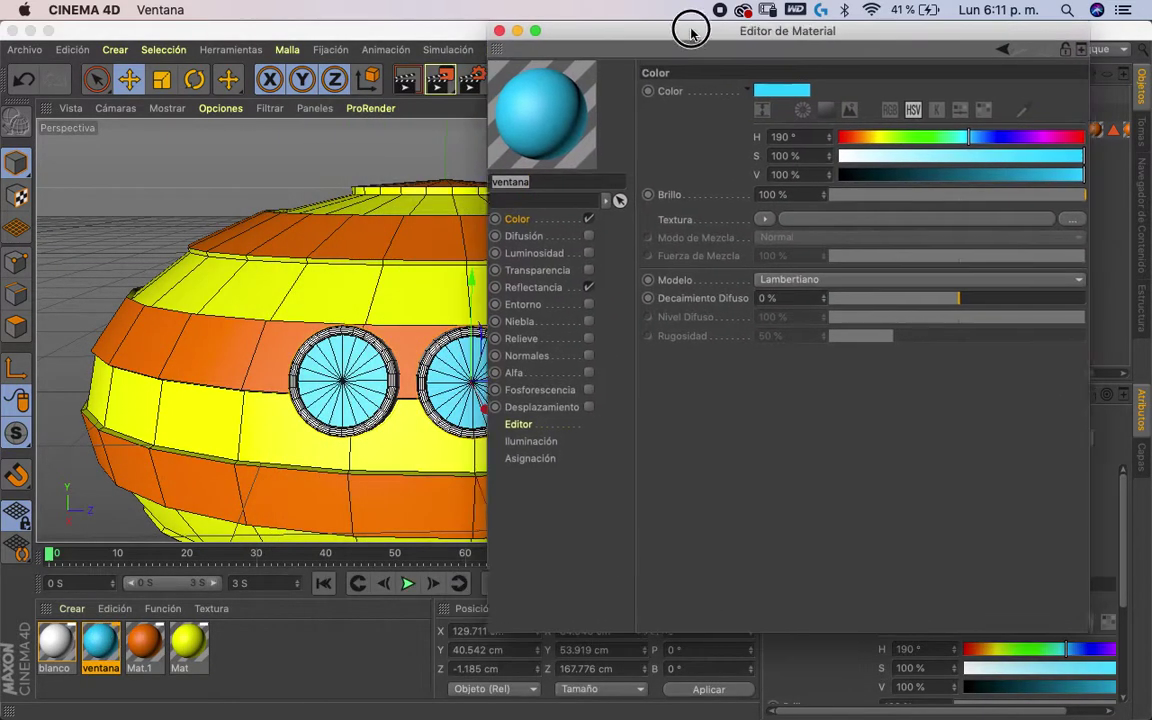
click(594, 271)
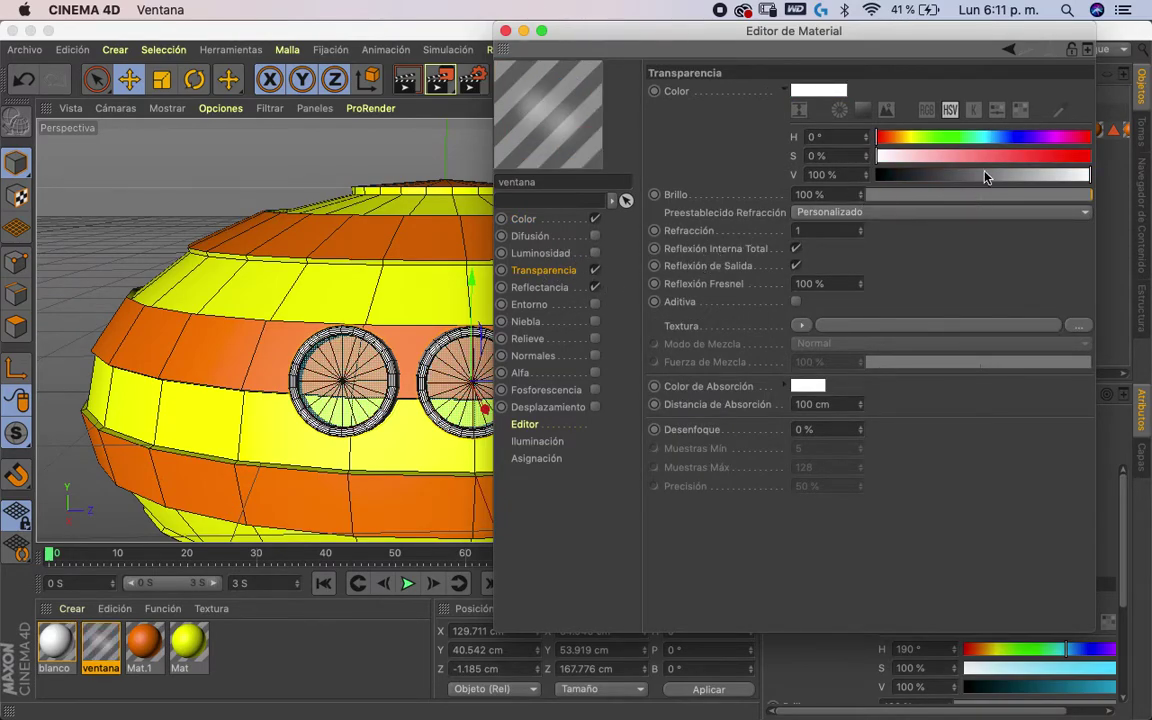
mouse_move(1062, 175)
mouse_down()
mouse_move(1025, 183)
mouse_move(1033, 176)
mouse_up()
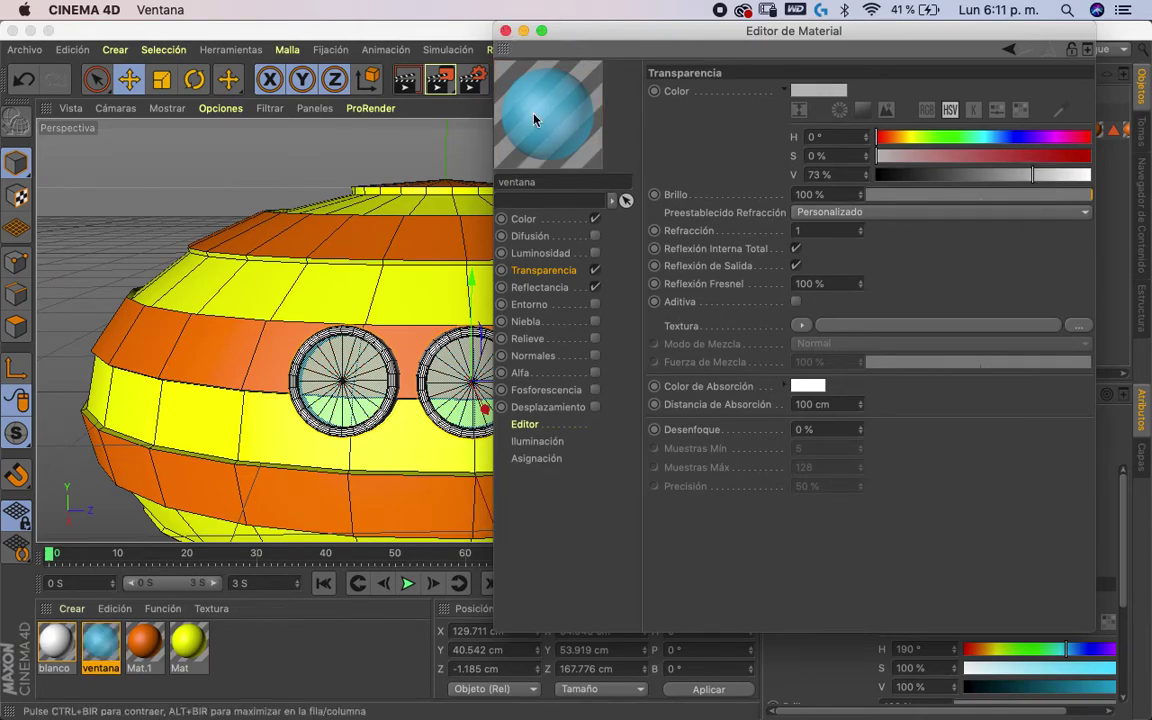
click(594, 270)
click(594, 270)
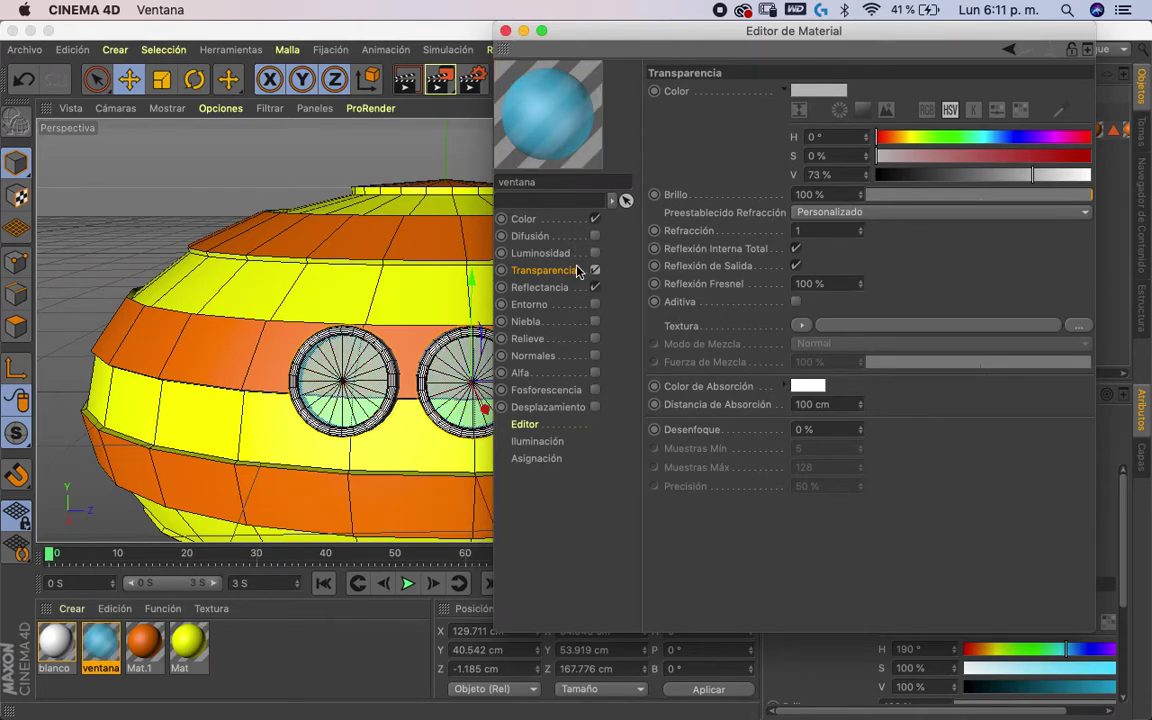
click(506, 31)
drag(720, 108, 768, 110)
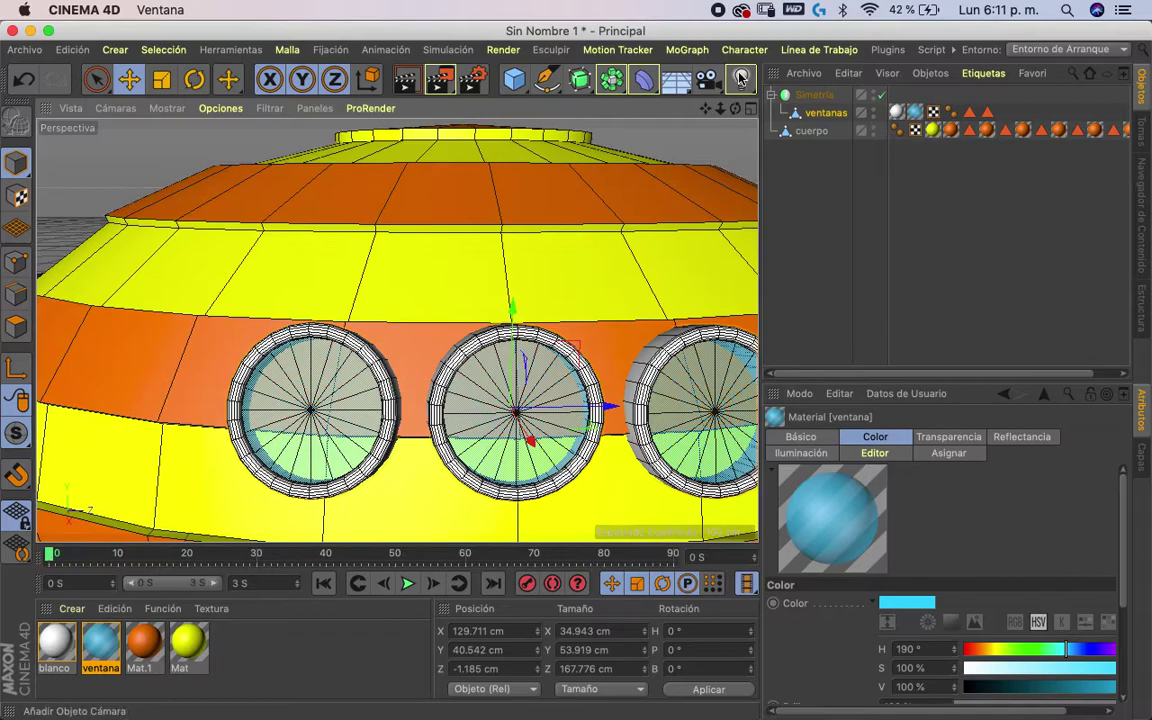
- Collapse the Simetría group and copy-paste it to create Simetría.1
mouse_move(706, 108)
mouse_down()
mouse_move(706, 118)
mouse_move(660, 105)
mouse_up()
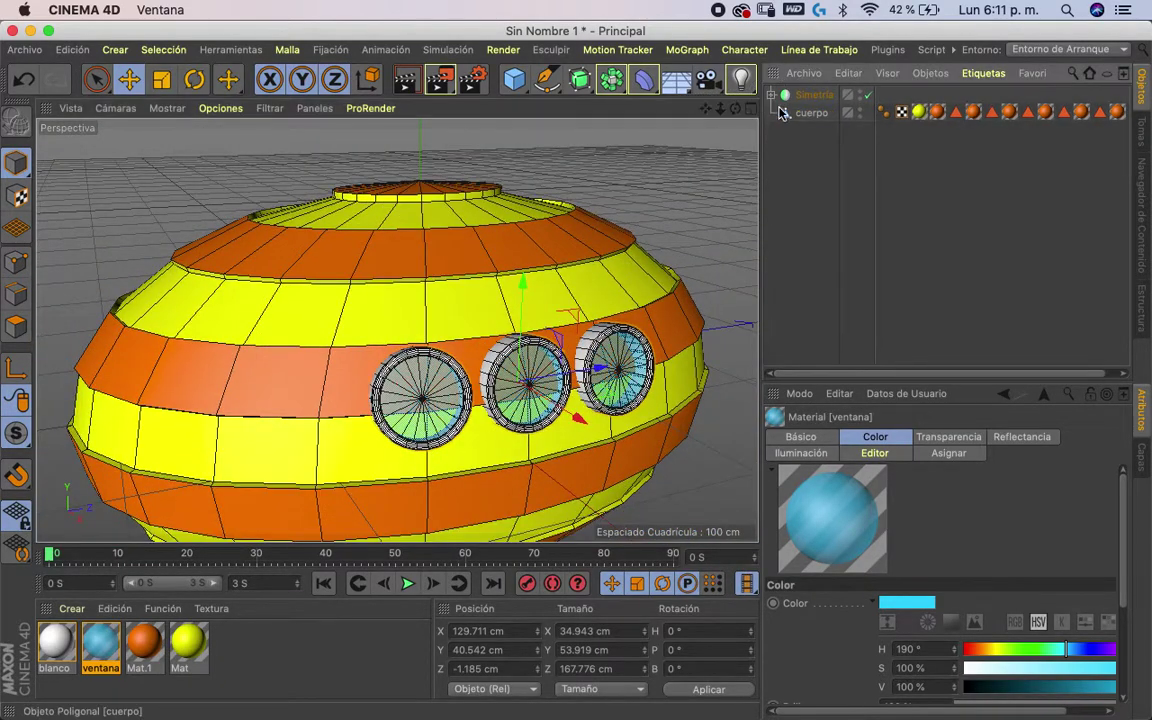
drag(785, 112, 807, 100)
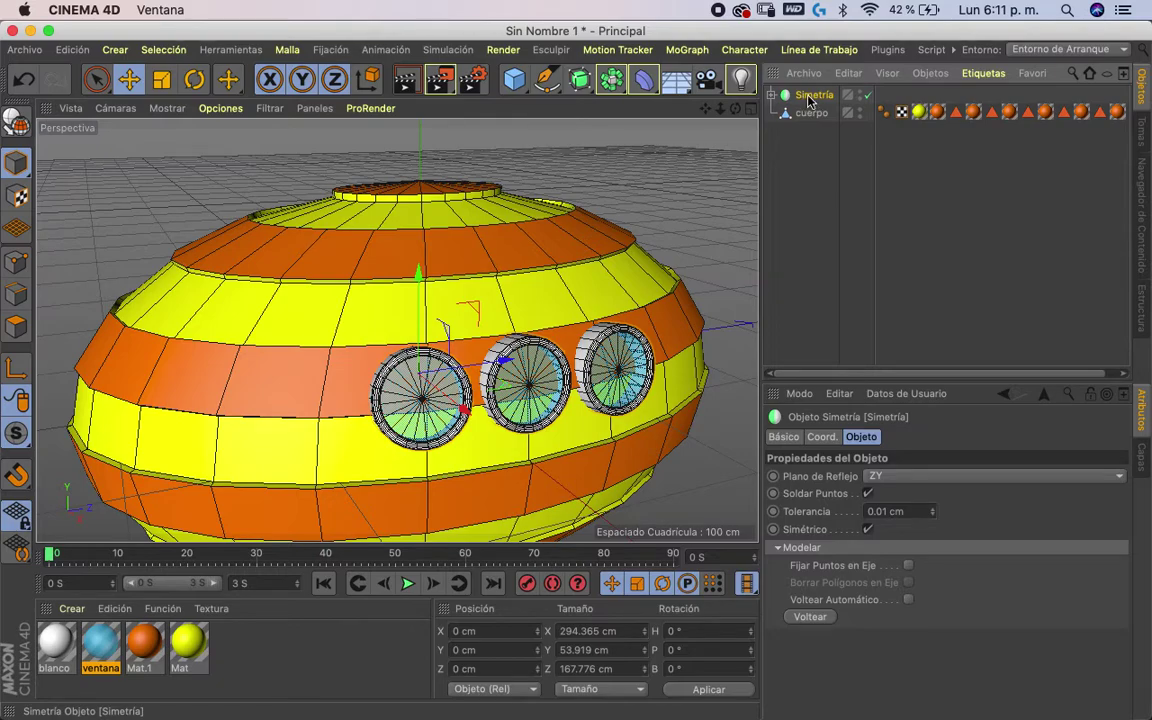
key(super+c)
key(super+v)
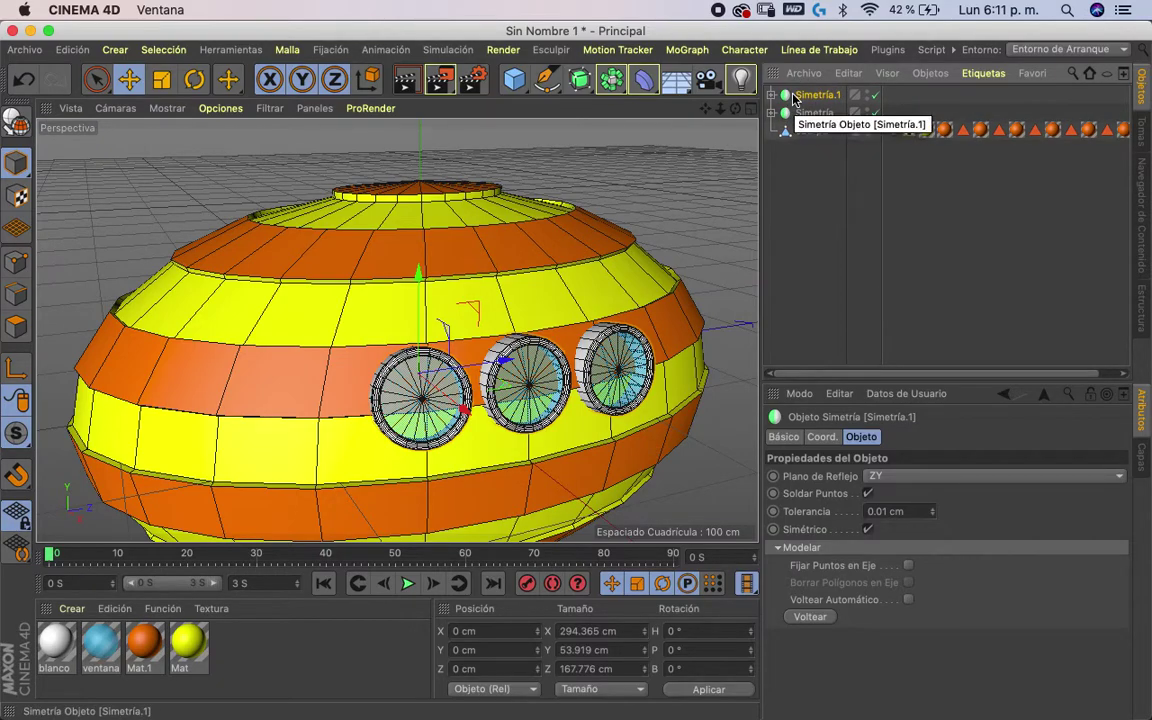
- Rename the original Simetría object to '1'
double_click(815, 114)
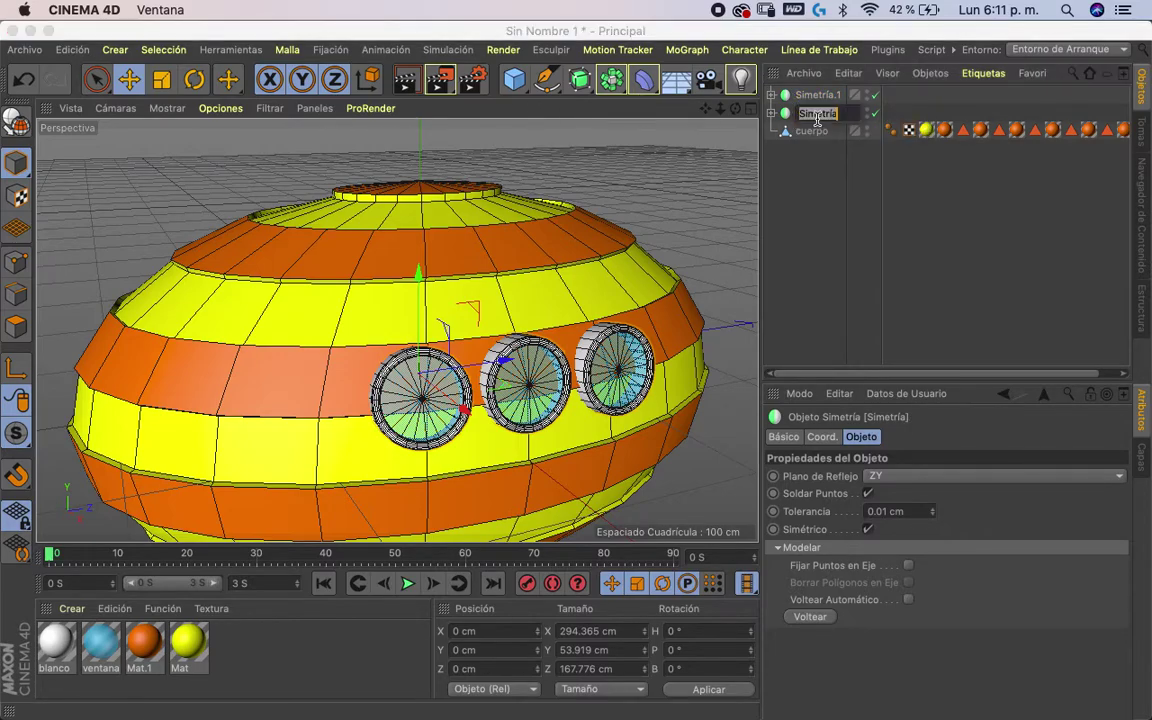
text(1)
key(Return)
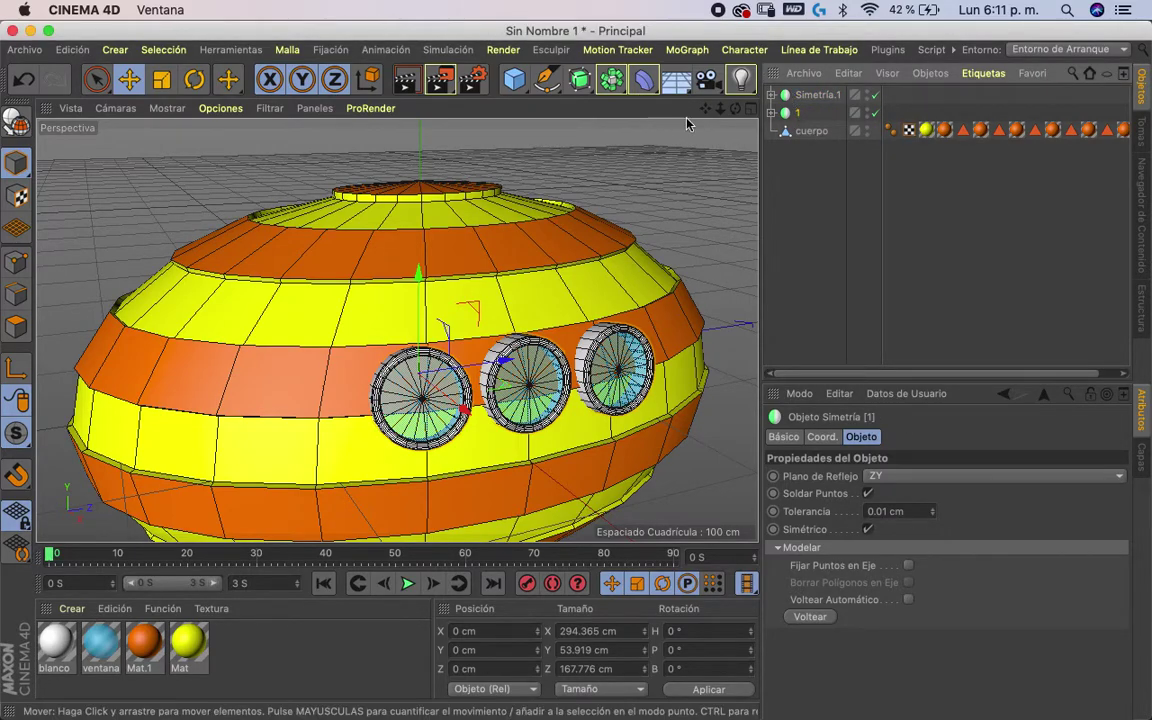
click(812, 131)
click(771, 172)
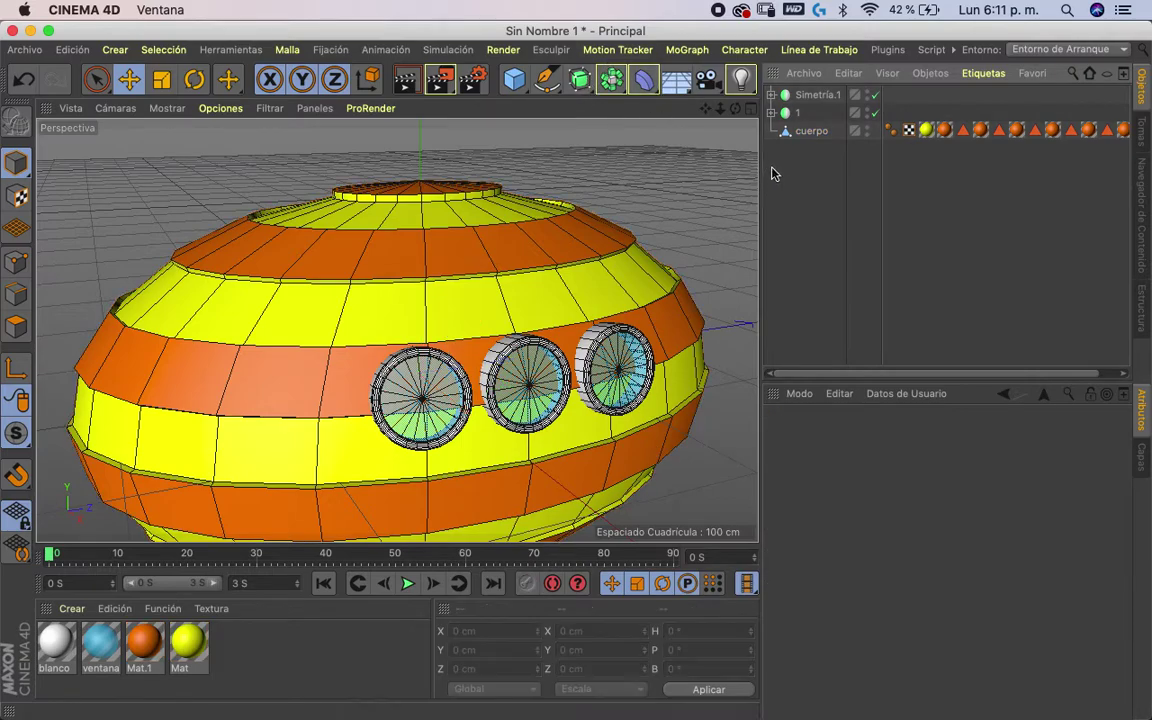
click(617, 93)
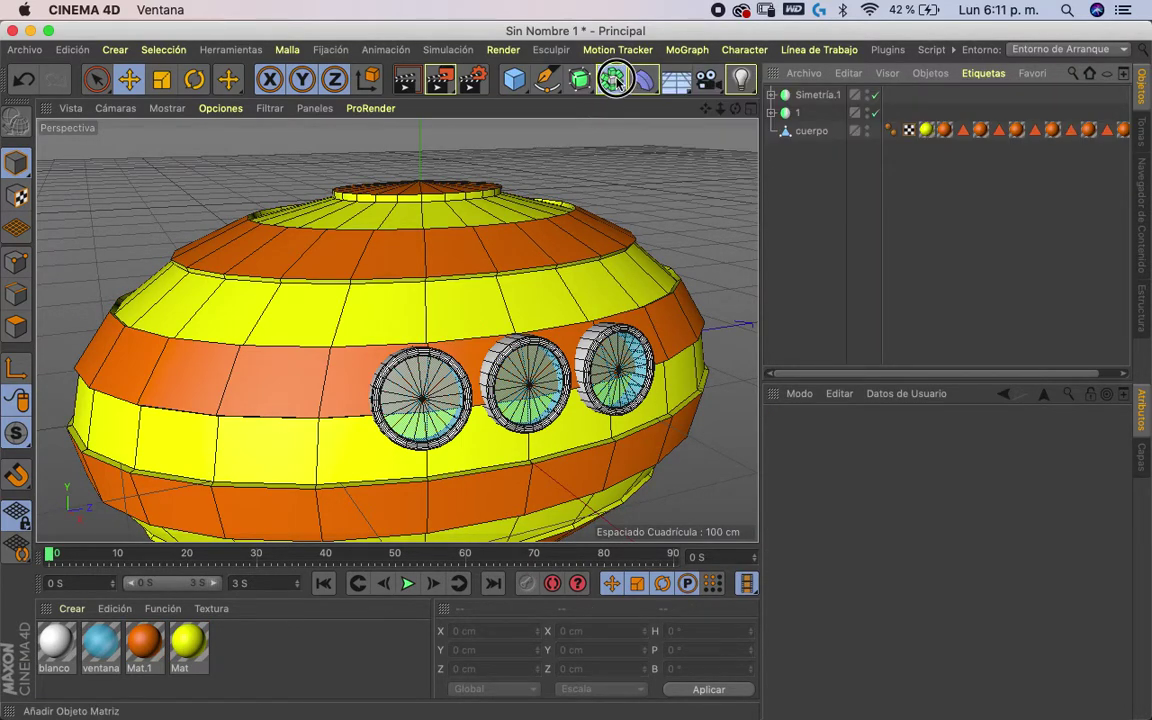
- Add a Booleano object and move it below Simetría.1, above the group '1'
click(611, 85)
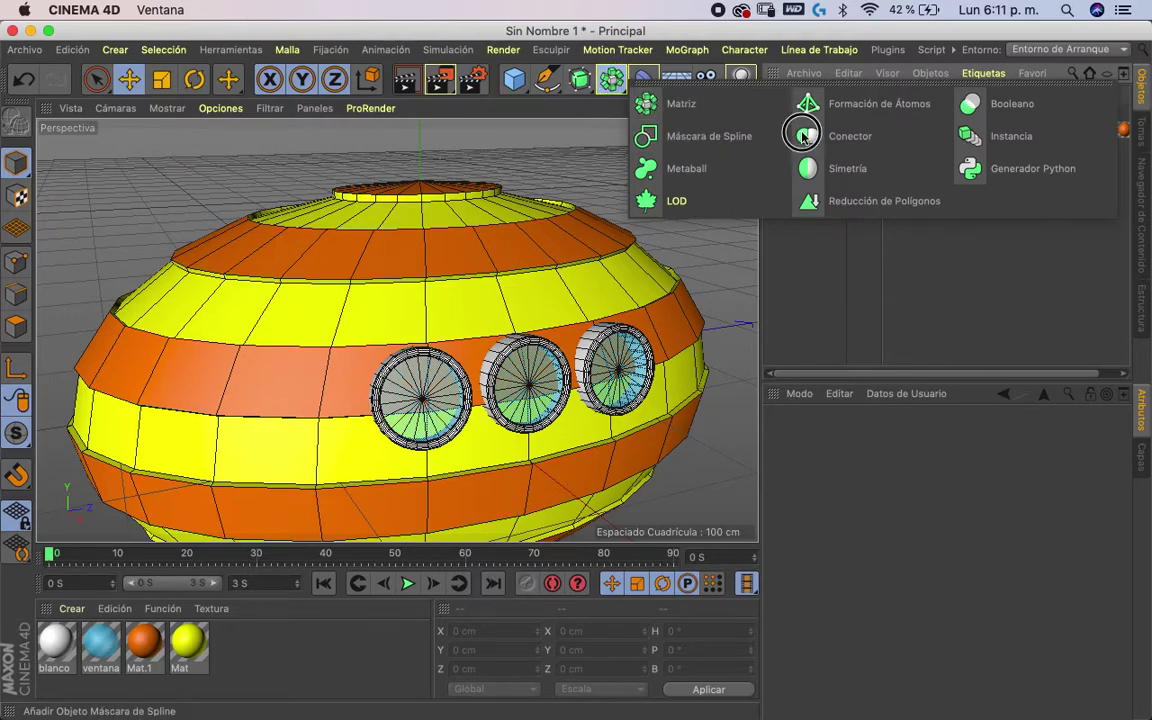
click(970, 103)
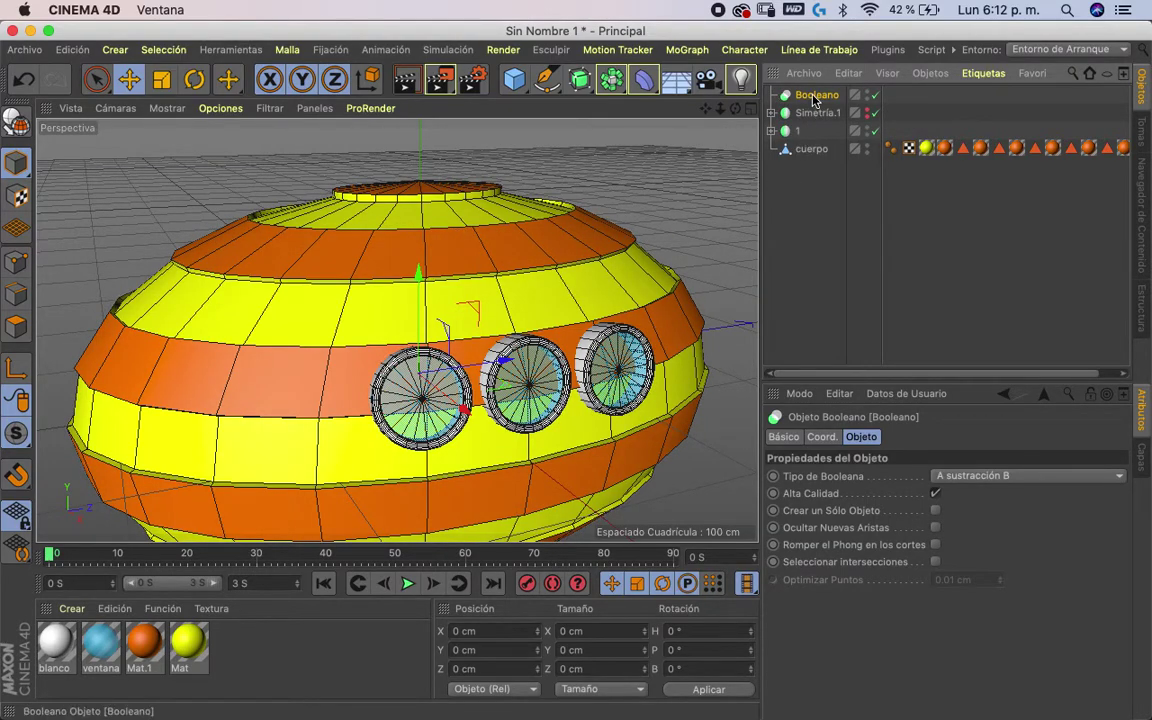
mouse_move(812, 95)
mouse_down()
mouse_move(803, 142)
mouse_move(800, 133)
mouse_up()
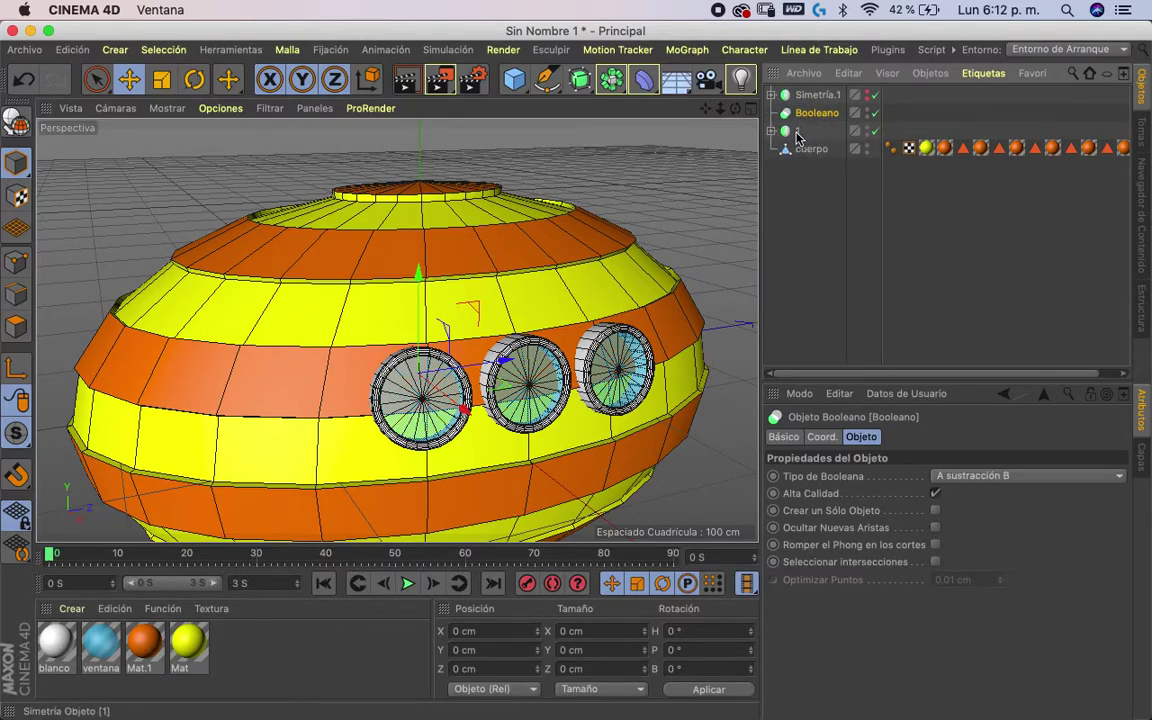
click(773, 133)
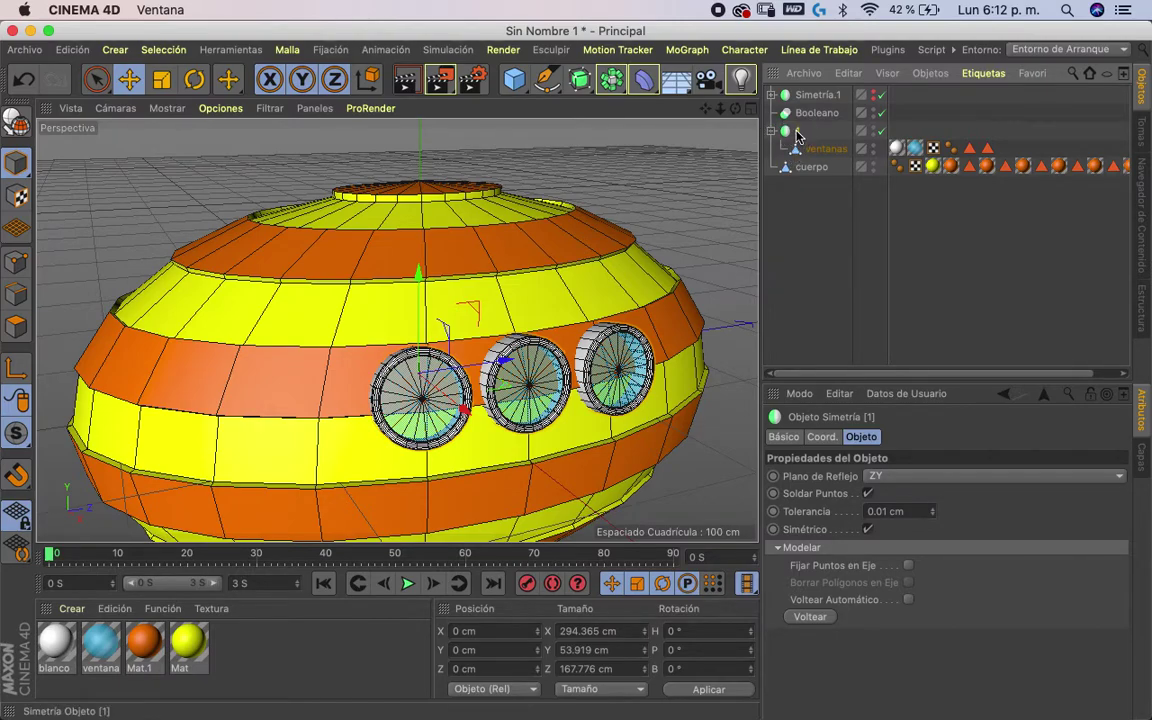
- Make the windows editable, pull ventanas out of null 1 and delete the empty null
click(18, 121)
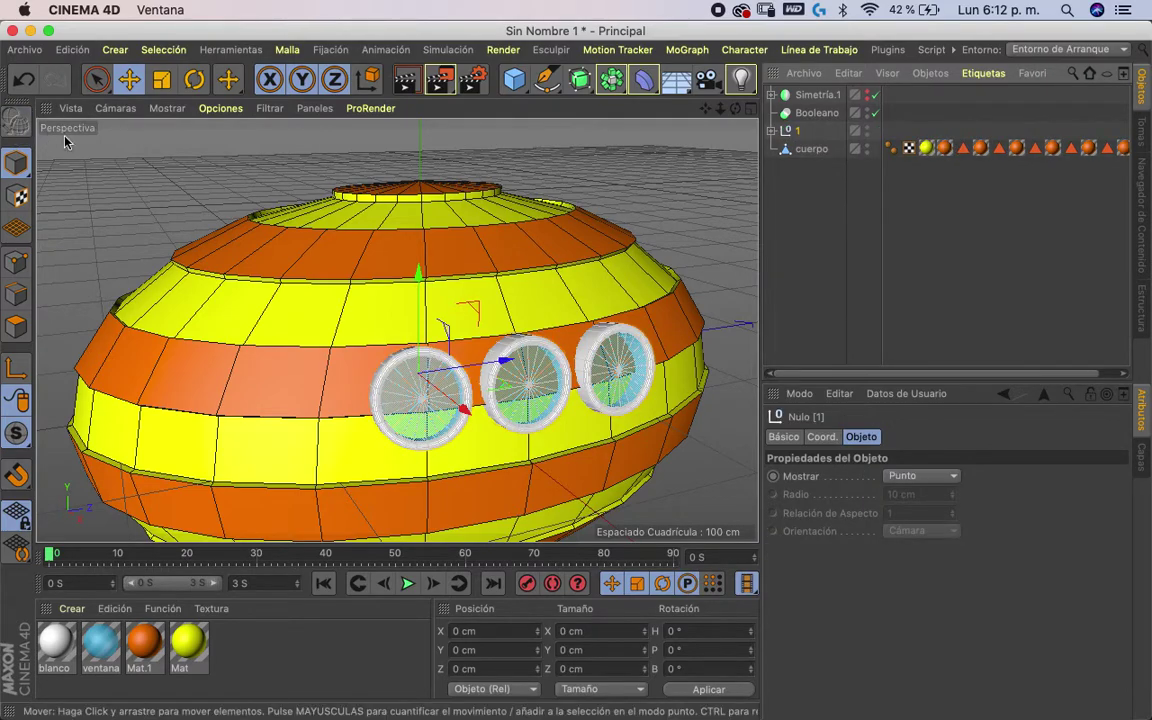
click(772, 132)
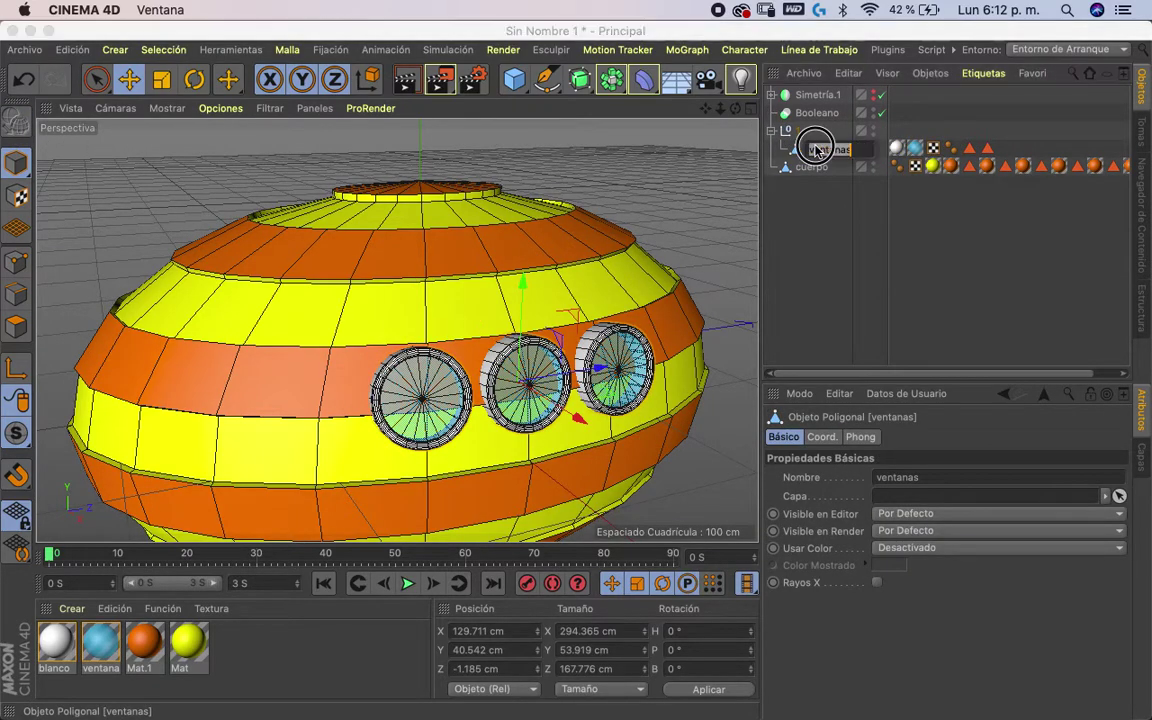
drag(797, 146, 801, 172)
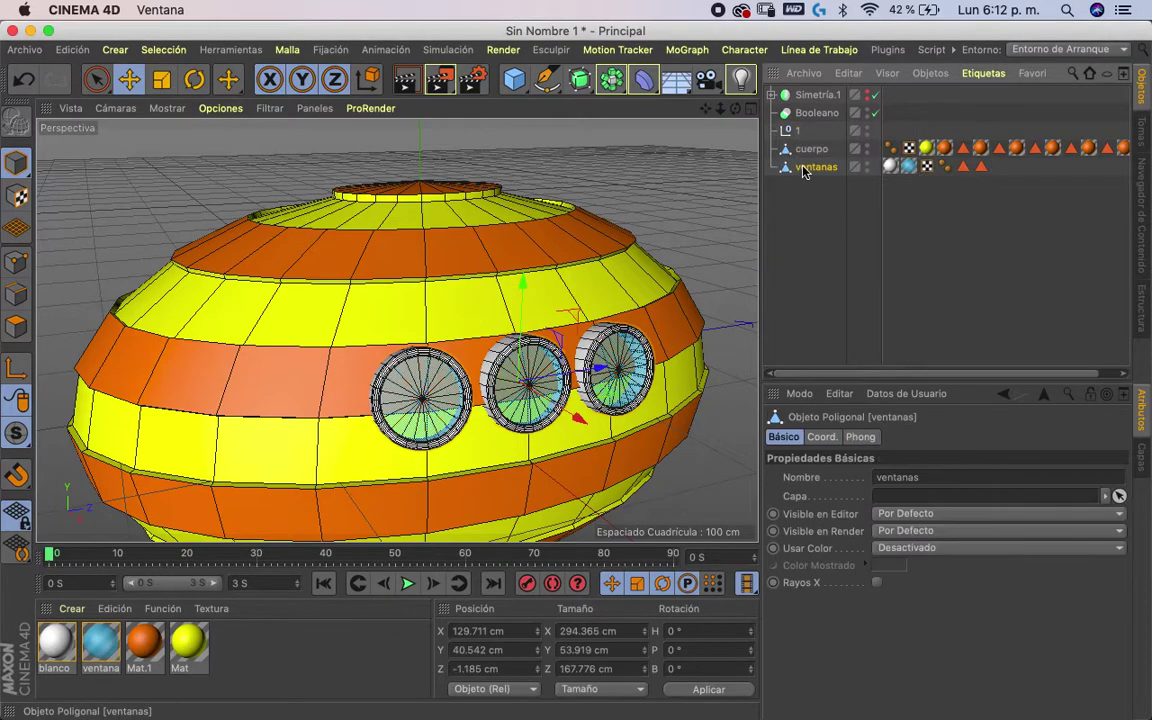
click(800, 131)
key(Delete)
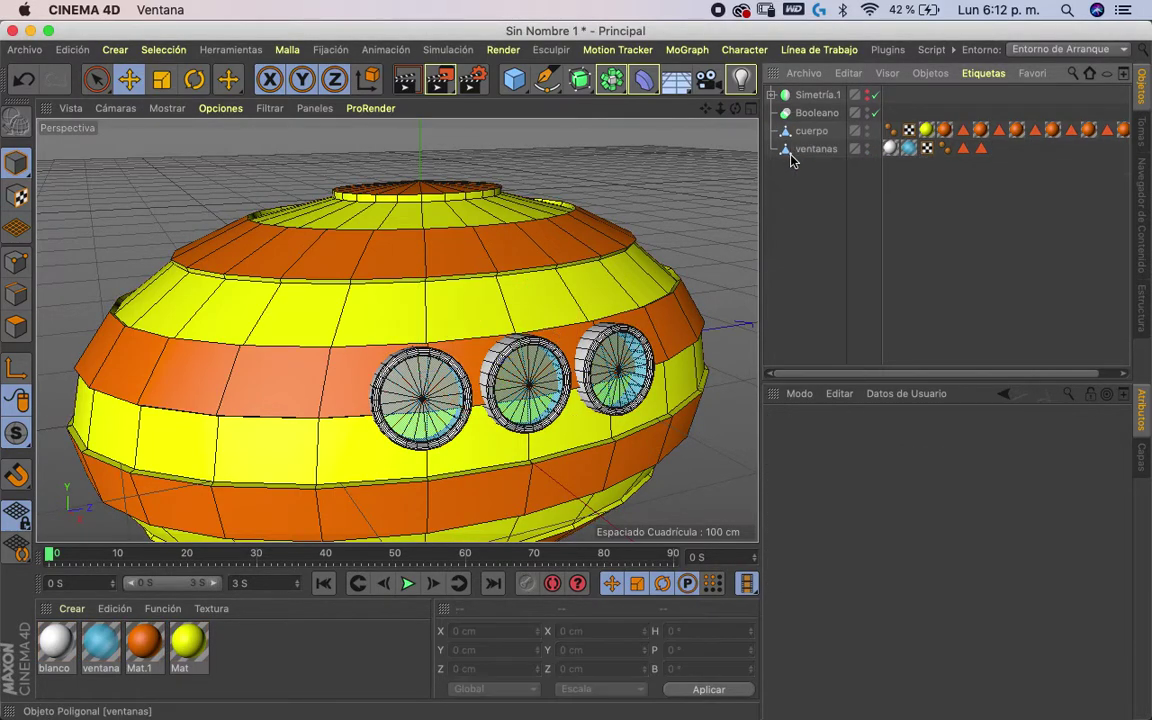
- Place cuerpo and ventanas inside the Booleano object and inspect the window outlines
click(810, 114)
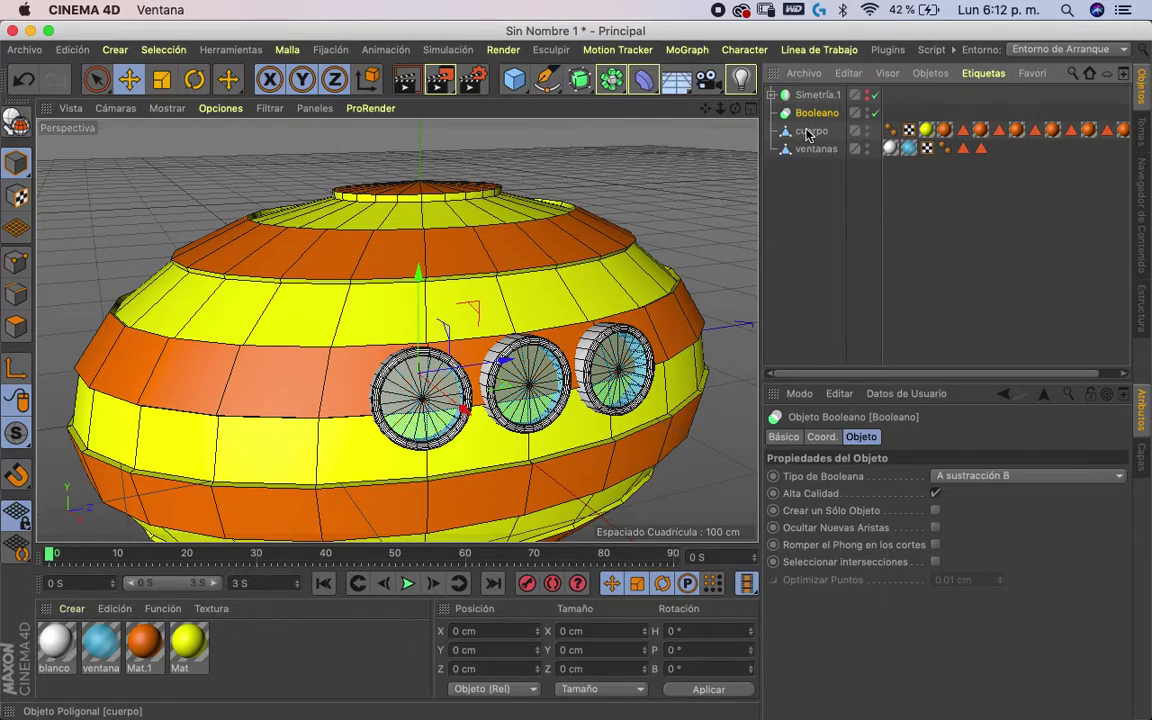
drag(815, 118, 812, 116)
drag(736, 108, 820, 112)
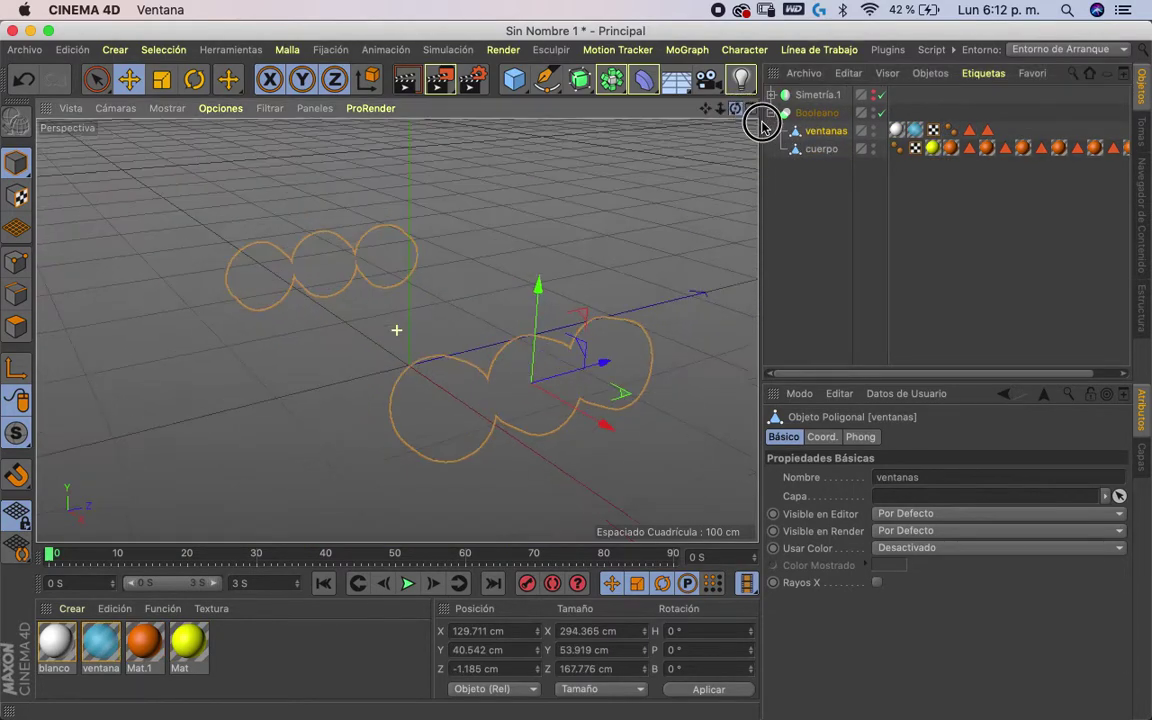
mouse_move(736, 108)
mouse_down()
mouse_move(751, 98)
mouse_move(812, 145)
mouse_up()
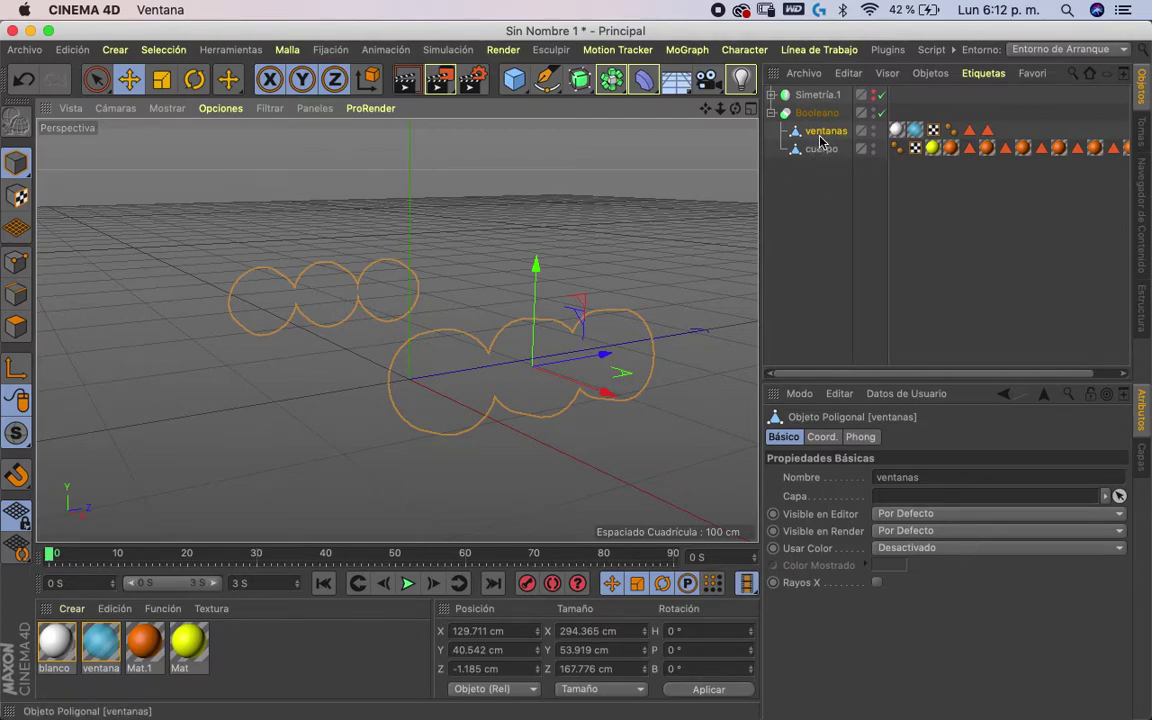
- Order cuerpo above ventanas in Booleano and toggle the Boolean on and off to compare
click(818, 150)
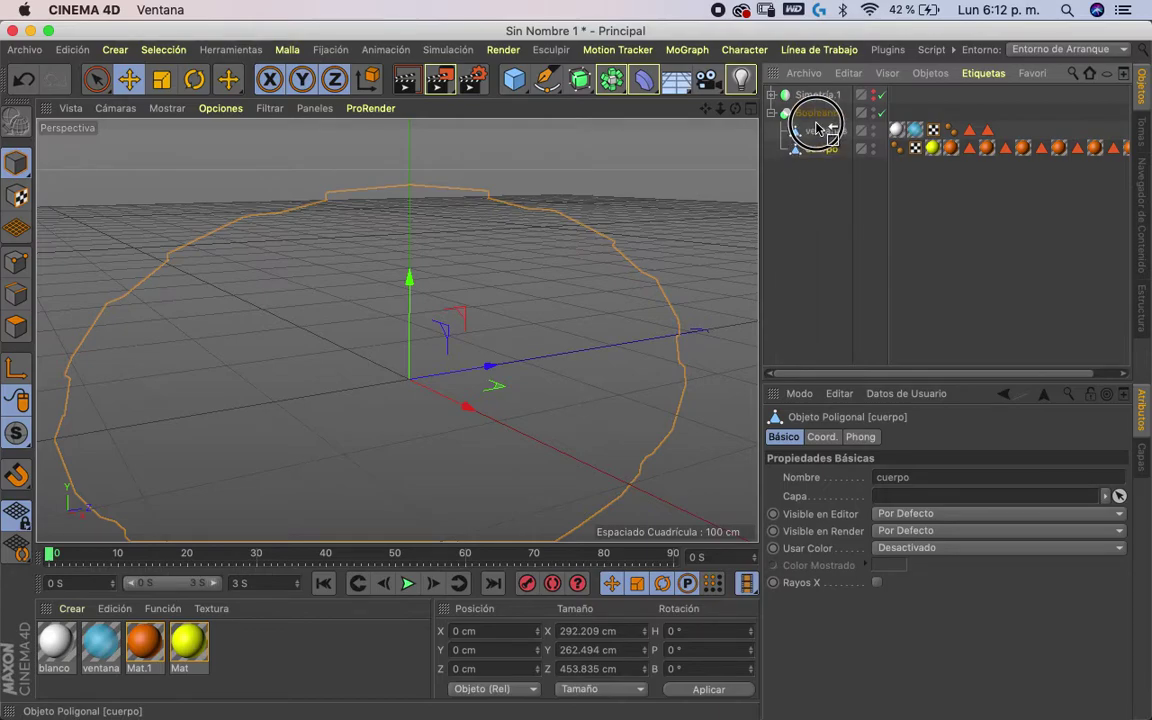
drag(820, 150, 818, 122)
mouse_move(737, 116)
mouse_down()
mouse_move(706, 117)
mouse_move(738, 46)
mouse_up()
click(882, 113)
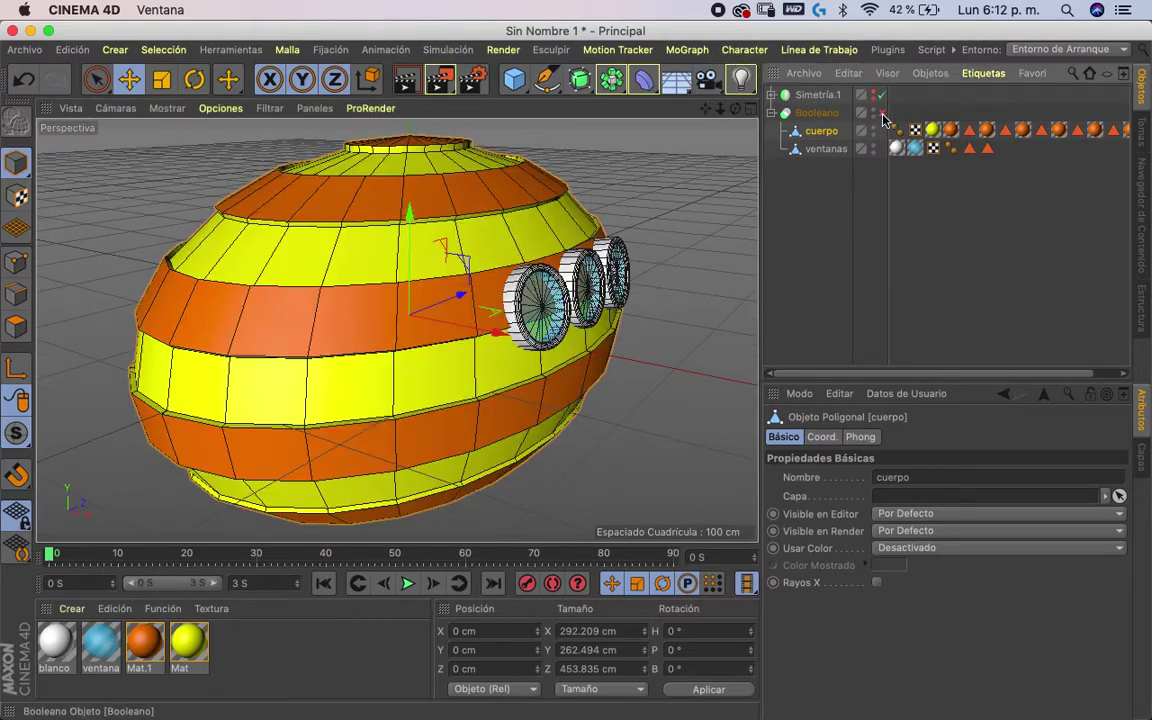
click(881, 114)
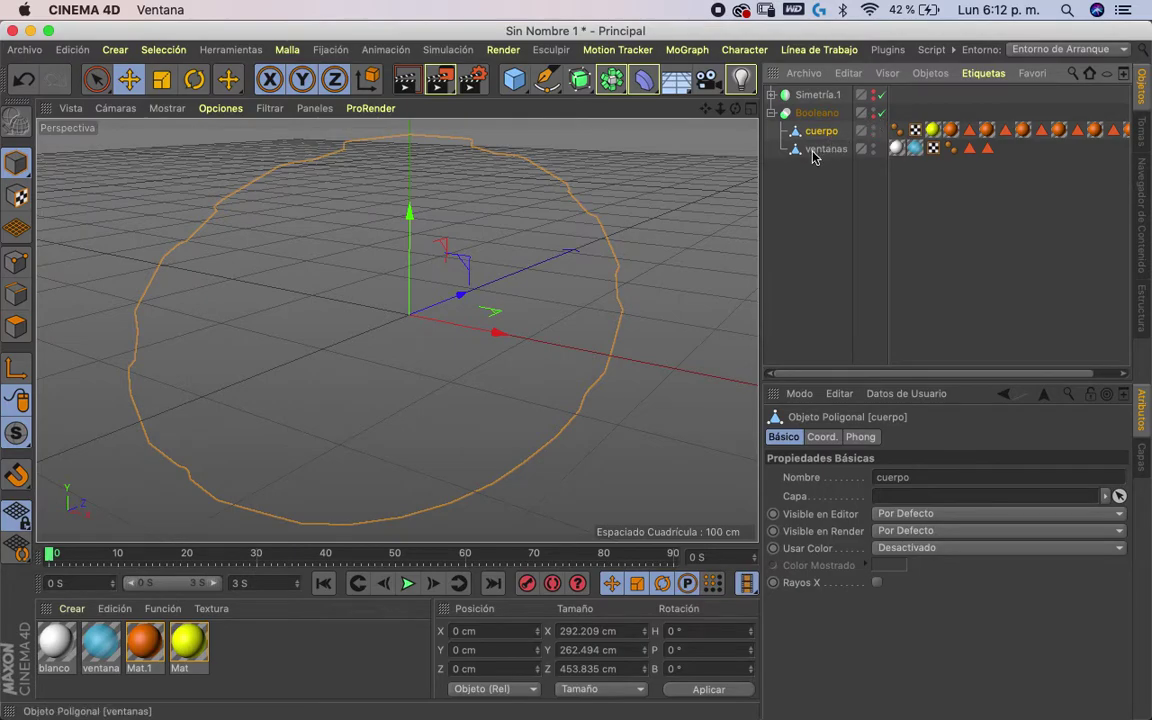
mouse_move(740, 114)
mouse_down()
mouse_move(661, 170)
mouse_move(712, 103)
mouse_up()
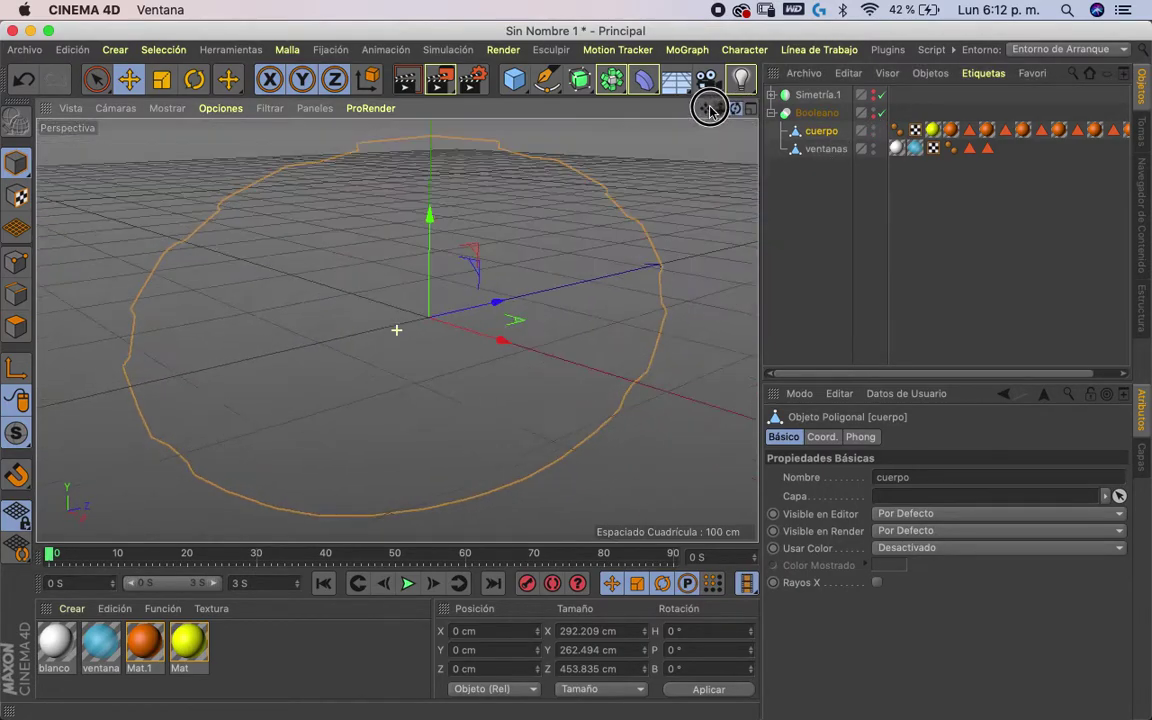
- Put ventanas back above cuerpo, then switch the Boolean on to check it and off again
click(826, 149)
drag(826, 149, 822, 124)
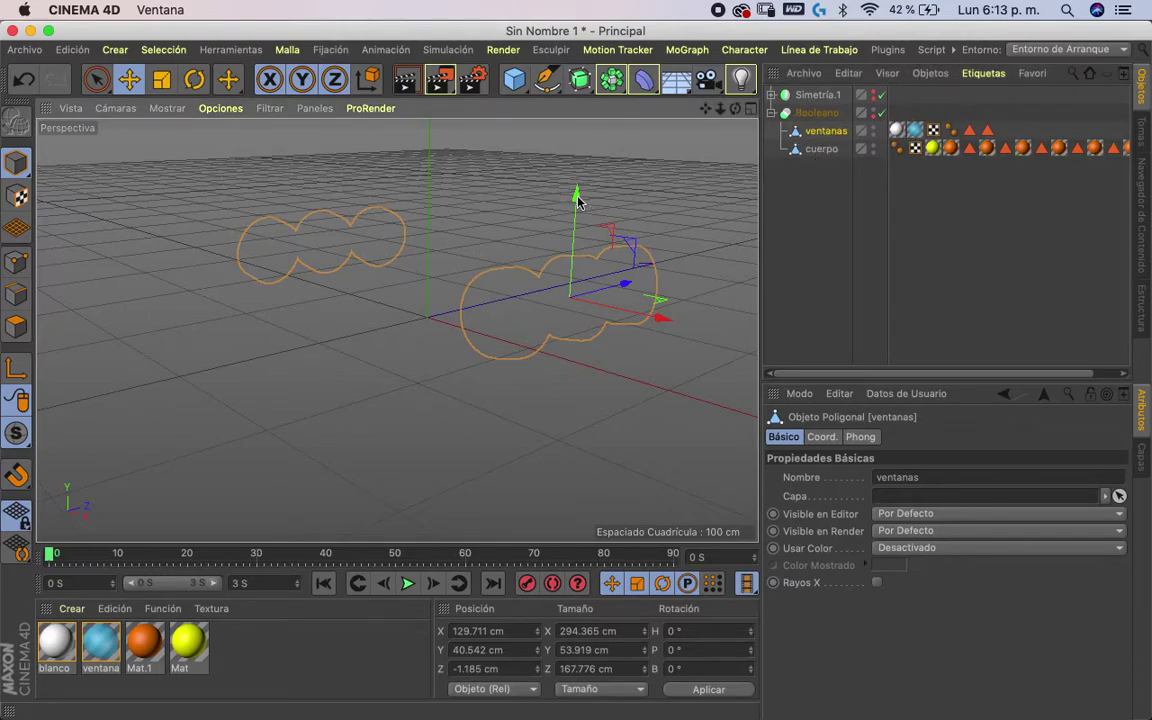
click(737, 270)
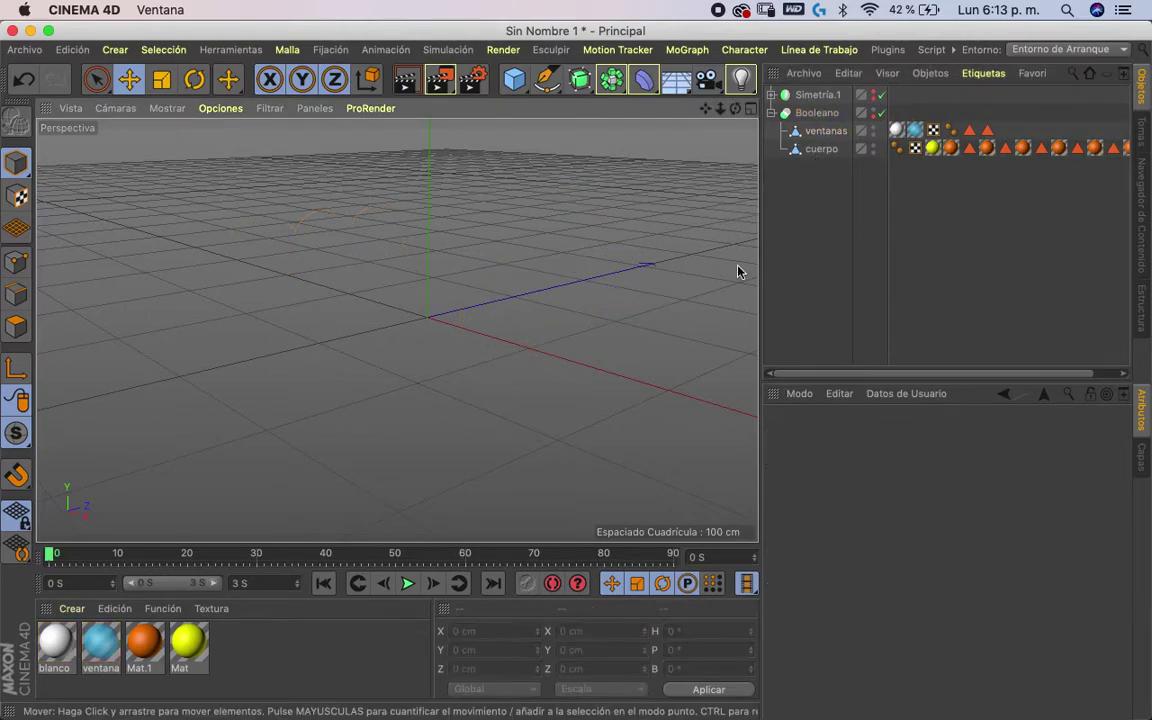
click(881, 114)
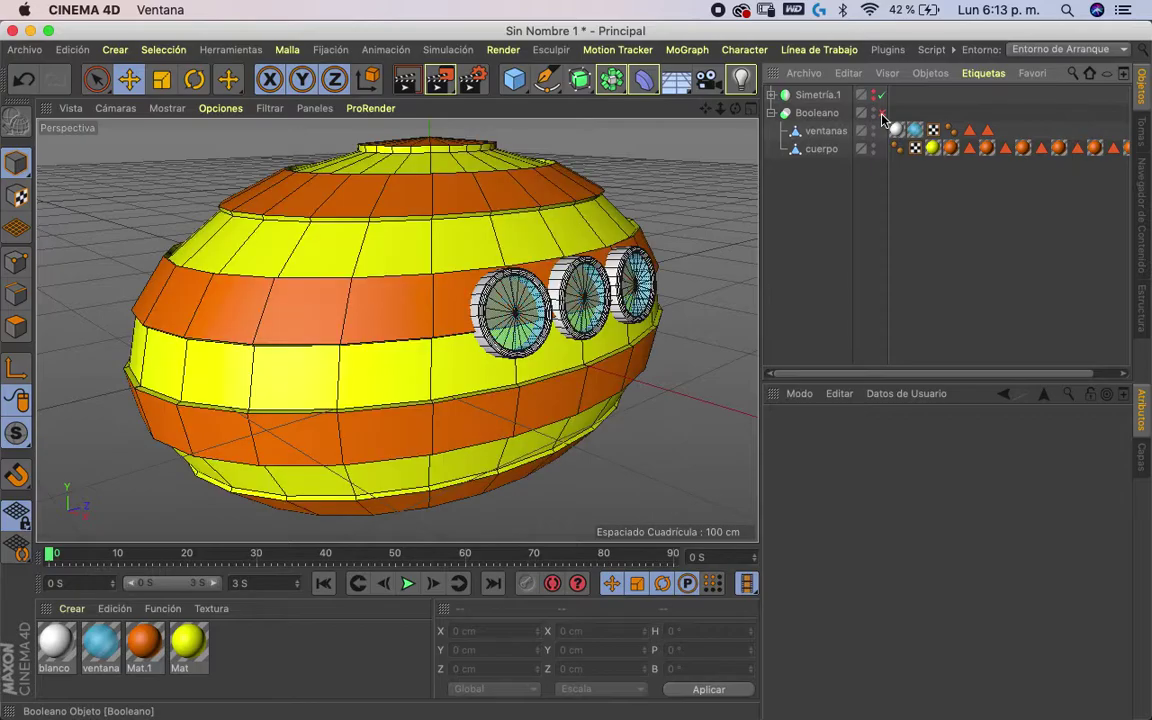
mouse_move(736, 108)
mouse_down()
mouse_move(731, 210)
mouse_move(731, 118)
mouse_up()
click(816, 113)
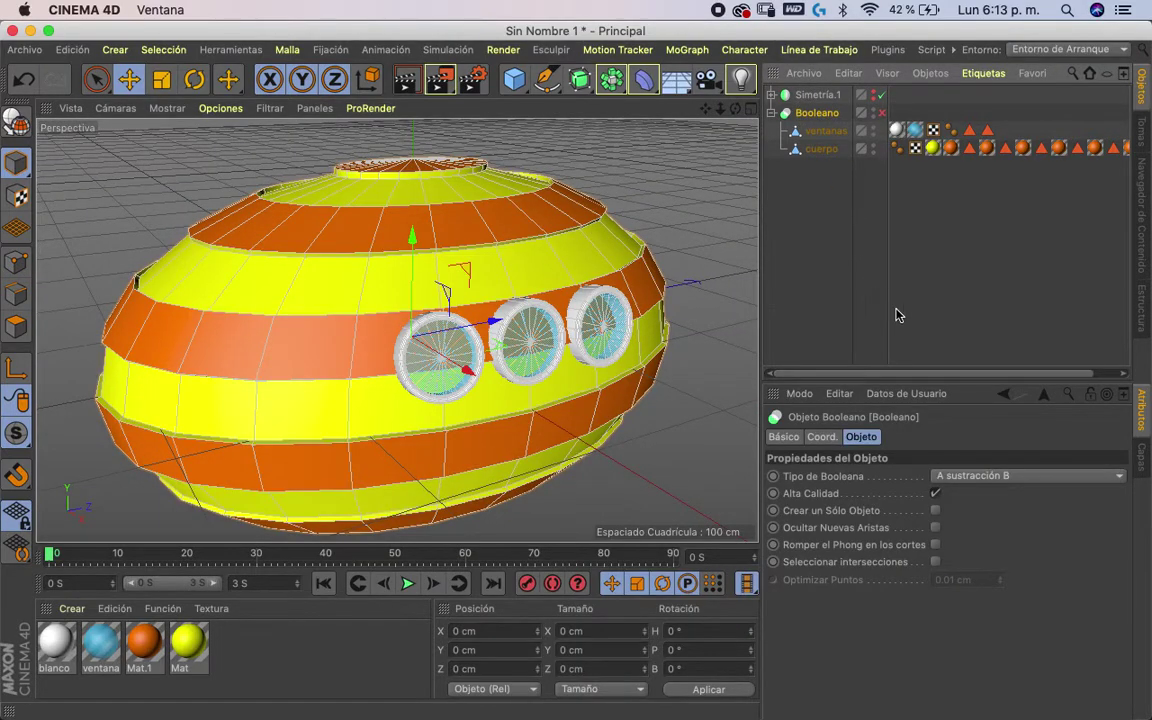
click(881, 117)
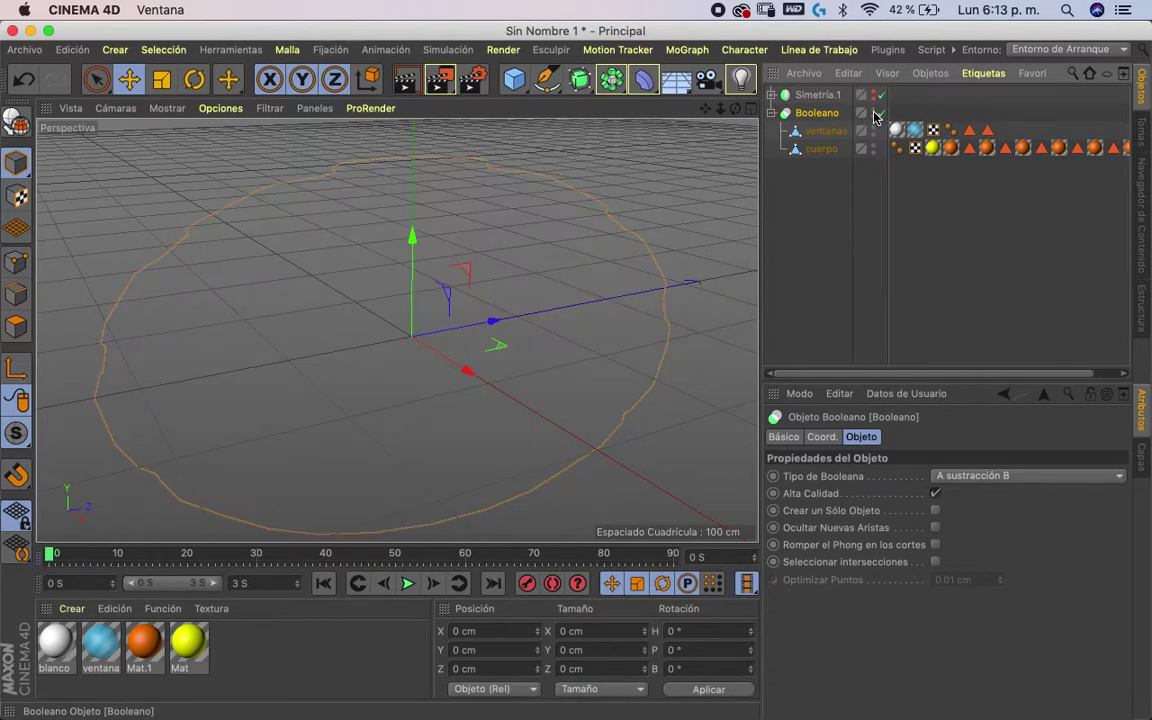
- Shift the ventanas mesh along X away from the body
click(820, 149)
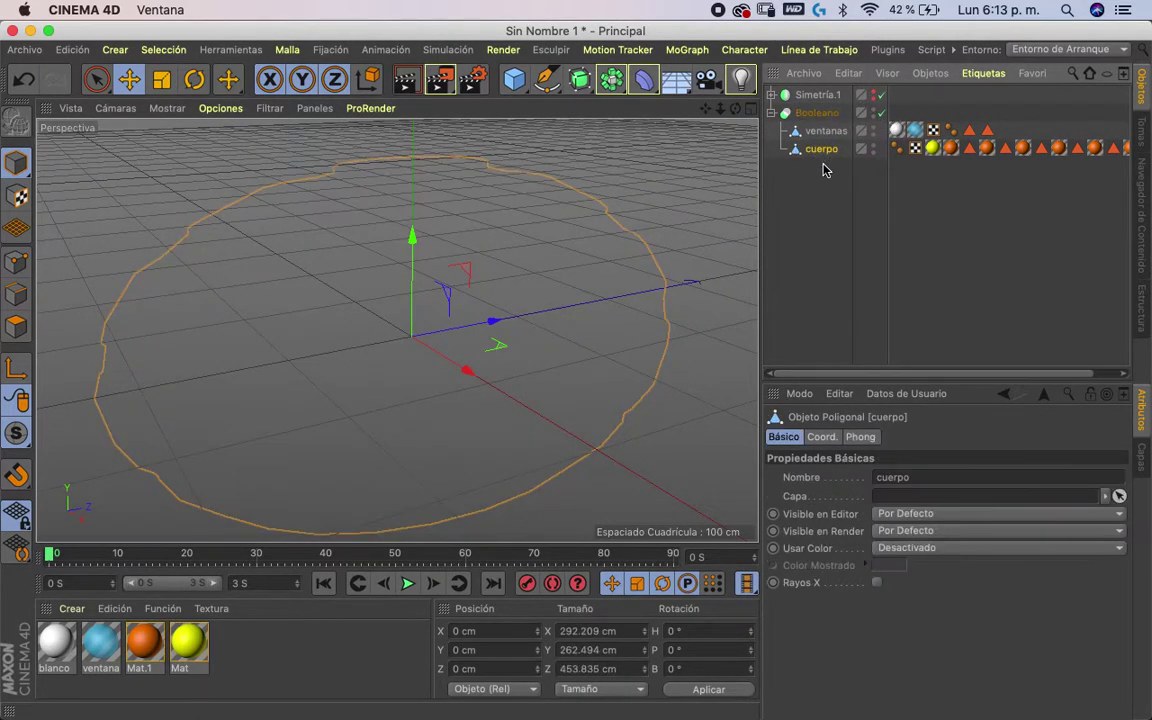
click(465, 370)
drag(557, 357, 575, 375)
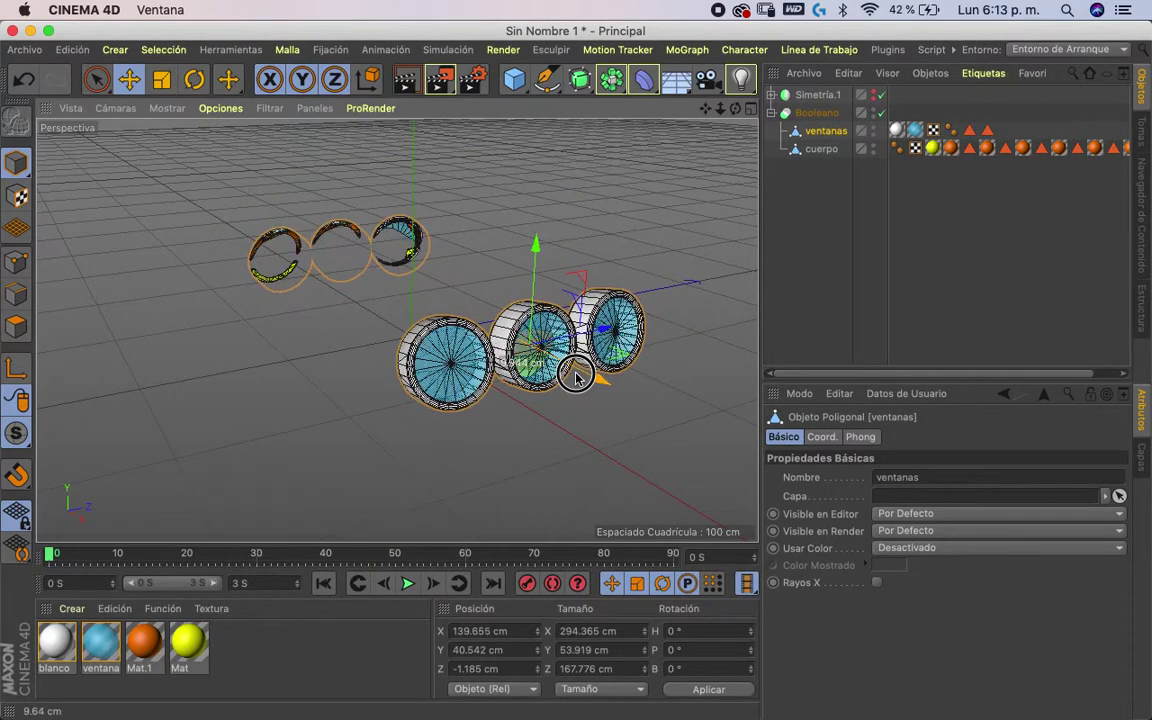
- Undo the windows move, then try sliding the body along X and undo it
key(ctrl+z)
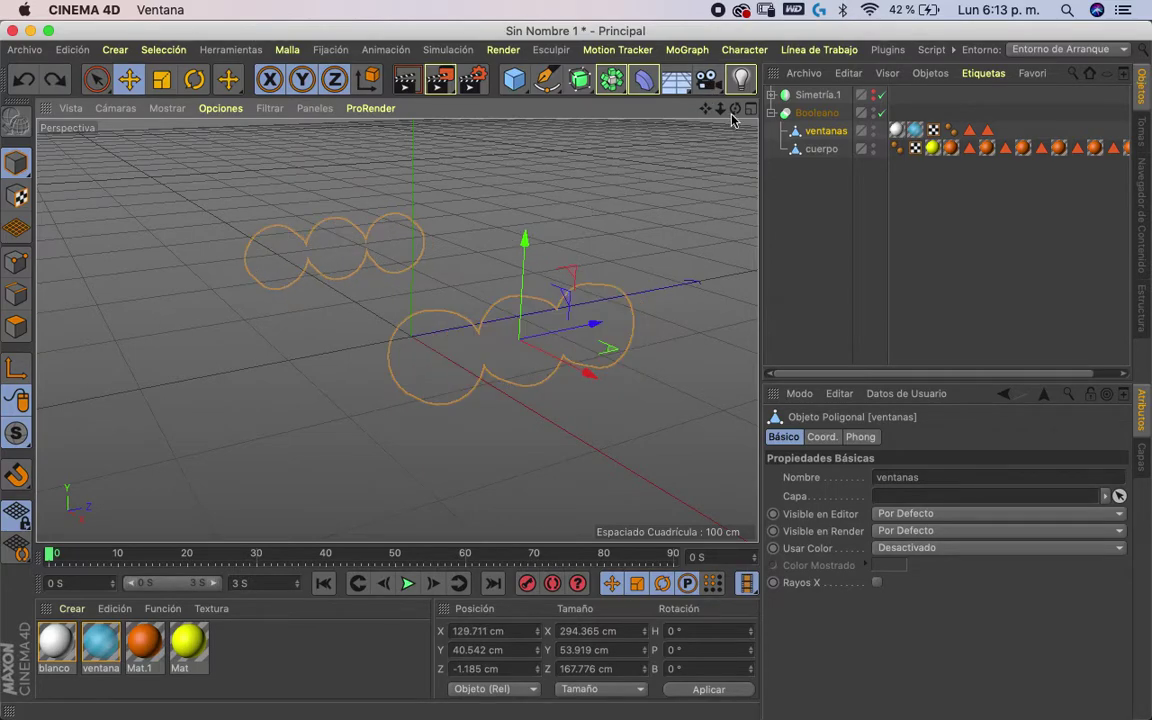
drag(735, 108, 718, 165)
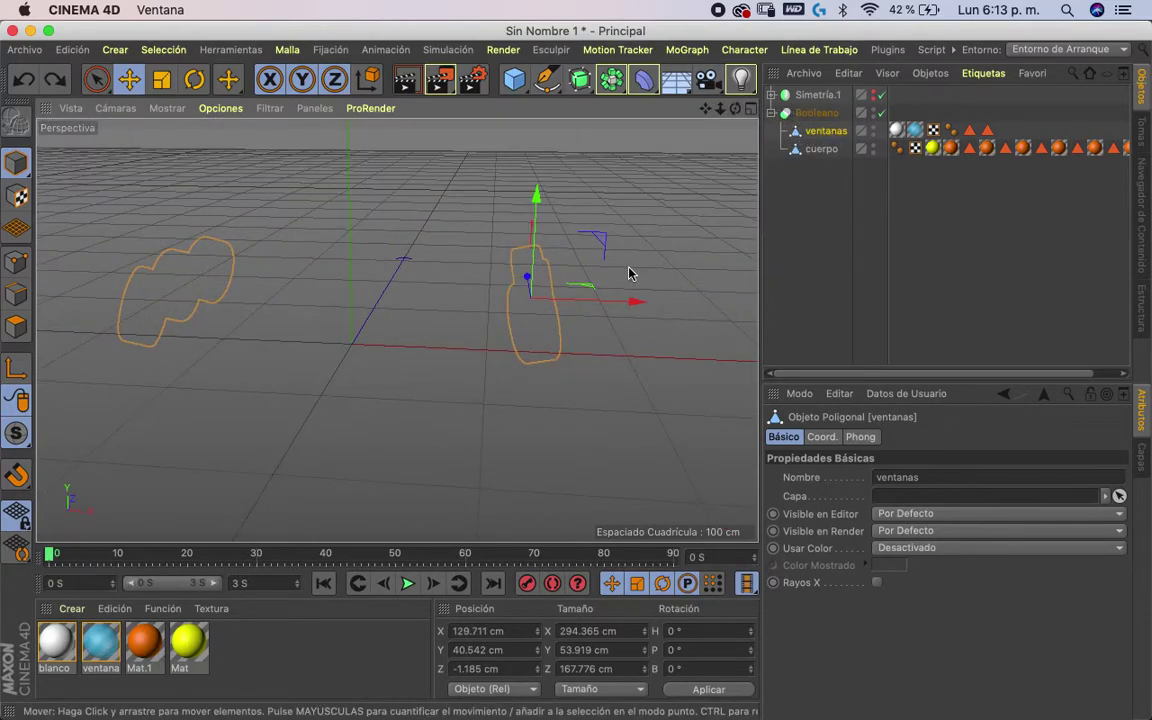
drag(735, 108, 822, 114)
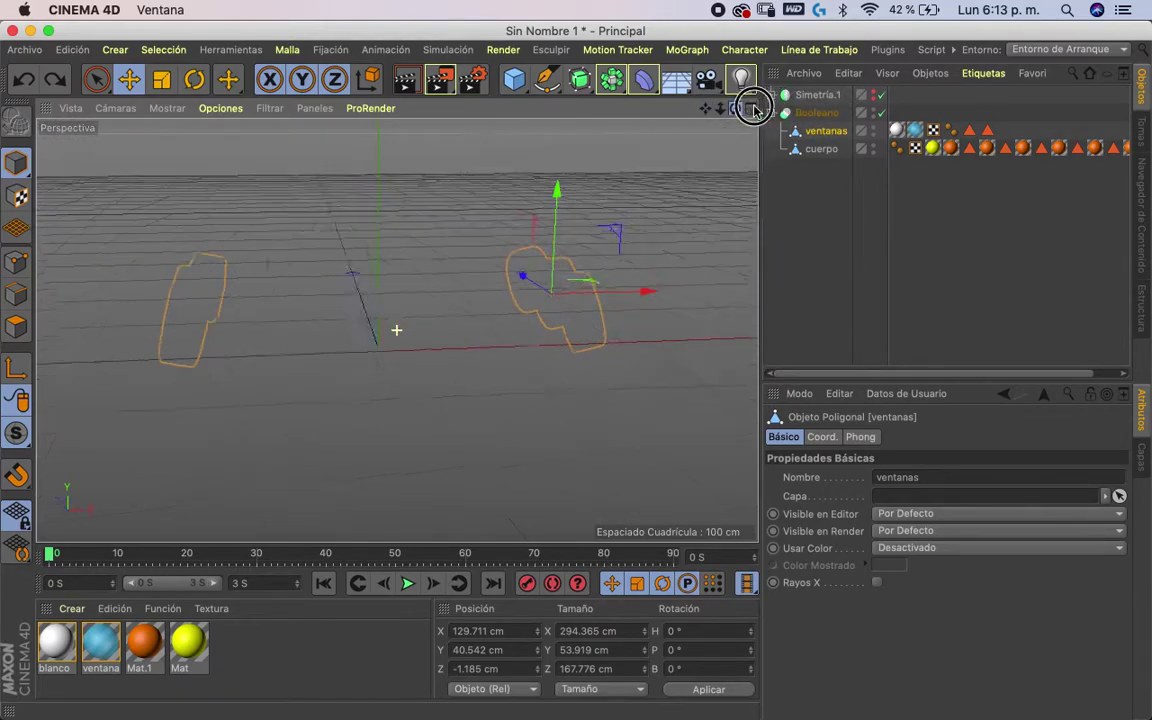
drag(822, 114, 710, 150)
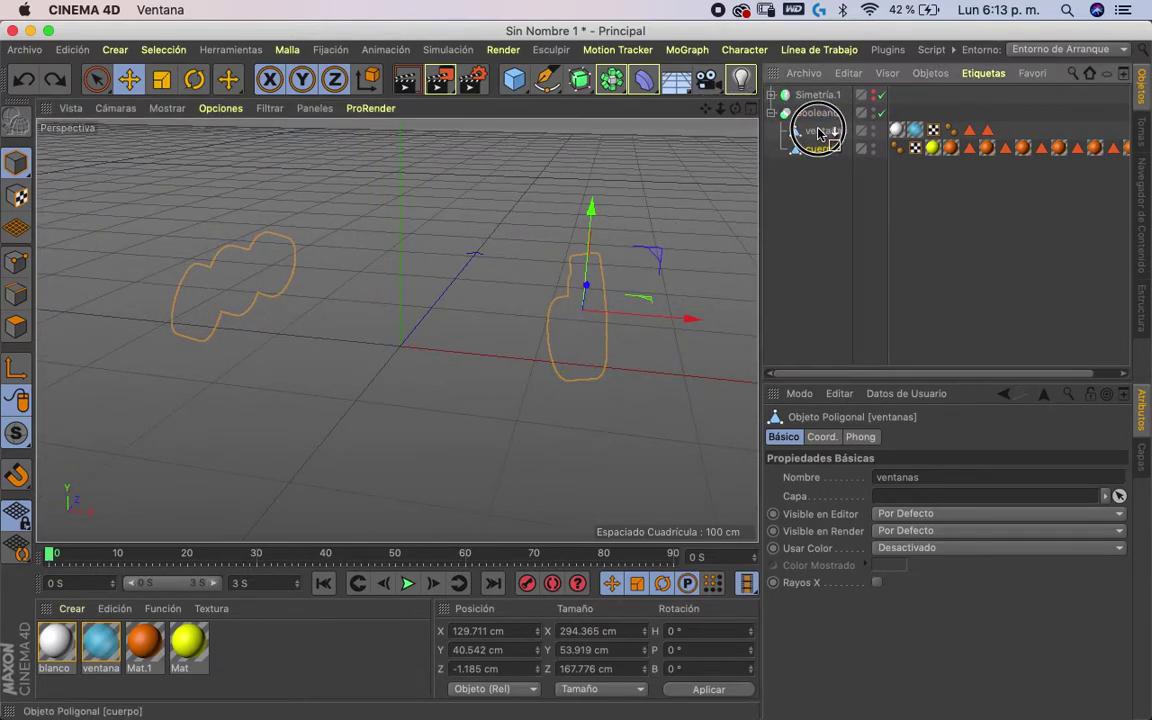
drag(820, 150, 822, 126)
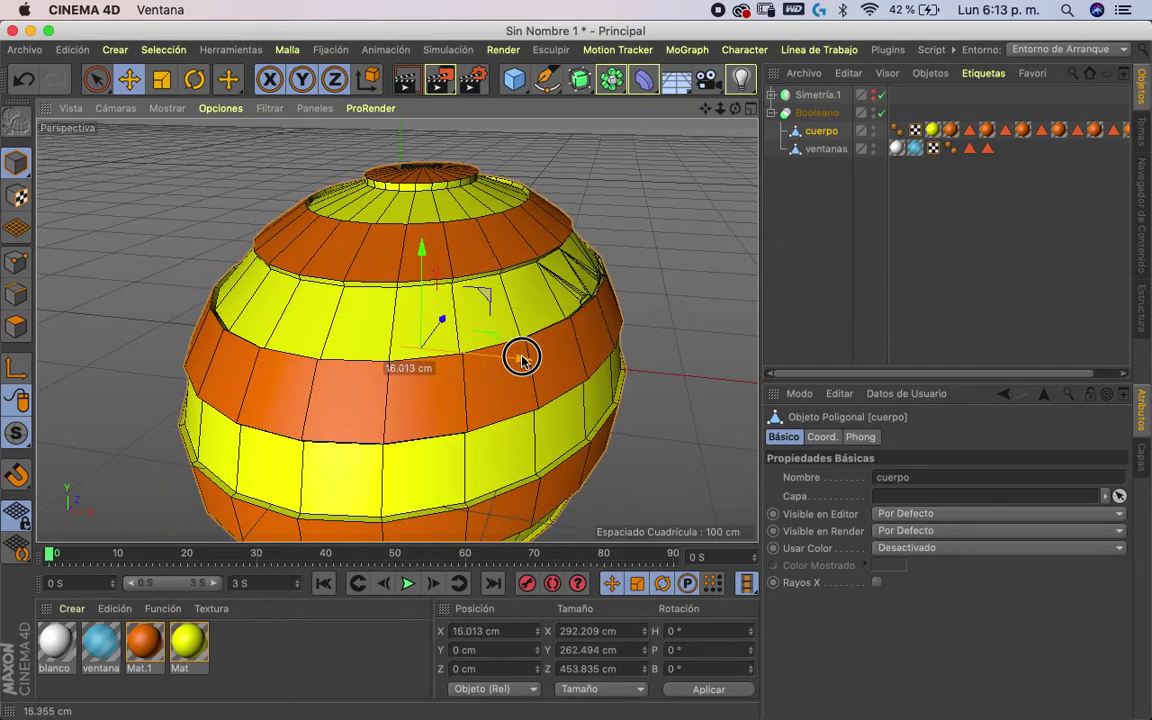
drag(505, 360, 506, 356)
key(ctrl+z)
- Nudge the windows slightly along X, inspect the three openings front-on, and undo
click(818, 150)
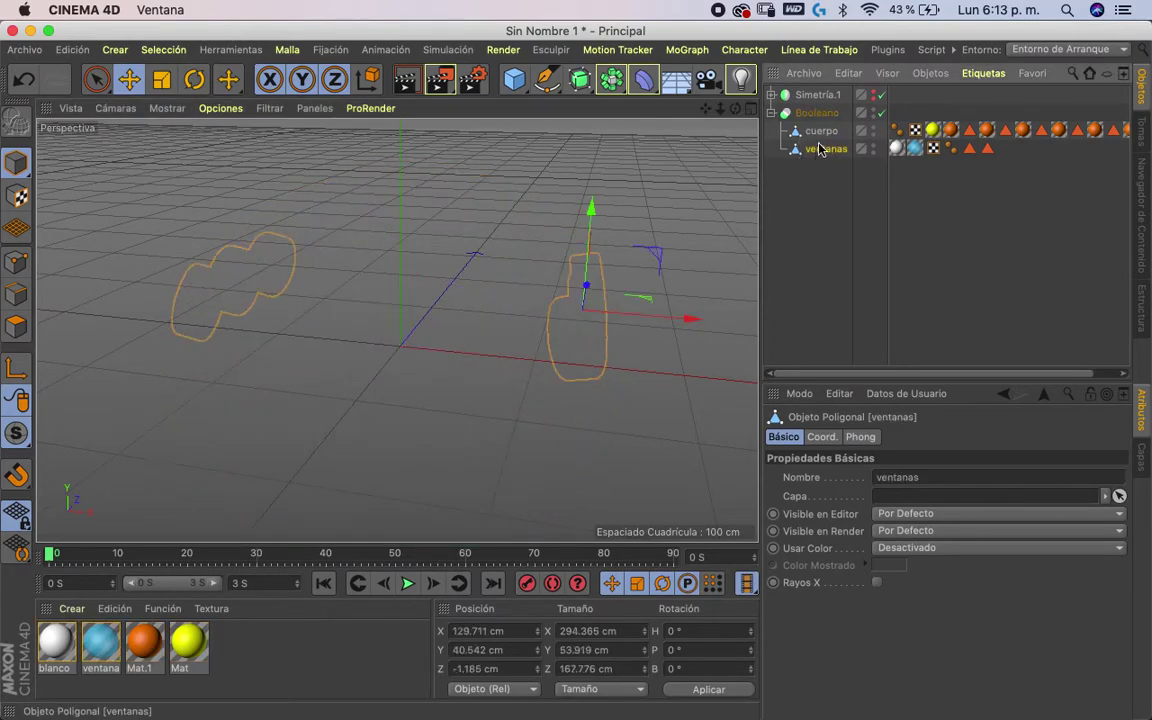
drag(674, 316, 677, 316)
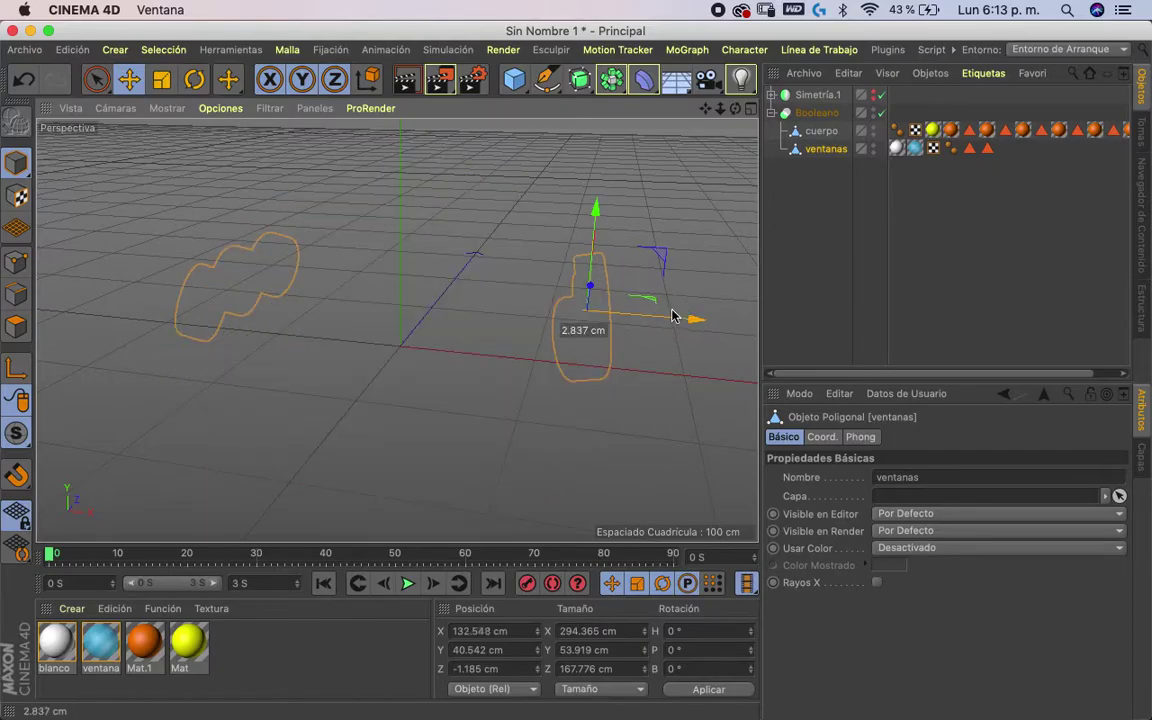
drag(735, 108, 581, 78)
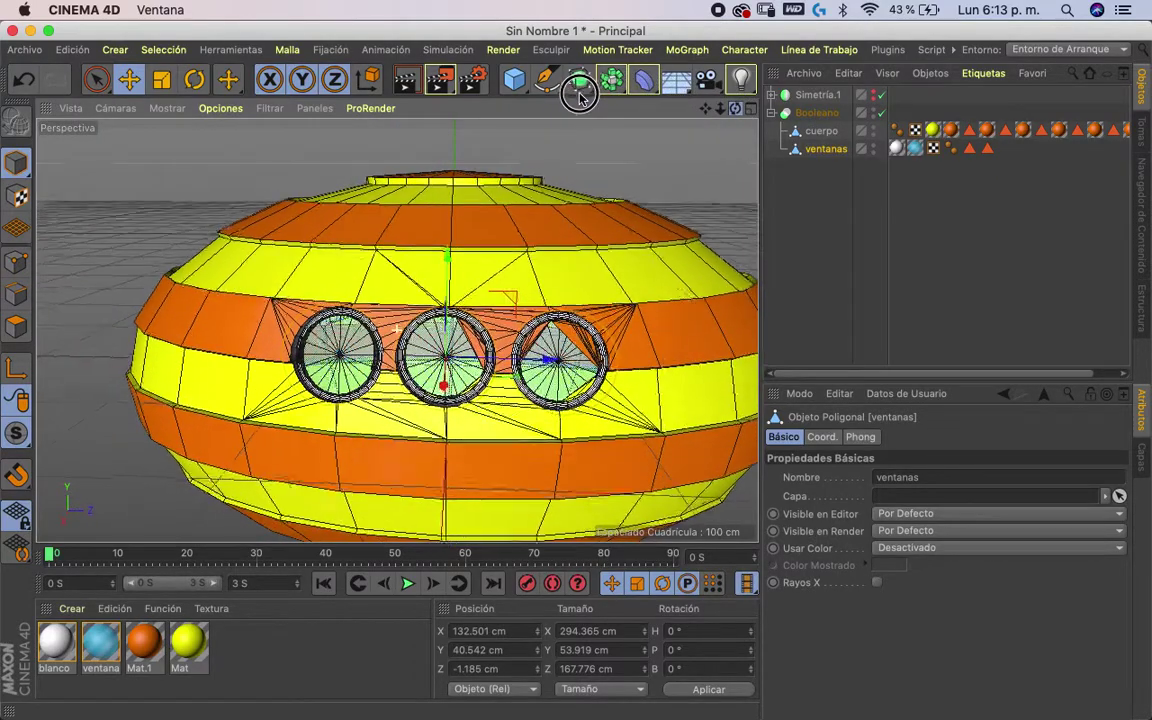
mouse_move(720, 108)
mouse_down()
mouse_move(762, 132)
mouse_move(752, 111)
mouse_move(698, 111)
mouse_up()
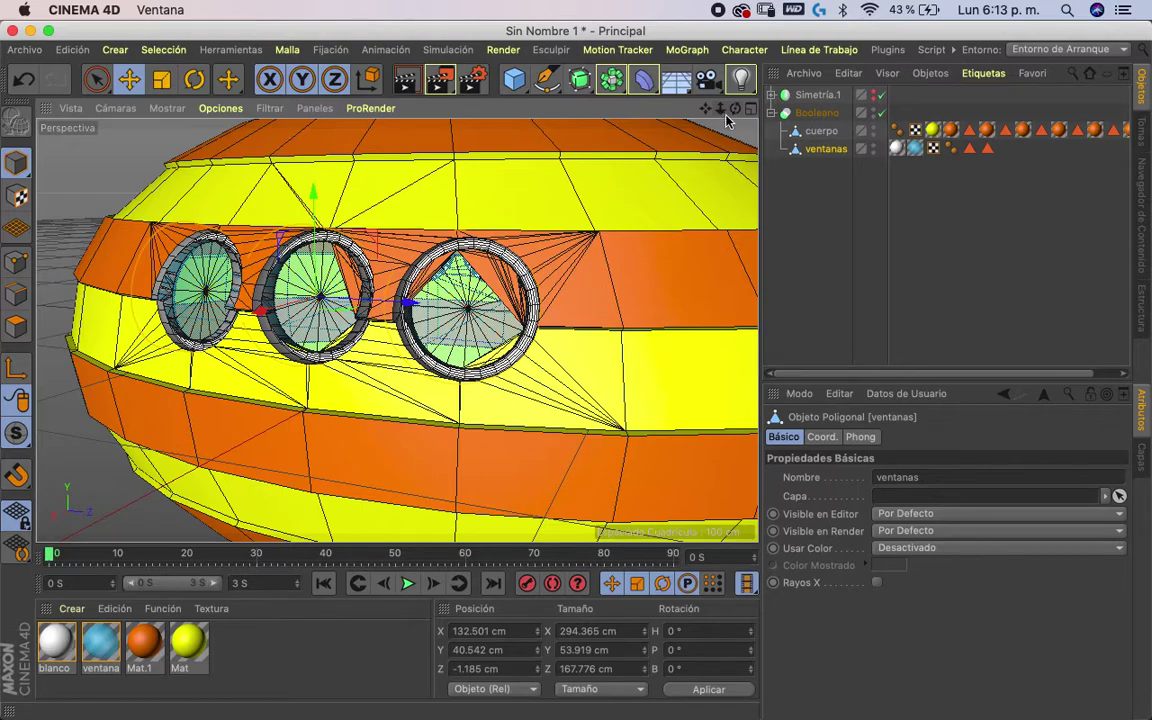
key(ctrl+z)
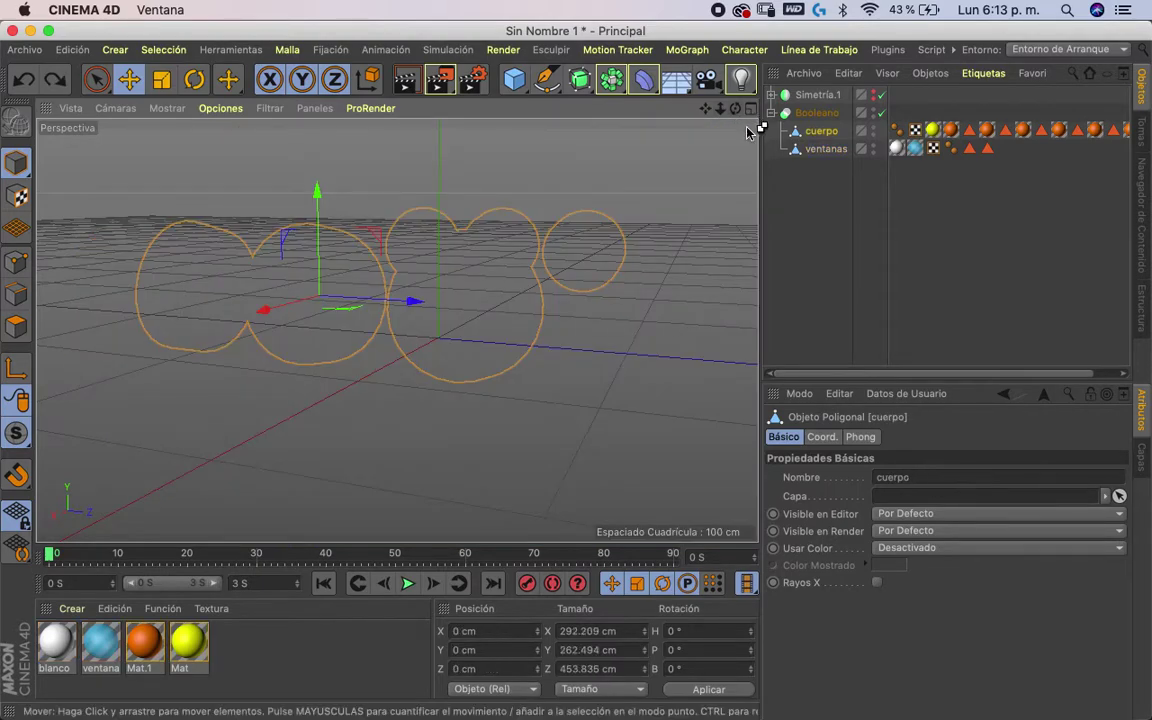
- Take cuerpo out of Booleano, delete ventanas from it, and re-enable Simetría.1
click(826, 149)
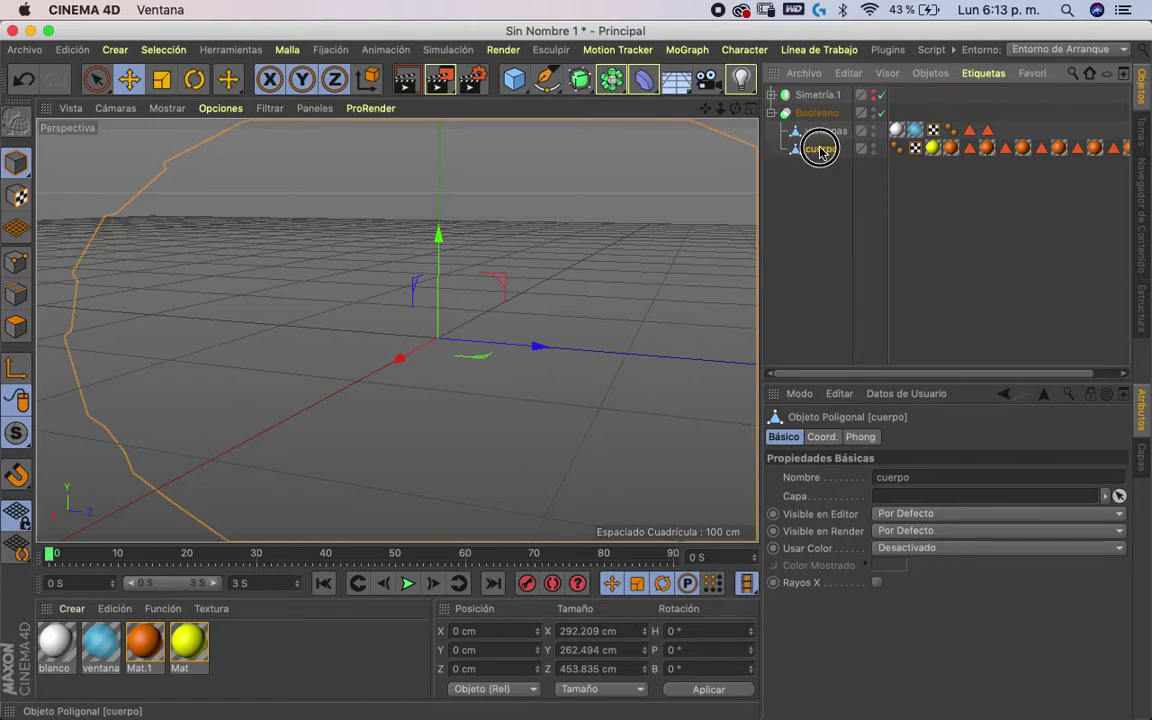
drag(820, 150, 808, 102)
click(818, 150)
key(Delete)
click(867, 96)
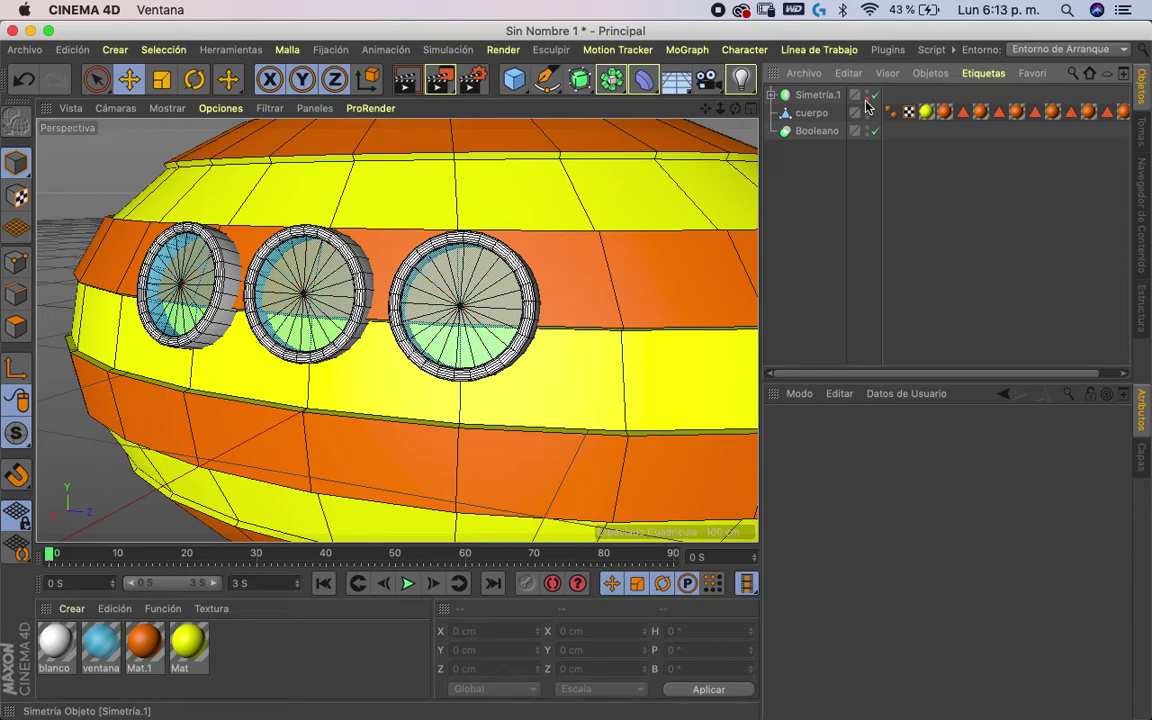
- Widen the ventanas window cylinders along X with the Scale tool
click(773, 95)
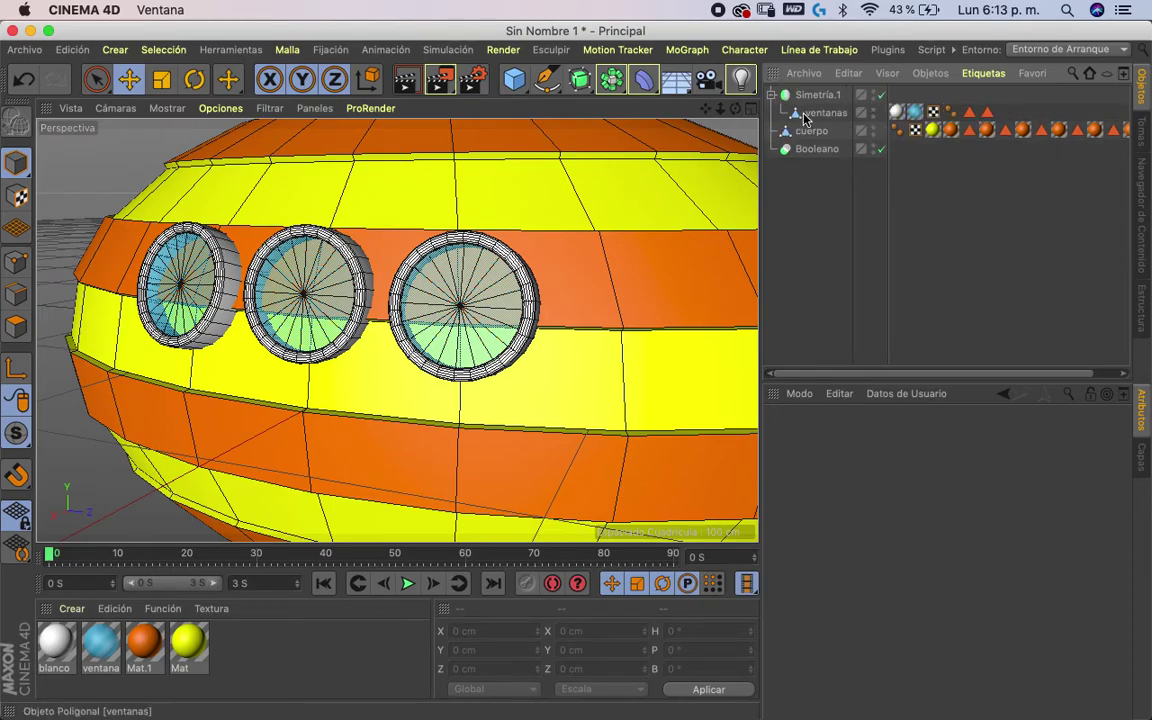
click(812, 113)
mouse_move(736, 108)
mouse_down()
mouse_move(747, 122)
mouse_move(872, 152)
mouse_up()
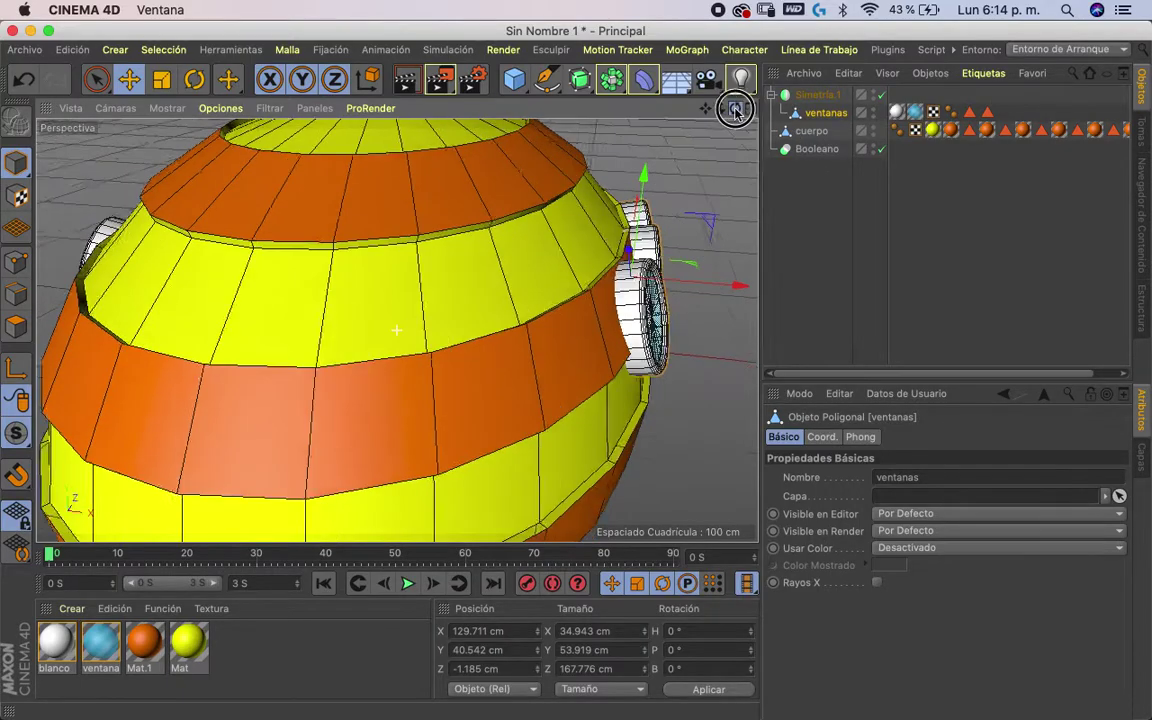
drag(748, 113, 447, 198)
key(t)
drag(743, 305, 716, 305)
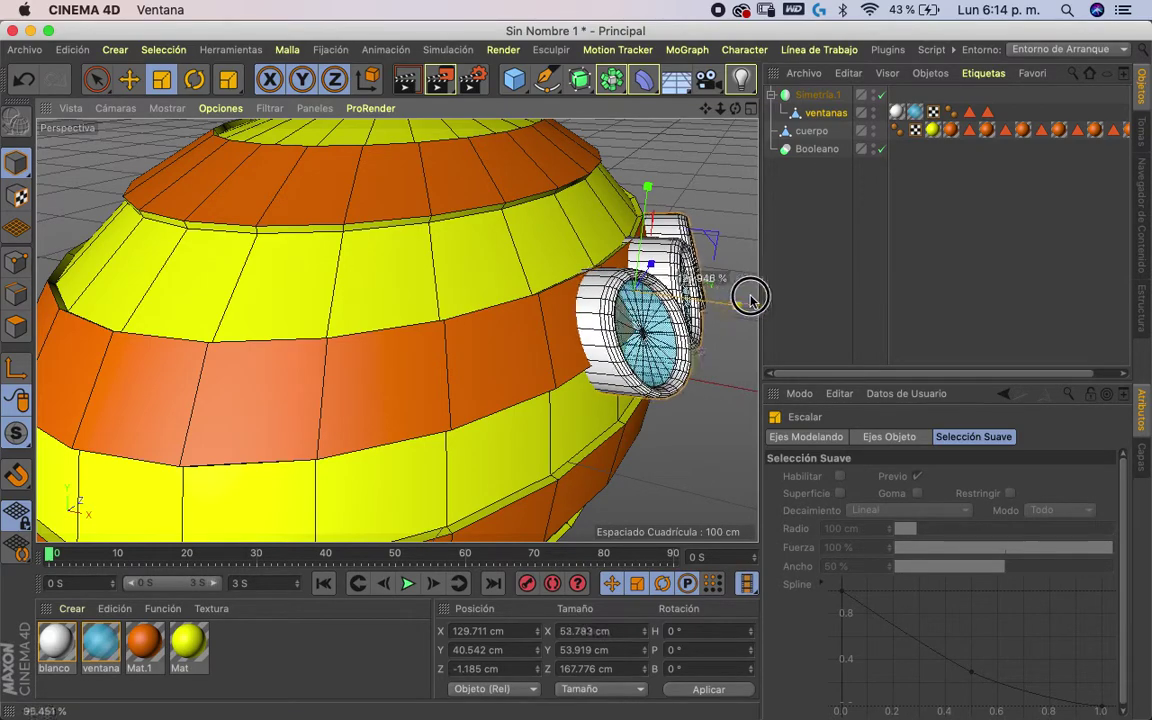
click(750, 203)
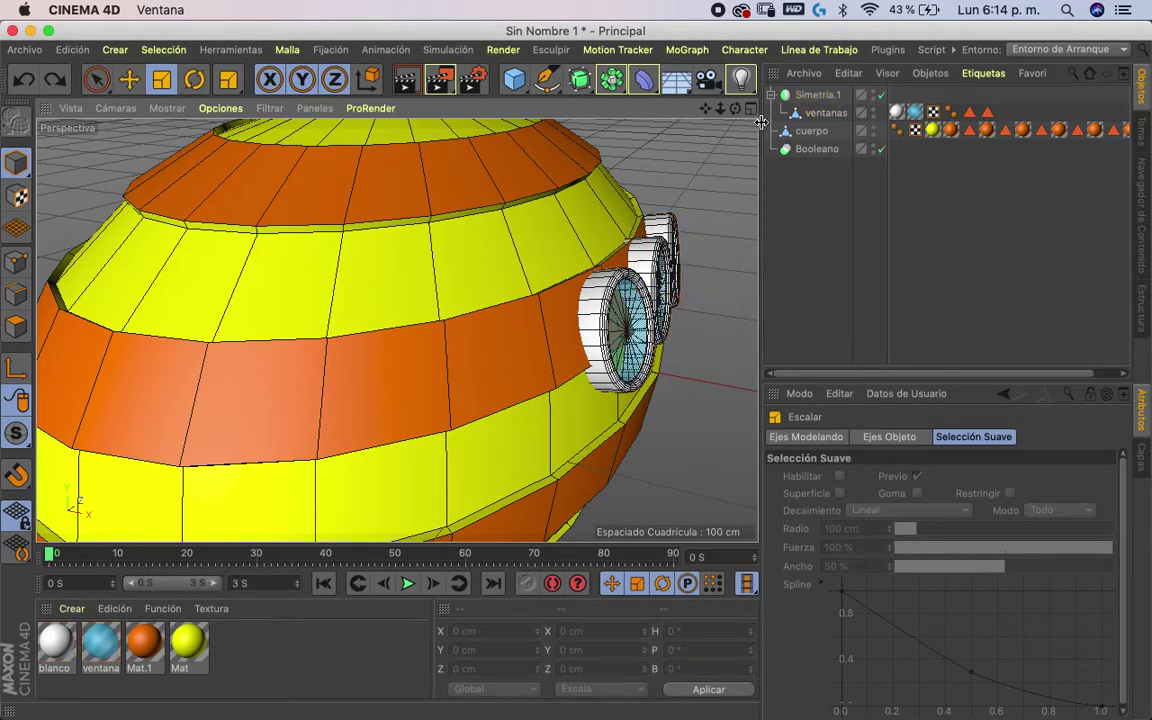
- Undo past the Boolean and symmetry setup back to separate ventana, ventana.1, ventana.2 and cuerpo
click(25, 83)
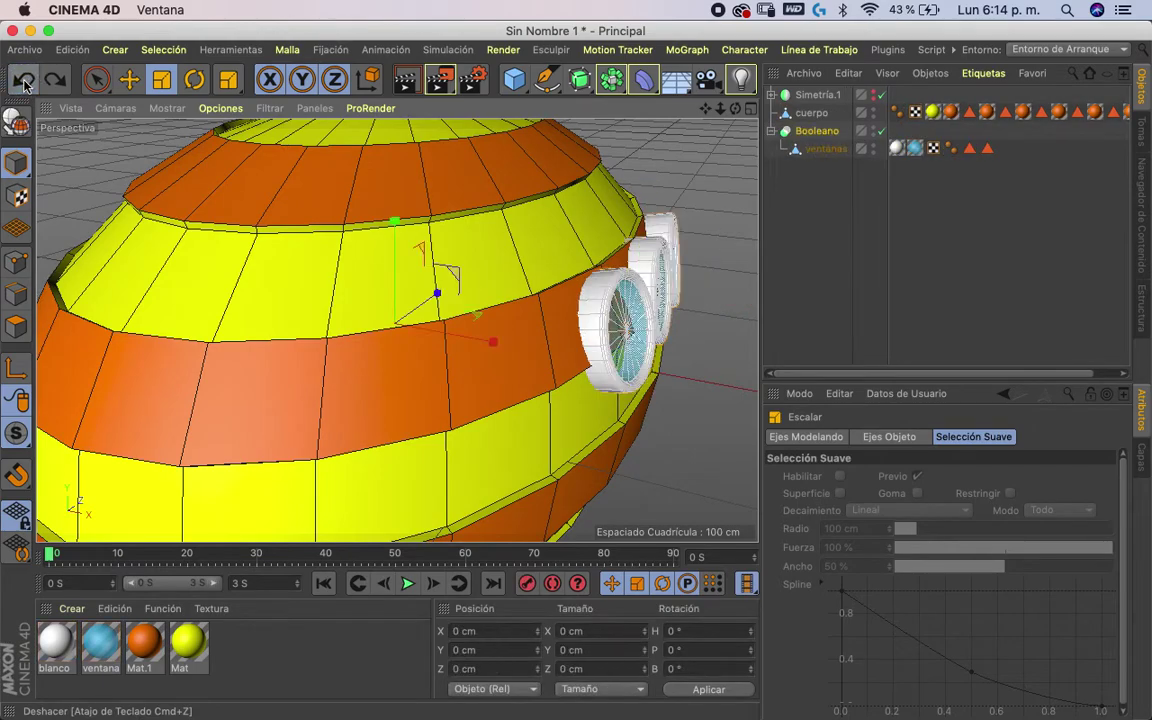
click(25, 83)
click(27, 85)
click(26, 84)
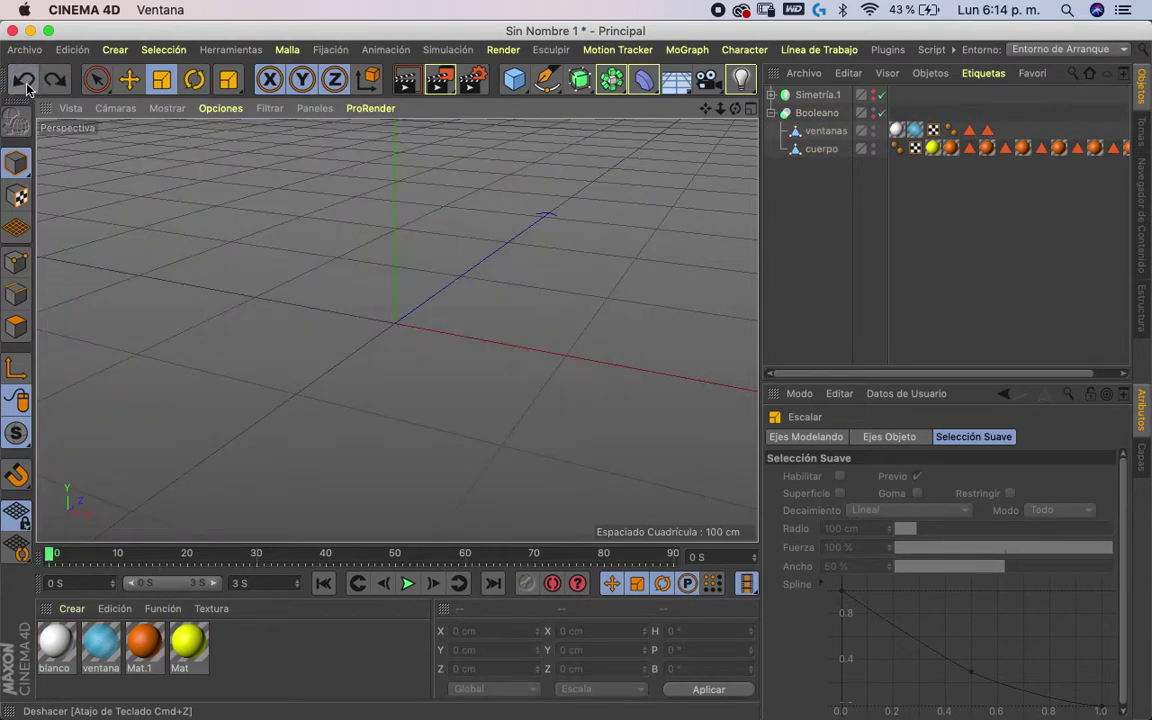
click(26, 84)
click(27, 86)
click(30, 88)
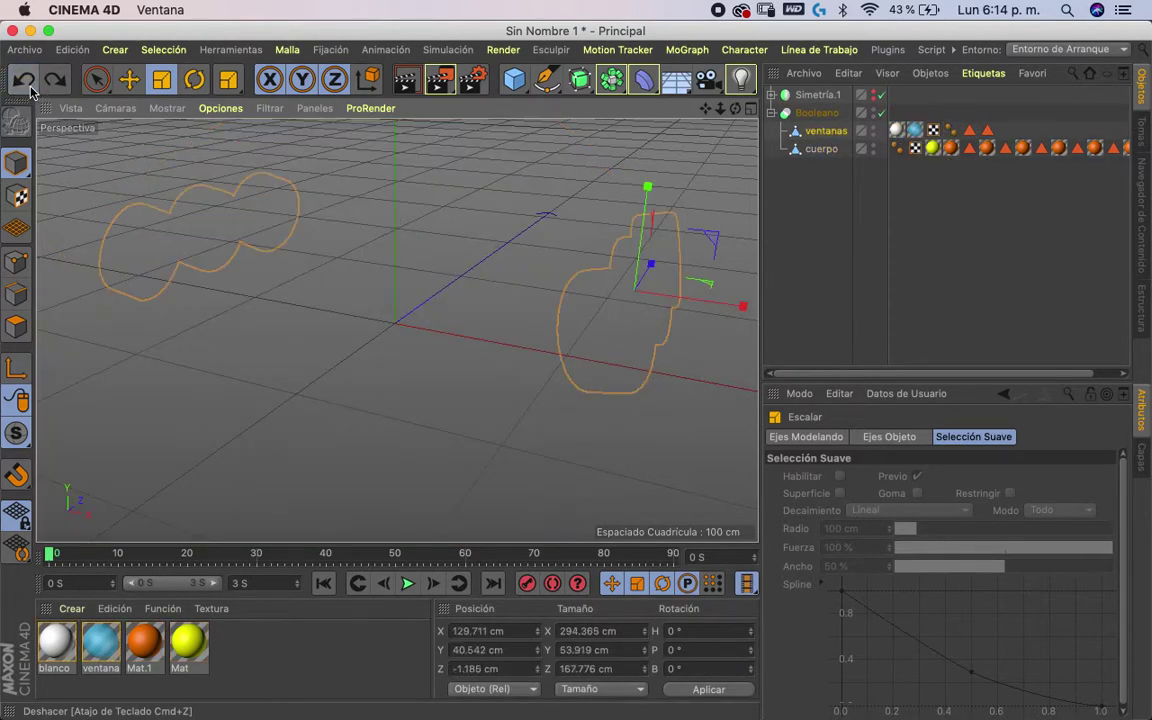
click(30, 88)
click(24, 82)
click(26, 83)
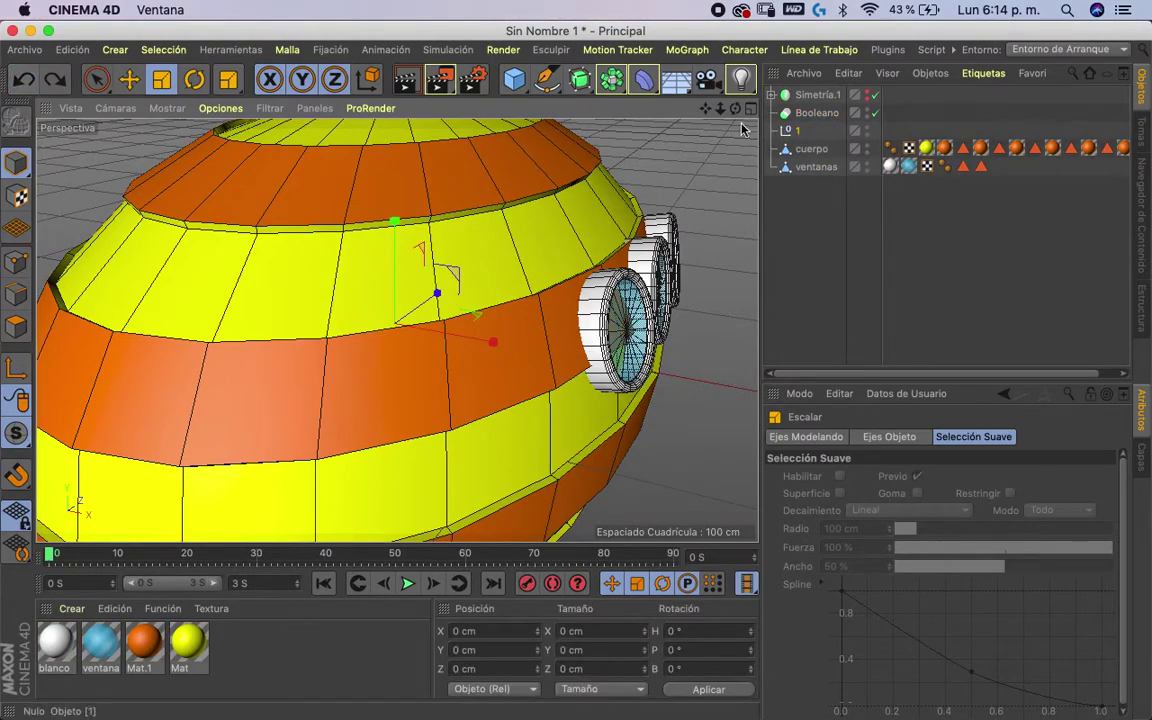
click(24, 84)
click(24, 84)
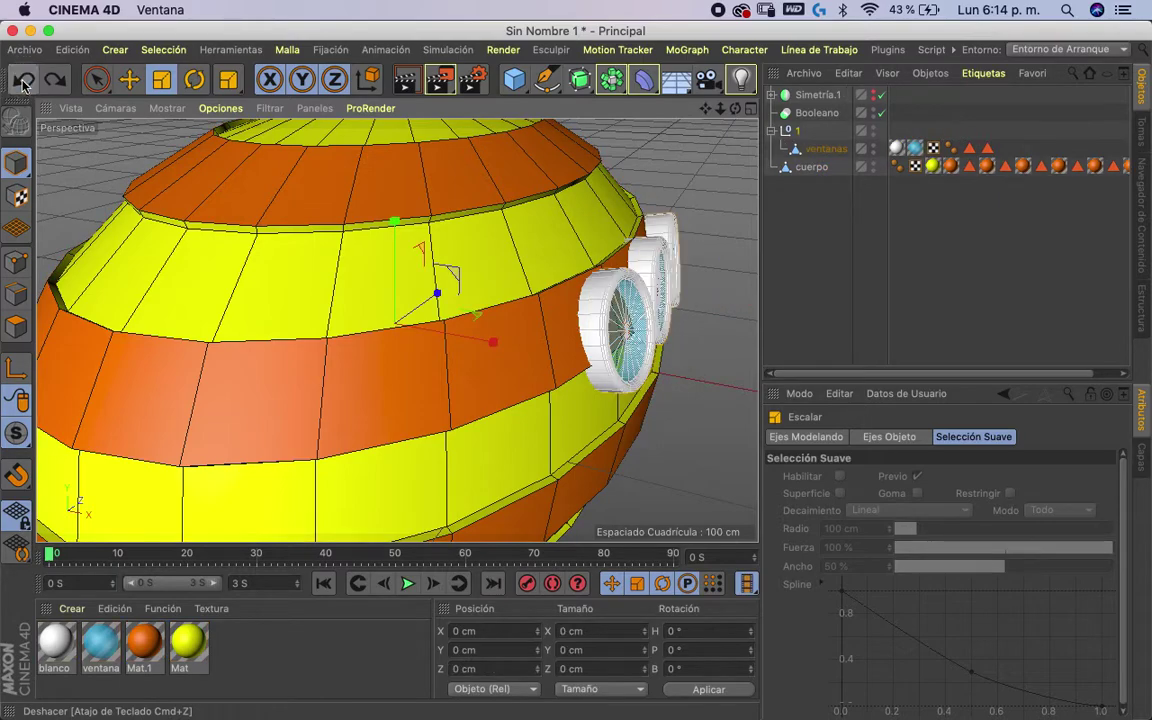
click(24, 84)
click(24, 84)
click(26, 86)
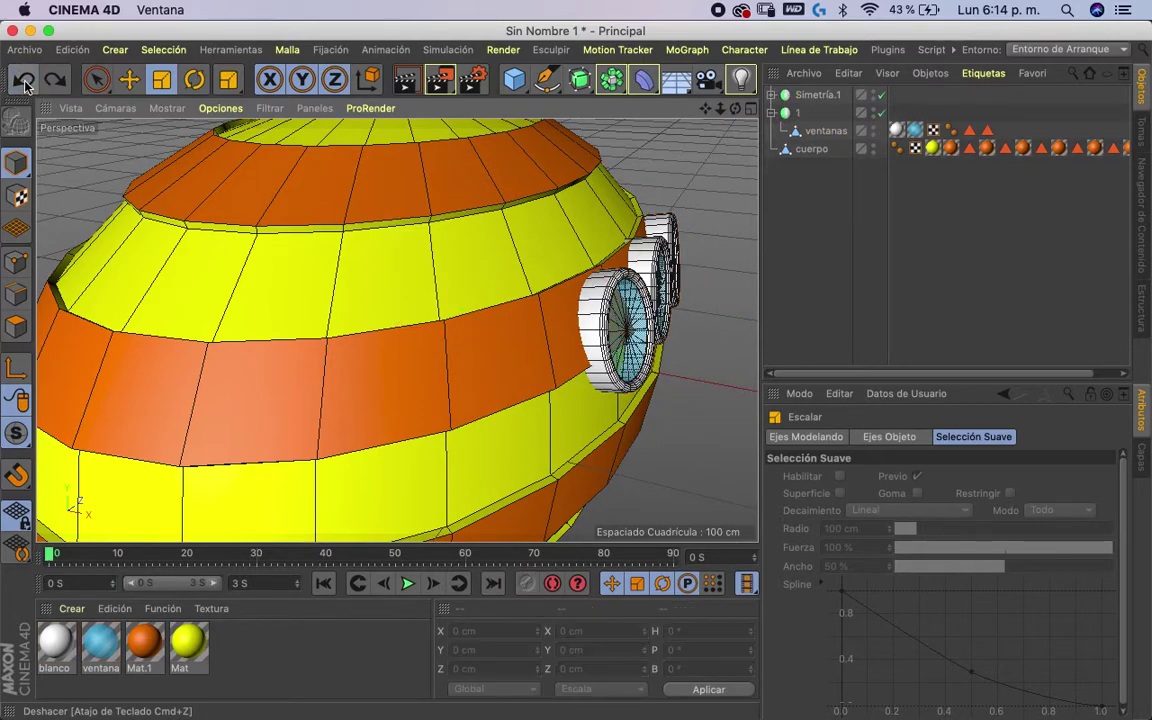
click(25, 83)
click(27, 84)
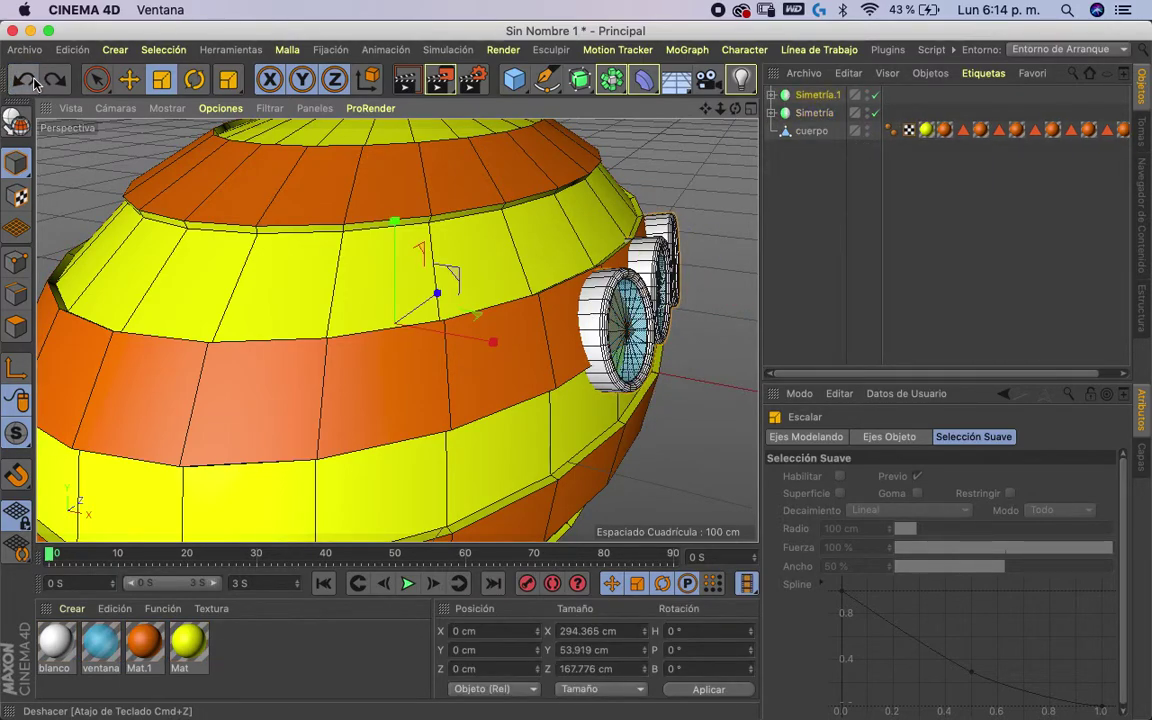
click(25, 84)
click(25, 84)
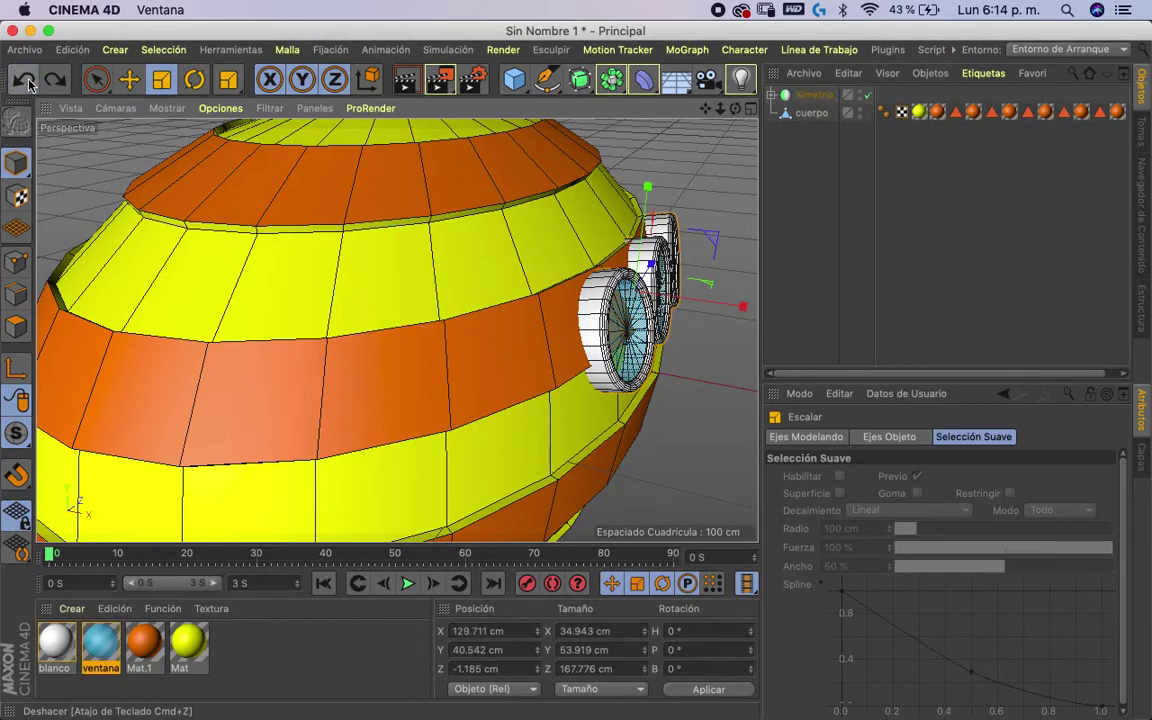
click(772, 94)
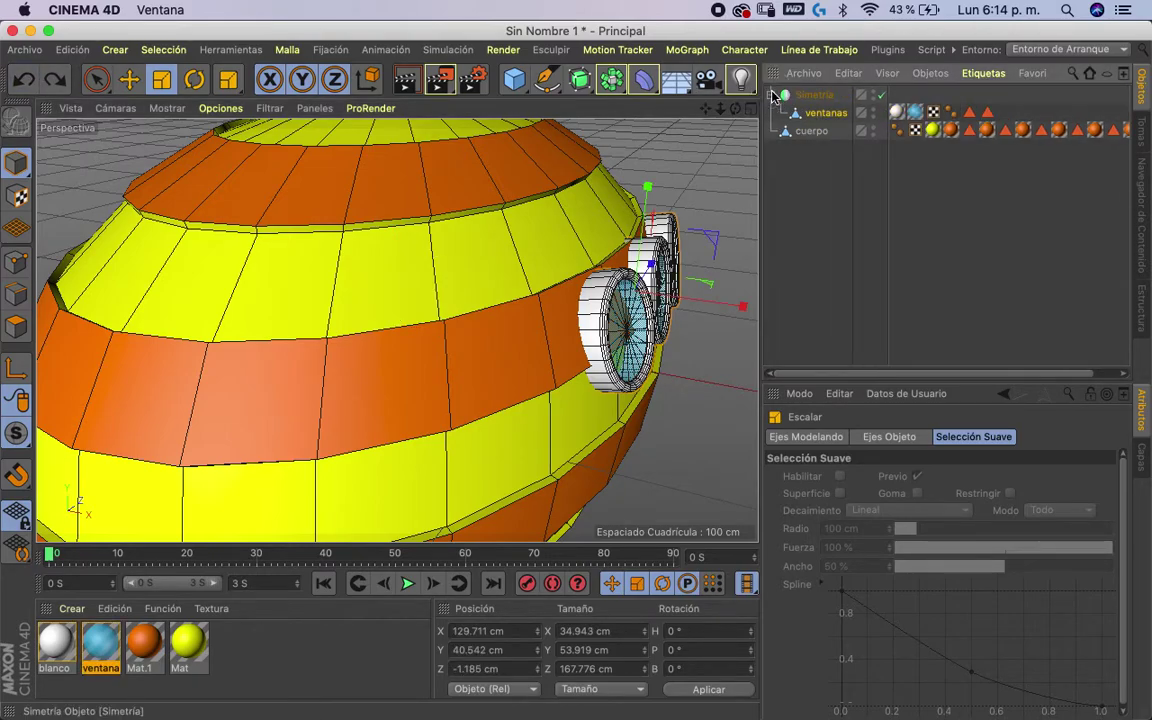
click(25, 82)
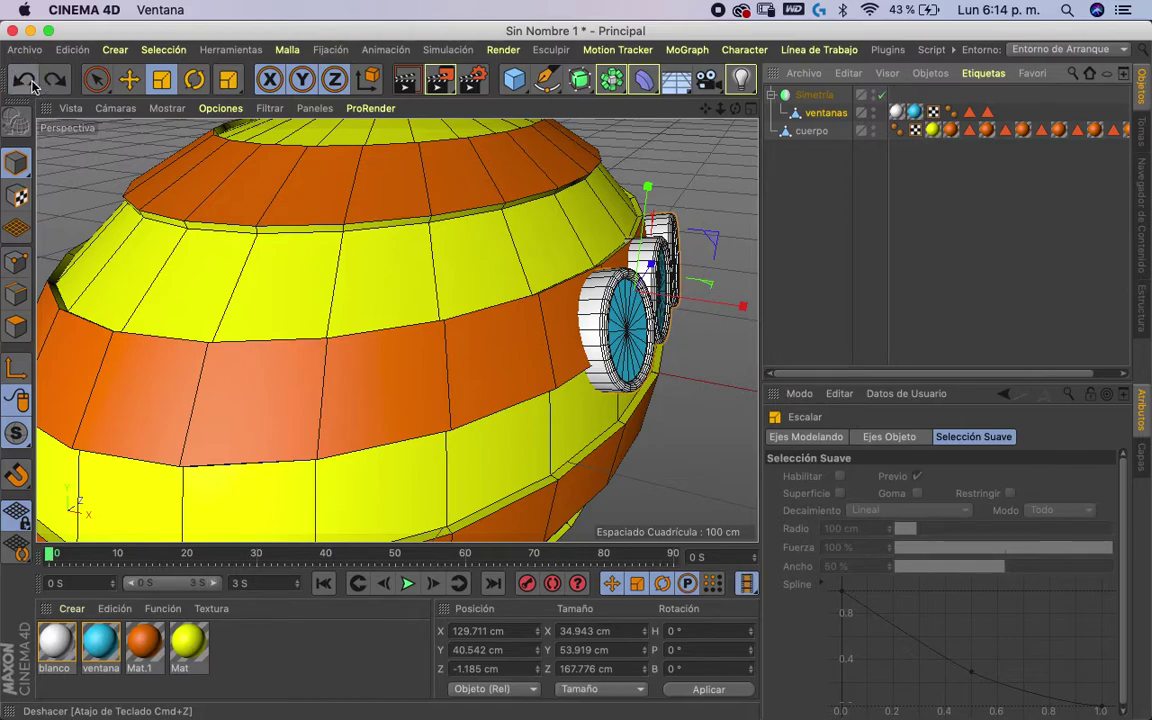
click(31, 85)
click(31, 85)
click(31, 85)
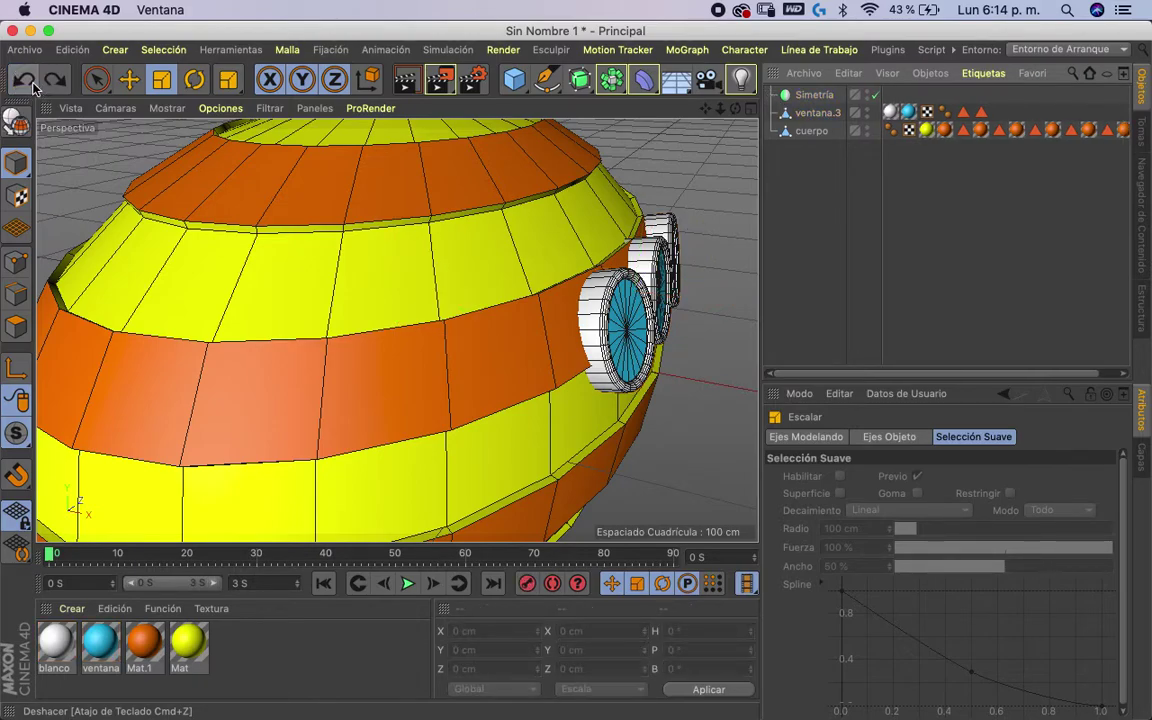
click(31, 85)
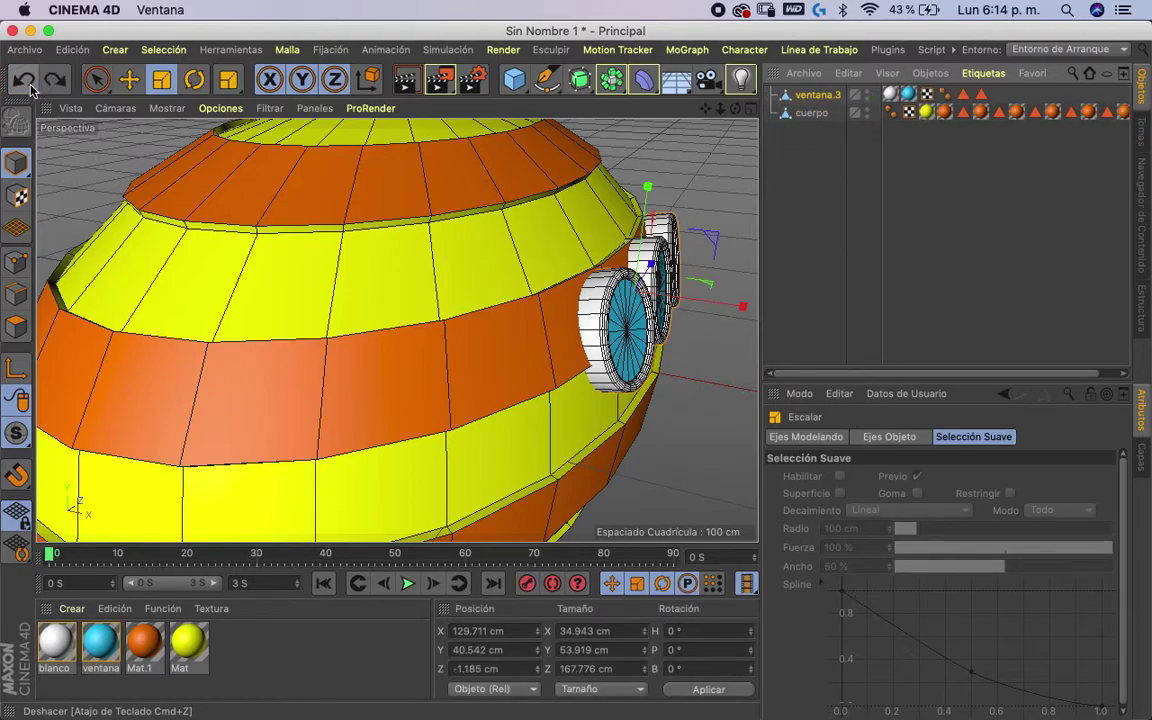
click(31, 85)
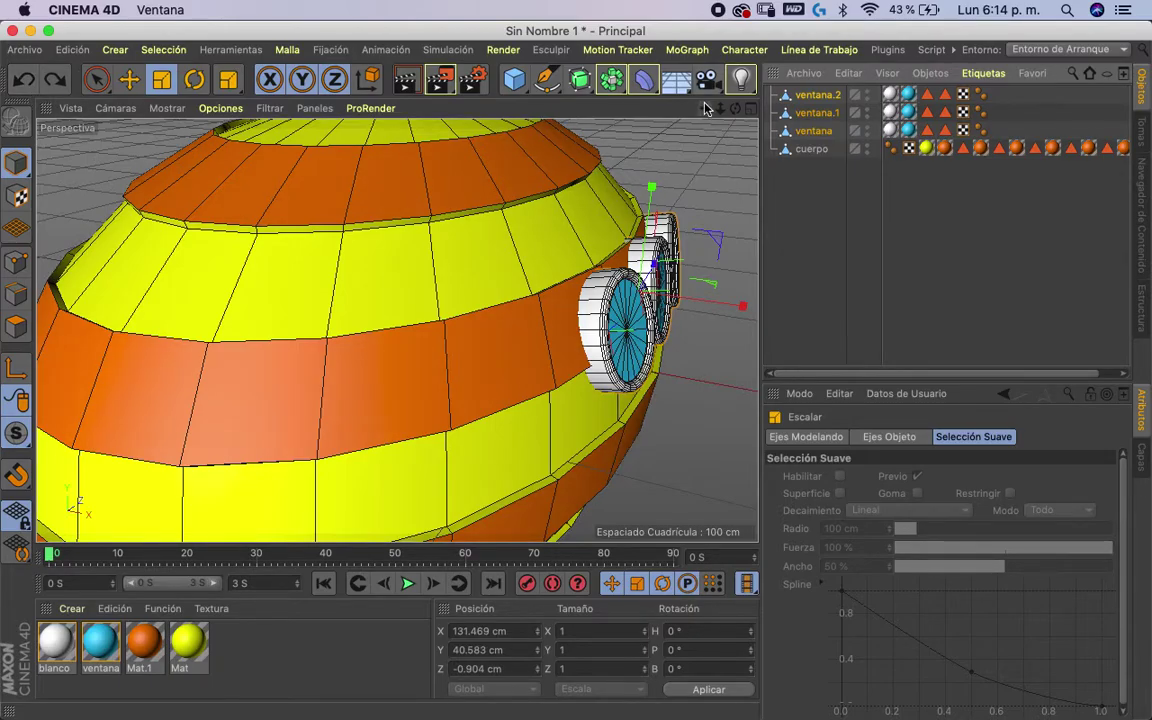
mouse_move(645, 105)
alt+mouse_down()
mouse_move(660, 112)
mouse_move(630, 140)
alt+mouse_up()
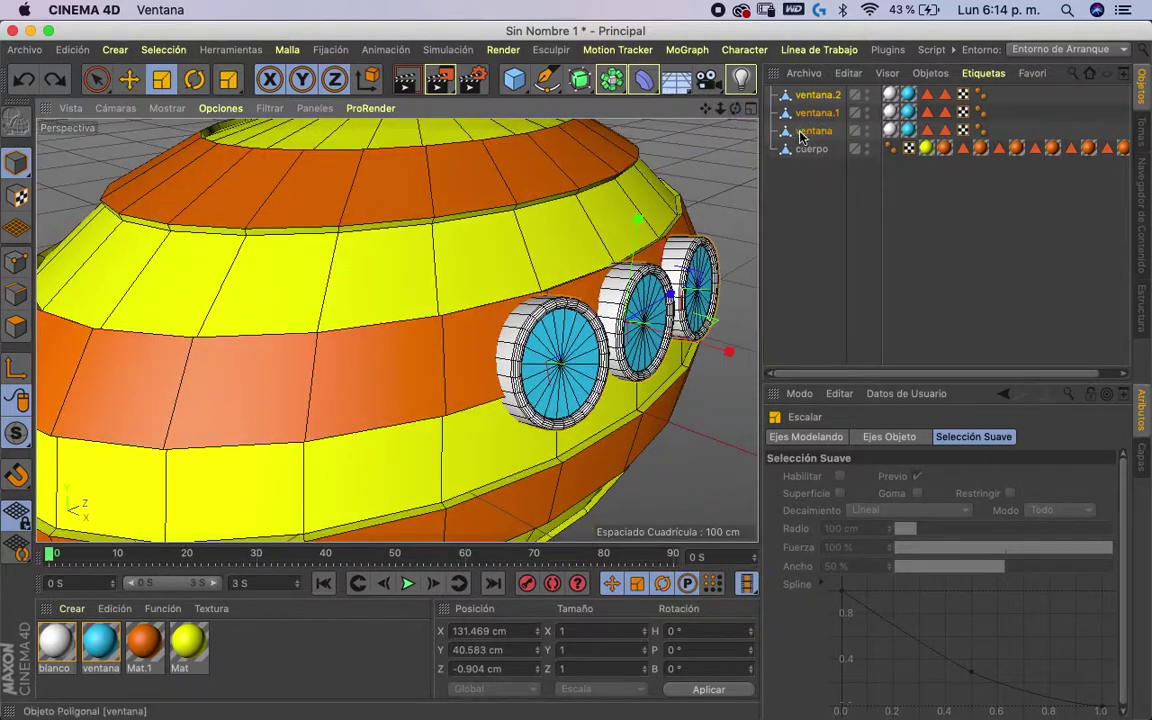
- Enlarge the front window ventana.1 and the rear window ventana.2
click(700, 335)
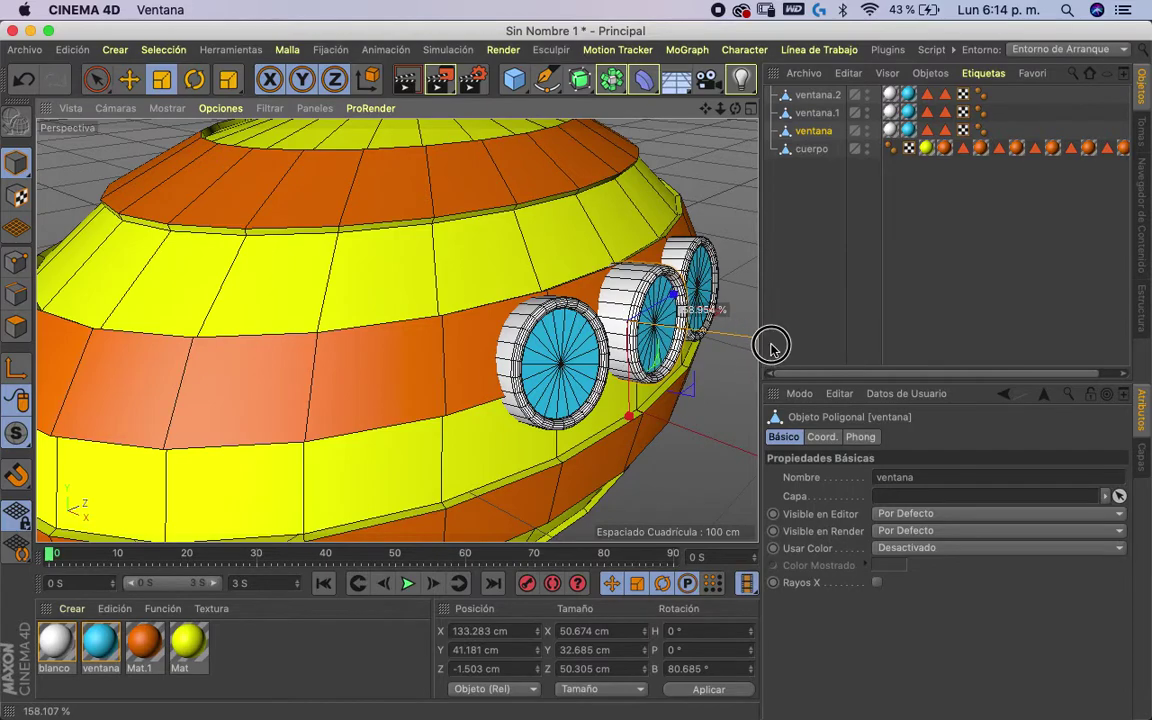
click(816, 114)
mouse_move(620, 370)
mouse_down()
mouse_move(742, 256)
mouse_move(746, 123)
mouse_move(758, 180)
mouse_move(588, 127)
mouse_move(524, 139)
mouse_move(778, 187)
mouse_move(700, 300)
mouse_up()
click(705, 275)
click(670, 365)
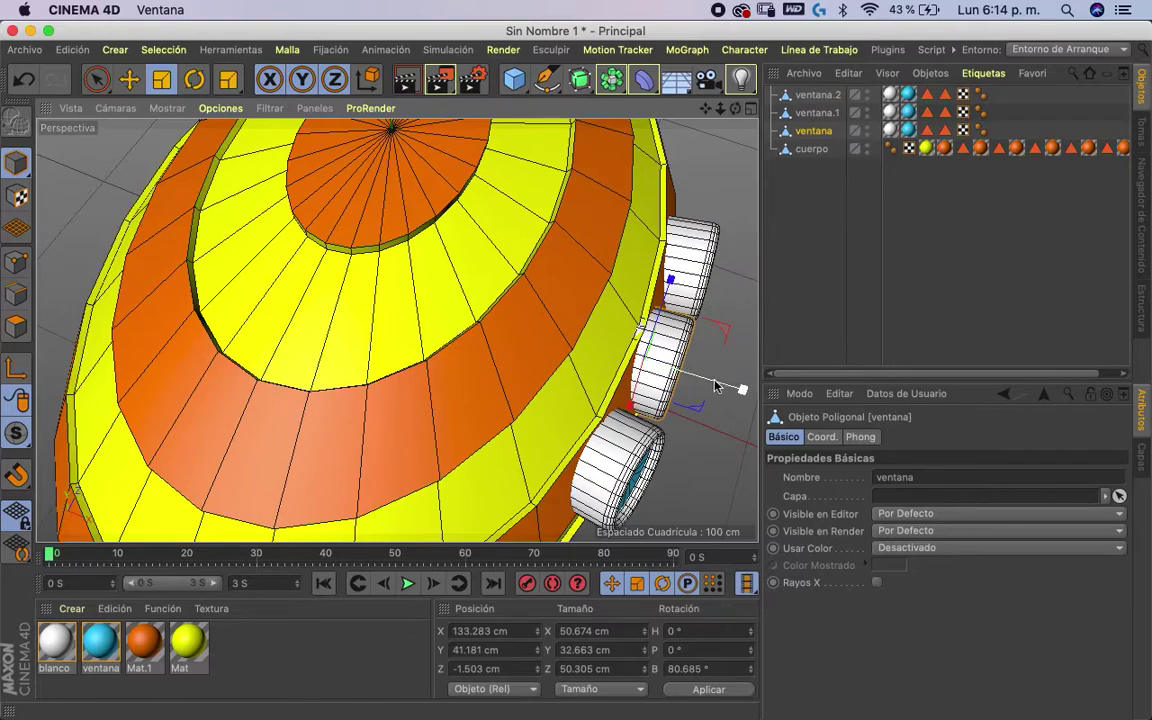
mouse_move(625, 200)
alt+mouse_down()
mouse_move(710, 77)
mouse_move(622, 44)
mouse_move(689, 26)
mouse_move(760, 90)
alt+mouse_up()
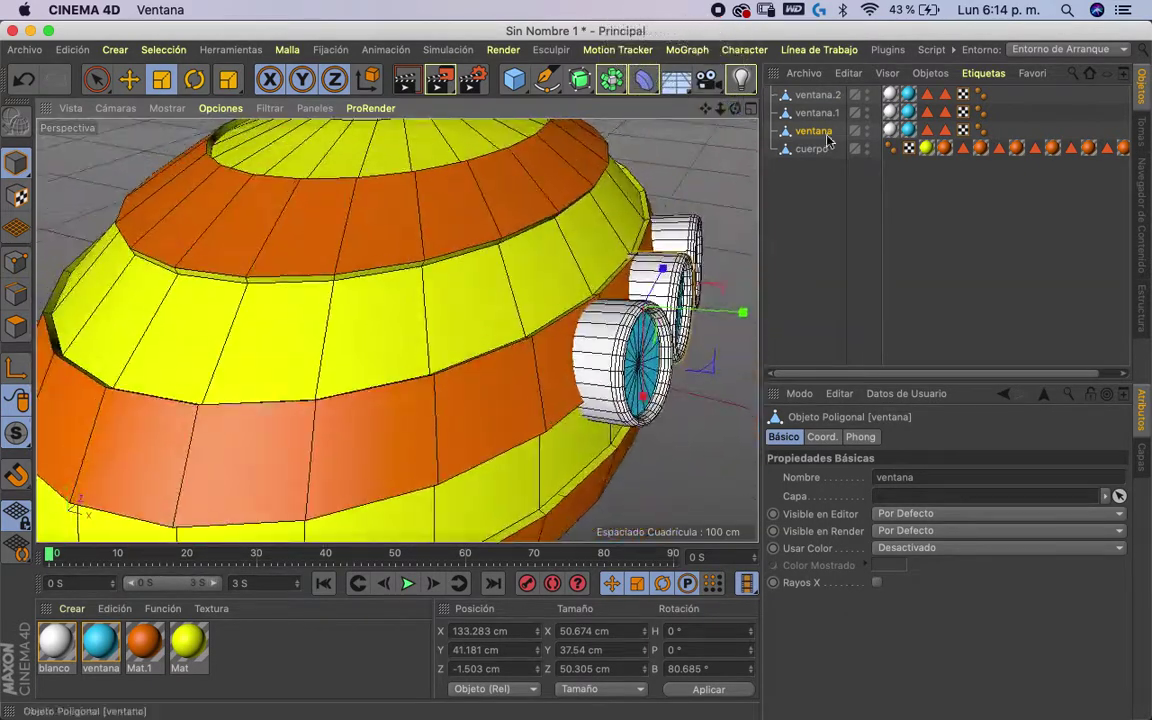
- Move all three windows together left and down to X 124.345 cm, Y 38.802 cm
shift+click(818, 95)
key(r)
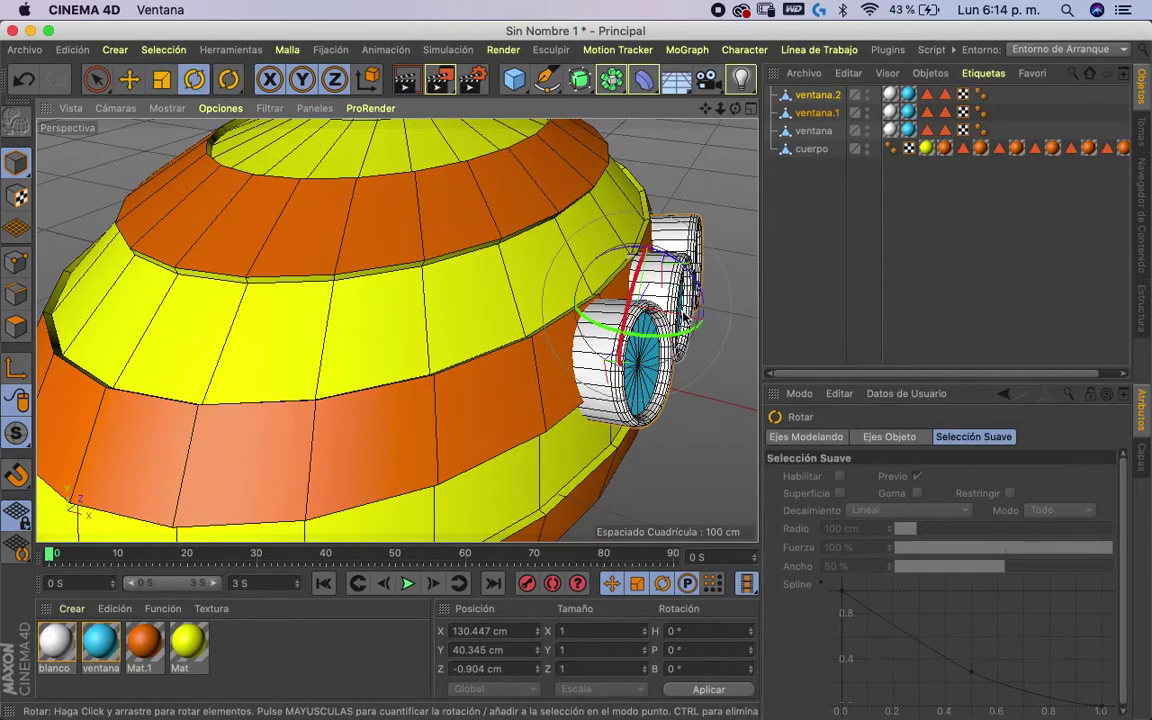
mouse_move(672, 312)
mouse_down()
mouse_move(707, 329)
mouse_move(694, 324)
mouse_up()
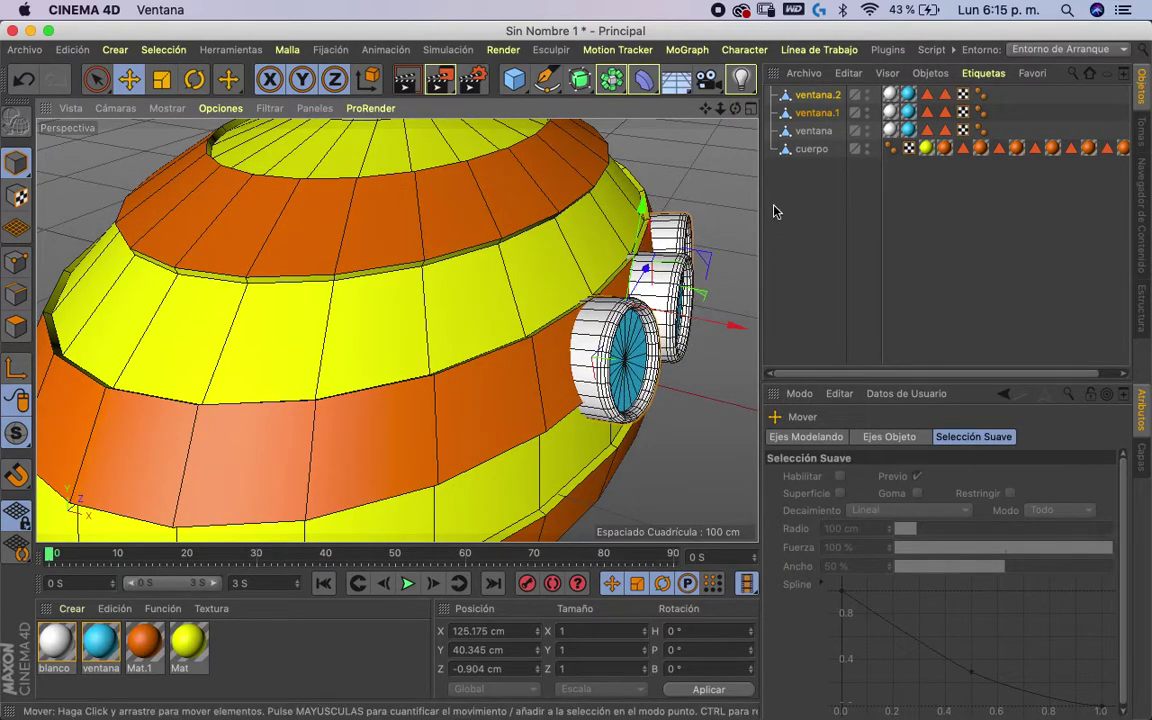
key(ctrl+z)
key(e)
shift+click(813, 131)
mouse_move(718, 312)
mouse_down()
mouse_move(689, 316)
mouse_move(562, 208)
mouse_up()
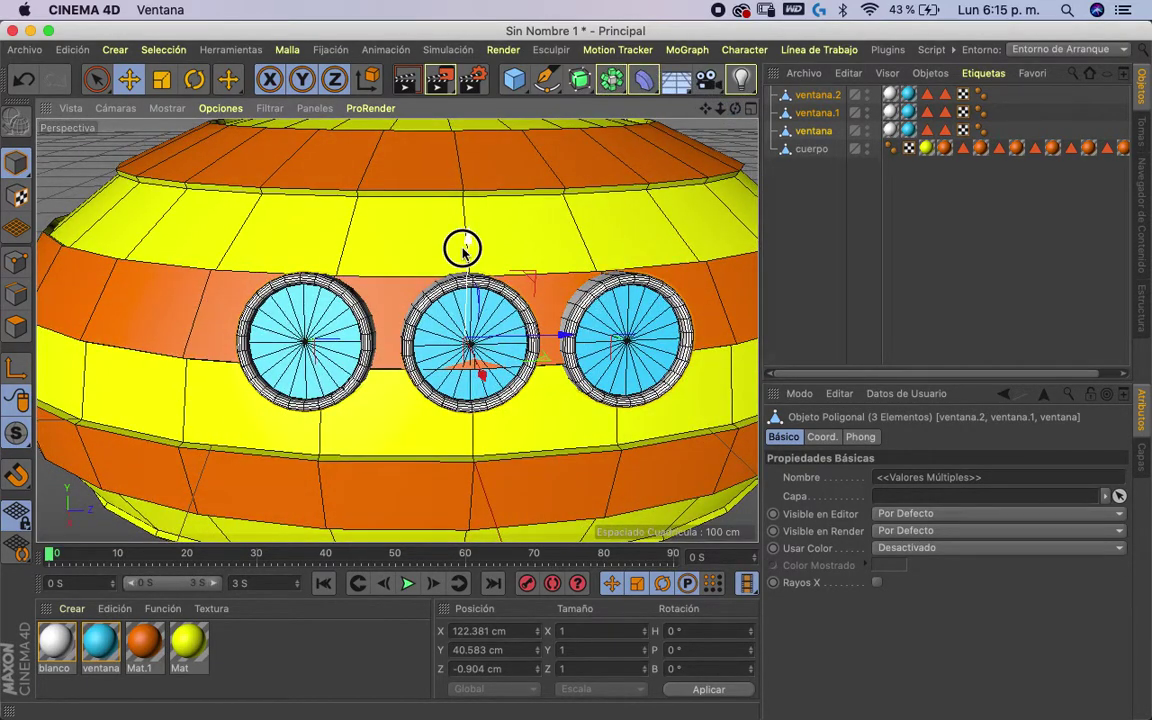
drag(463, 249, 463, 256)
mouse_move(506, 185)
alt+mouse_down()
mouse_move(755, 145)
mouse_move(703, 317)
alt+mouse_up()
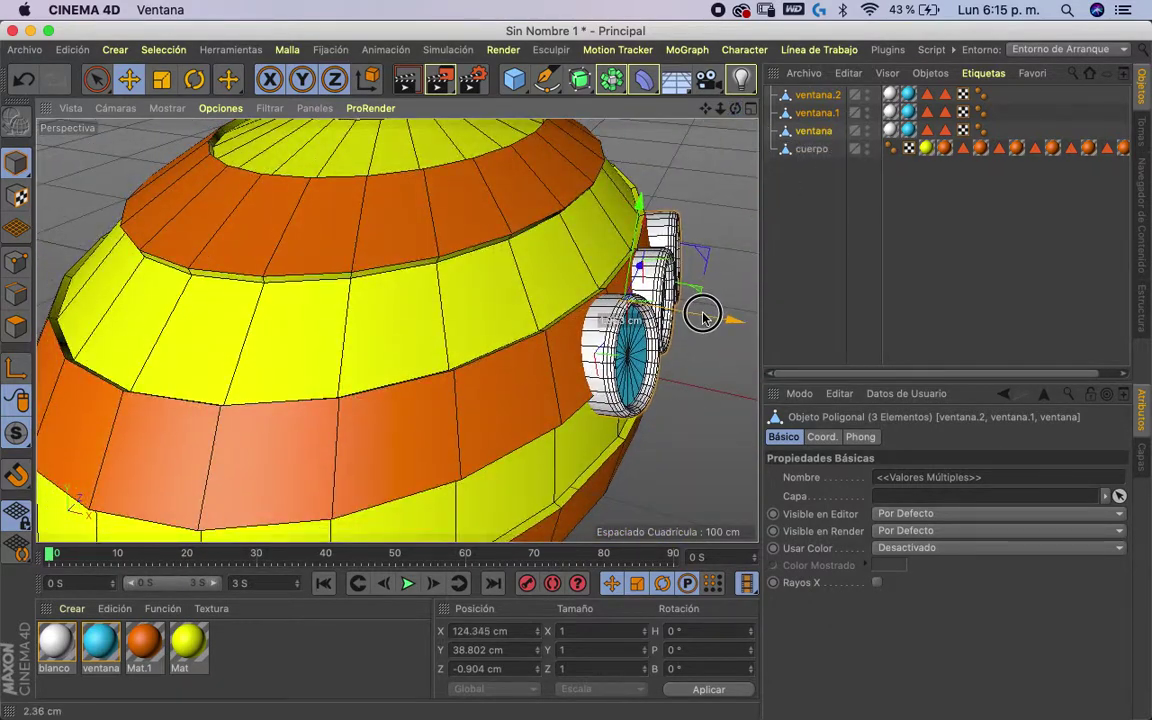
drag(735, 108, 622, 90)
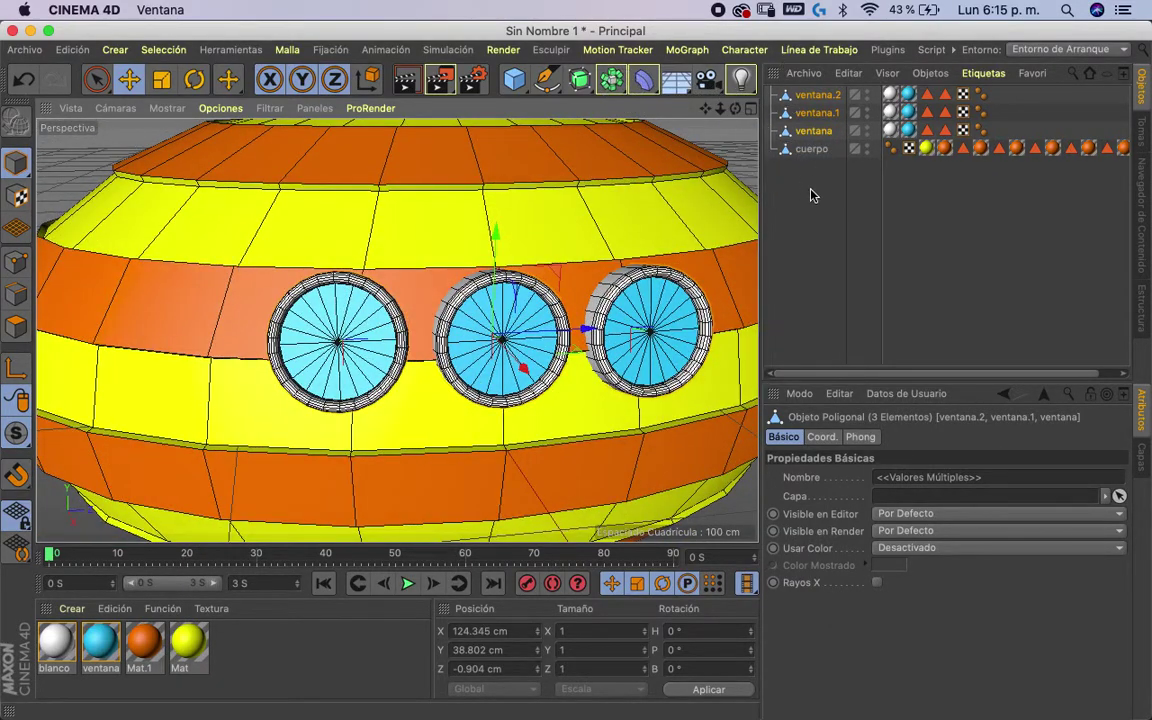
click(813, 131)
shift+click(820, 96)
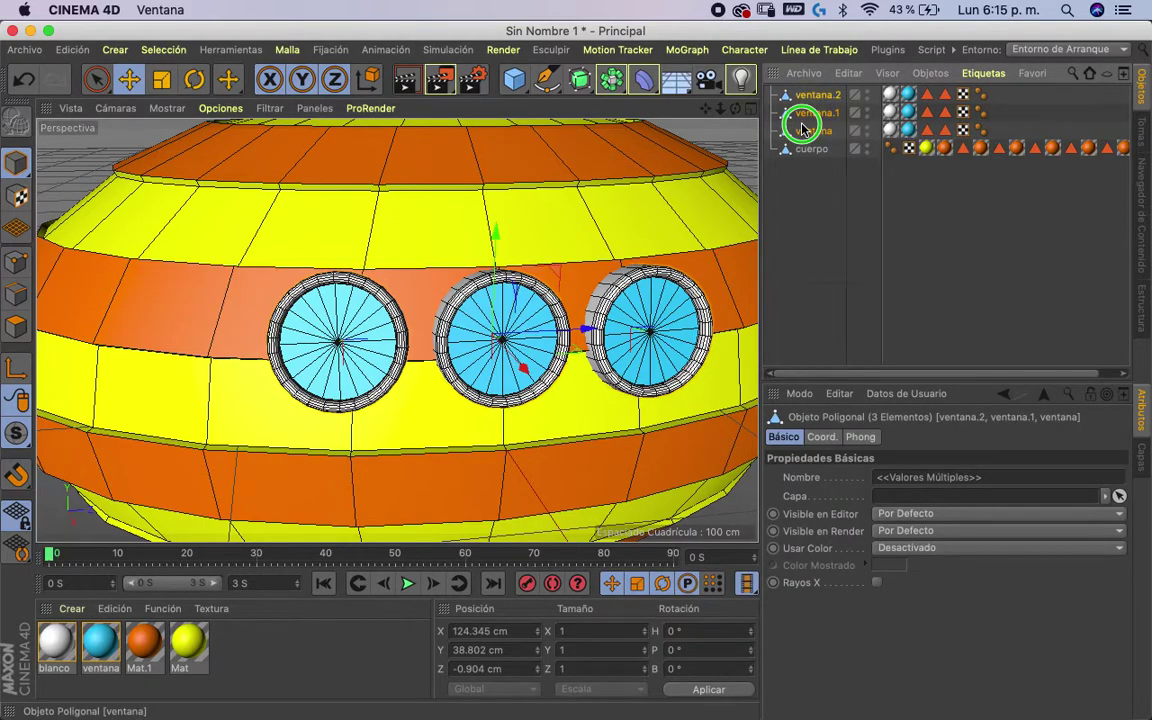
- Merge the windows into ventana.3 with Connect Objects + Delete, mirror it in Symmetry, and add a Boole object
right_click(803, 130)
click(836, 538)
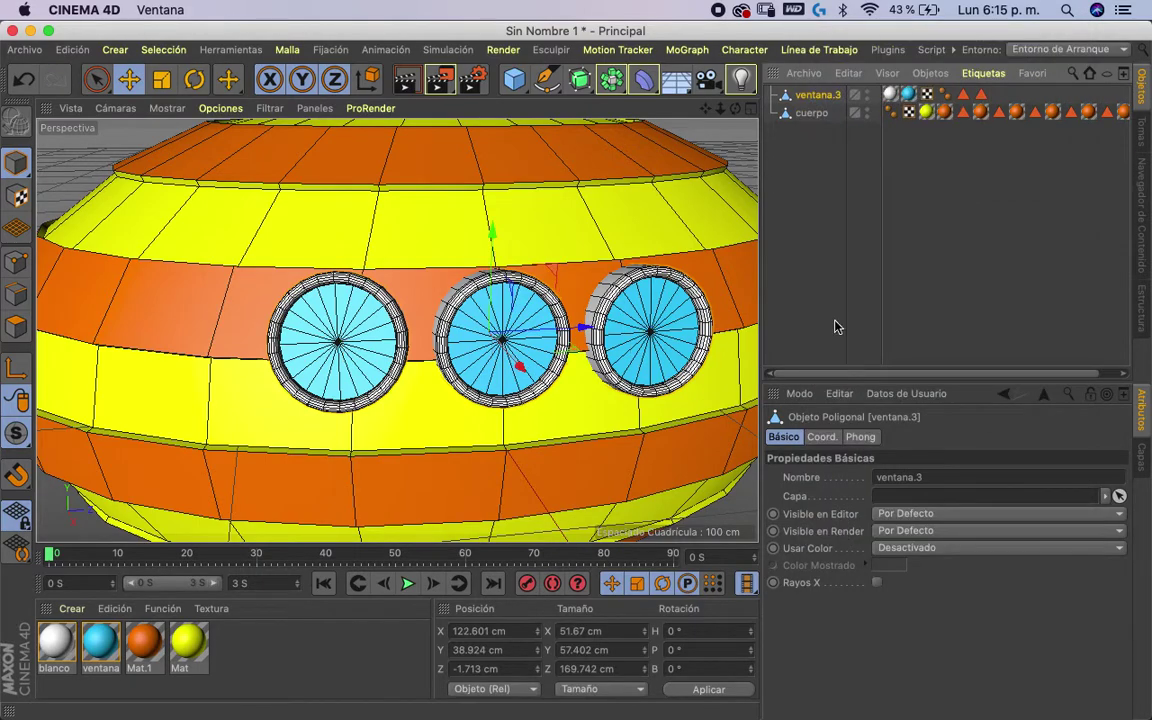
click(614, 77)
click(840, 163)
mouse_move(736, 118)
mouse_down()
mouse_move(826, 112)
mouse_move(797, 101)
mouse_move(845, 110)
mouse_move(672, 107)
mouse_up()
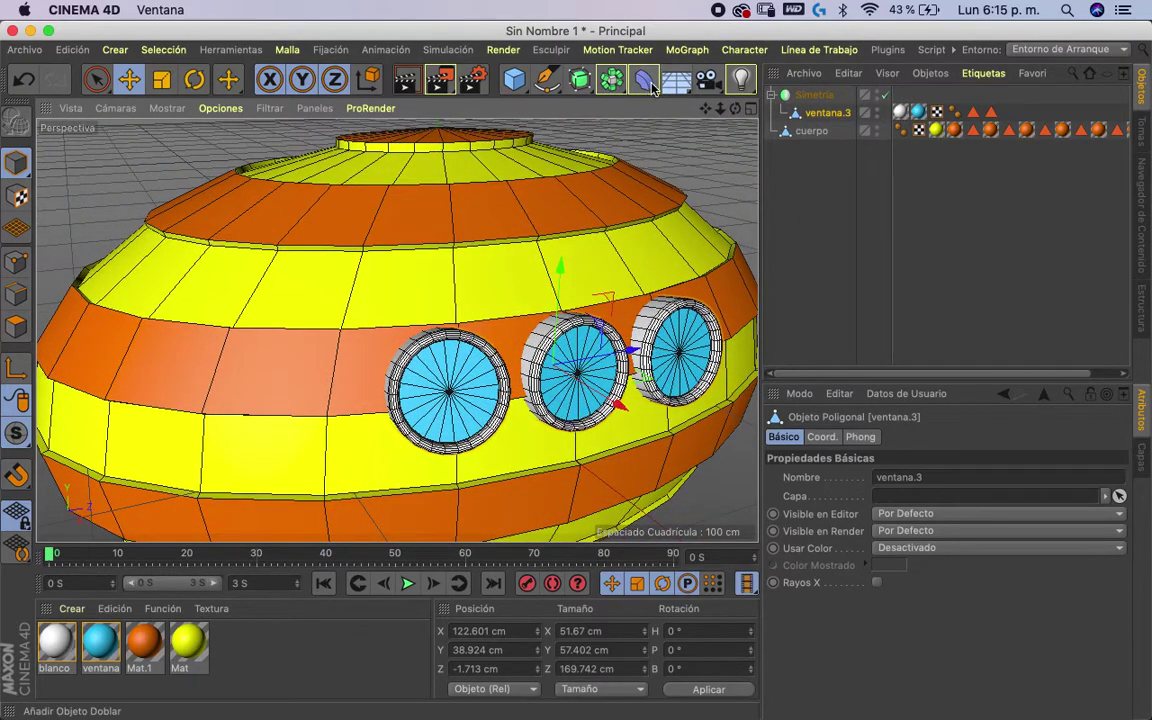
drag(612, 82, 972, 103)
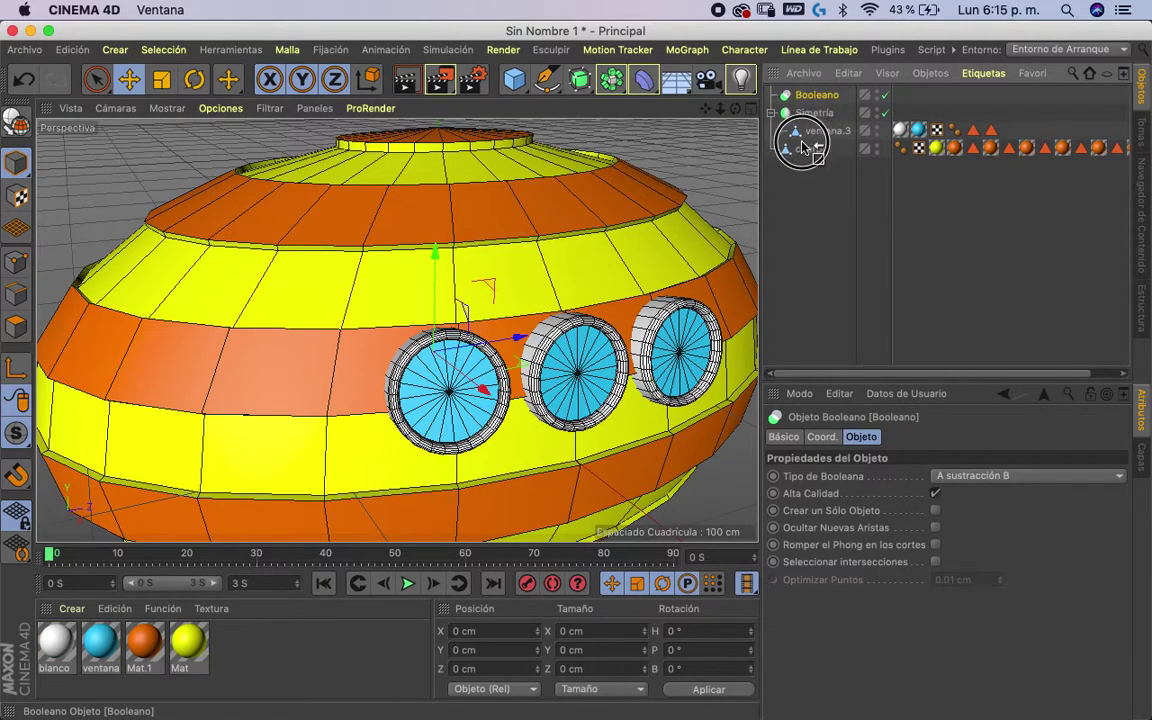
- Place the Boolean beside the body, duplicate the Simetría object and rename the original to '1'
drag(803, 147, 805, 153)
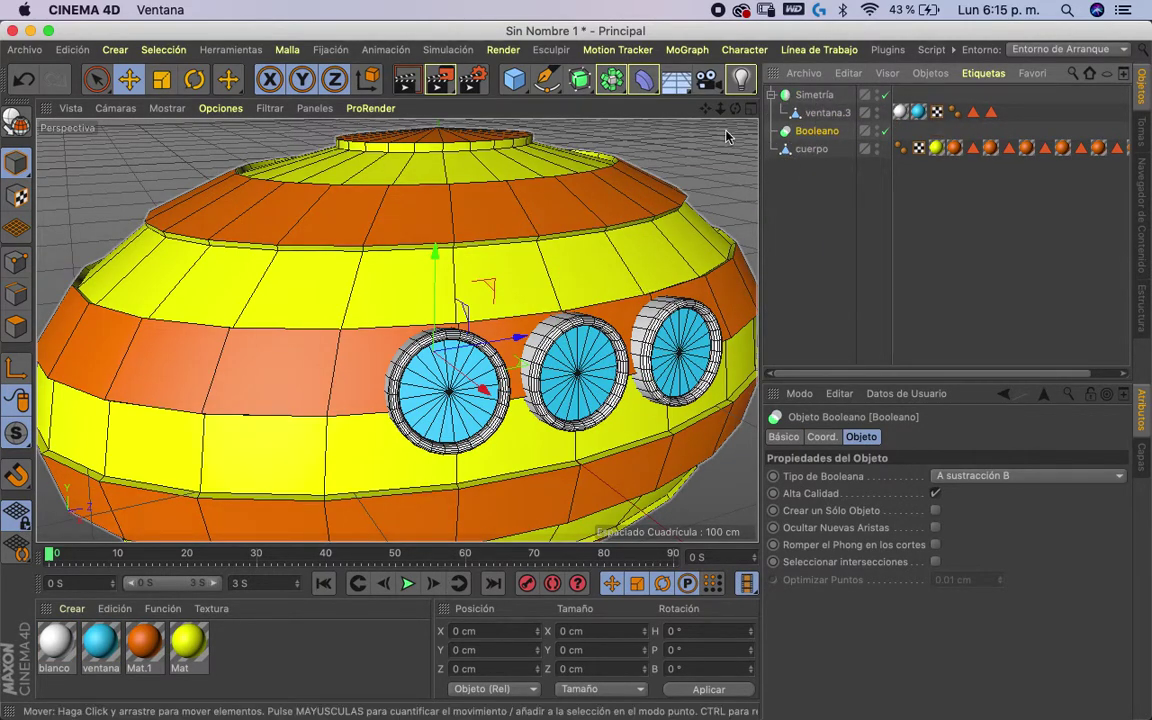
drag(735, 108, 787, 104)
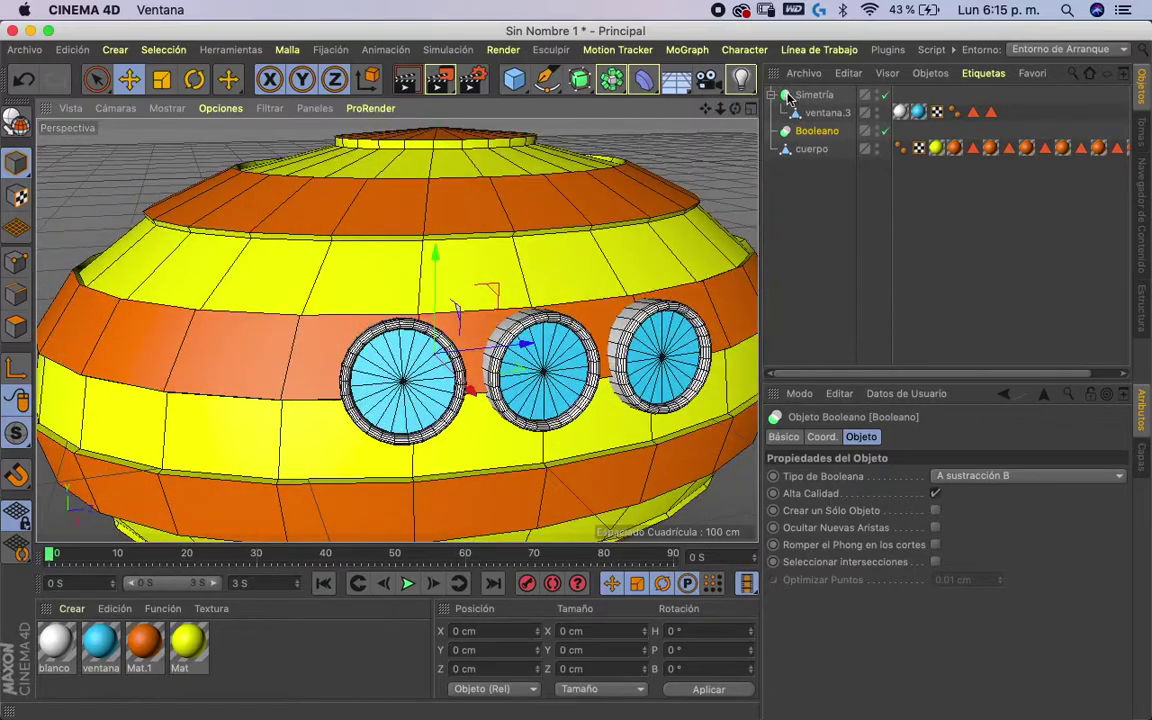
click(788, 98)
key(ctrl+c)
key(ctrl+v)
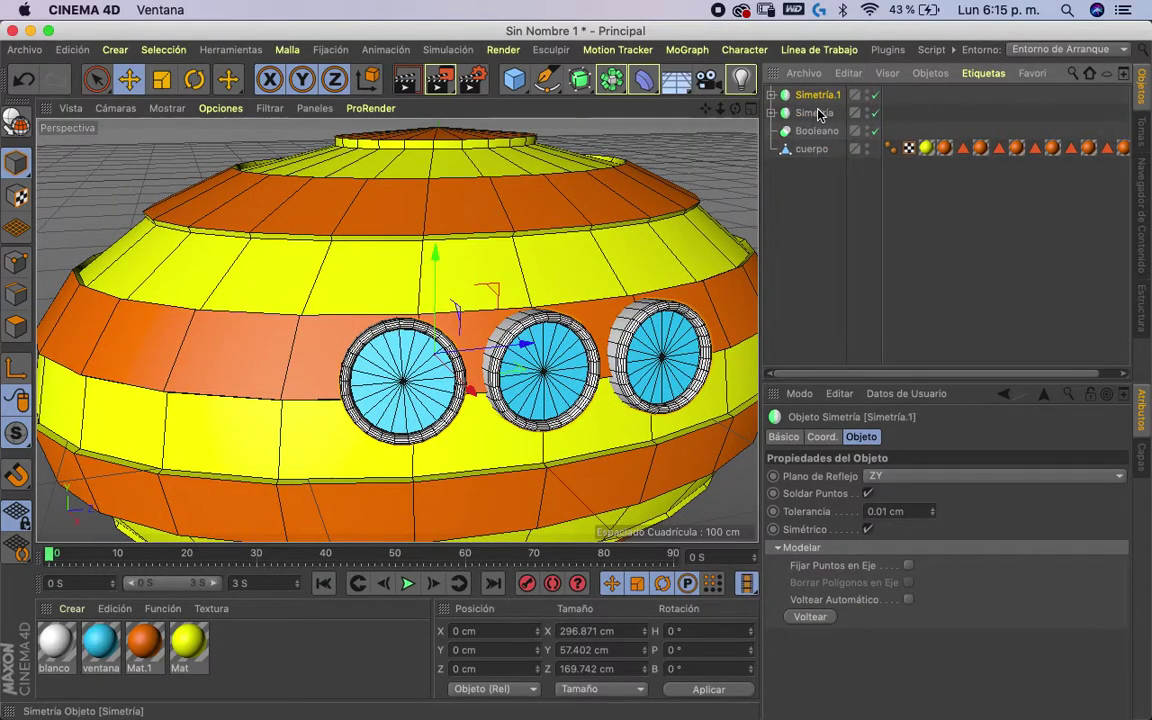
double_click(818, 113)
text(1)
key(Return)
- Rename Simetría.1 to 'ventanas'
click(815, 98)
double_click(817, 95)
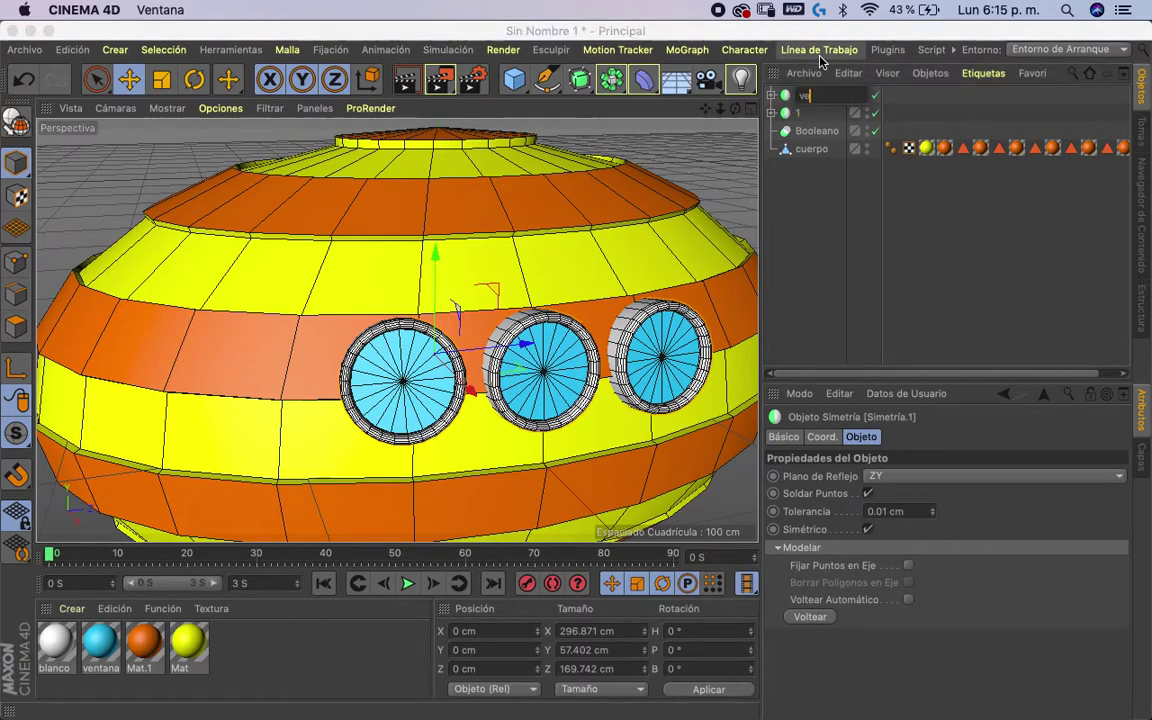
text(venta)
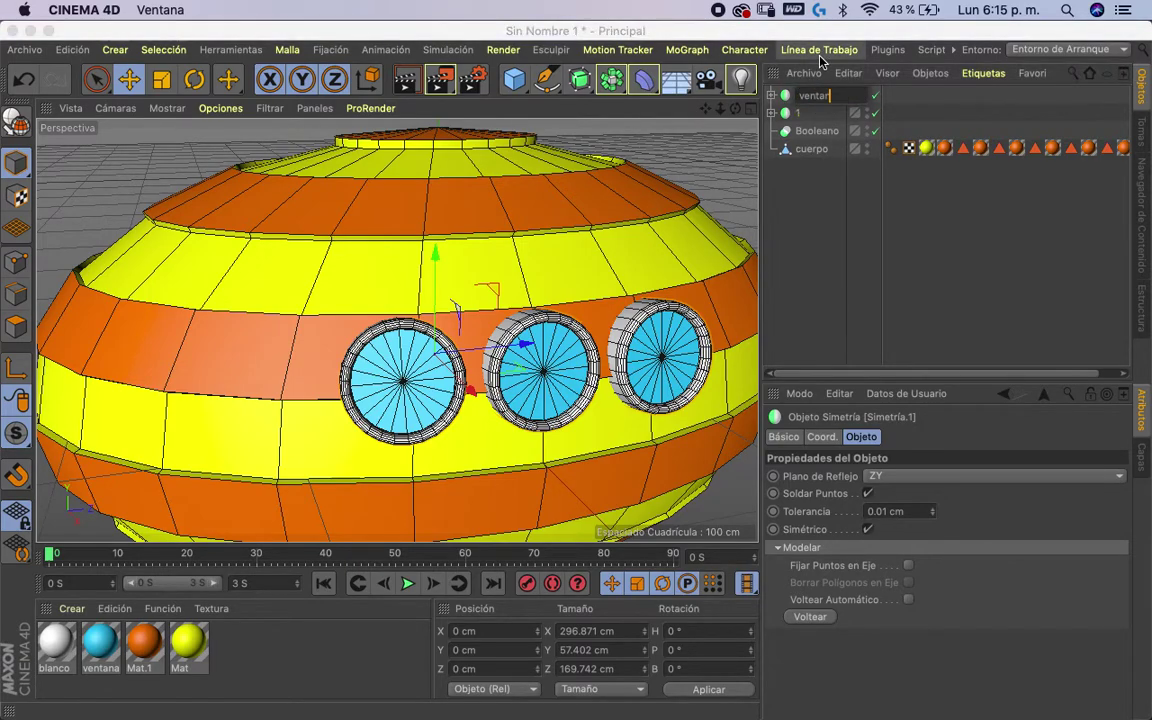
text(nas)
key(Return)
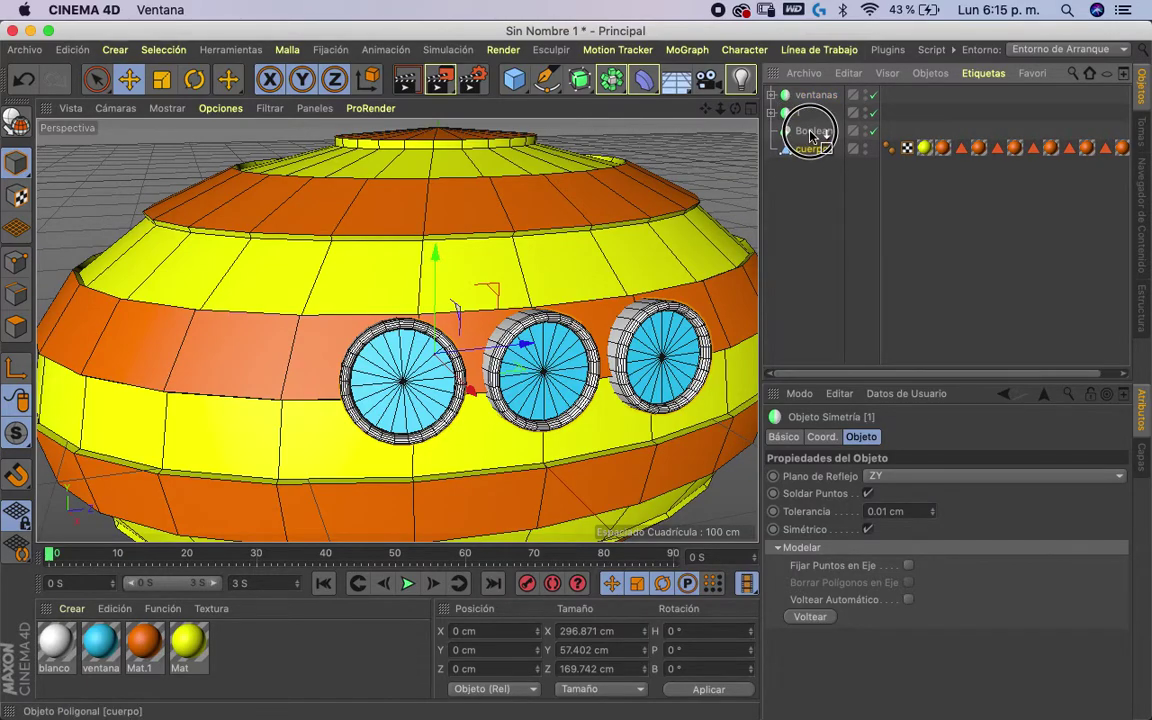
- Put object 1 and the body cuerpo inside the Booleano
click(812, 150)
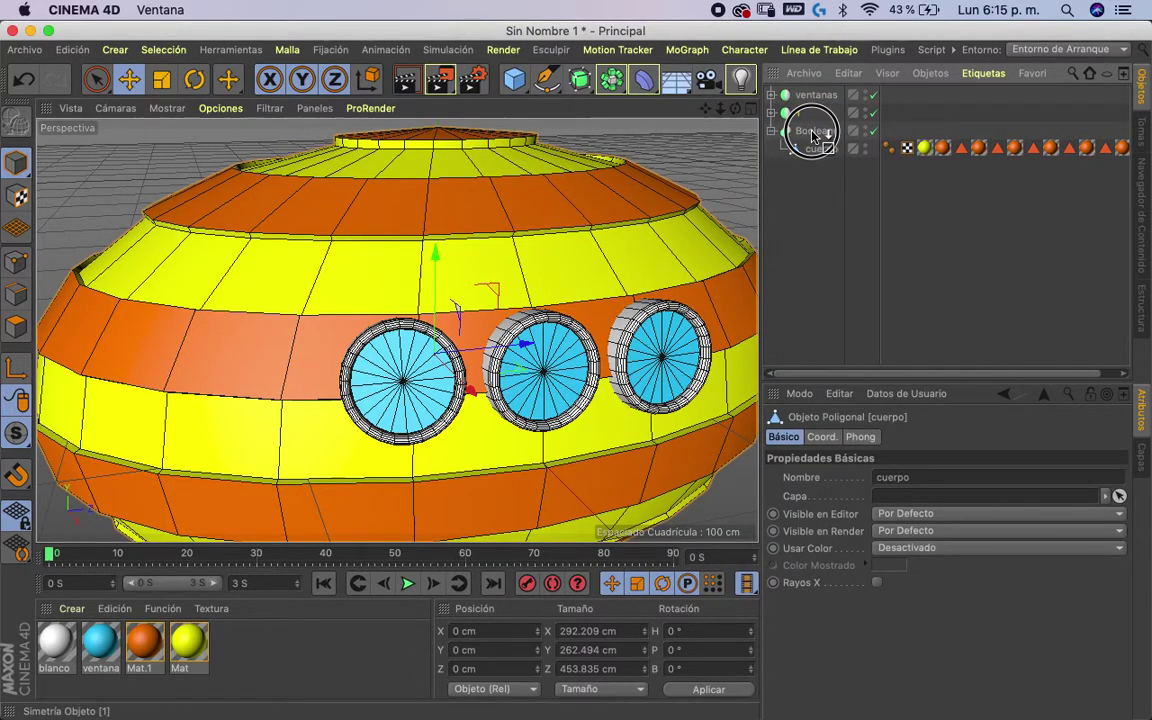
drag(812, 137, 815, 152)
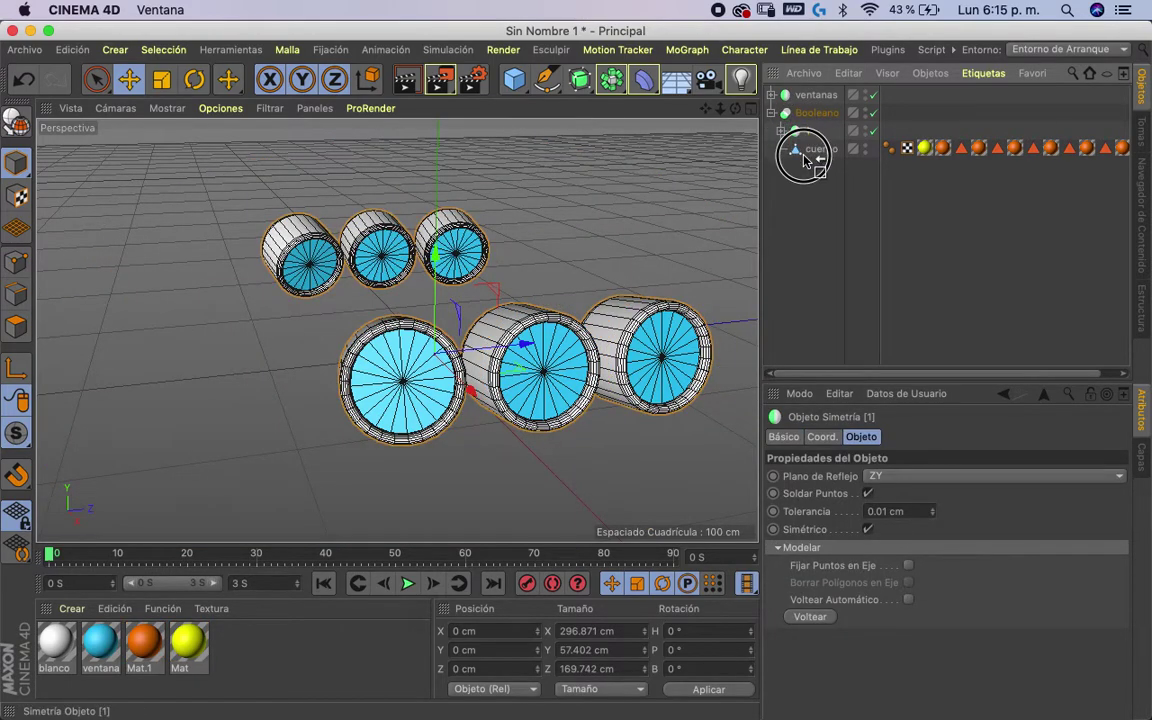
drag(806, 162, 804, 164)
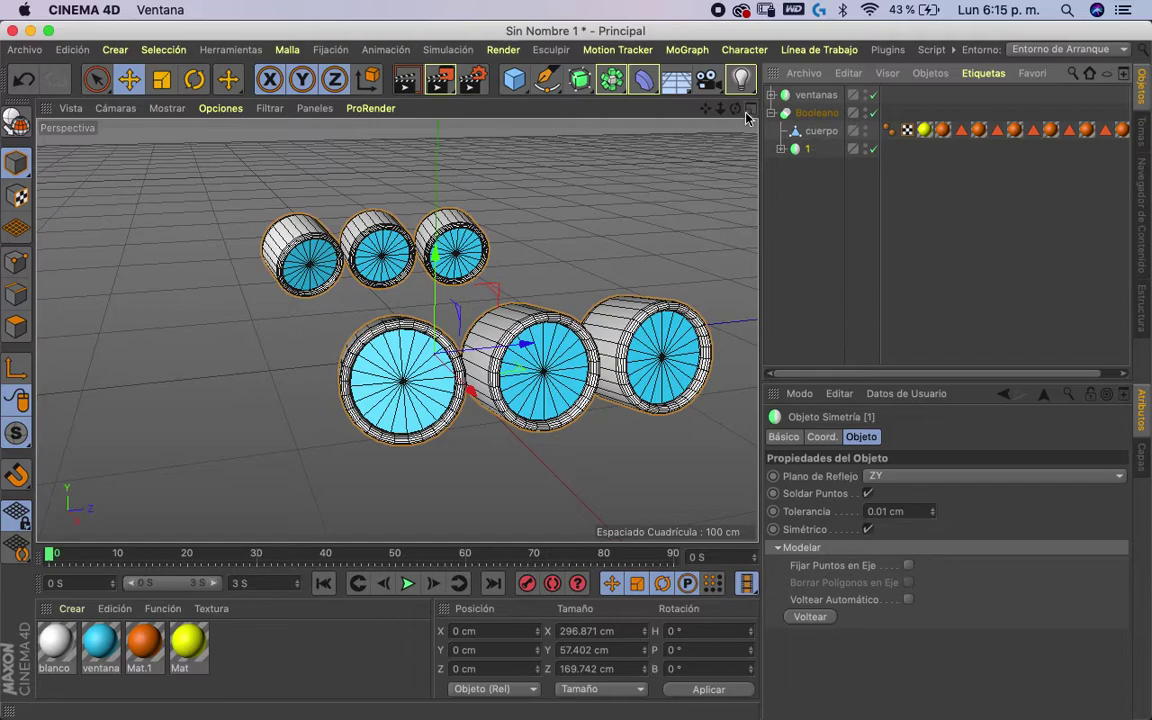
- Make 1 editable, move ventana.3 directly under Booleano and delete the empty null 1
key(c)
click(782, 150)
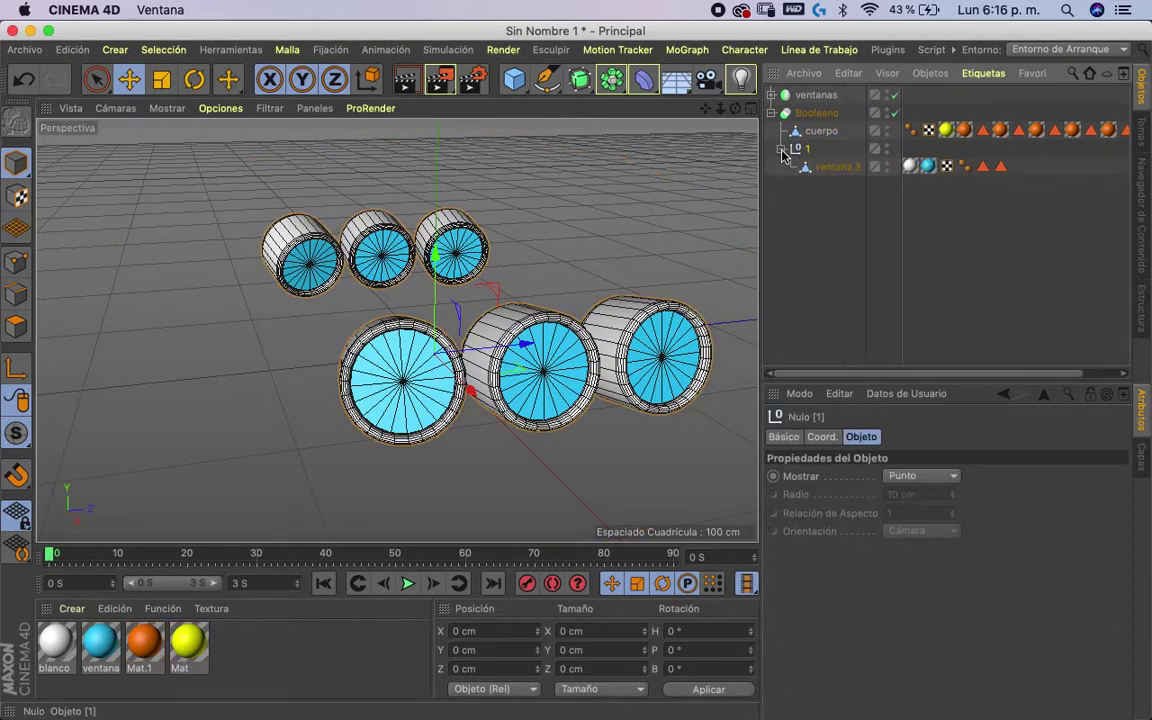
drag(801, 131, 808, 128)
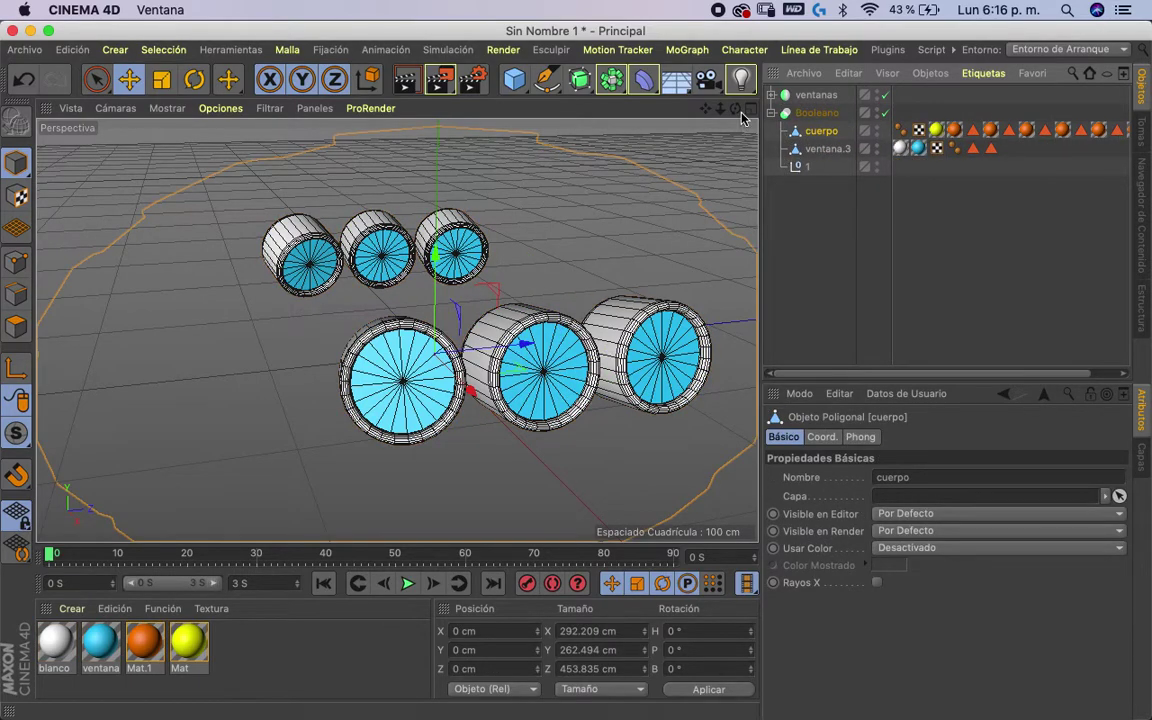
drag(735, 108, 770, 130)
click(801, 167)
key(Delete)
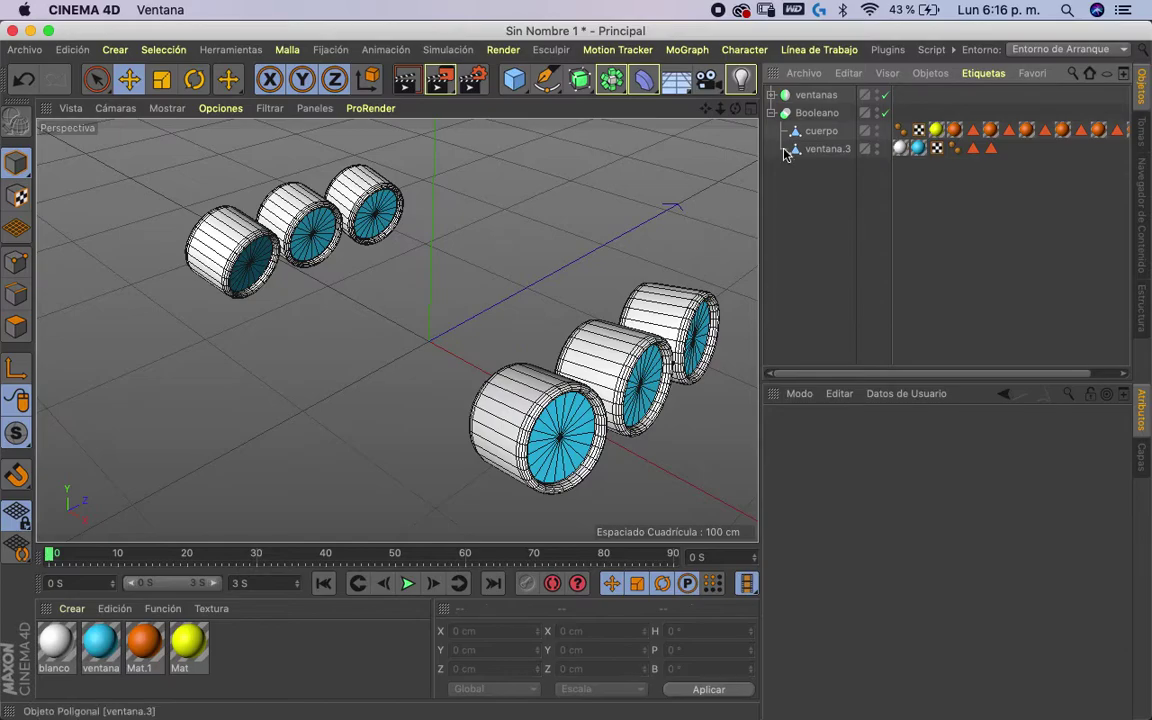
mouse_move(735, 108)
mouse_down()
mouse_move(693, 97)
mouse_move(748, 94)
mouse_up()
double_click(812, 147)
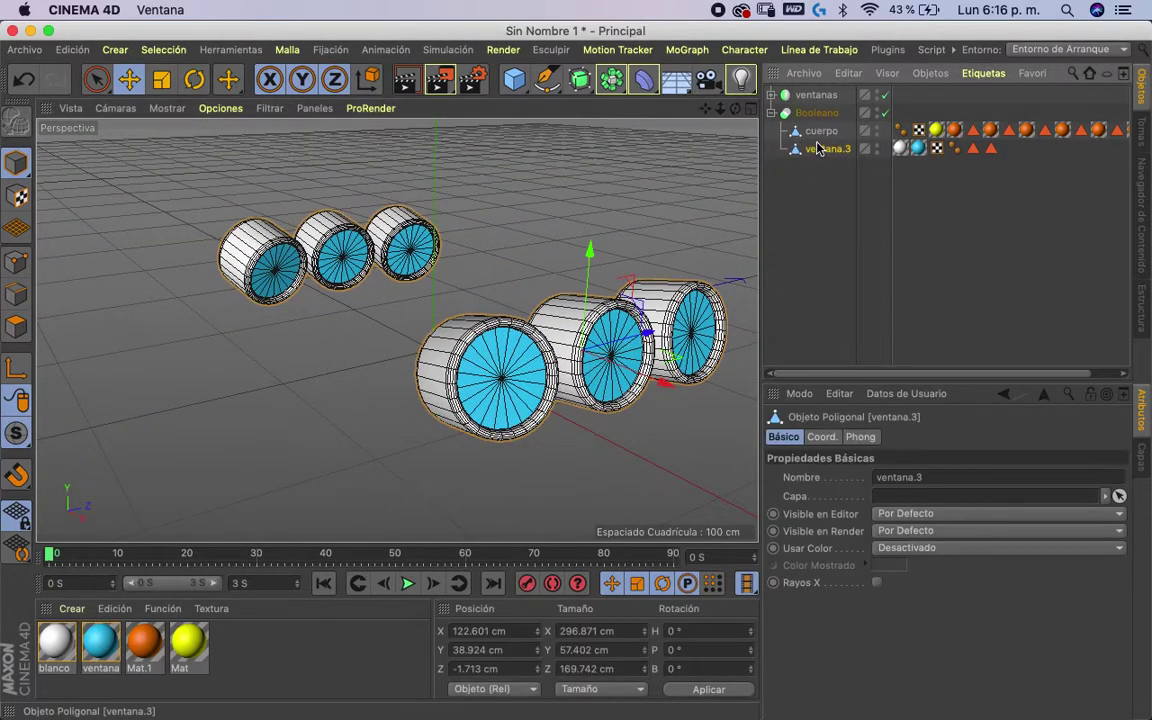
- Order cuerpo above ventana.3 inside the Booleano
drag(813, 157, 818, 128)
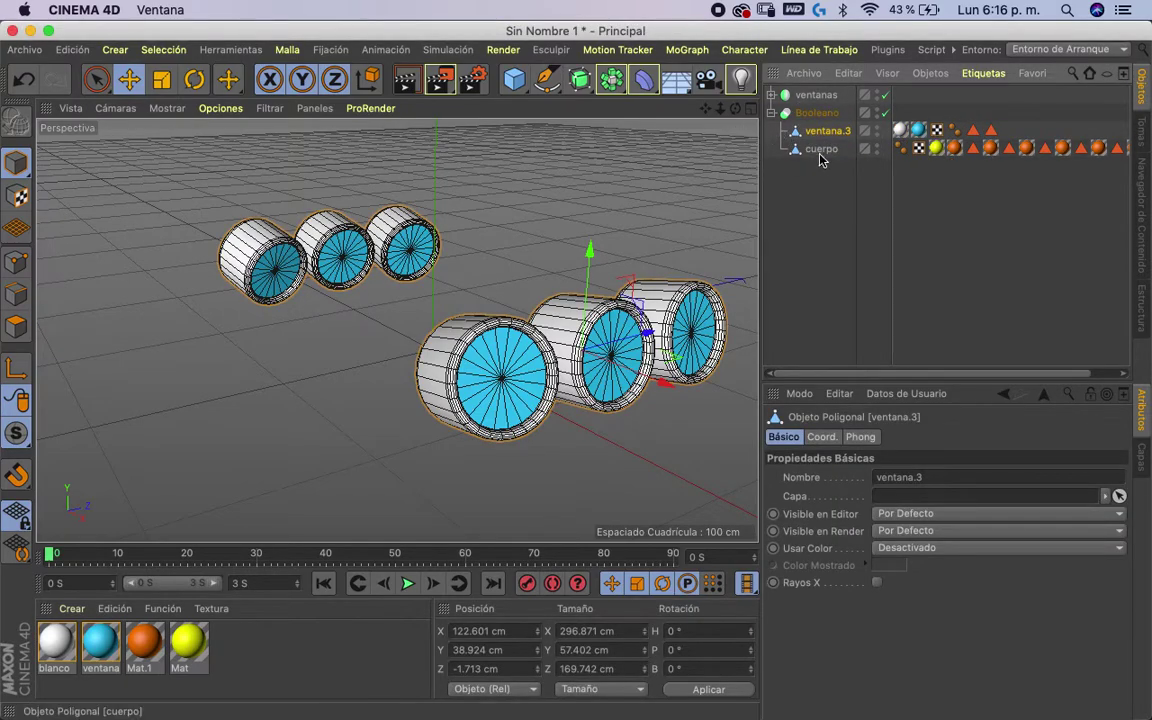
mouse_move(806, 113)
mouse_down()
mouse_move(815, 150)
mouse_move(812, 128)
mouse_up()
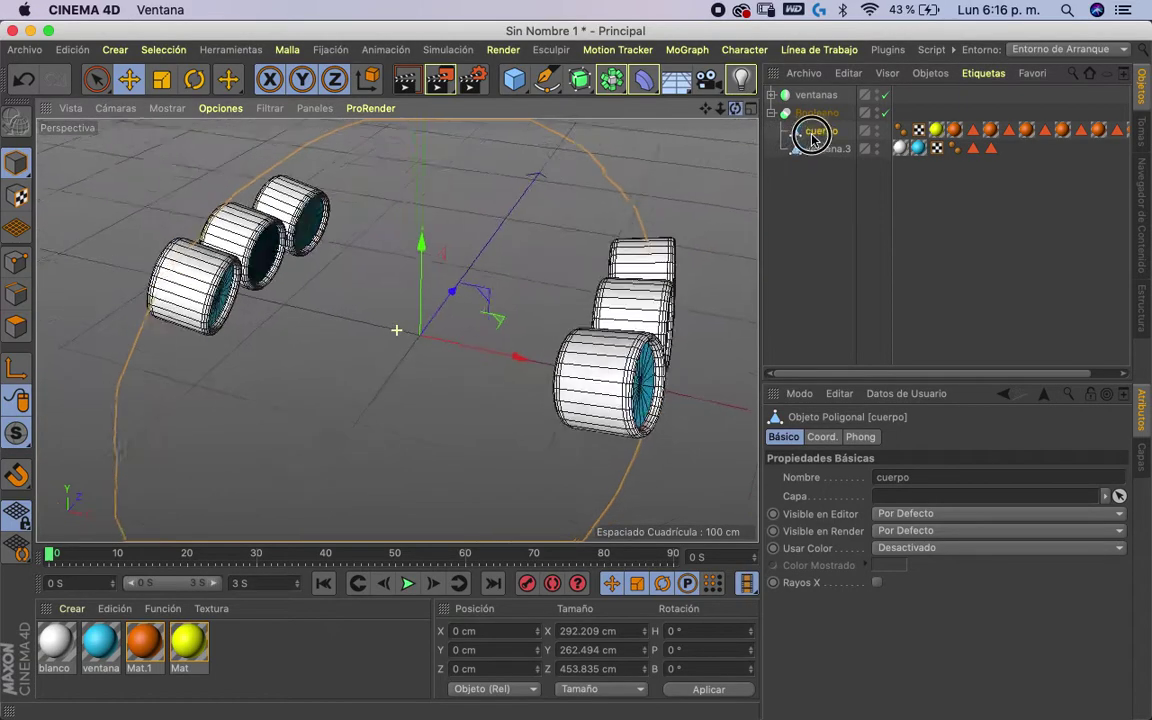
mouse_move(812, 140)
mouse_down()
mouse_move(820, 158)
mouse_move(815, 128)
mouse_up()
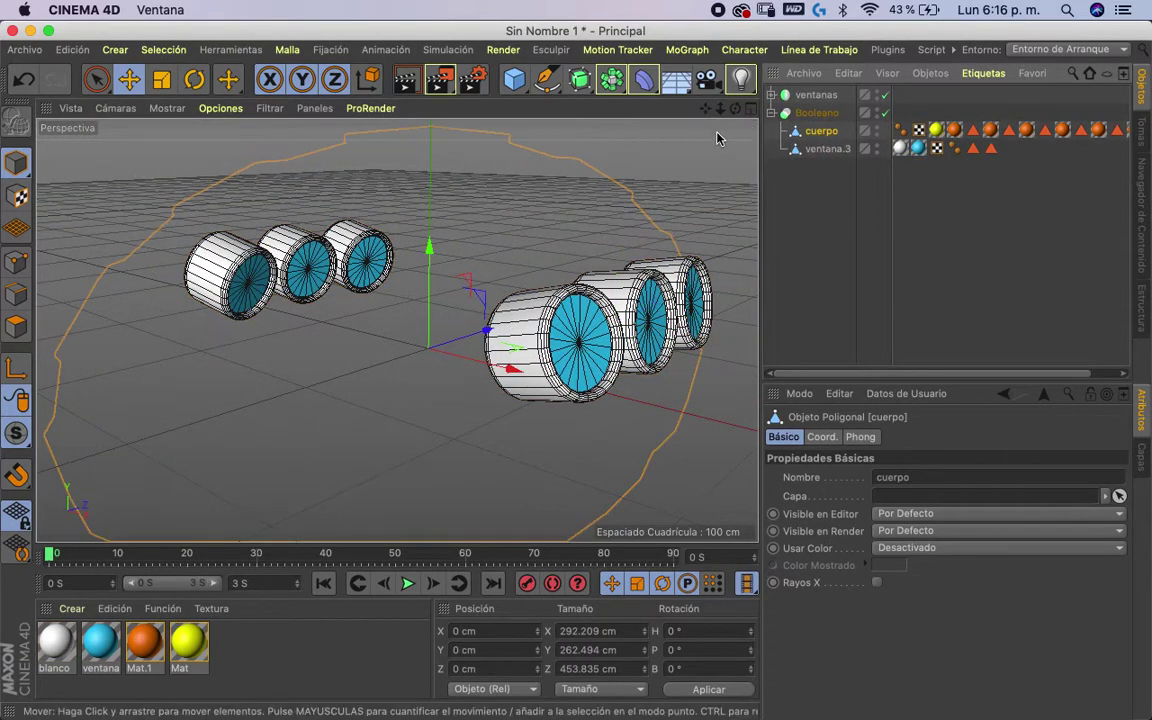
mouse_move(735, 108)
mouse_down()
mouse_move(760, 138)
mouse_move(759, 103)
mouse_up()
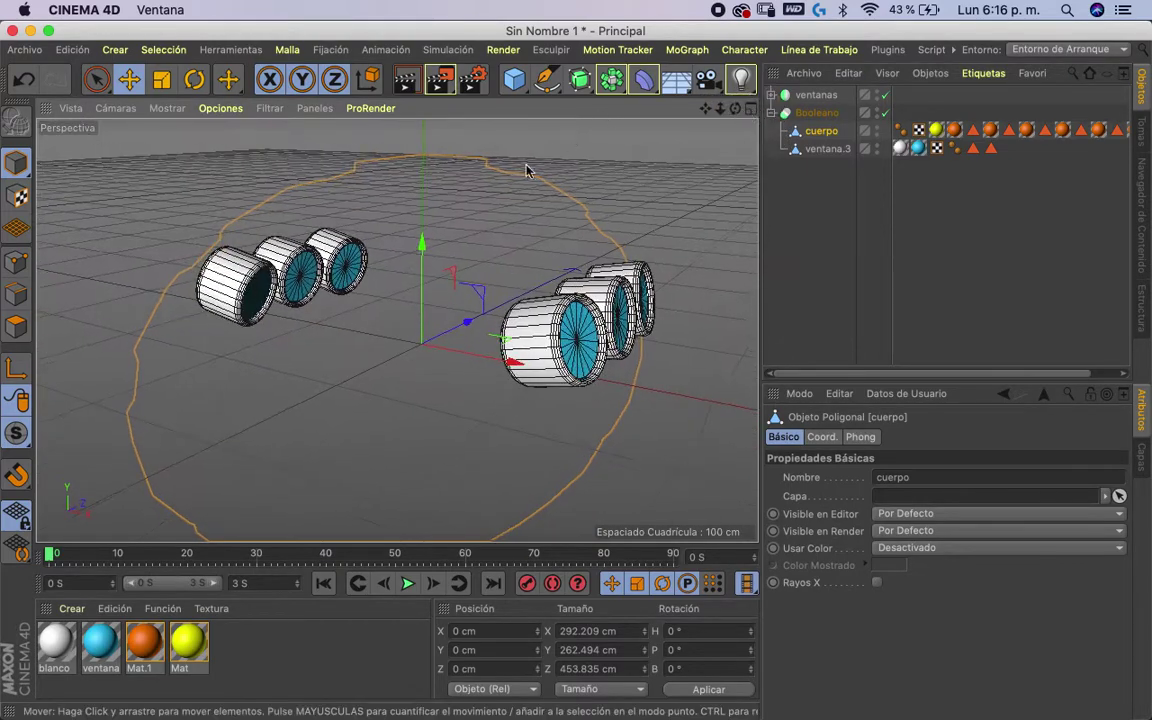
click(543, 232)
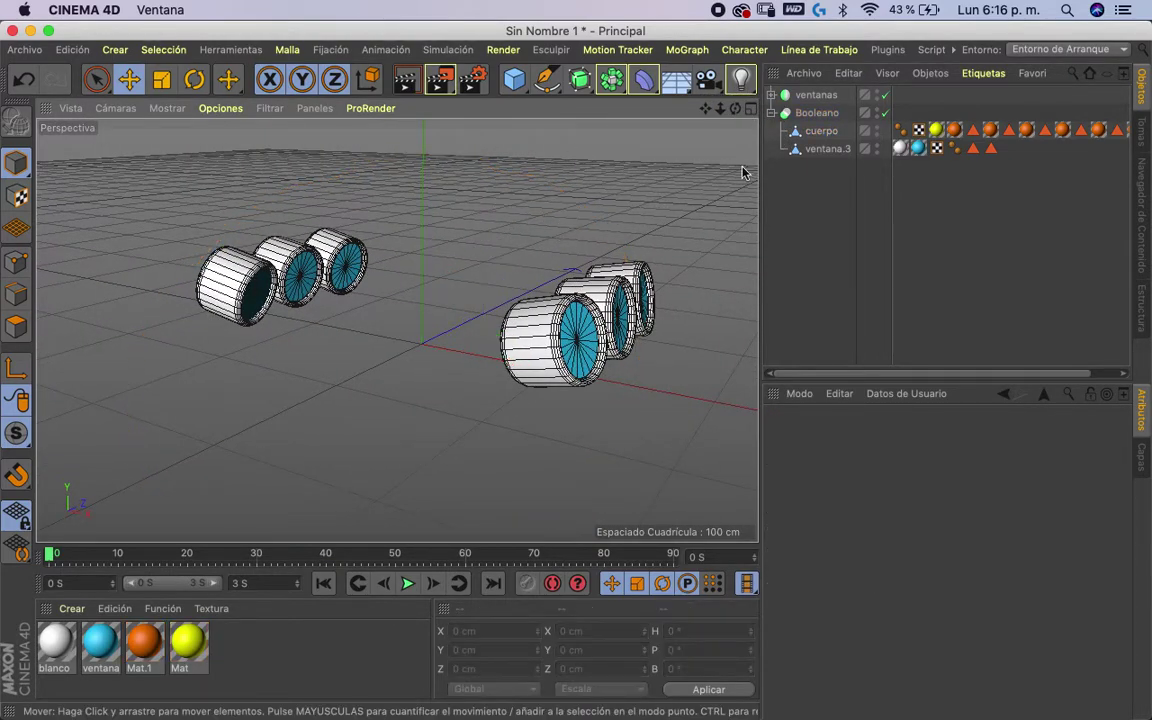
- Nudge ventana.3 along X, shift cuerpo to about 7.9 cm on X, and shrink ventana.3
click(814, 149)
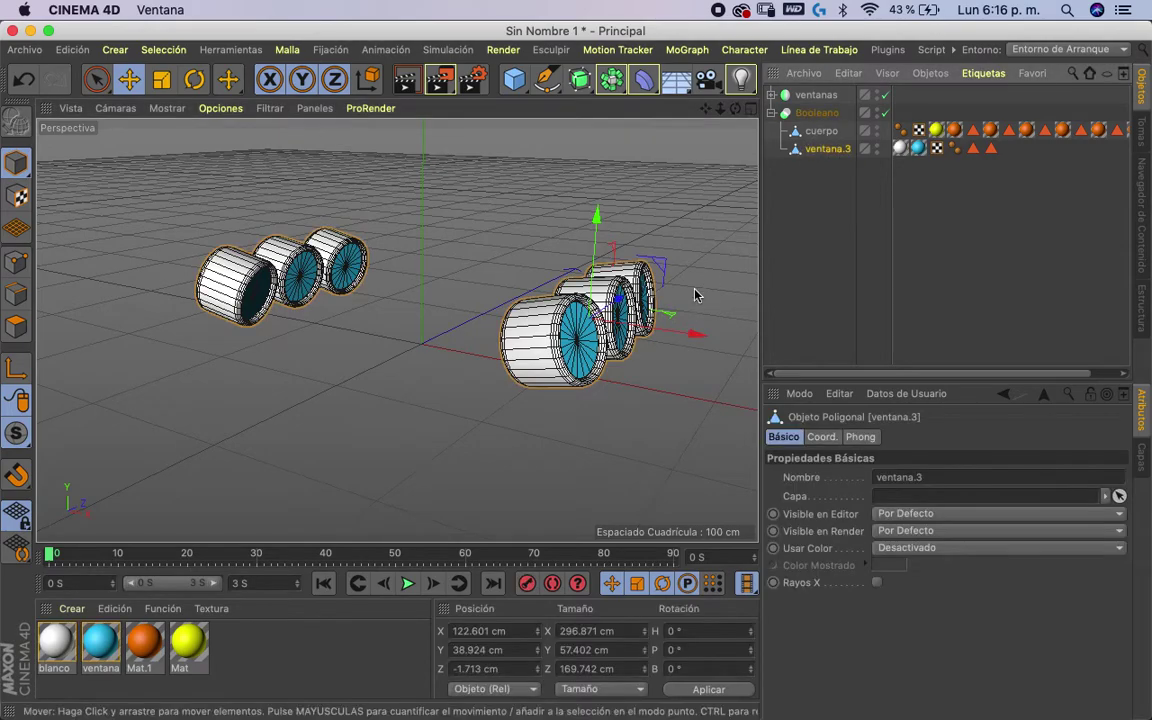
drag(681, 319, 710, 259)
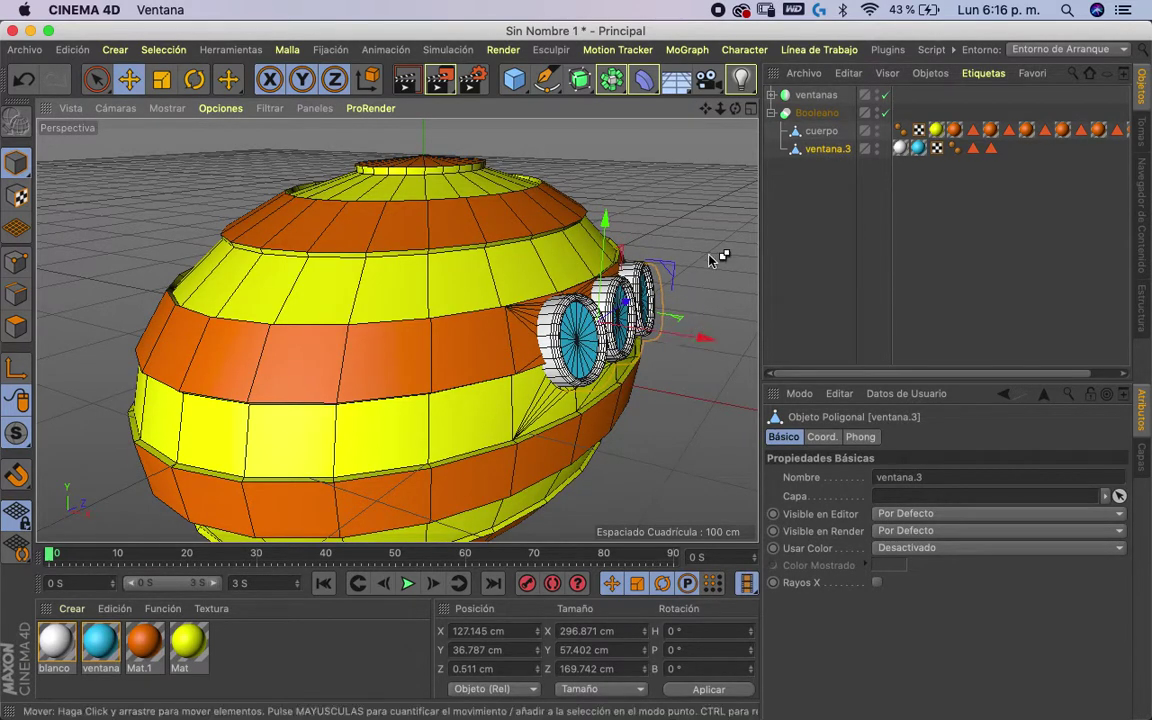
click(820, 131)
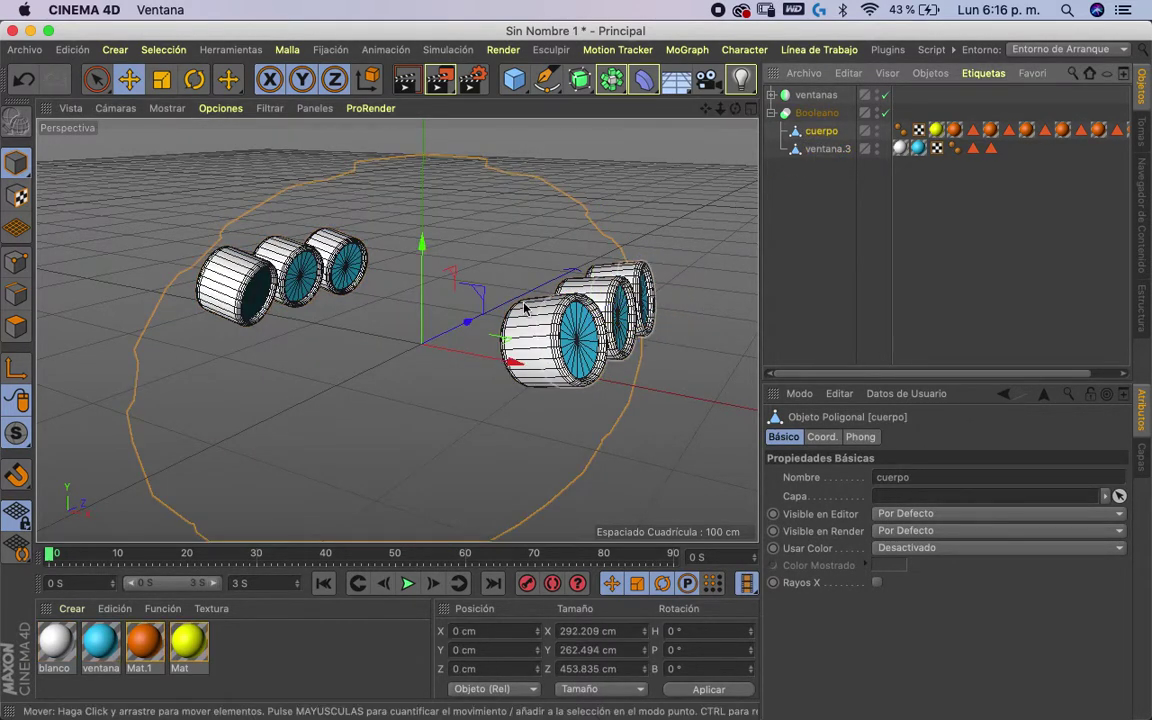
drag(478, 355, 490, 363)
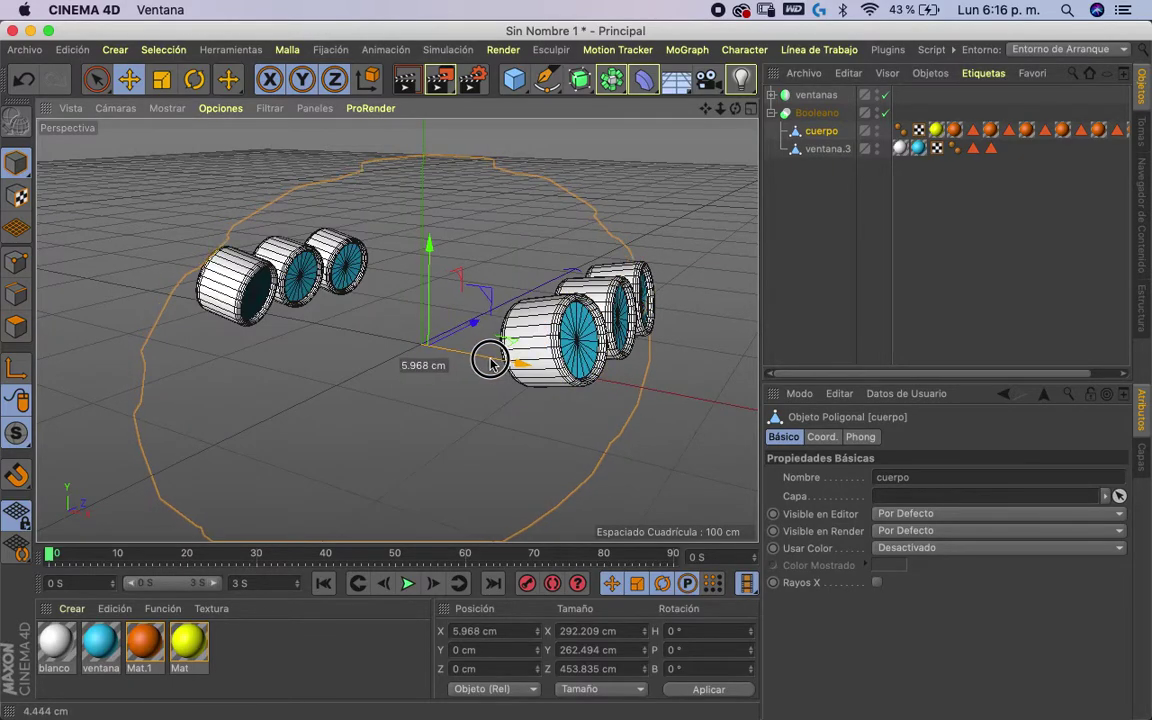
drag(490, 363, 495, 357)
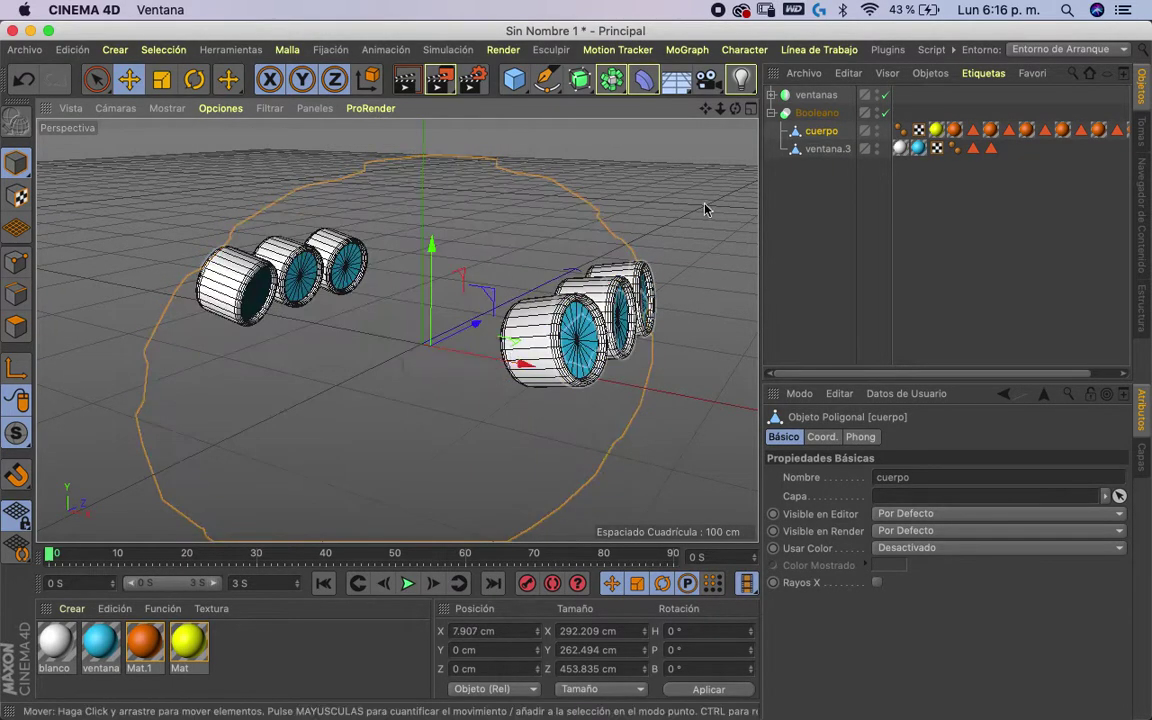
click(826, 148)
key(t)
mouse_move(620, 205)
mouse_down()
mouse_move(520, 245)
mouse_move(561, 236)
mouse_up()
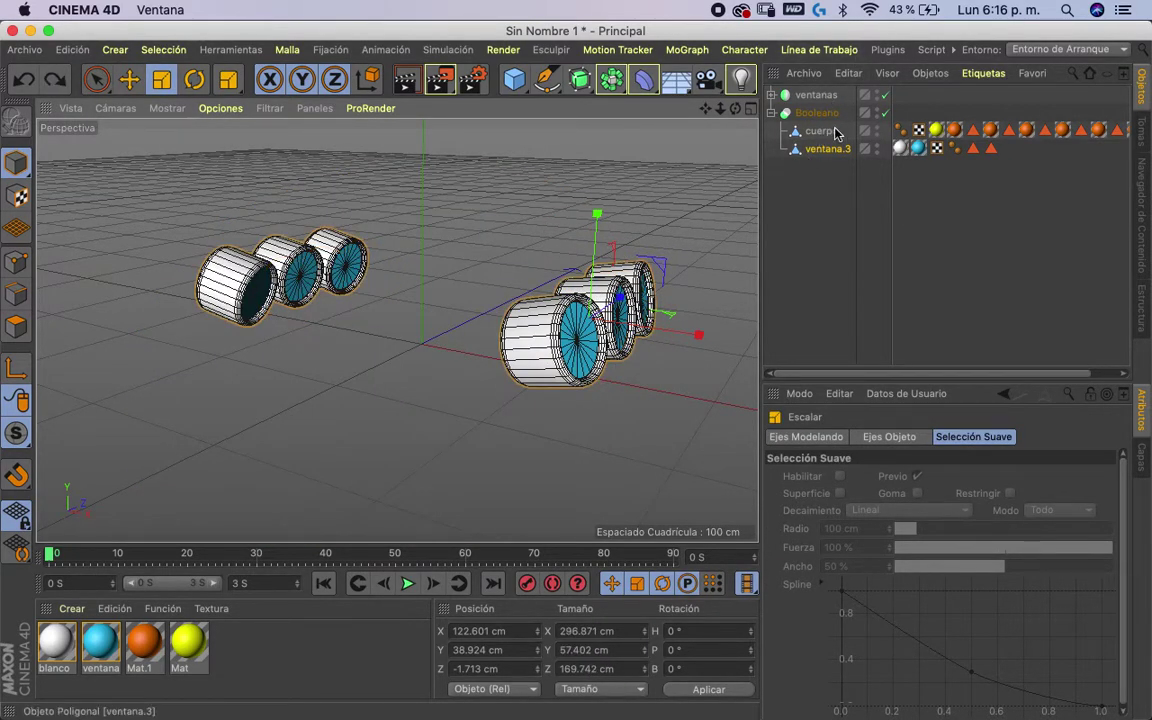
- Hide the original ventanas and scale ventana.3 up to about 158%
click(877, 96)
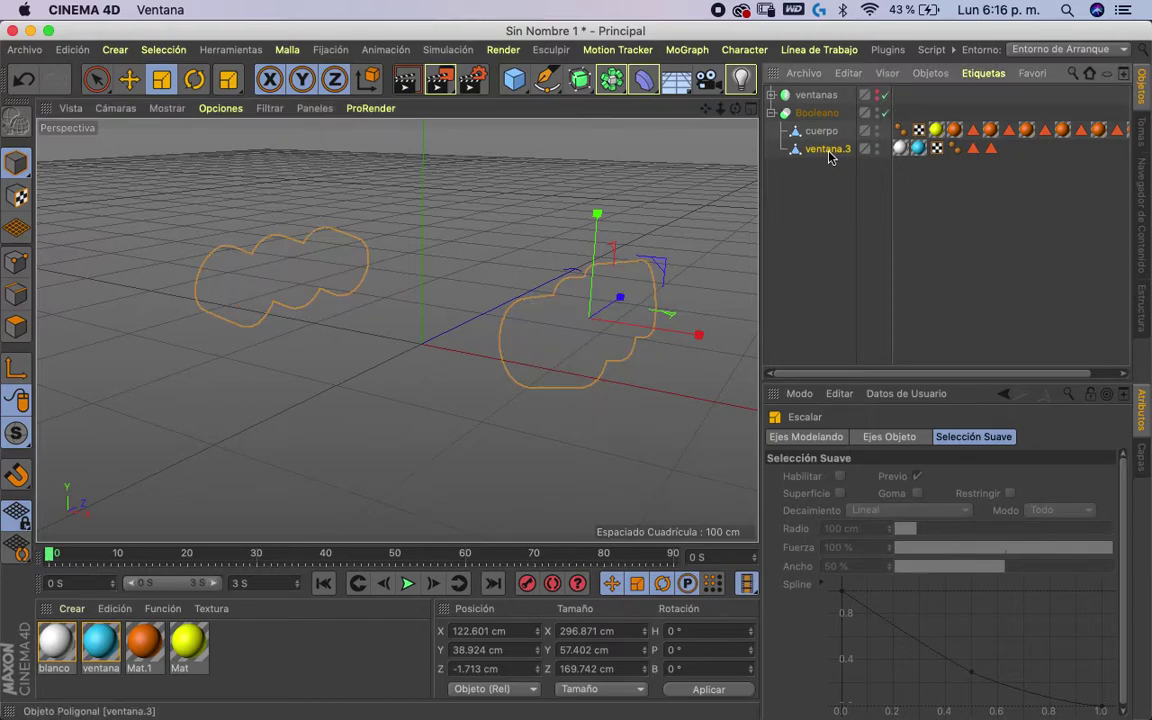
click(818, 95)
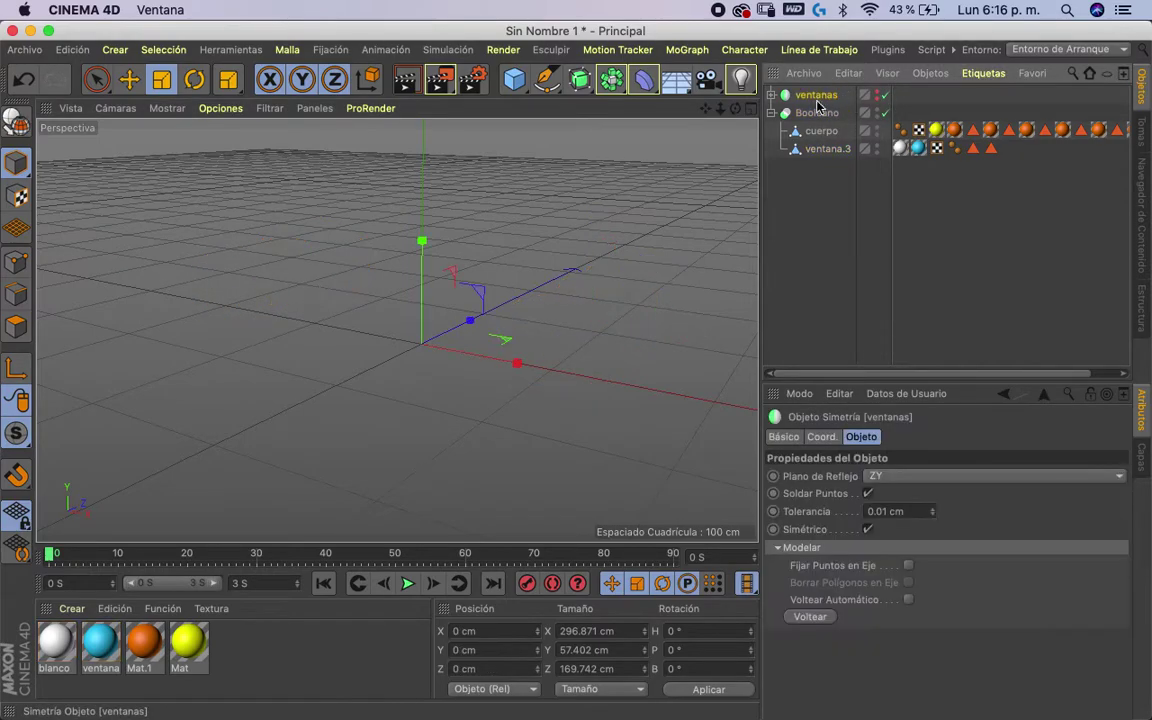
click(828, 149)
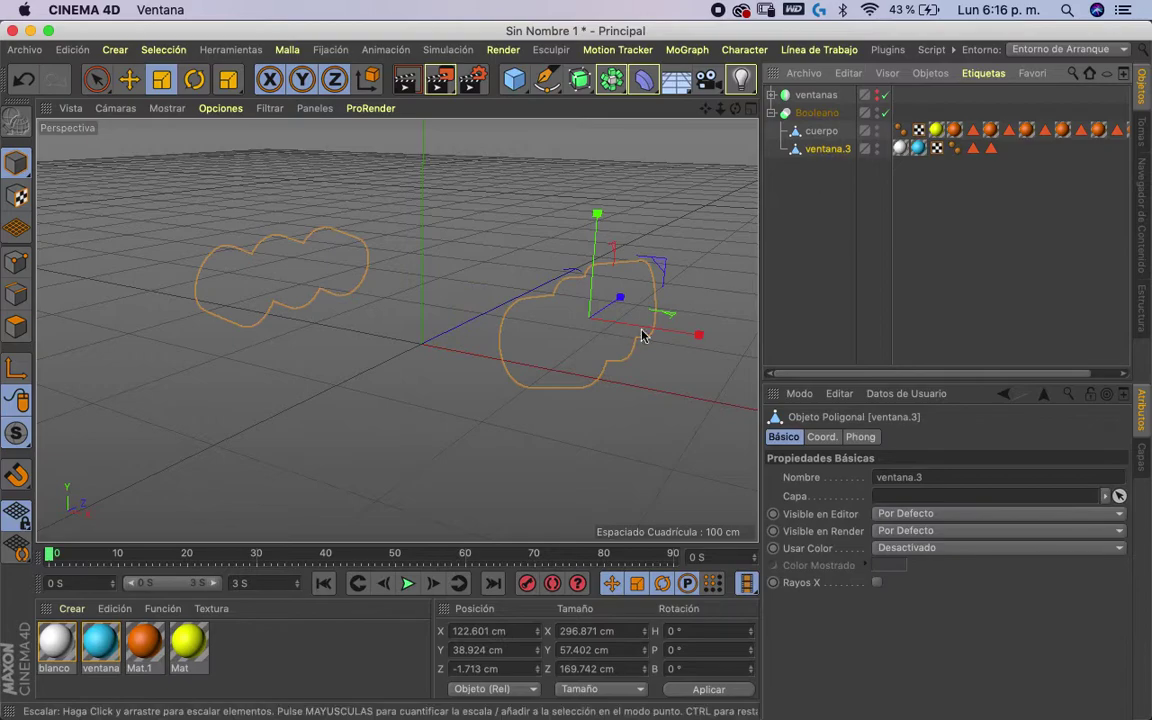
mouse_move(663, 329)
mouse_down()
mouse_move(703, 343)
mouse_move(691, 339)
mouse_move(699, 322)
mouse_up()
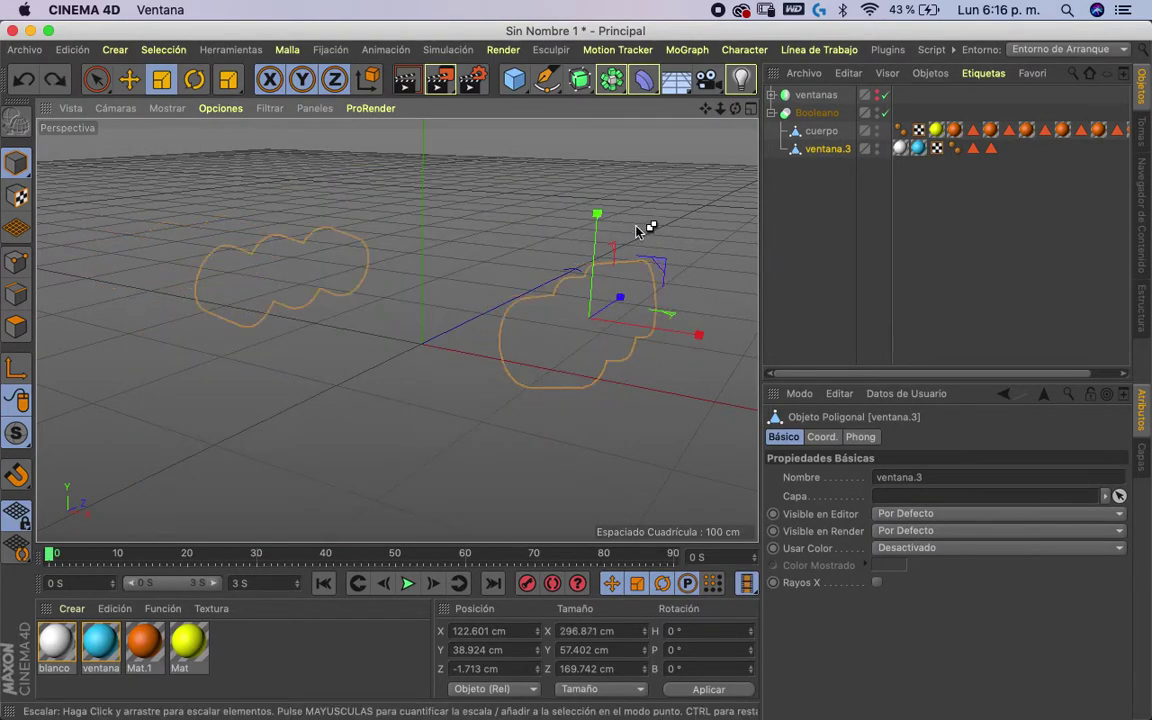
alt+drag(655, 118, 396, 329)
- Move ventana.3 along X to 114.465 cm and check the three cut window holes
click(130, 79)
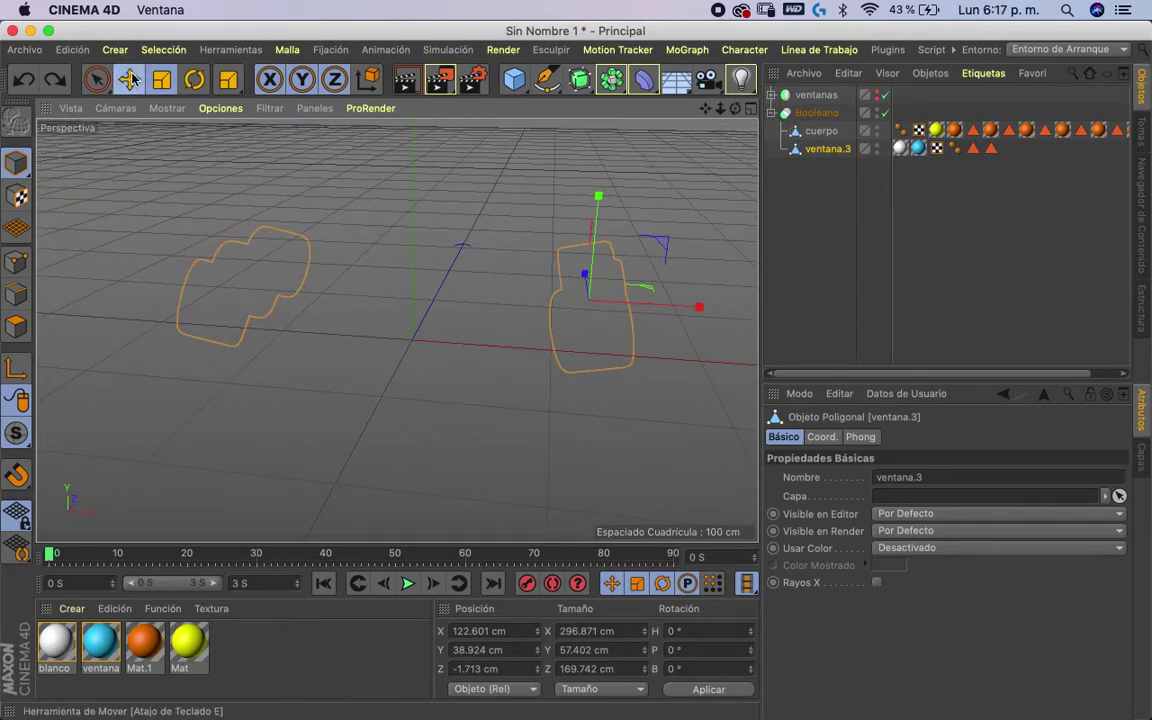
drag(663, 308, 681, 308)
mouse_move(312, 388)
alt+mouse_down()
mouse_move(581, 334)
mouse_move(612, 355)
mouse_move(553, 399)
mouse_move(465, 212)
mouse_move(450, 224)
mouse_move(468, 236)
mouse_move(458, 221)
alt+mouse_up()
click(479, 263)
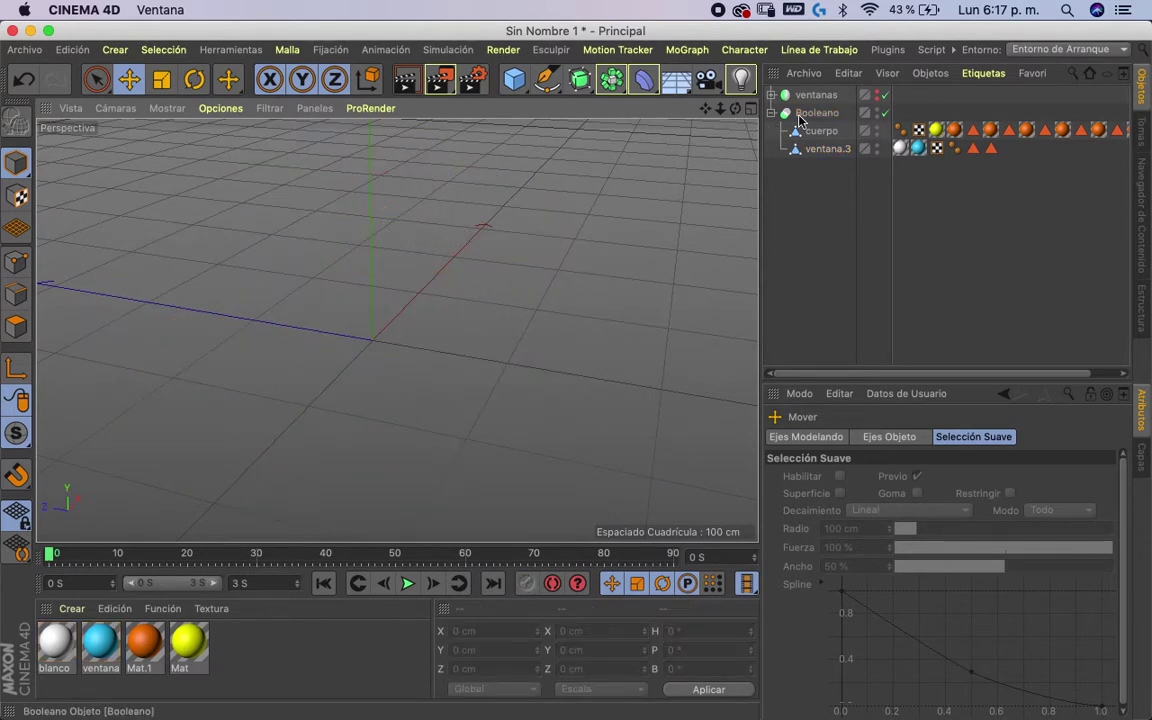
- Enable the Booleano's single-object output and move ventana.3 to about 120 cm on X, stretched to 118%
click(450, 228)
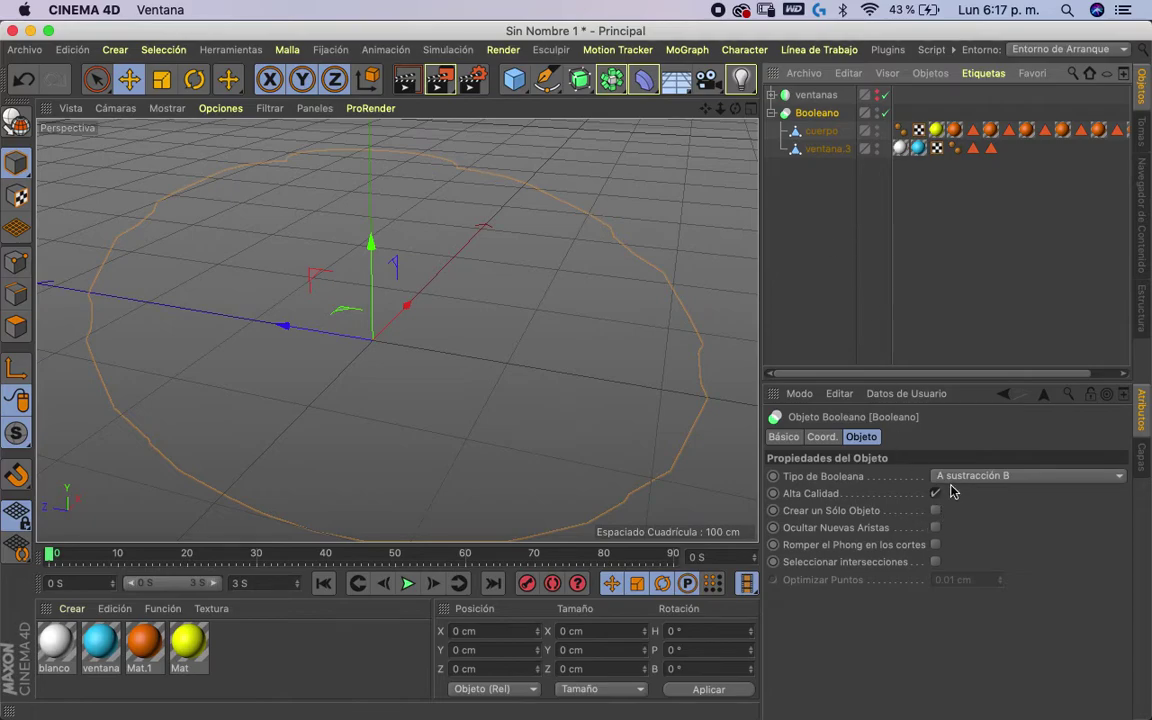
click(935, 511)
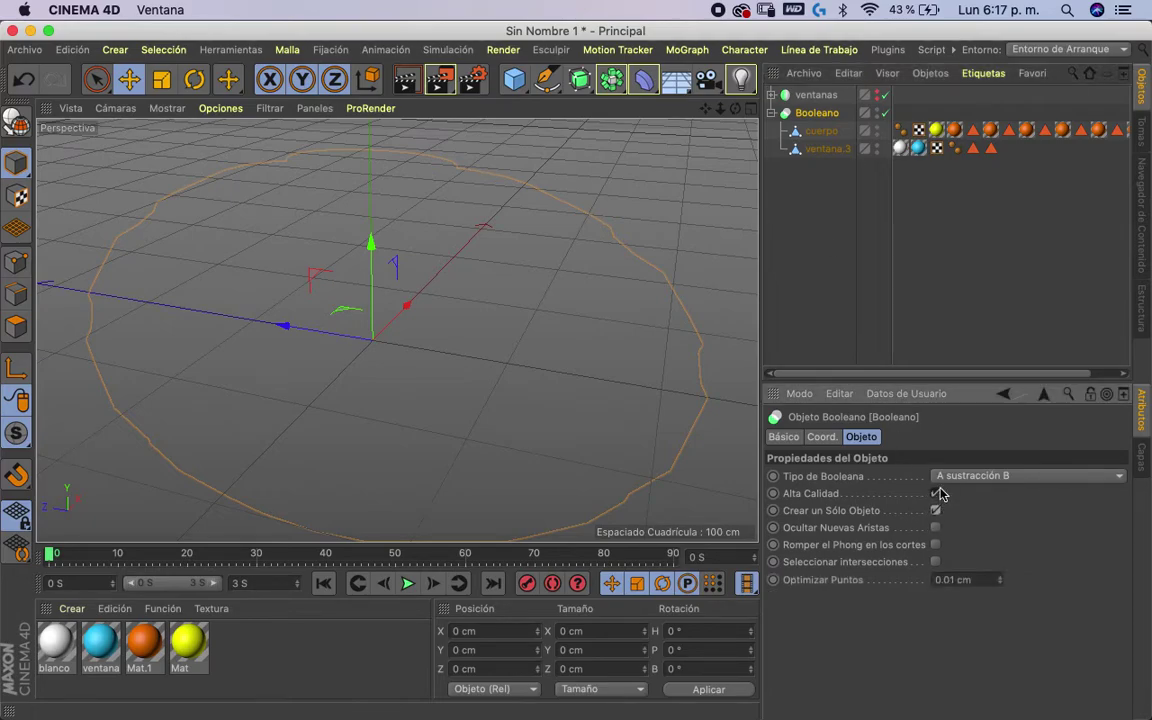
click(821, 131)
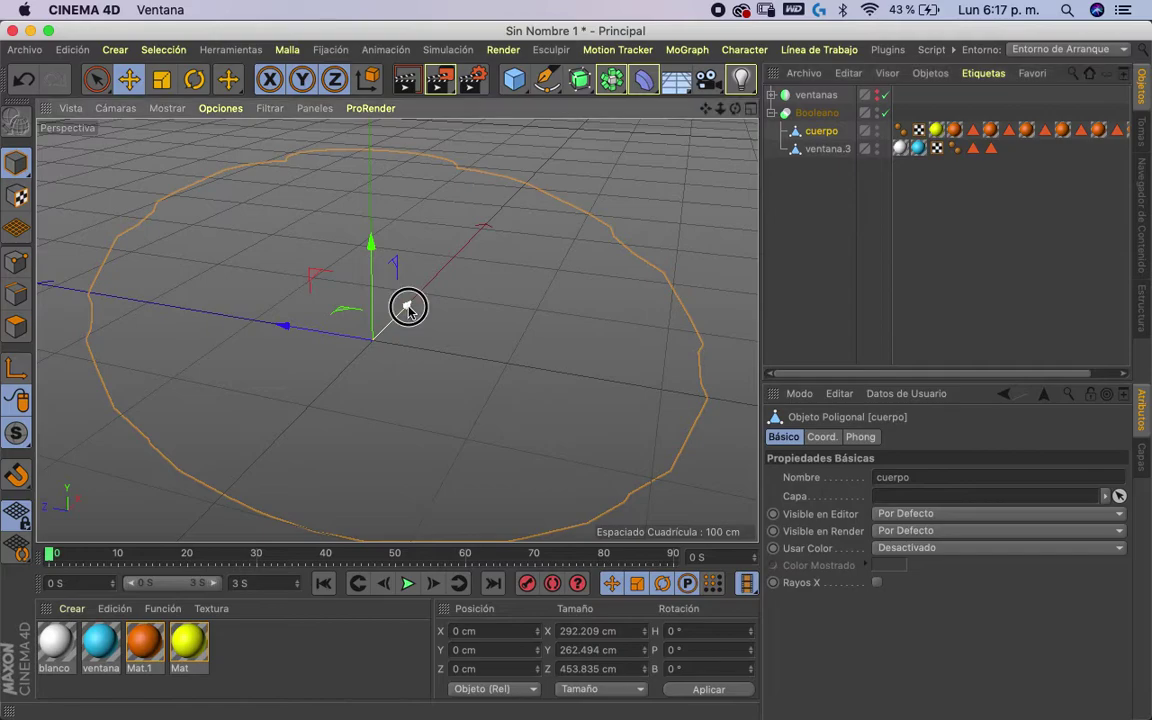
click(828, 149)
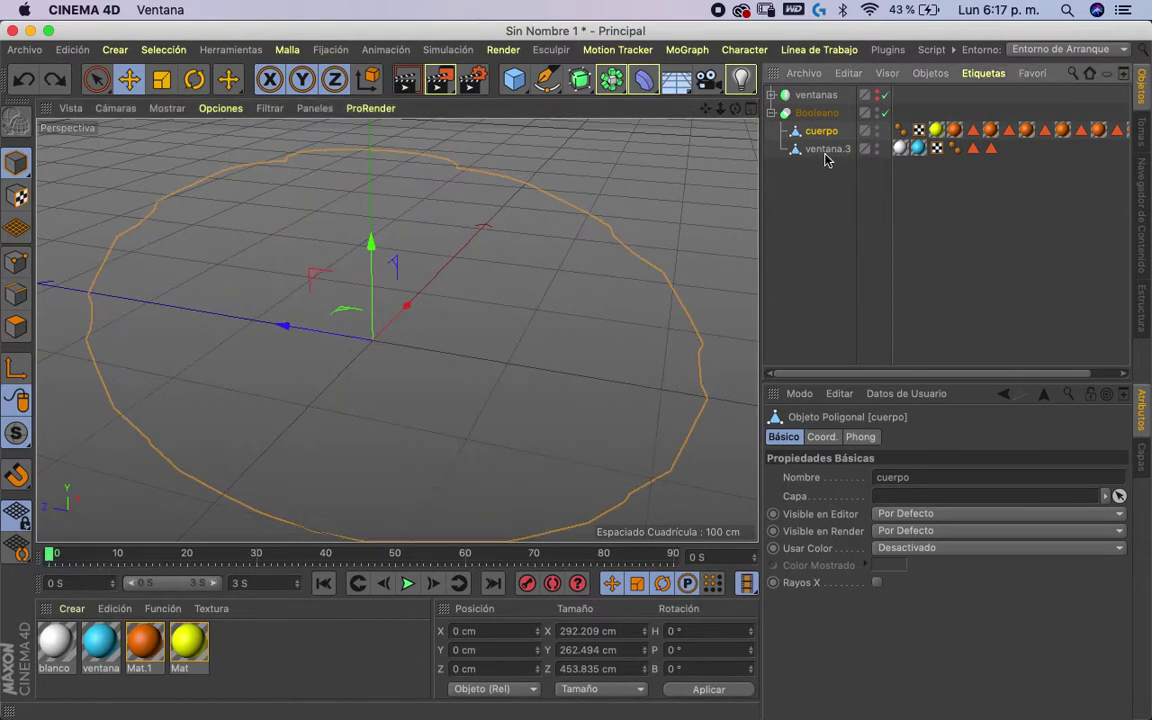
drag(450, 226, 455, 218)
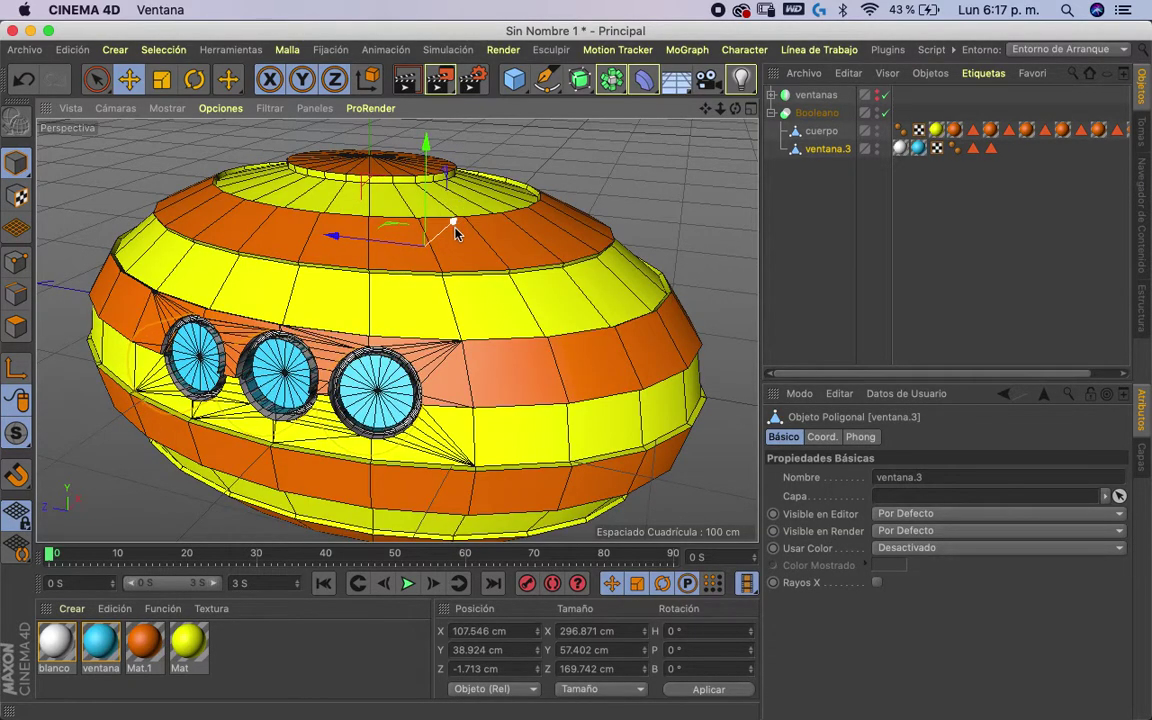
mouse_move(570, 194)
alt+mouse_down()
mouse_move(336, 256)
mouse_move(213, 185)
mouse_move(403, 207)
alt+mouse_up()
drag(616, 301, 655, 300)
click(167, 80)
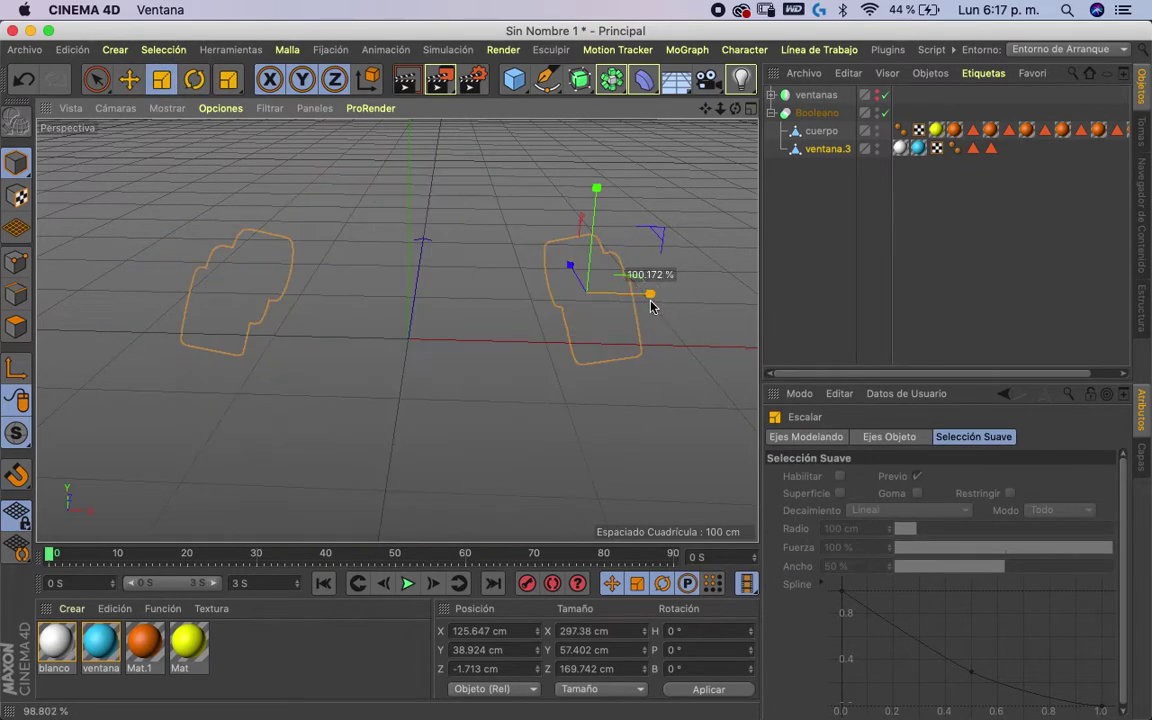
- Face the three windows and make the Booleano editable into cuerpo-ventana.3
mouse_move(737, 110)
mouse_down()
mouse_move(937, 98)
mouse_move(514, 108)
mouse_move(597, 108)
mouse_move(732, 158)
mouse_move(666, 165)
mouse_move(412, 88)
mouse_move(882, 108)
mouse_move(920, 85)
mouse_move(548, 105)
mouse_move(783, 113)
mouse_up()
click(816, 113)
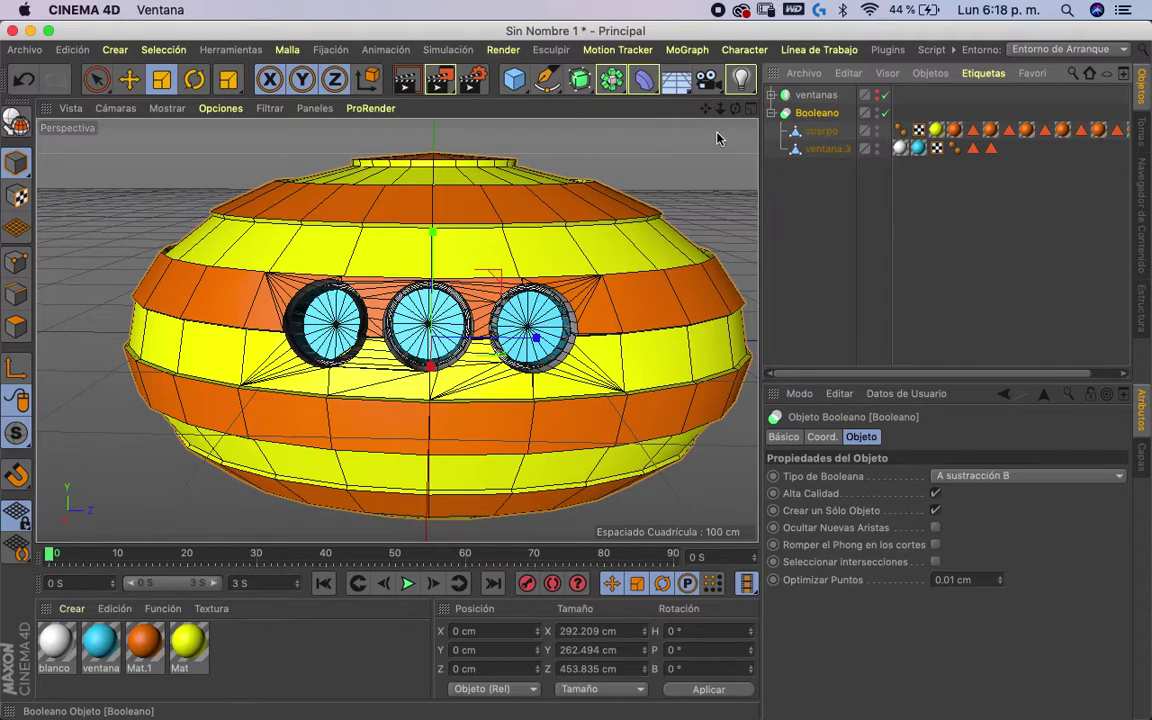
click(16, 120)
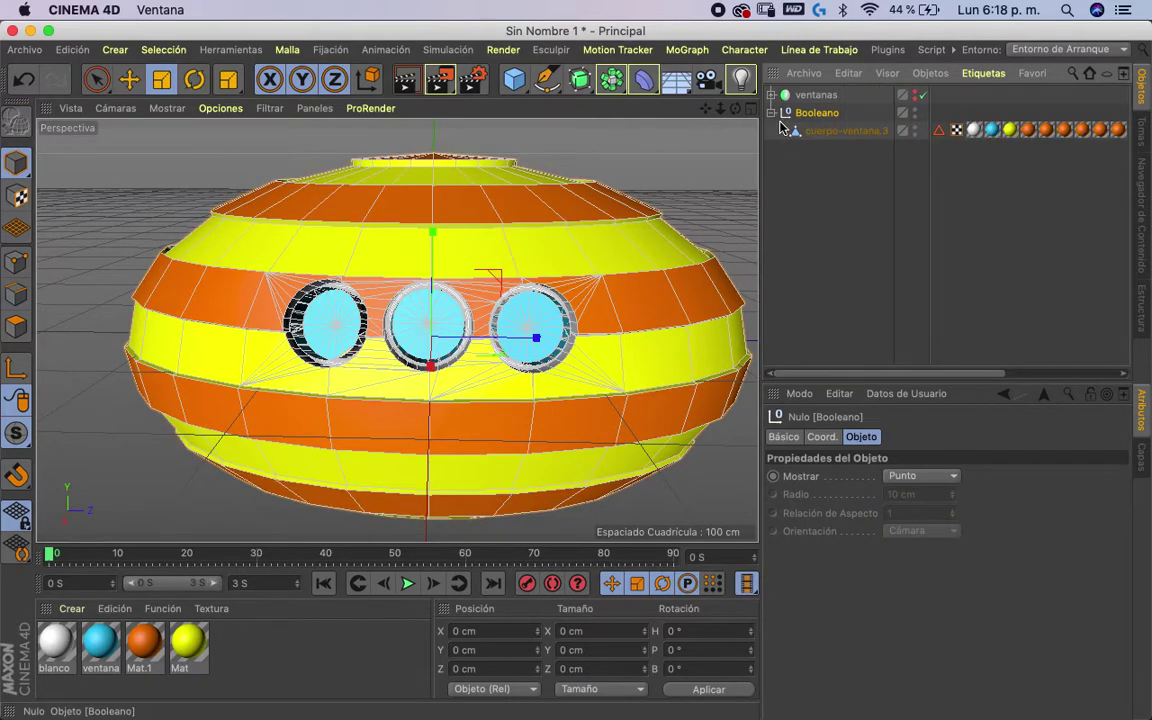
- Redo the conversion without Crear un Sólo Objeto and delete the leftover ventana.3 copy
click(813, 137)
key(ctrl+z)
key(ctrl+z)
click(936, 511)
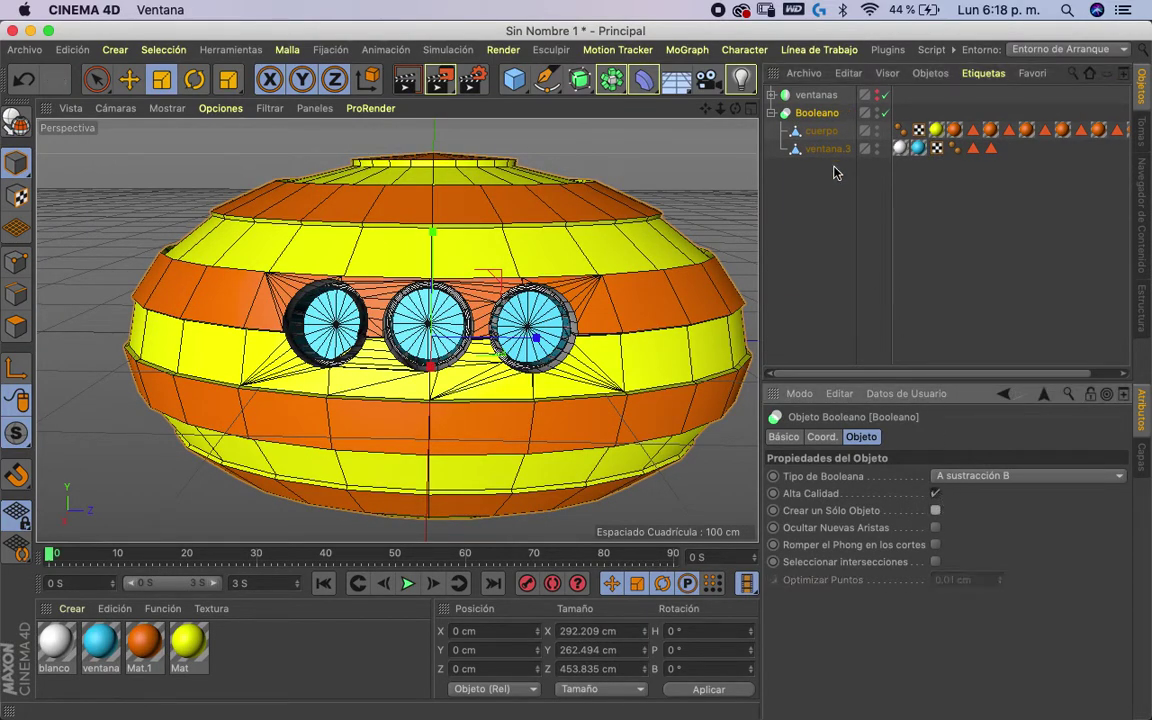
key(c)
click(773, 113)
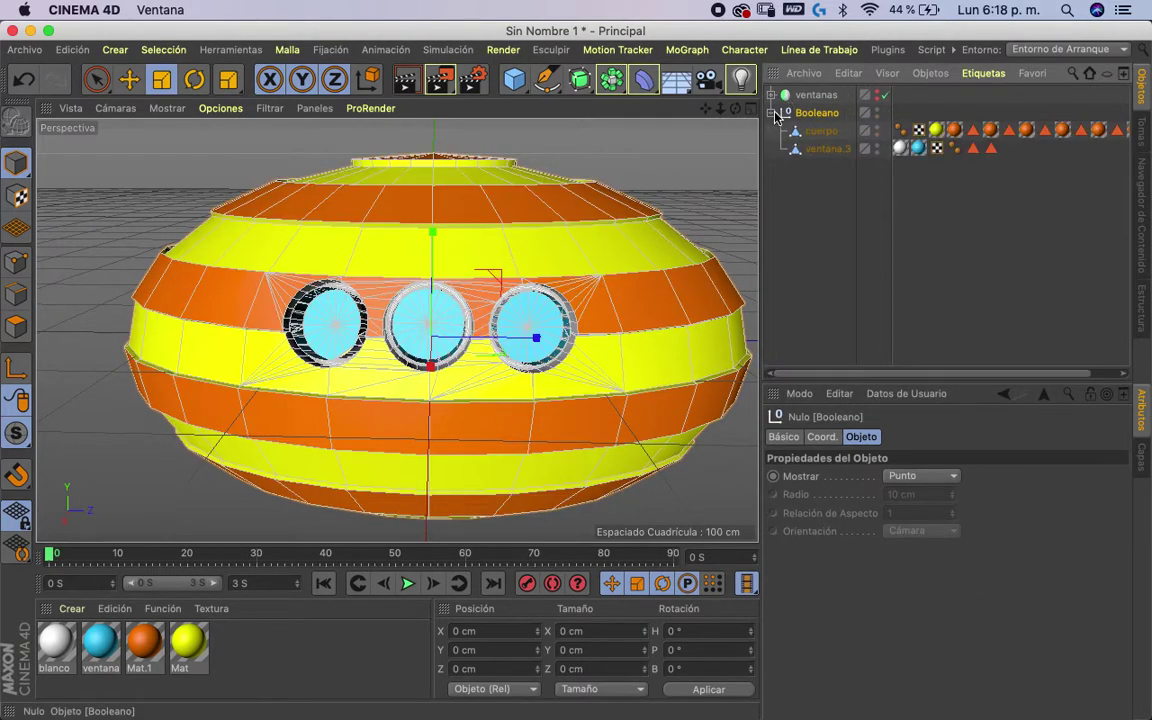
click(820, 150)
key(Delete)
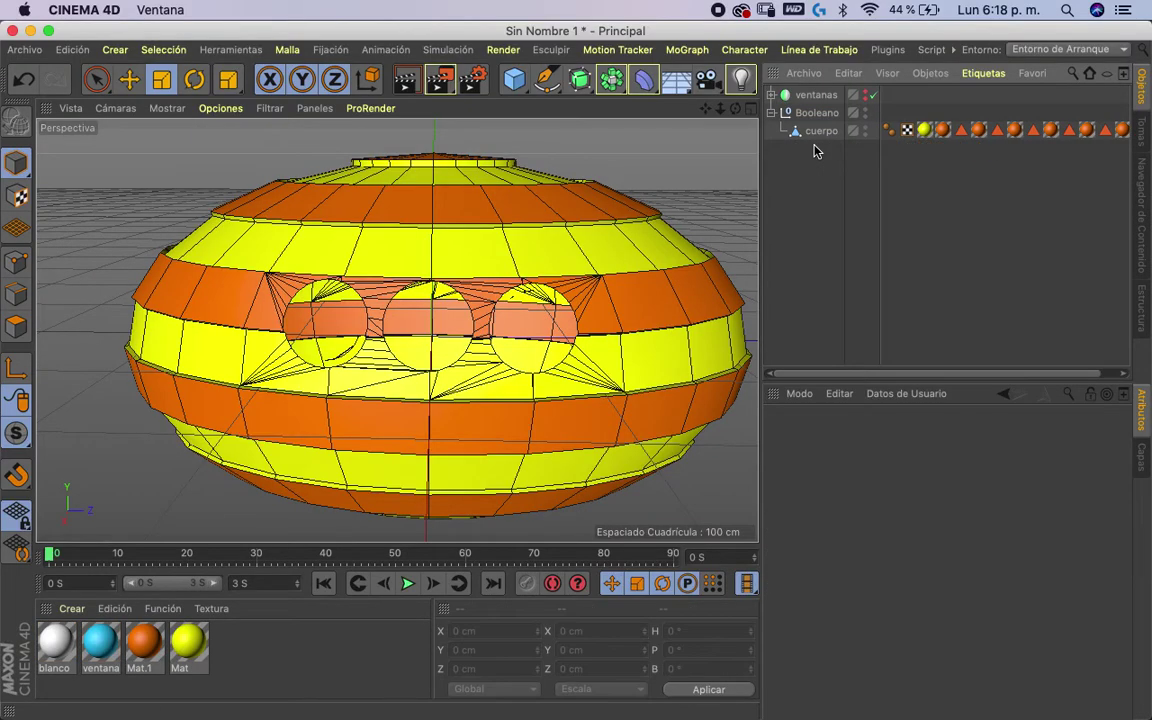
- Toggle the ventanas visibility to check the holes, leaving the windows shown
drag(735, 108, 1033, 120)
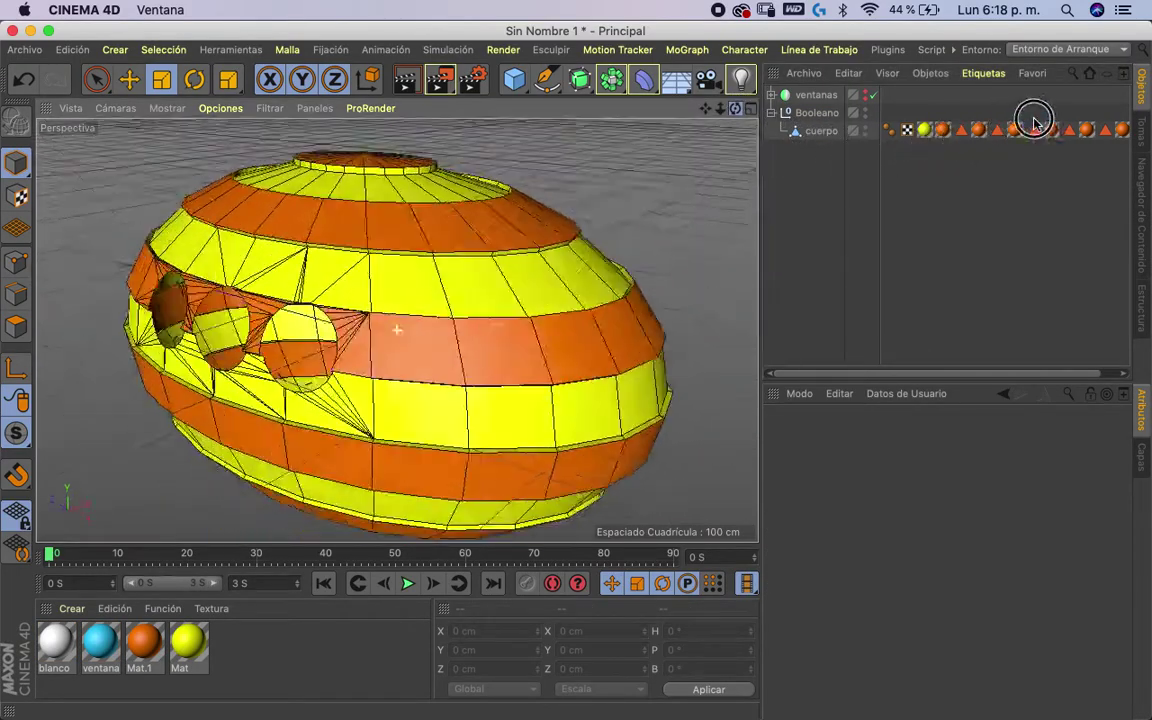
mouse_move(1033, 120)
mouse_down()
mouse_move(735, 130)
mouse_move(873, 97)
mouse_up()
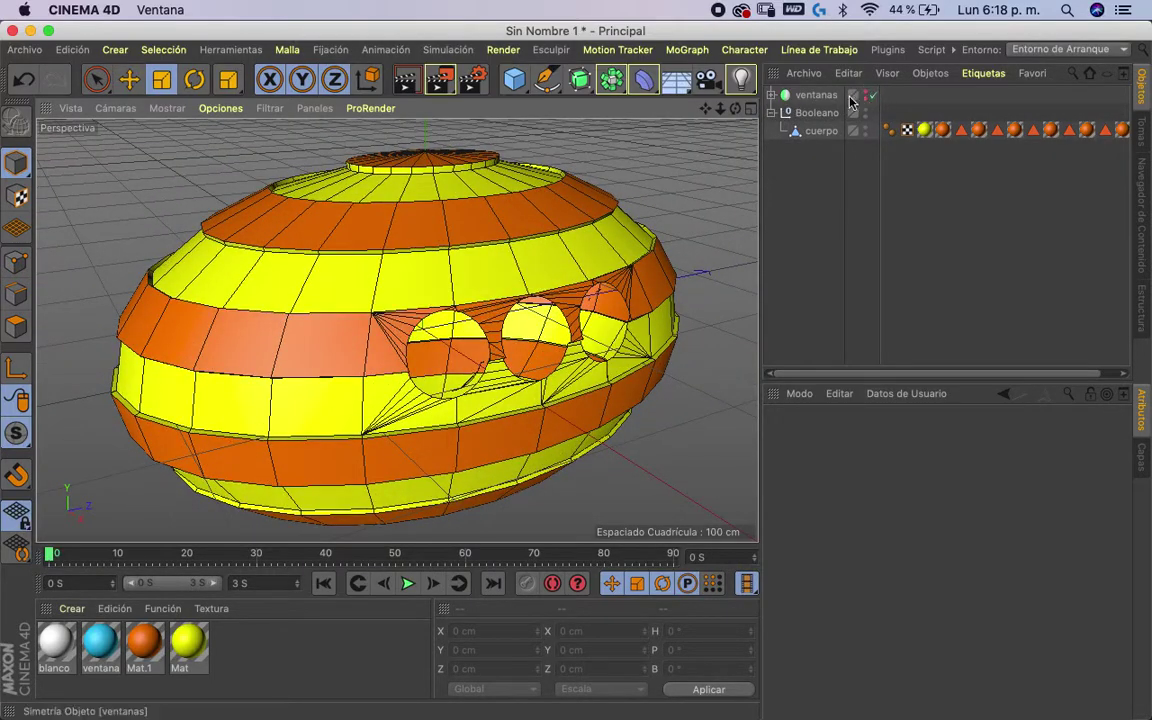
click(868, 95)
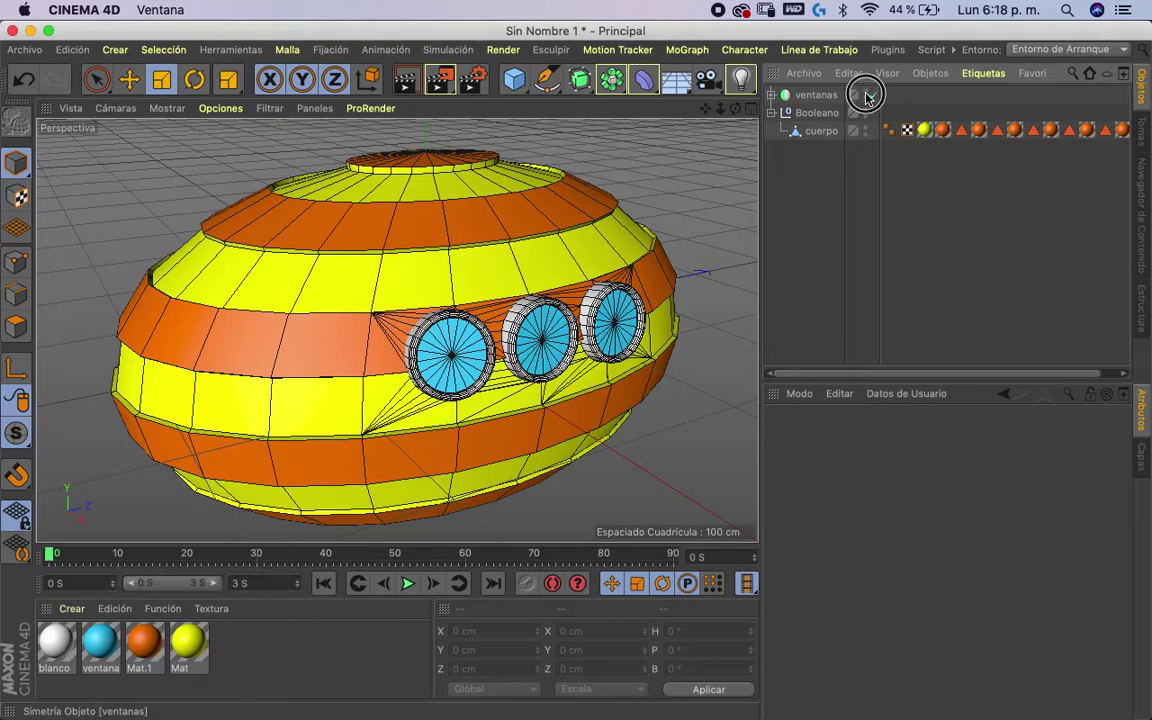
click(868, 95)
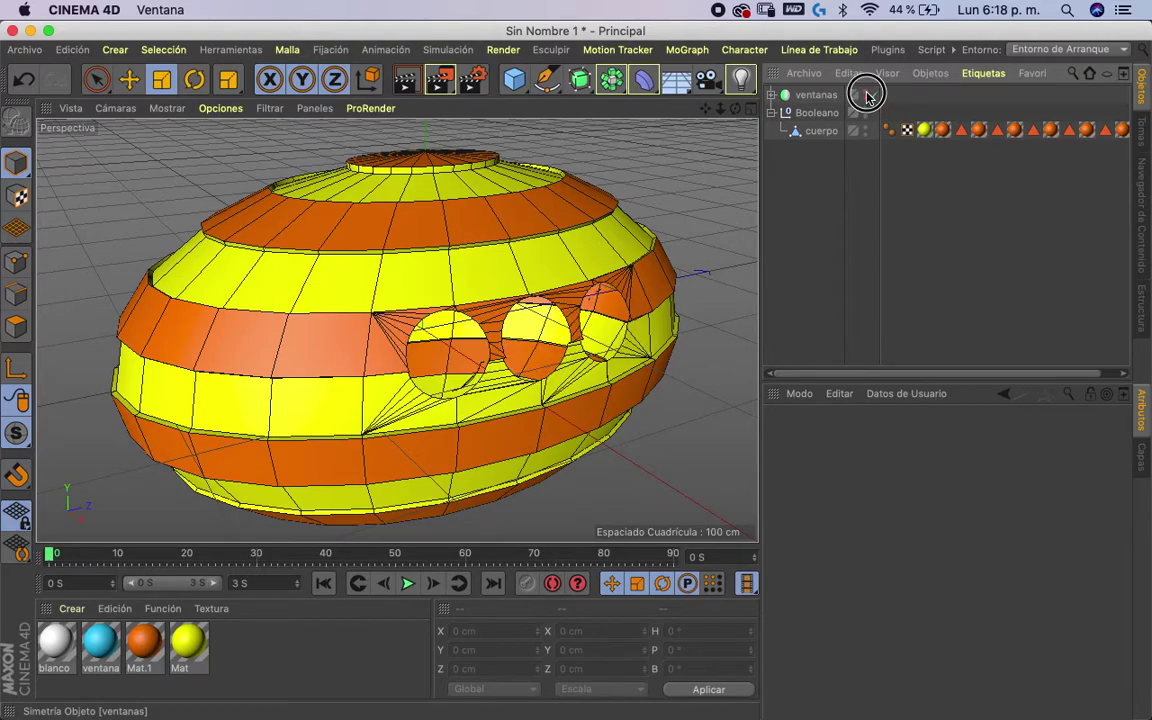
click(868, 95)
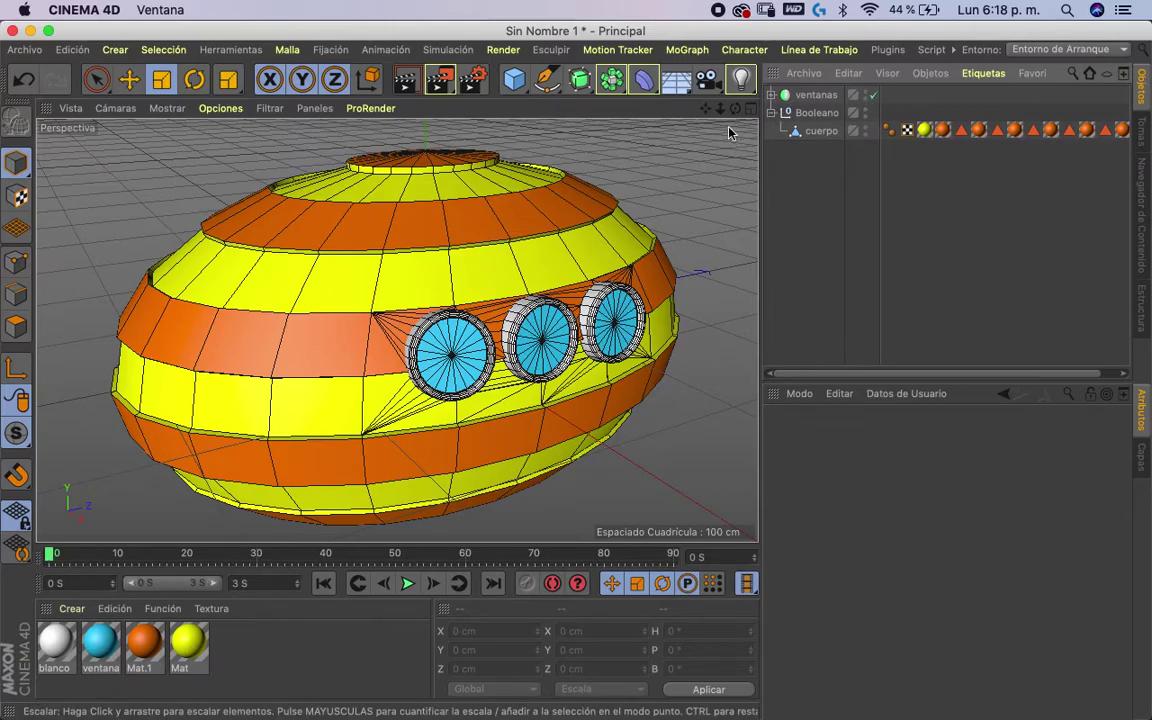
mouse_move(735, 108)
mouse_down()
mouse_move(688, 93)
mouse_move(285, 108)
mouse_up()
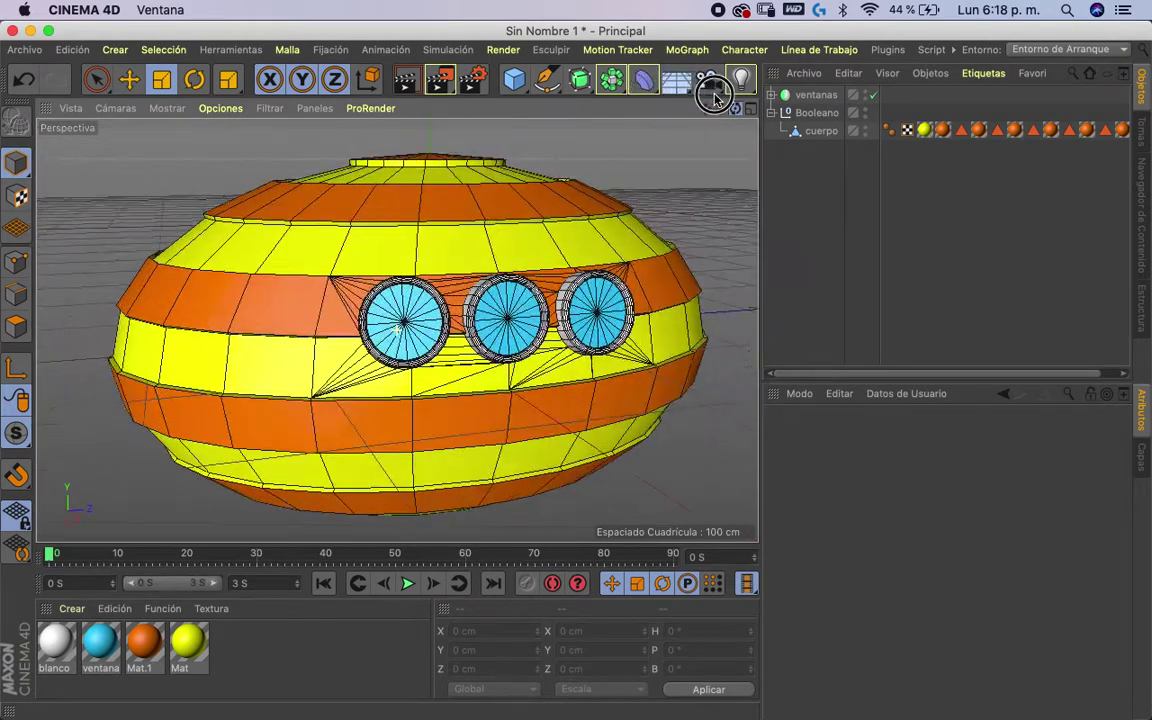
- Switch display to Gouraud Shading and give the ventana material Transparencia at 78% brightness
click(167, 108)
click(195, 135)
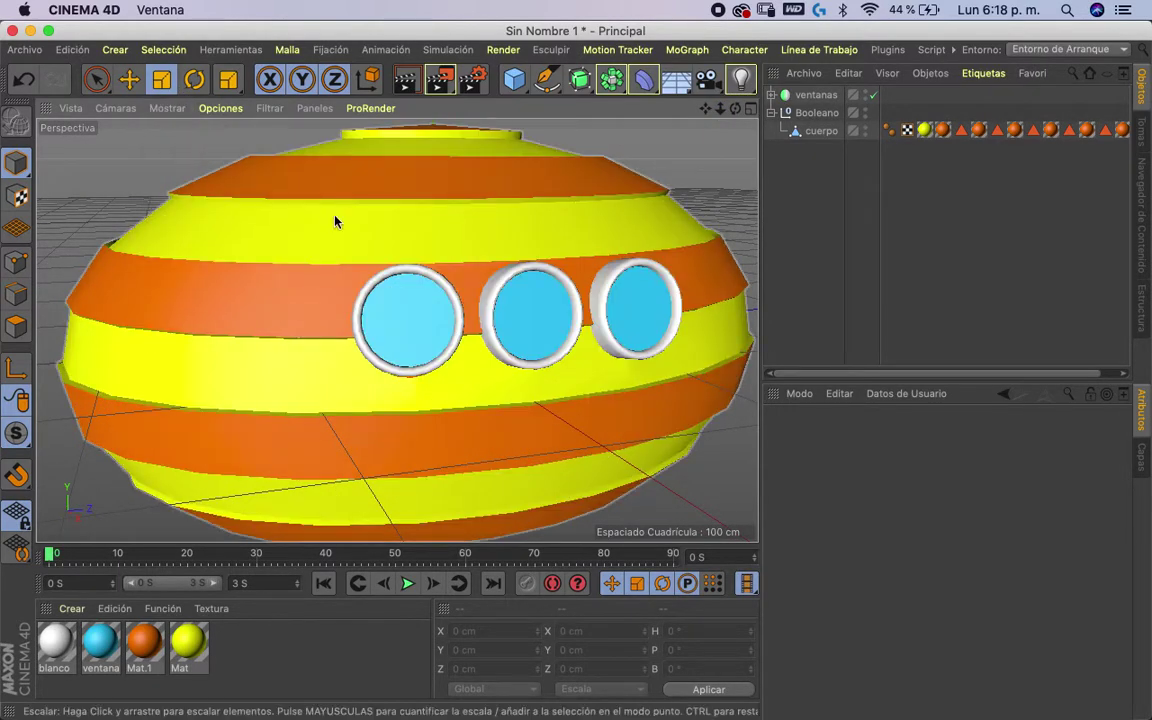
click(99, 645)
double_click(99, 645)
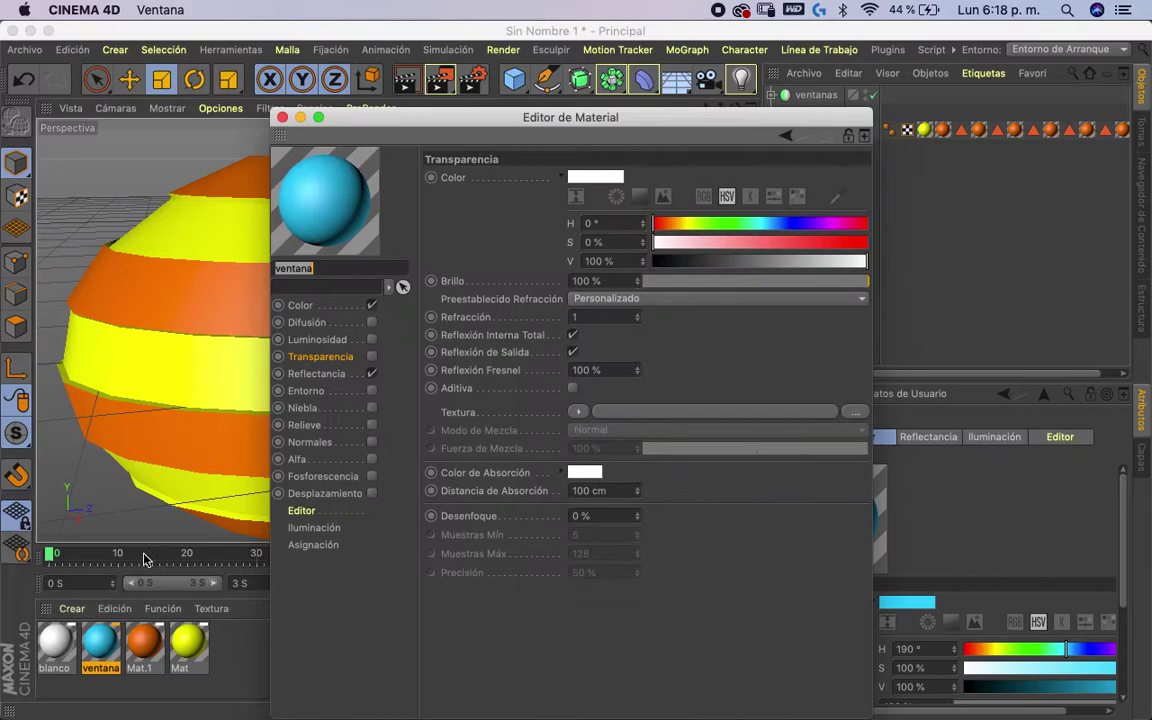
click(371, 356)
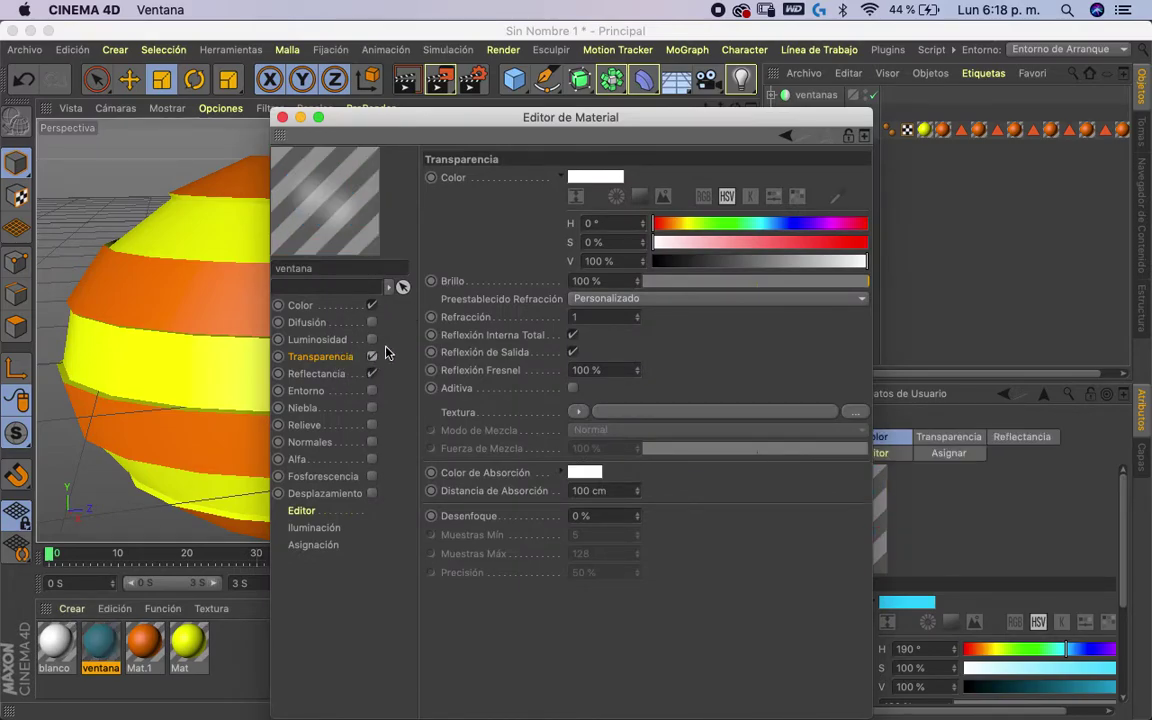
click(820, 281)
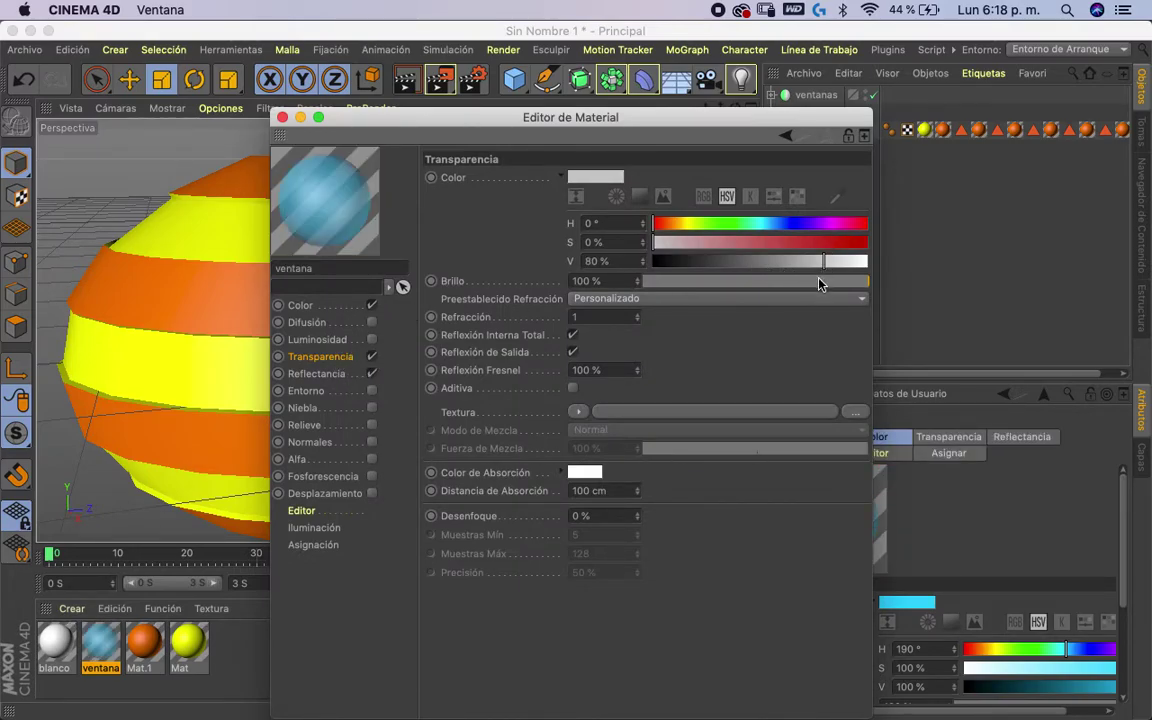
mouse_move(667, 116)
mouse_down()
mouse_move(710, 128)
mouse_move(764, 120)
mouse_move(432, 103)
mouse_move(506, 165)
mouse_move(705, 141)
mouse_move(792, 116)
mouse_move(724, 113)
mouse_move(740, 108)
mouse_move(746, 134)
mouse_move(752, 111)
mouse_move(760, 116)
mouse_up()
click(662, 117)
click(822, 130)
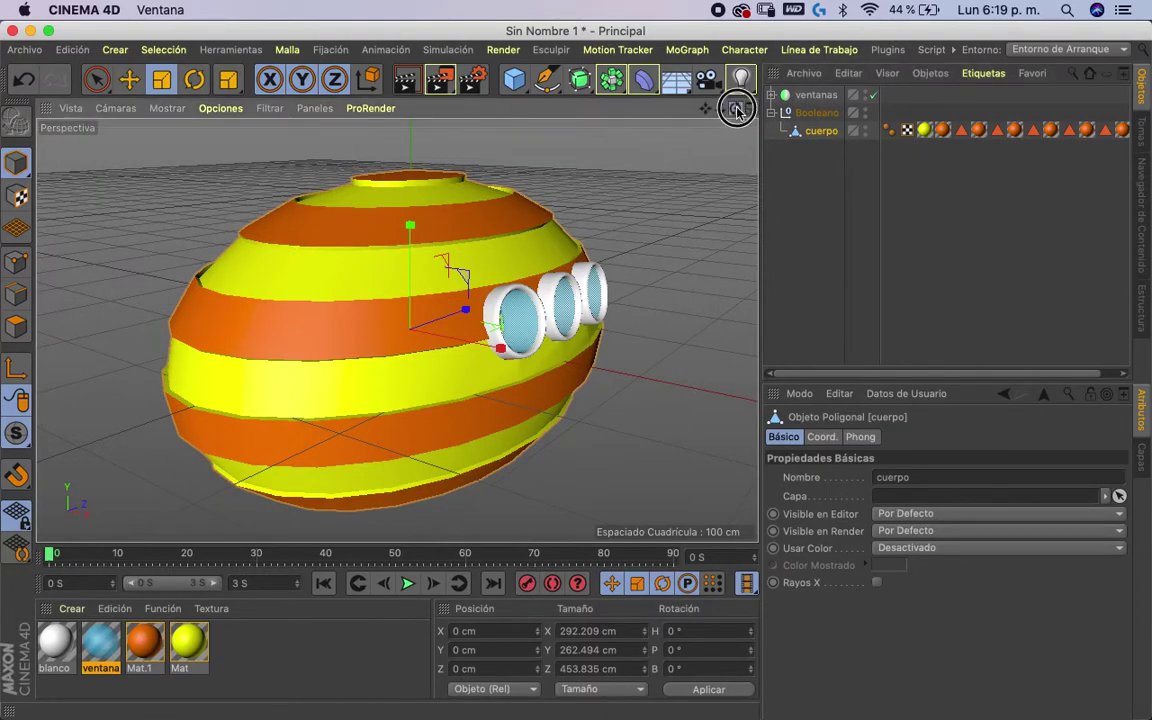
drag(740, 108, 770, 108)
click(129, 80)
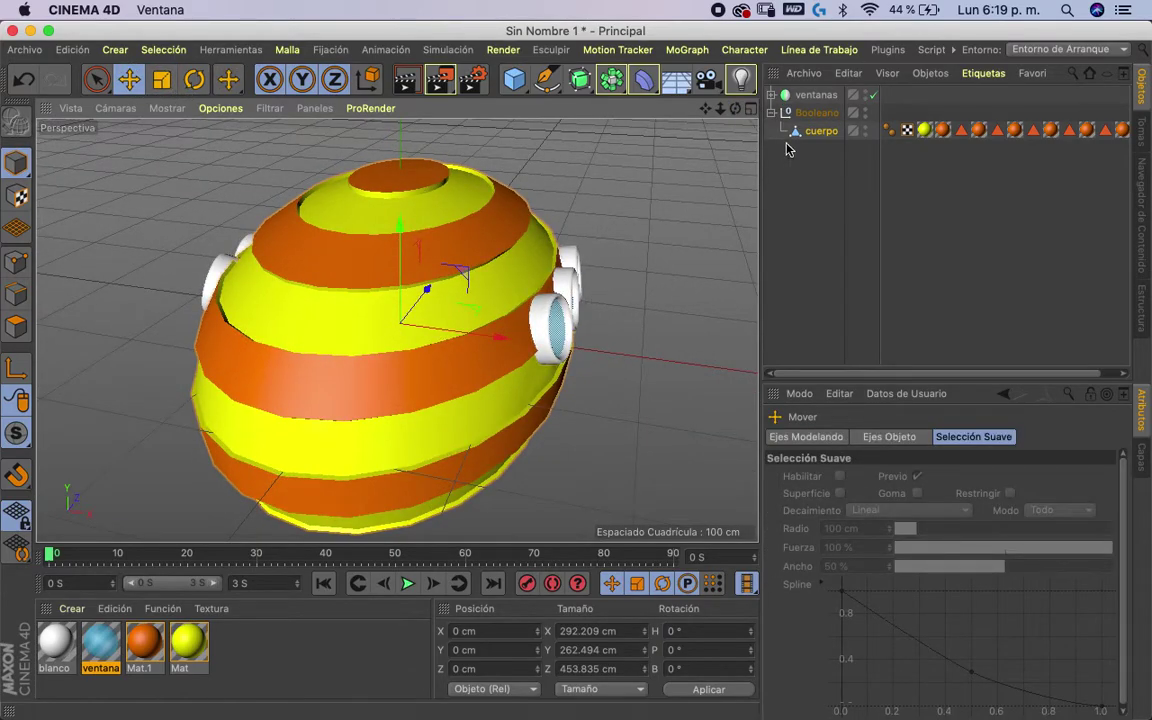
mouse_move(741, 111)
mouse_down()
mouse_move(545, 77)
mouse_move(869, 108)
mouse_move(964, 85)
mouse_move(789, 110)
mouse_move(578, 84)
mouse_move(512, 98)
mouse_move(699, 98)
mouse_move(680, 86)
mouse_move(856, 95)
mouse_move(900, 131)
mouse_move(941, 90)
mouse_move(879, 77)
mouse_move(658, 103)
mouse_move(612, 85)
mouse_move(760, 113)
mouse_up()
click(800, 96)
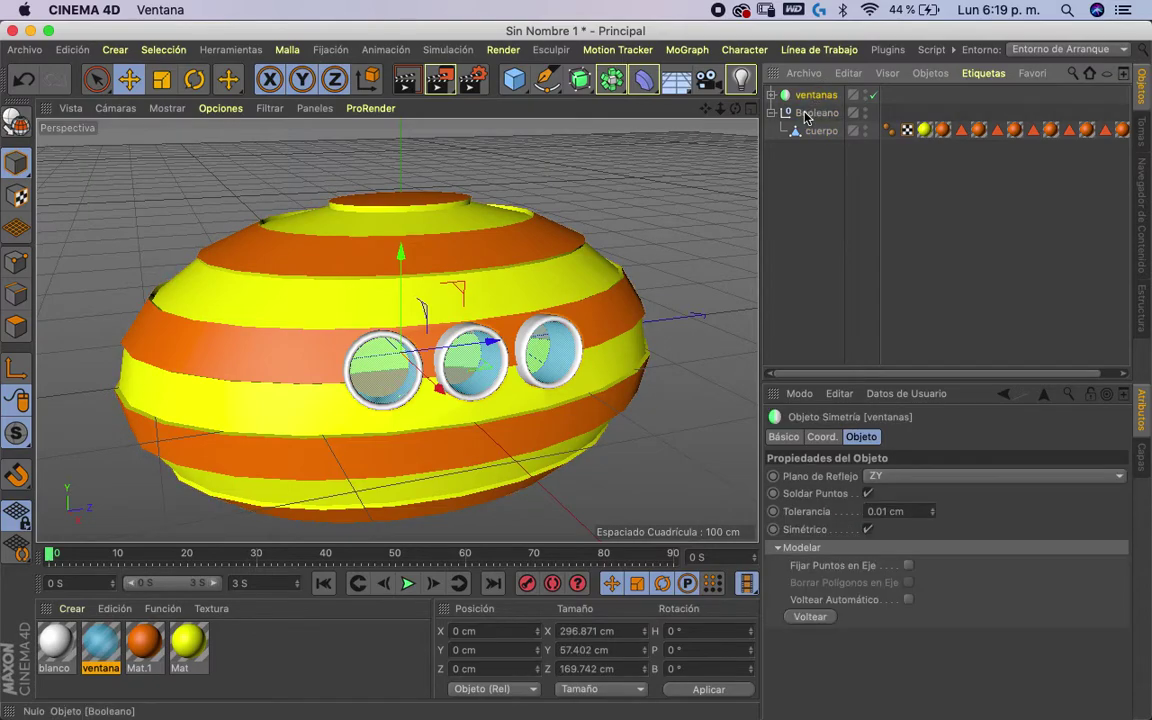
mouse_move(735, 108)
mouse_down()
mouse_move(728, 144)
mouse_move(696, 138)
mouse_move(738, 110)
mouse_move(740, 134)
mouse_move(684, 96)
mouse_up()
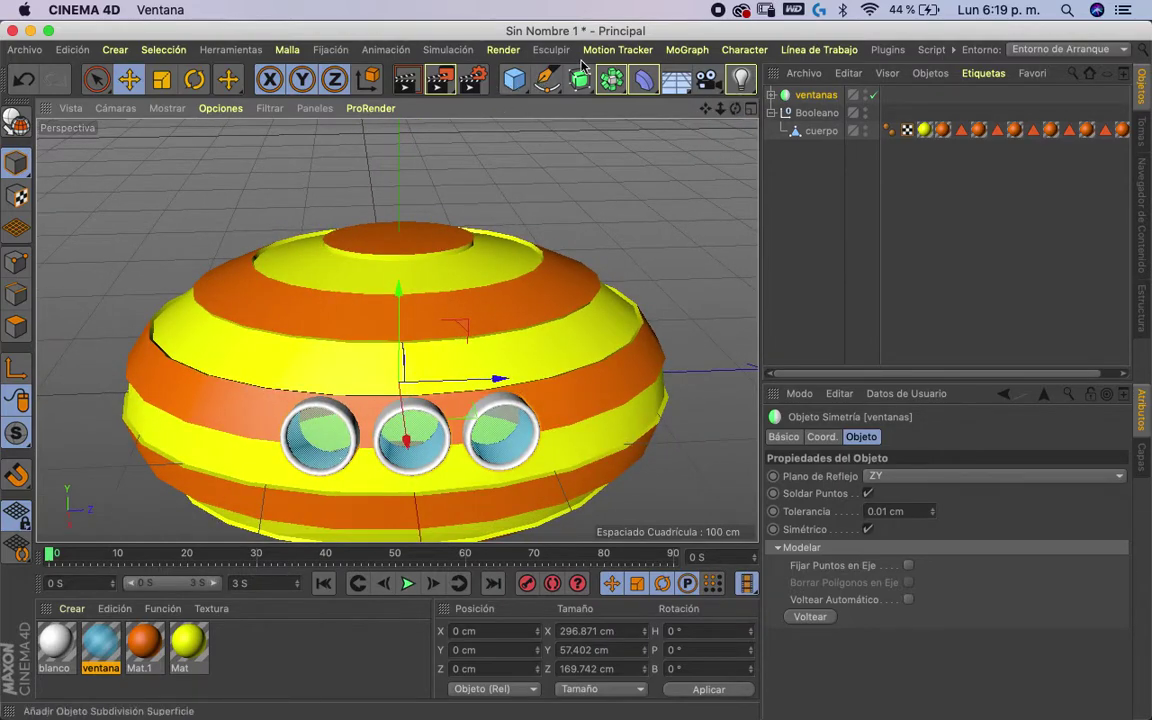
- Add a Cilindro atop the hull at Y 123.332 cm with radius 33.884 cm and height 35.527 cm
drag(578, 88, 1003, 134)
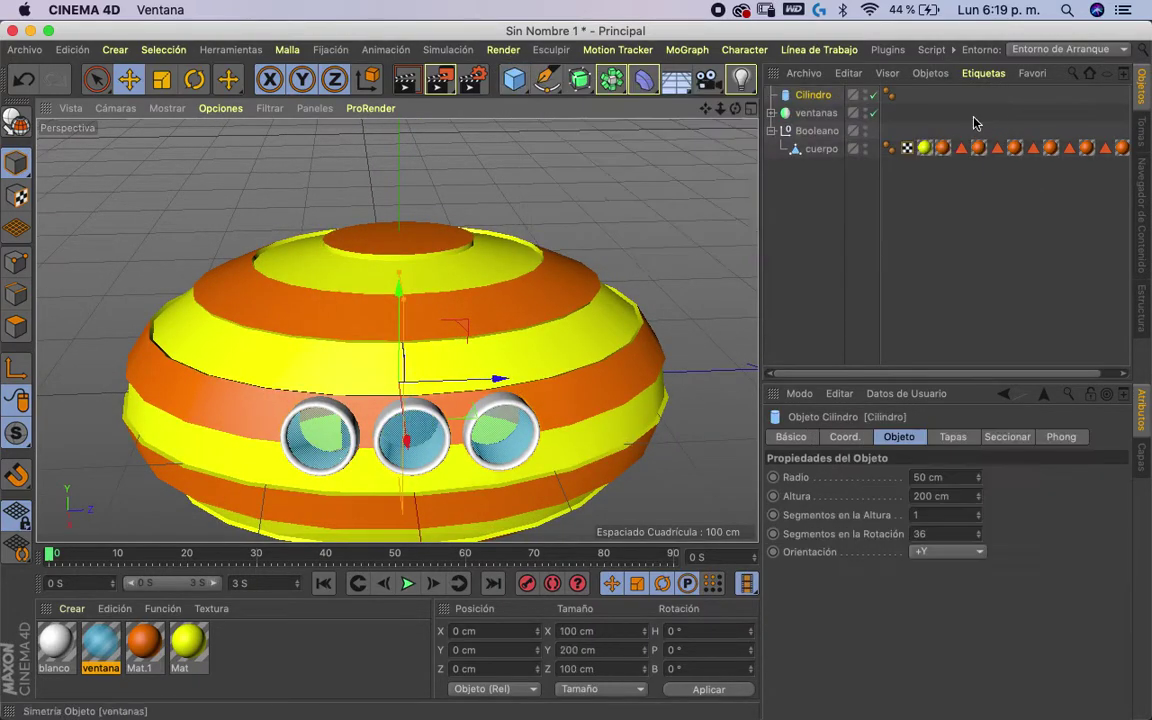
mouse_move(397, 288)
mouse_down()
mouse_move(395, 152)
mouse_move(404, 175)
mouse_up()
key(ctrl+z)
drag(735, 108, 716, 124)
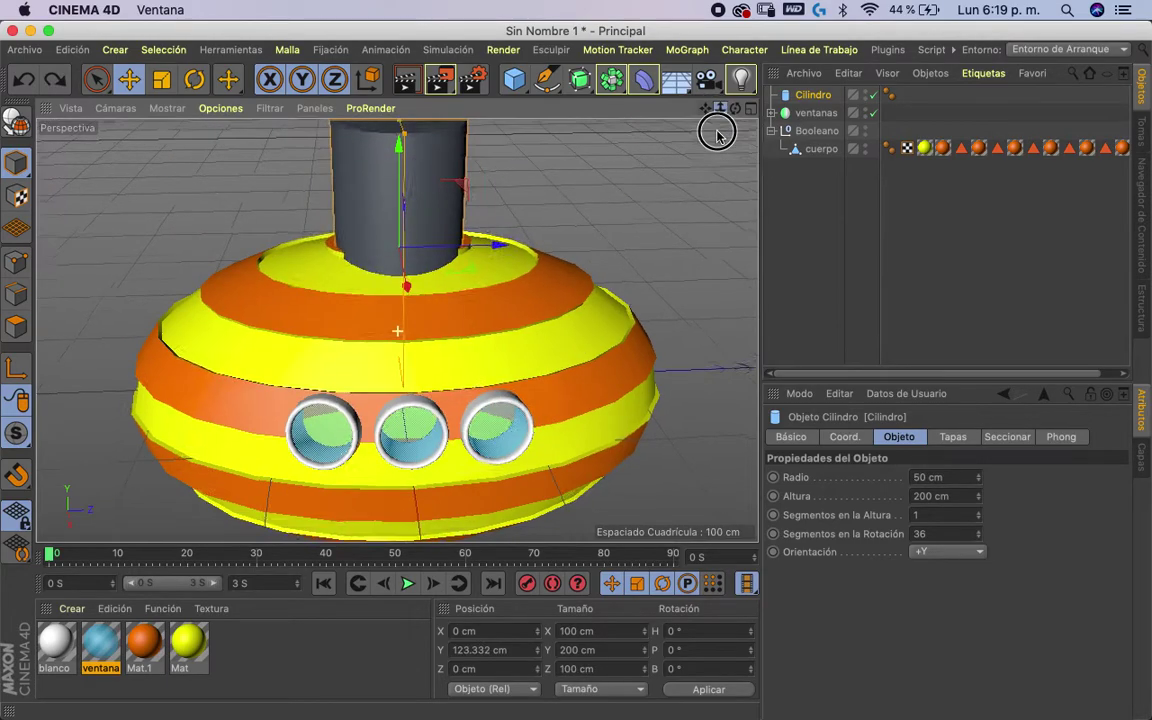
scroll(716, 124, down, 3)
drag(397, 185, 396, 243)
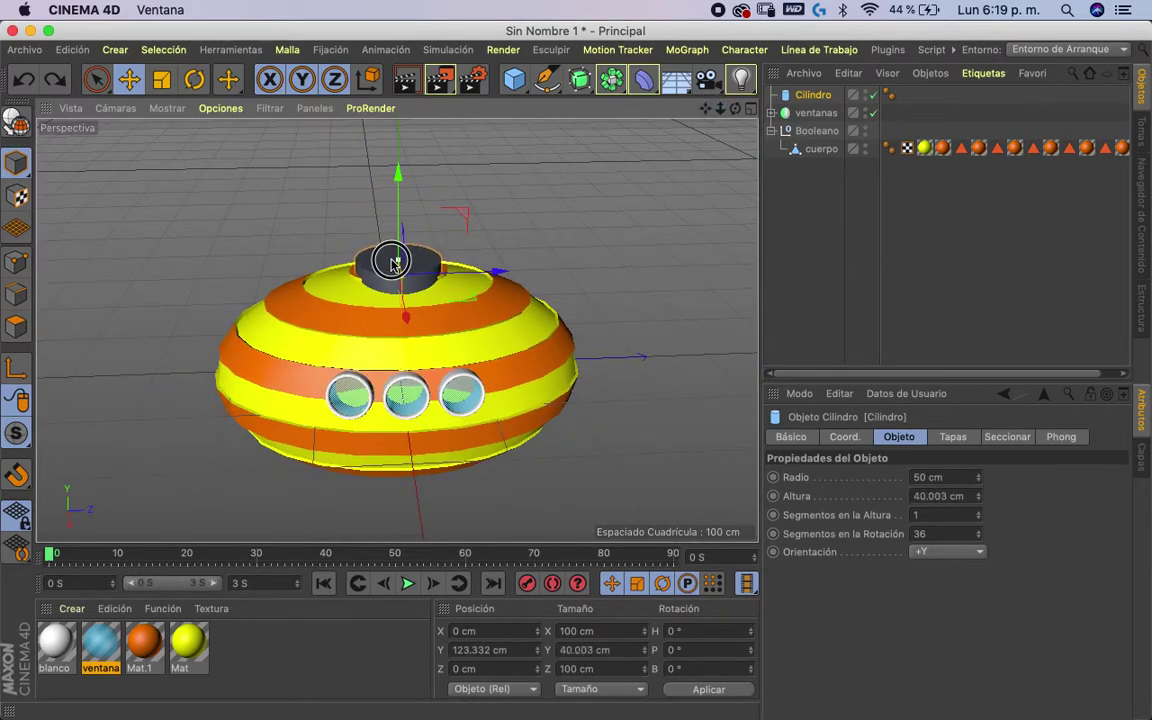
drag(403, 287, 396, 267)
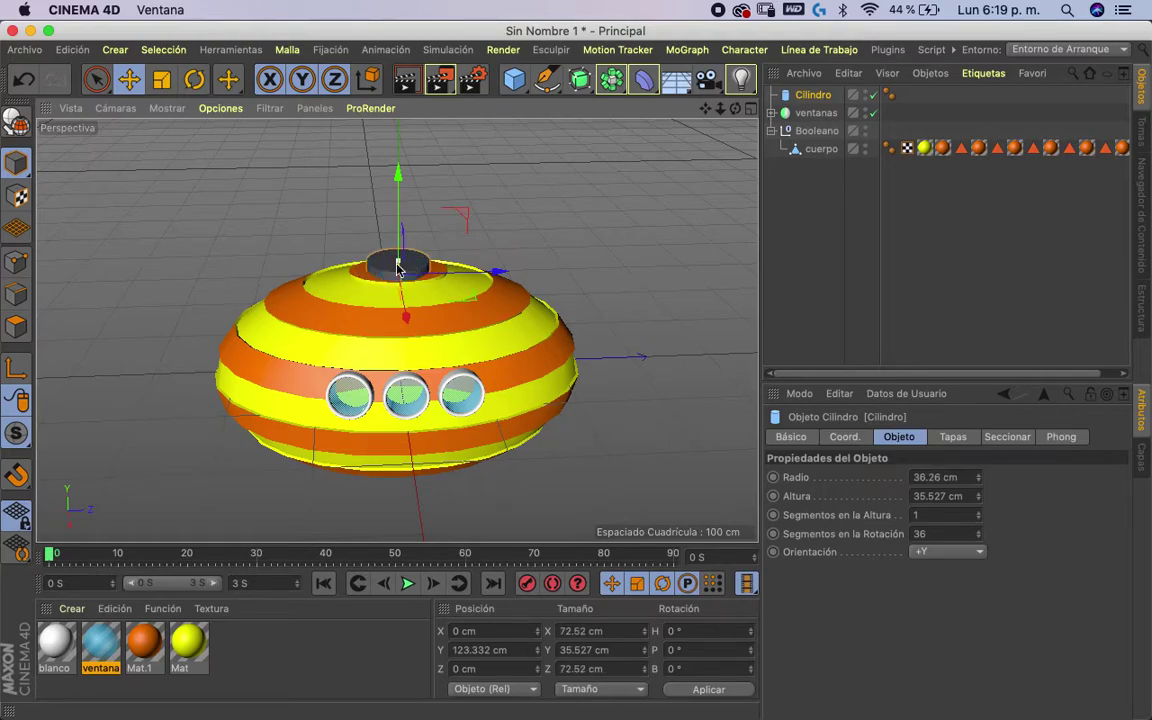
key(o)
mouse_move(445, 326)
alt+mouse_down()
mouse_move(527, 458)
mouse_move(494, 458)
mouse_move(455, 357)
mouse_move(410, 322)
mouse_move(411, 349)
alt+mouse_up()
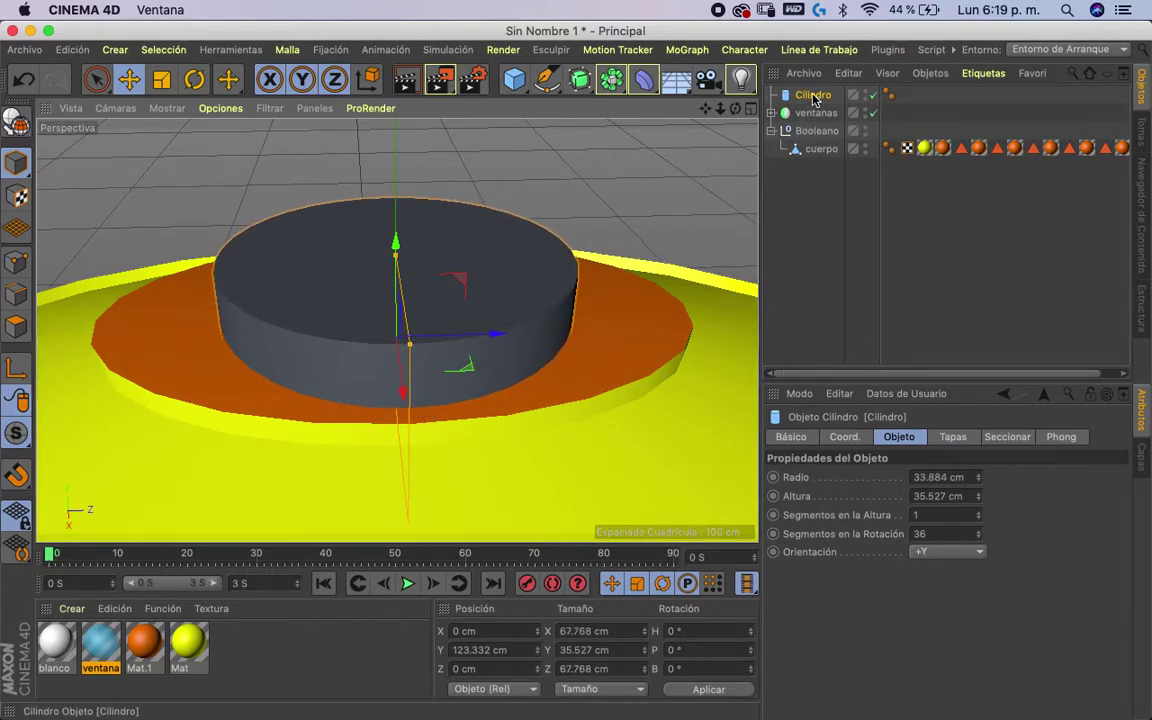
click(952, 438)
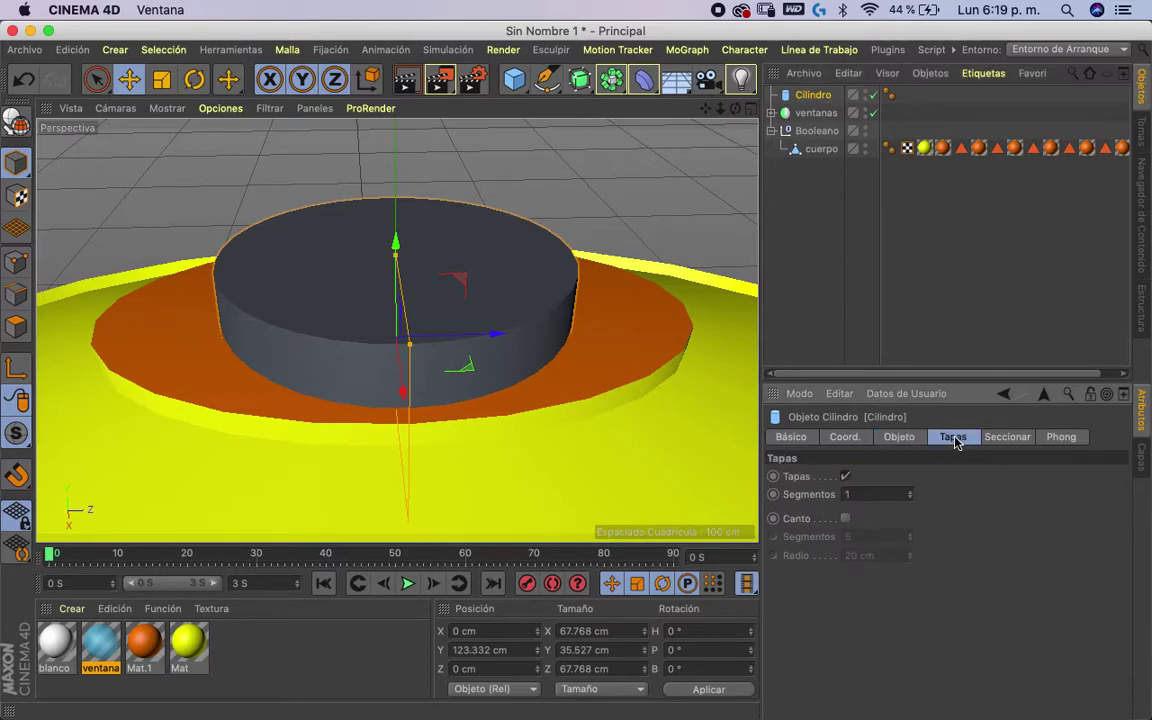
- Round the Cilindro's caps with a 2 cm fillet and adjust its segments
click(899, 438)
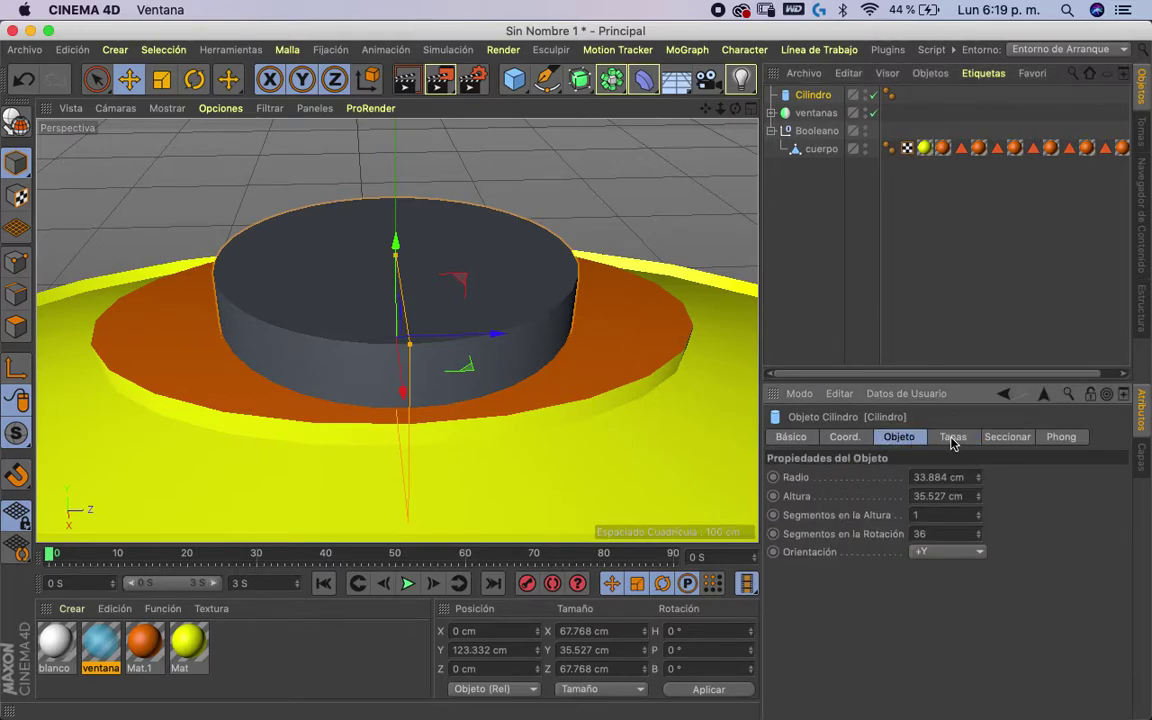
click(952, 438)
click(846, 519)
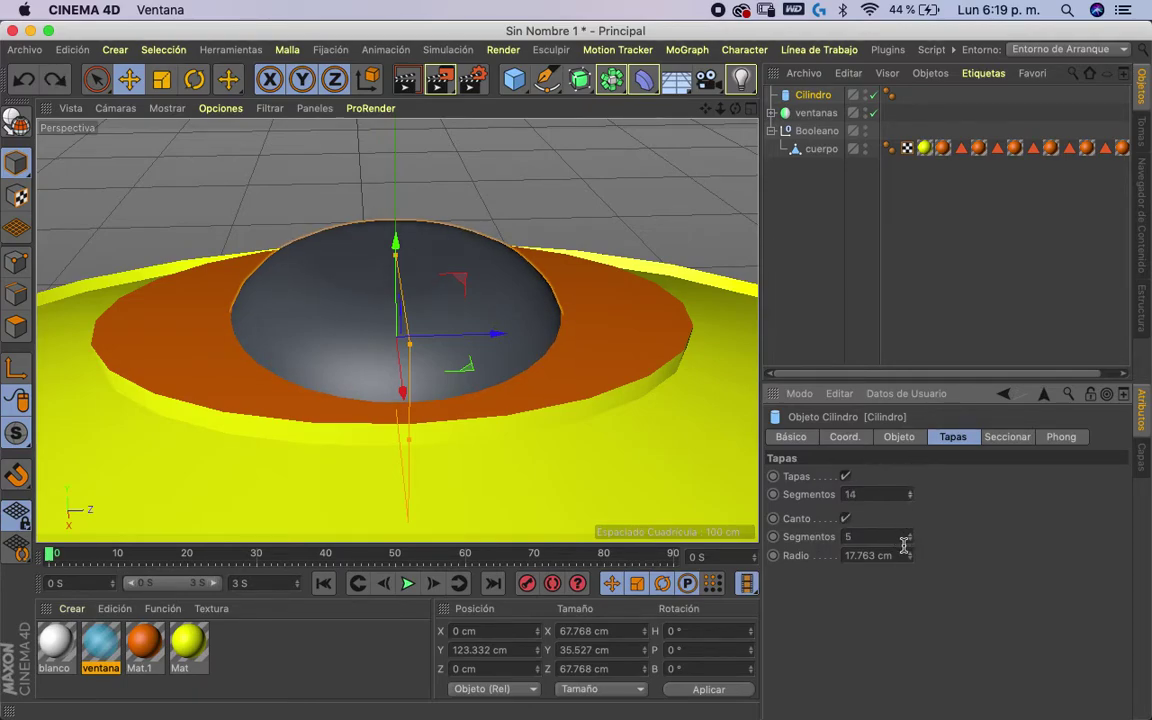
drag(910, 540, 907, 573)
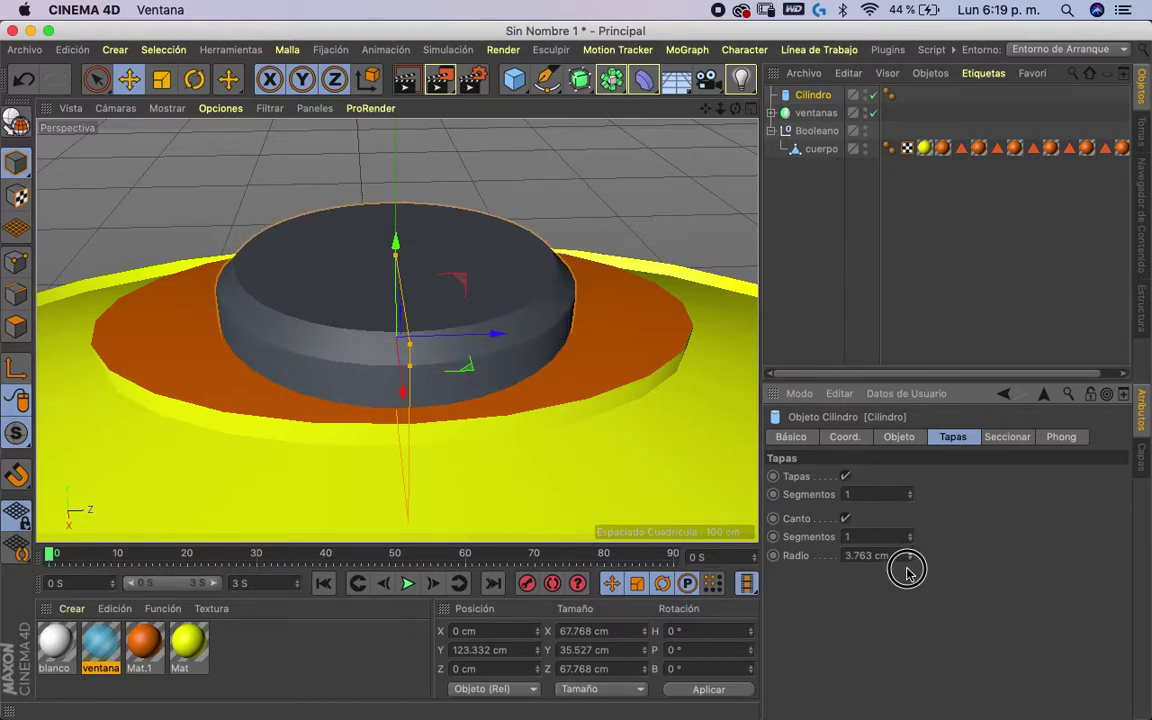
drag(910, 543, 910, 538)
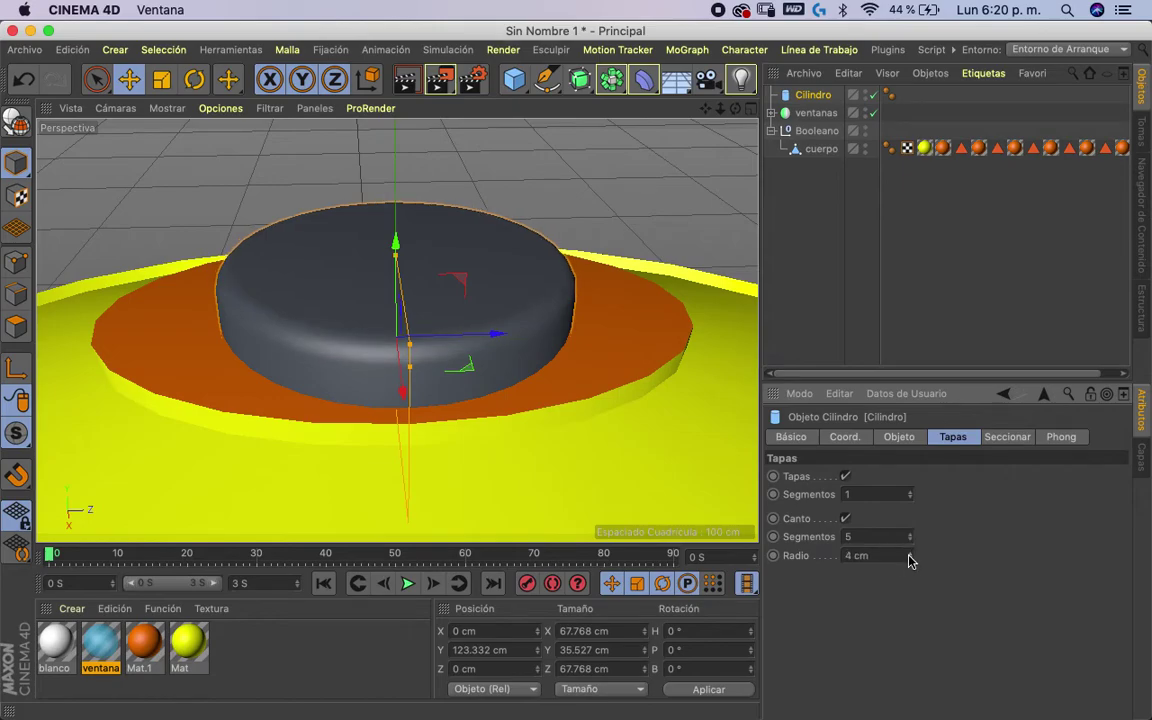
- Raise and shorten the cylinder slightly and apply the yellow Mat material
alt+drag(476, 278, 436, 390)
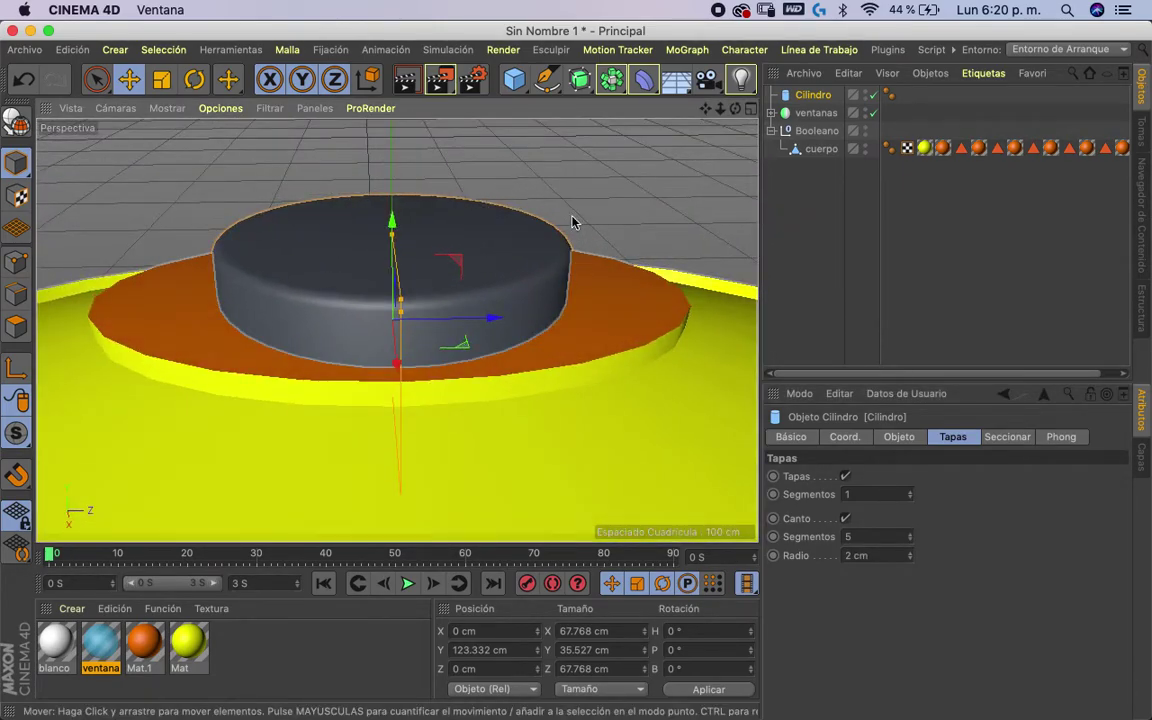
mouse_move(712, 108)
mouse_down()
mouse_move(725, 88)
mouse_move(718, 95)
mouse_up()
drag(403, 195, 409, 127)
drag(404, 155, 406, 146)
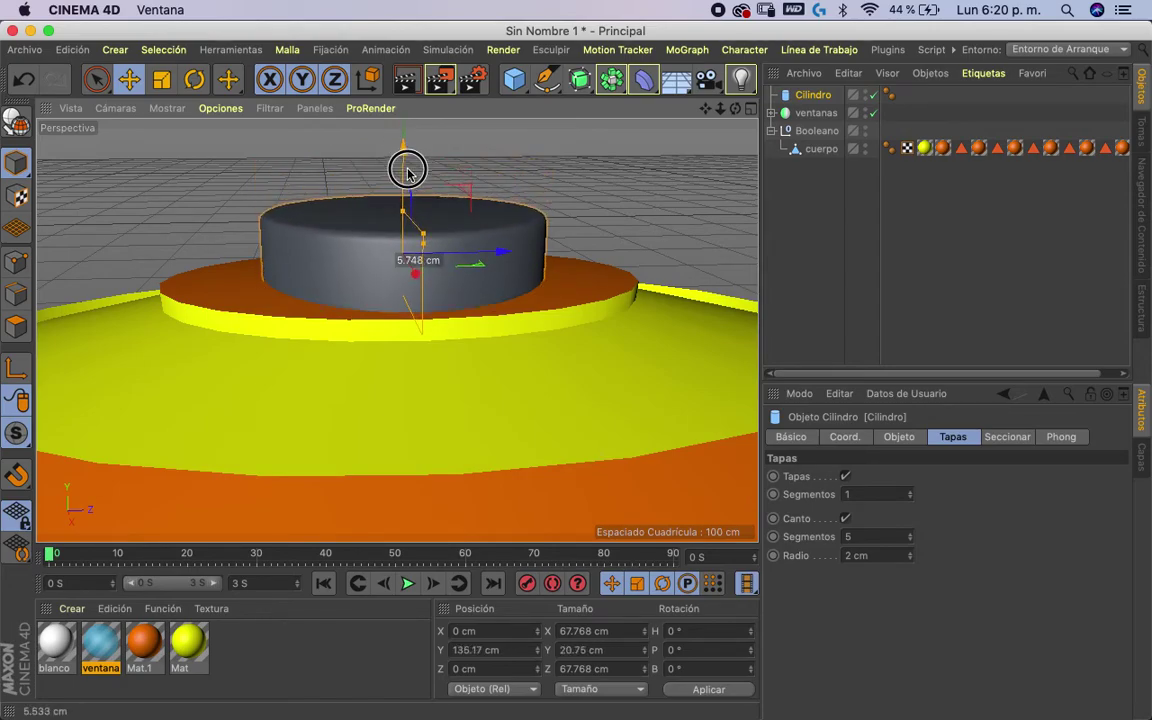
drag(735, 108, 707, 134)
drag(188, 641, 268, 296)
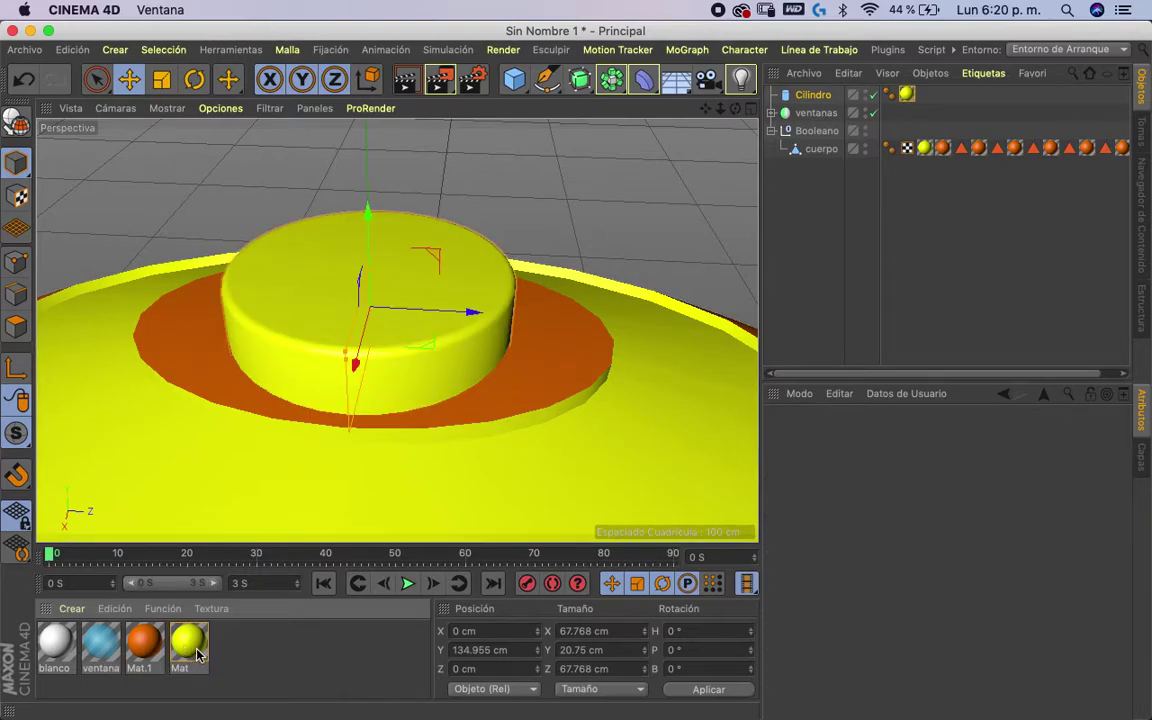
drag(736, 108, 655, 125)
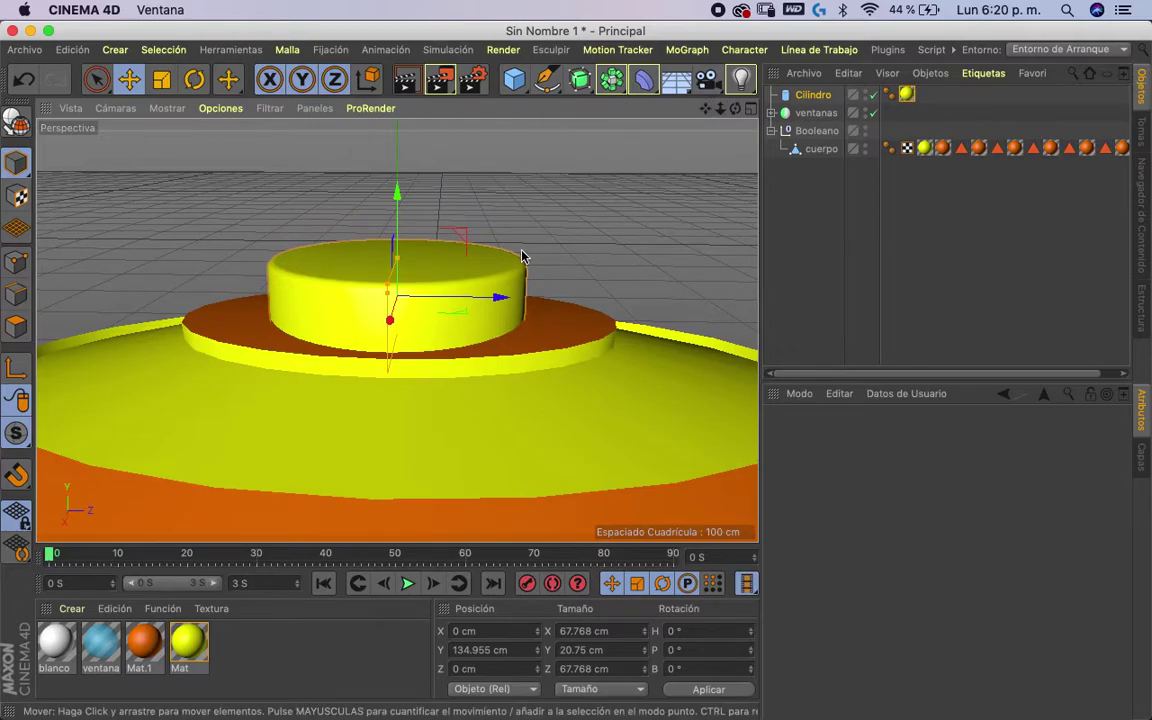
- Copy and paste Cilindro to create Cilindro.1
click(813, 94)
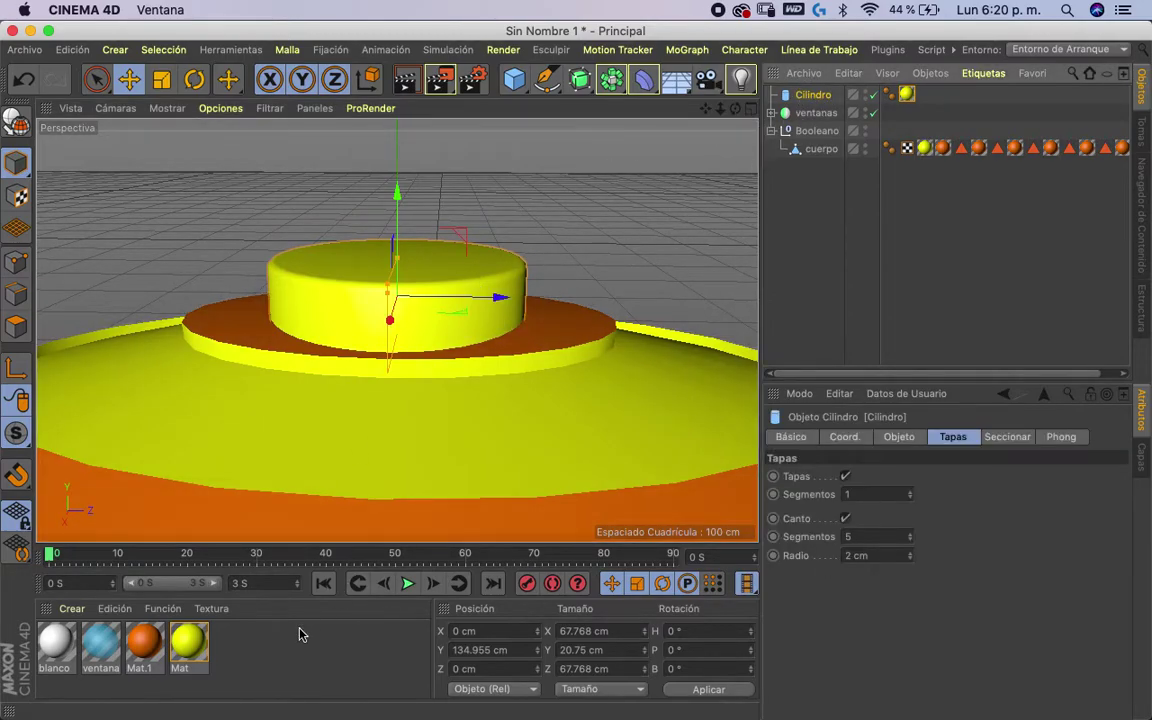
key(super+c)
key(super+v)
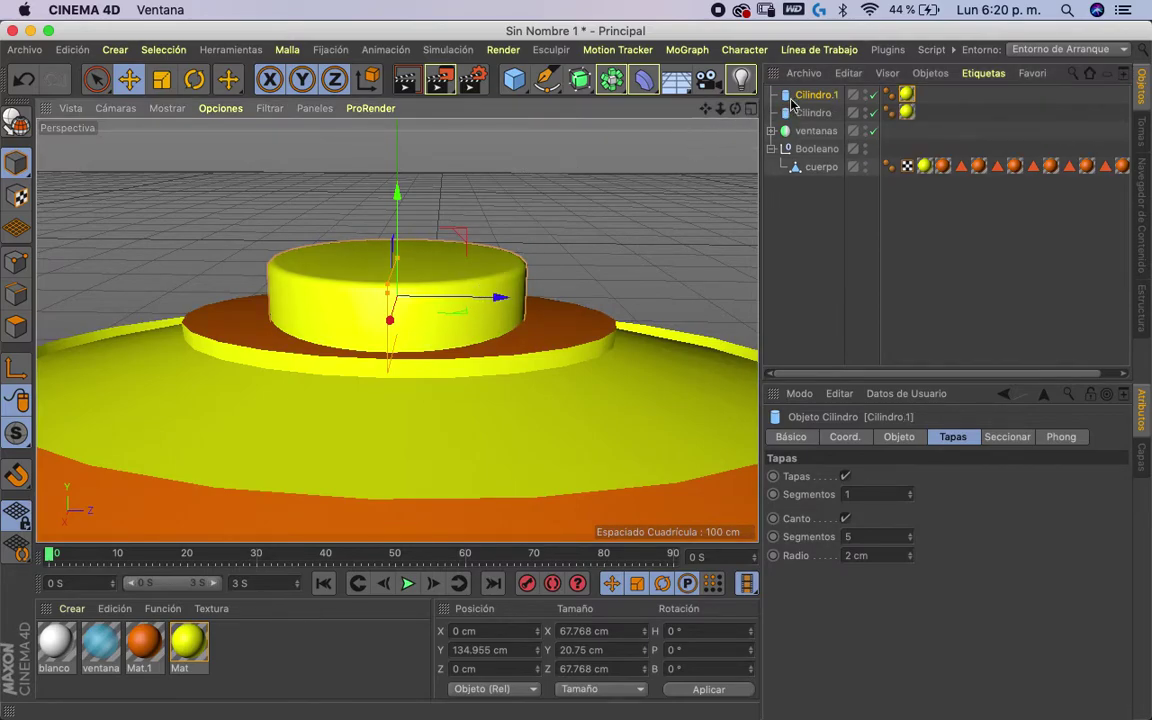
- Raise Cilindro.1 above the first cylinder, narrow it to 51.168 cm, and apply a new grey Mat.2
drag(397, 192, 407, 150)
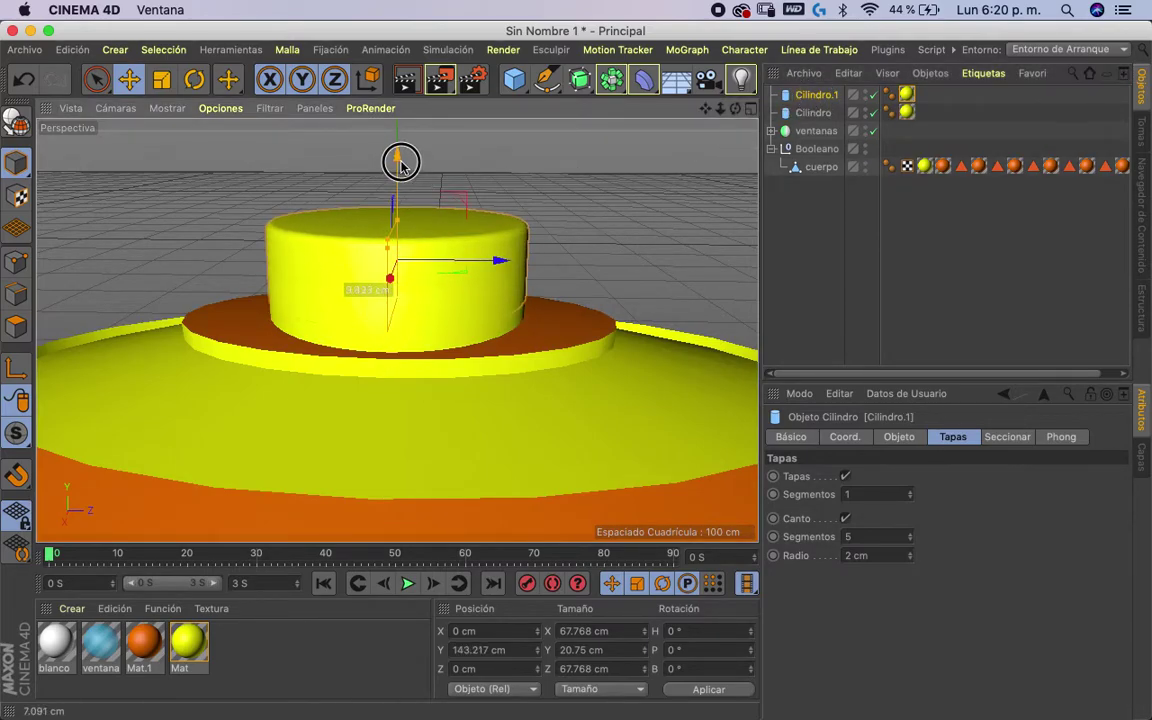
drag(391, 205, 390, 200)
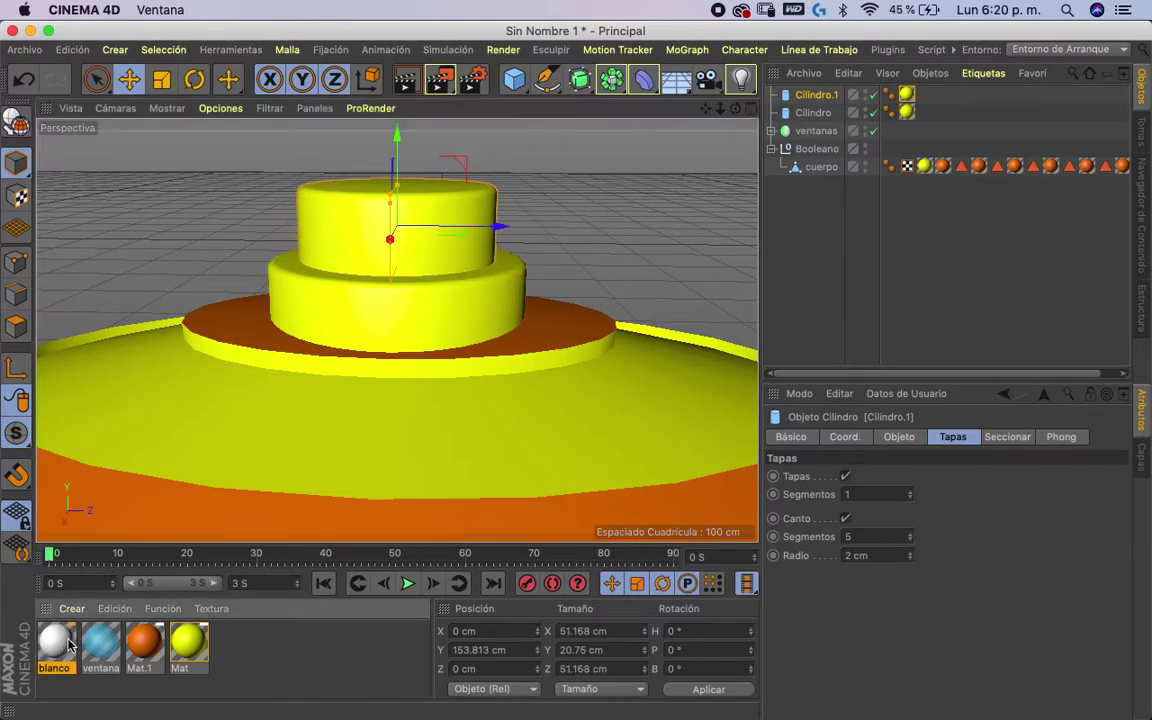
double_click(272, 658)
double_click(60, 645)
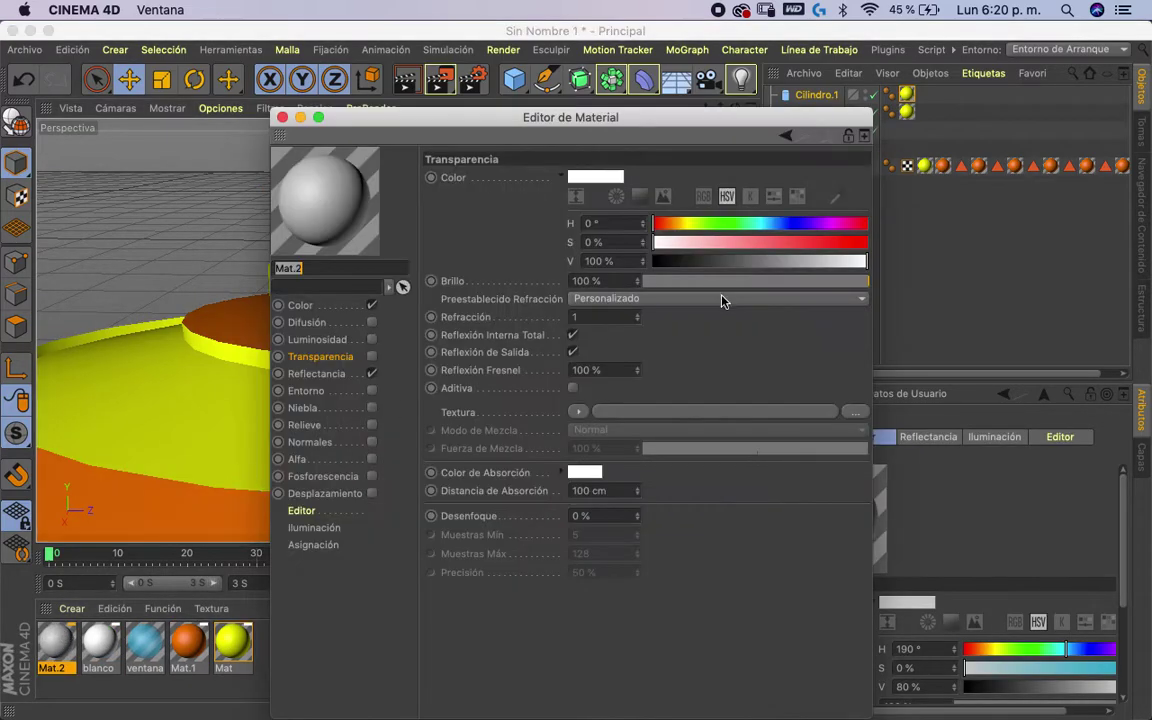
drag(792, 262, 772, 261)
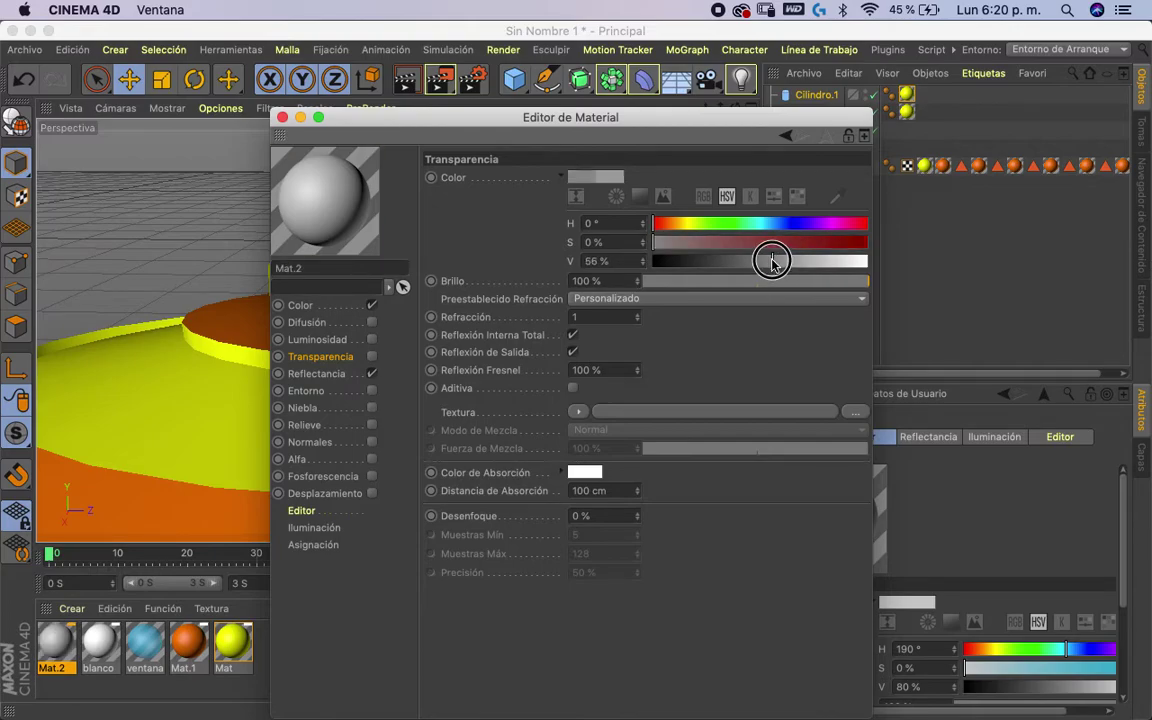
click(300, 305)
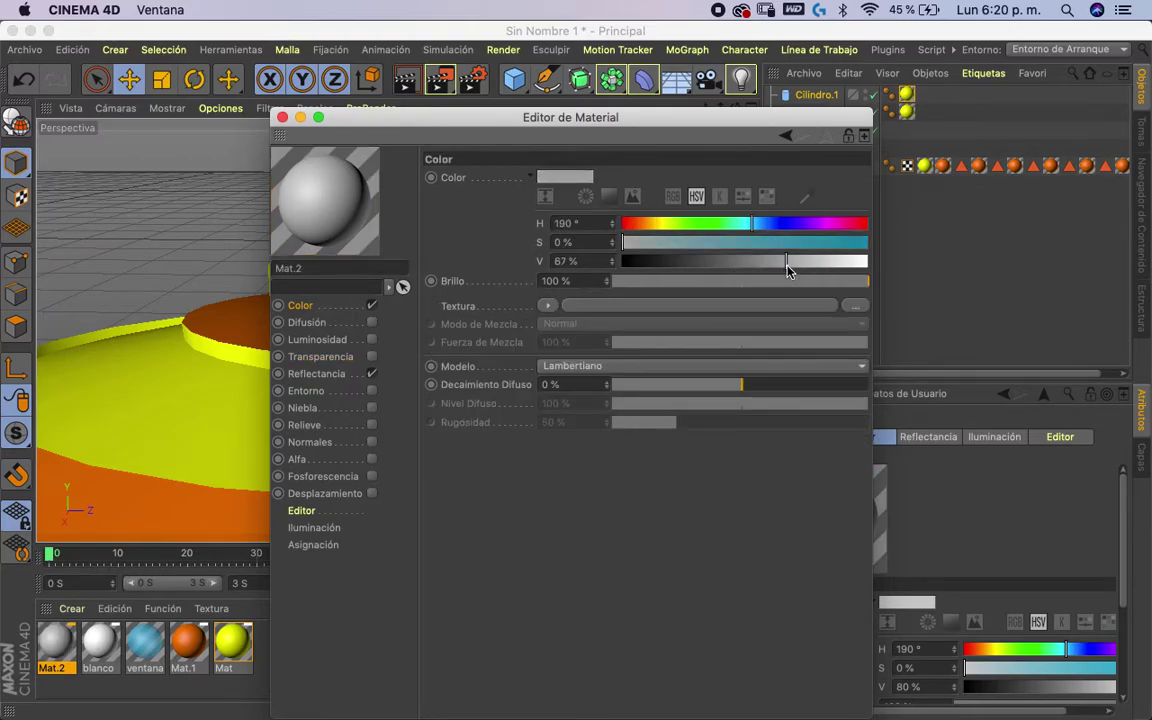
click(283, 118)
drag(56, 645, 370, 242)
drag(736, 108, 662, 120)
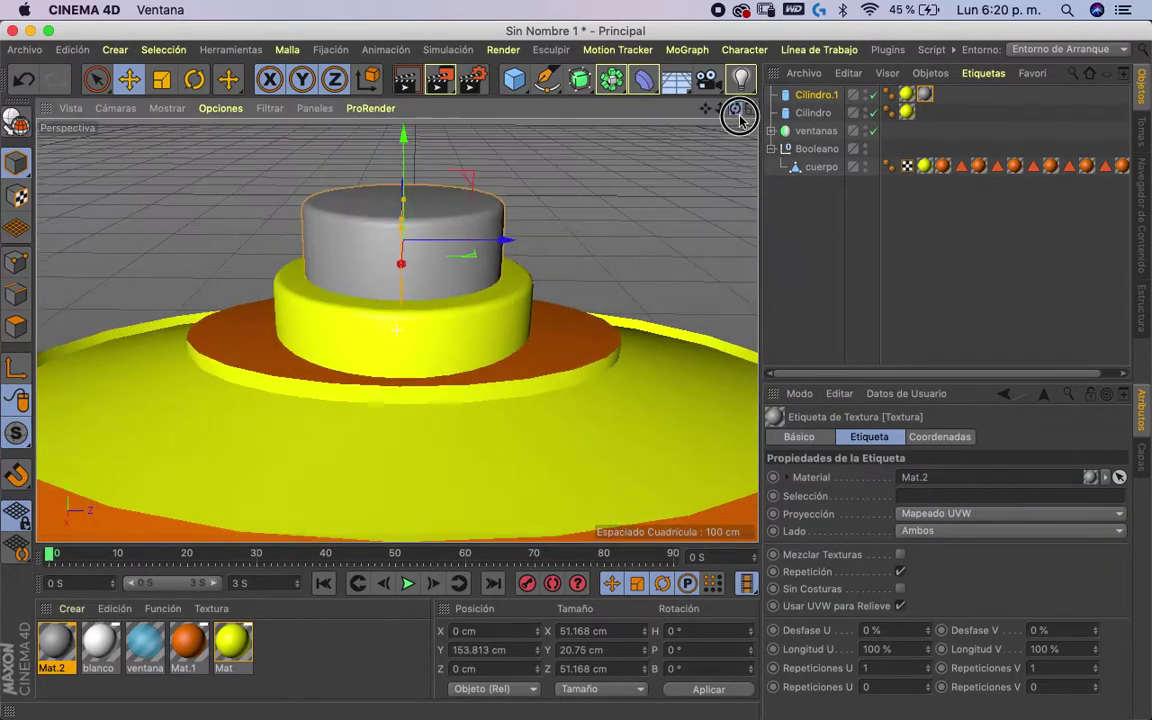
click(458, 285)
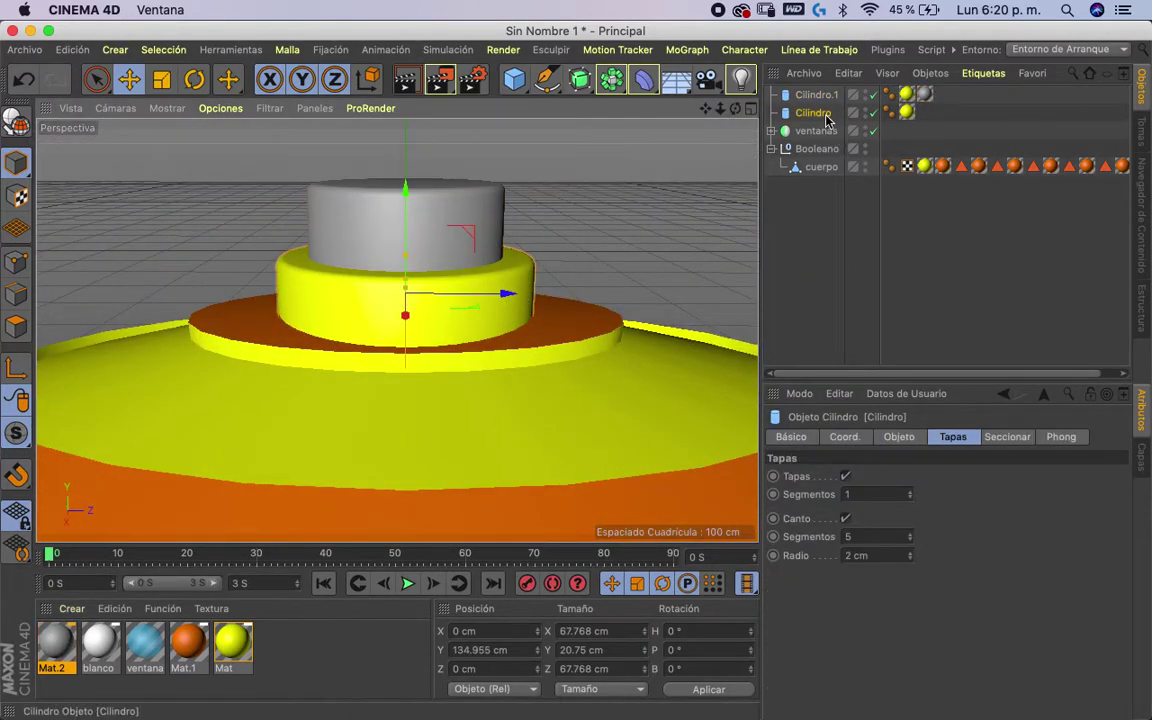
- Copy Cilindro above the grey tier and flatten it into a disc about 9.4 cm tall
ctrl+drag(405, 200, 495, 115)
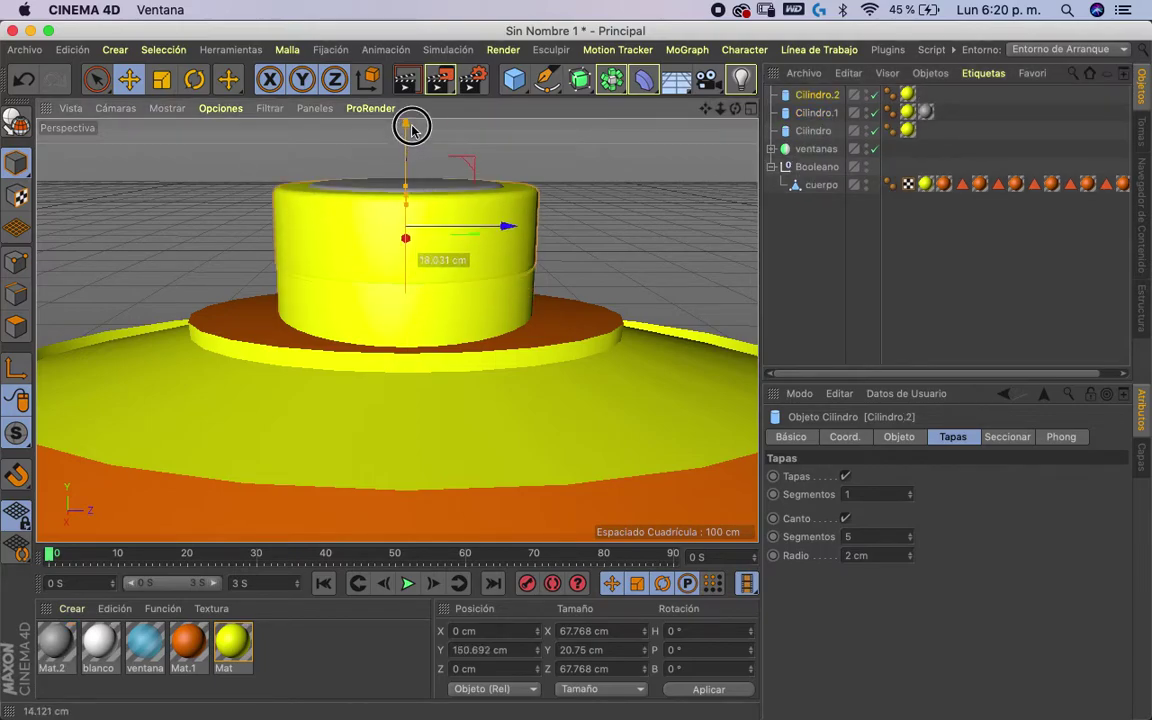
drag(705, 110, 715, 150)
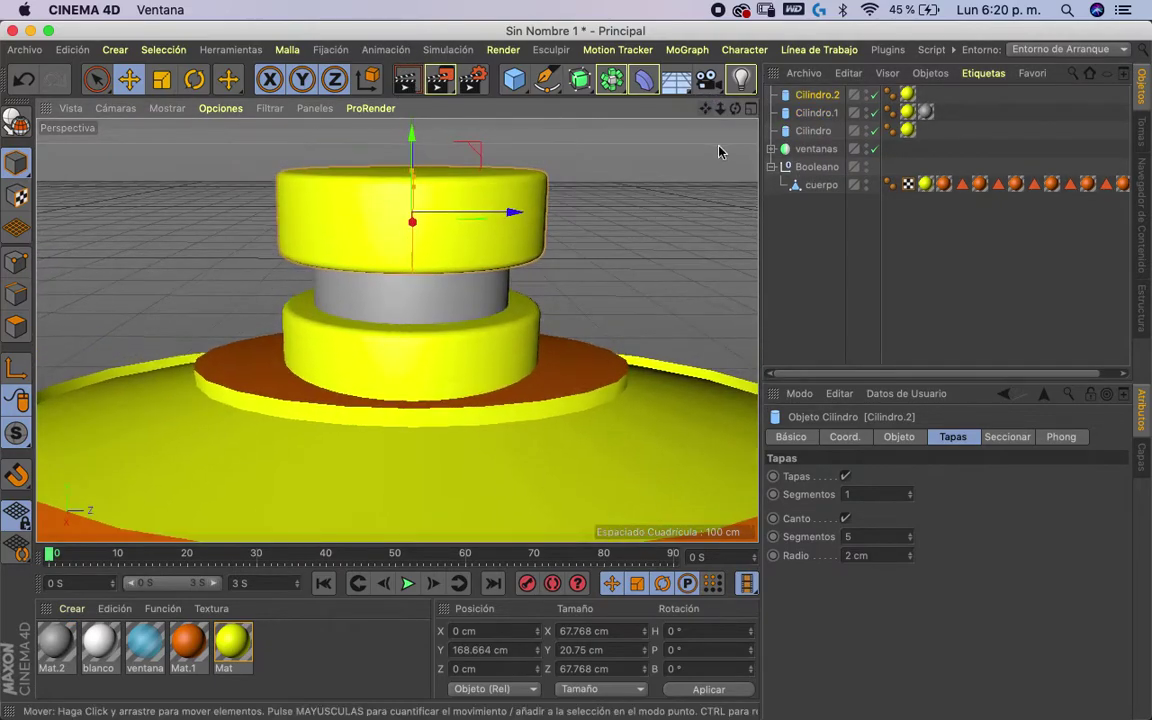
drag(413, 178, 416, 196)
drag(410, 140, 406, 172)
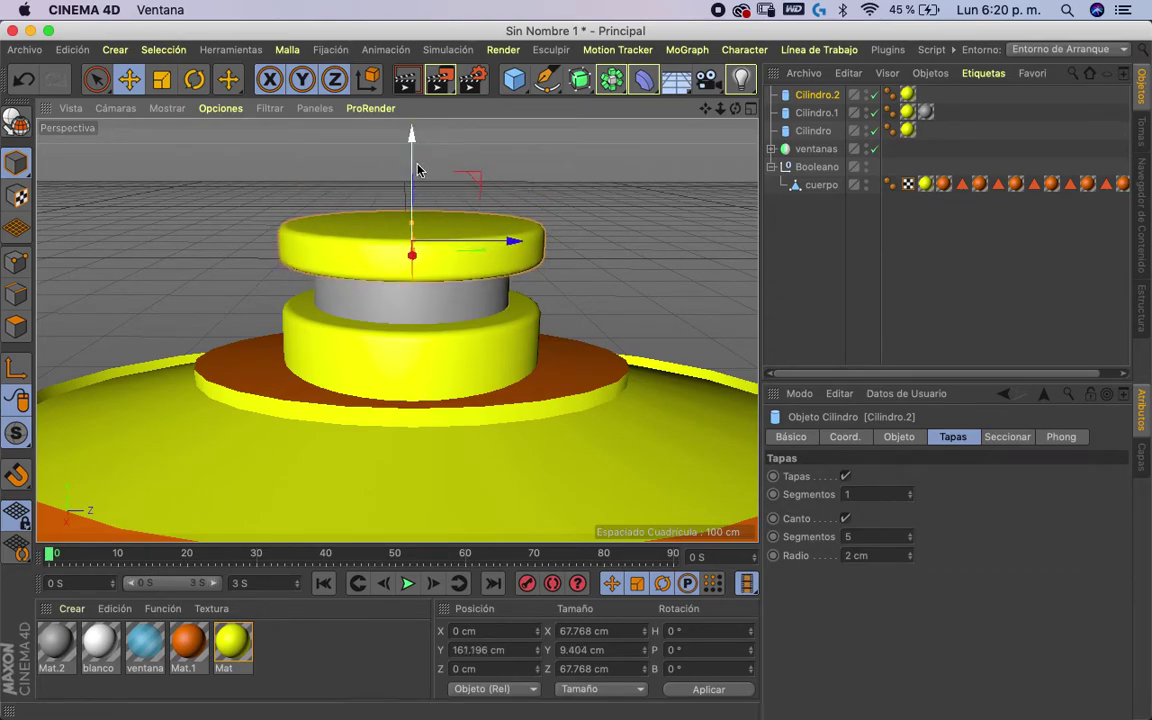
key(ctrl+z)
click(432, 240)
click(408, 200)
drag(412, 165, 410, 185)
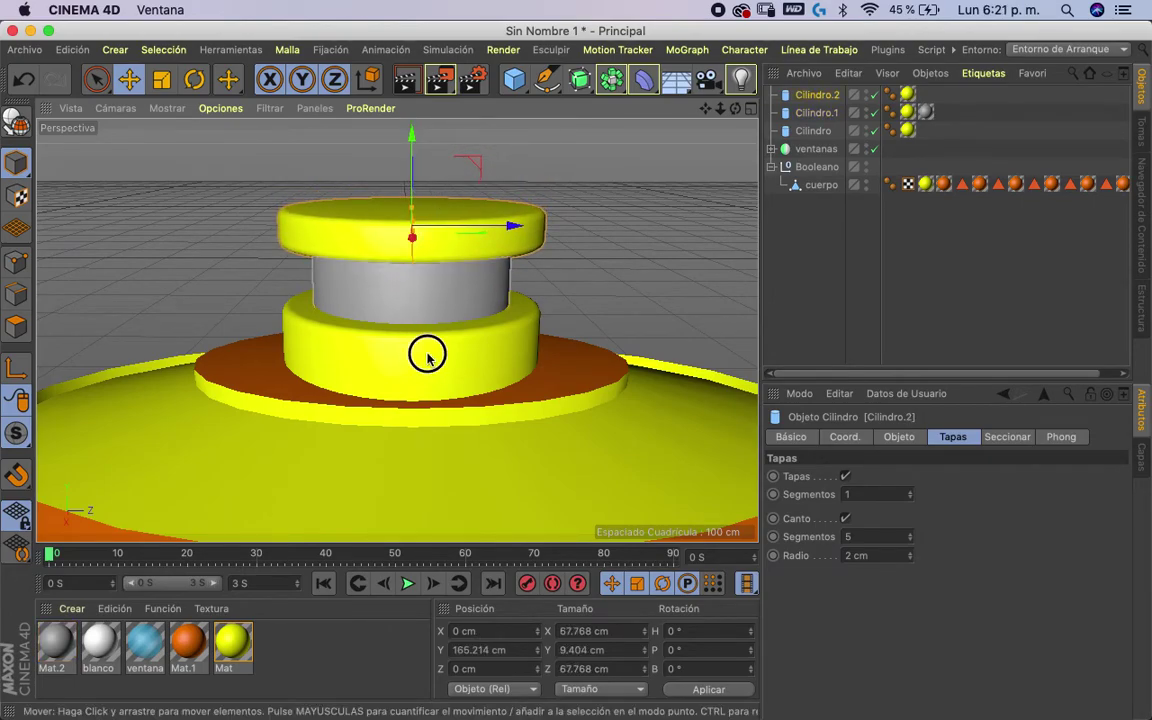
- Duplicate the disc upward as Cilindro.3 at Y 173.653 cm
alt+drag(424, 355, 424, 279)
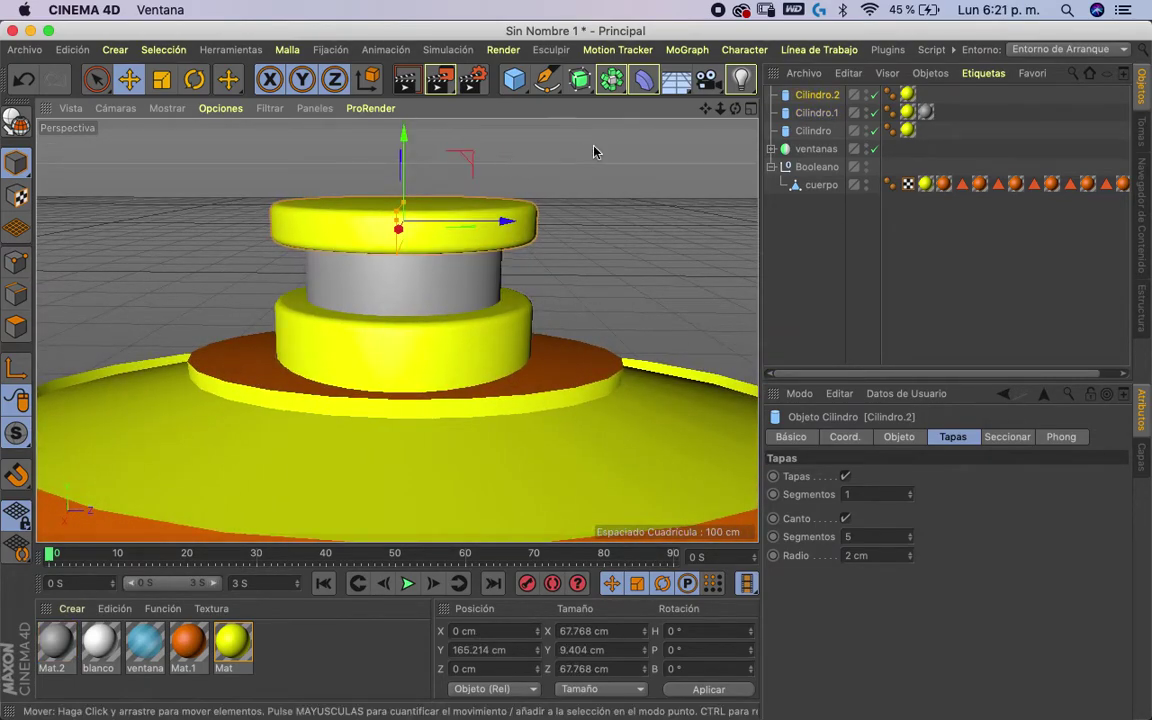
mouse_move(705, 108)
mouse_down()
mouse_move(702, 130)
mouse_move(493, 252)
mouse_up()
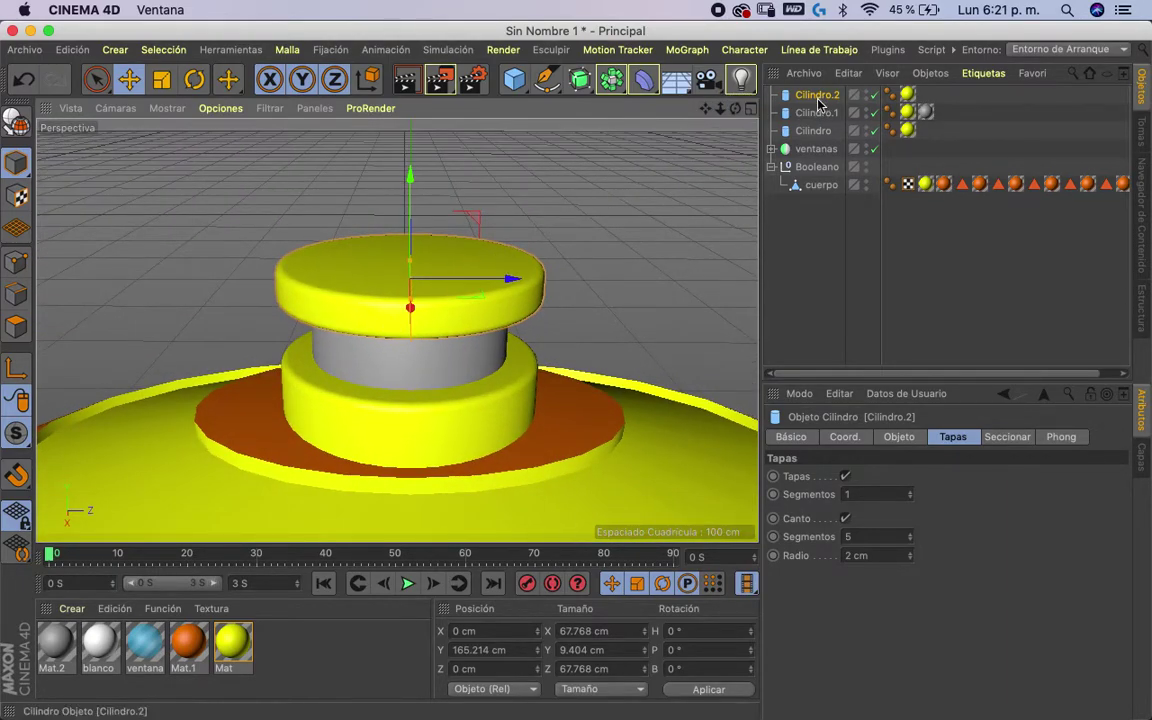
ctrl+drag(410, 222, 413, 183)
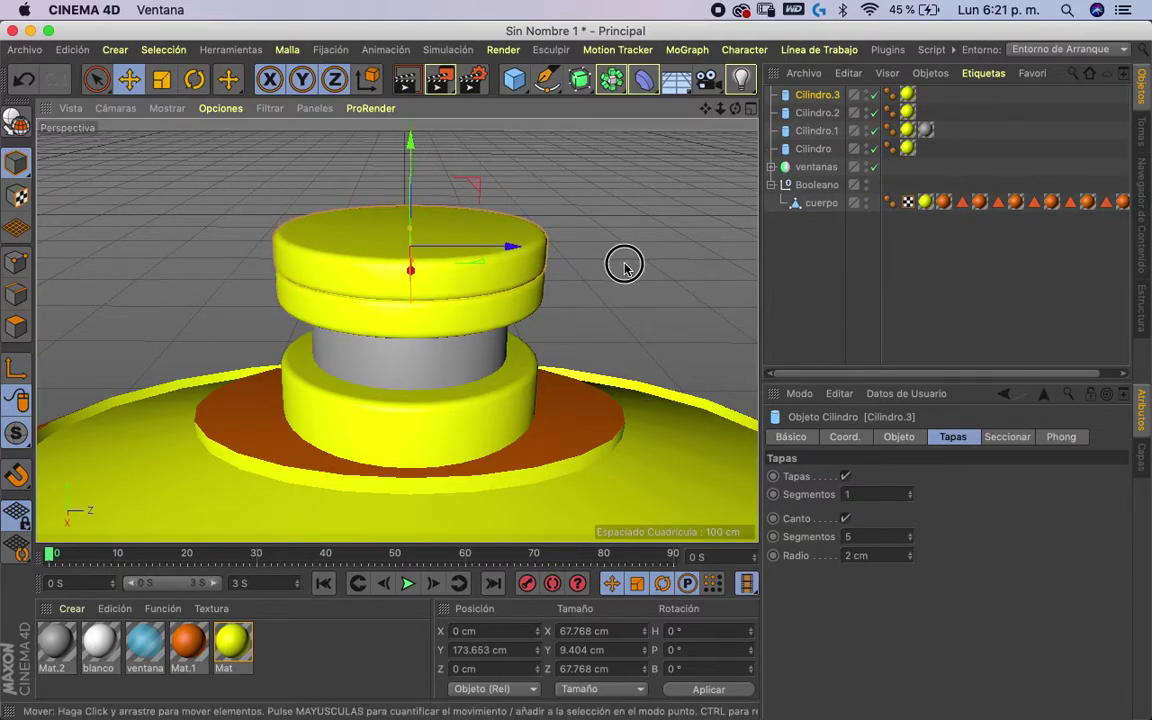
alt+drag(622, 262, 632, 237)
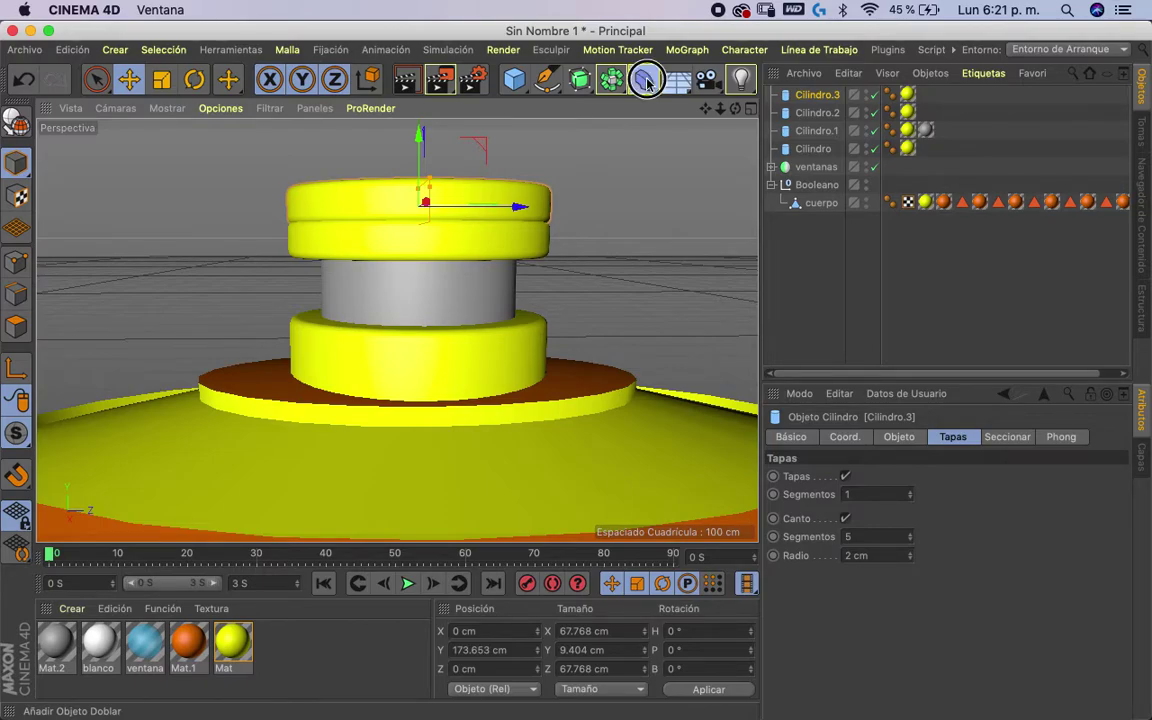
- Add an Afilar taper deformer under Cilindro.3, fitted to parent at 36% strength
click(647, 83)
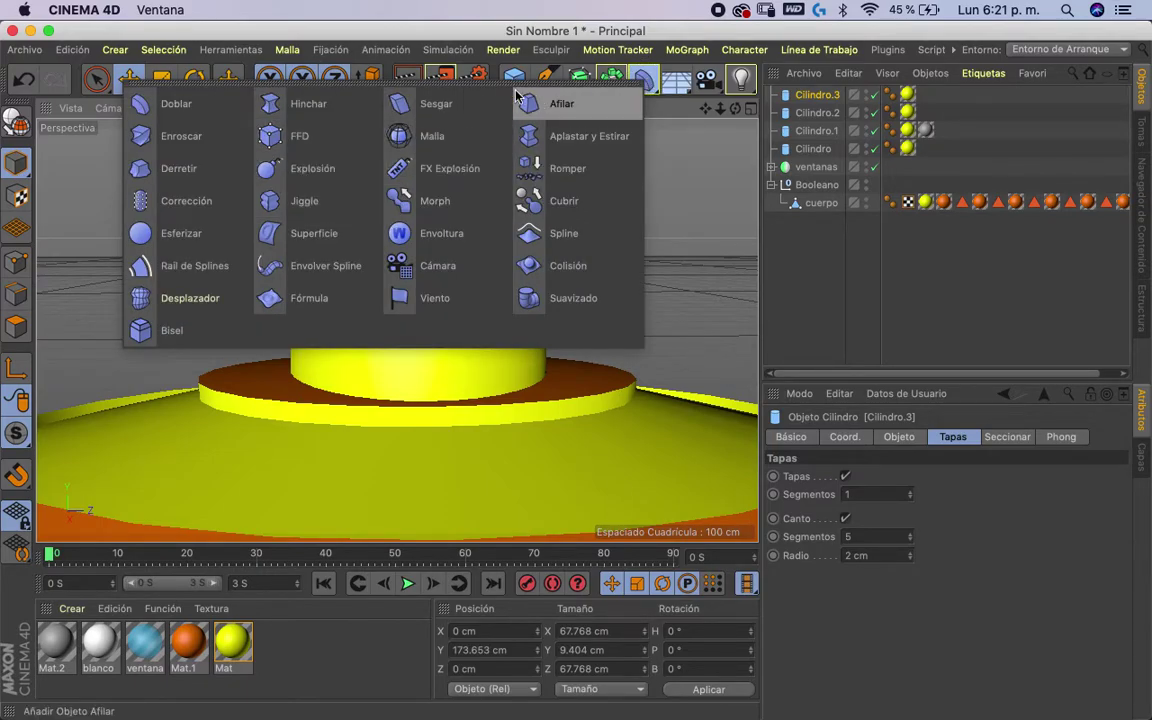
click(551, 108)
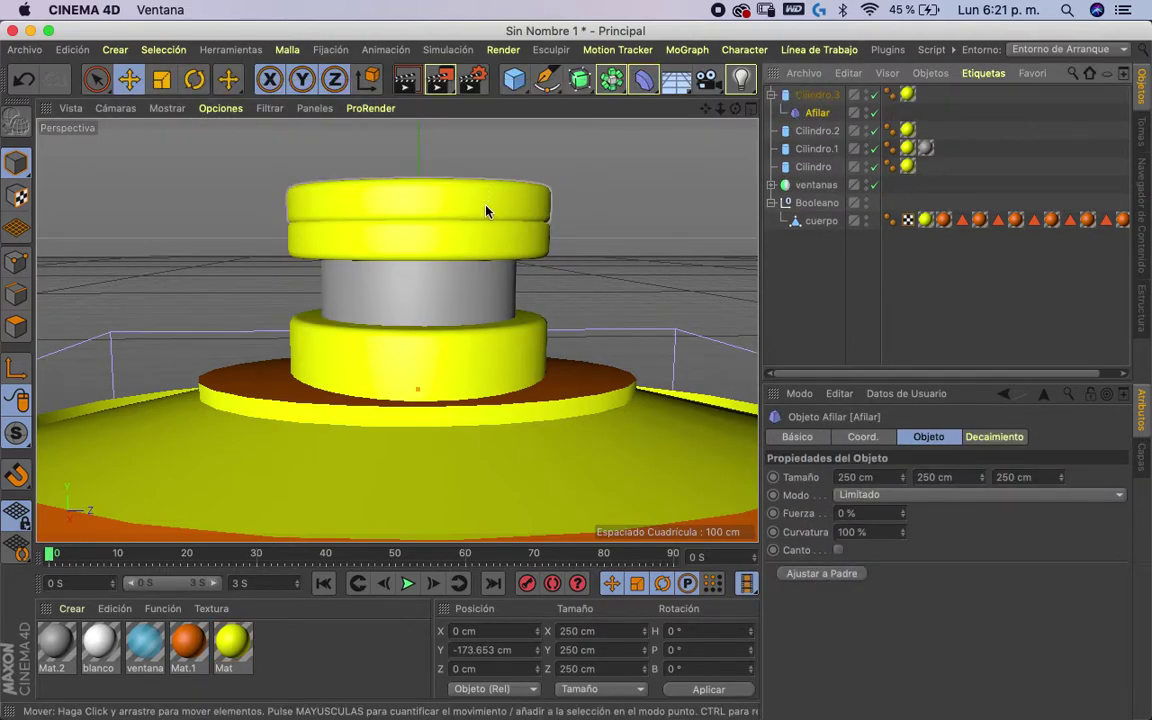
mouse_move(735, 108)
mouse_down()
mouse_move(780, 140)
mouse_move(805, 108)
mouse_up()
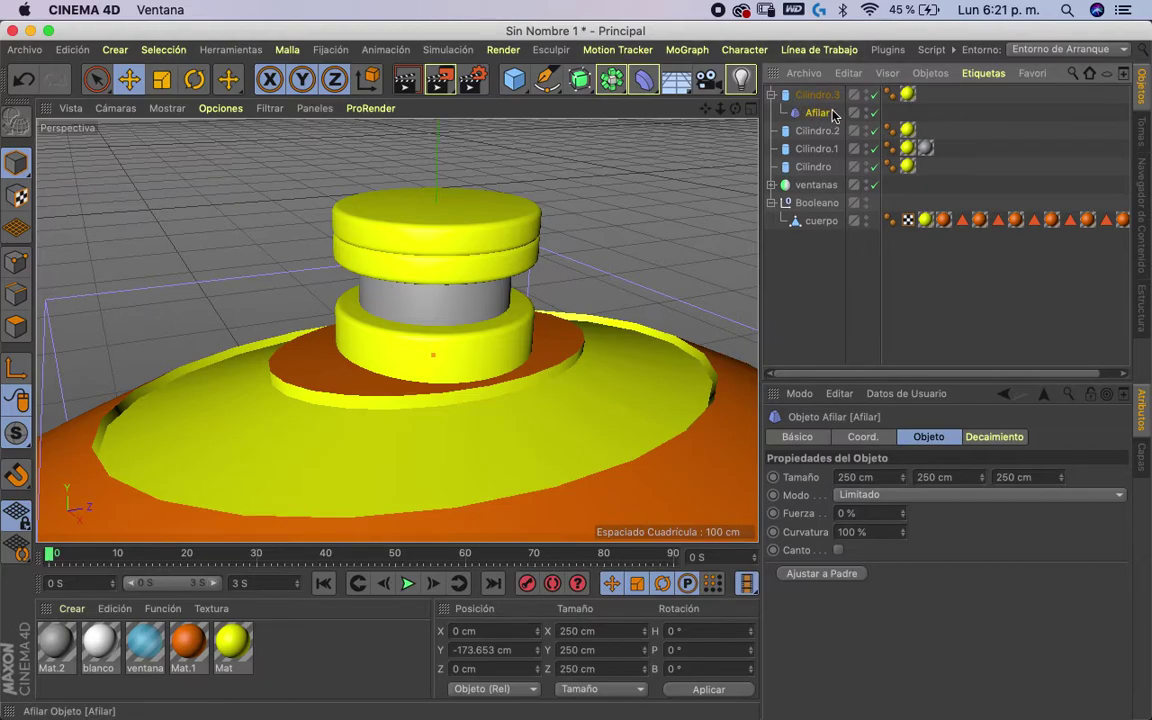
click(822, 574)
mouse_move(903, 519)
mouse_down()
mouse_move(913, 481)
mouse_move(910, 490)
mouse_up()
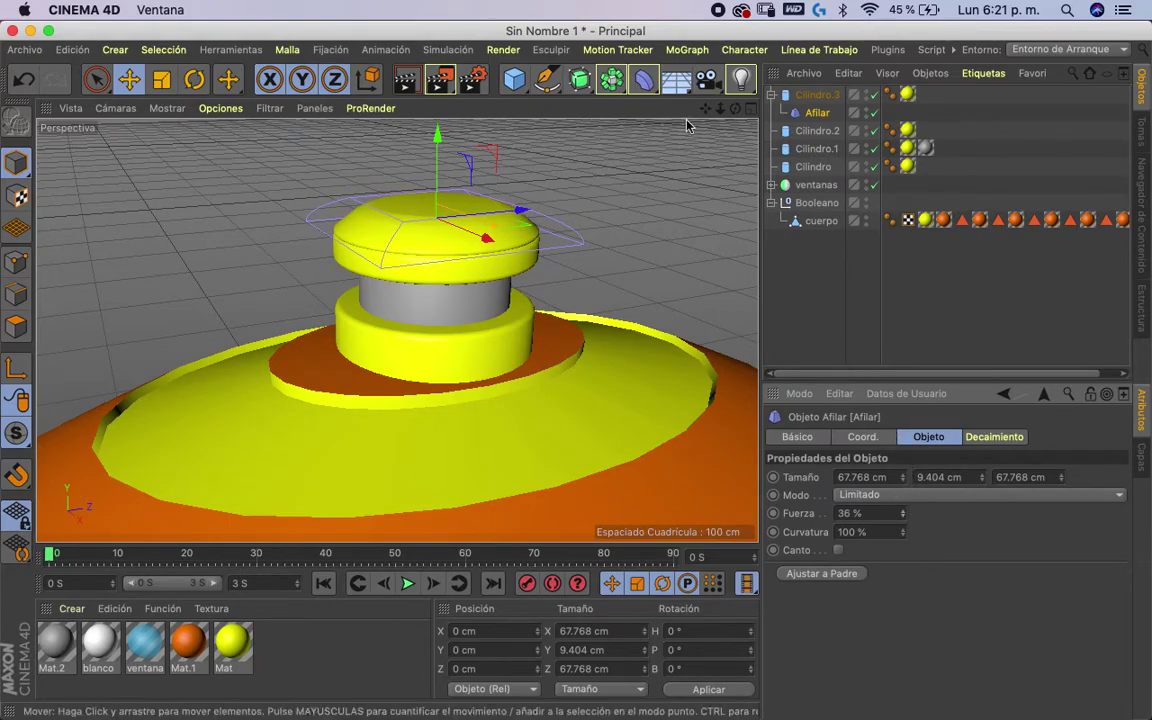
drag(740, 108, 705, 110)
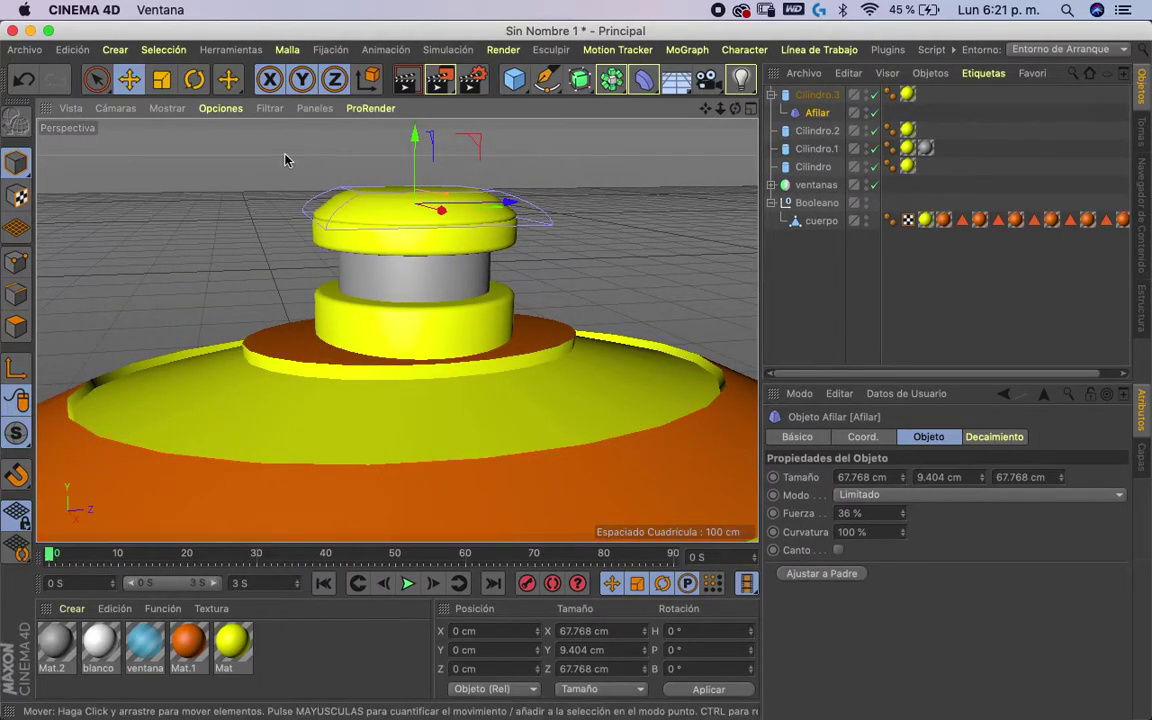
- Flip Cilindro.3 180° in pitch and refit the taper to the disc
click(195, 79)
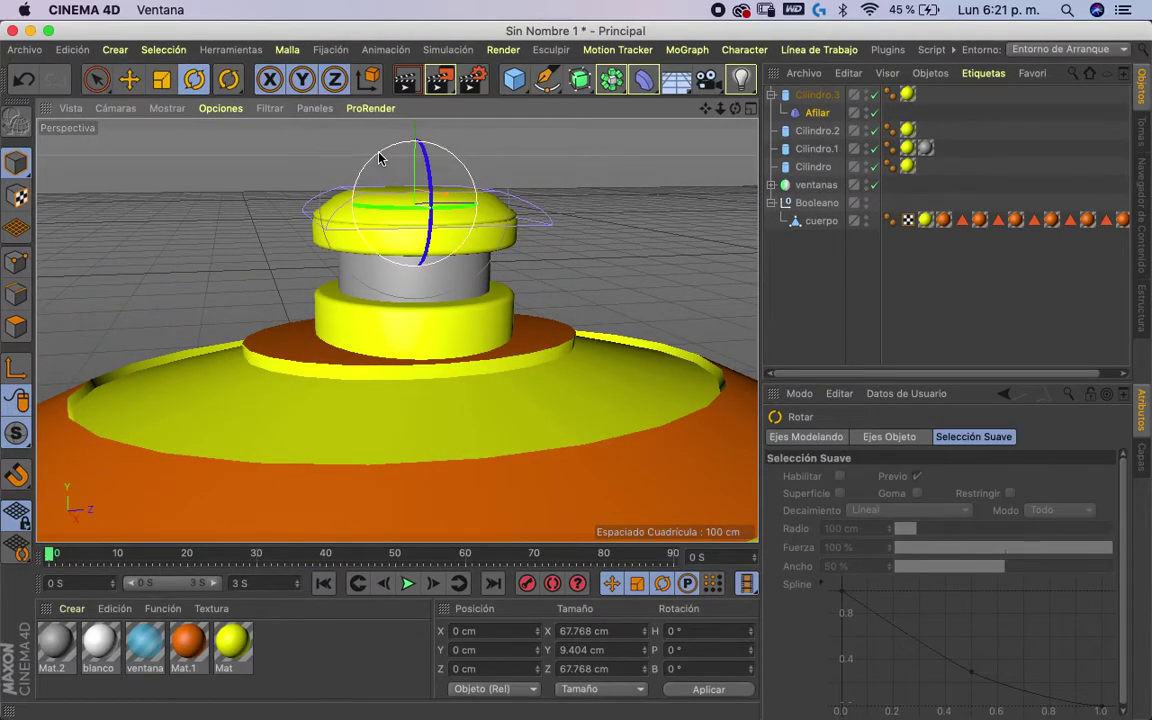
mouse_move(350, 158)
mouse_down()
mouse_move(370, 252)
mouse_move(455, 232)
mouse_up()
click(703, 650)
text(180)
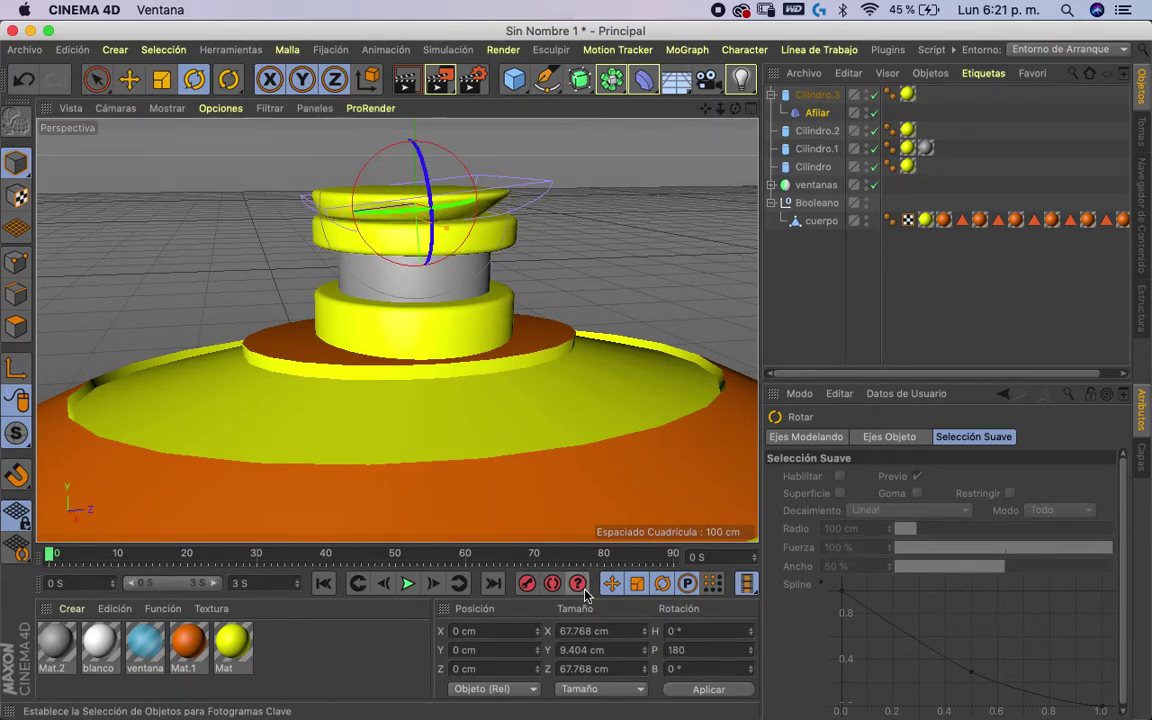
key(Return)
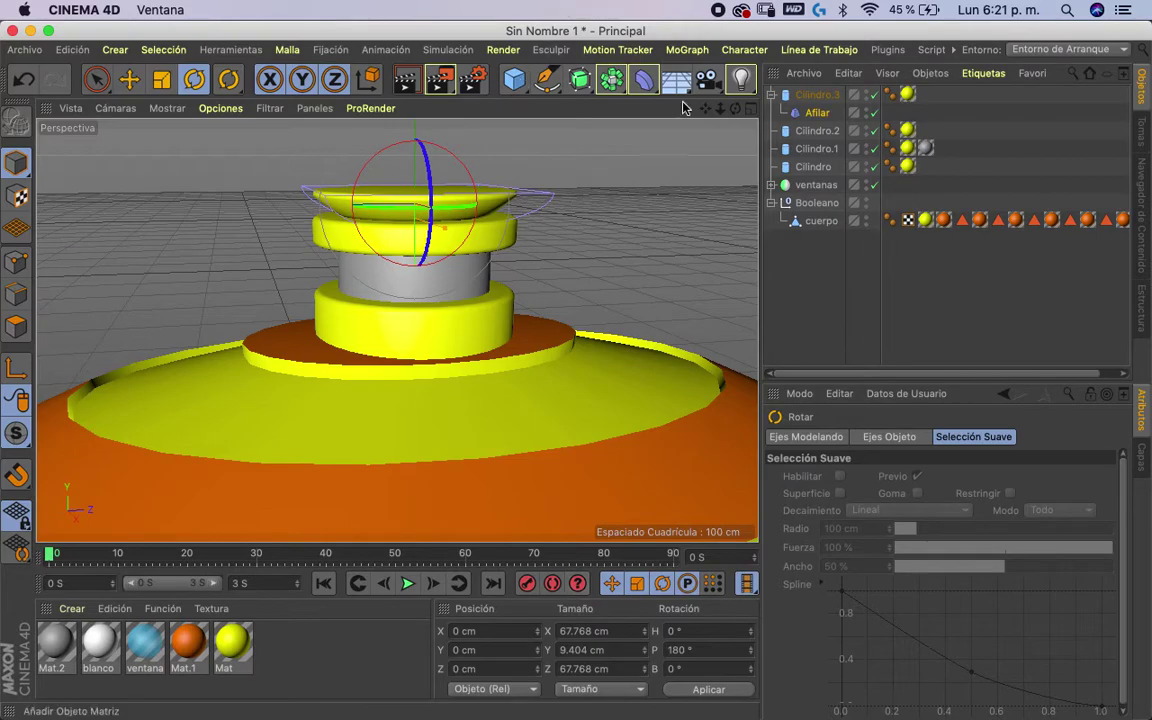
click(817, 95)
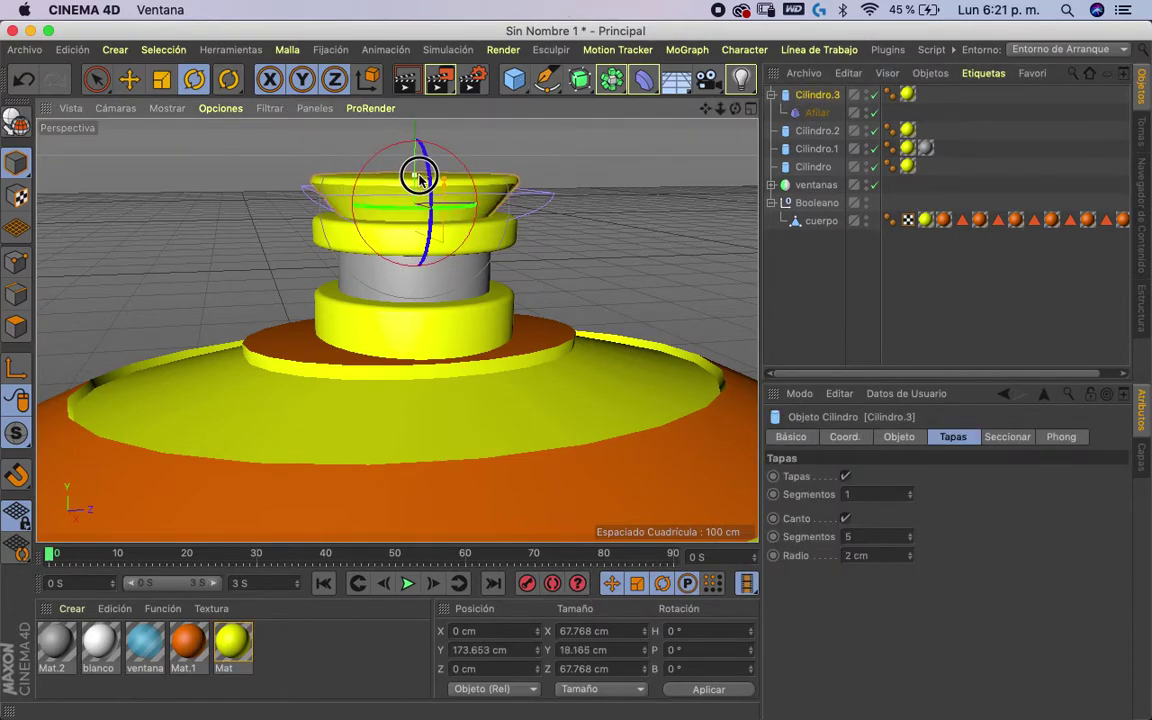
drag(706, 108, 710, 116)
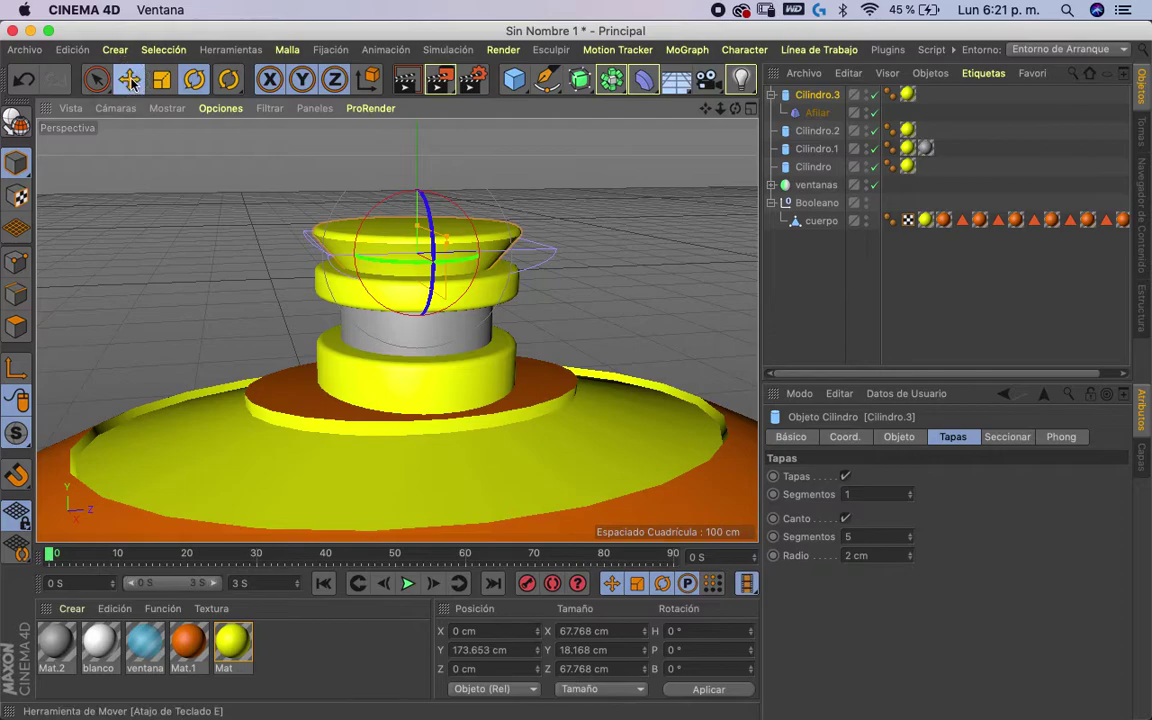
click(130, 81)
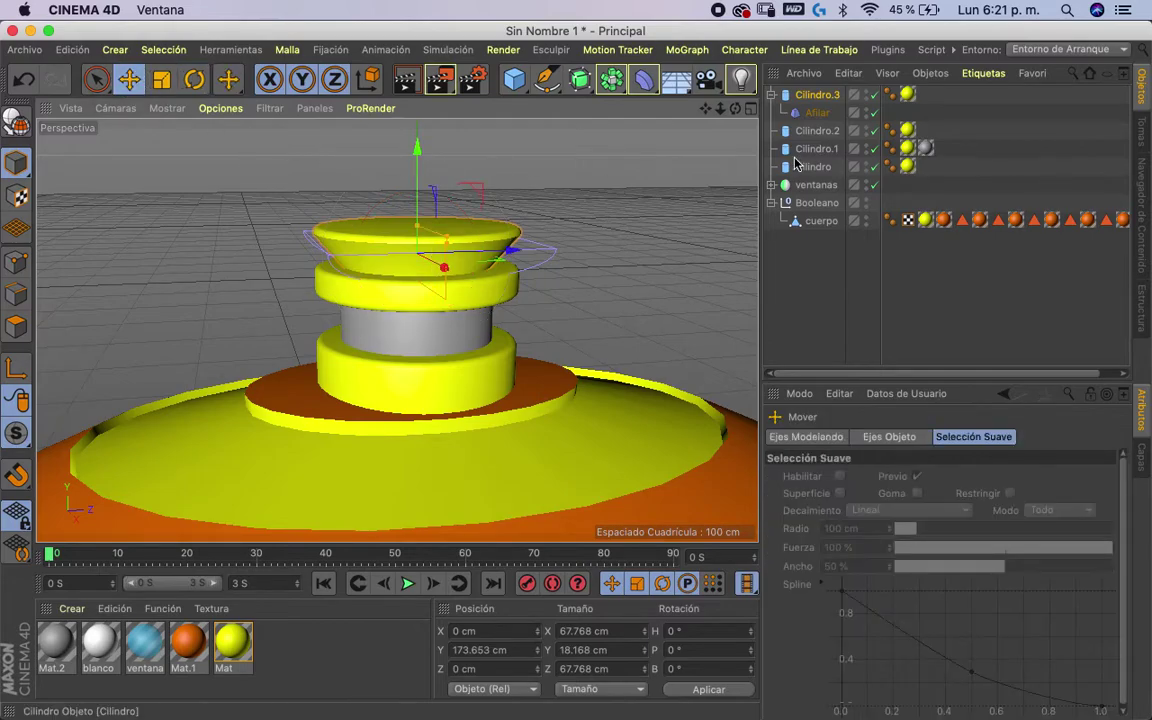
click(817, 97)
click(817, 112)
click(822, 573)
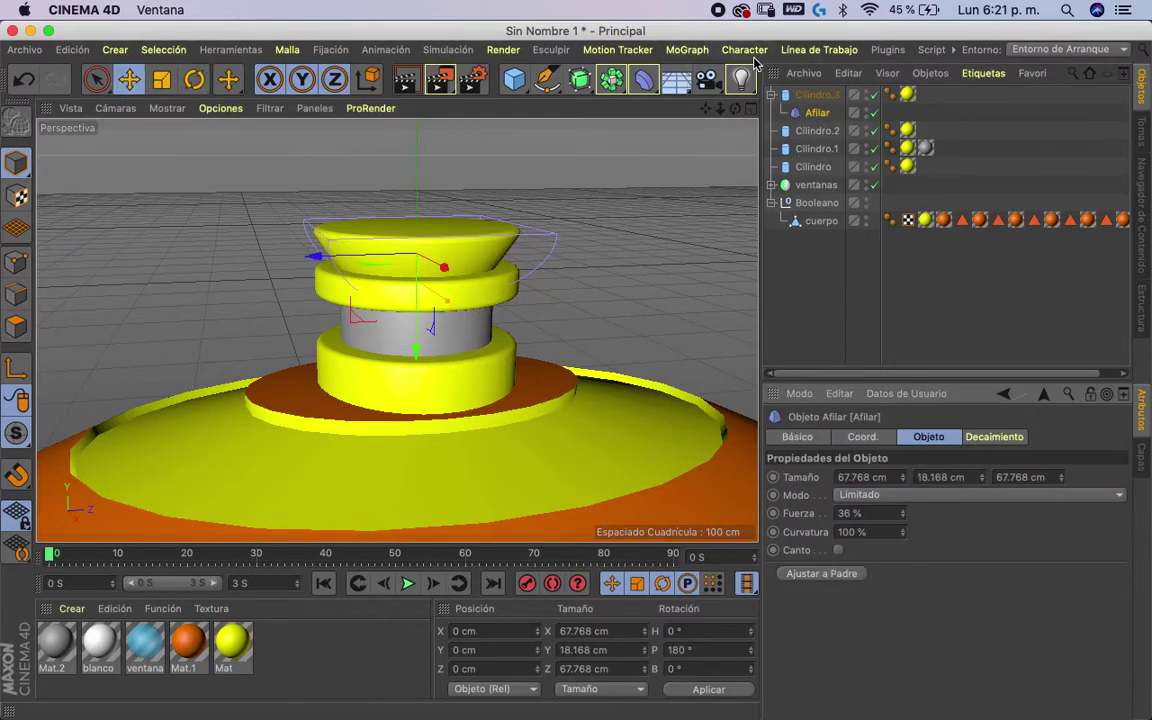
- Scale up the tapered top cylinder Cilindro.3 so its flared cap gets bigger
click(415, 232)
mouse_move(425, 175)
mouse_down()
mouse_move(427, 150)
mouse_move(420, 162)
mouse_up()
key(ctrl+z)
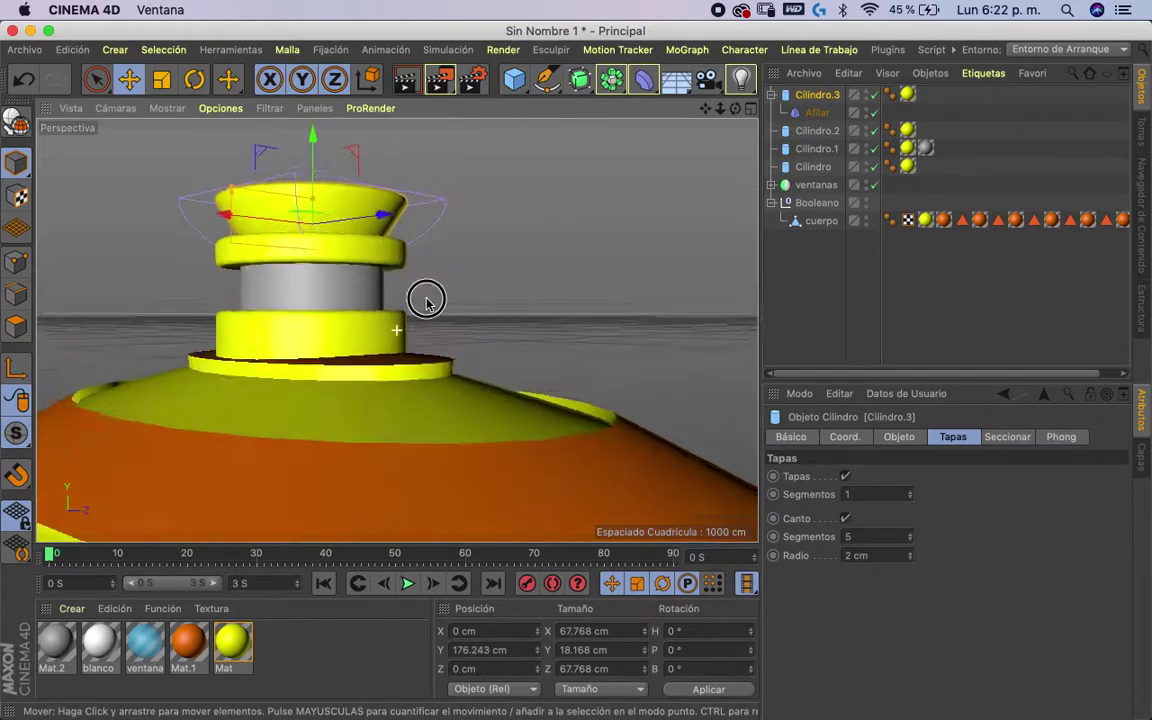
alt+drag(602, 330, 540, 329)
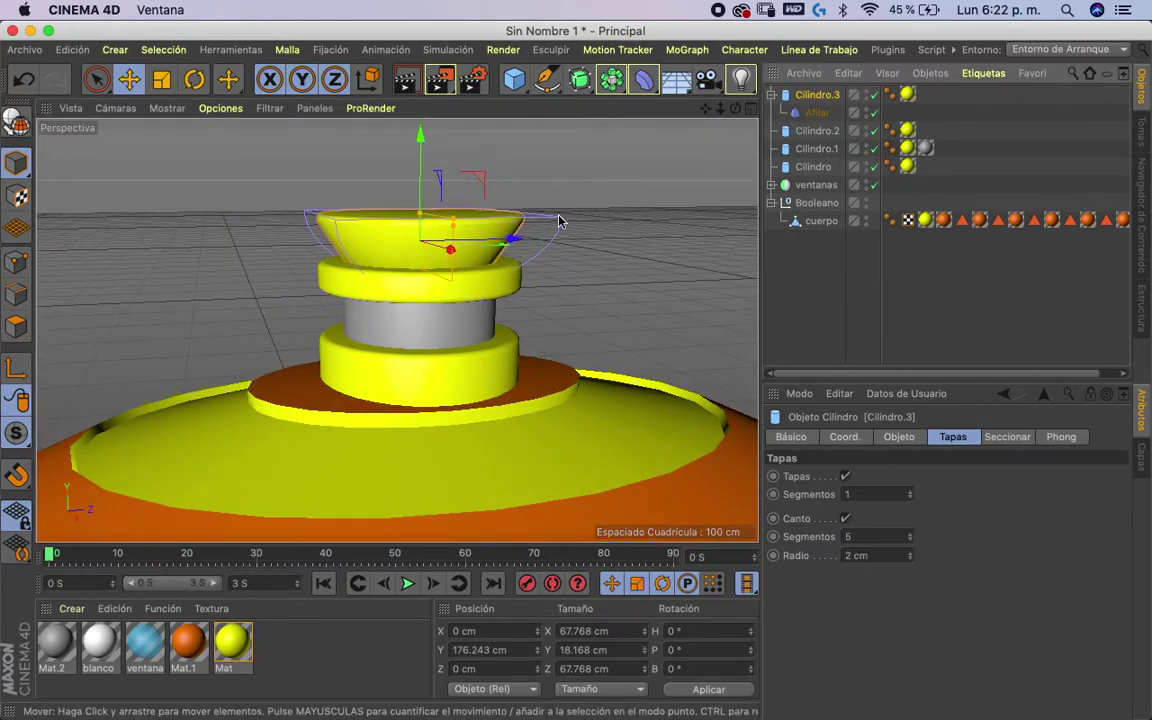
key(t)
mouse_move(560, 200)
mouse_down()
mouse_move(578, 144)
mouse_move(764, 125)
mouse_move(757, 135)
mouse_up()
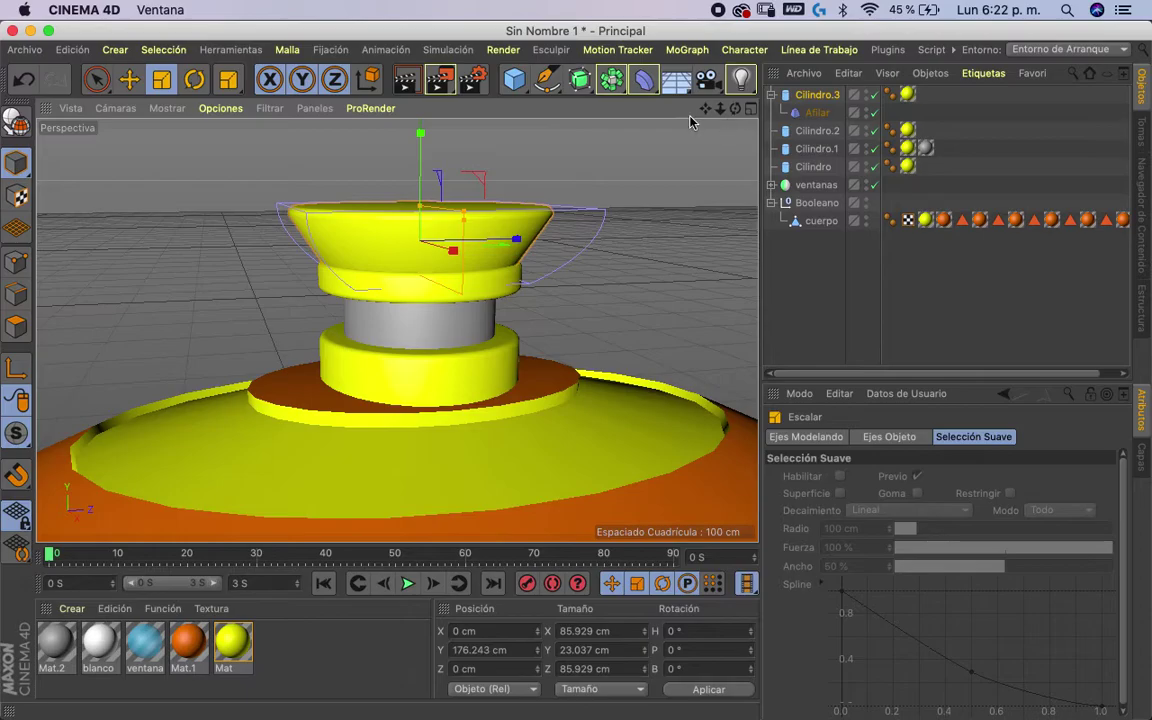
mouse_move(676, 244)
alt+mouse_down()
mouse_move(563, 327)
mouse_move(632, 230)
mouse_move(607, 123)
alt+mouse_up()
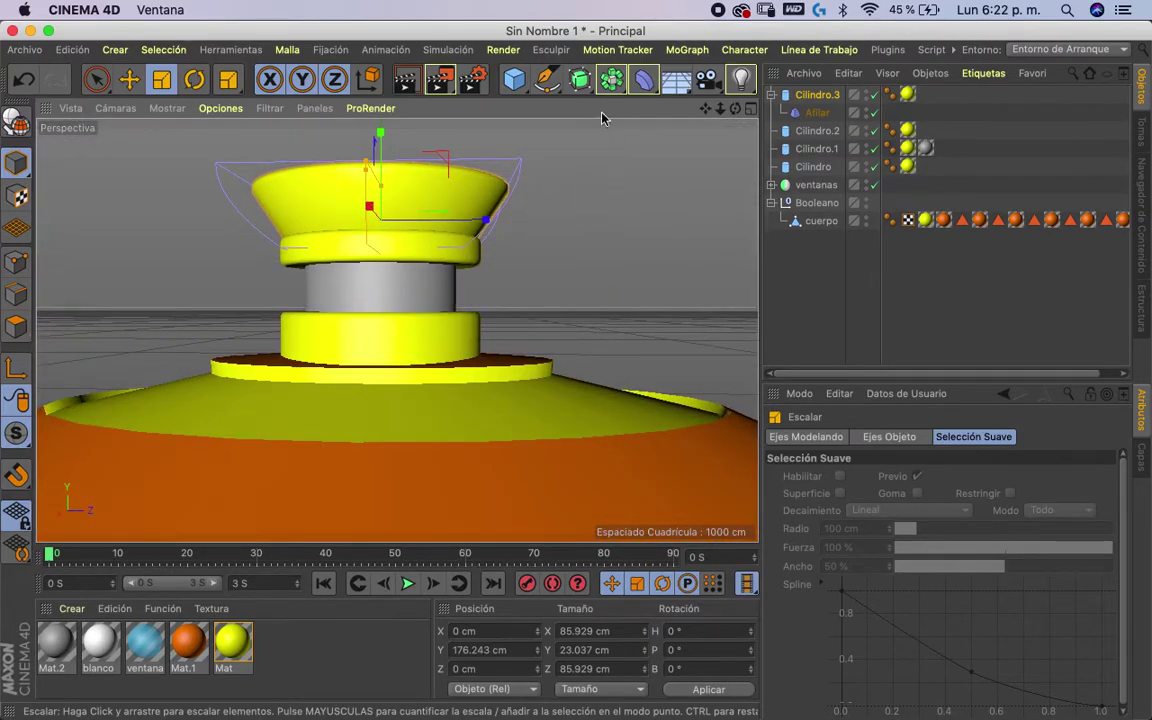
mouse_move(735, 108)
mouse_down()
mouse_move(752, 157)
mouse_move(700, 175)
mouse_up()
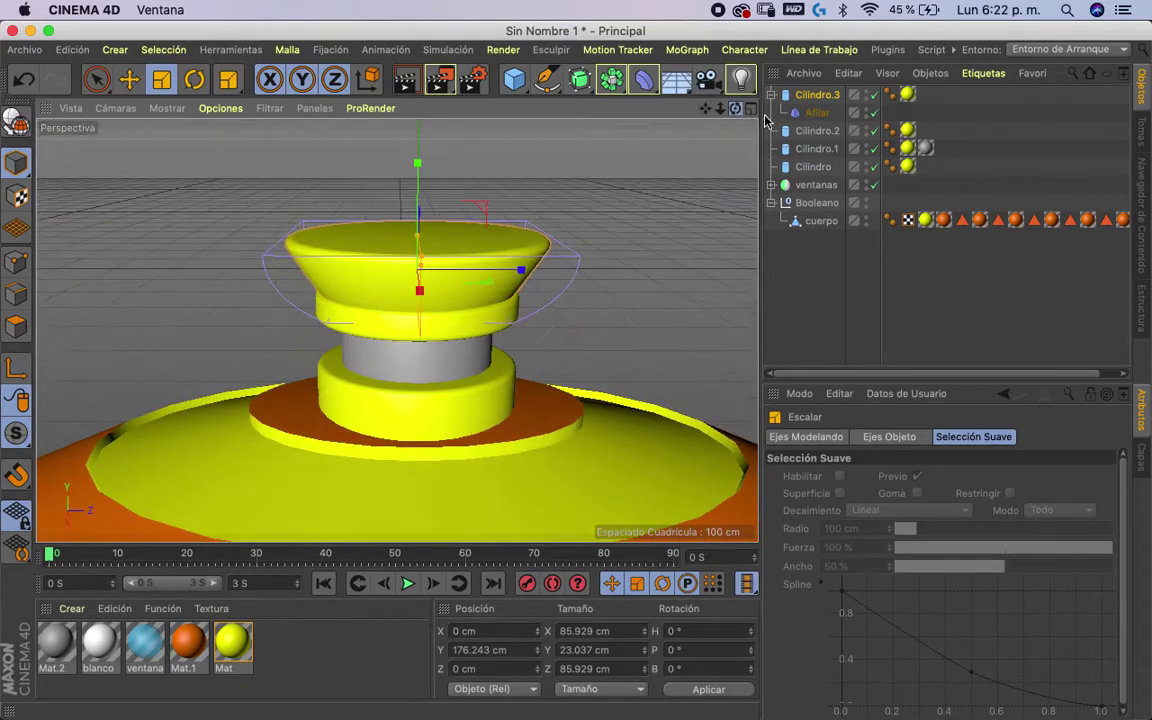
click(530, 245)
mouse_move(606, 172)
mouse_down()
mouse_move(666, 159)
mouse_move(537, 172)
mouse_up()
key(ctrl+z)
- Bake Cilindro.3 into an editable polygon copy with Estado Actual del Objeto
click(814, 95)
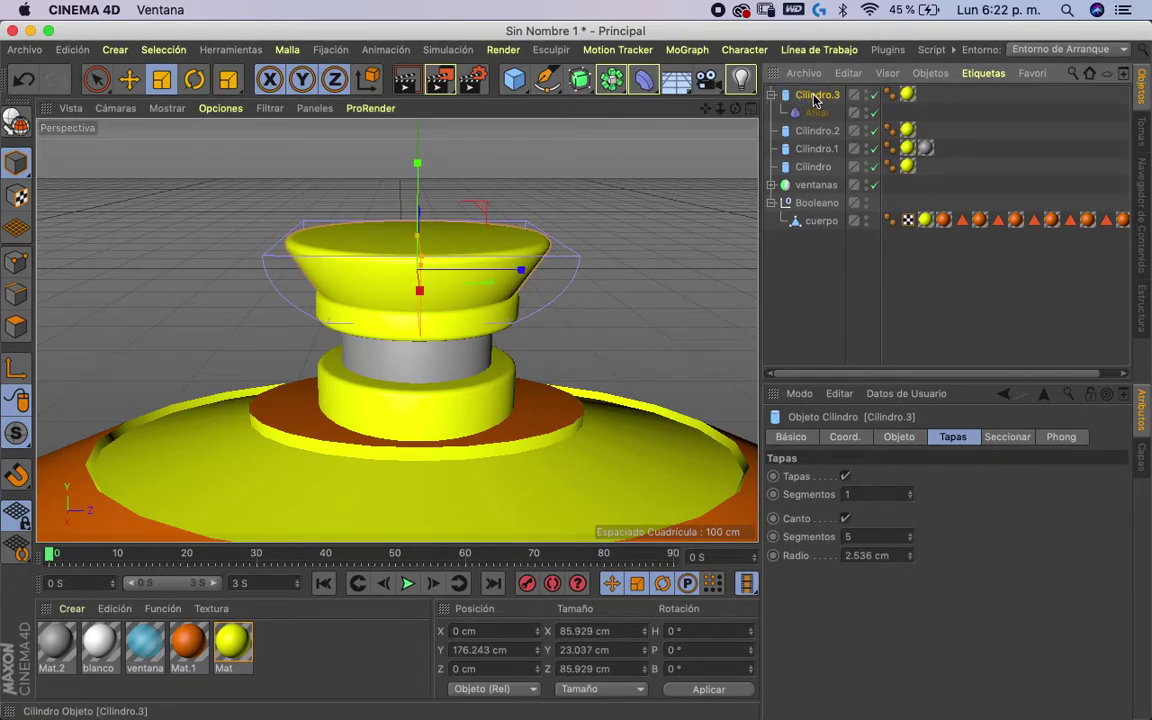
right_click(815, 97)
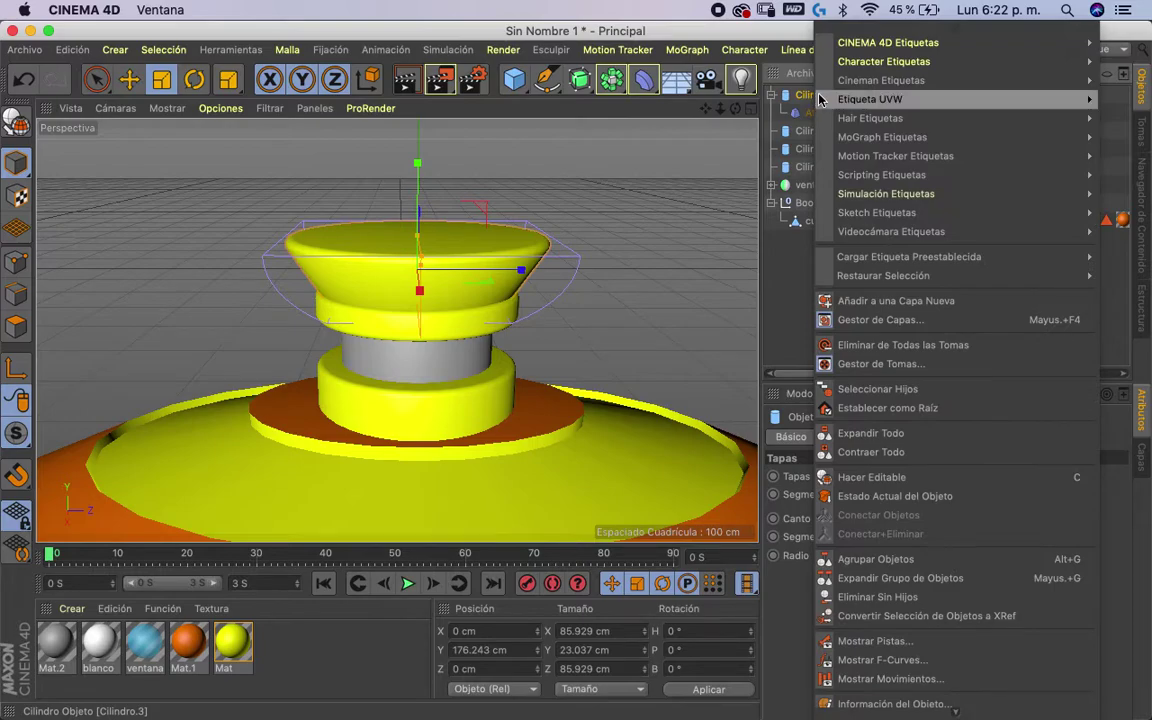
click(875, 497)
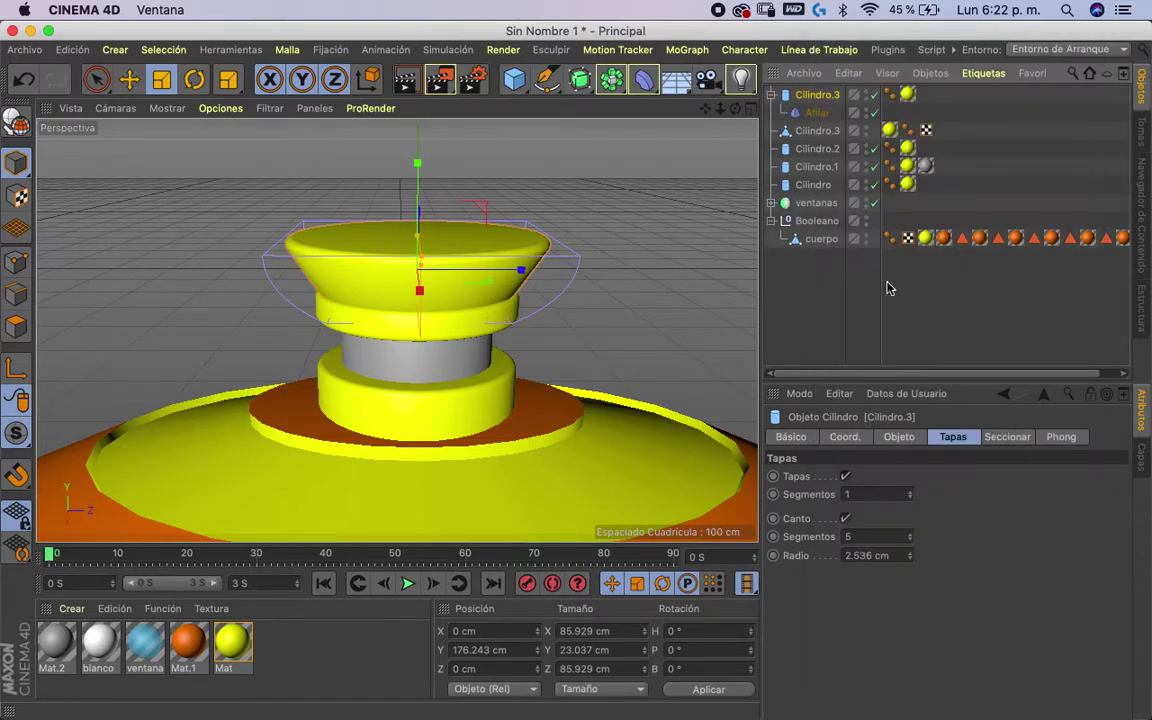
click(810, 131)
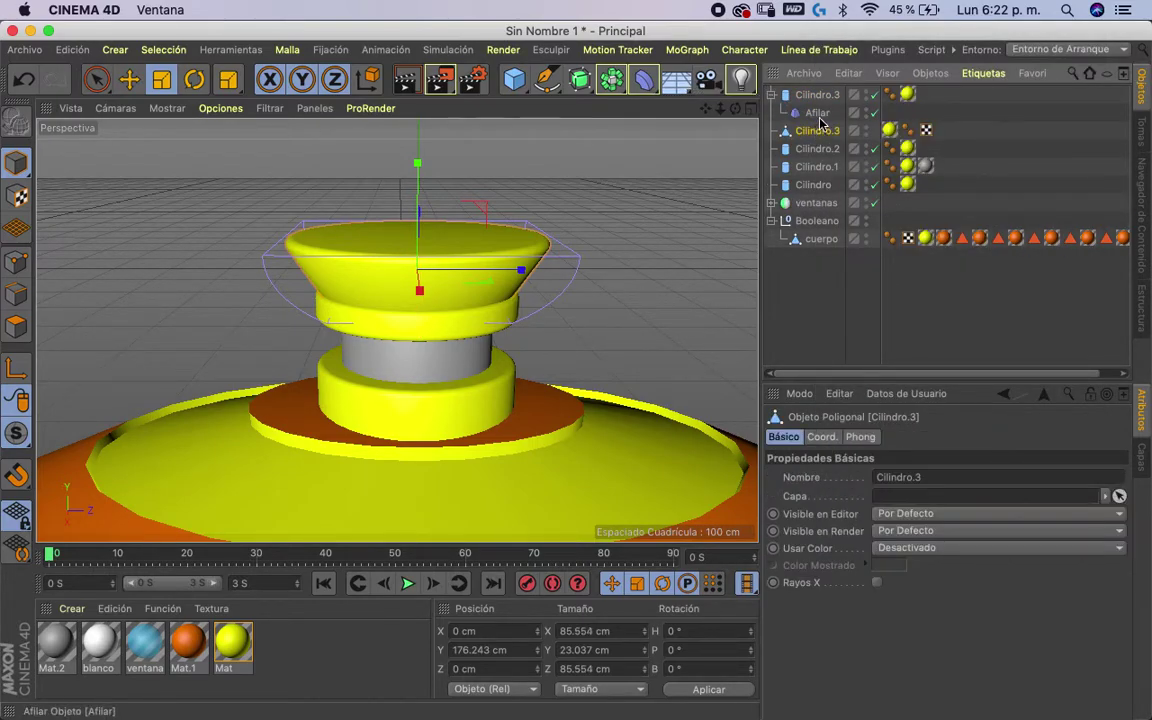
click(128, 80)
mouse_move(535, 296)
mouse_down()
mouse_move(473, 264)
mouse_move(257, 252)
mouse_up()
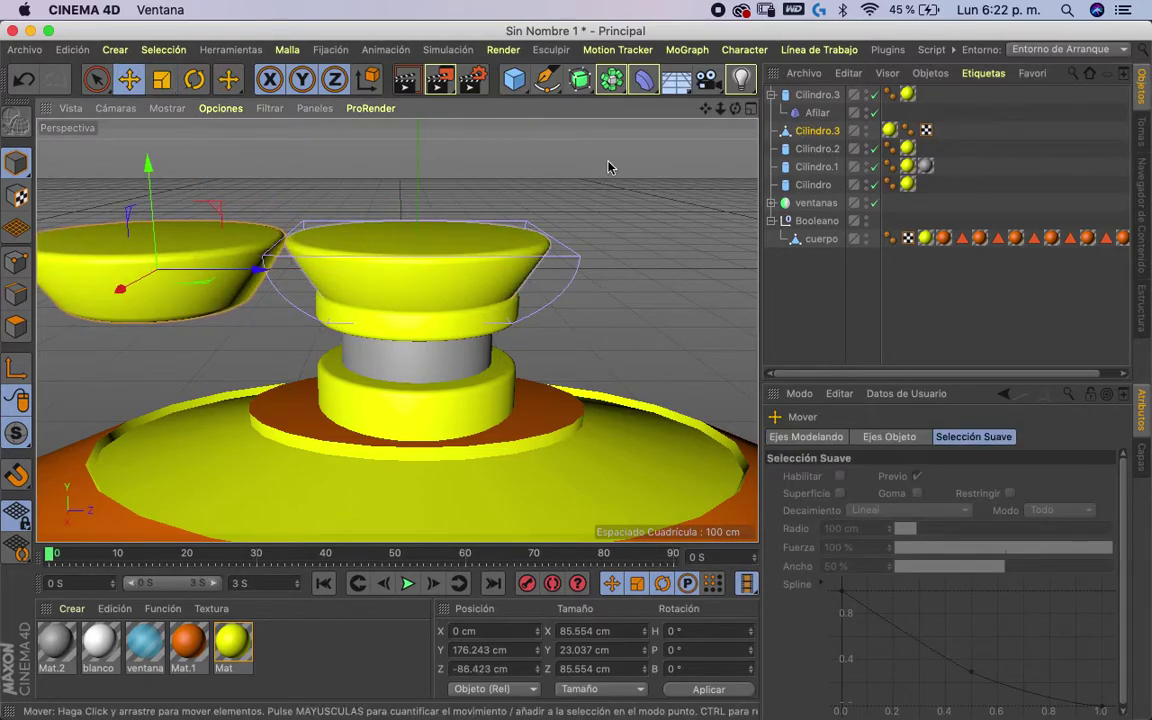
key(ctrl+z)
- Delete the original Cilindro.3 and its Afilar taper, leaving only the polygon cap
click(818, 113)
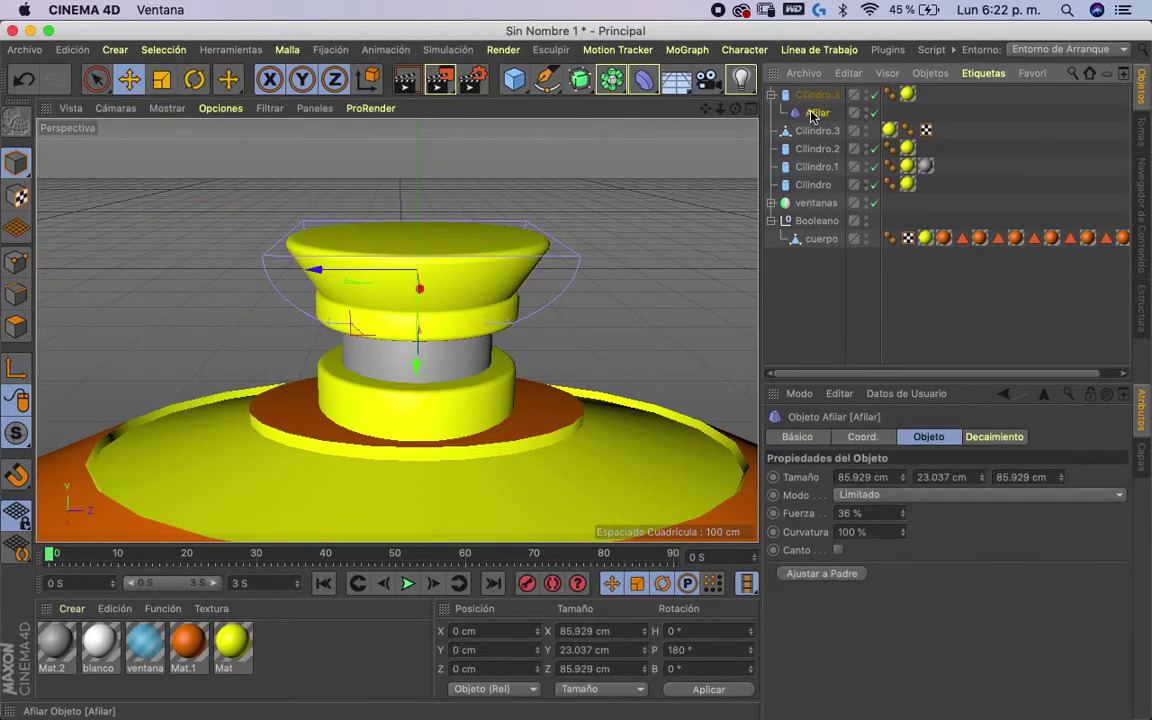
click(820, 96)
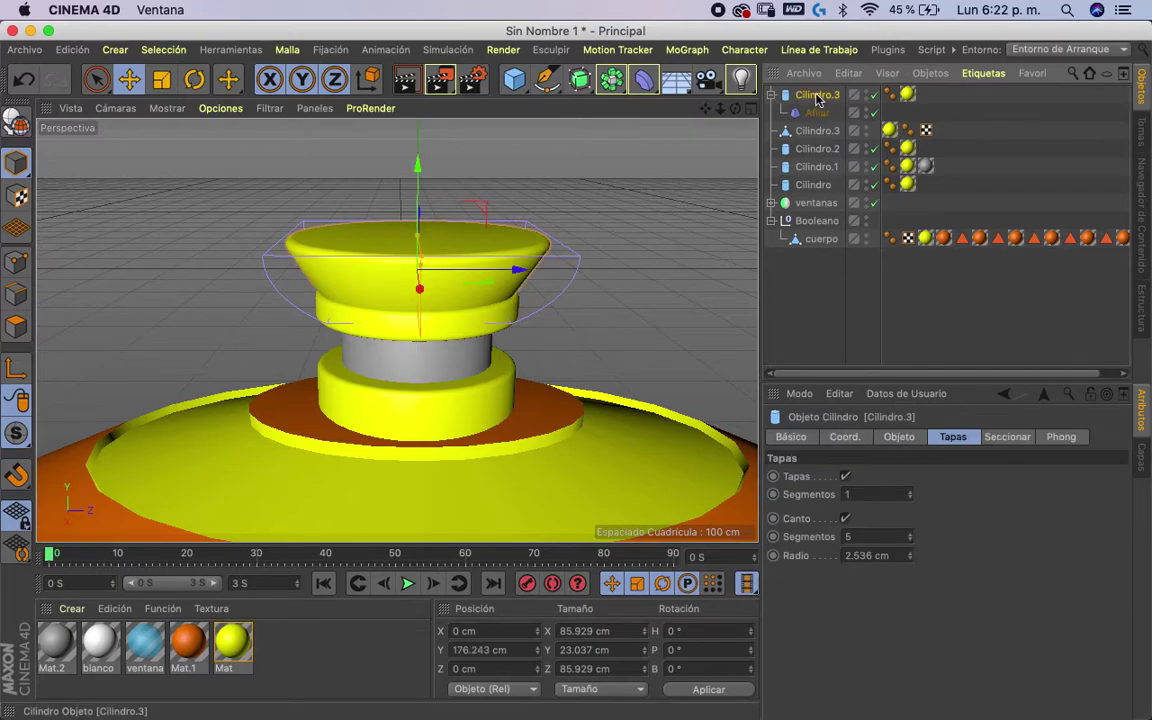
key(Delete)
mouse_move(501, 216)
alt+mouse_down()
mouse_move(599, 335)
mouse_move(617, 255)
alt+mouse_up()
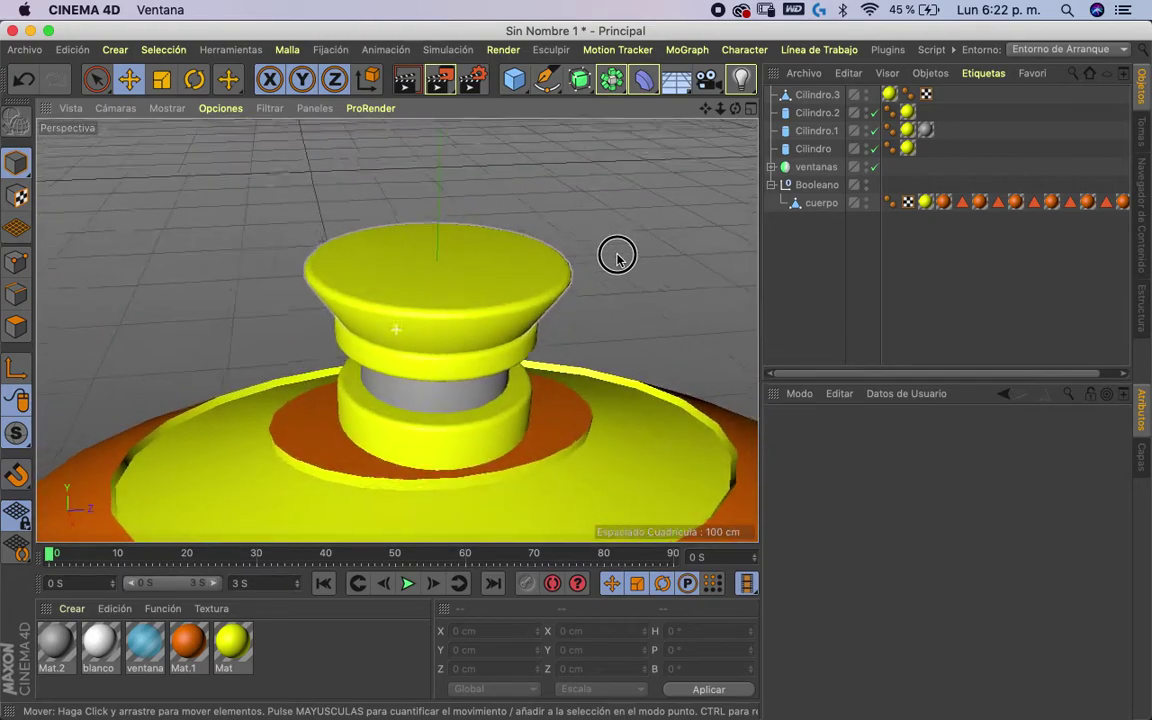
click(638, 80)
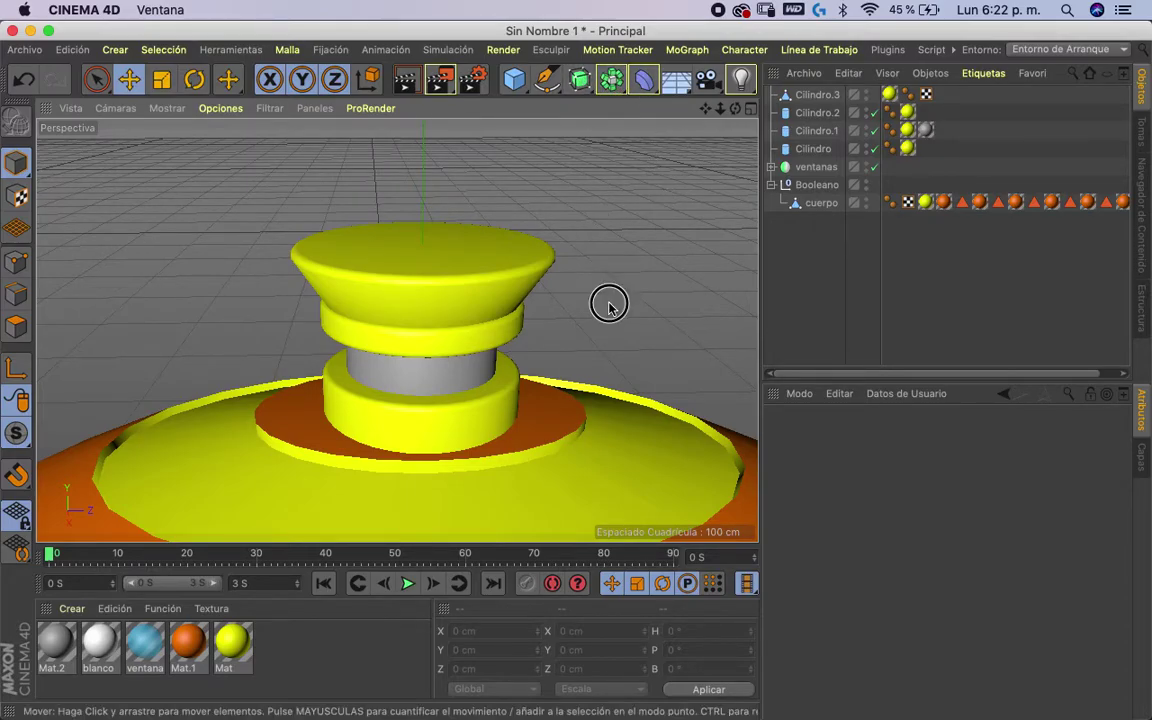
alt+drag(609, 305, 627, 231)
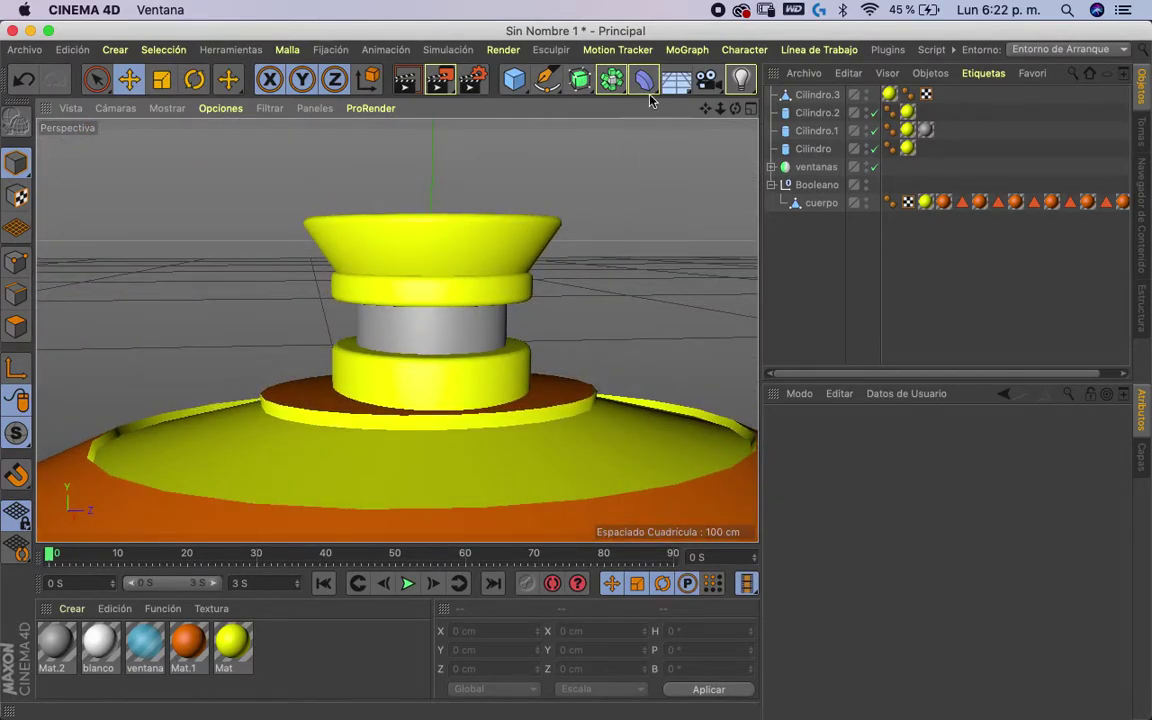
mouse_move(650, 105)
alt+mouse_down()
mouse_move(738, 165)
mouse_move(647, 124)
alt+mouse_up()
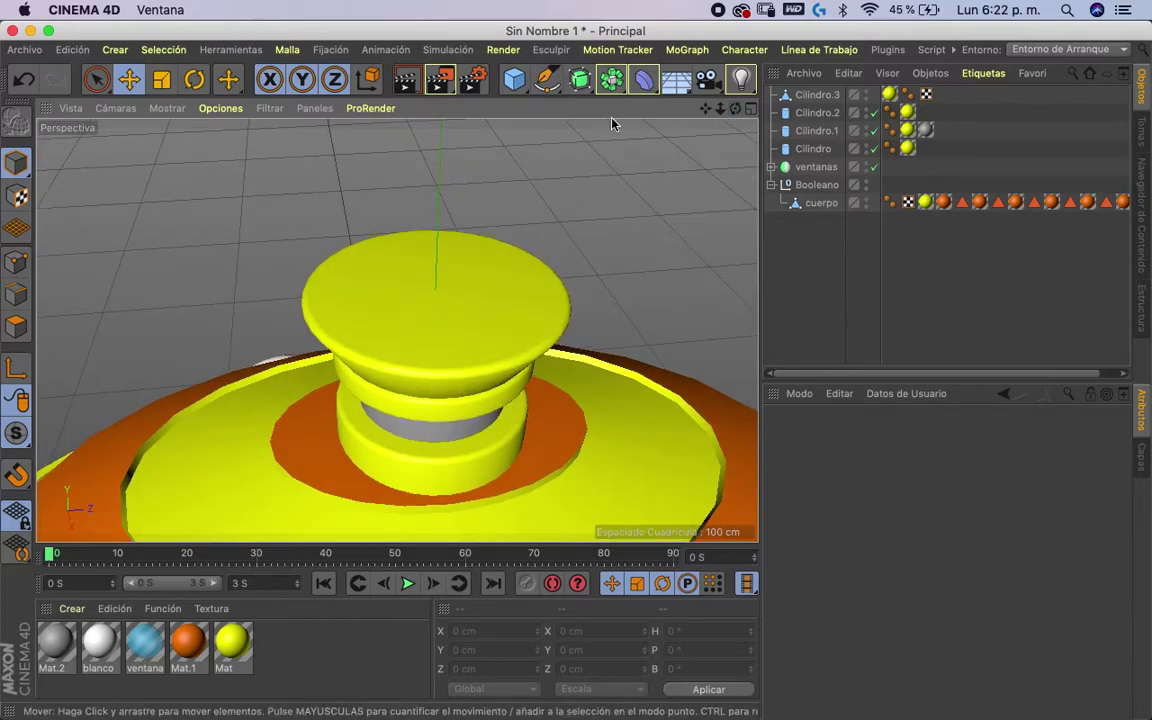
click(167, 108)
- Show wireframe over shading and select the top cap faces of the polygon Cilindro.3
click(176, 153)
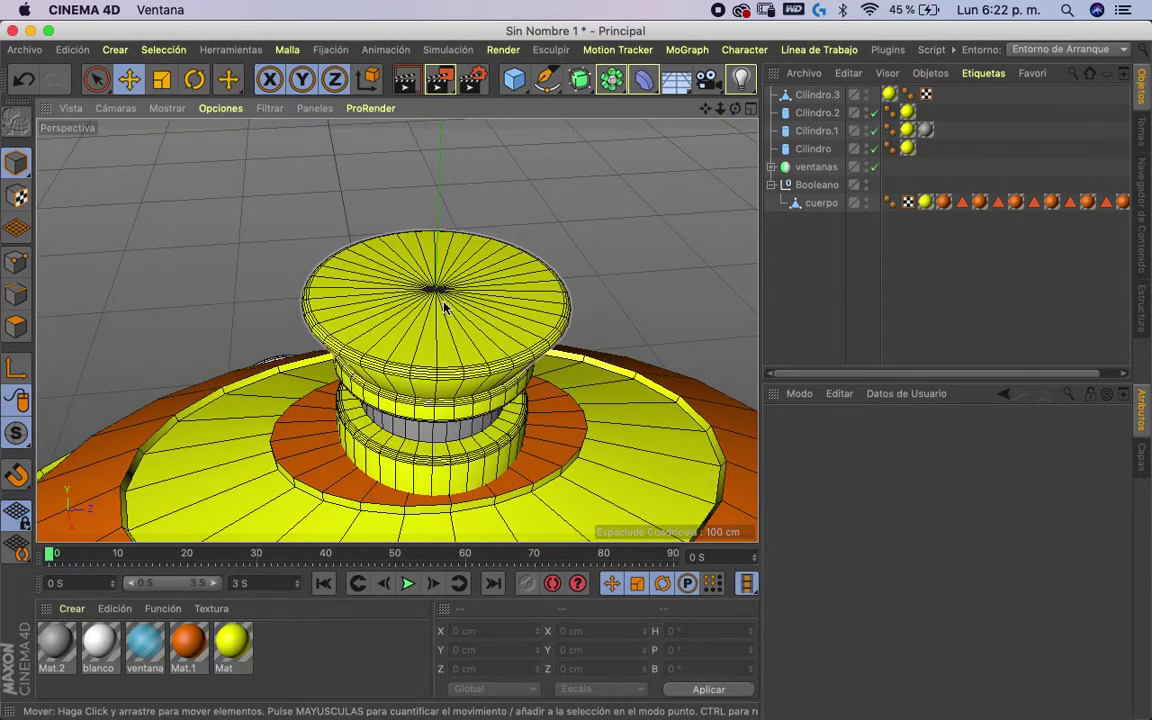
mouse_move(733, 113)
mouse_down()
mouse_move(716, 116)
mouse_move(732, 96)
mouse_move(733, 113)
mouse_move(674, 134)
mouse_up()
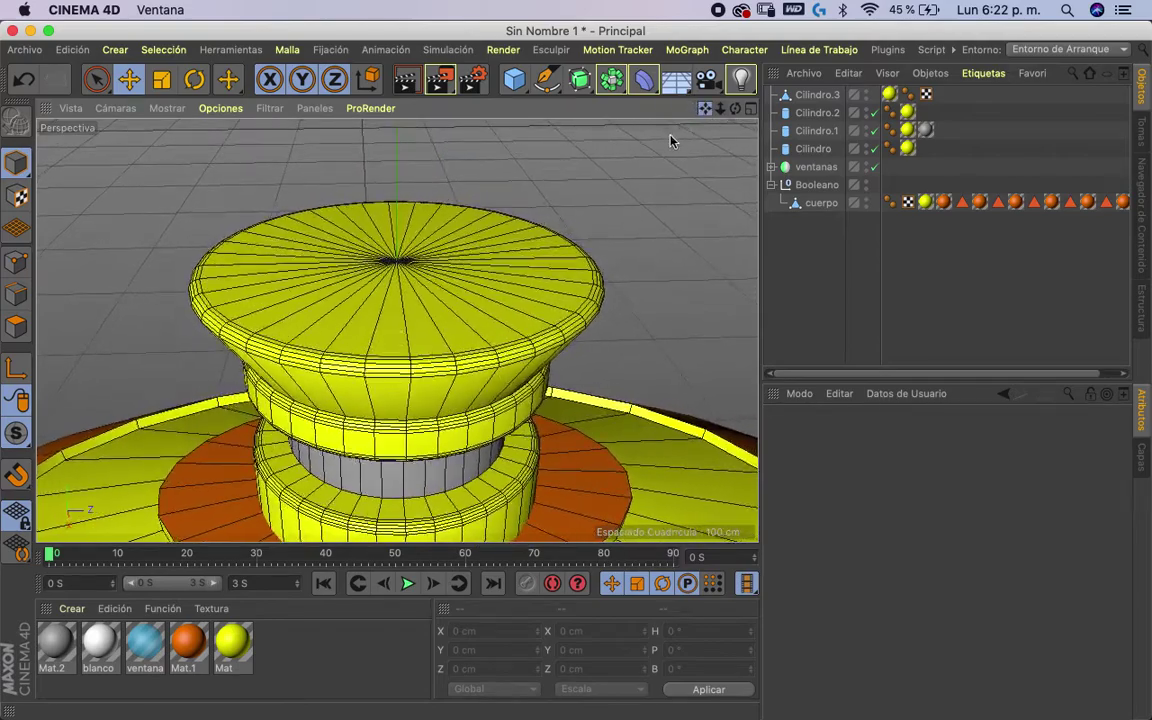
mouse_move(735, 108)
mouse_down()
mouse_move(733, 141)
mouse_move(727, 134)
mouse_up()
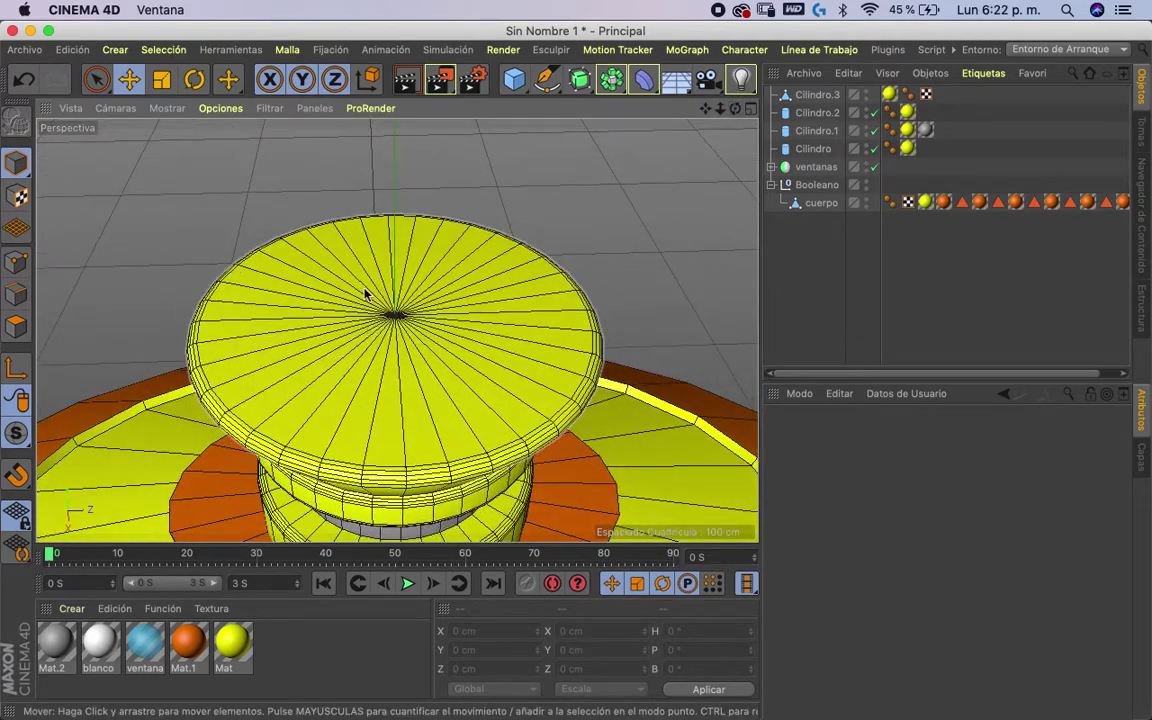
key(9)
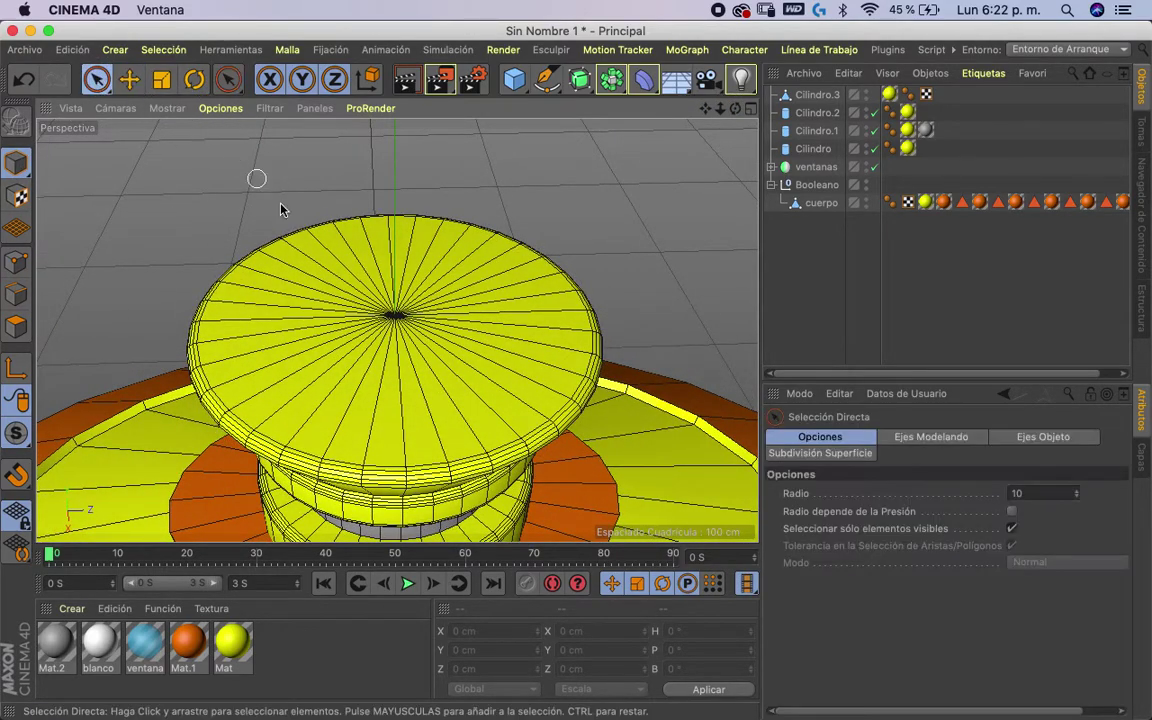
click(815, 95)
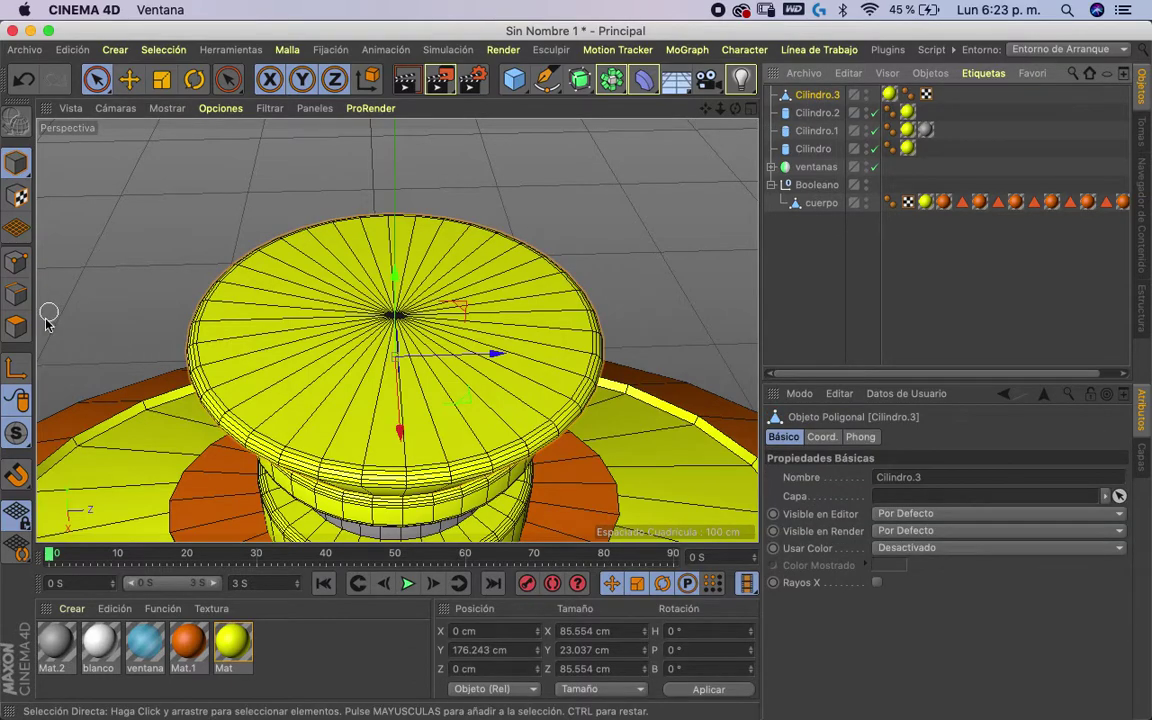
click(16, 326)
drag(411, 278, 447, 260)
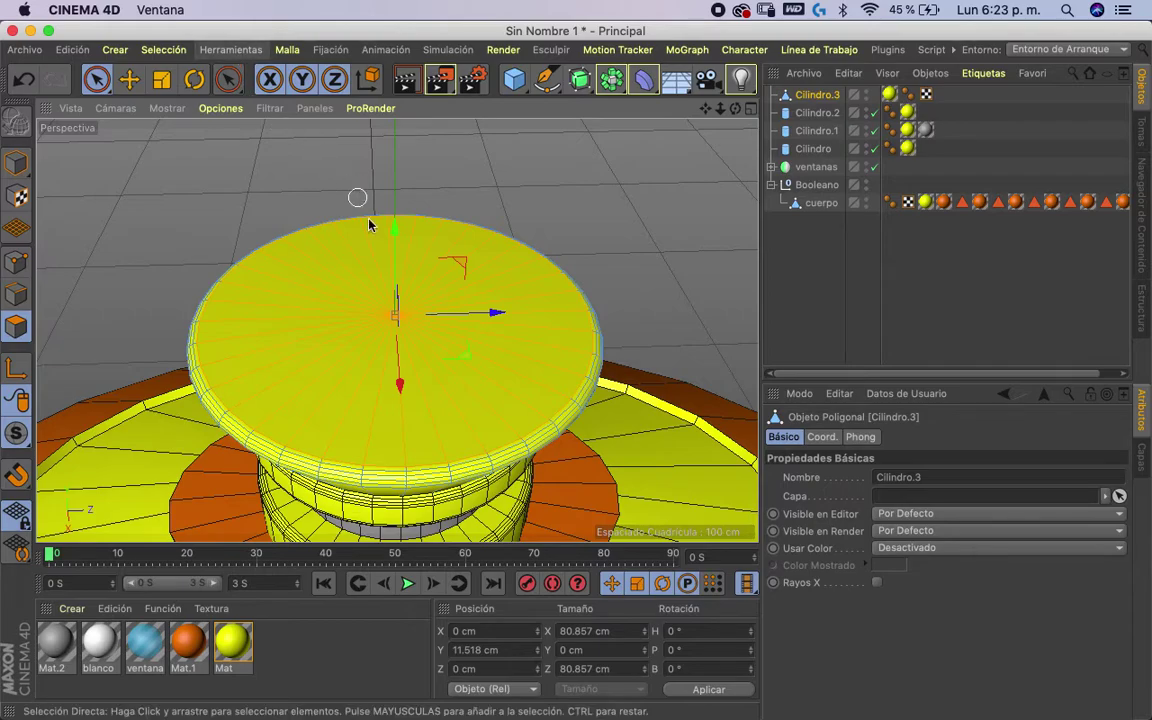
- Extrude the top faces and shrink them inward, then reselect the top cap
click(287, 49)
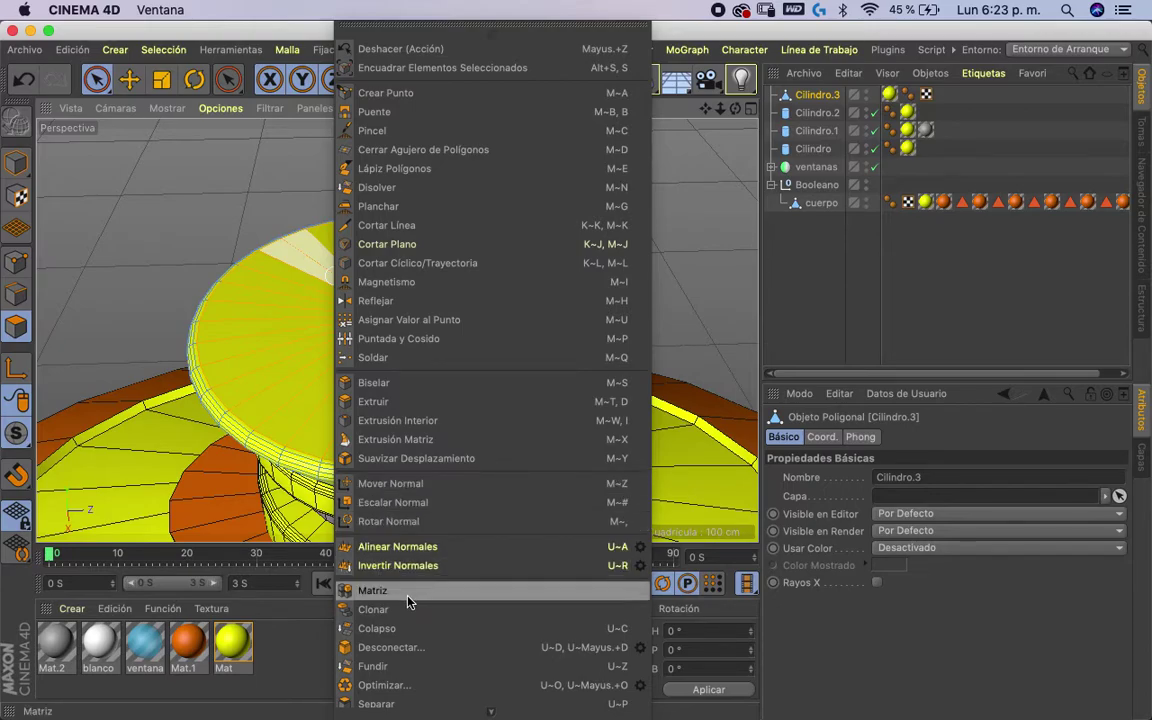
click(403, 403)
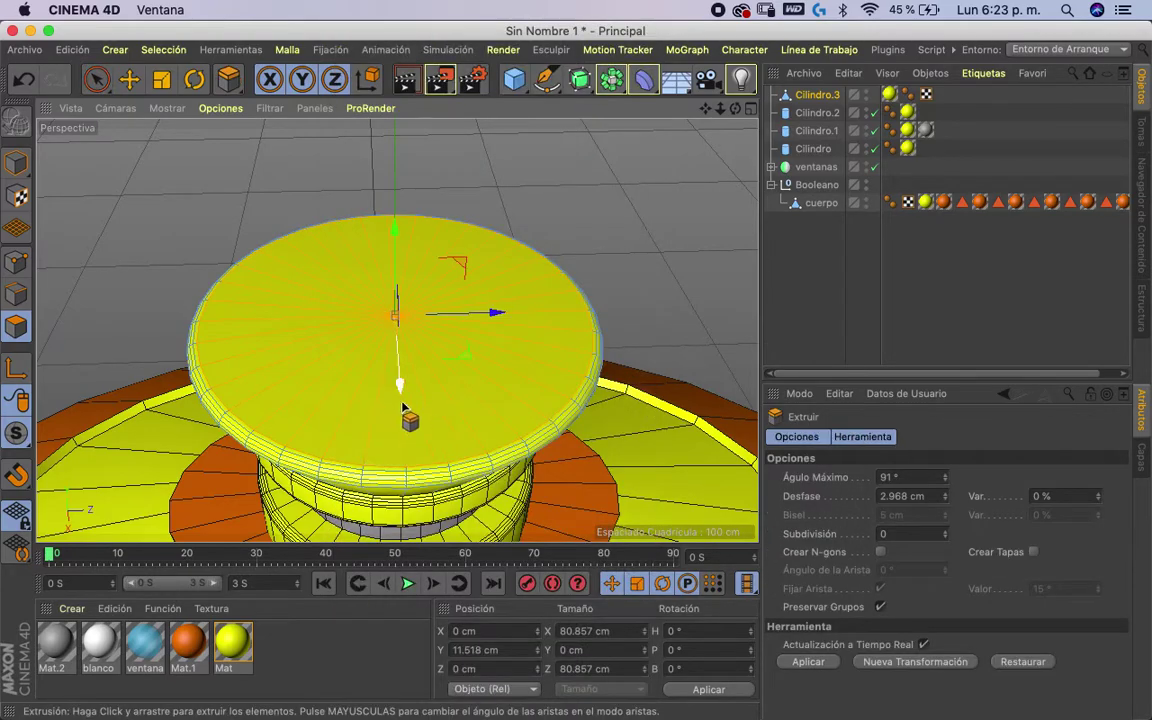
click(160, 82)
mouse_move(573, 175)
mouse_down()
mouse_move(231, 219)
mouse_move(483, 190)
mouse_move(471, 193)
mouse_up()
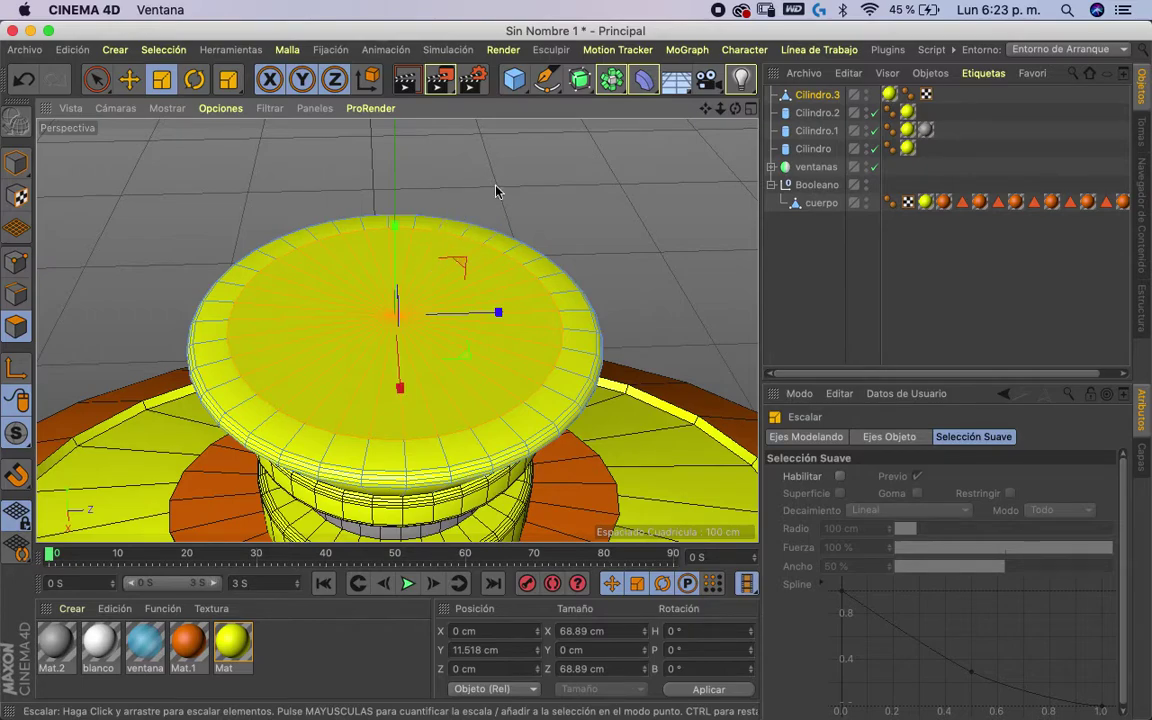
click(521, 201)
click(96, 79)
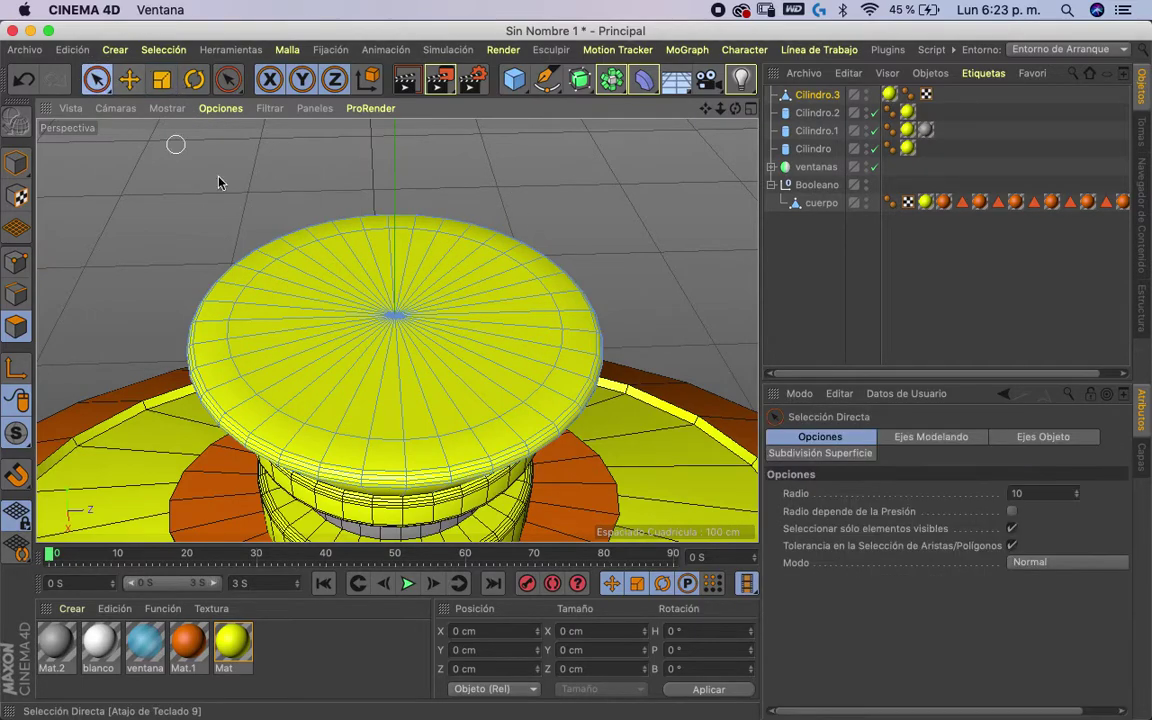
click(429, 292)
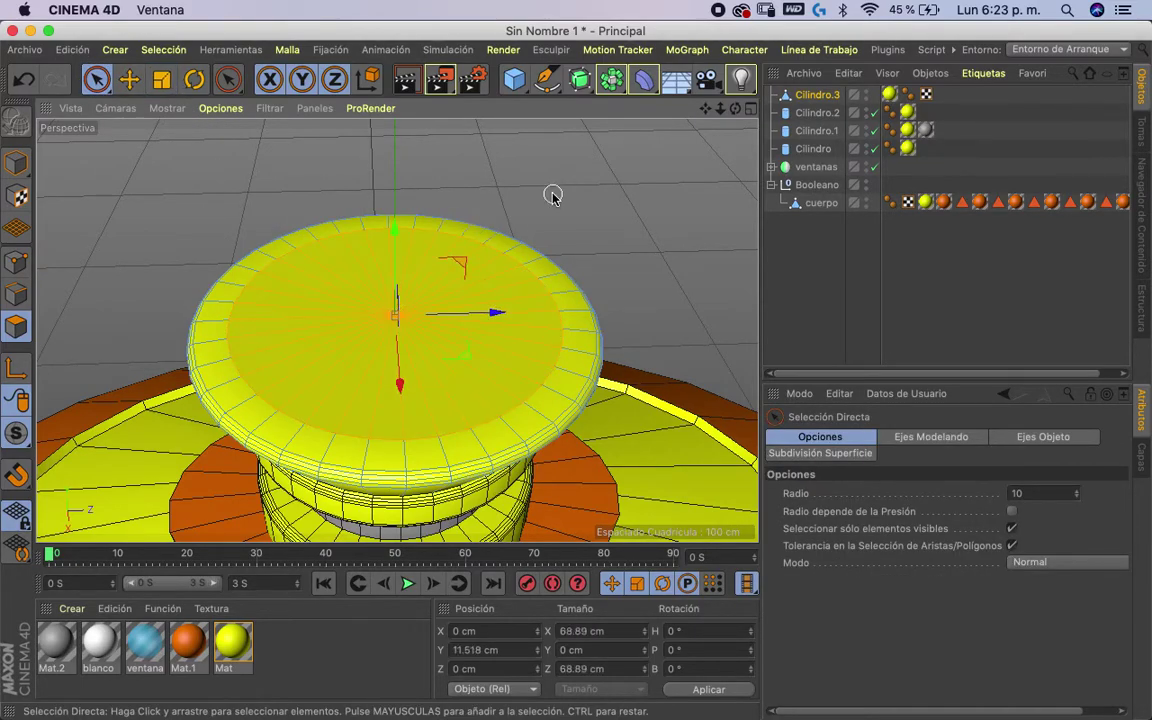
- Extrude the top faces again, shrink and sink them into a 36.621 cm inner well
right_click(431, 279)
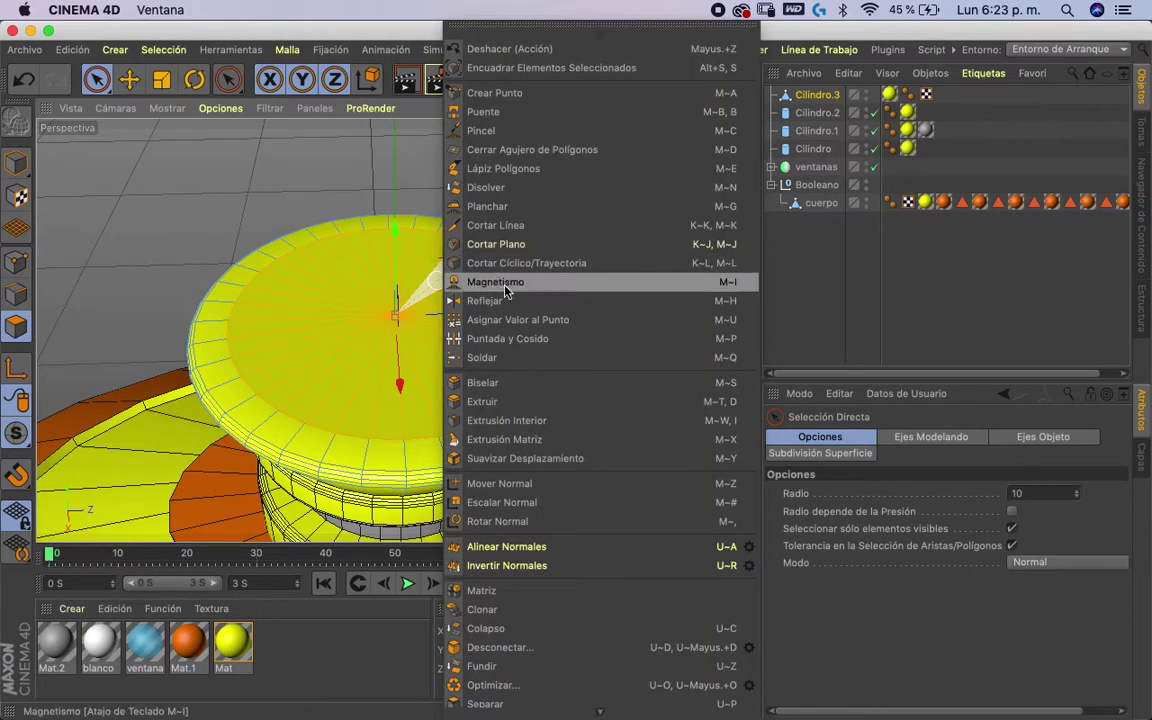
click(494, 405)
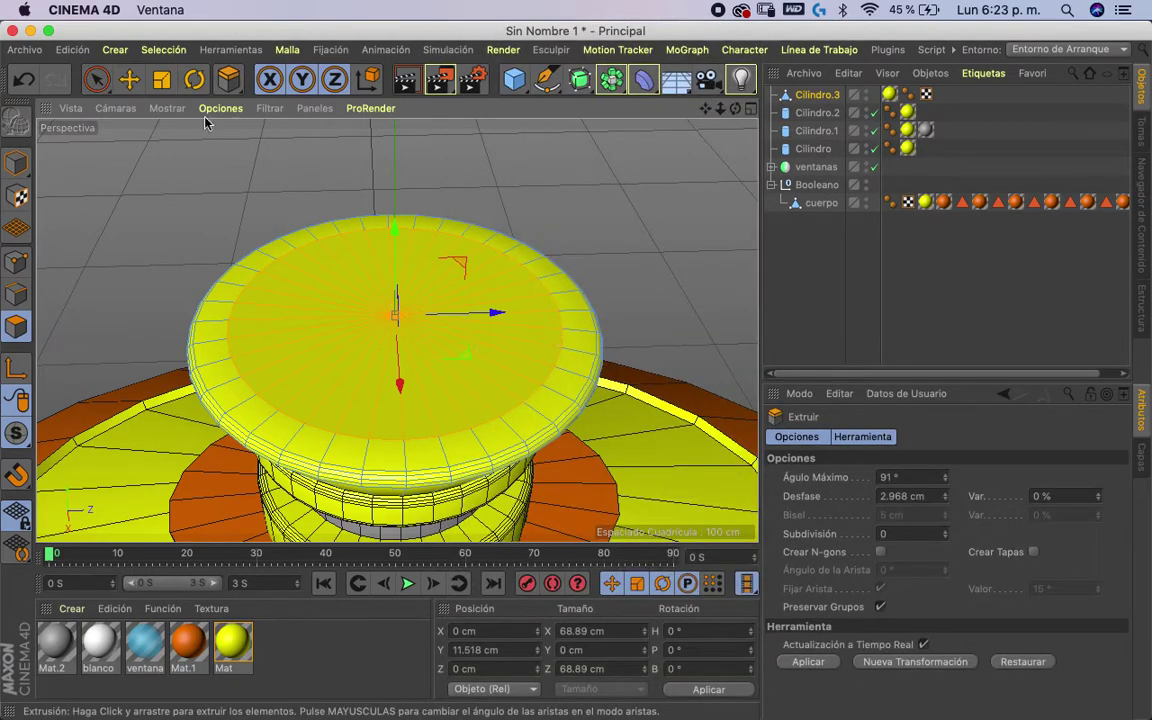
click(166, 86)
mouse_move(618, 194)
mouse_down()
mouse_move(398, 206)
mouse_move(344, 224)
mouse_move(566, 192)
mouse_up()
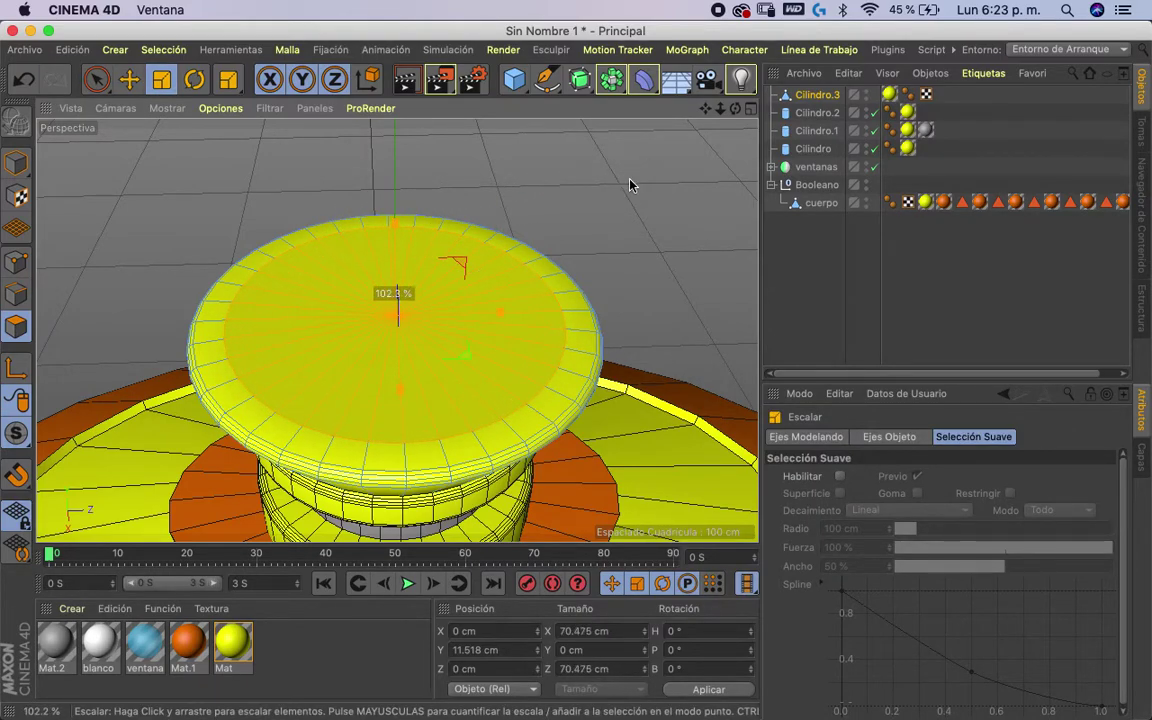
mouse_move(586, 193)
mouse_down()
mouse_move(401, 228)
mouse_move(431, 222)
mouse_up()
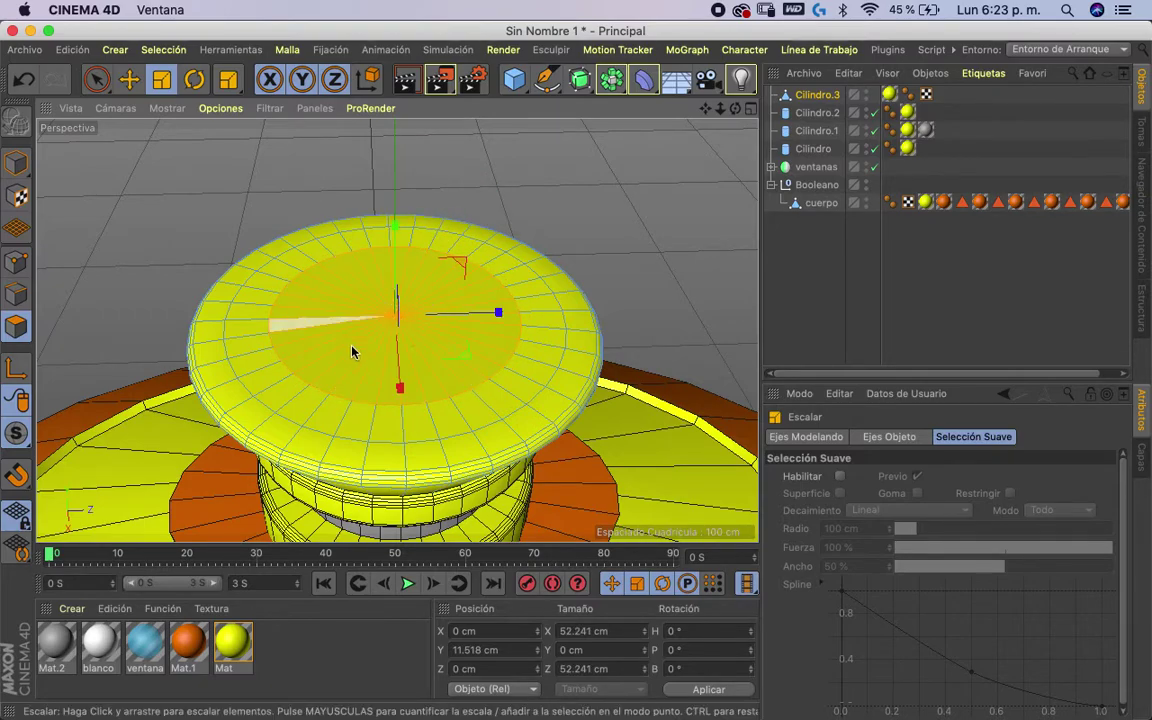
mouse_move(633, 193)
mouse_down()
mouse_move(391, 231)
mouse_move(415, 225)
mouse_up()
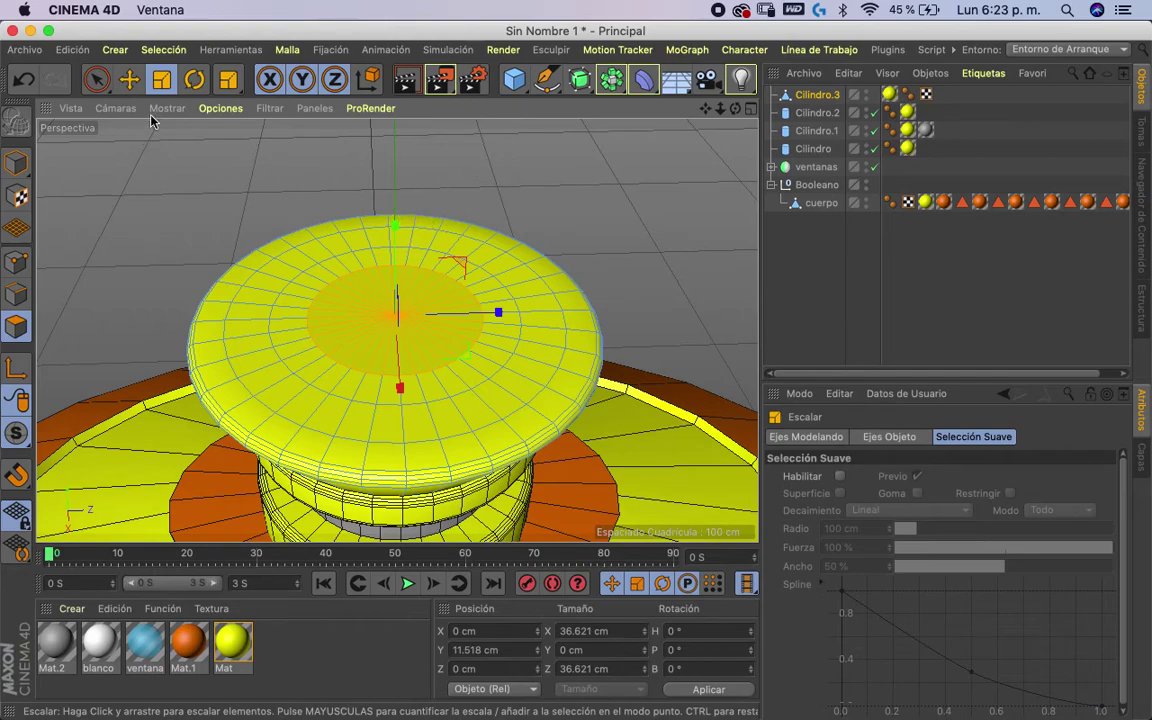
mouse_move(397, 232)
mouse_down()
mouse_move(393, 217)
mouse_move(392, 244)
mouse_up()
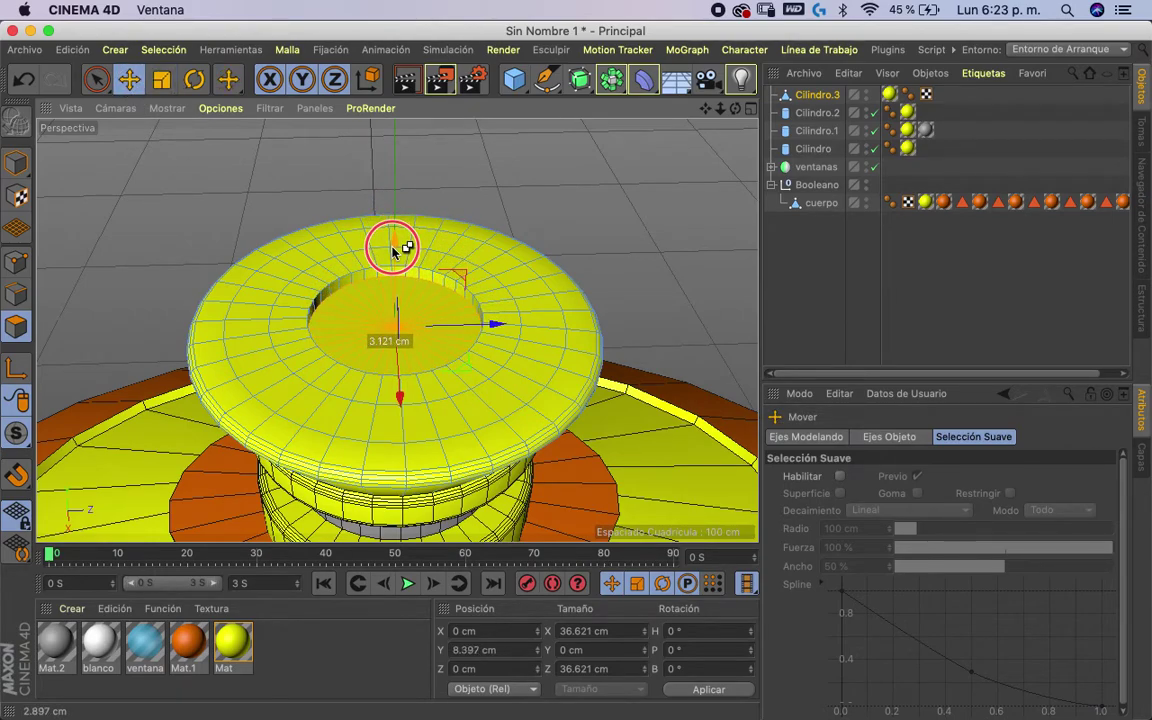
mouse_move(578, 239)
alt+mouse_down()
mouse_move(587, 188)
mouse_move(561, 172)
alt+mouse_up()
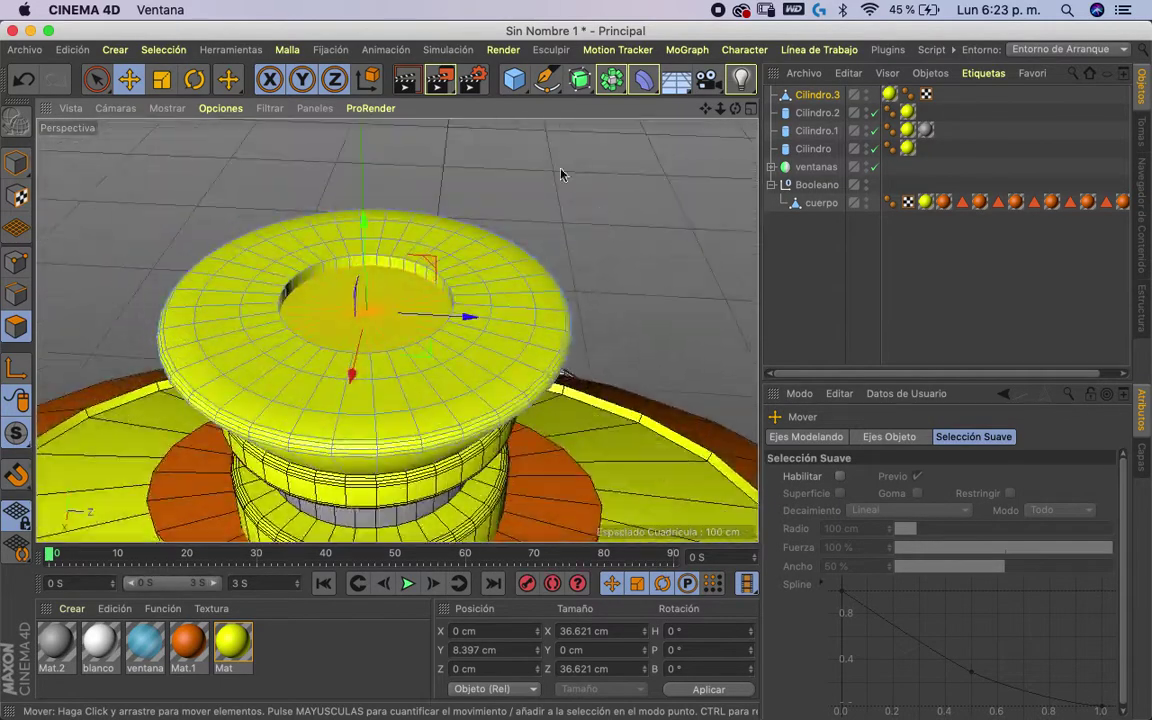
right_click(256, 122)
click(305, 265)
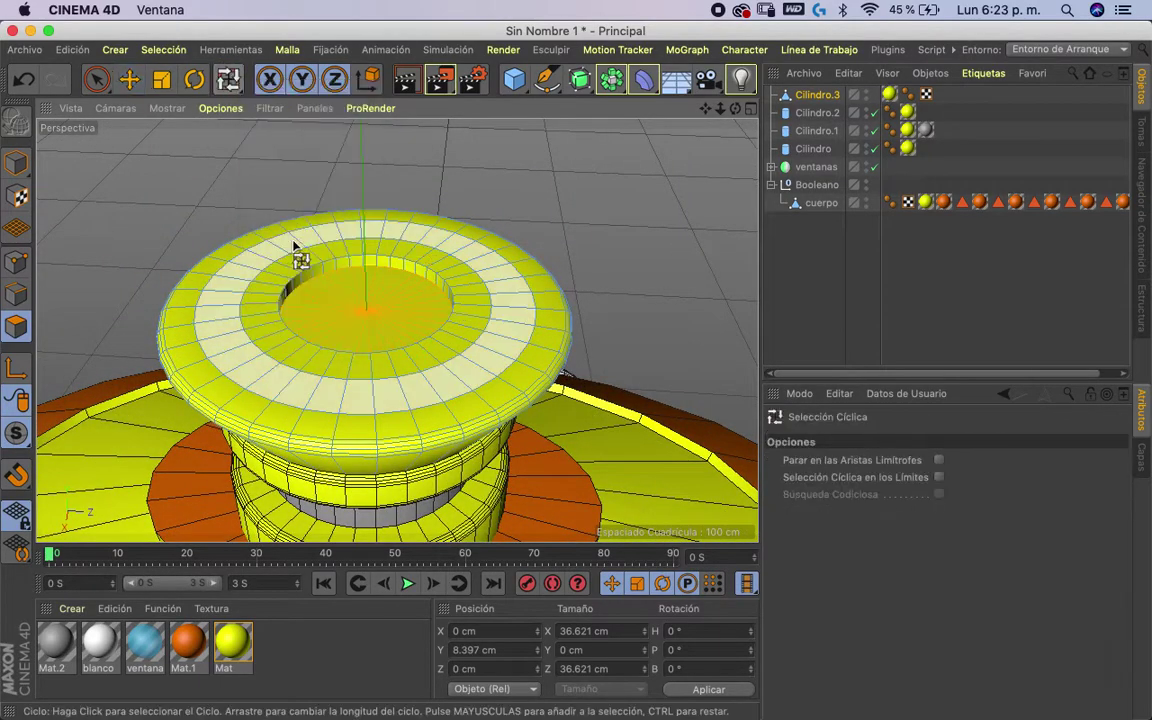
- Create a red material Mat.3 and apply it to the loop-selected top rings
click(286, 358)
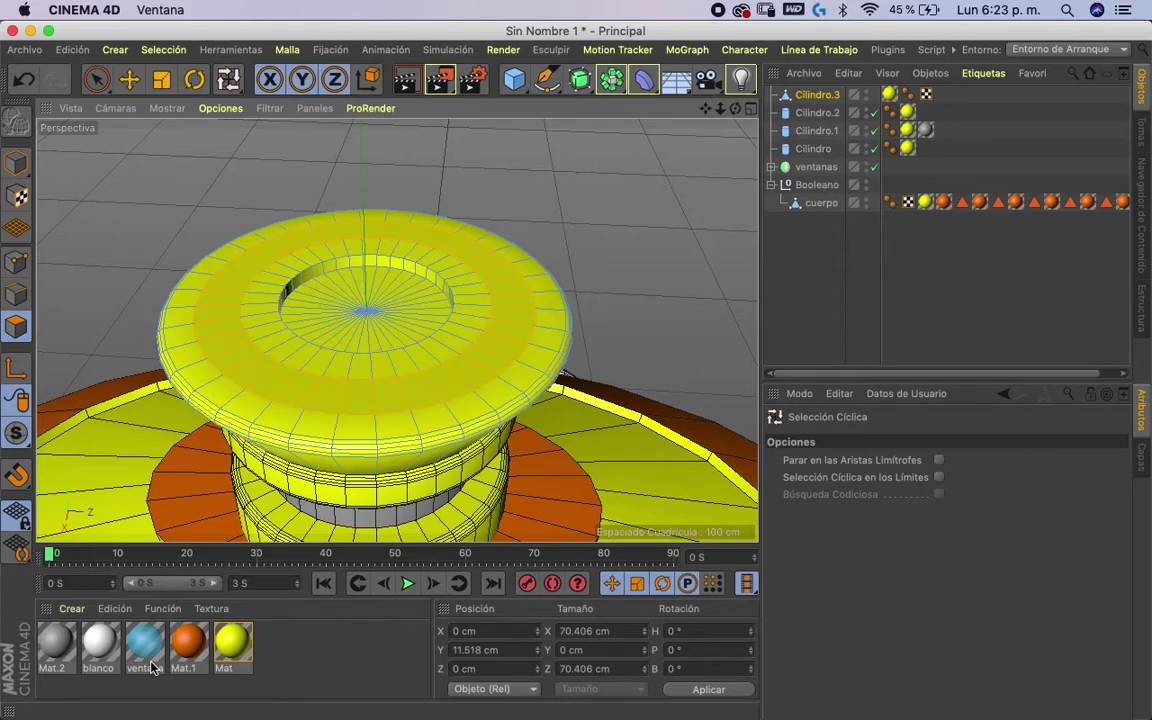
double_click(301, 648)
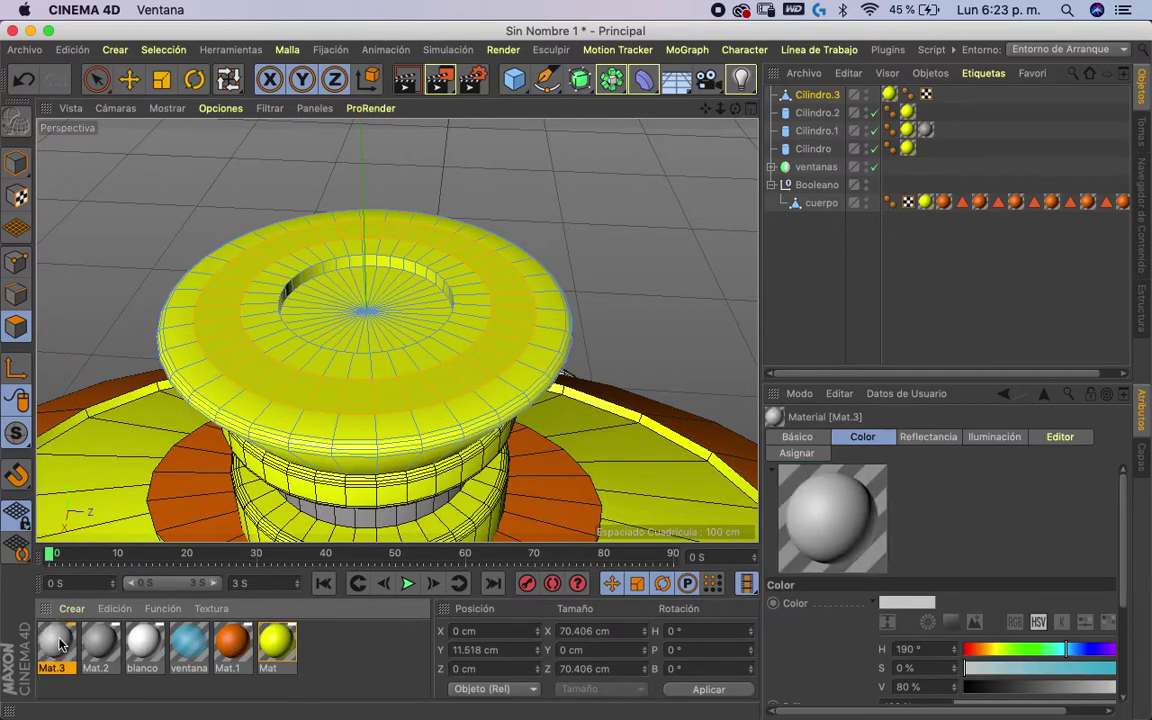
double_click(57, 642)
mouse_move(640, 223)
mouse_down()
mouse_move(566, 226)
mouse_move(800, 244)
mouse_move(848, 261)
mouse_up()
click(282, 117)
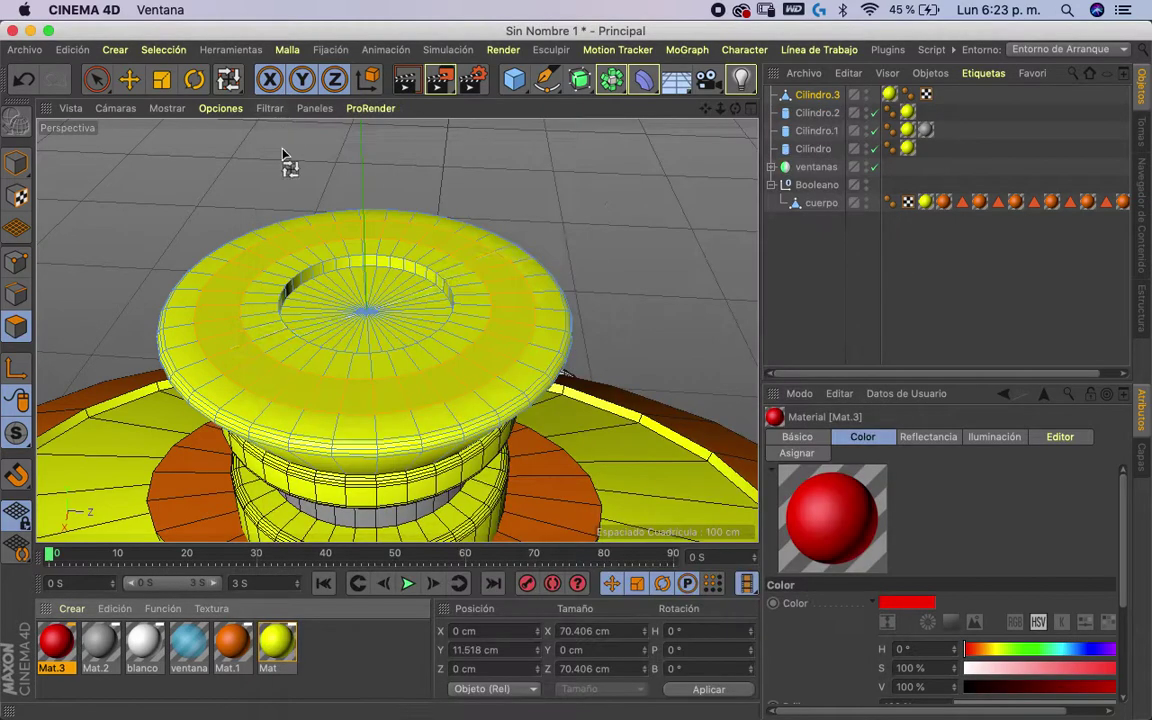
drag(143, 497, 470, 360)
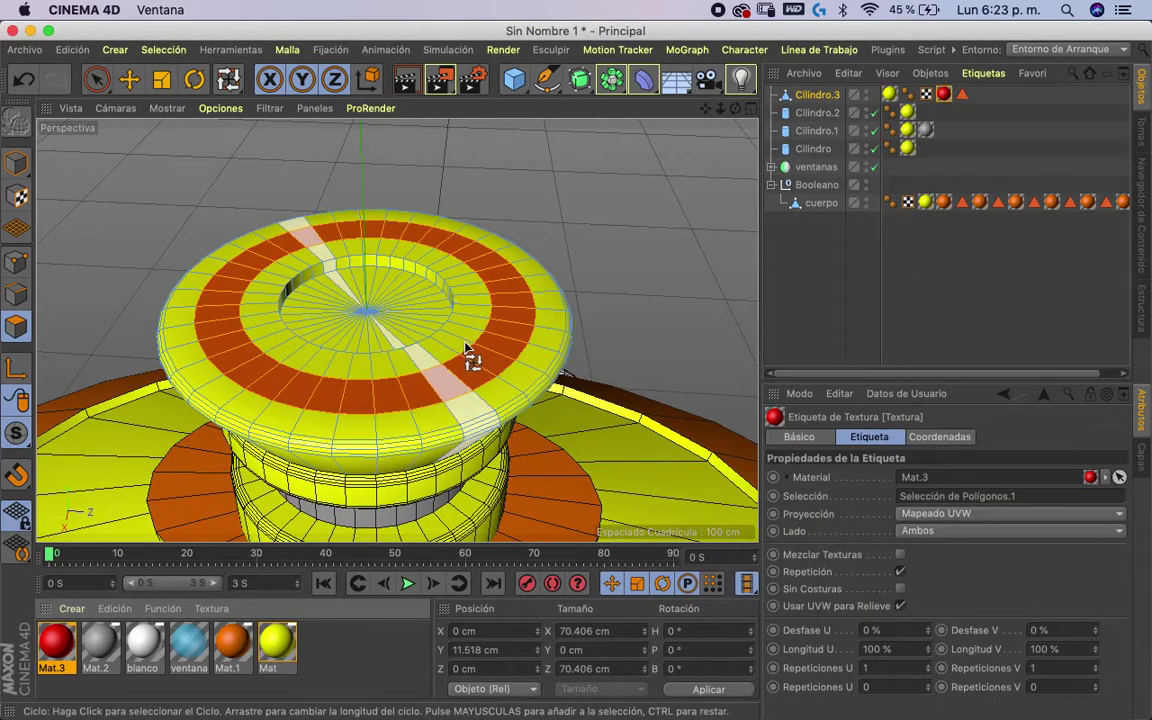
- Loop-select the centre cap of the tower top and apply red Mat.3 to it too
click(432, 252)
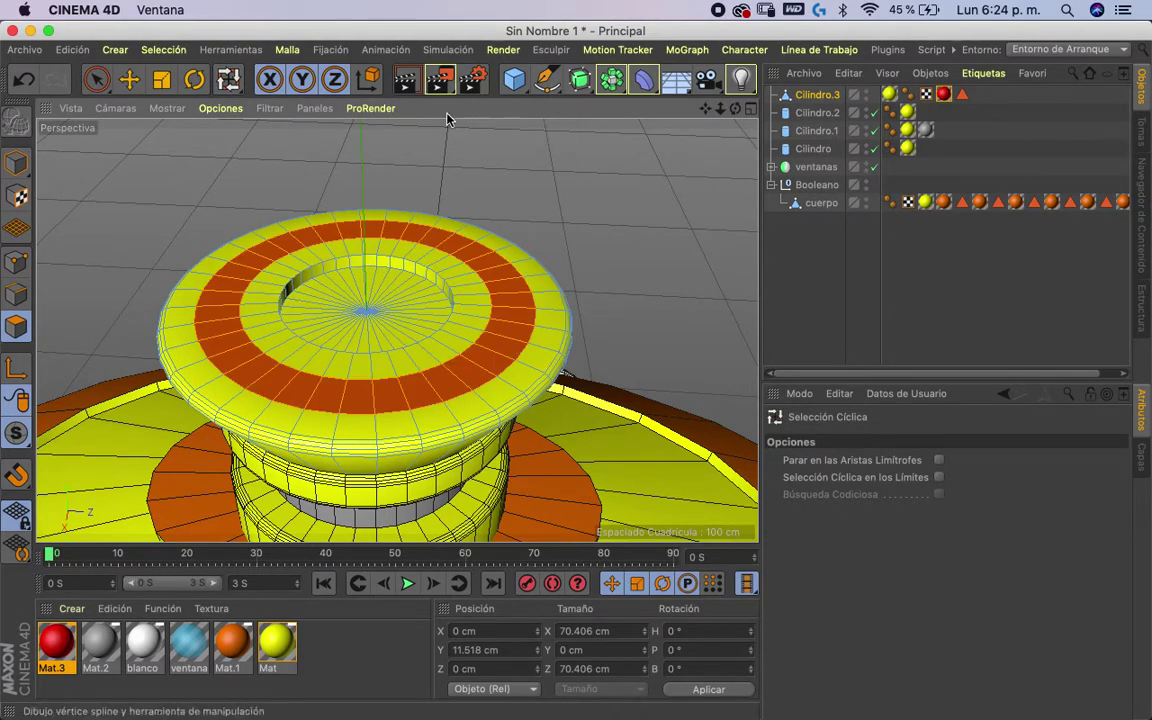
click(118, 83)
mouse_move(577, 370)
alt+mouse_down()
mouse_move(571, 334)
mouse_move(368, 147)
mouse_move(602, 296)
alt+mouse_up()
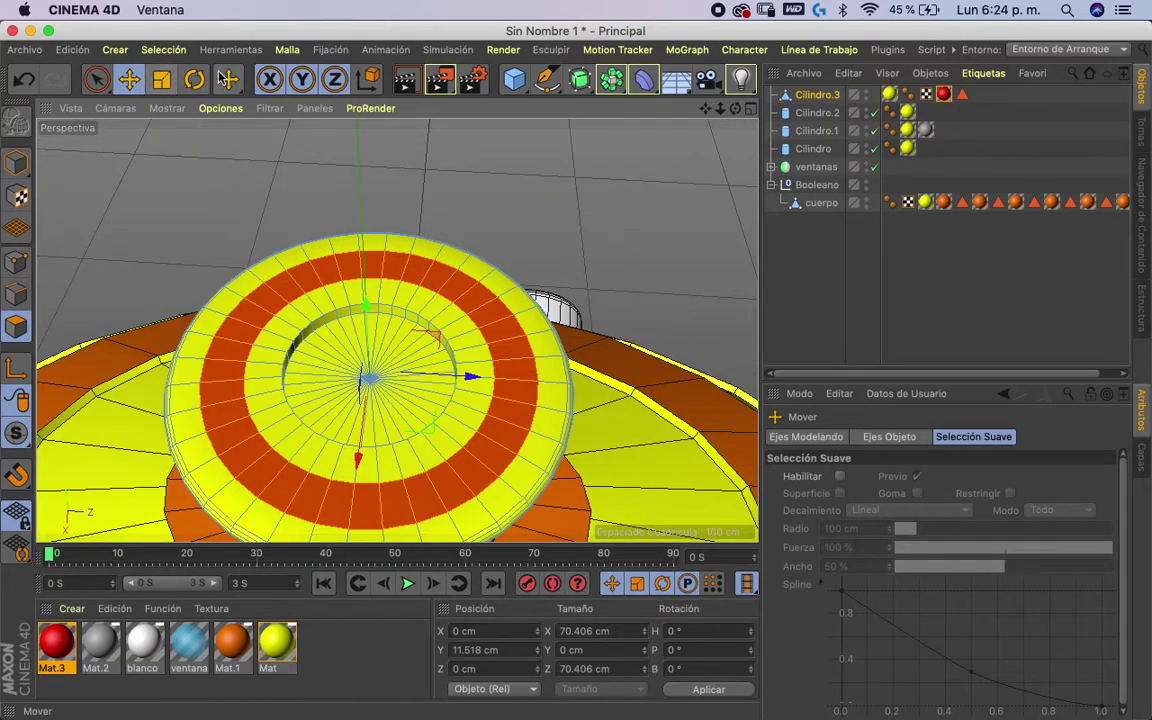
drag(229, 87, 283, 134)
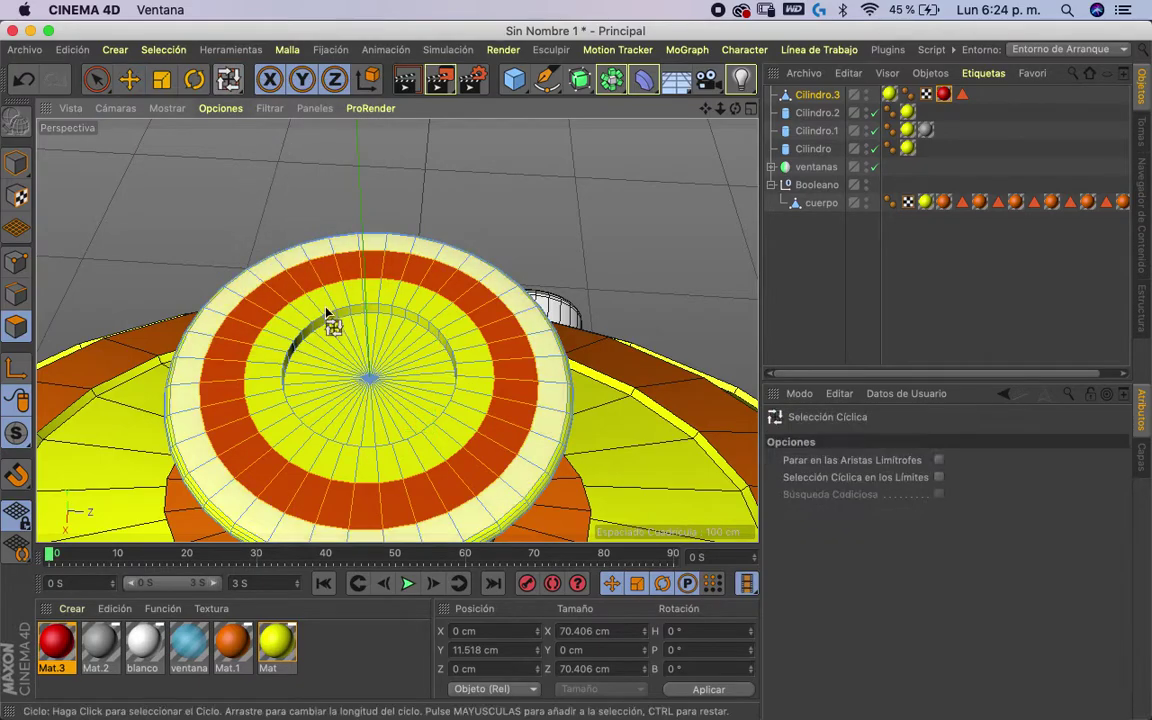
click(373, 368)
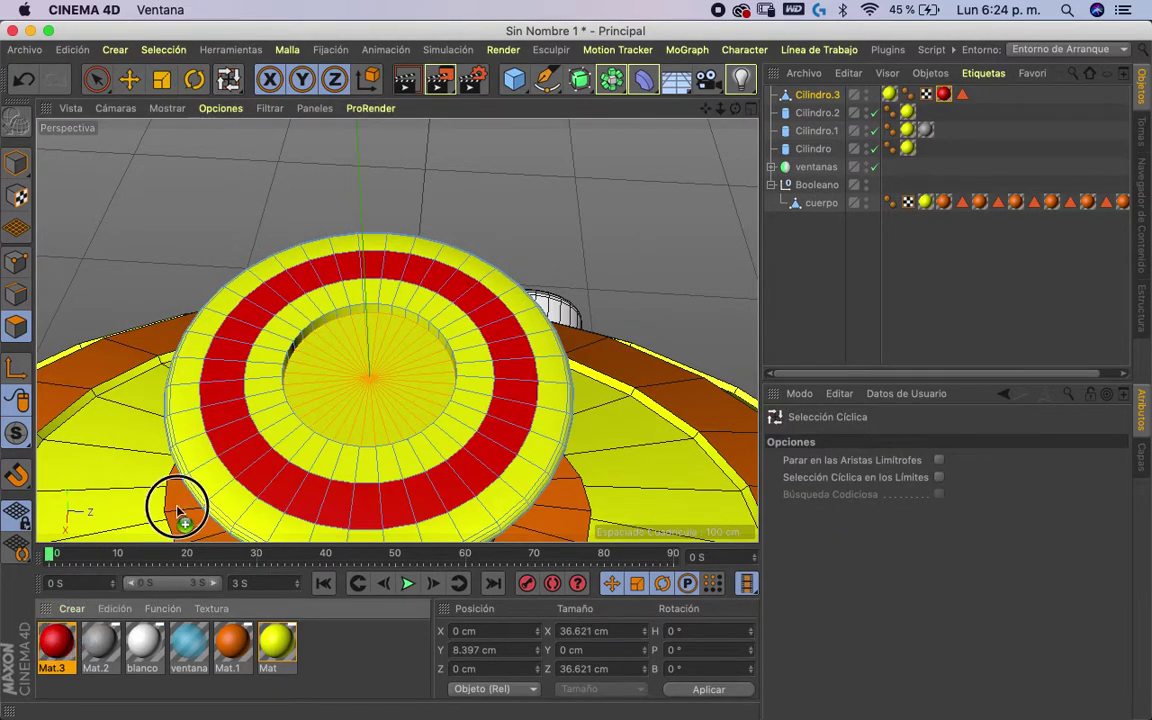
drag(72, 640, 350, 400)
alt+drag(636, 336, 630, 270)
mouse_move(722, 113)
mouse_down()
mouse_move(713, 110)
mouse_move(733, 105)
mouse_move(743, 147)
mouse_up()
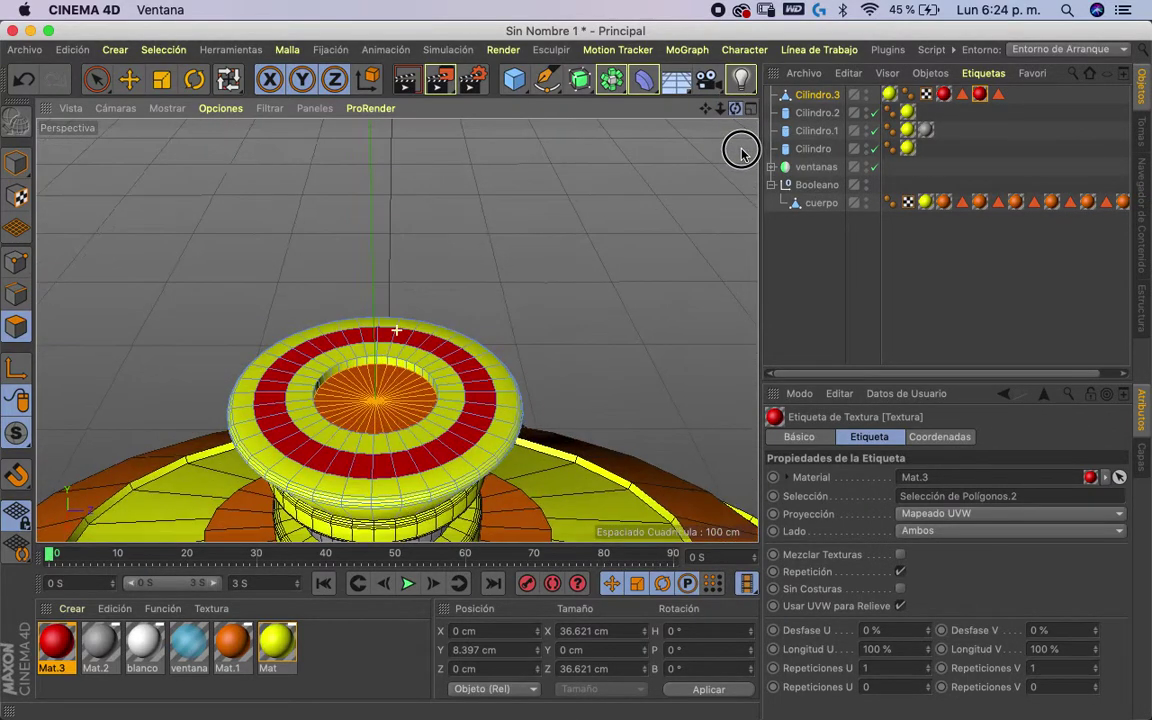
click(515, 80)
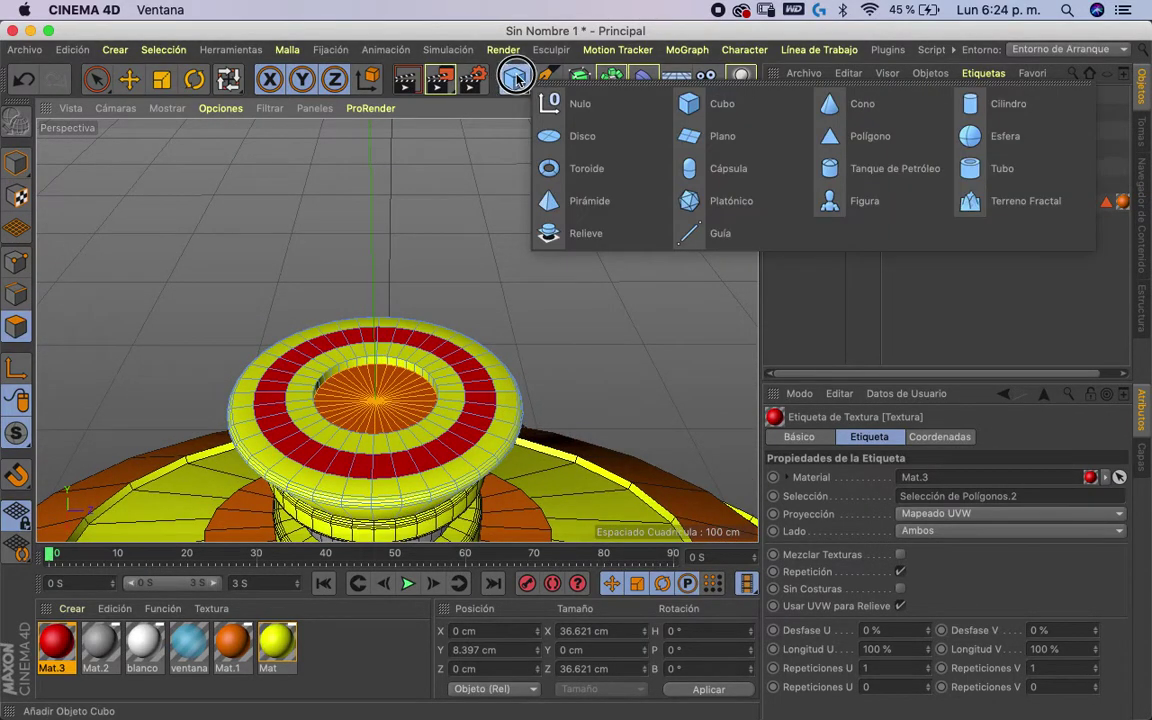
- Add a new cylinder and raise it above the tower
click(1005, 104)
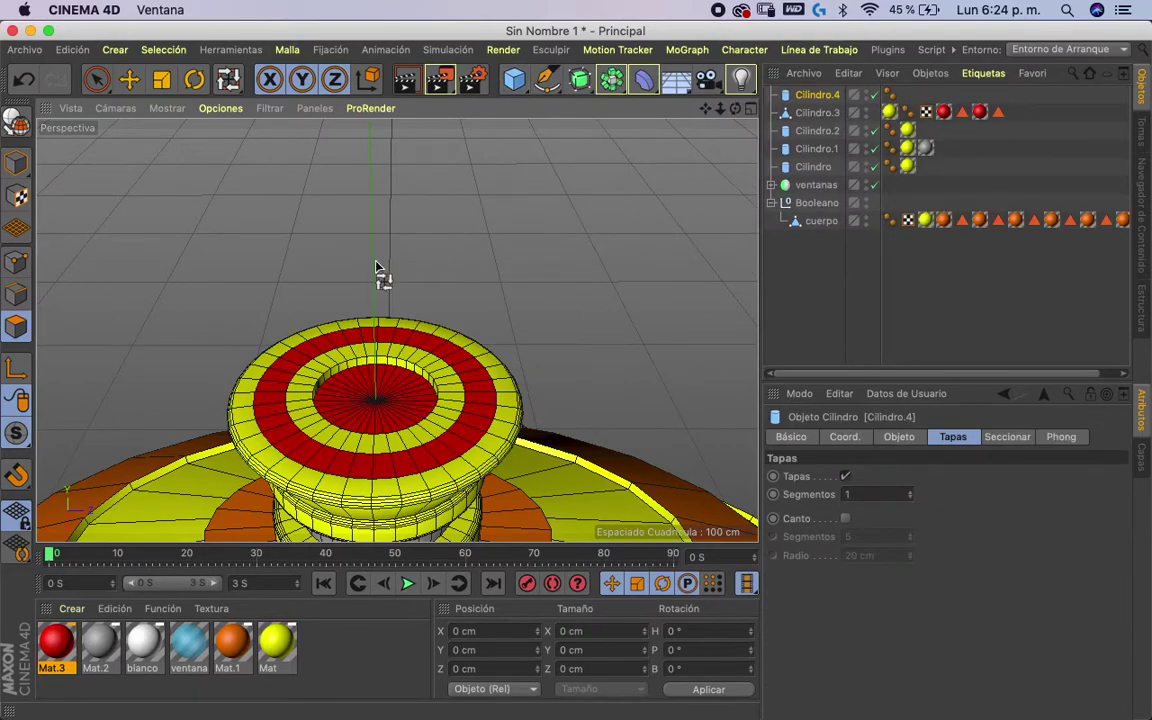
key(r)
mouse_move(519, 311)
alt+mouse_down()
mouse_move(527, 296)
mouse_move(513, 274)
alt+mouse_up()
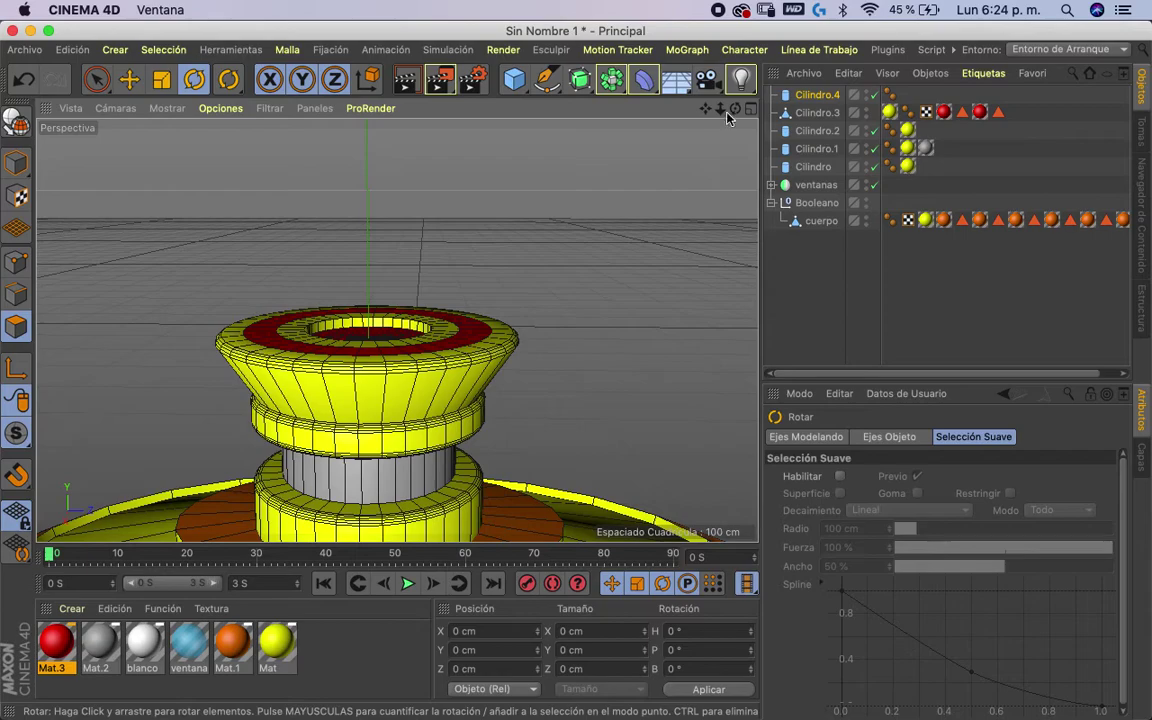
key(h)
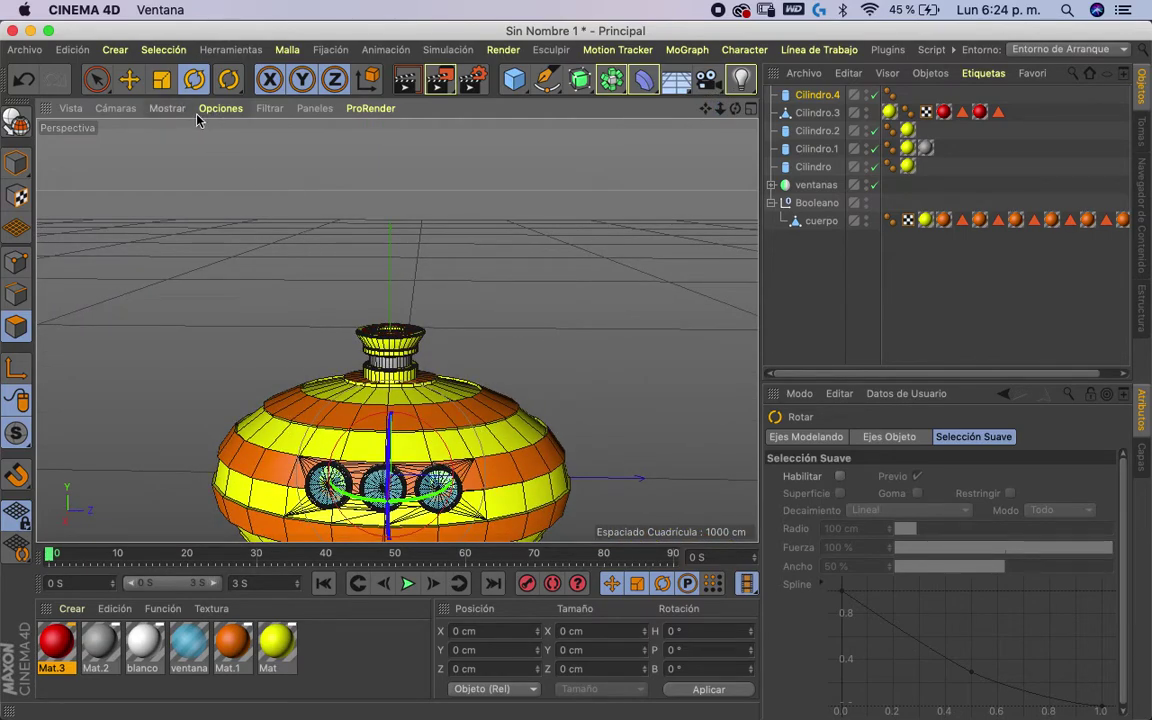
click(129, 85)
drag(388, 333, 386, 160)
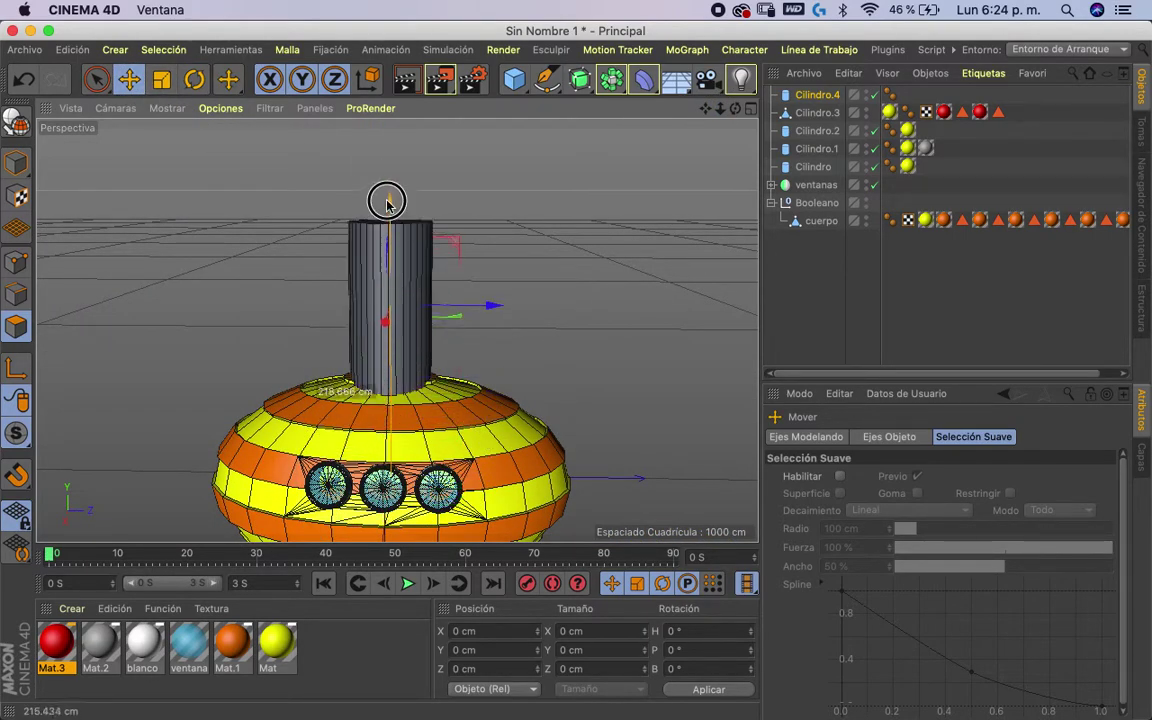
mouse_move(720, 108)
mouse_down()
mouse_move(767, 120)
mouse_move(148, 85)
mouse_up()
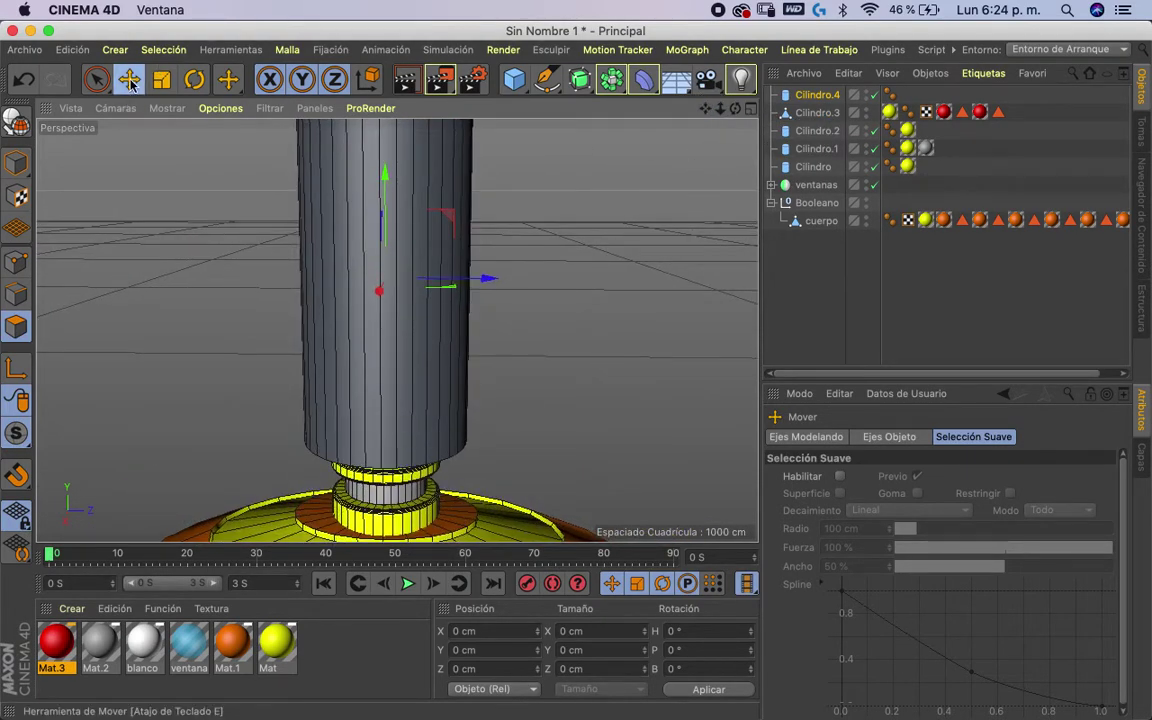
drag(470, 275, 334, 175)
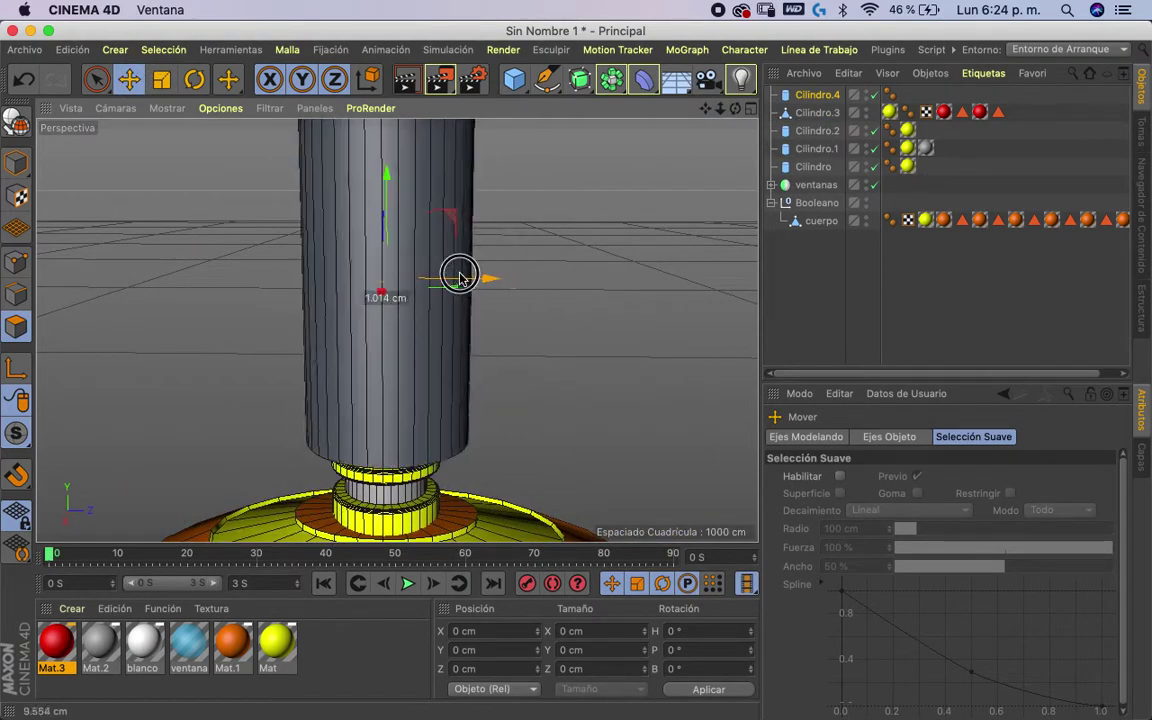
key(ctrl+z)
- Shrink the cylinder's radius to about 20 cm and stretch it taller
click(161, 79)
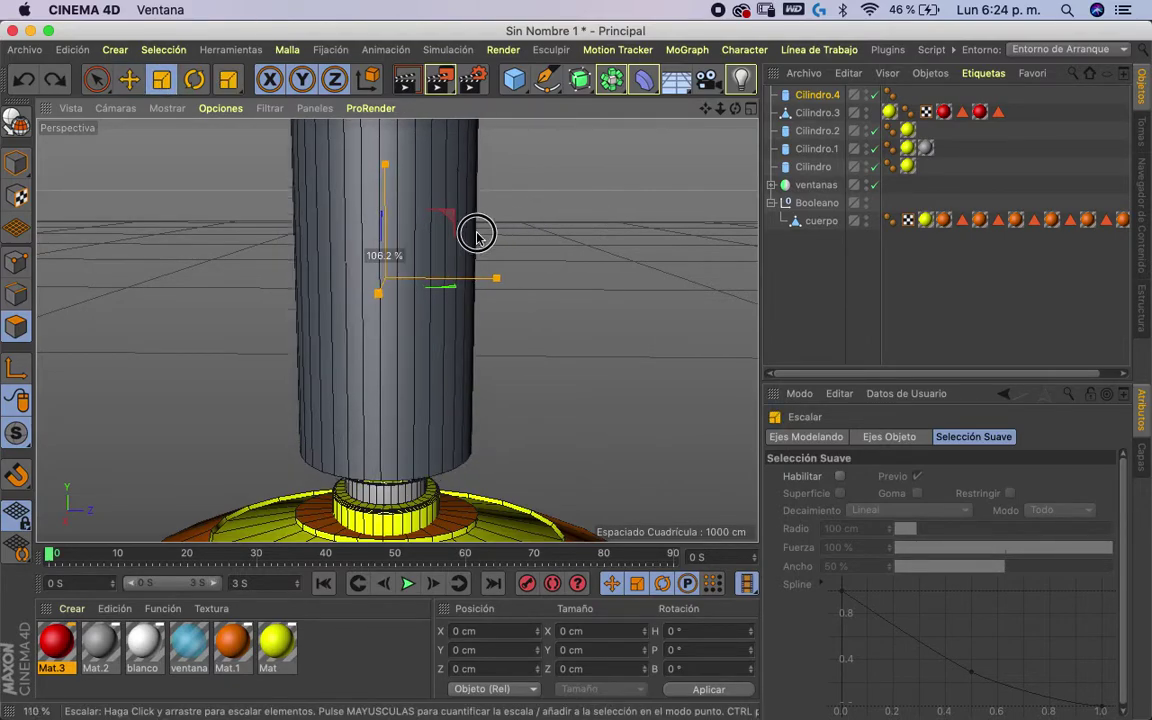
click(195, 79)
mouse_move(391, 254)
mouse_down()
mouse_move(404, 175)
mouse_move(418, 245)
mouse_up()
key(ctrl+z)
click(131, 80)
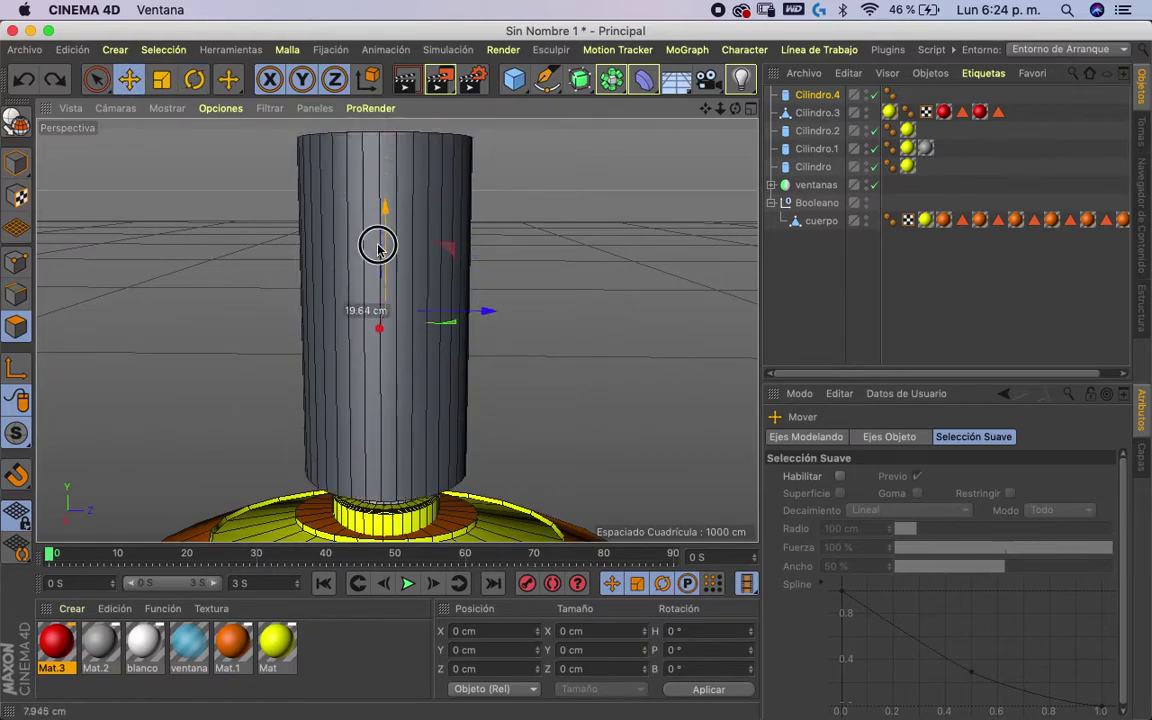
click(17, 163)
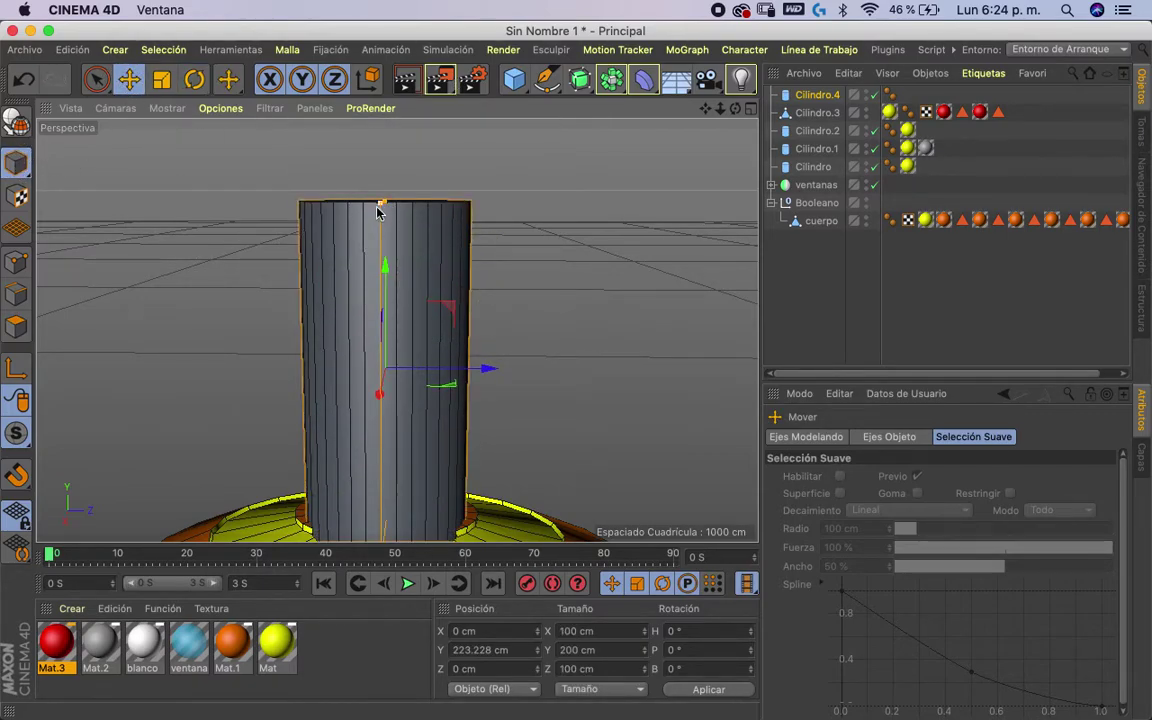
mouse_move(503, 248)
alt+mouse_down()
mouse_move(370, 258)
mouse_move(369, 345)
alt+mouse_up()
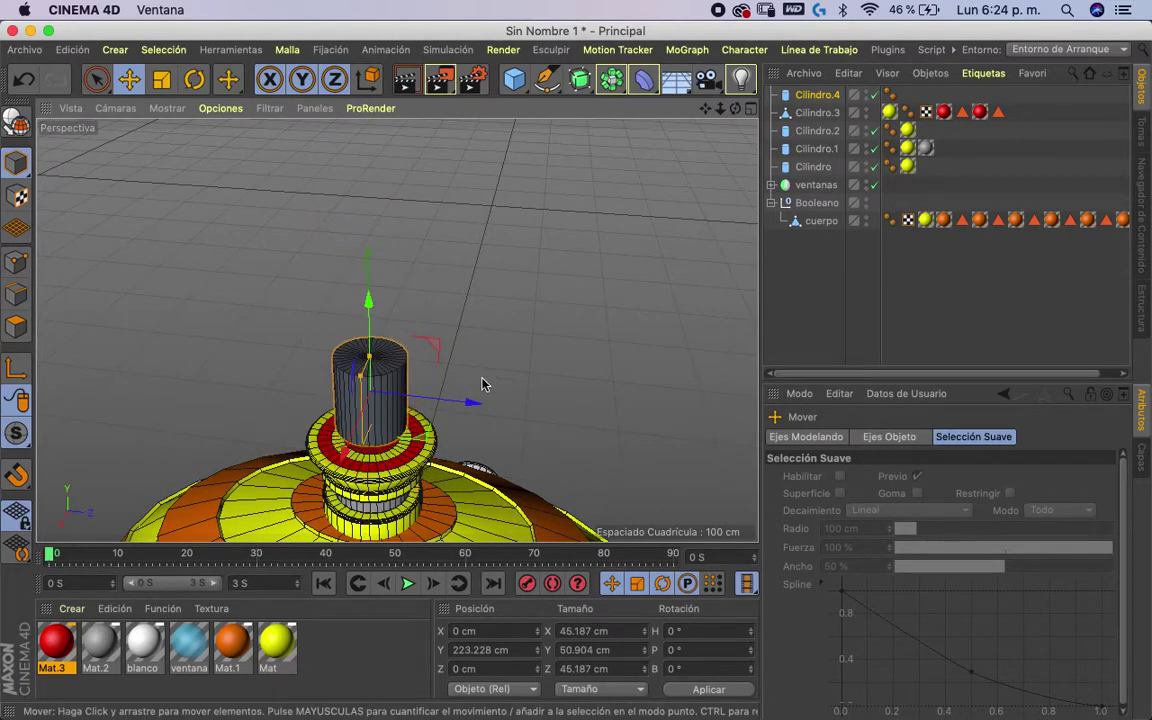
key(o)
alt+drag(571, 309, 596, 278)
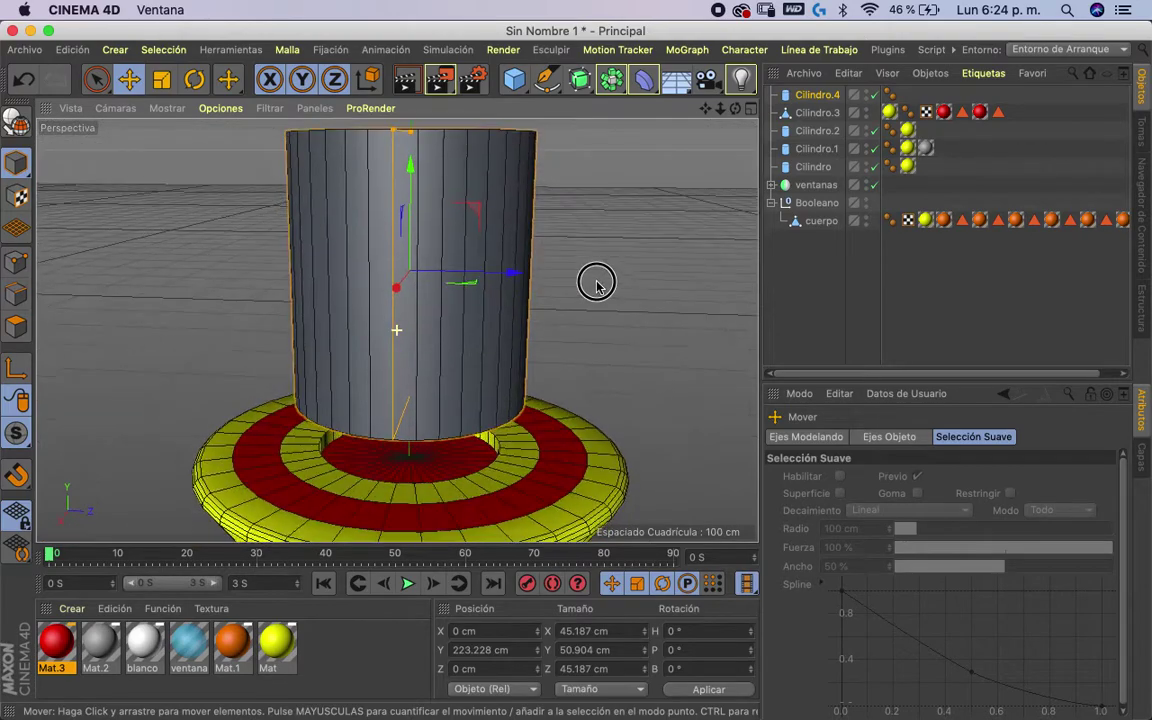
alt+drag(570, 235, 418, 217)
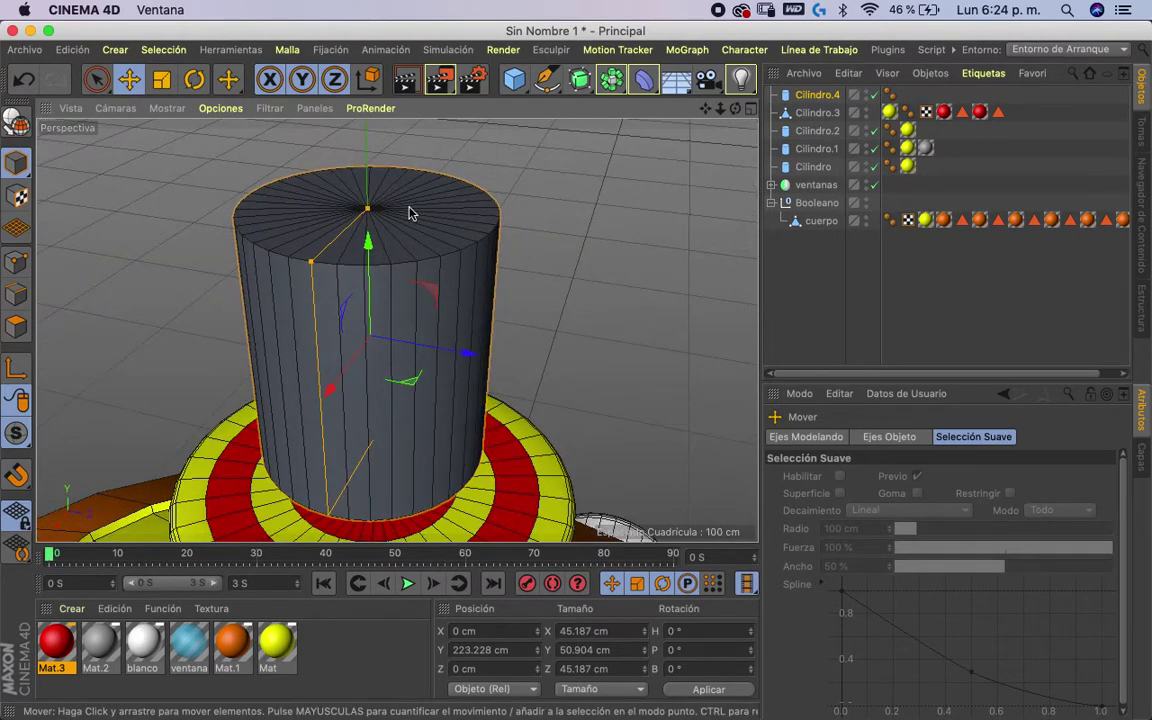
drag(313, 264, 366, 211)
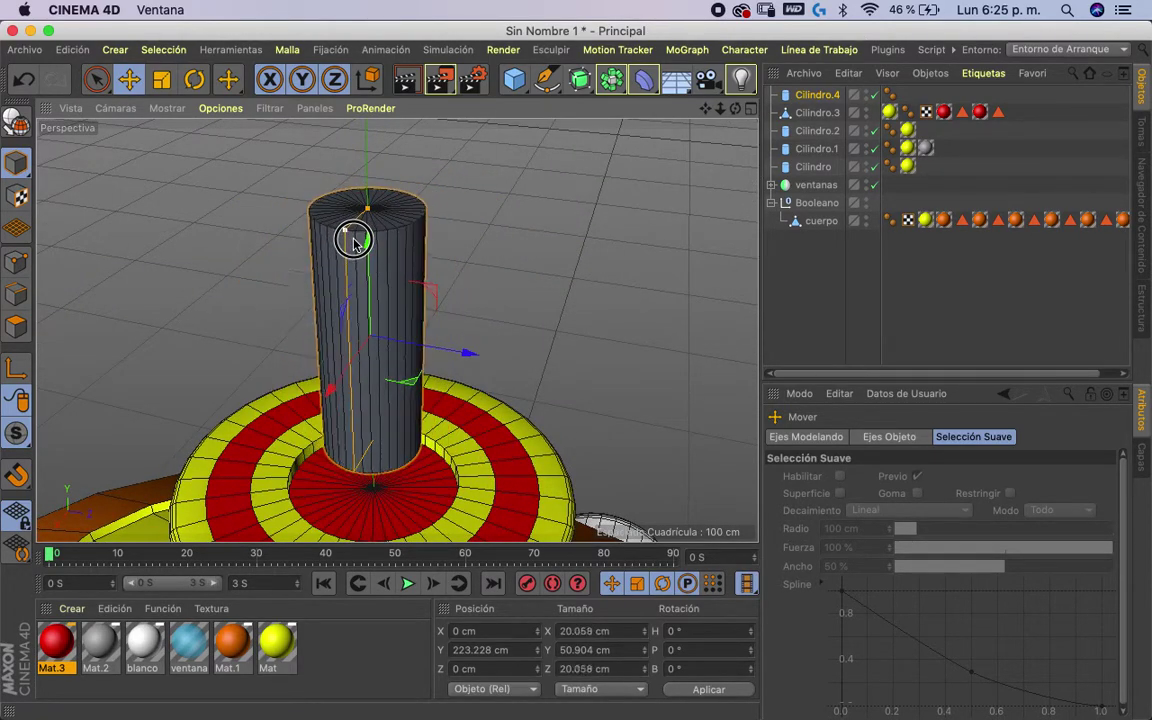
drag(366, 211, 368, 165)
- Refine Cilindro.4 to a final 24.47 × 118.84 cm and inspect it from several angles
alt+drag(494, 306, 525, 215)
alt+right_drag(598, 111, 557, 120)
drag(503, 167, 516, 188)
key(ctrl+z)
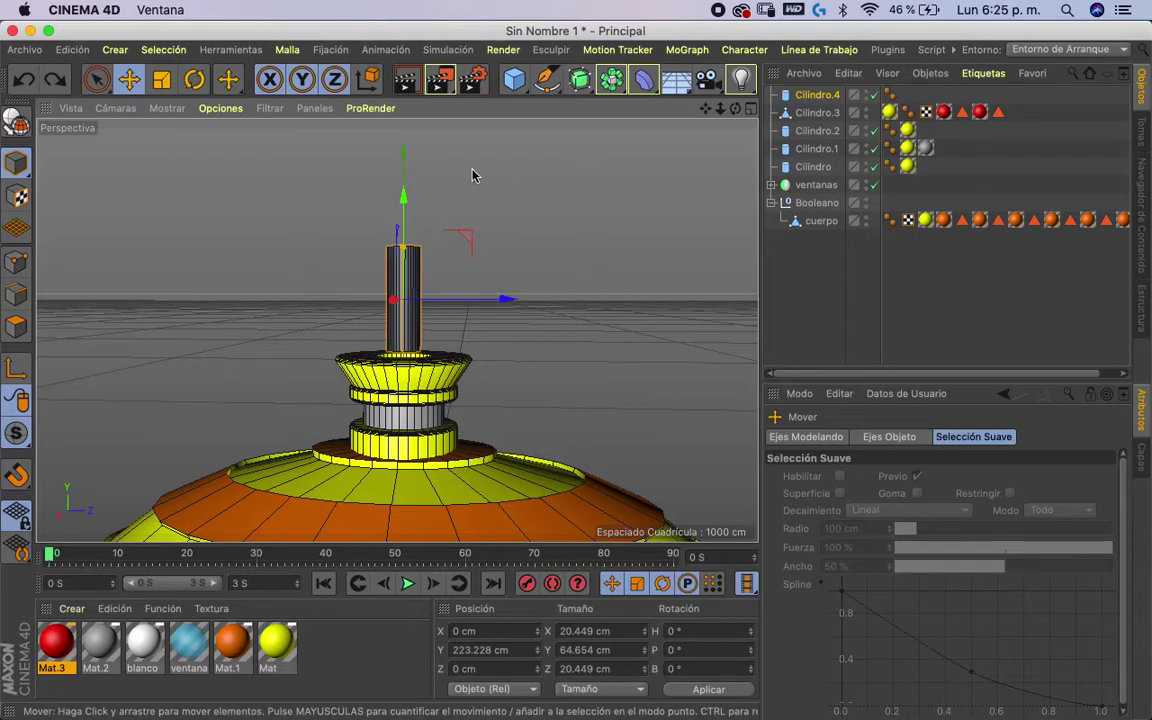
key(r)
drag(468, 200, 530, 200)
key(ctrl+z)
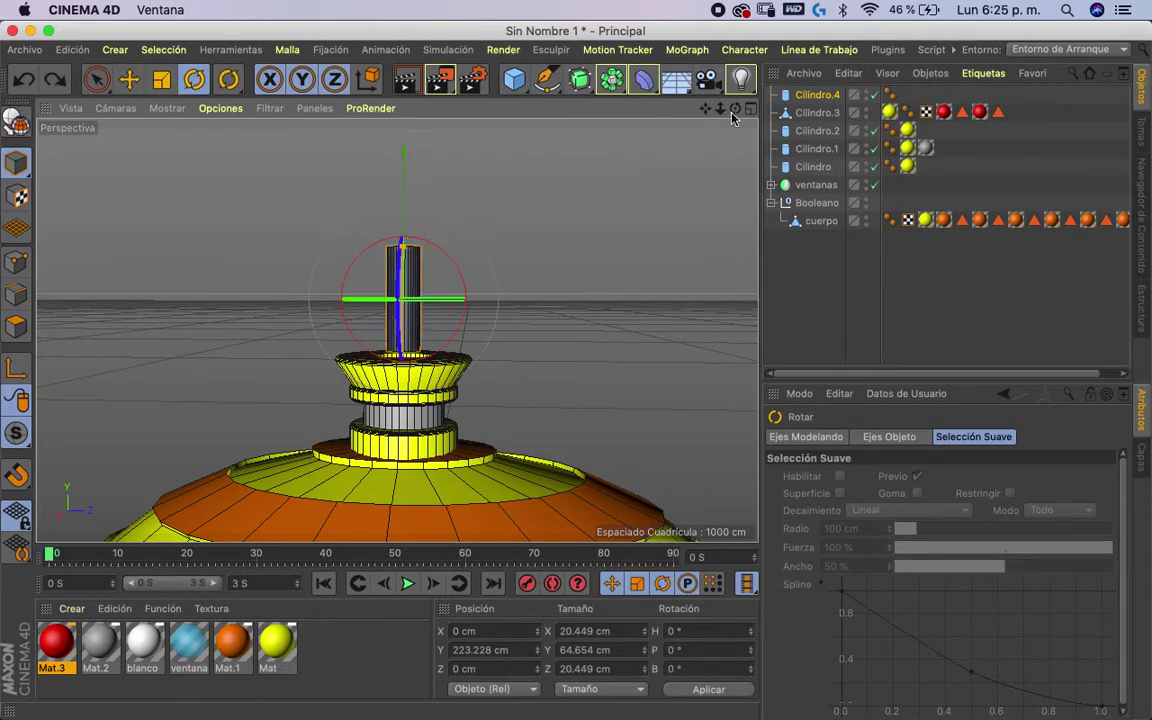
drag(732, 117, 658, 185)
mouse_move(395, 307)
mouse_down()
mouse_move(398, 290)
mouse_move(558, 298)
mouse_move(571, 265)
mouse_up()
mouse_move(659, 113)
mouse_down()
mouse_move(617, 128)
mouse_move(700, 112)
mouse_move(700, 133)
mouse_move(635, 97)
mouse_up()
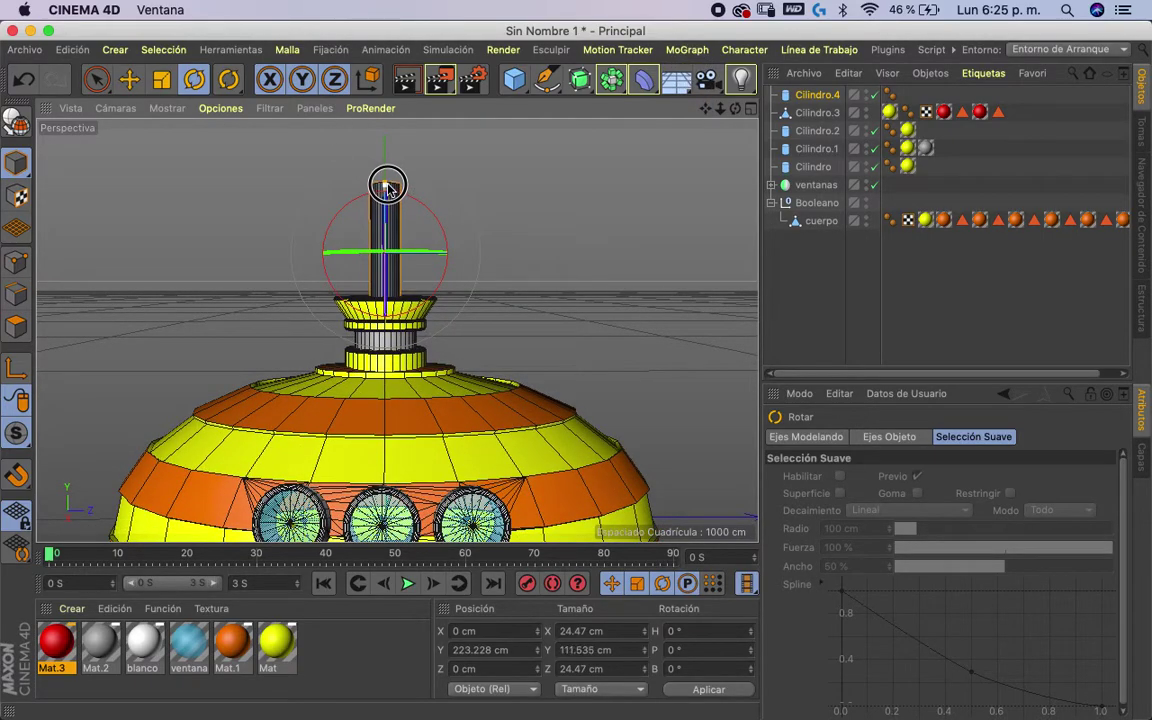
mouse_move(476, 211)
alt+mouse_down()
mouse_move(496, 309)
mouse_move(424, 322)
alt+mouse_up()
scroll(424, 322, up, 3)
key(o)
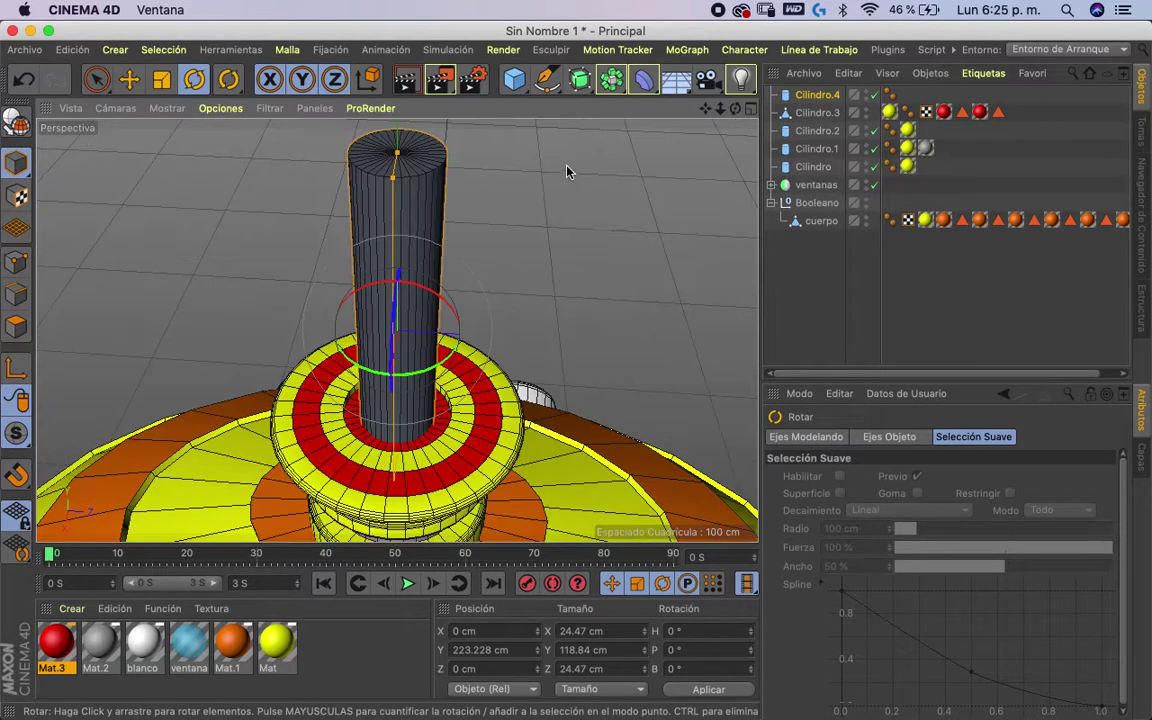
alt+drag(720, 120, 713, 165)
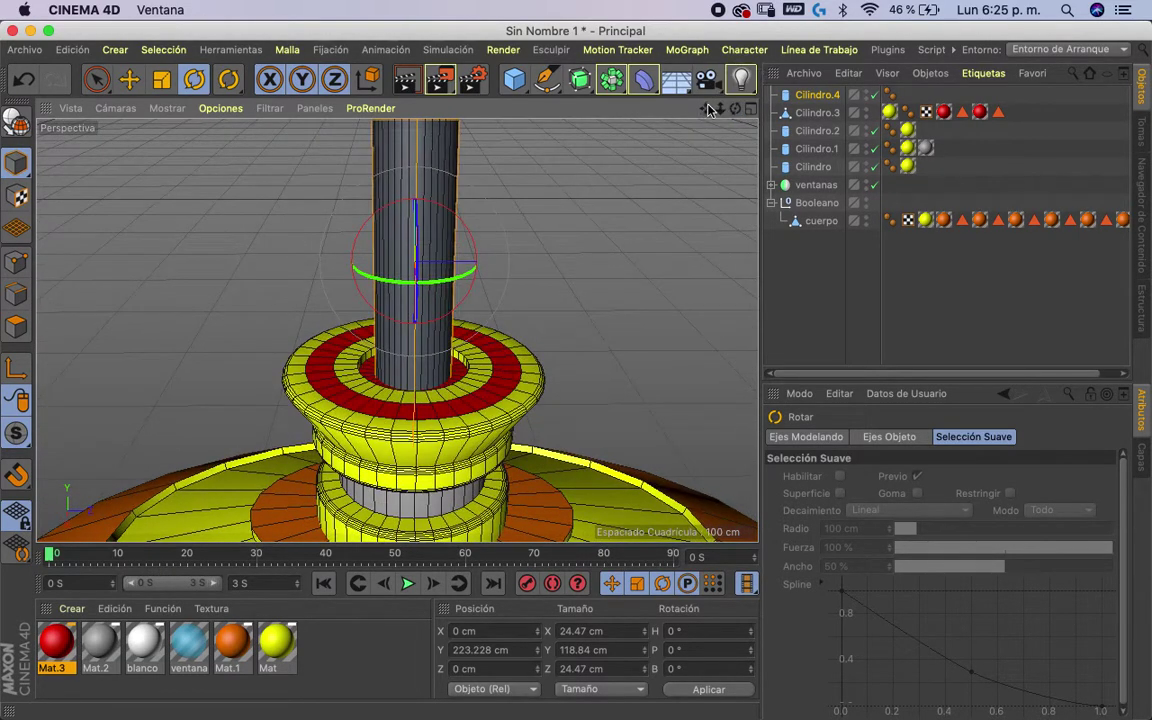
click(815, 94)
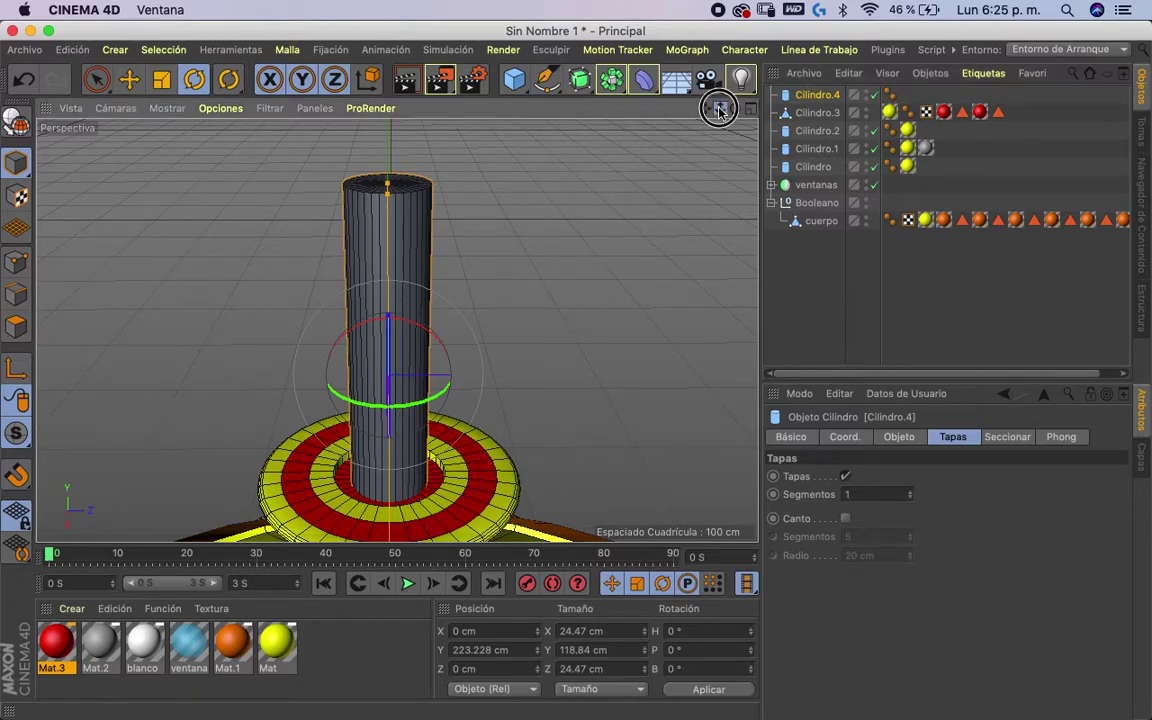
- Switch to shading with wireframe lines and set Cilindro.4's height segments to 10
drag(720, 108, 740, 110)
click(168, 108)
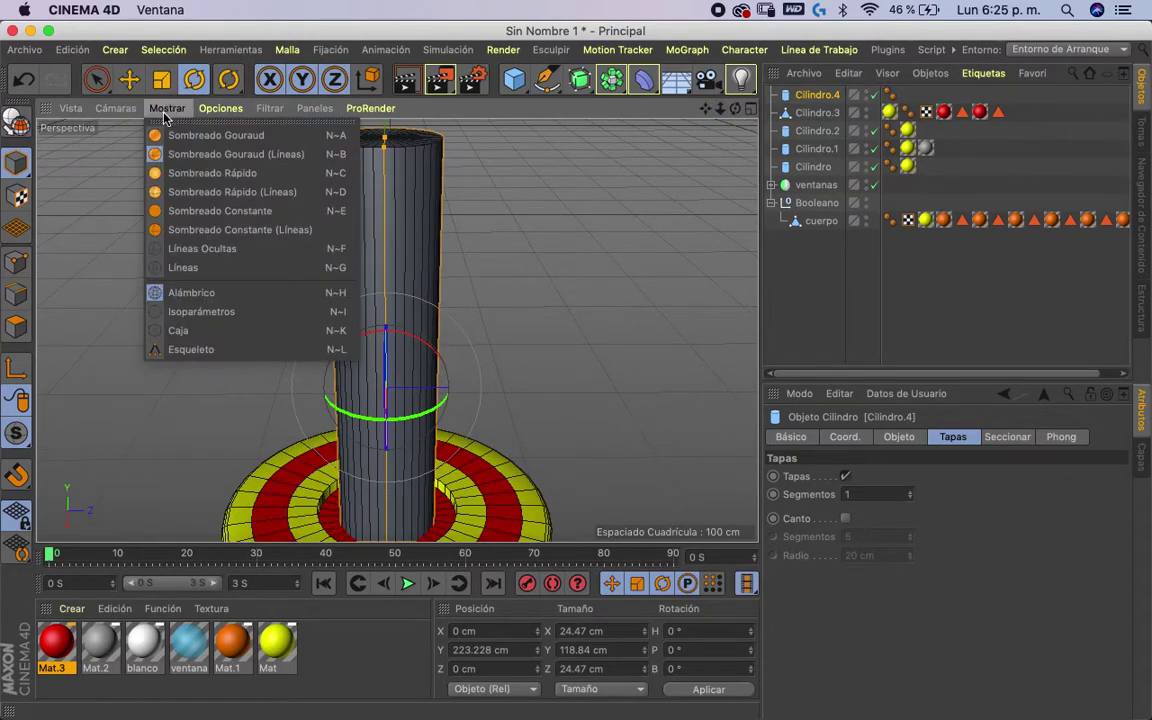
click(175, 152)
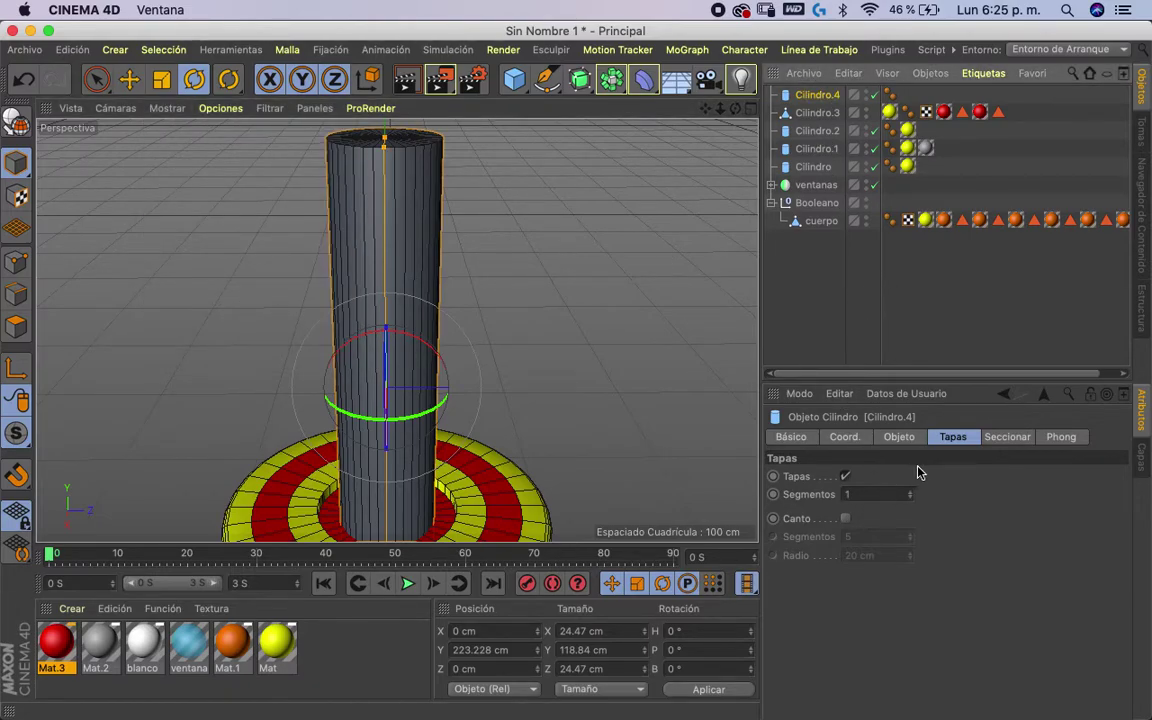
click(903, 437)
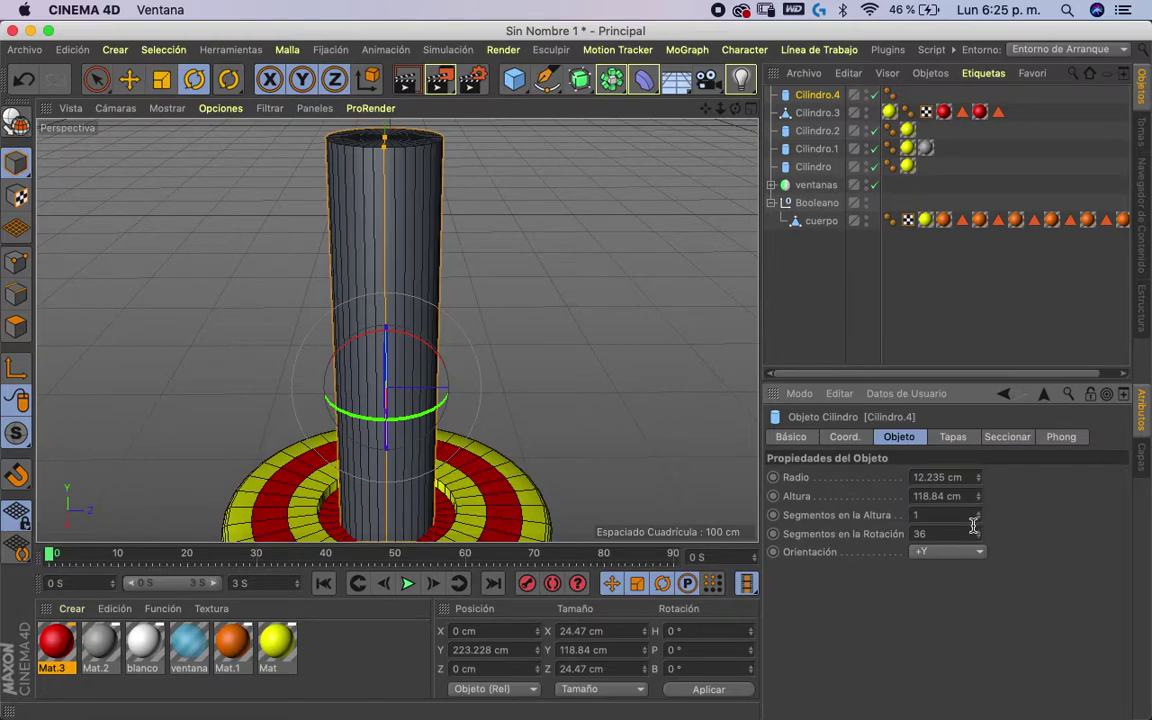
drag(979, 522, 979, 515)
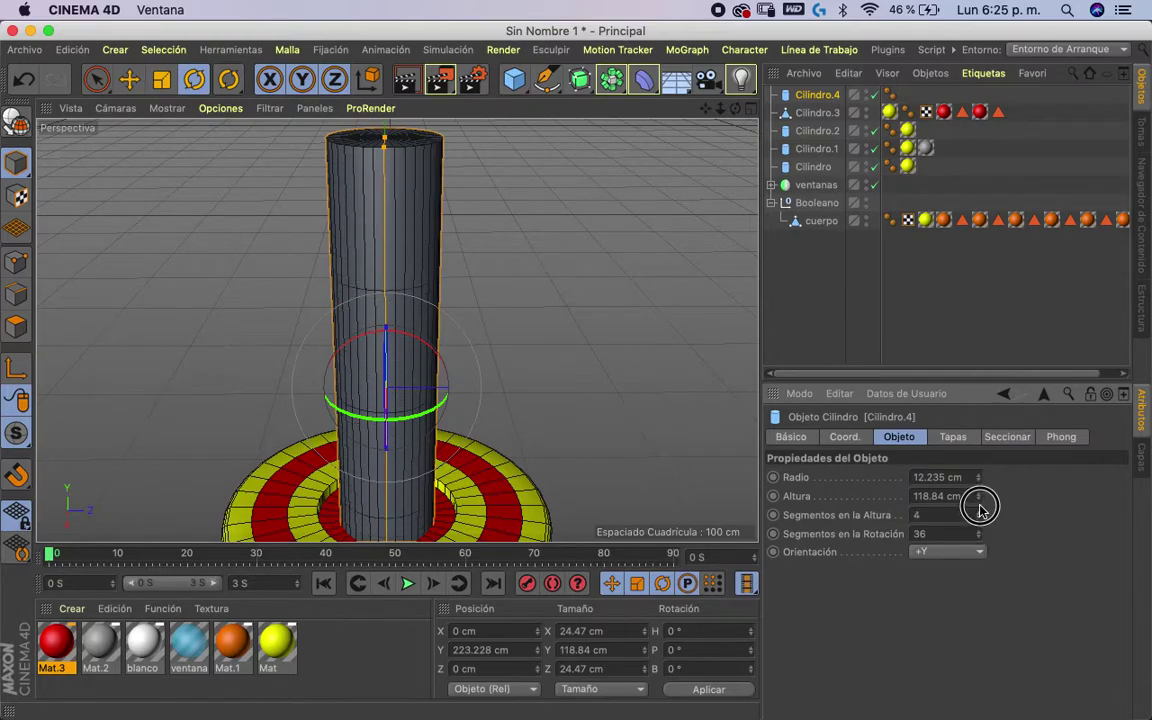
click(979, 516)
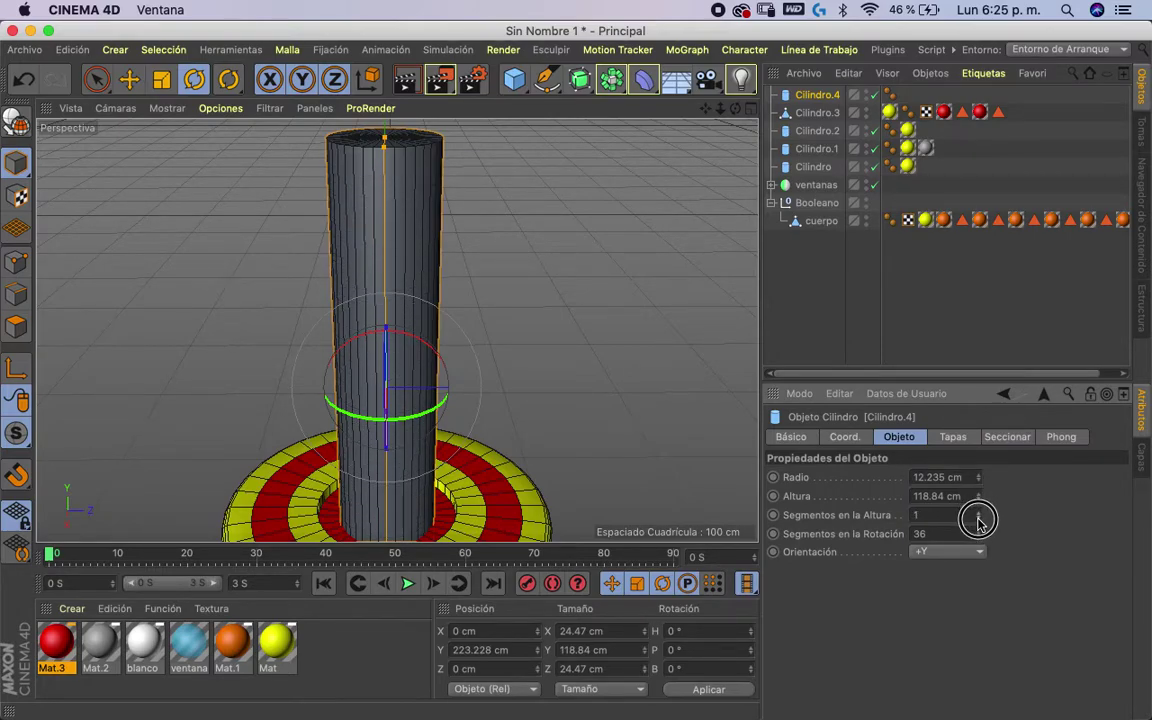
mouse_move(979, 516)
mouse_down()
mouse_move(980, 494)
mouse_move(979, 512)
mouse_up()
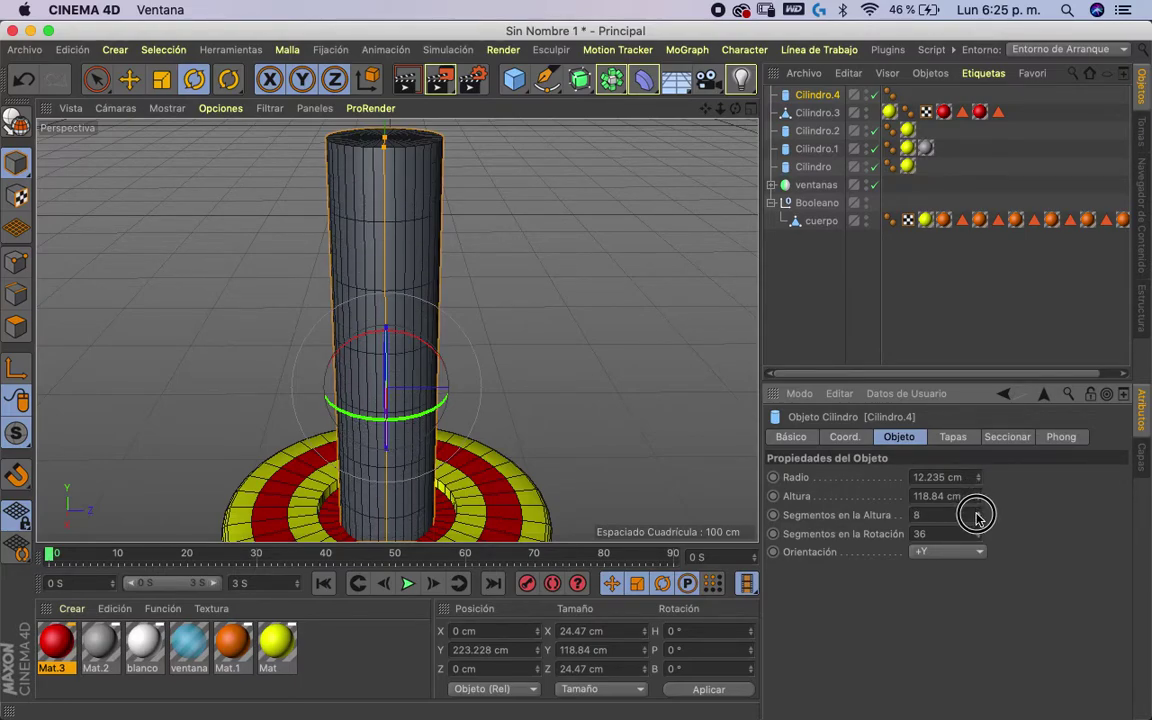
drag(979, 514, 979, 519)
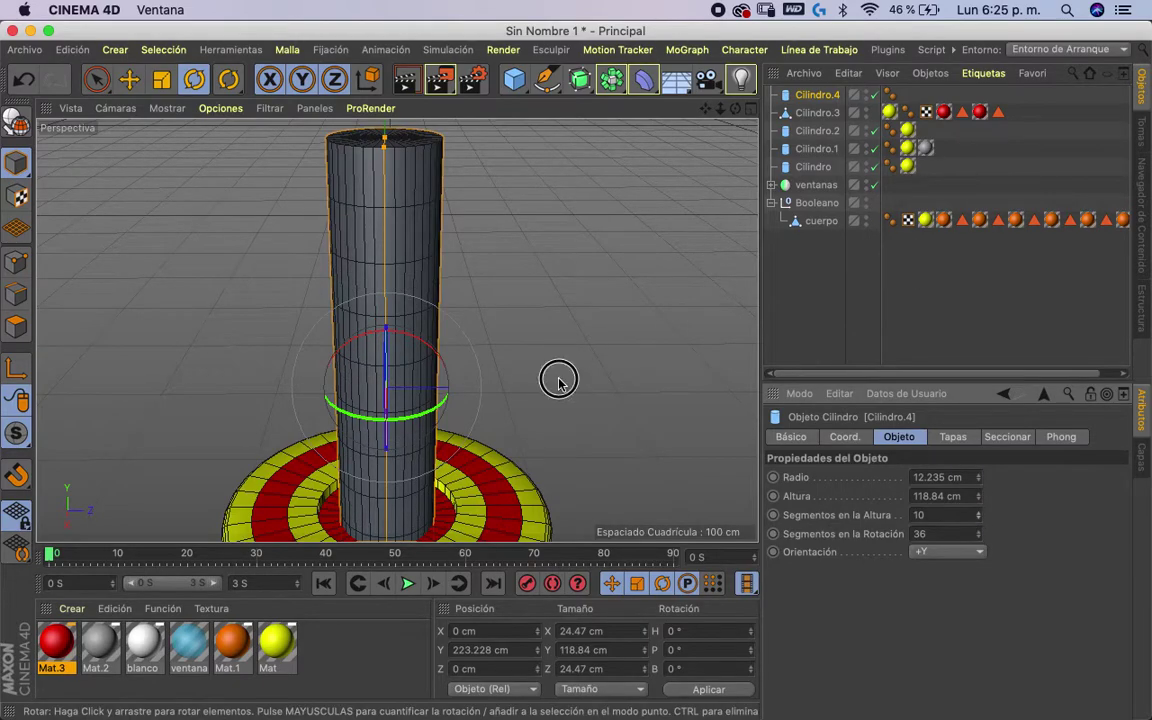
alt+right_drag(563, 383, 653, 136)
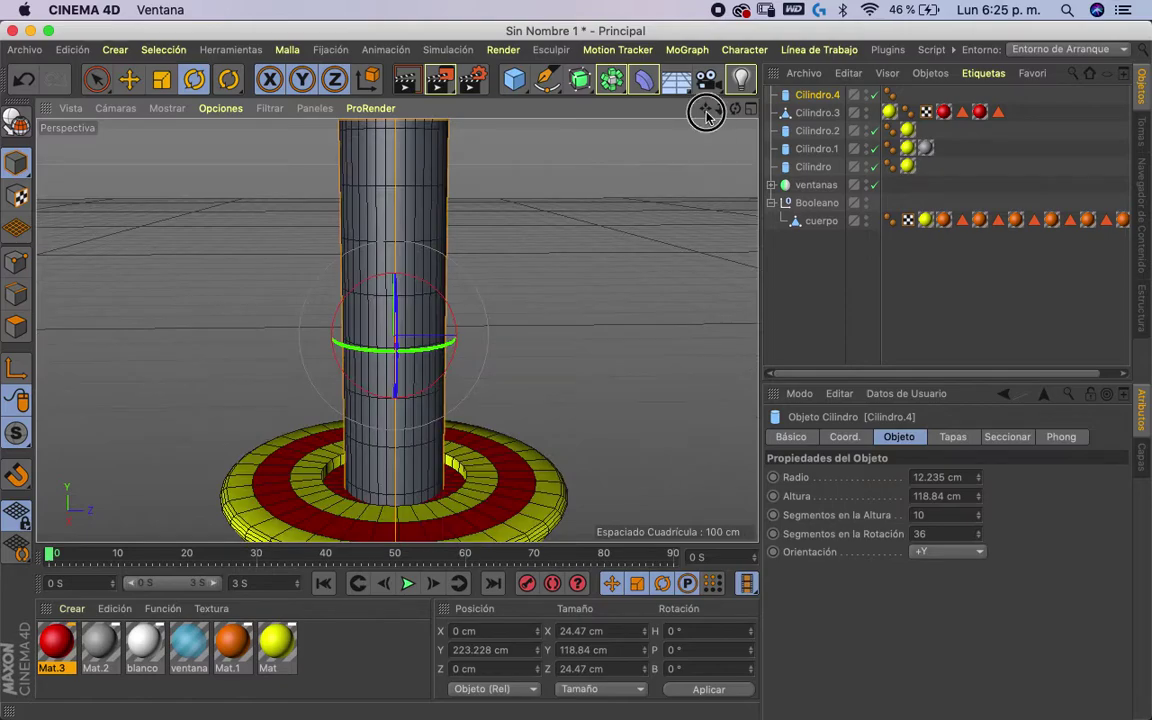
drag(706, 113, 702, 108)
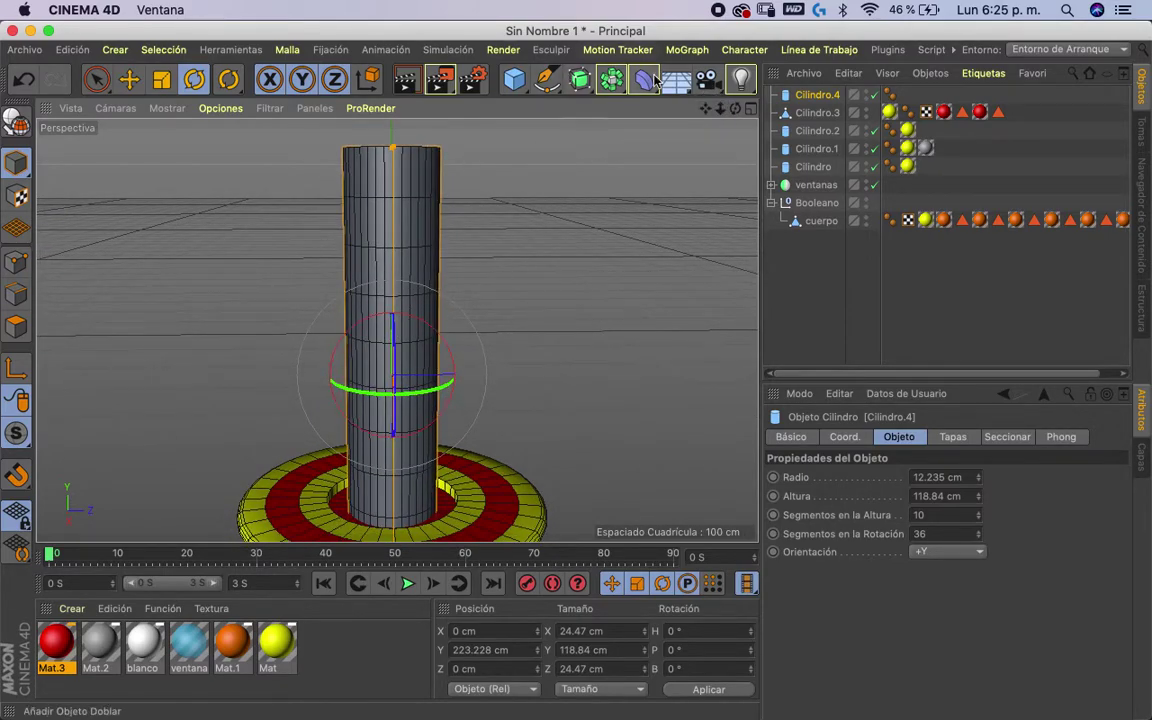
- Add a Doblar deformer under Cilindro.4, fit it to the parent, and set strength 90°
click(645, 80)
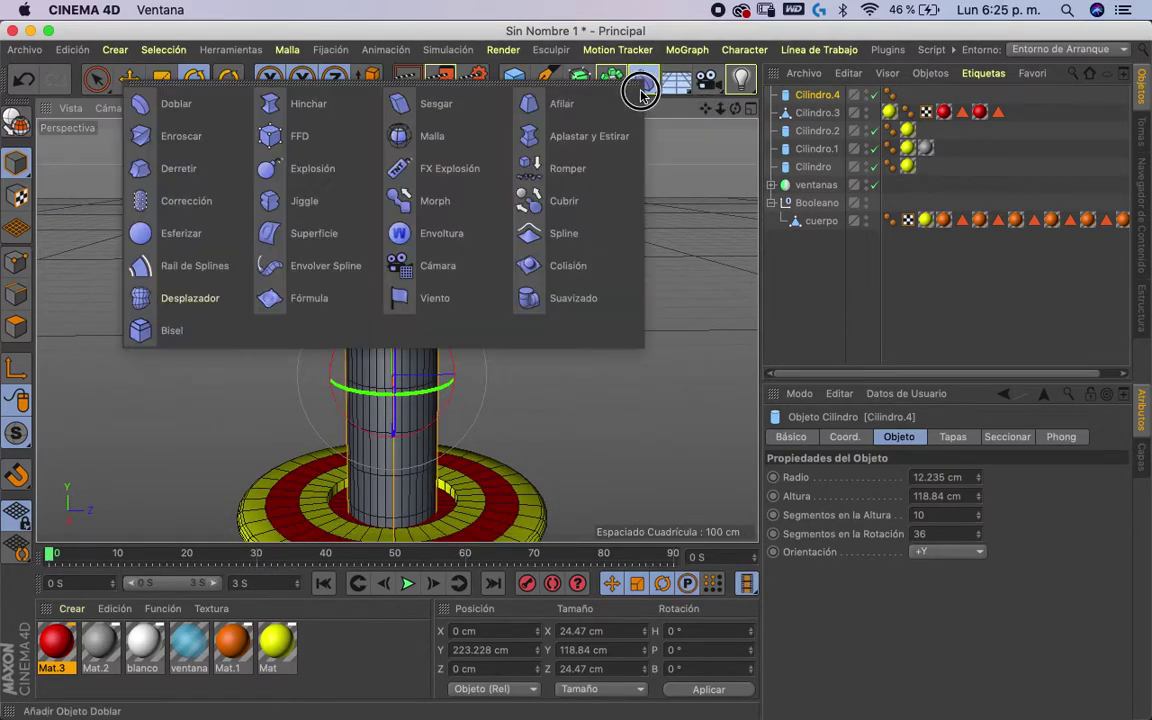
click(212, 106)
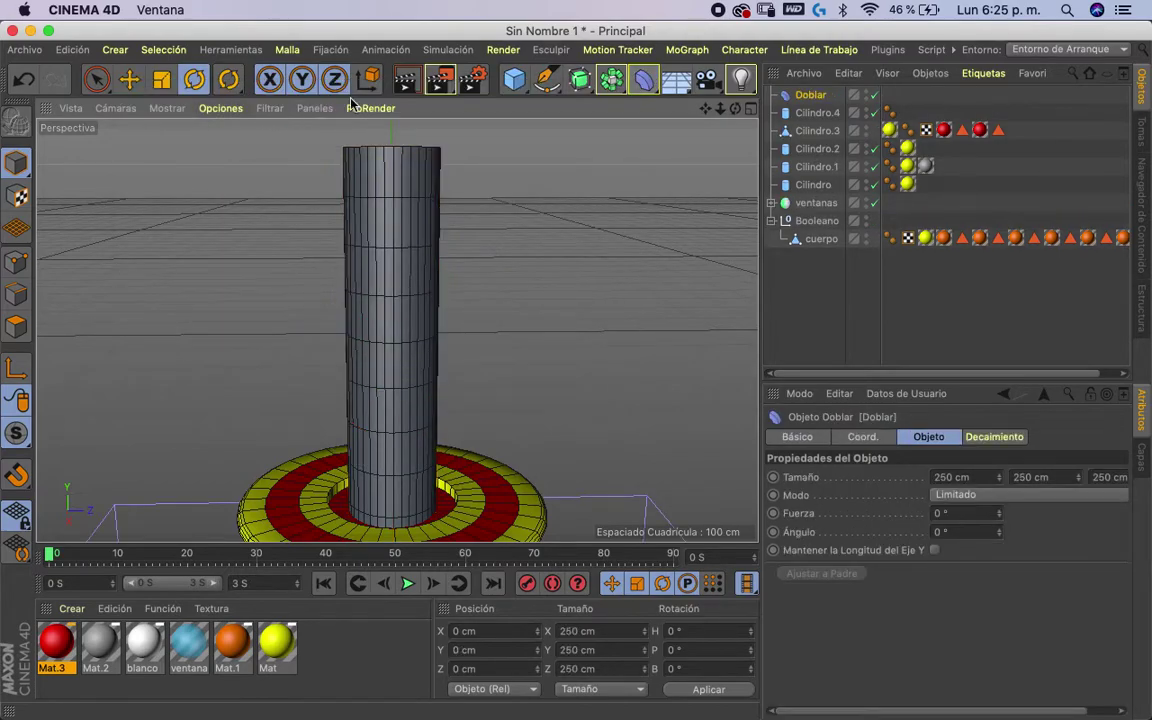
drag(810, 115, 812, 112)
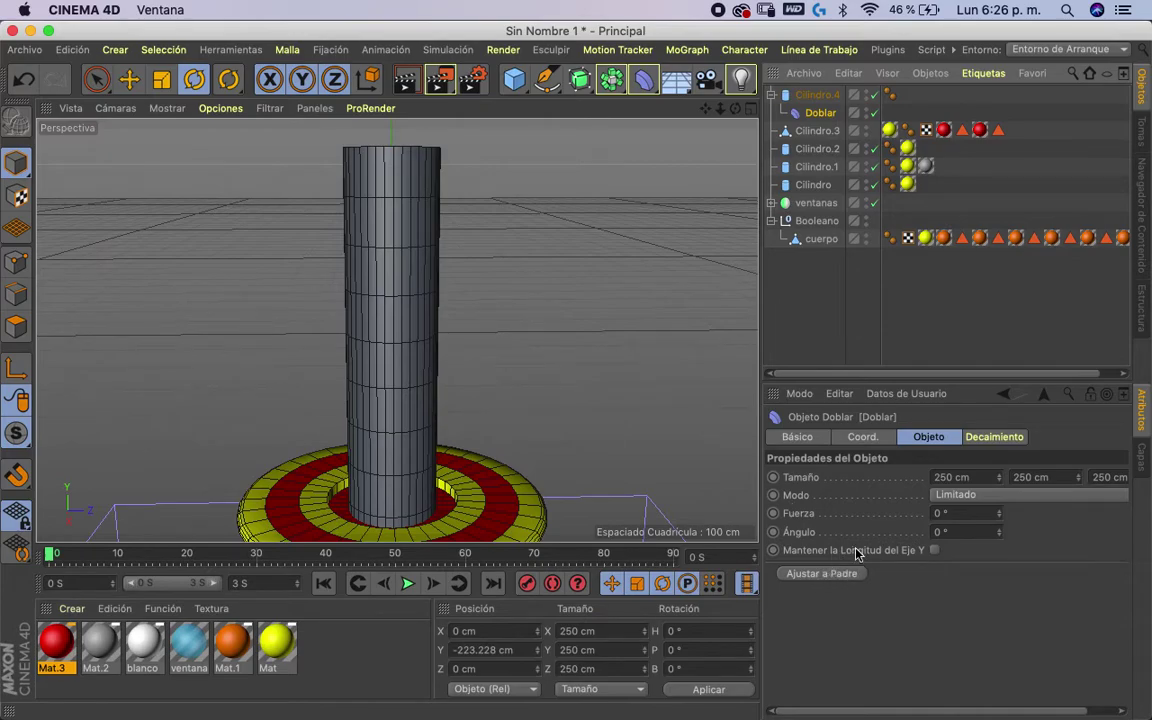
click(828, 574)
mouse_move(990, 511)
mouse_down()
mouse_move(995, 500)
mouse_move(959, 553)
mouse_move(1000, 432)
mouse_move(952, 572)
mouse_up()
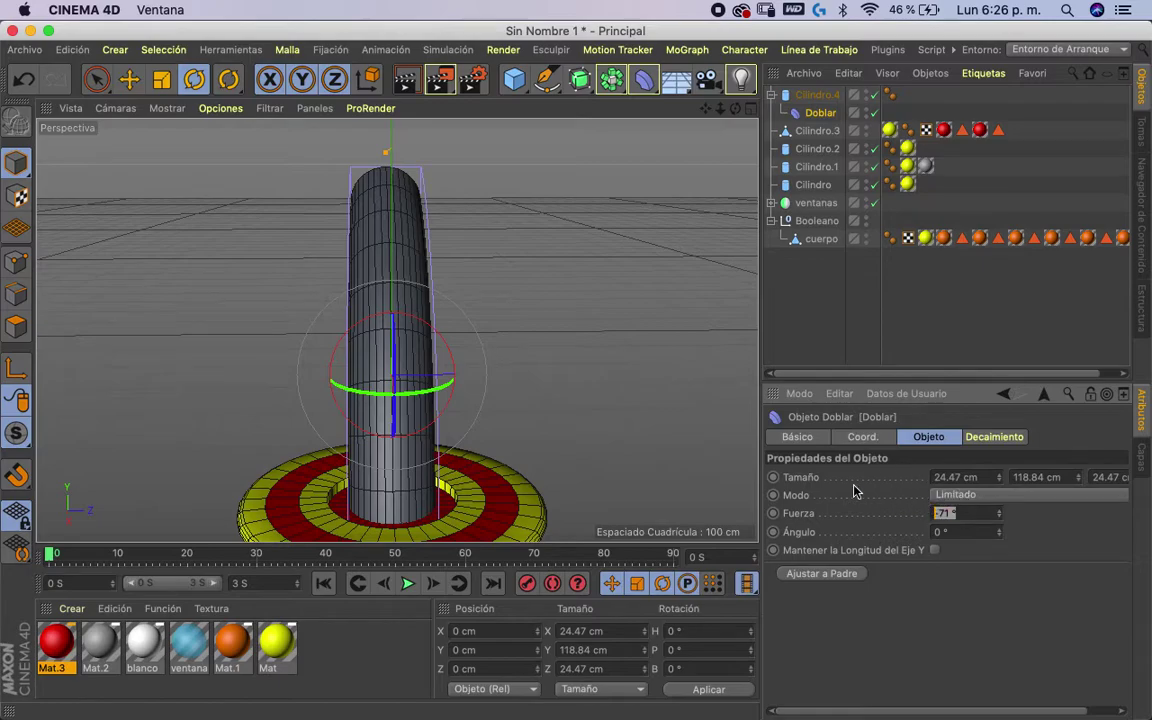
text(90)
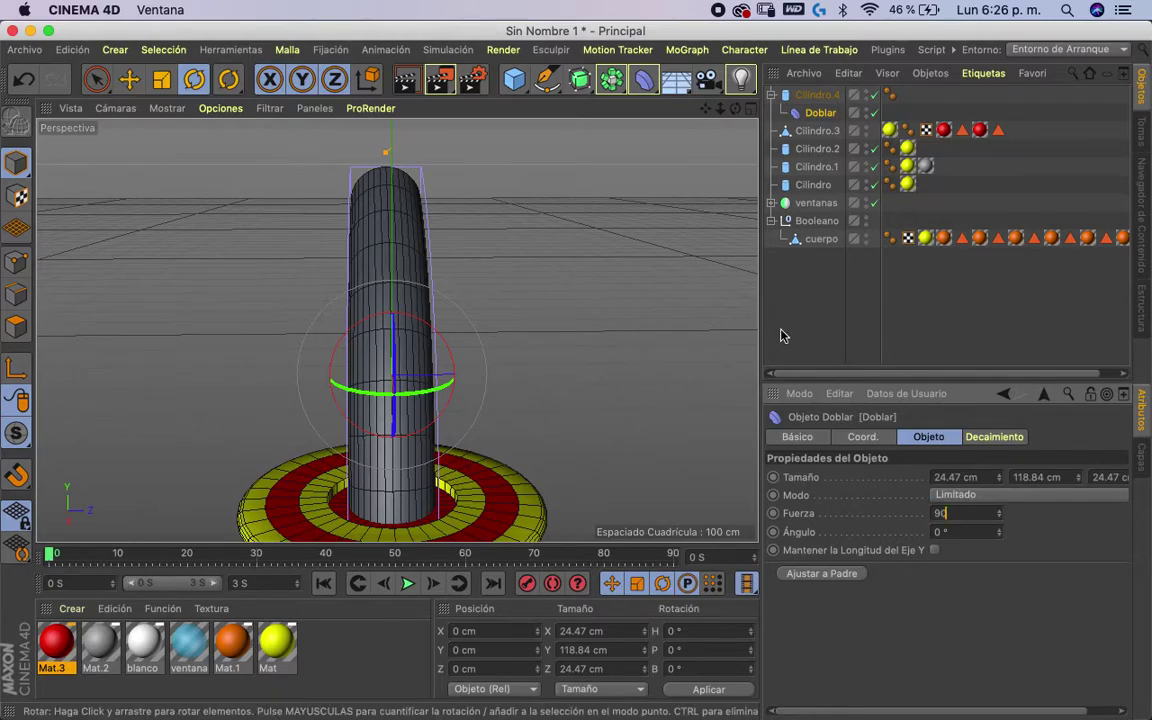
mouse_move(998, 514)
mouse_down()
mouse_move(1000, 501)
mouse_move(1003, 523)
mouse_up()
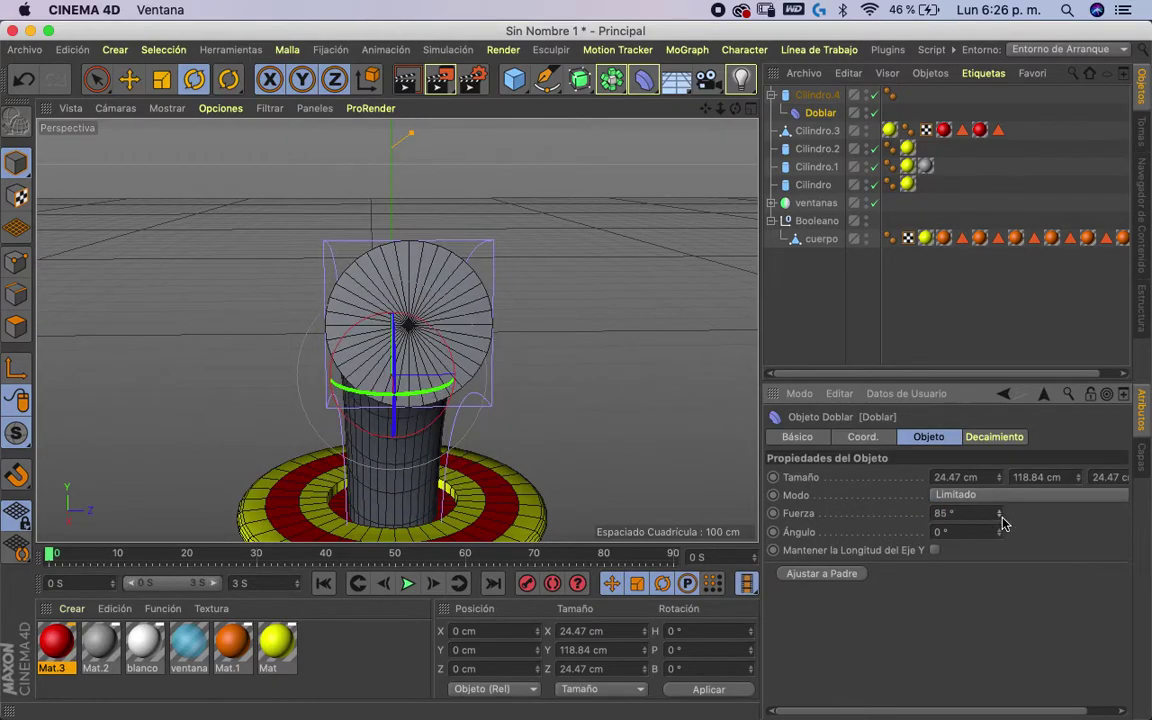
text(90)
key(Return)
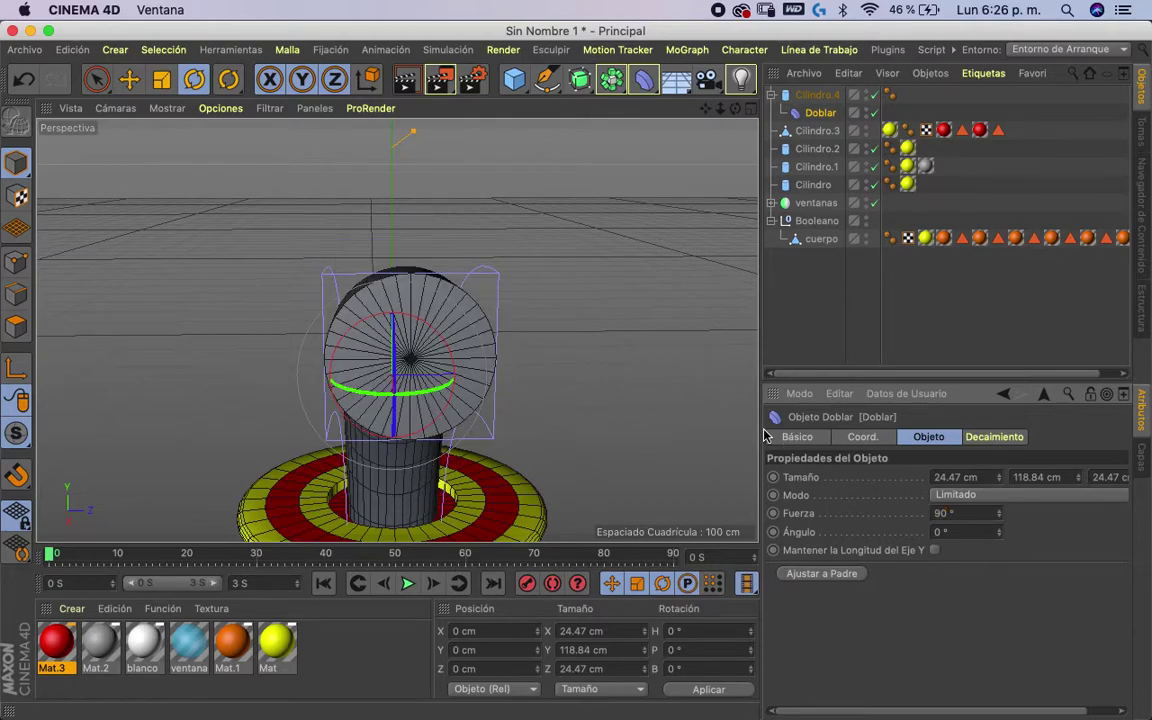
- Rotate the bend deformer to heading -90° so the tube leans left
click(194, 79)
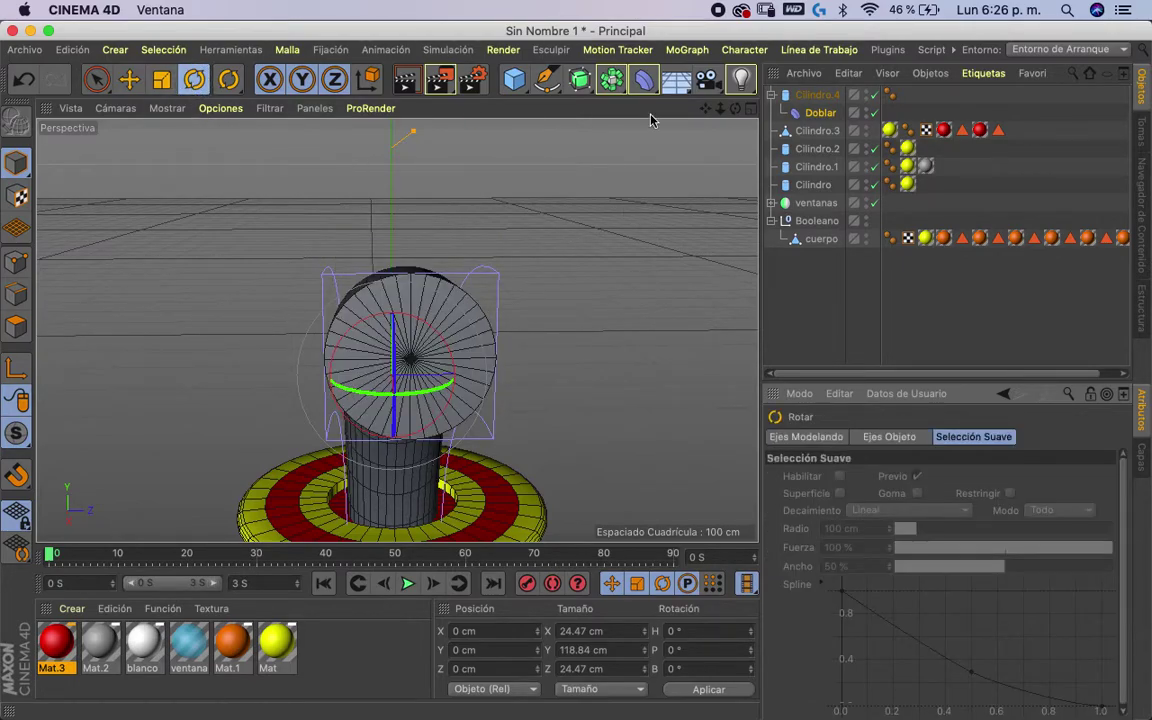
click(822, 112)
mouse_move(420, 388)
mouse_down()
mouse_move(367, 376)
mouse_move(372, 384)
mouse_up()
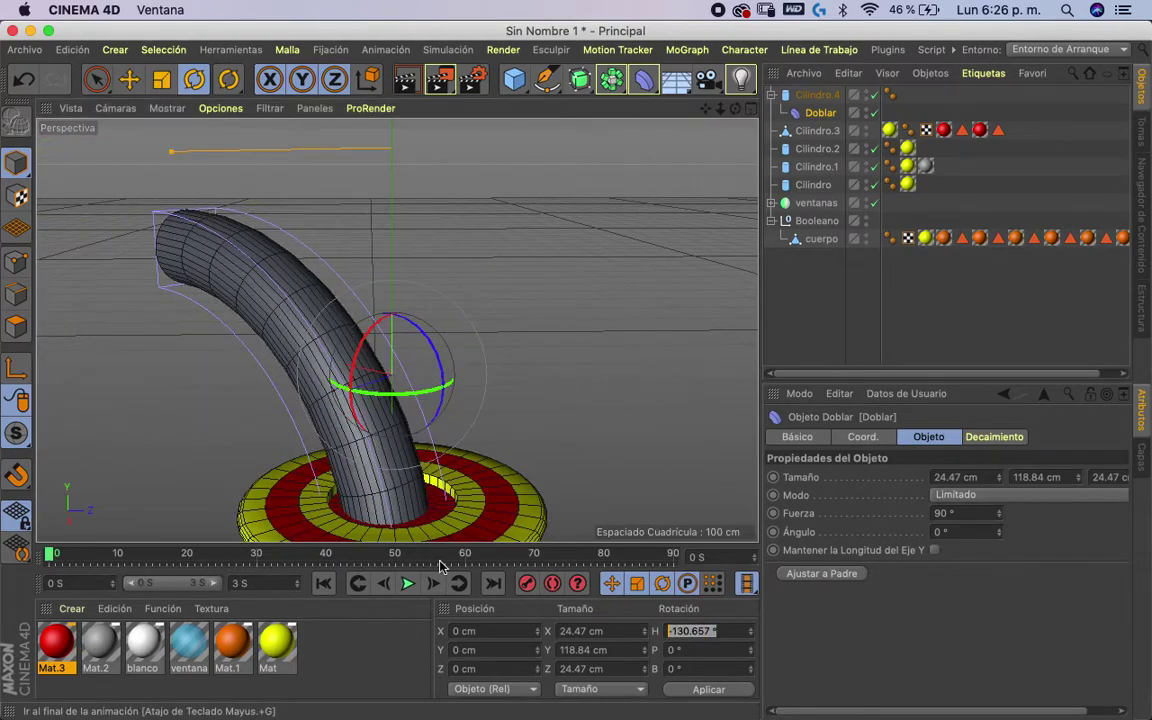
text(90)
key(Return)
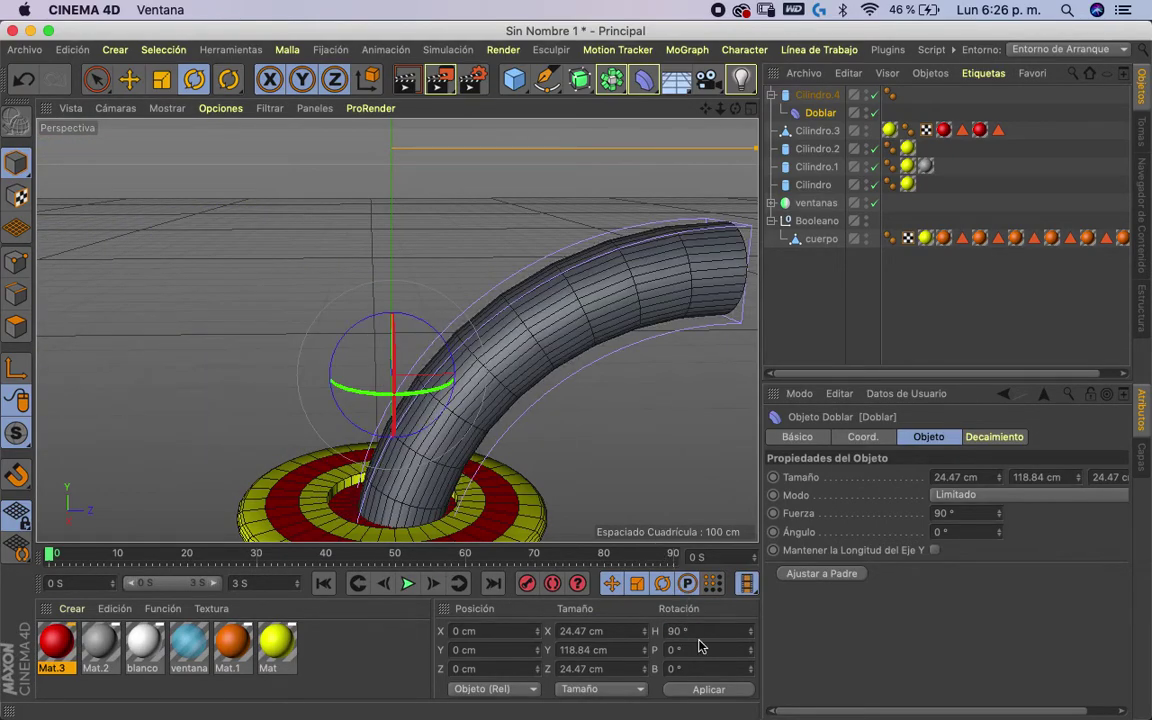
text(-)
key(Return)
drag(720, 108, 727, 42)
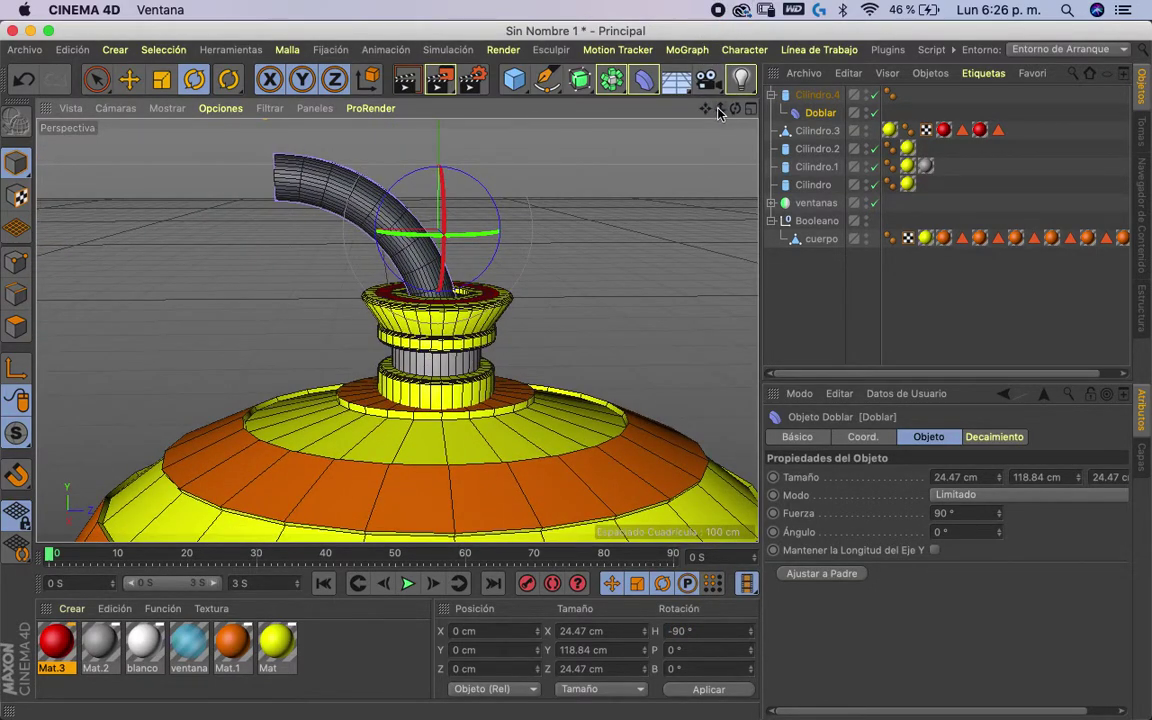
mouse_move(719, 113)
mouse_down()
mouse_move(699, 118)
mouse_move(674, 26)
mouse_move(674, 141)
mouse_up()
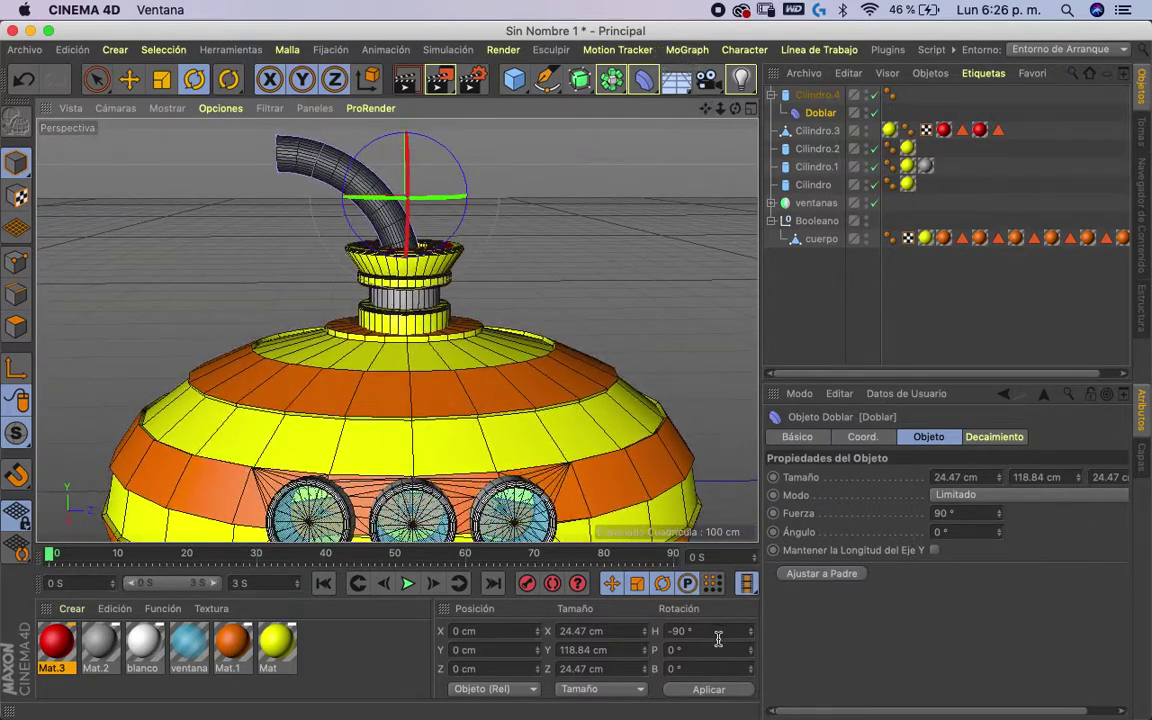
click(649, 623)
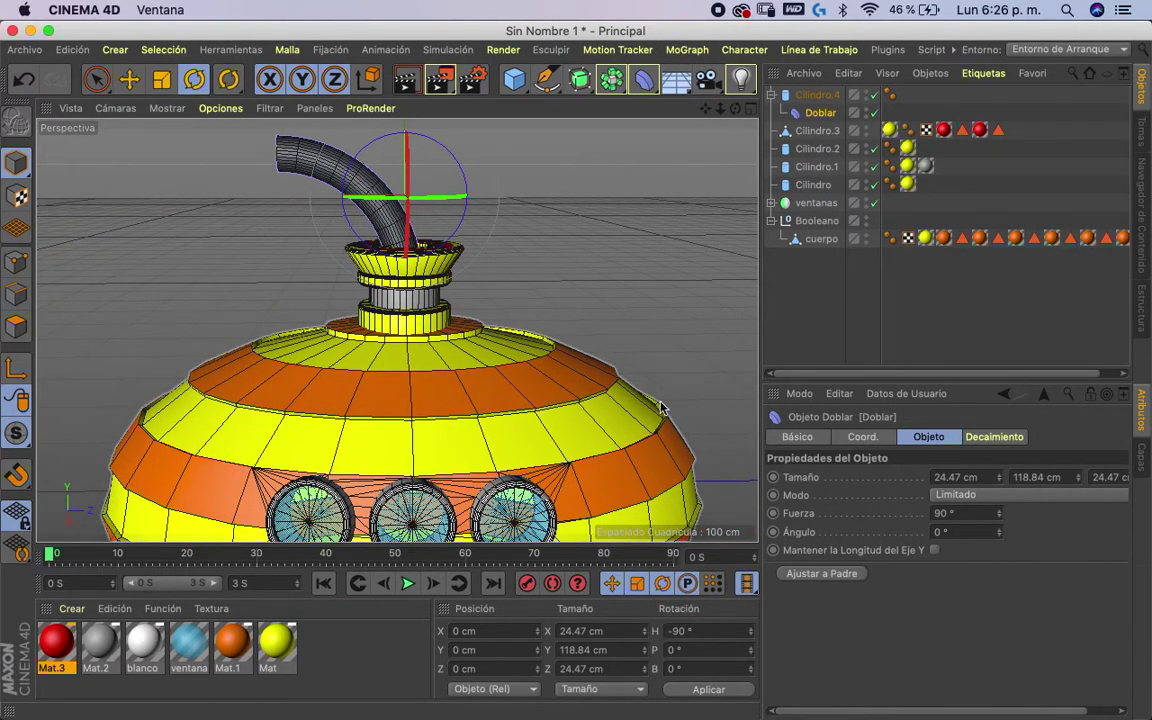
mouse_move(452, 198)
mouse_down()
mouse_move(480, 190)
mouse_move(448, 180)
mouse_up()
key(super+z)
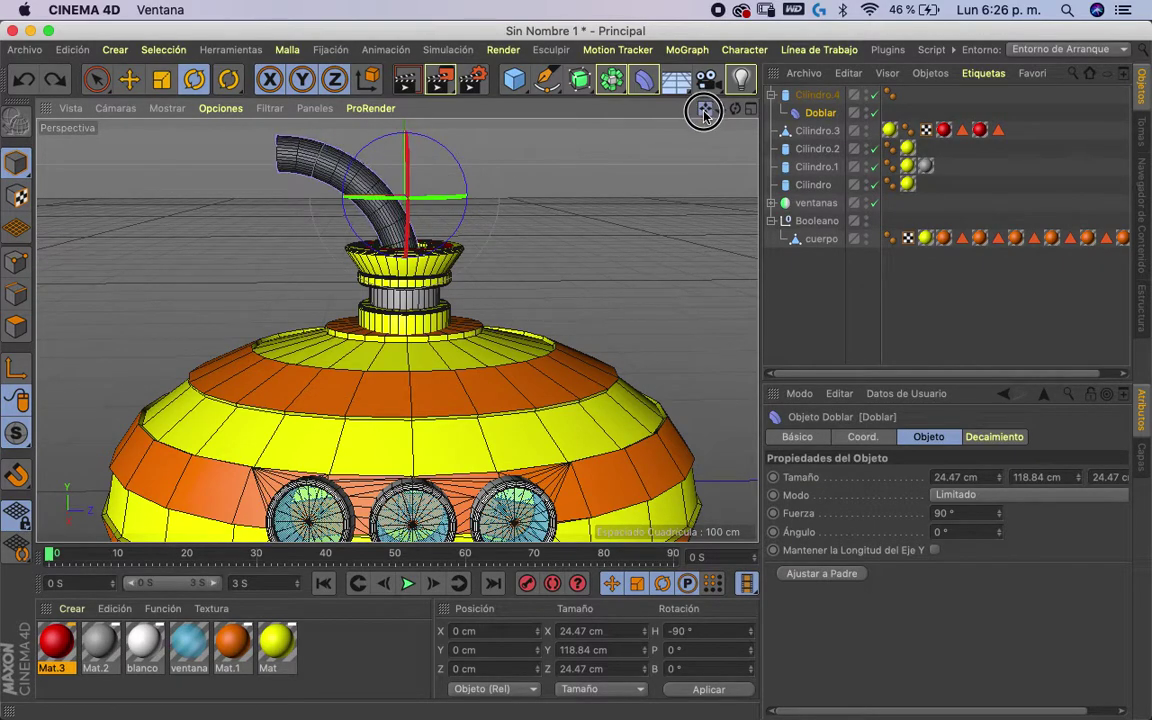
drag(706, 108, 733, 159)
mouse_move(720, 108)
mouse_down()
mouse_move(753, 118)
mouse_move(625, 141)
mouse_up()
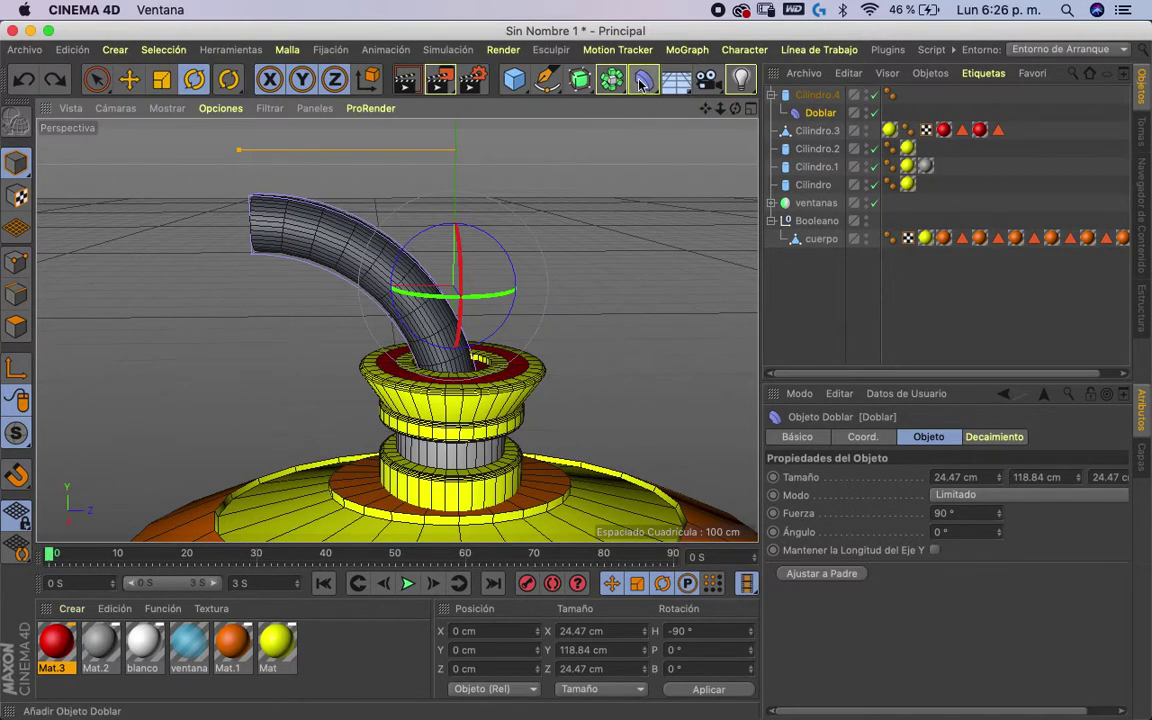
- Add an Afilar taper under Cilindro.4, fit to parent, strength 77%, pitched 180°
click(642, 82)
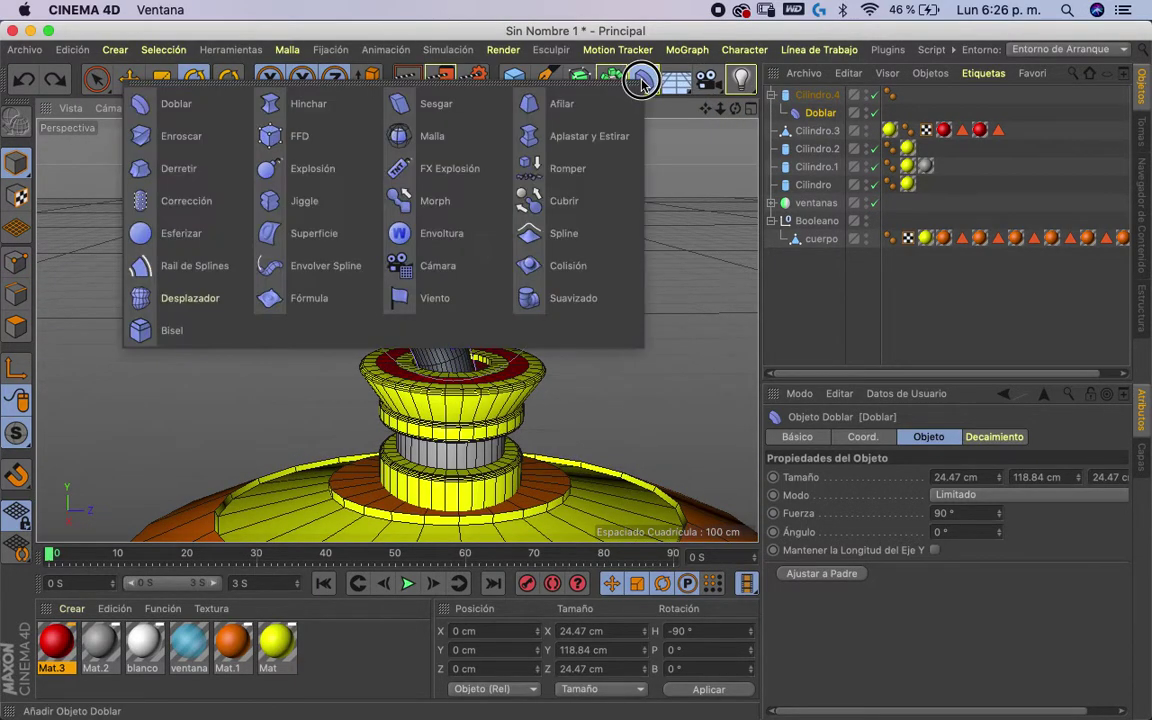
click(586, 104)
drag(815, 95, 806, 113)
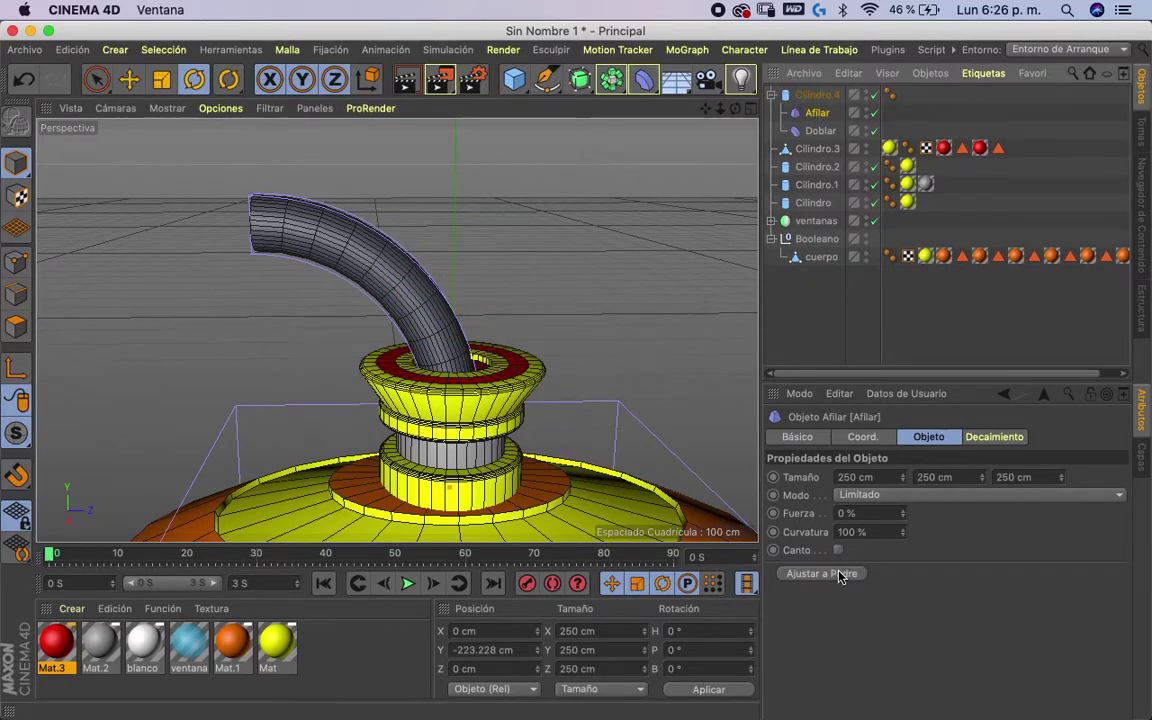
click(838, 574)
mouse_move(903, 519)
mouse_down()
mouse_move(918, 432)
mouse_move(915, 458)
mouse_move(911, 447)
mouse_up()
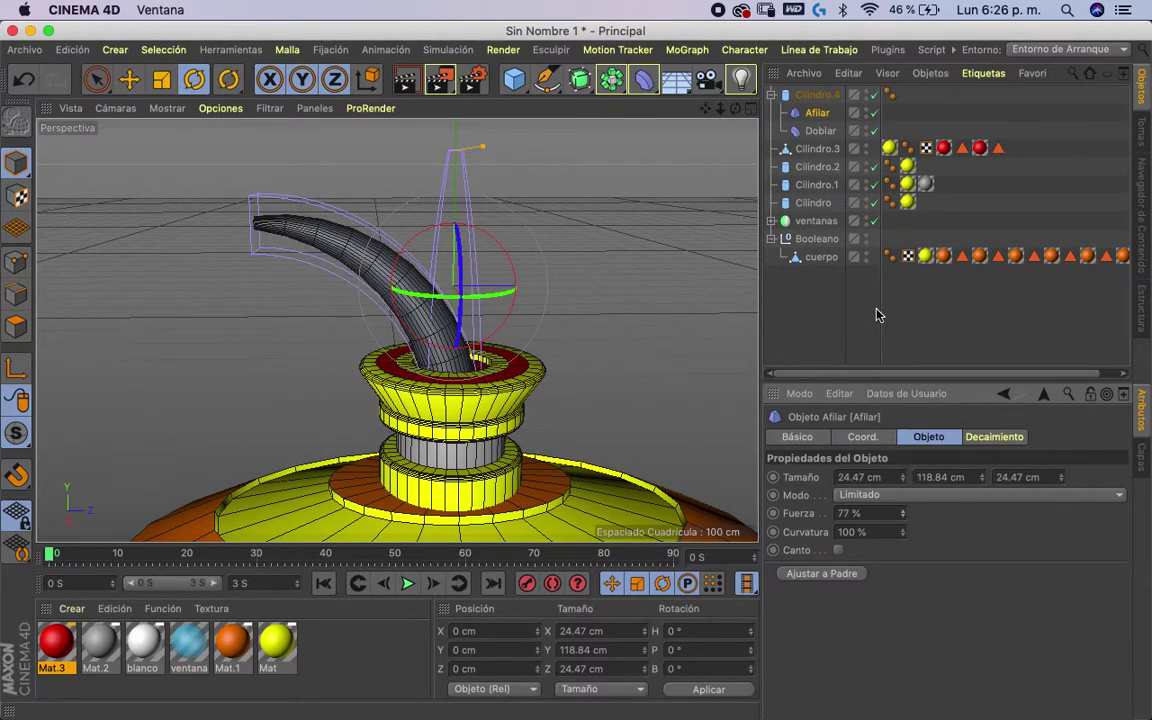
mouse_move(502, 257)
mouse_down()
mouse_move(496, 237)
mouse_move(386, 226)
mouse_move(504, 273)
mouse_move(451, 218)
mouse_move(424, 213)
mouse_move(393, 275)
mouse_move(401, 320)
mouse_up()
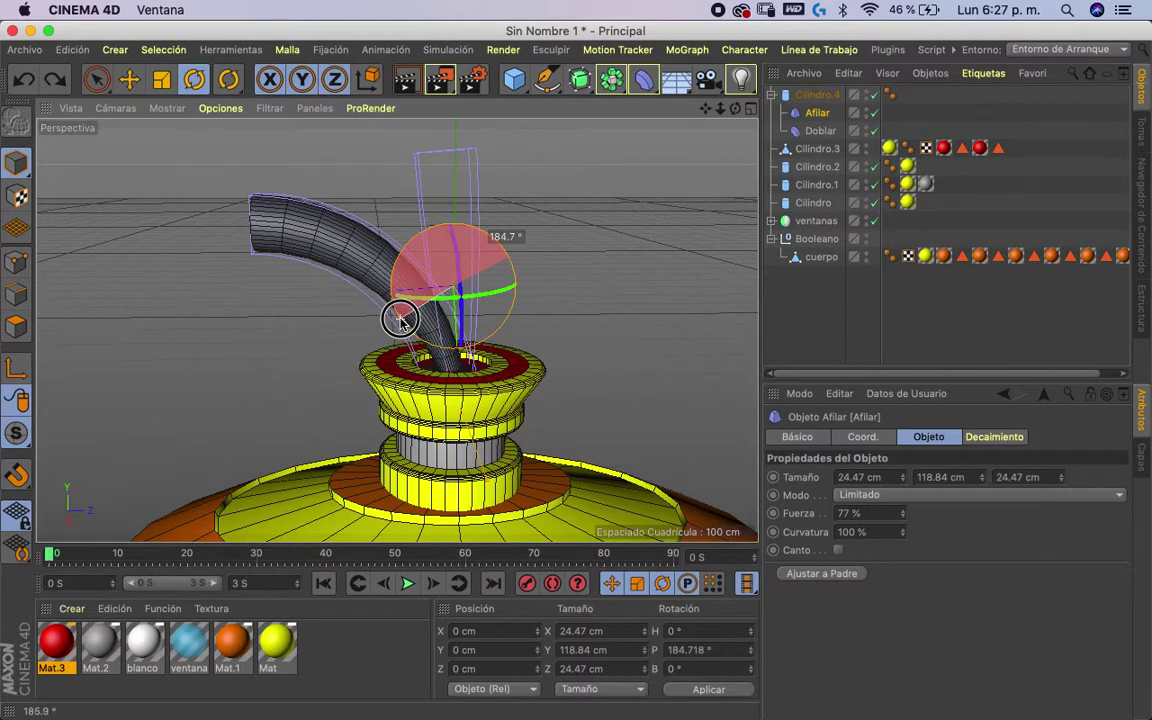
key(super+z)
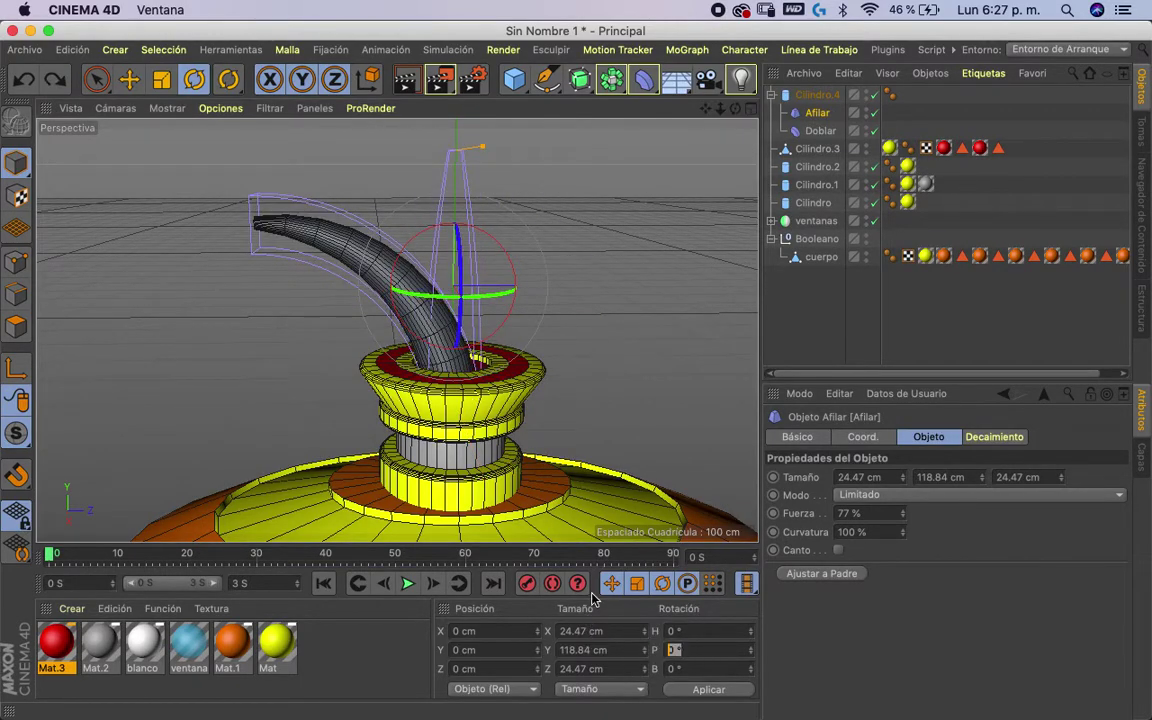
key(Return)
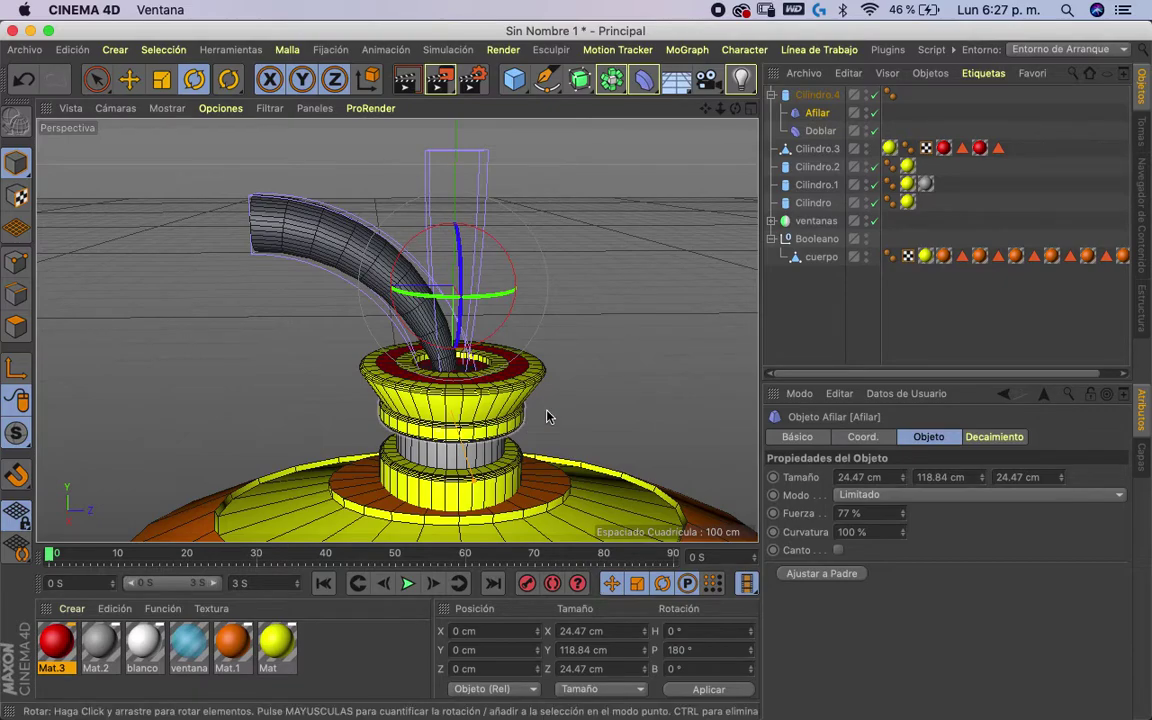
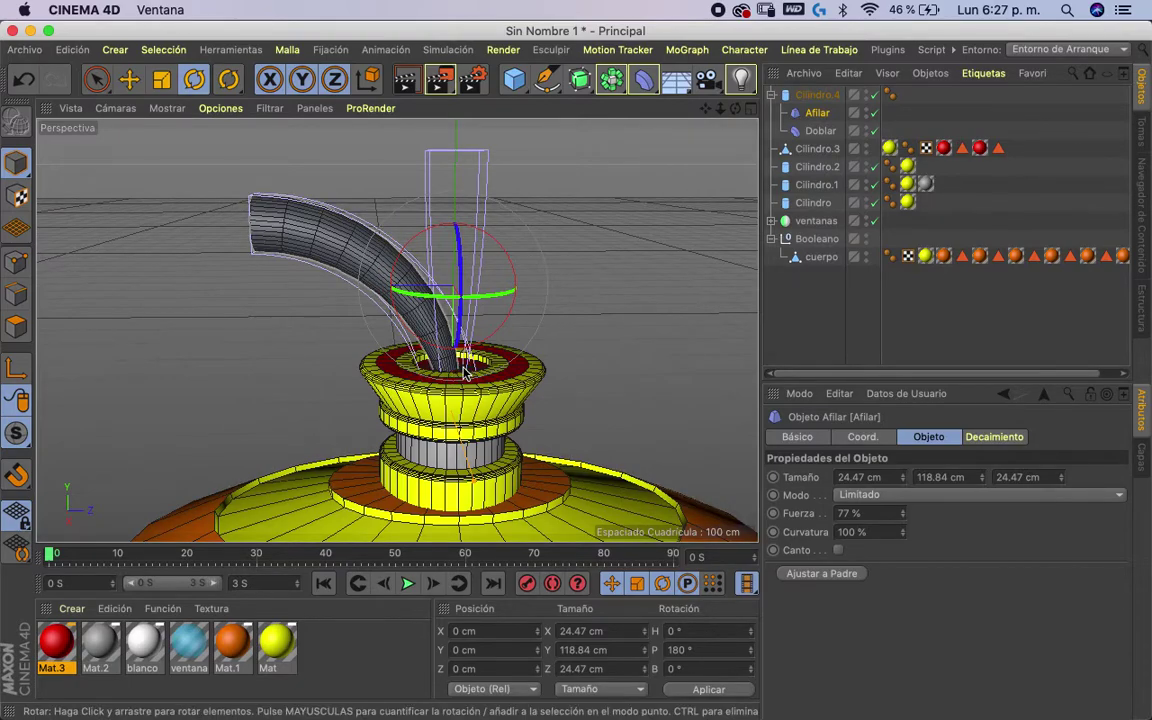
- Select Cilindro.4 and nudge it slightly along Z
click(814, 95)
click(128, 79)
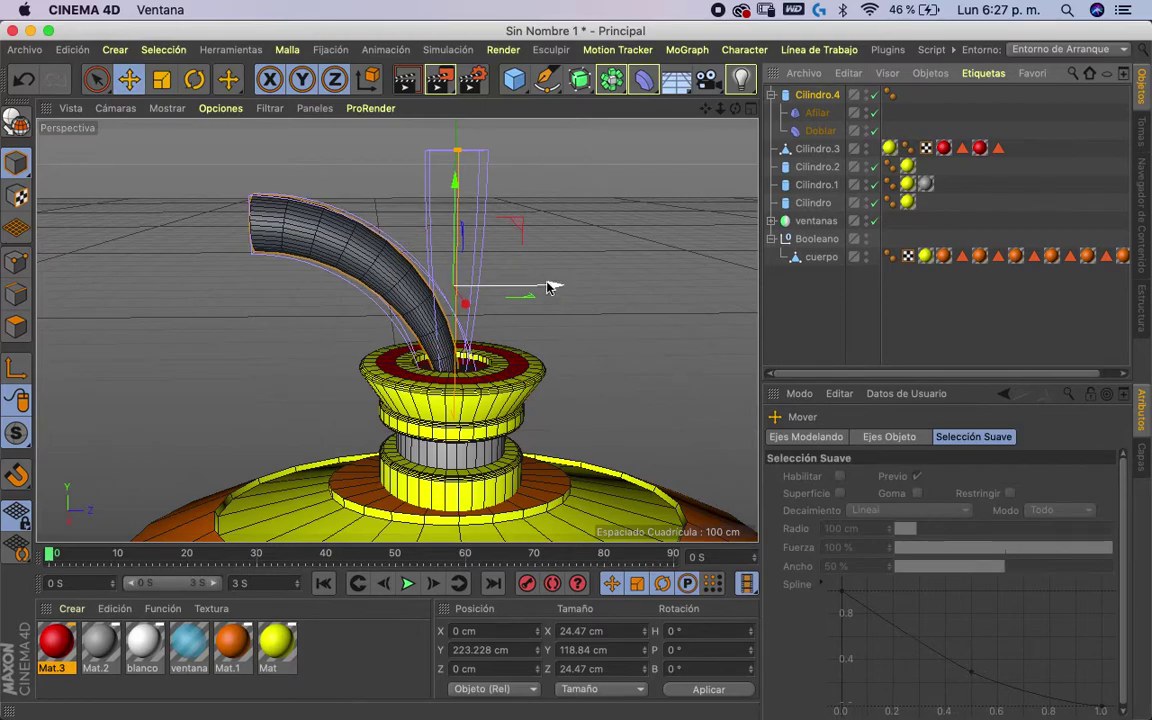
drag(549, 288, 568, 269)
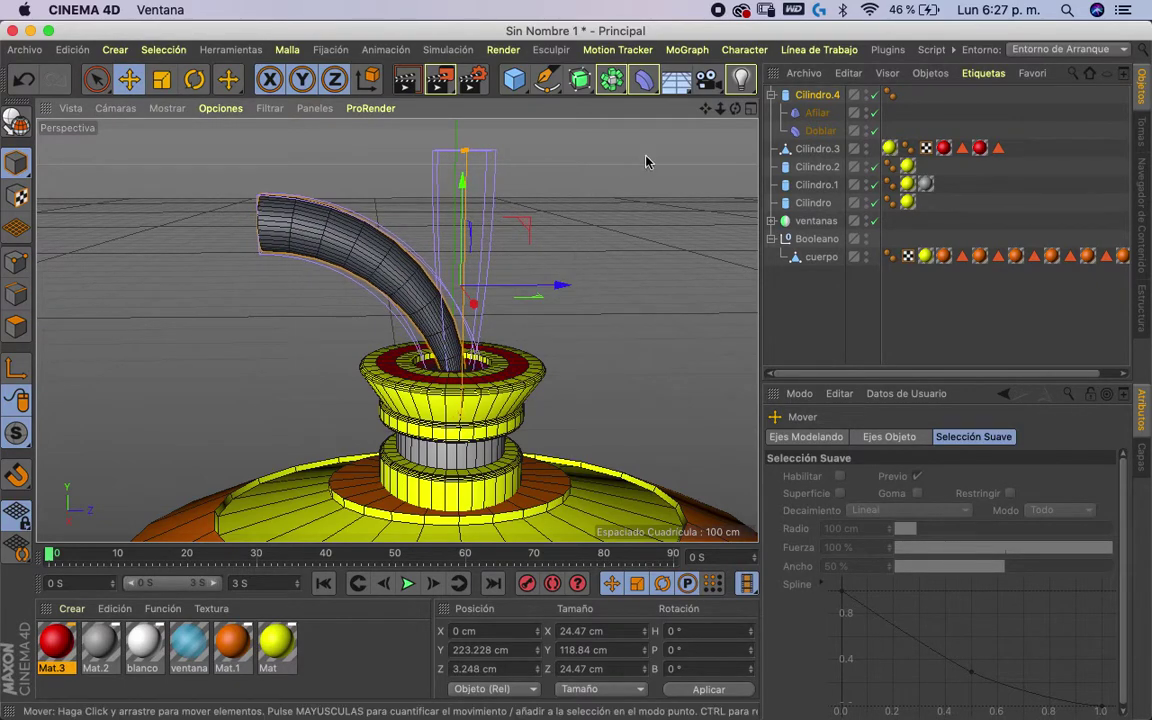
- Raise the taper strength to about 78% and set the bend strength to 101°
click(817, 113)
click(820, 131)
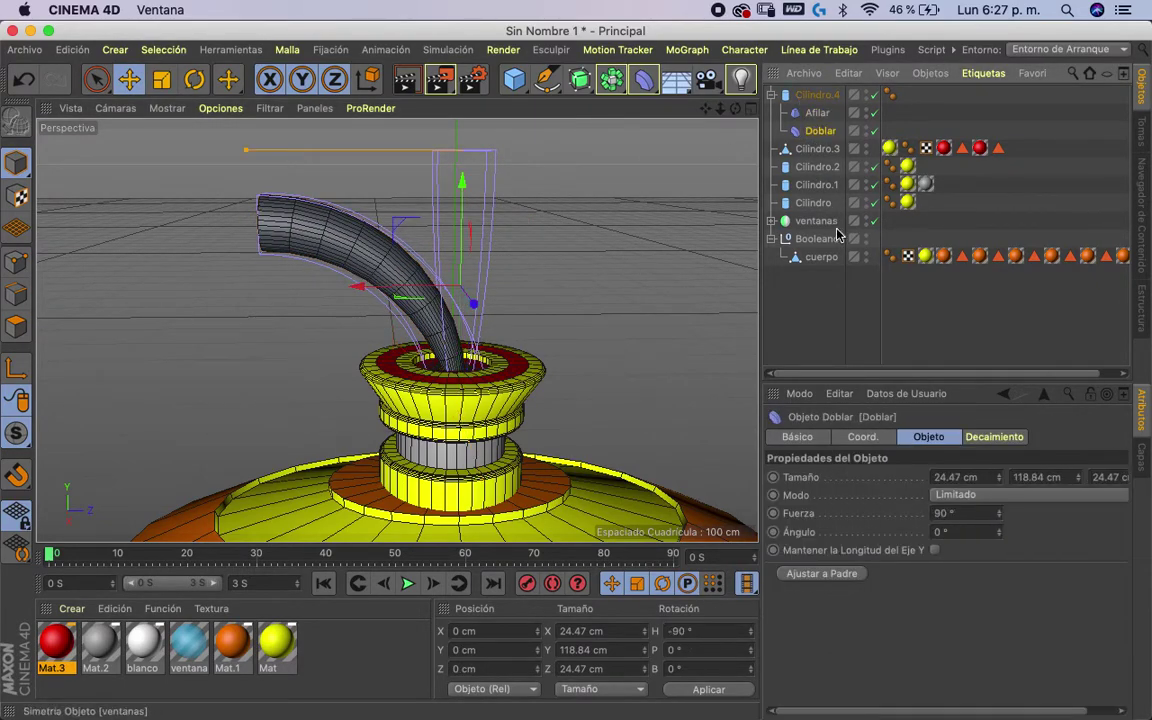
click(822, 113)
mouse_move(901, 519)
mouse_down()
mouse_move(905, 492)
mouse_move(901, 513)
mouse_up()
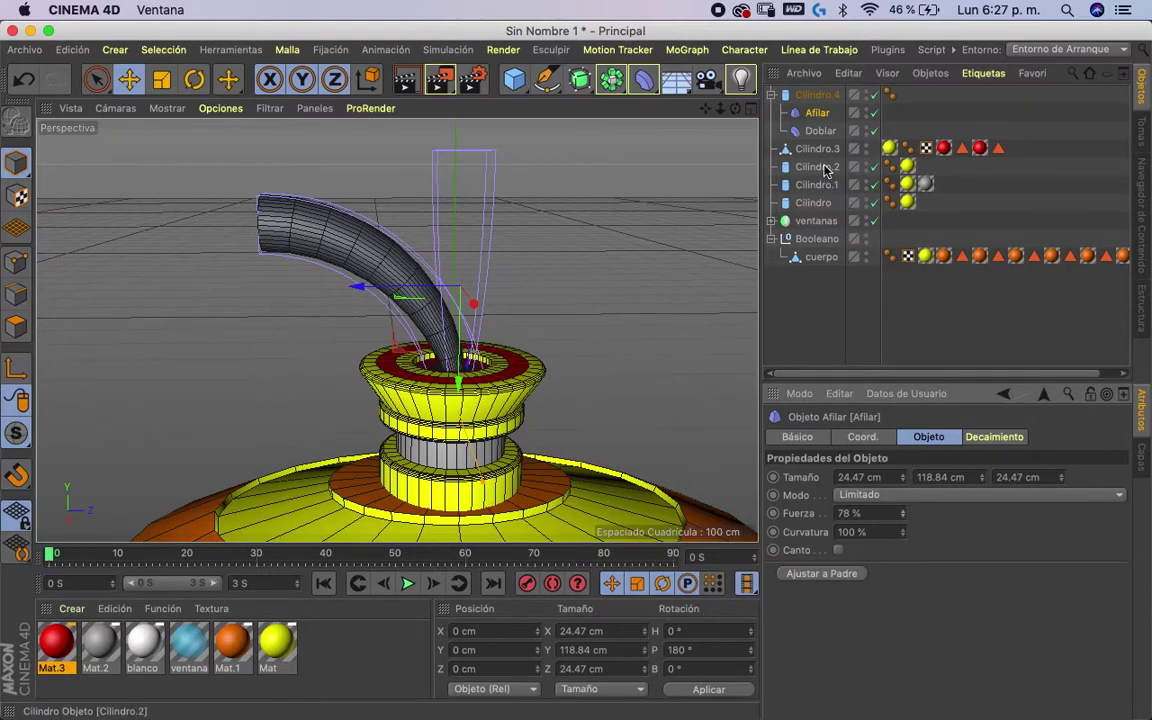
click(820, 131)
drag(999, 513, 992, 506)
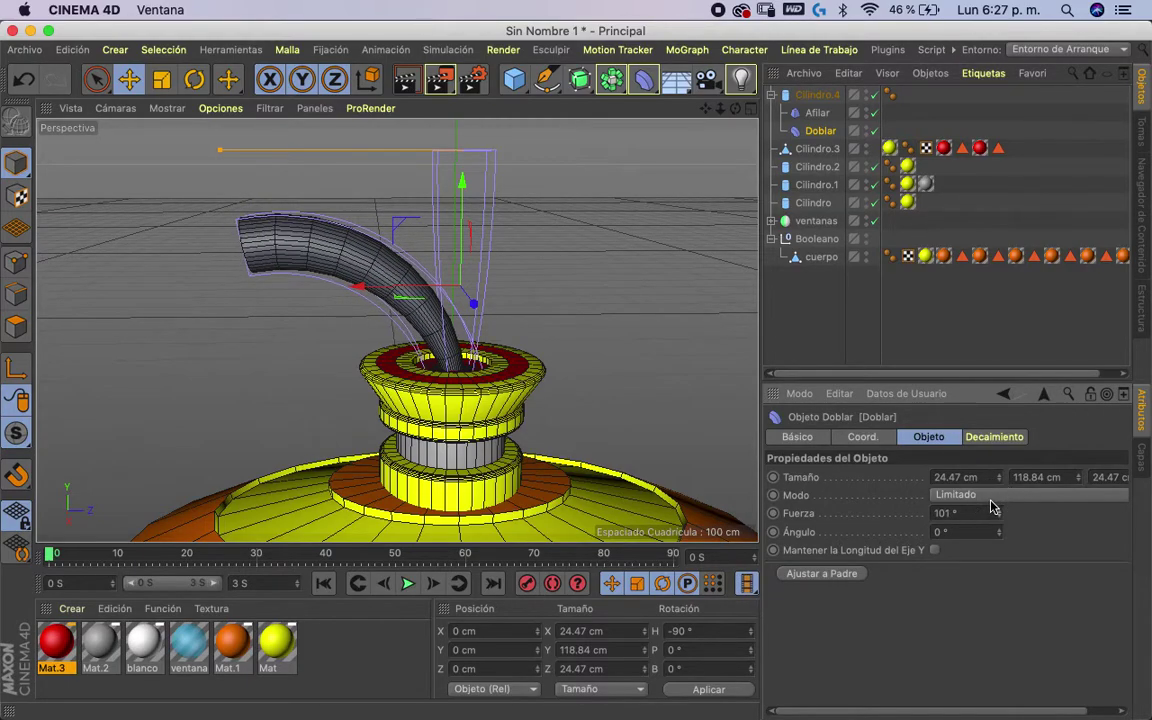
mouse_move(203, 393)
alt+mouse_down()
mouse_move(558, 343)
mouse_move(190, 365)
alt+mouse_up()
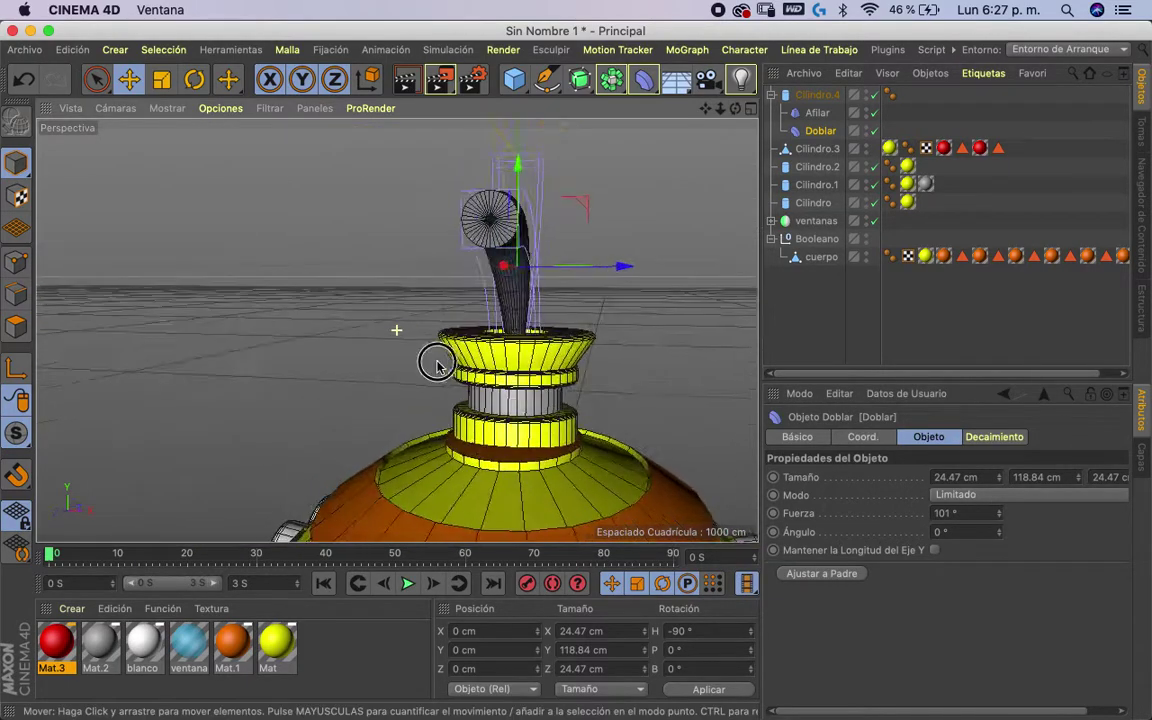
click(824, 95)
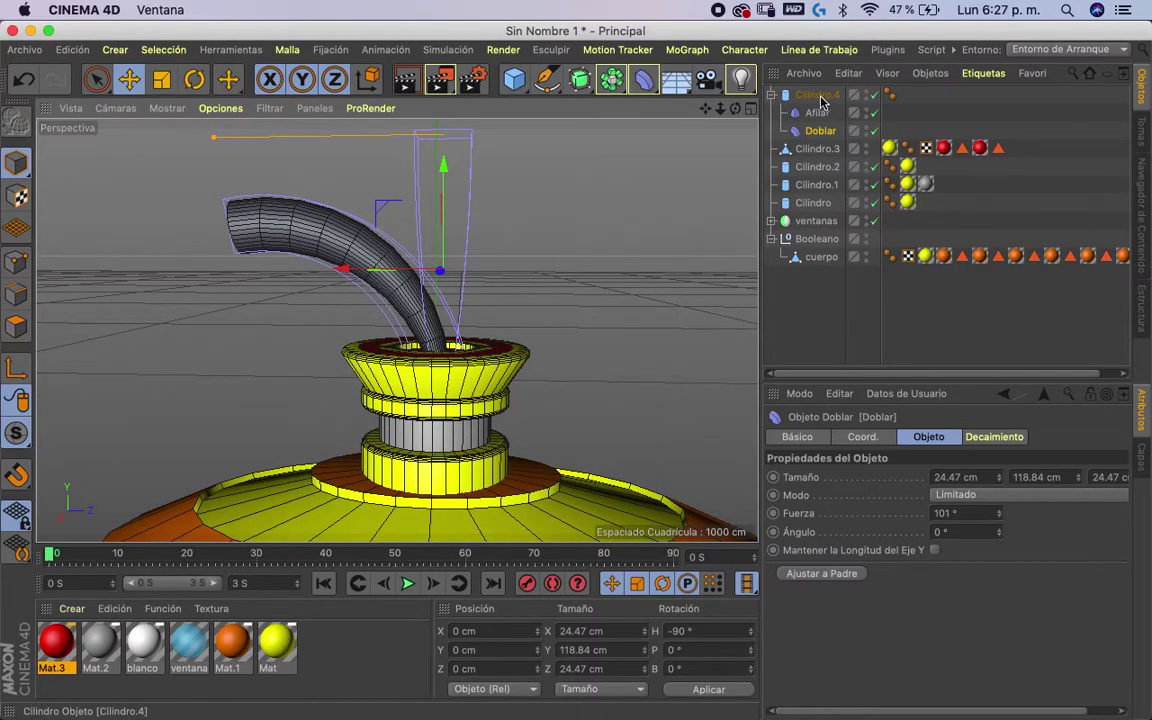
right_click(808, 102)
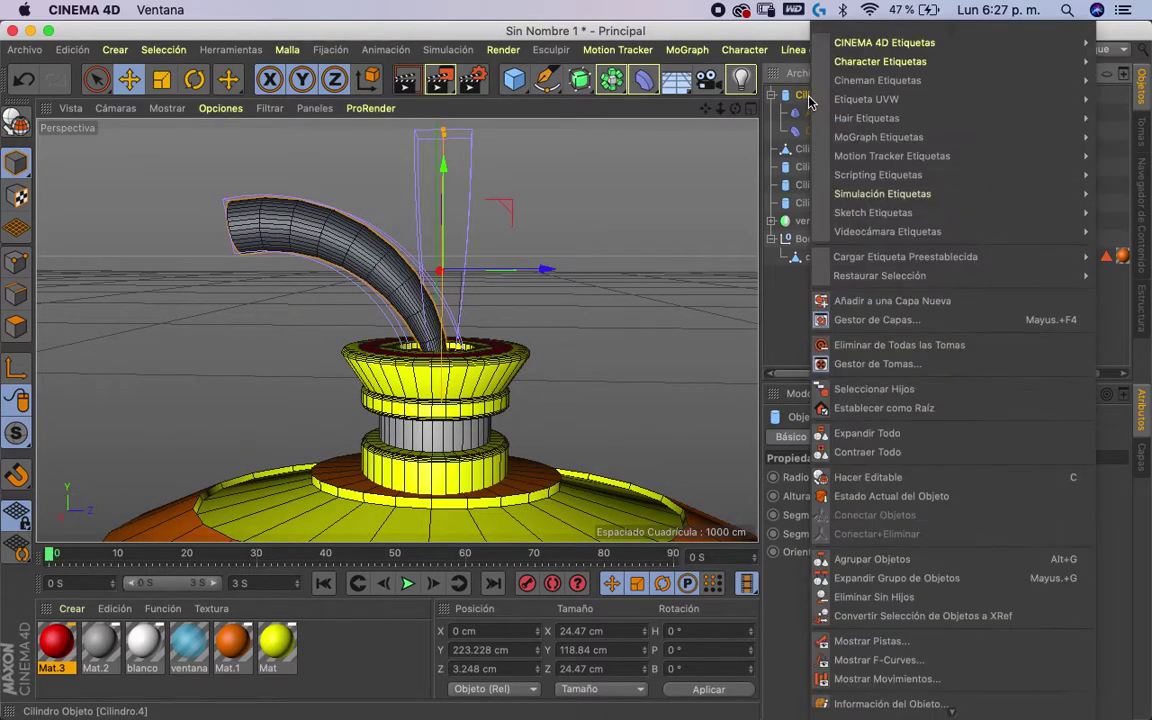
- Bake Cilindro.4 with Current State to Object, then delete the original cylinder and its deformers
click(877, 496)
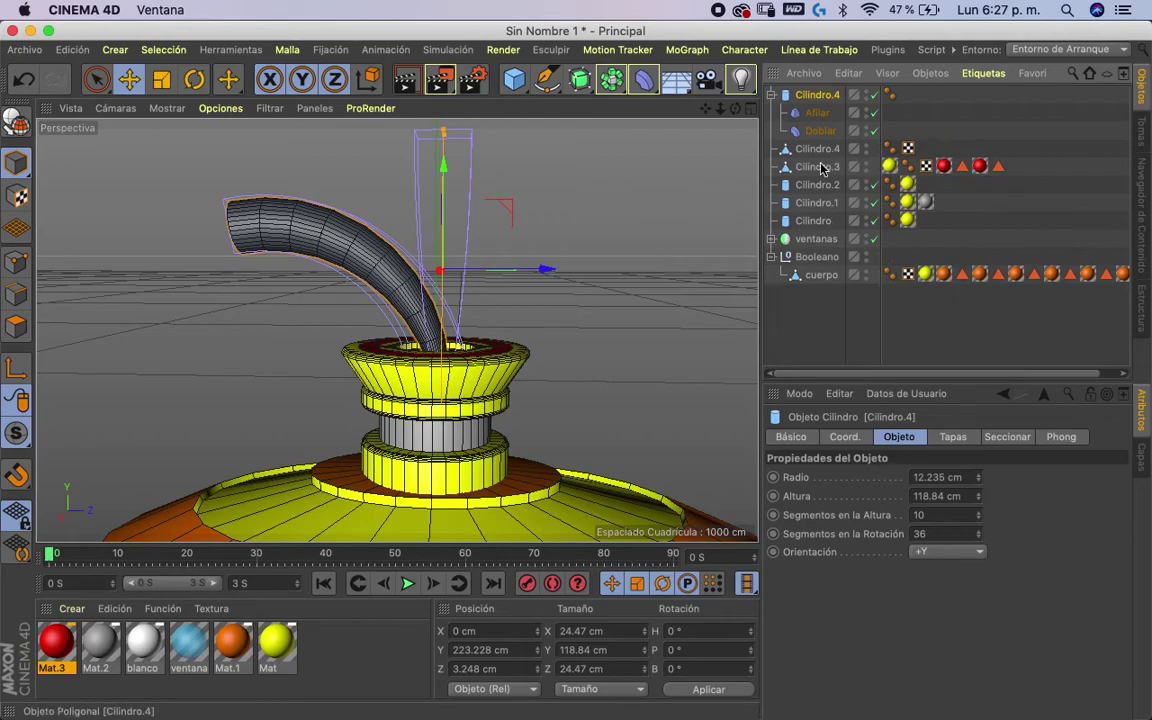
click(815, 113)
click(818, 130)
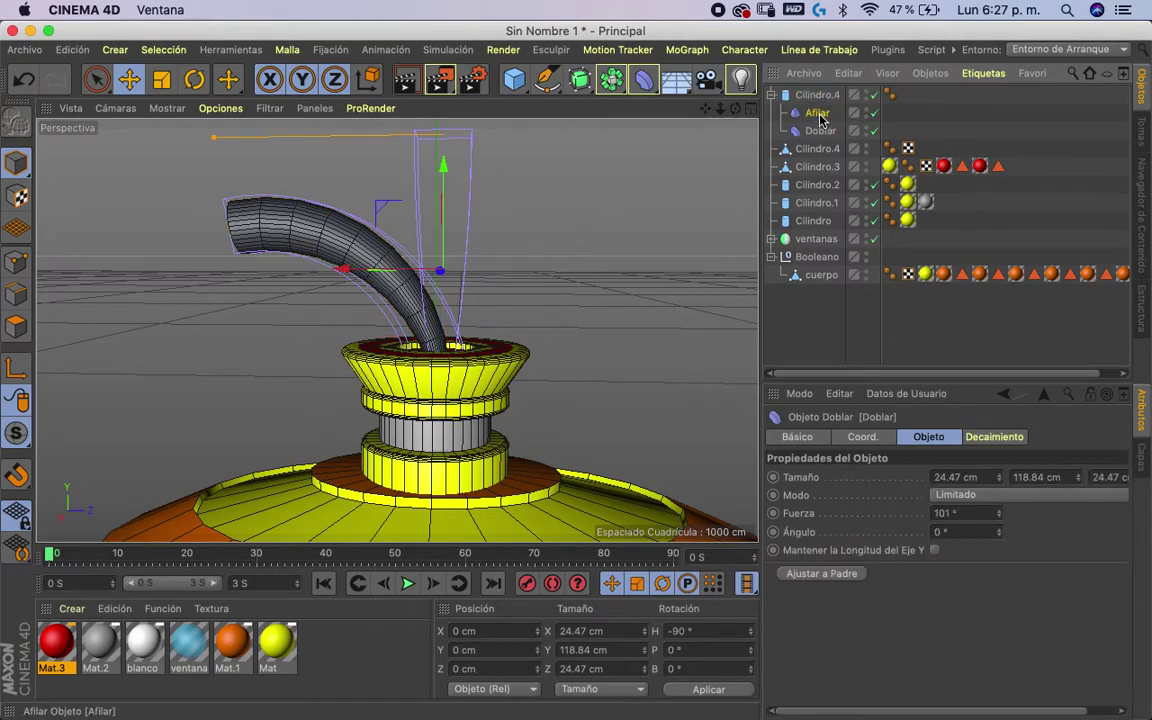
click(818, 95)
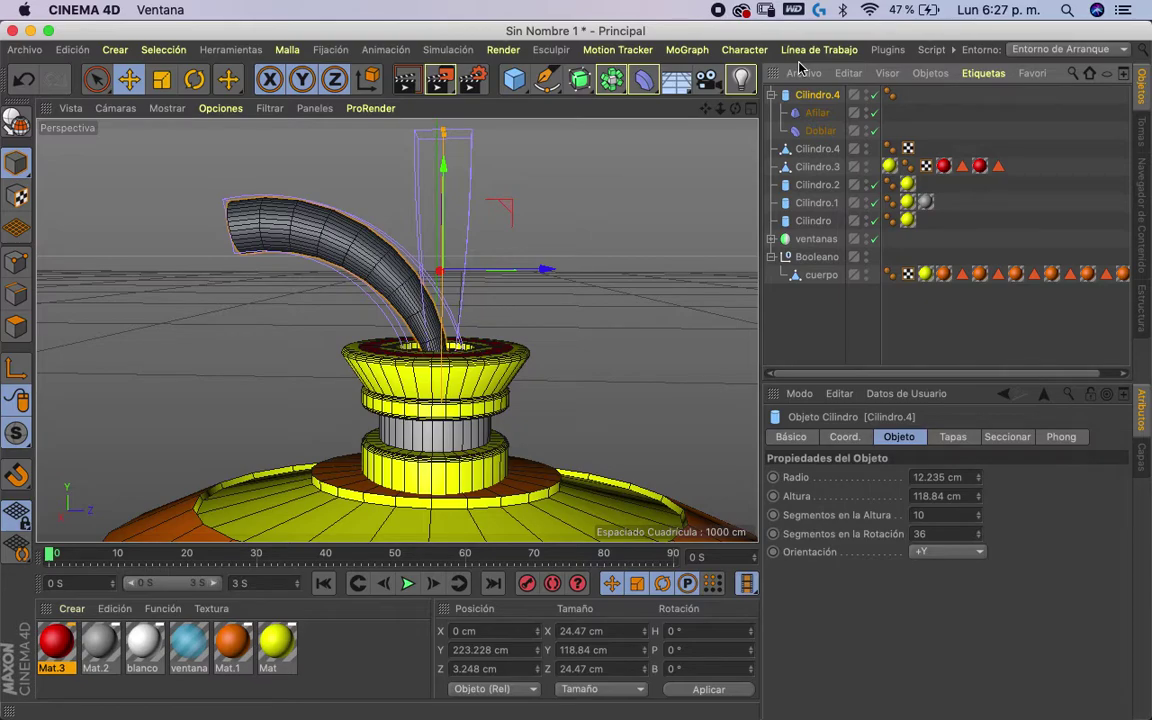
key(Delete)
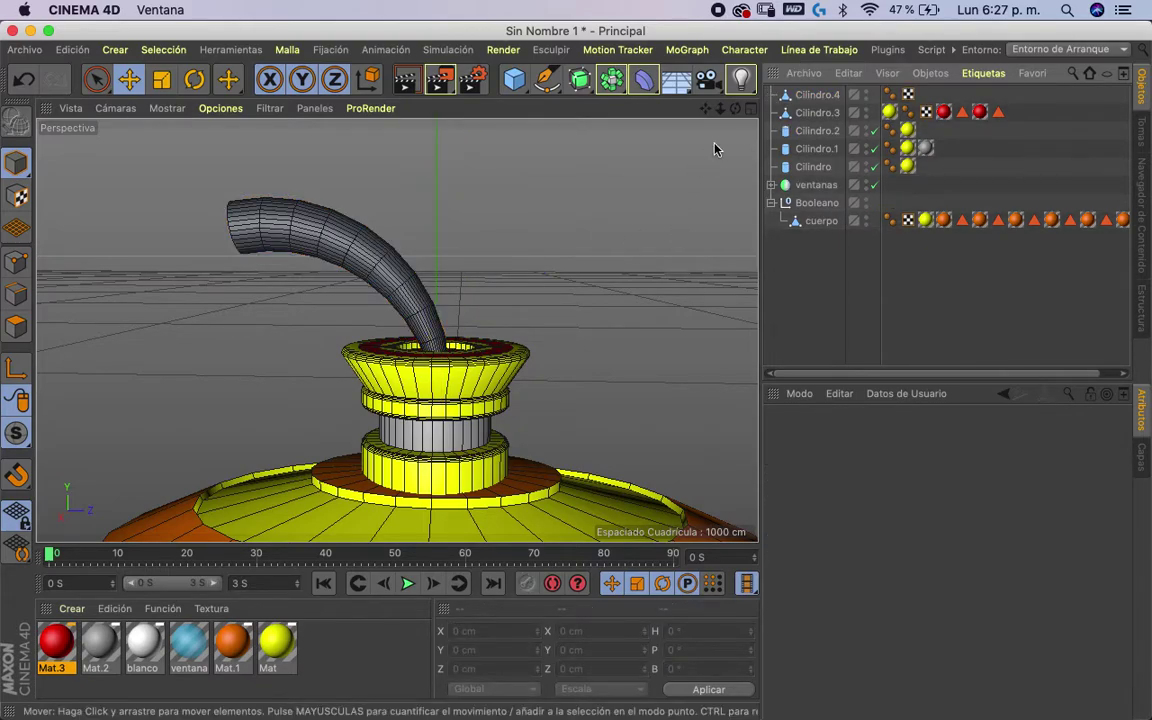
- Zoom in on the tube and collar and activate Loop Selection
mouse_move(736, 108)
mouse_down()
mouse_move(760, 113)
mouse_move(724, 112)
mouse_up()
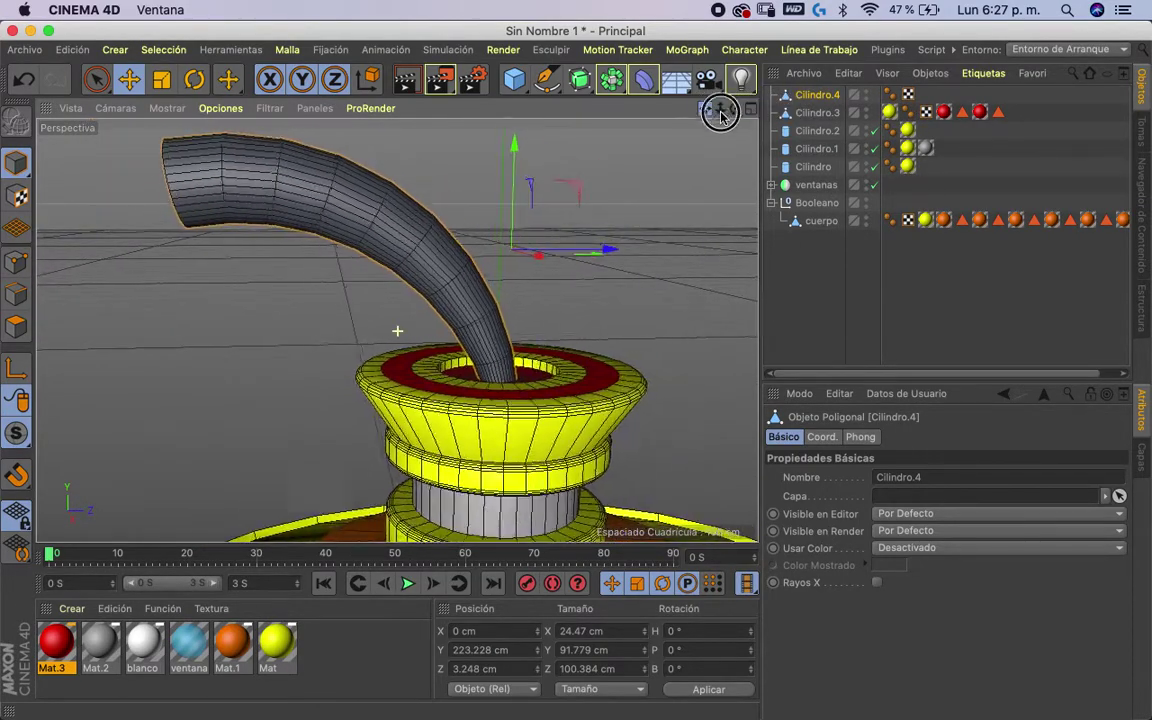
drag(724, 112, 520, 120)
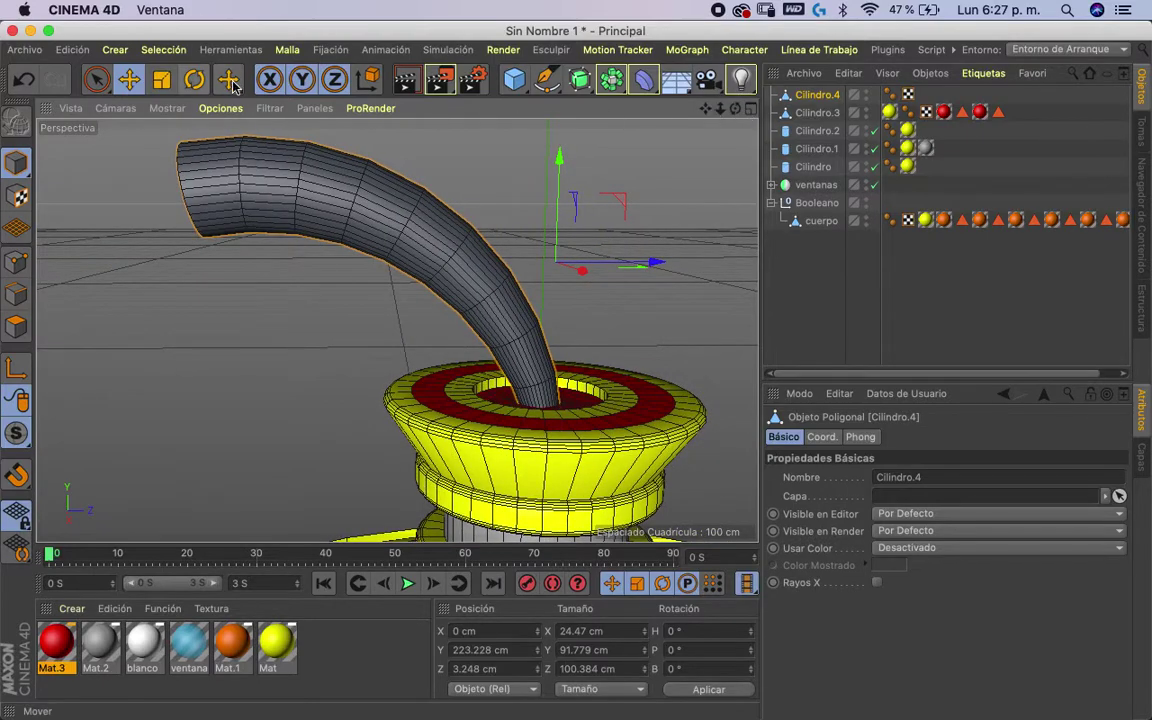
drag(233, 87, 286, 196)
click(286, 197)
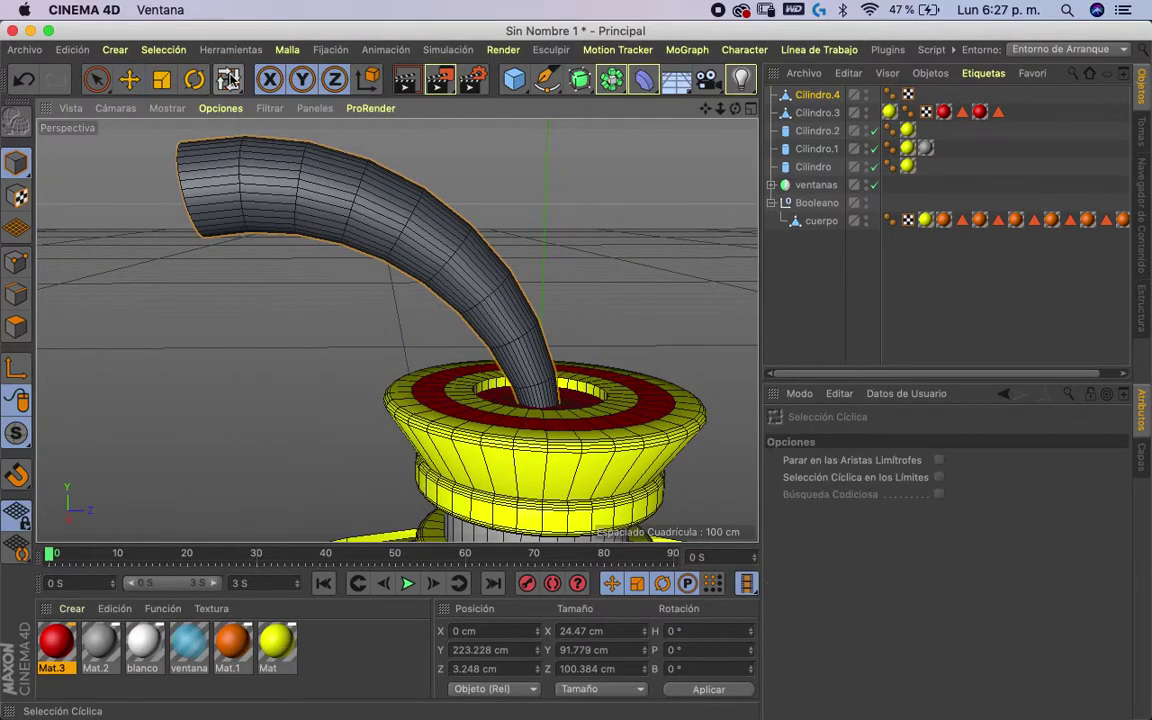
click(229, 82)
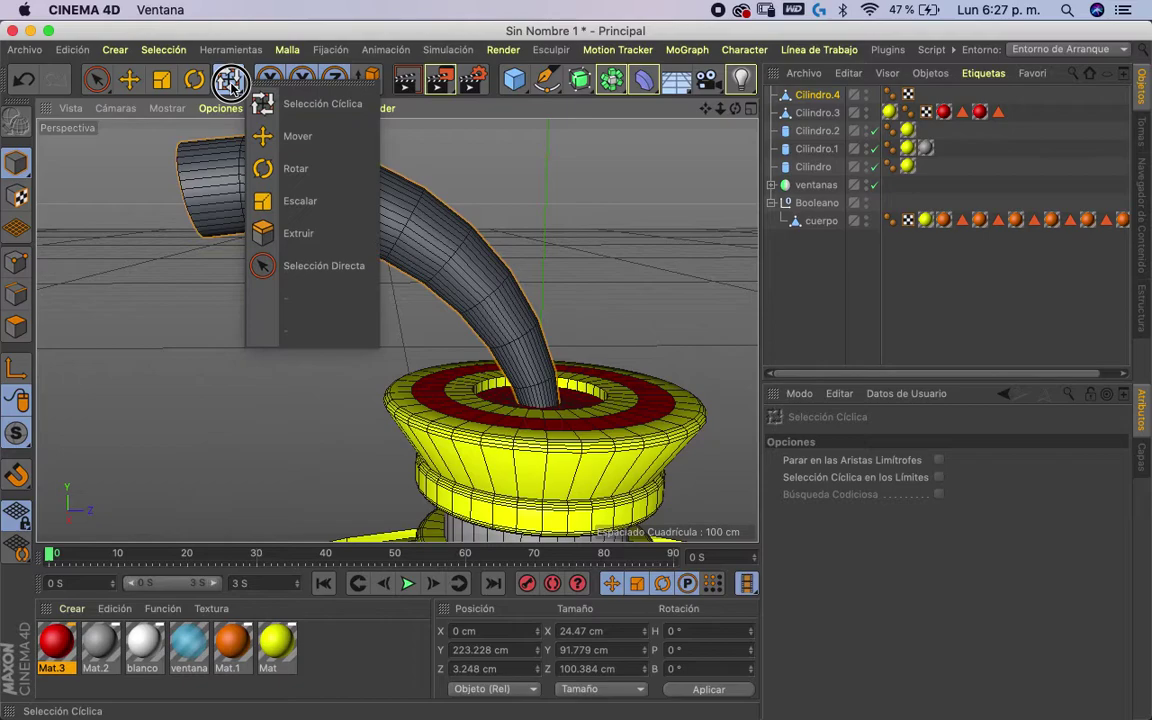
click(296, 105)
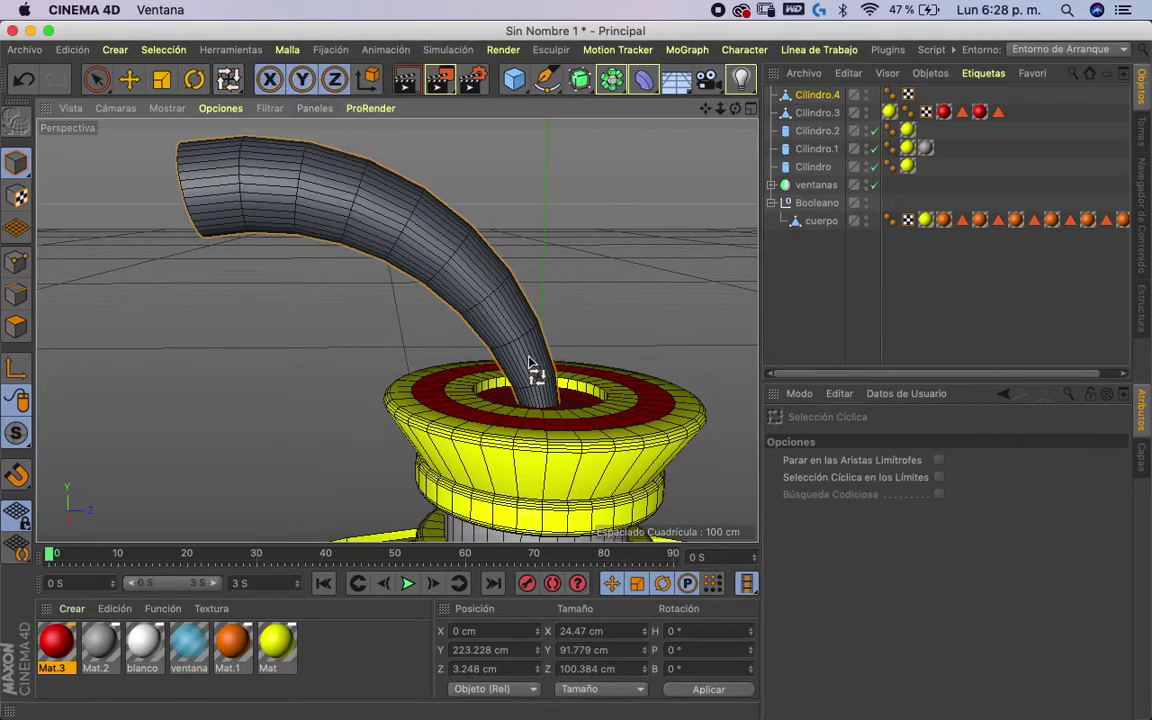
- Rename the baked tube to 'visor' and switch to polygon mode with loop selection
click(818, 94)
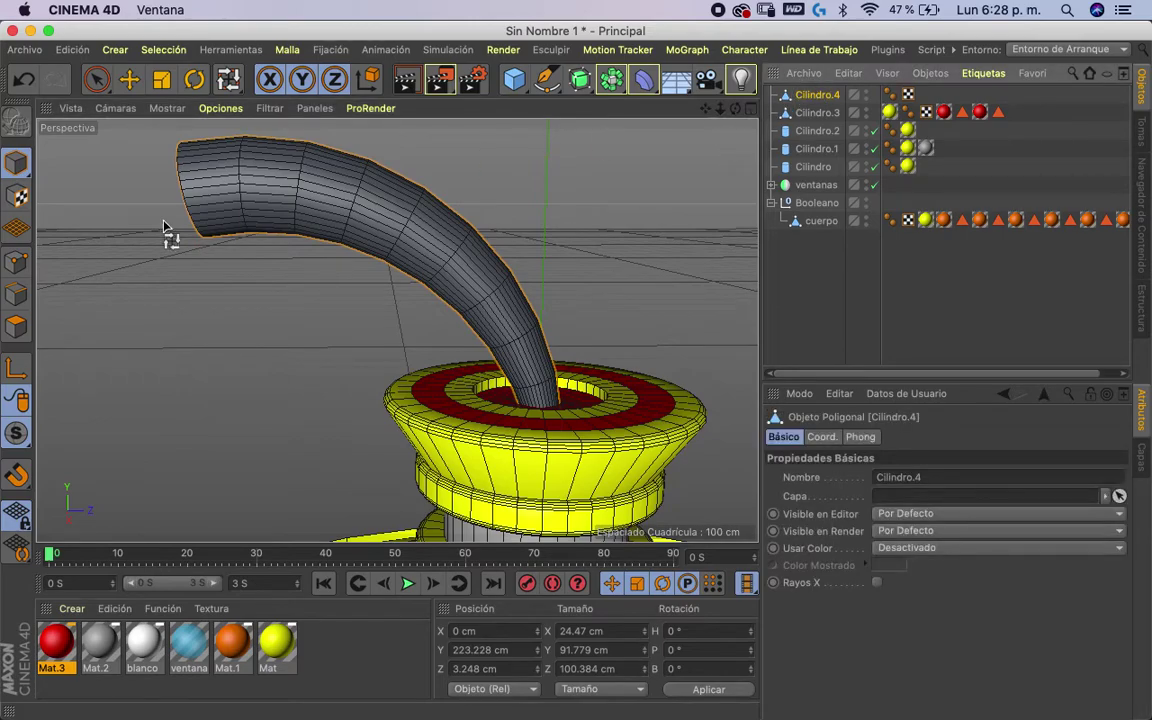
key(Return)
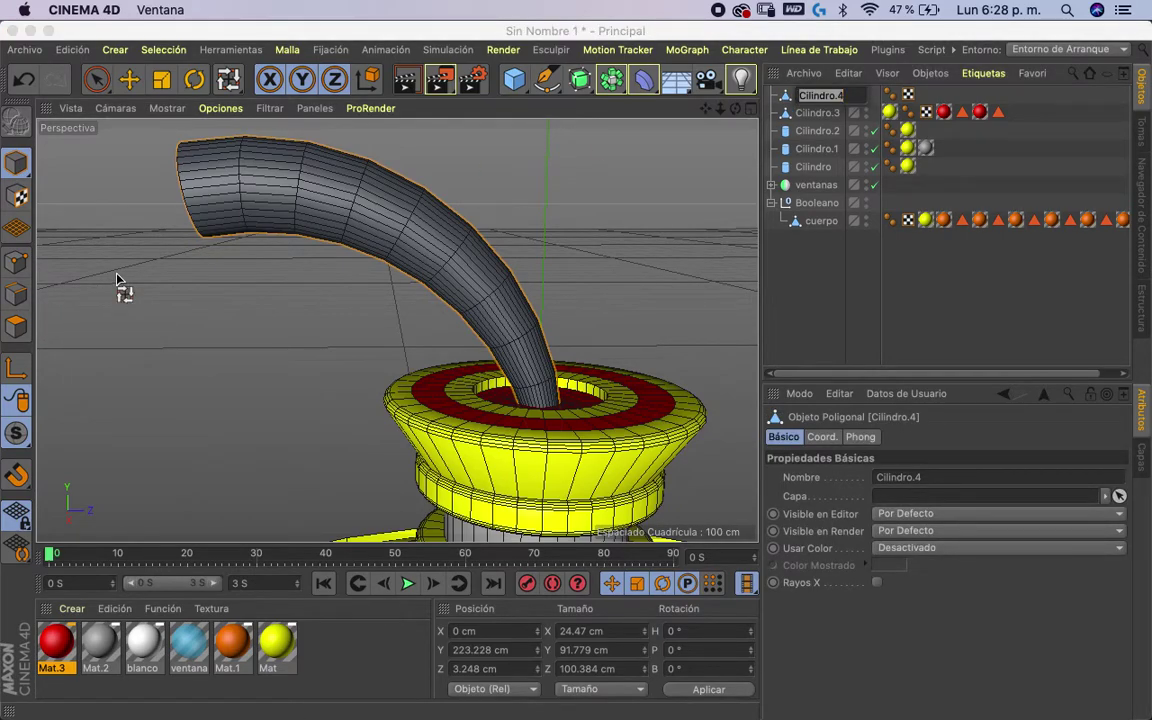
text(visor)
key(Return)
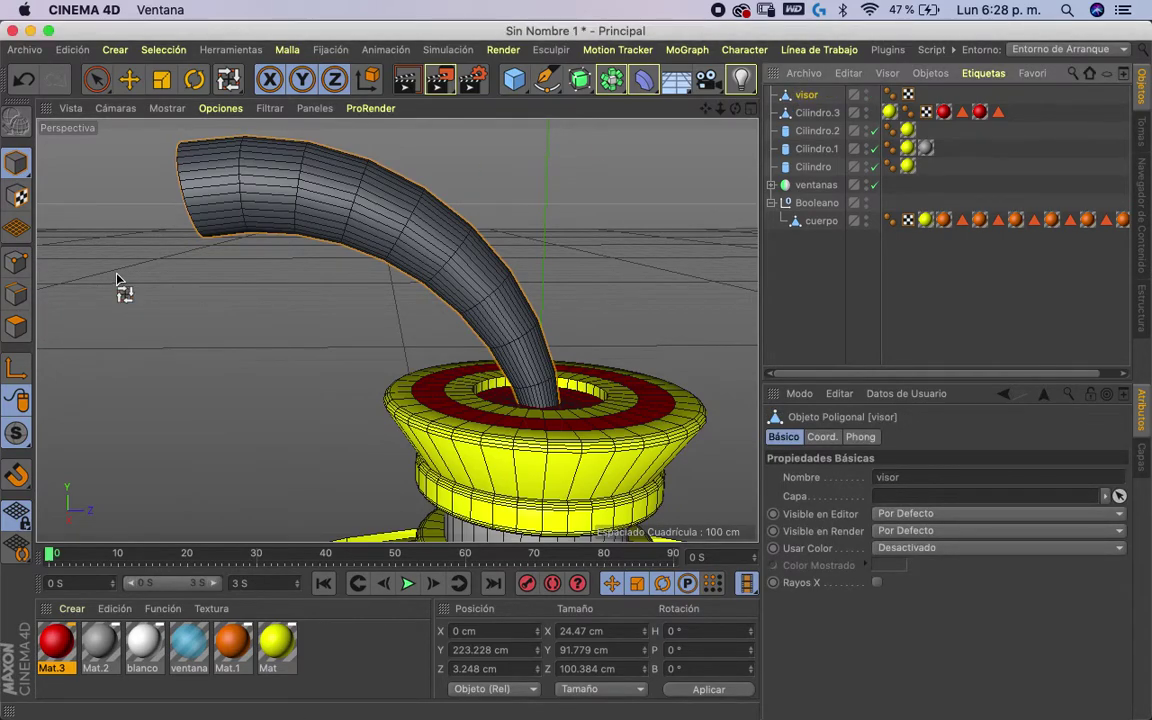
click(16, 328)
key(u)
key(l)
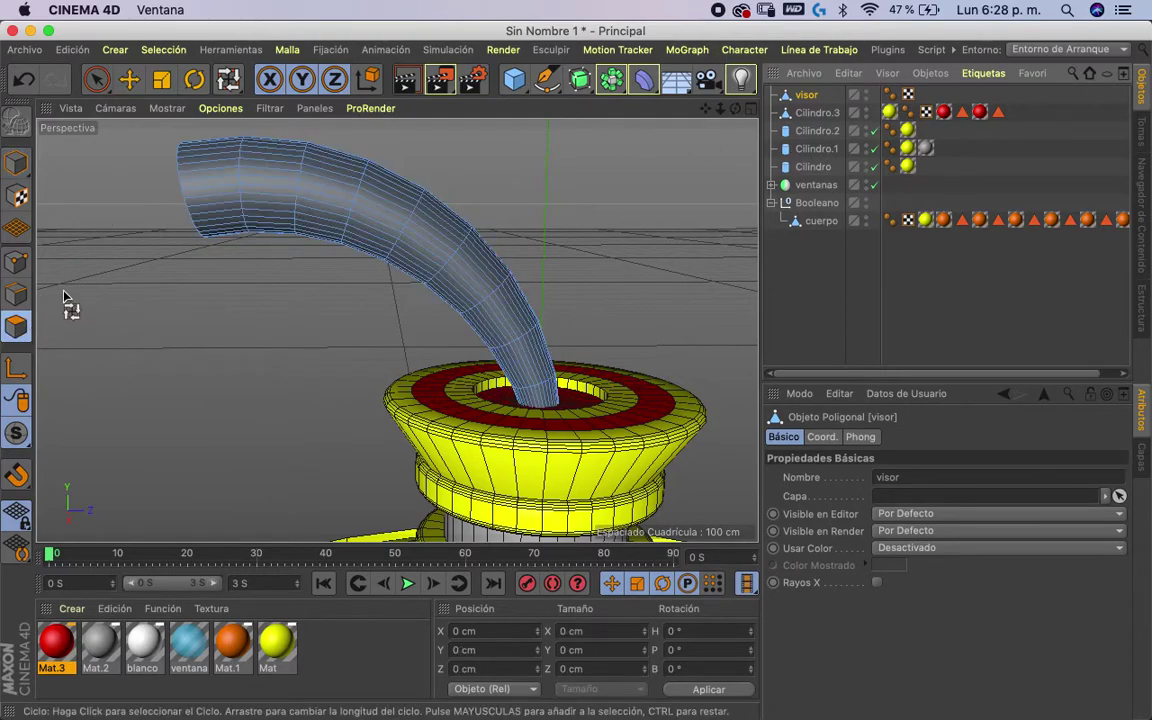
- Select the visor's end-cap polygon ring and scale it up to about 163%
click(535, 362)
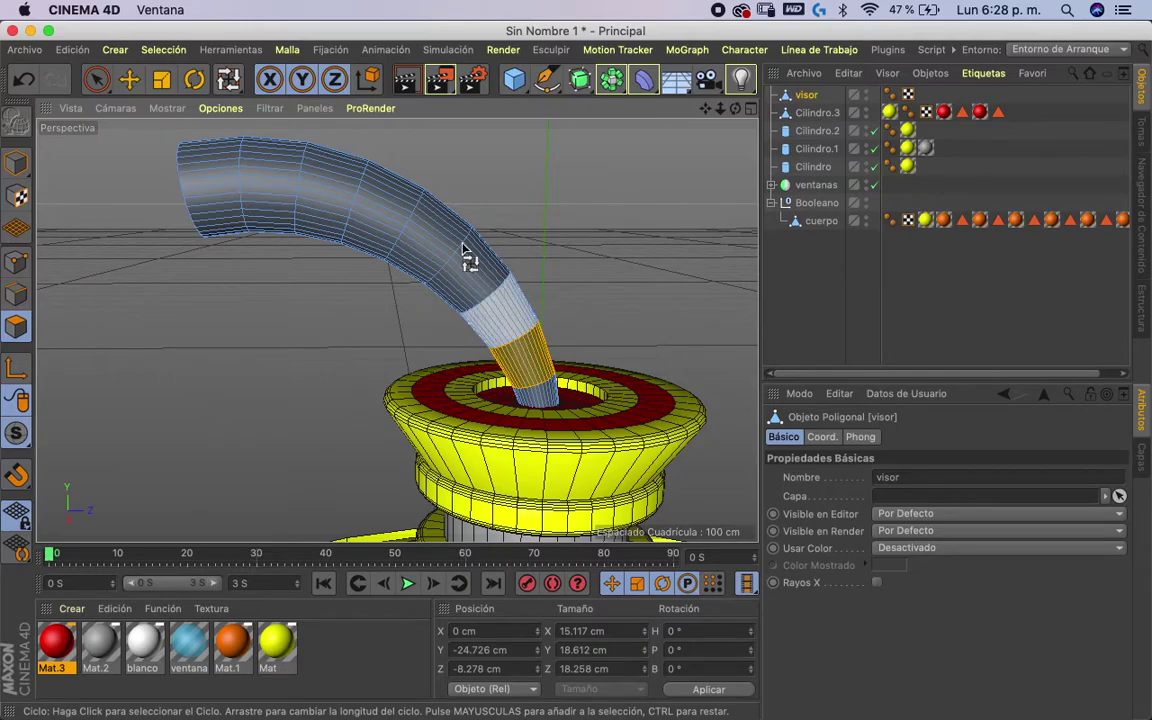
click(212, 192)
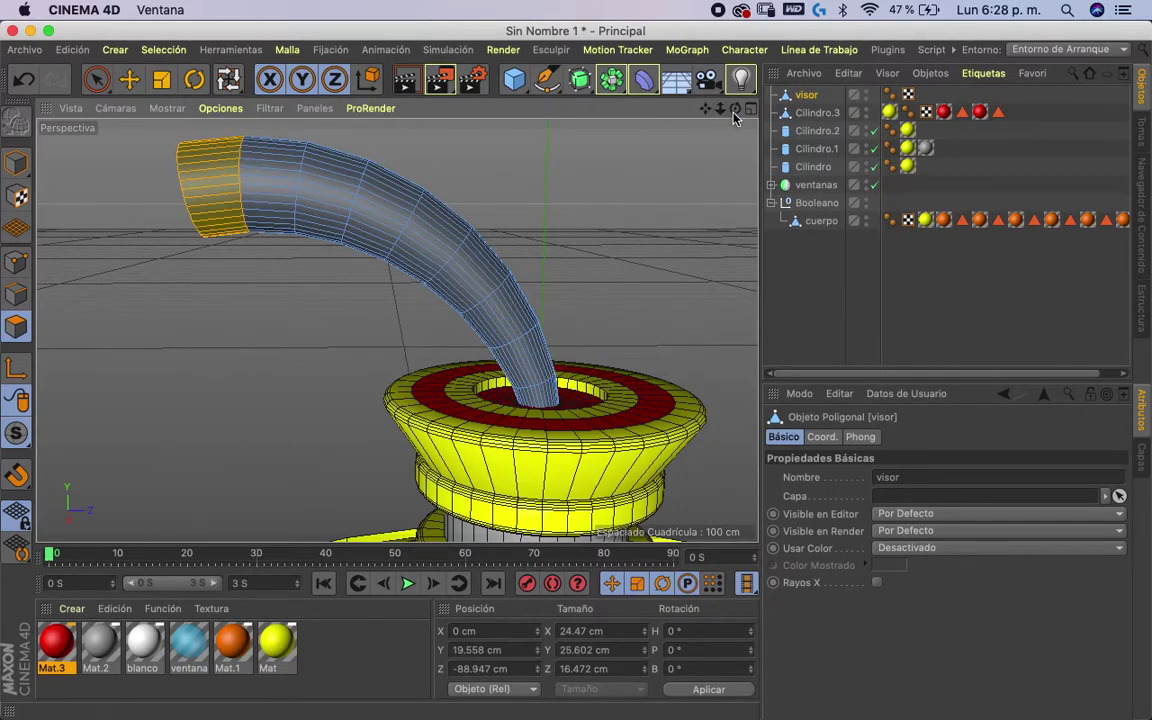
drag(735, 117, 398, 329)
click(465, 168)
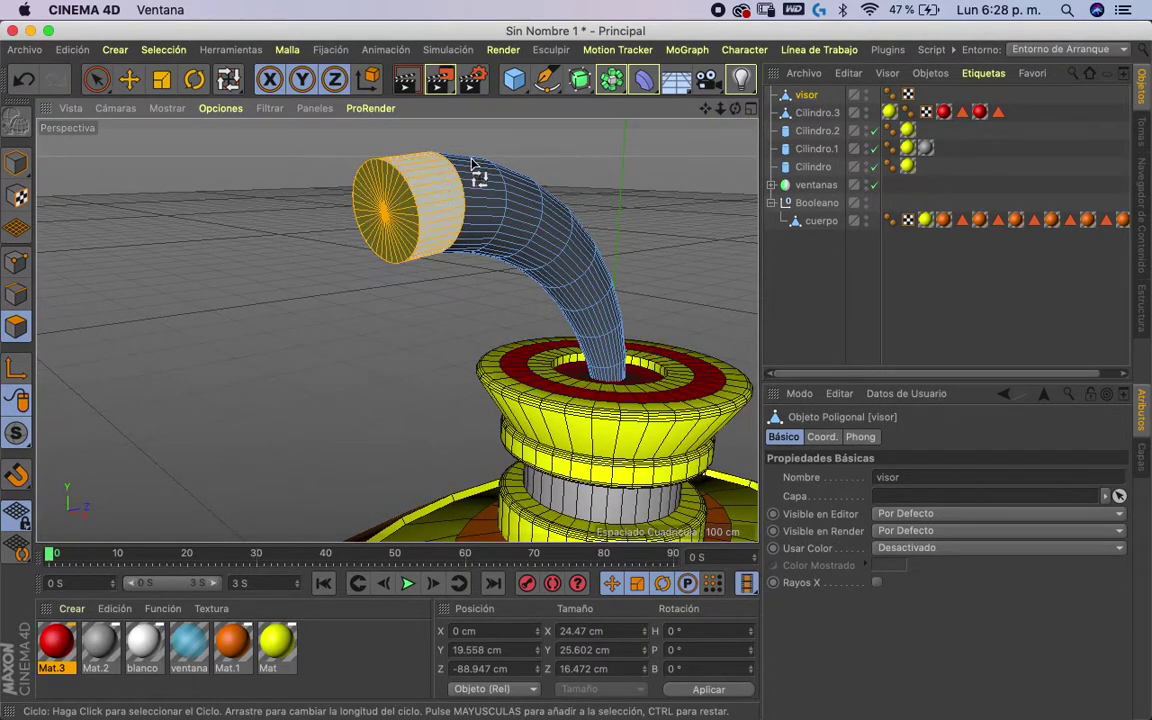
drag(735, 108, 182, 100)
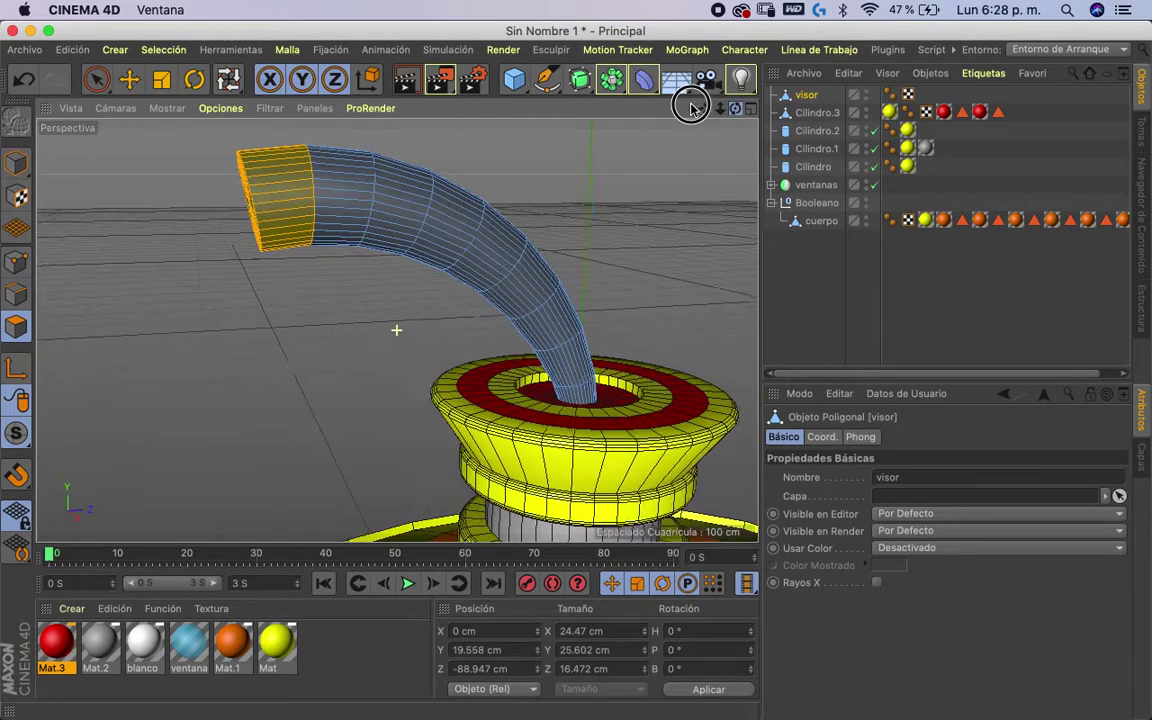
click(161, 79)
drag(190, 162, 620, 160)
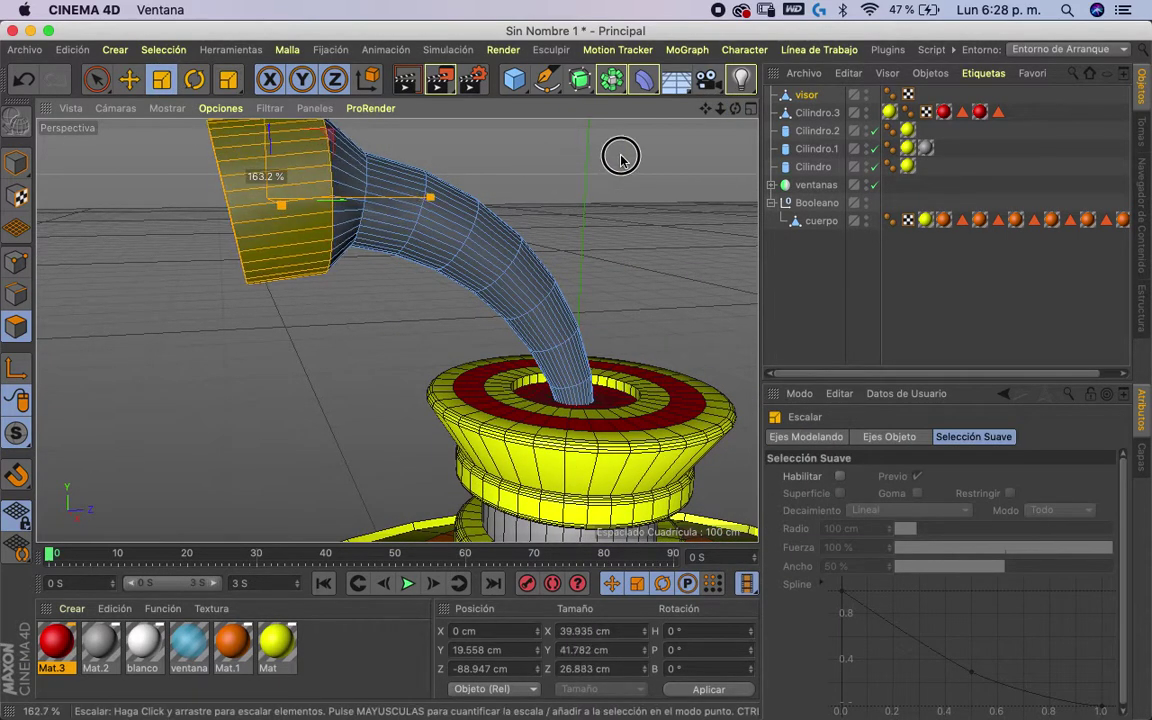
- Orbit in on the tube and loop-select the ring just behind the flared end
mouse_move(674, 111)
alt+mouse_down()
mouse_move(830, 110)
mouse_move(712, 114)
alt+mouse_up()
mouse_move(360, 207)
alt+mouse_down()
mouse_move(398, 329)
mouse_move(601, 154)
alt+mouse_up()
drag(228, 80, 265, 134)
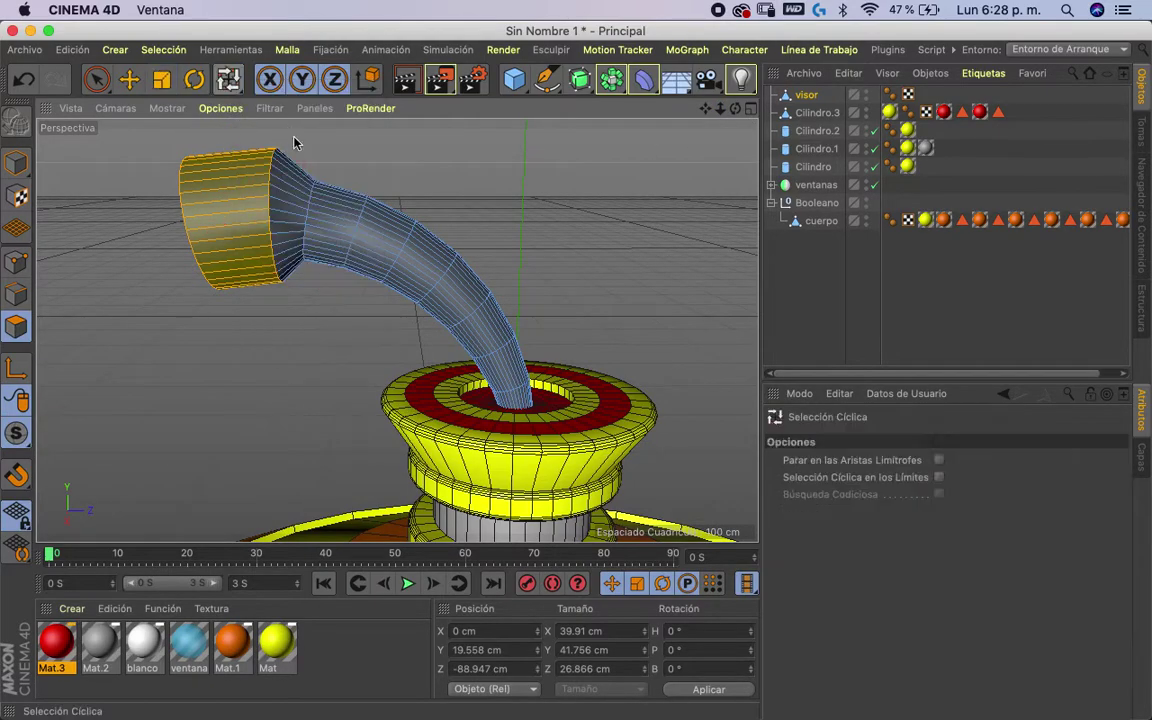
click(360, 215)
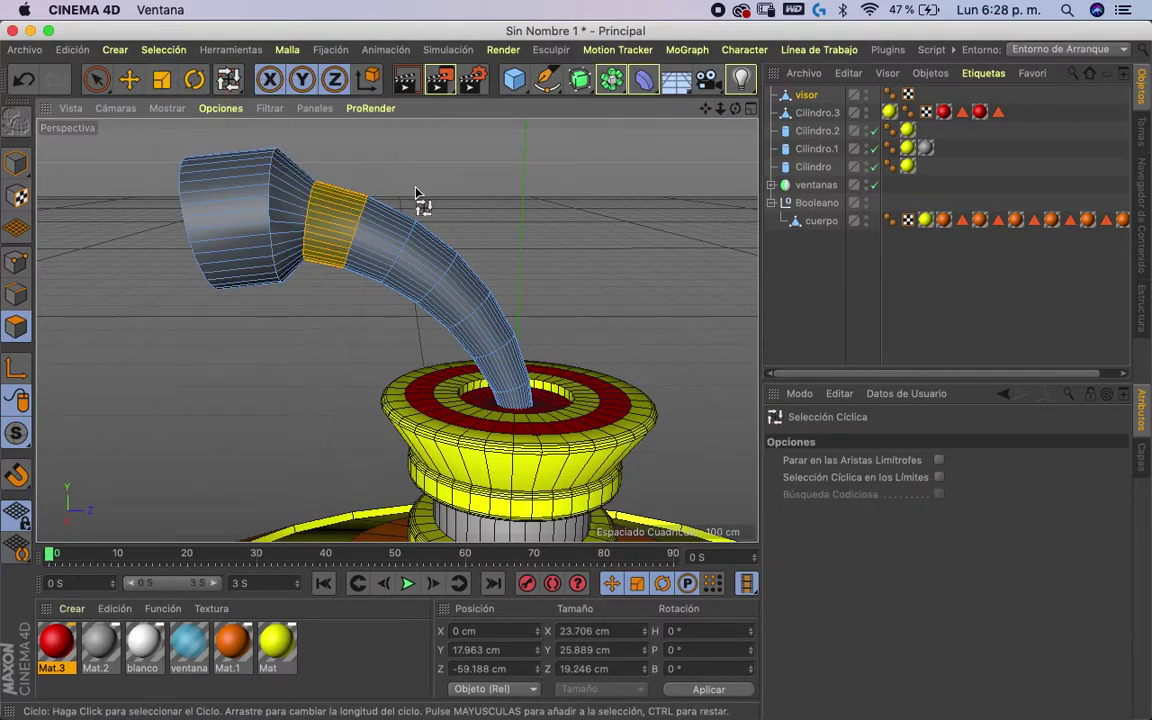
- Scale the selected ring, ending narrower after an initial 110% widening
click(161, 80)
drag(455, 177, 676, 149)
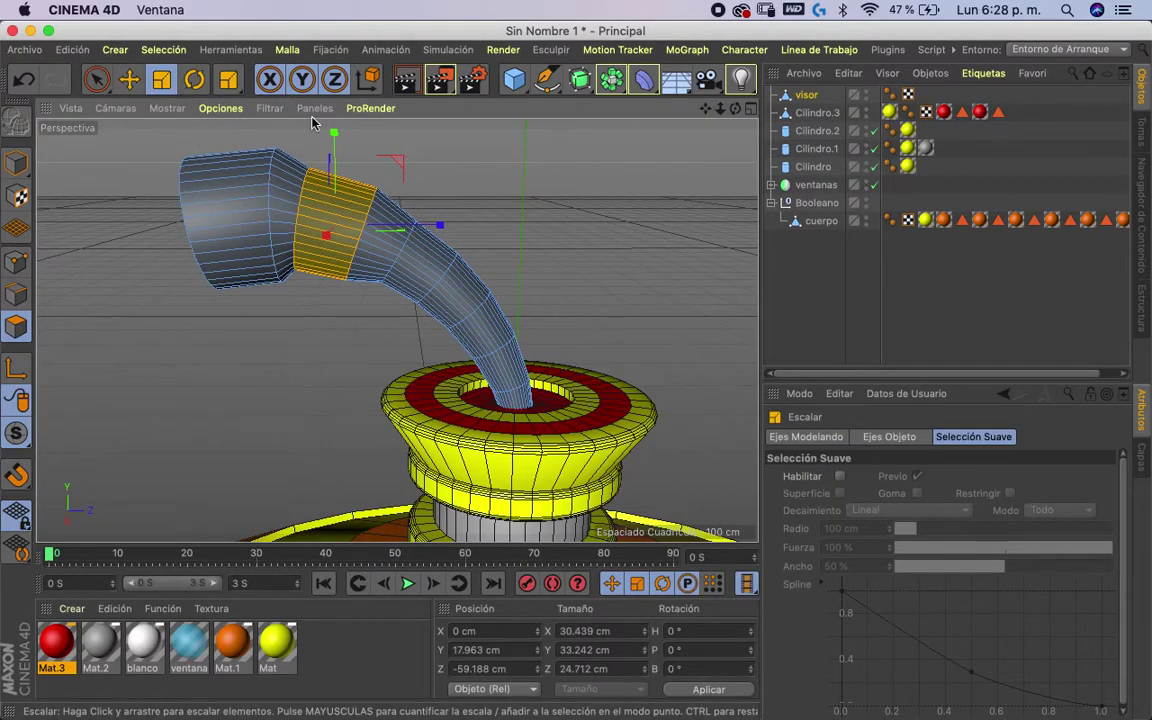
alt+drag(605, 92, 670, 136)
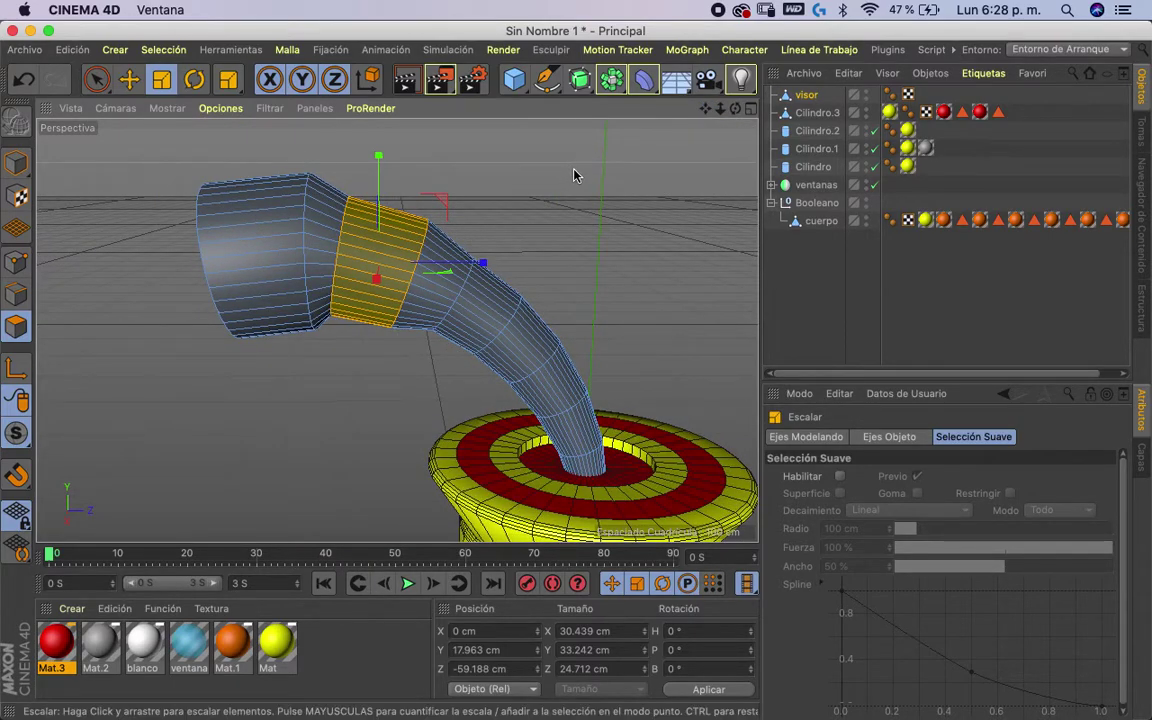
mouse_move(540, 155)
mouse_down()
mouse_move(475, 183)
mouse_move(506, 183)
mouse_move(488, 191)
mouse_up()
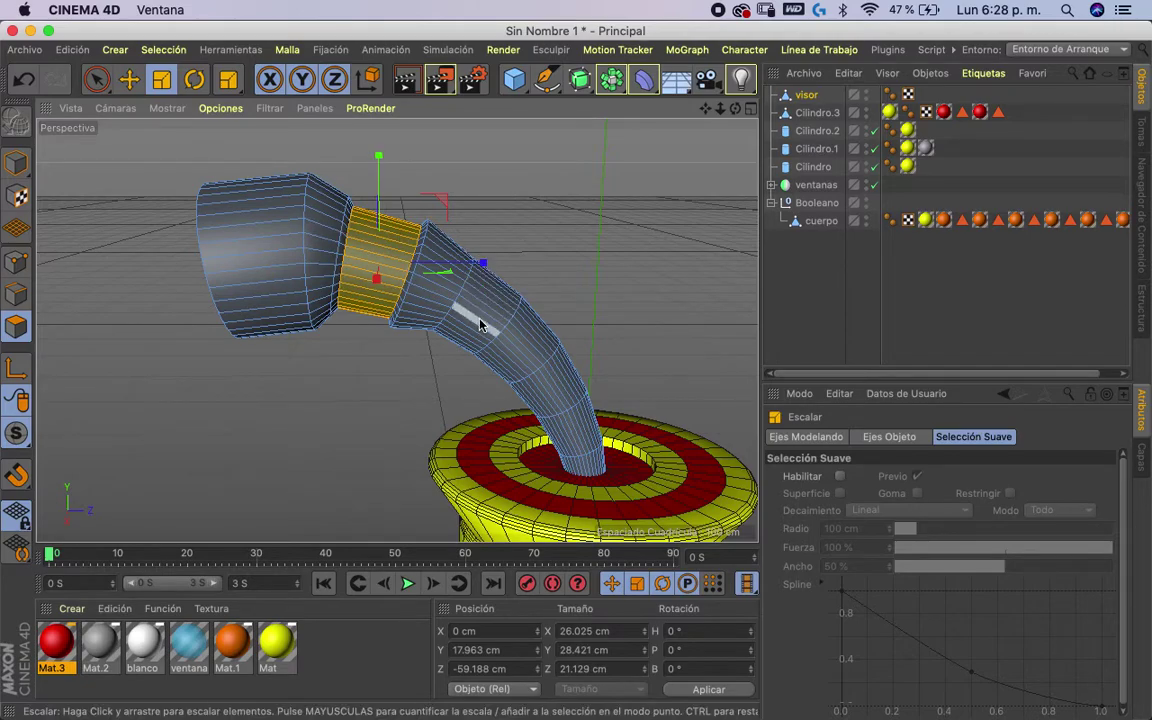
- Loop-select another ring further along the bend and scale it up to about 126%
drag(228, 79, 322, 143)
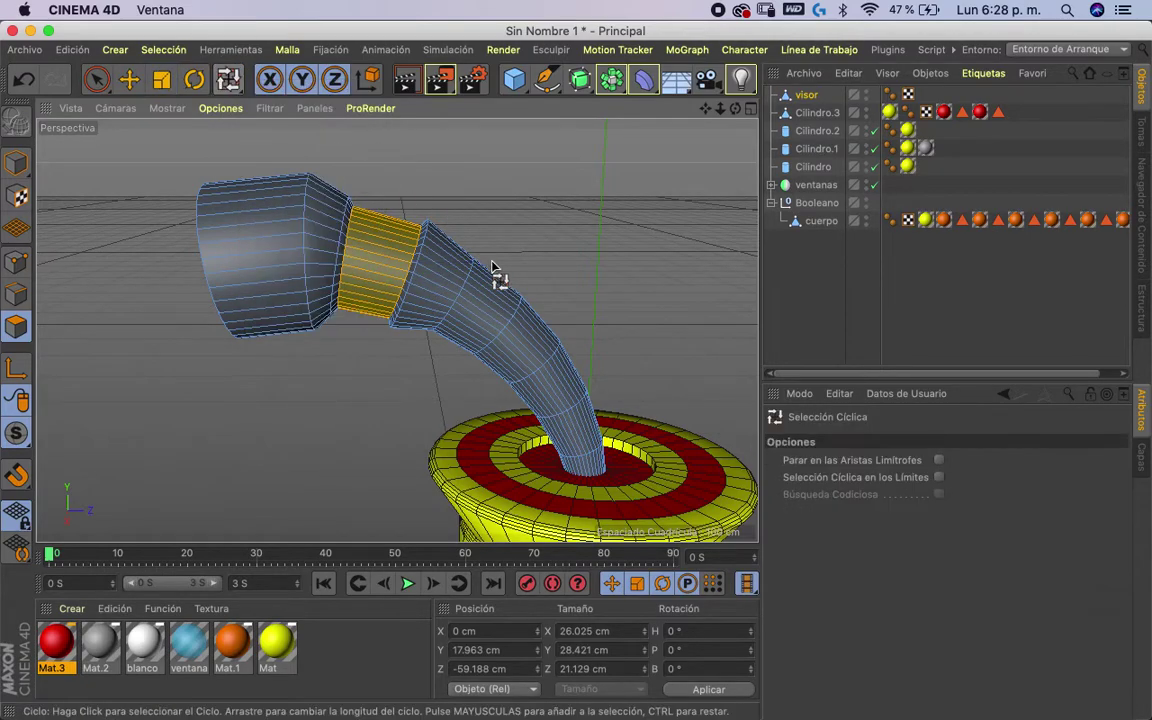
click(480, 305)
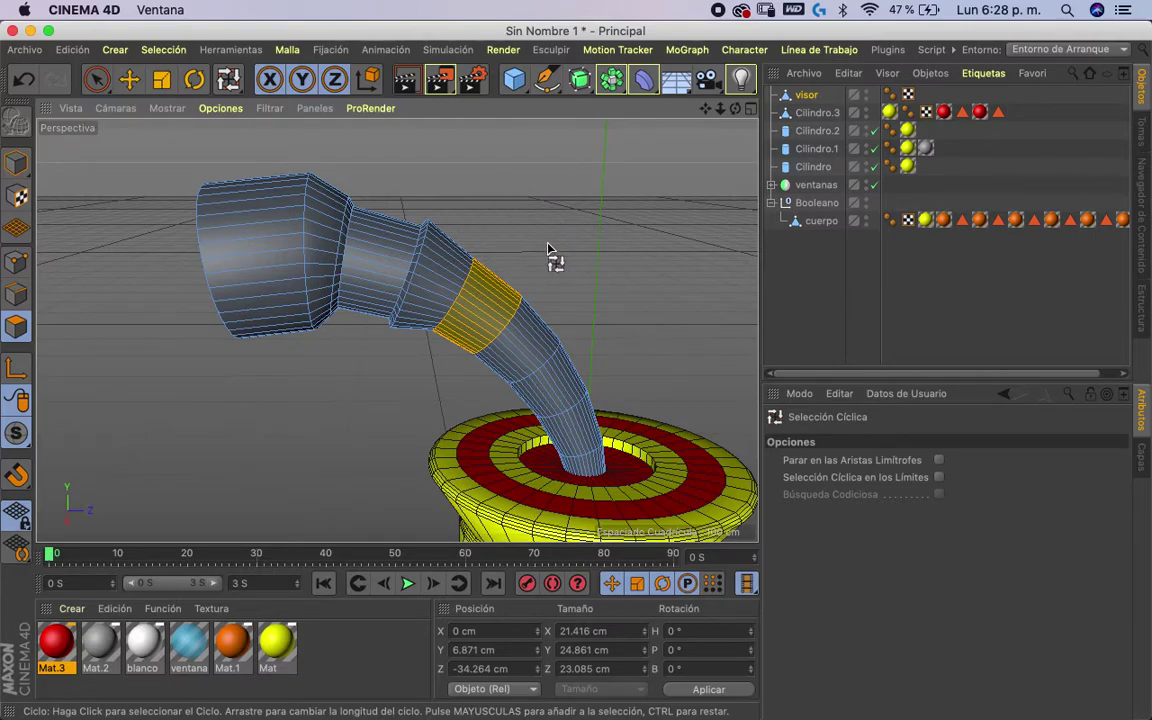
mouse_move(697, 95)
mouse_down()
mouse_move(687, 83)
mouse_move(476, 130)
mouse_up()
key(t)
mouse_move(560, 190)
mouse_down()
mouse_move(757, 160)
mouse_move(676, 121)
mouse_move(660, 188)
mouse_up()
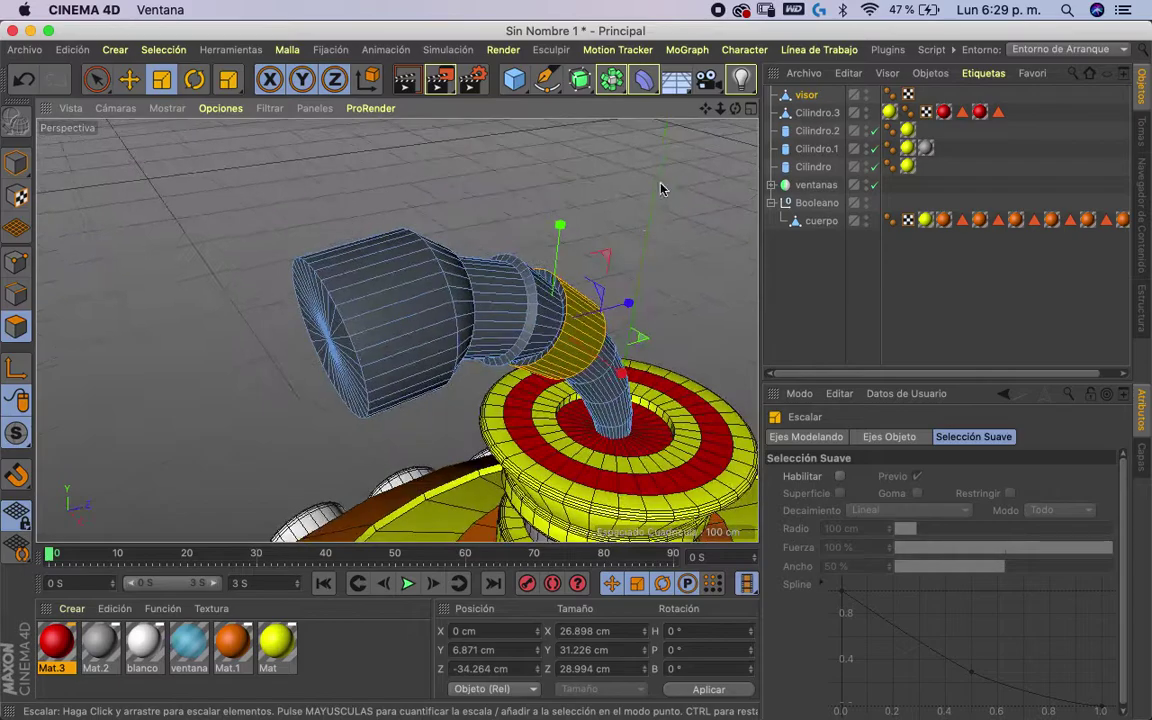
drag(719, 108, 727, 130)
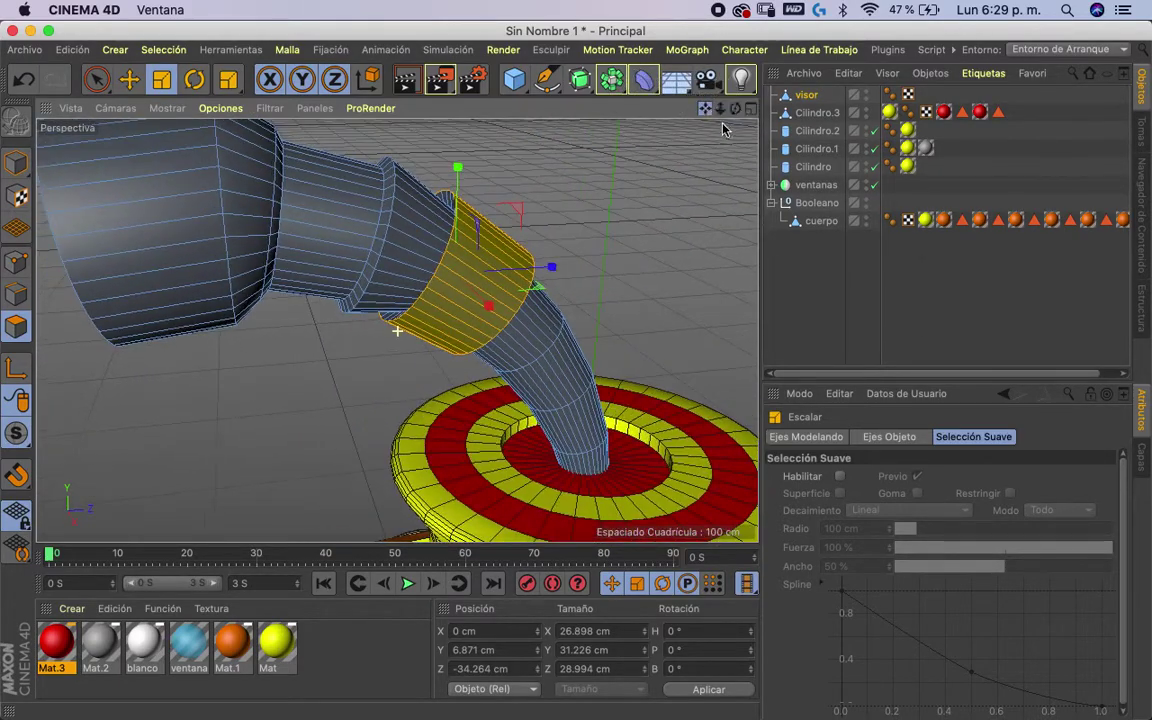
mouse_move(553, 206)
alt+mouse_down()
mouse_move(537, 211)
mouse_move(595, 235)
mouse_move(500, 295)
alt+mouse_up()
drag(228, 80, 250, 140)
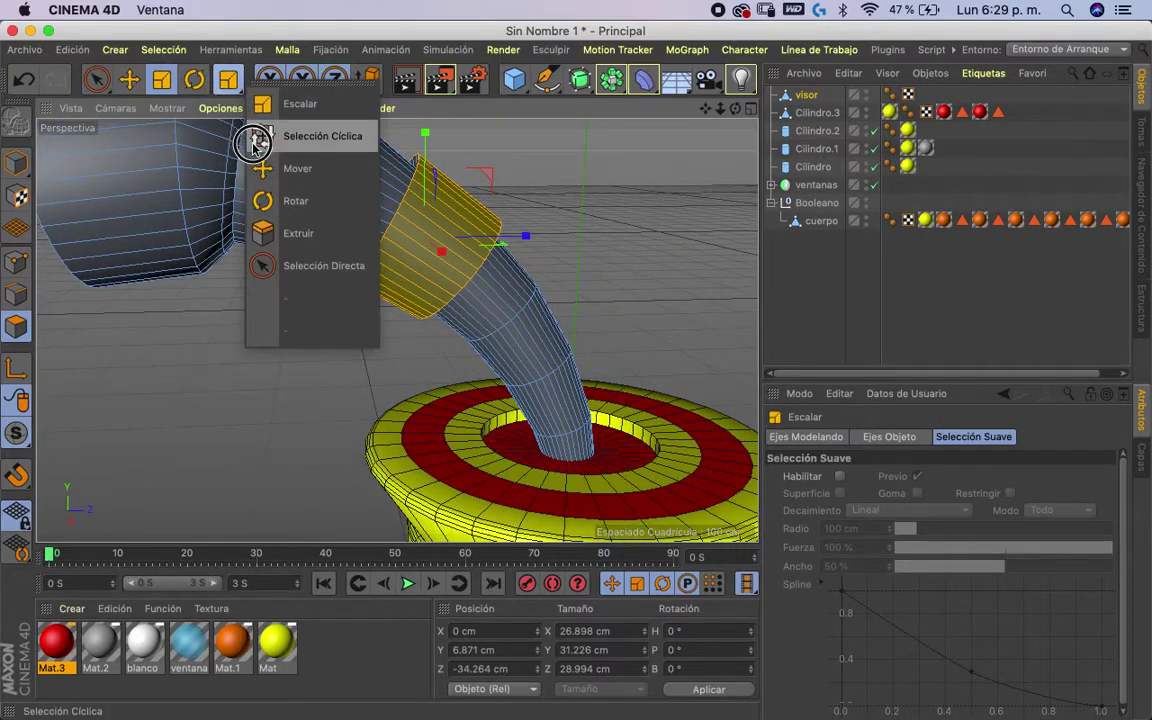
- Loop-select the tube's lower ring and extrude it outward into a raised band
click(250, 138)
click(545, 360)
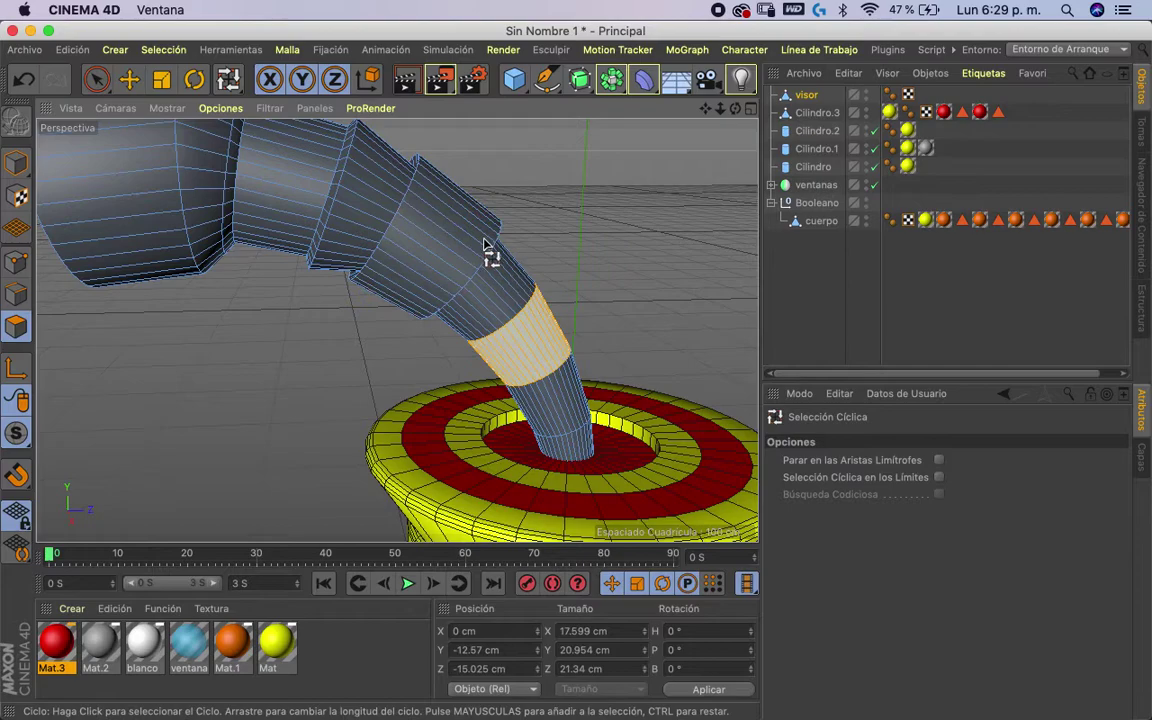
click(163, 49)
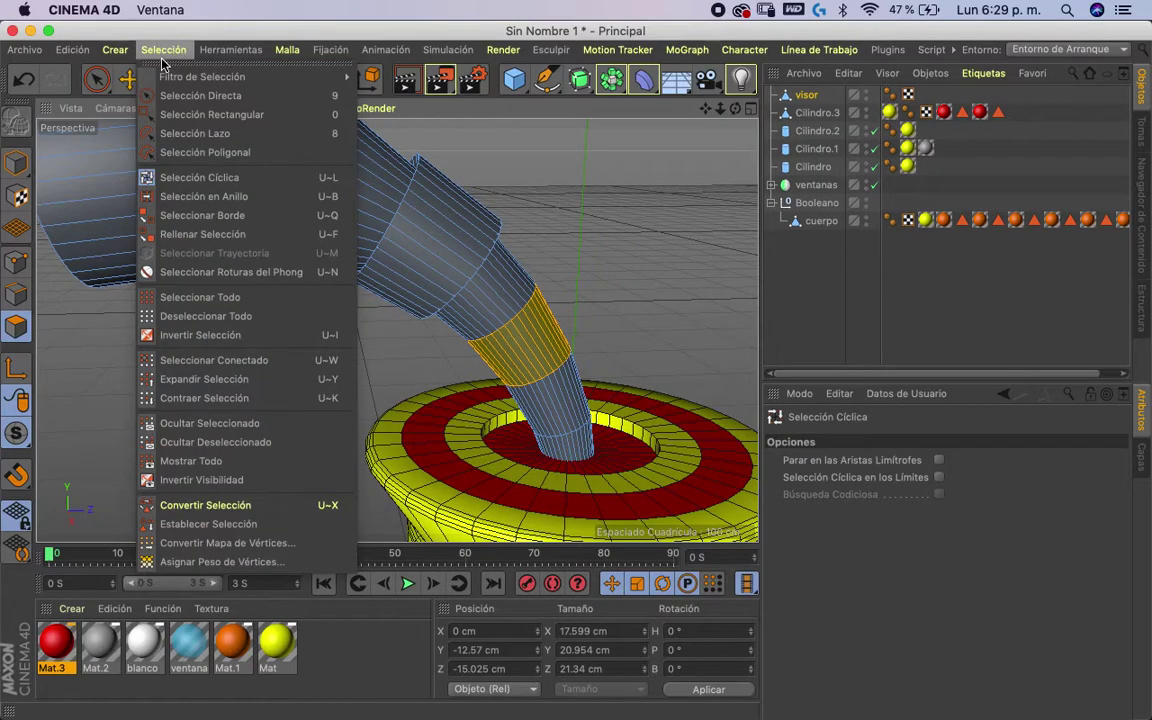
click(180, 180)
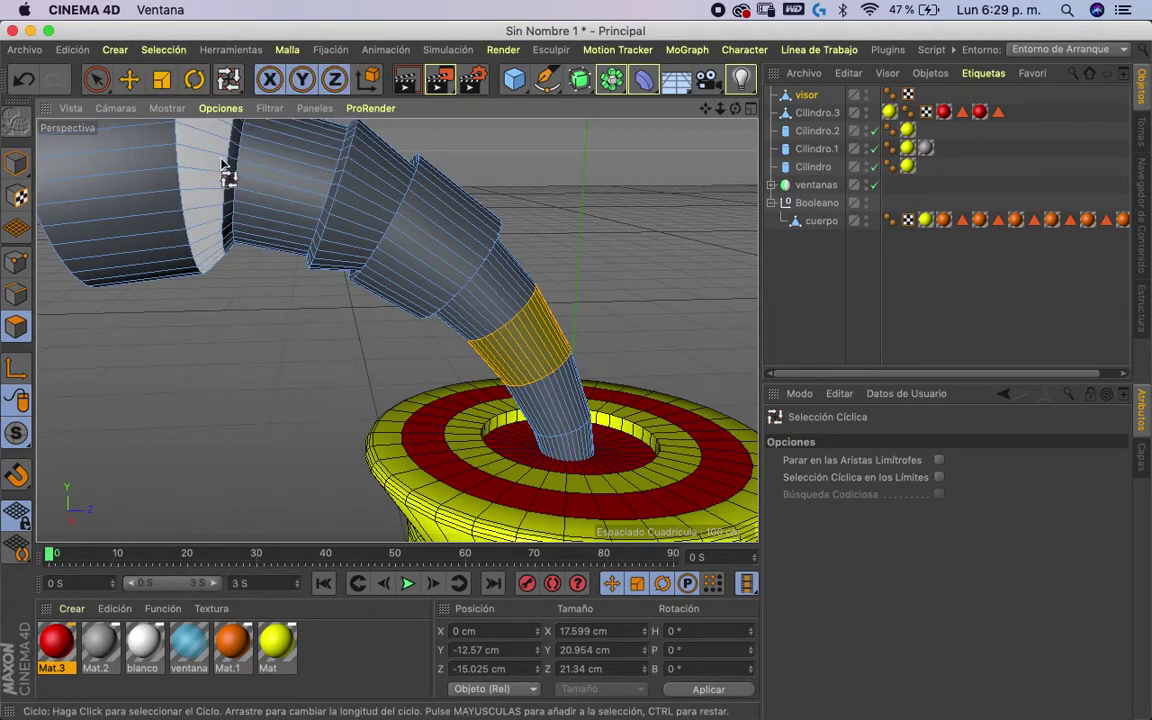
right_click(527, 330)
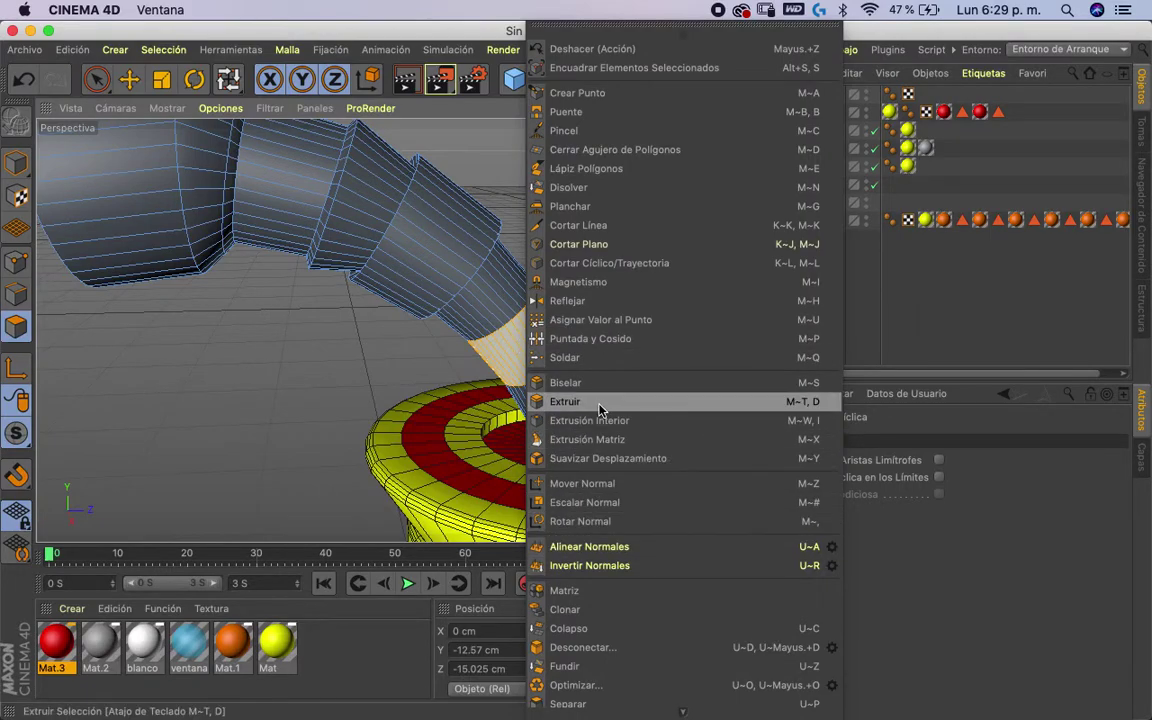
click(600, 405)
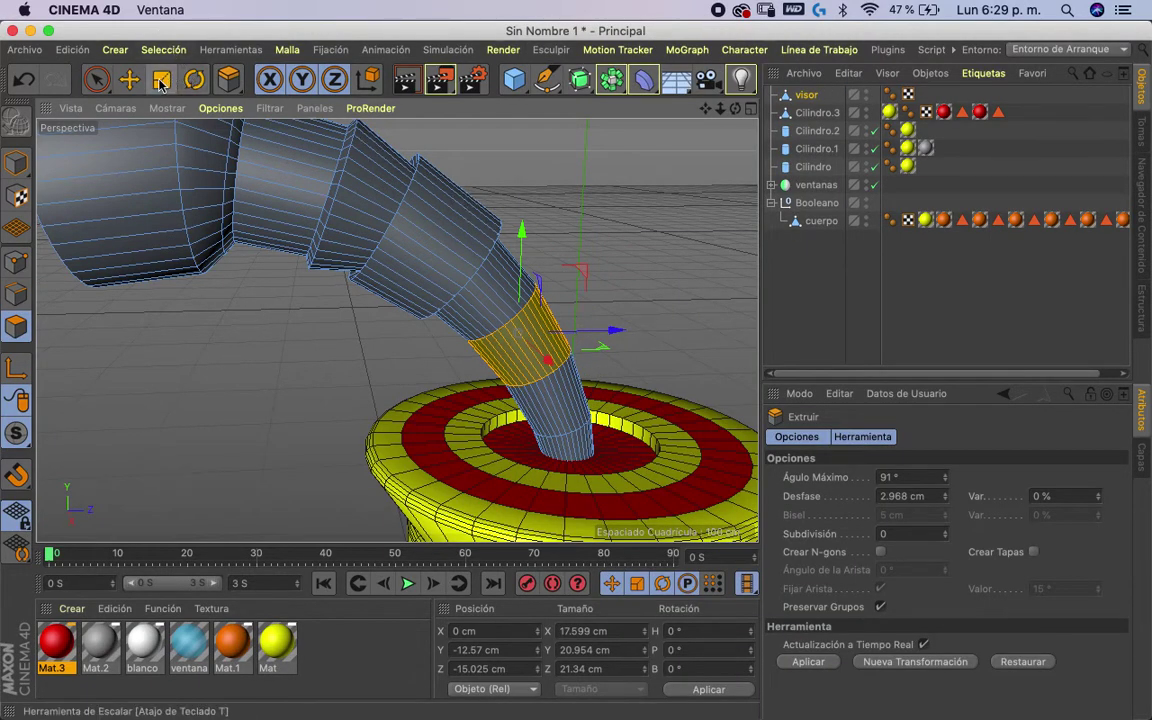
mouse_move(563, 288)
mouse_down()
mouse_move(588, 252)
mouse_move(595, 260)
mouse_up()
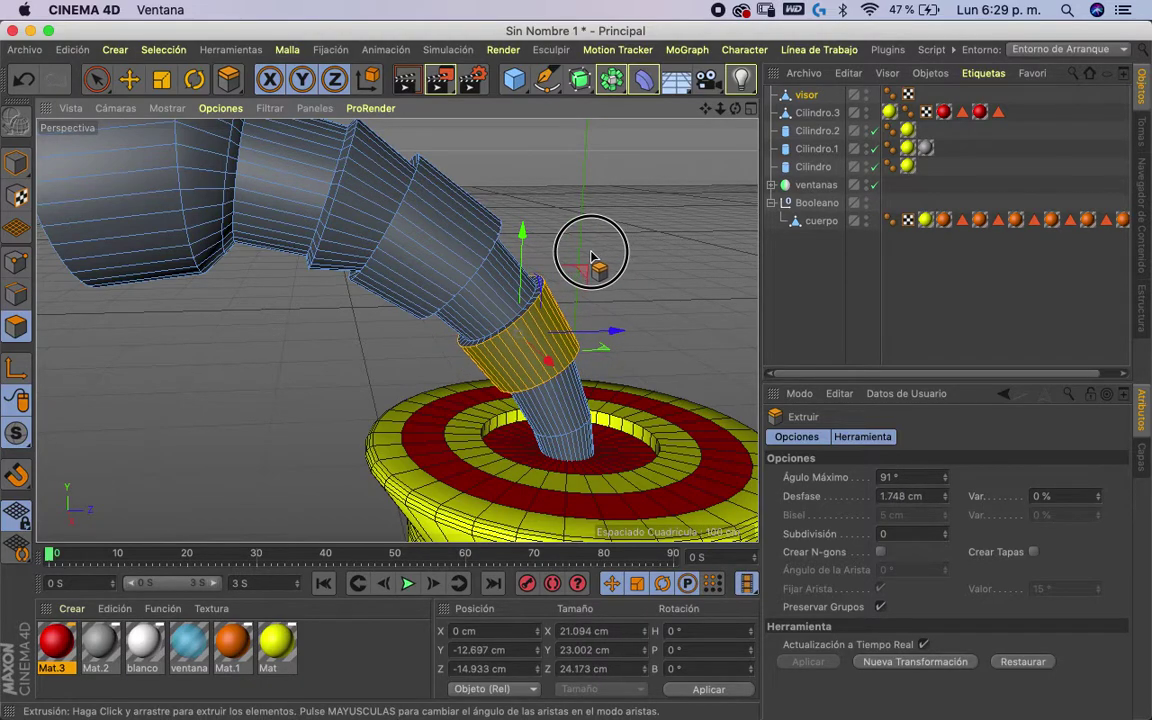
- Loop-select the ring at the tube's tip and extrude it into a small collar
drag(735, 108, 701, 113)
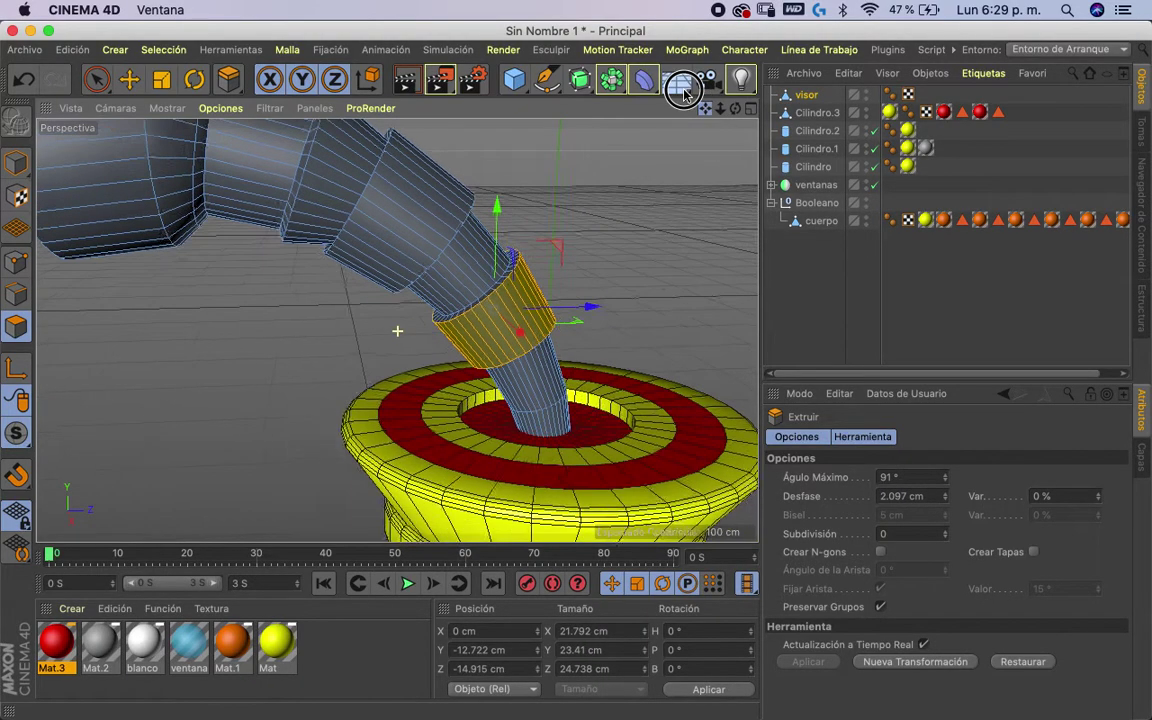
drag(228, 79, 305, 136)
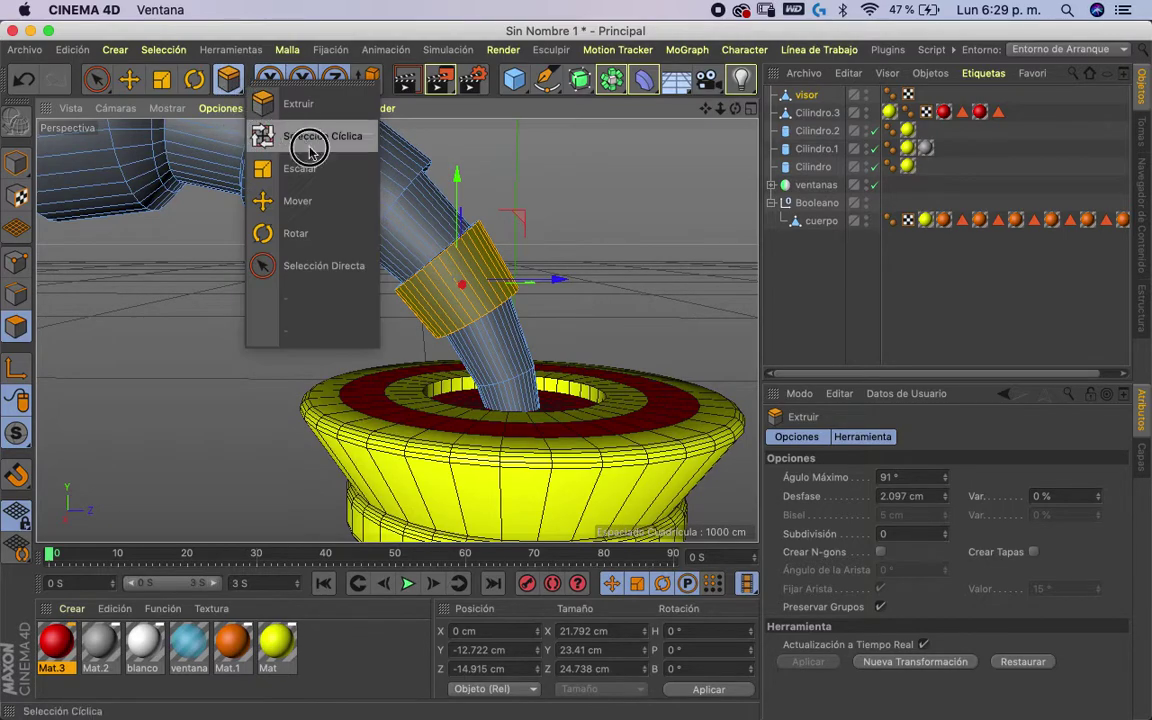
click(516, 393)
click(163, 82)
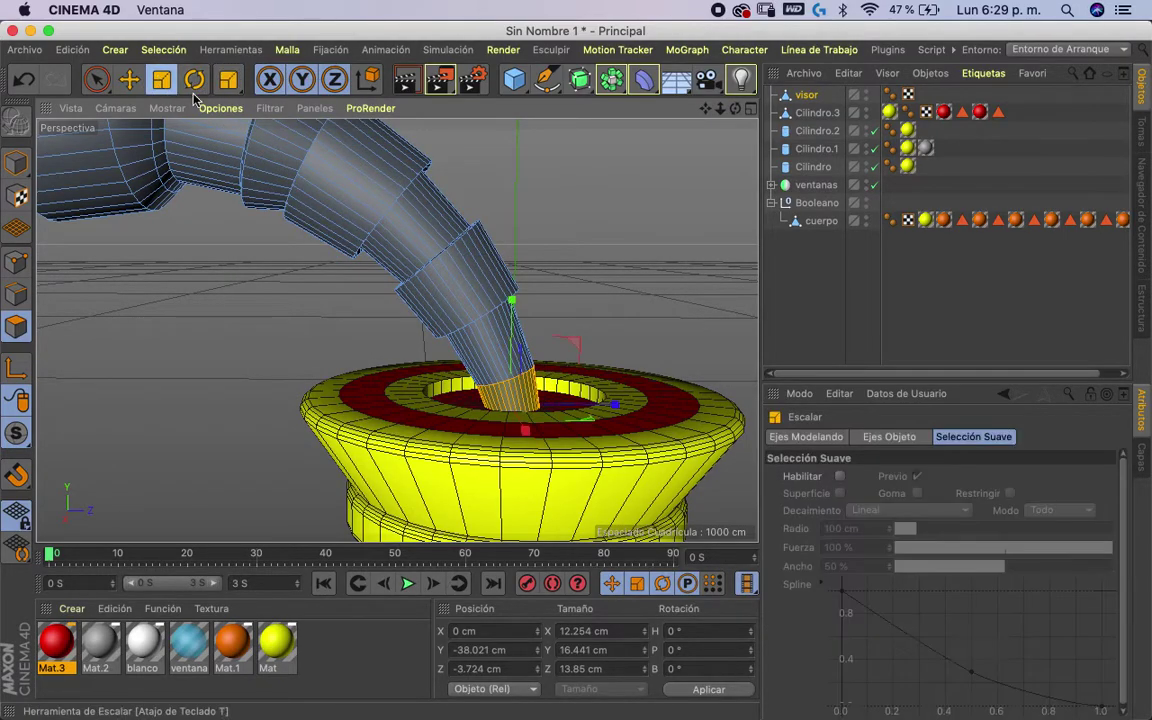
drag(228, 79, 290, 165)
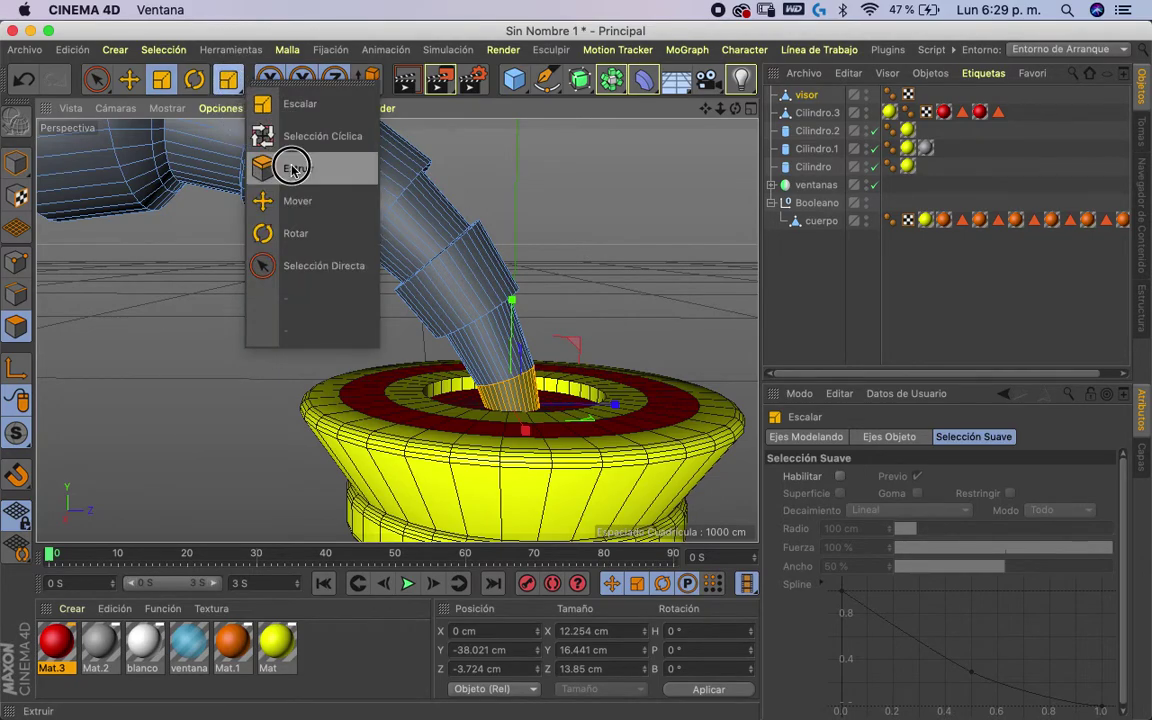
drag(593, 242, 607, 249)
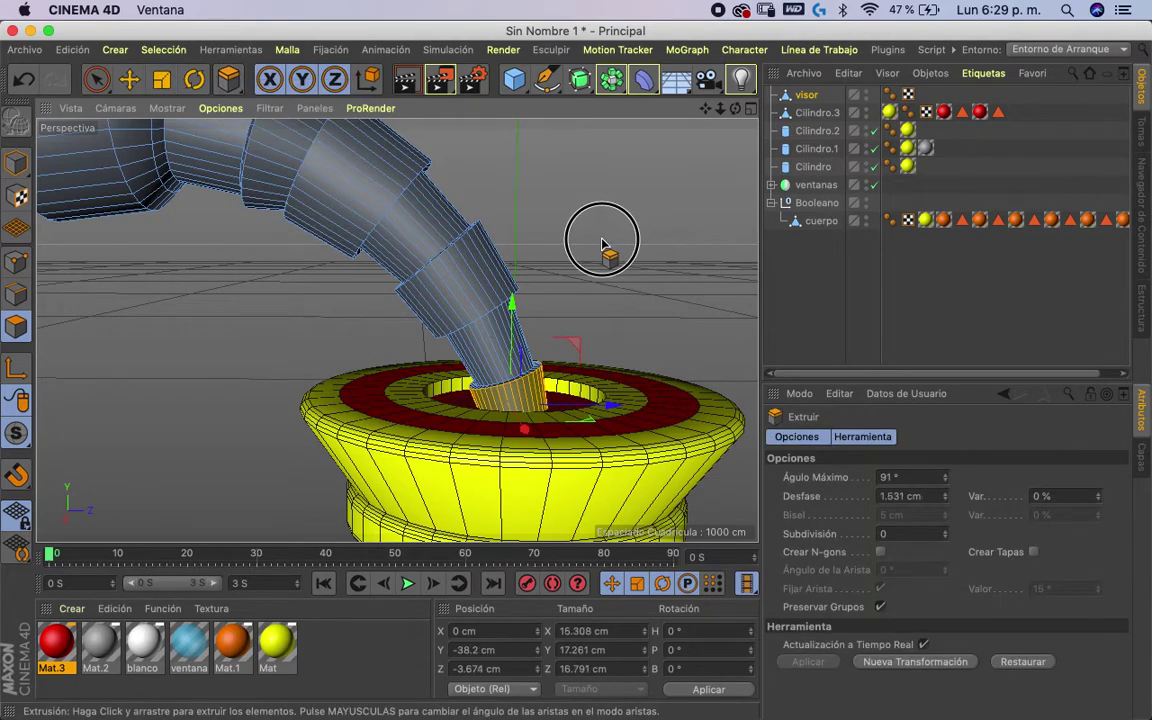
- Try the yellow Mat material on the selected ring, then undo it
drag(741, 103, 815, 150)
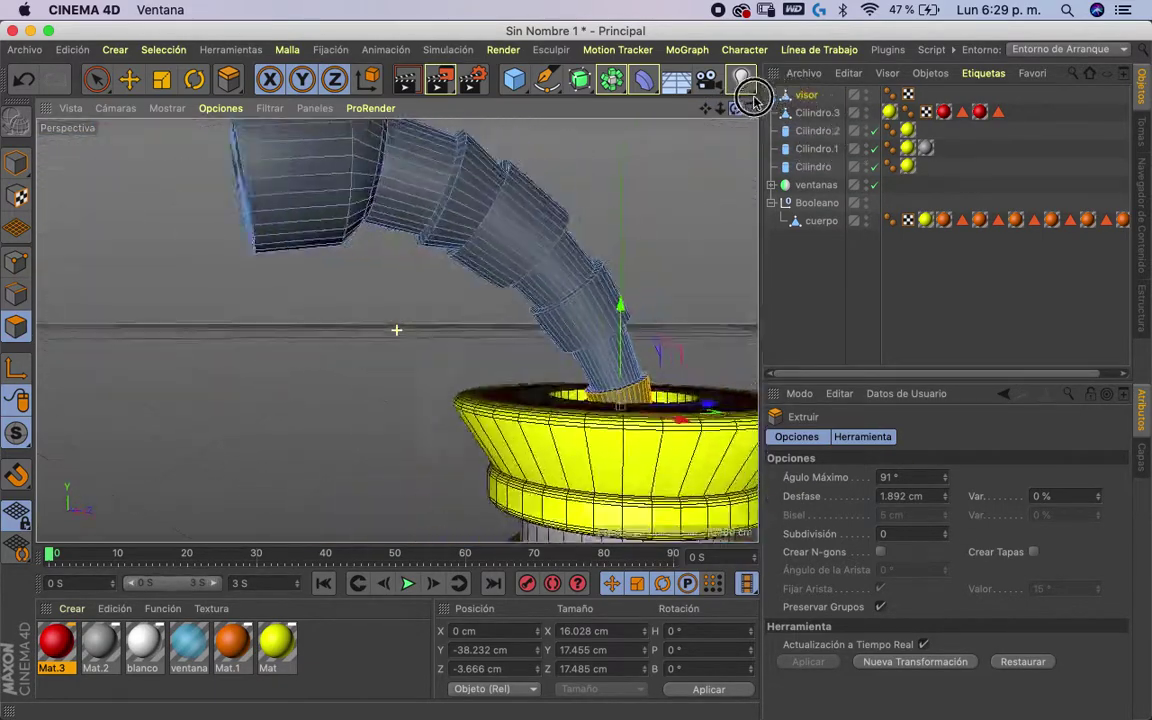
drag(815, 150, 650, 95)
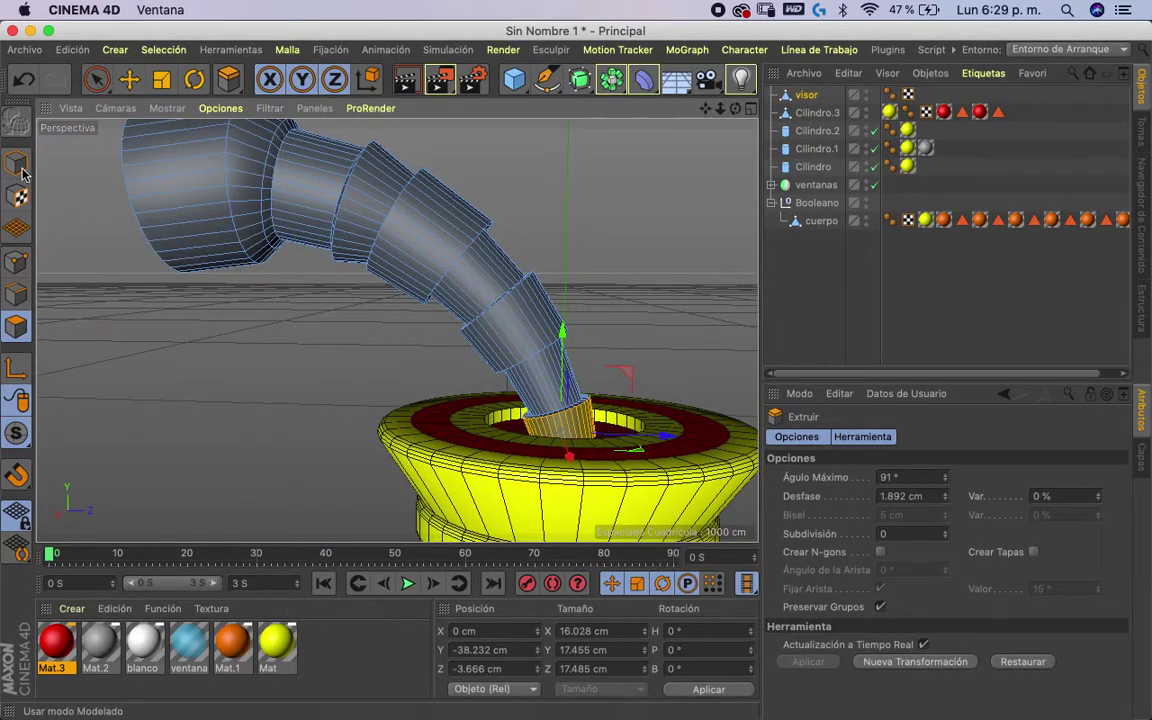
drag(279, 647, 339, 647)
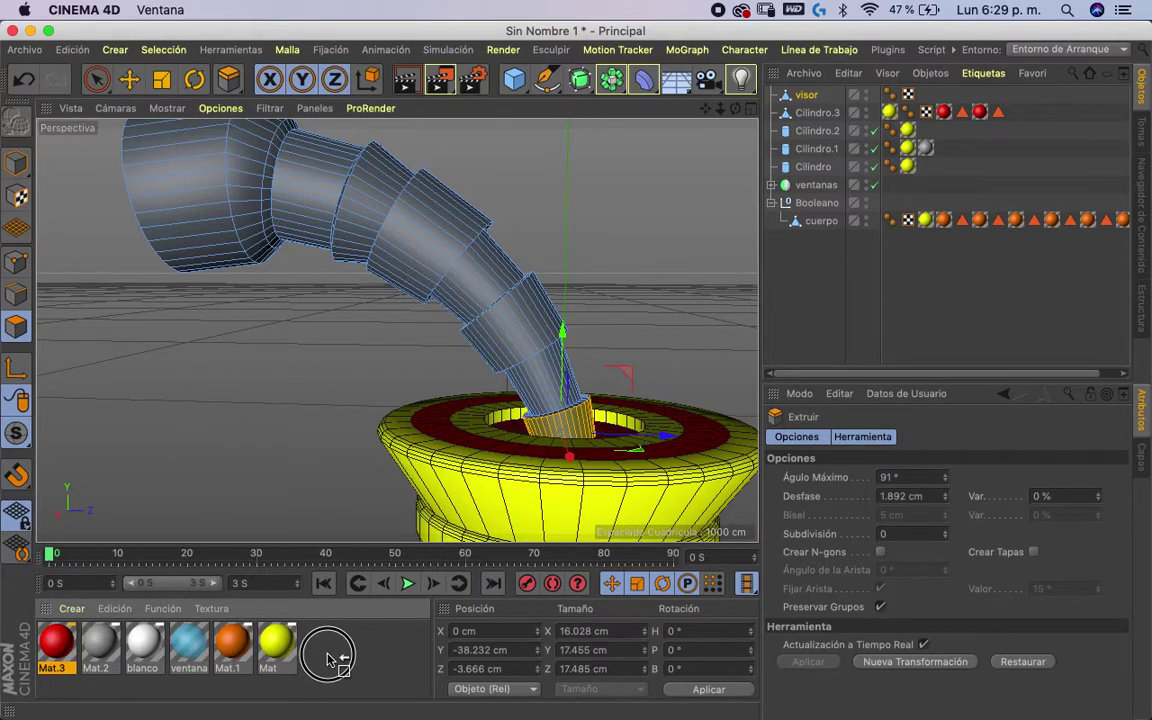
drag(331, 652, 536, 247)
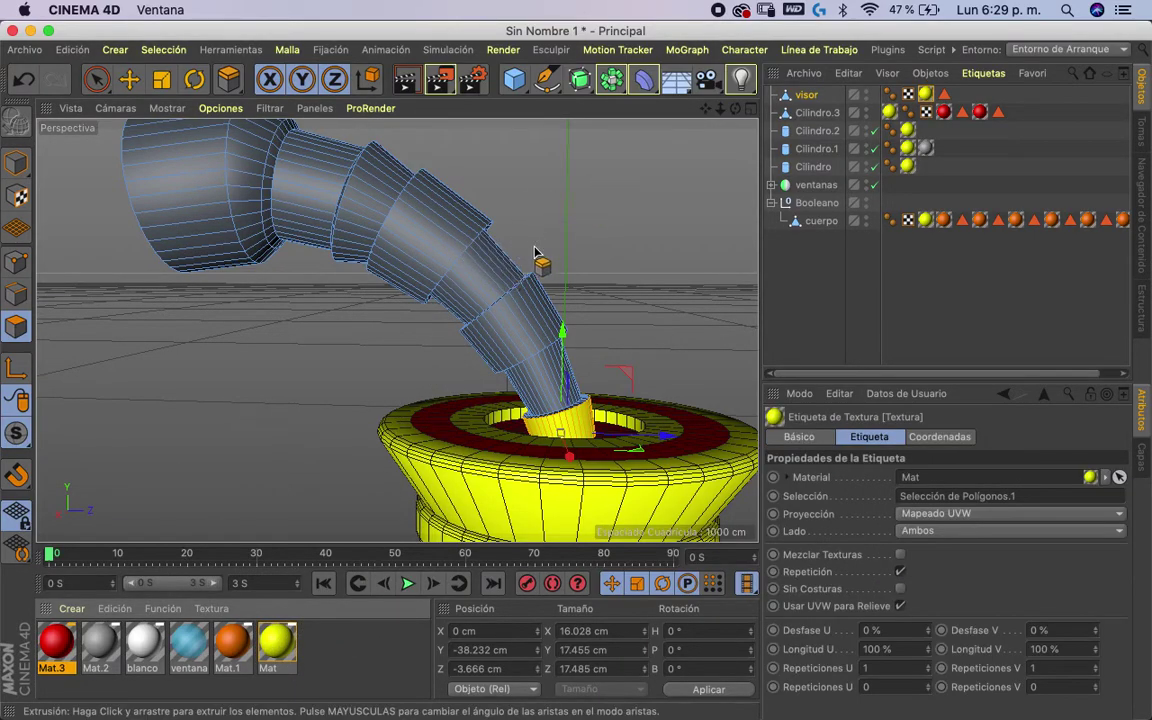
key(ctrl+z)
- In Model mode, apply the yellow Mat material to the whole visor tube
click(16, 162)
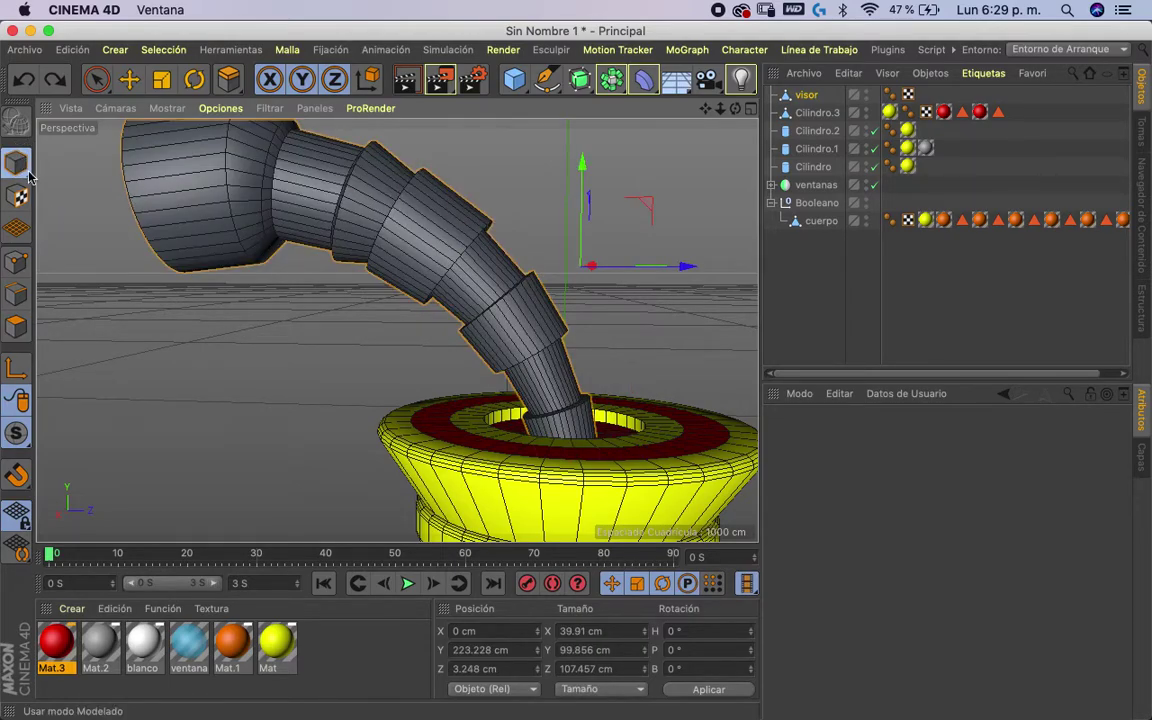
drag(707, 110, 692, 143)
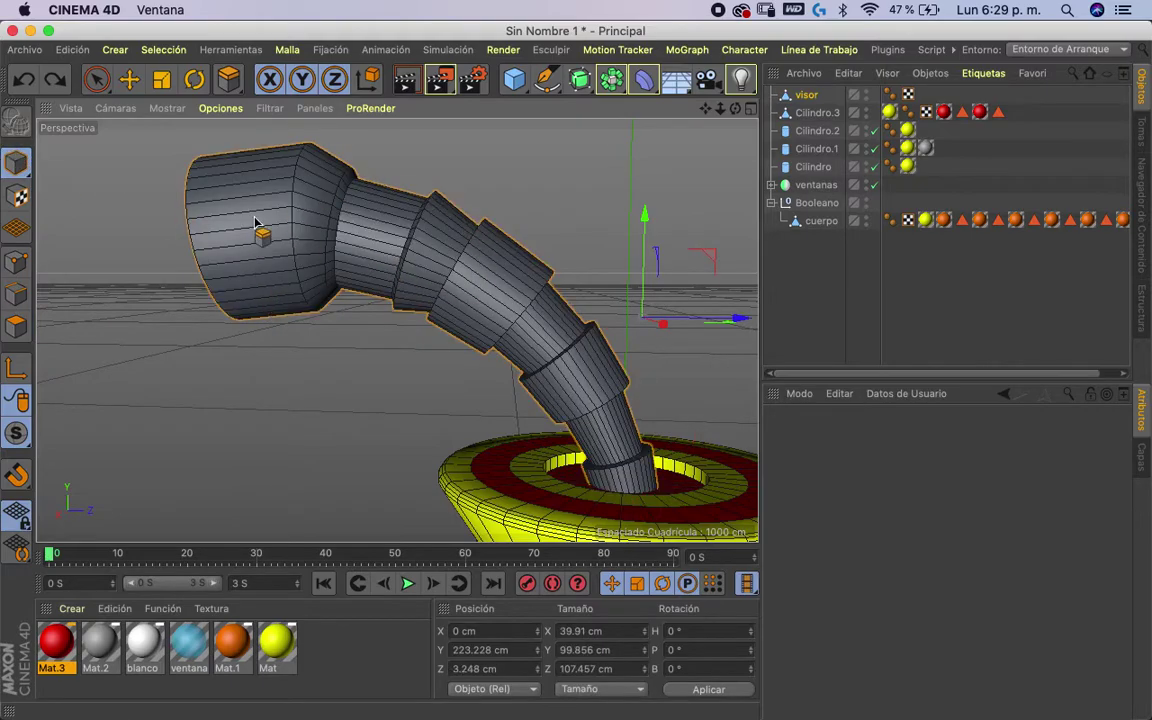
click(17, 322)
key(d)
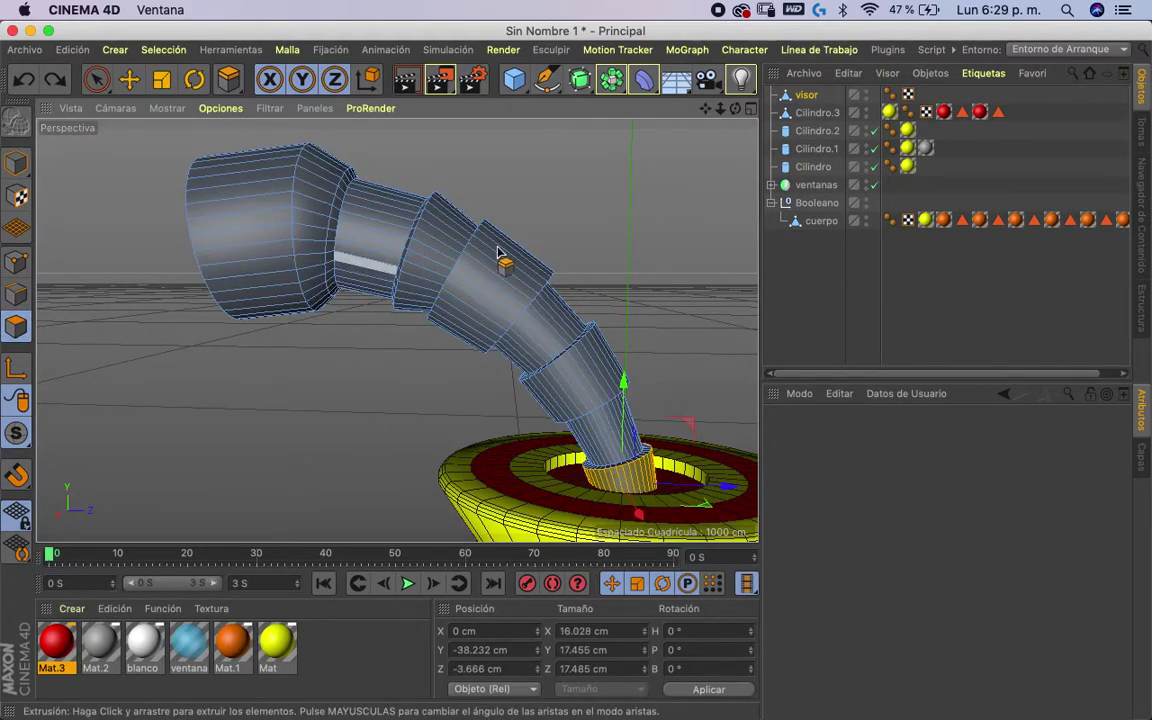
click(28, 164)
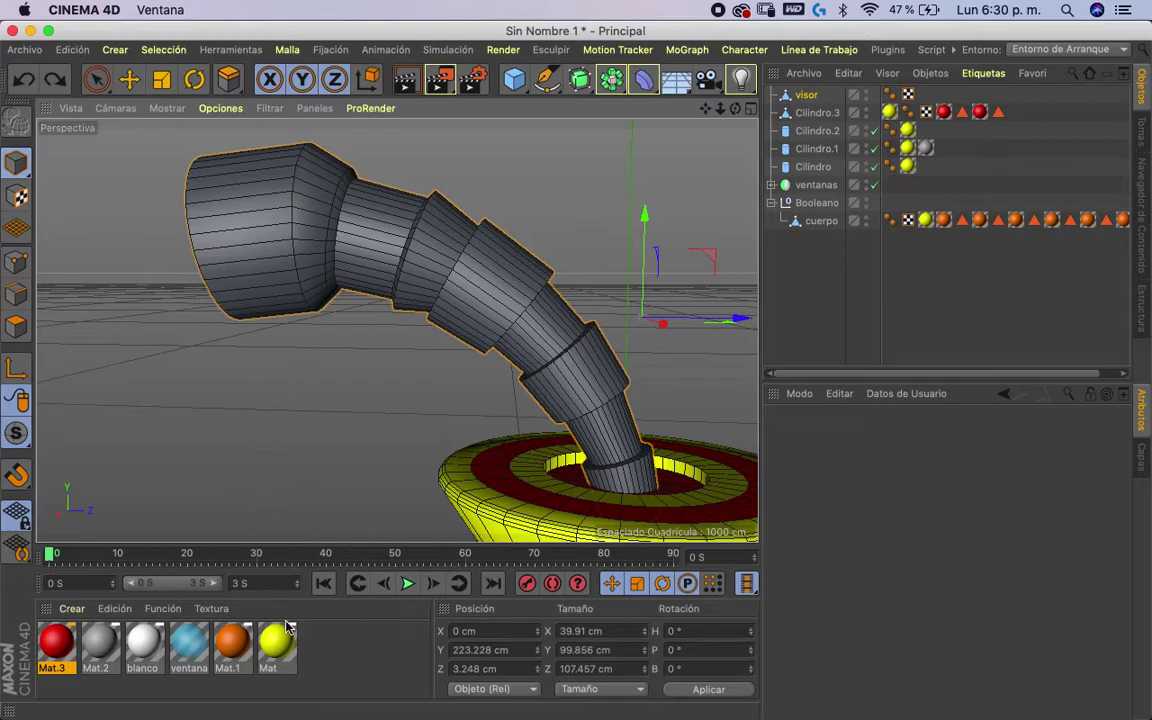
drag(287, 627, 476, 309)
mouse_move(733, 118)
mouse_down()
mouse_move(700, 104)
mouse_move(757, 115)
mouse_move(660, 102)
mouse_move(660, 192)
mouse_up()
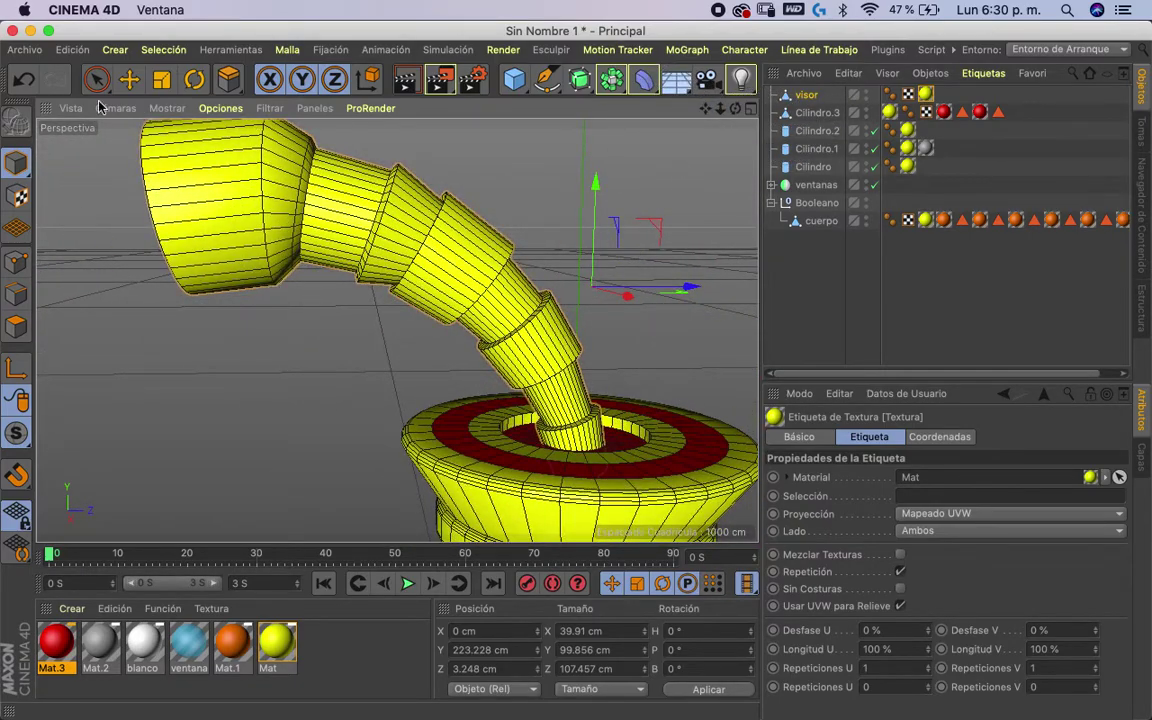
drag(237, 78, 306, 174)
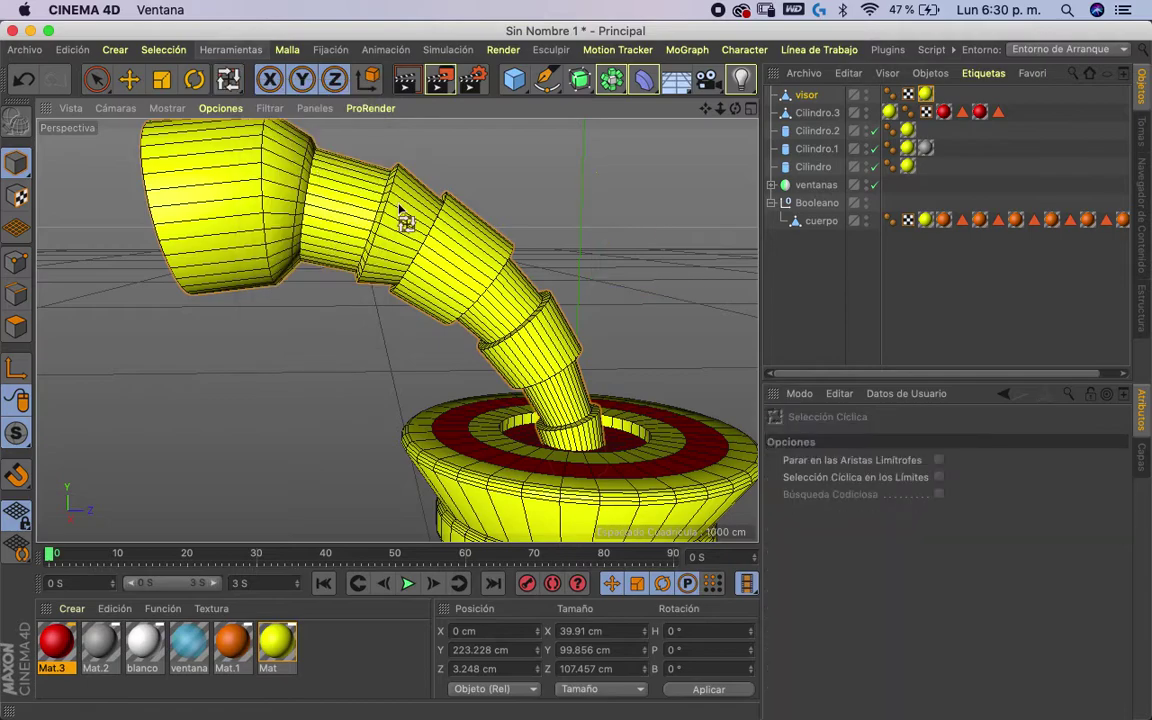
- In polygon mode, paint the lower ring and upper arm band orange with Mat.1
click(797, 95)
click(17, 326)
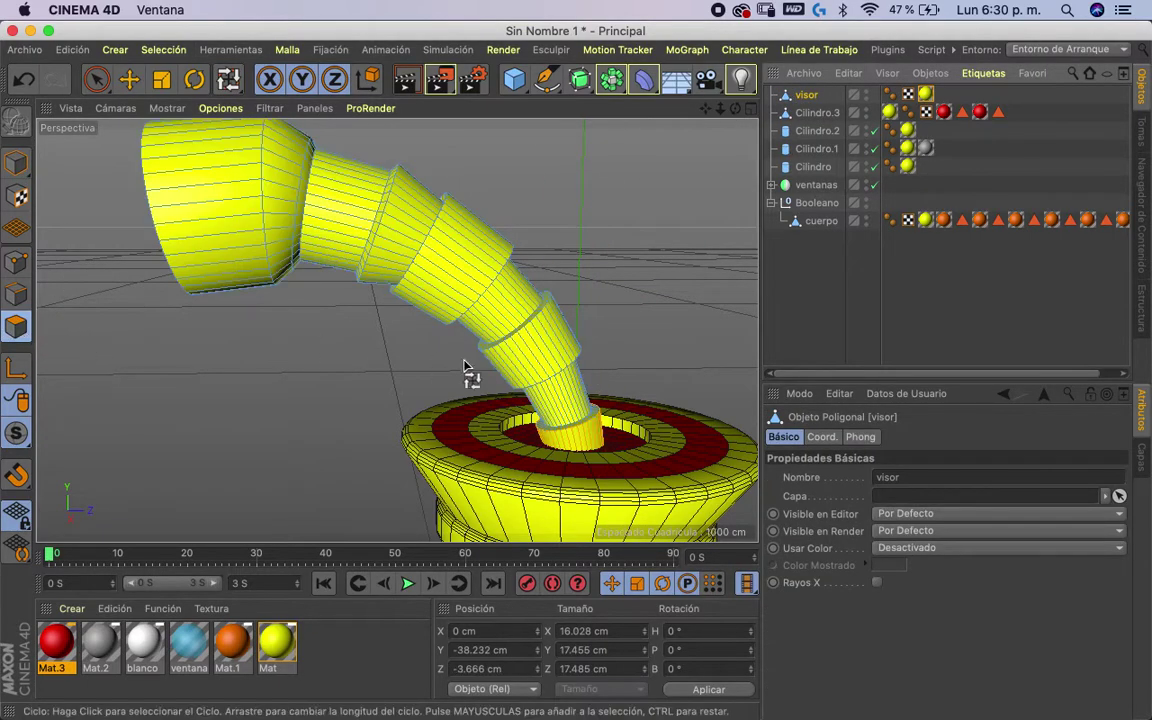
click(578, 406)
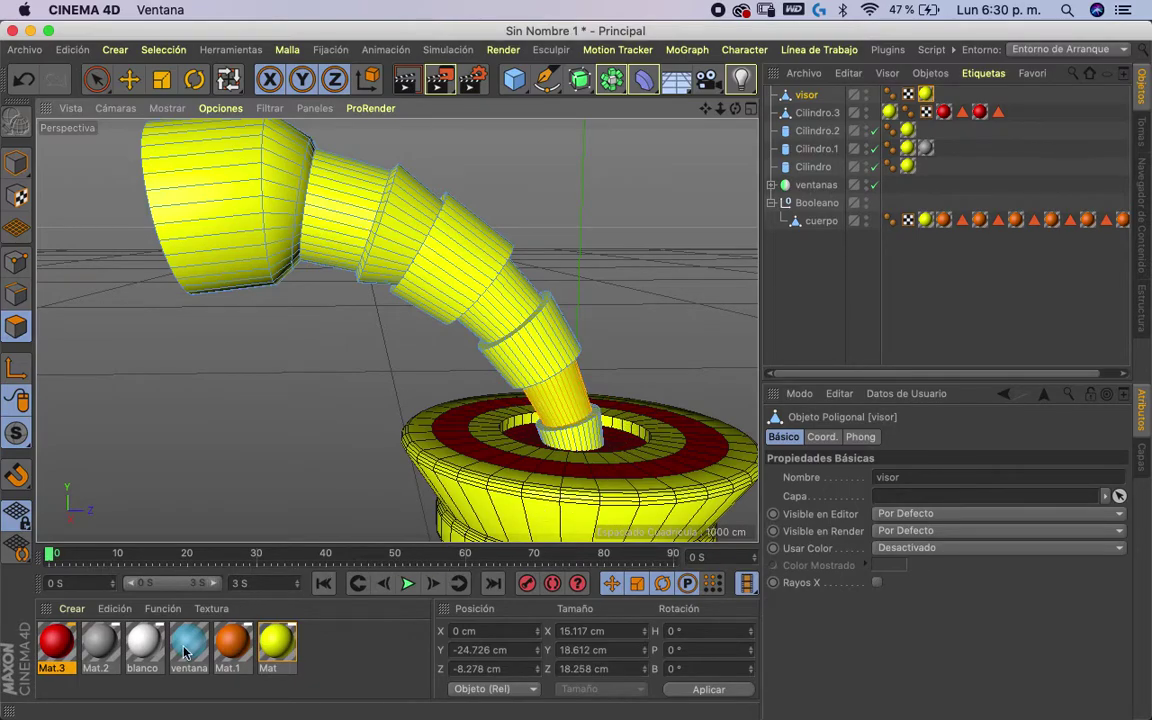
drag(245, 645, 527, 399)
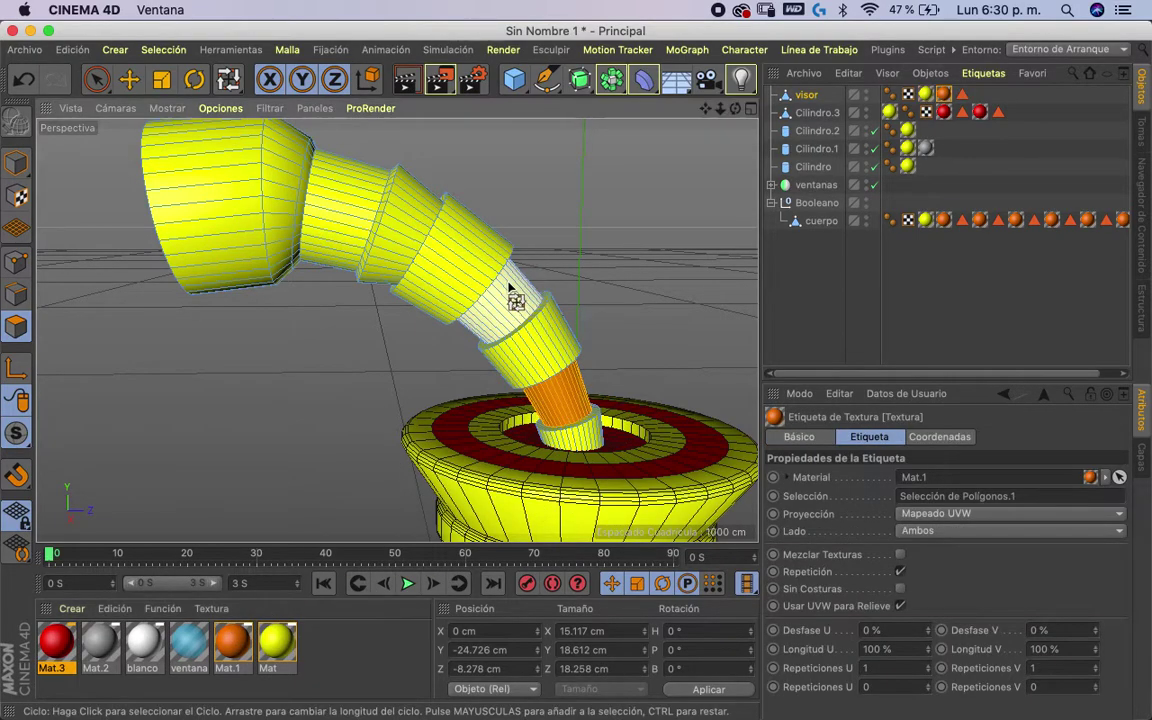
drag(243, 640, 478, 322)
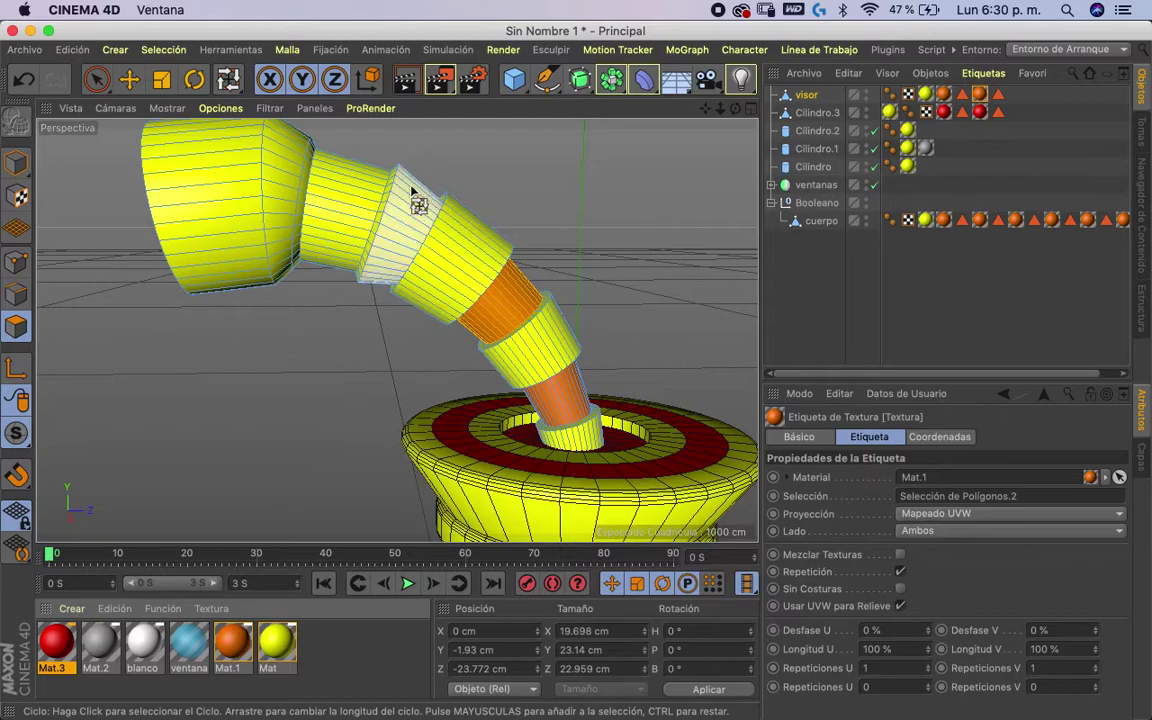
click(365, 222)
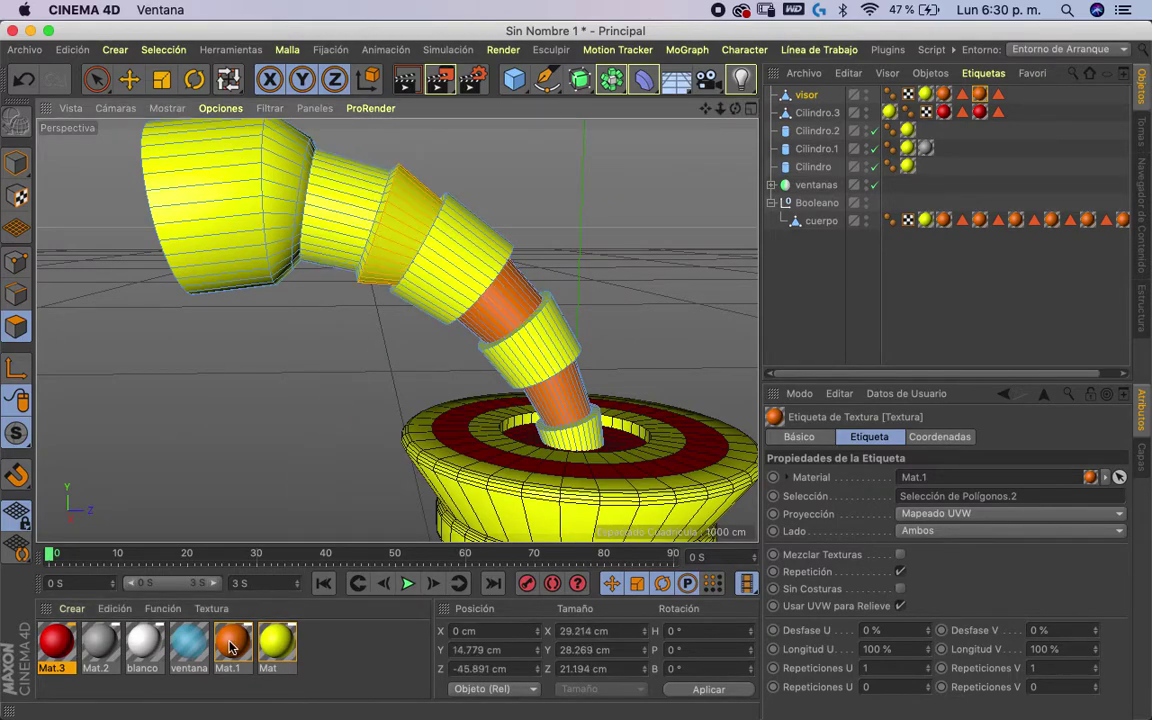
drag(231, 645, 370, 235)
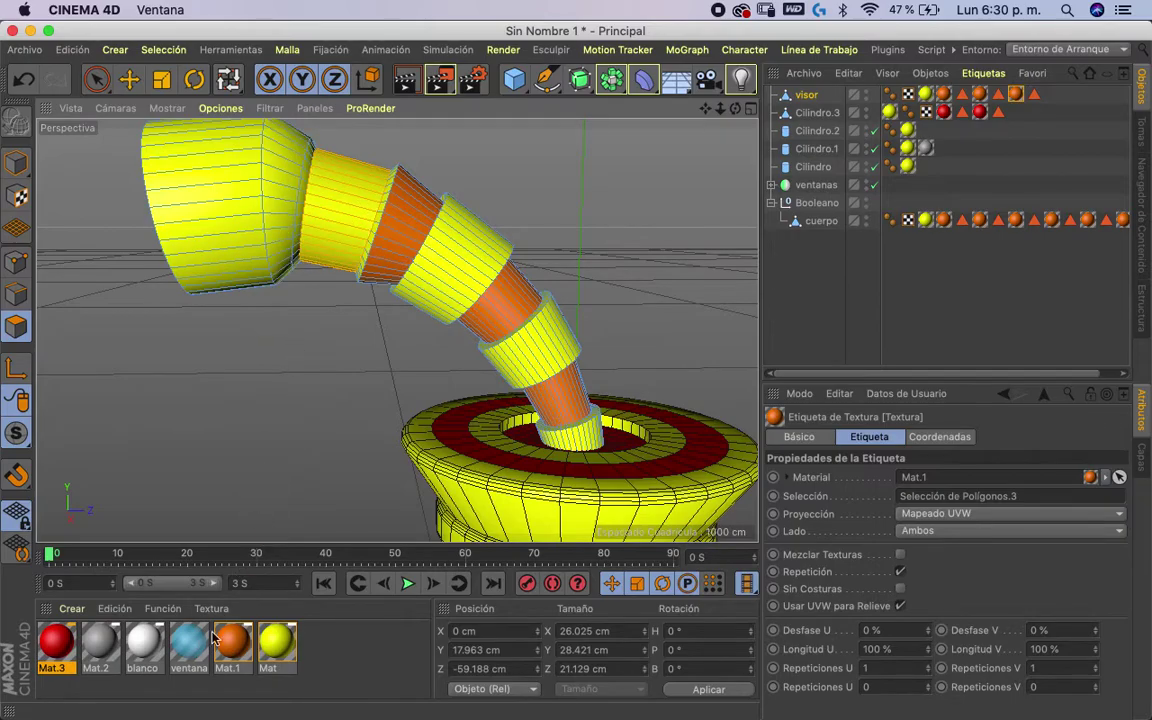
- Make the upper arm segment and the end cylinder orange with Mat.1
drag(213, 638, 294, 388)
drag(340, 218, 322, 173)
alt+drag(360, 390, 300, 415)
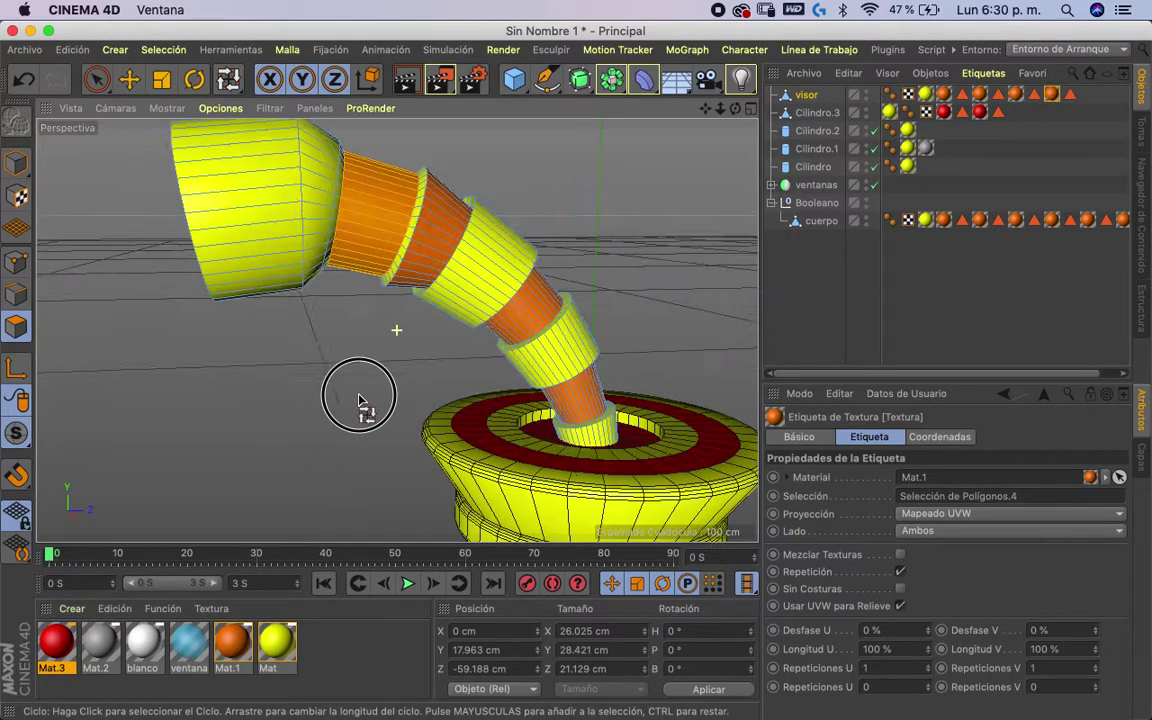
click(229, 283)
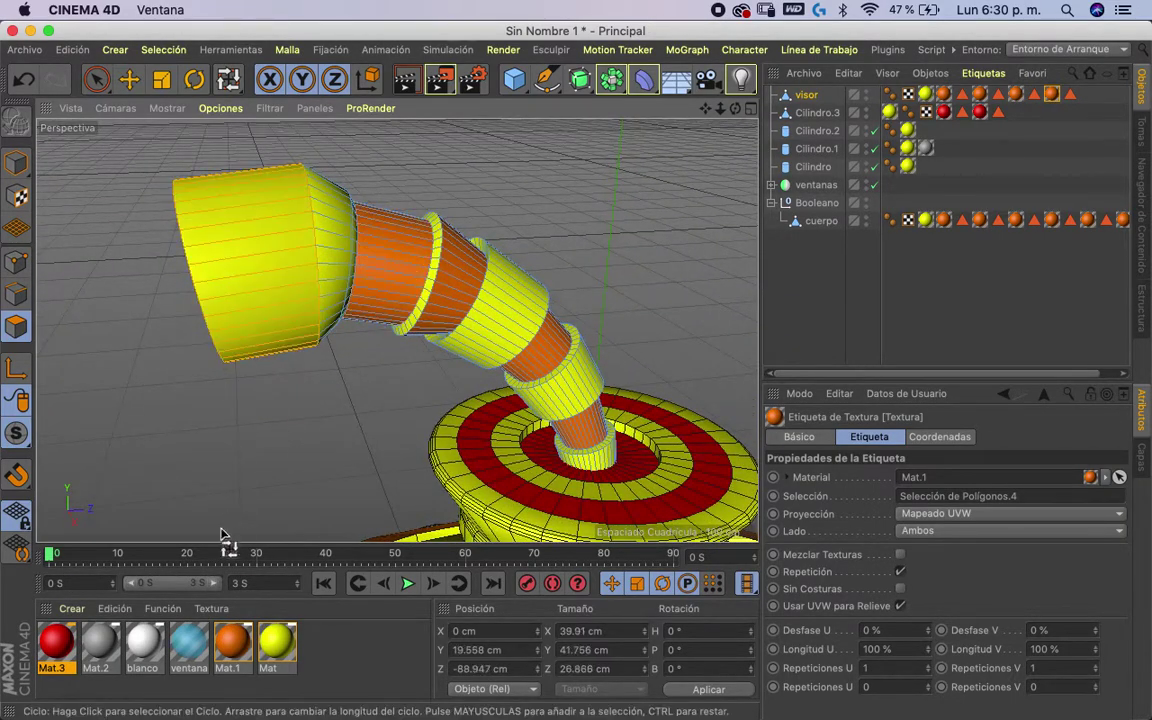
drag(256, 309, 258, 312)
- Recolour the mid band yellow with Mat and turn the thin ring band orange with Mat.1
mouse_move(391, 417)
alt+mouse_down()
mouse_move(327, 342)
mouse_move(329, 381)
mouse_move(275, 283)
alt+mouse_up()
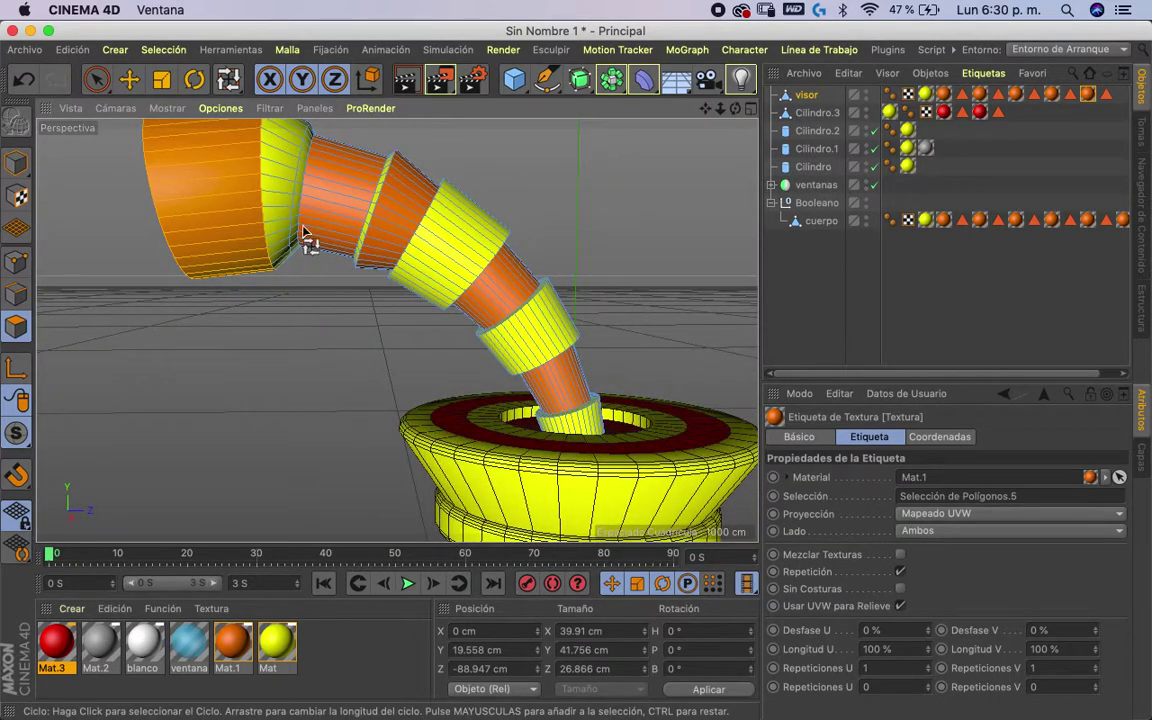
click(292, 190)
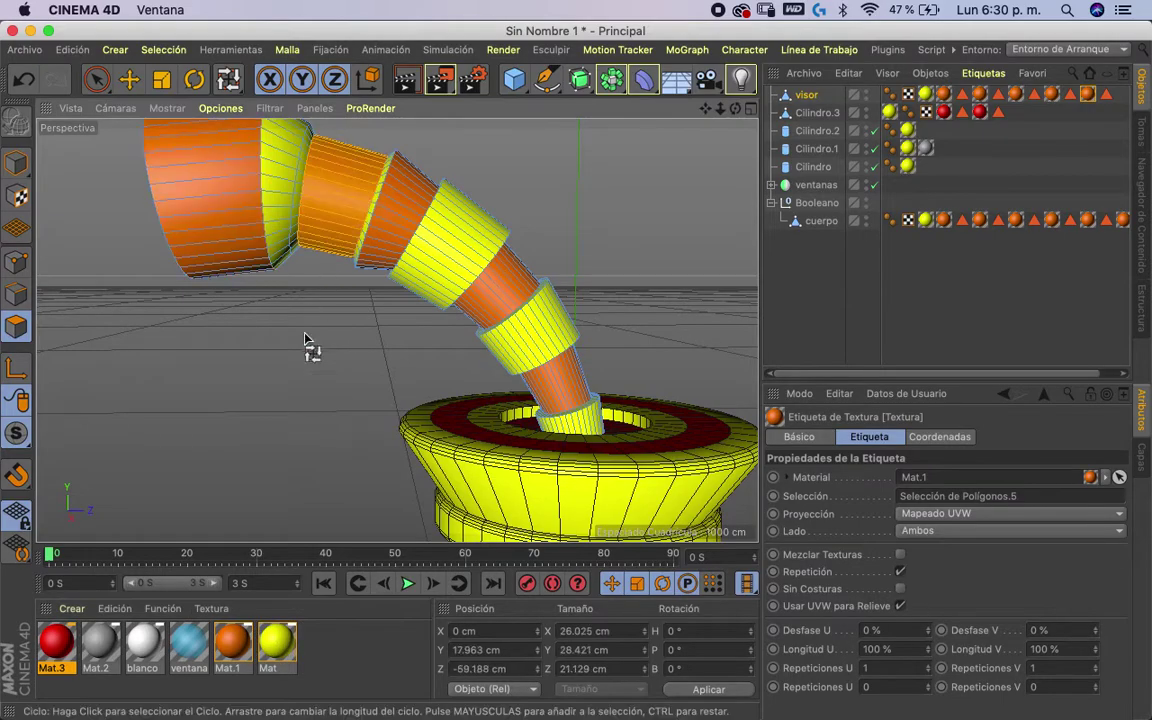
drag(260, 636, 327, 244)
mouse_move(278, 329)
alt+mouse_down()
mouse_move(313, 458)
mouse_move(252, 458)
mouse_move(244, 490)
alt+mouse_up()
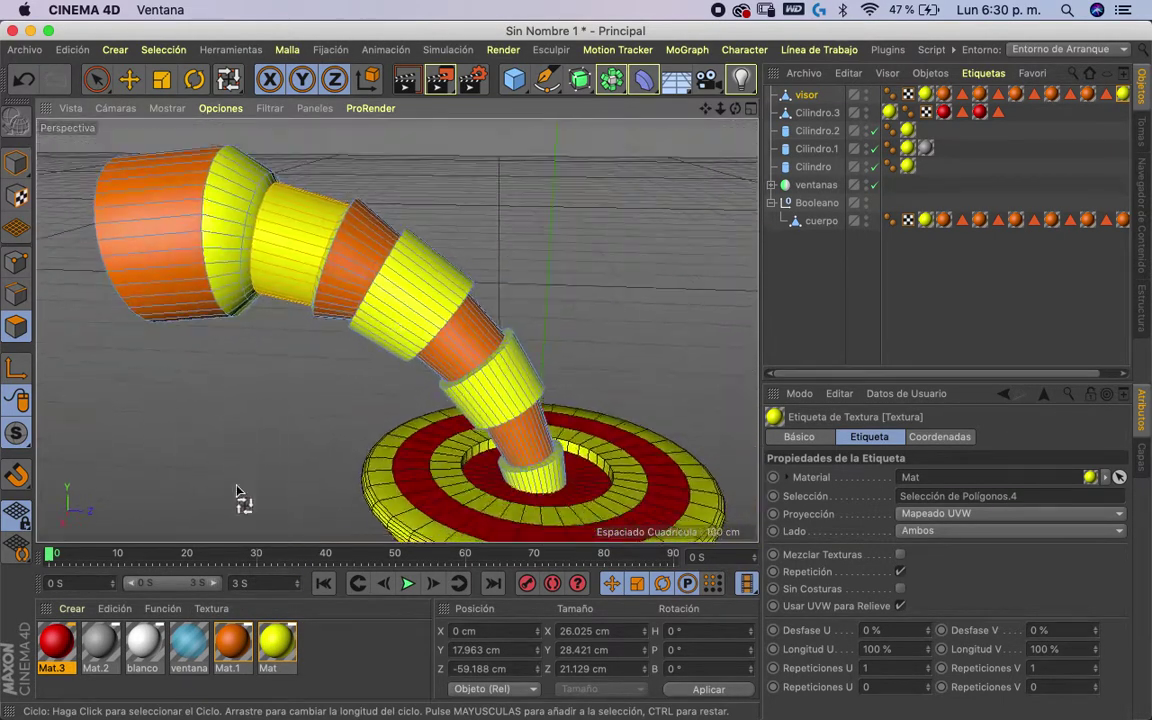
click(243, 252)
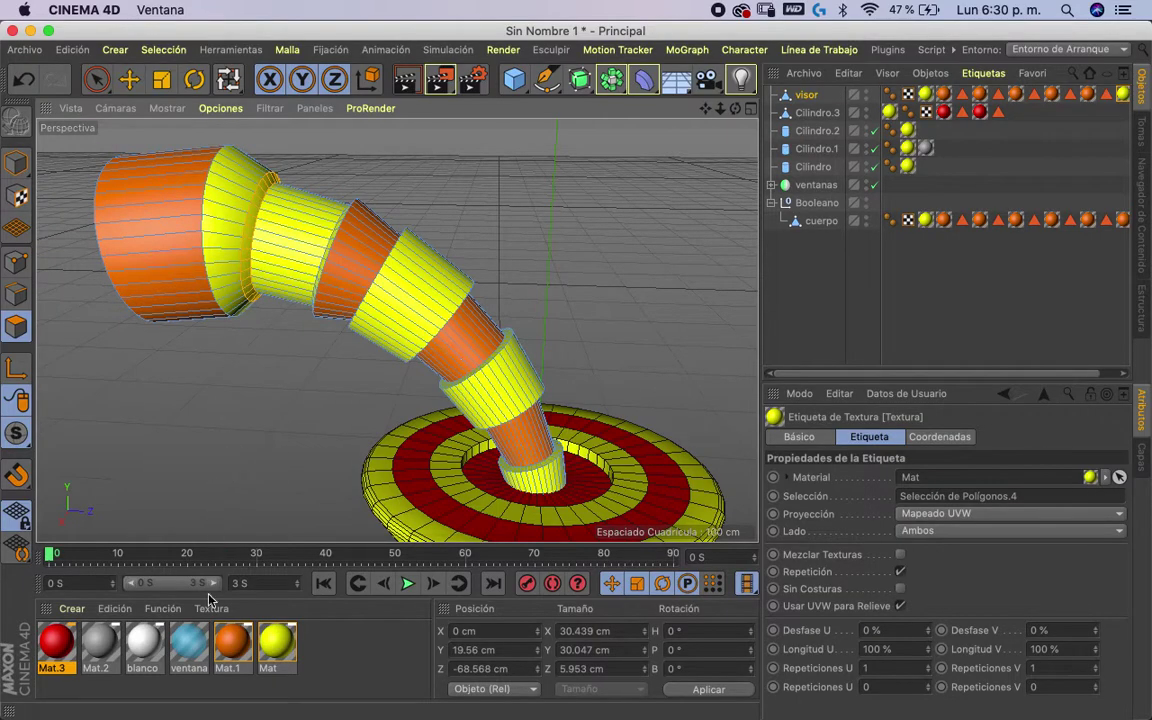
drag(232, 645, 228, 505)
drag(248, 260, 248, 262)
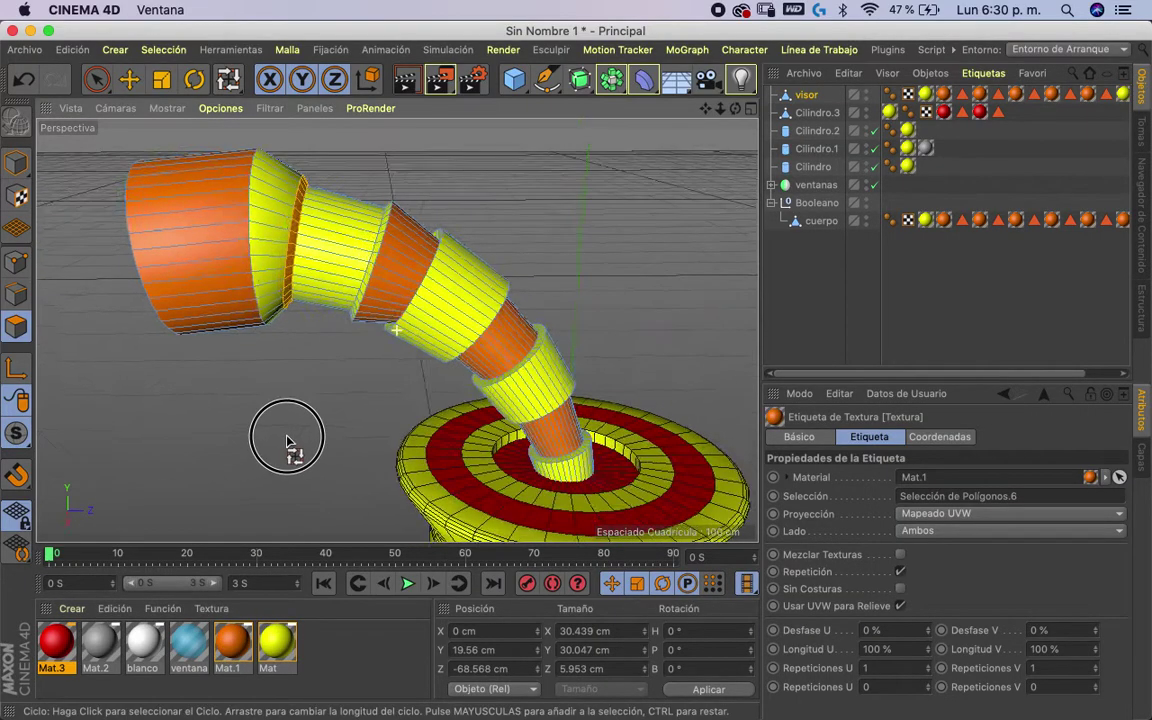
alt+drag(240, 395, 632, 114)
drag(735, 108, 396, 222)
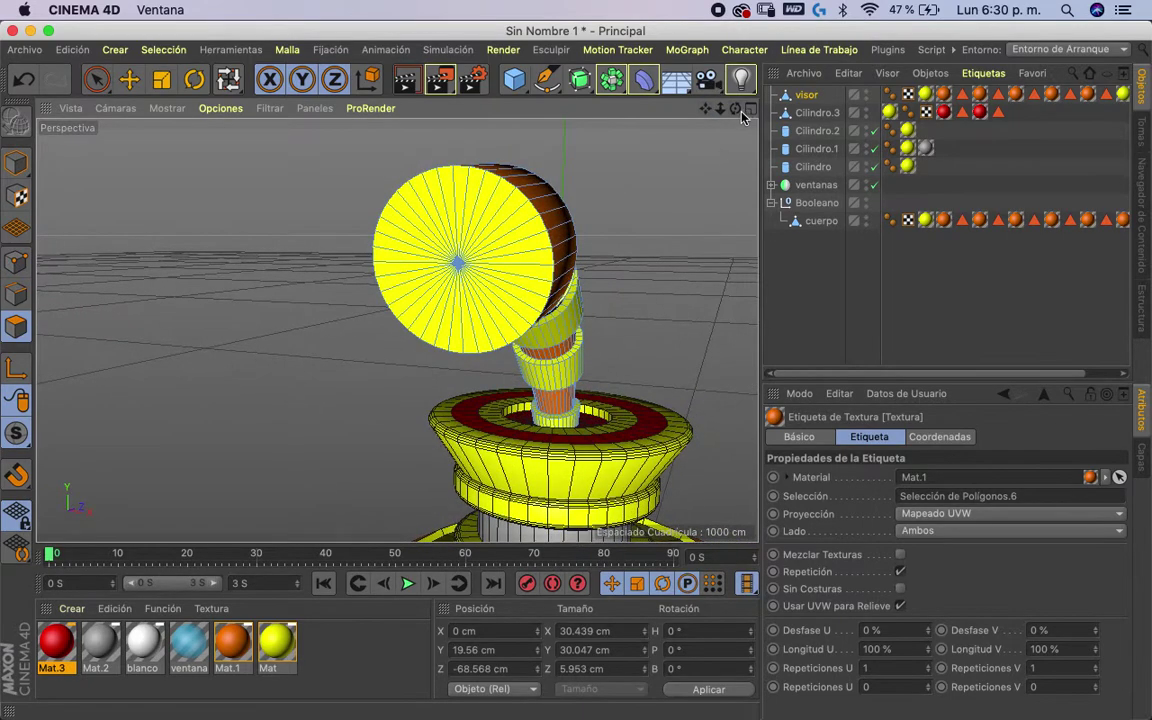
- Extrude the disc's front face with a -2.752 cm offset and scale it to about 84%
click(396, 222)
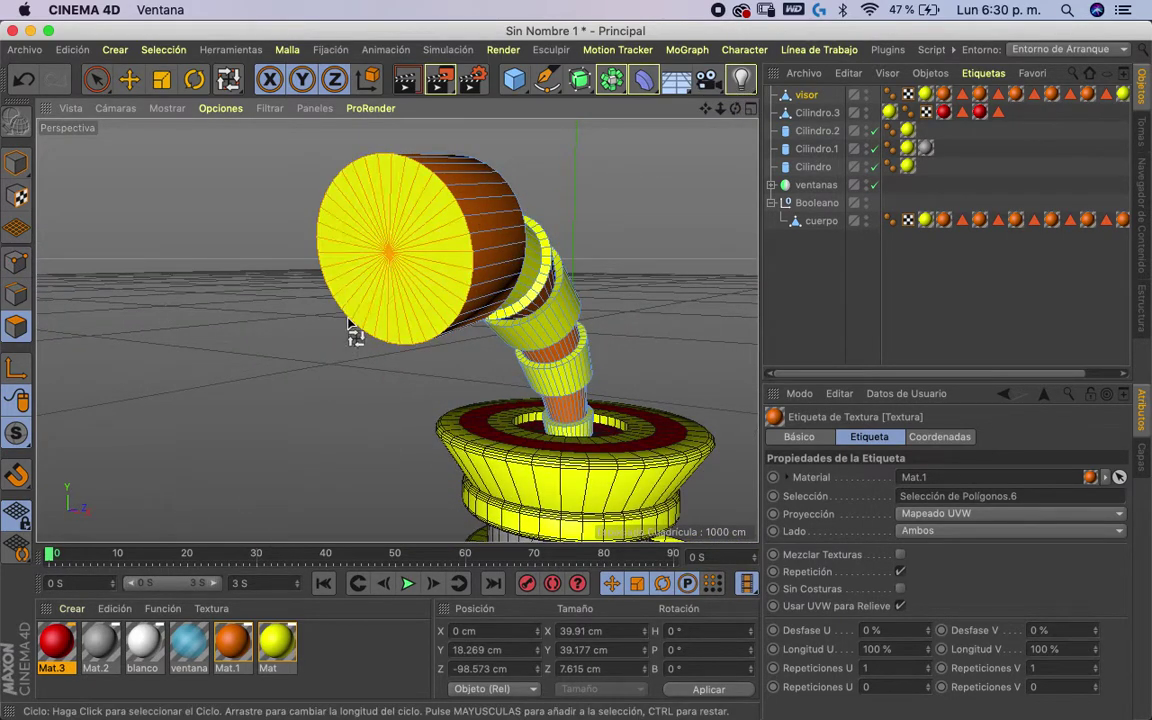
drag(228, 80, 278, 134)
drag(617, 195, 632, 170)
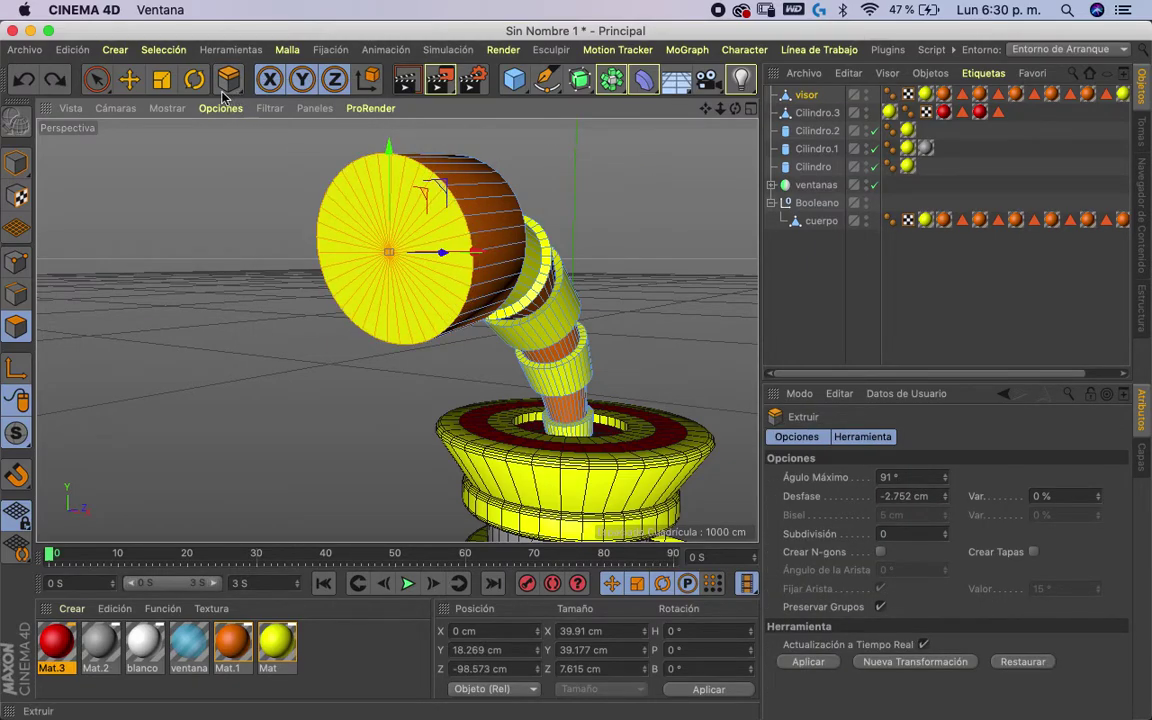
click(168, 81)
mouse_move(622, 180)
mouse_down()
mouse_move(497, 220)
mouse_move(586, 198)
mouse_move(507, 221)
mouse_move(553, 222)
mouse_move(539, 225)
mouse_up()
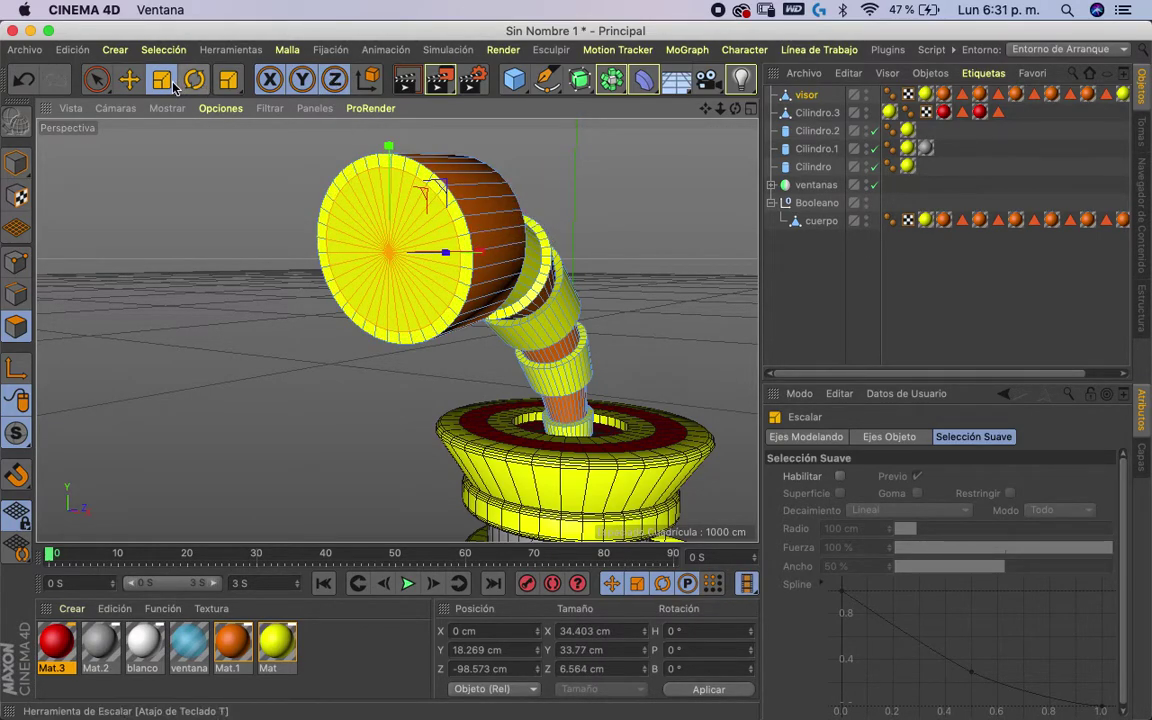
- Move the face back along Z so it sits about 4 cm inside the rim
mouse_move(326, 325)
alt+mouse_down()
mouse_move(290, 378)
mouse_move(305, 273)
alt+mouse_up()
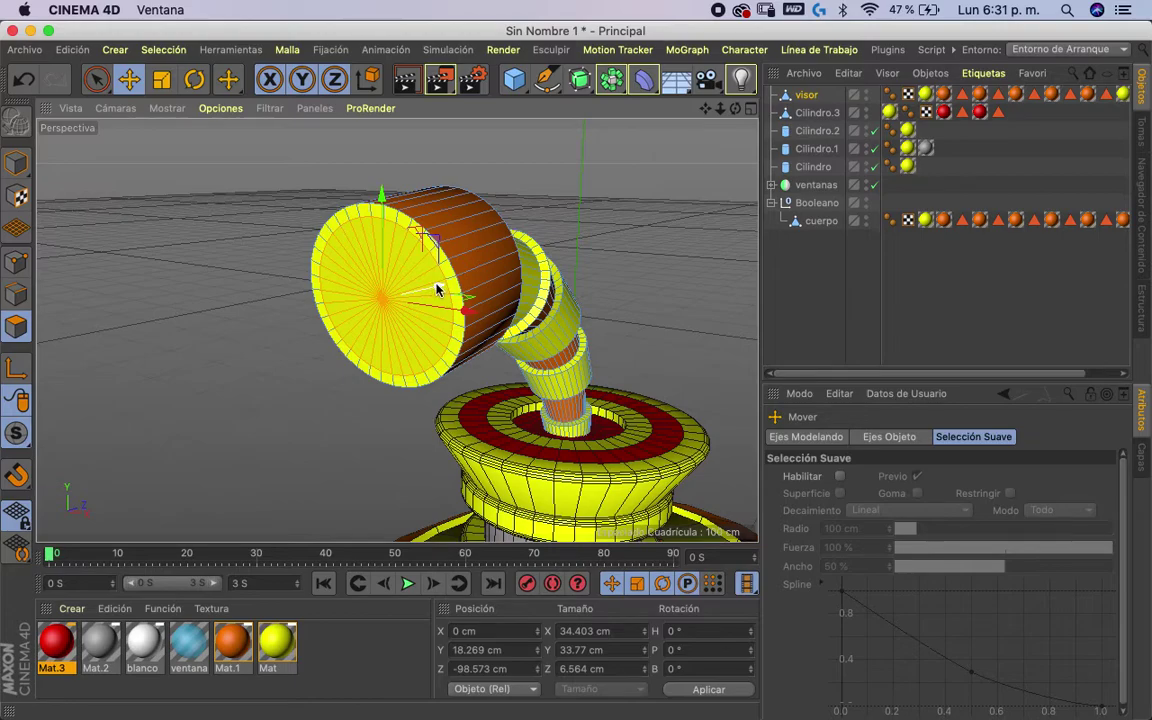
drag(437, 290, 347, 329)
key(ctrl+z)
mouse_move(395, 205)
mouse_down()
mouse_move(385, 193)
mouse_move(400, 128)
mouse_move(580, 322)
mouse_move(488, 268)
mouse_up()
drag(440, 288, 478, 270)
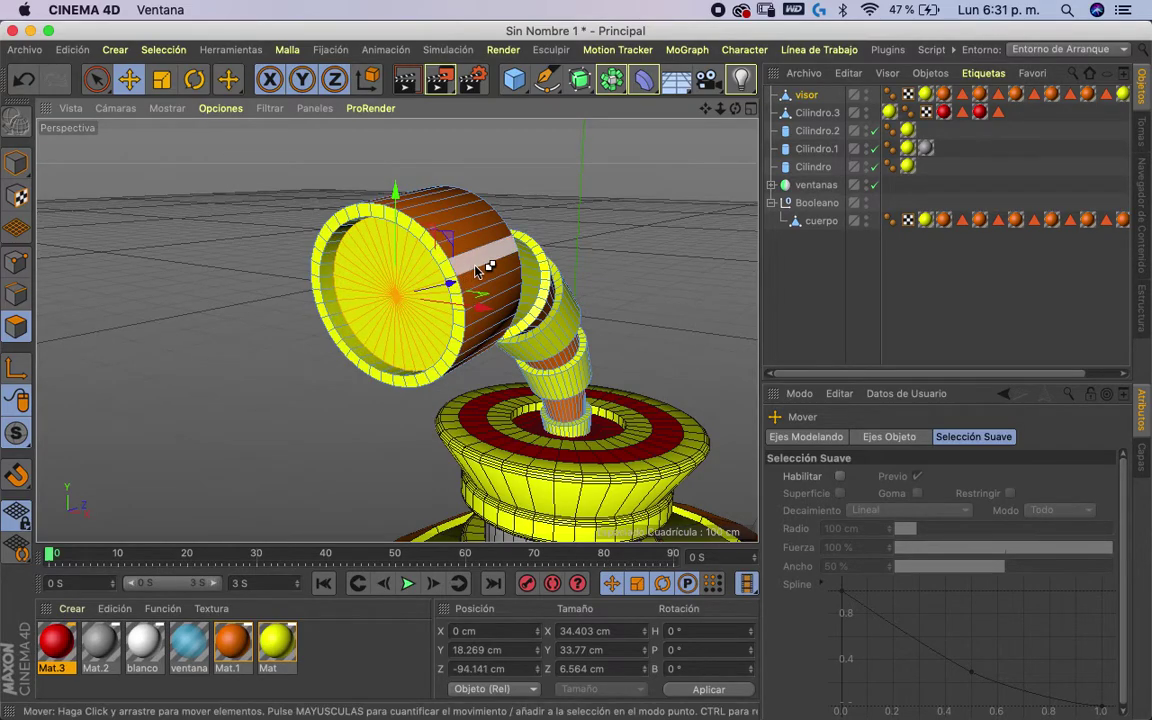
alt+drag(263, 339, 300, 320)
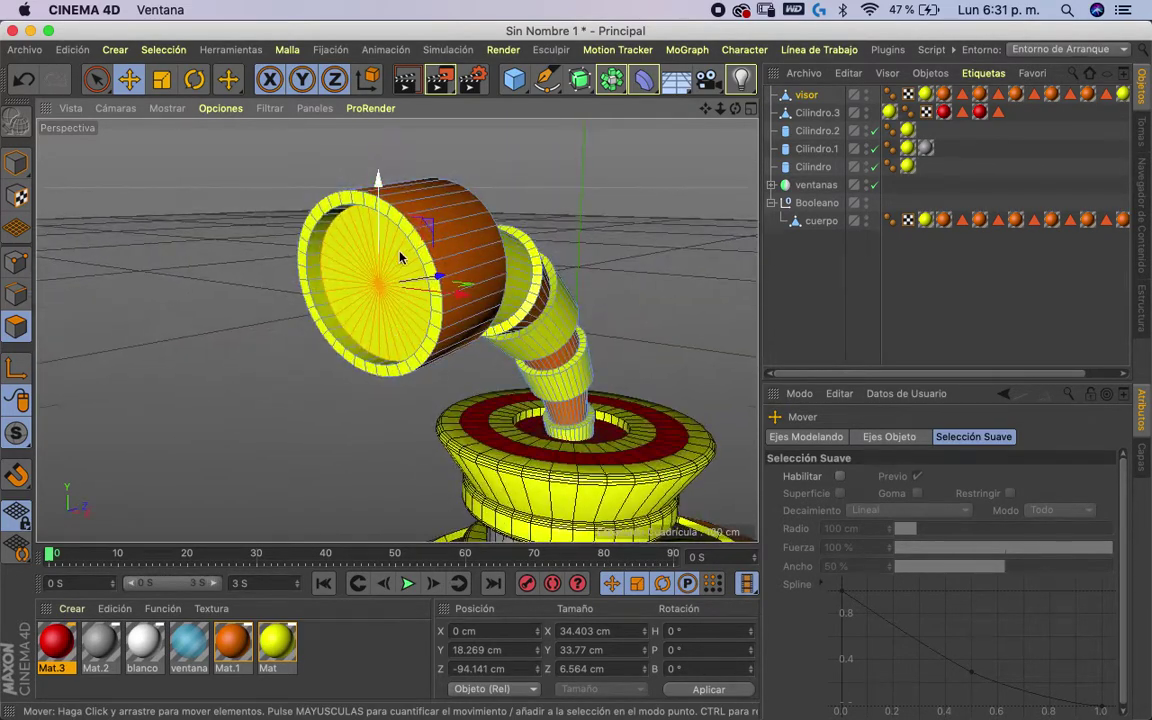
click(279, 184)
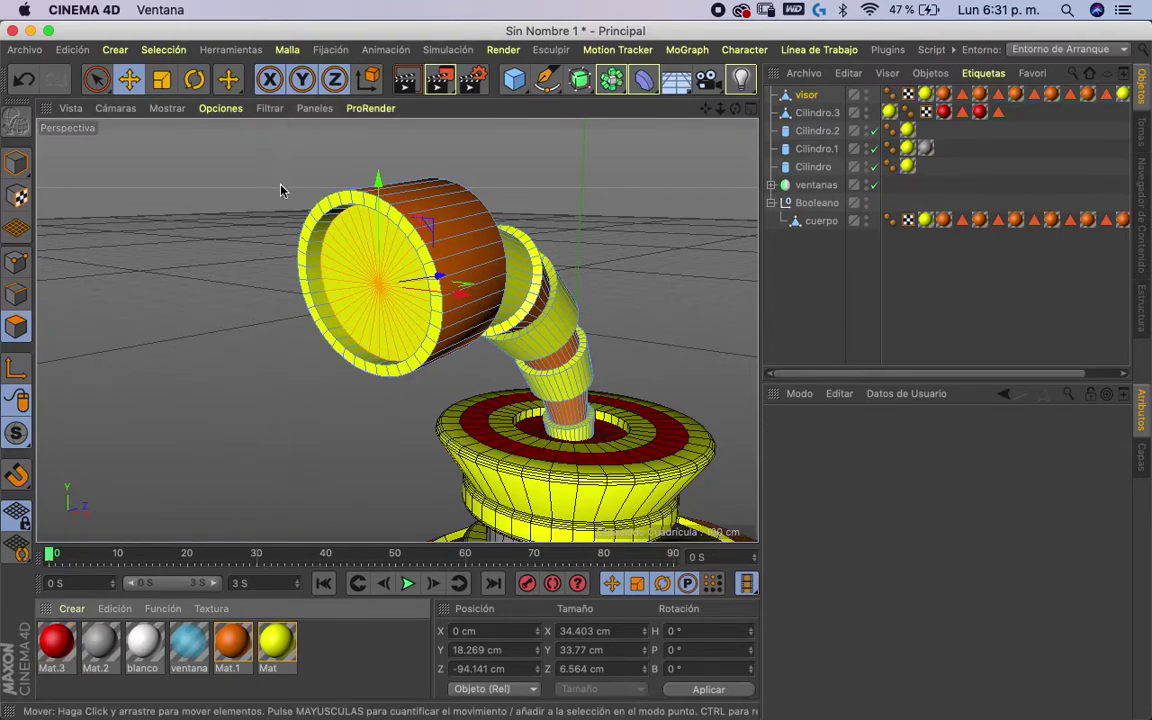
- Apply the ventana material to the lens face and Mat.1 to the loop-selected rim
drag(352, 328, 397, 325)
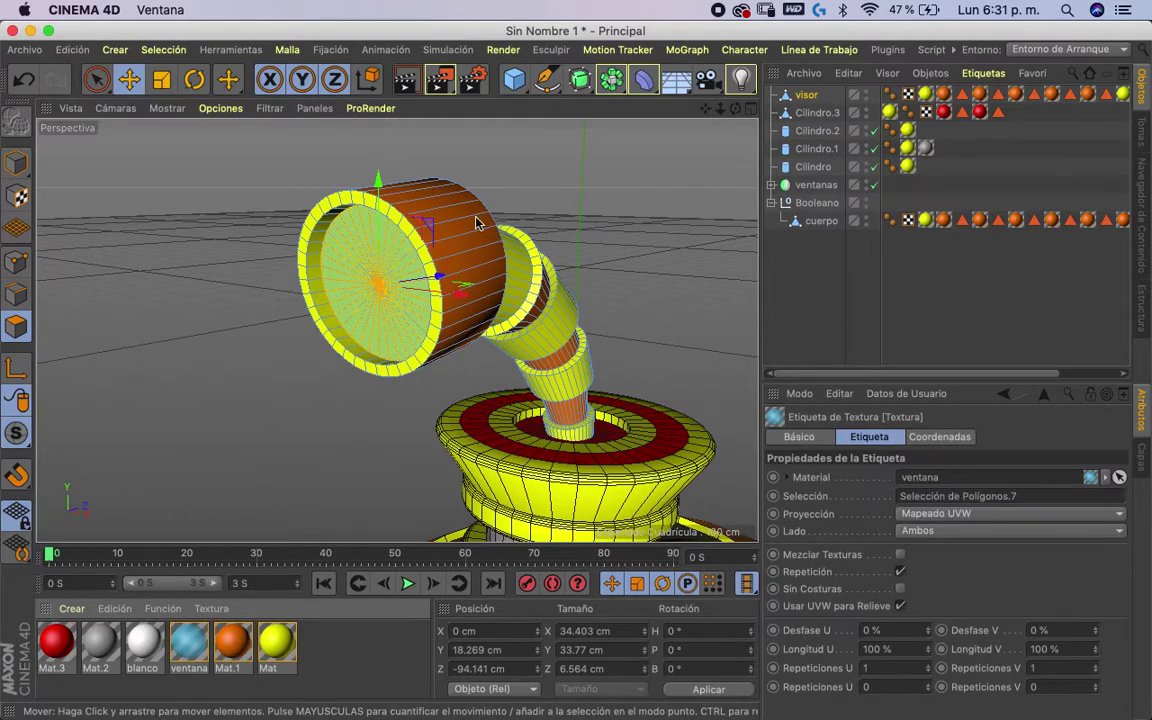
drag(735, 116, 745, 112)
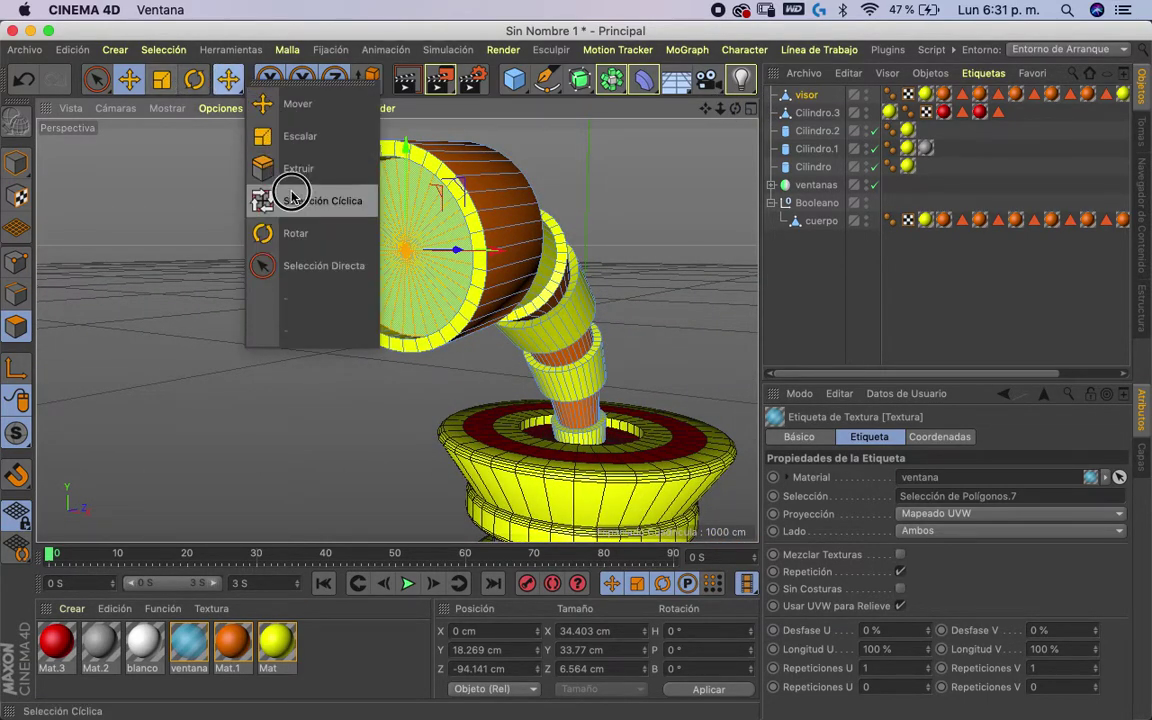
drag(229, 80, 290, 188)
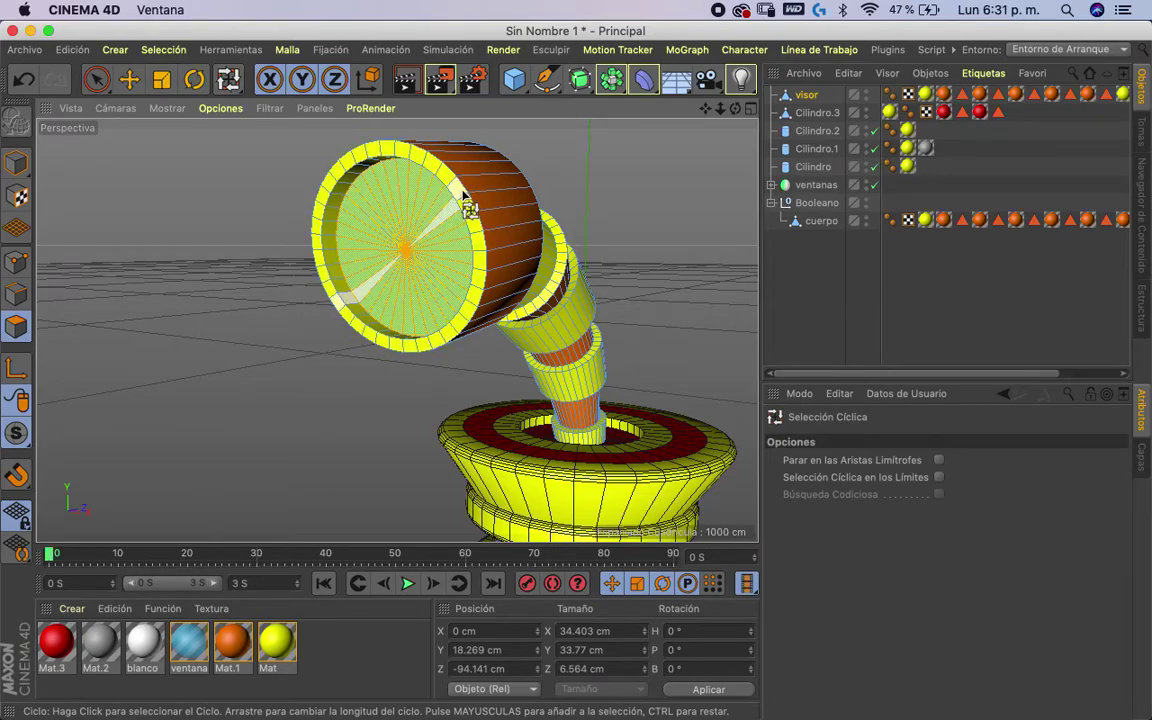
click(465, 200)
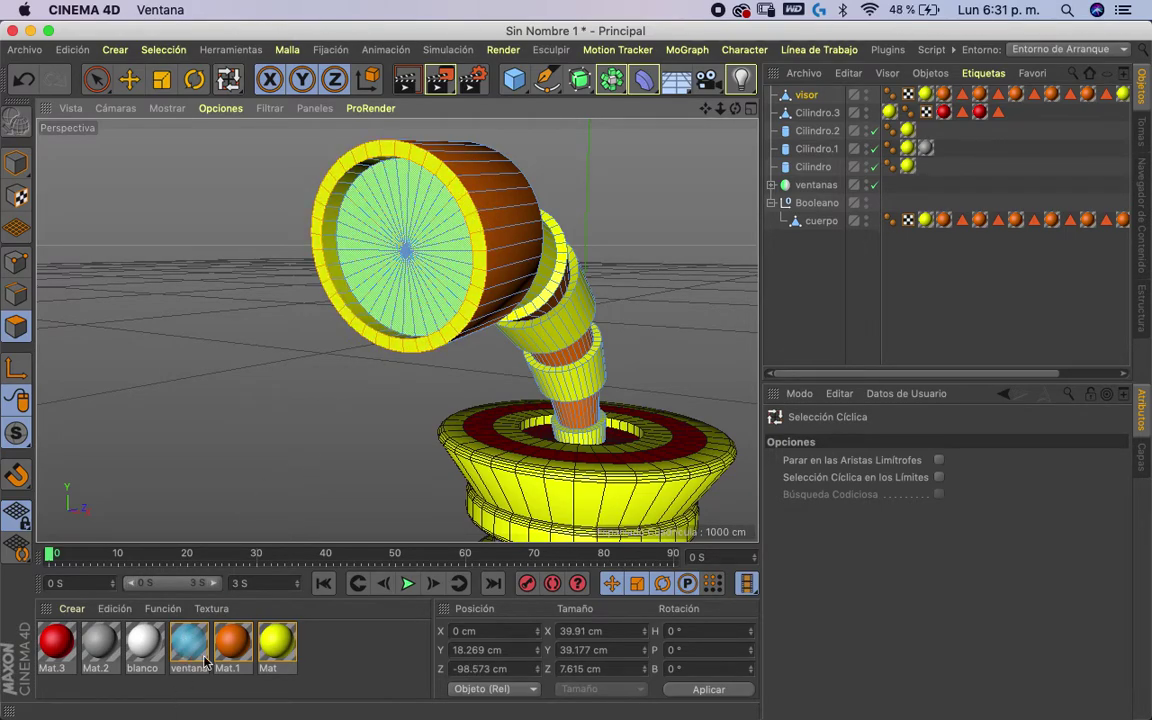
drag(205, 662, 428, 352)
drag(472, 305, 476, 312)
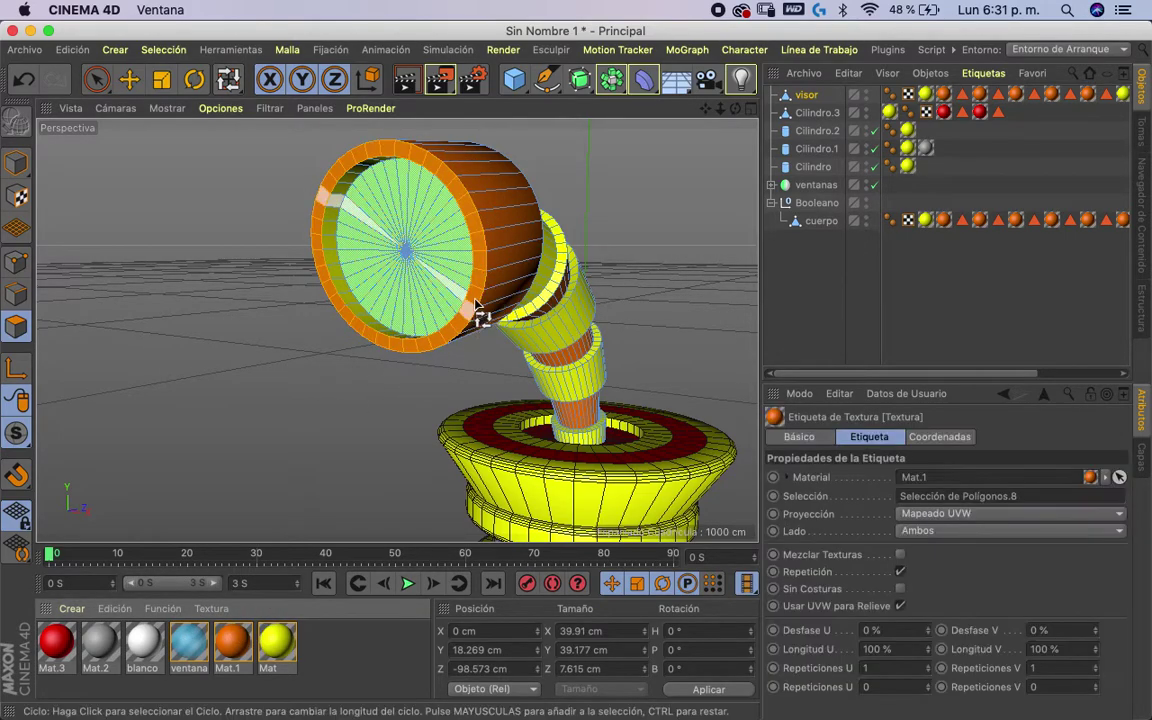
- Set the viewport to Gouraud shading and return to Model mode
click(167, 108)
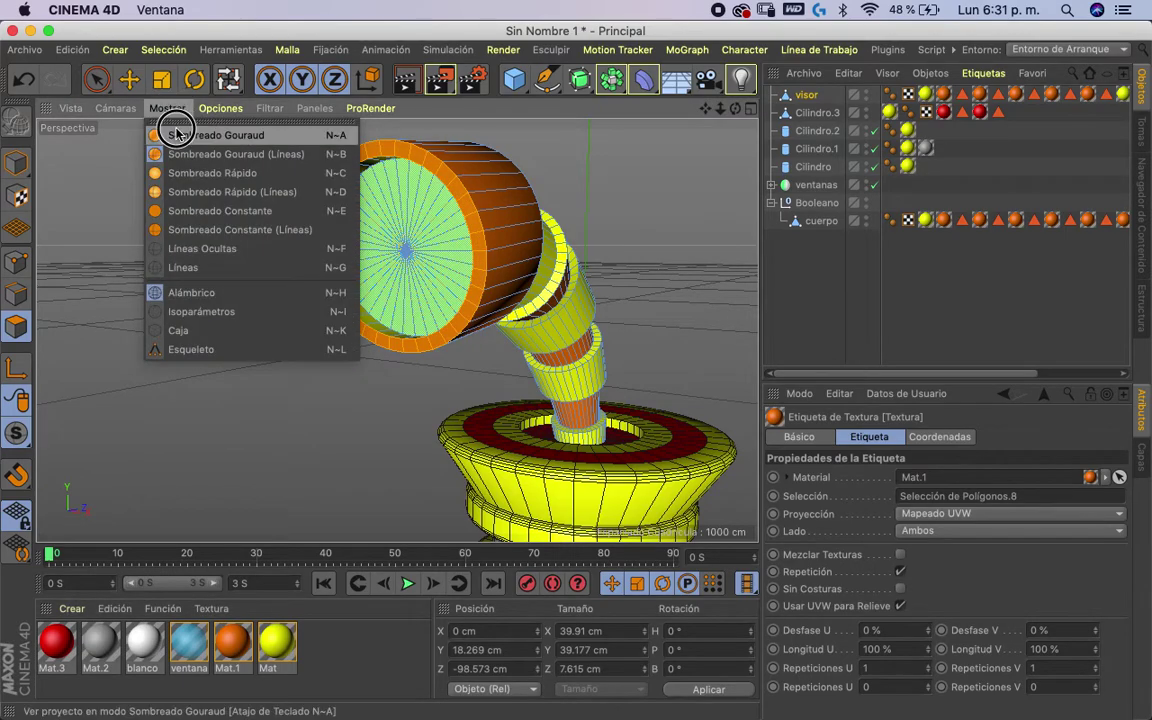
click(170, 131)
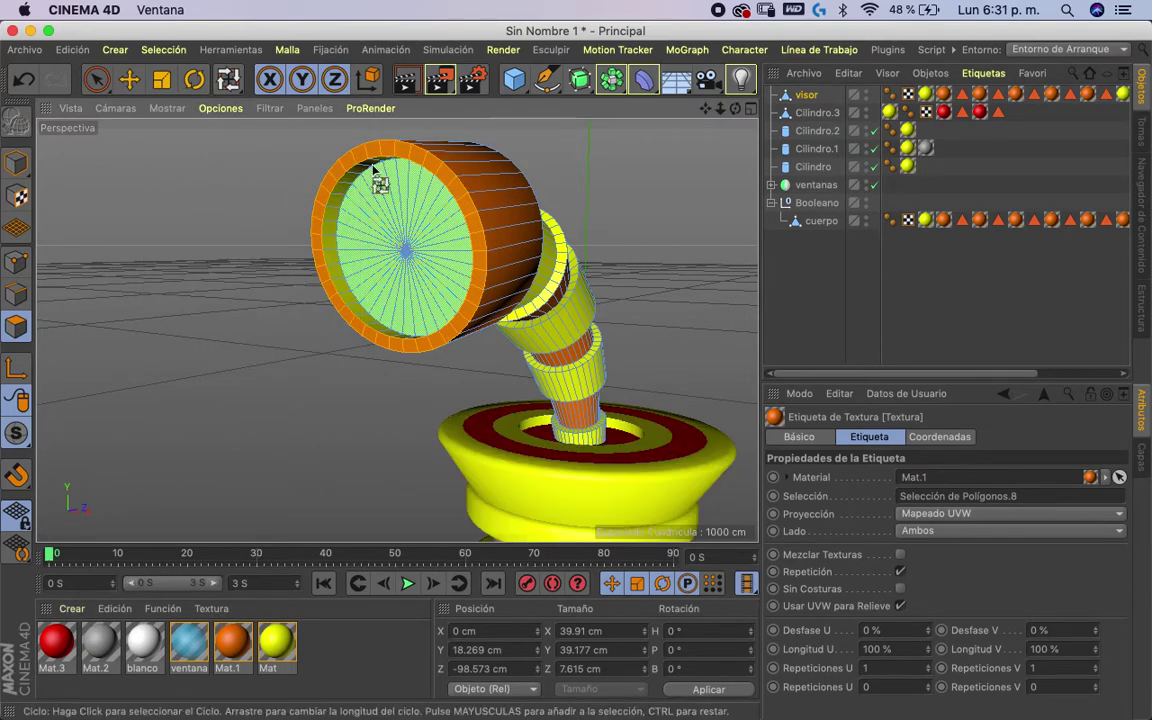
click(16, 162)
click(18, 164)
mouse_move(305, 270)
alt+mouse_down()
mouse_move(527, 316)
mouse_move(419, 275)
mouse_move(468, 211)
mouse_move(617, 280)
mouse_move(599, 362)
mouse_move(427, 305)
mouse_move(432, 250)
mouse_move(420, 240)
alt+mouse_up()
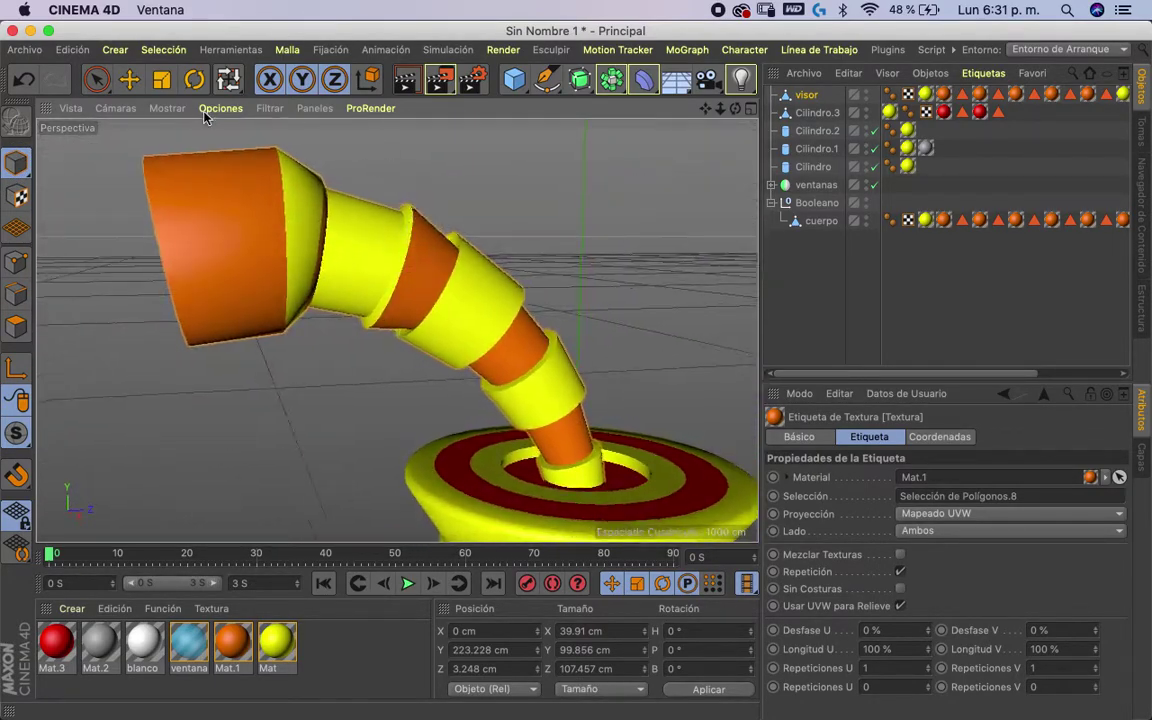
click(167, 108)
click(186, 143)
click(167, 108)
click(175, 148)
mouse_move(231, 197)
alt+mouse_down()
mouse_move(324, 442)
mouse_move(510, 320)
mouse_move(506, 399)
mouse_move(406, 437)
alt+mouse_up()
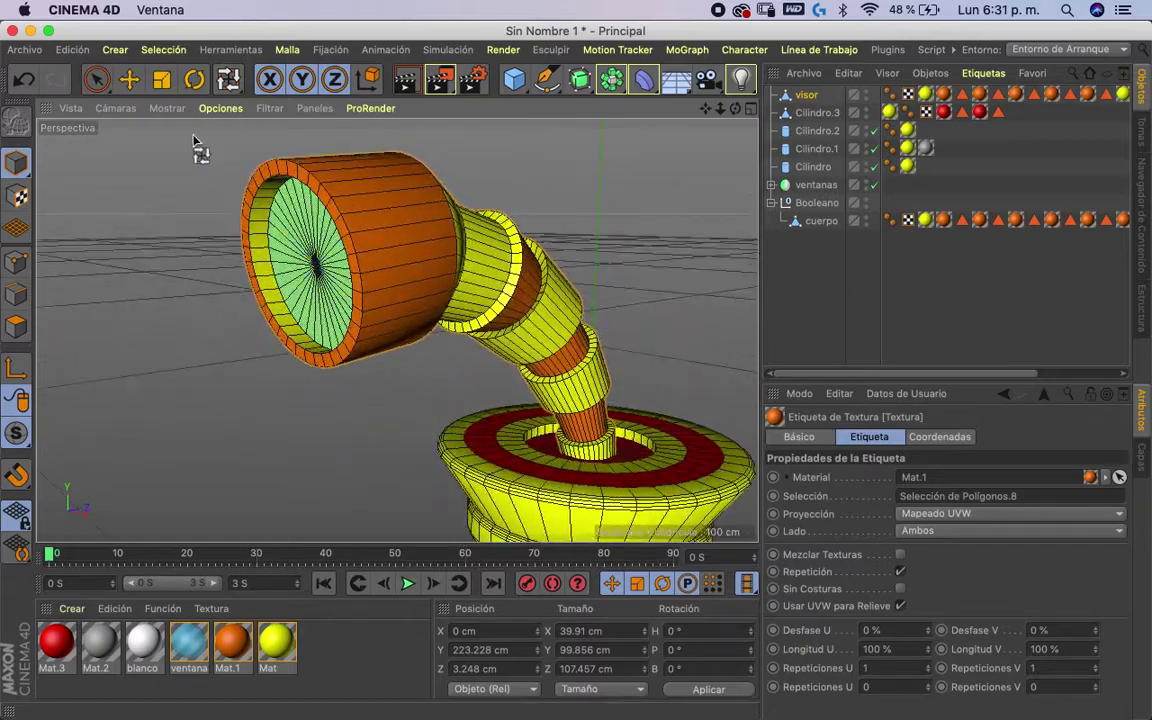
click(170, 110)
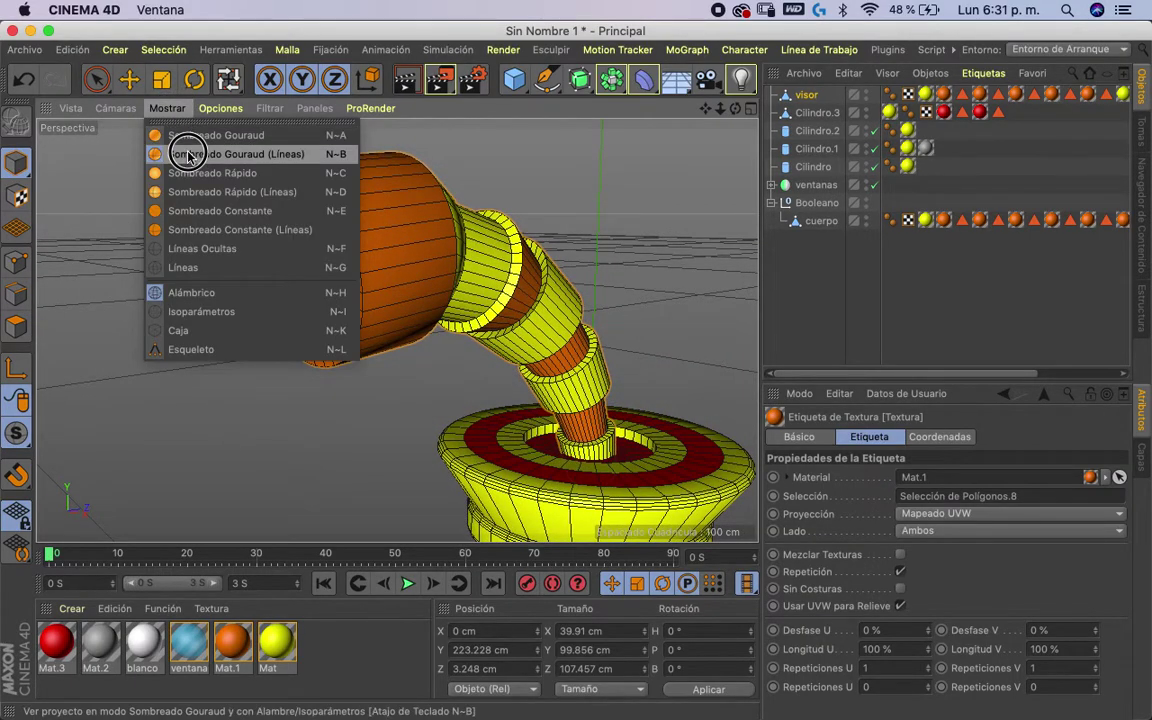
click(178, 154)
mouse_move(271, 400)
alt+mouse_down()
mouse_move(249, 321)
mouse_move(314, 419)
mouse_move(322, 252)
alt+mouse_up()
click(167, 108)
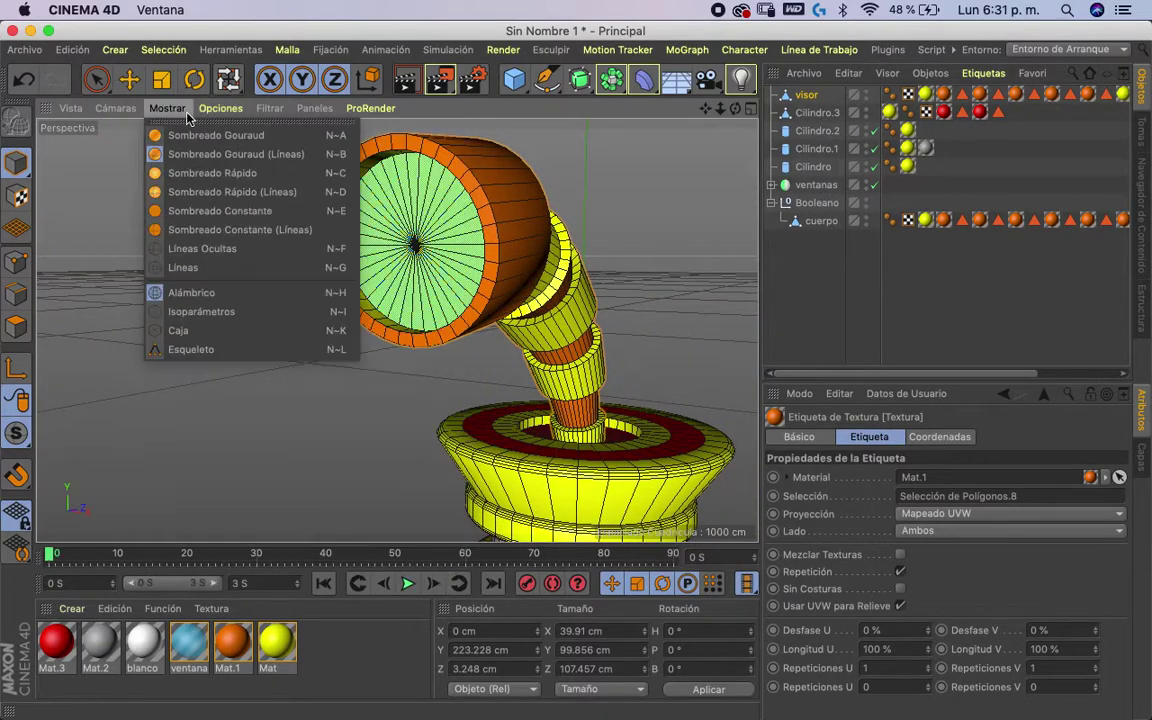
click(200, 134)
mouse_move(308, 367)
alt+mouse_down()
mouse_move(237, 441)
mouse_move(432, 450)
mouse_move(463, 391)
mouse_move(267, 391)
mouse_move(180, 446)
mouse_move(180, 458)
mouse_move(383, 178)
alt+mouse_up()
click(788, 98)
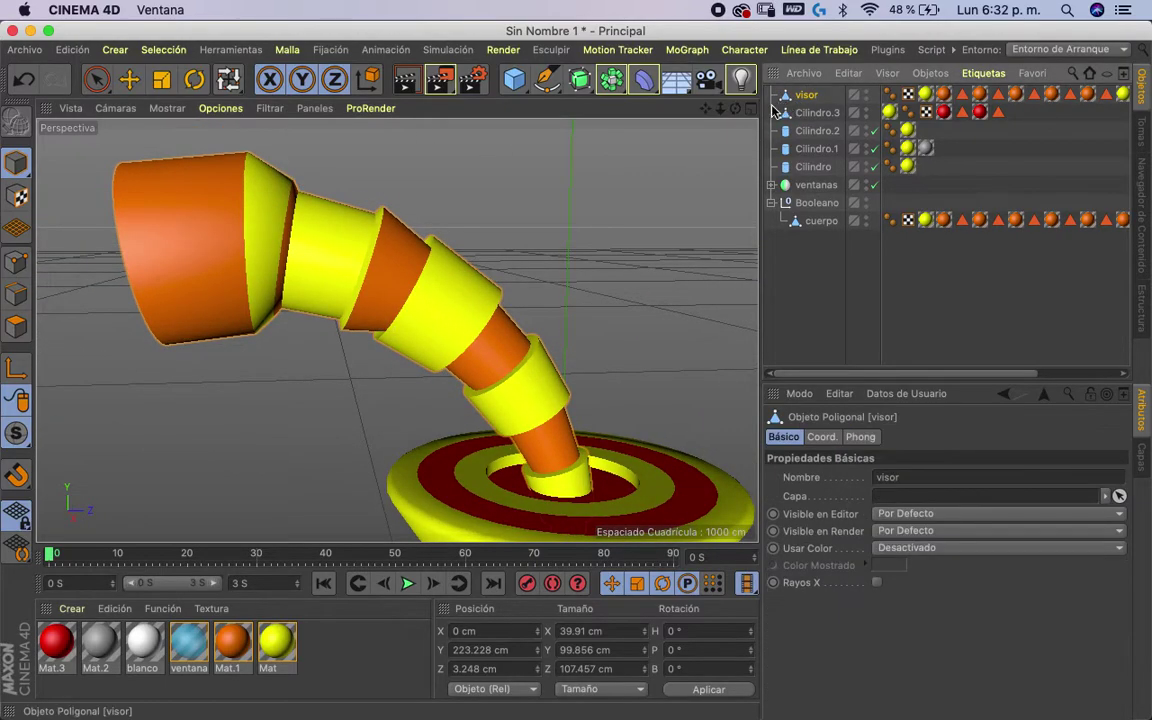
click(194, 79)
drag(553, 268, 563, 267)
key(super+z)
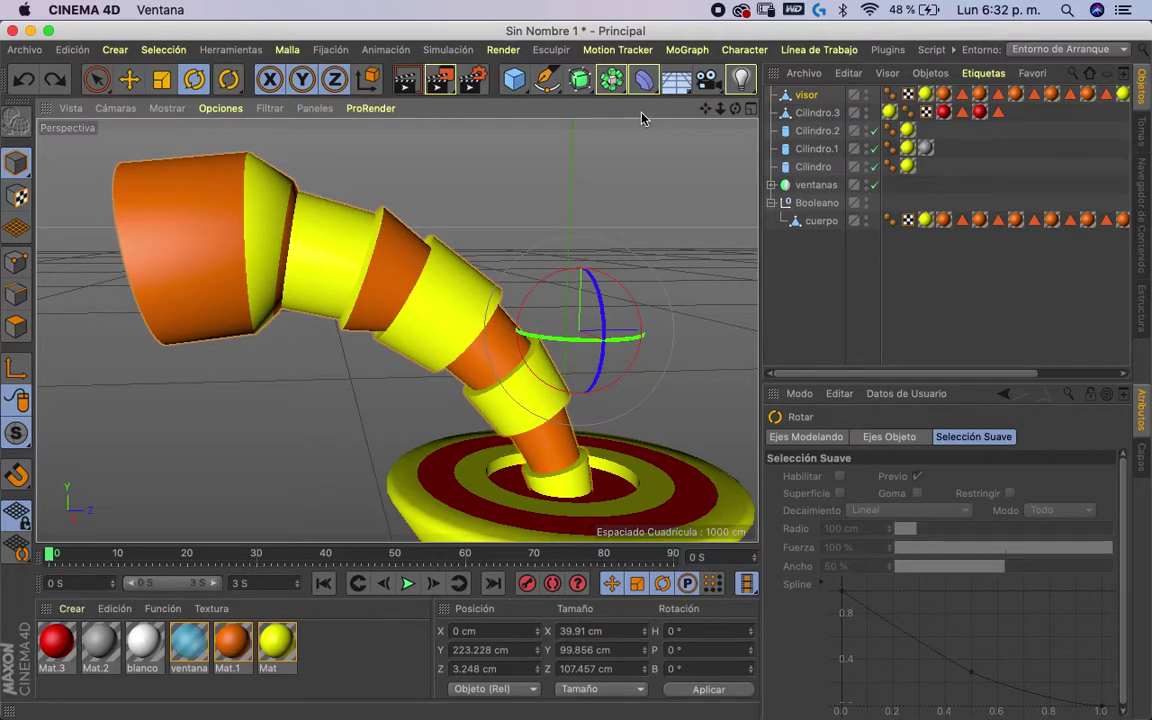
- Move the visor down along Y so it sits deeper in the collar
drag(720, 108, 703, 114)
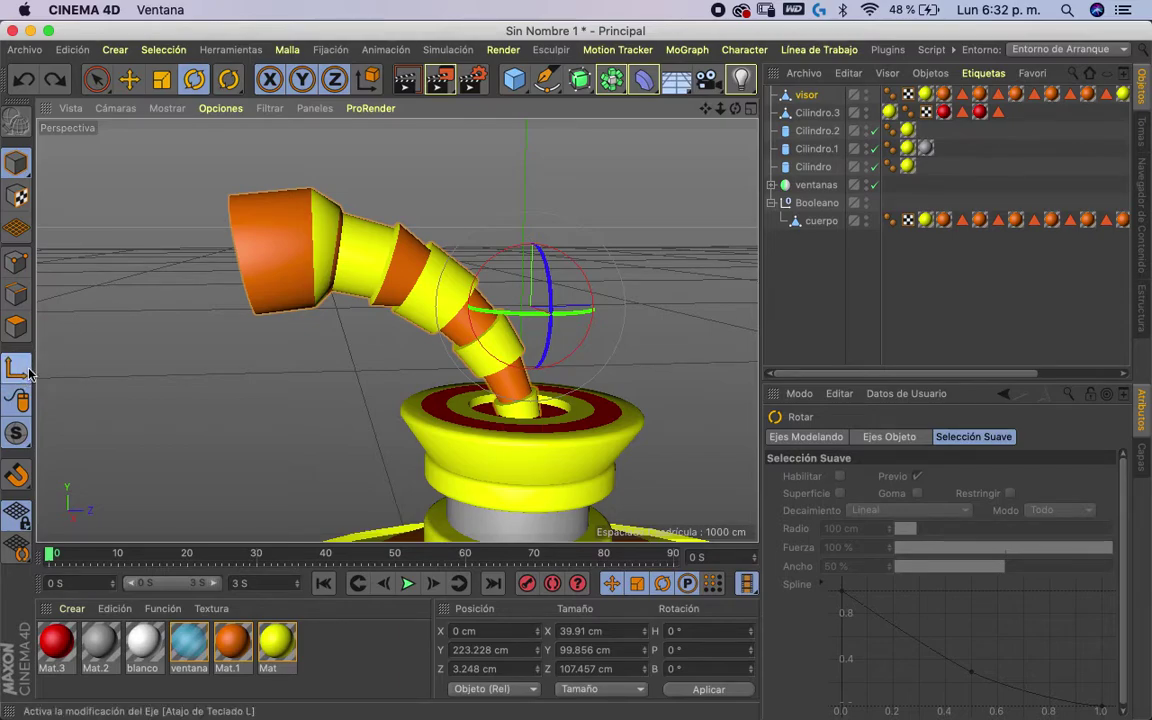
click(128, 80)
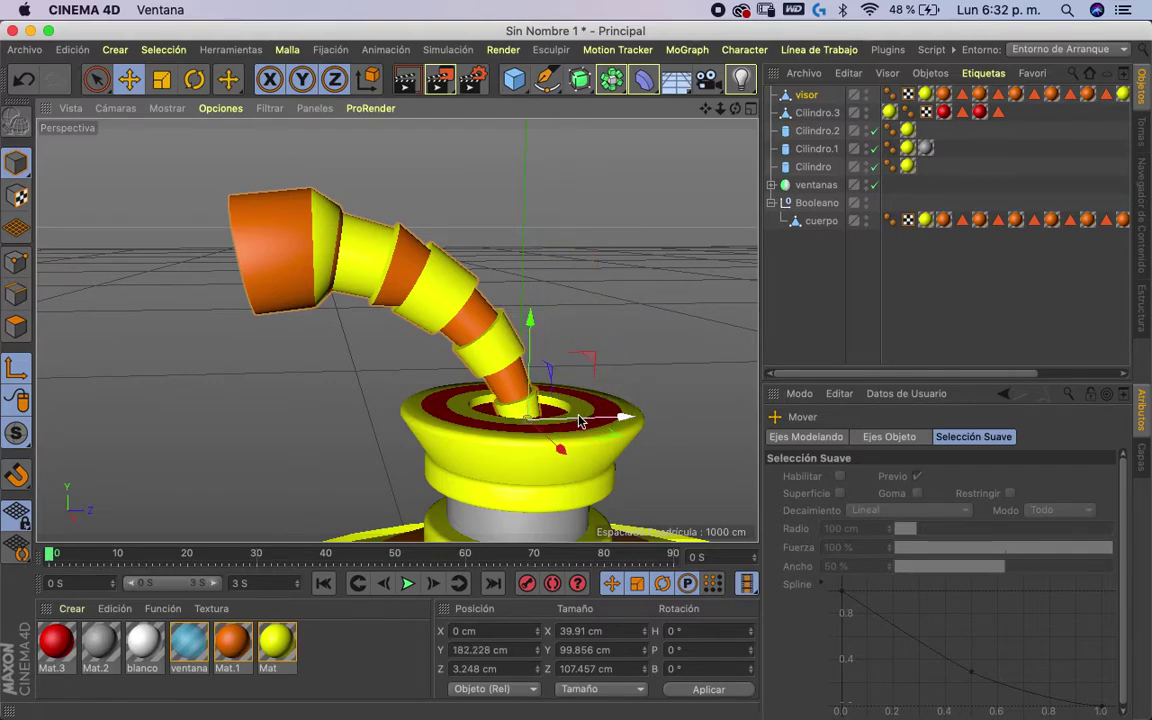
drag(575, 422, 568, 425)
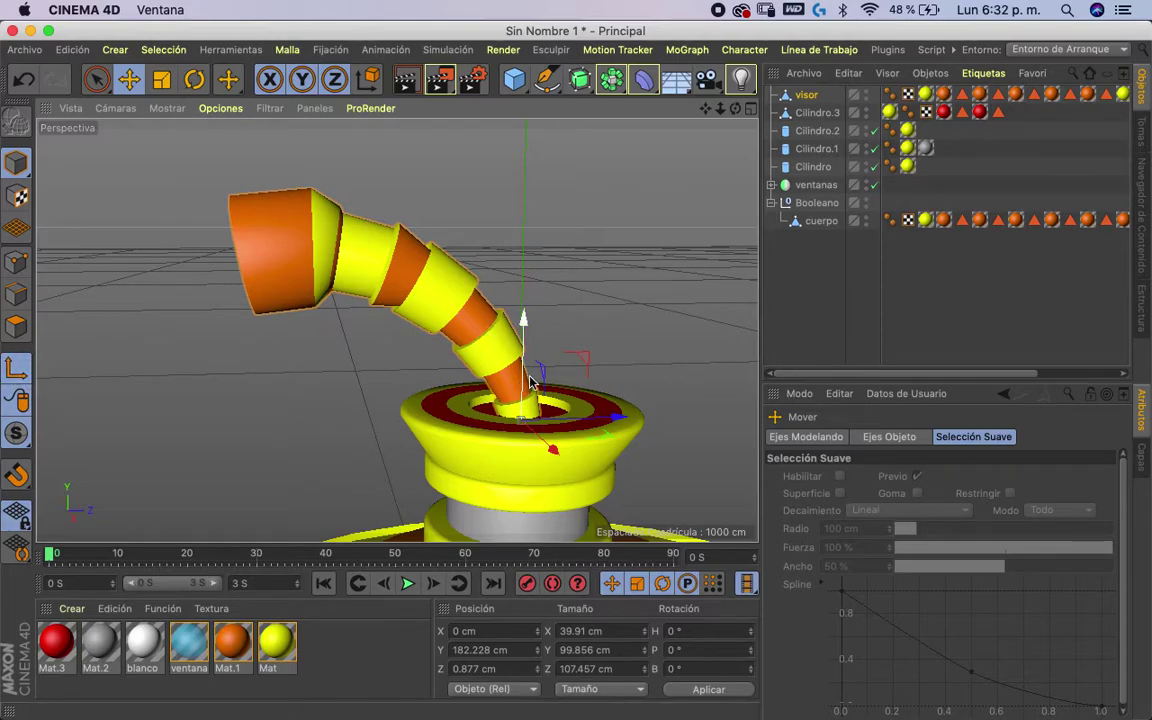
- Try two rotations of the tube, undo both, then show the four-viewport layout
alt+drag(578, 347, 535, 260)
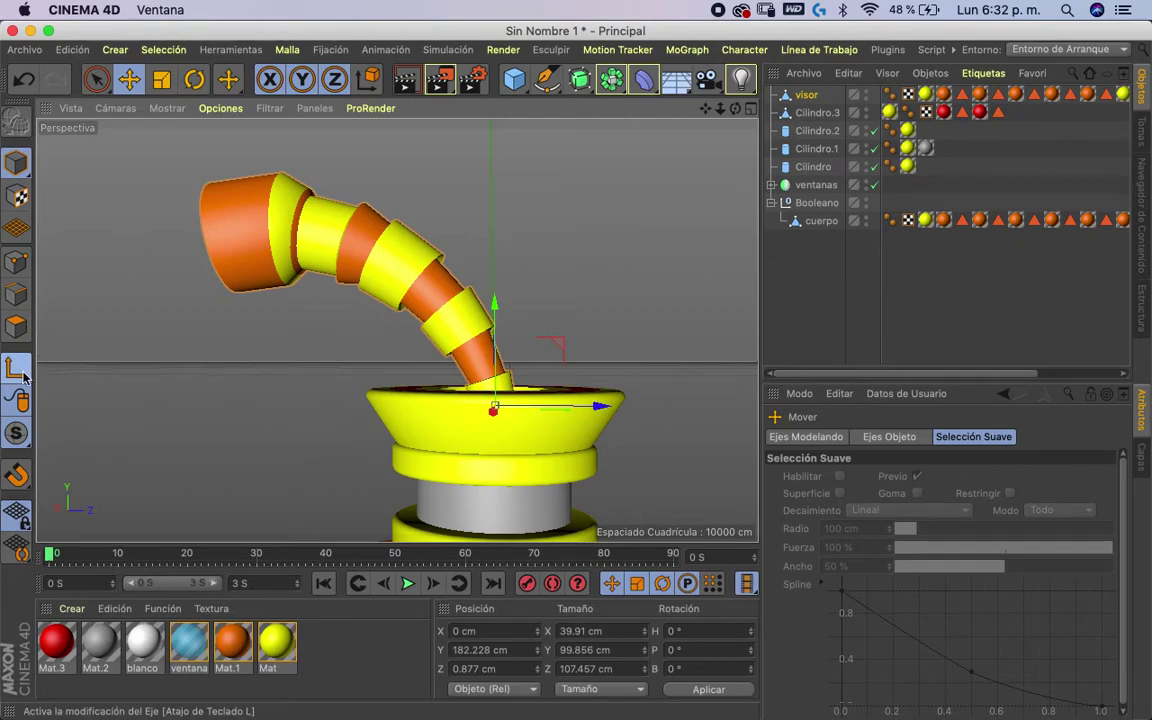
click(194, 79)
mouse_move(478, 406)
mouse_down()
mouse_move(533, 392)
mouse_move(458, 329)
mouse_move(416, 442)
mouse_move(548, 373)
mouse_move(502, 349)
mouse_up()
key(super+z)
mouse_move(300, 415)
alt+mouse_down()
mouse_move(527, 411)
mouse_move(359, 420)
alt+mouse_up()
mouse_move(480, 365)
mouse_down()
mouse_move(527, 355)
mouse_move(507, 406)
mouse_move(678, 393)
mouse_move(393, 393)
mouse_move(663, 386)
mouse_move(693, 361)
mouse_up()
key(super+z)
key(super+z)
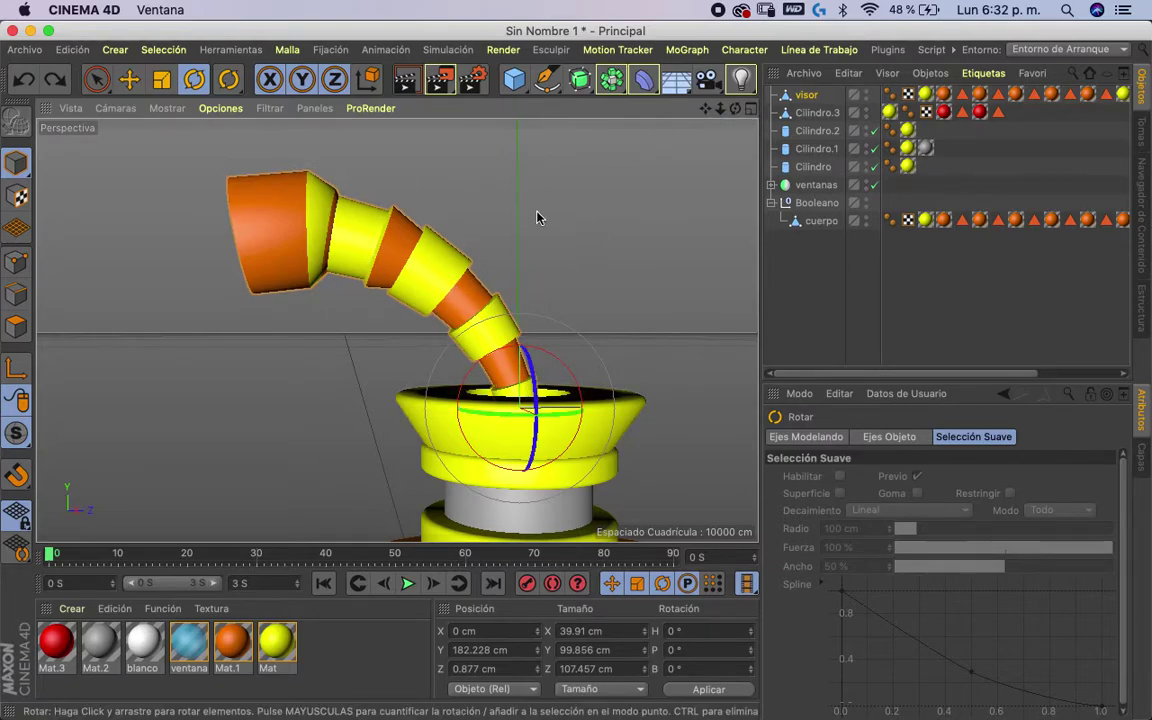
mouse_move(706, 110)
mouse_down()
mouse_move(670, 182)
mouse_move(738, 78)
mouse_move(698, 125)
mouse_move(738, 126)
mouse_move(740, 112)
mouse_move(723, 170)
mouse_move(742, 117)
mouse_move(650, 118)
mouse_move(752, 112)
mouse_up()
click(751, 111)
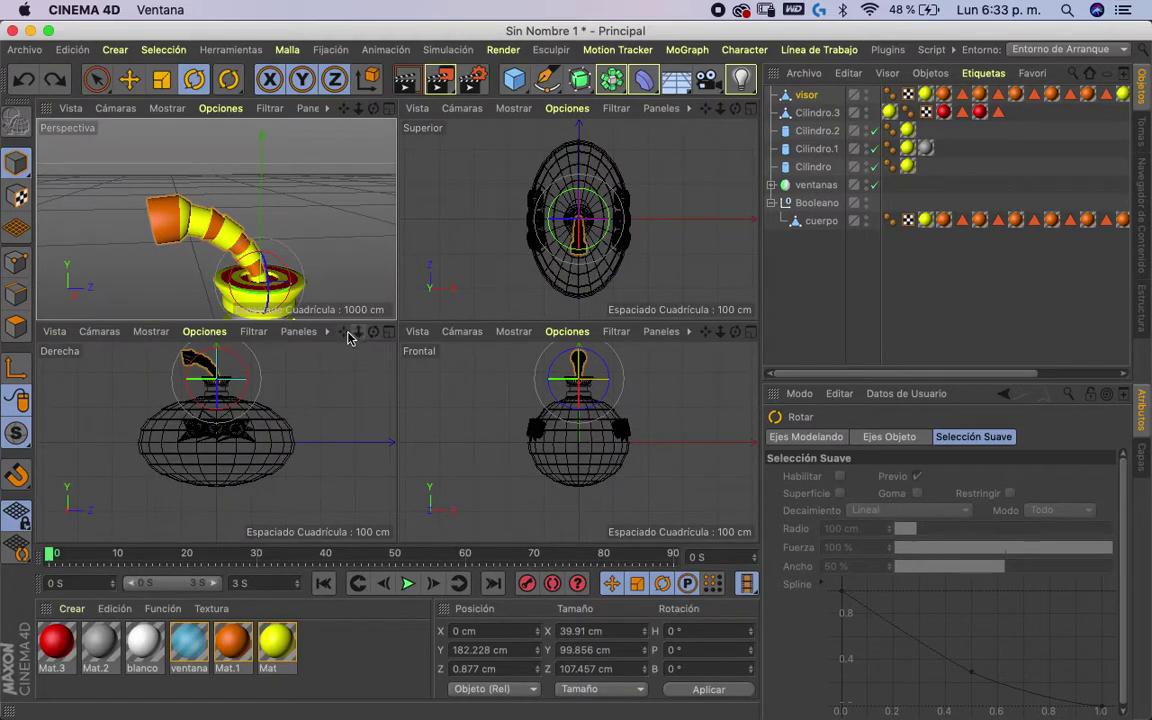
- Zoom in on the periscope in the Right side view of the four-view layout
mouse_move(358, 332)
mouse_down()
mouse_move(392, 333)
mouse_move(352, 336)
mouse_move(327, 406)
mouse_move(373, 344)
mouse_move(360, 355)
mouse_up()
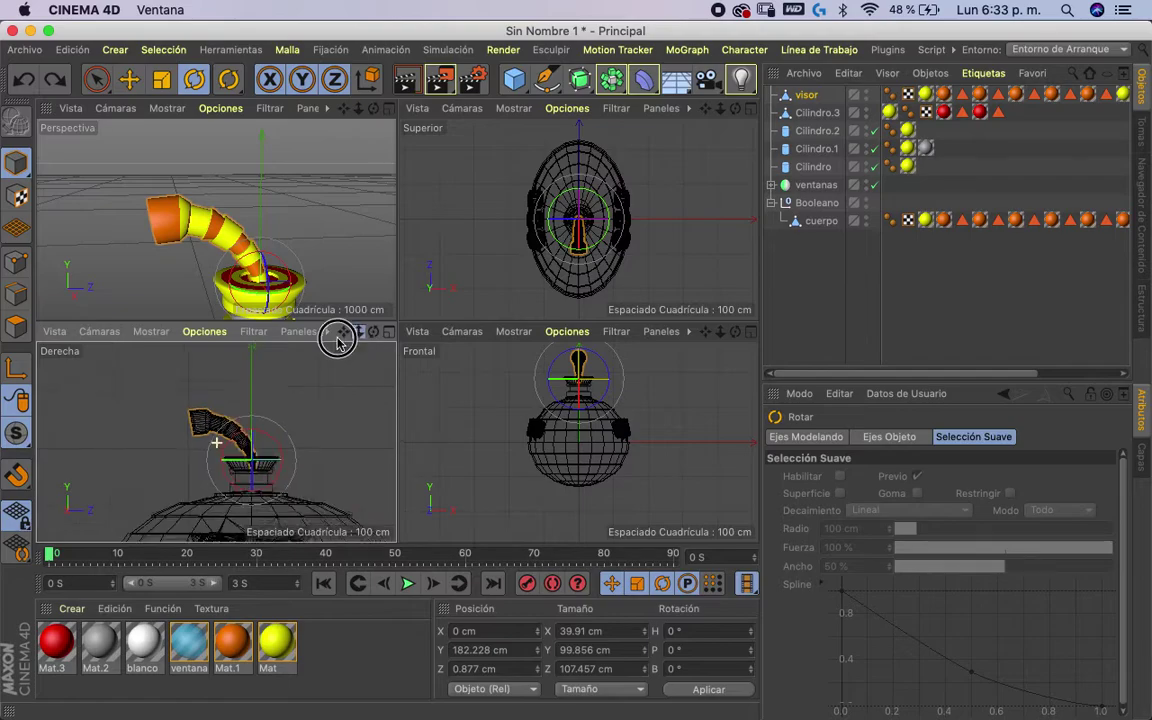
click(389, 332)
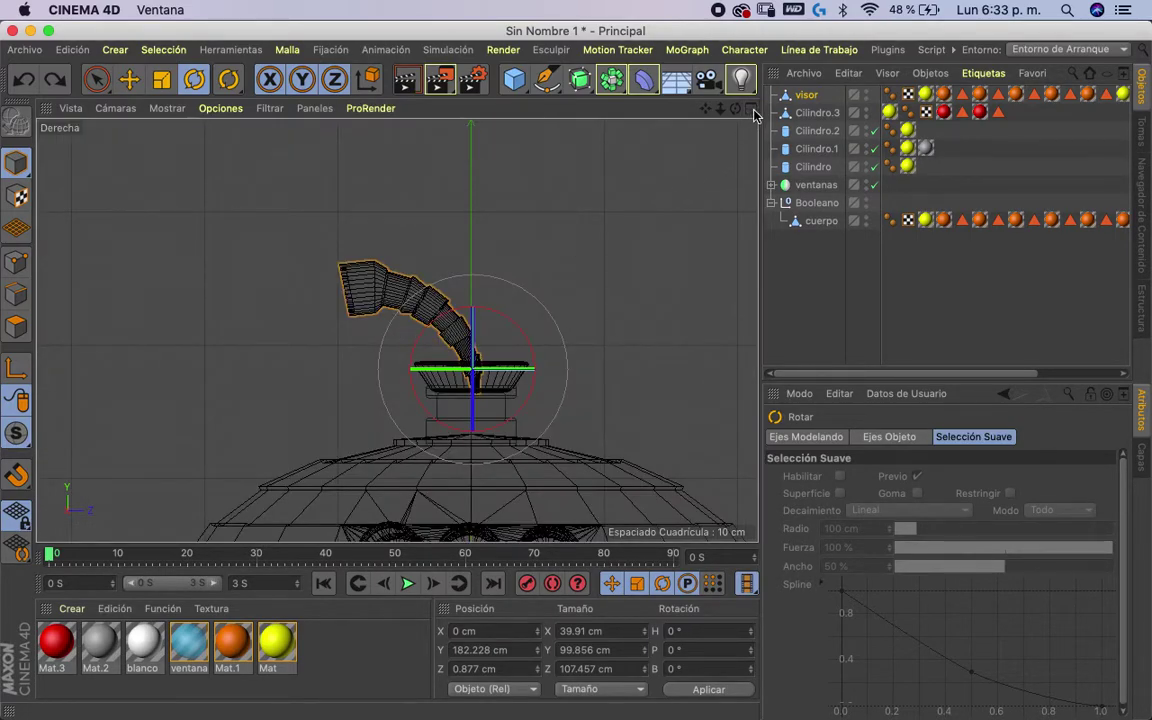
middle_click(670, 240)
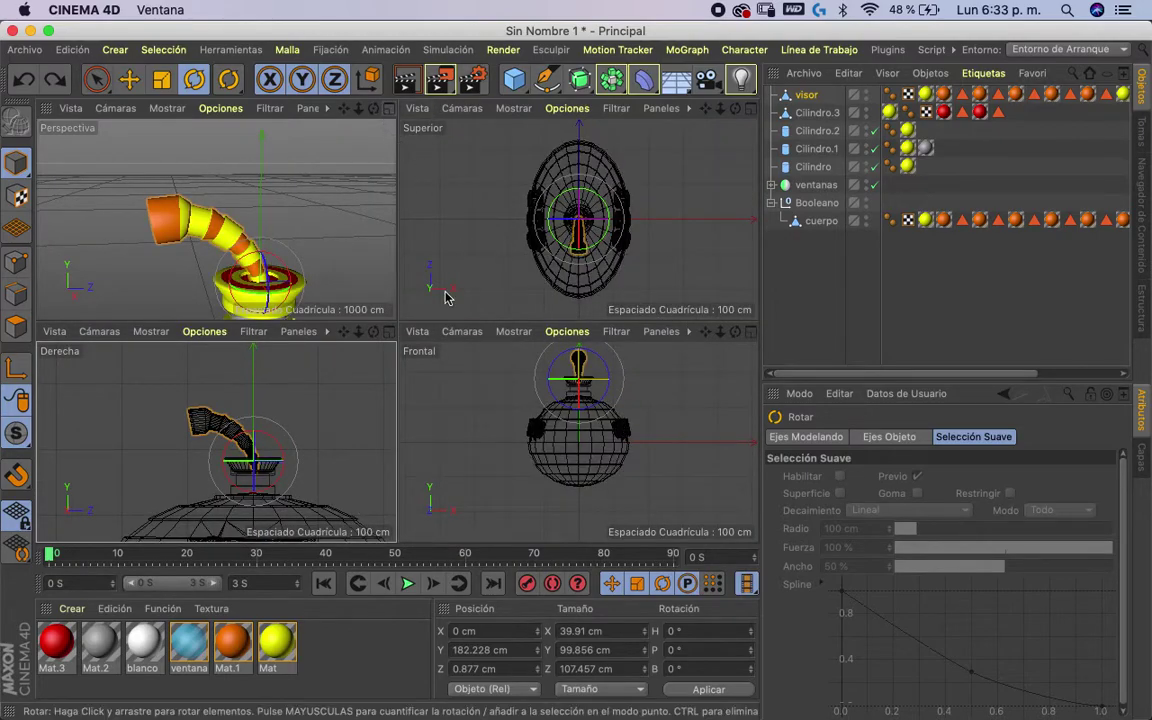
mouse_move(357, 331)
mouse_down()
mouse_move(352, 319)
mouse_move(373, 350)
mouse_move(391, 334)
mouse_move(474, 343)
mouse_move(335, 467)
mouse_up()
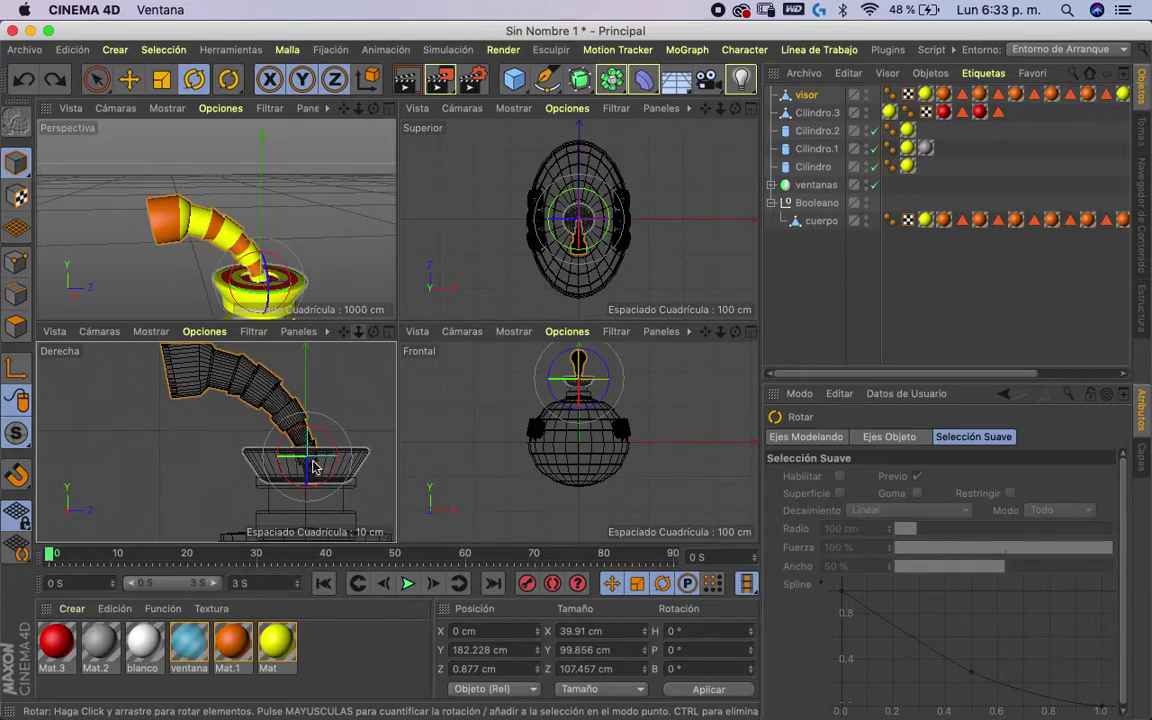
key(F1)
- Orbit the perspective view around the submarine and add a default 200 cm cube
drag(670, 150, 545, 296)
mouse_move(735, 108)
mouse_down()
mouse_move(688, 210)
mouse_move(738, 34)
mouse_up()
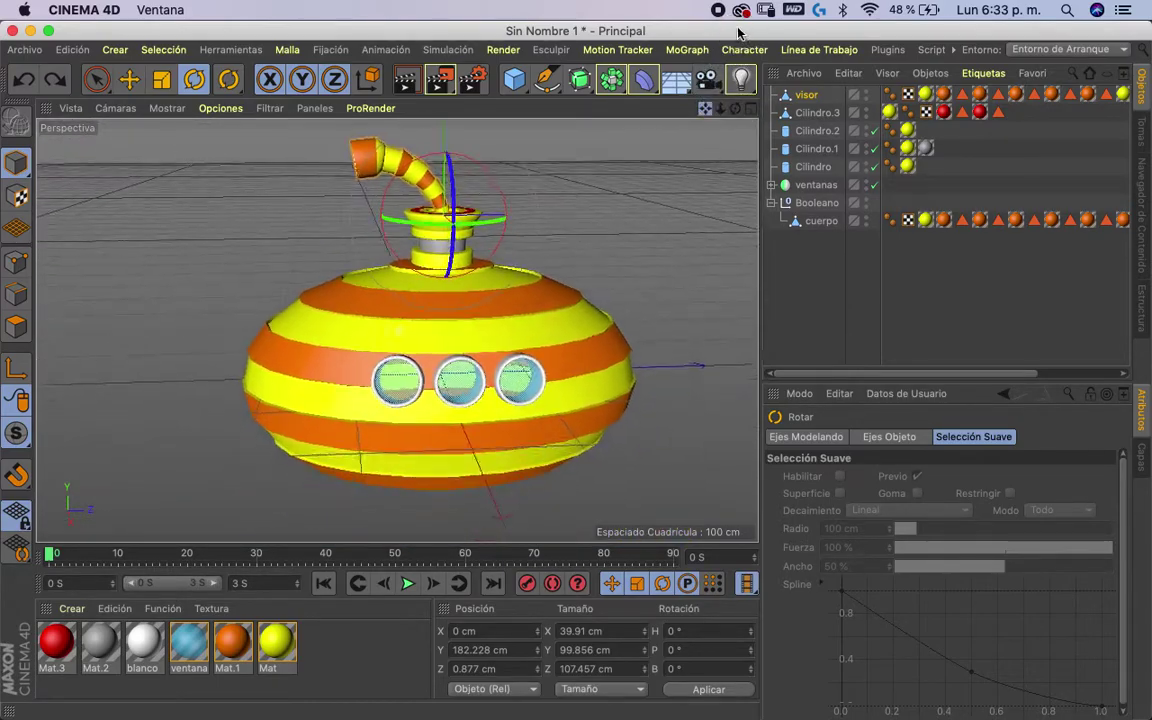
drag(736, 108, 815, 108)
drag(738, 108, 668, 131)
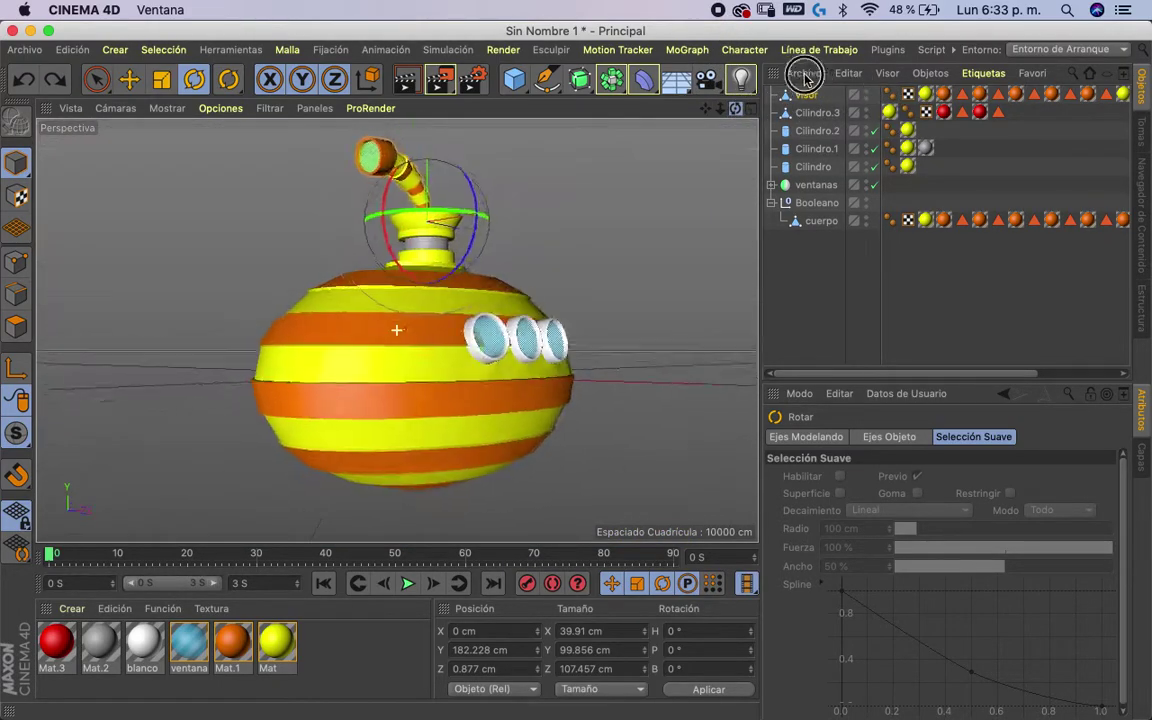
mouse_move(738, 108)
mouse_down()
mouse_move(706, 120)
mouse_move(827, 97)
mouse_move(714, 143)
mouse_move(725, 116)
mouse_move(643, 116)
mouse_move(740, 85)
mouse_move(638, 134)
mouse_up()
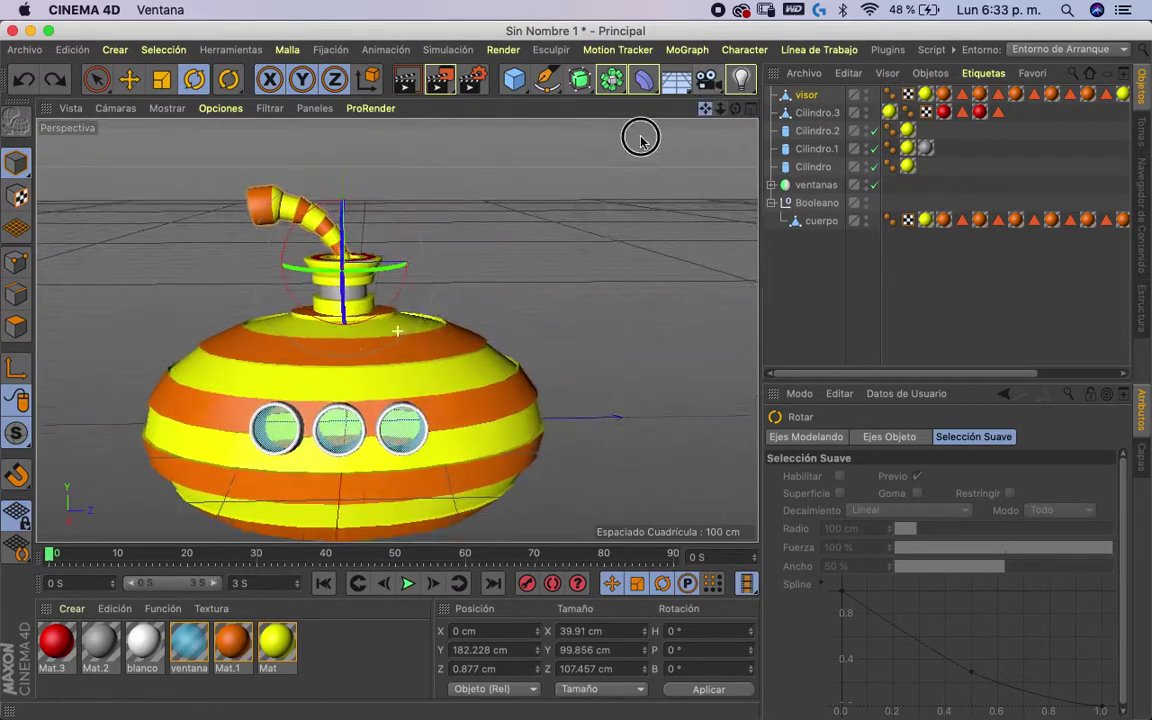
click(513, 84)
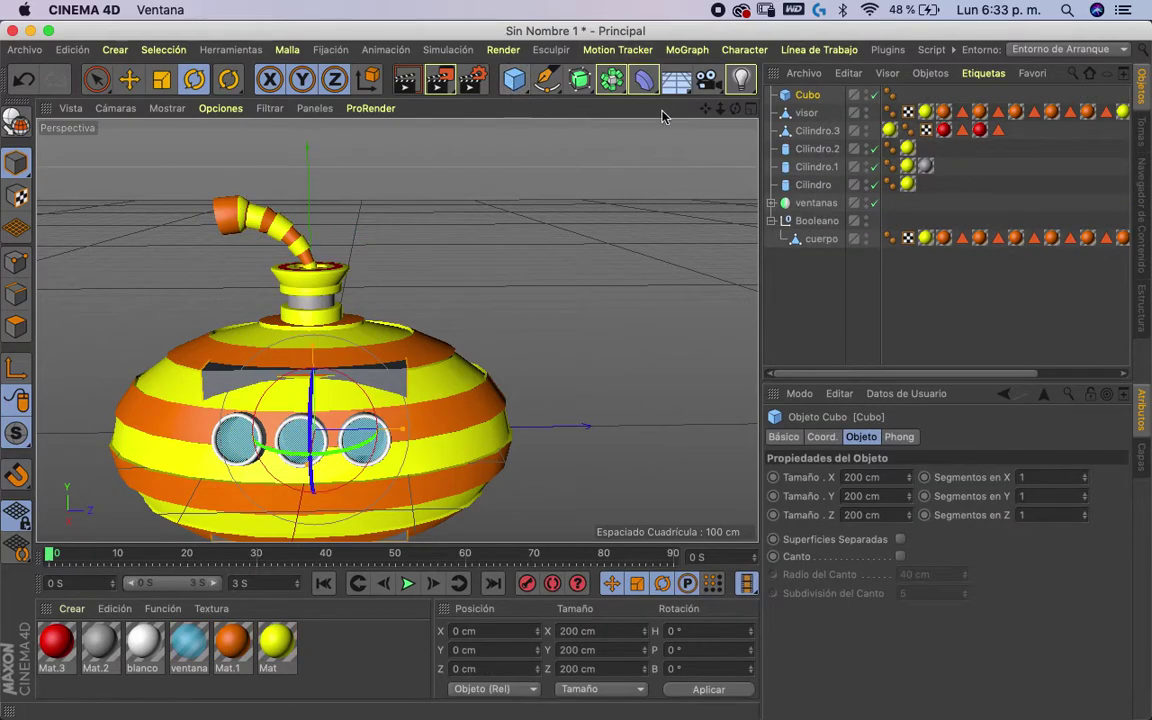
- Move the cube along Z out of the hull to about 366 cm
key(e)
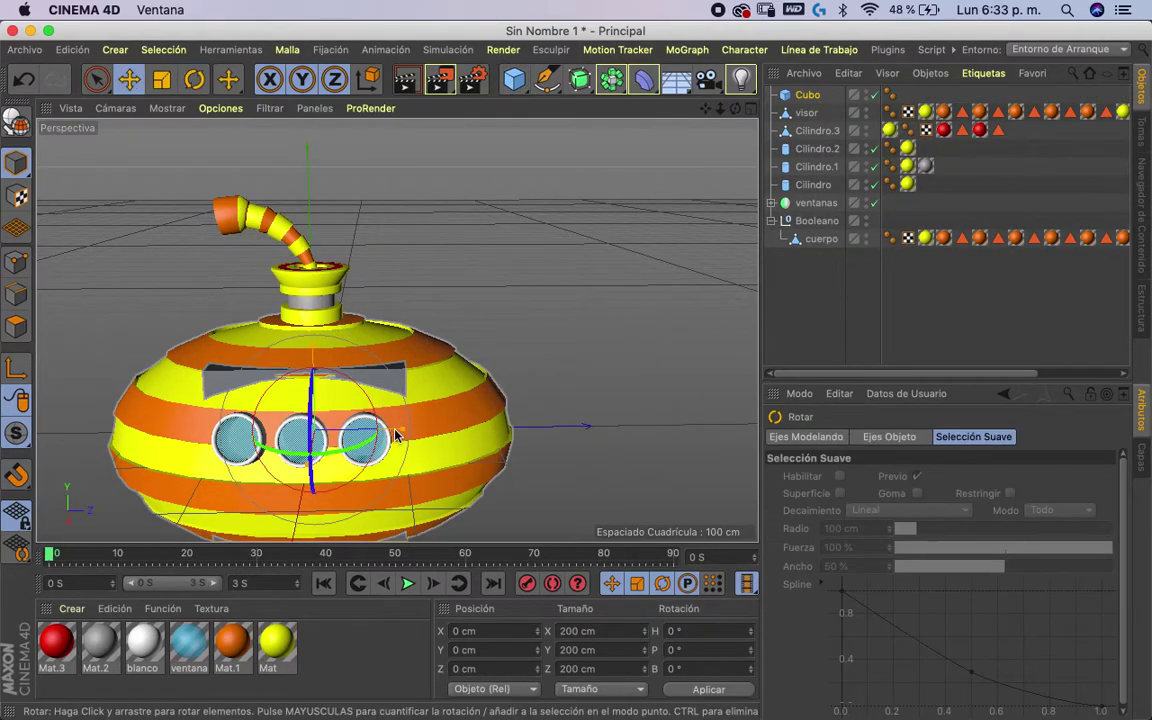
mouse_move(402, 428)
mouse_down()
mouse_move(683, 371)
mouse_move(410, 430)
mouse_up()
key(ctrl+z)
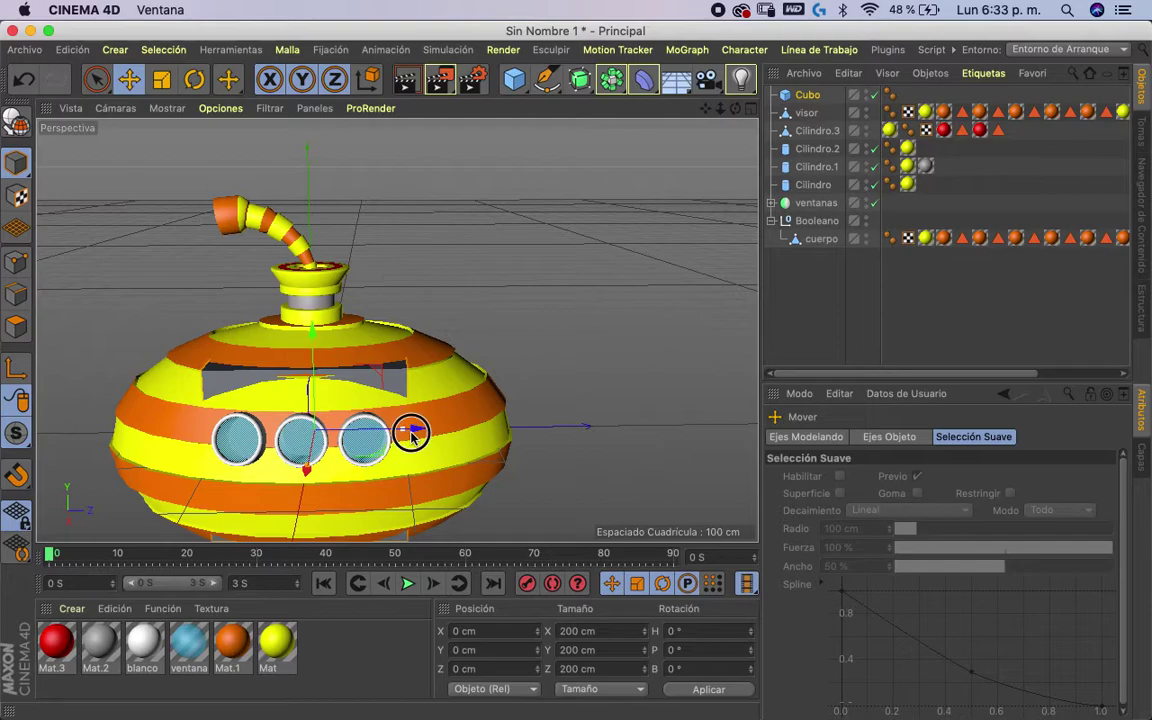
drag(395, 430, 686, 360)
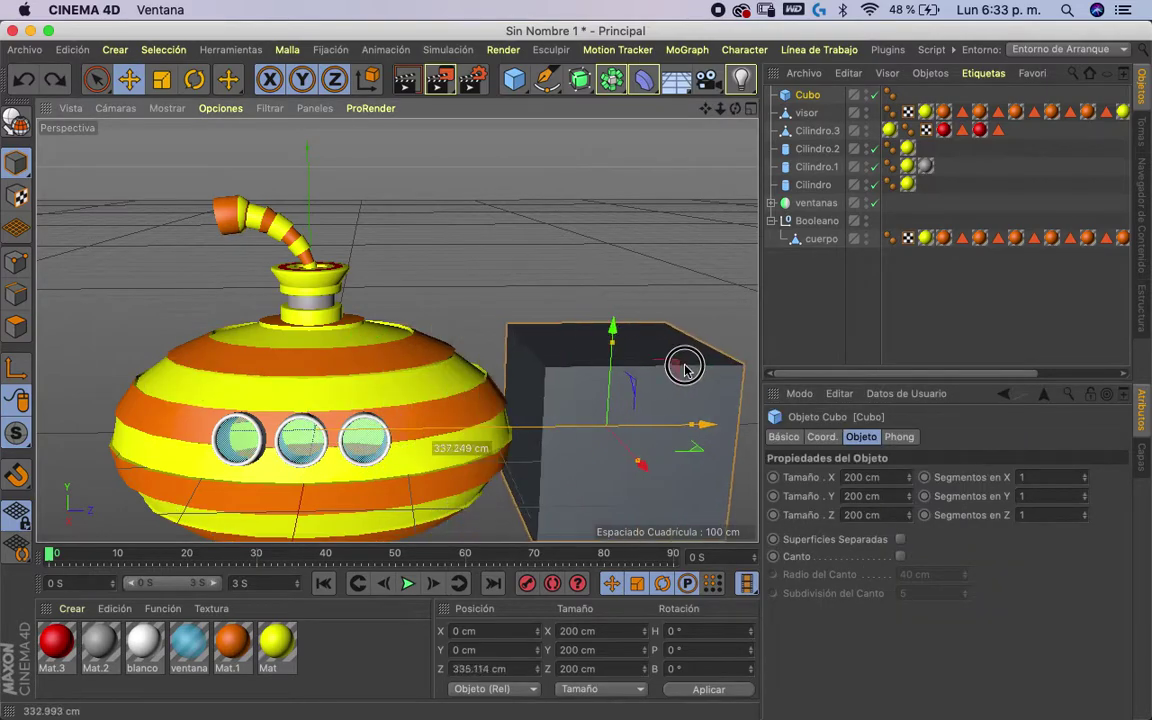
drag(704, 123, 716, 120)
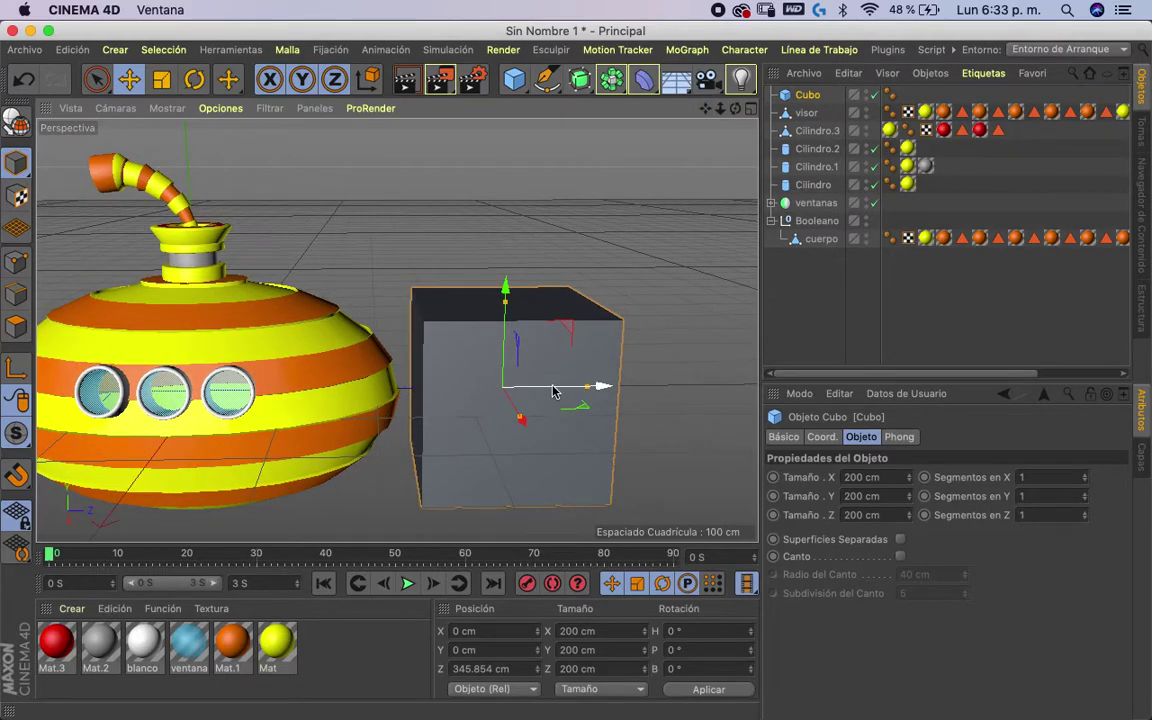
drag(599, 386, 589, 254)
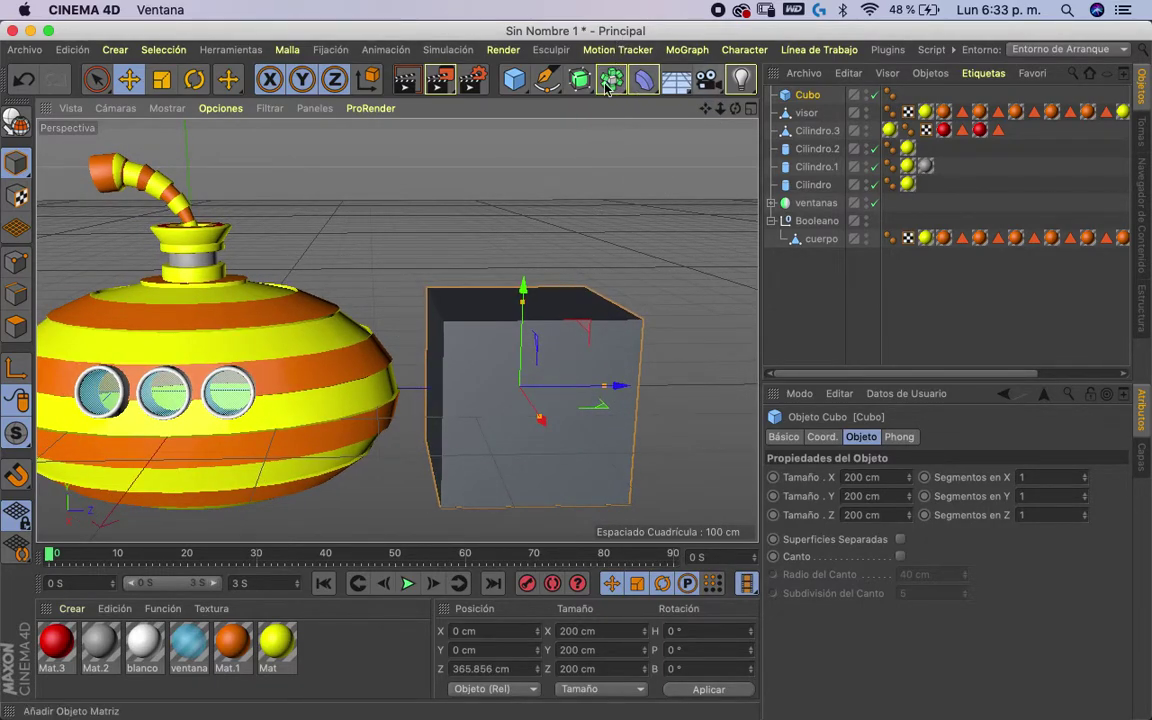
- Add a Corrección deformer and nest it under Cubo
click(644, 83)
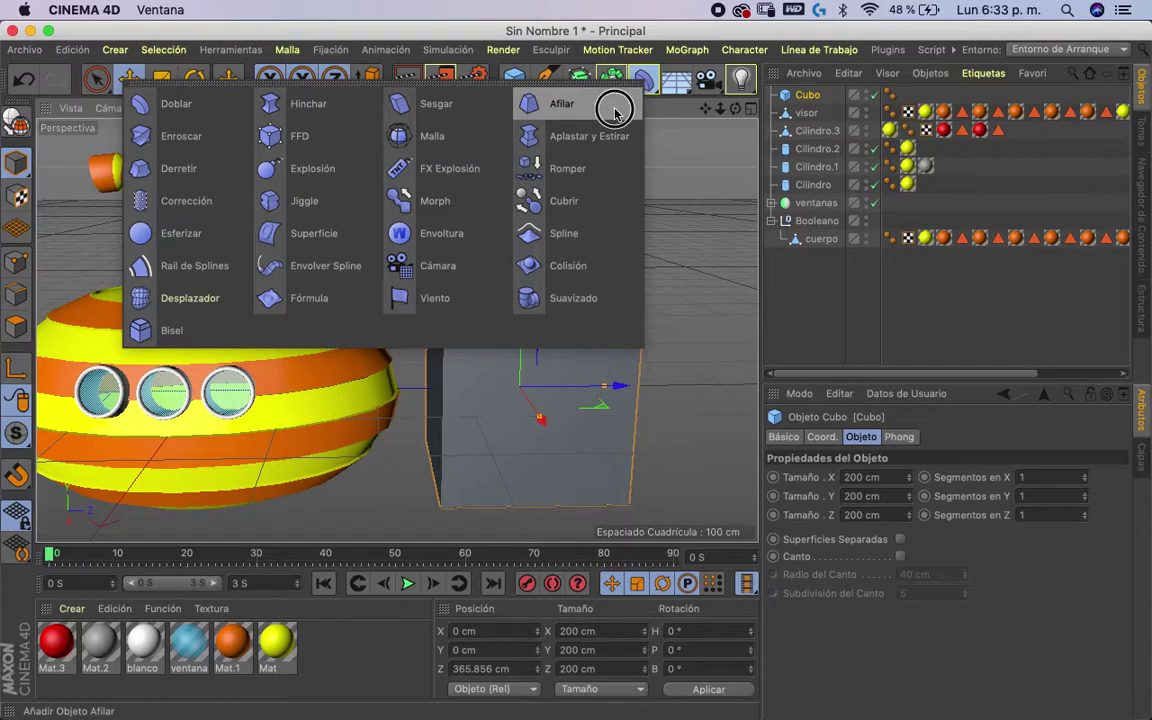
click(205, 200)
drag(818, 96, 810, 114)
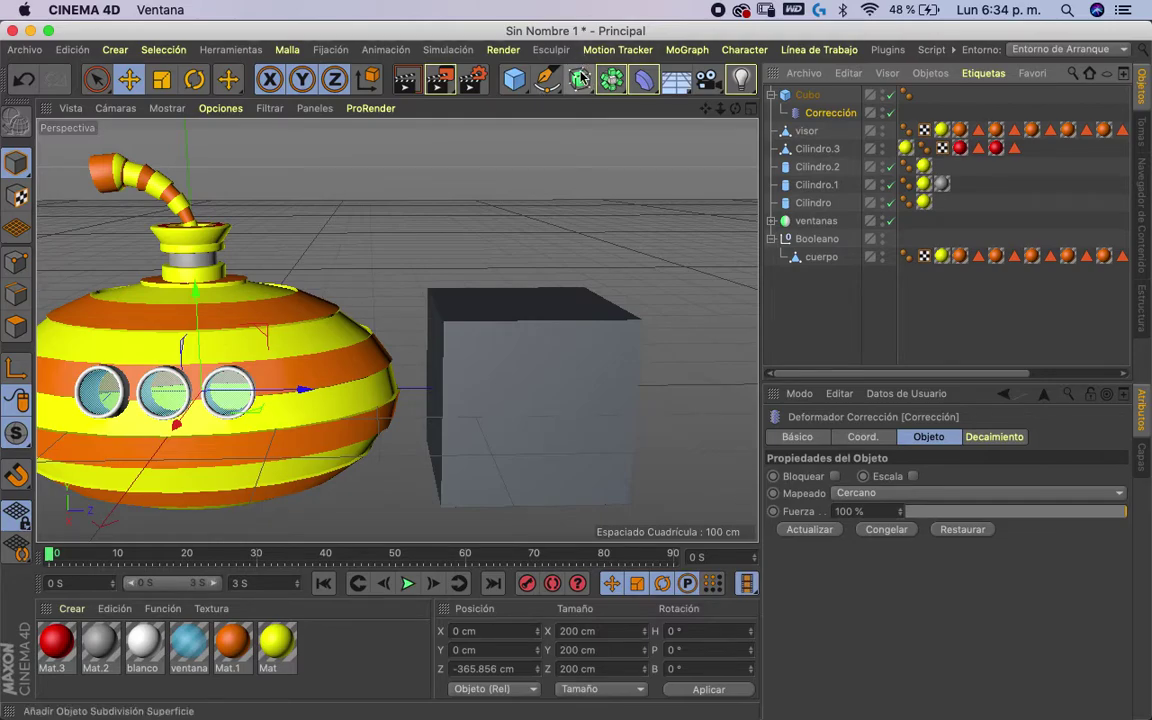
- Add a Subdivisión Superficie generator and place Cubo inside it
click(612, 84)
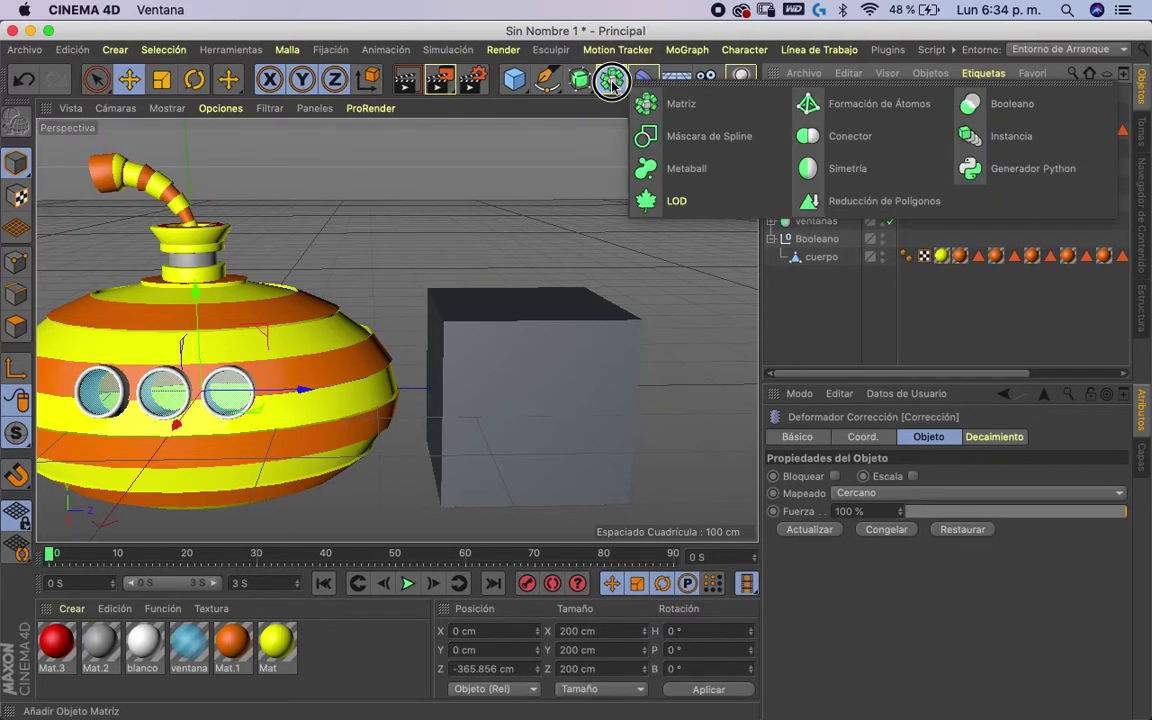
click(580, 86)
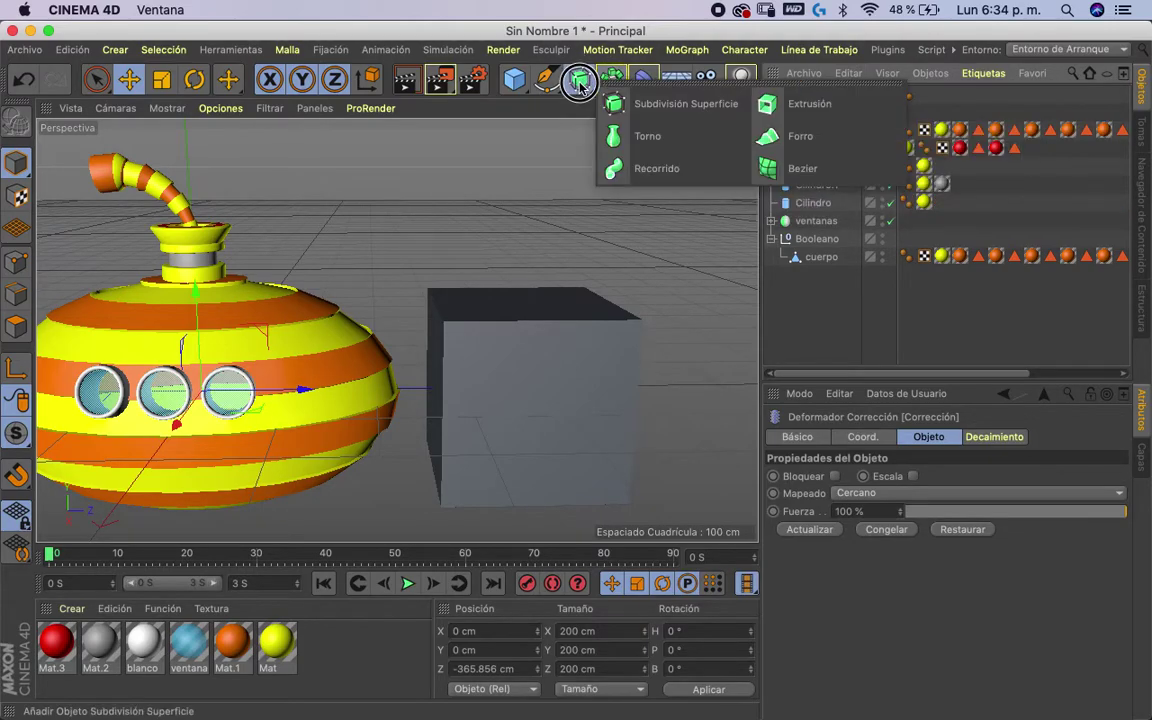
click(659, 105)
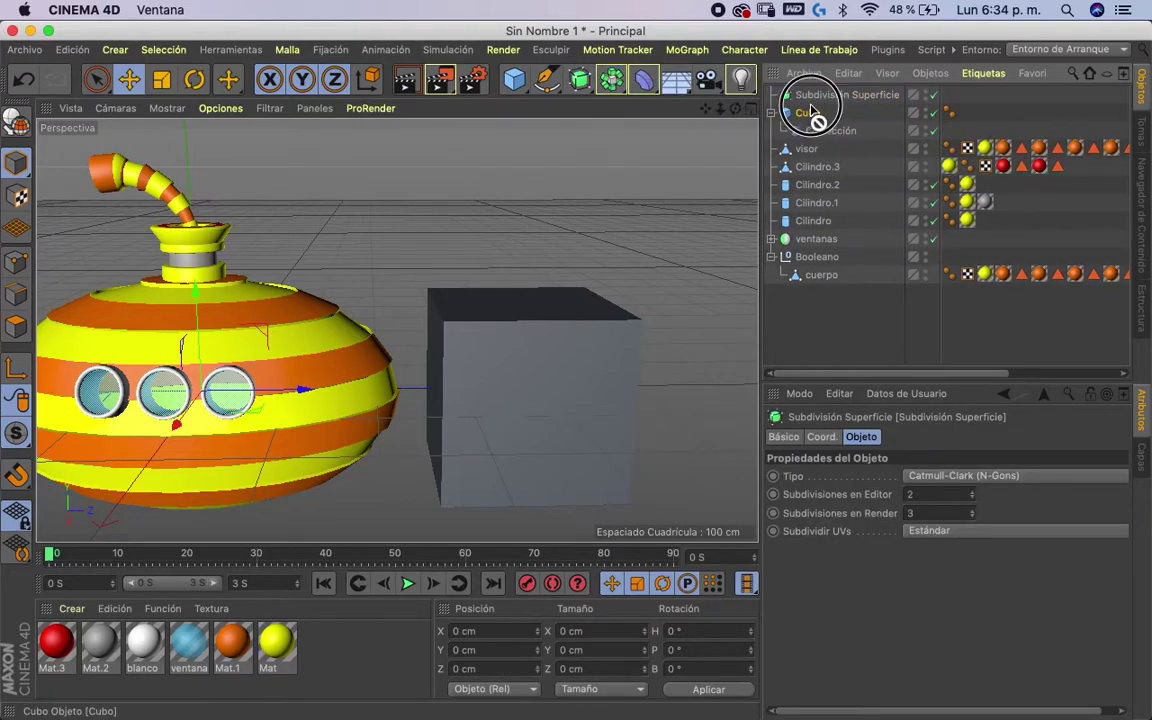
drag(800, 118, 815, 97)
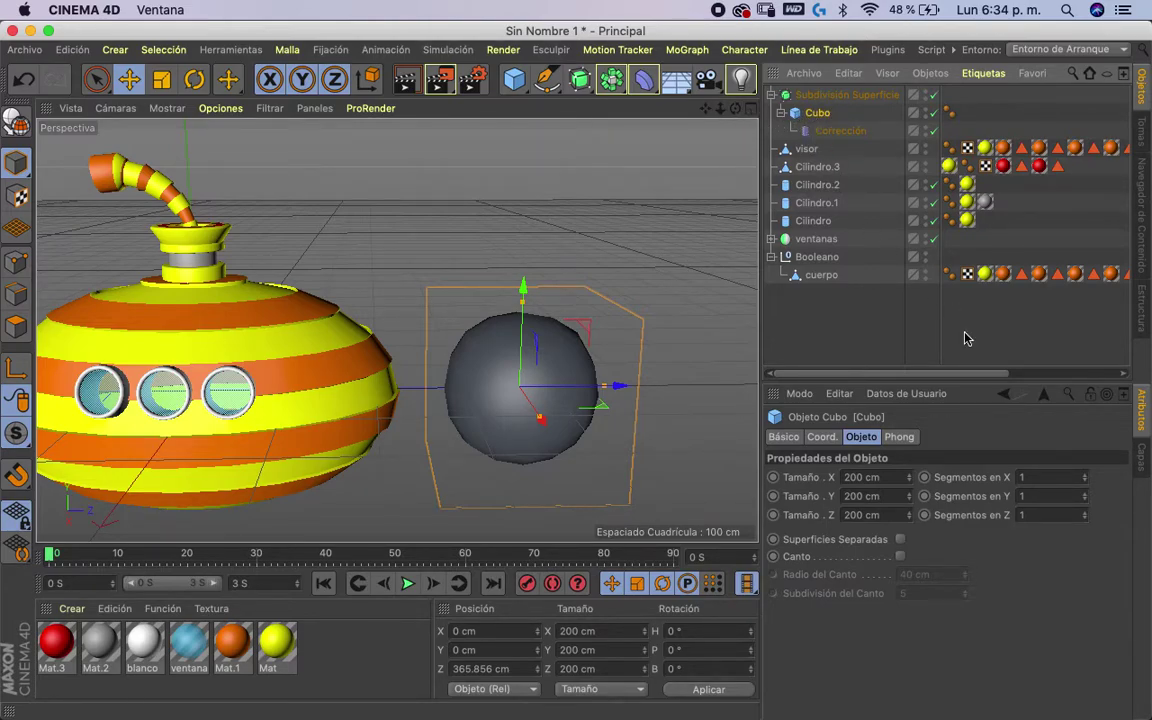
- Set Cubo's X, Y and Z segments to 4, then select the Corrección deformer
click(1038, 477)
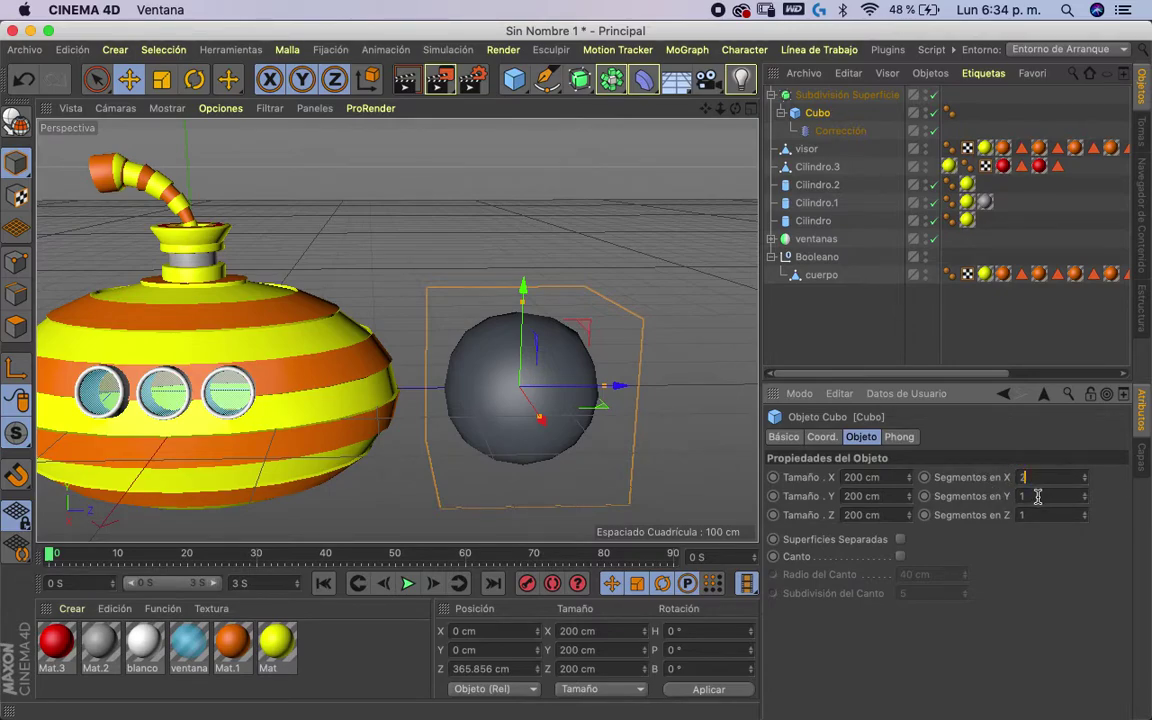
click(1038, 497)
click(1042, 516)
text(2)
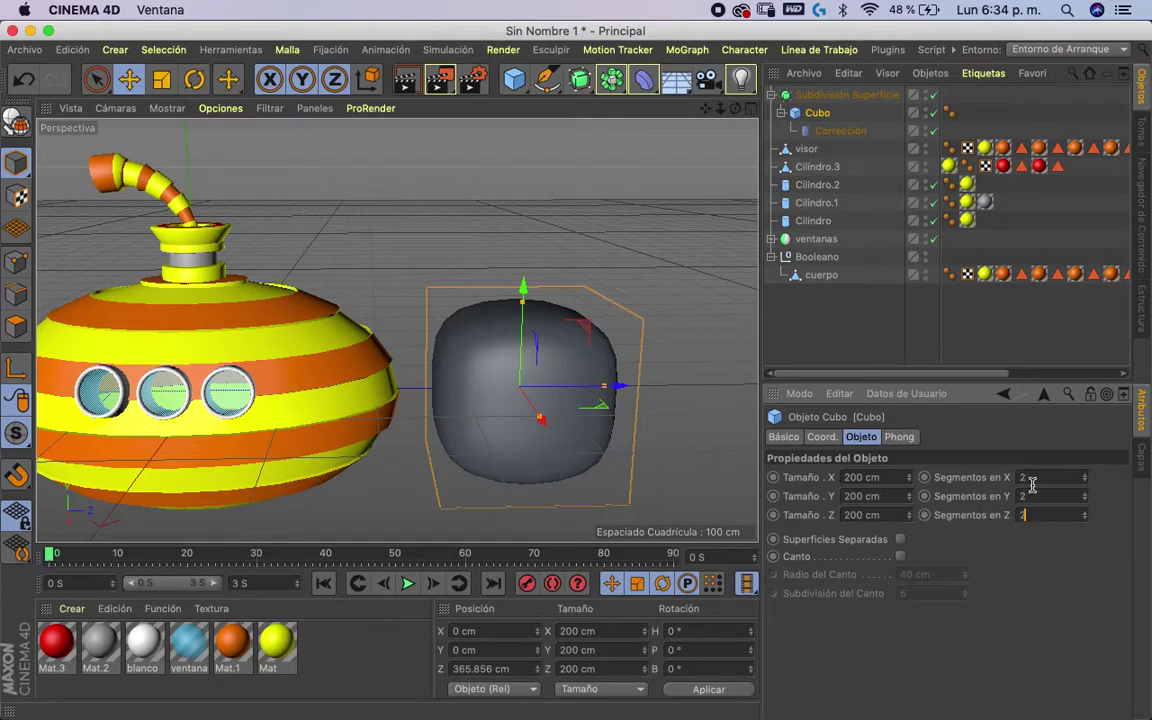
text(4)
click(1040, 496)
text(4)
click(1028, 514)
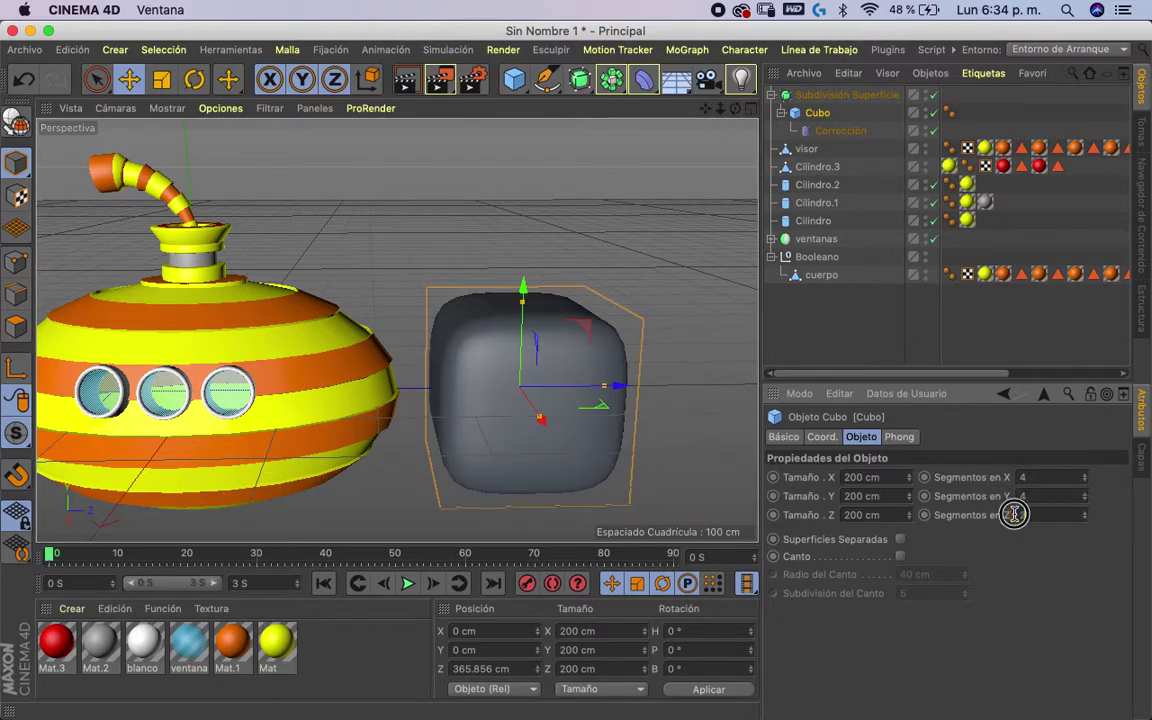
text(4)
key(Return)
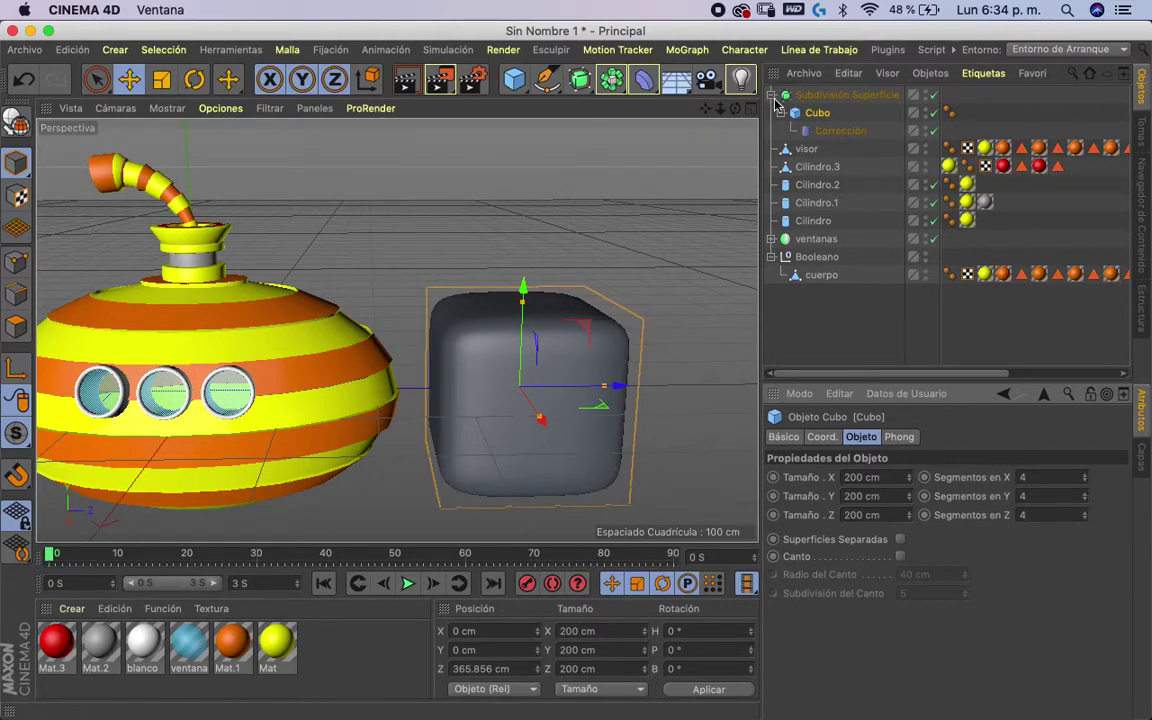
click(841, 131)
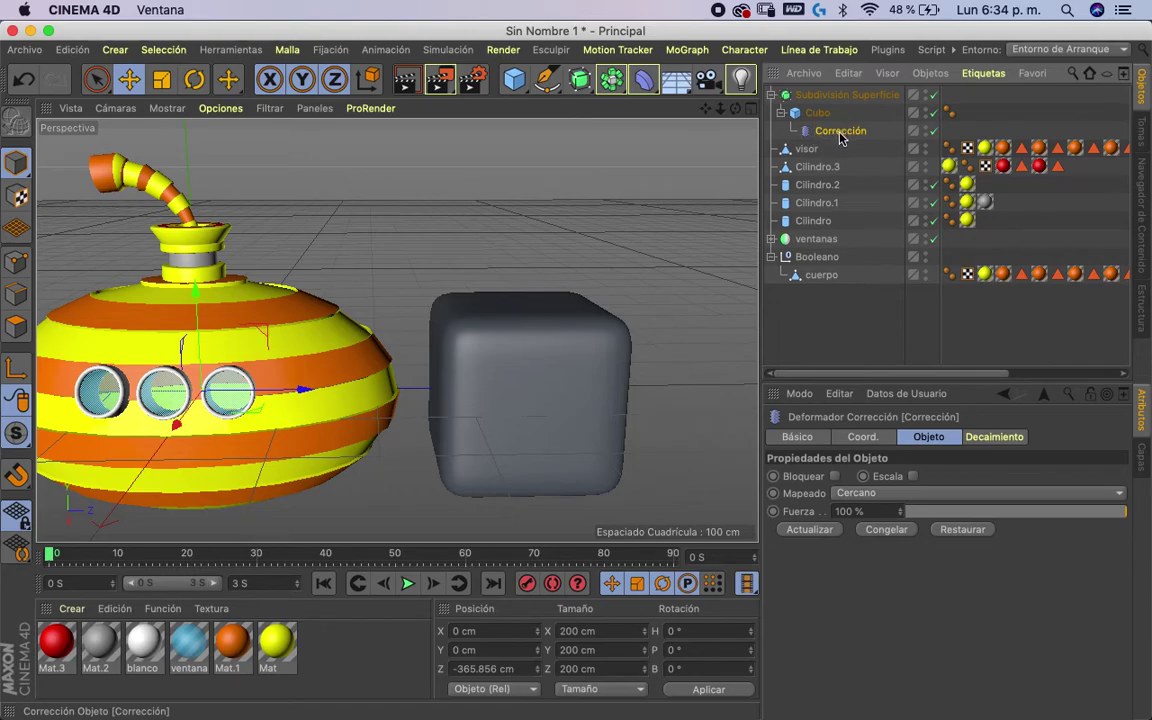
click(18, 328)
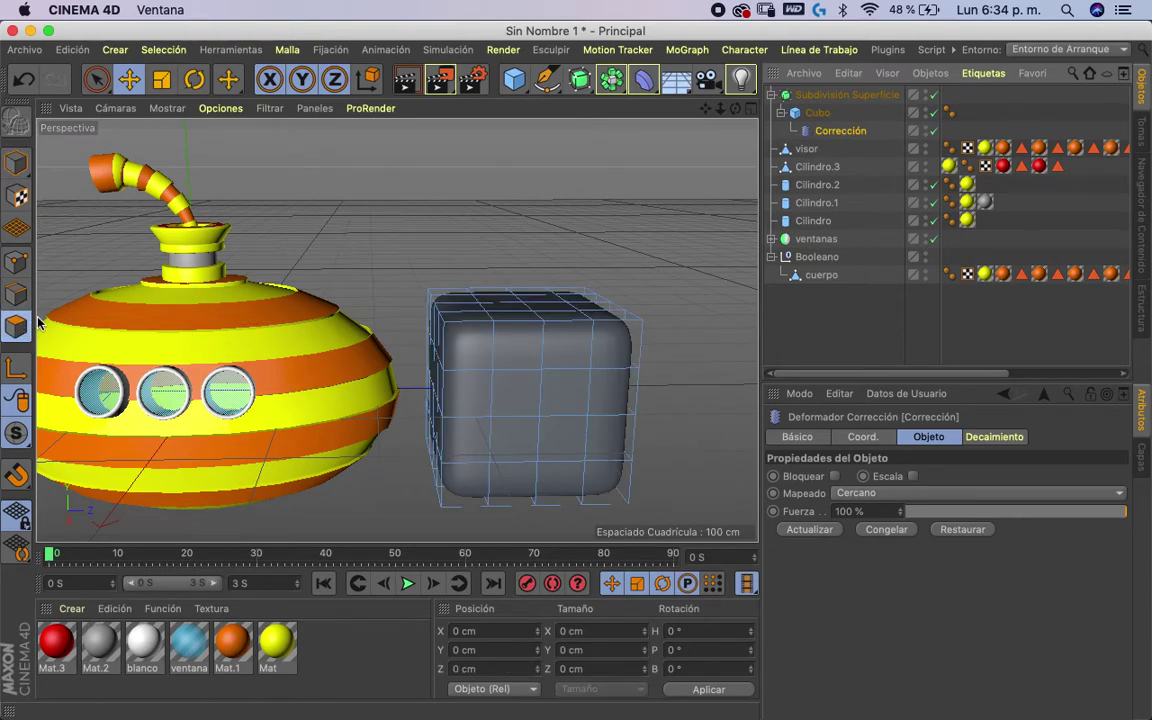
- Reduce Cubo's segment counts to 2 on each axis
mouse_move(345, 265)
alt+mouse_down()
mouse_move(424, 275)
mouse_move(513, 258)
mouse_move(450, 380)
alt+mouse_up()
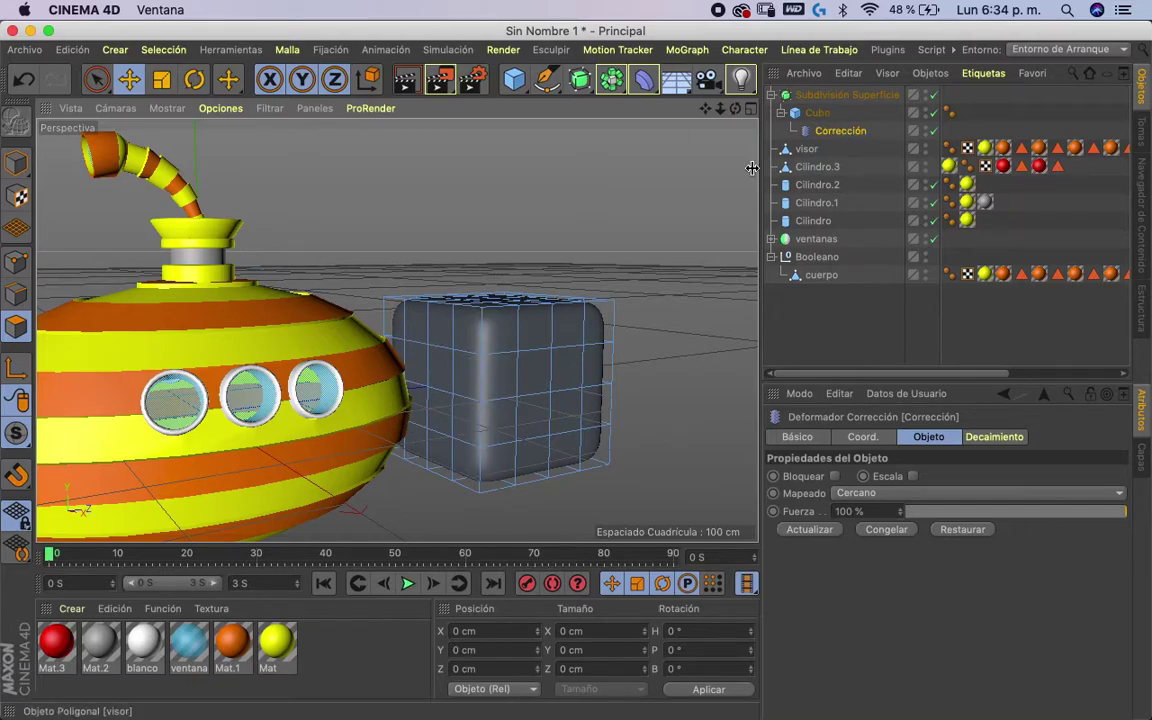
click(822, 114)
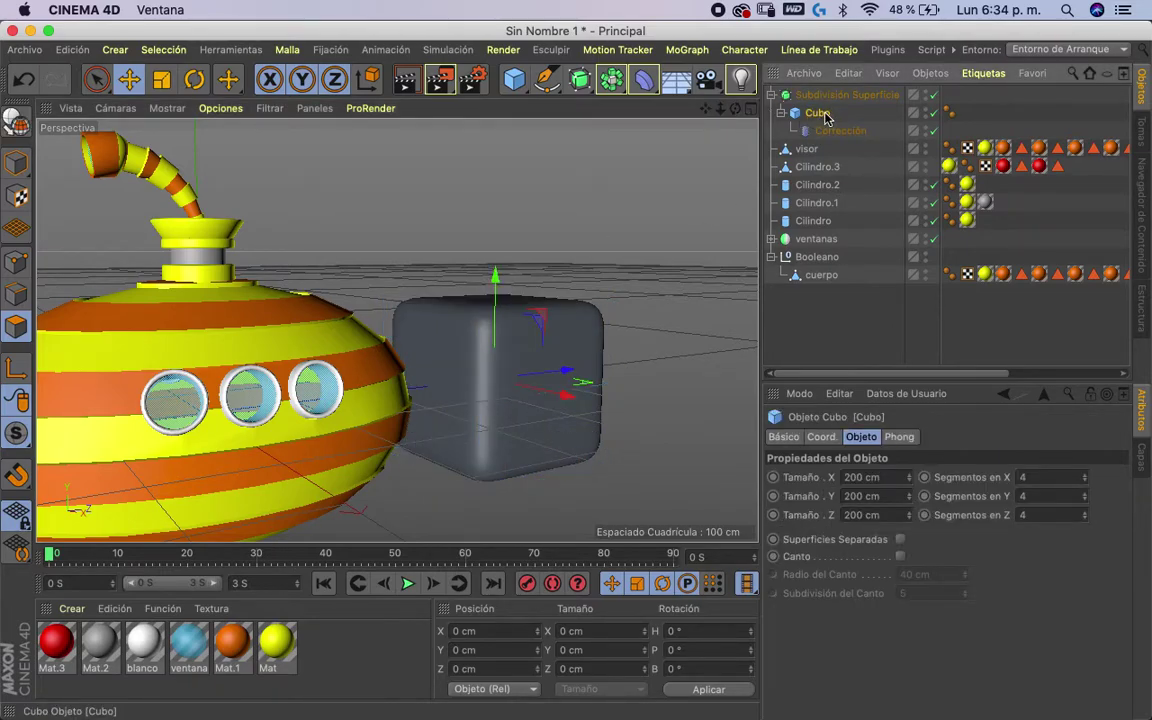
click(1034, 475)
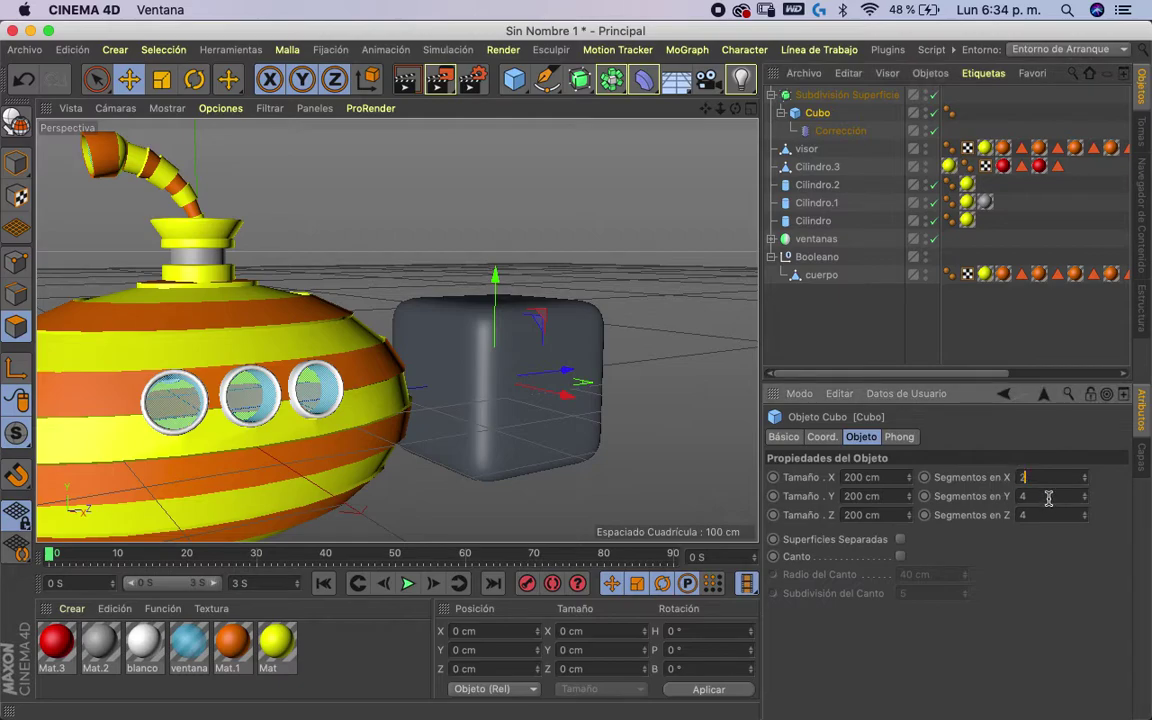
key(Tab)
text(2)
key(Tab)
text(2)
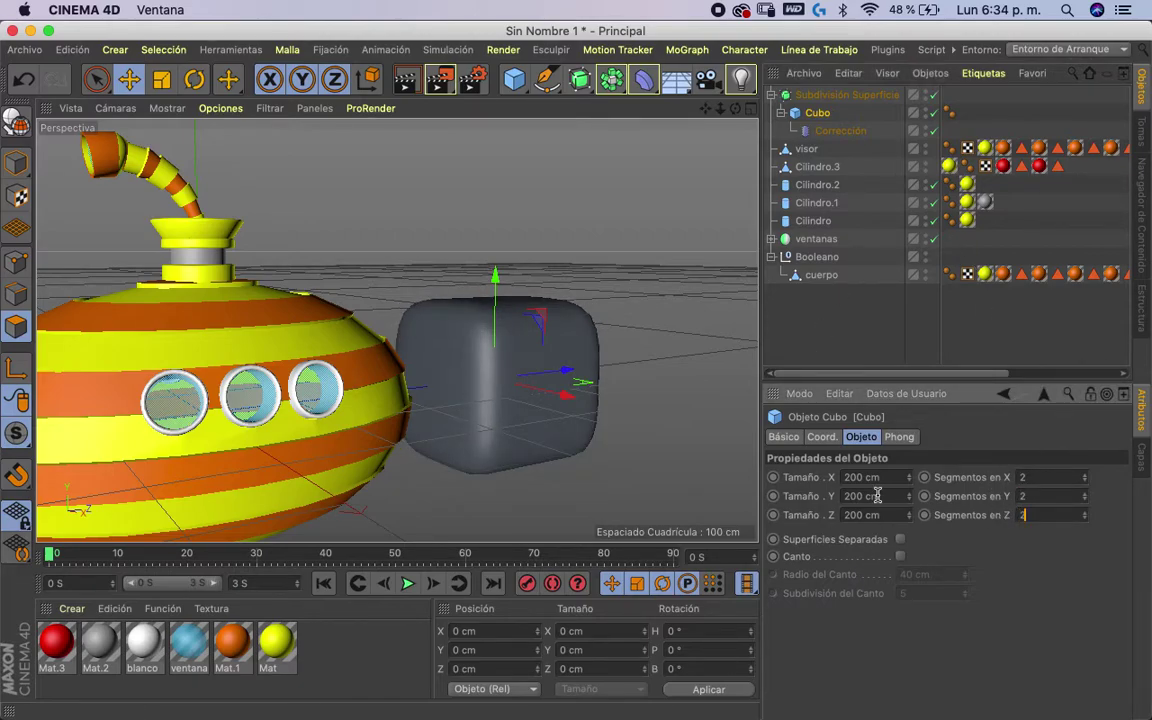
click(838, 131)
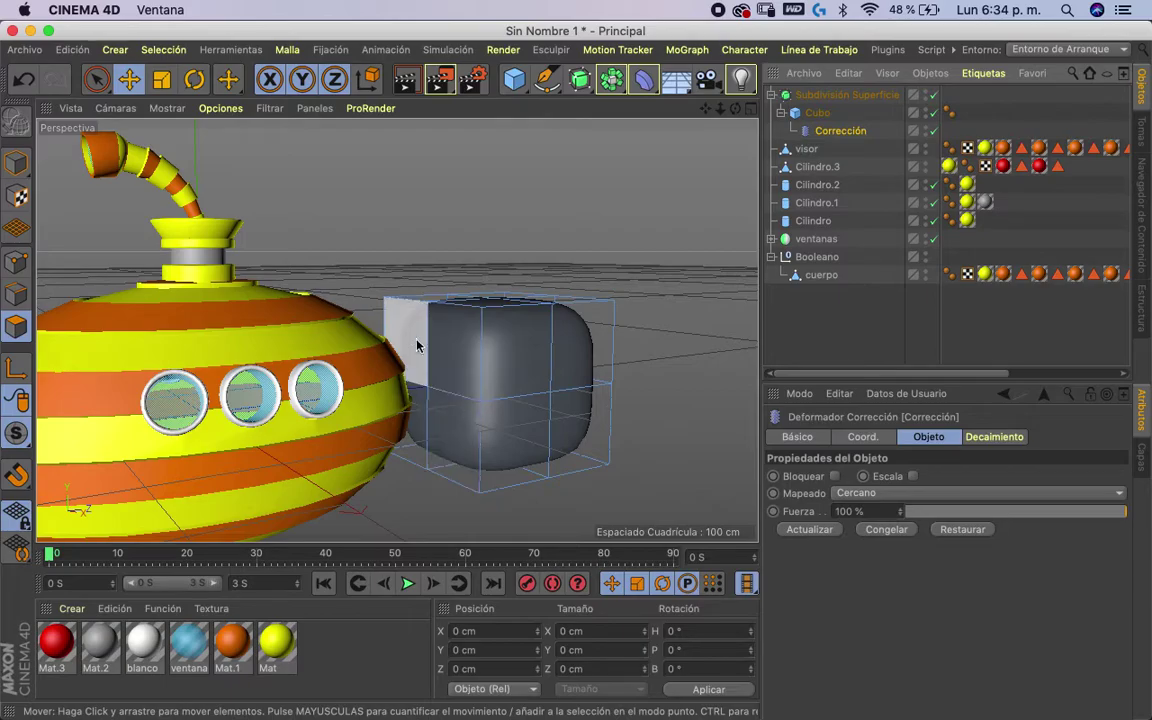
- Select the cube's side faces and scale them along X to flatten it
mouse_move(540, 350)
alt+mouse_down()
mouse_move(545, 415)
mouse_move(365, 415)
alt+mouse_up()
click(533, 372)
shift+click(419, 455)
shift+click(514, 465)
mouse_move(643, 368)
alt+mouse_down()
mouse_move(421, 400)
mouse_move(319, 399)
alt+mouse_up()
click(381, 391)
click(345, 478)
click(357, 347)
mouse_move(357, 347)
alt+mouse_down()
mouse_move(486, 342)
mouse_move(517, 221)
alt+mouse_up()
click(162, 80)
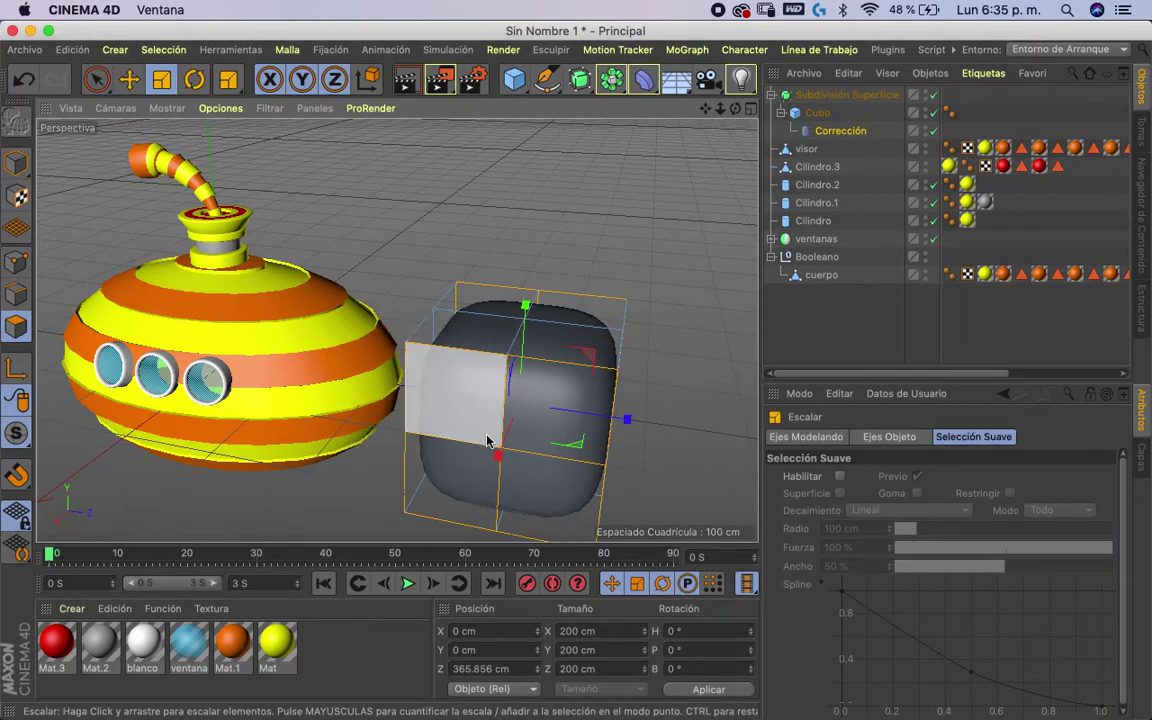
mouse_move(452, 410)
mouse_down()
mouse_move(535, 397)
mouse_move(504, 463)
mouse_move(553, 347)
mouse_move(368, 500)
mouse_move(396, 491)
mouse_up()
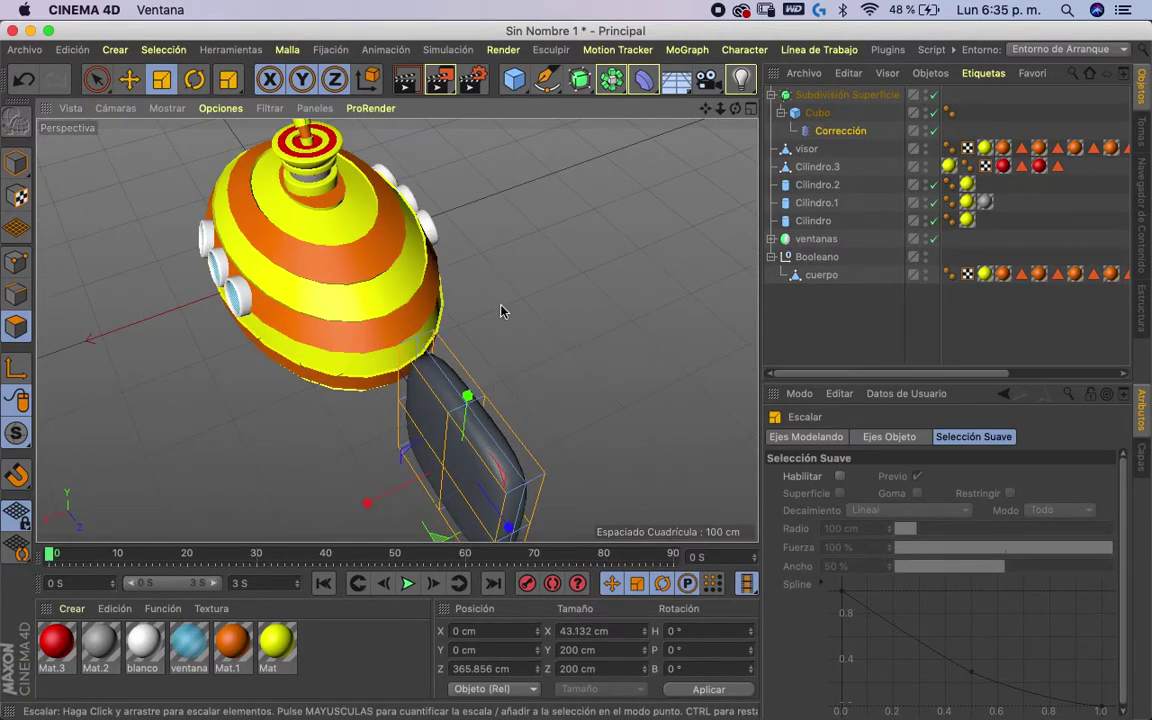
- Select the two left side faces and scale them down slightly to taper the fin
mouse_move(483, 296)
alt+mouse_down()
mouse_move(692, 249)
mouse_move(490, 218)
mouse_move(404, 255)
mouse_move(543, 244)
mouse_move(424, 216)
alt+mouse_up()
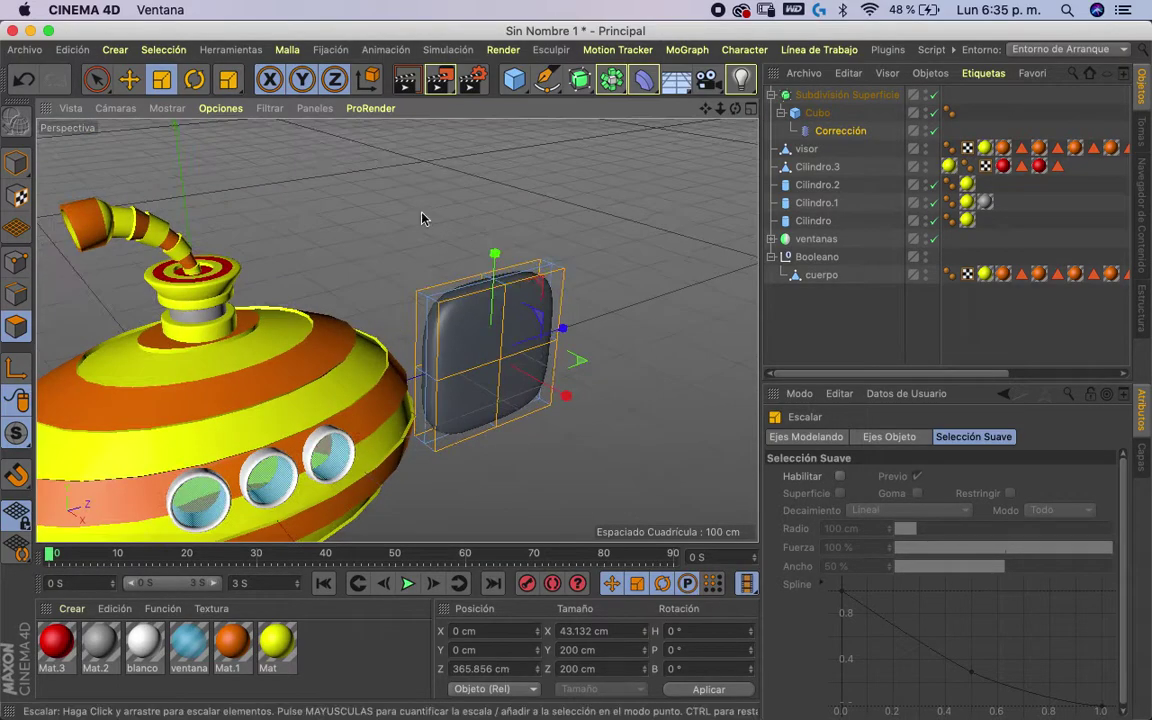
click(98, 79)
click(128, 79)
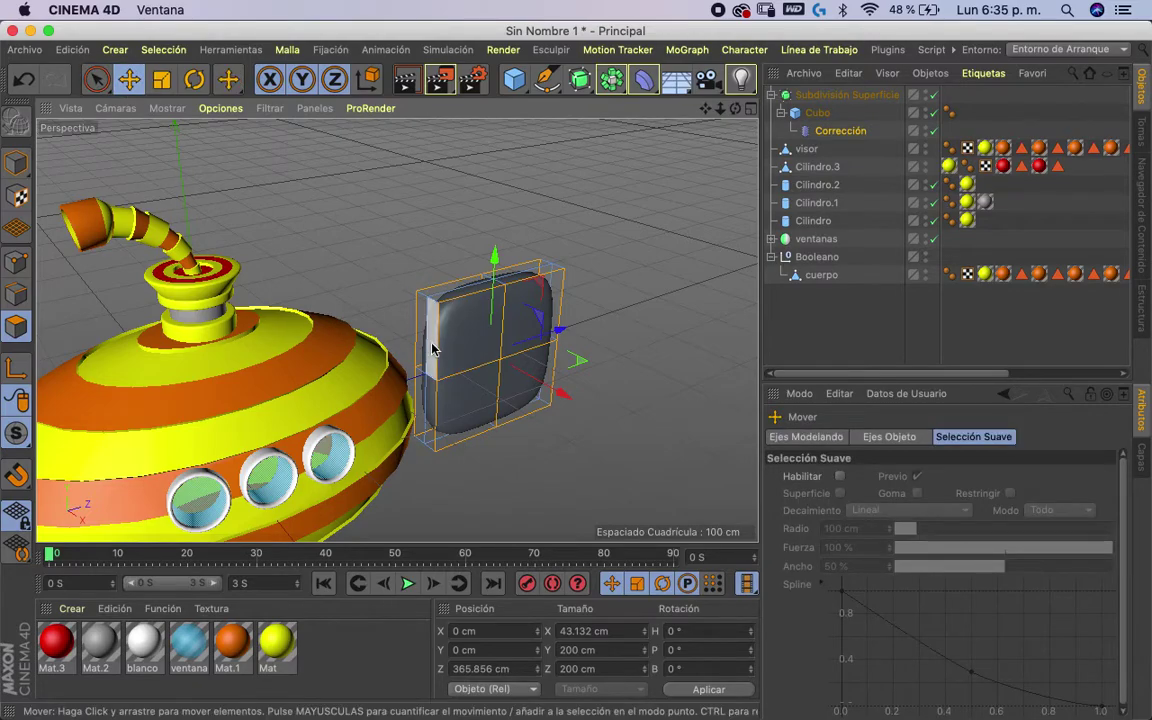
click(433, 355)
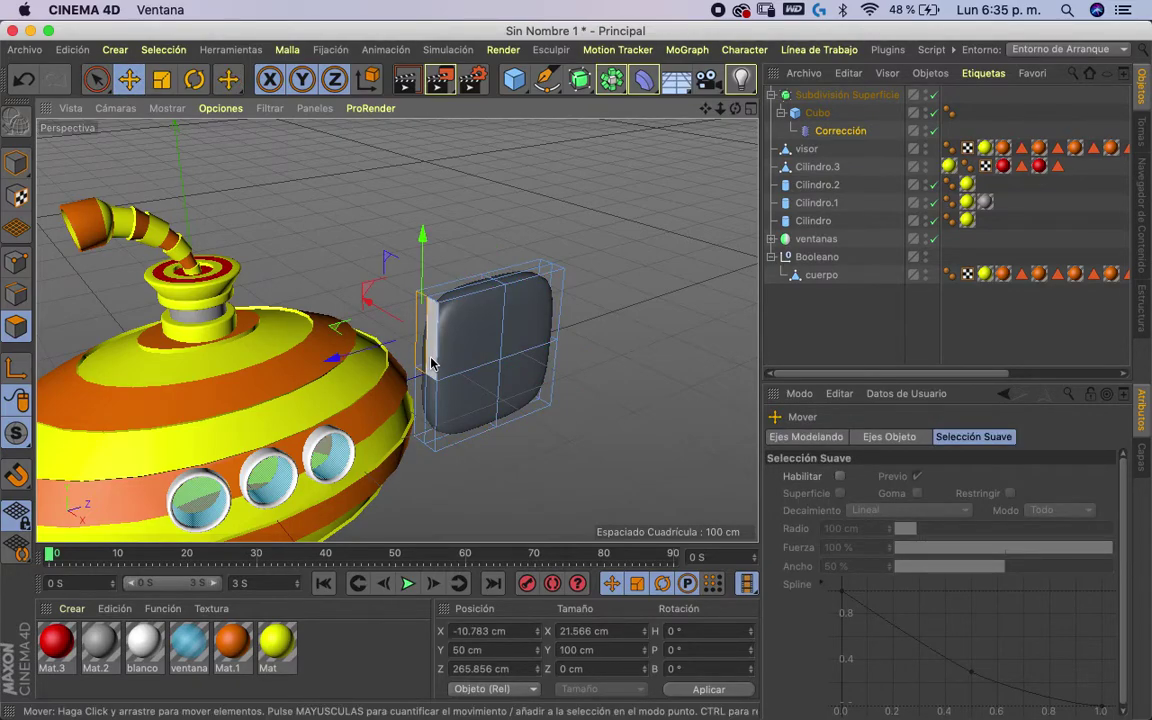
shift+click(425, 412)
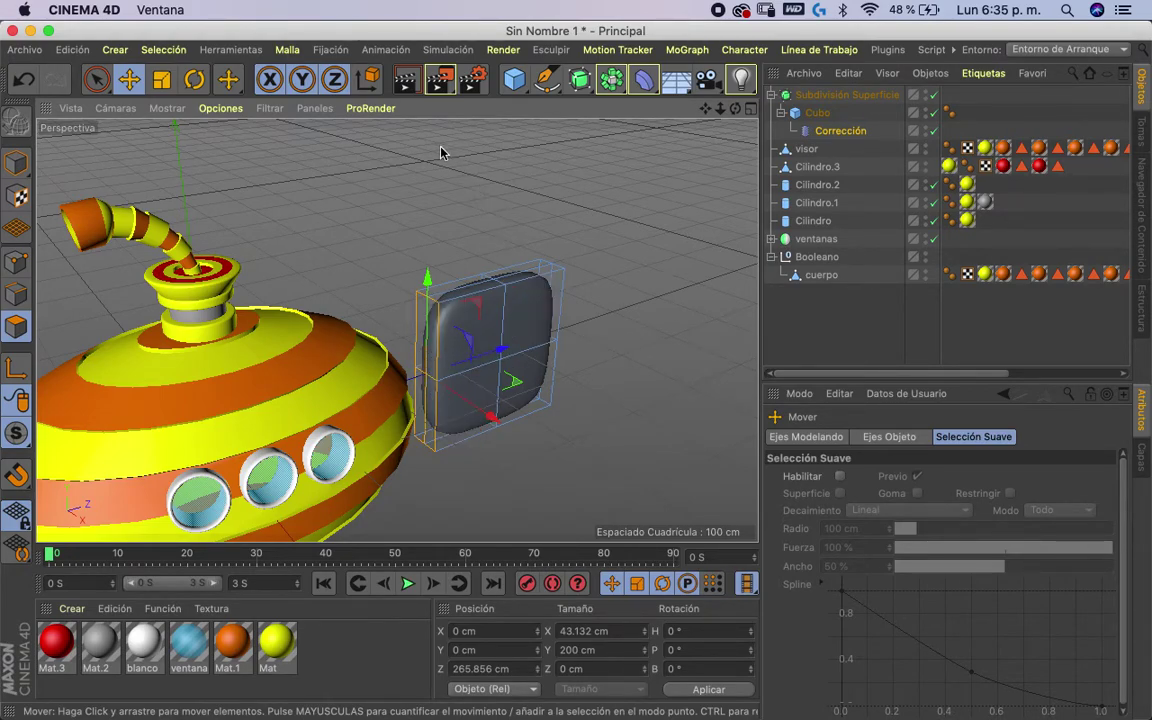
click(161, 80)
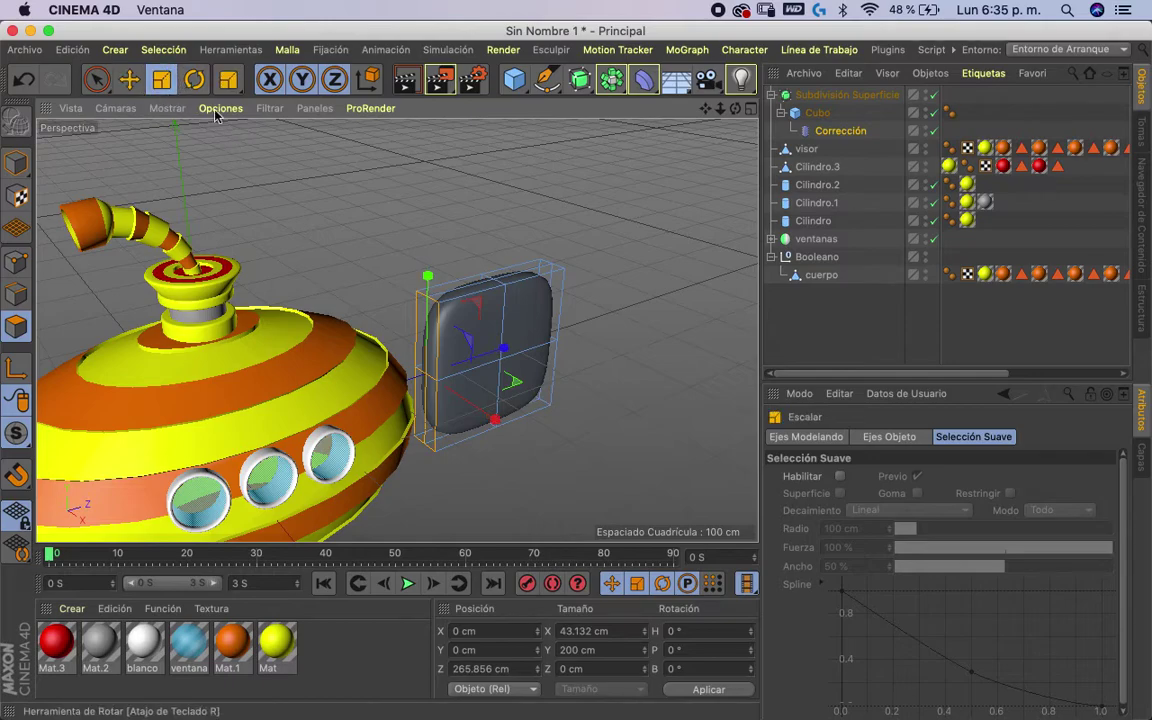
mouse_move(625, 160)
mouse_down()
mouse_move(660, 183)
mouse_move(596, 163)
mouse_move(522, 172)
mouse_move(470, 157)
mouse_move(174, 296)
mouse_move(373, 184)
mouse_move(491, 188)
mouse_move(388, 141)
mouse_move(453, 147)
mouse_move(450, 231)
mouse_move(383, 247)
mouse_move(327, 230)
mouse_up()
click(831, 96)
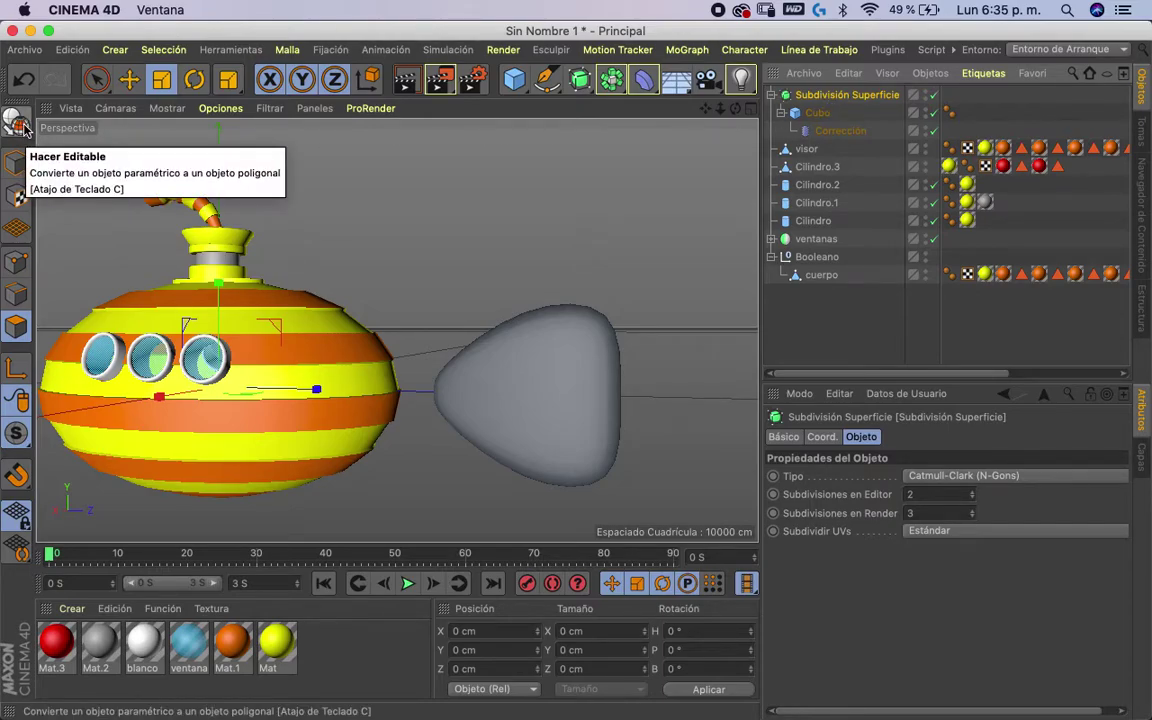
- Make the Subdivisión Superficie editable and select the baked Cubo fin
click(22, 125)
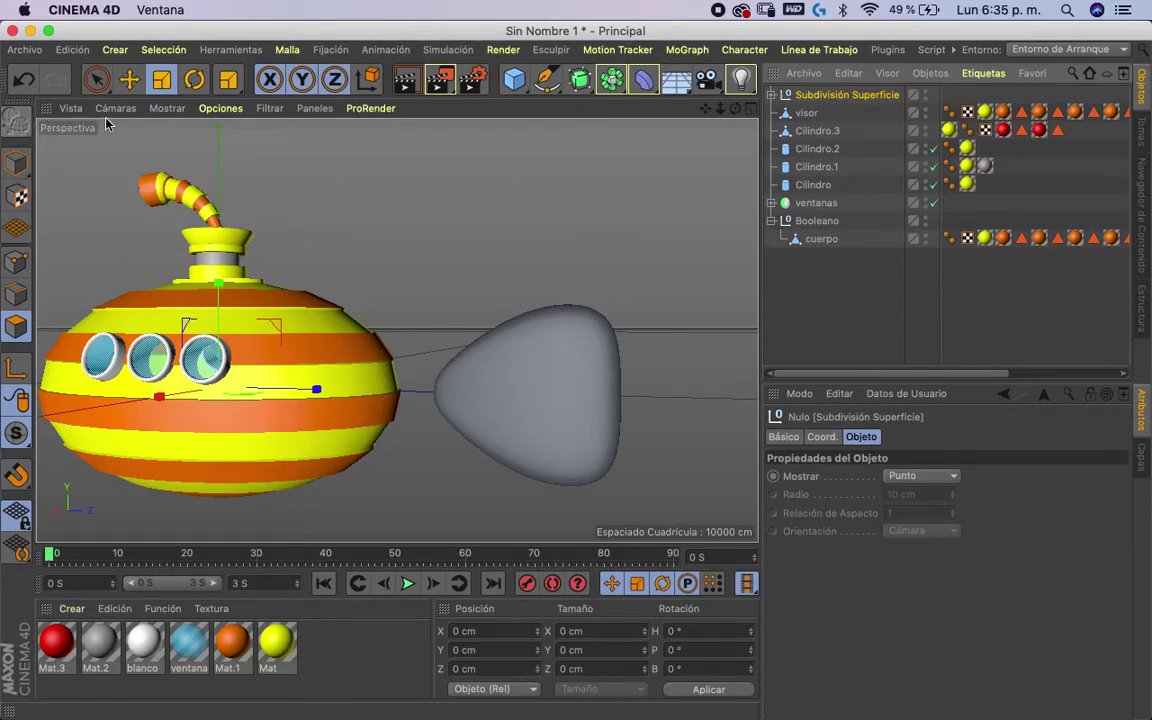
click(771, 94)
click(817, 112)
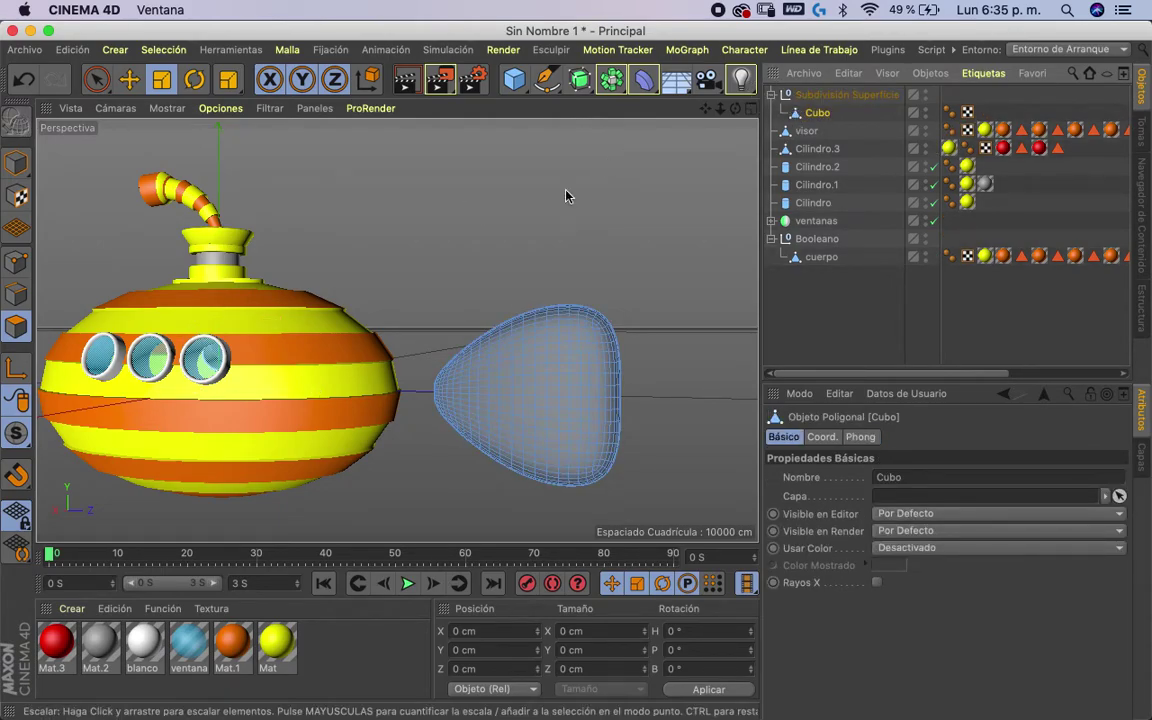
click(826, 95)
click(817, 112)
drag(720, 108, 588, 158)
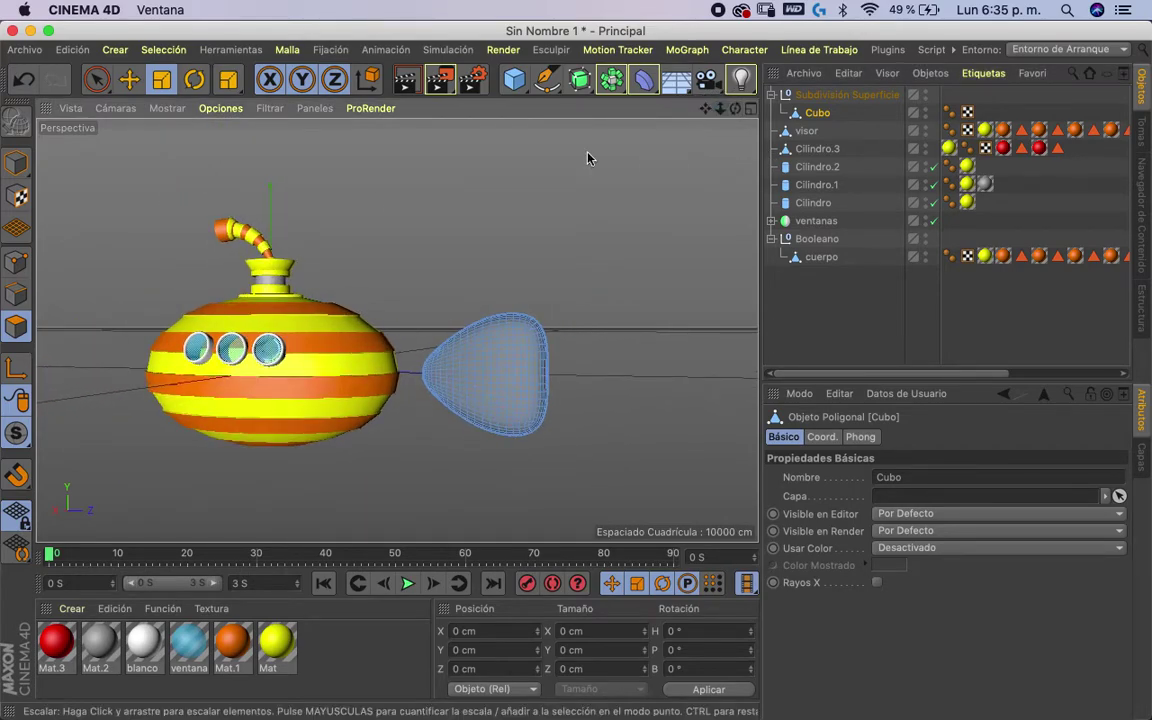
click(18, 166)
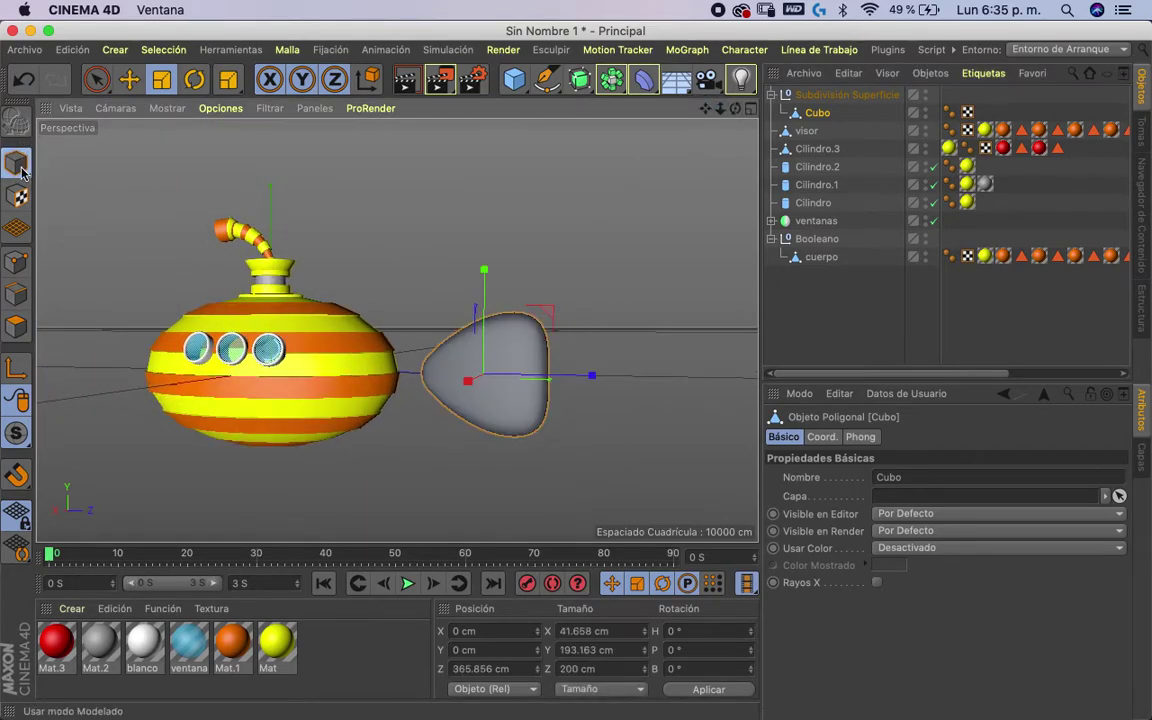
- Shrink the fin to about 60%, move it near the hull and tilt it about 21°
mouse_move(617, 257)
mouse_down()
mouse_move(308, 249)
mouse_move(301, 260)
mouse_move(272, 232)
mouse_up()
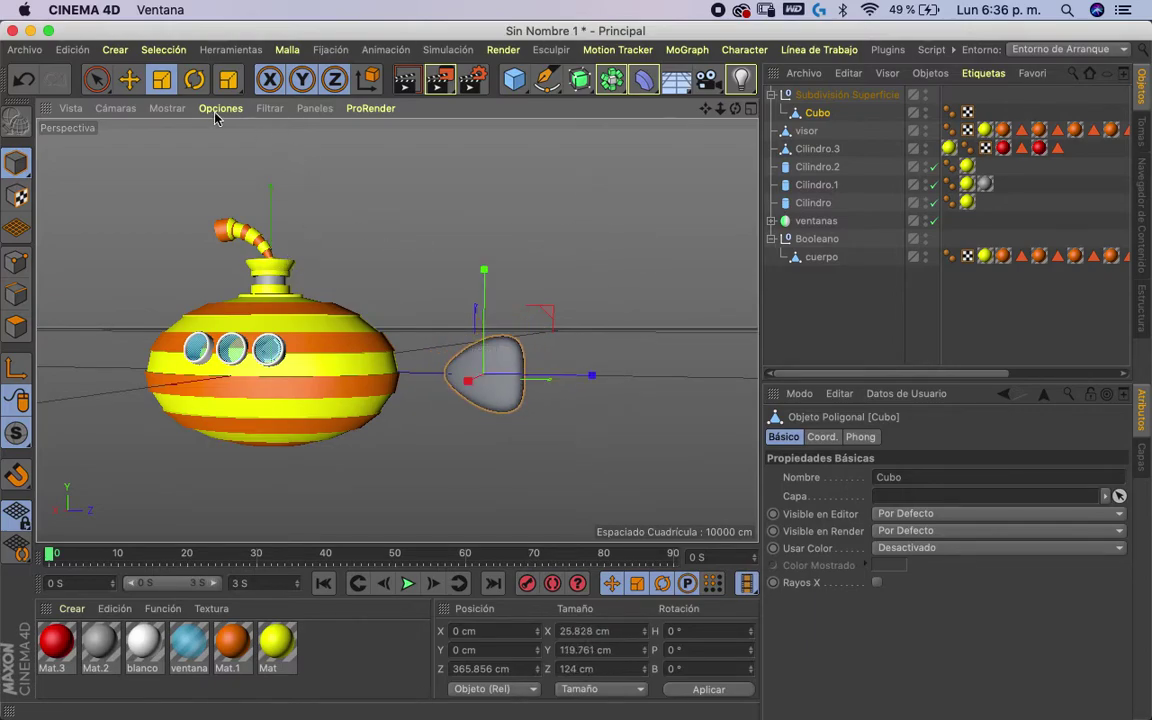
click(133, 80)
mouse_move(588, 376)
mouse_down()
mouse_move(415, 252)
mouse_move(473, 334)
mouse_move(404, 265)
mouse_move(432, 275)
mouse_up()
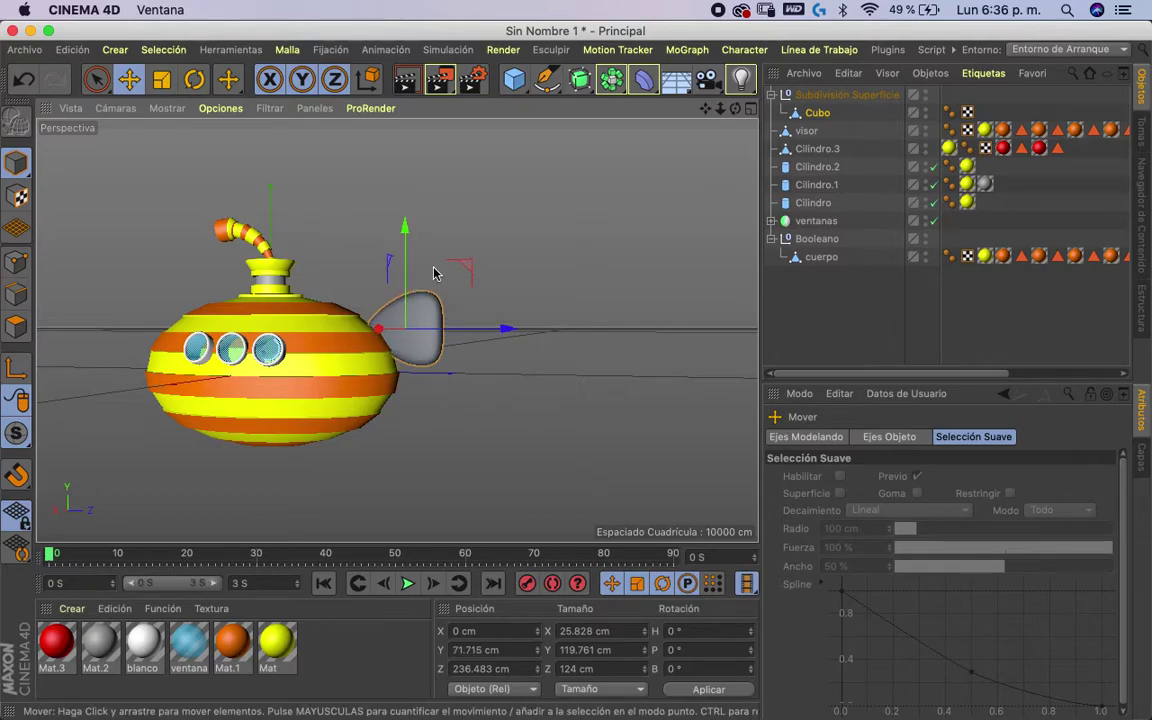
key(o)
key(r)
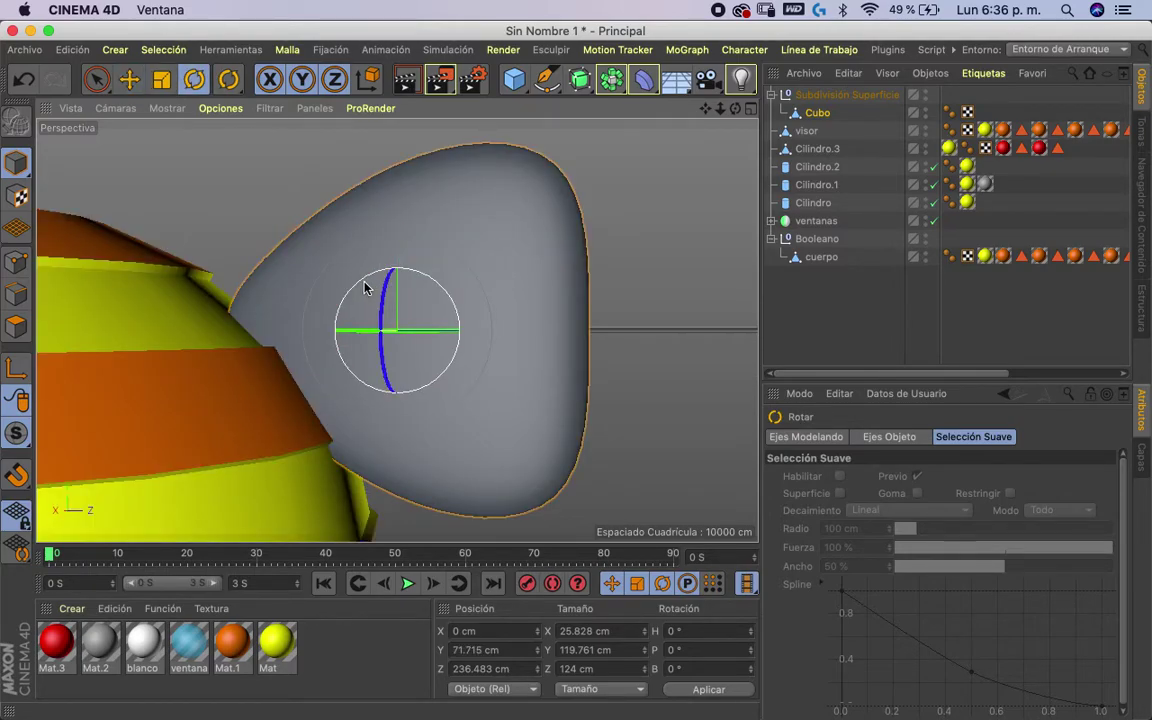
drag(327, 252, 452, 291)
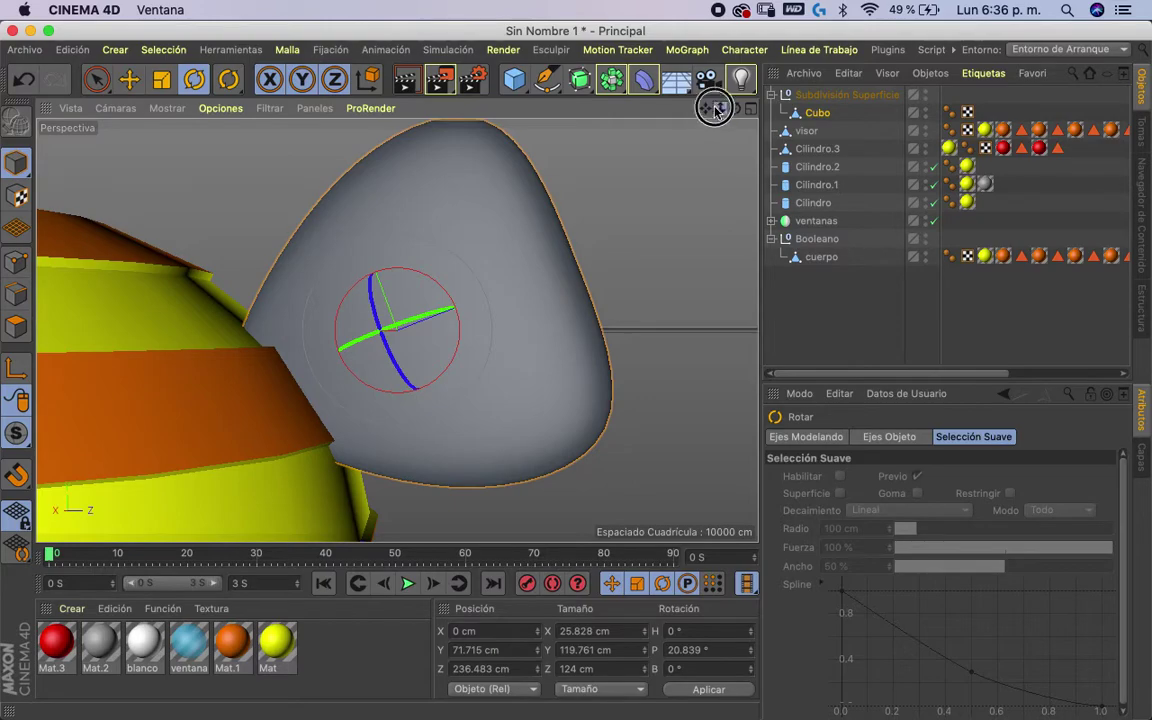
- Raise the fin onto the hull's upper rear and create a new material Mat.4
drag(719, 108, 729, 119)
mouse_move(527, 206)
alt+mouse_down()
mouse_move(483, 284)
mouse_move(617, 237)
mouse_move(540, 198)
alt+mouse_up()
click(128, 79)
mouse_move(545, 300)
mouse_down()
mouse_move(431, 264)
mouse_move(440, 252)
mouse_up()
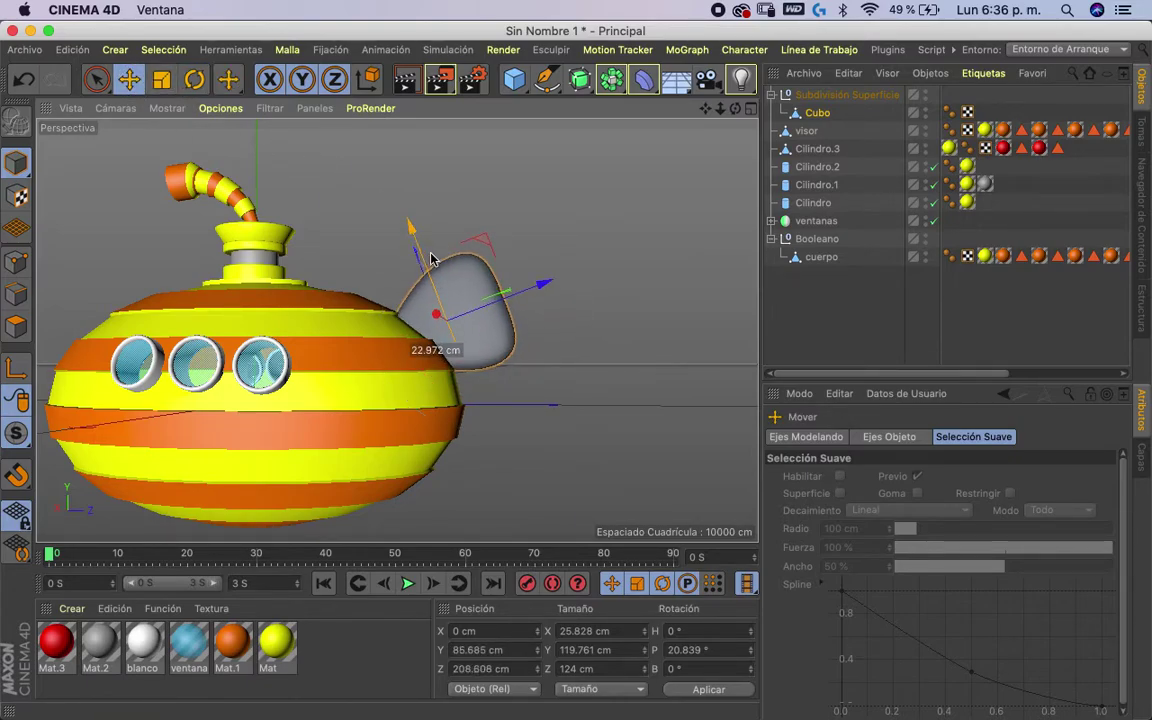
mouse_move(581, 218)
alt+mouse_down()
mouse_move(499, 287)
mouse_move(442, 386)
mouse_move(623, 259)
alt+mouse_up()
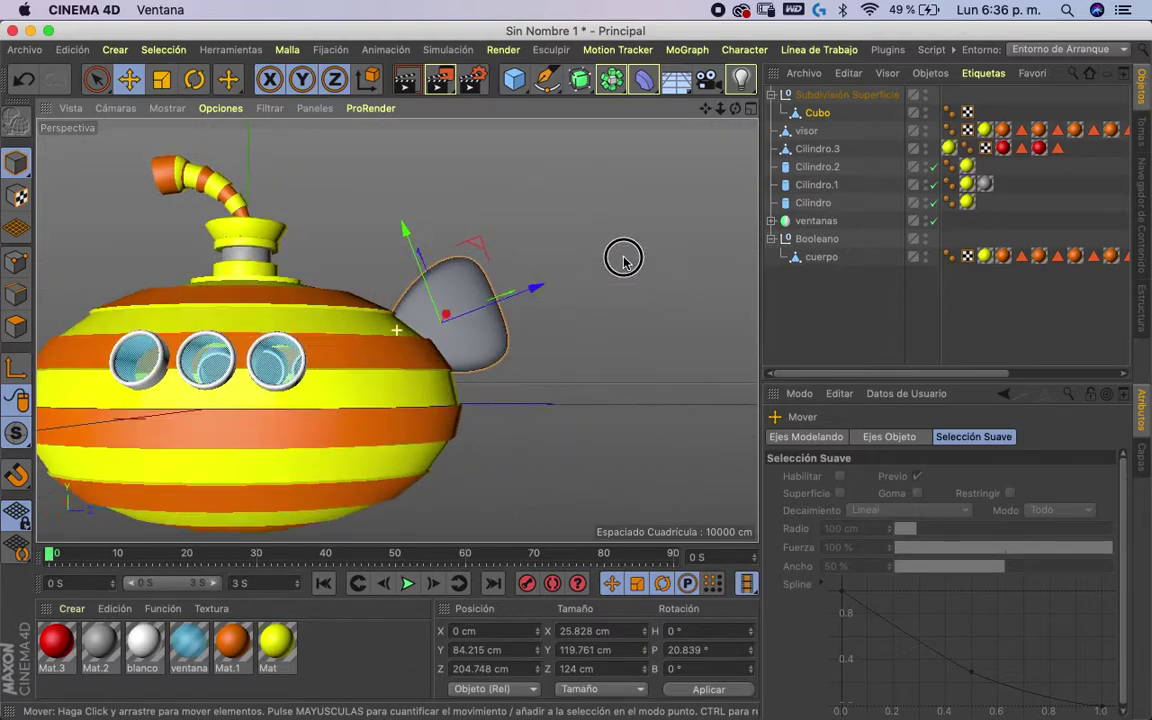
double_click(335, 650)
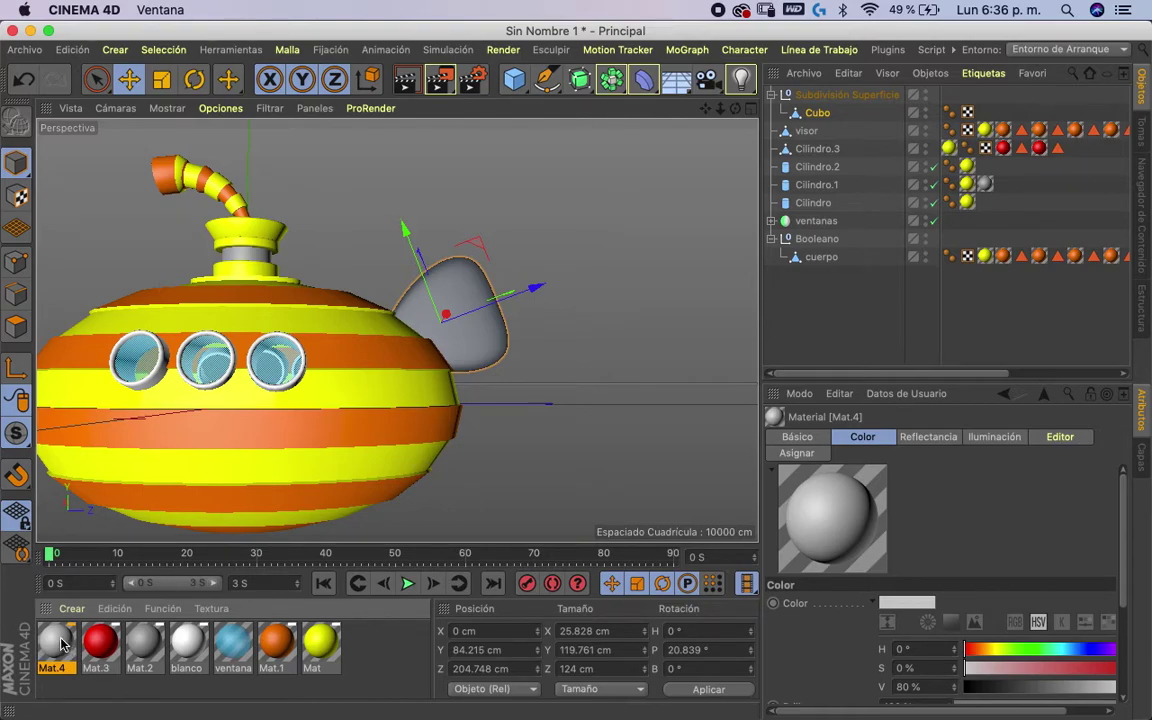
- Make Mat.4 vivid blue and apply it to the fin
click(72, 608)
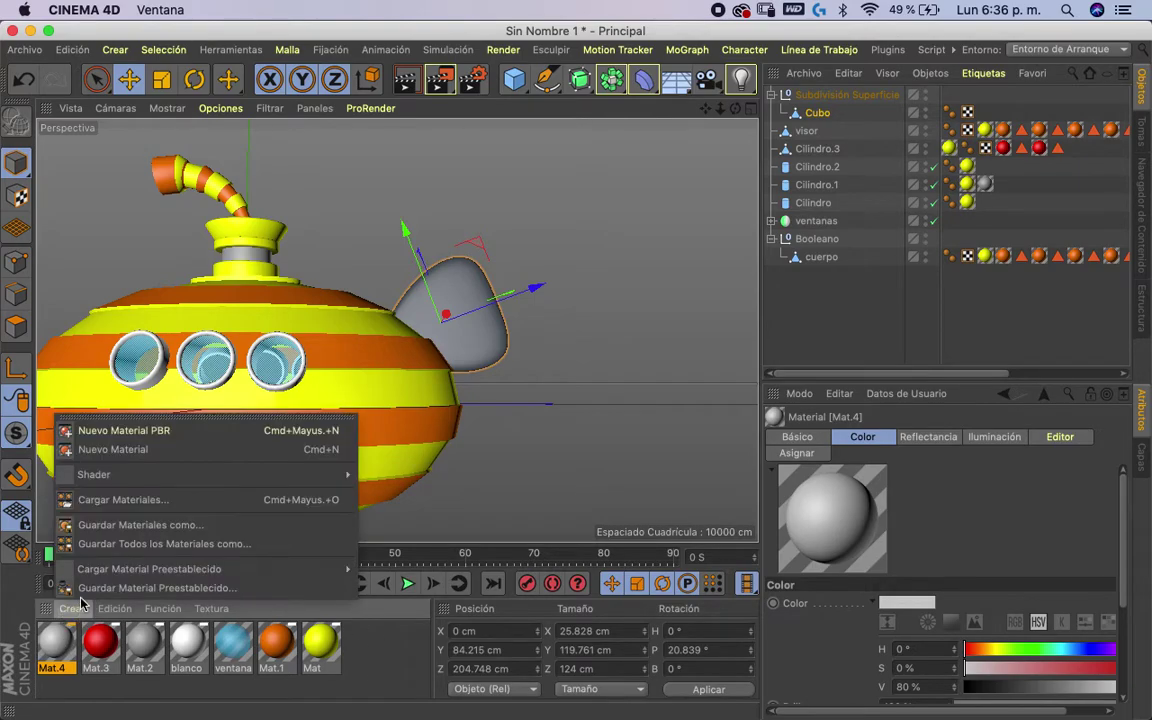
click(57, 648)
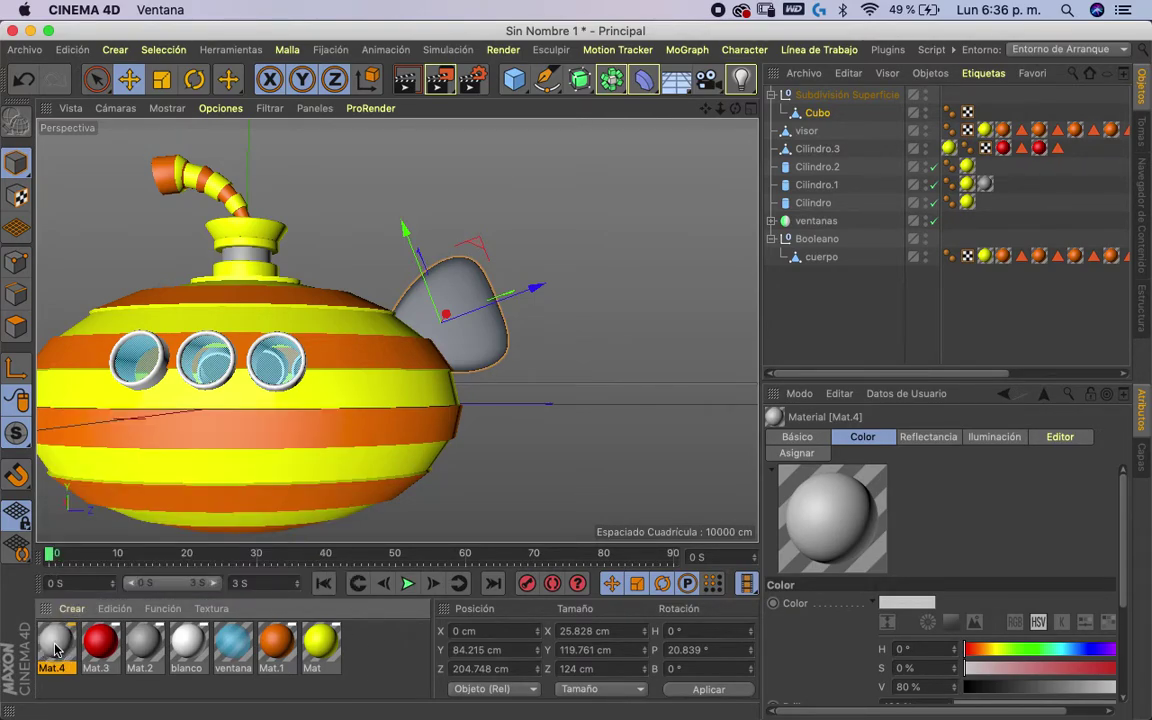
double_click(57, 648)
click(782, 223)
mouse_move(800, 242)
mouse_down()
mouse_move(887, 249)
mouse_move(875, 261)
mouse_up()
click(282, 117)
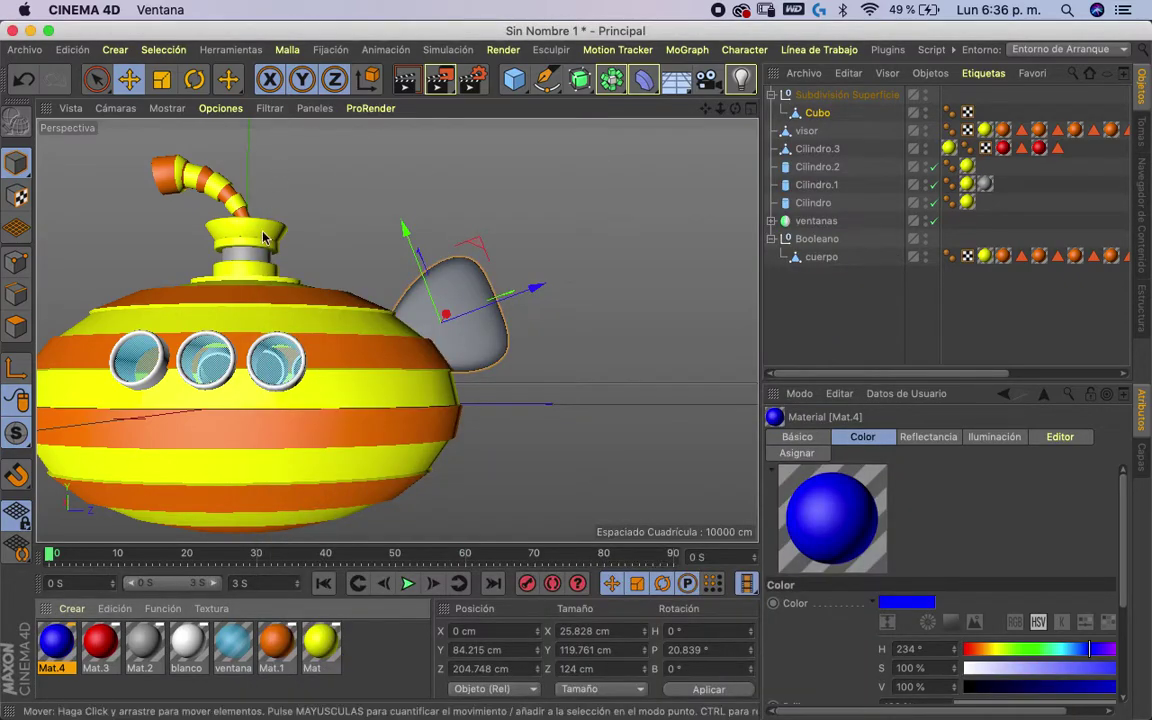
drag(445, 318, 448, 320)
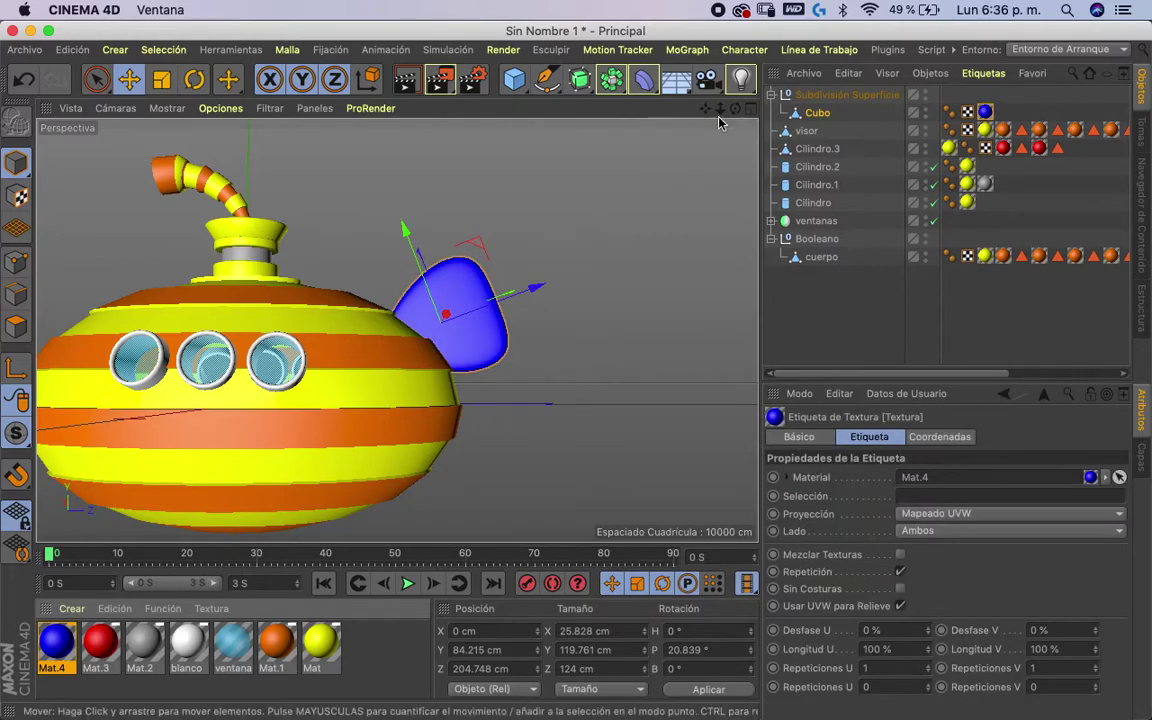
- Move the fin out of Subdivisión Superficie, rename it 'aleta' and delete the empty subdivision object
drag(813, 101, 819, 100)
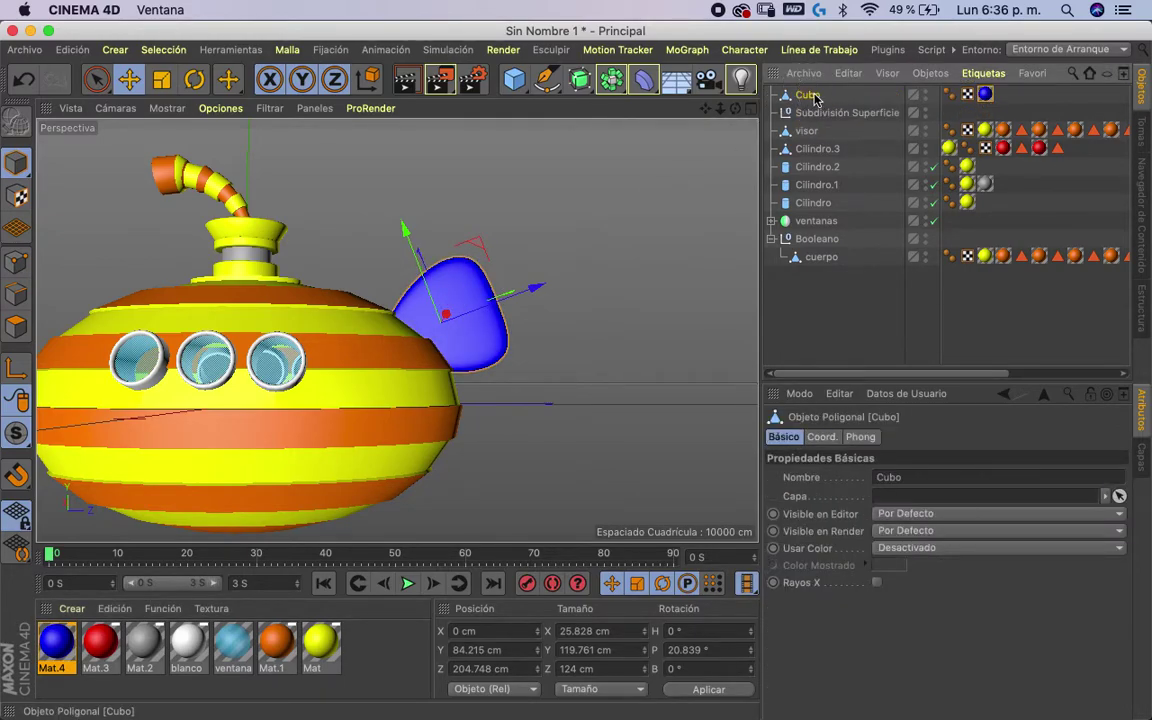
double_click(809, 95)
text(ta)
key(Return)
click(830, 112)
key(Delete)
click(814, 97)
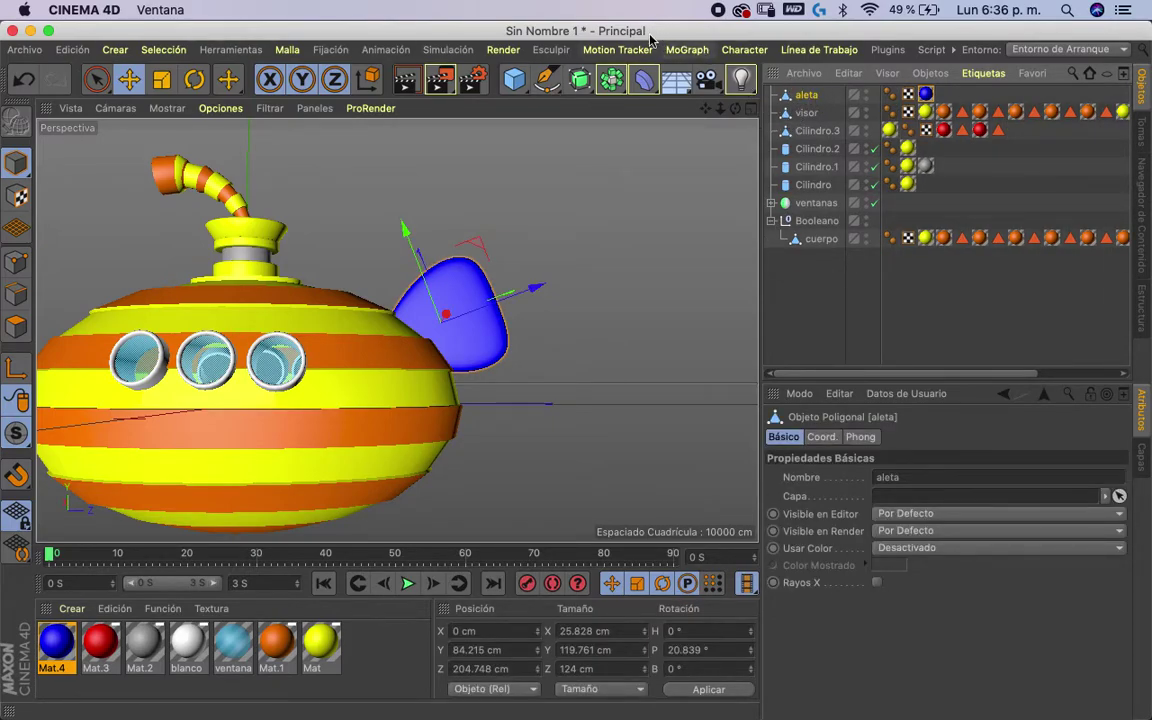
- Add a Simetría object and parent aleta under it
click(620, 80)
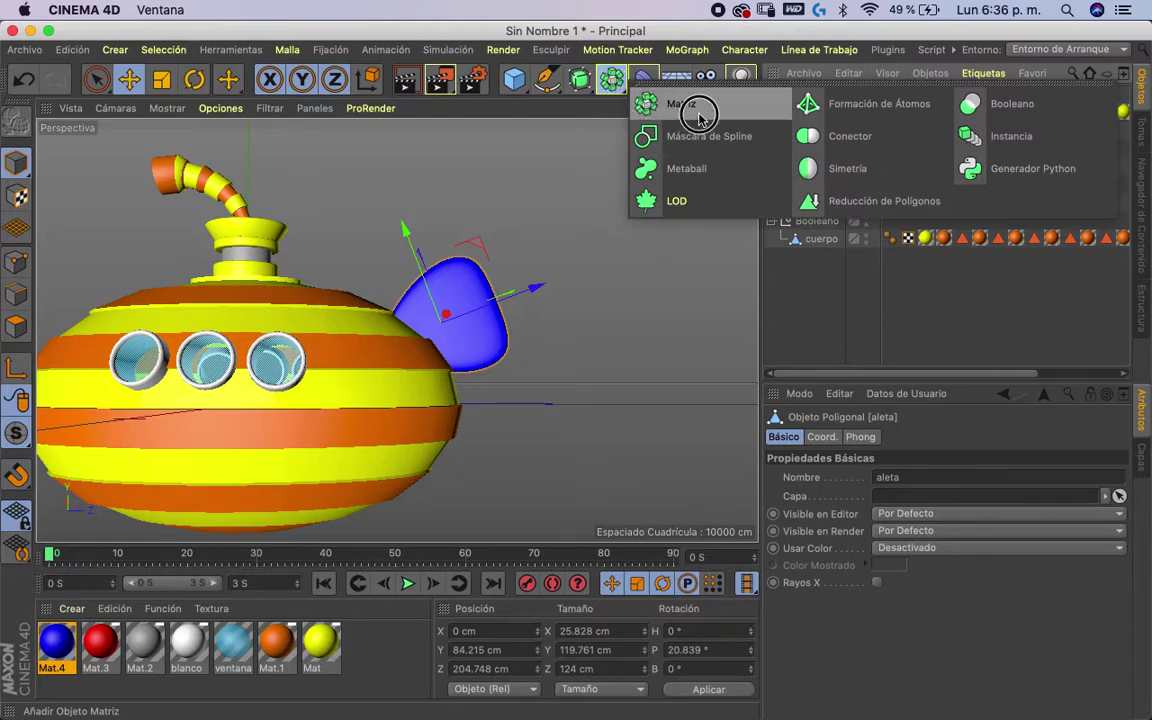
click(812, 162)
click(834, 116)
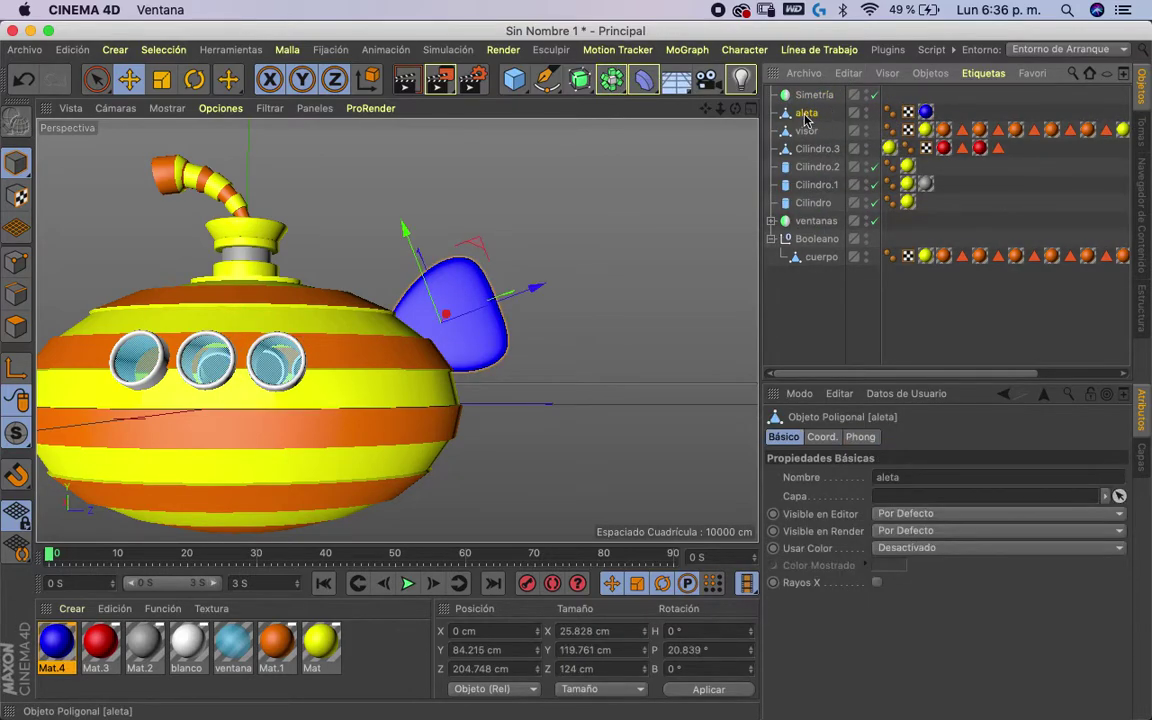
drag(810, 117, 822, 97)
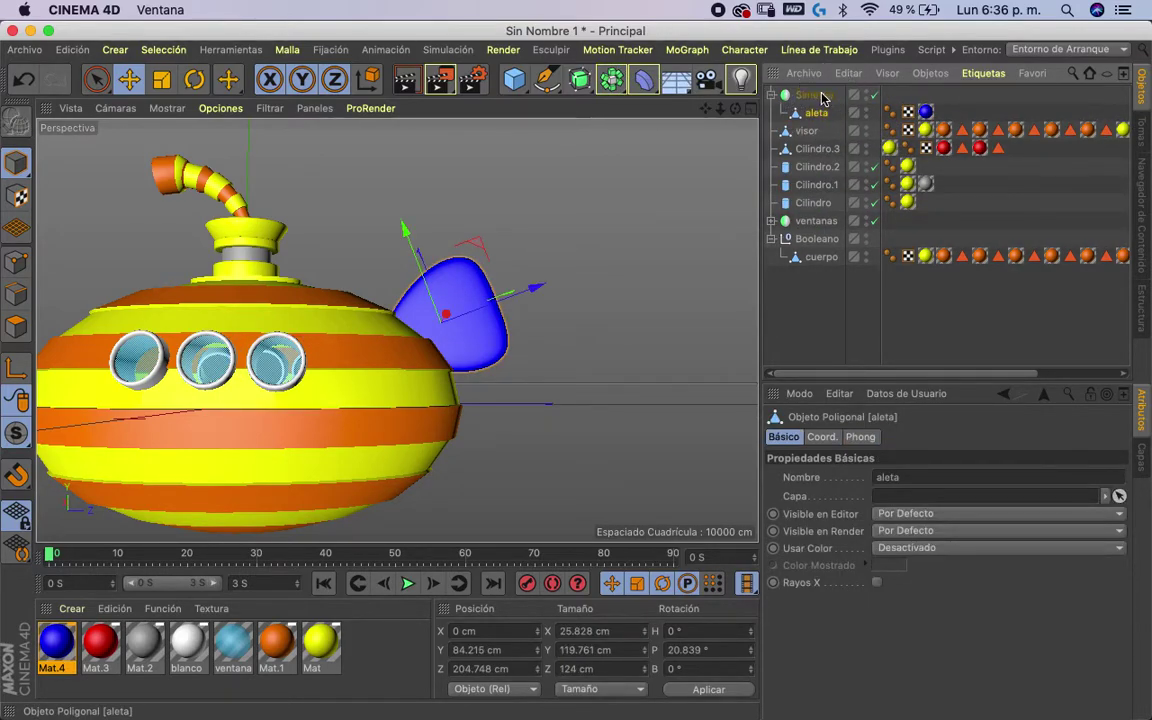
click(804, 94)
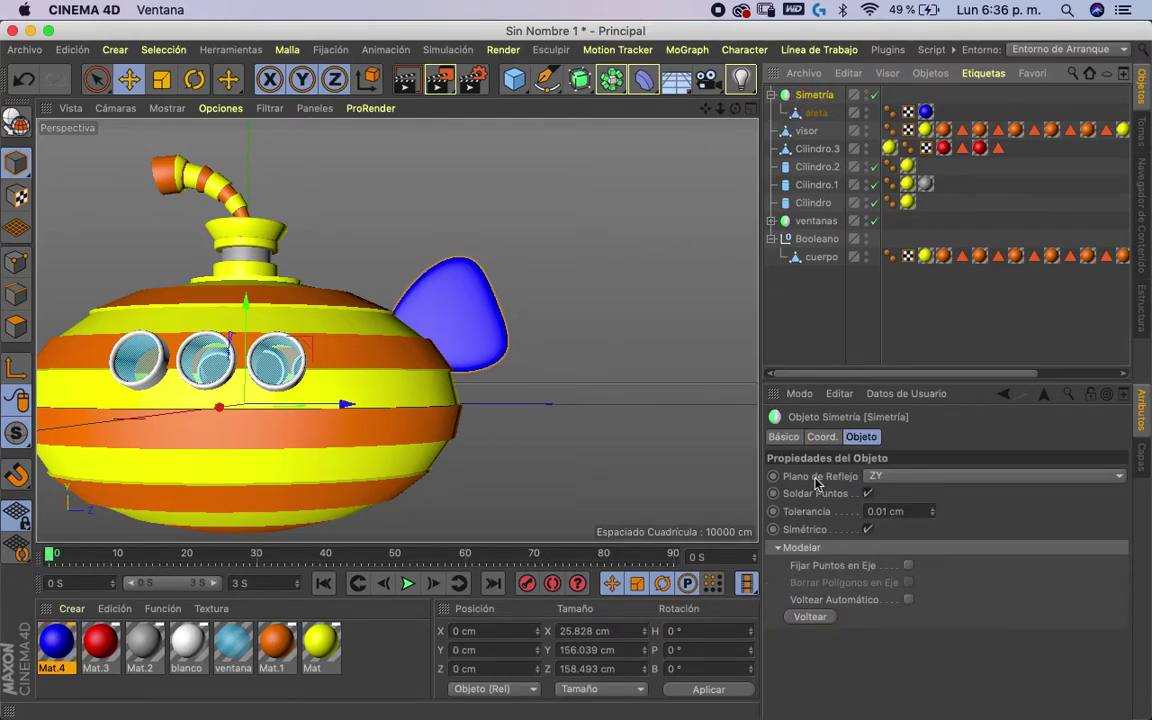
- Set the Simetría reflection plane to XZ and orbit to check fins above and below
click(884, 477)
click(884, 460)
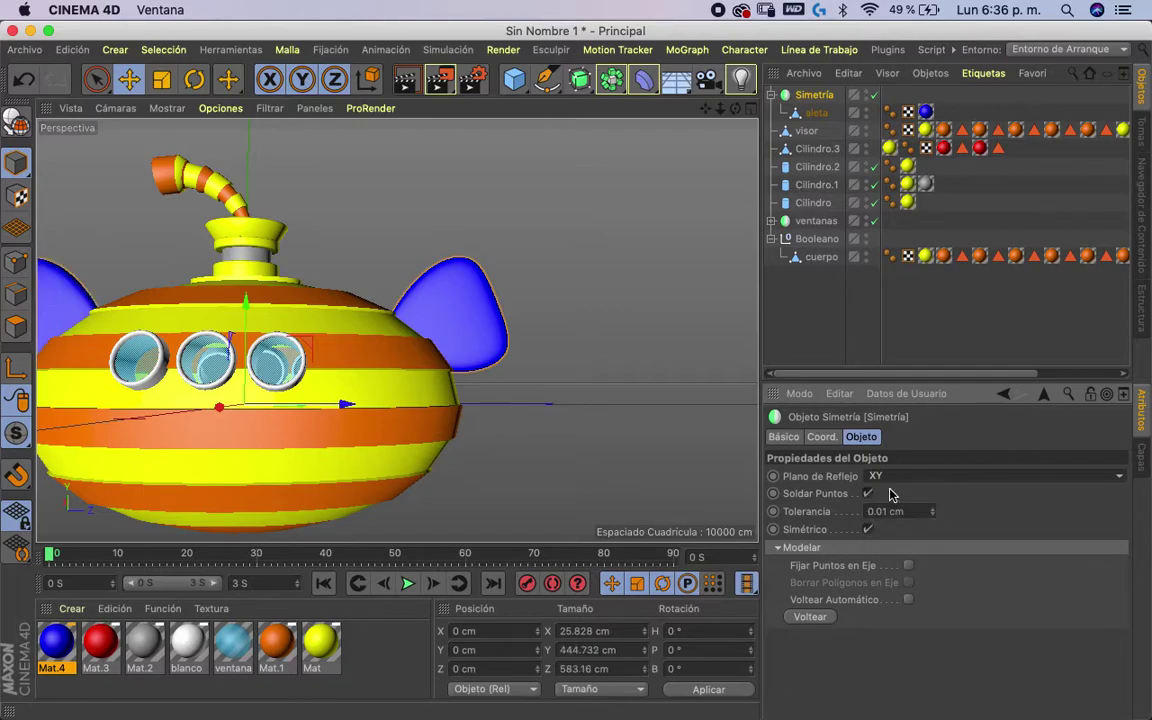
click(884, 477)
click(885, 494)
click(884, 476)
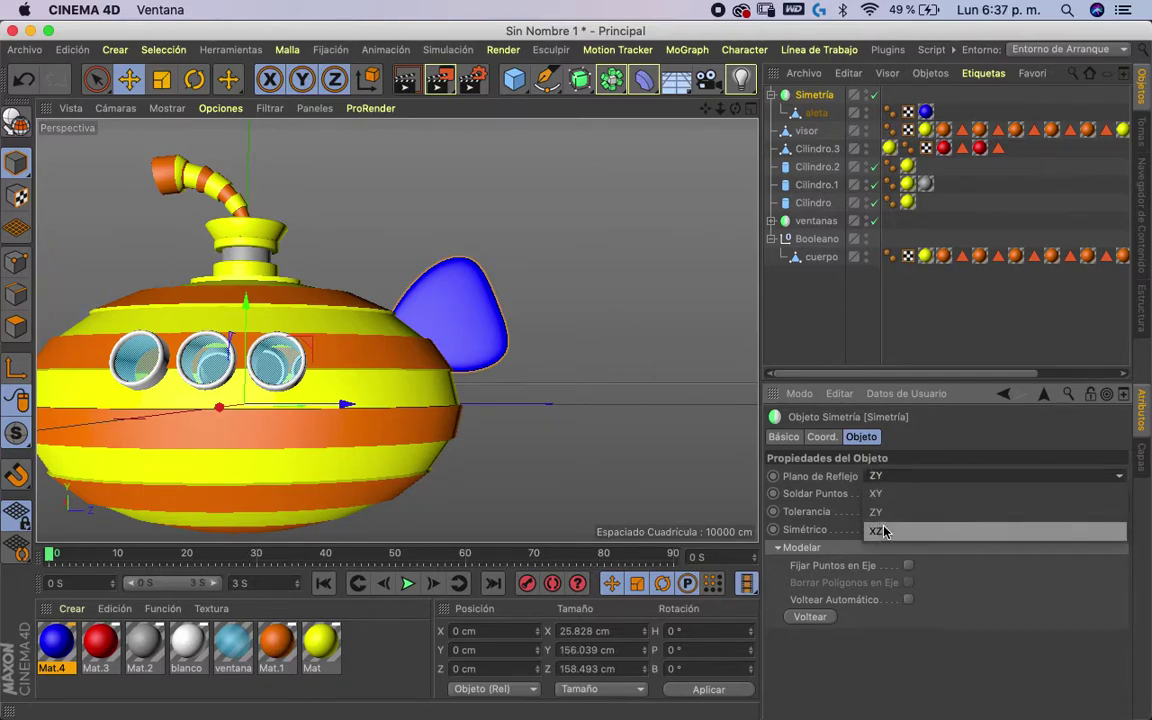
click(886, 533)
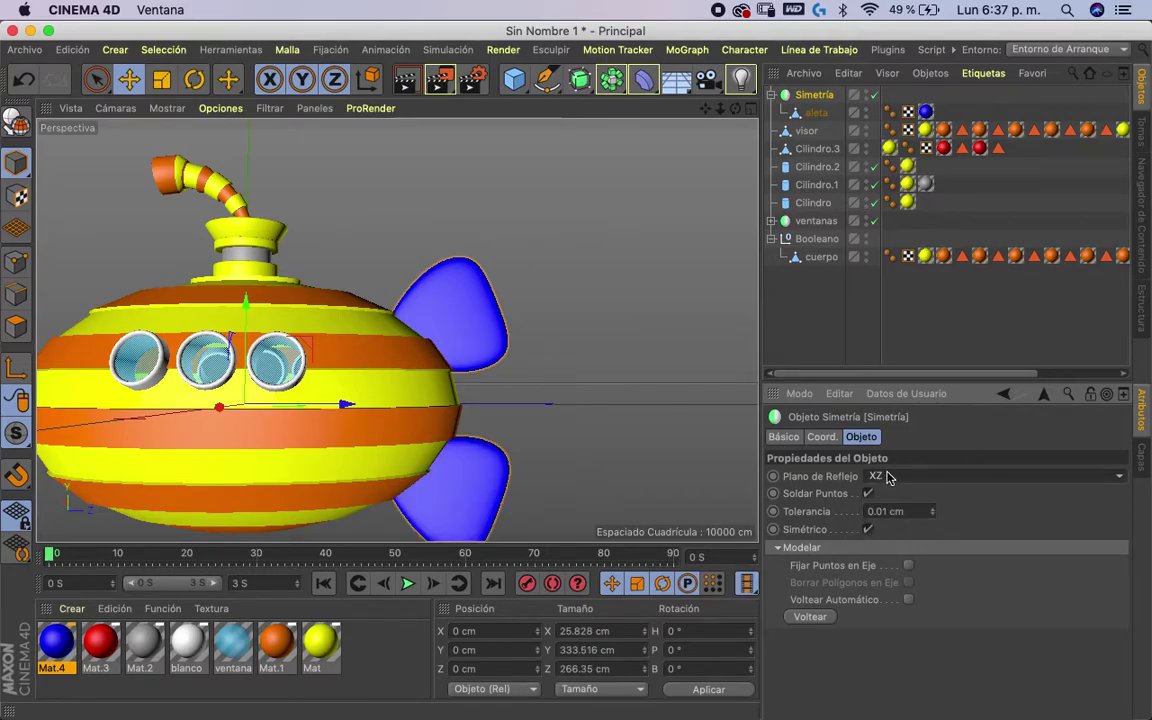
drag(736, 108, 537, 162)
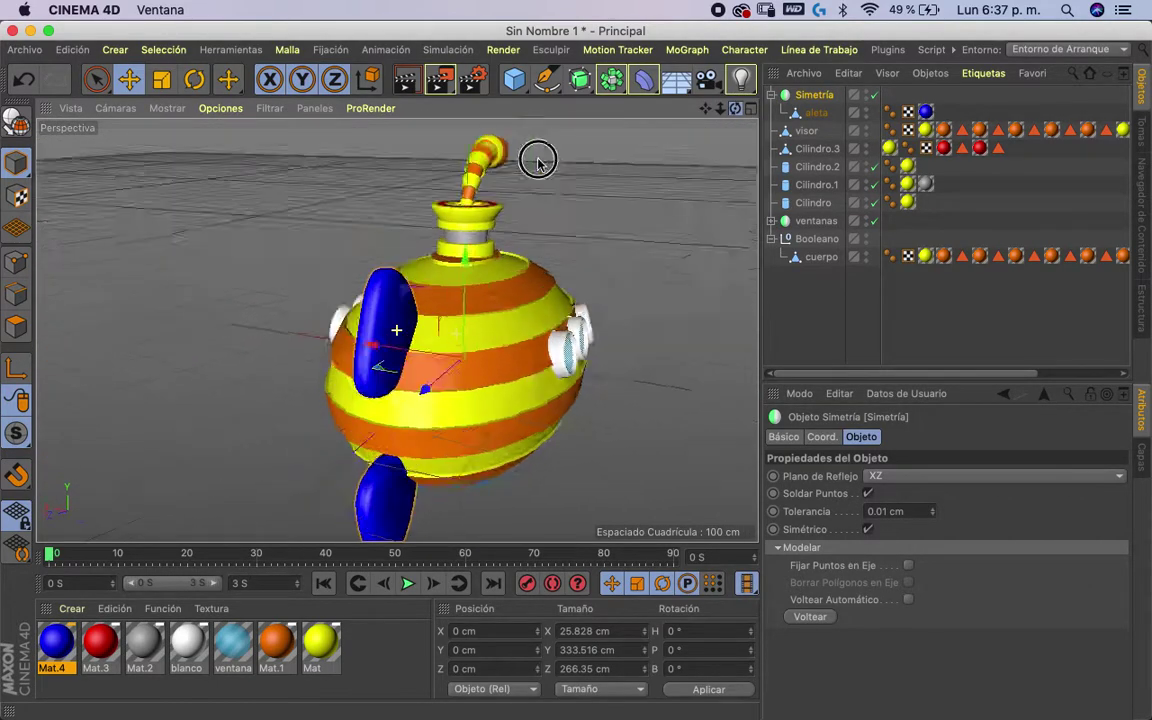
drag(537, 162, 596, 388)
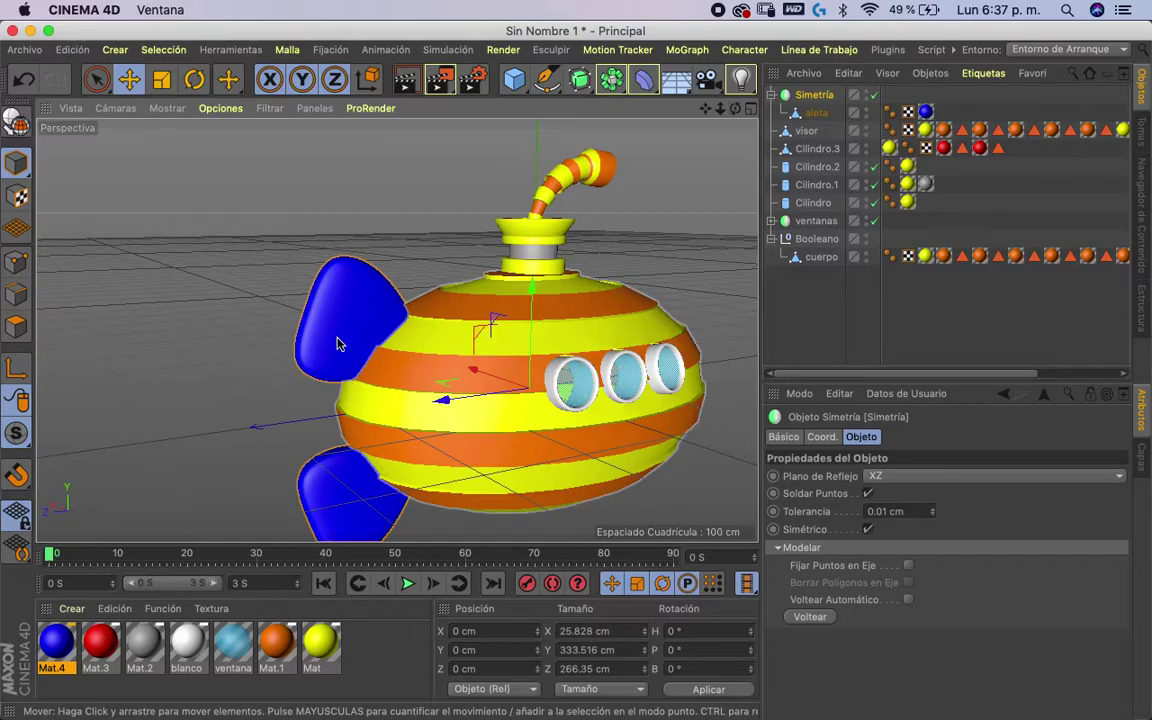
alt+drag(337, 344, 660, 316)
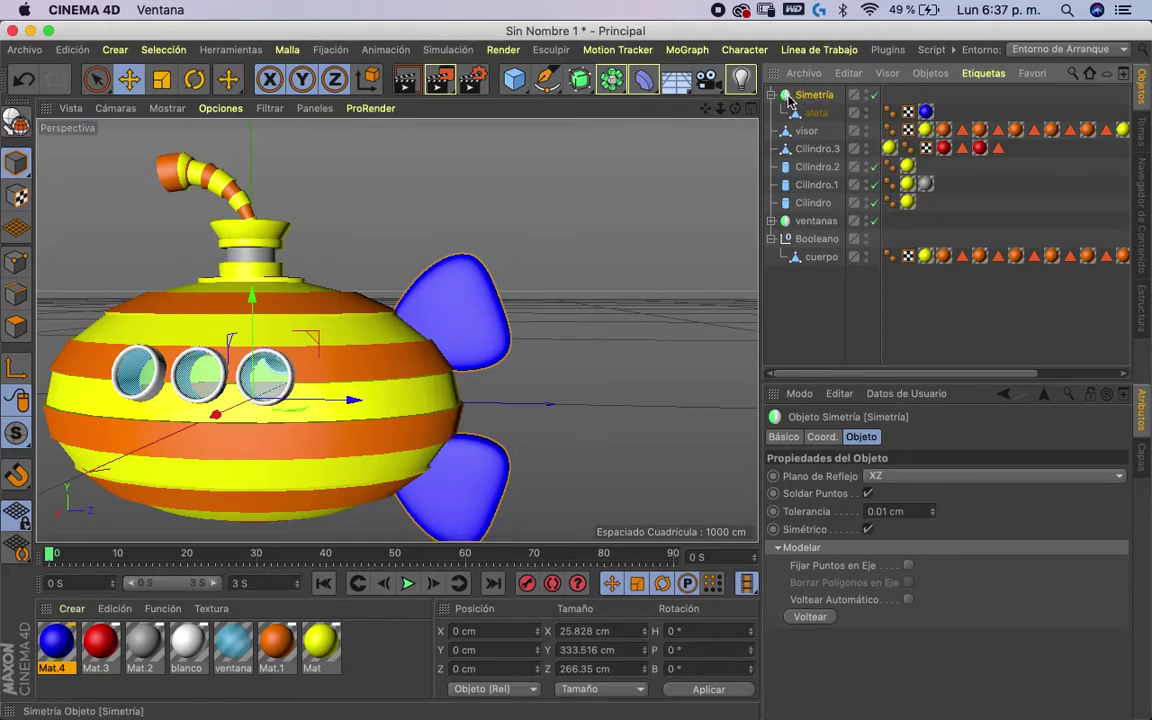
click(645, 82)
- Make Simetría editable so it becomes a null holding one aleta mesh with both fins
click(18, 130)
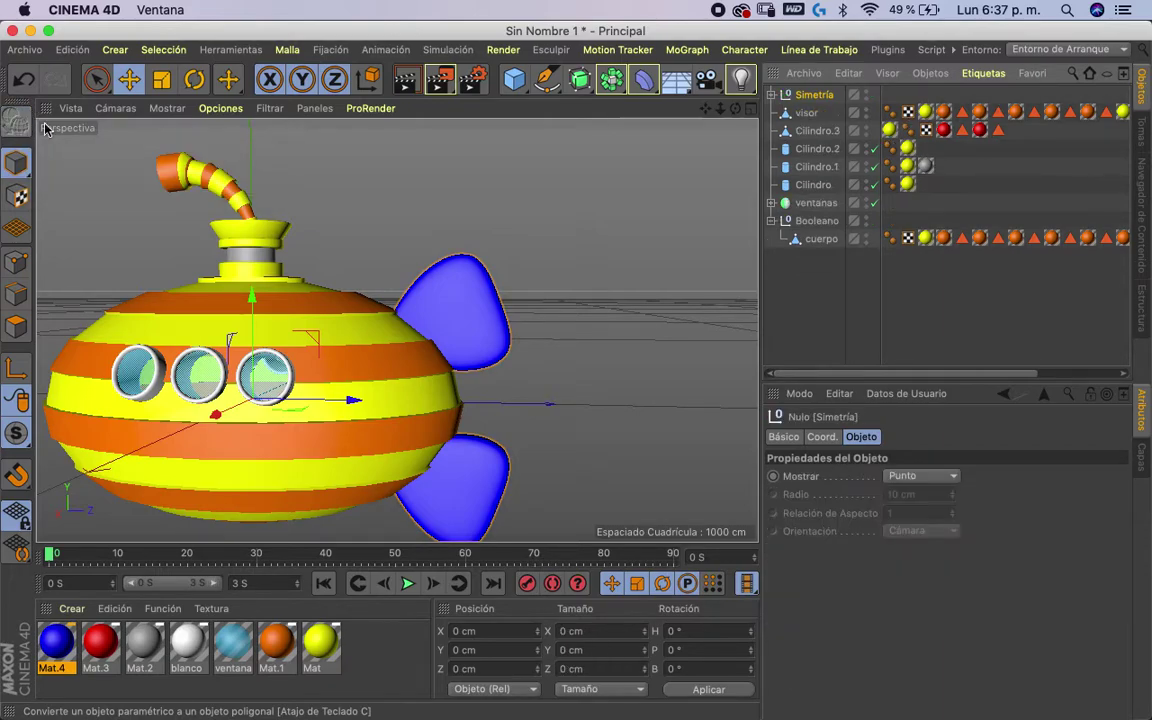
click(815, 114)
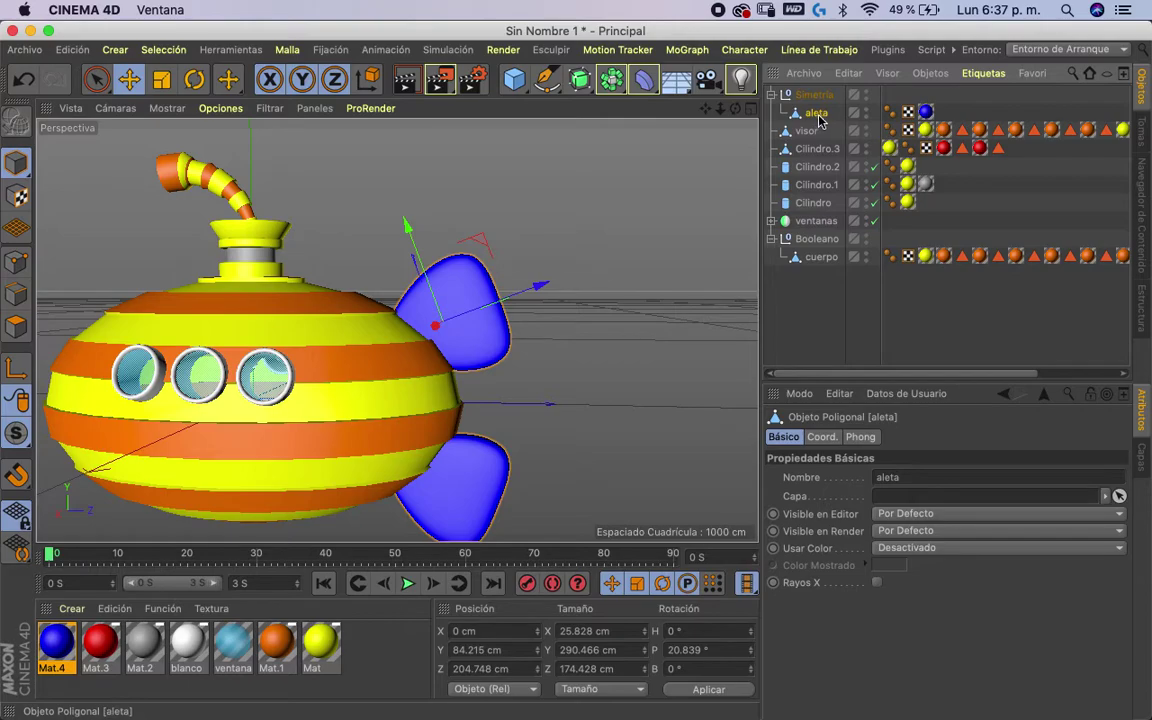
click(806, 131)
drag(735, 108, 720, 107)
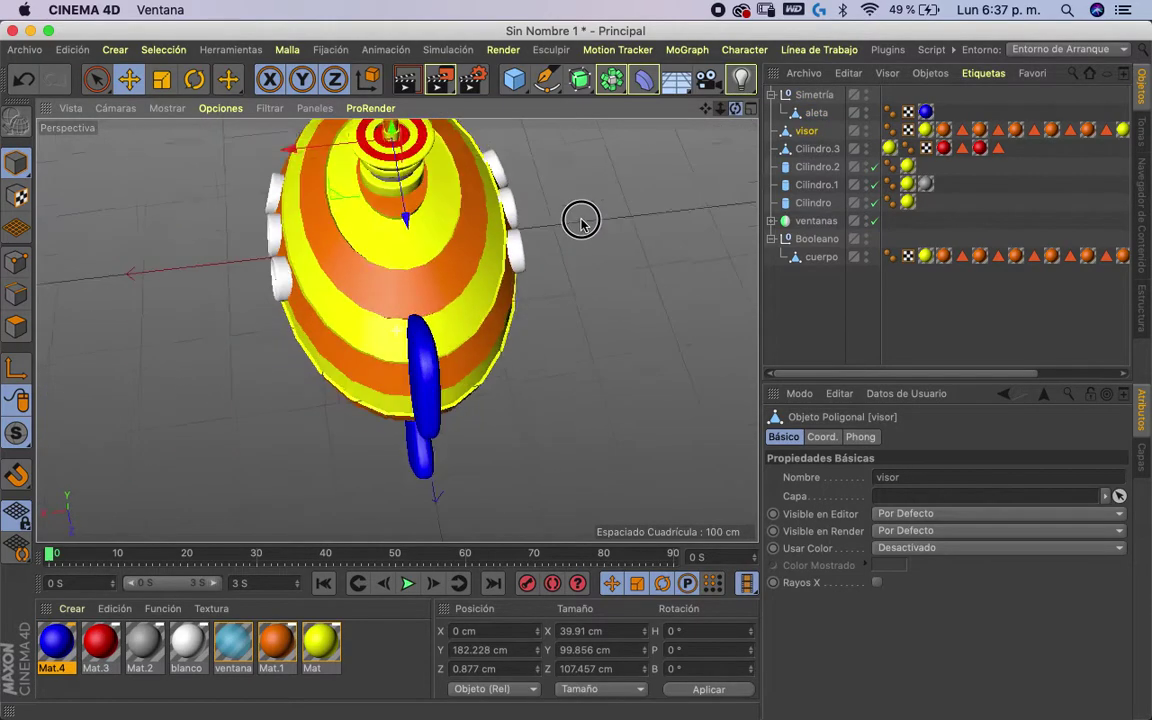
click(816, 114)
drag(718, 107, 726, 109)
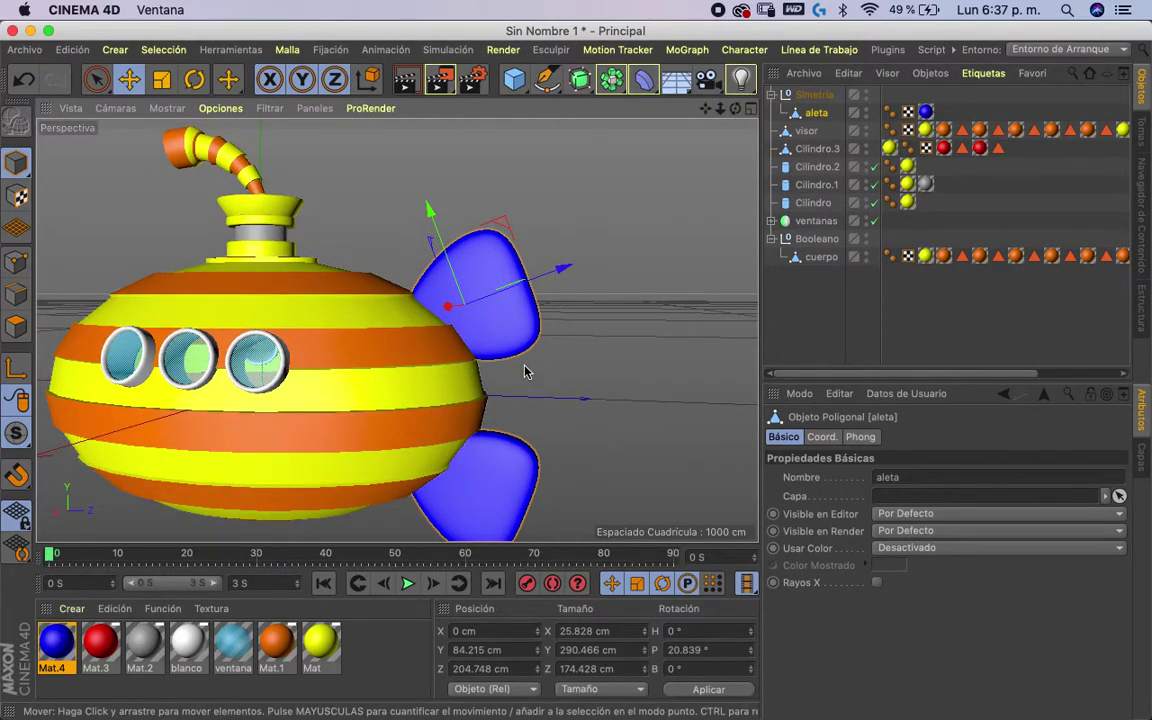
drag(513, 88, 959, 134)
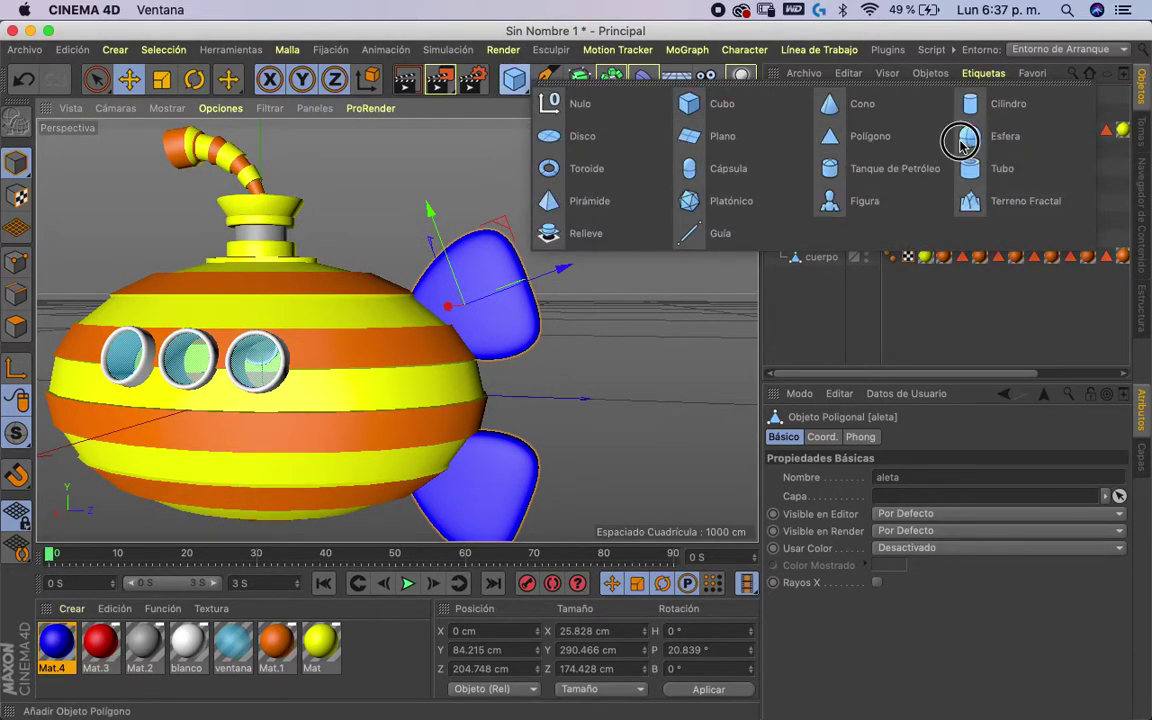
- Place the sphere at the tail, shrink it to a third, make it editable and flatten it vertically
drag(348, 383, 600, 395)
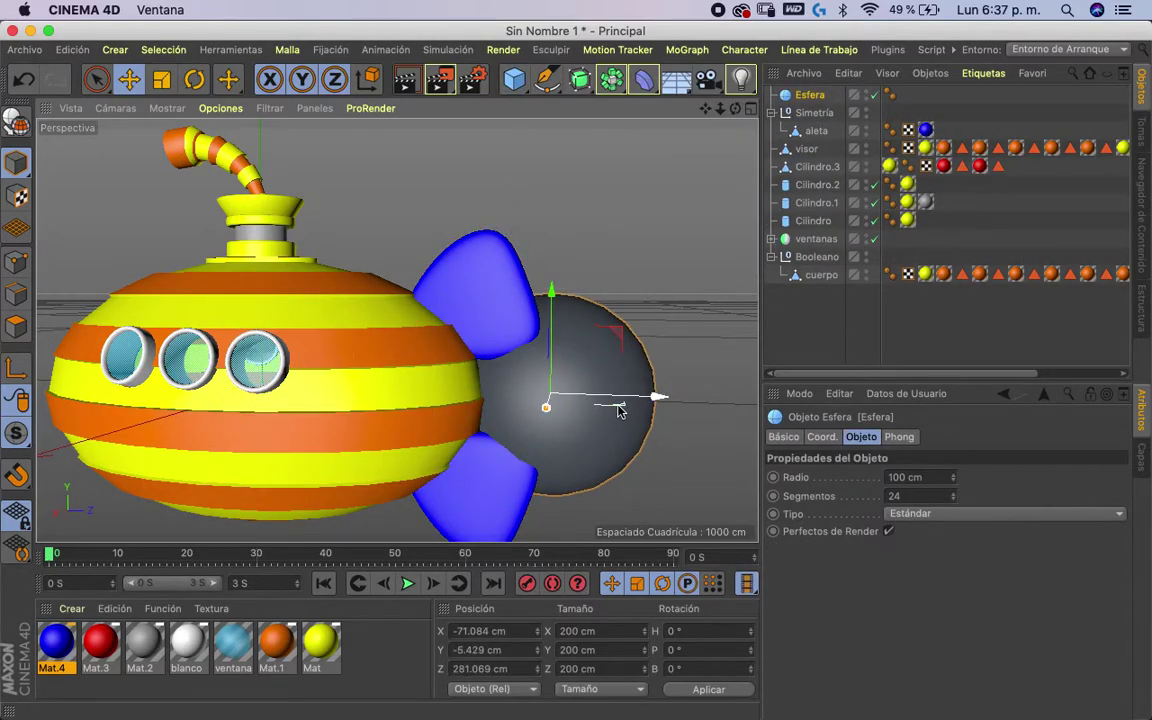
key(ctrl+z)
drag(358, 392, 625, 386)
key(t)
drag(699, 252, 180, 376)
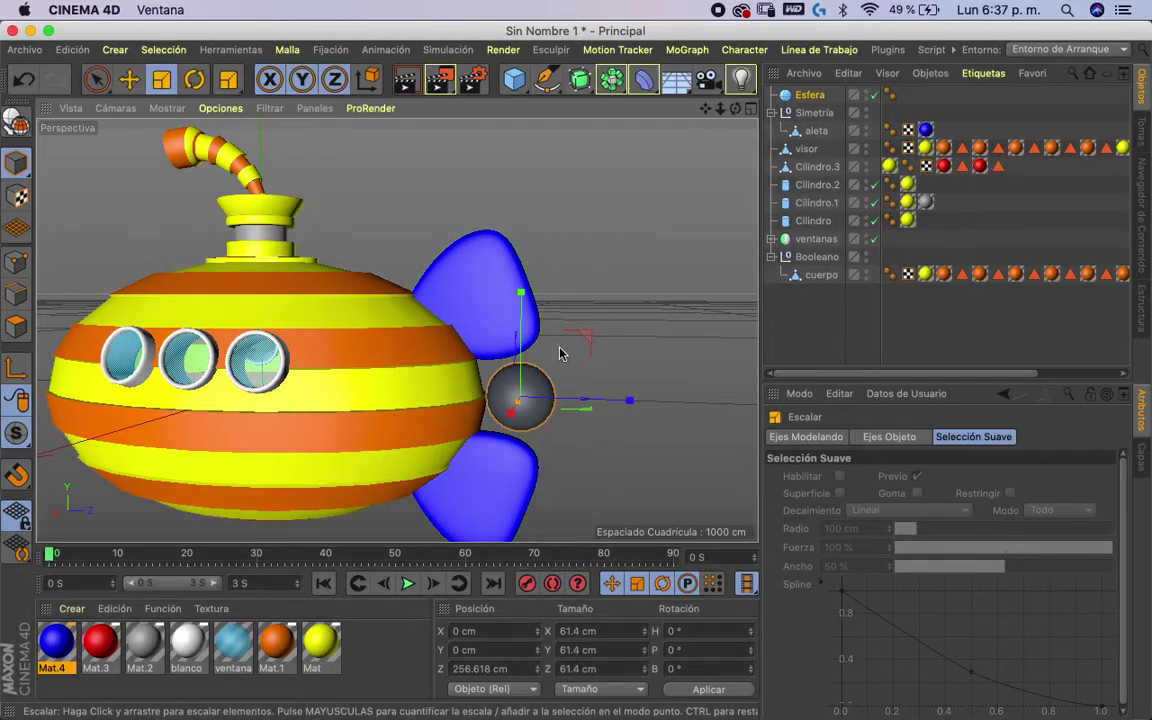
click(15, 120)
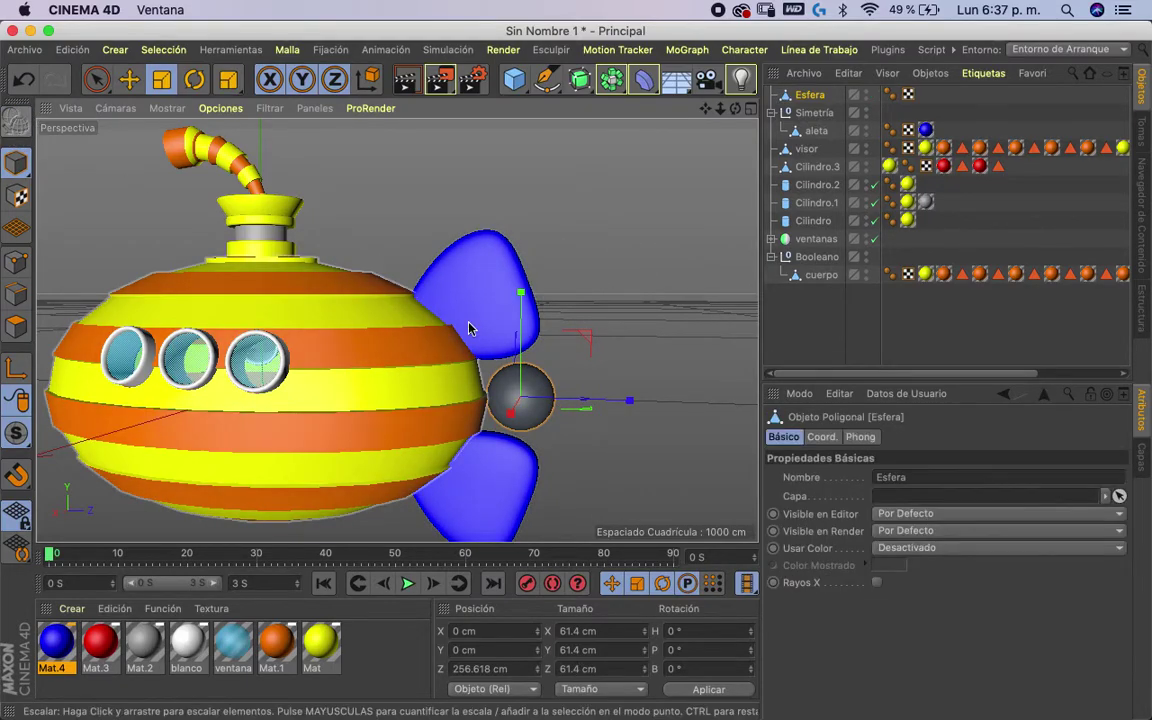
drag(522, 292, 520, 325)
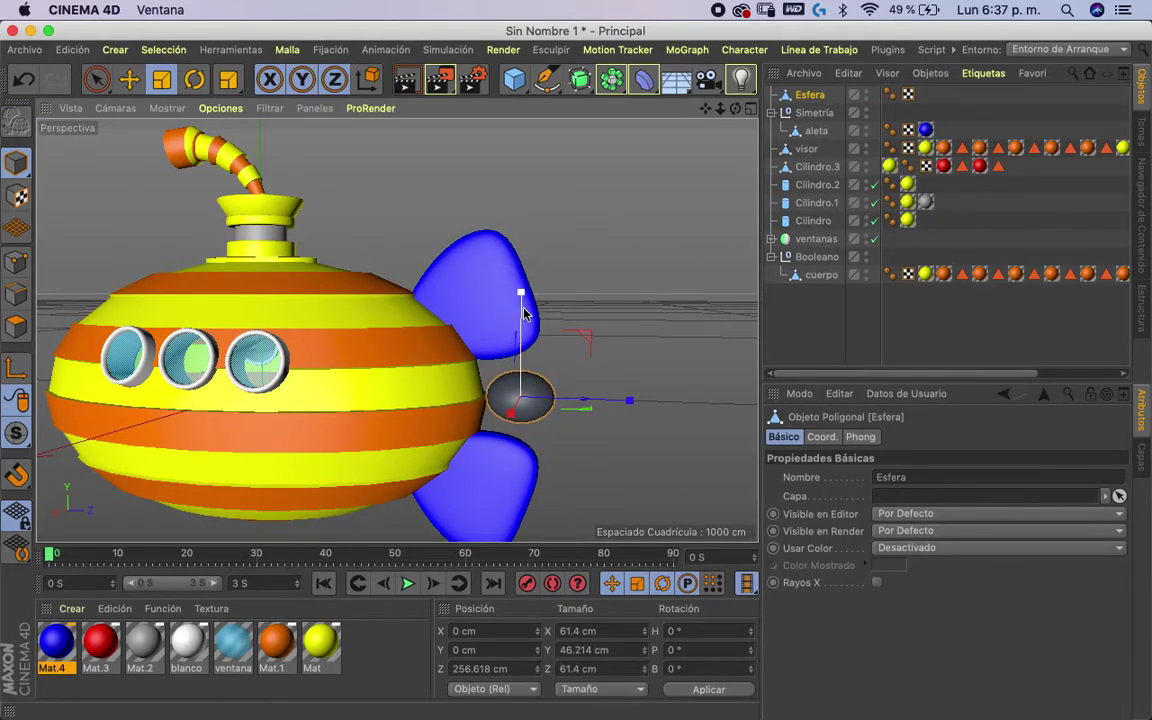
click(470, 314)
key(e)
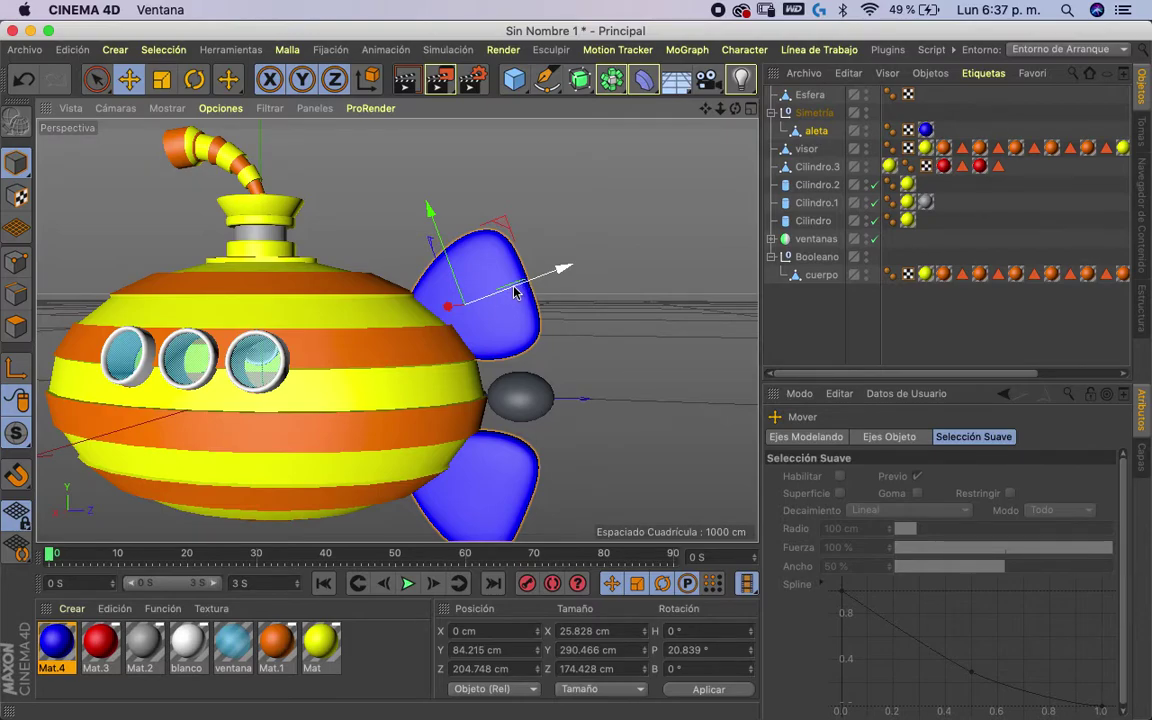
- Reposition the fins' axis upward and toward the hull using axis editing mode
drag(522, 287, 528, 279)
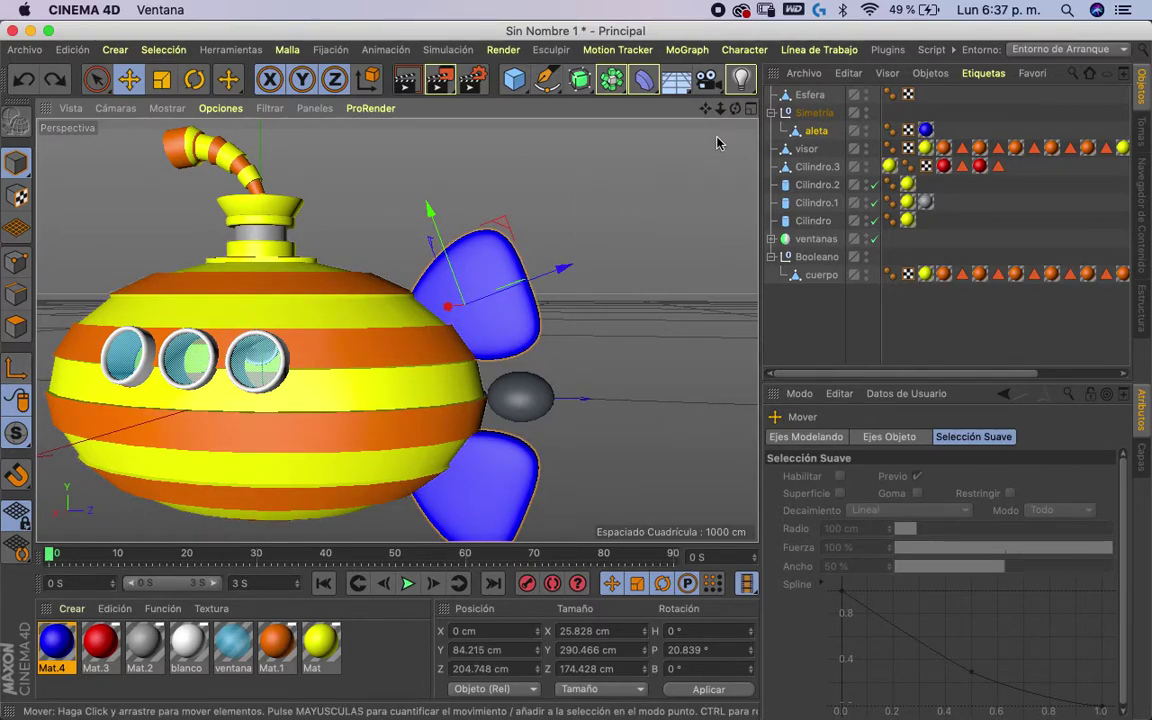
drag(736, 110, 708, 115)
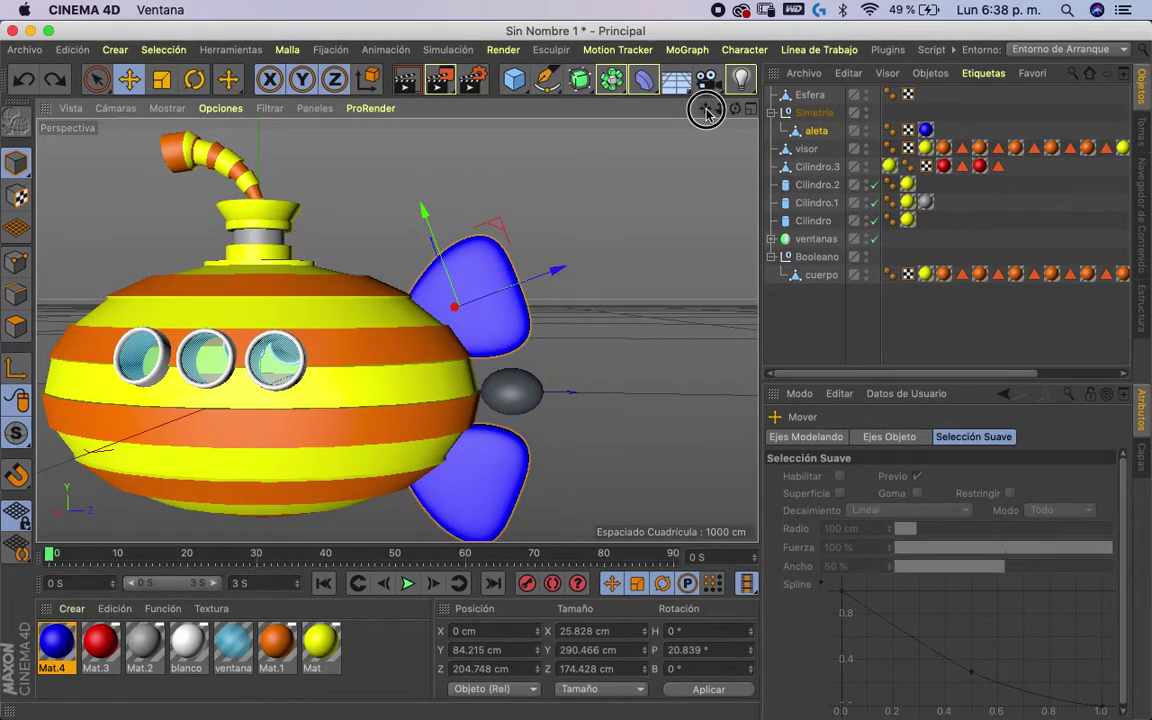
drag(708, 115, 450, 175)
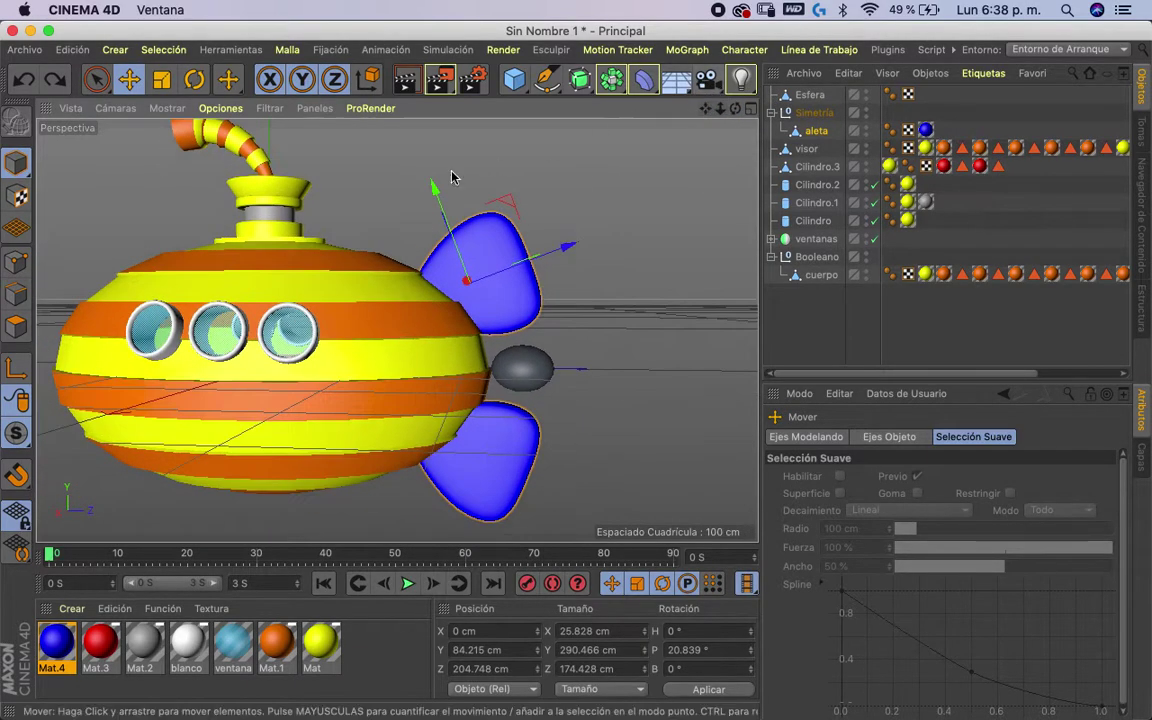
click(27, 373)
click(709, 653)
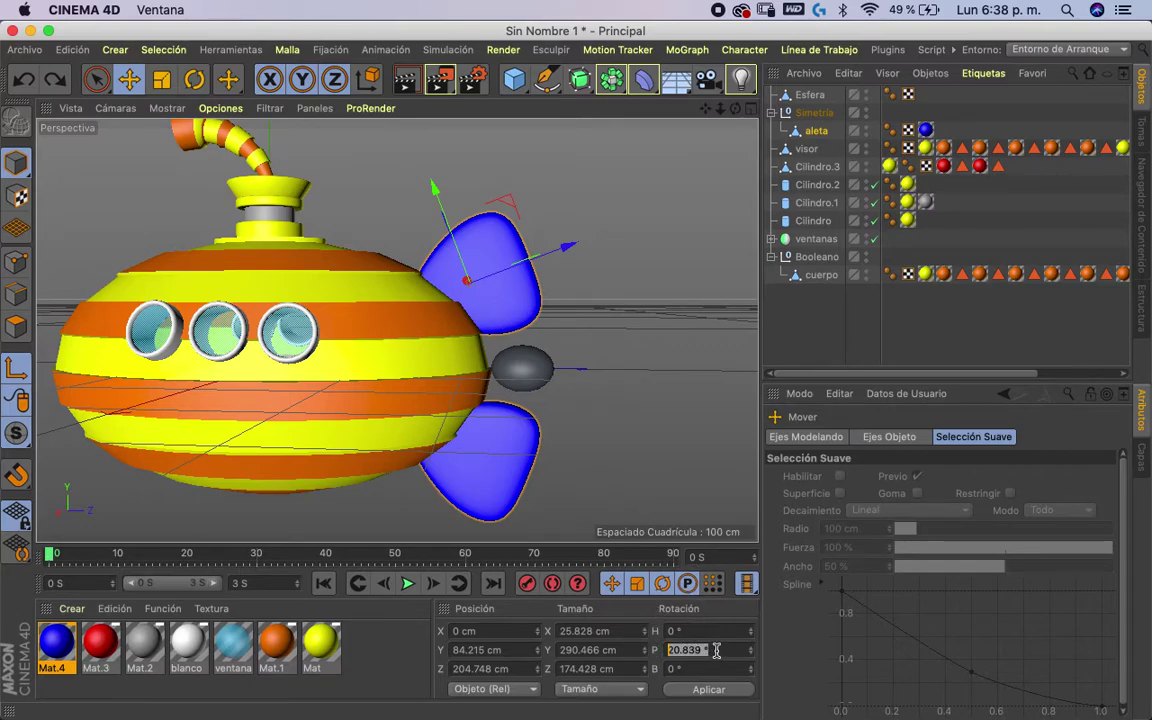
text(0)
click(709, 690)
drag(466, 195, 472, 285)
mouse_move(517, 356)
mouse_down()
mouse_move(482, 365)
mouse_move(425, 318)
mouse_up()
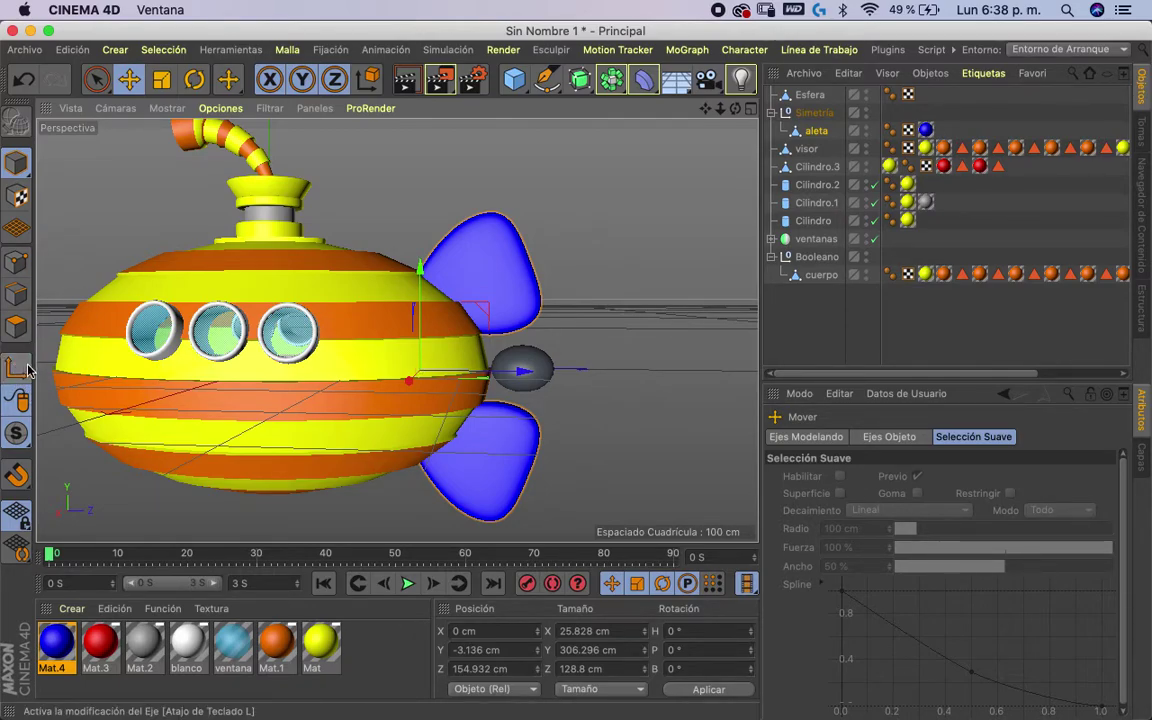
- Shift the fins to Z 131.5 cm and slide the grey sphere against the hull's back
drag(506, 368, 523, 362)
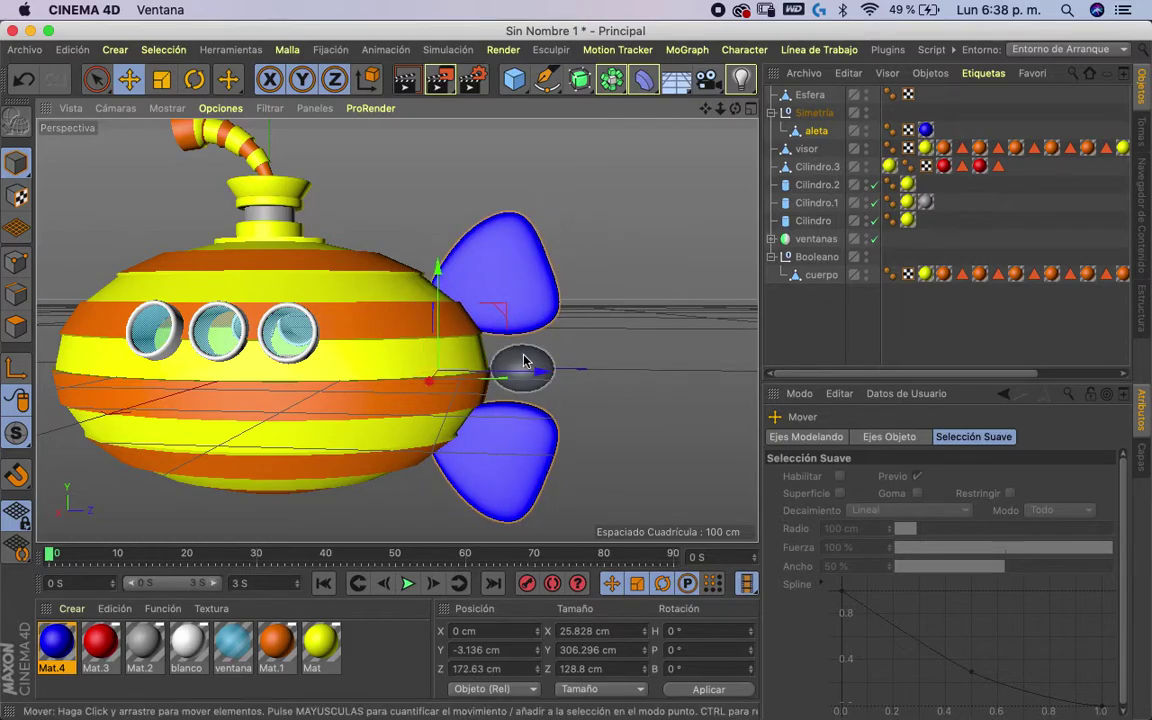
key(ctrl+z)
drag(500, 368, 478, 366)
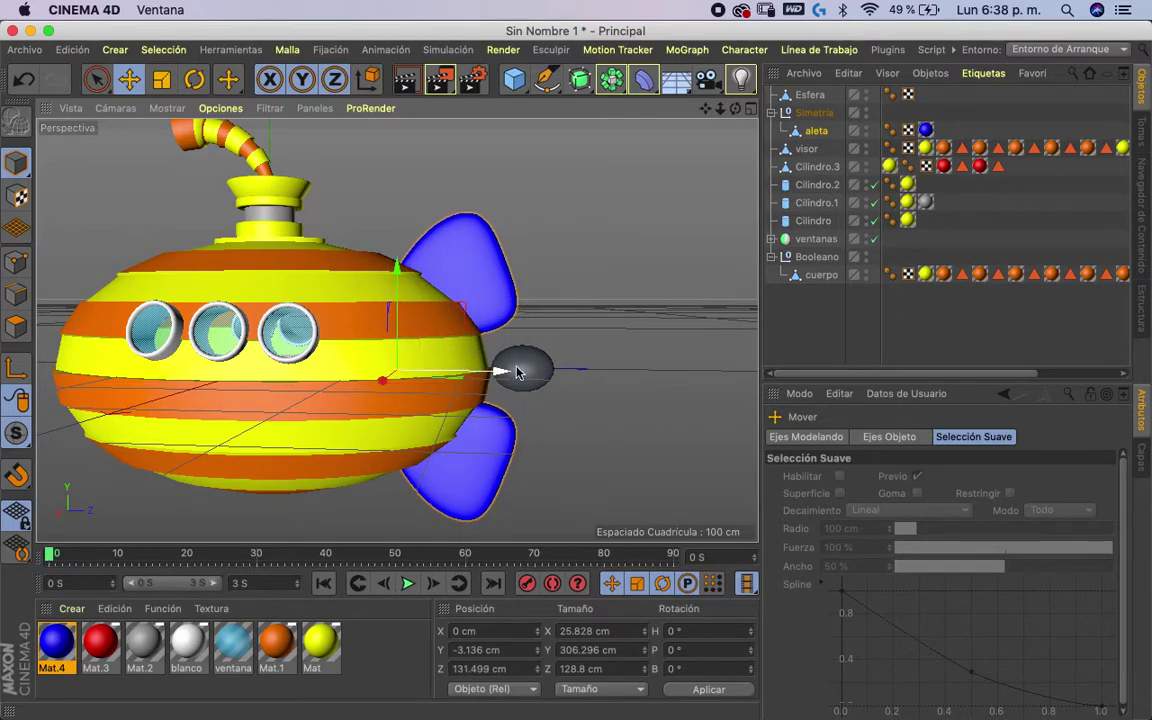
click(546, 372)
mouse_move(621, 371)
mouse_down()
mouse_move(590, 373)
mouse_move(611, 379)
mouse_up()
click(162, 80)
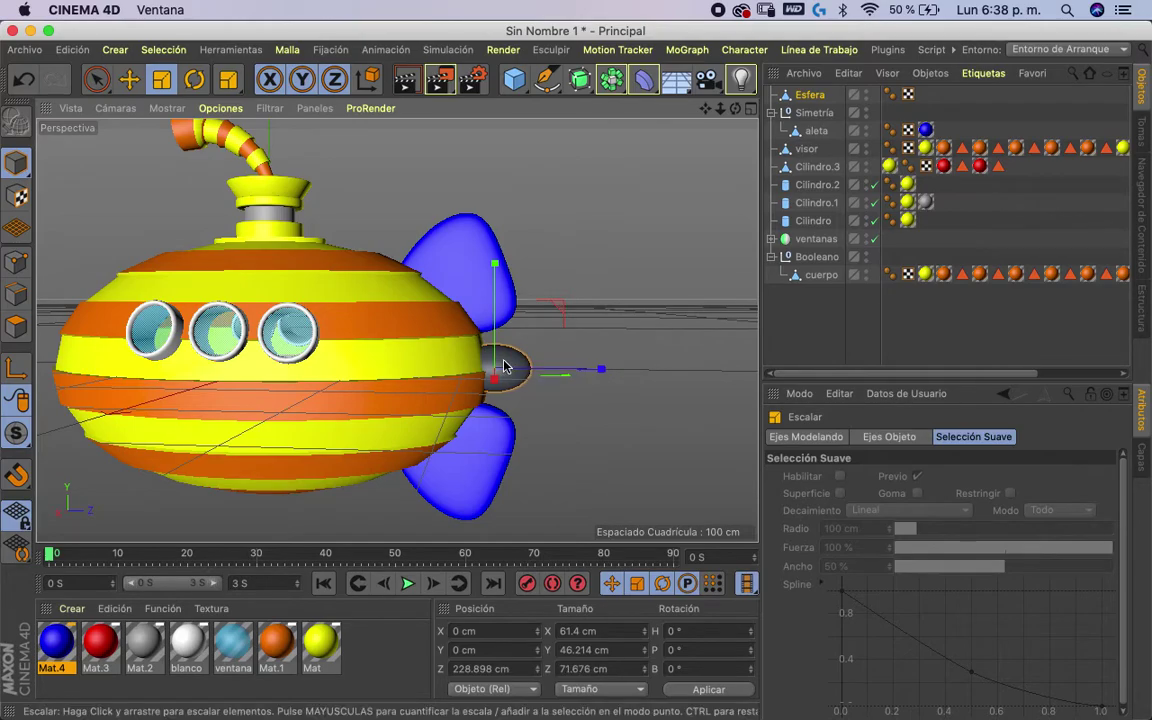
- Enlarge the rear sphere Esfera to 61.4 × 56.144 × 80.394 cm, undoing the oversized scale
alt+drag(585, 221, 338, 304)
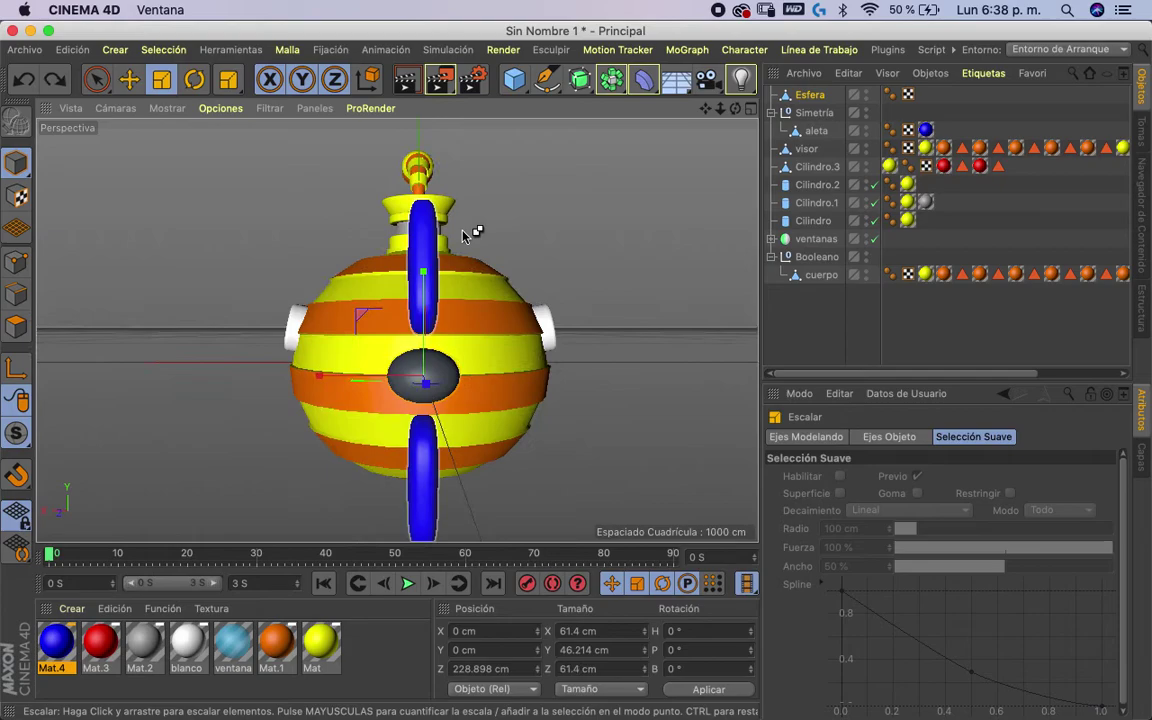
mouse_move(450, 270)
mouse_down()
mouse_move(425, 323)
mouse_move(551, 392)
mouse_up()
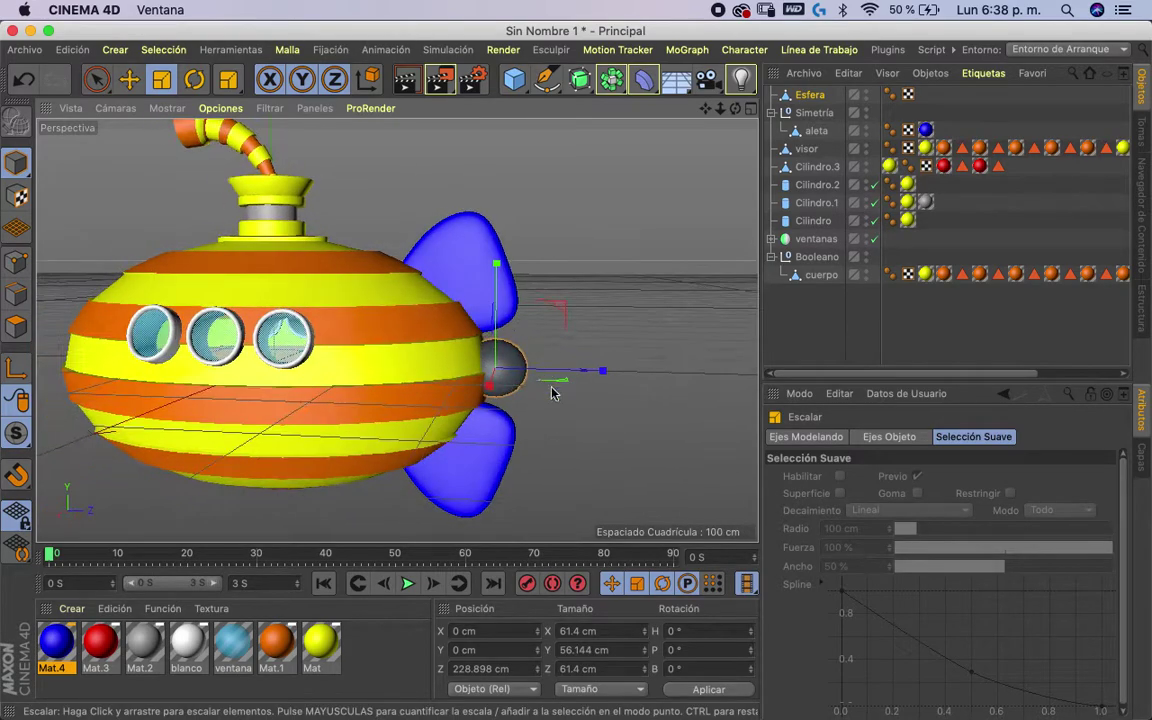
mouse_move(617, 325)
alt+mouse_down()
mouse_move(535, 314)
mouse_move(390, 395)
mouse_move(566, 342)
mouse_move(535, 291)
alt+mouse_up()
click(809, 96)
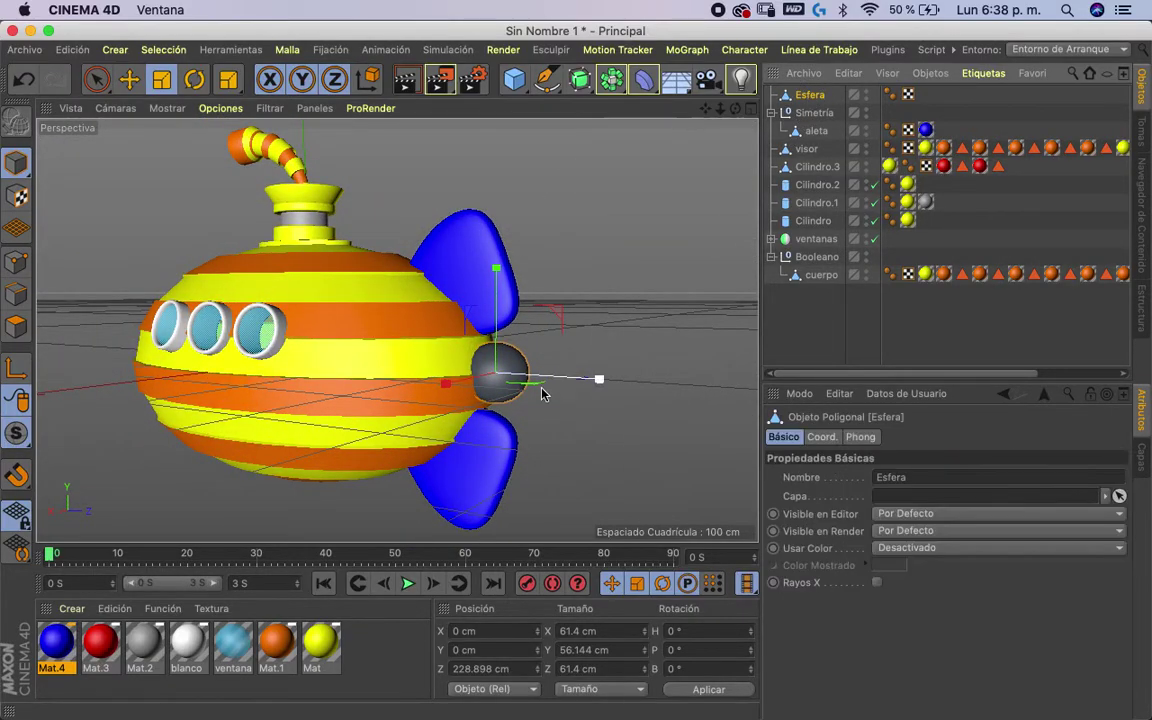
mouse_move(650, 273)
alt+mouse_down()
mouse_move(535, 303)
mouse_move(674, 298)
mouse_move(581, 380)
mouse_move(615, 378)
mouse_move(370, 268)
mouse_move(586, 285)
mouse_move(473, 404)
mouse_move(548, 373)
mouse_move(522, 380)
mouse_move(504, 265)
mouse_move(516, 252)
mouse_move(543, 330)
alt+mouse_up()
key(super+z)
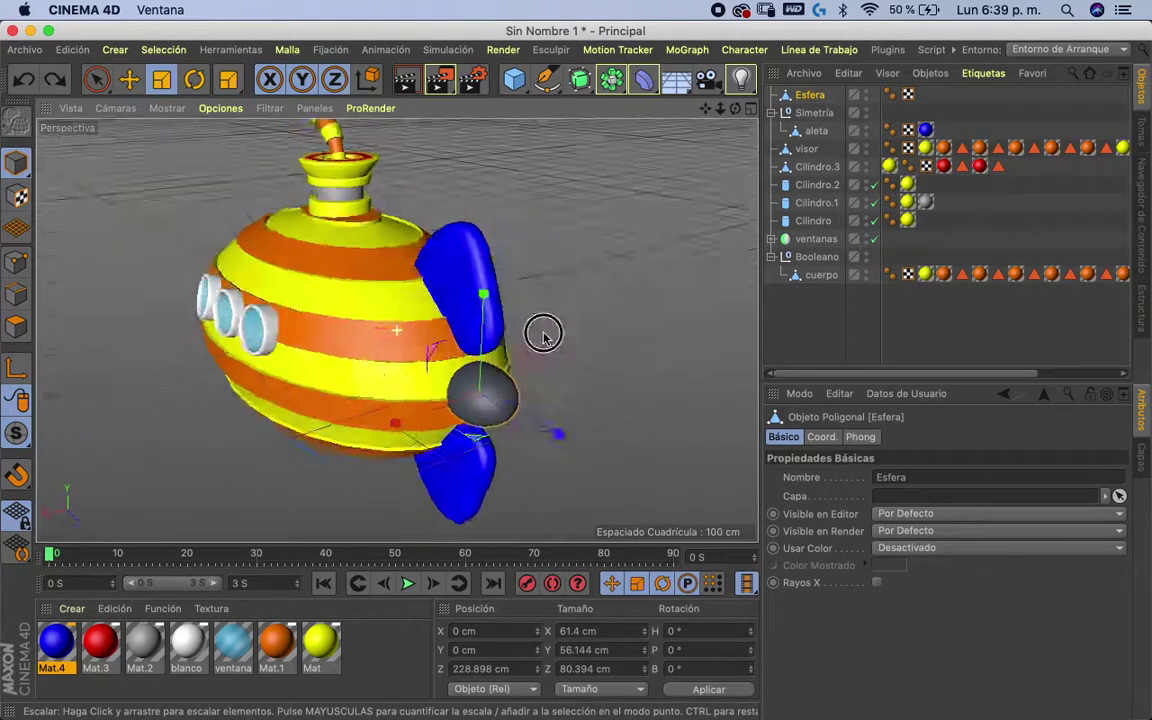
- Apply the red Mat.3 material to the rear sphere
click(107, 648)
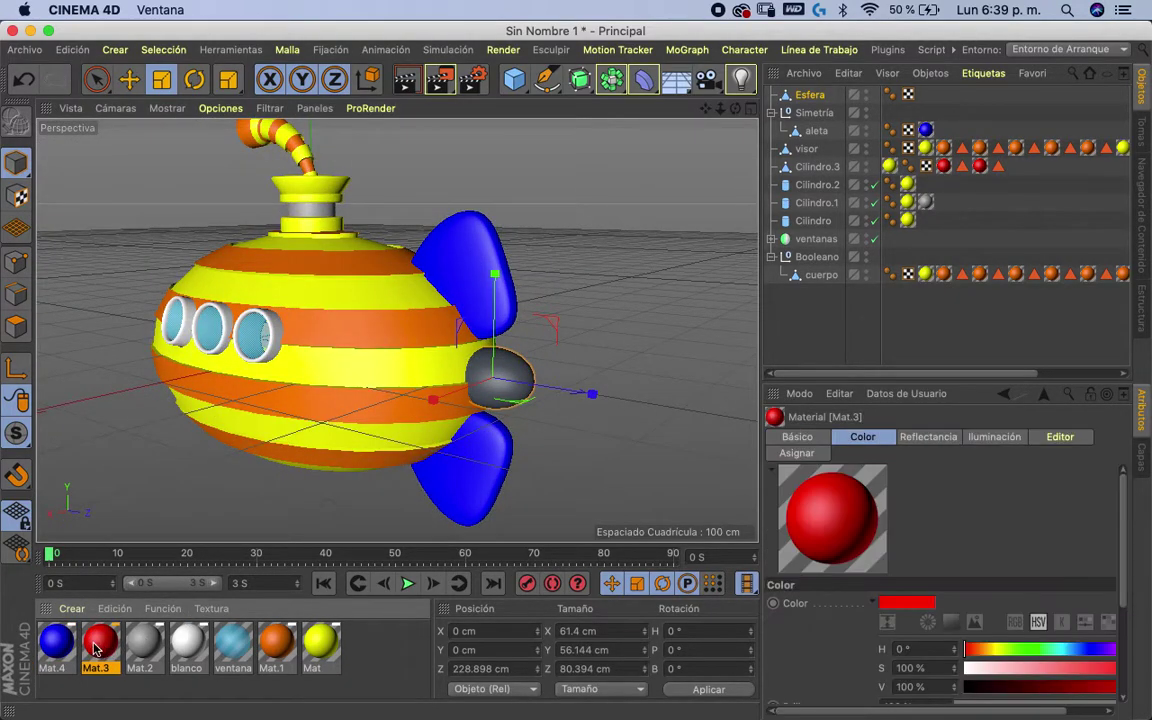
drag(98, 650, 495, 382)
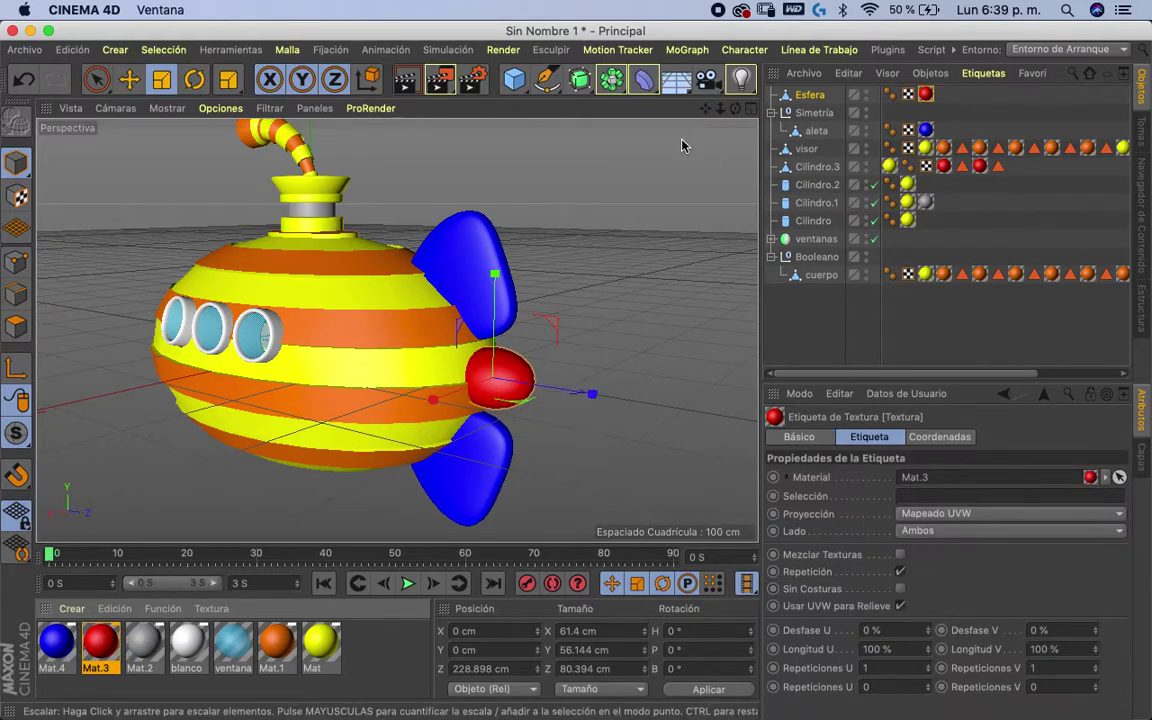
drag(735, 112, 743, 200)
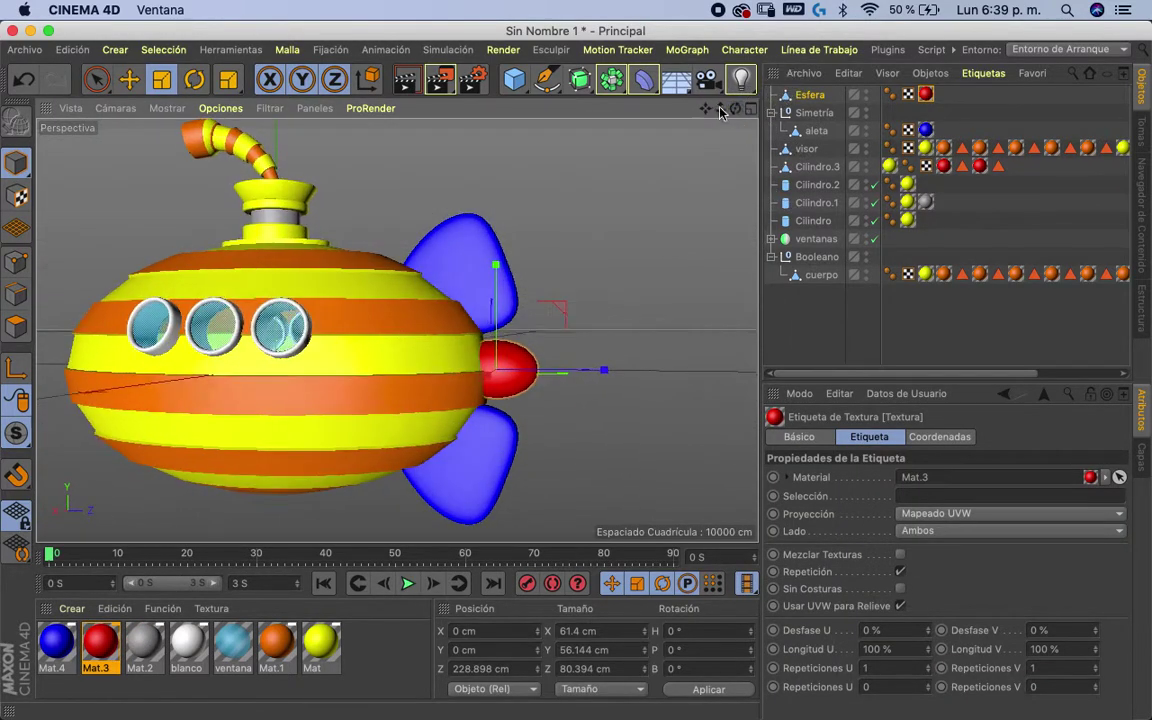
- Duplicate the red rear sphere and move the copy Esfera.1 back behind the cap
drag(706, 112, 640, 98)
mouse_move(735, 106)
mouse_down()
mouse_move(751, 131)
mouse_move(740, 140)
mouse_up()
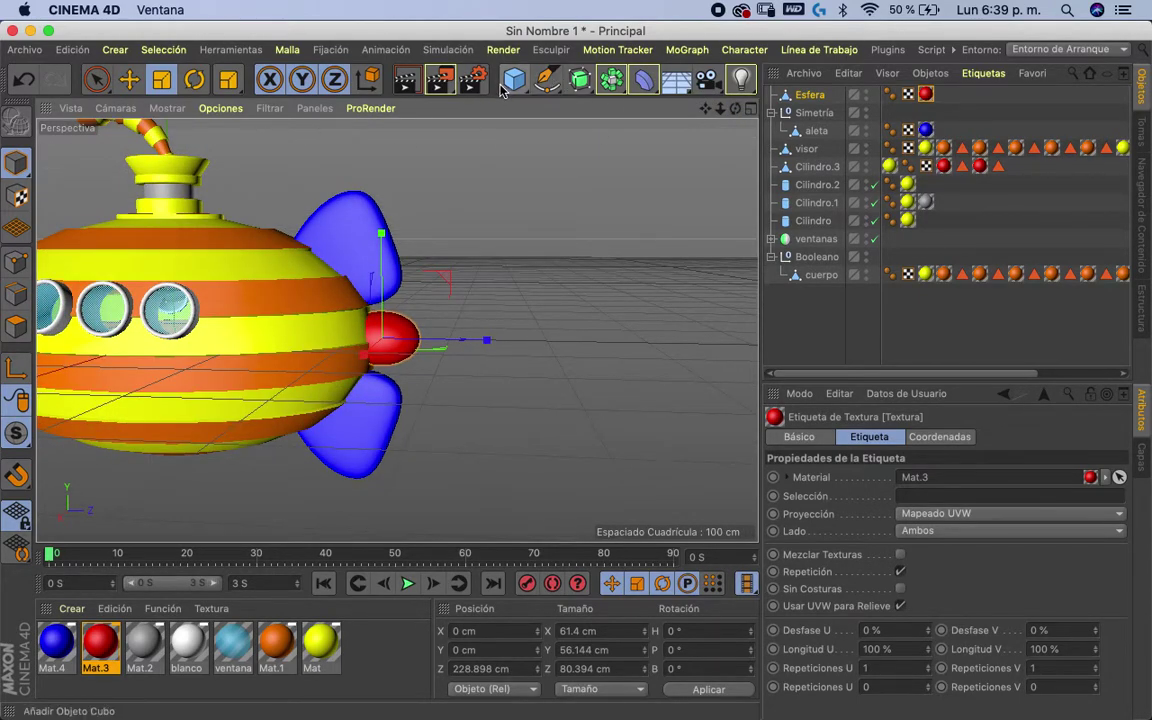
click(712, 110)
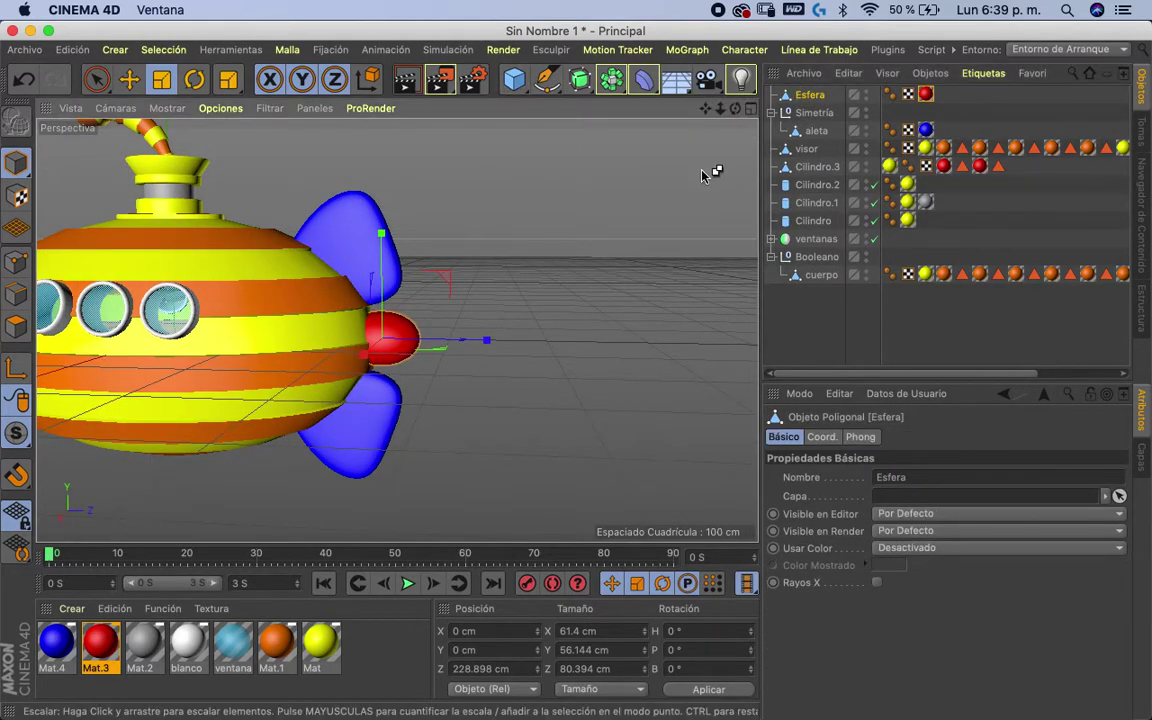
key(ctrl+c)
key(ctrl+v)
key(e)
mouse_move(486, 341)
mouse_down()
mouse_move(560, 337)
mouse_move(380, 509)
mouse_up()
- Give Esfera.1 the white blanco material and delete its Mat.3 tag
drag(187, 642, 512, 340)
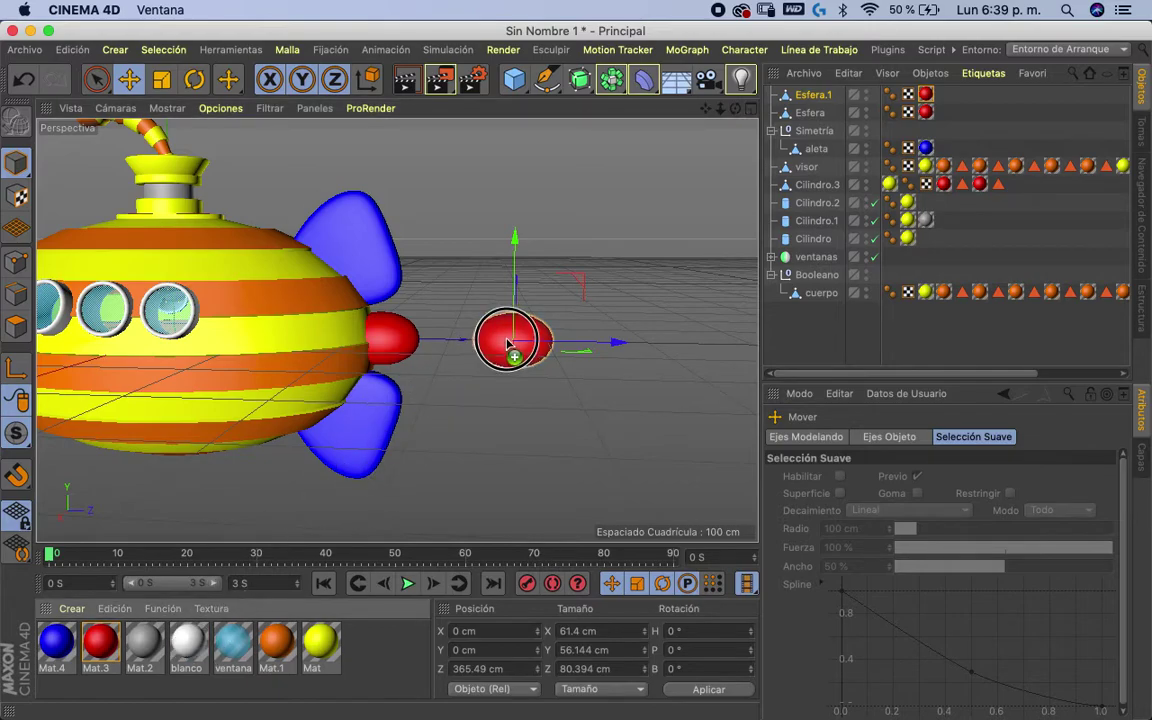
click(926, 94)
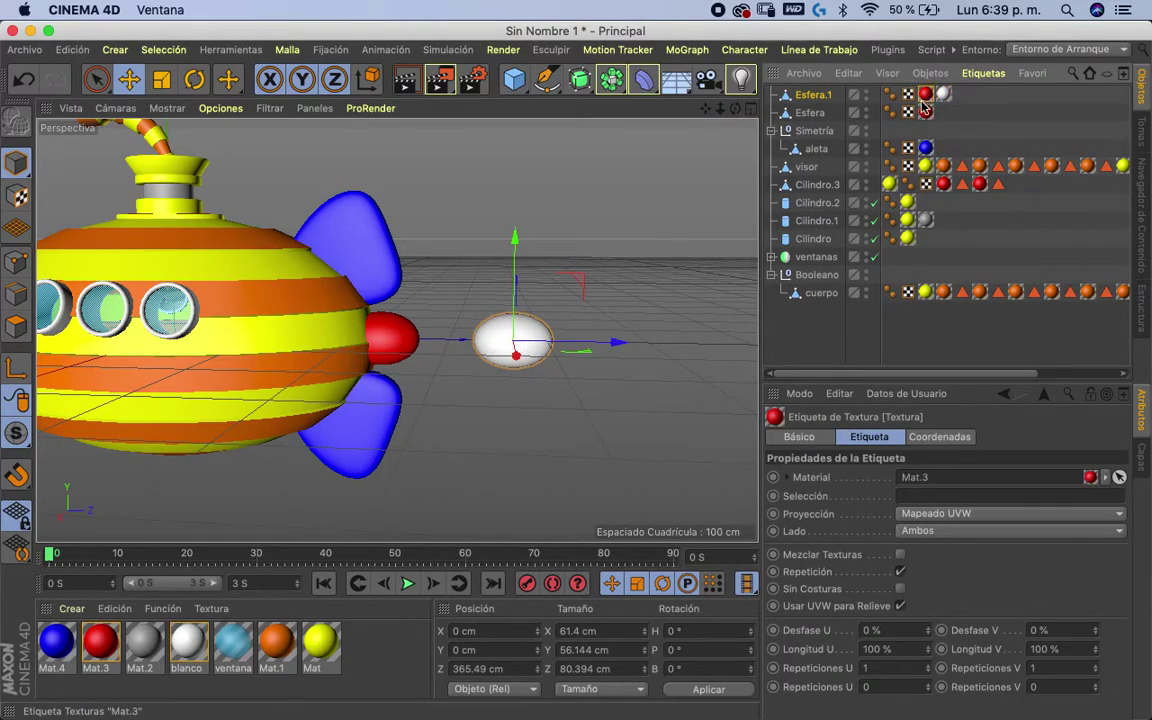
key(Delete)
click(926, 94)
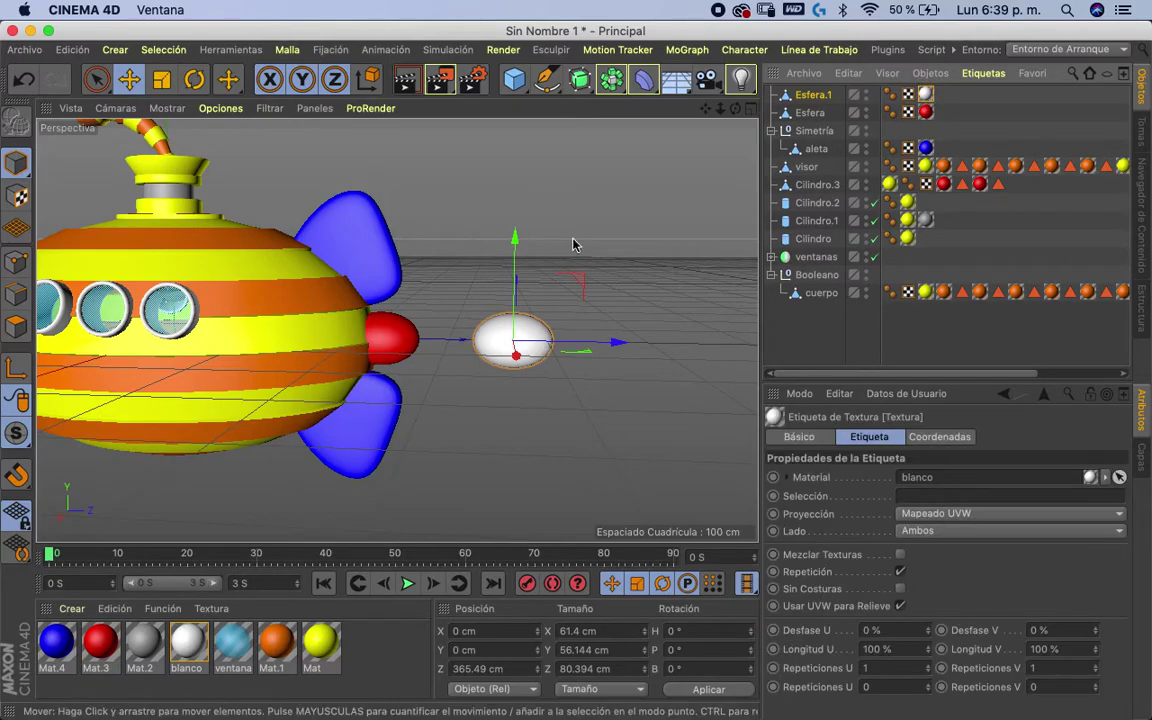
- Scale the white sphere into a flat ellipsoid of 19.241 × 50.157 × 168.524 cm
mouse_move(571, 244)
alt+mouse_down()
mouse_move(420, 300)
mouse_move(466, 290)
mouse_move(604, 206)
alt+mouse_up()
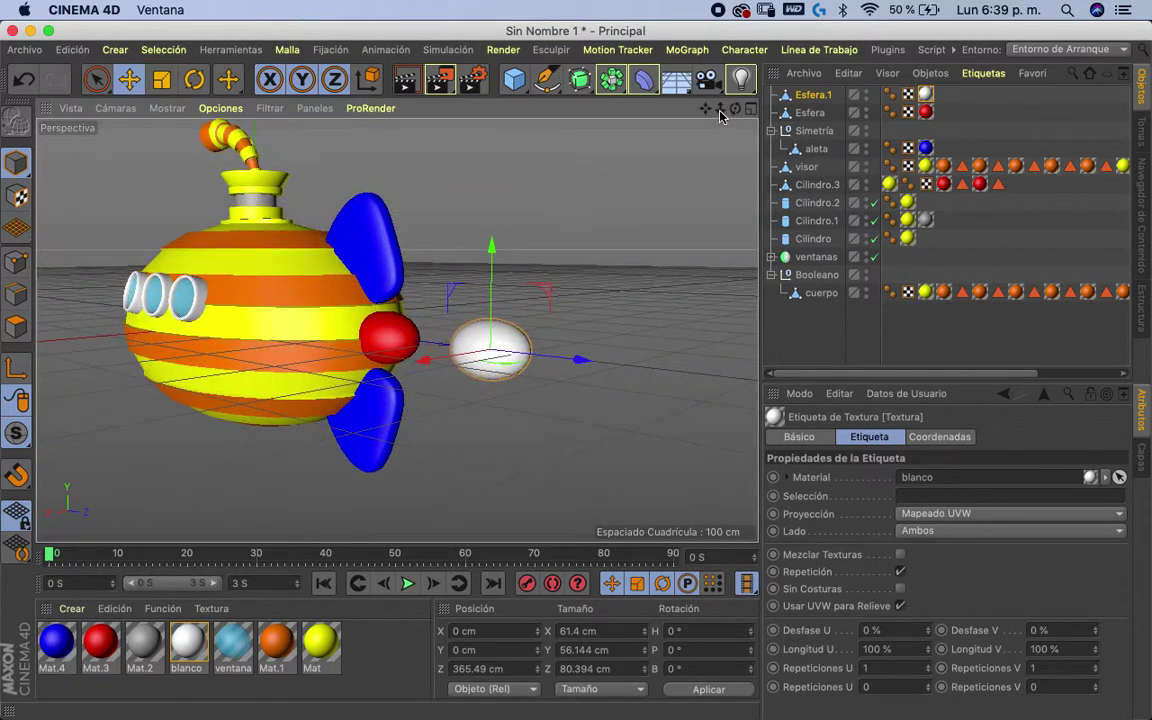
scroll(684, 110, up, 5)
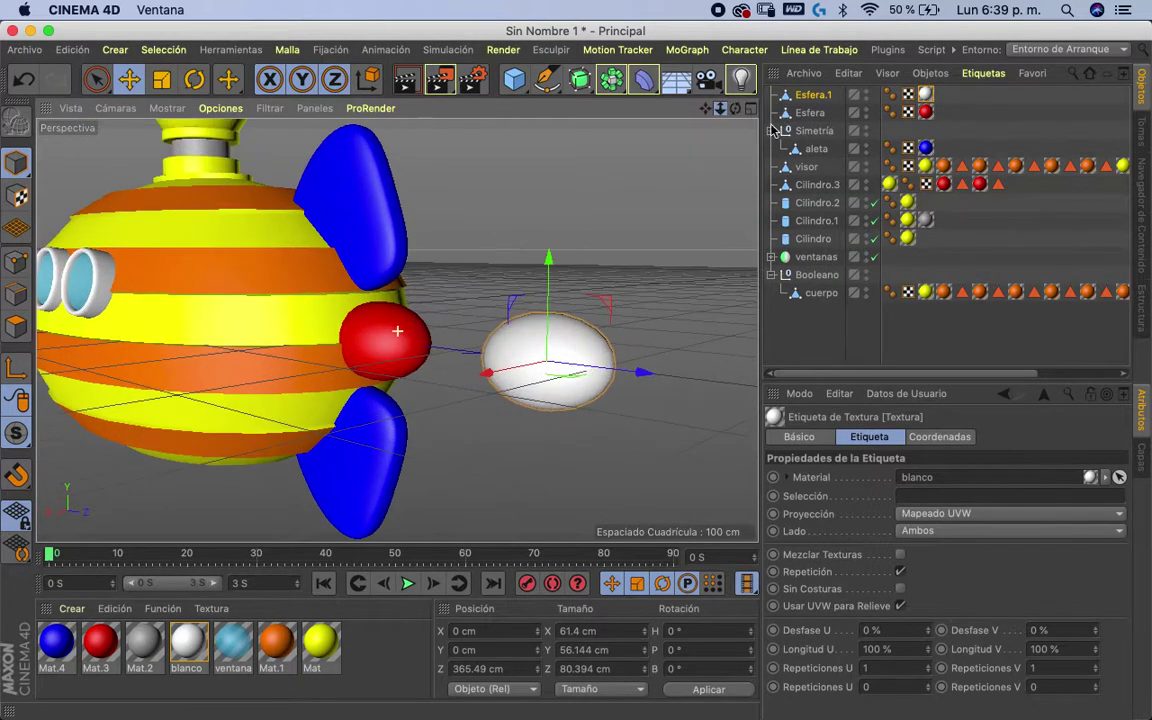
click(160, 80)
drag(494, 375, 514, 360)
mouse_move(646, 373)
mouse_down()
mouse_move(690, 377)
mouse_move(566, 458)
mouse_up()
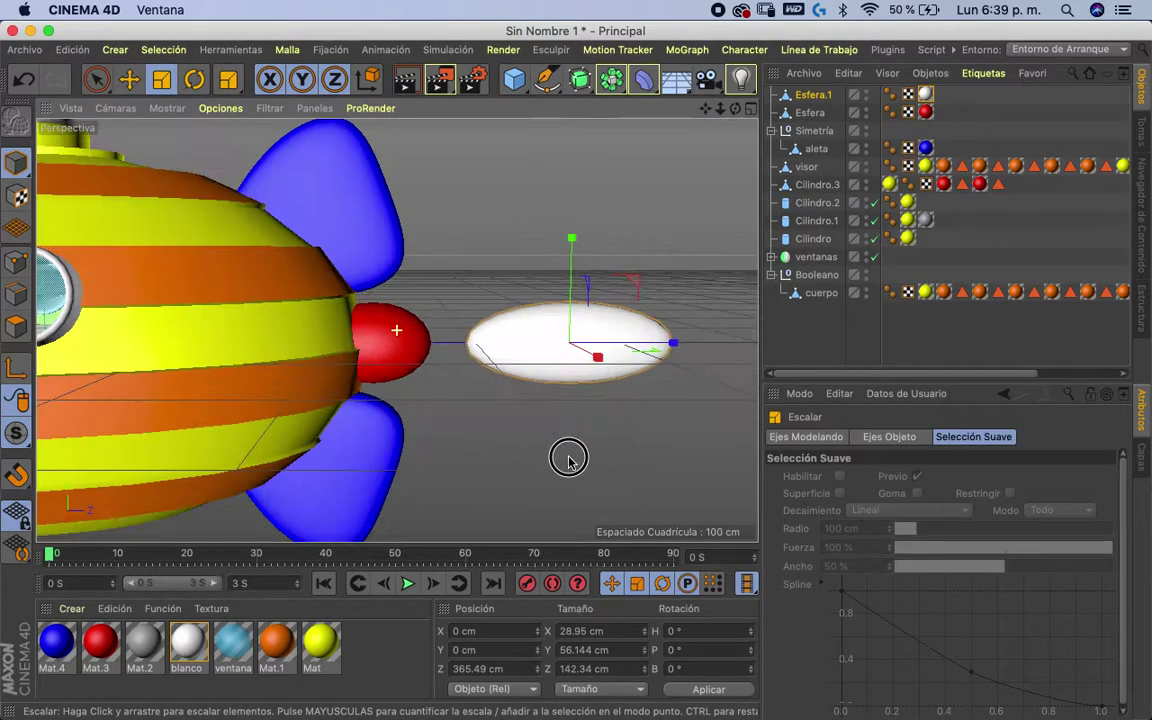
mouse_move(674, 342)
mouse_down()
mouse_move(688, 347)
mouse_move(674, 342)
mouse_up()
drag(574, 241, 574, 257)
mouse_move(566, 442)
alt+mouse_down()
mouse_move(427, 499)
mouse_move(345, 463)
mouse_move(359, 418)
alt+mouse_up()
mouse_move(268, 401)
mouse_down()
mouse_move(332, 405)
mouse_move(473, 458)
mouse_move(571, 437)
mouse_up()
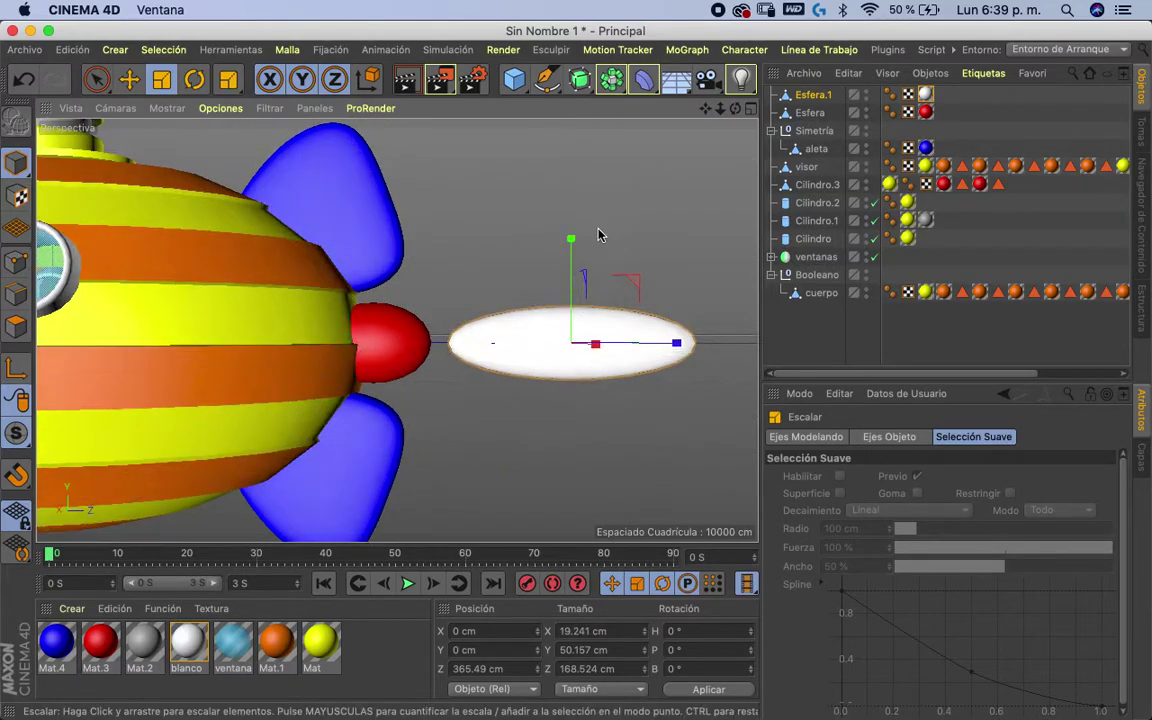
alt+drag(628, 311, 630, 280)
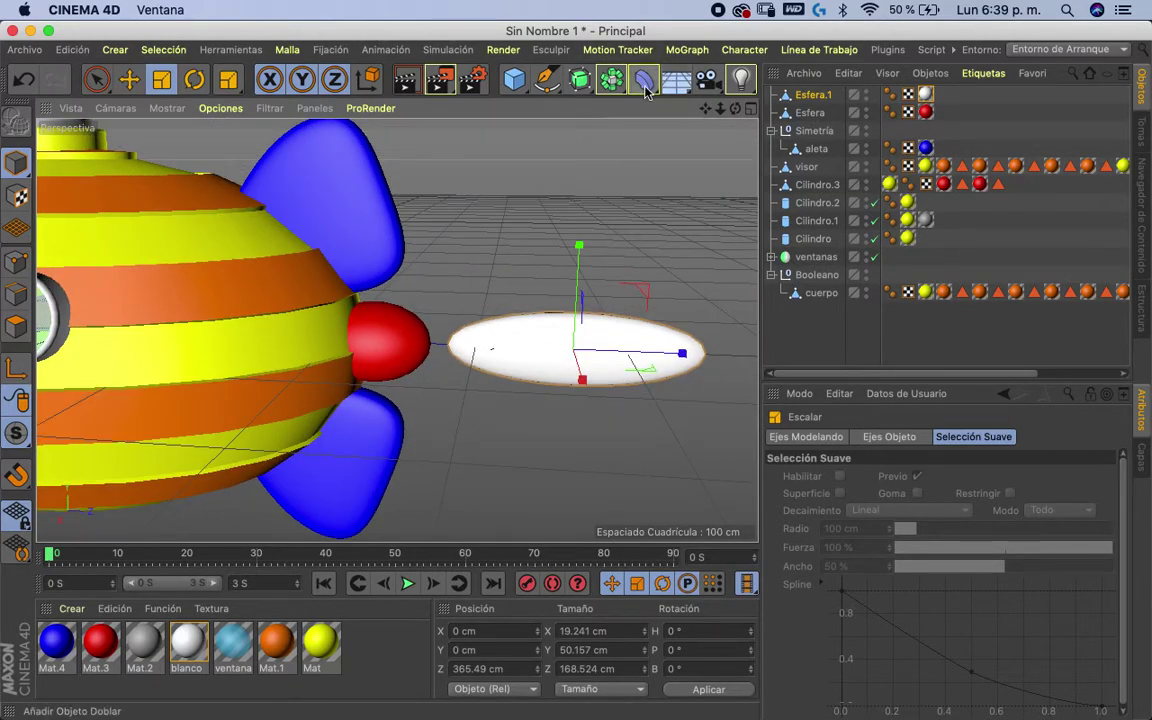
- Add an Afilar taper deformer under Esfera.1 and fit it to the parent
click(643, 82)
click(647, 82)
click(586, 103)
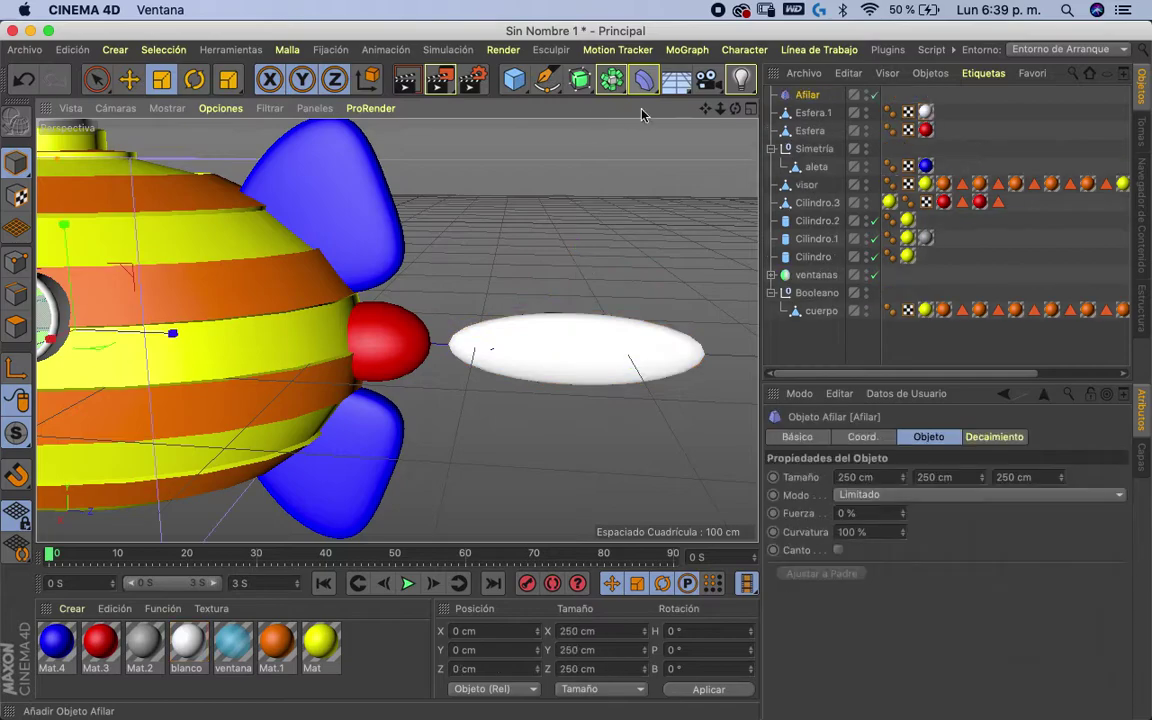
drag(807, 94, 822, 117)
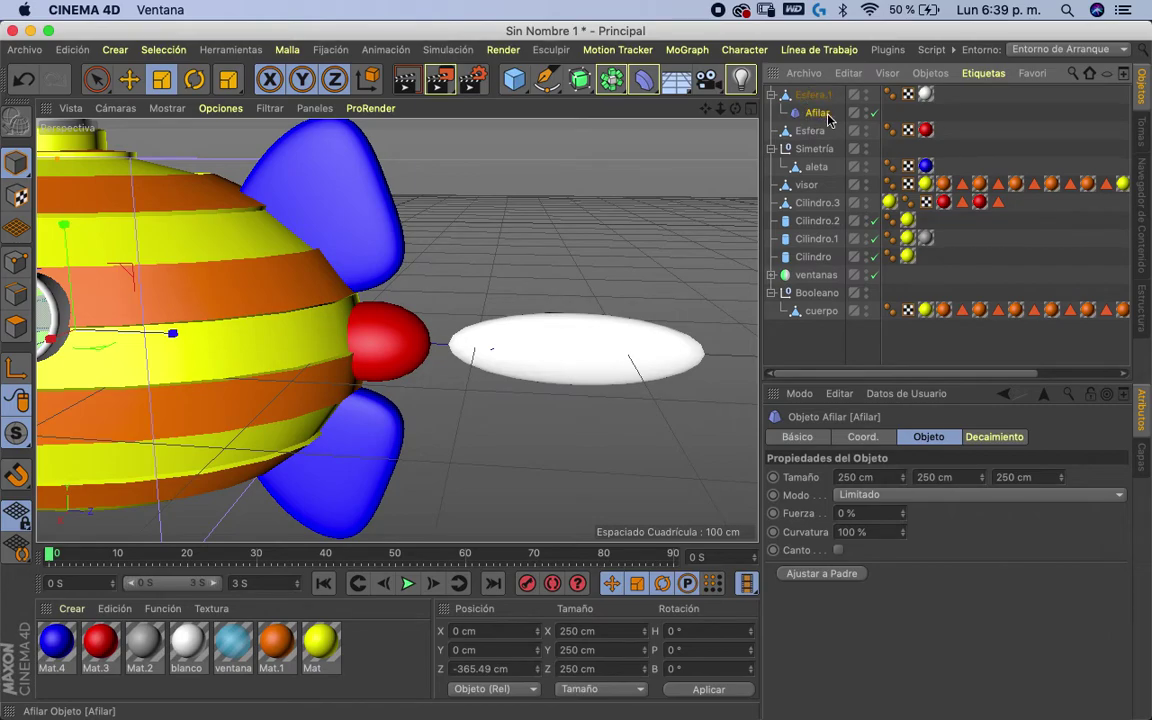
click(823, 576)
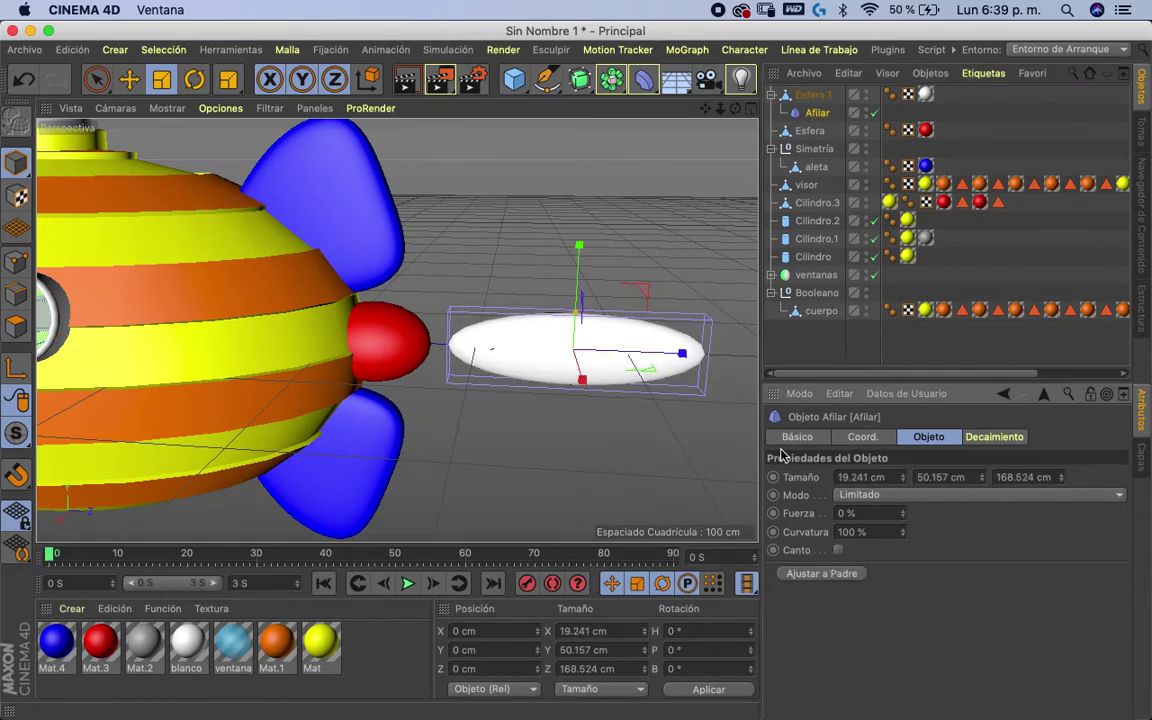
drag(896, 511, 891, 506)
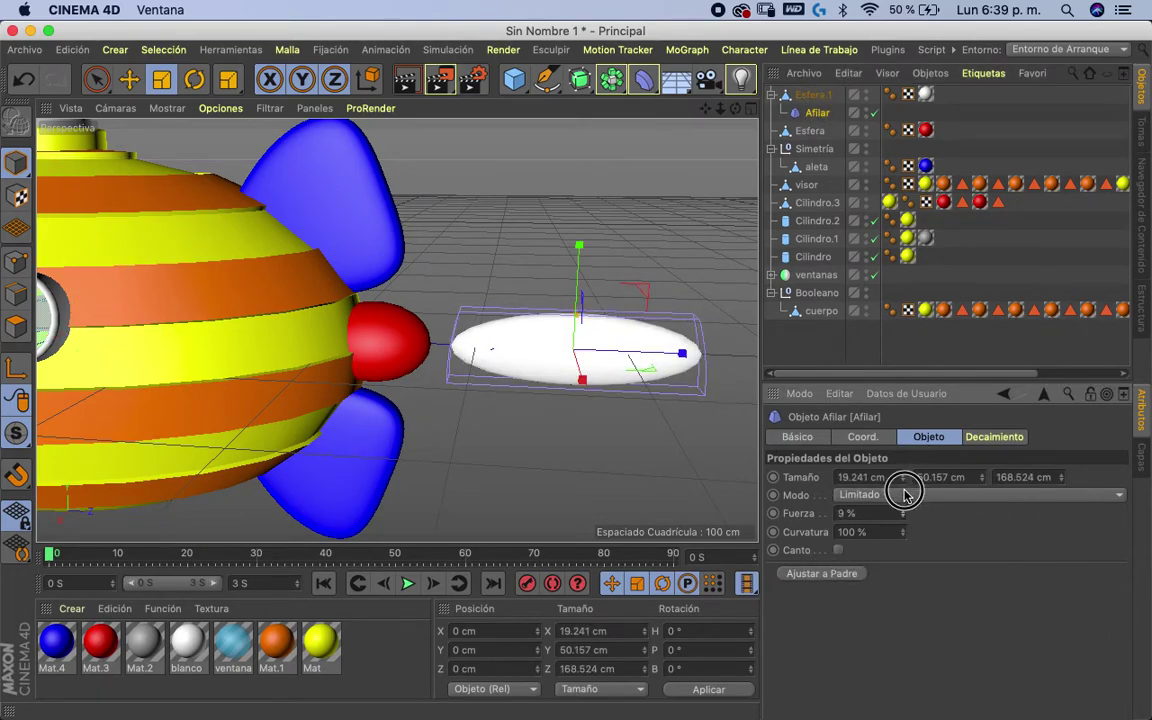
- Rotate the Afilar deformer 90° and refit it to the white ellipsoid
key(r)
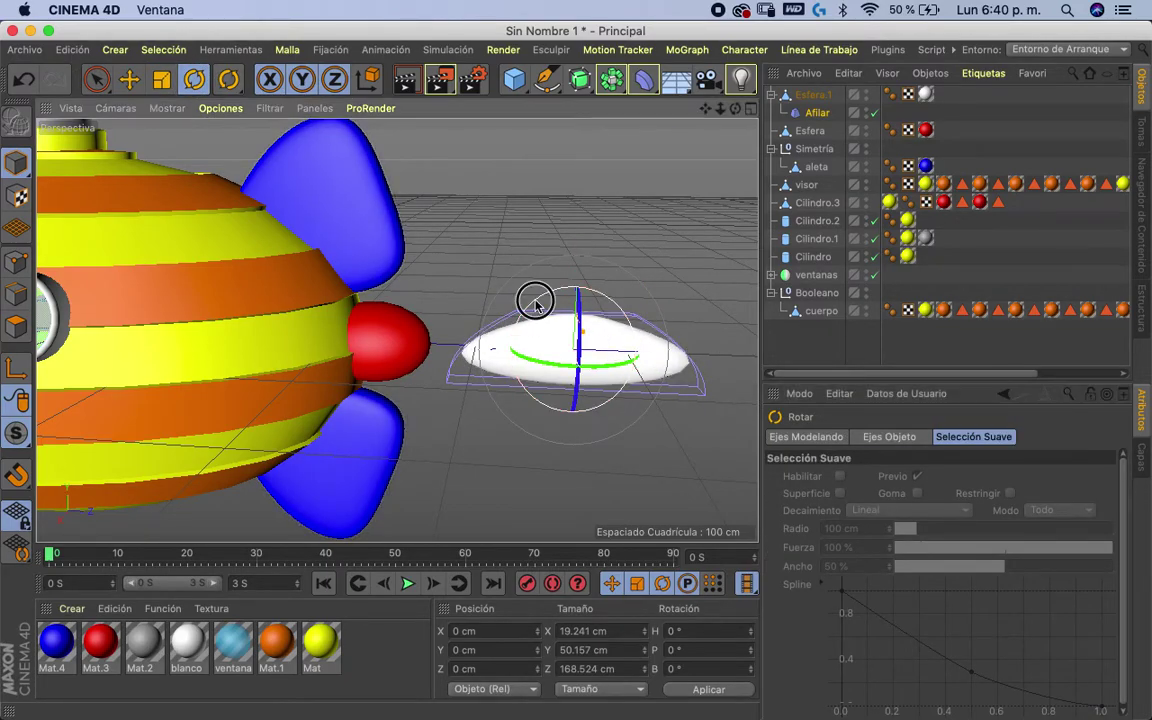
drag(535, 303, 520, 393)
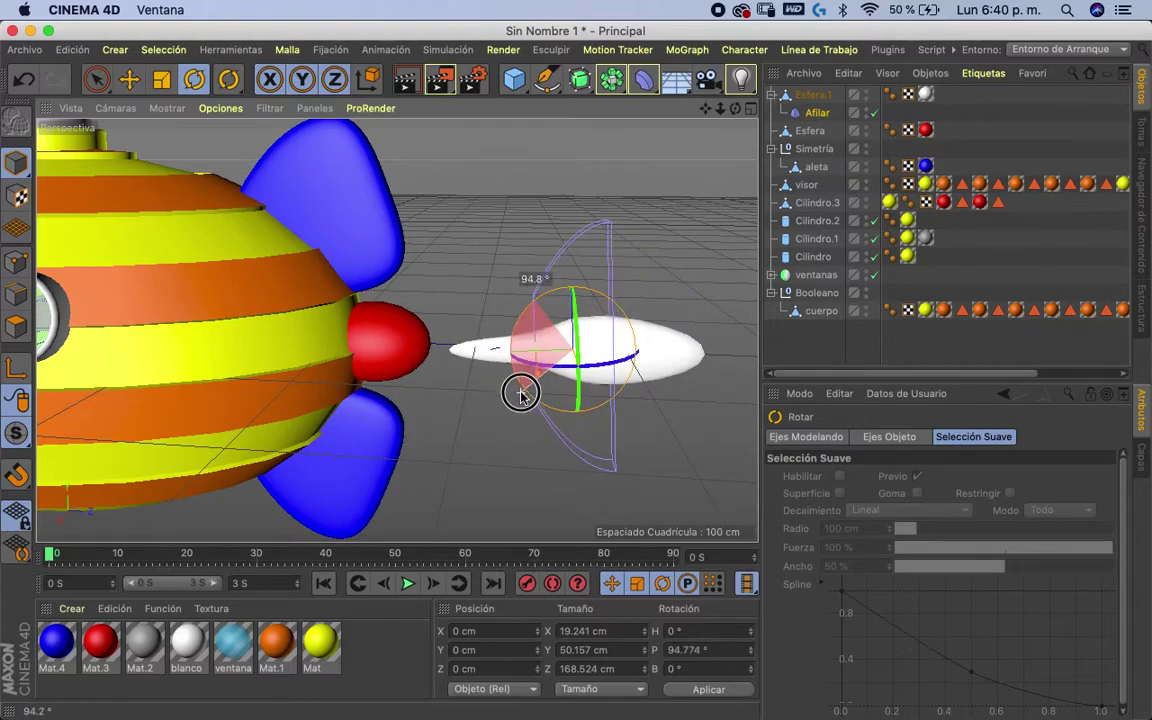
drag(520, 393, 527, 403)
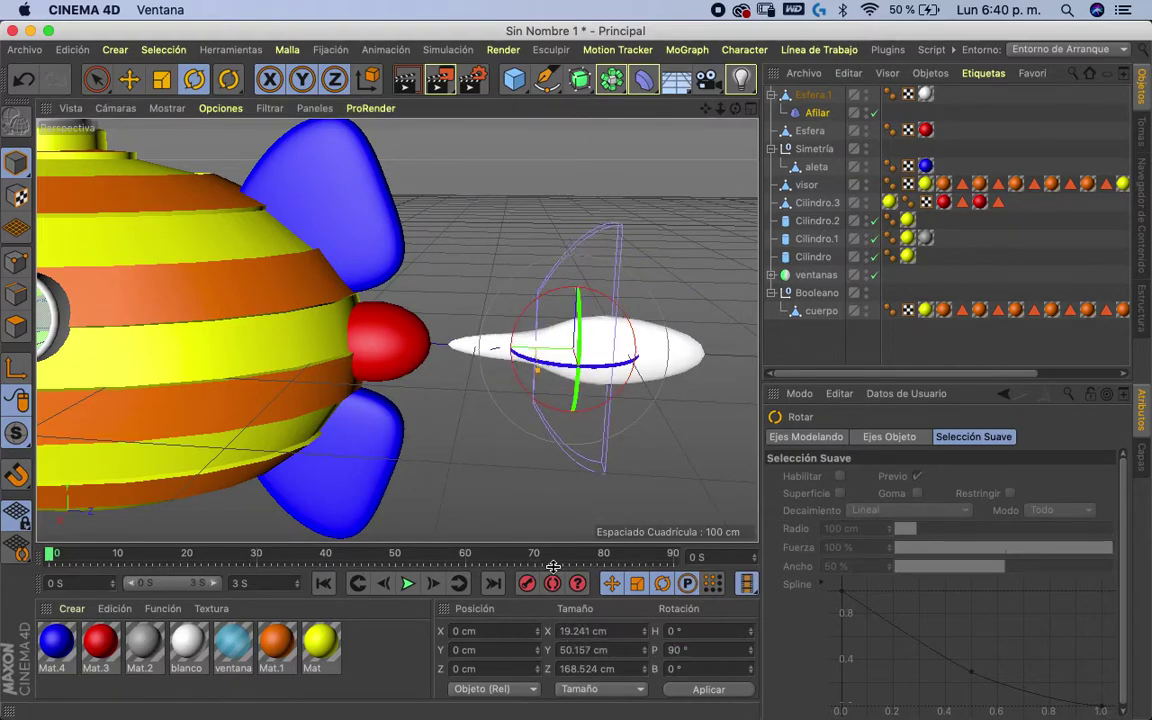
click(817, 112)
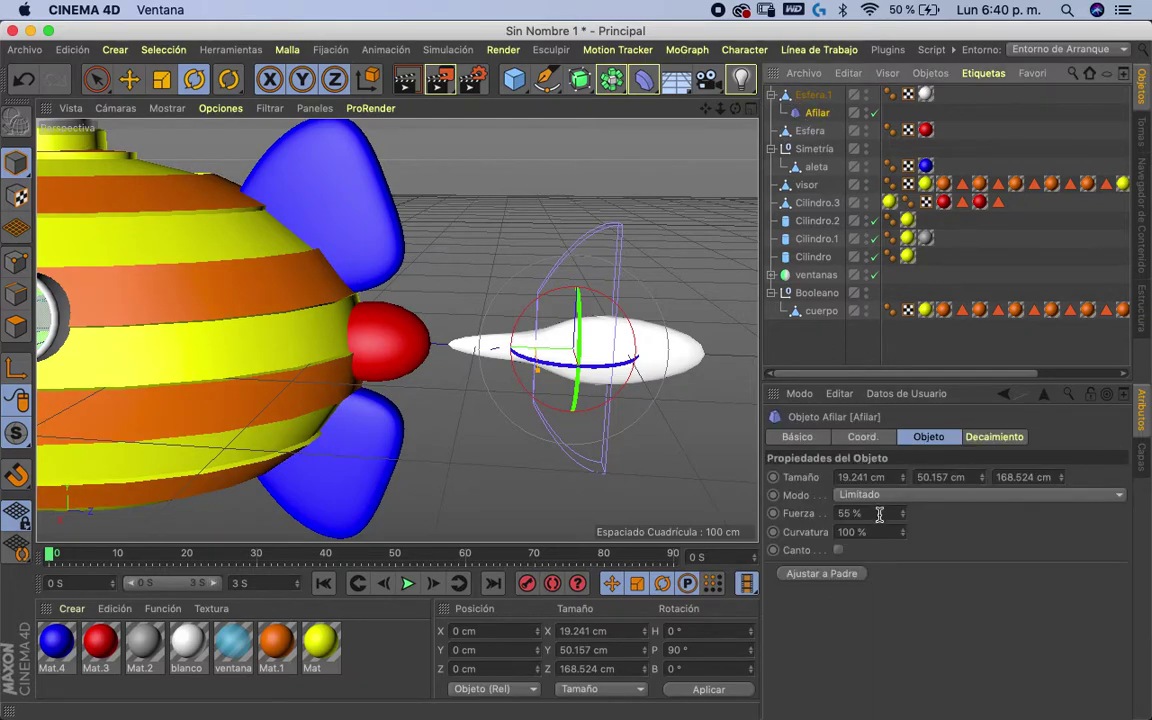
click(822, 574)
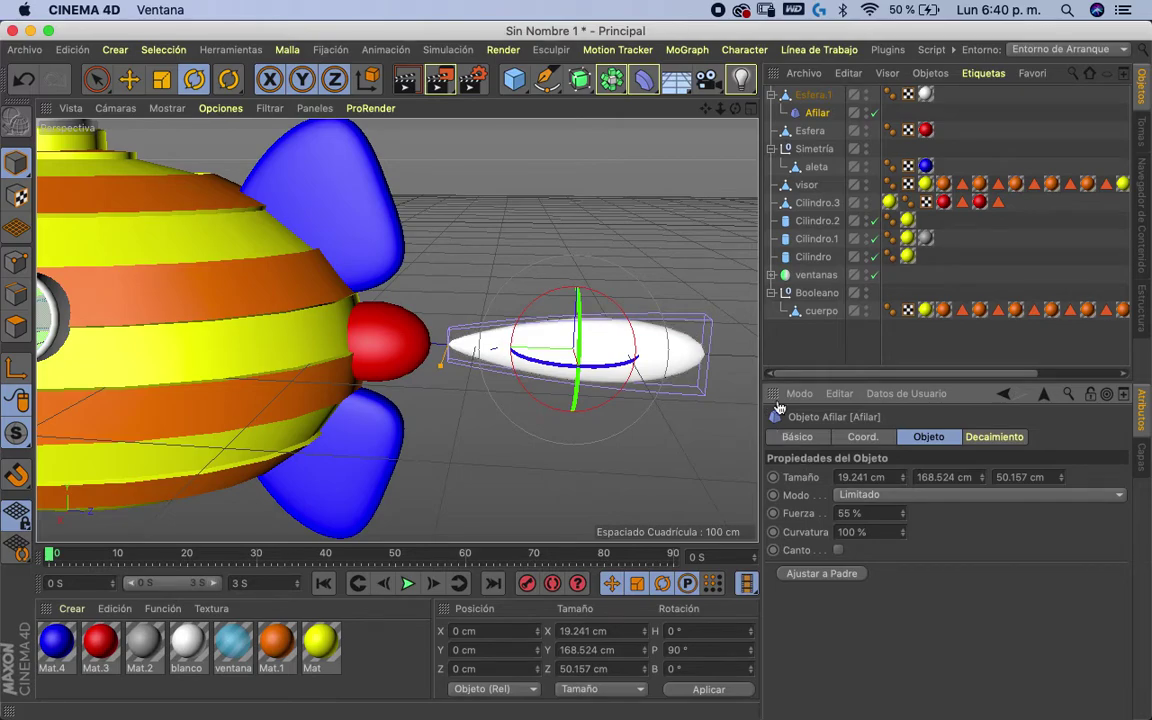
- Set the Afilar taper strength to 60%
key(Up)
click(671, 117)
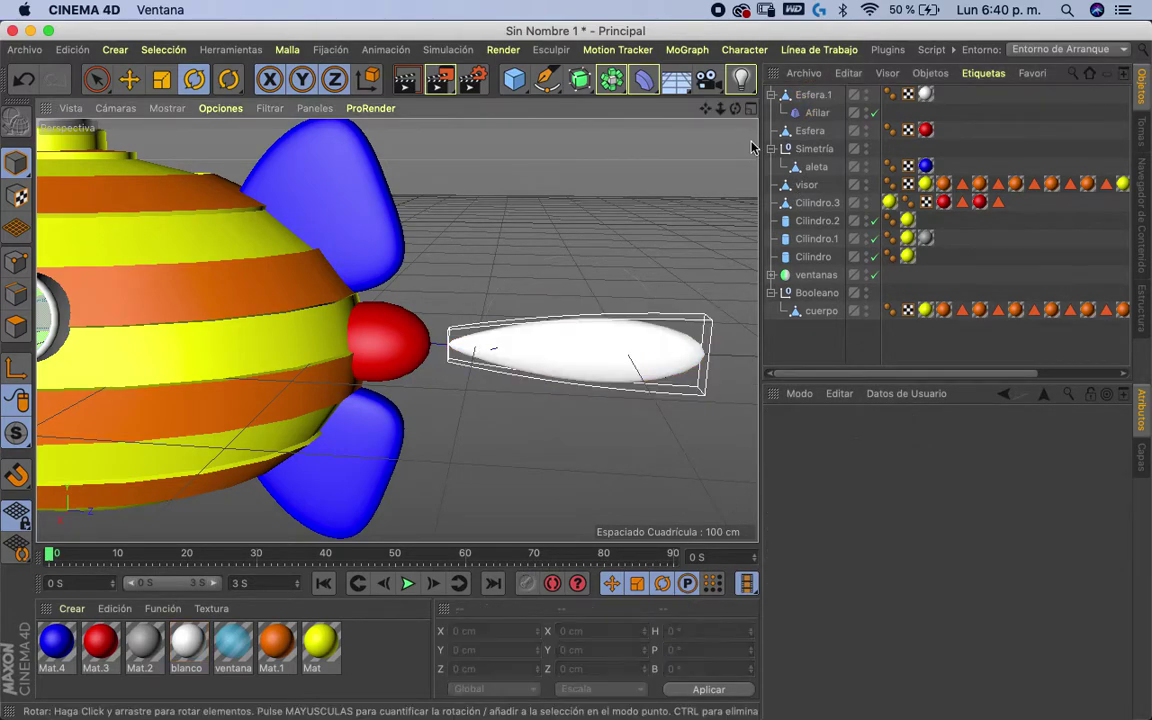
click(718, 243)
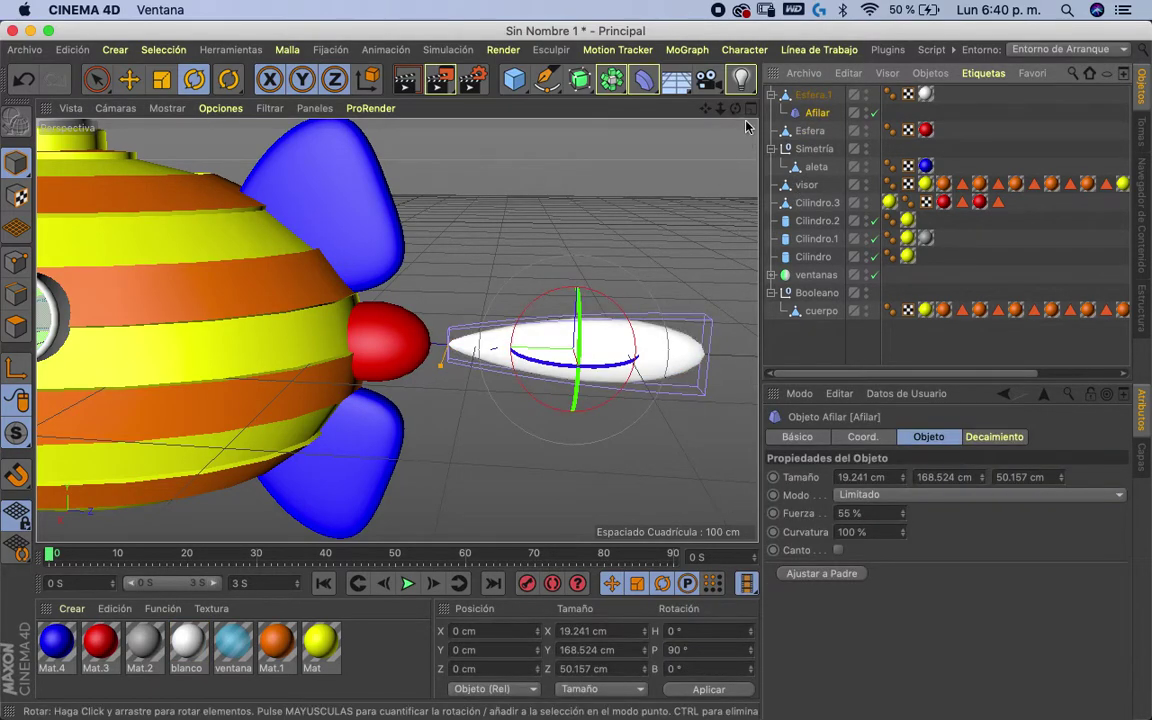
mouse_move(901, 515)
mouse_down()
mouse_move(925, 305)
mouse_move(856, 571)
mouse_move(864, 483)
mouse_move(866, 514)
mouse_up()
mouse_move(737, 109)
mouse_down()
mouse_move(548, 108)
mouse_move(728, 103)
mouse_move(715, 216)
mouse_move(650, 239)
mouse_move(688, 85)
mouse_move(700, 80)
mouse_up()
click(813, 95)
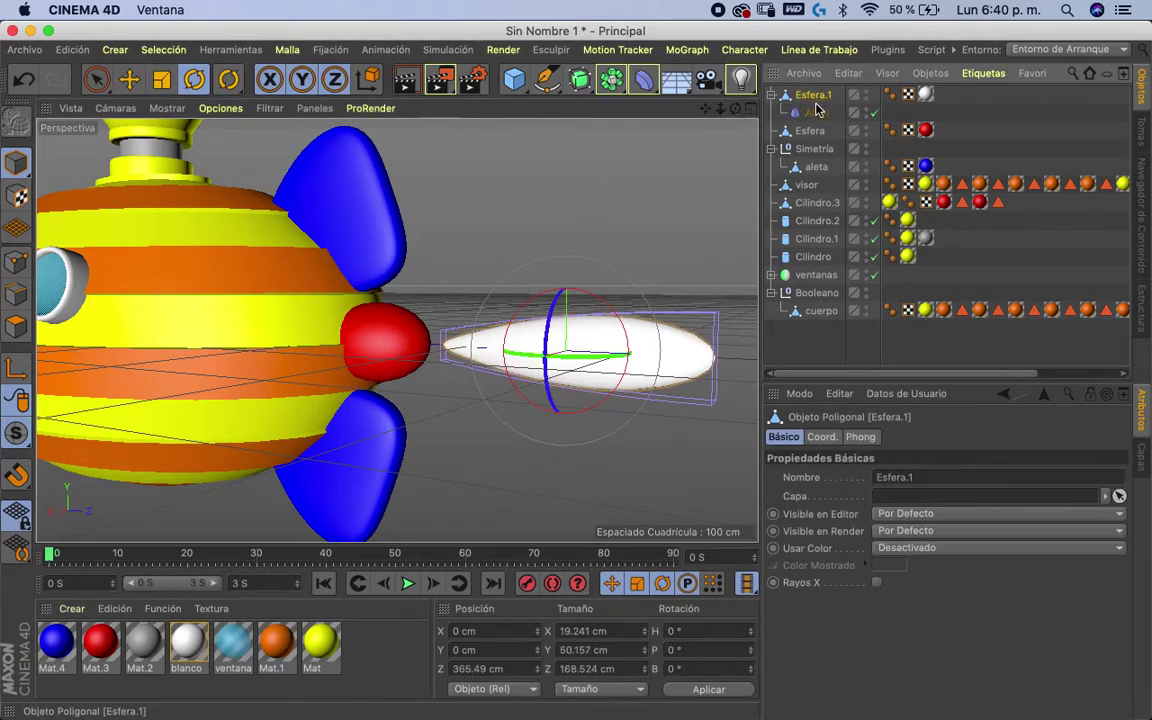
- Bake Esfera.1 with Current State to Object and delete the original sphere and taper
click(817, 112)
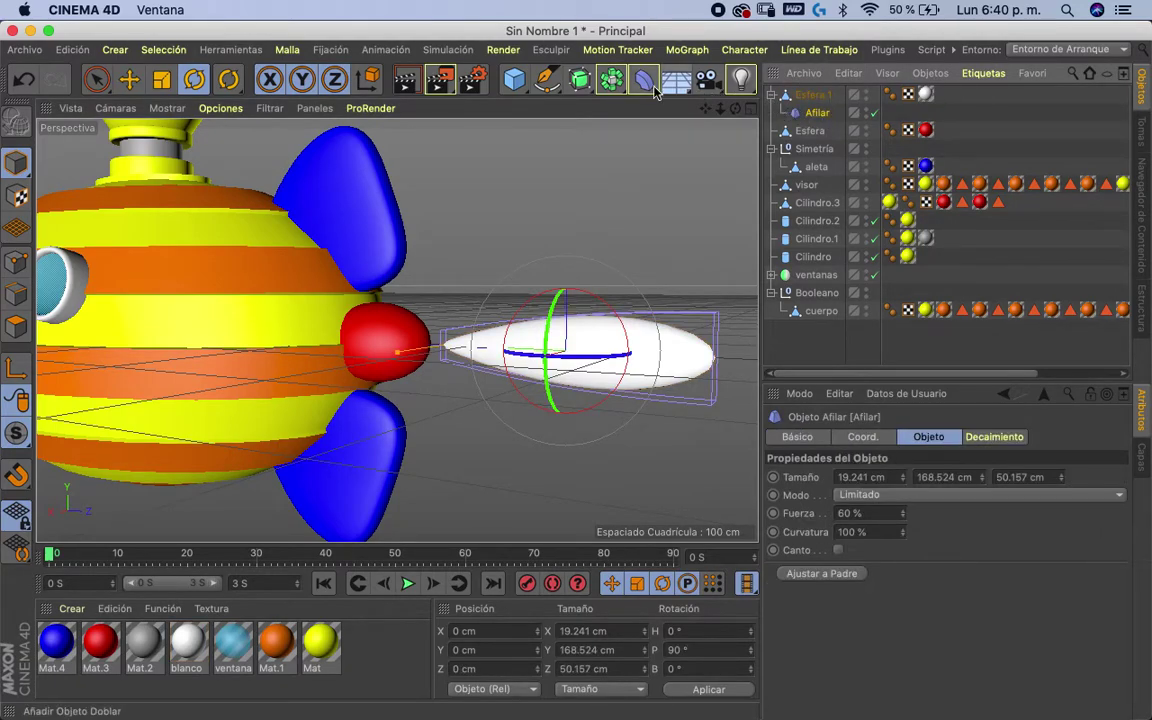
click(810, 95)
right_click(810, 96)
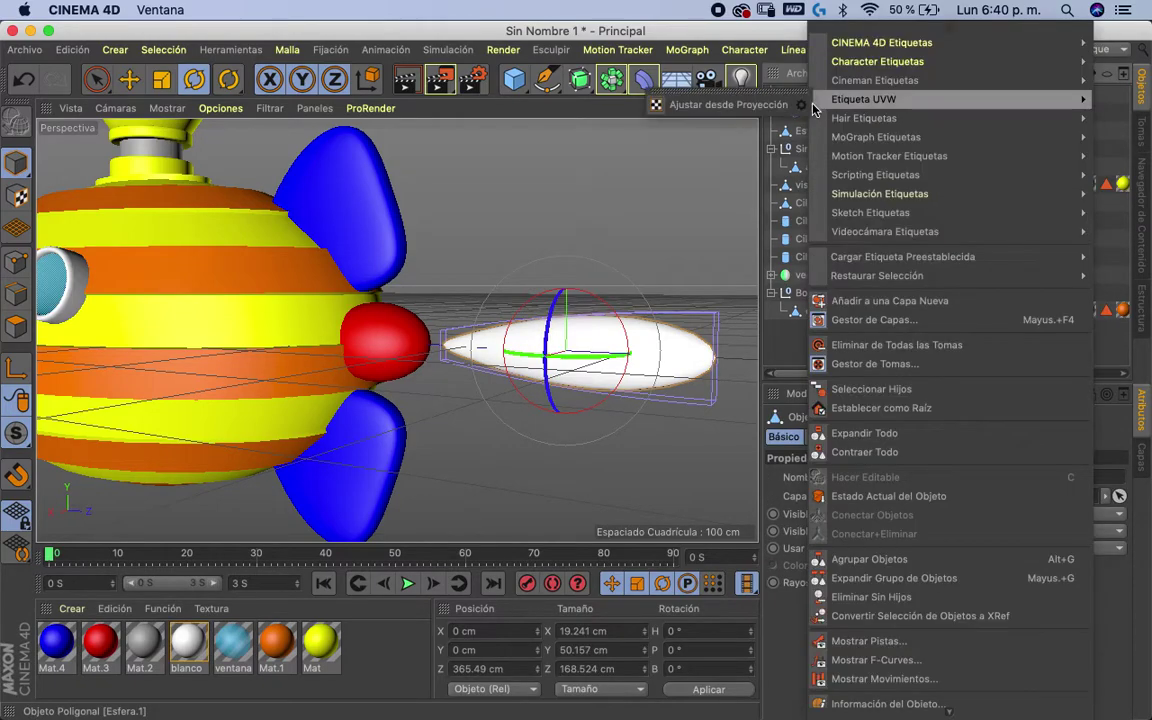
click(864, 500)
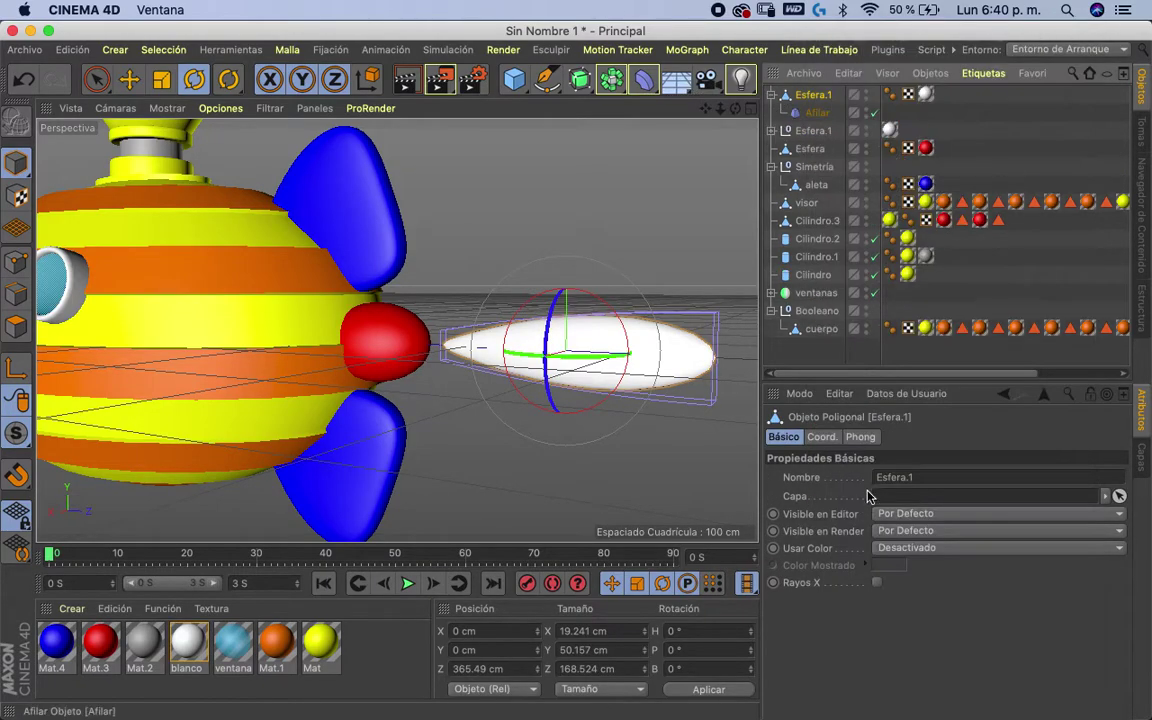
key(Delete)
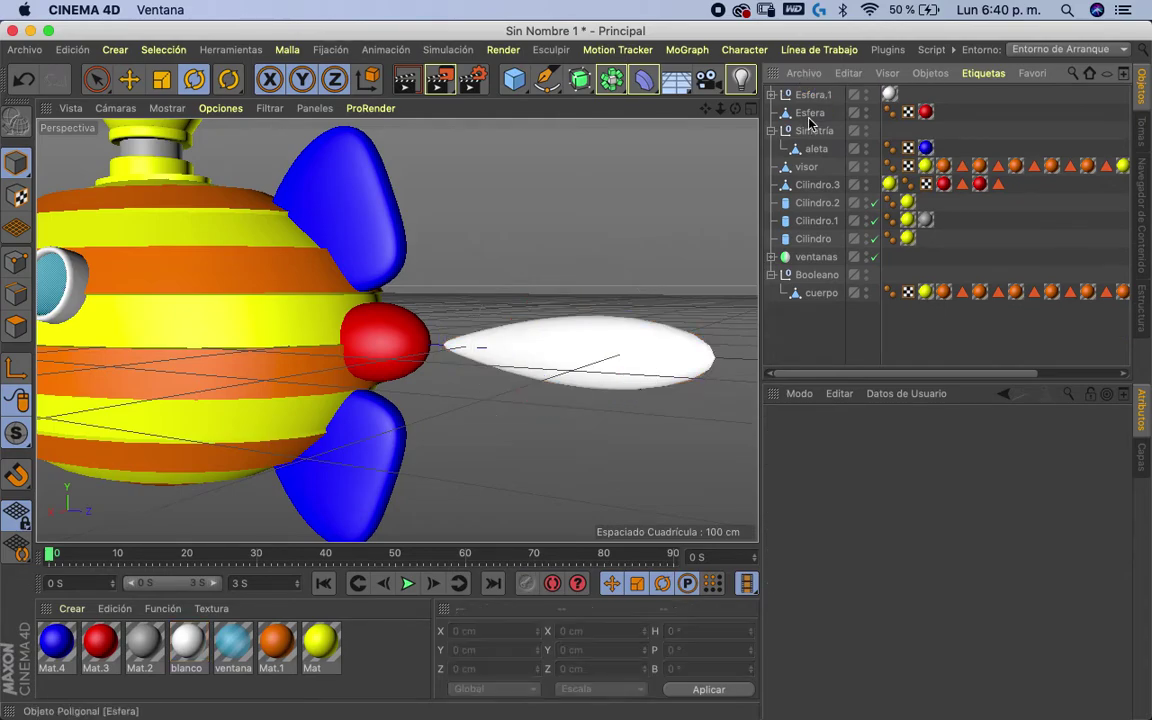
- Rename the baked blade inside the Esfera.1 group to '1'
click(812, 96)
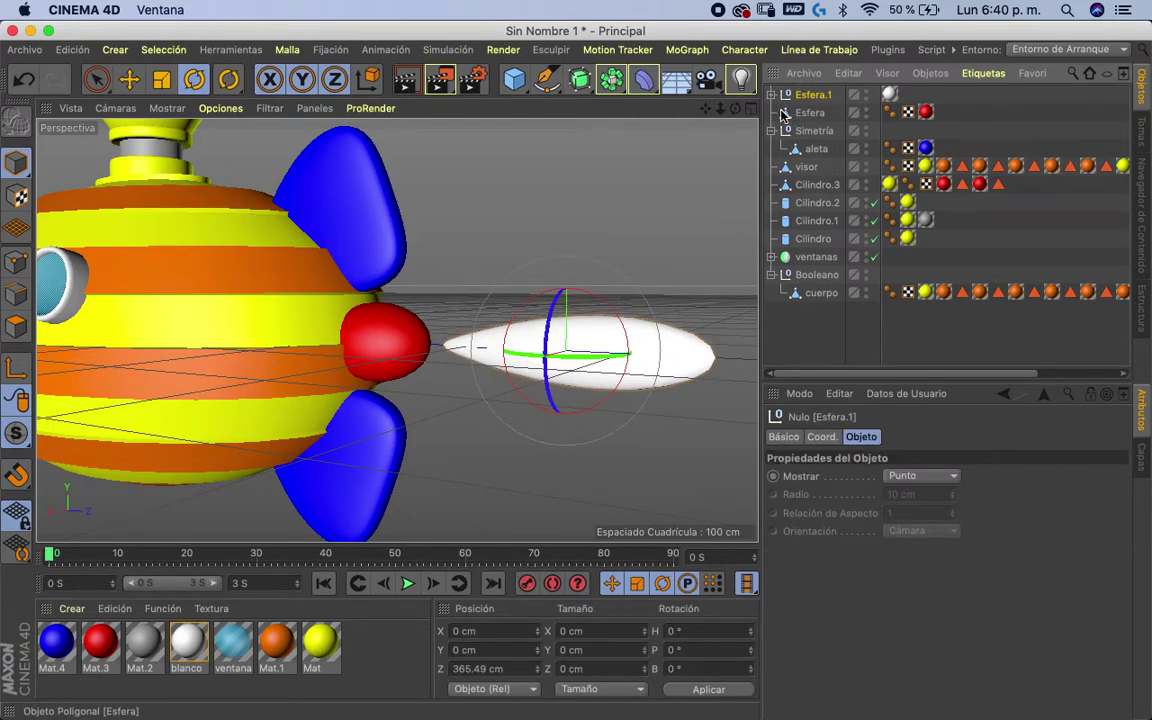
click(772, 95)
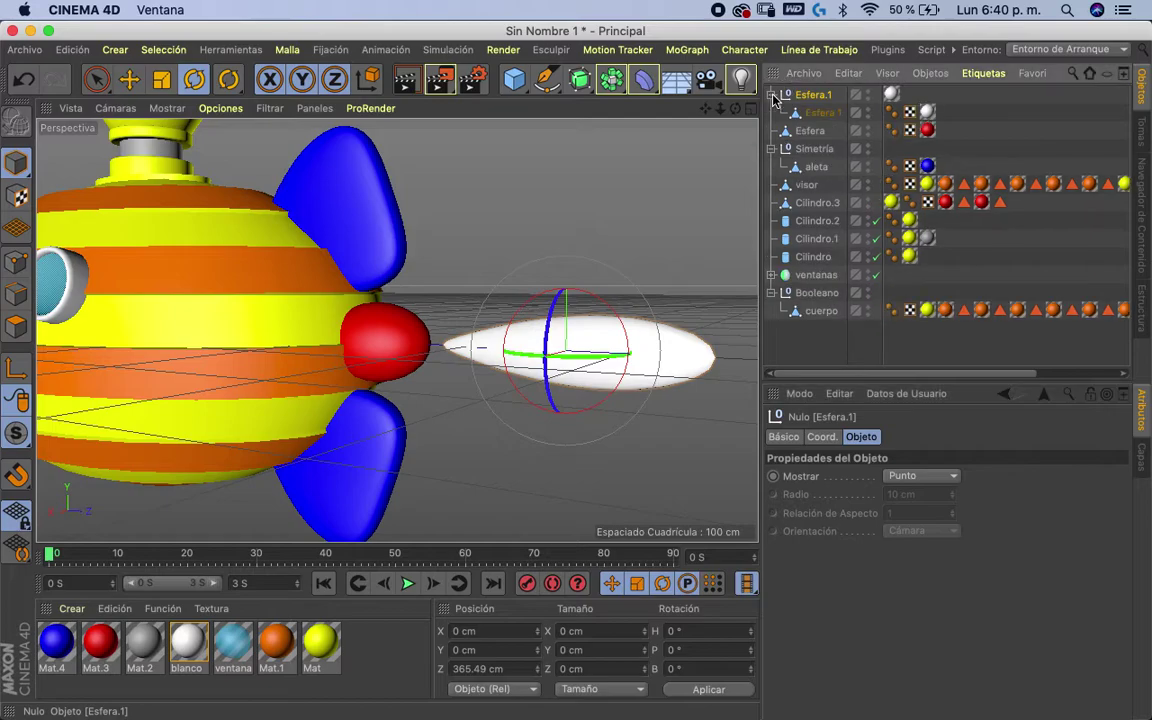
click(815, 113)
double_click(858, 110)
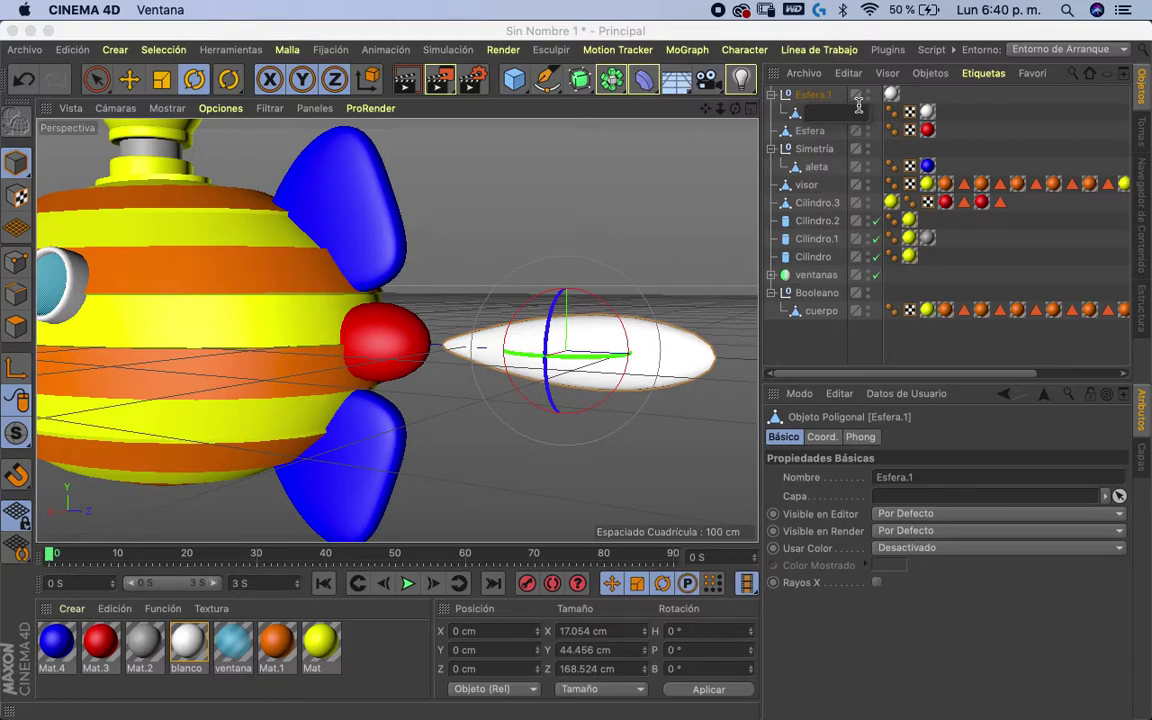
text(1)
key(Return)
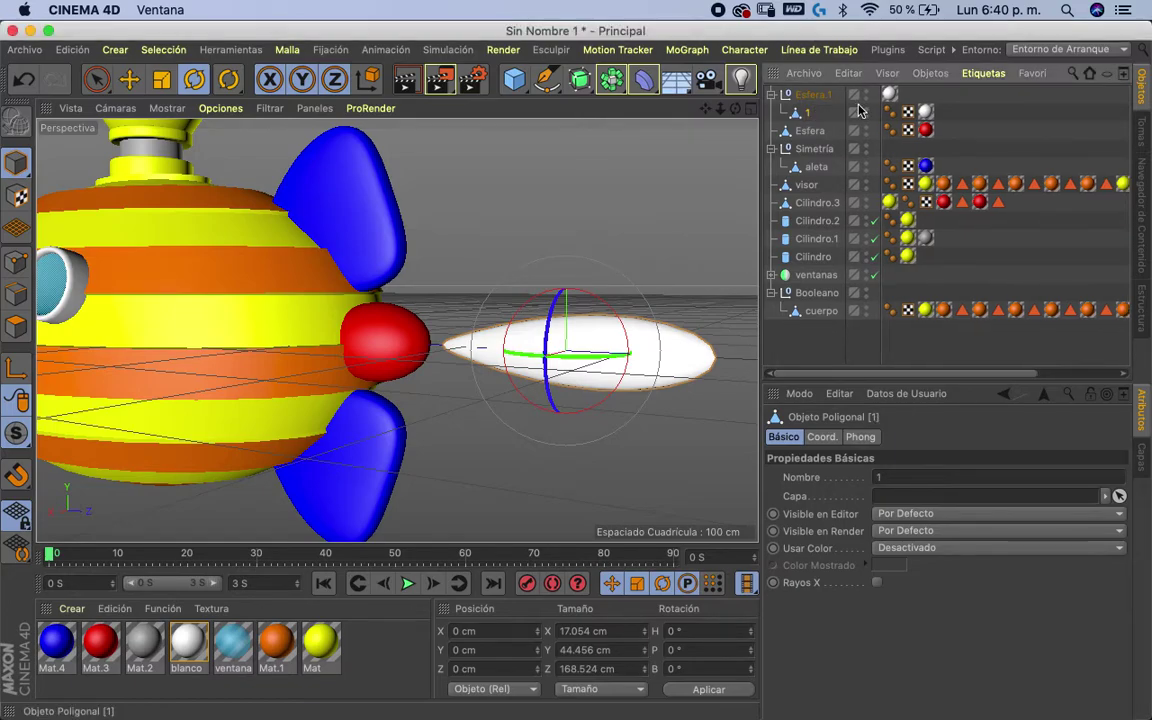
- Move object 1 out of the group and delete the empty Esfera.1 null
click(805, 95)
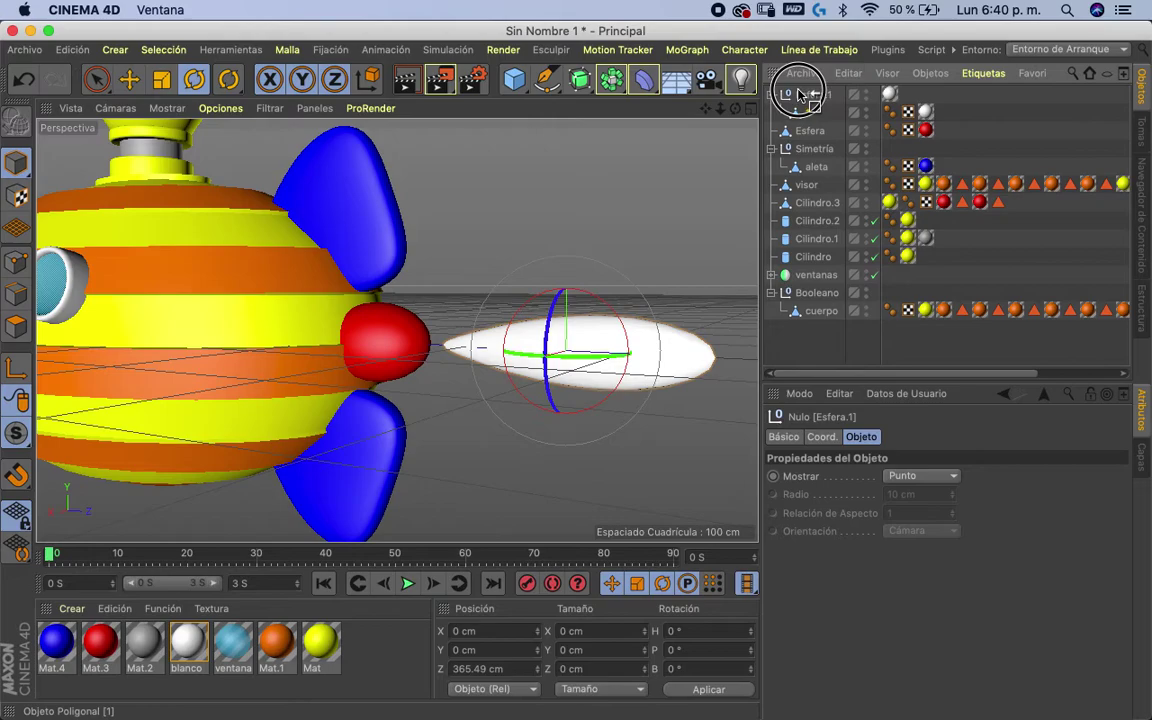
drag(810, 112, 805, 93)
click(787, 118)
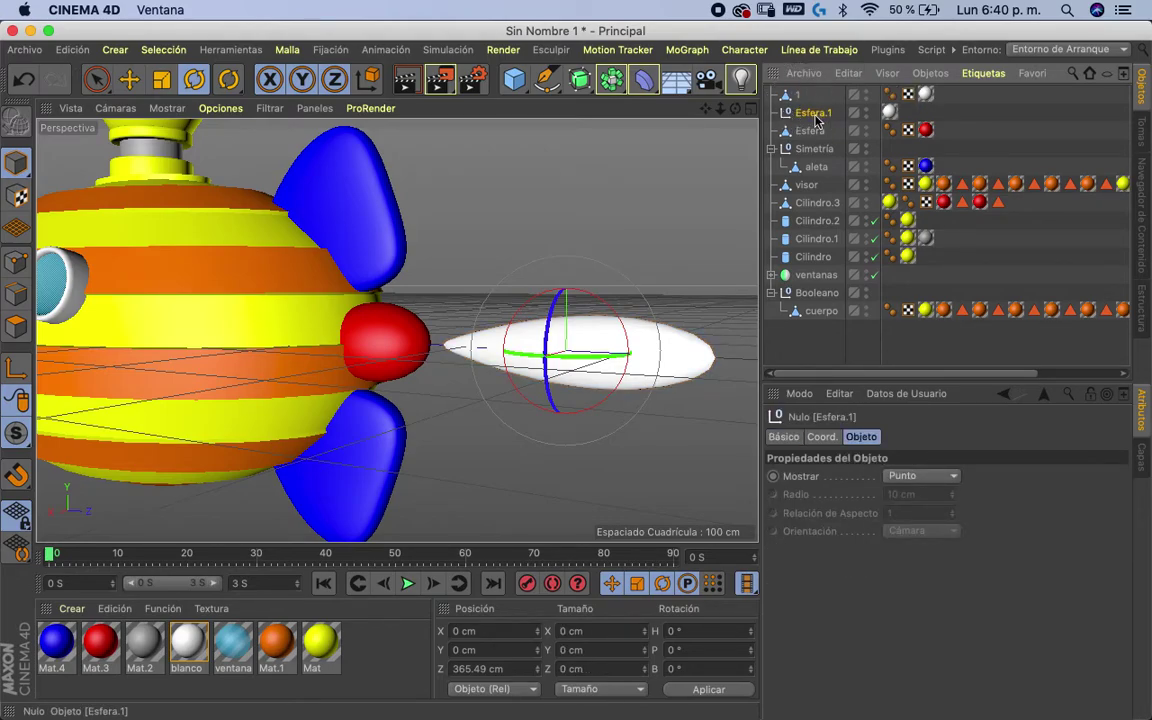
key(Delete)
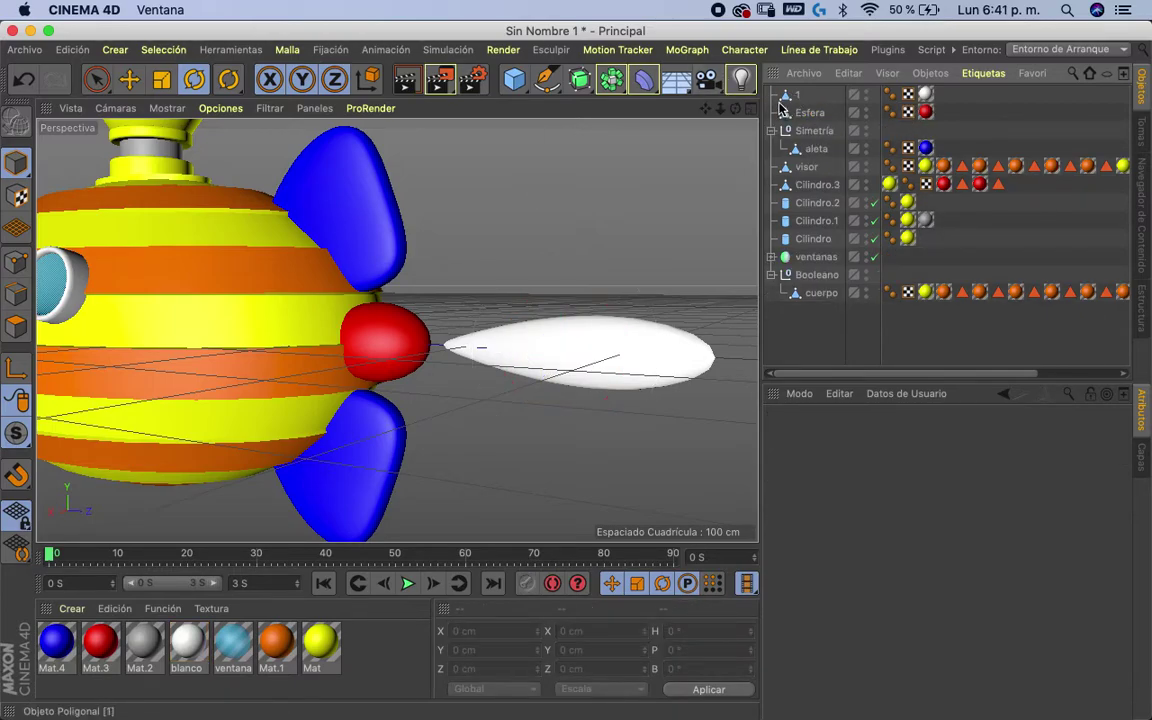
click(800, 96)
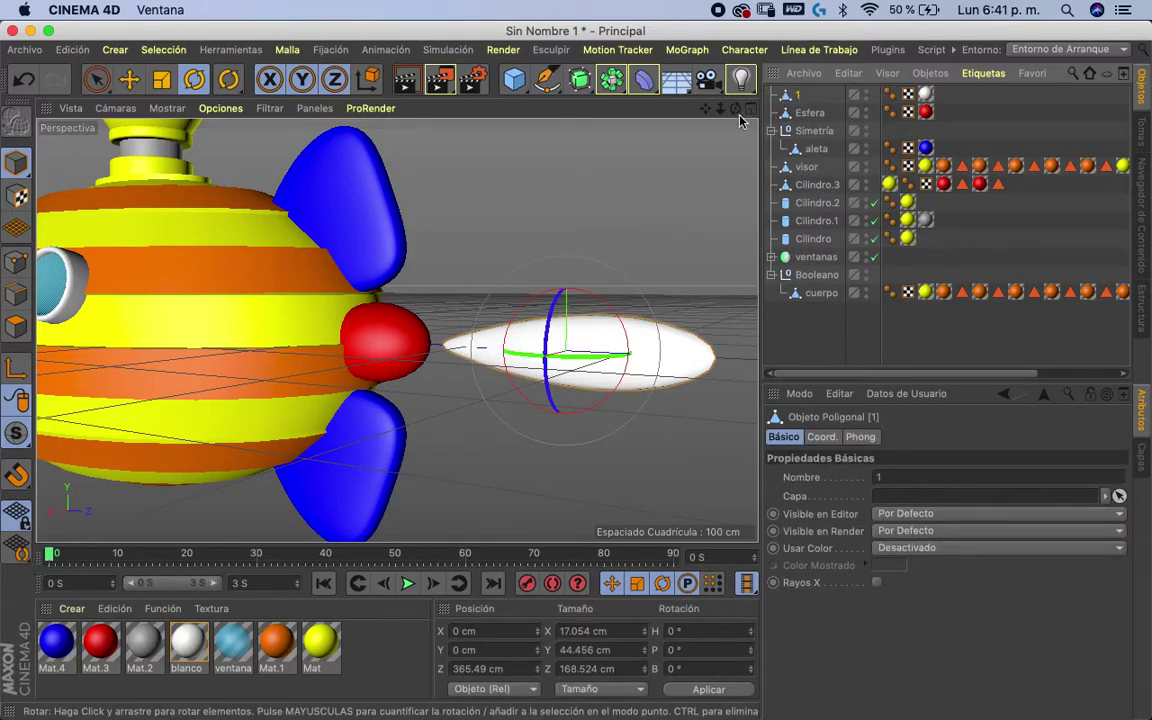
mouse_move(736, 108)
mouse_down()
mouse_move(733, 120)
mouse_move(764, 116)
mouse_up()
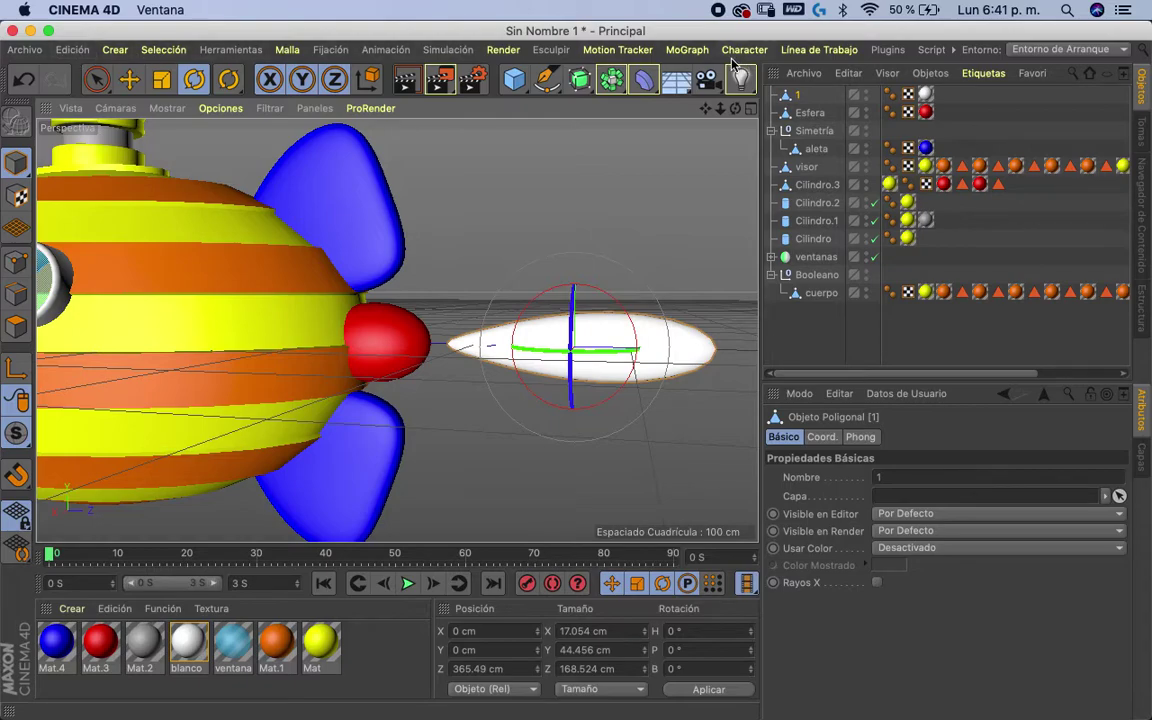
- Place blade 1 inside a new MoGraph Cloner and move it behind the red cap
click(690, 50)
click(730, 253)
click(790, 116)
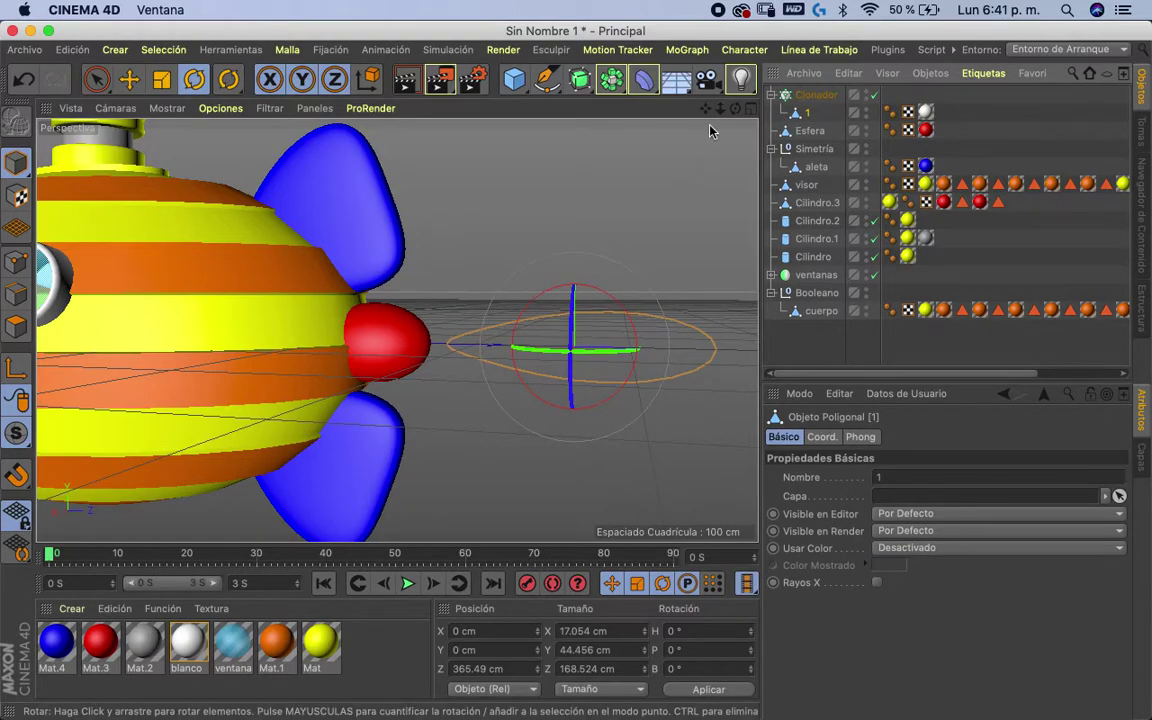
mouse_move(720, 110)
mouse_down()
mouse_move(678, 127)
mouse_move(738, 103)
mouse_up()
key(Up)
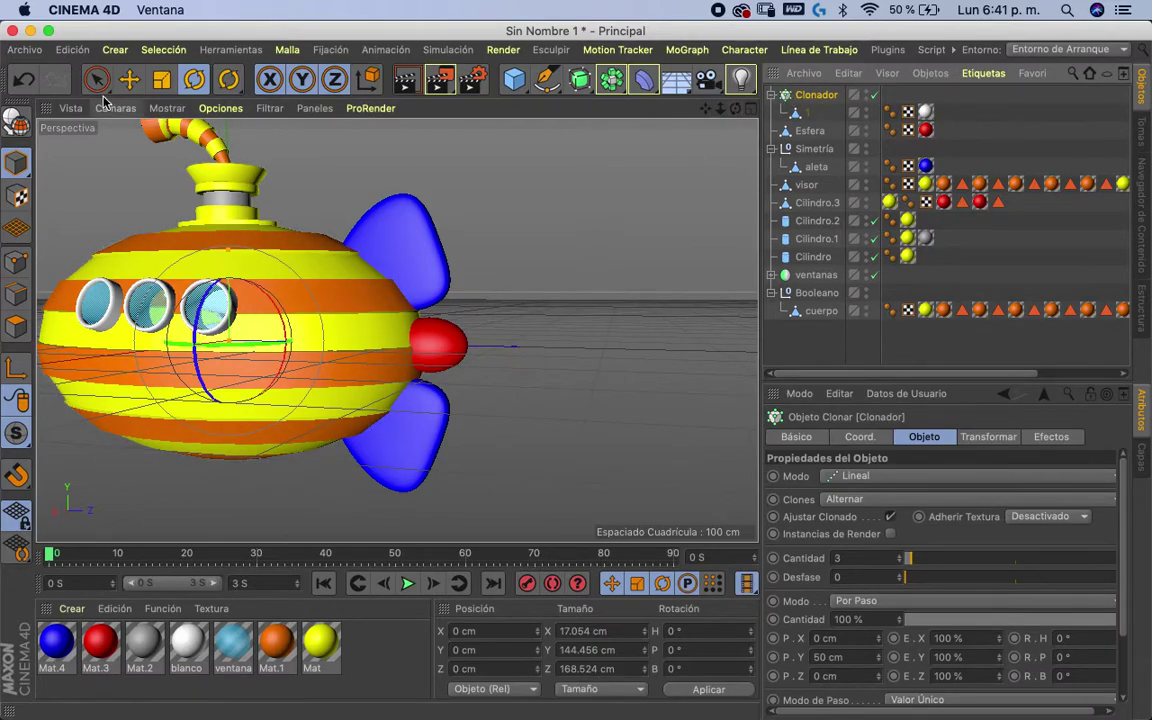
click(128, 79)
mouse_move(302, 340)
mouse_down()
mouse_move(655, 367)
mouse_move(660, 352)
mouse_up()
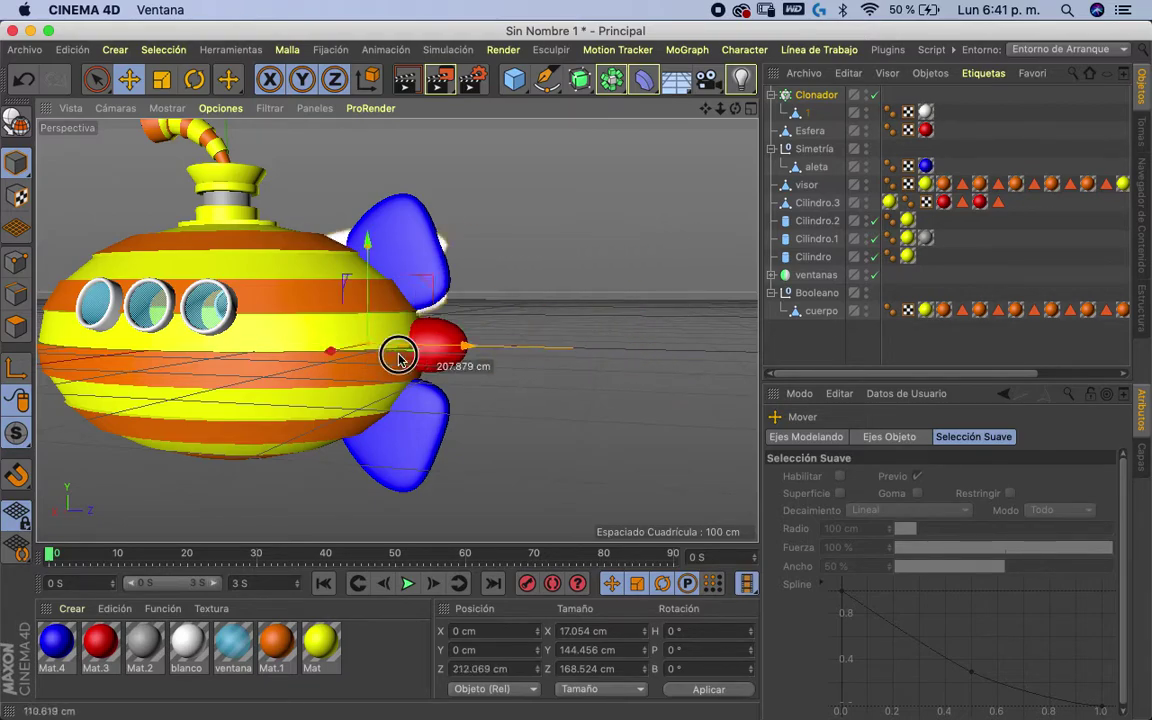
alt+drag(697, 289, 638, 319)
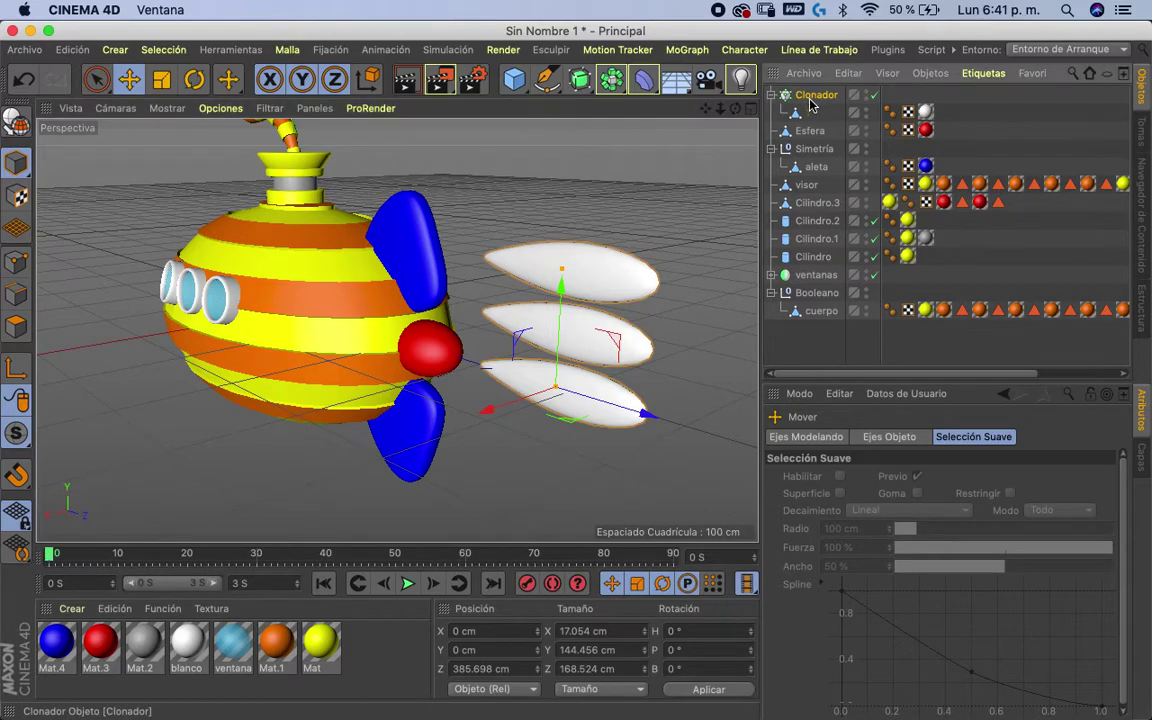
- Set the Cloner to Radial mode with 3 blades at 50 cm radius
click(814, 95)
click(867, 484)
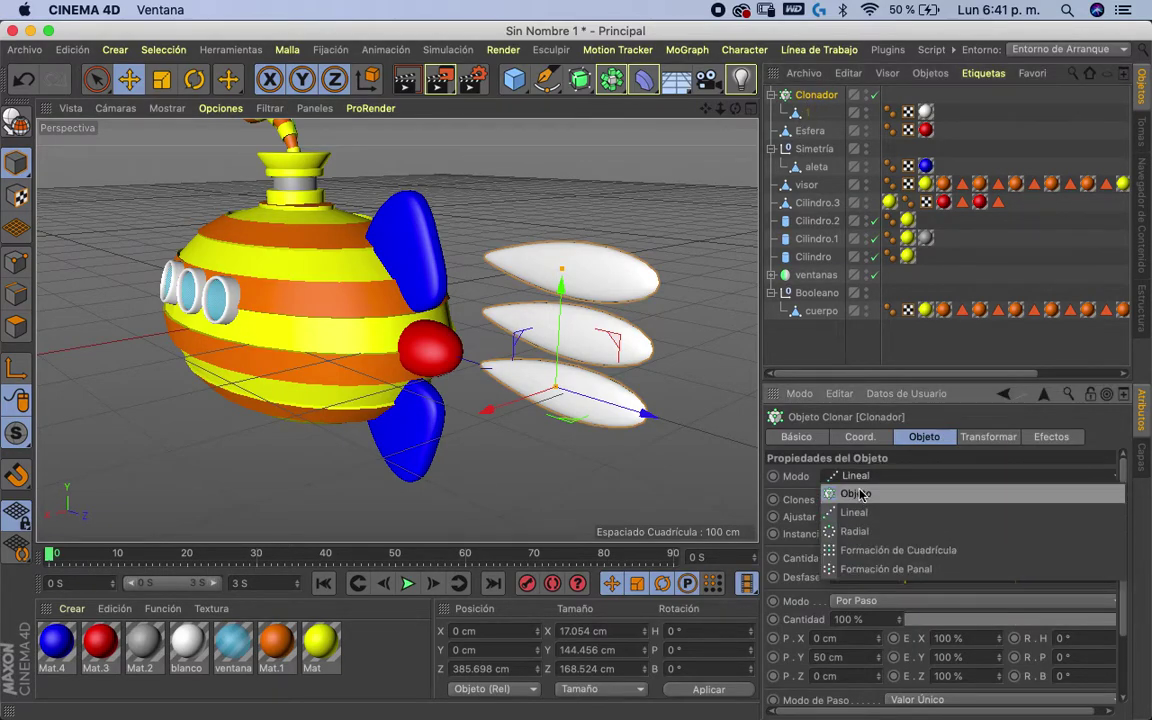
click(800, 476)
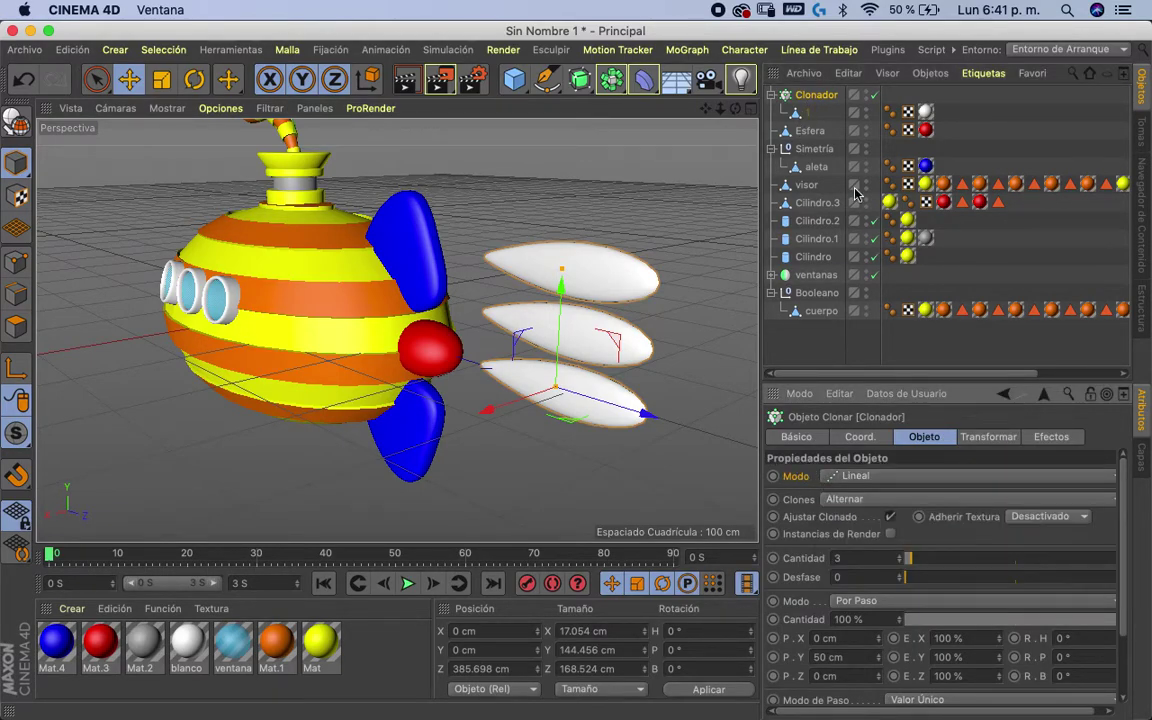
click(853, 480)
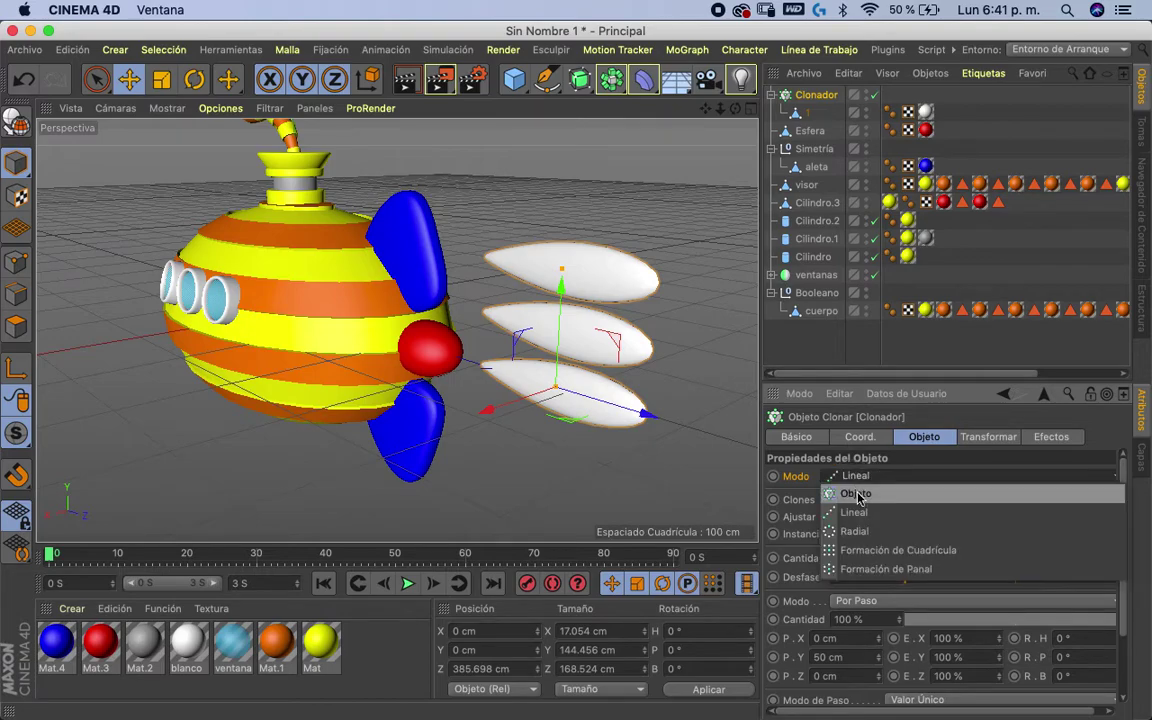
click(785, 510)
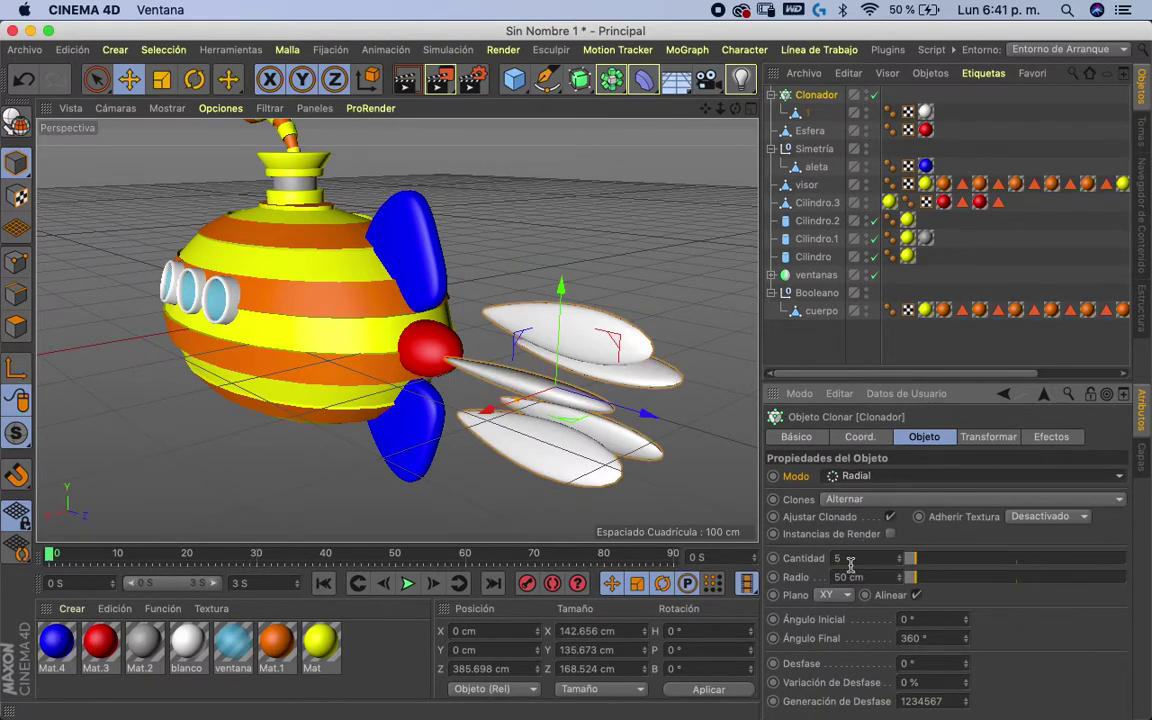
click(900, 563)
click(900, 563)
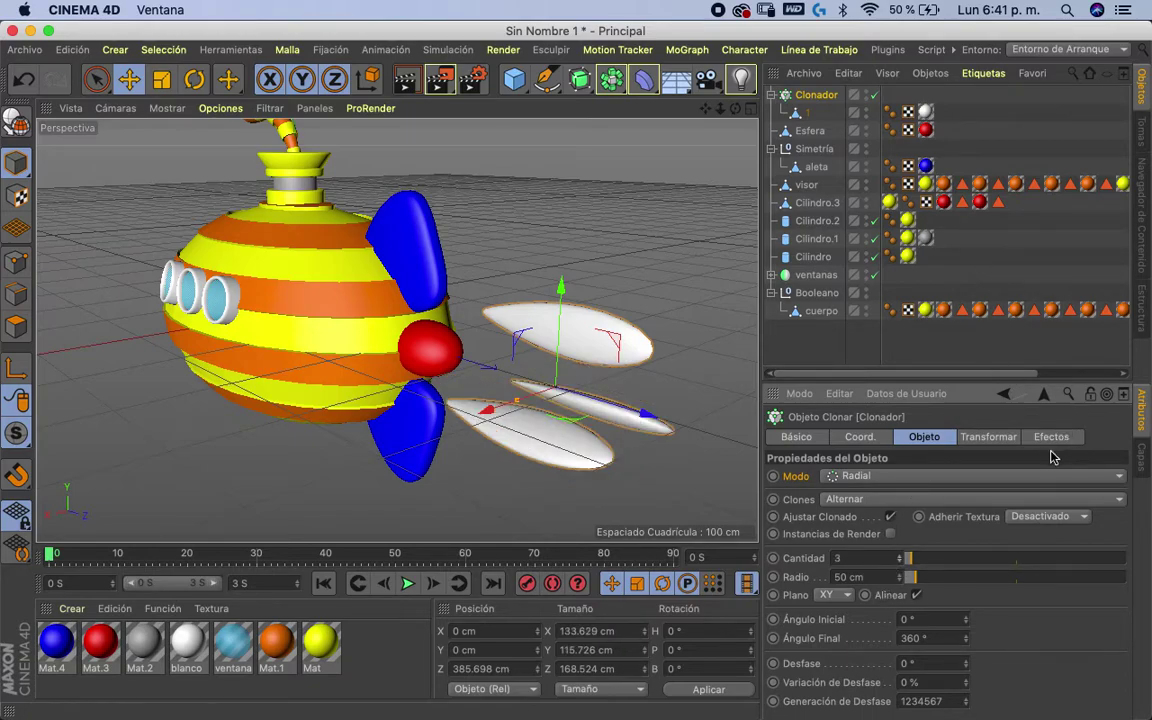
click(987, 438)
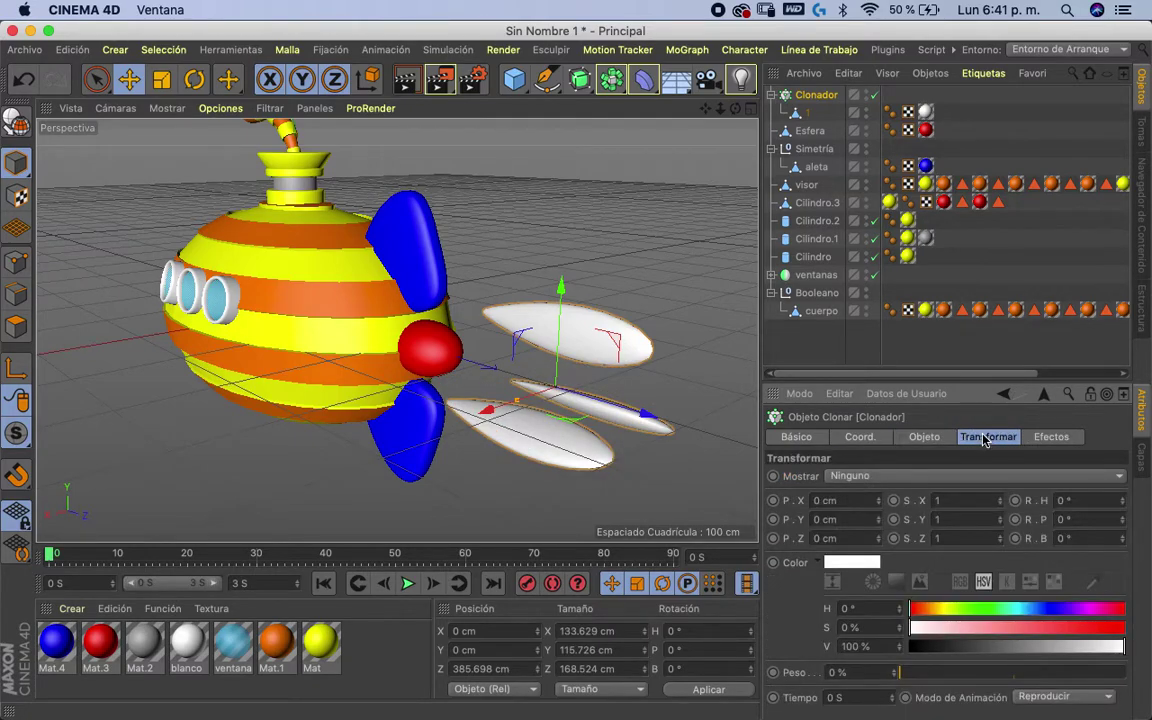
click(1052, 522)
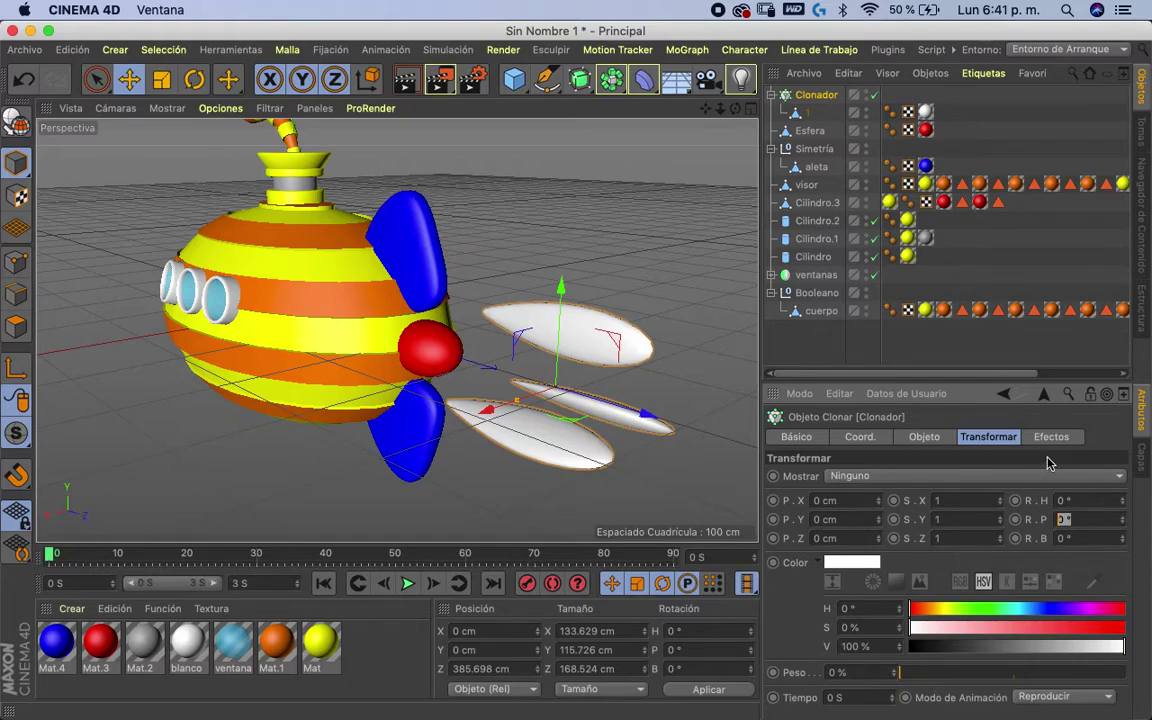
- Rotate the cloned white blades 90° in pitch and 90° in heading
text(90)
key(Return)
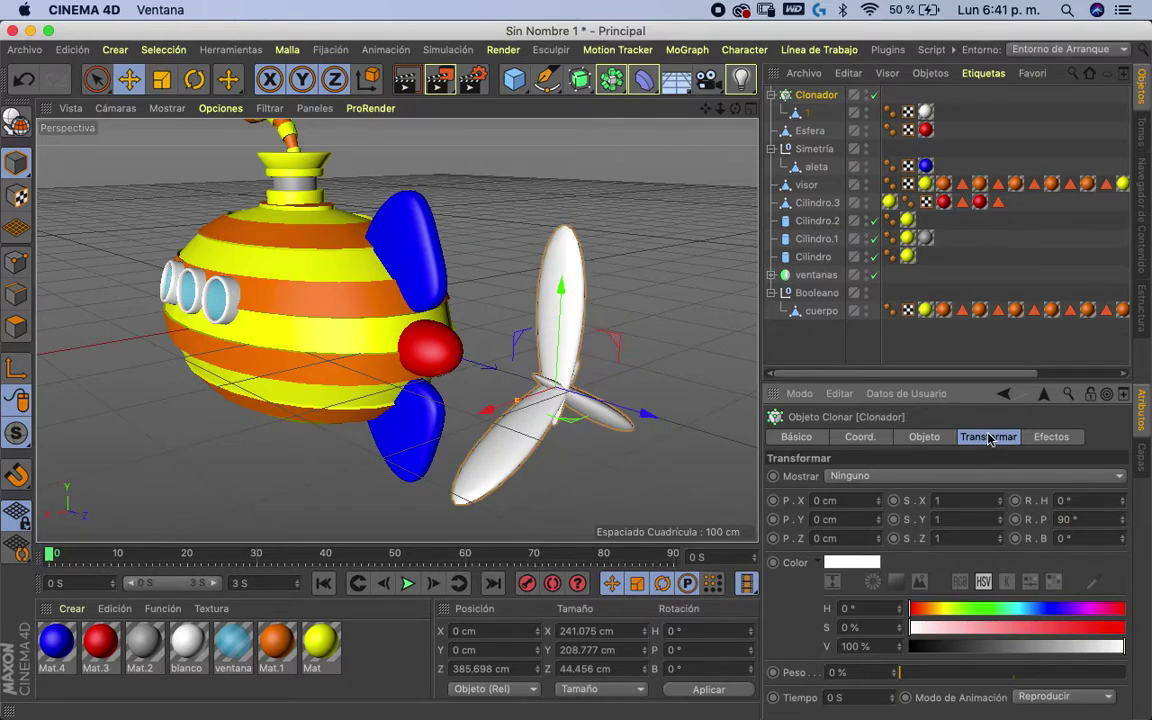
drag(738, 118, 668, 108)
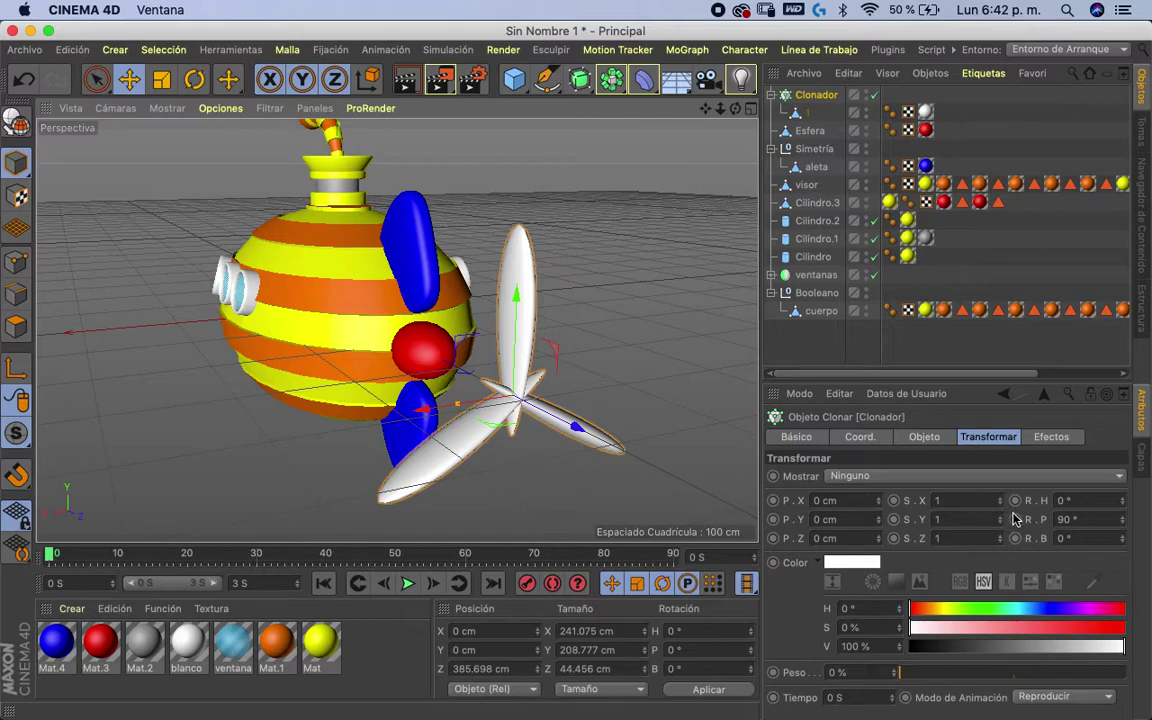
mouse_move(1122, 503)
mouse_down()
mouse_move(1127, 428)
mouse_move(1096, 505)
mouse_up()
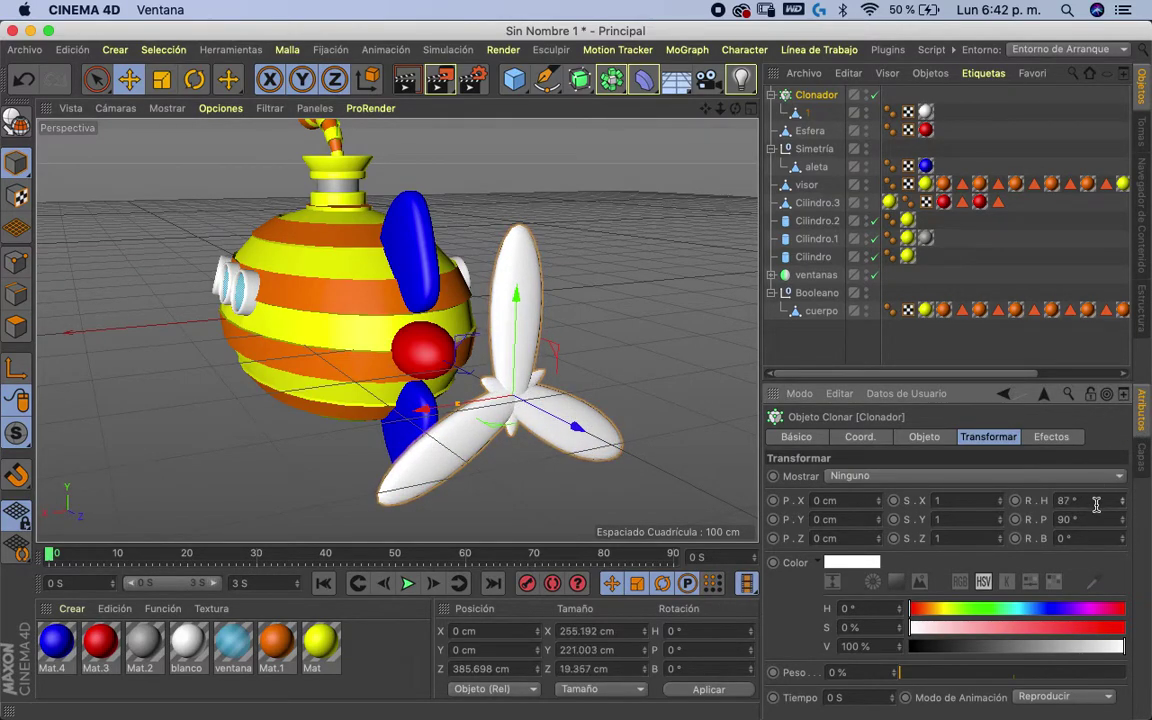
text(0)
key(Return)
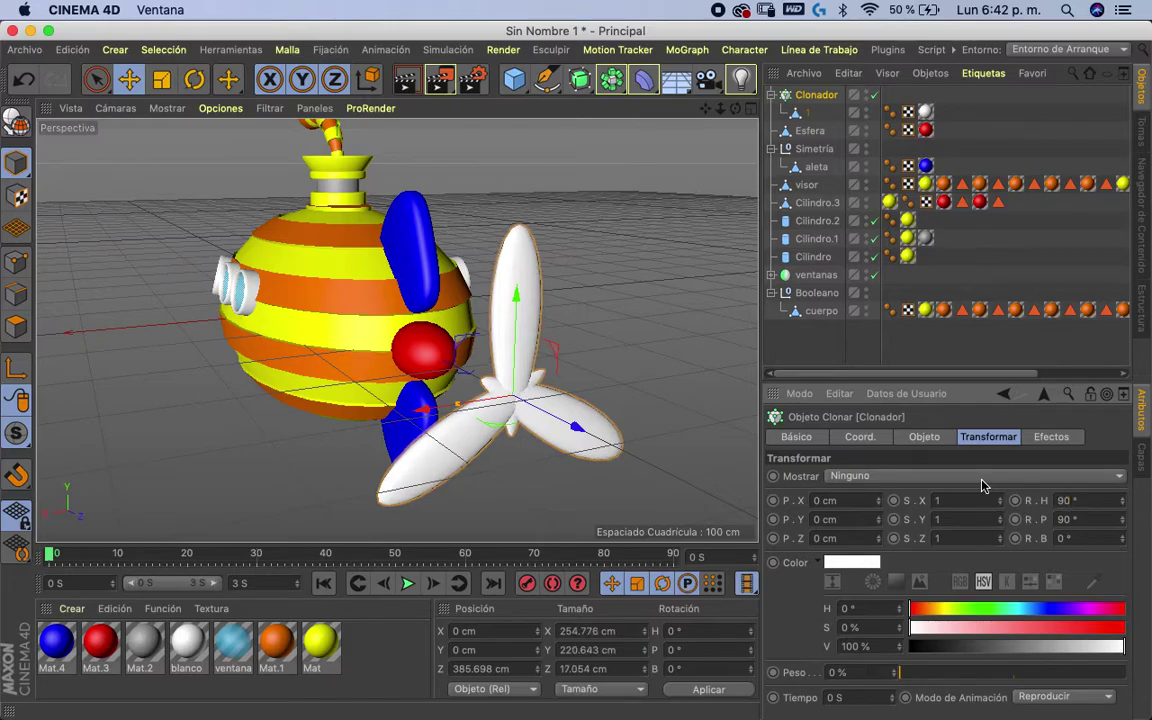
- Check the 90° heading and pitch values from a side view, then show the Cloner's Objeto settings
mouse_move(424, 334)
alt+mouse_down()
mouse_move(648, 321)
mouse_move(598, 335)
mouse_move(463, 329)
mouse_move(674, 270)
alt+mouse_up()
click(1066, 502)
click(1052, 519)
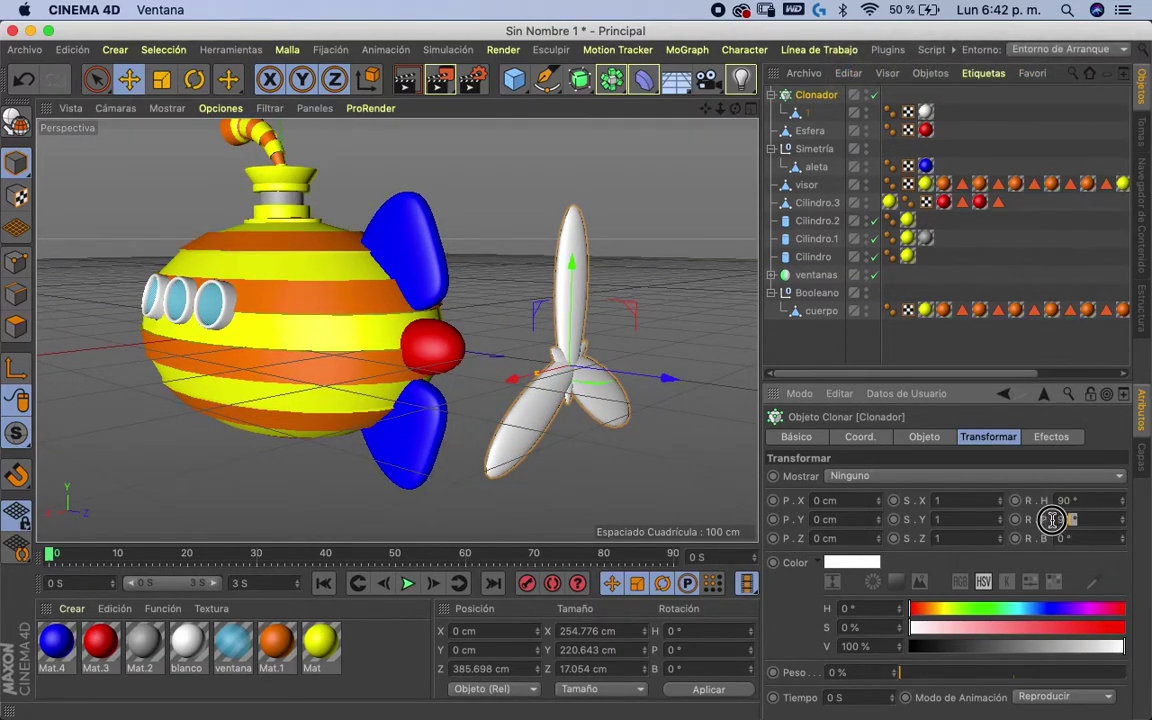
click(924, 437)
click(860, 437)
click(924, 437)
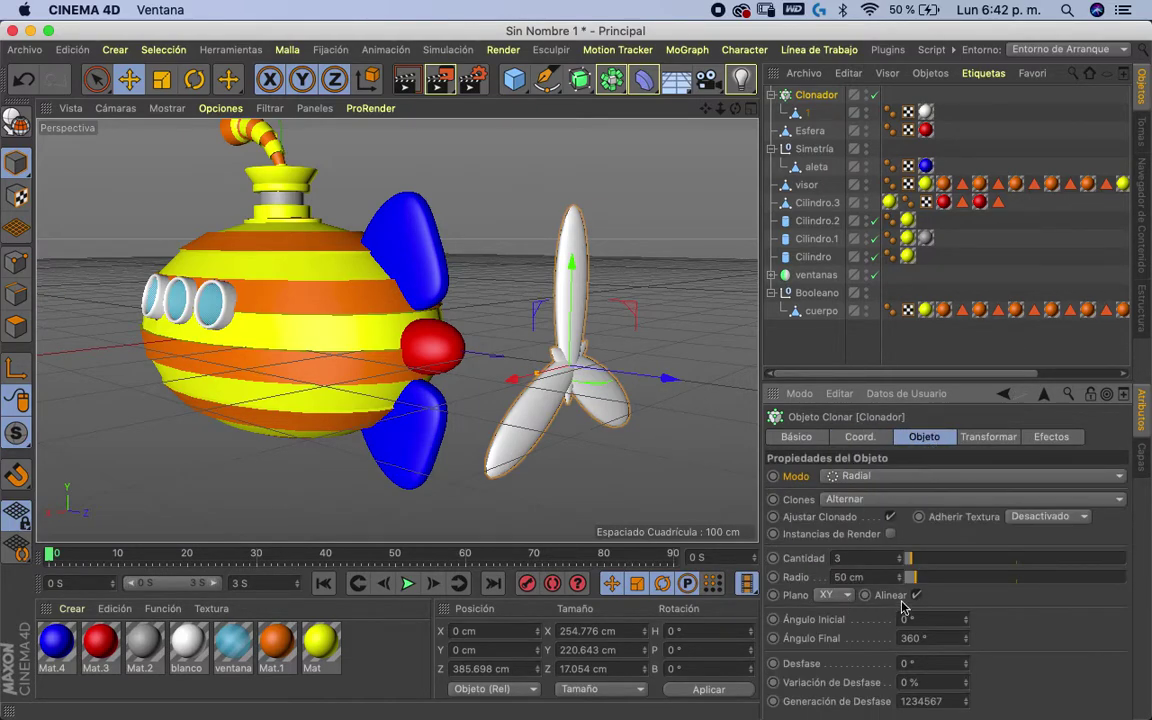
- Set the Cloner radius to 67 cm and move the propeller toward the red hub
mouse_move(898, 579)
mouse_down()
mouse_move(910, 503)
mouse_move(906, 566)
mouse_up()
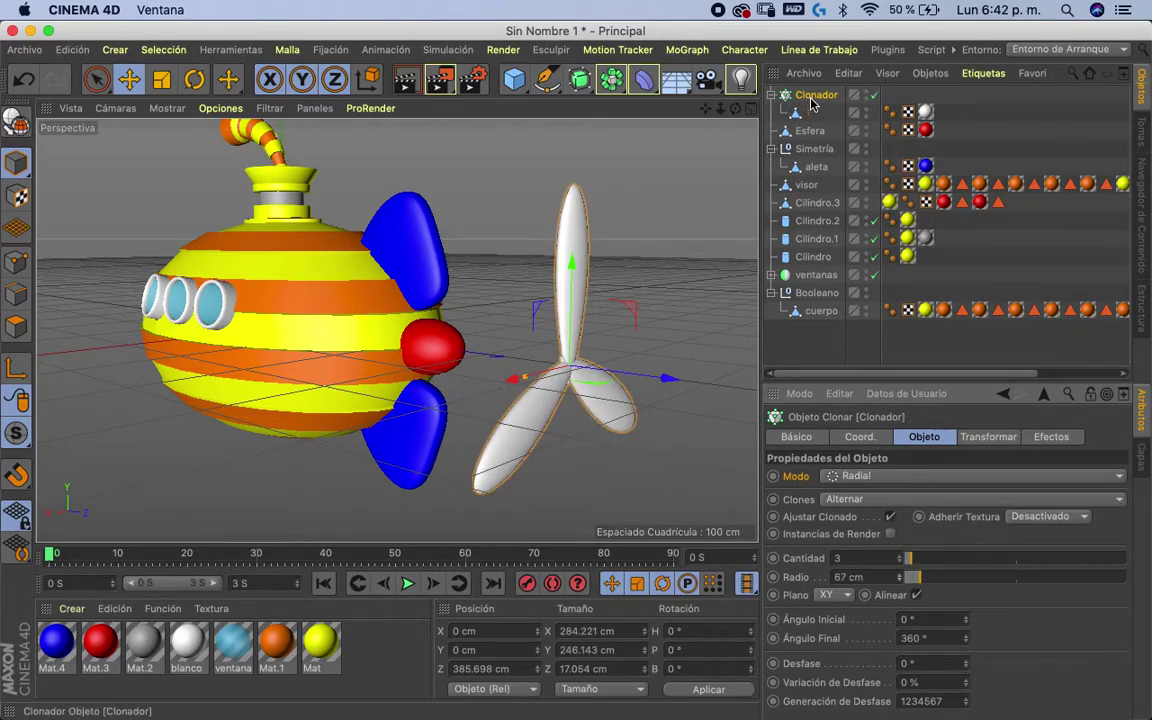
drag(666, 376, 539, 351)
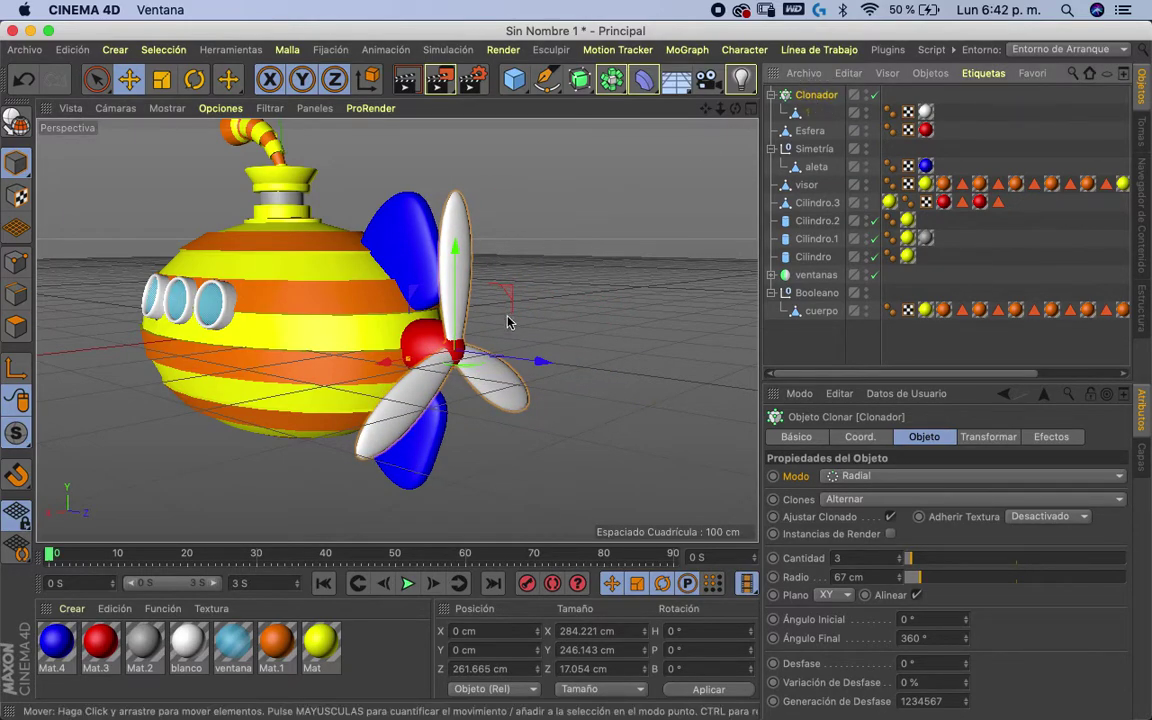
key(c)
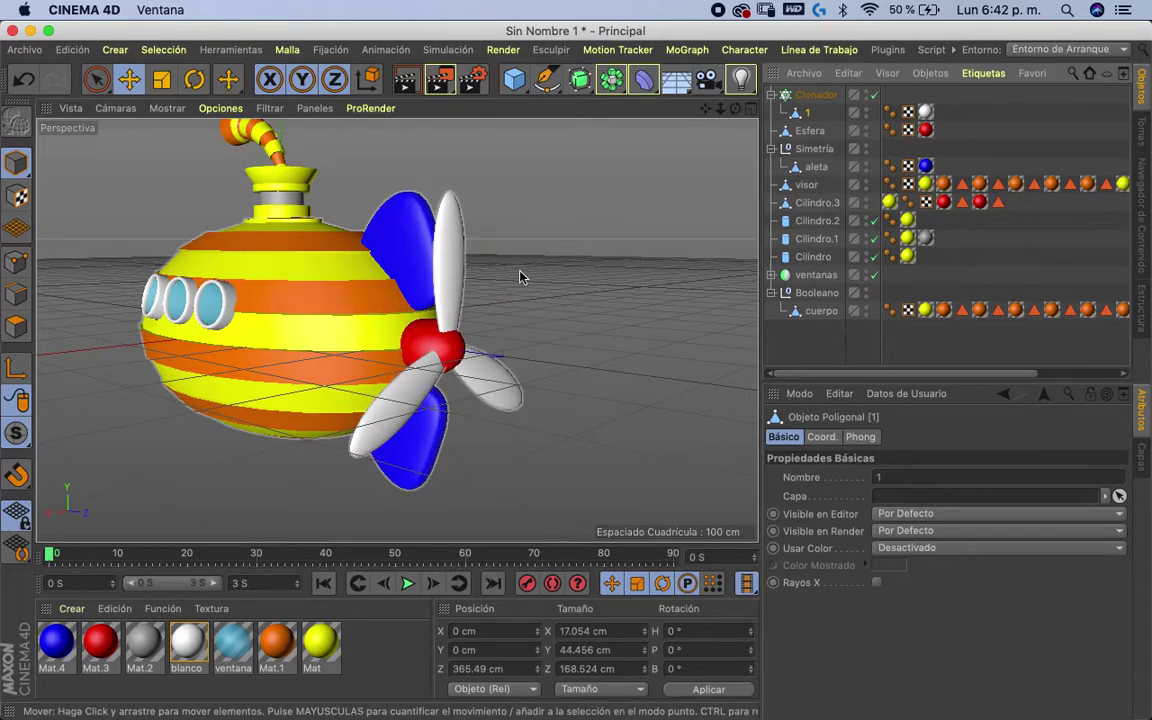
click(815, 96)
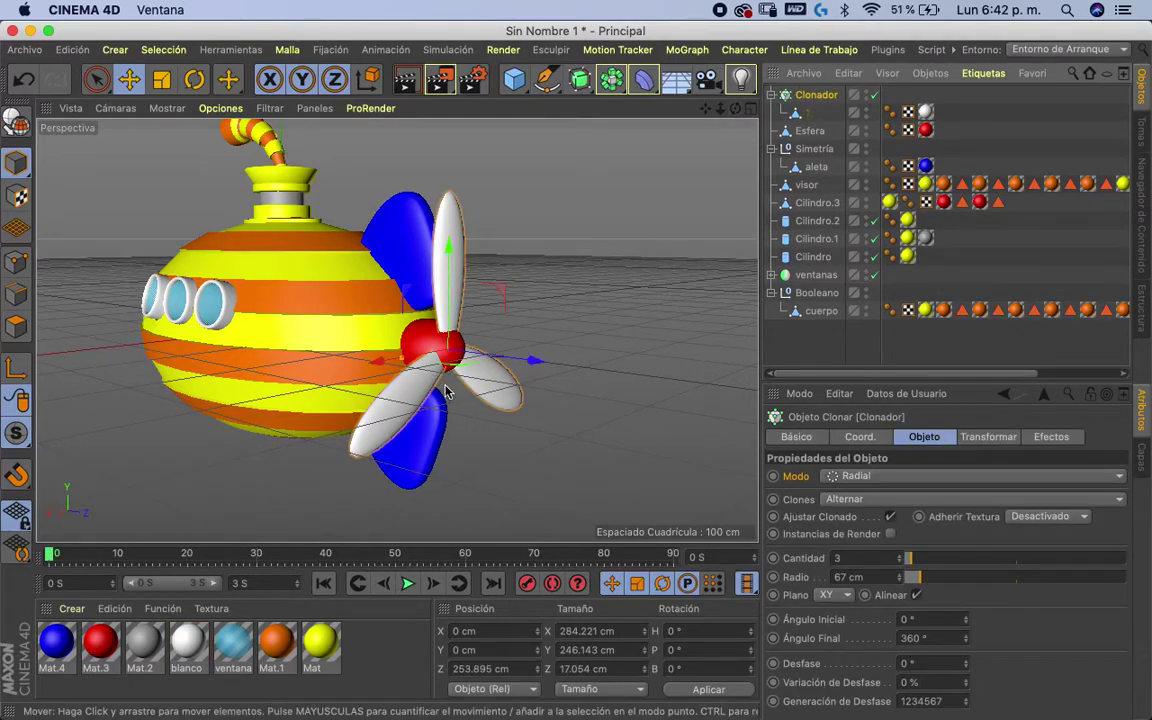
drag(535, 357, 527, 350)
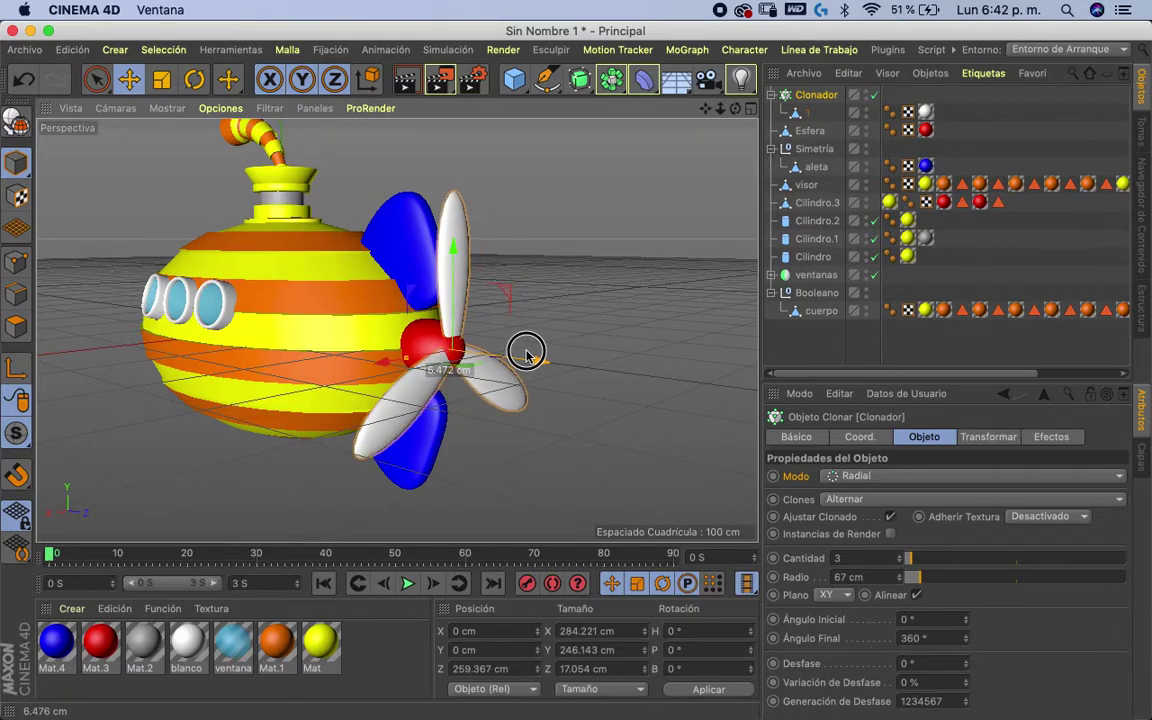
- Nudge the propeller into place on the red hub at the stern
mouse_move(411, 442)
alt+mouse_down()
mouse_move(532, 442)
mouse_move(535, 337)
alt+mouse_up()
mouse_move(543, 424)
alt+mouse_down()
mouse_move(406, 458)
mouse_move(450, 490)
mouse_move(587, 233)
alt+mouse_up()
mouse_move(735, 108)
mouse_down()
mouse_move(860, 205)
mouse_move(753, 262)
mouse_move(746, 108)
mouse_move(764, 69)
mouse_move(803, 140)
mouse_up()
mouse_move(725, 110)
mouse_down()
mouse_move(738, 44)
mouse_move(700, 137)
mouse_move(740, 108)
mouse_move(743, 80)
mouse_move(898, 95)
mouse_move(768, 110)
mouse_move(800, 150)
mouse_up()
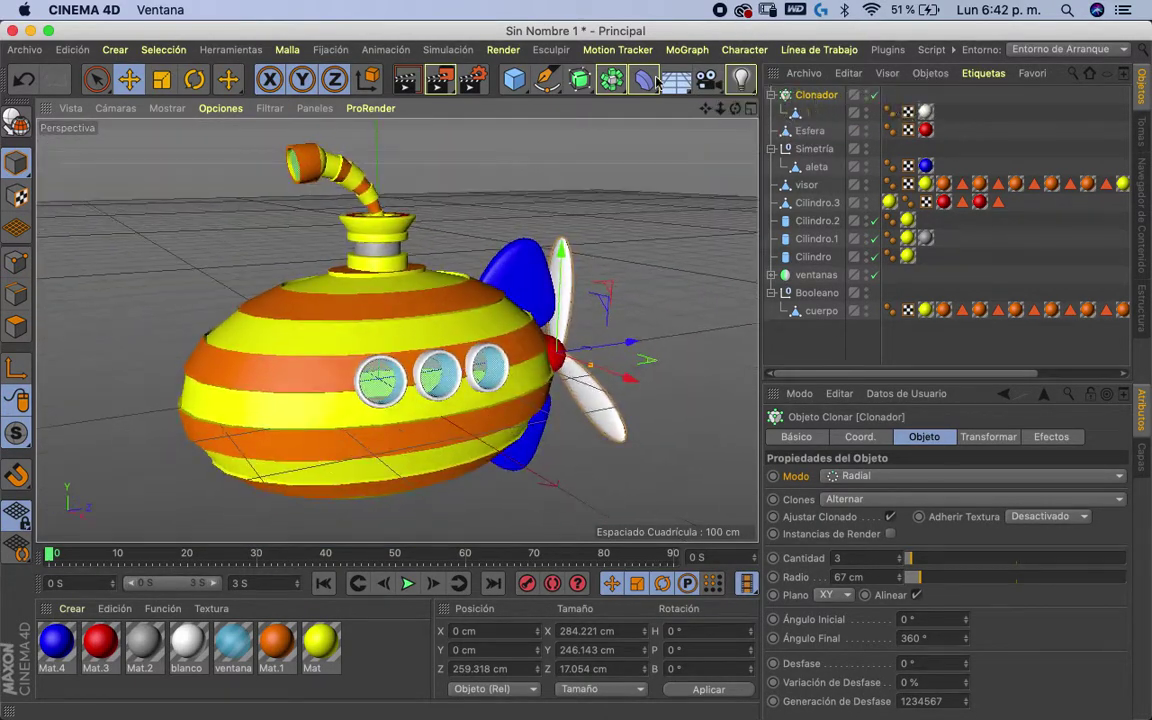
click(821, 311)
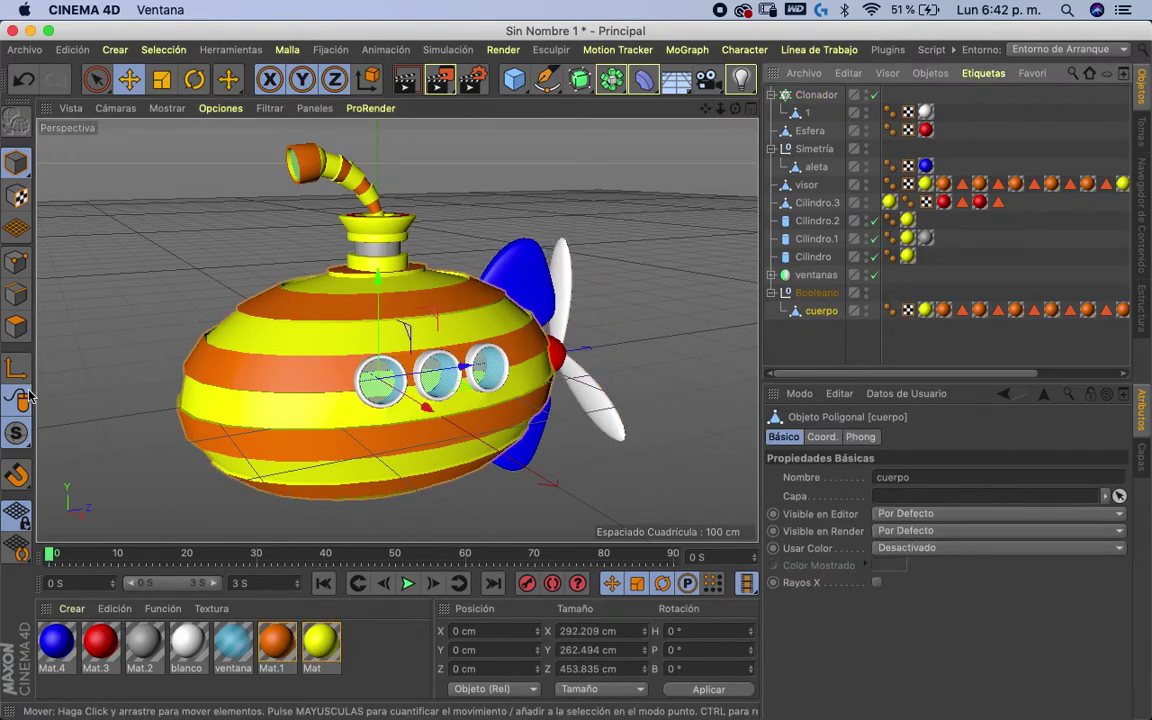
- In Polygon mode, pick several hull polygons near the portholes from both sides
click(16, 326)
mouse_move(170, 311)
alt+mouse_down()
mouse_move(342, 327)
mouse_move(470, 316)
mouse_move(400, 270)
alt+mouse_up()
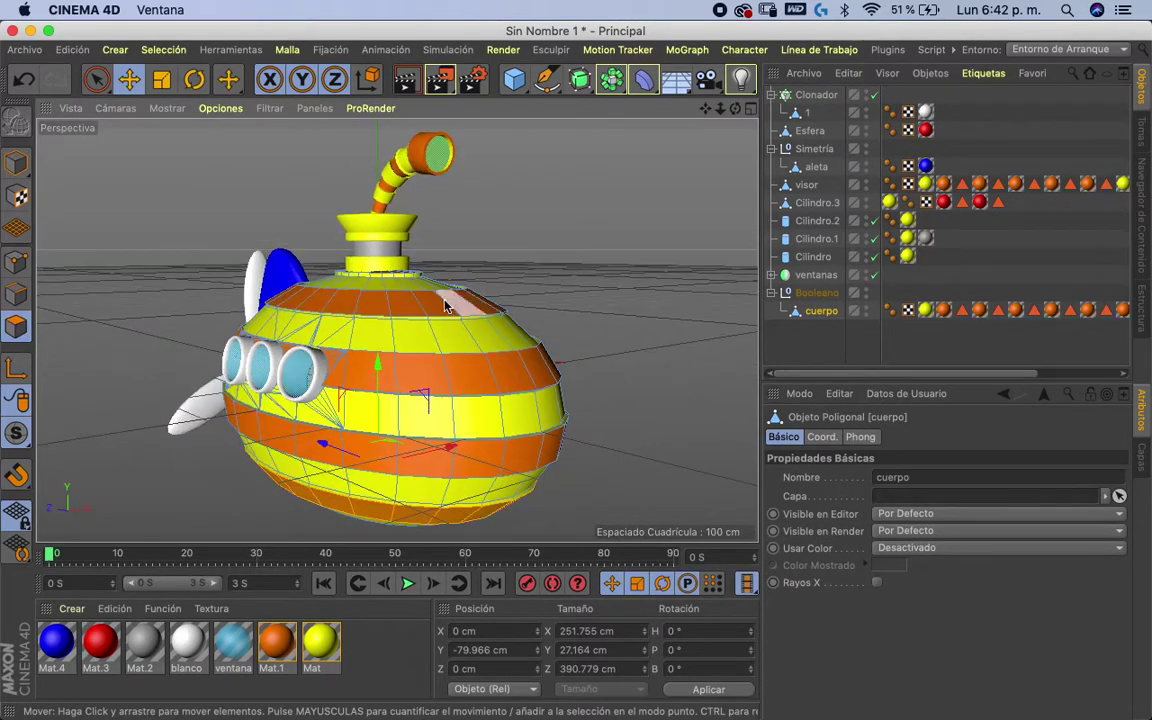
click(357, 352)
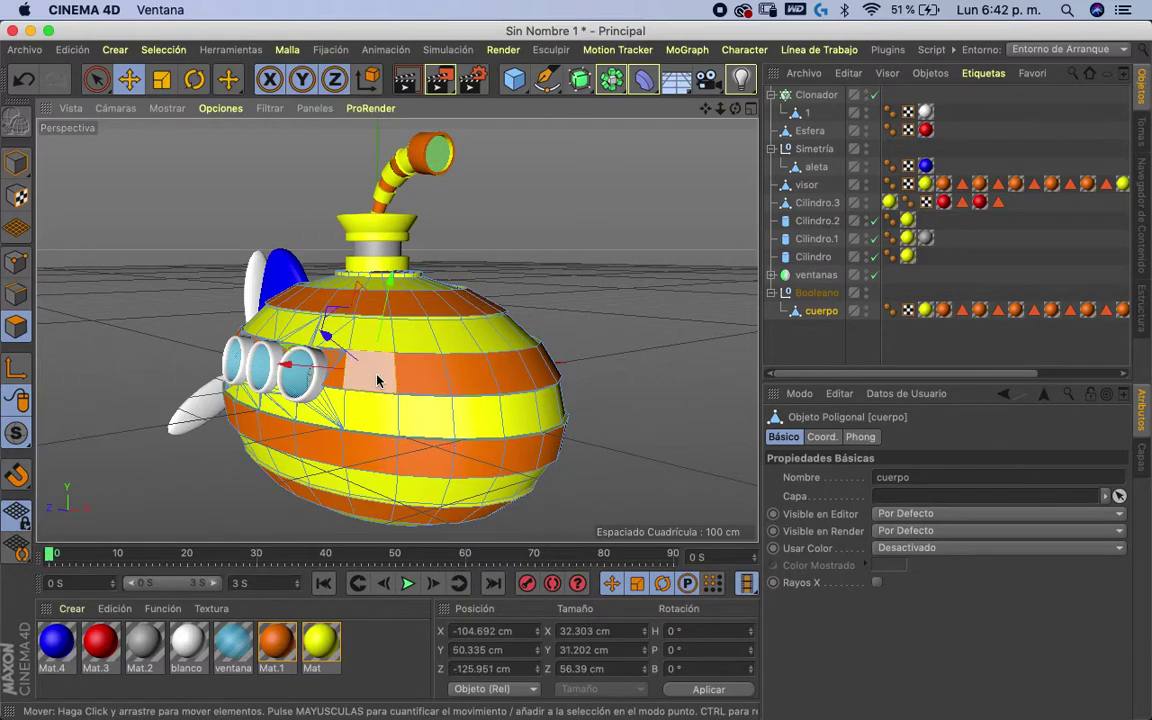
shift+click(472, 388)
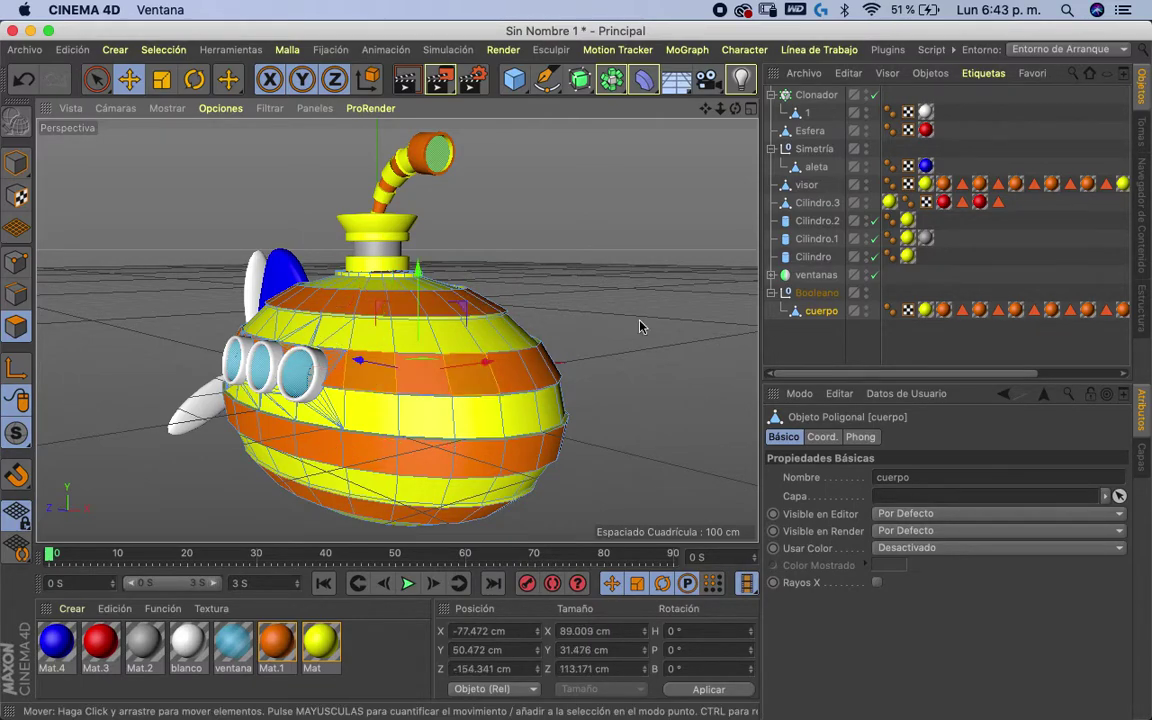
alt+drag(640, 324, 348, 413)
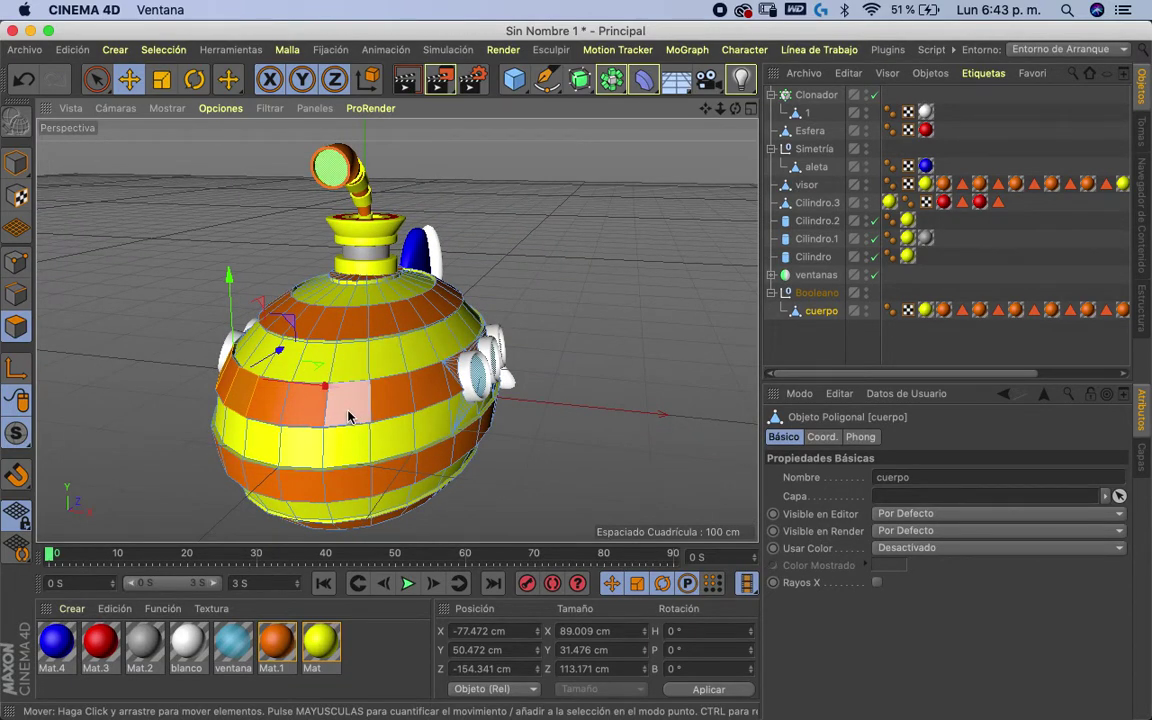
shift+click(330, 370)
mouse_move(400, 345)
alt+mouse_down()
mouse_move(707, 330)
mouse_move(640, 345)
alt+mouse_up()
shift+click(420, 397)
mouse_move(609, 404)
alt+mouse_down()
mouse_move(496, 432)
mouse_move(293, 432)
alt+mouse_up()
shift+click(245, 411)
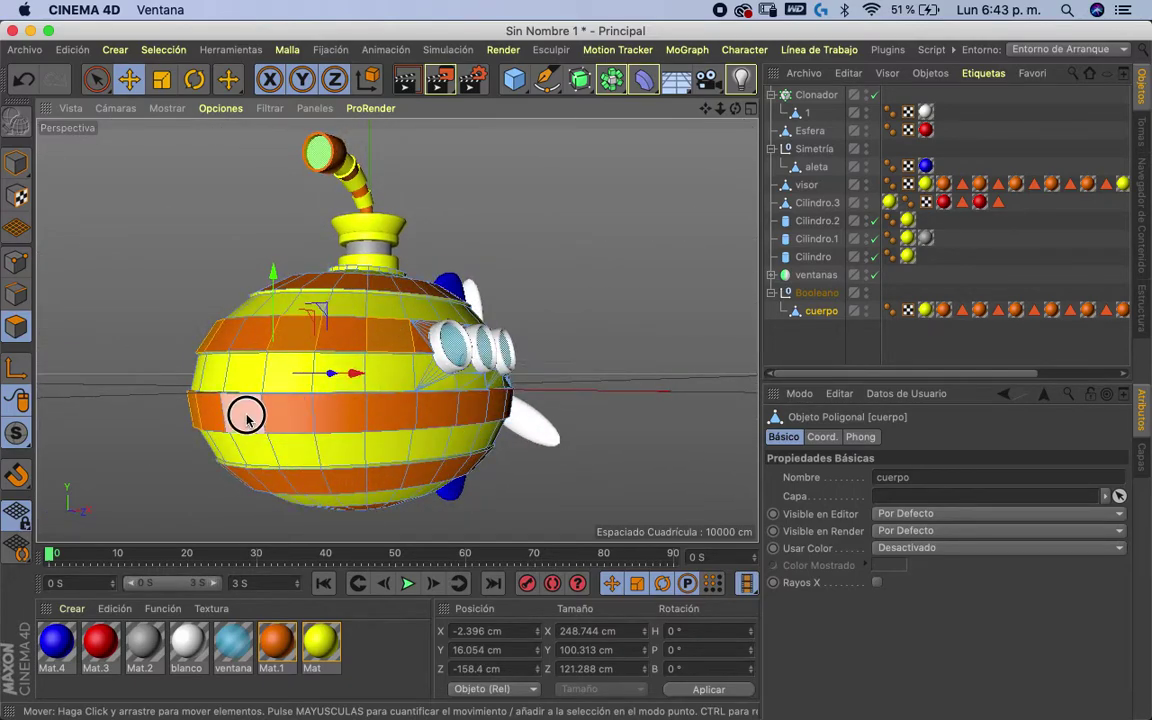
- Add scattered hull polygons seen from the propeller side, porthole side and above
mouse_move(470, 401)
alt+mouse_down()
mouse_move(476, 465)
mouse_move(612, 424)
mouse_move(672, 420)
alt+mouse_up()
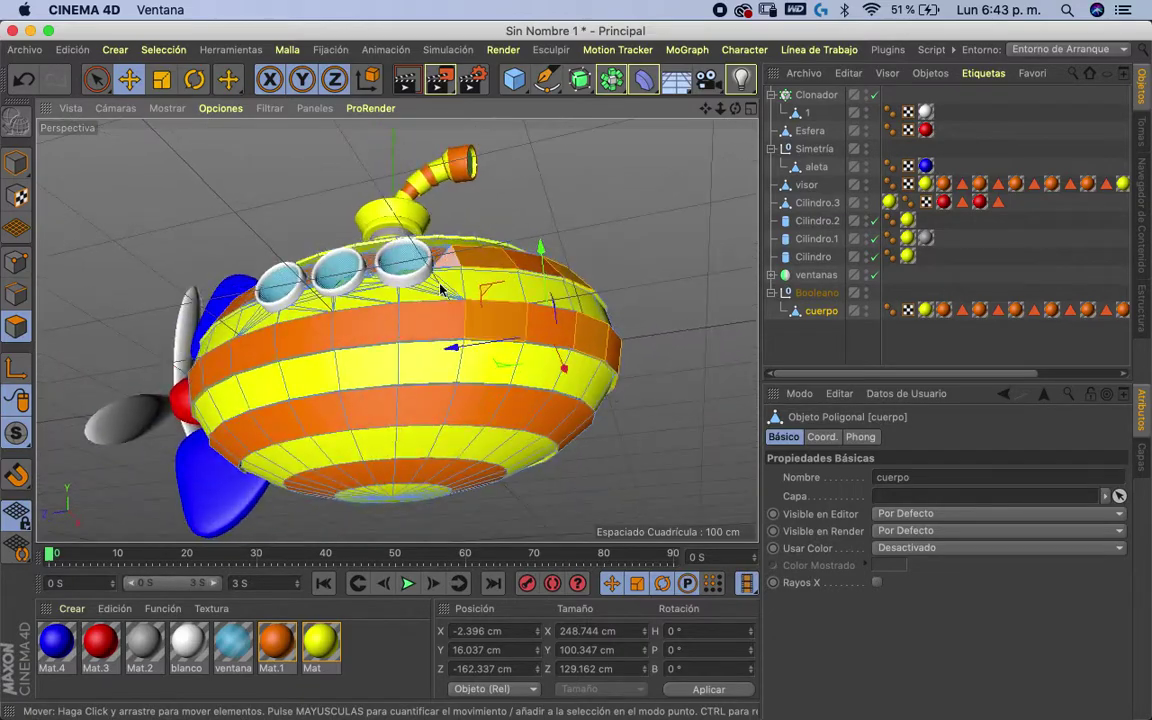
shift+click(230, 325)
alt+drag(230, 325, 398, 463)
shift+click(330, 328)
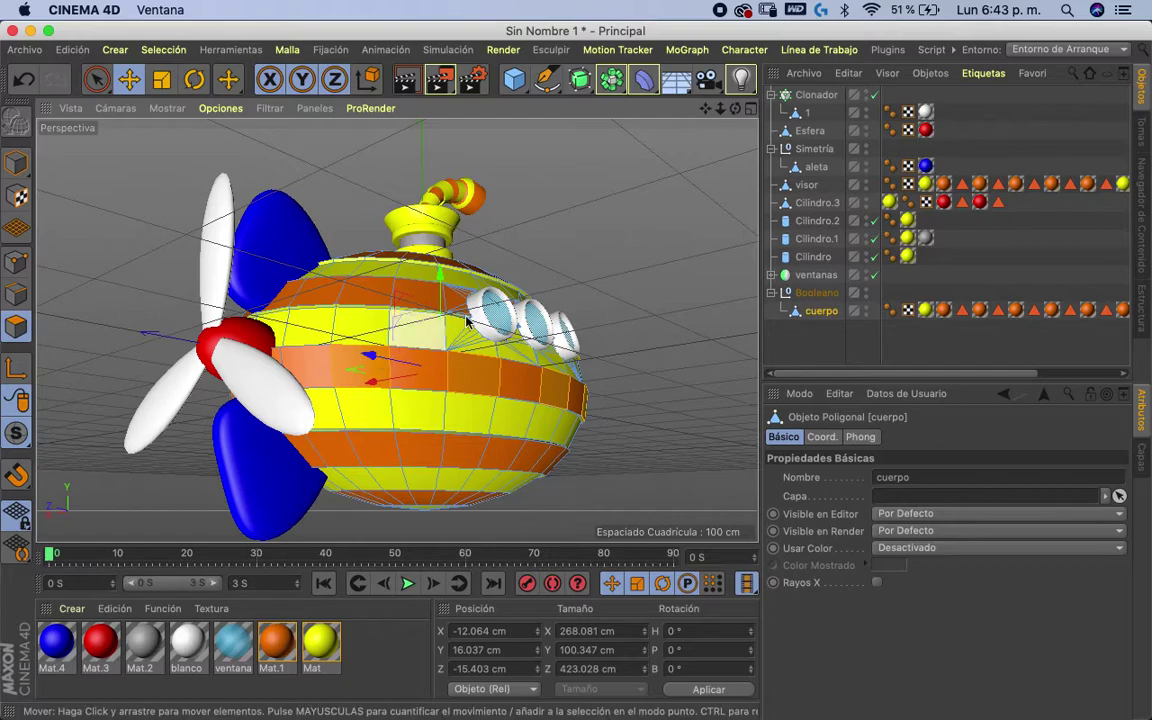
alt+drag(380, 300, 318, 393)
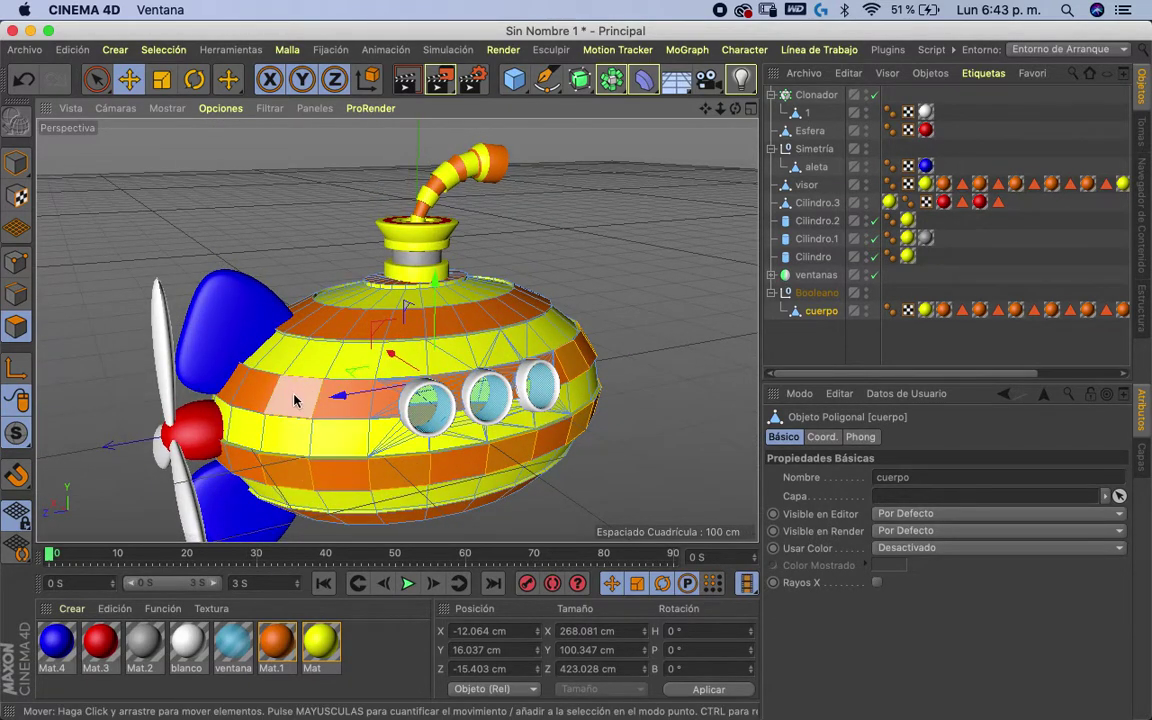
shift+click(305, 300)
alt+drag(305, 300, 321, 320)
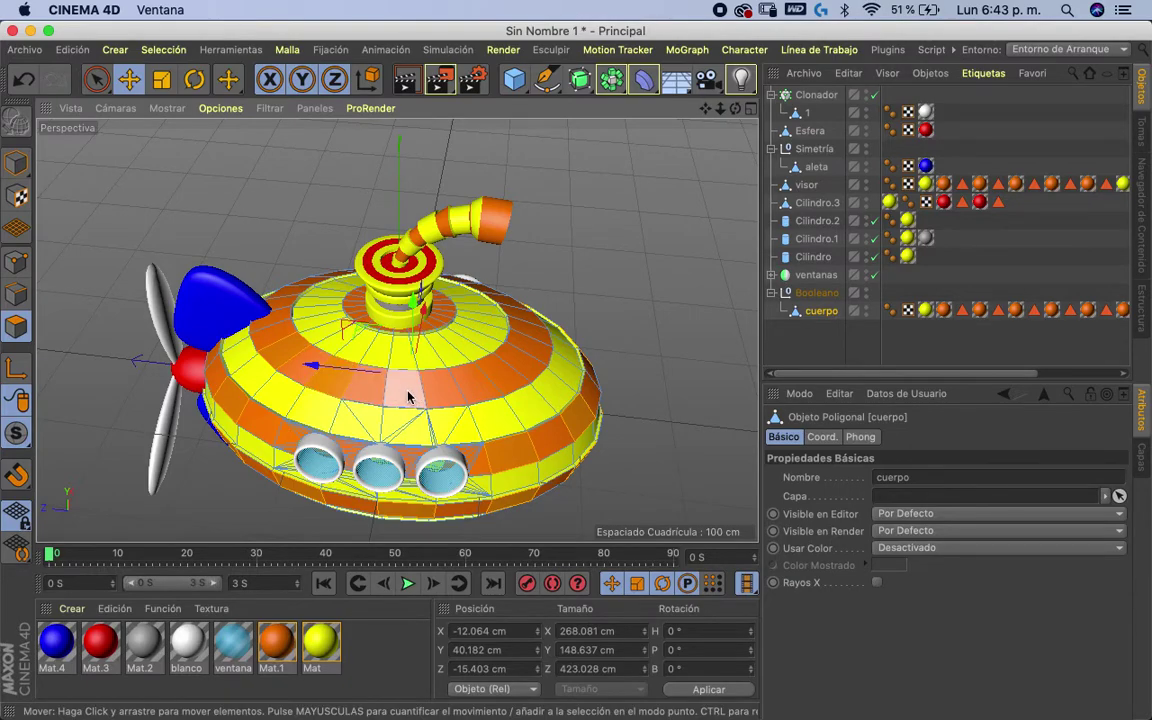
shift+click(455, 345)
mouse_move(546, 372)
alt+mouse_down()
mouse_move(527, 398)
mouse_move(373, 398)
alt+mouse_up()
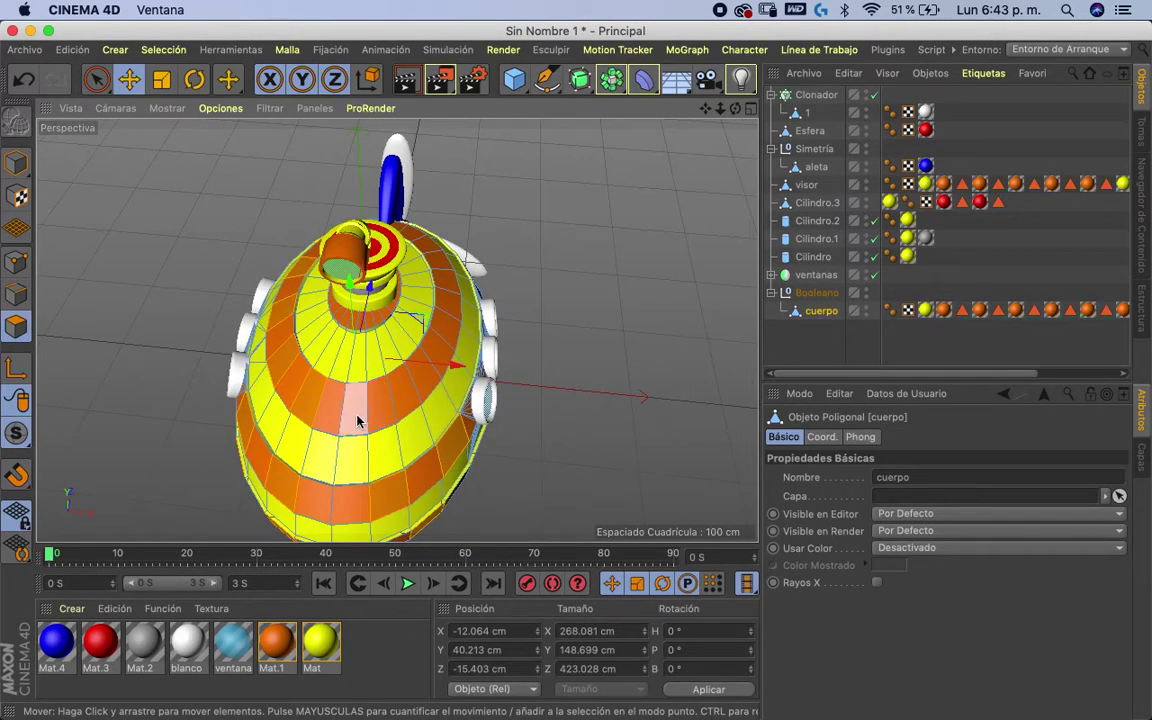
shift+click(357, 421)
- Paint more hull polygons into the selection, adding one at the hull's right rim
mouse_move(455, 415)
alt+mouse_down()
mouse_move(509, 442)
mouse_move(527, 419)
mouse_move(331, 337)
alt+mouse_up()
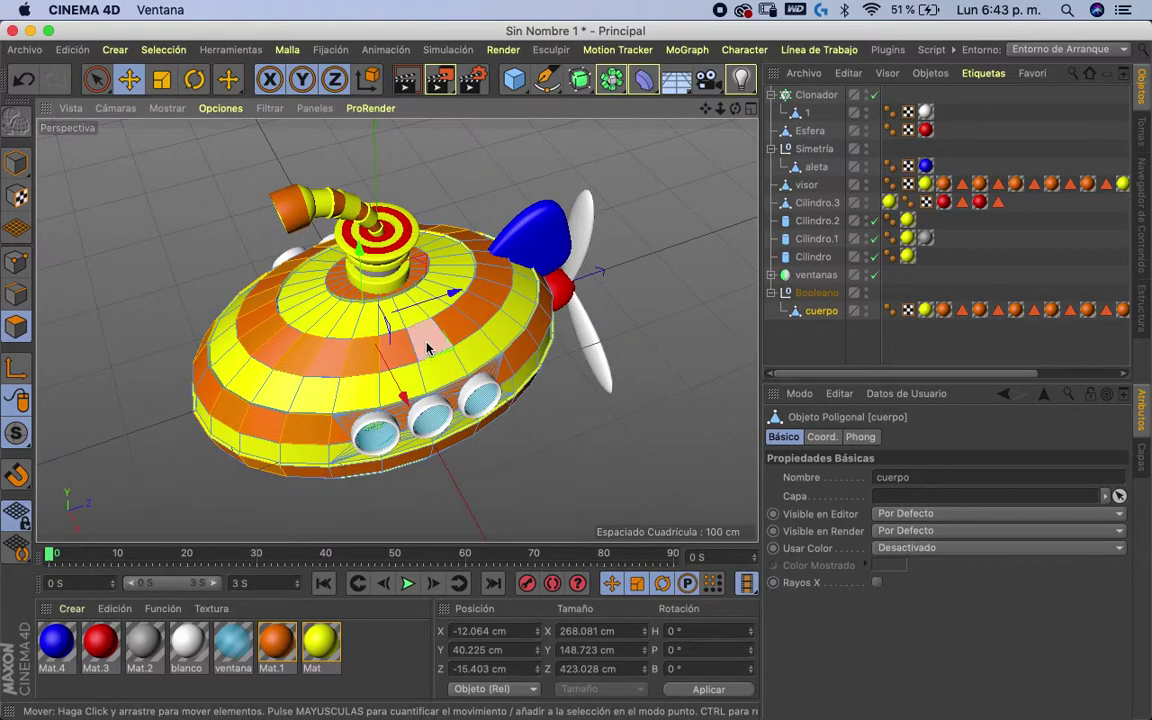
mouse_move(501, 304)
alt+mouse_down()
mouse_move(398, 326)
mouse_move(578, 303)
alt+mouse_up()
mouse_move(520, 378)
alt+mouse_down()
mouse_move(522, 399)
mouse_move(380, 342)
alt+mouse_up()
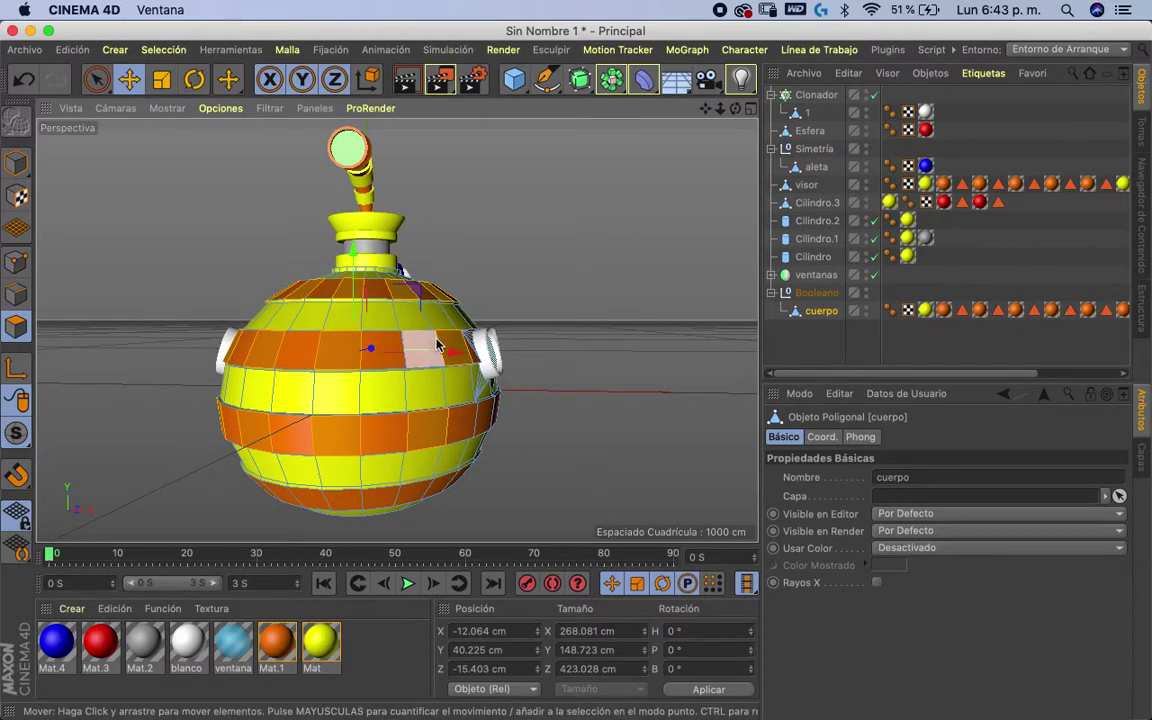
mouse_move(433, 345)
alt+mouse_down()
mouse_move(545, 396)
mouse_move(481, 463)
mouse_move(658, 406)
mouse_move(707, 368)
mouse_move(635, 321)
mouse_move(579, 309)
mouse_move(695, 305)
mouse_move(725, 319)
mouse_move(690, 330)
alt+mouse_up()
mouse_move(235, 375)
mouse_down()
mouse_move(296, 321)
mouse_move(398, 308)
mouse_move(513, 327)
mouse_up()
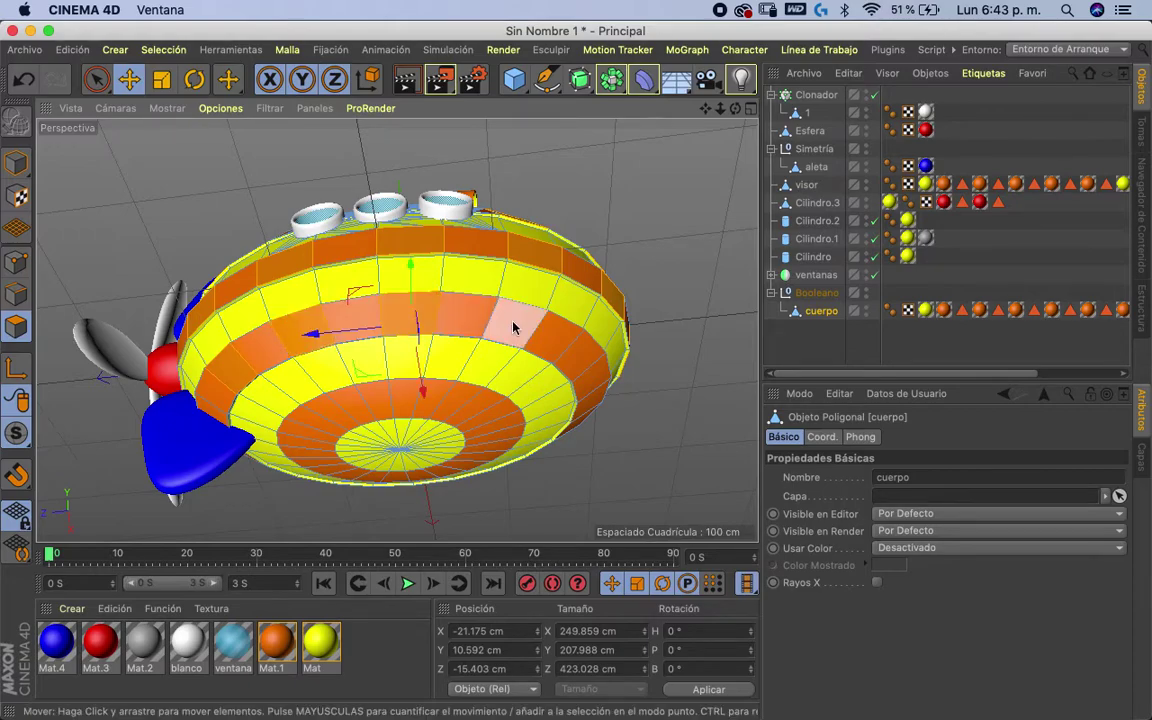
mouse_move(578, 375)
mouse_down()
mouse_move(607, 442)
mouse_move(365, 442)
mouse_move(373, 321)
mouse_up()
mouse_move(430, 385)
alt+mouse_down()
mouse_move(424, 424)
mouse_move(305, 361)
alt+mouse_up()
shift+click(497, 454)
mouse_move(549, 302)
alt+mouse_down()
mouse_move(458, 380)
mouse_move(363, 383)
mouse_move(549, 400)
alt+mouse_up()
mouse_move(206, 319)
alt+mouse_down()
mouse_move(442, 499)
mouse_move(343, 512)
mouse_move(332, 376)
alt+mouse_up()
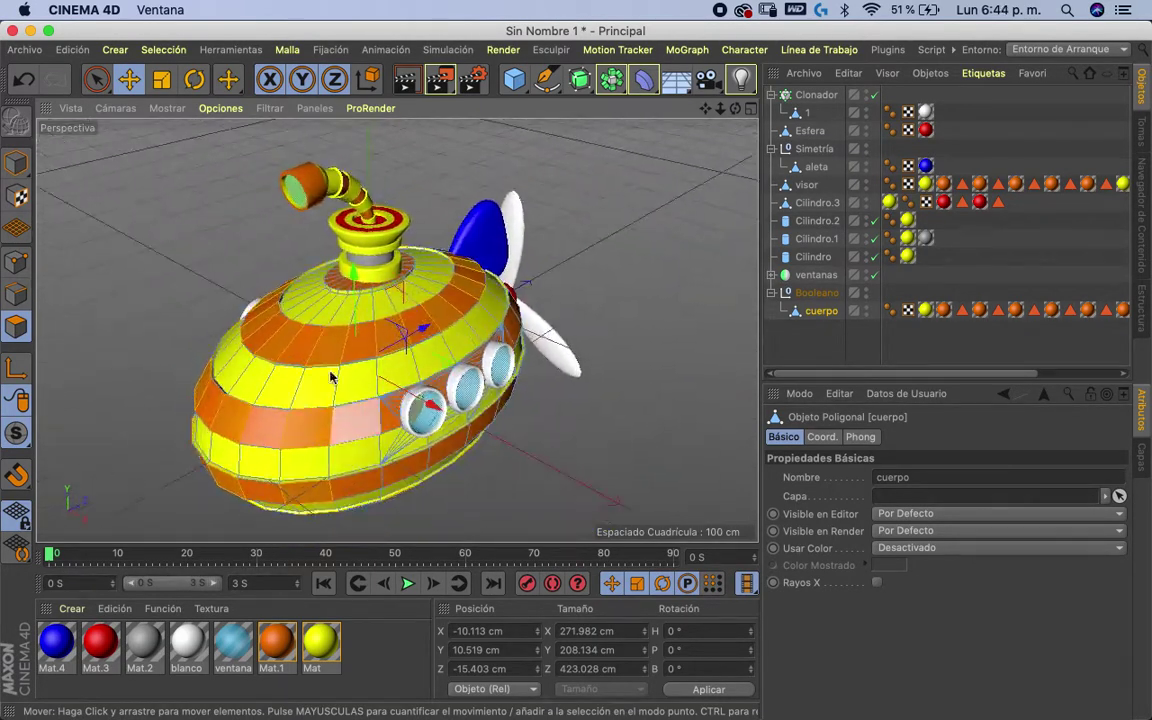
- Split the selected polygons into cuerpo.1 and move it out of the Booleano group to the top
right_click(332, 357)
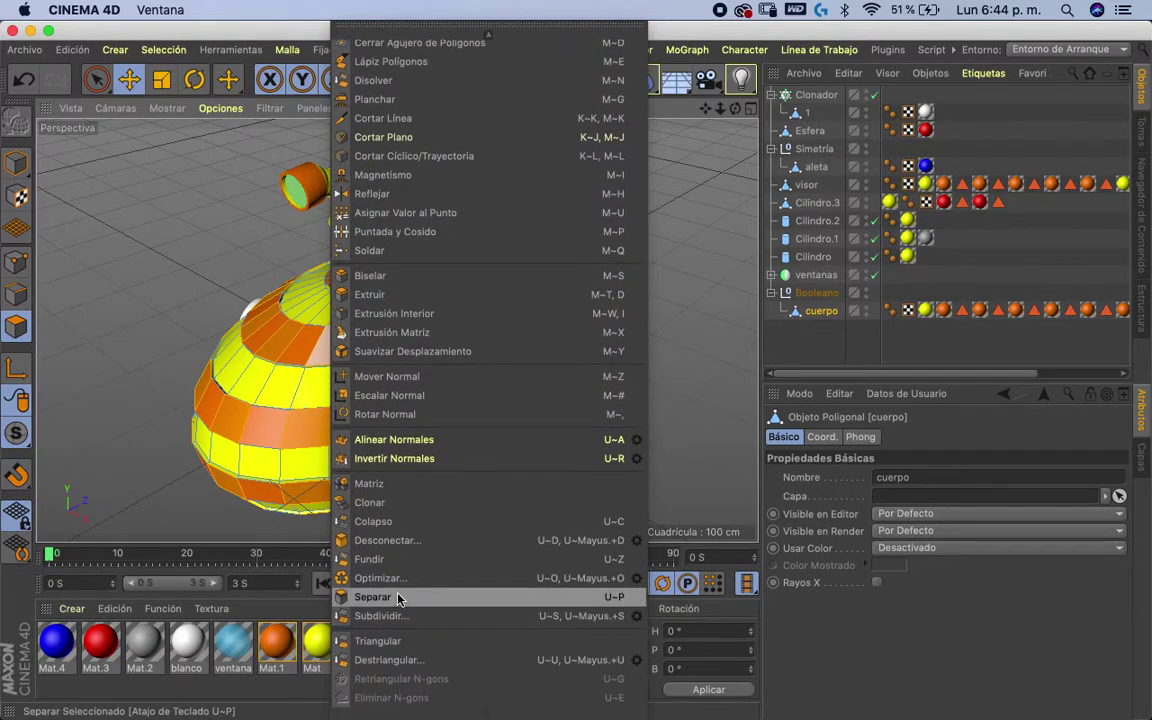
click(396, 600)
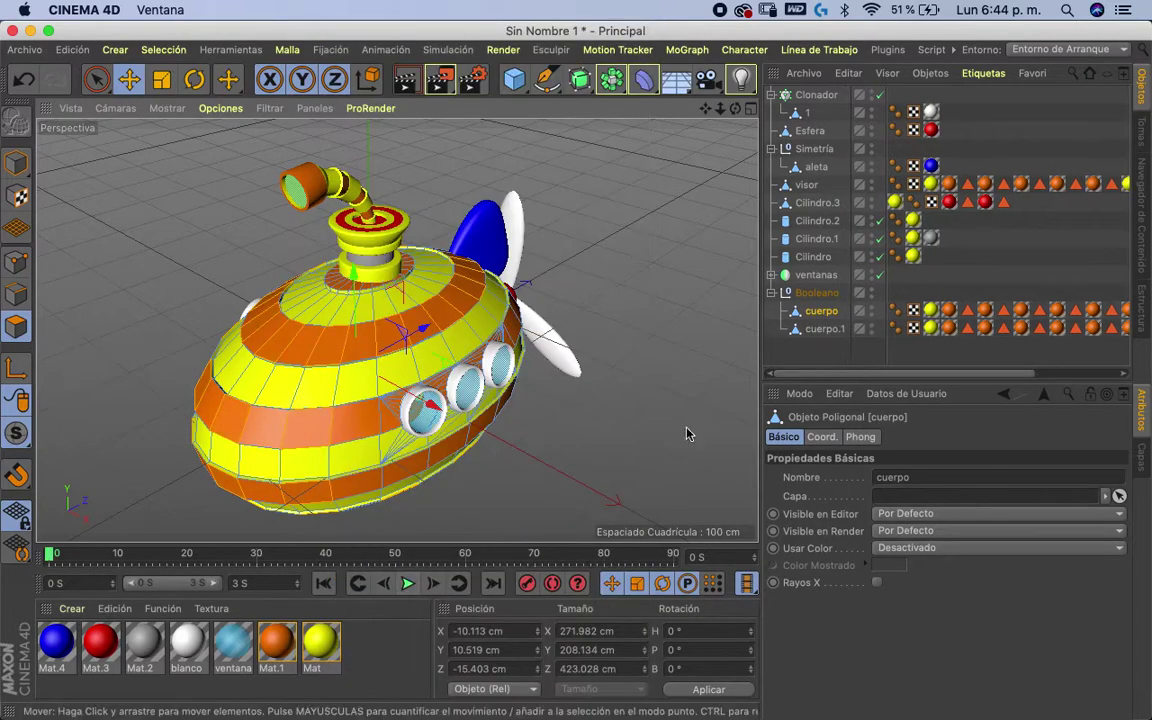
click(821, 311)
click(823, 329)
click(821, 311)
click(834, 330)
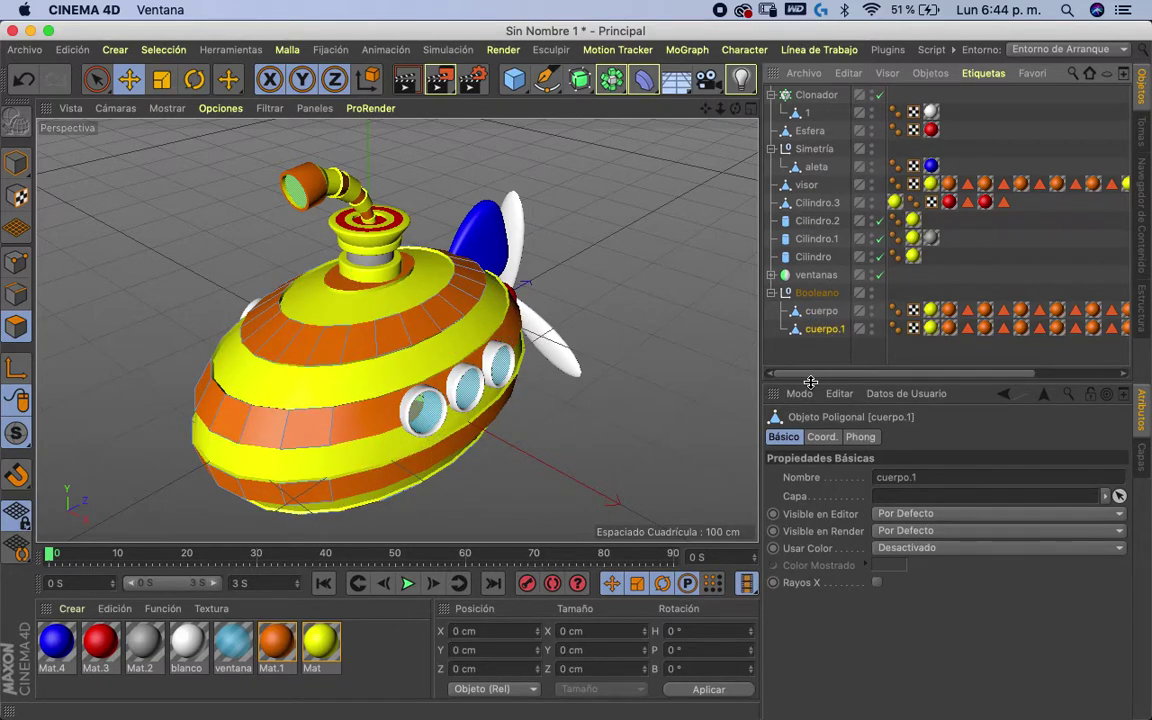
drag(820, 330, 815, 97)
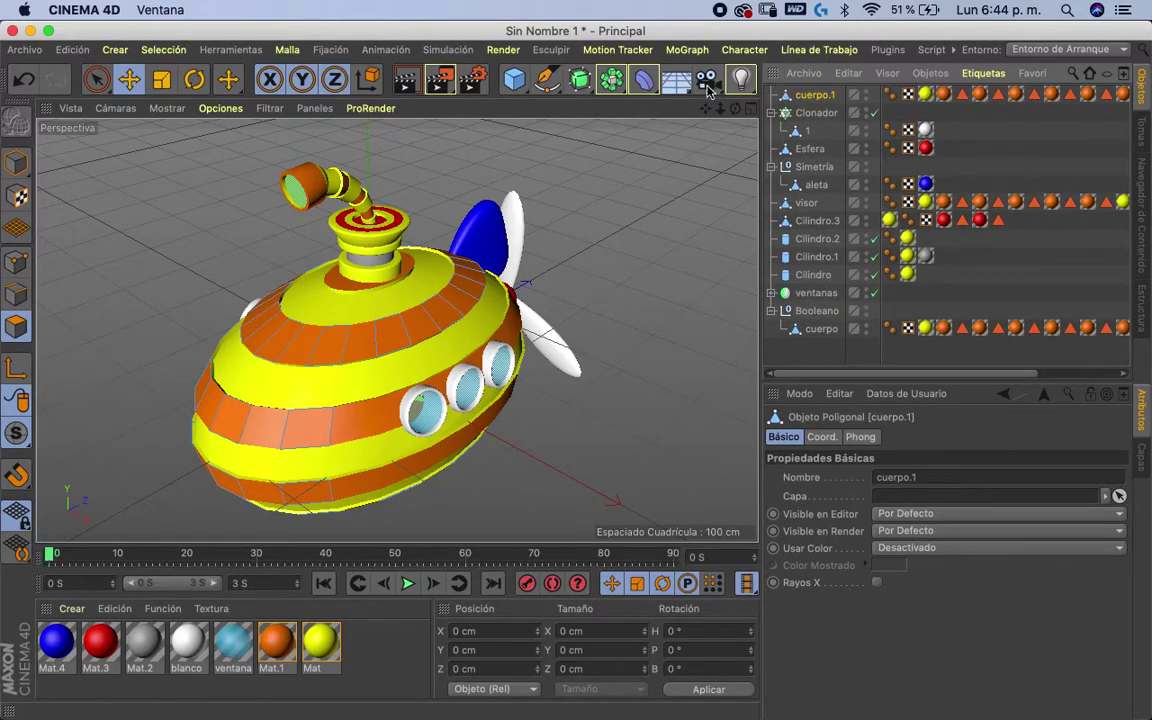
- Add a sphere left of the submarine, shrink it tiny and apply the blanco material
click(515, 80)
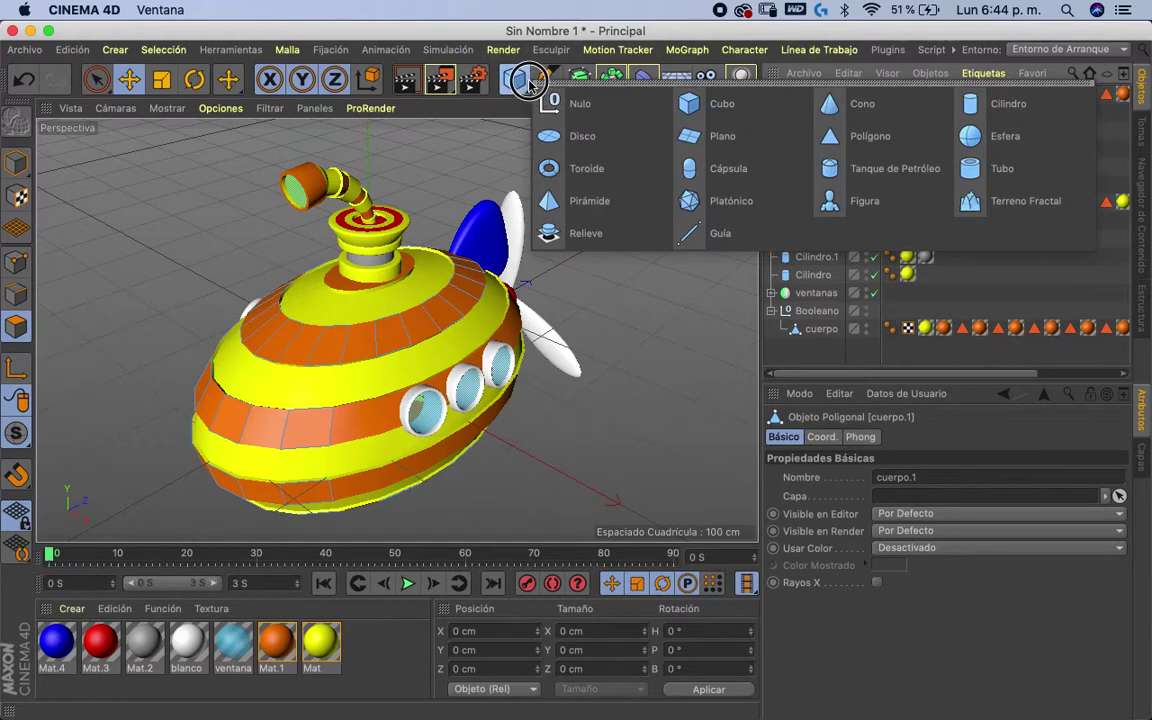
click(975, 138)
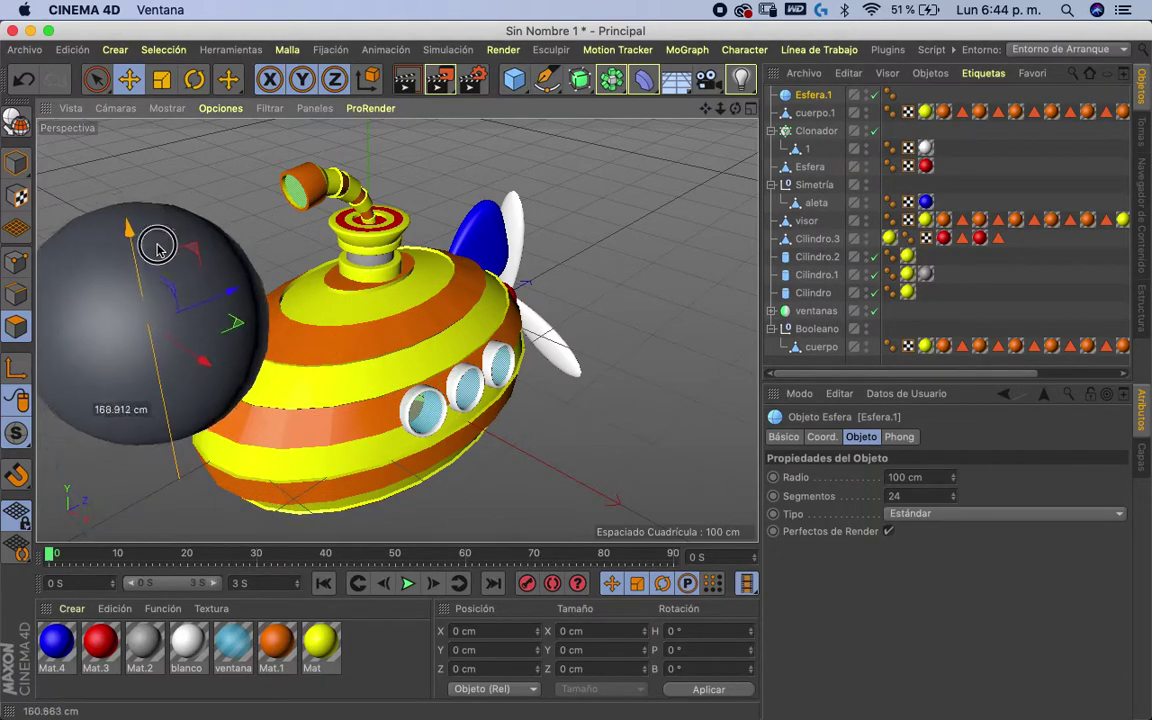
drag(425, 338, 165, 275)
key(t)
mouse_move(536, 176)
mouse_down()
mouse_move(8, 412)
mouse_move(20, 410)
mouse_up()
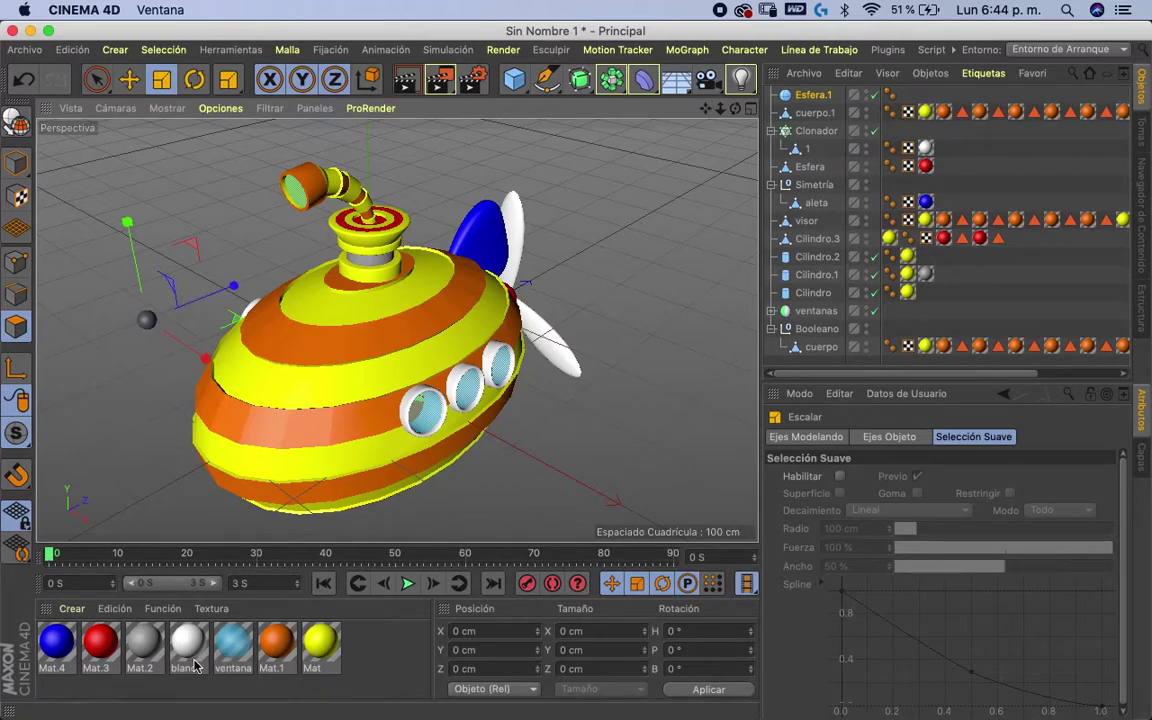
mouse_move(160, 355)
mouse_down()
mouse_move(145, 318)
mouse_move(243, 243)
mouse_move(224, 234)
mouse_up()
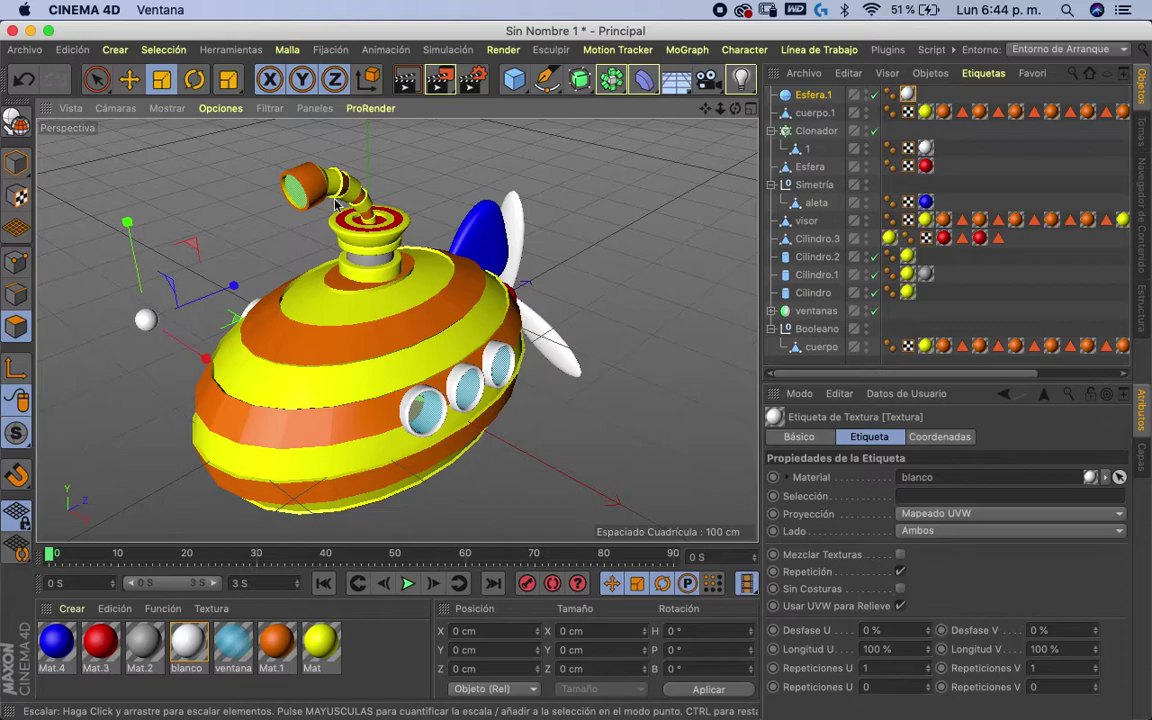
- Show the sphere with shading plus wireframe lines and frame it in the view
click(816, 95)
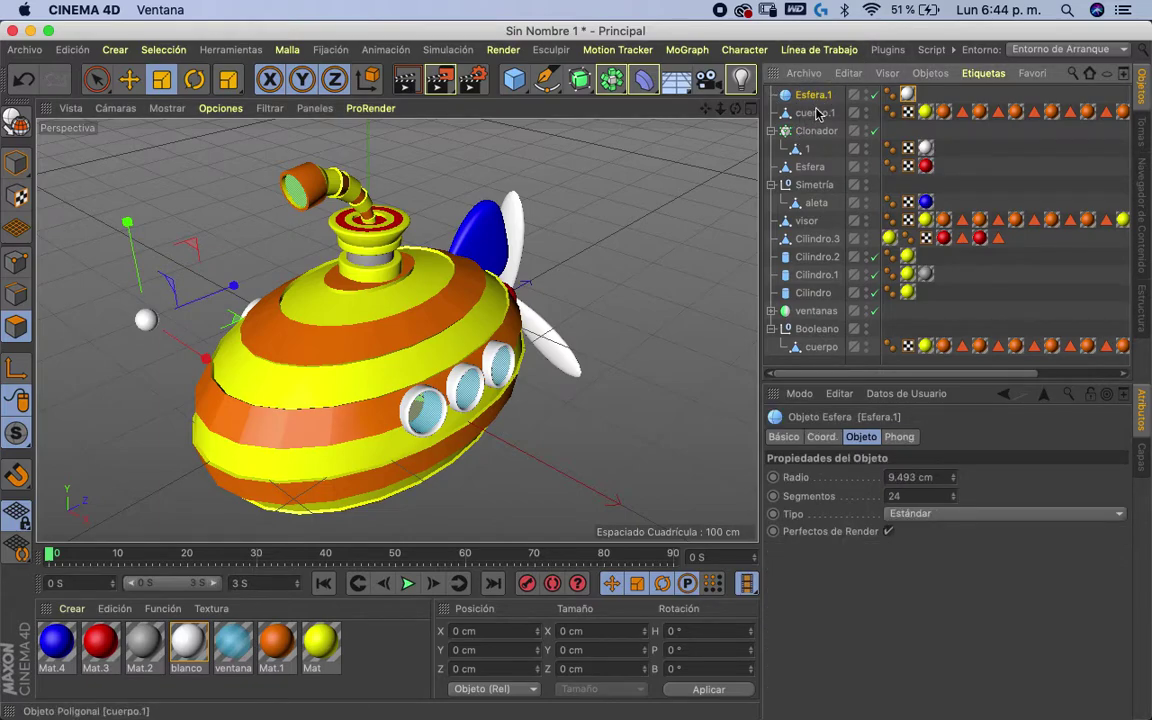
click(167, 108)
click(215, 132)
click(167, 108)
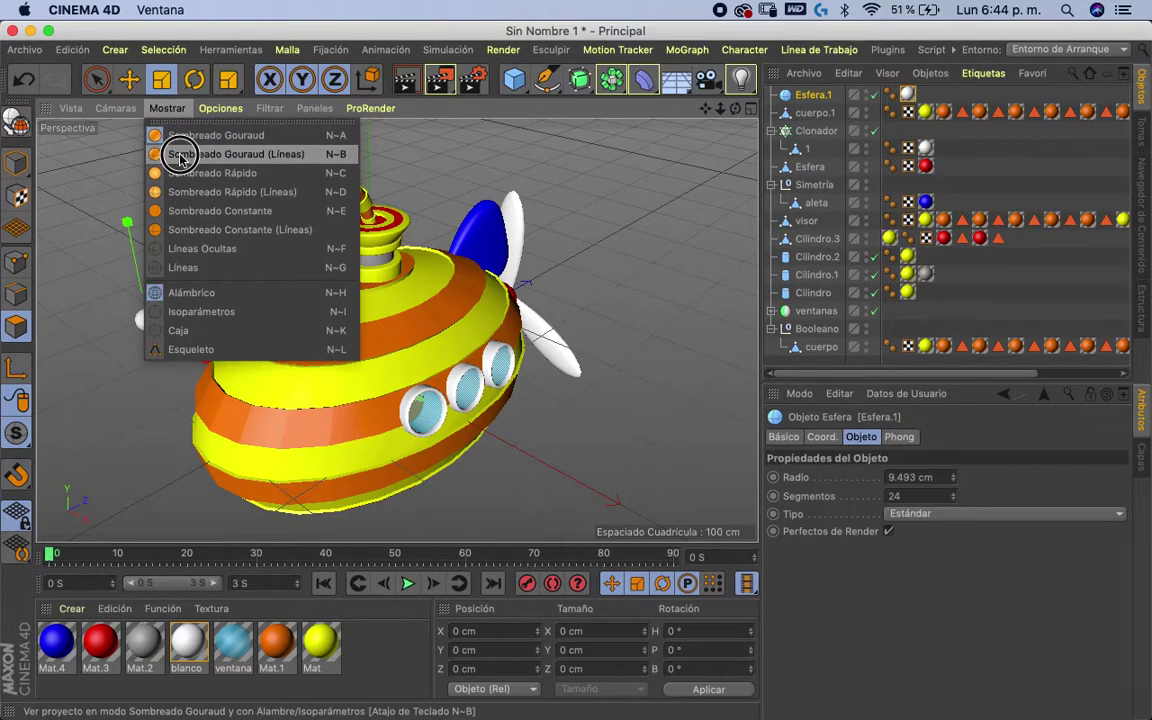
click(176, 150)
key(o)
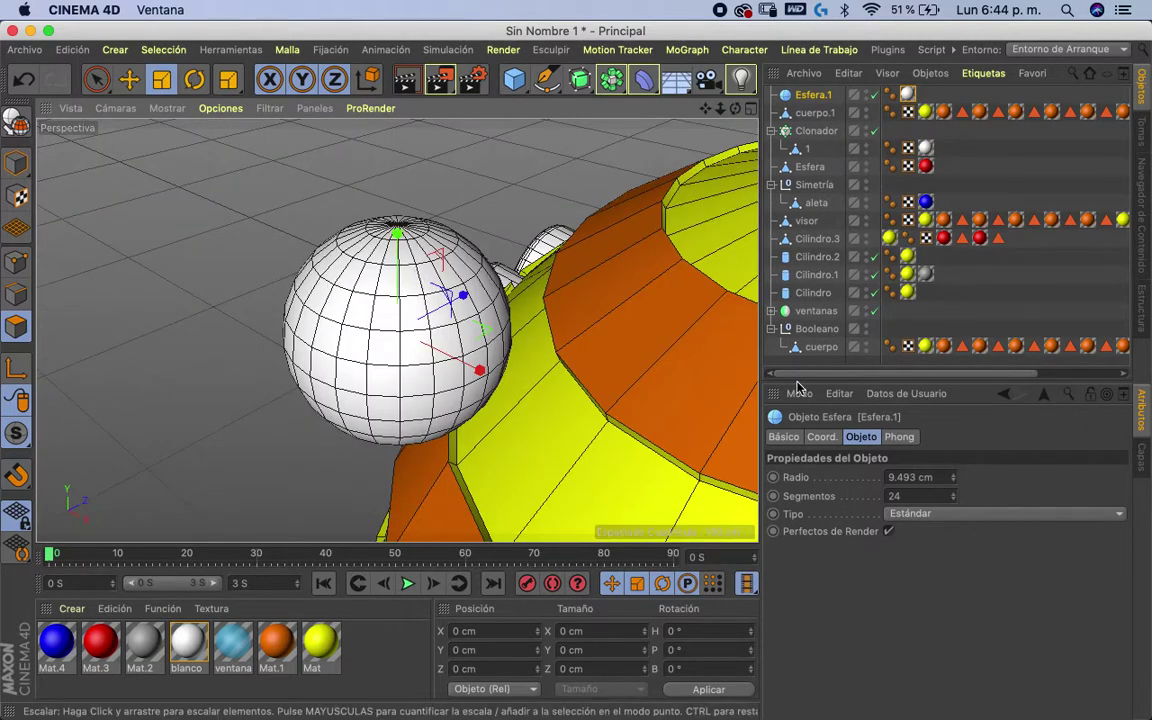
- Lower the sphere to 13 segments and make it an editable polygon object
mouse_move(952, 496)
mouse_down()
mouse_move(952, 513)
mouse_move(955, 502)
mouse_up()
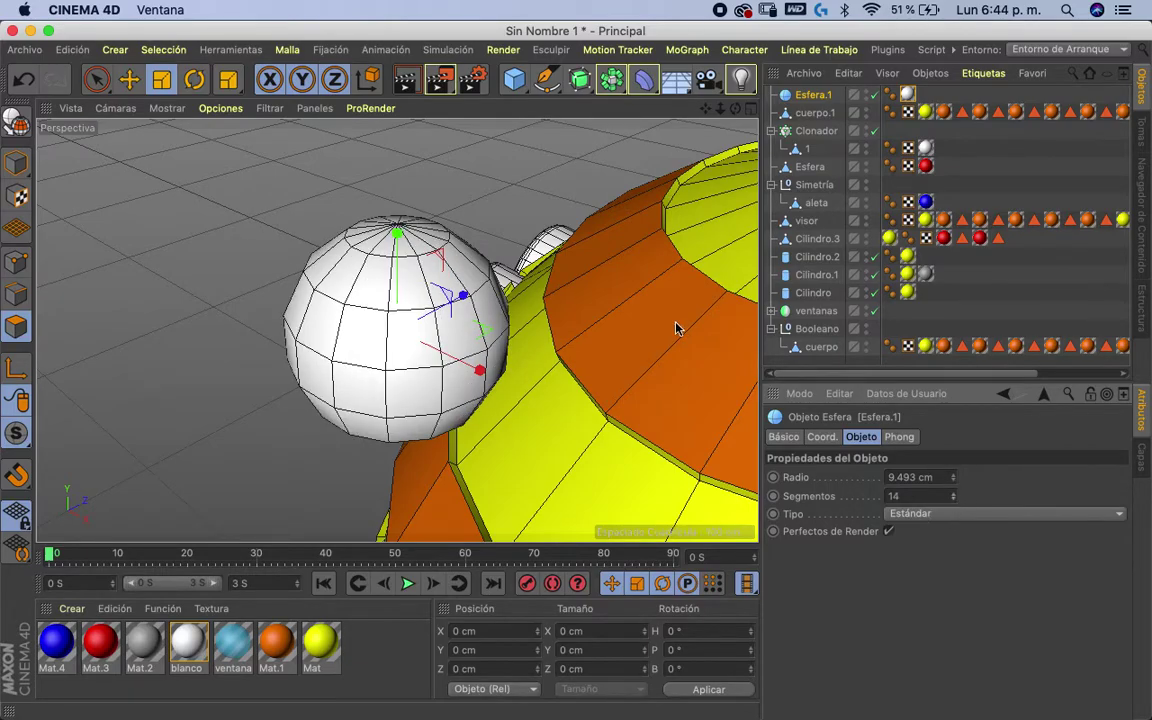
alt+drag(707, 344, 632, 118)
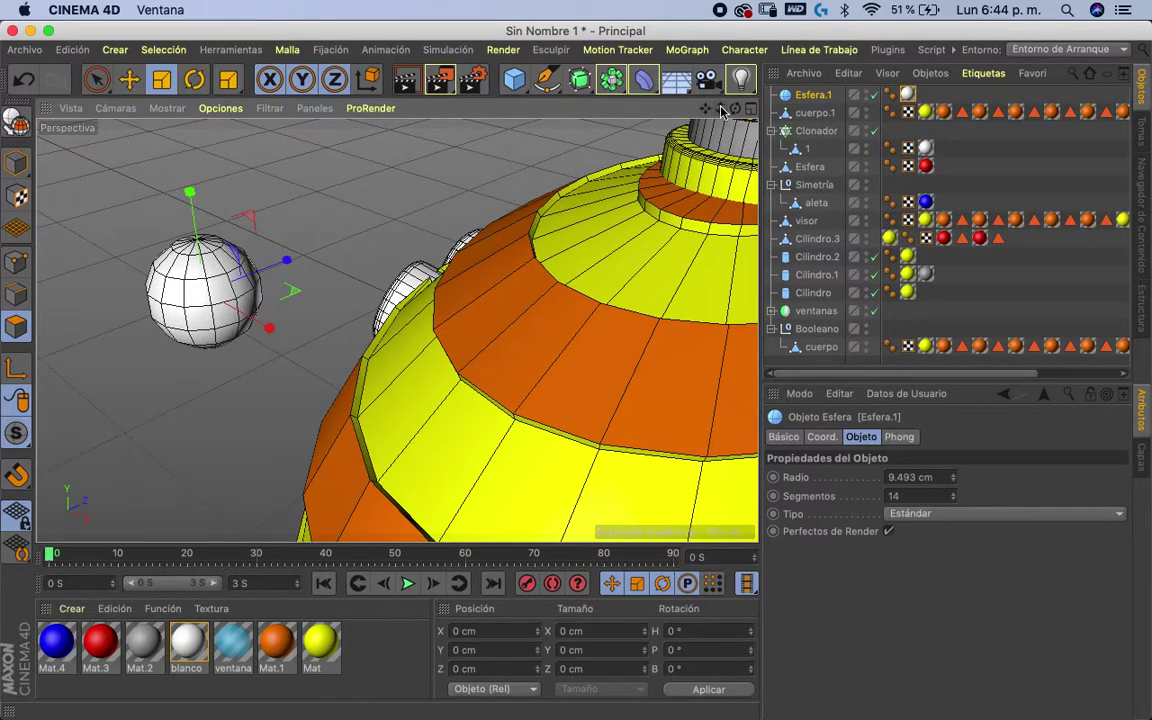
drag(722, 110, 728, 207)
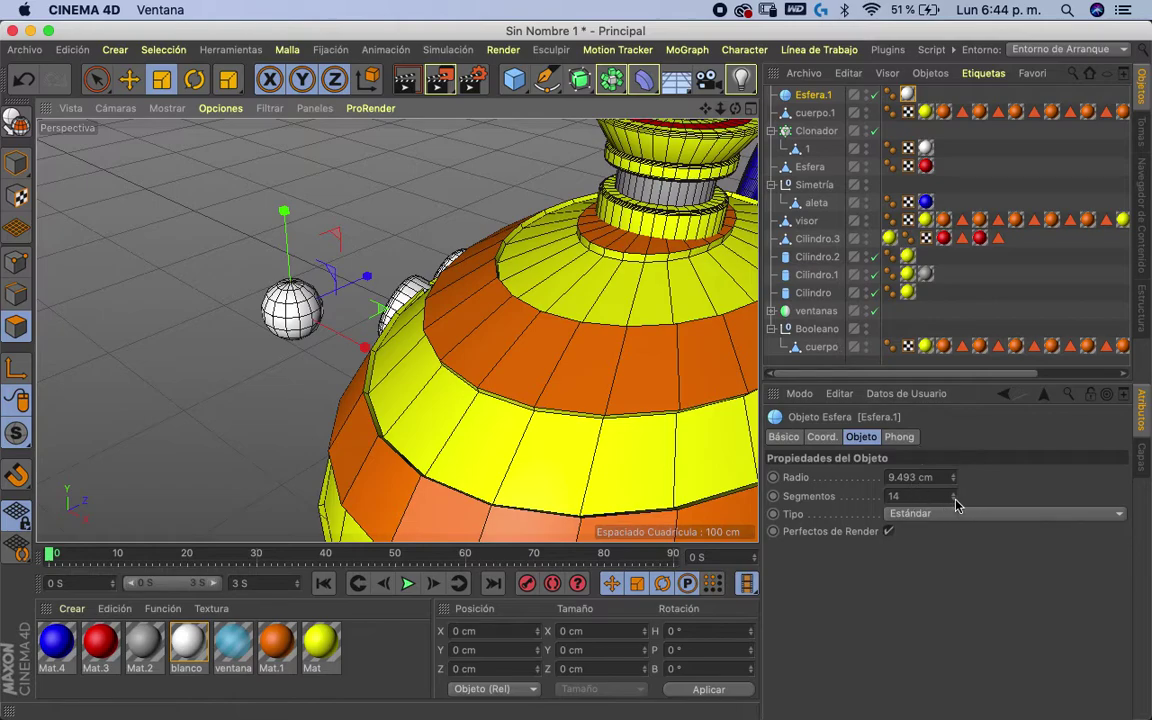
click(953, 500)
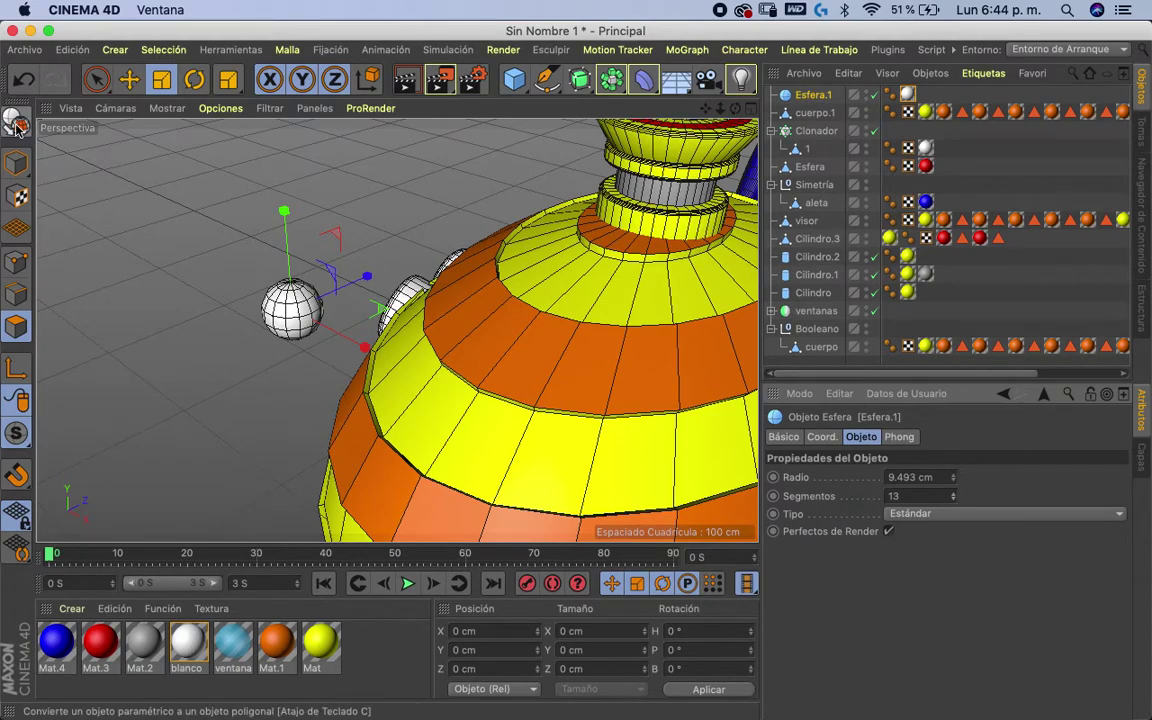
click(14, 122)
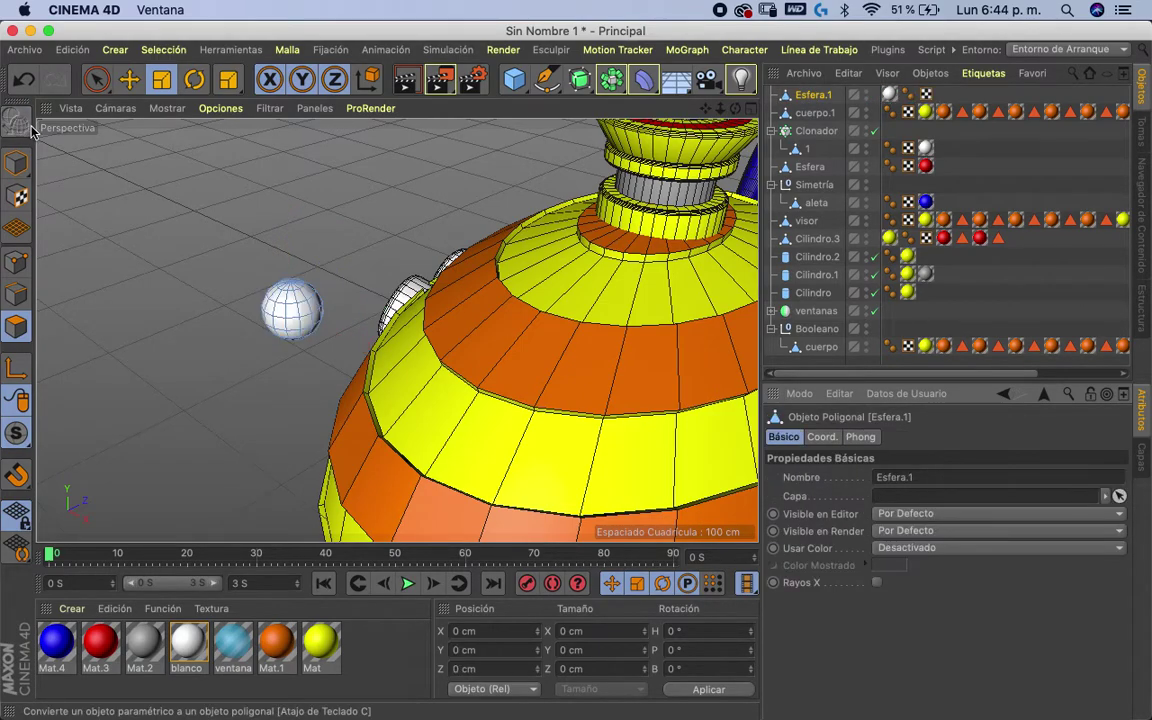
click(690, 50)
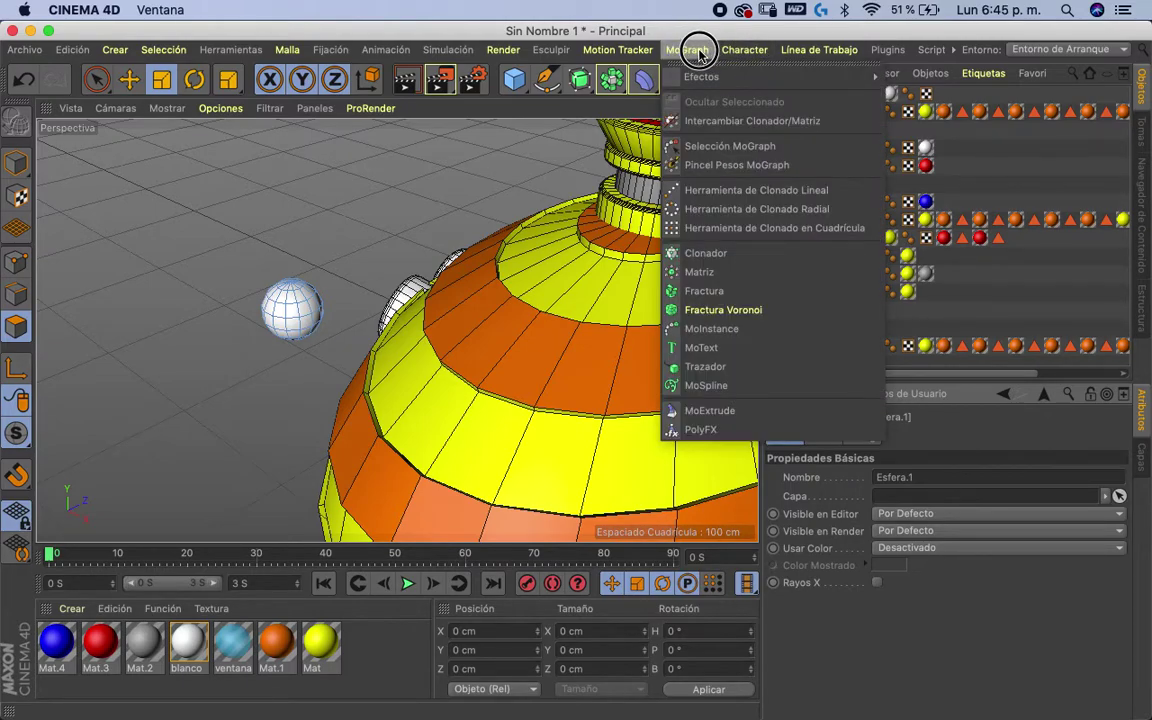
- Add Clonador.1, rename the sphere 'remaches', nest it inside the cloner and set Modo to Objeto
click(700, 253)
click(815, 115)
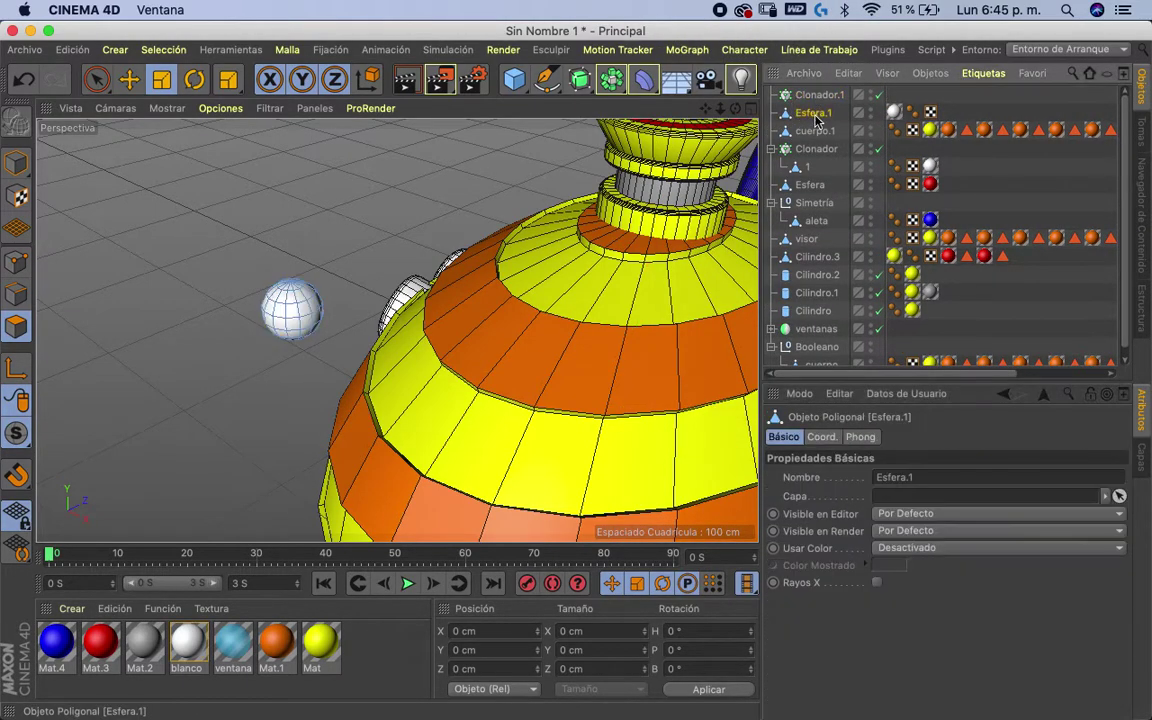
text(re)
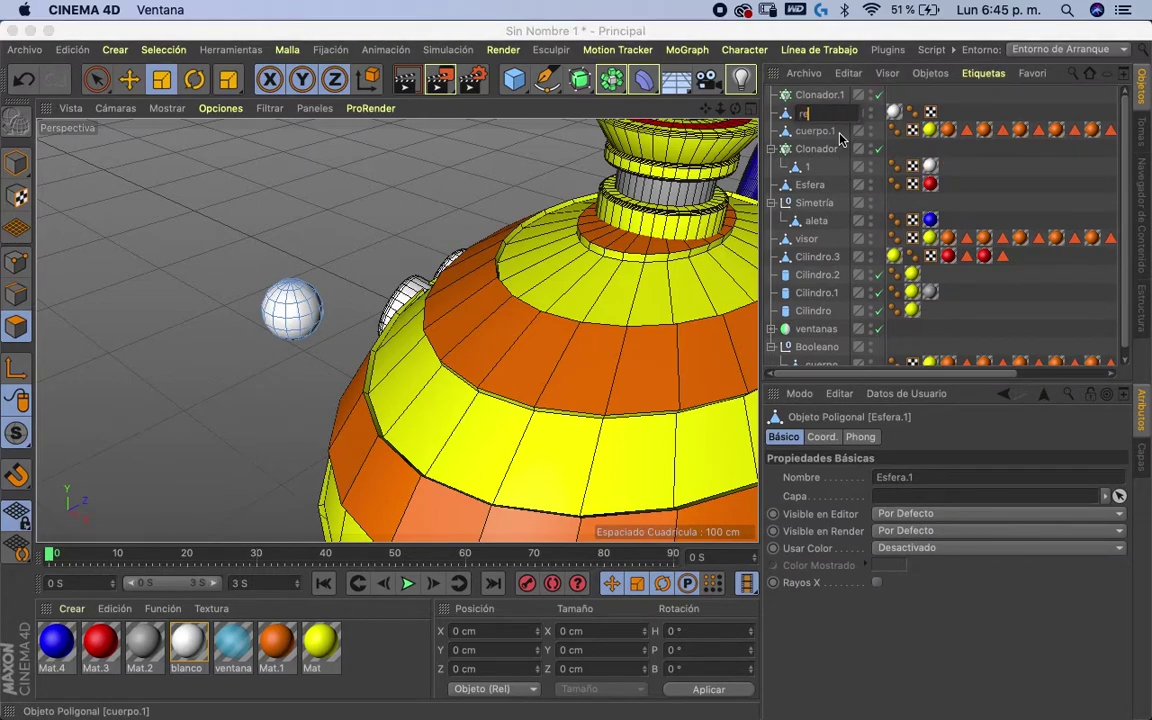
text(maches)
key(Return)
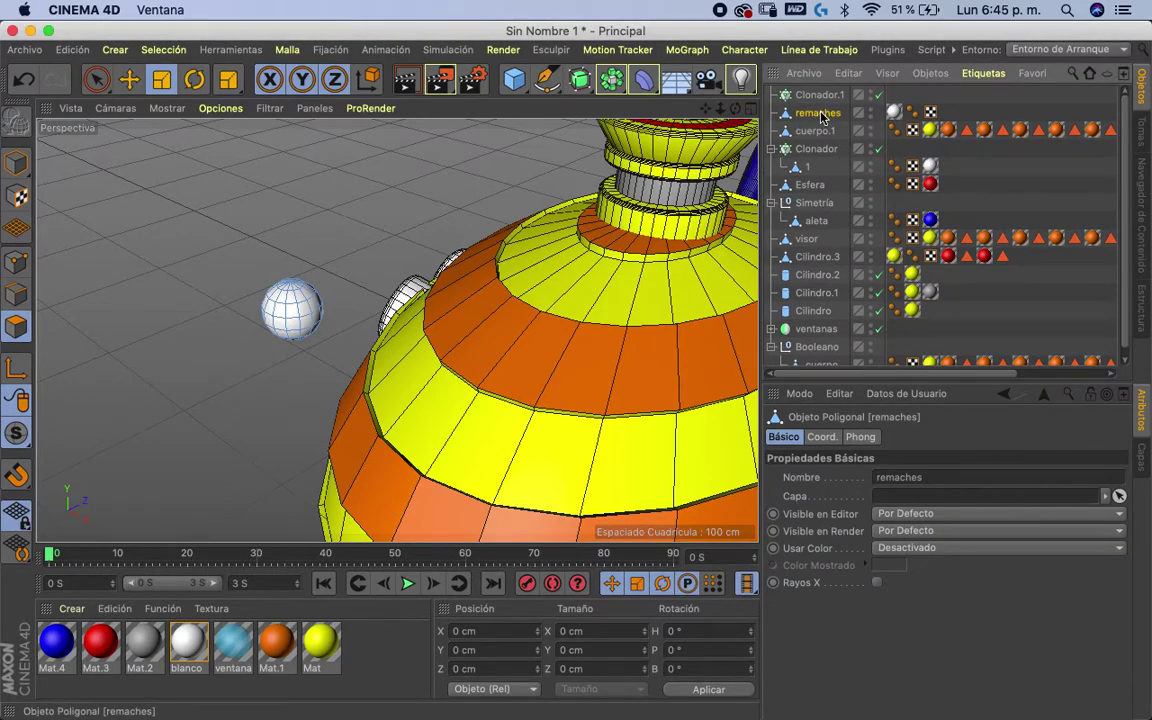
drag(817, 96, 818, 97)
click(820, 95)
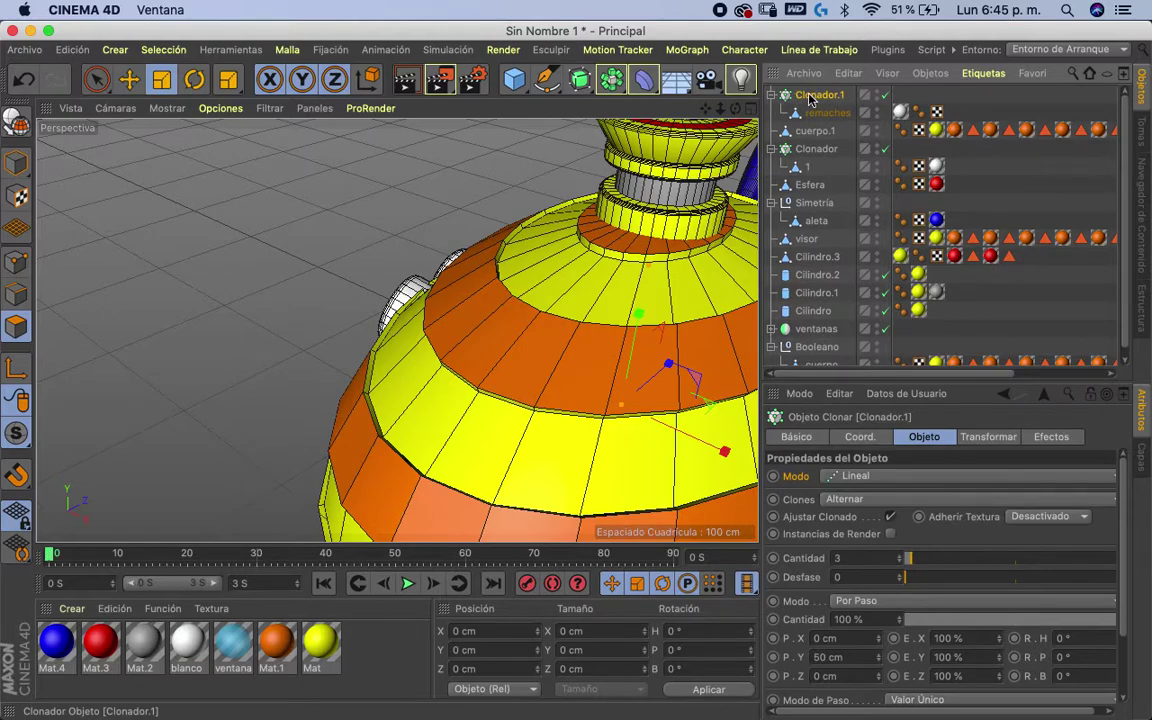
click(840, 477)
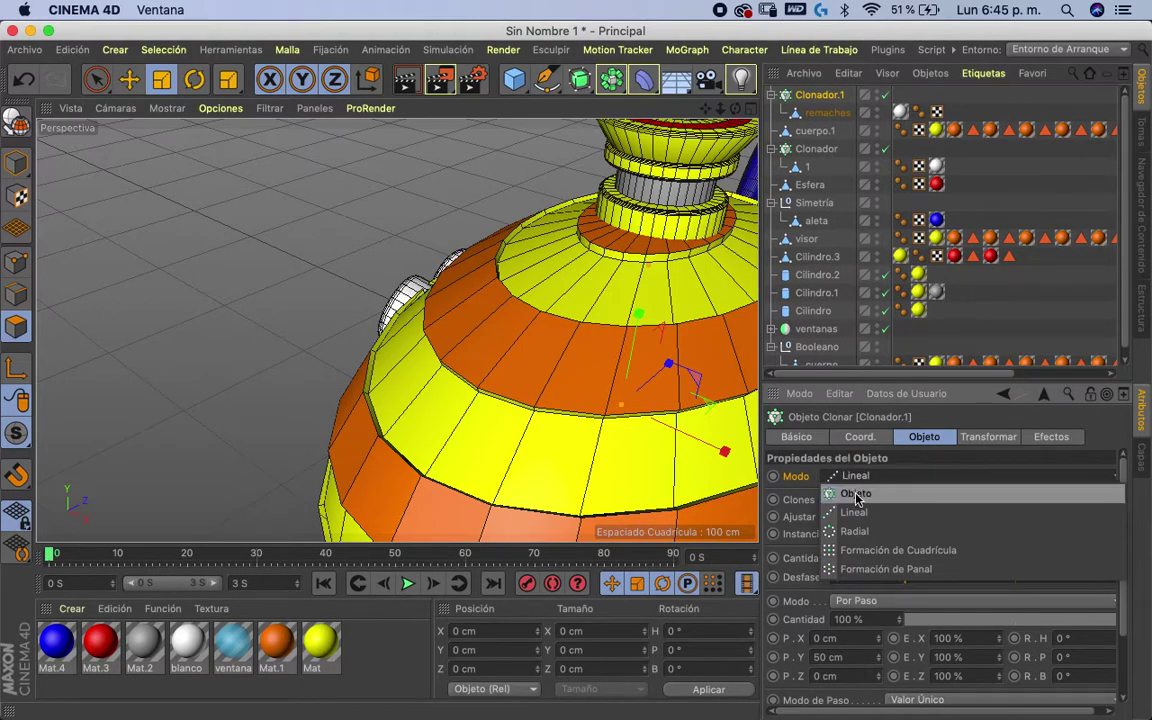
click(858, 497)
click(820, 133)
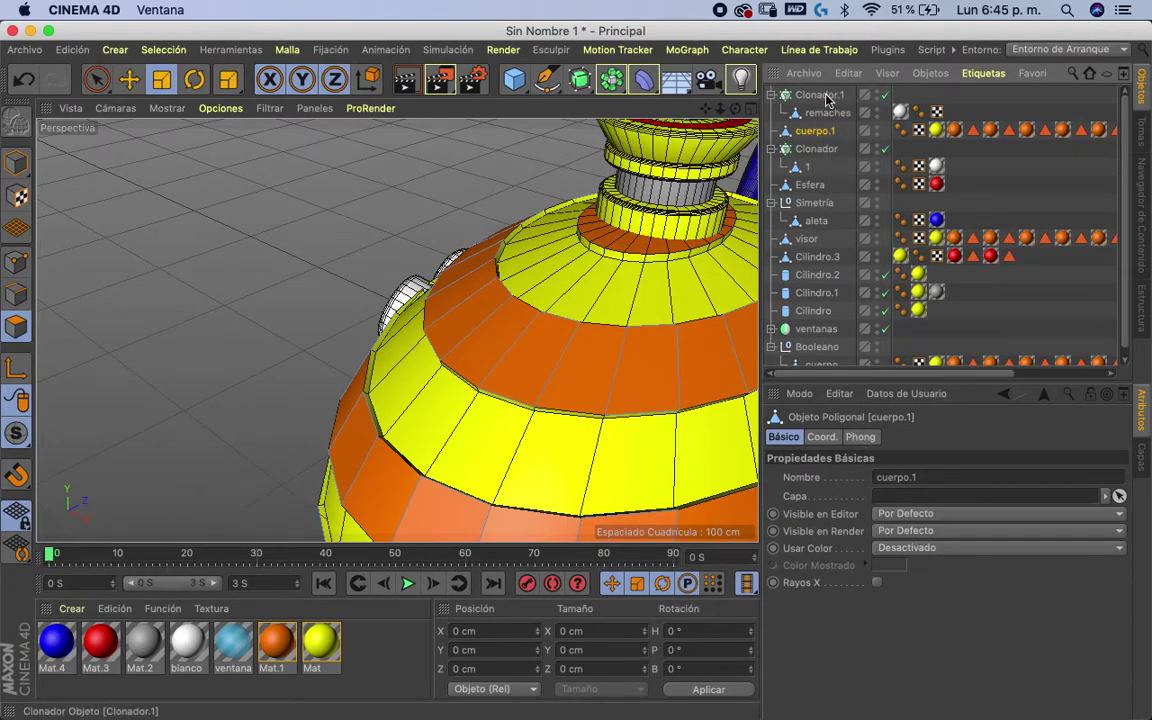
- Clone the remaches rivets onto cuerpo.1, distributed by Centro del Polígono
click(824, 96)
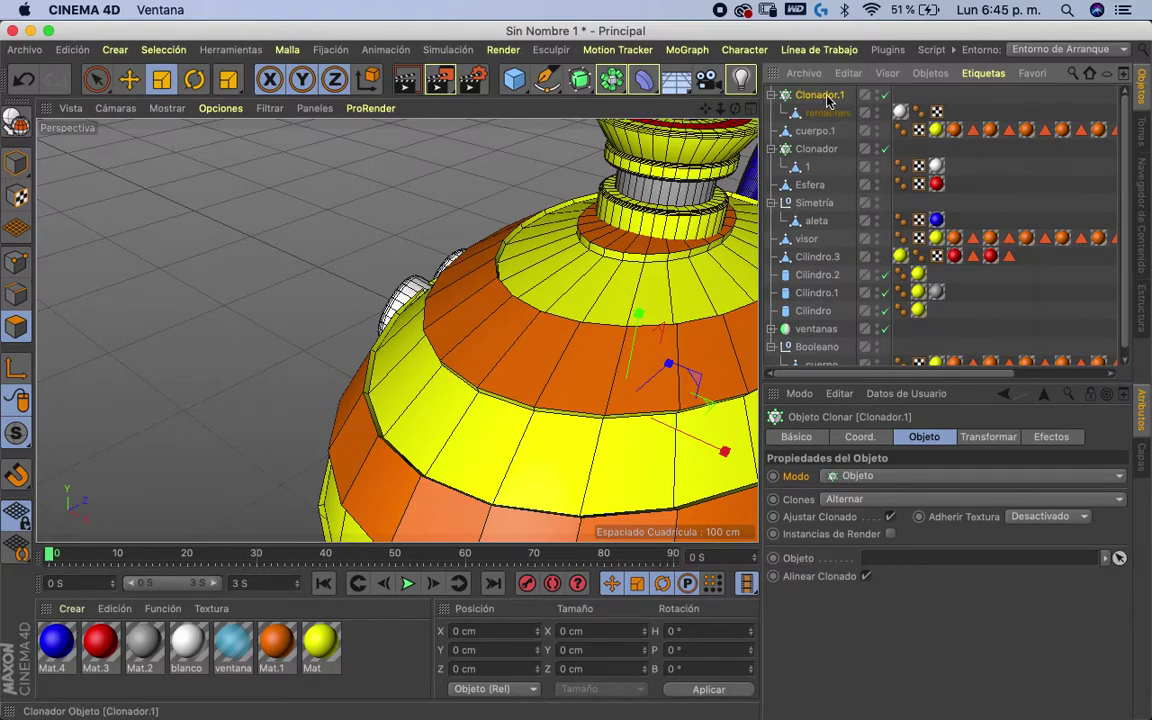
drag(808, 135, 883, 575)
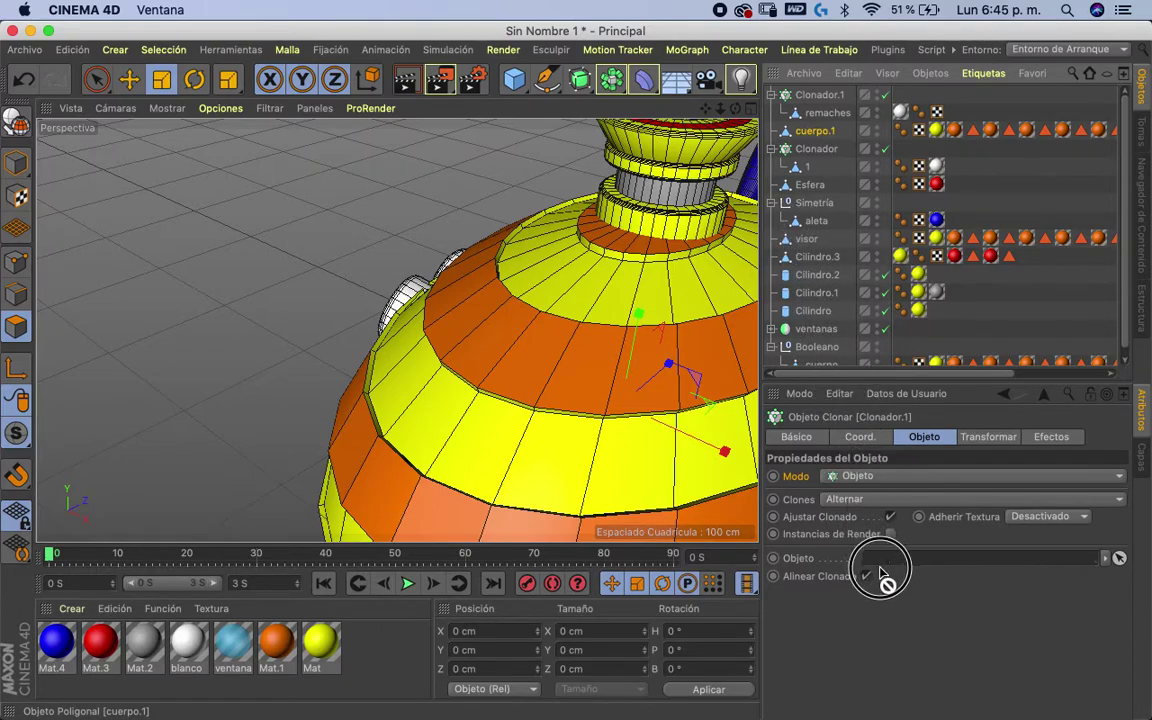
drag(883, 575, 880, 558)
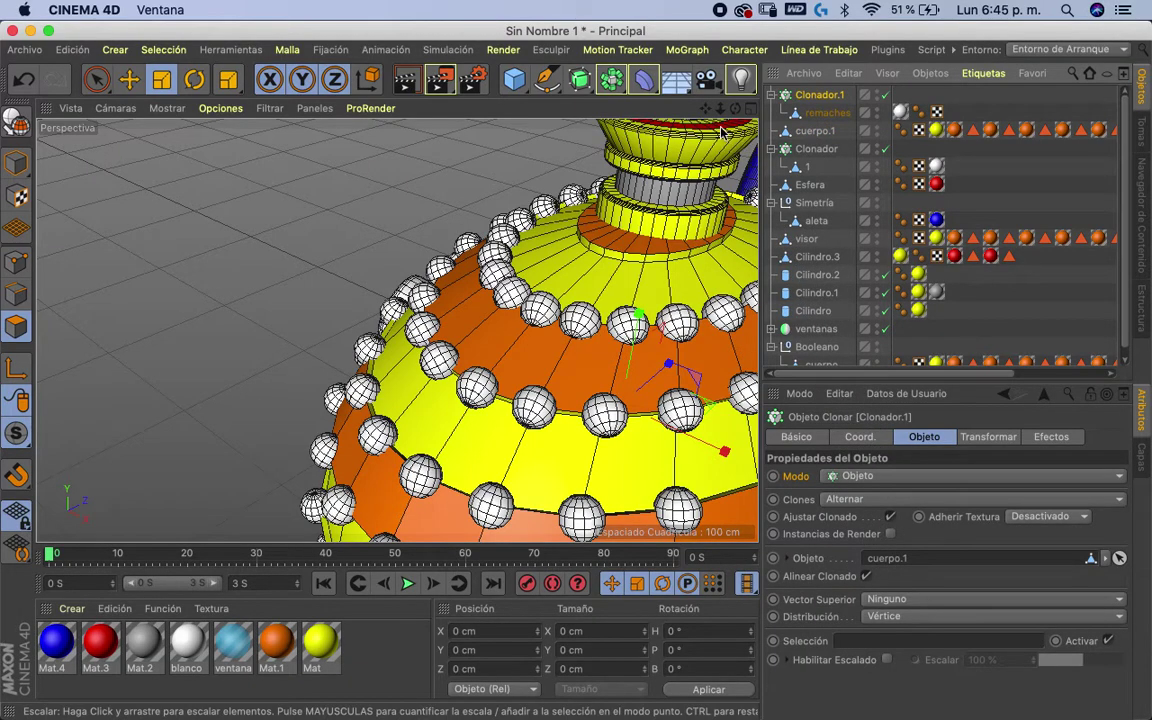
mouse_move(720, 108)
mouse_down()
mouse_move(705, 116)
mouse_move(672, 68)
mouse_up()
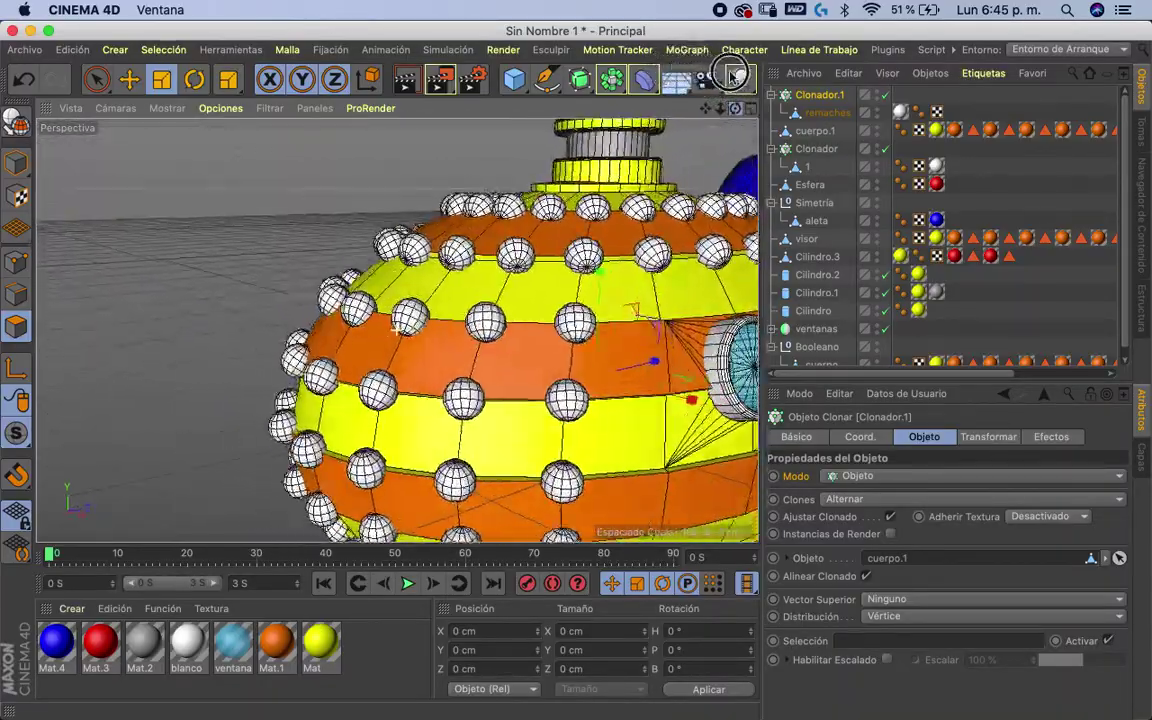
mouse_move(672, 68)
mouse_down()
mouse_move(826, 133)
mouse_move(716, 108)
mouse_move(824, 101)
mouse_up()
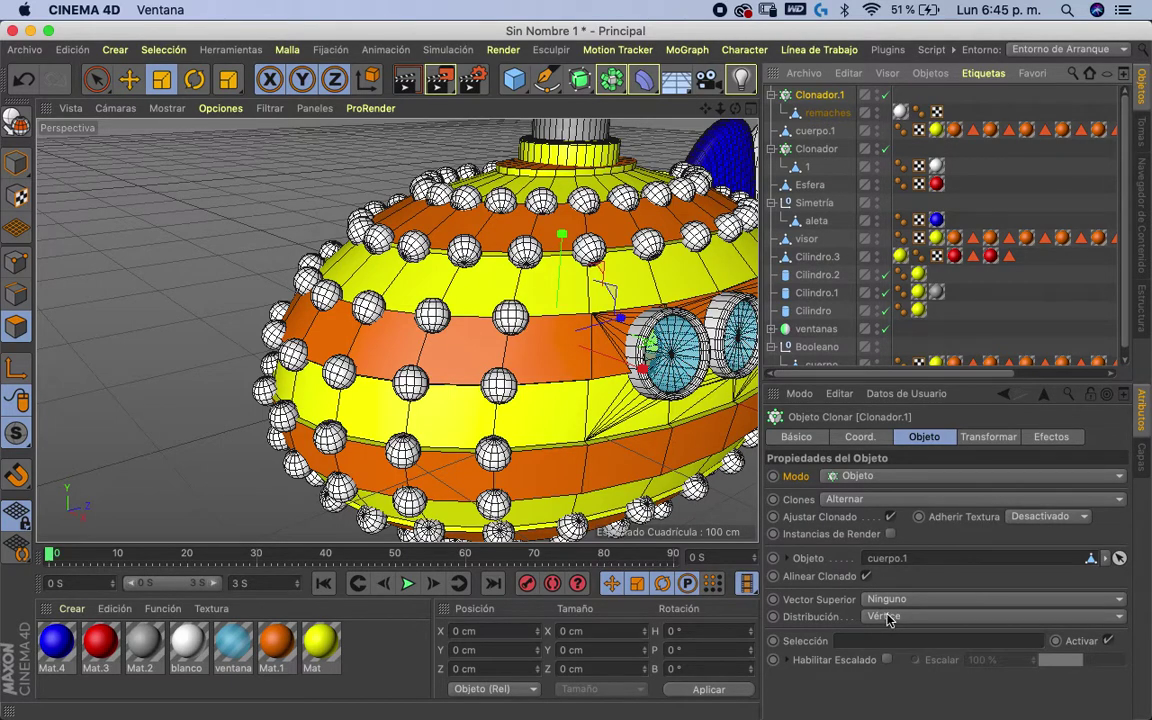
click(886, 618)
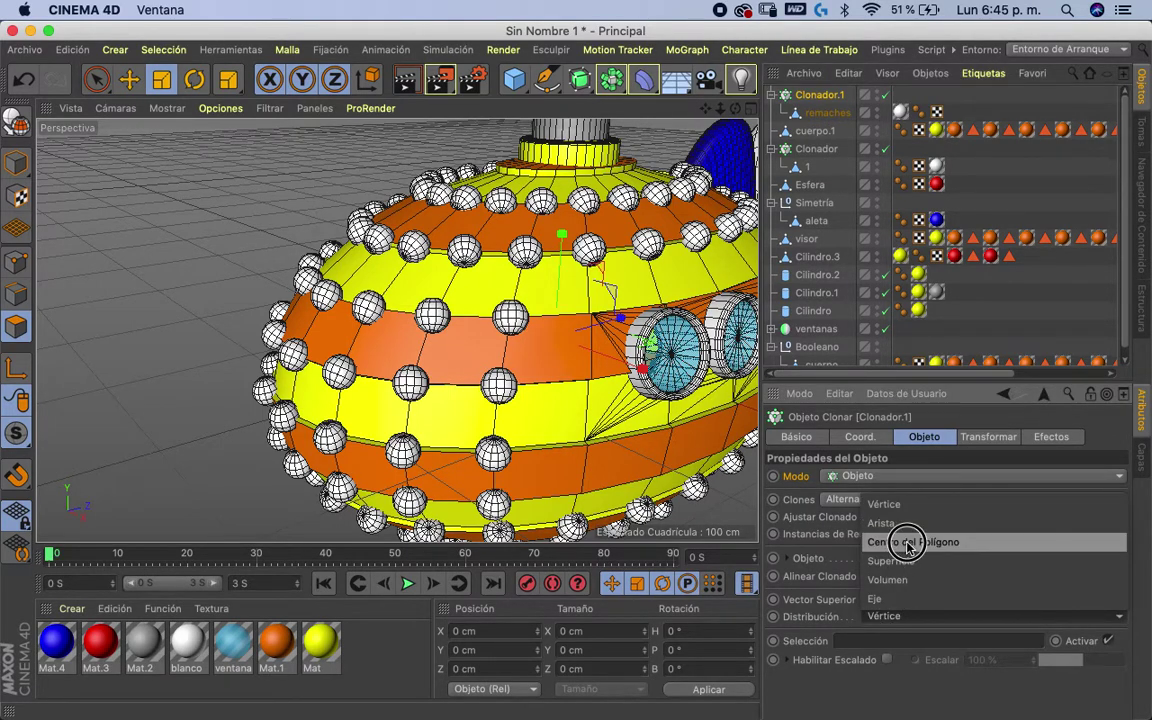
click(908, 545)
mouse_move(190, 343)
alt+mouse_down()
mouse_move(435, 324)
mouse_move(620, 342)
mouse_move(590, 442)
mouse_move(329, 399)
mouse_move(265, 334)
mouse_move(342, 234)
alt+mouse_up()
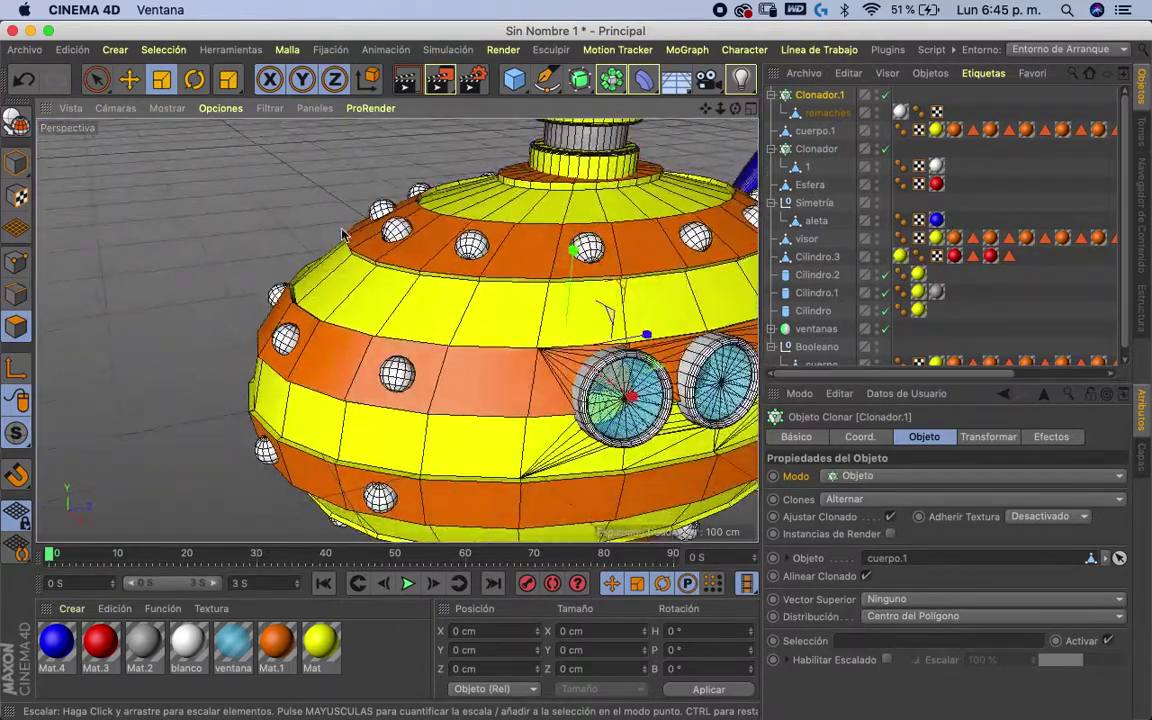
- Flatten the remaches sphere along Z to 6.842 cm in Model mode
click(822, 113)
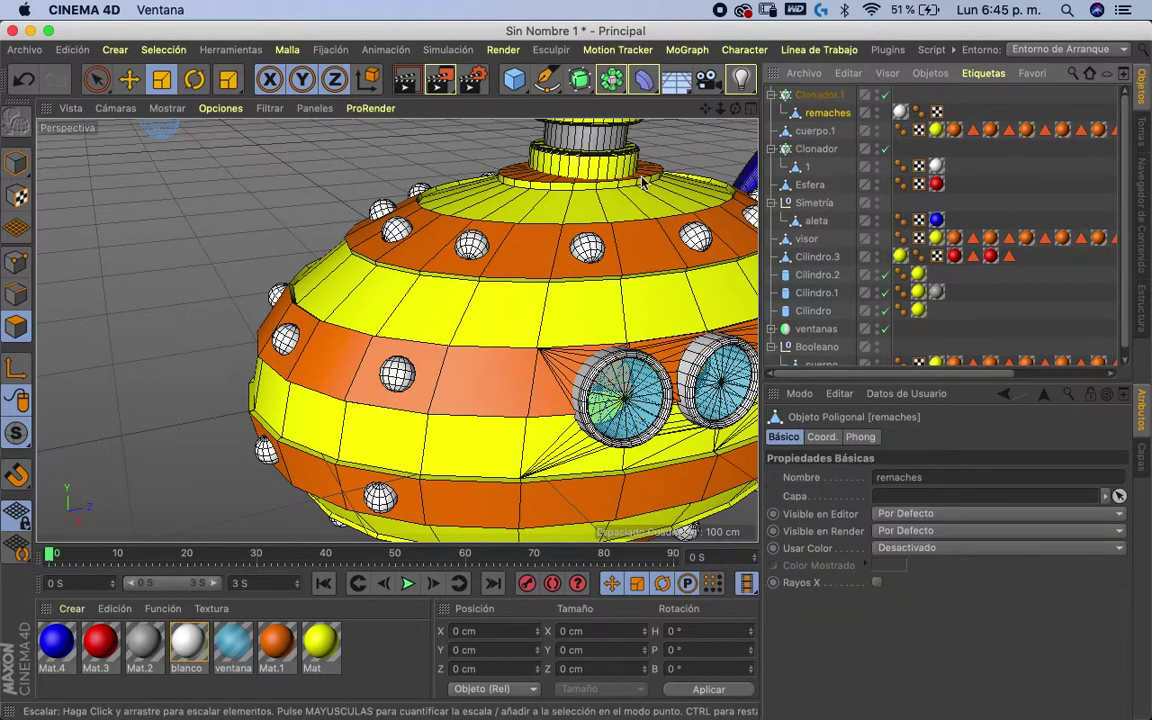
mouse_move(703, 125)
alt+mouse_down()
mouse_move(720, 147)
mouse_move(700, 180)
alt+mouse_up()
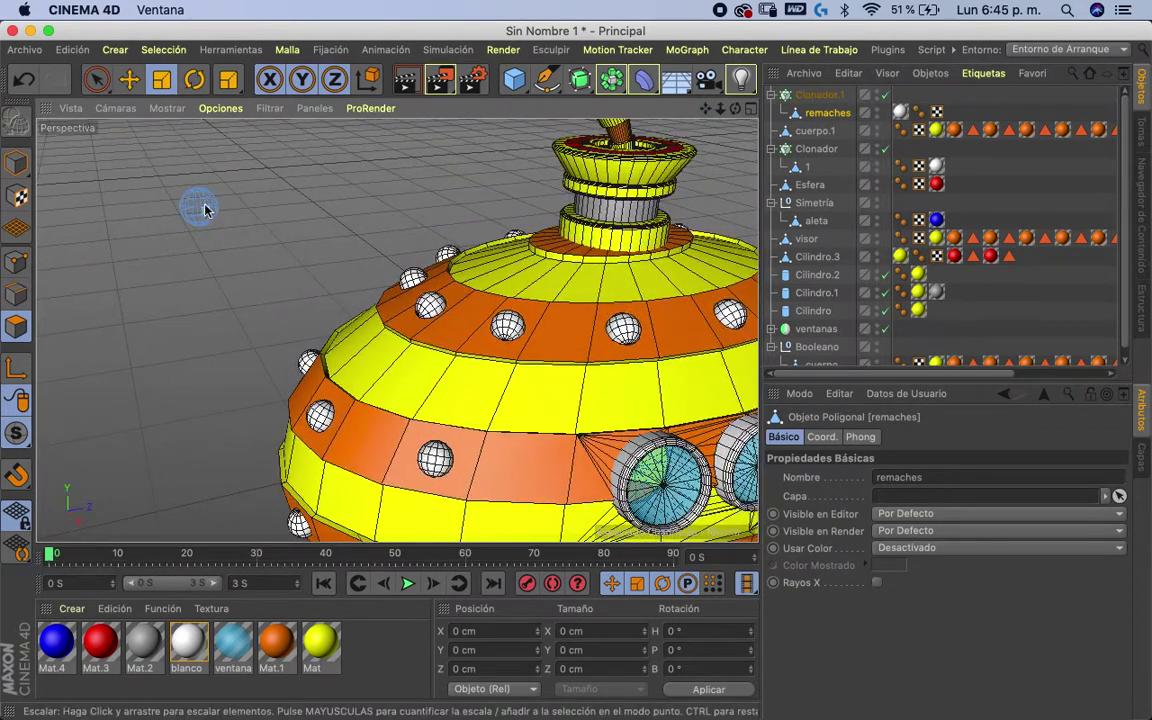
click(150, 80)
click(17, 163)
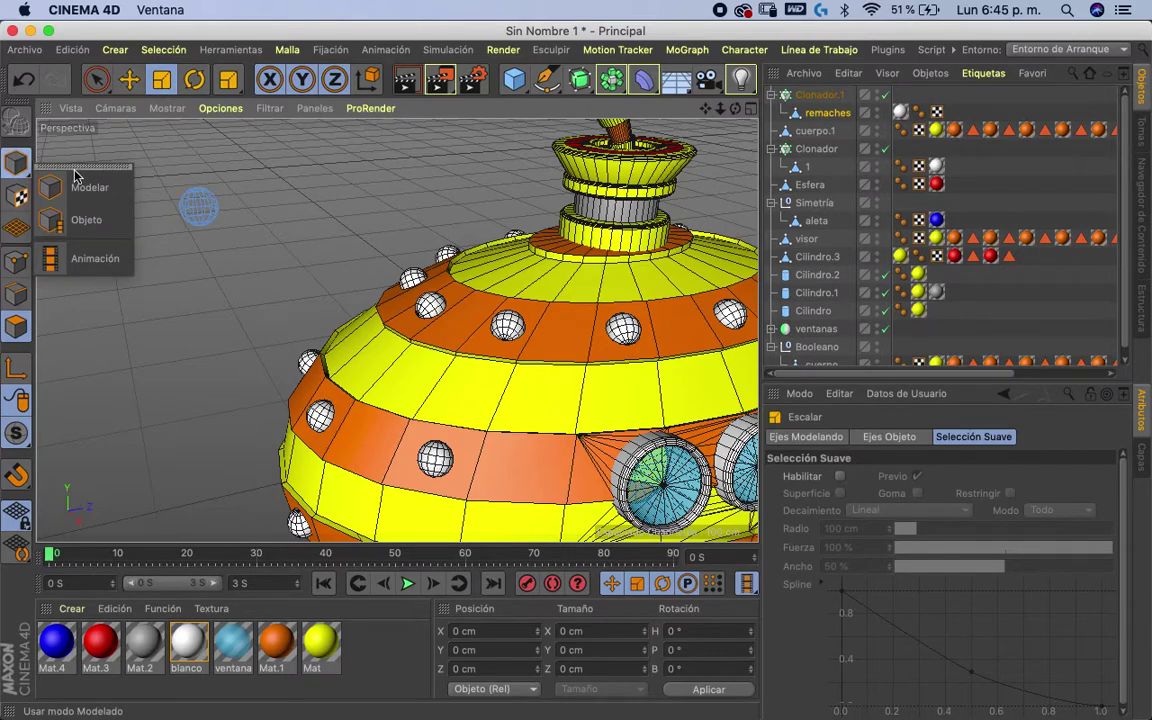
mouse_move(292, 197)
mouse_down()
mouse_move(190, 218)
mouse_move(257, 211)
mouse_move(239, 211)
mouse_up()
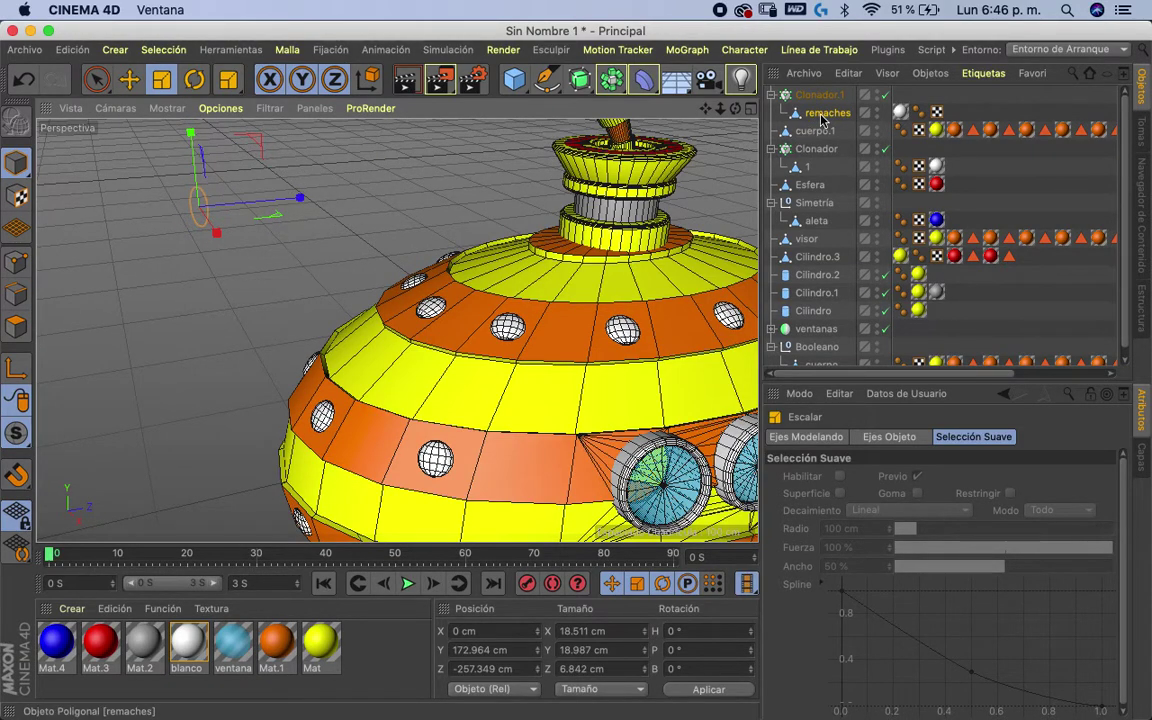
click(301, 159)
- Move the rivet object down and forward on the hull
click(128, 83)
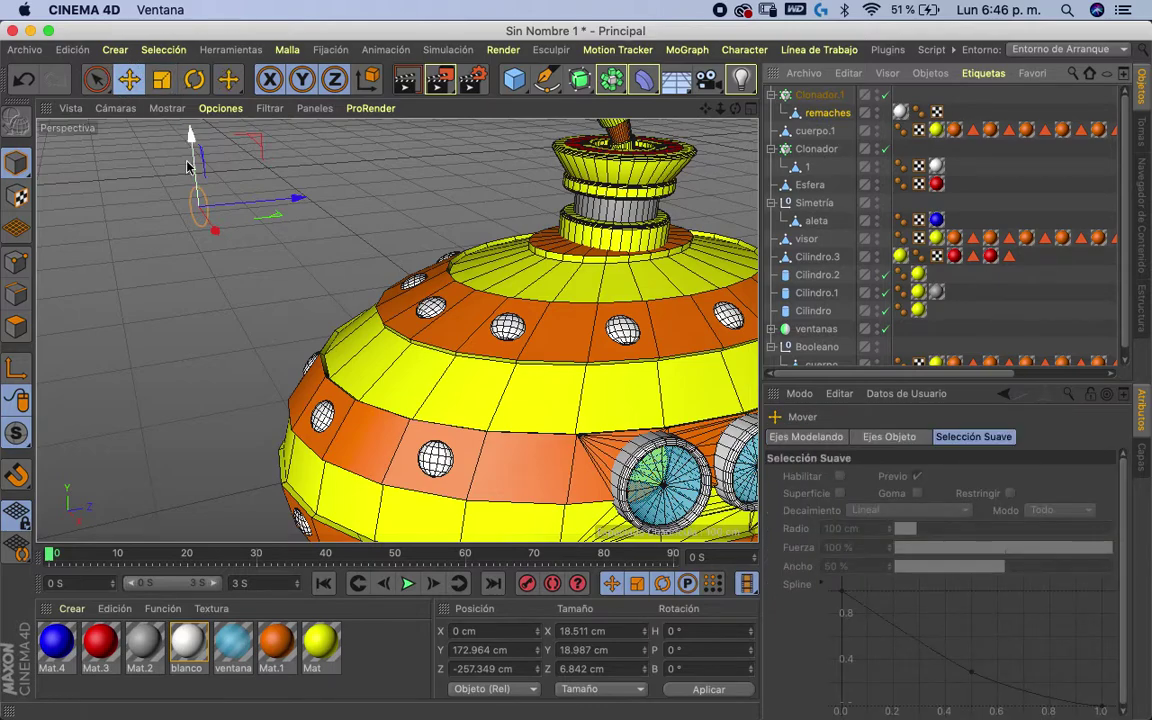
drag(198, 203, 250, 280)
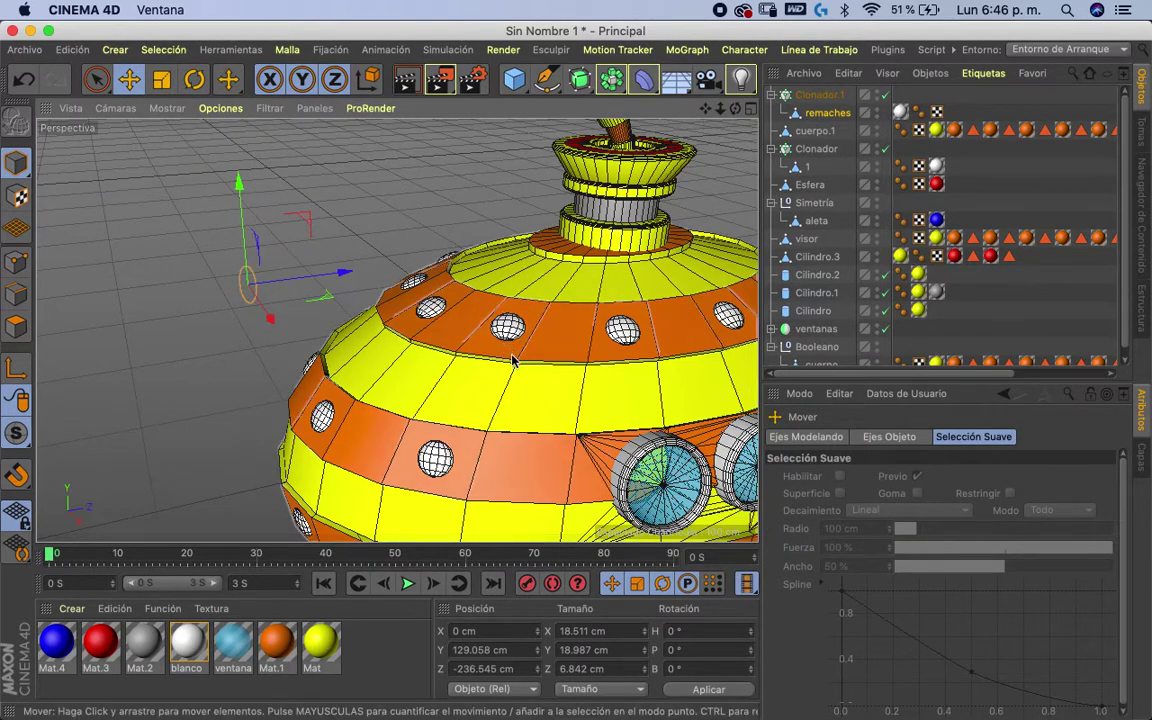
mouse_move(440, 393)
alt+mouse_down()
mouse_move(738, 319)
mouse_move(707, 206)
mouse_move(463, 275)
mouse_move(449, 405)
mouse_move(560, 300)
mouse_move(600, 200)
alt+mouse_up()
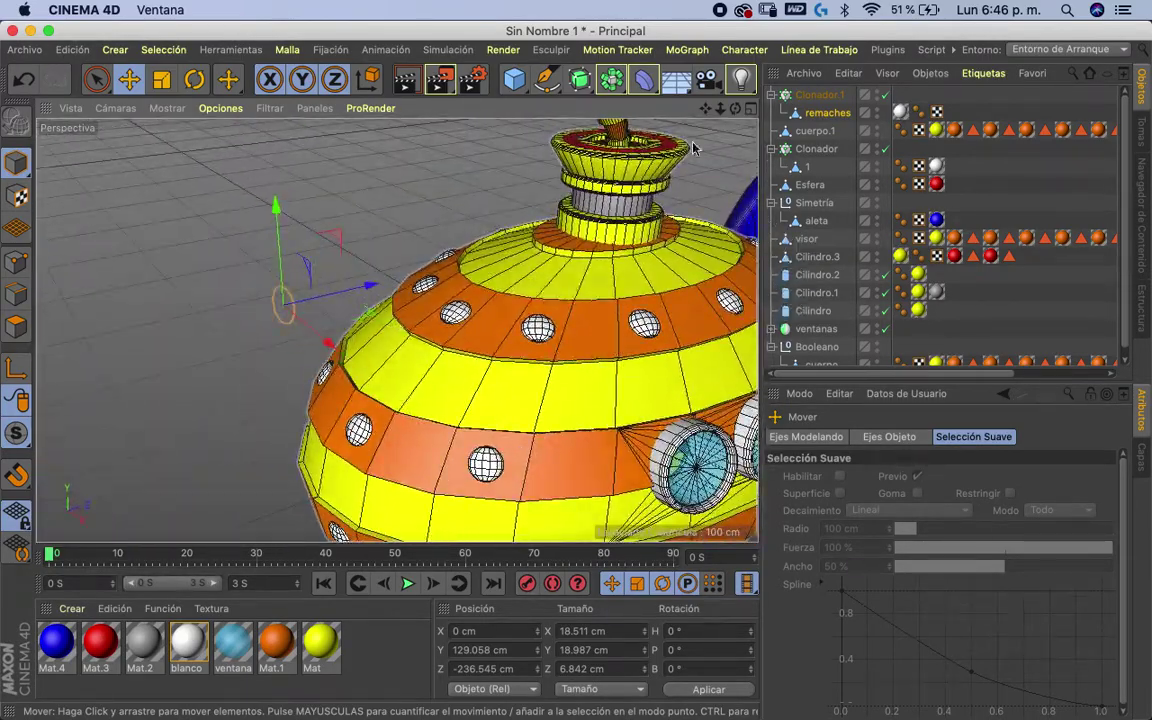
alt+drag(648, 86, 1079, 60)
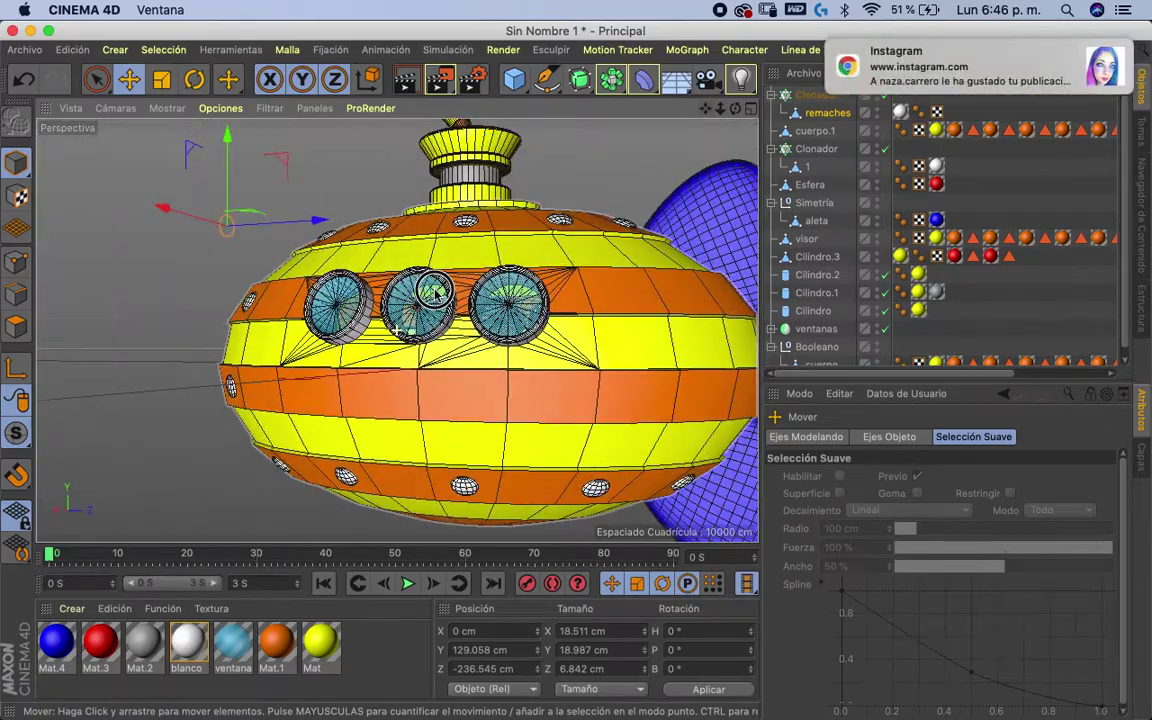
mouse_move(239, 288)
alt+mouse_down()
mouse_move(239, 275)
mouse_move(465, 260)
mouse_move(617, 353)
mouse_move(437, 445)
mouse_move(213, 368)
mouse_move(280, 355)
alt+mouse_up()
mouse_move(720, 108)
mouse_down()
mouse_move(681, 116)
mouse_move(760, 116)
mouse_move(657, 102)
mouse_move(700, 110)
mouse_up()
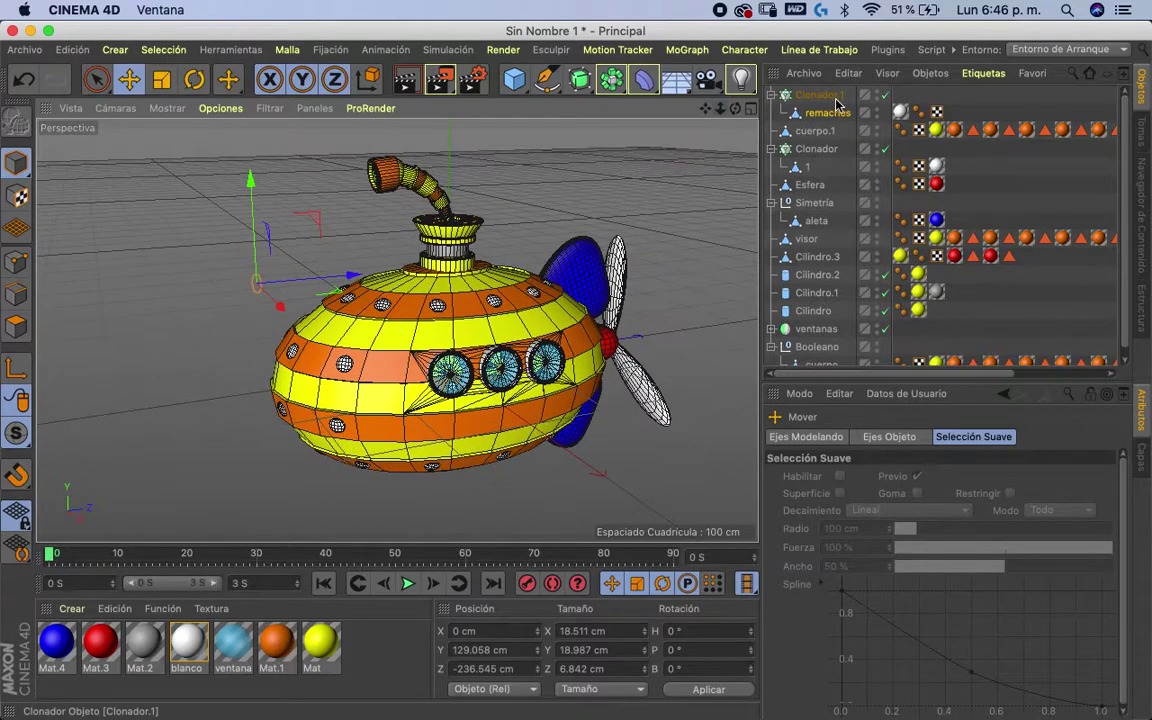
click(816, 148)
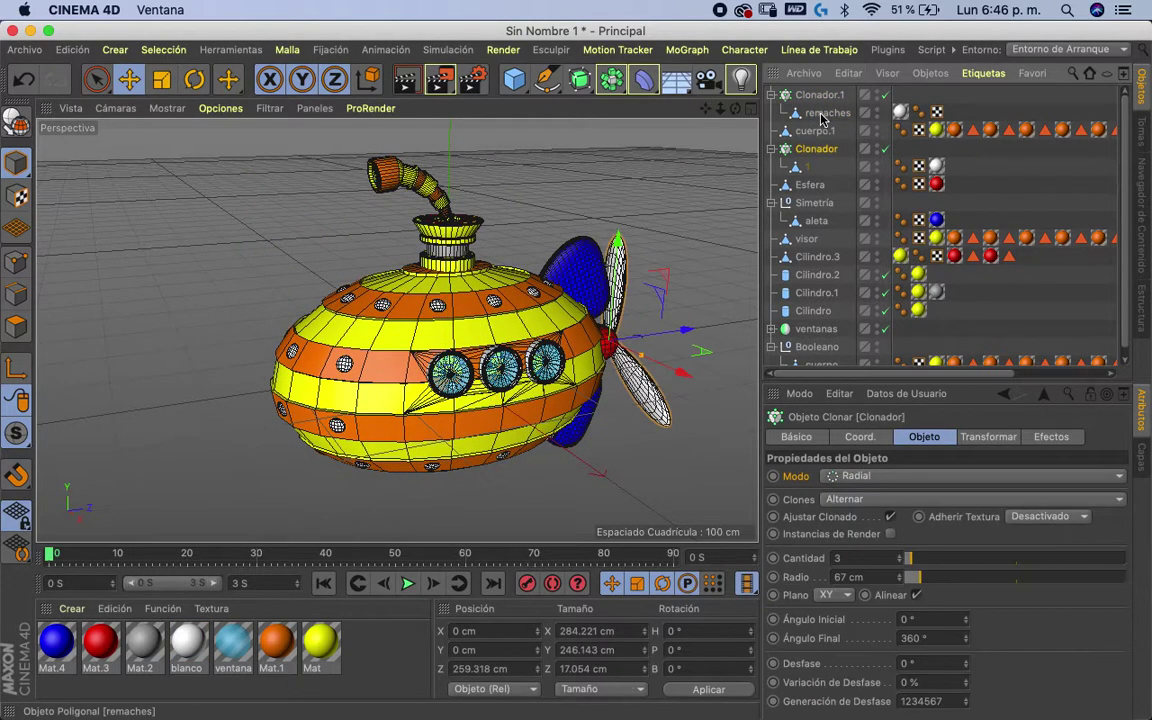
mouse_move(450, 393)
alt+mouse_down()
mouse_move(365, 345)
mouse_move(247, 368)
mouse_move(586, 373)
mouse_move(335, 335)
mouse_move(118, 368)
mouse_move(296, 276)
mouse_move(355, 393)
mouse_move(170, 381)
mouse_move(509, 350)
mouse_move(679, 370)
mouse_move(507, 371)
alt+mouse_up()
mouse_move(597, 141)
alt+mouse_down()
mouse_move(502, 391)
mouse_move(439, 387)
alt+mouse_up()
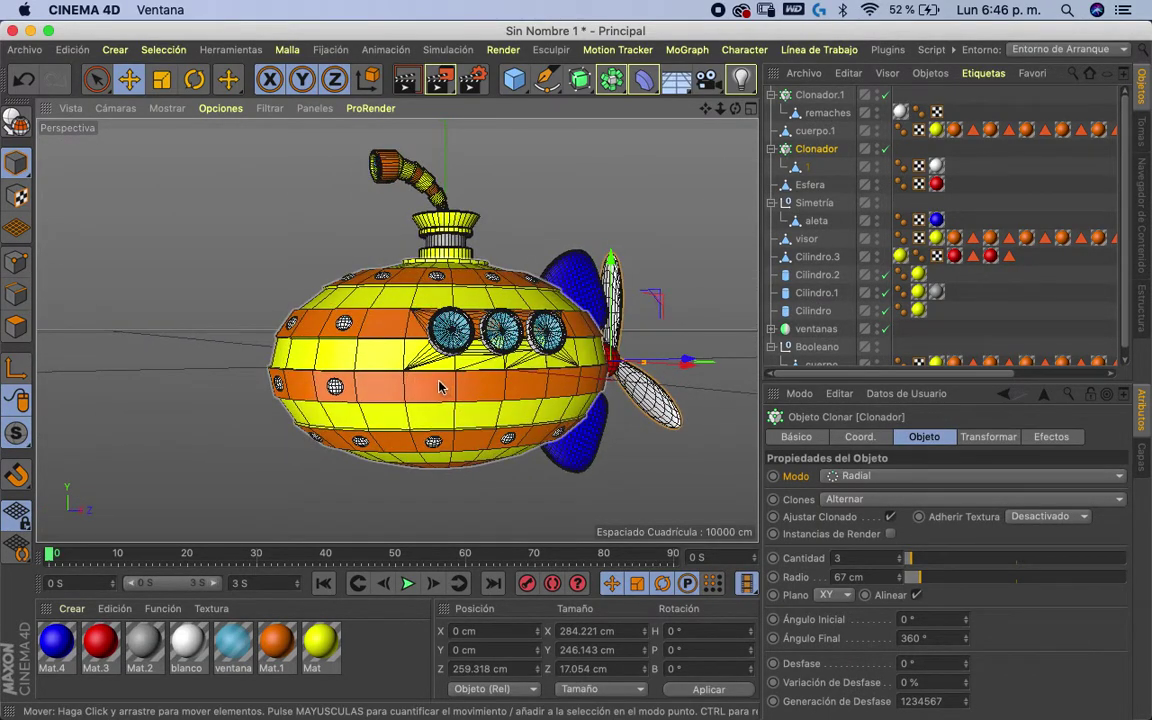
mouse_move(548, 435)
alt+mouse_down()
mouse_move(411, 429)
mouse_move(532, 429)
mouse_move(546, 320)
alt+mouse_up()
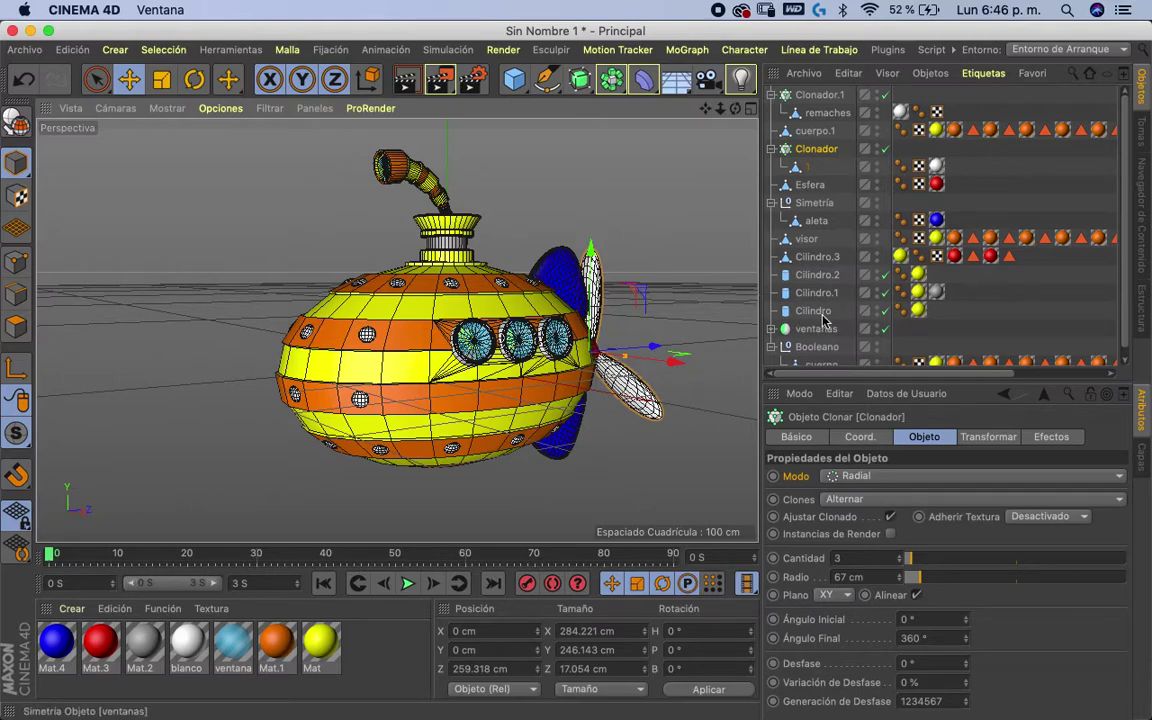
scroll(822, 316, down, 1)
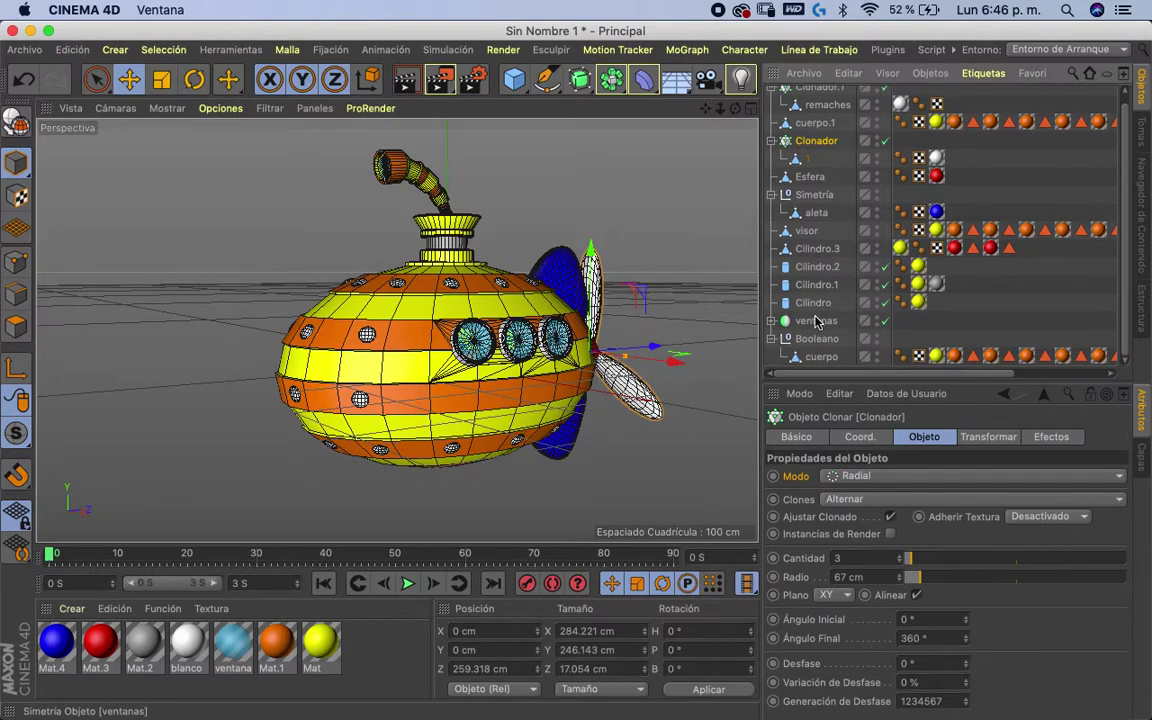
click(821, 127)
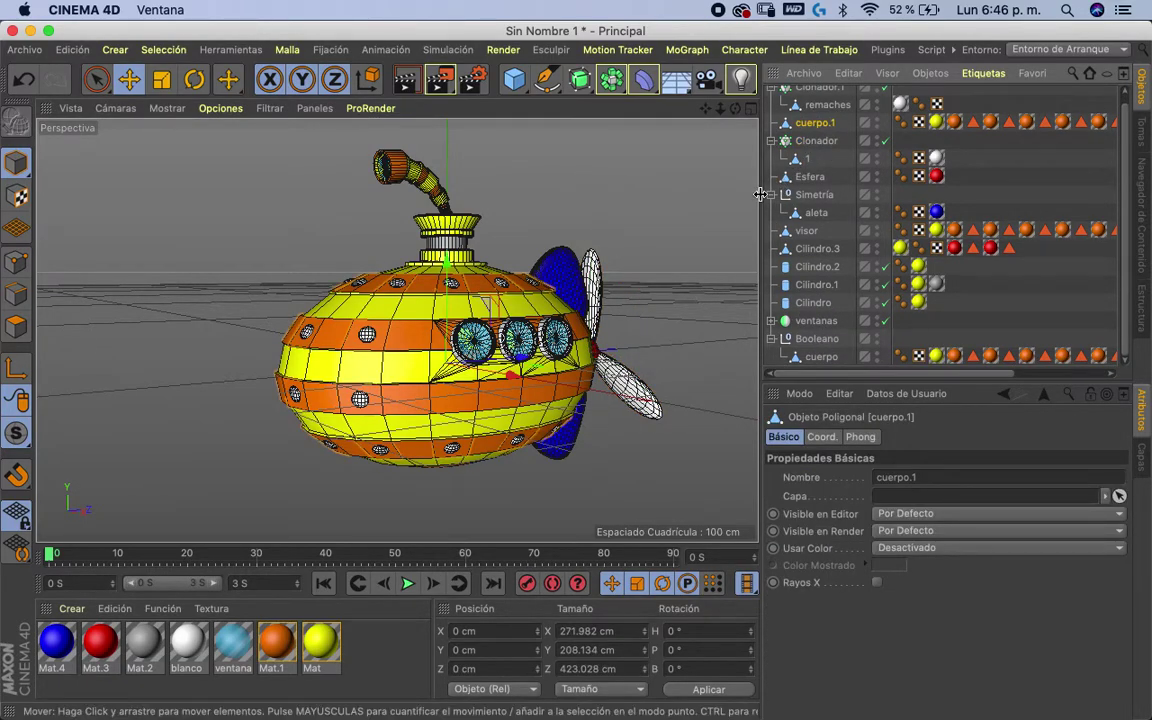
- Undo the last change and reselect polygons along the orange band of cuerpo in Polygon mode
click(690, 240)
key(ctrl+z)
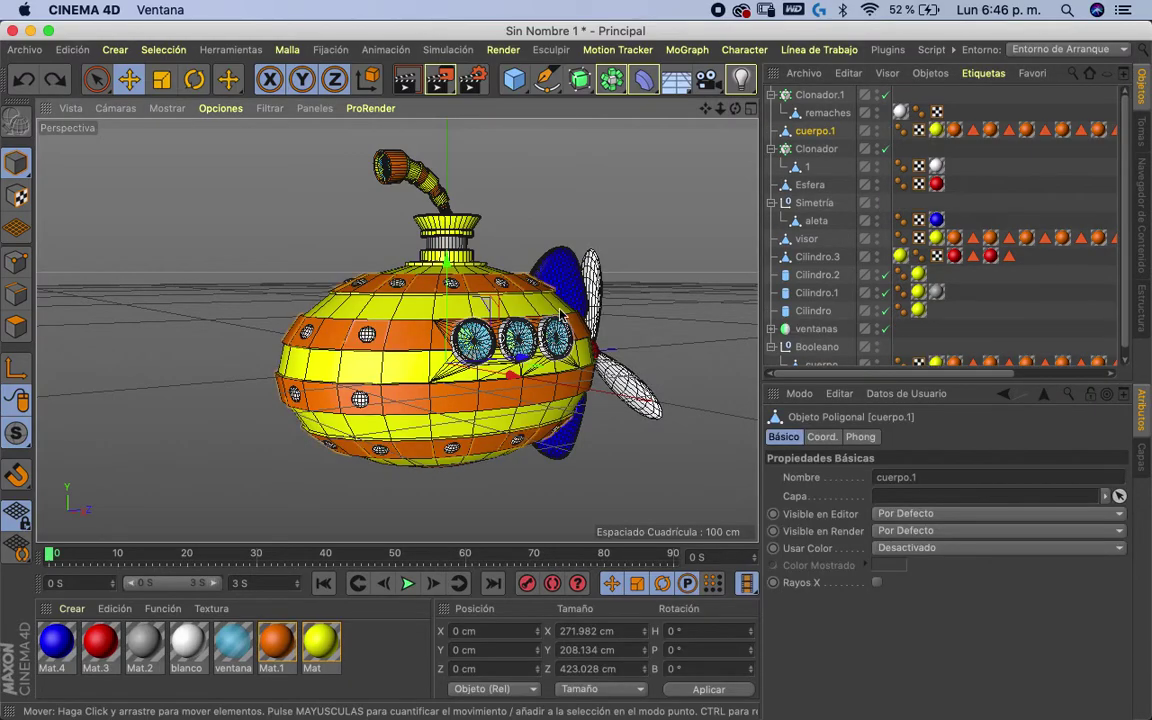
alt+drag(560, 462, 530, 460)
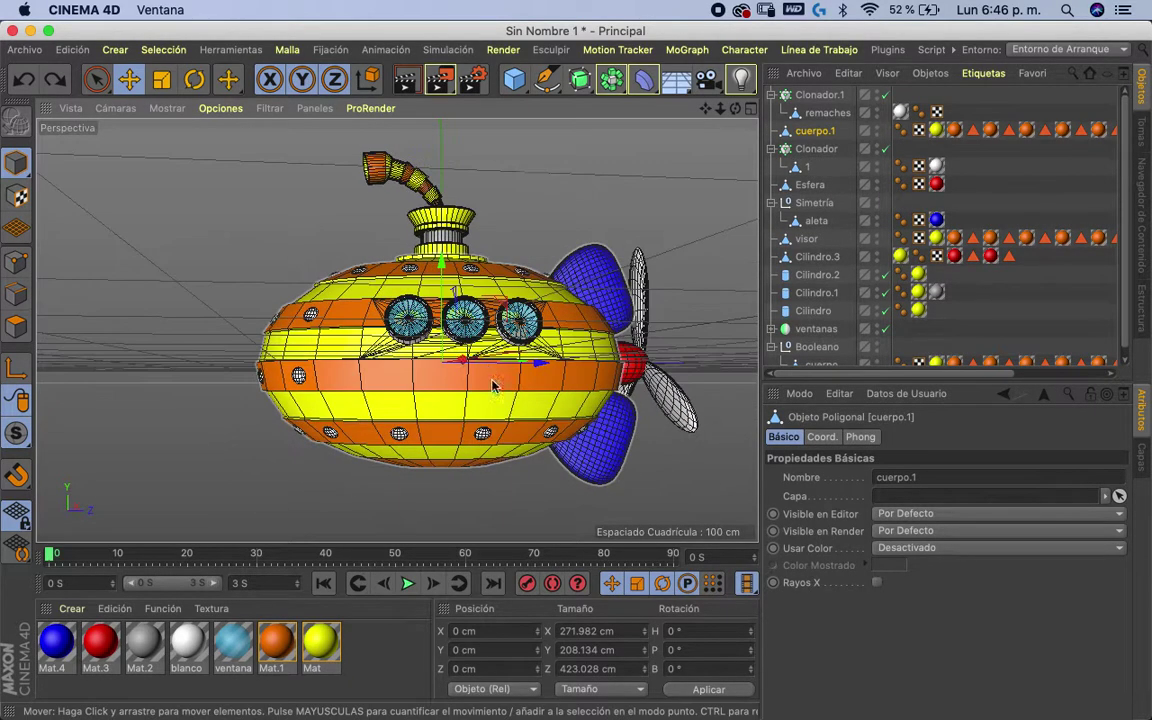
scroll(815, 318, down, 1)
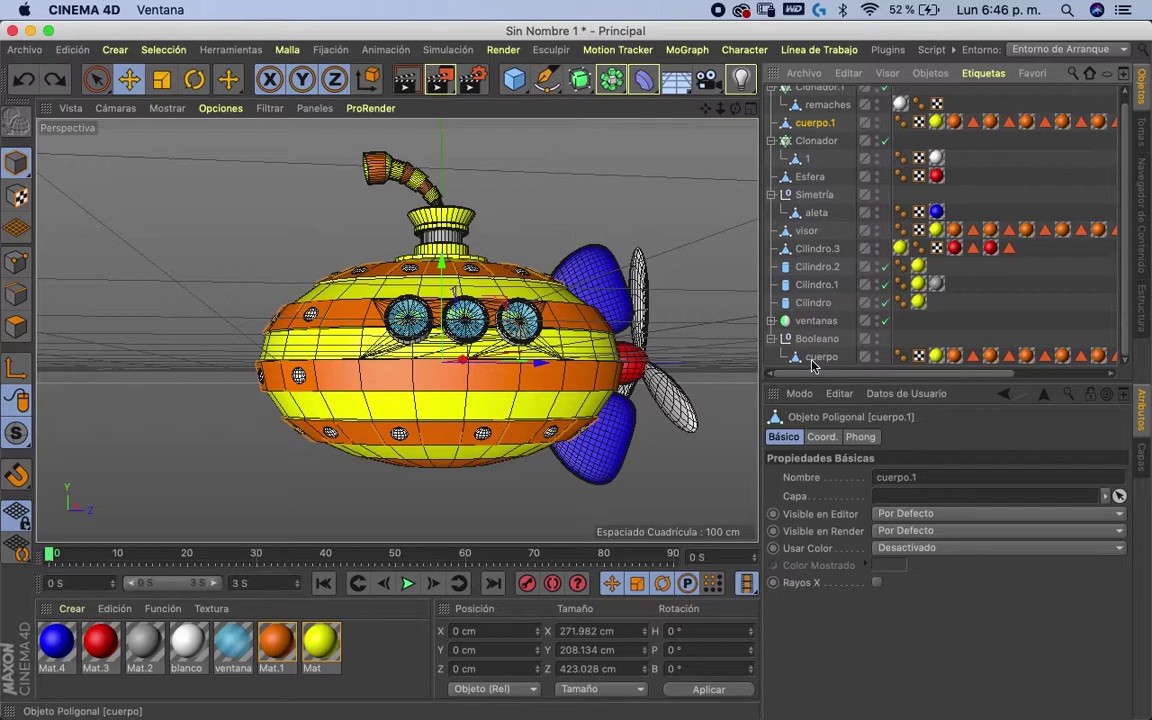
click(814, 360)
click(17, 327)
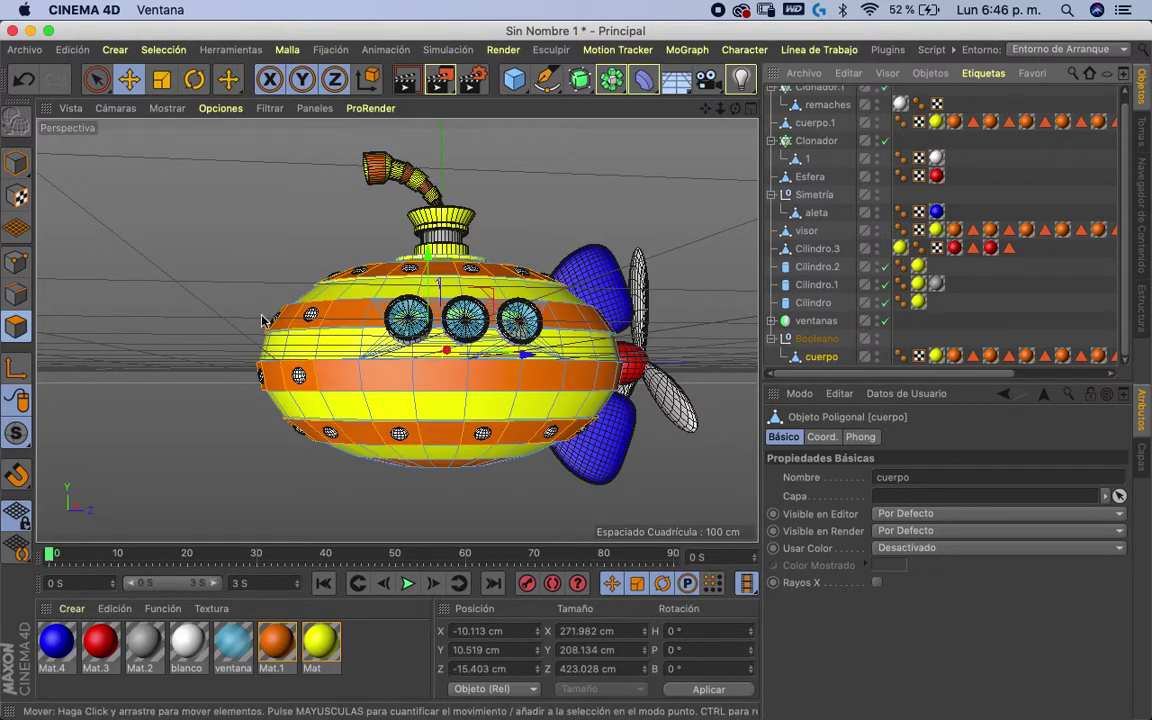
click(498, 383)
mouse_move(498, 383)
mouse_down()
mouse_move(597, 375)
mouse_move(415, 325)
mouse_move(480, 320)
mouse_up()
click(415, 325)
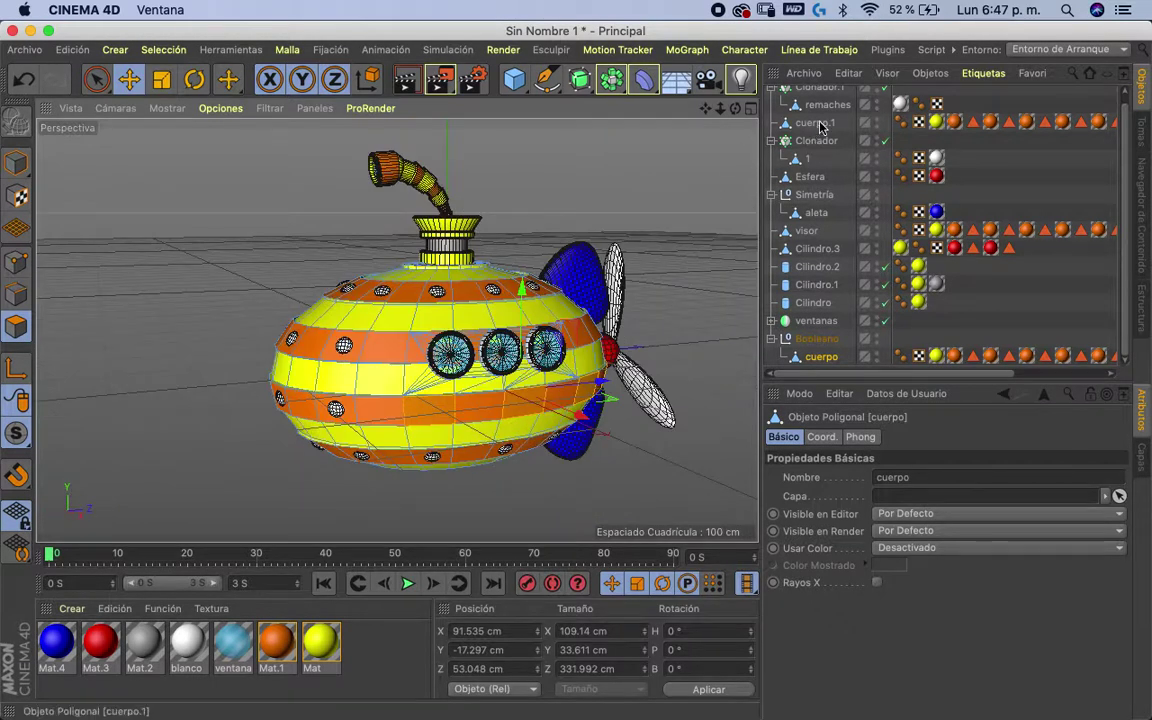
- Duplicate Clonador.1 with copy and paste to create Clonador.2
click(819, 98)
key(super+c)
key(super+v)
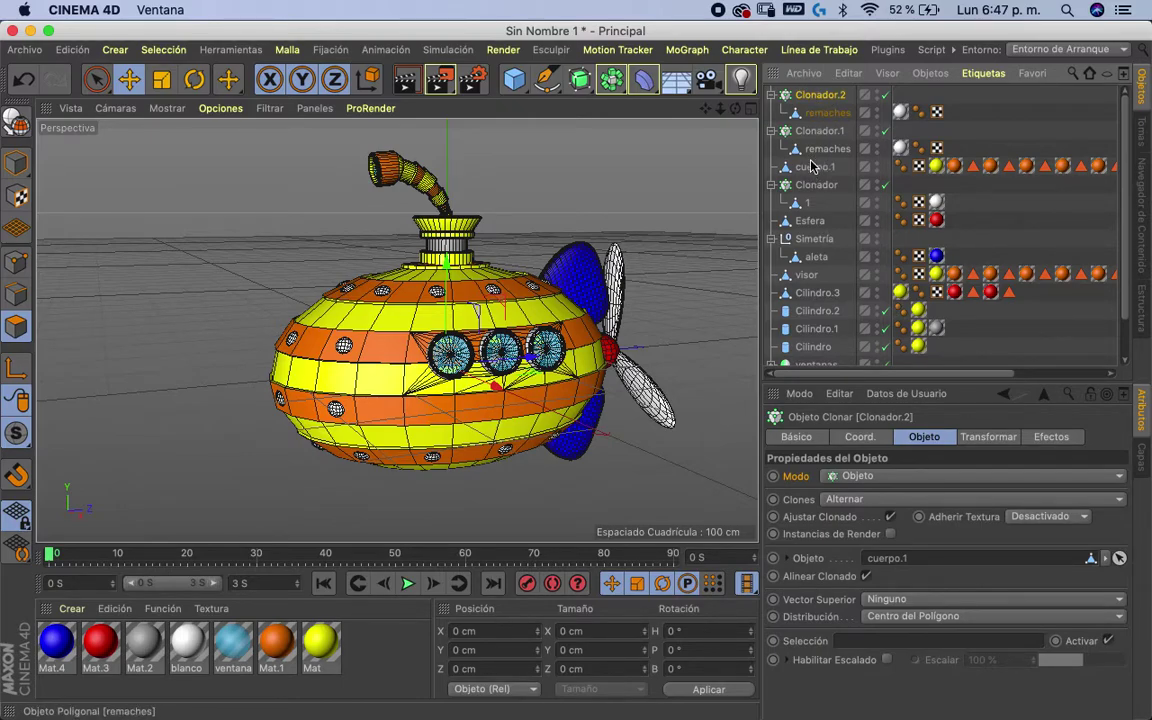
scroll(813, 238, down, 2)
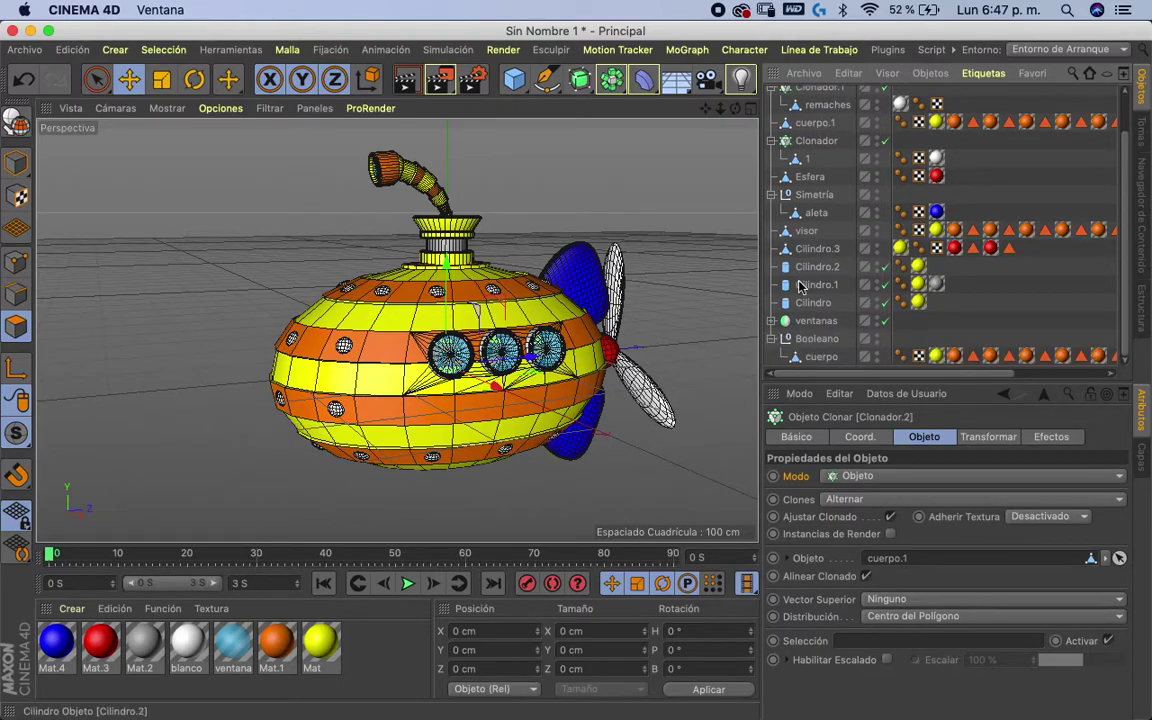
scroll(722, 342, down, 5)
- Apply a mesh command to the cuerpo body and make an extra copy of cuerpo.1
click(800, 361)
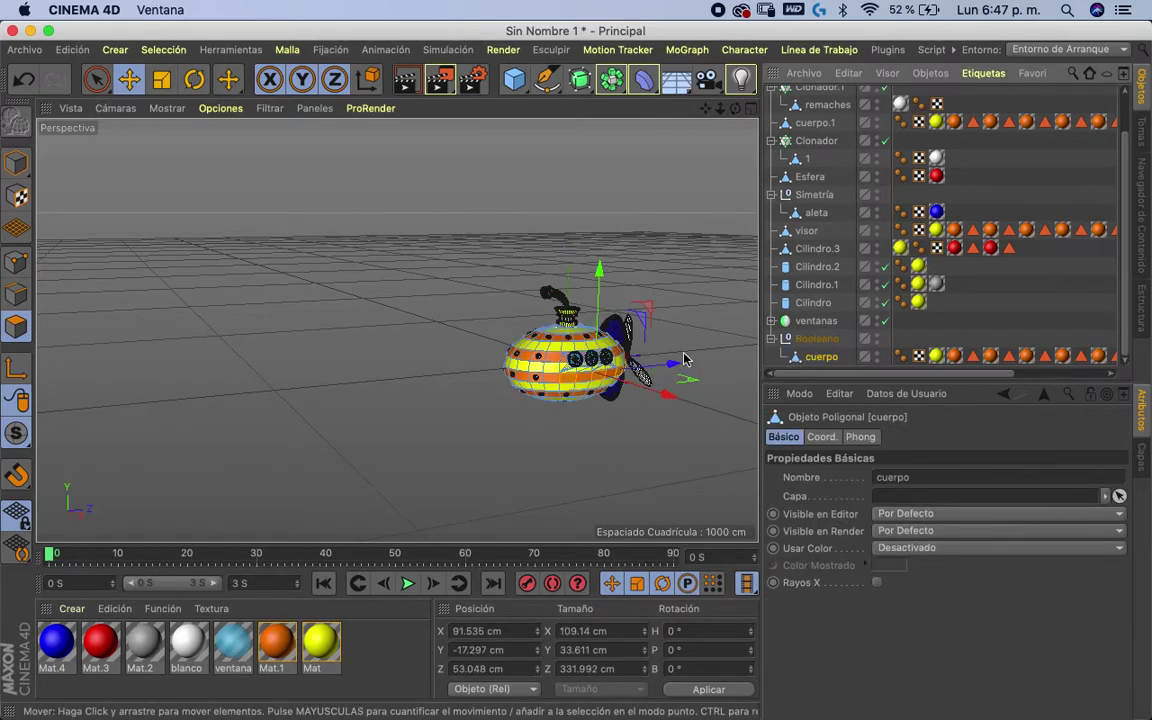
key(o)
drag(720, 108, 605, 112)
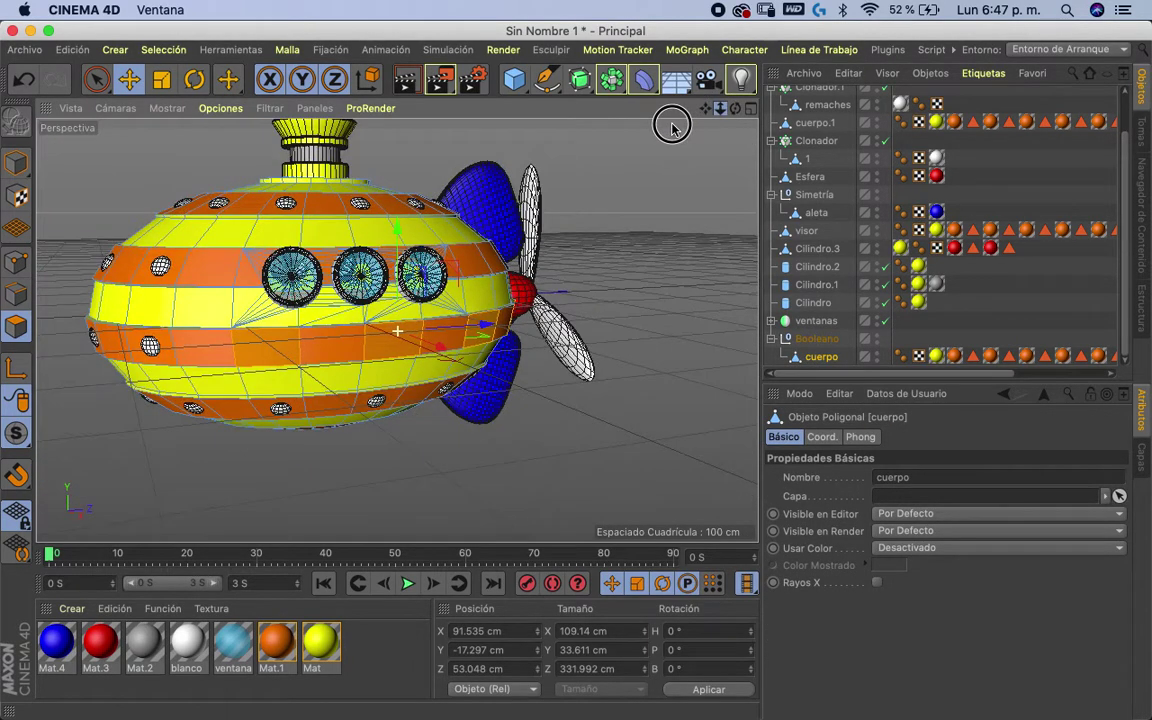
right_click(265, 347)
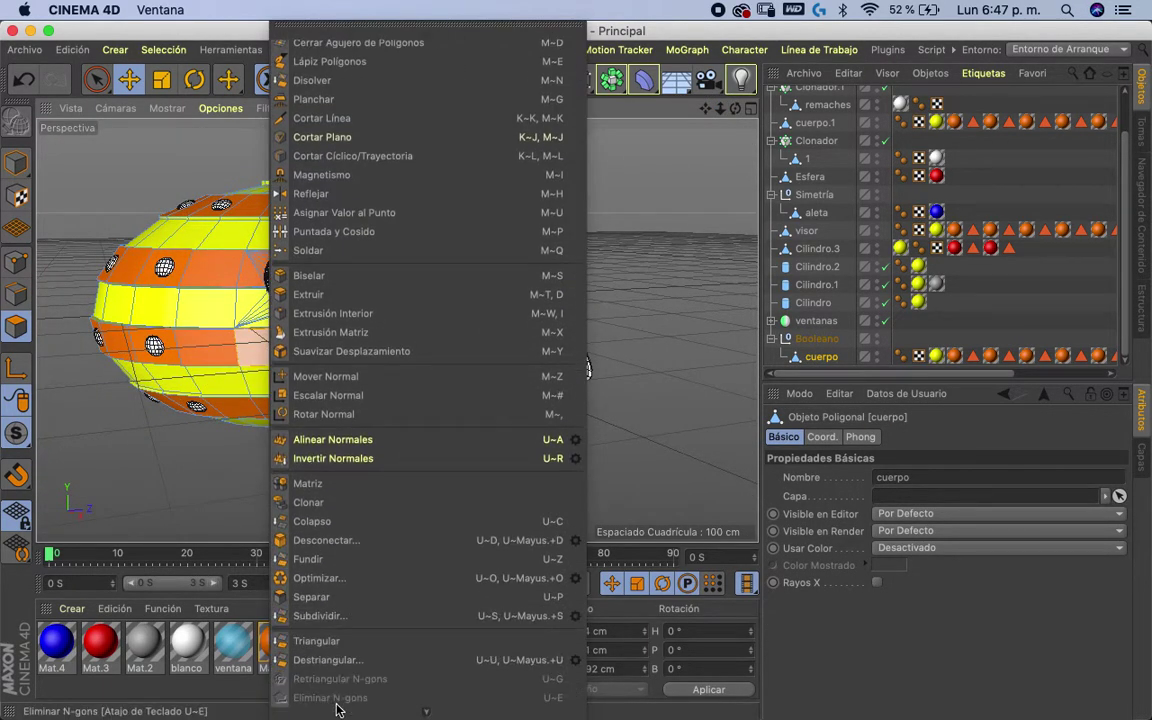
click(349, 593)
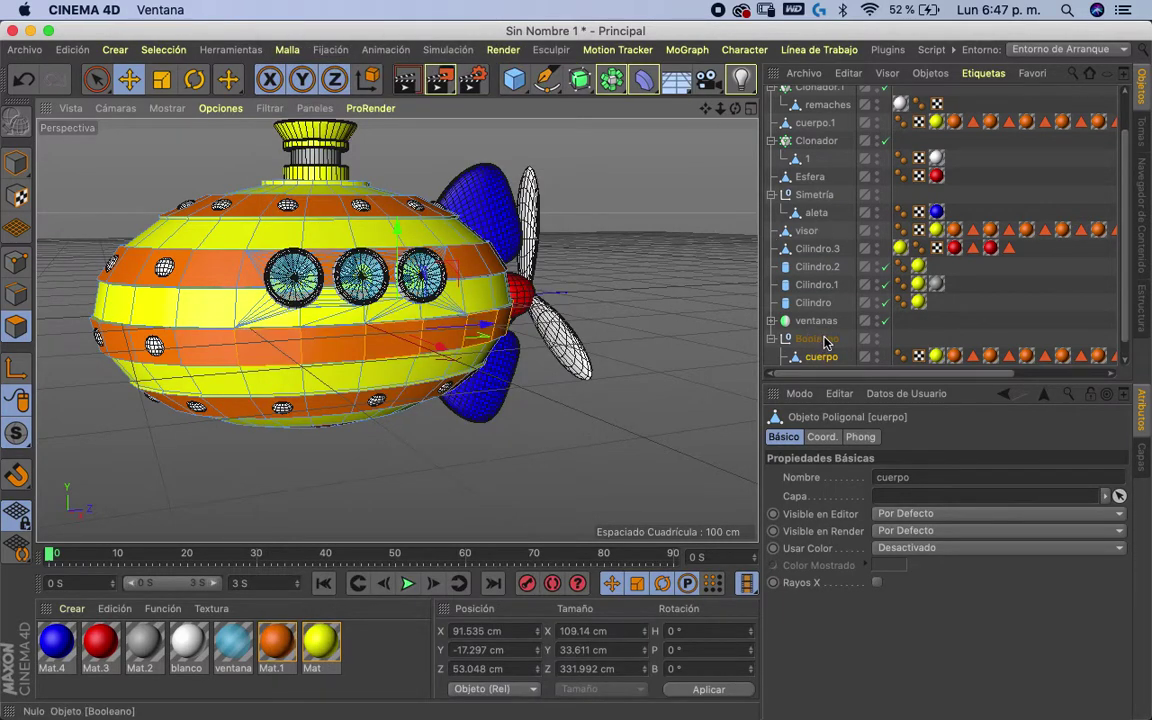
scroll(822, 344, down, 1)
drag(820, 358, 805, 98)
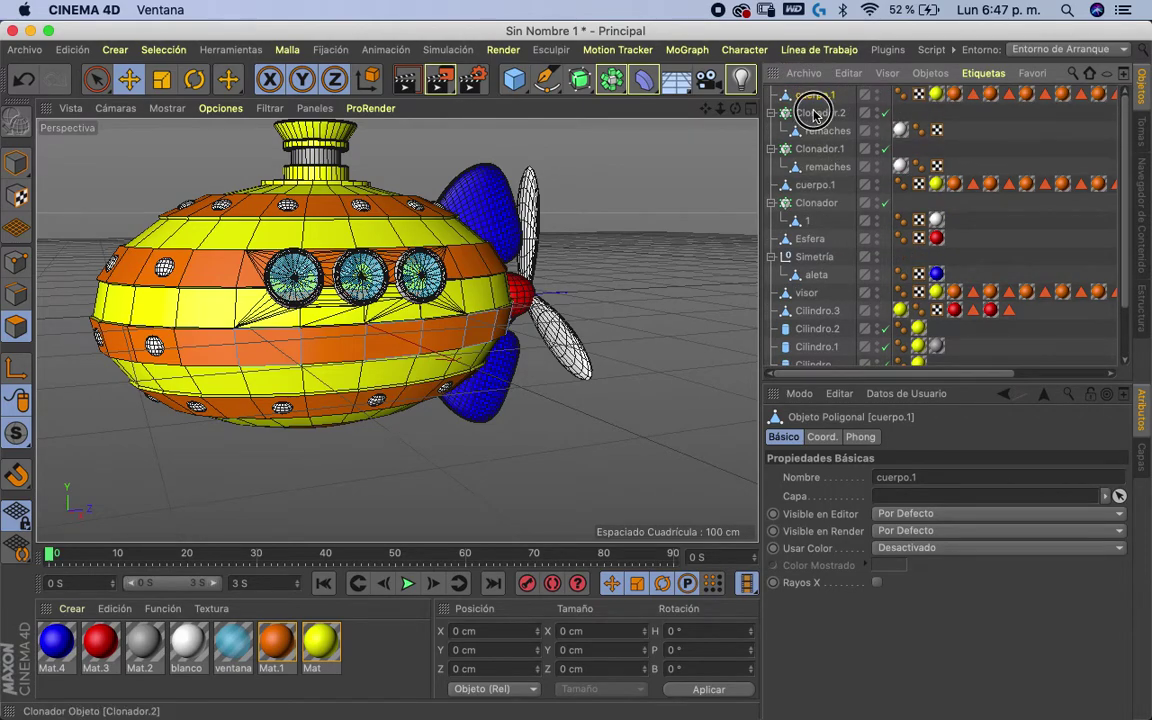
- Make the Clonador, Clonador.1 and Clonador.2 cloners editable
click(815, 113)
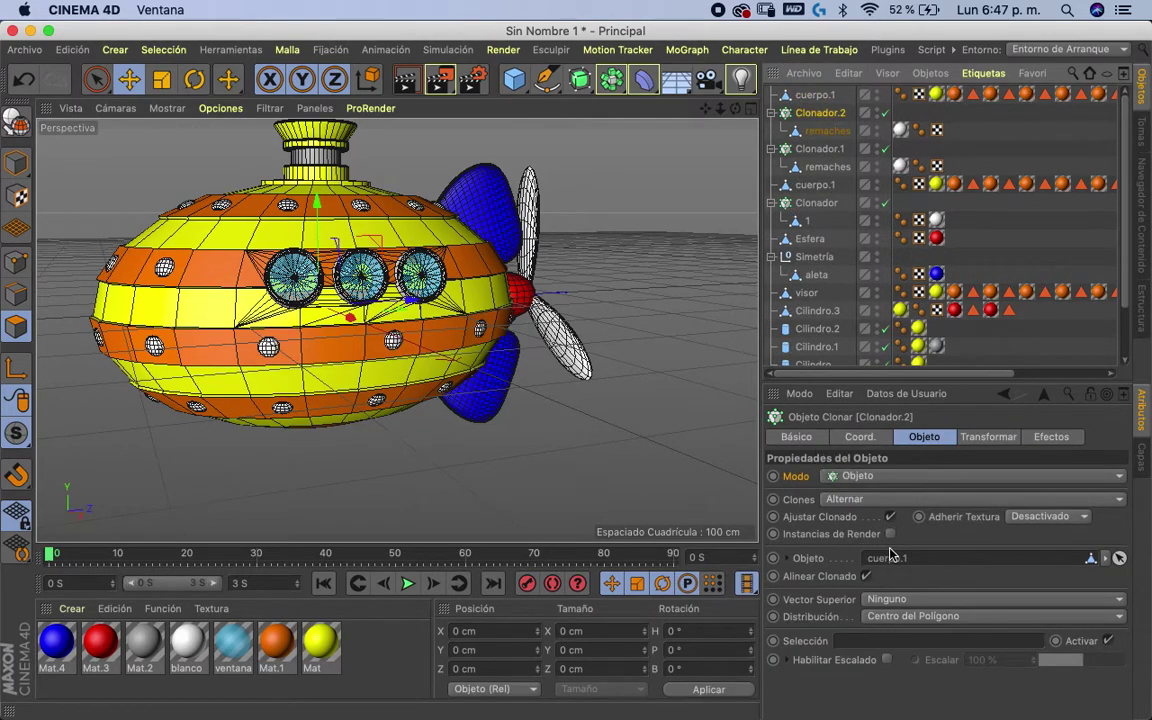
mouse_move(735, 108)
mouse_down()
mouse_move(689, 98)
mouse_move(555, 108)
mouse_move(707, 185)
mouse_move(752, 116)
mouse_move(648, 100)
mouse_move(720, 135)
mouse_move(740, 165)
mouse_move(673, 120)
mouse_up()
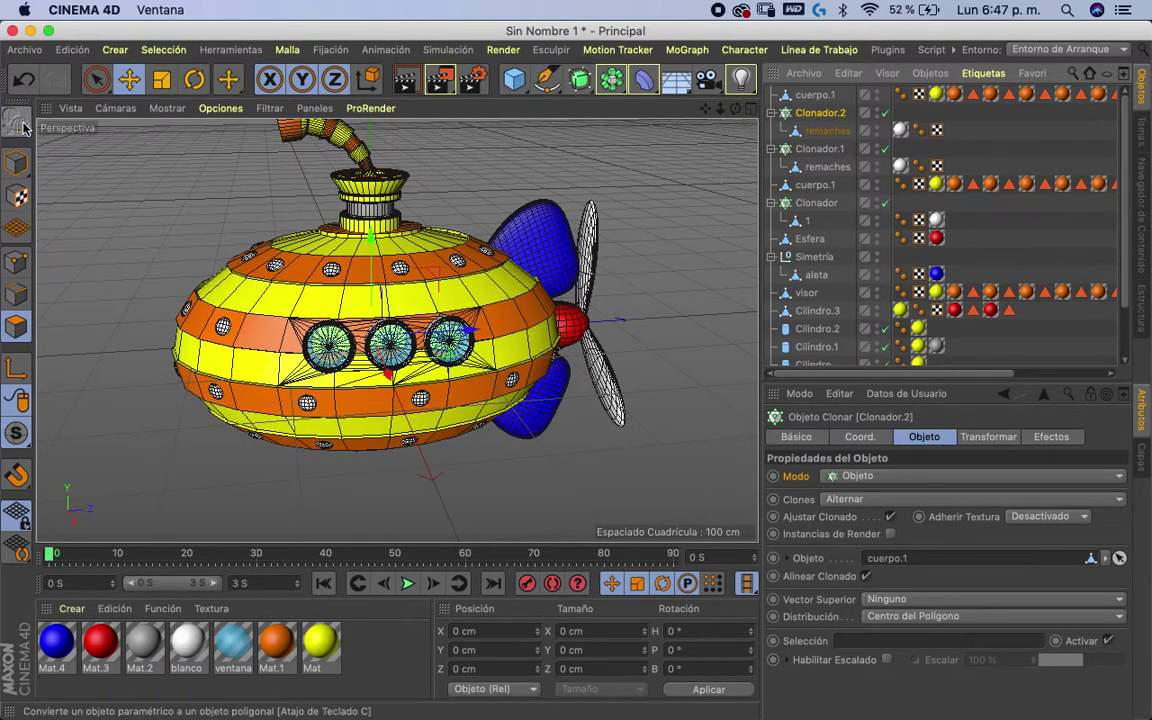
click(25, 127)
click(820, 131)
key(c)
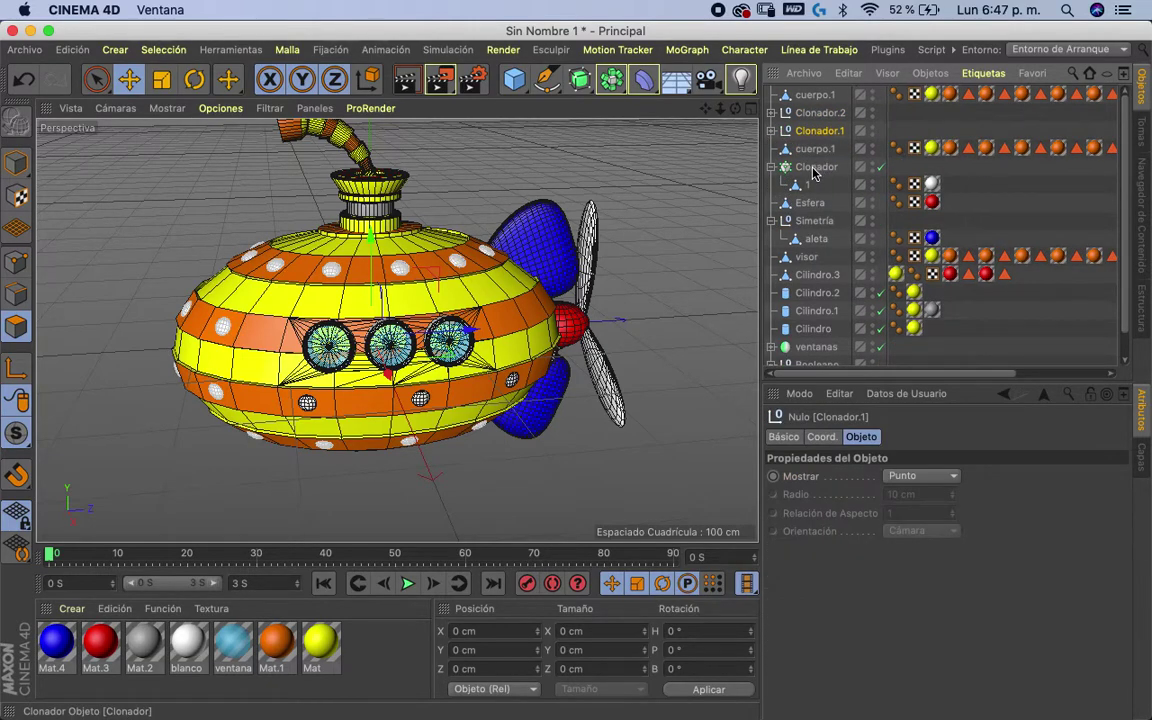
click(815, 170)
key(c)
- Delete both cuerpo.1 body copies
click(835, 148)
ctrl+click(828, 95)
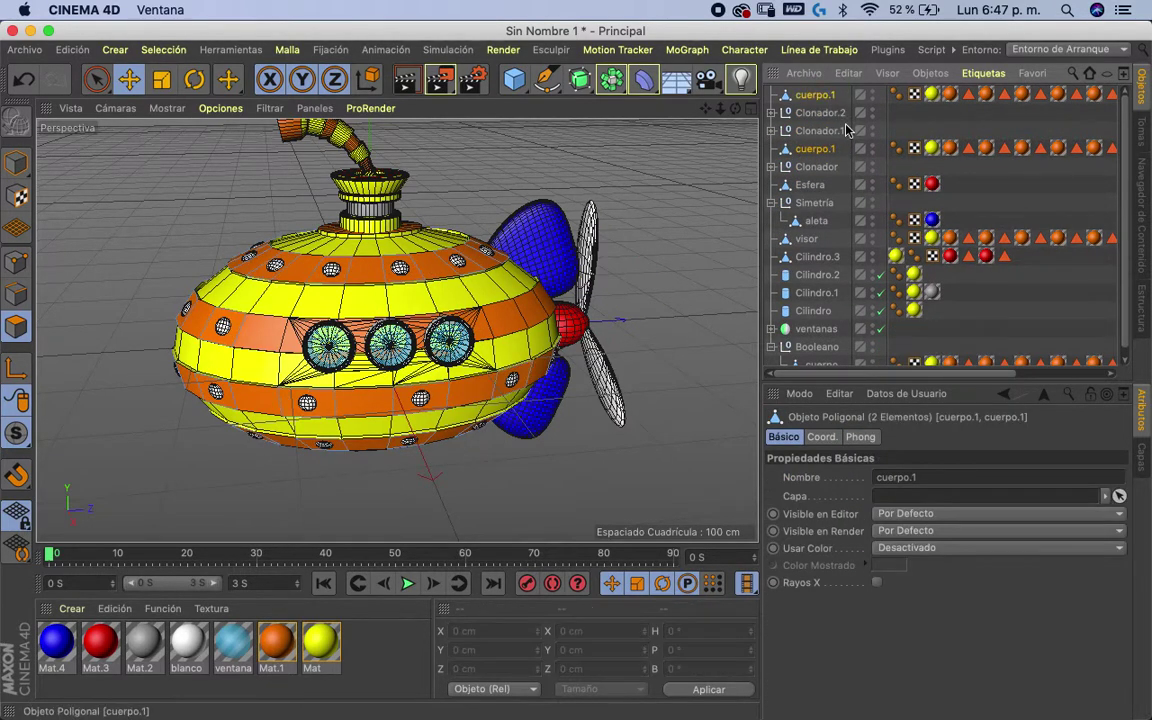
key(Delete)
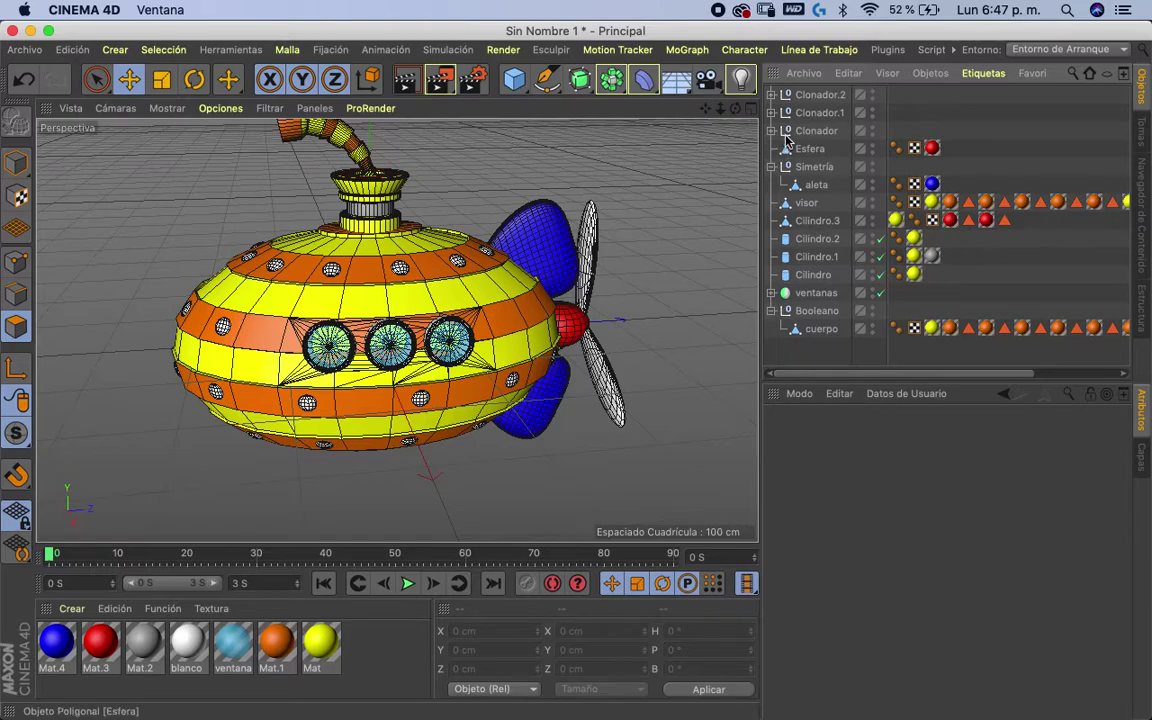
- Expand the Clonador group with the hub and three blades and rename it 'helices'
click(807, 150)
click(771, 131)
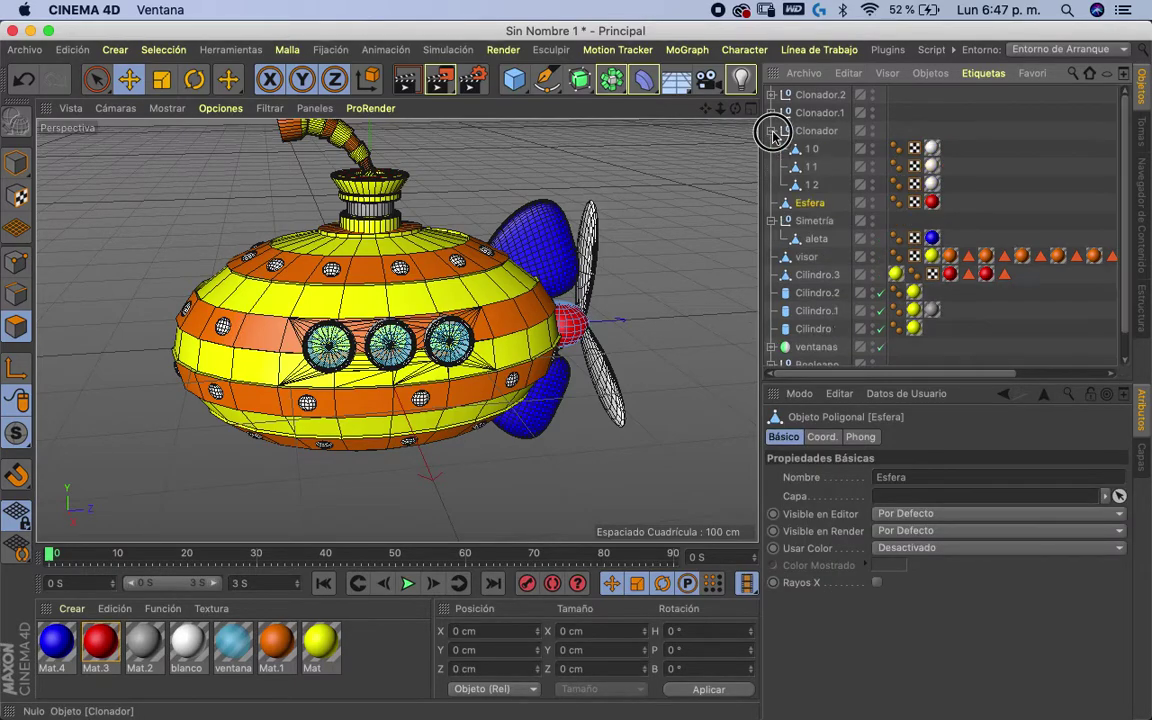
click(806, 150)
key(Down)
key(Down)
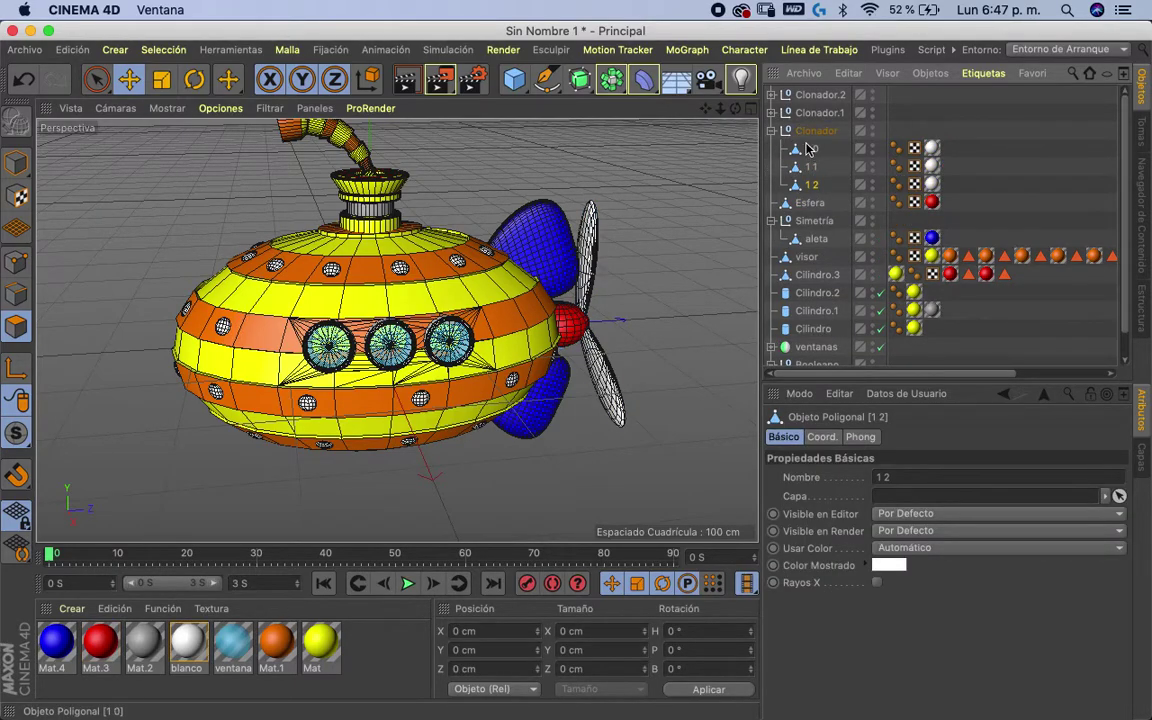
double_click(812, 135)
text(elic)
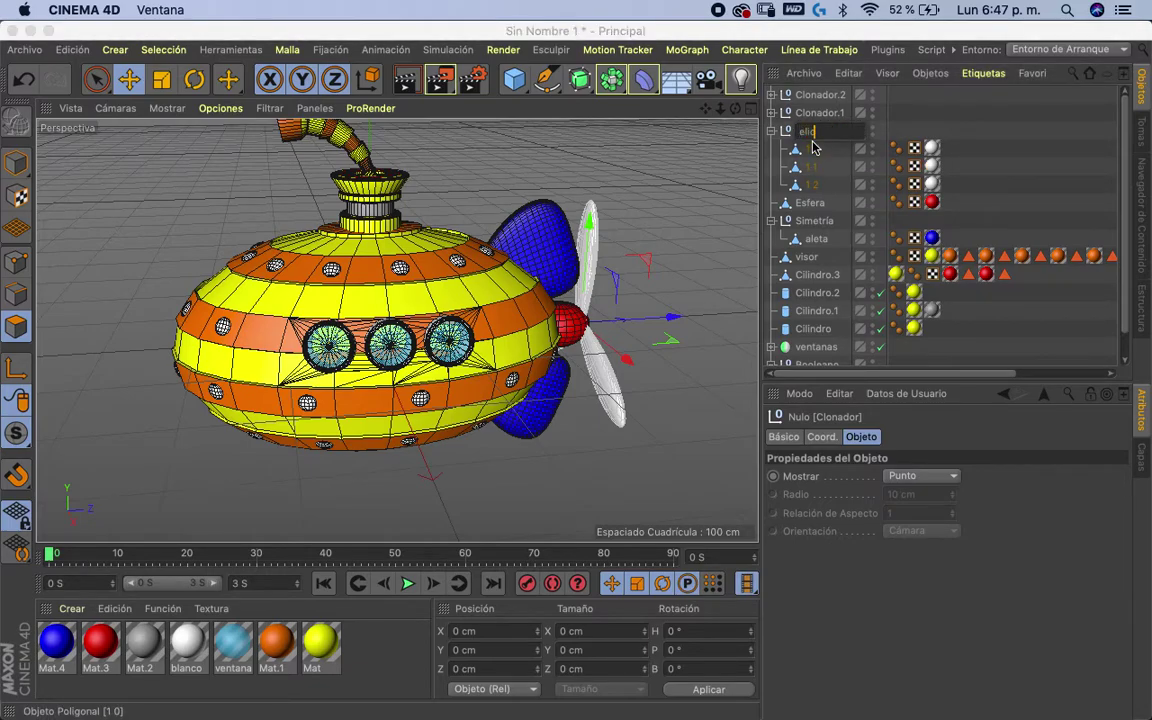
text(es)
click(811, 133)
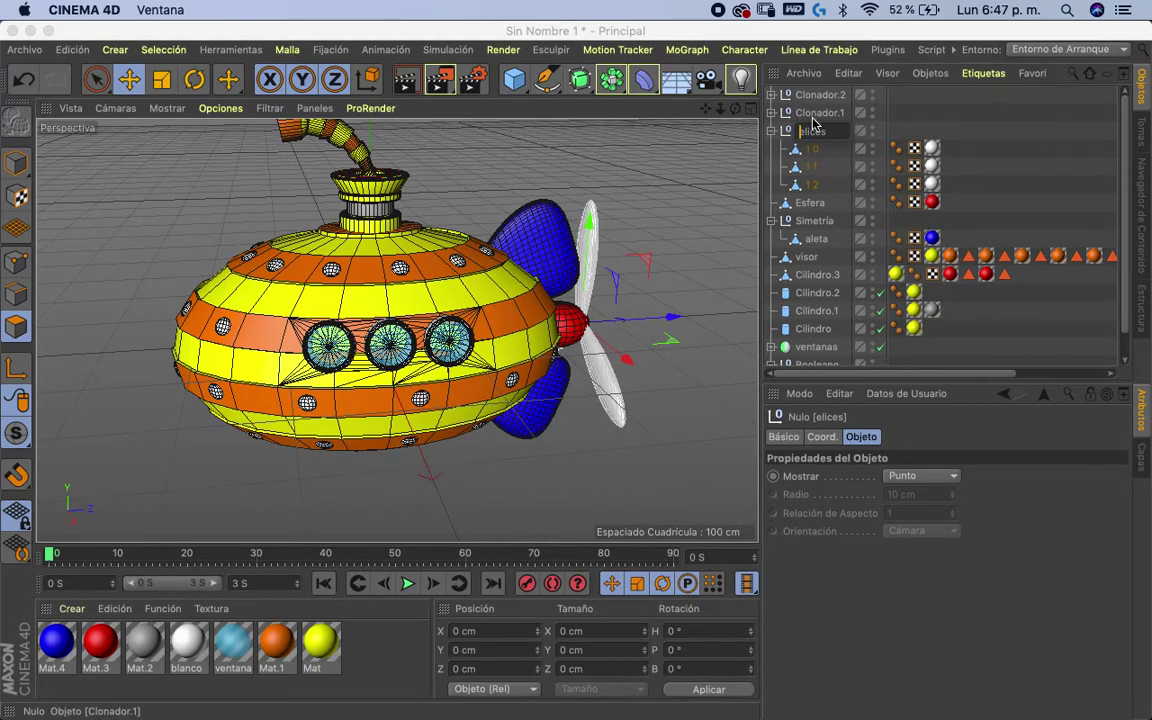
click(830, 118)
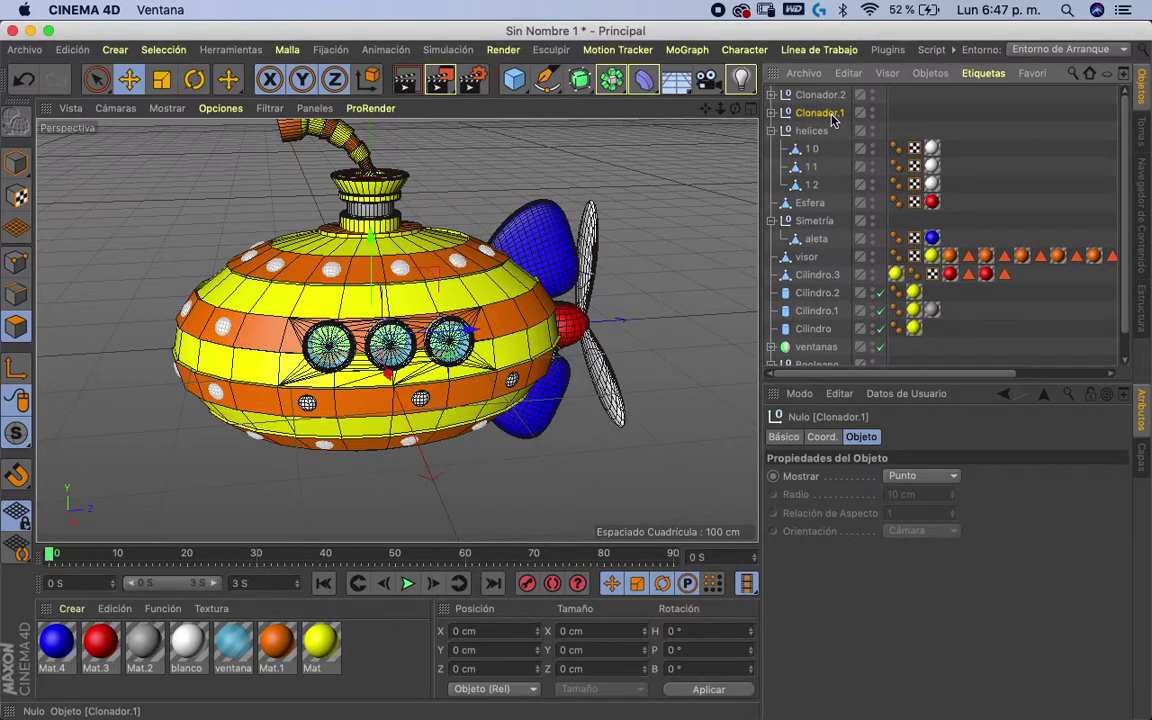
- Merge Clonador.1's rivets, remaches 0 to 33, into one object with Conectar+Eliminar
drag(735, 110, 783, 115)
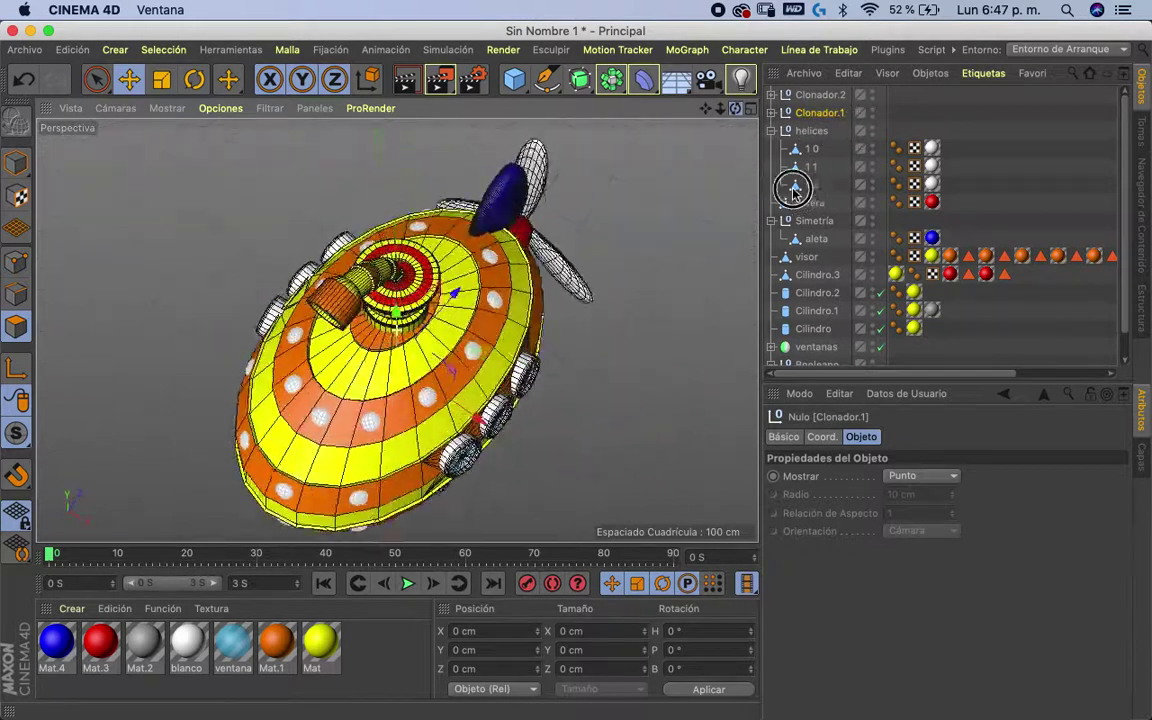
click(780, 114)
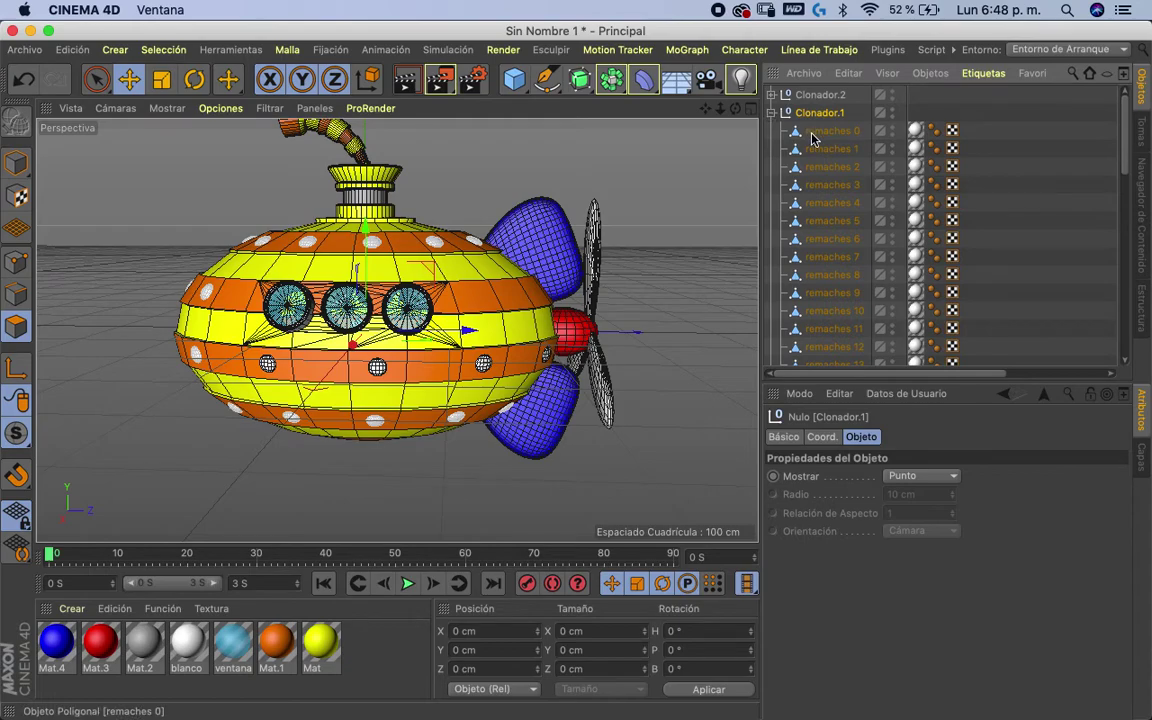
click(777, 114)
click(777, 114)
scroll(825, 166, up, 3)
scroll(825, 177, down, 10)
scroll(837, 265, down, 7)
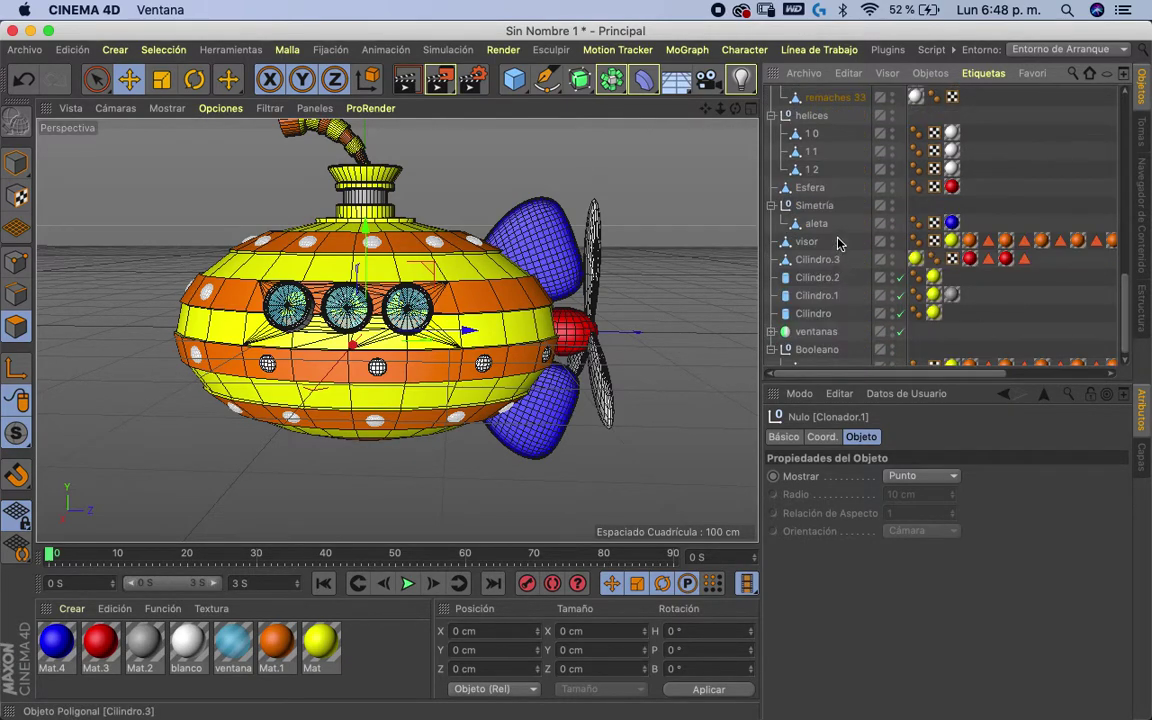
scroll(830, 140, up, 15)
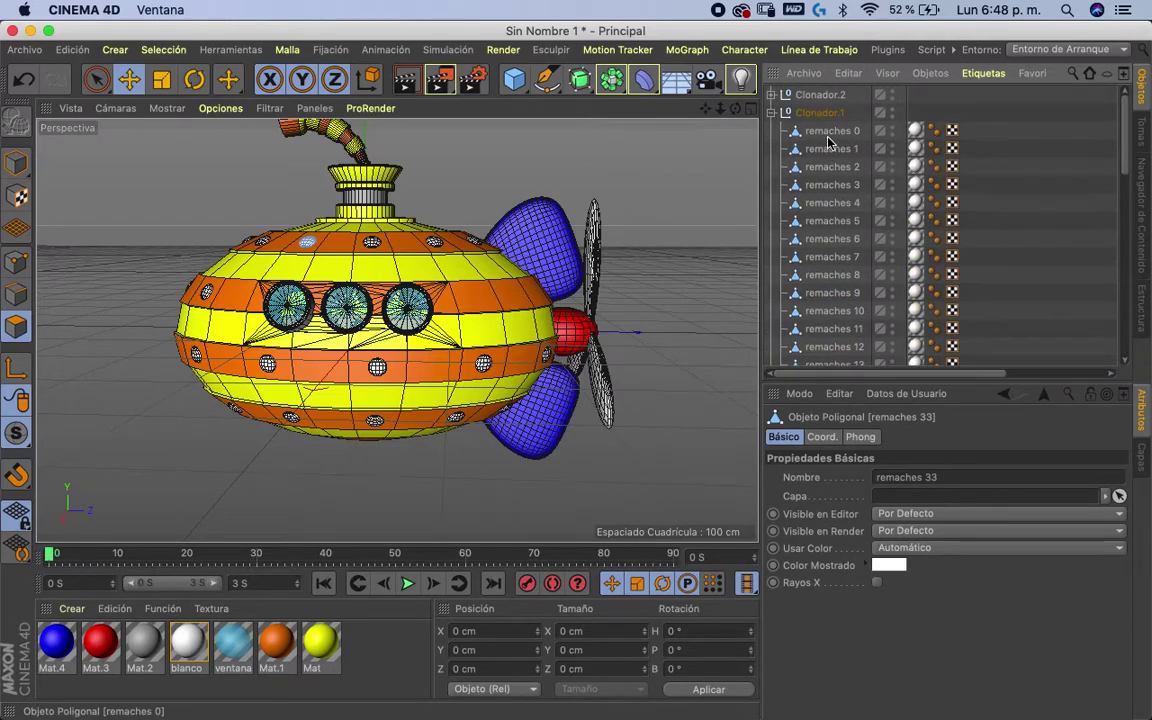
shift+click(828, 140)
drag(1125, 168, 1122, 245)
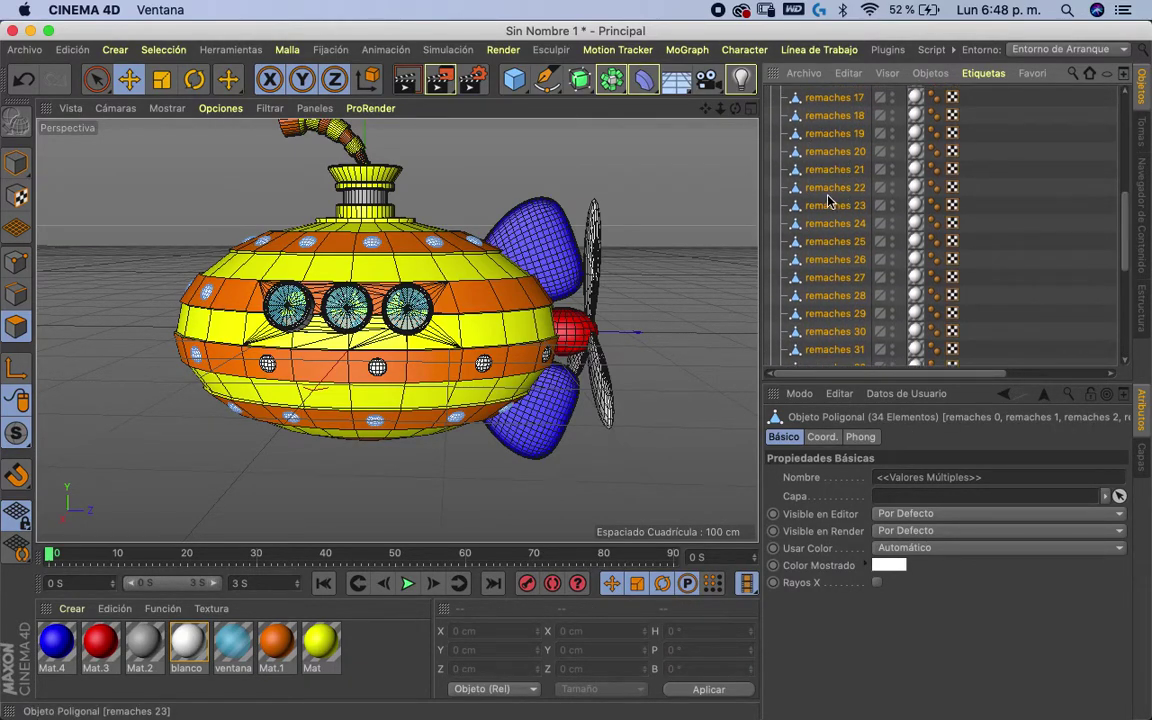
right_click(828, 200)
click(860, 538)
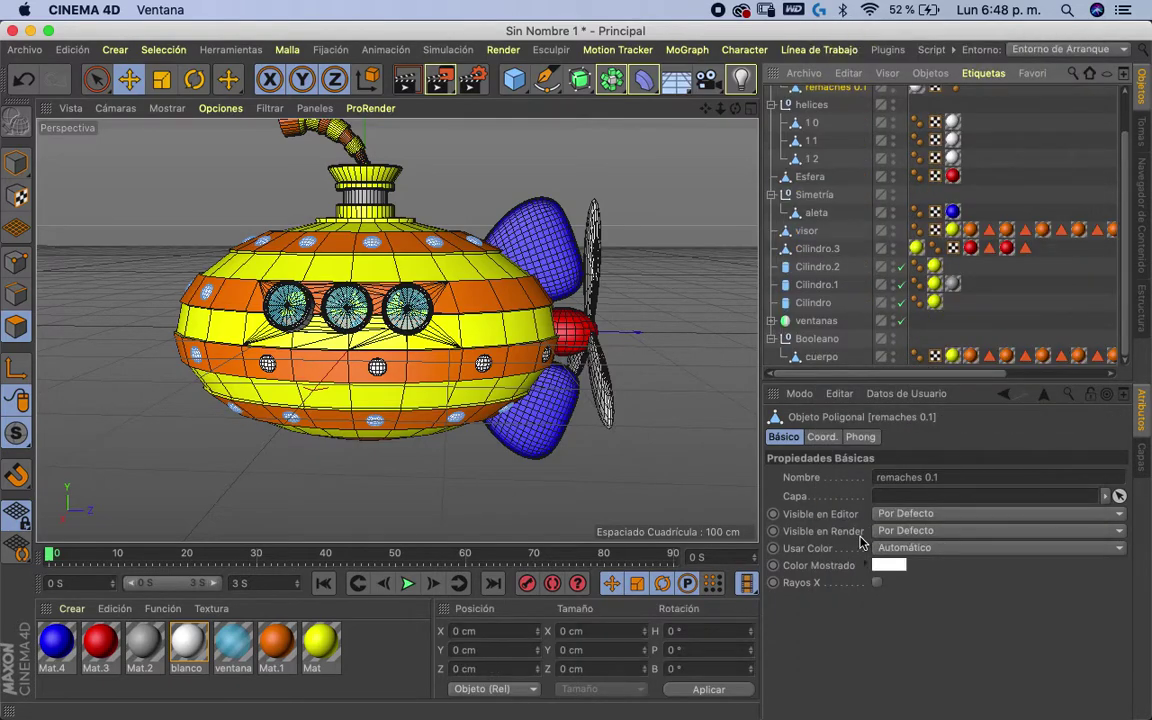
- Merge the four rivets inside Clonador.2 into one object
scroll(832, 166, up, 2)
click(791, 97)
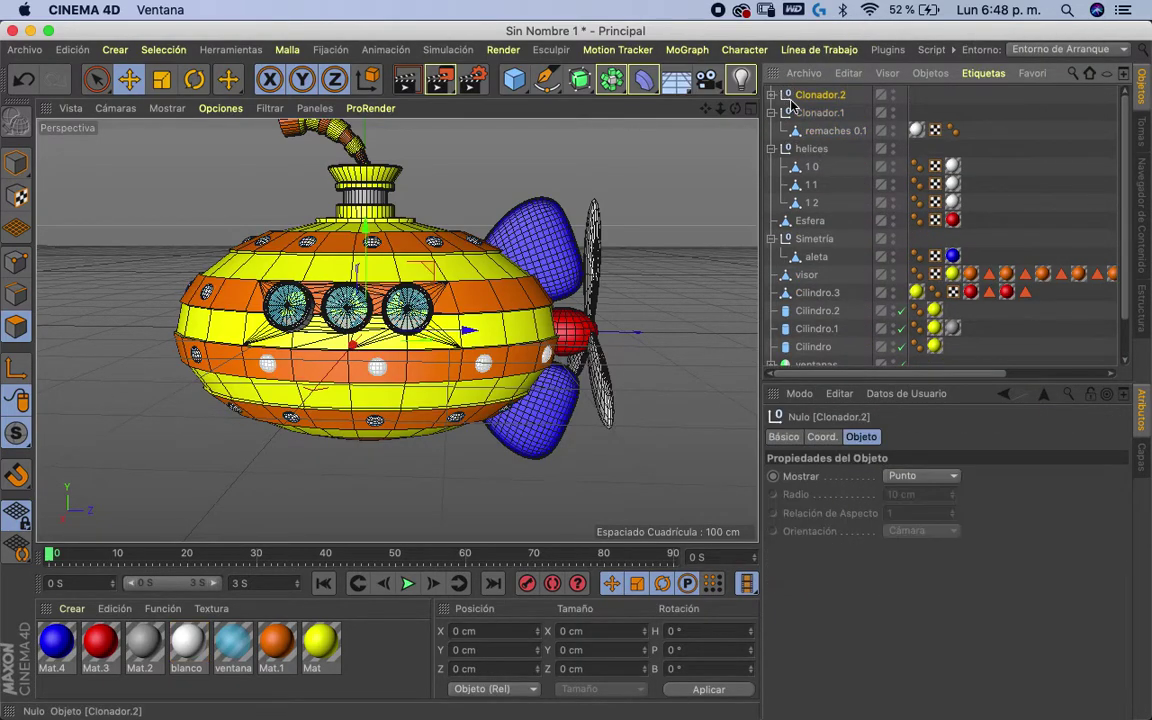
click(772, 95)
click(832, 113)
shift+click(832, 167)
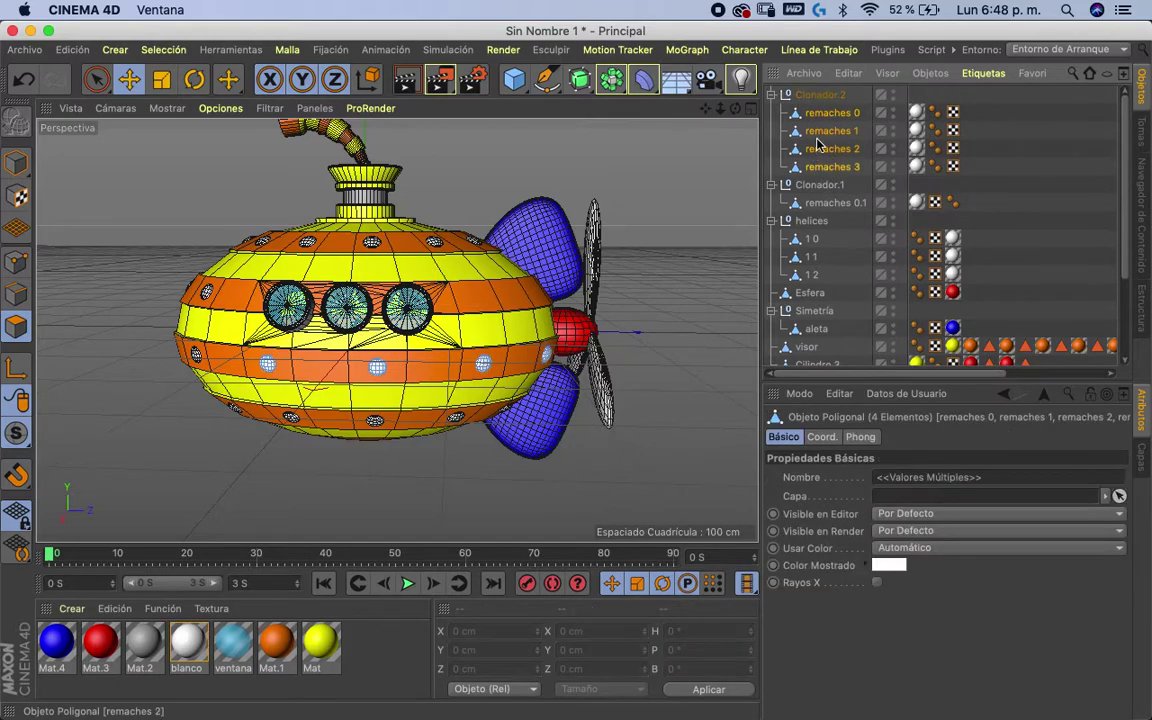
right_click(826, 158)
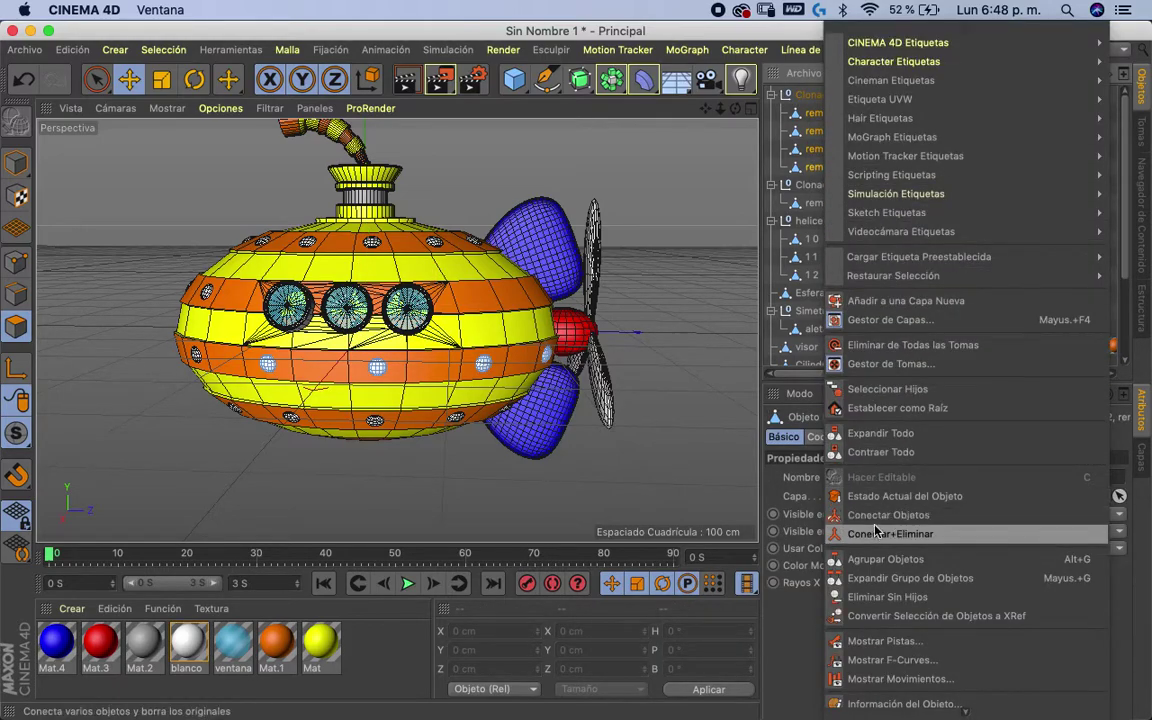
click(860, 601)
- Combine both rivet objects into one, move it to the top level, and name it remaches
ctrl+click(832, 148)
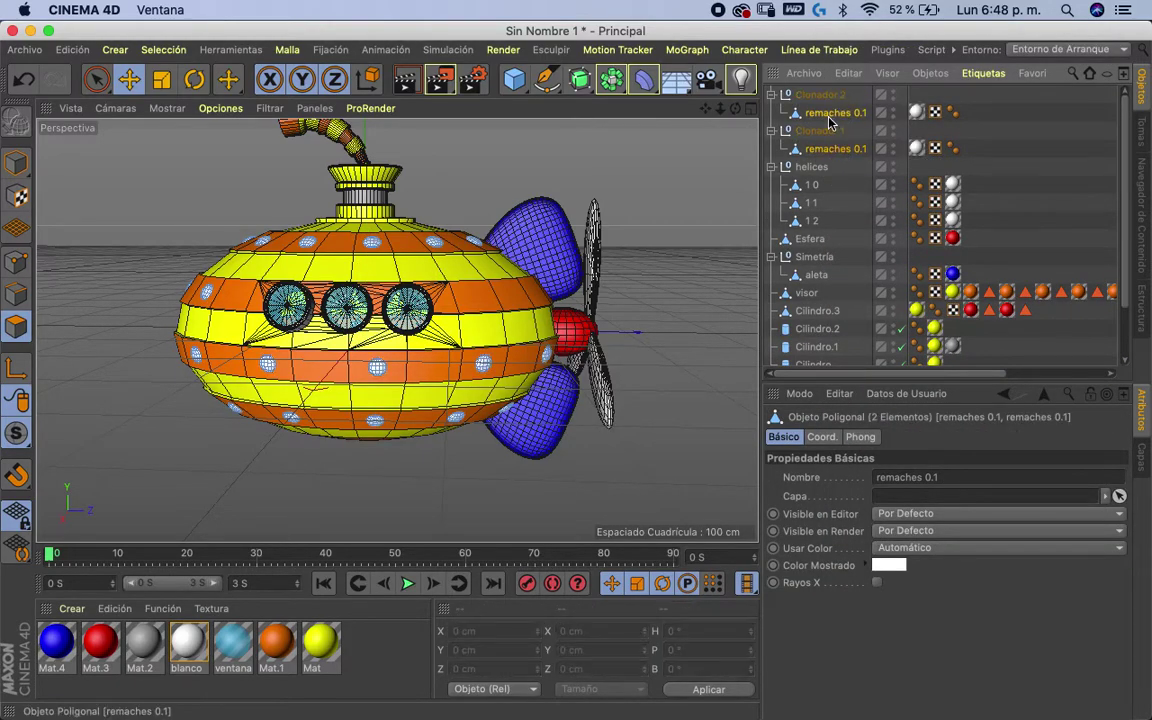
right_click(826, 117)
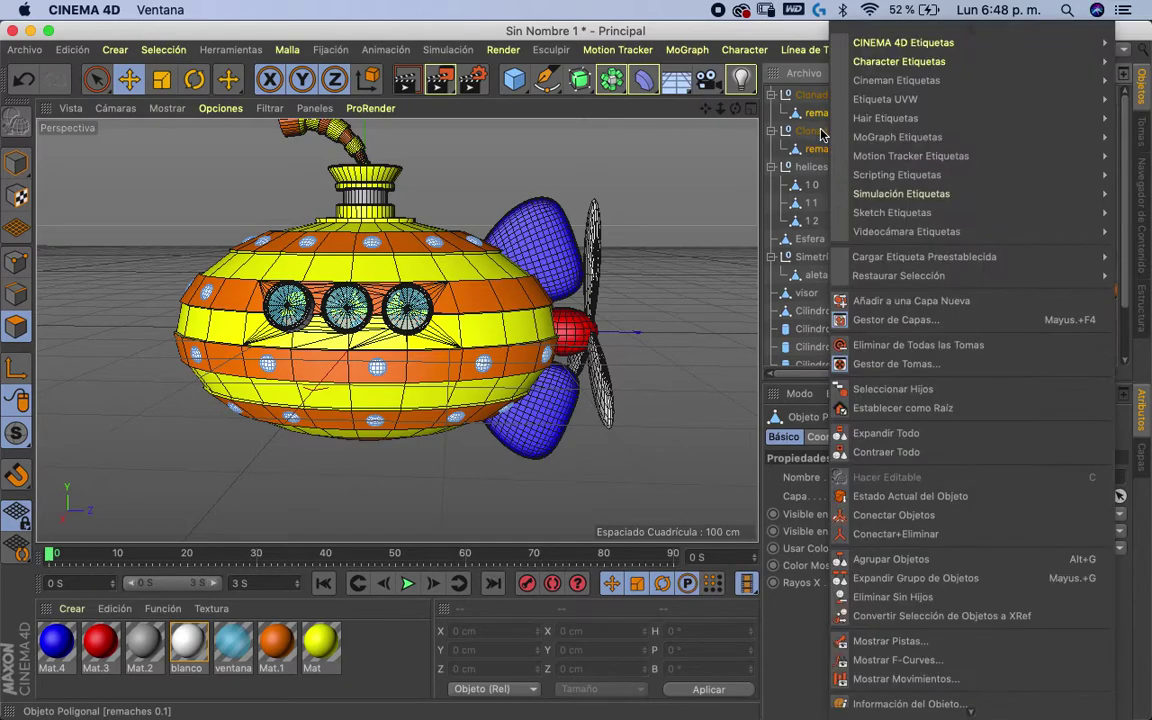
click(883, 543)
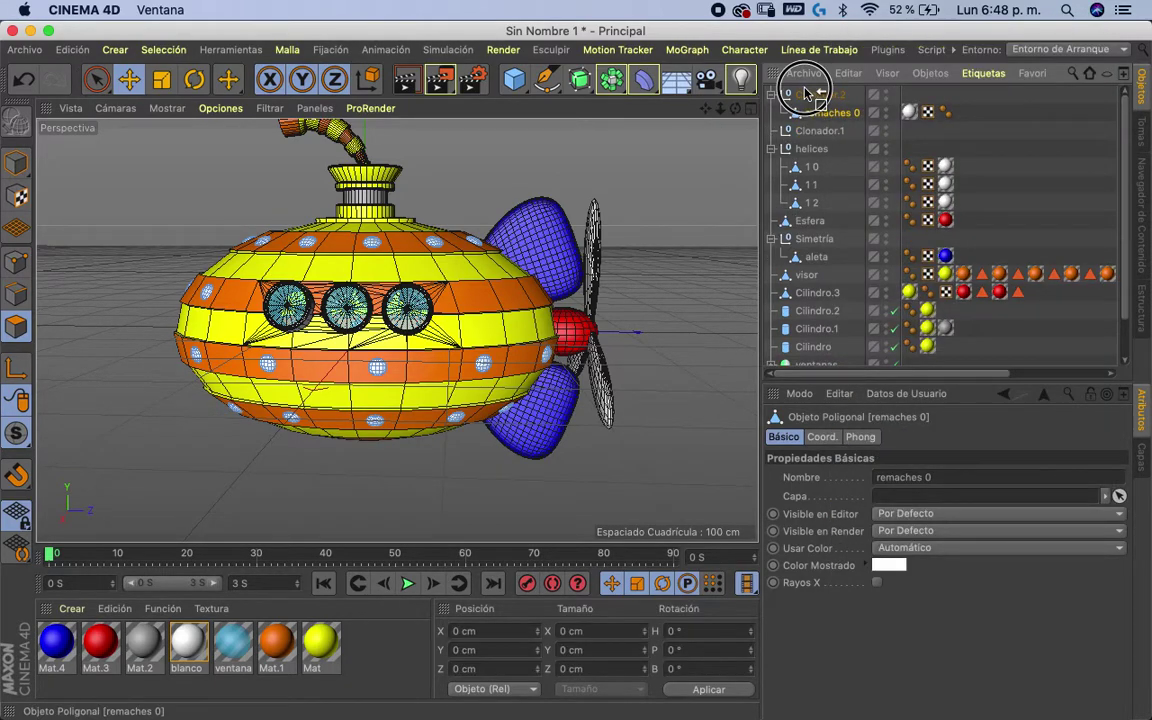
drag(808, 93, 812, 100)
key(BackSpace)
key(BackSpace)
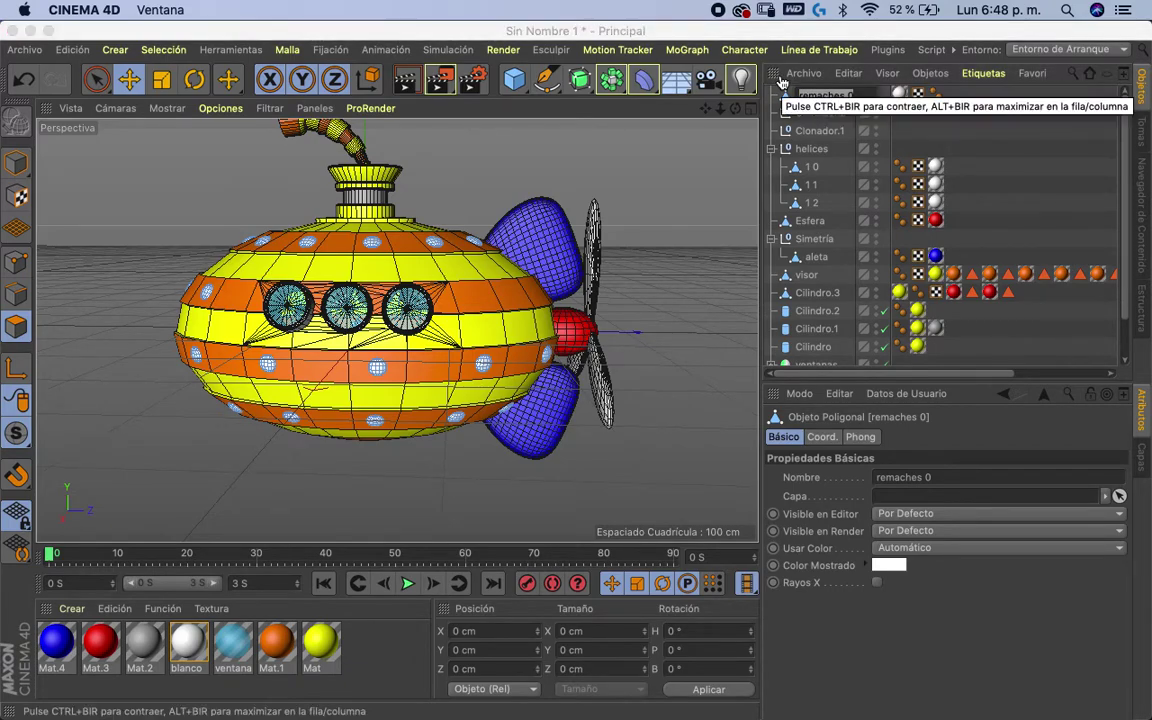
key(Return)
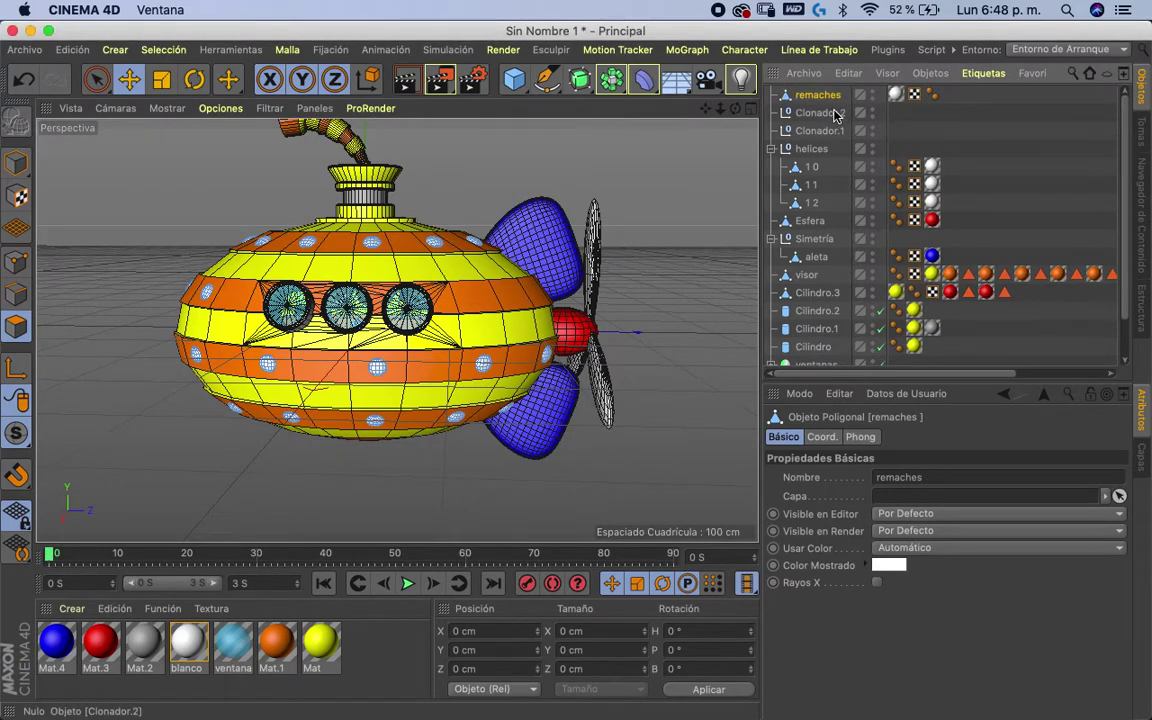
- Delete the empty Clonador.1 and Clonador.2 groups
click(833, 113)
shift+click(835, 130)
key(Delete)
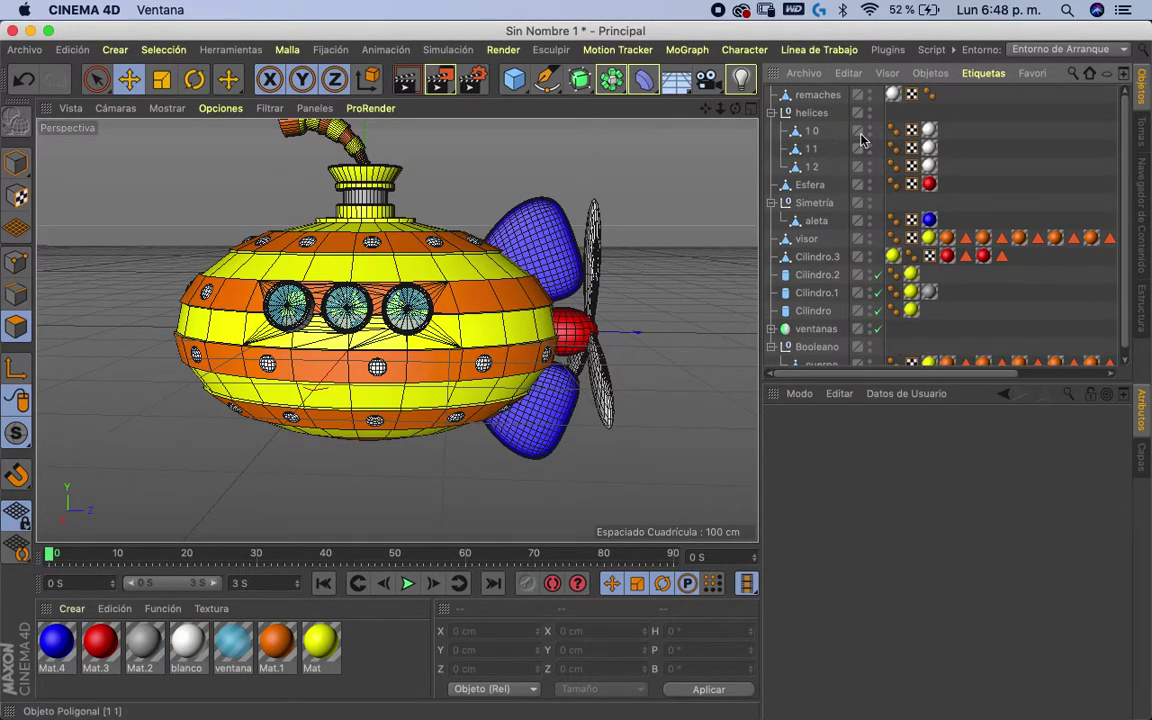
click(813, 115)
- Select the blades, hub and helices group and test-spin the propeller about its axis
click(811, 131)
shift+click(813, 168)
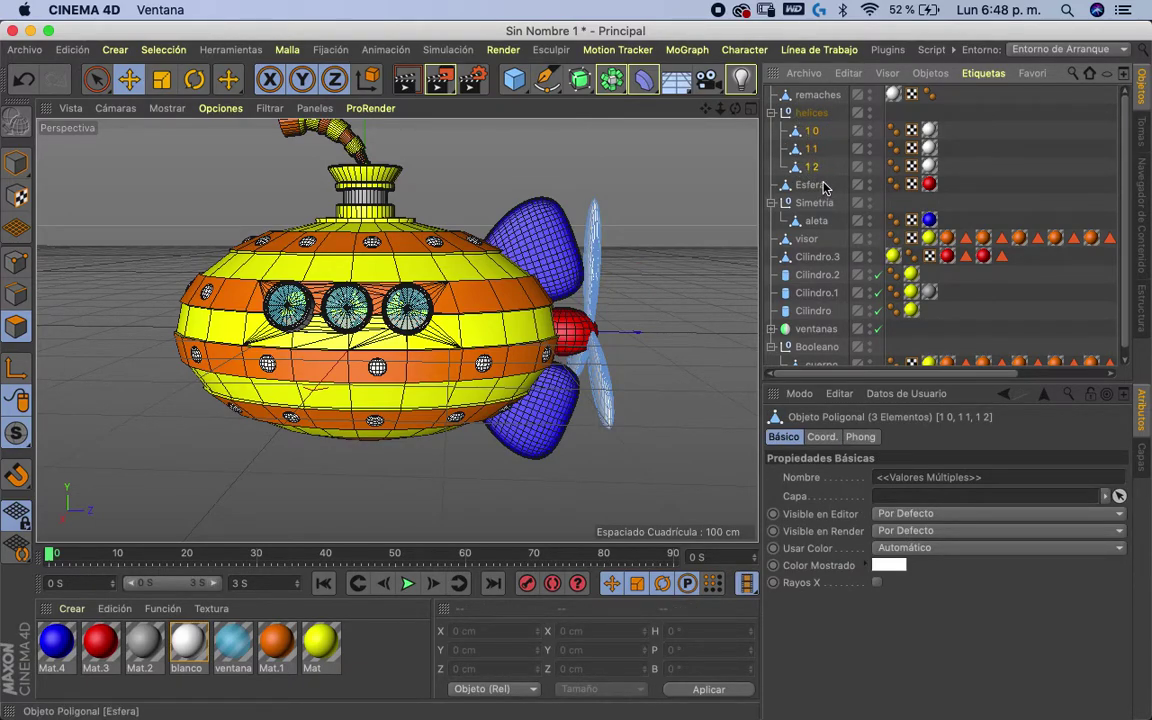
click(812, 186)
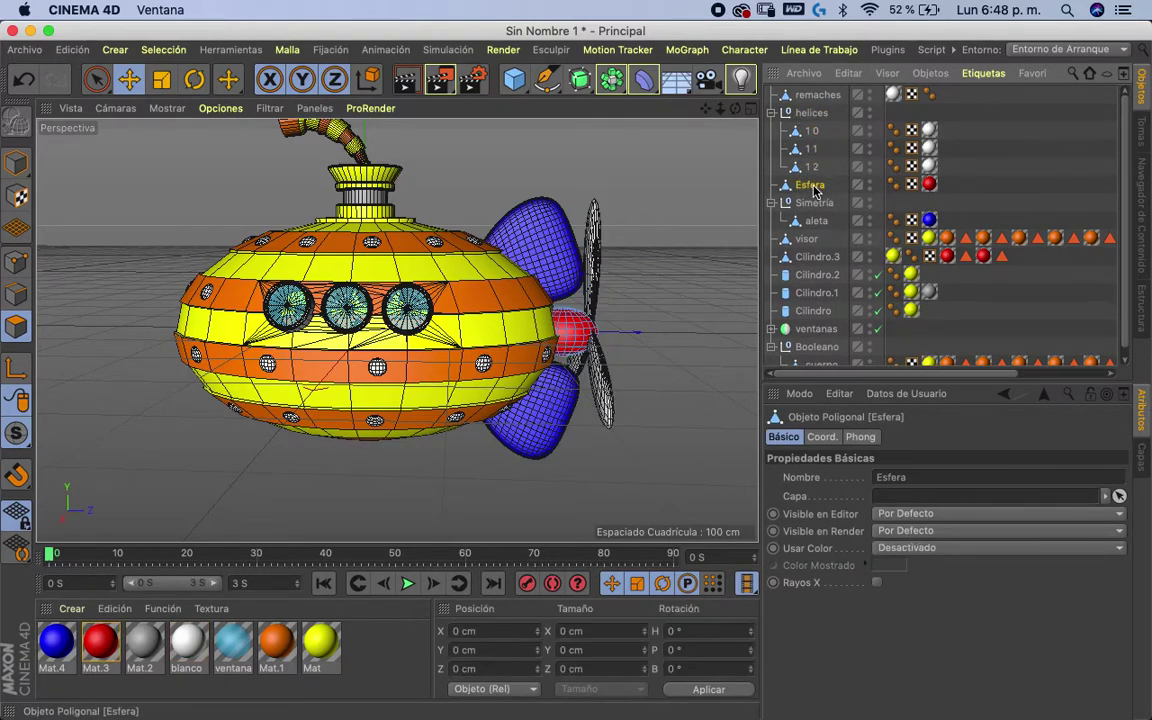
click(811, 113)
mouse_move(736, 112)
mouse_down()
mouse_move(673, 116)
mouse_move(704, 116)
mouse_up()
key(r)
drag(591, 349, 589, 383)
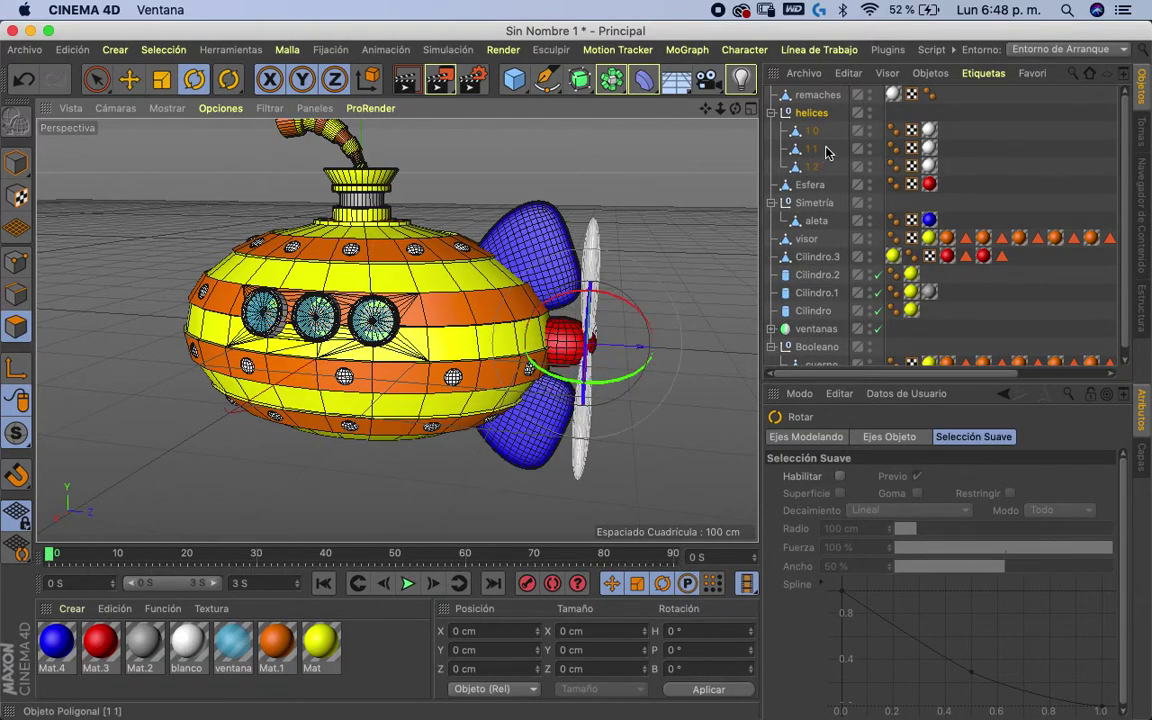
- Move the Esfera hub into helices and merge it with the three blades into Esfera.1
drag(810, 185, 817, 115)
click(812, 113)
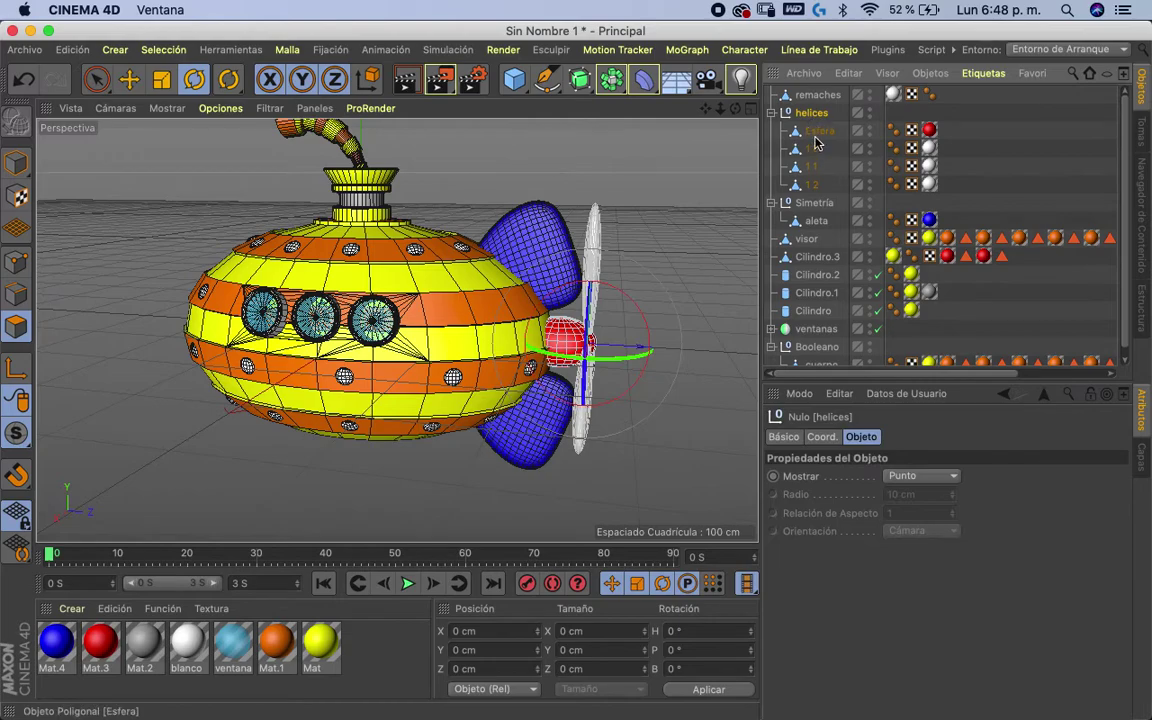
click(817, 131)
shift+click(815, 185)
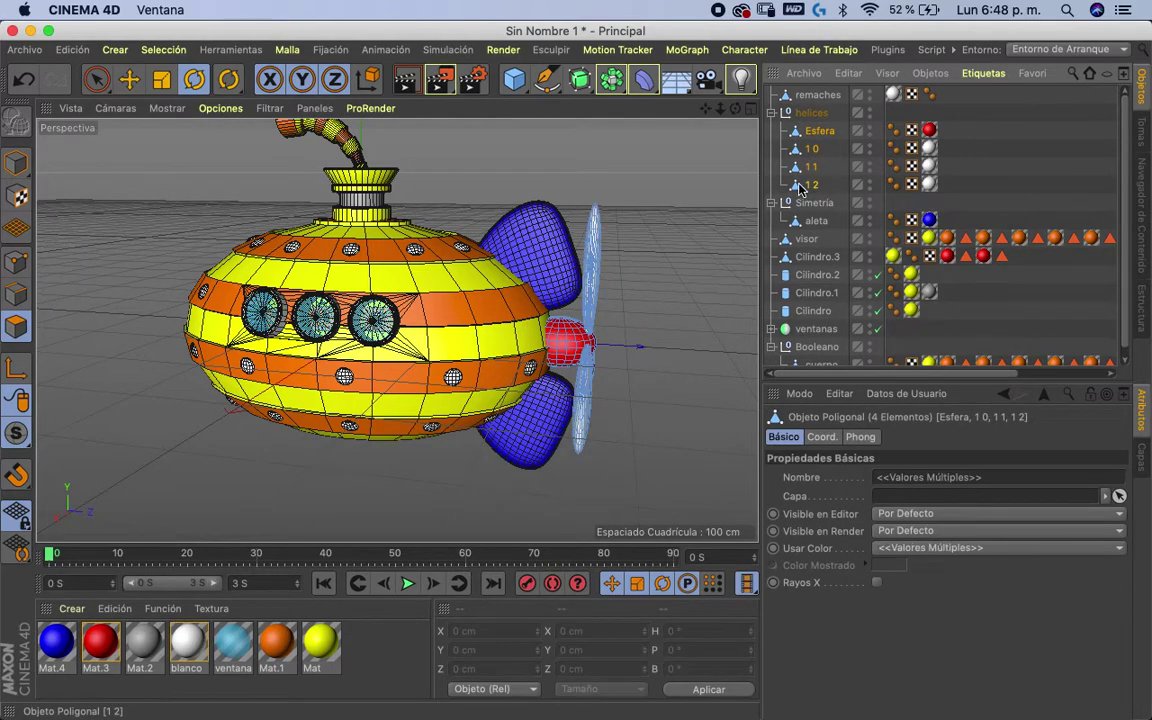
right_click(815, 185)
click(876, 534)
- Test a roughly 30° propeller rotation, then undo it
click(812, 113)
drag(593, 345, 612, 390)
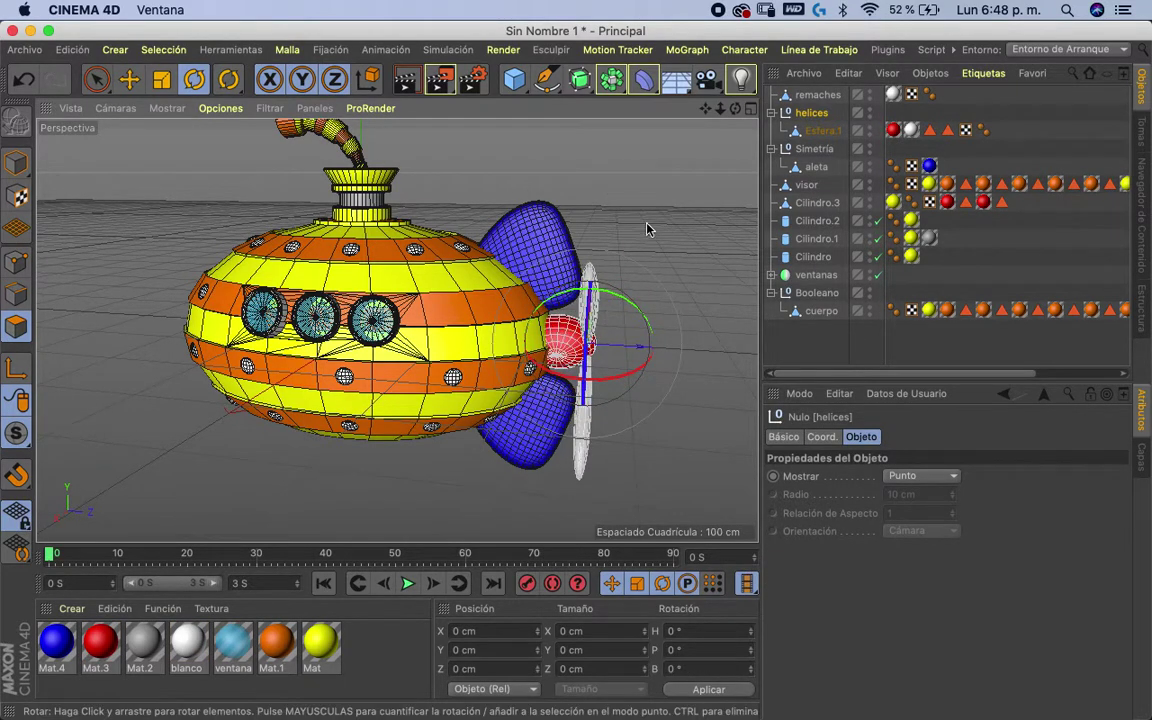
key(ctrl+z)
mouse_move(735, 108)
mouse_down()
mouse_move(880, 118)
mouse_move(822, 97)
mouse_up()
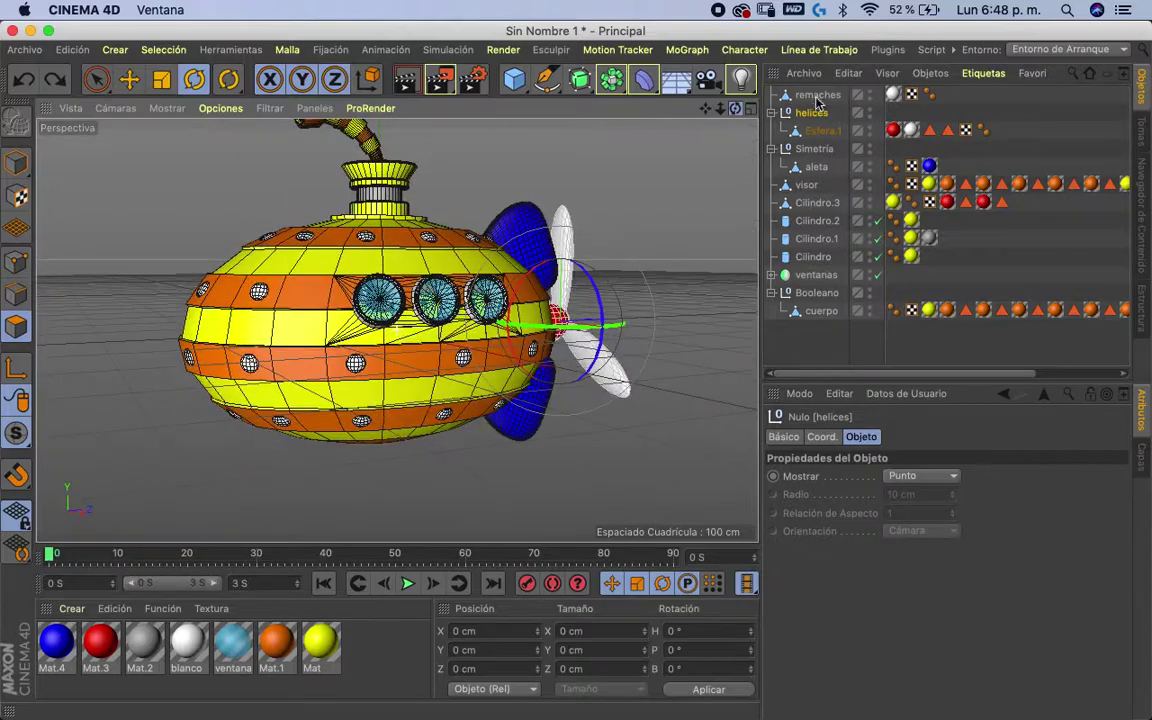
- Duplicate the ventanas symmetry object and lift the copy above the submarine
click(808, 222)
click(805, 275)
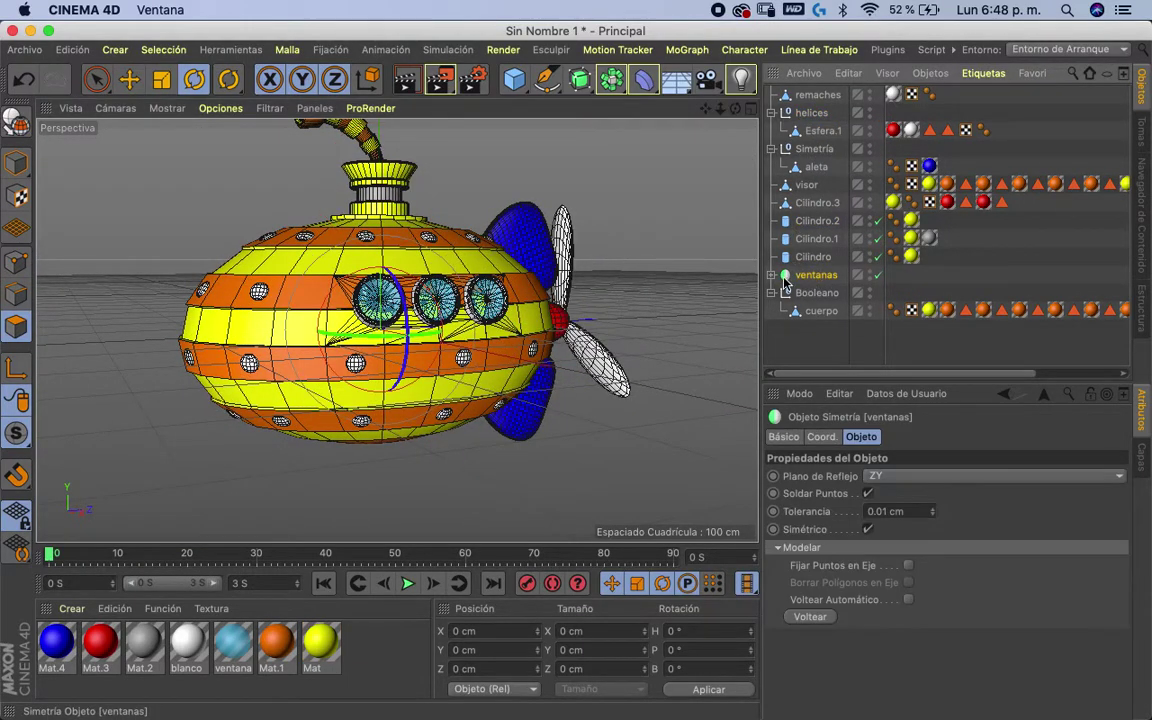
click(772, 275)
mouse_move(735, 108)
mouse_down()
mouse_move(746, 160)
mouse_move(771, 141)
mouse_move(738, 122)
mouse_up()
key(ctrl+c)
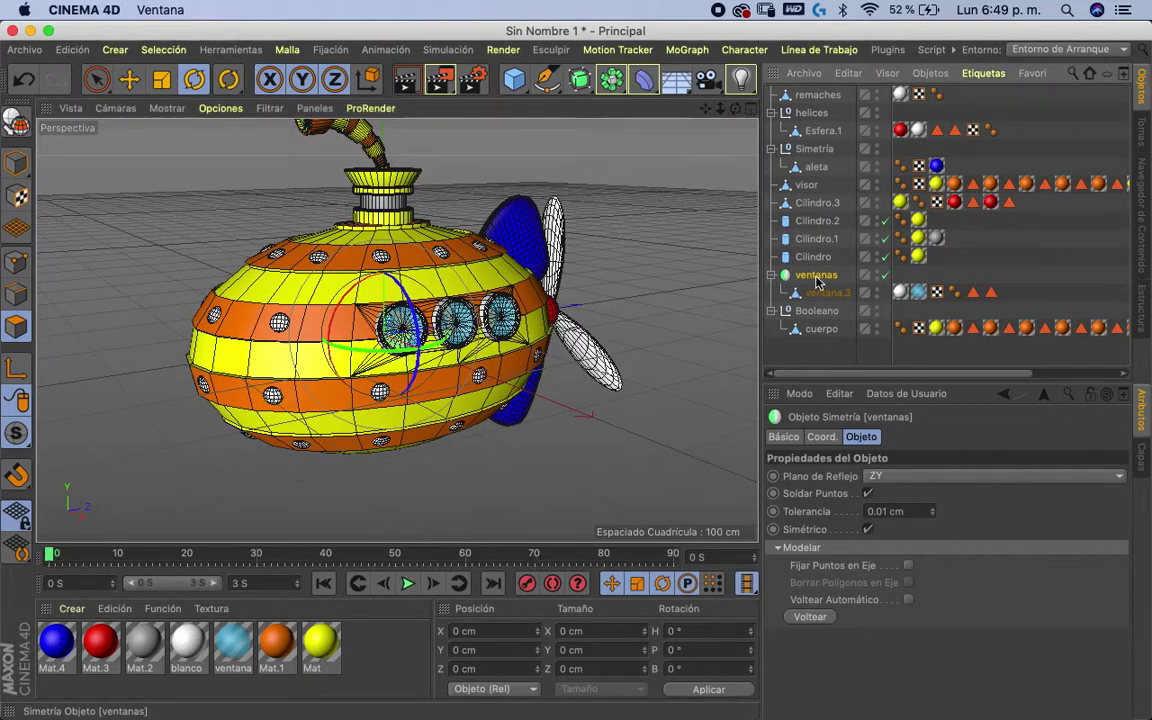
key(ctrl+v)
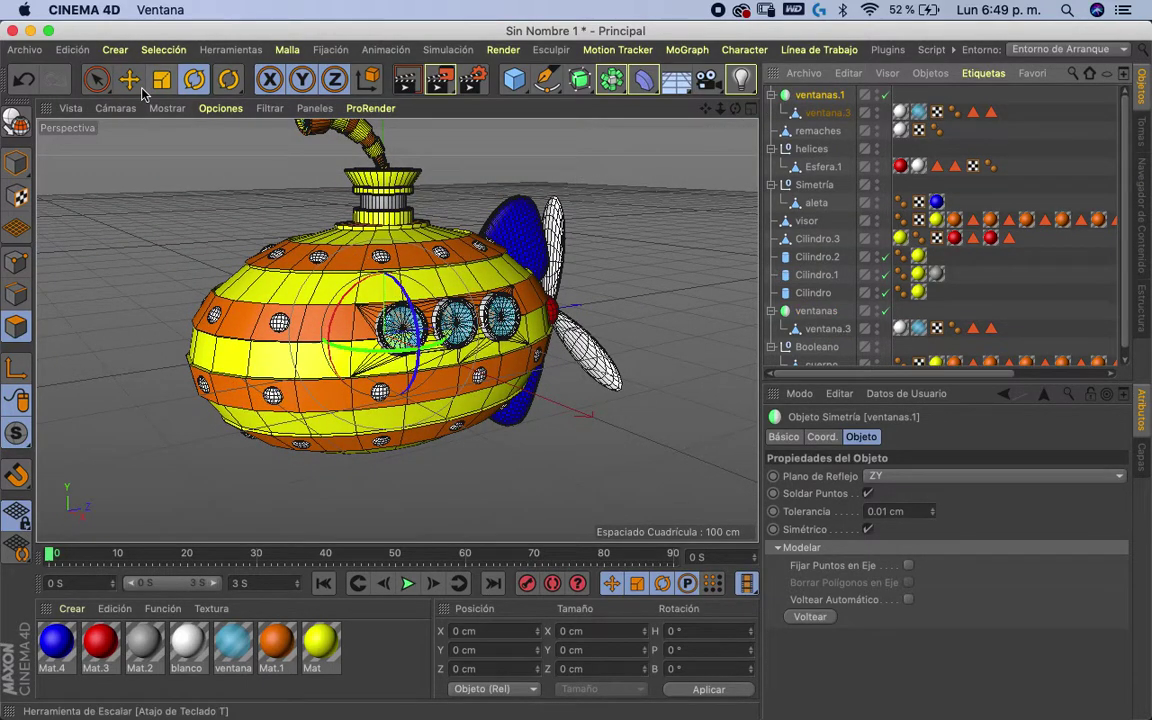
click(128, 79)
drag(381, 257, 381, 155)
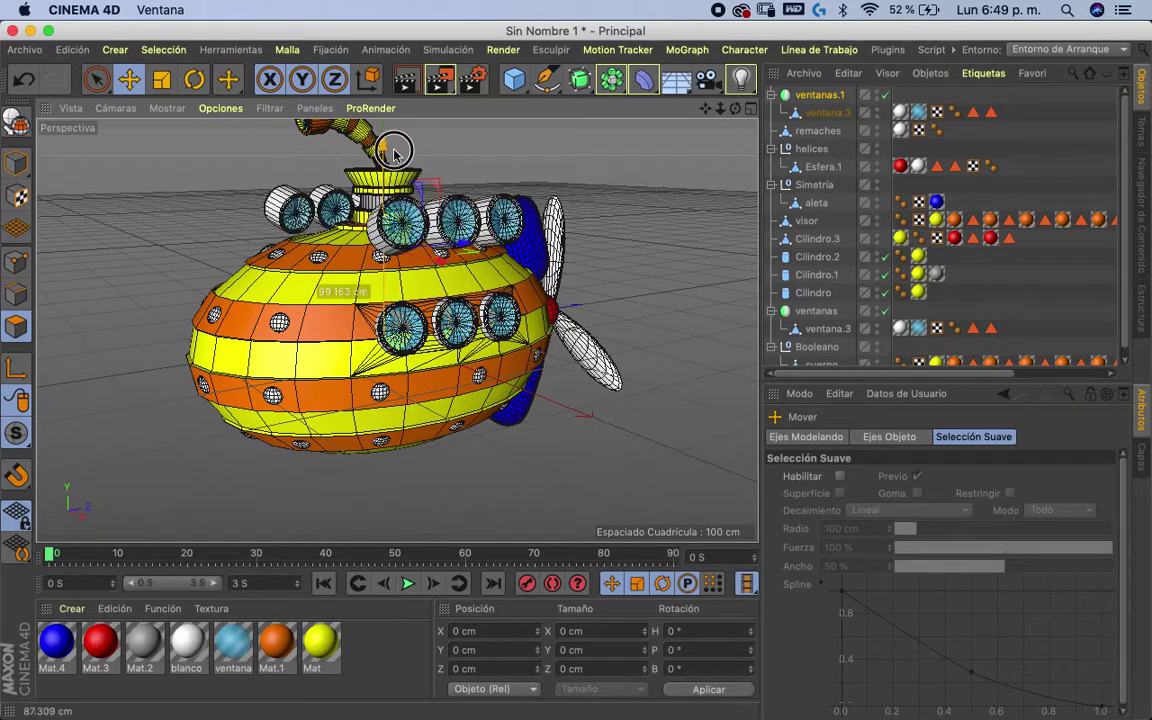
- Shrink the copied window ring to about 73%
click(826, 113)
key(t)
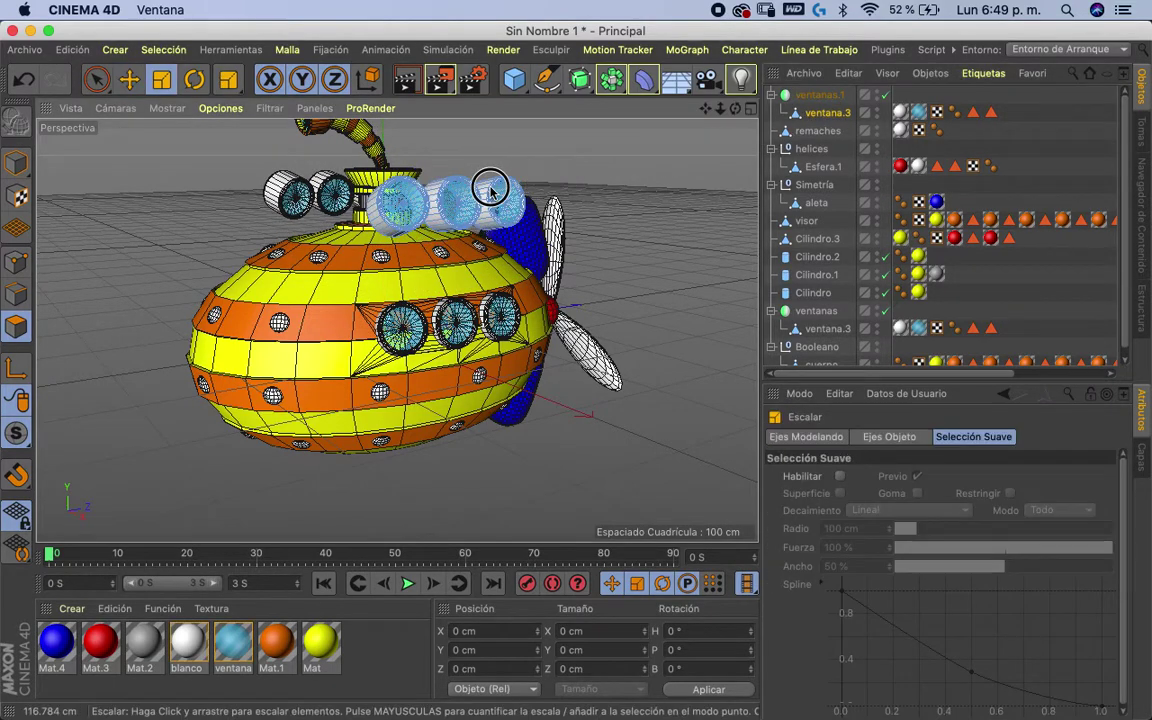
click(795, 114)
drag(460, 190, 302, 190)
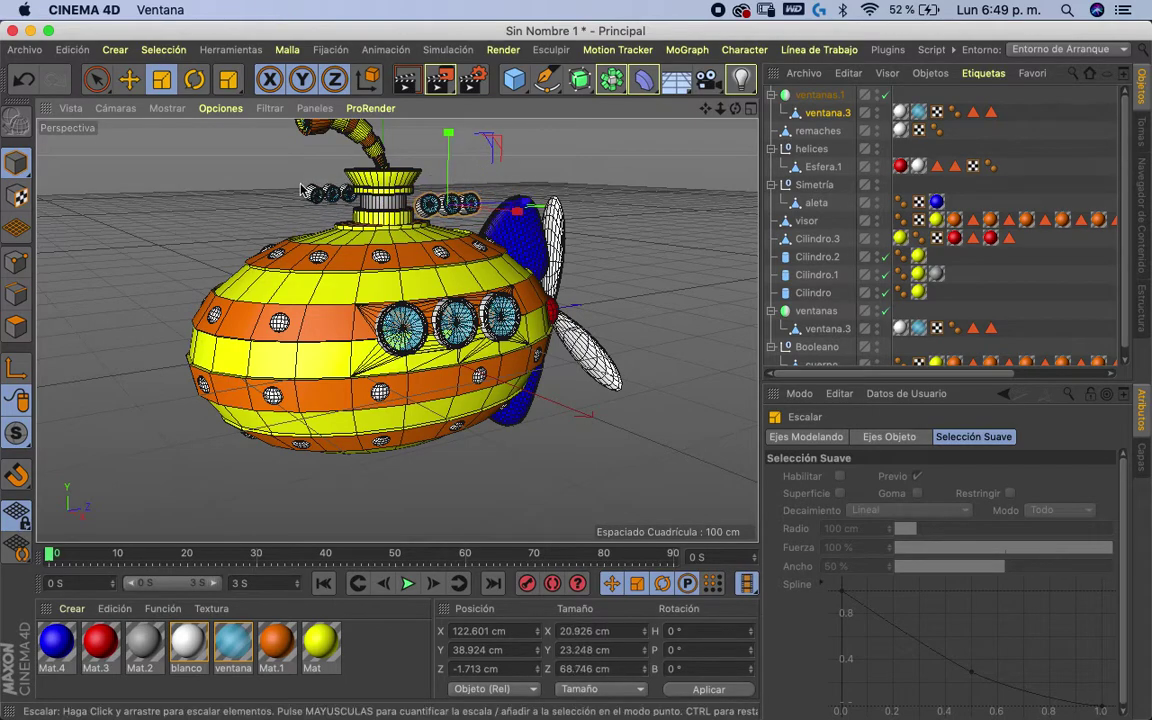
alt+drag(257, 238, 420, 200)
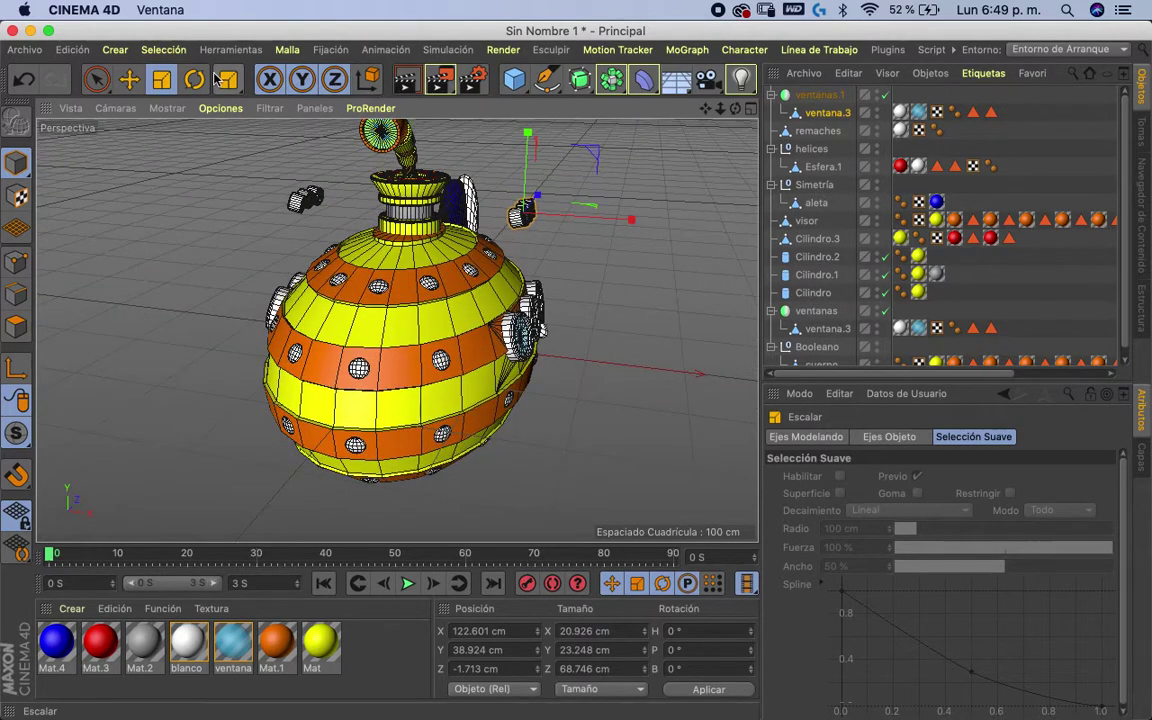
- Slide the window ring onto the periscope tower and shrink it further to fit
click(129, 79)
click(828, 112)
drag(568, 216, 465, 212)
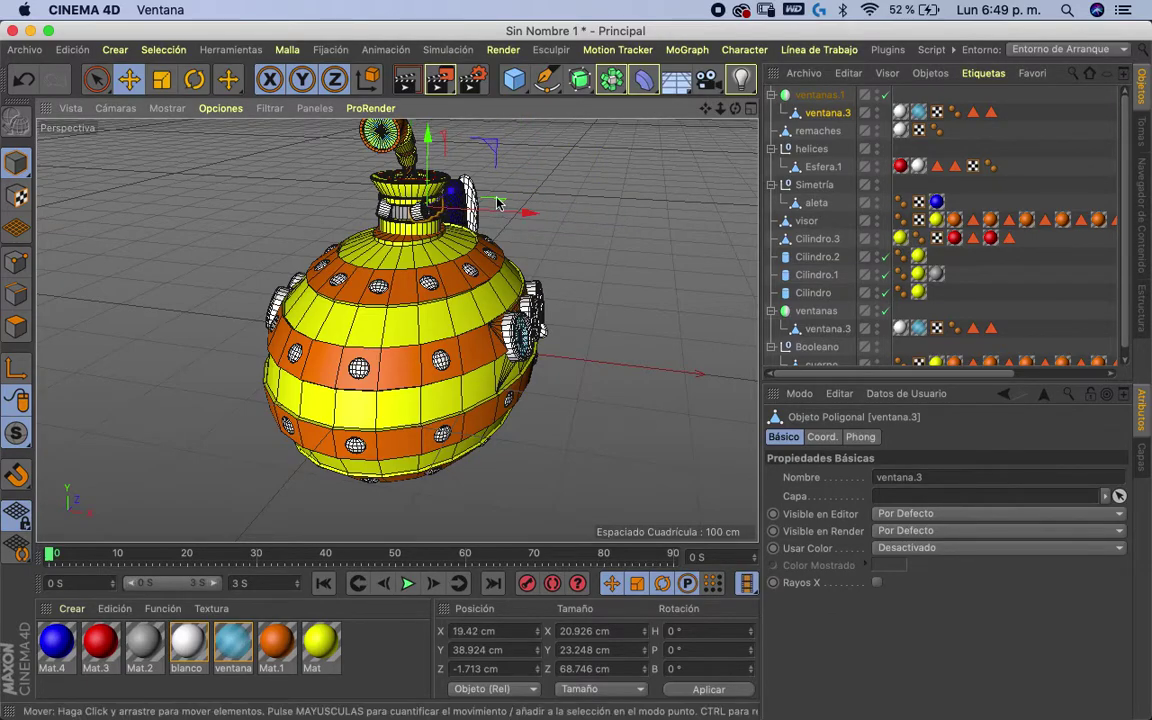
key(o)
alt+drag(687, 168, 437, 243)
key(t)
key(o)
mouse_move(612, 240)
mouse_down()
mouse_move(442, 265)
mouse_move(424, 432)
mouse_move(445, 430)
mouse_up()
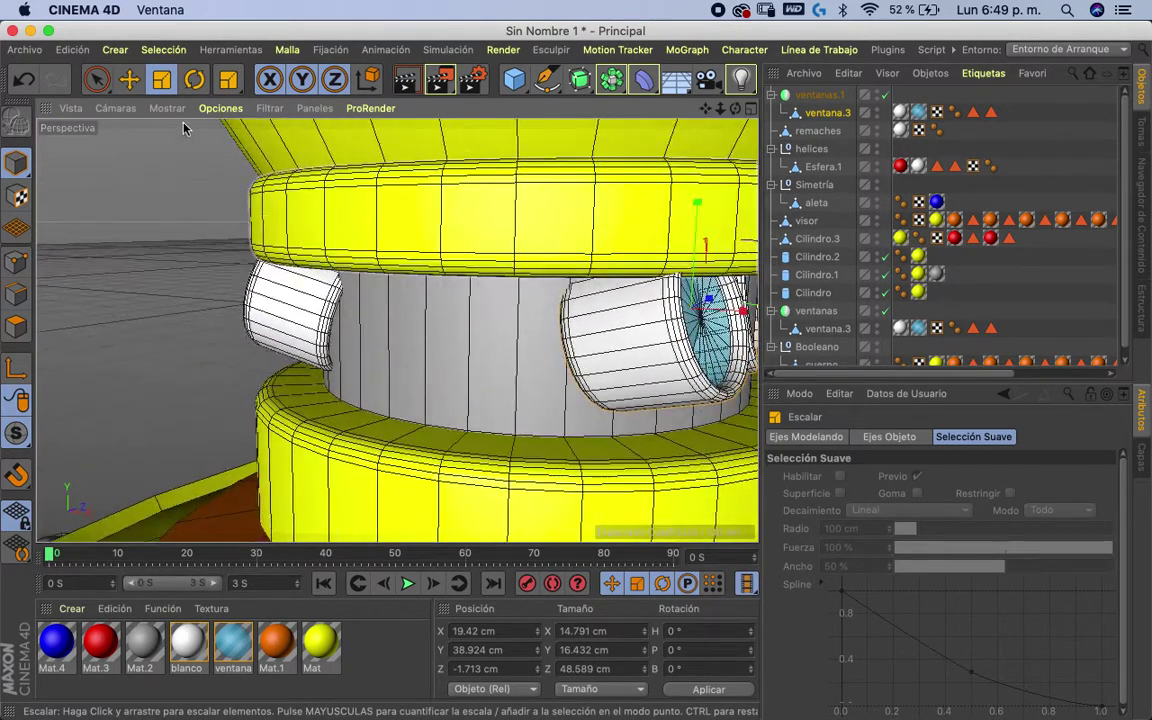
- Bank the window ring about 10.52° around the tower, then zoom out to a side view
key(e)
mouse_move(578, 378)
alt+mouse_down()
mouse_move(478, 338)
mouse_move(509, 342)
mouse_move(437, 249)
mouse_move(478, 334)
alt+mouse_up()
key(r)
mouse_move(601, 381)
alt+mouse_down()
mouse_move(530, 375)
mouse_move(535, 337)
alt+mouse_up()
scroll(535, 337, up, 2)
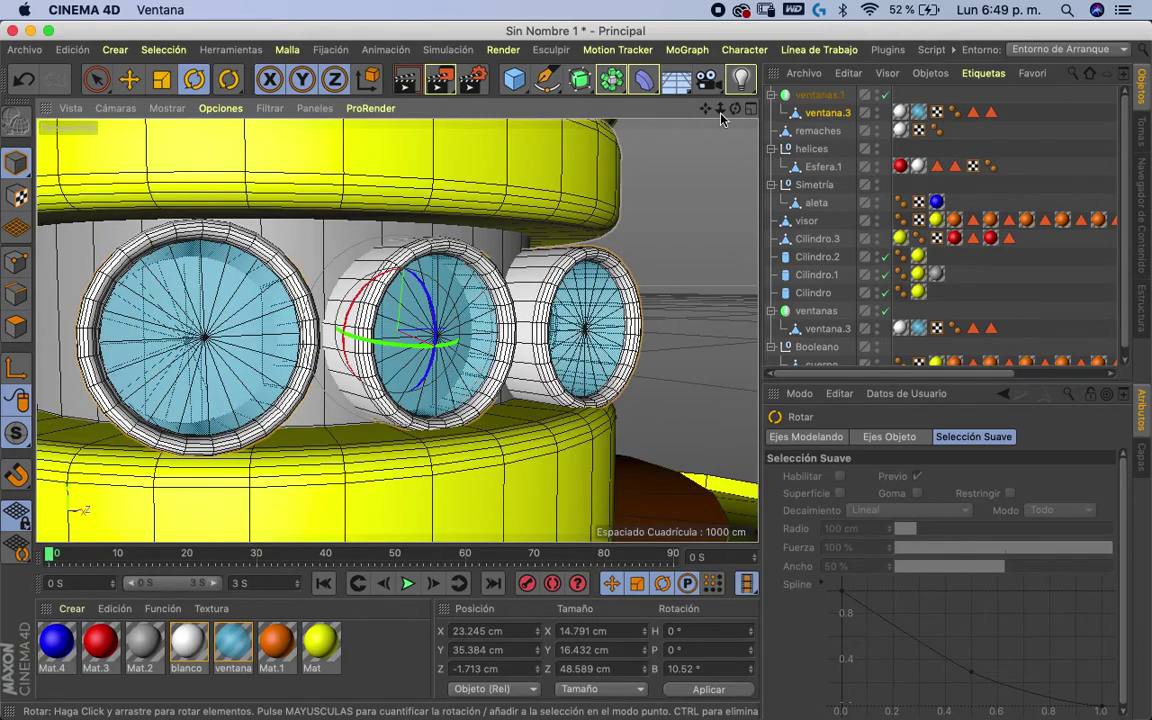
drag(722, 110, 597, 136)
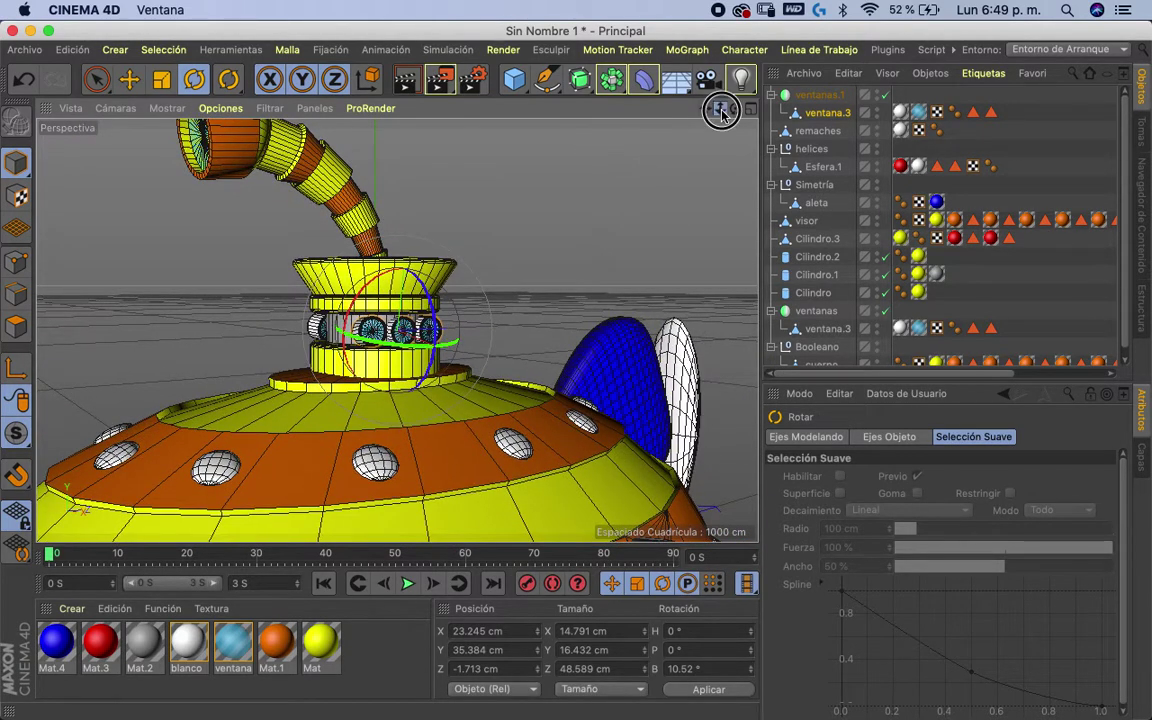
drag(722, 110, 602, 198)
click(602, 198)
mouse_move(738, 110)
mouse_down()
mouse_move(645, 149)
mouse_move(663, 113)
mouse_move(778, 82)
mouse_up()
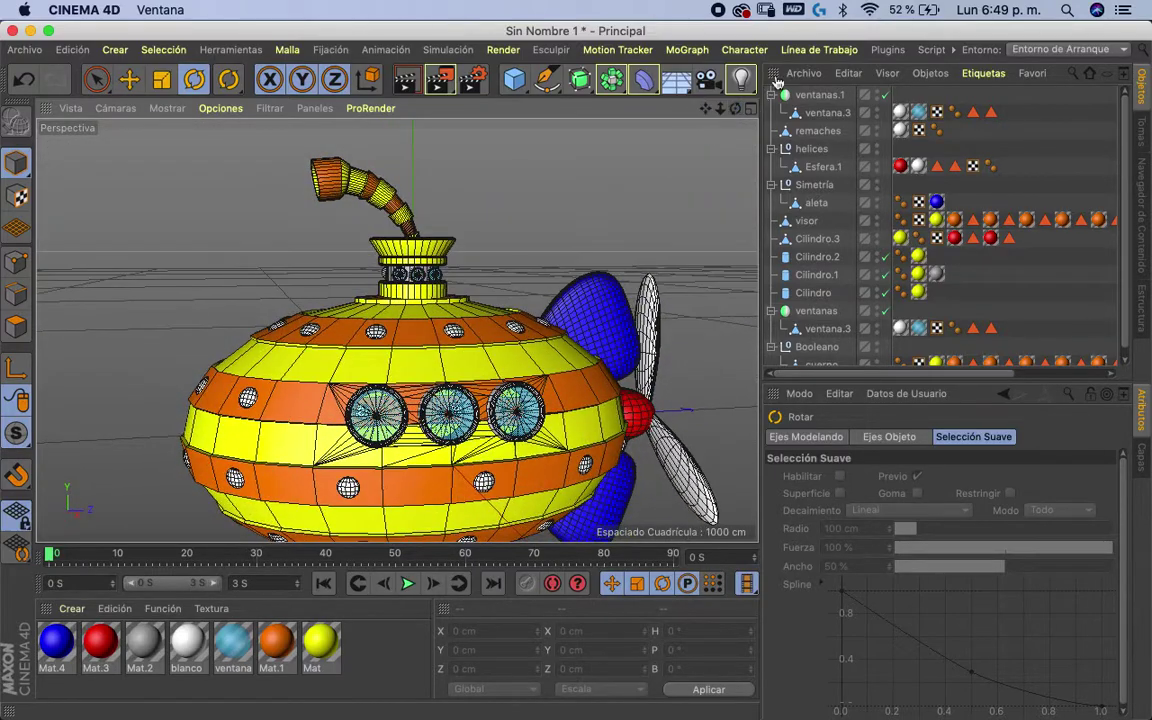
click(800, 97)
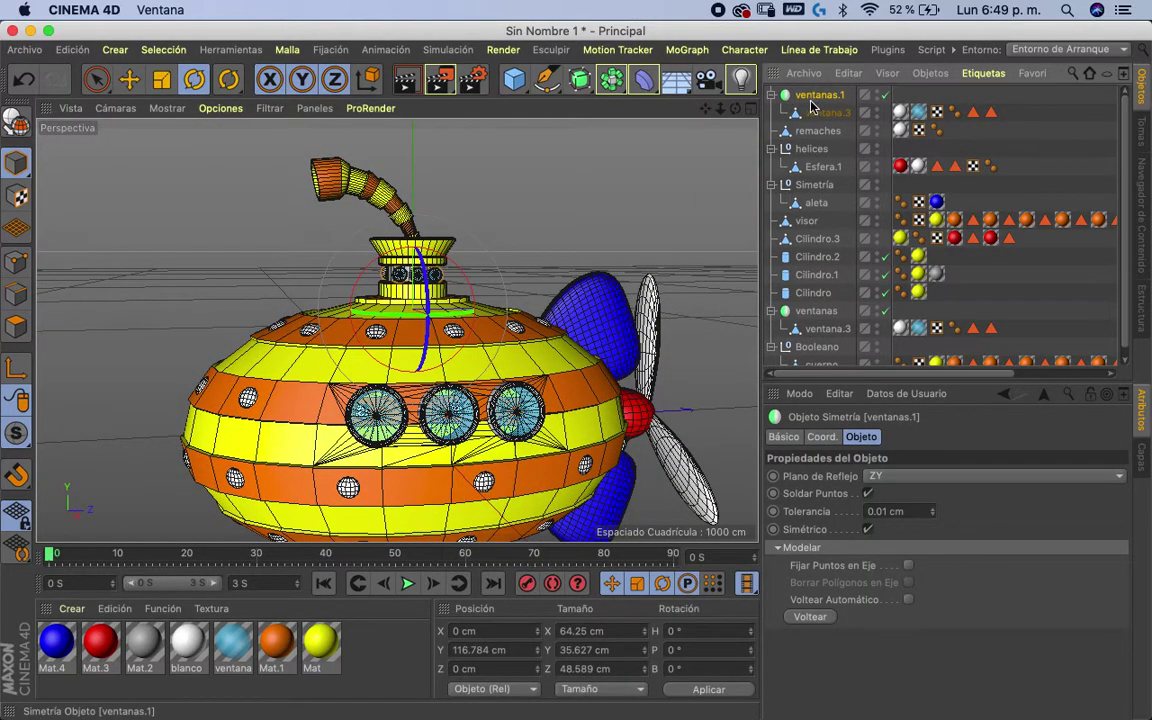
- Wrap ventanas.1 and ventanas each in its own null group with Alt+G
key(alt+g)
click(812, 295)
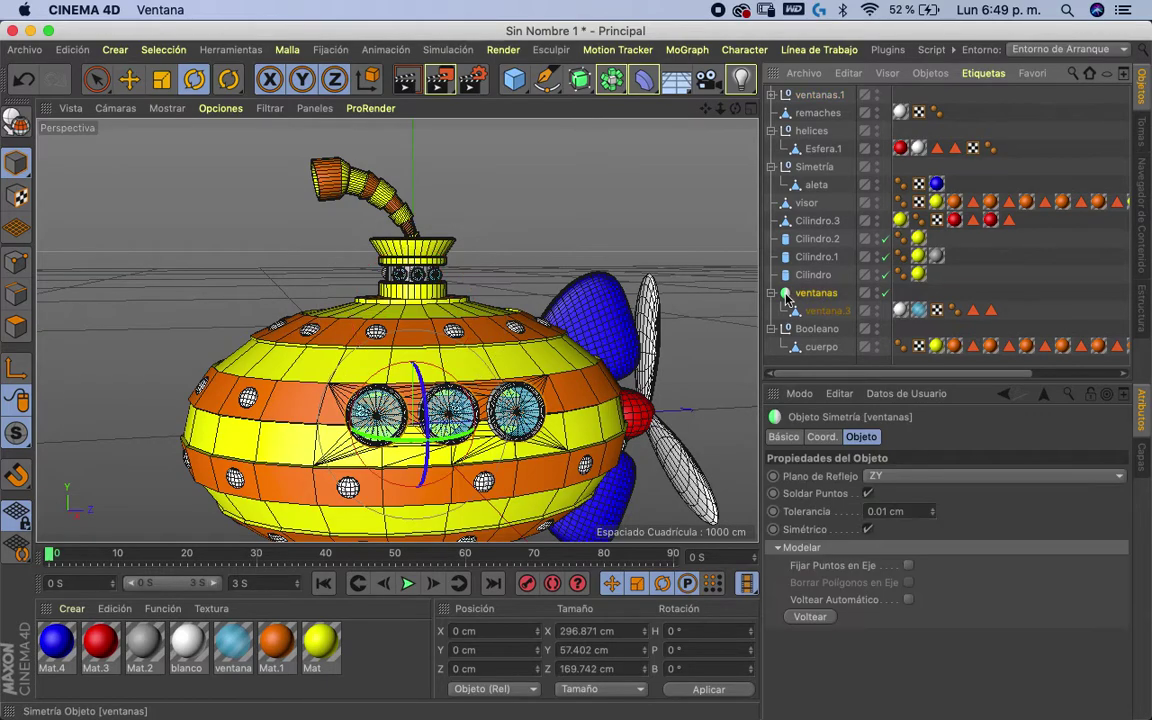
key(alt+g)
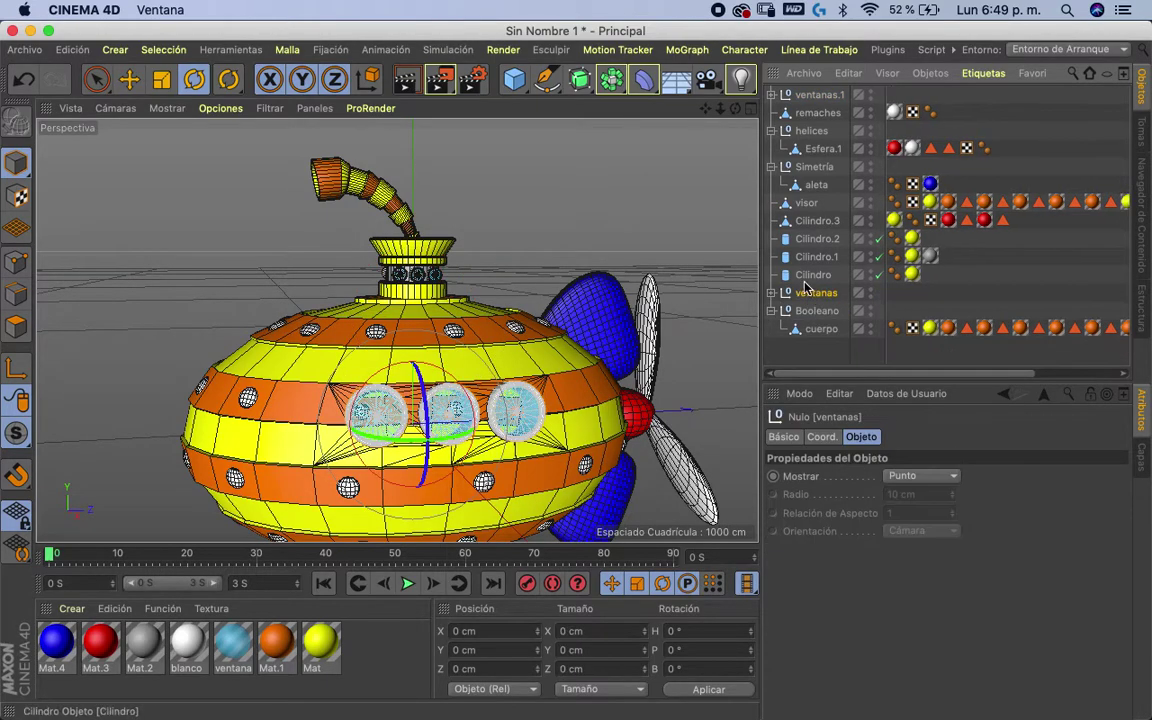
click(773, 294)
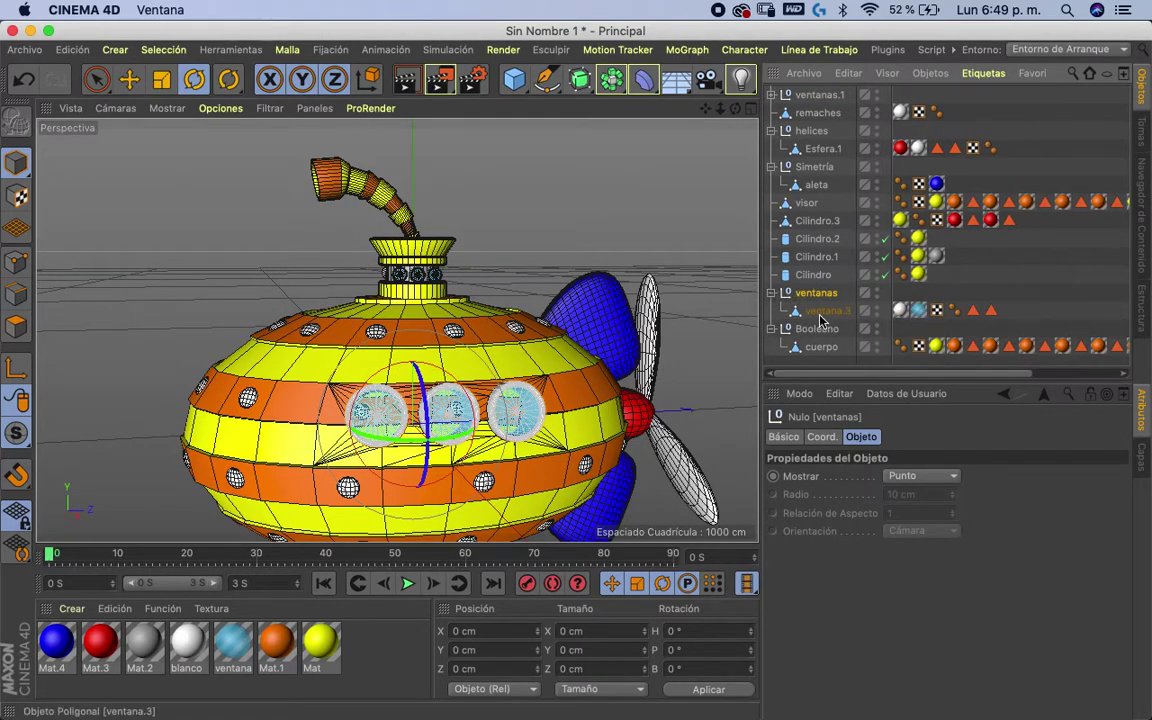
click(772, 95)
click(772, 95)
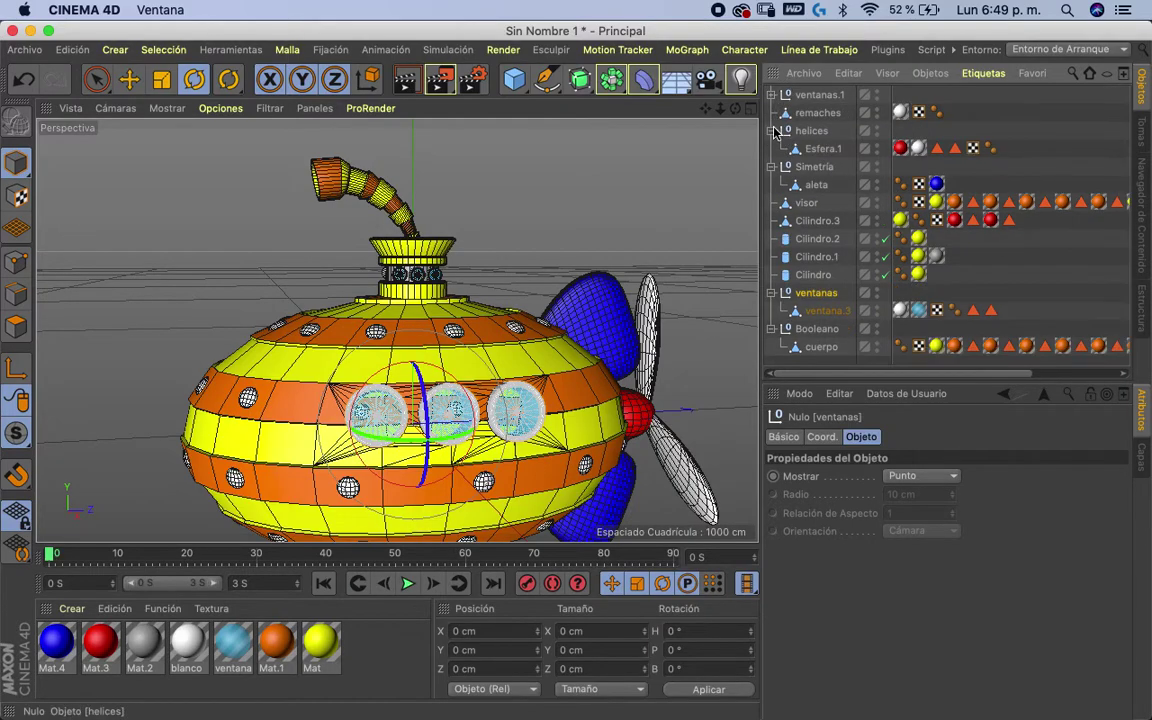
click(772, 131)
click(772, 149)
- Join the visor and tower parts into visor.1 and move it inside Booleano above cuerpo
click(806, 167)
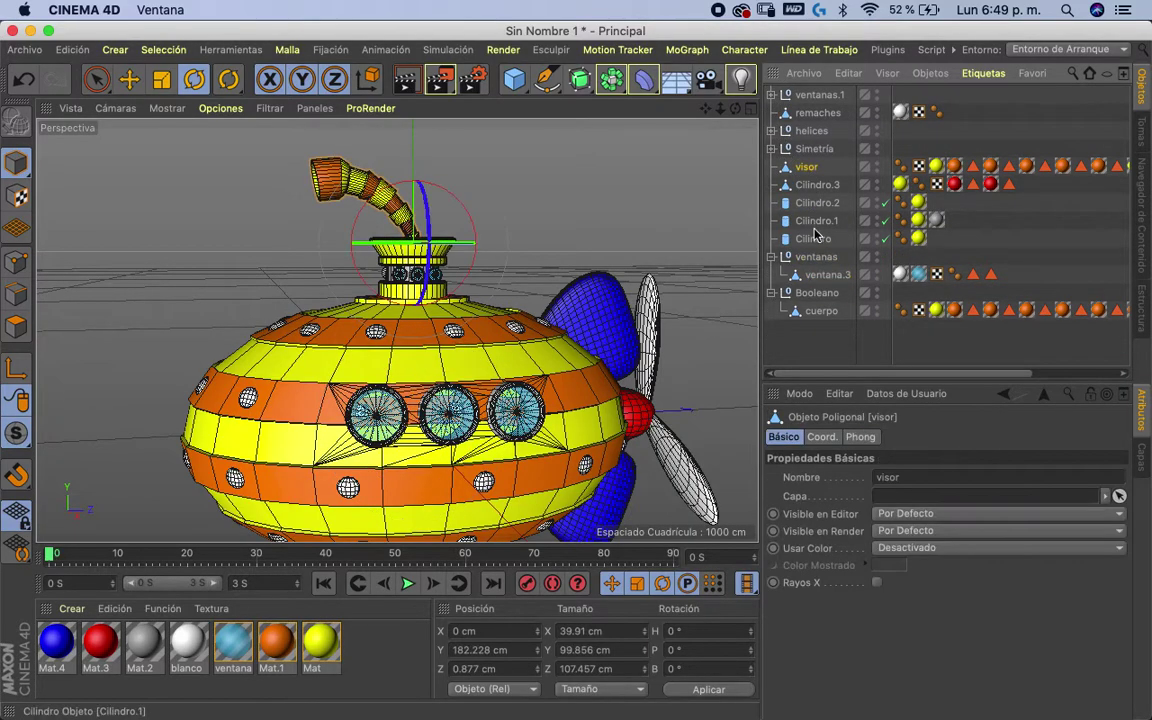
shift+click(813, 240)
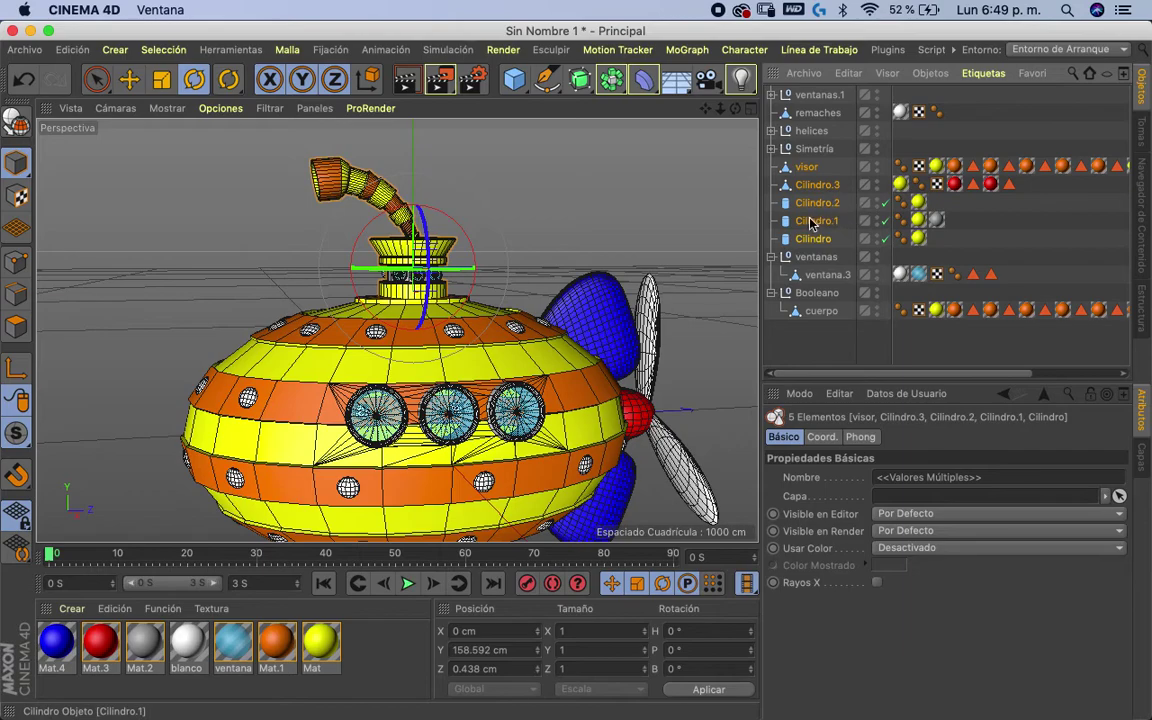
right_click(812, 224)
click(860, 483)
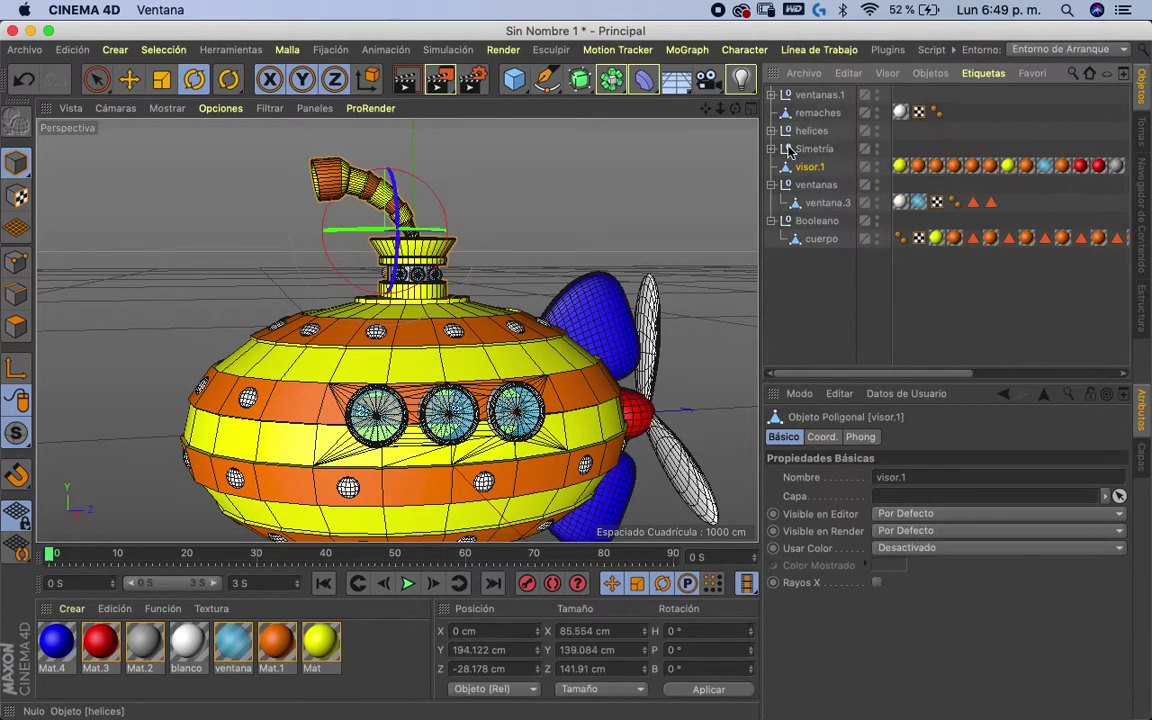
click(820, 238)
drag(810, 167, 816, 220)
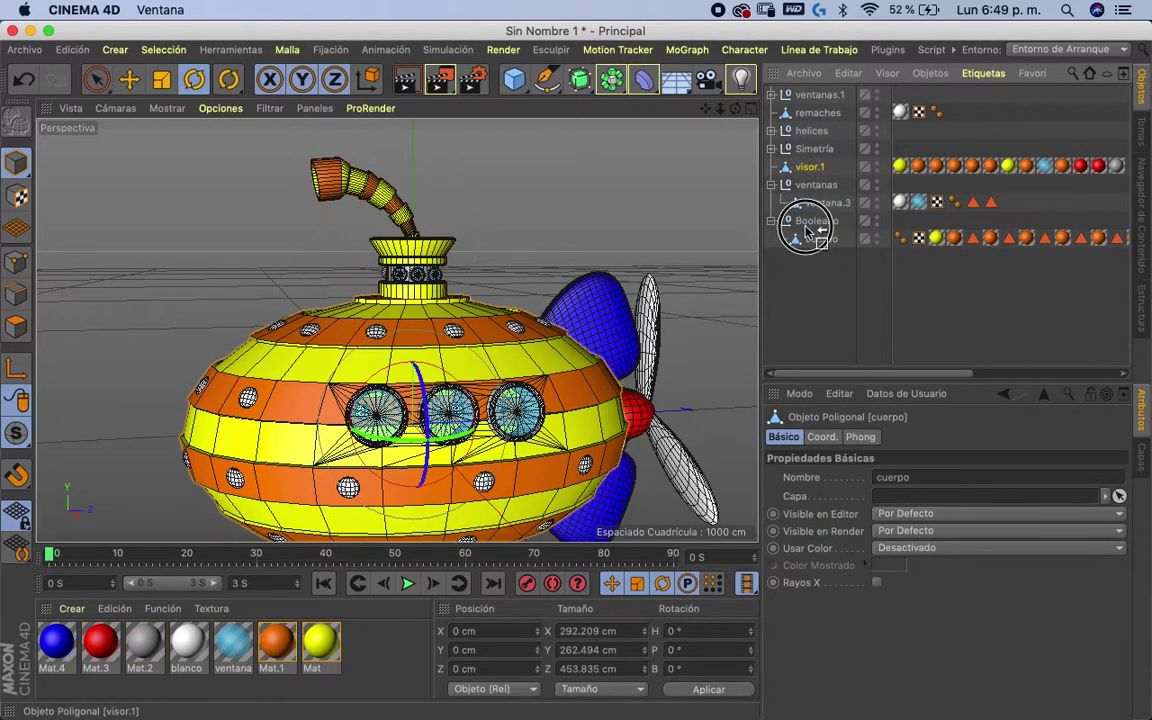
click(818, 238)
shift+click(812, 222)
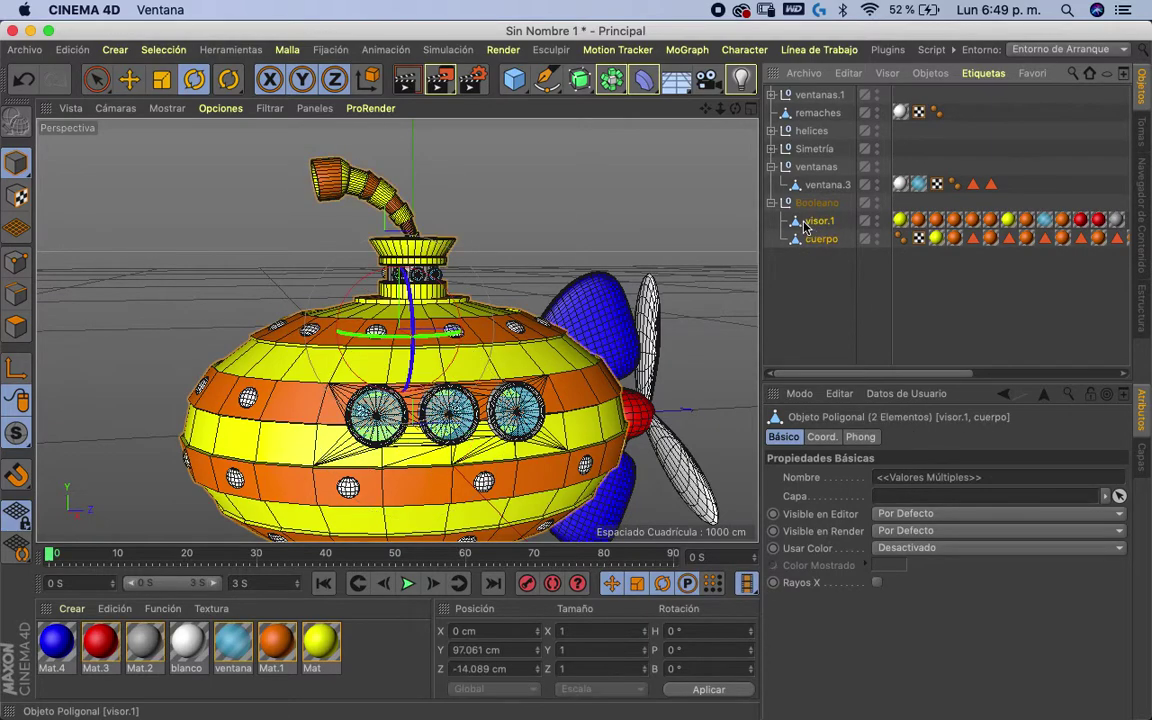
click(816, 204)
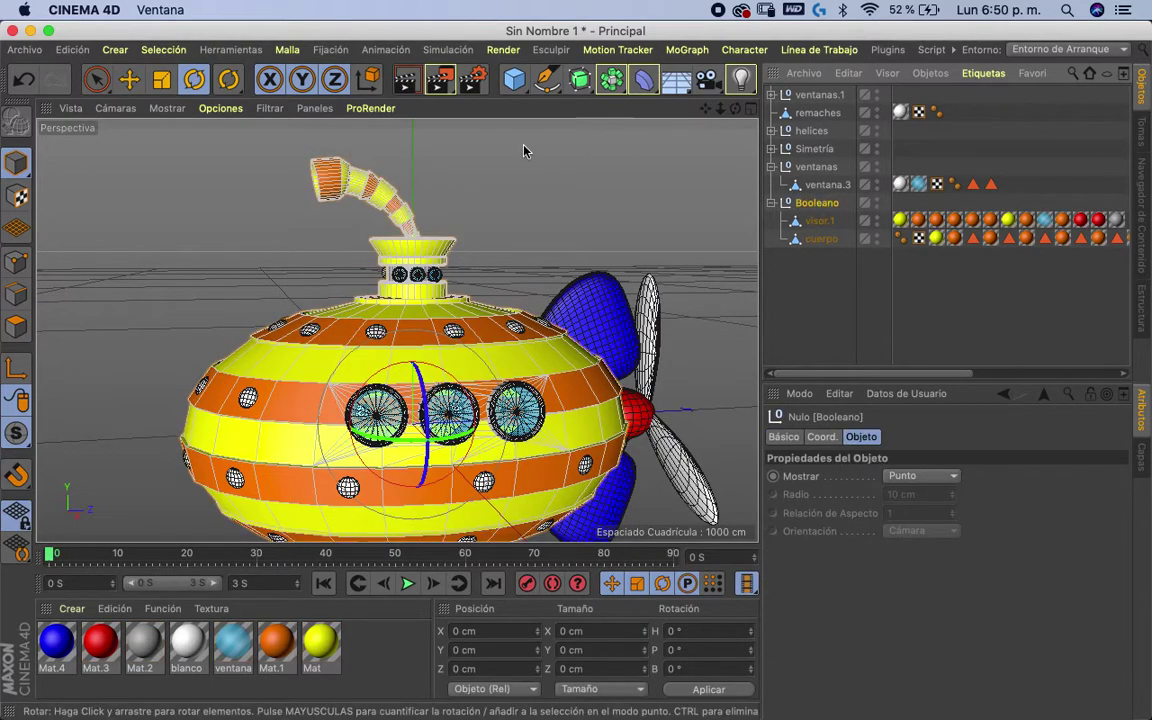
- Test-rotate the periscope pipe, then undo back to before the join
click(540, 149)
click(397, 197)
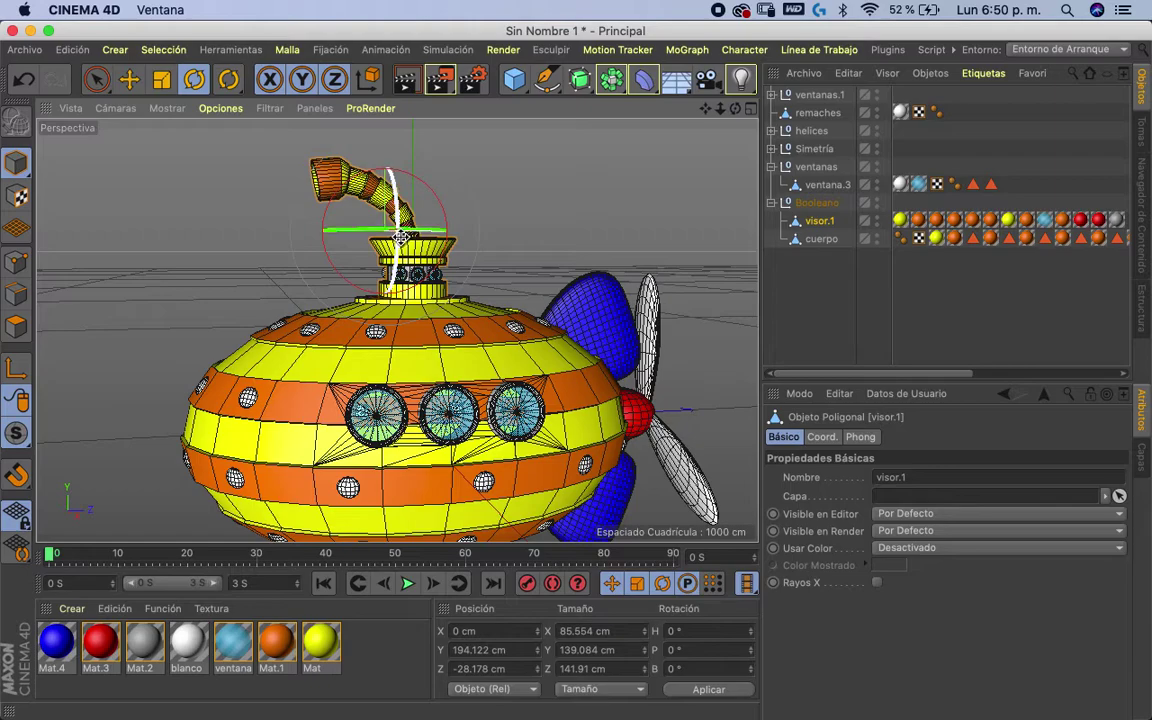
drag(387, 232, 370, 205)
key(ctrl+z)
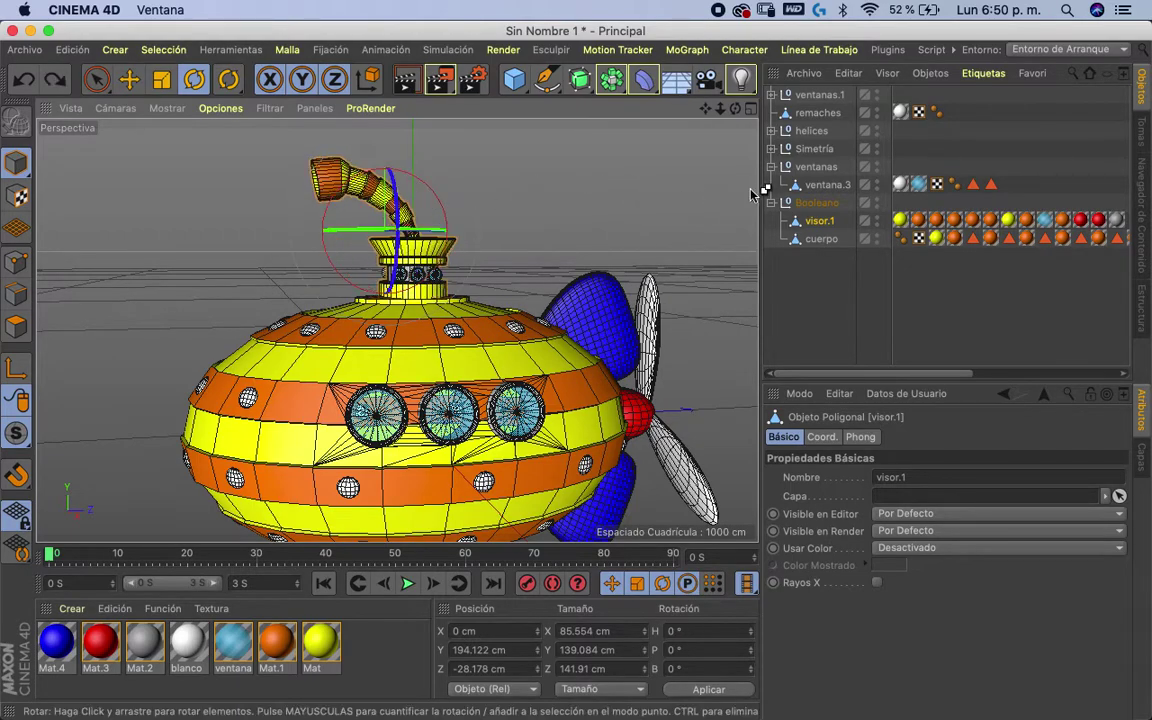
key(ctrl+z)
key(ctrl+z)
key(ctrl+z)
key(ctrl+z)
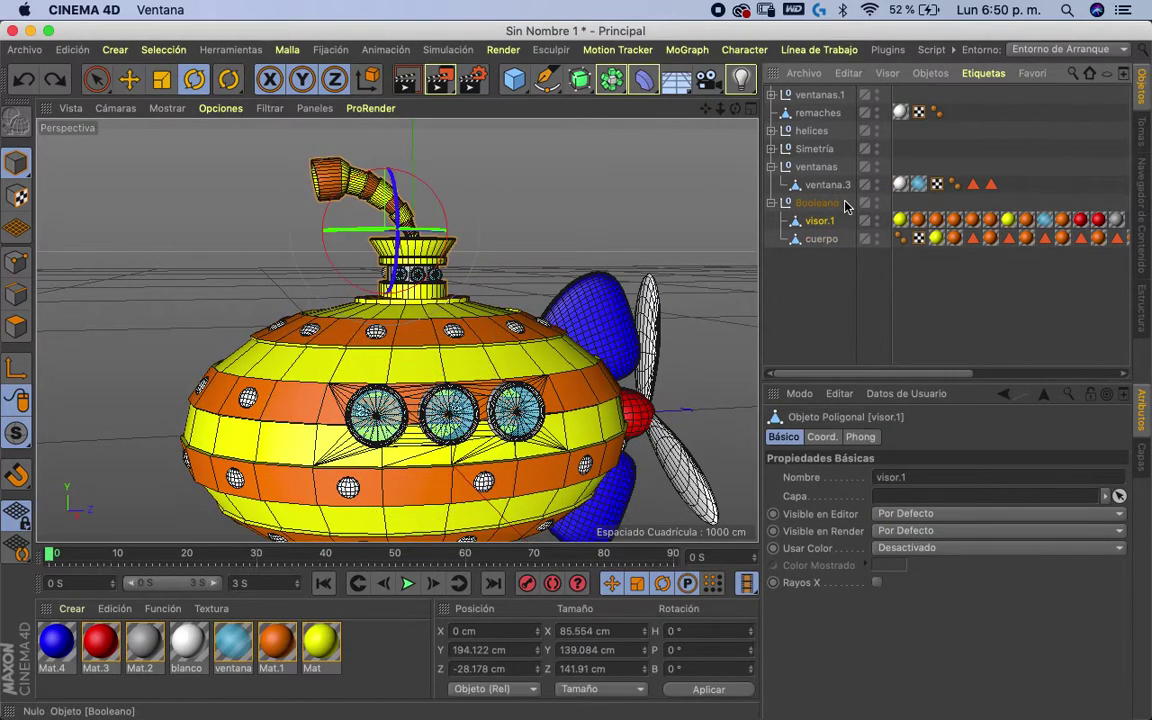
key(ctrl+z)
key(ctrl+z)
key(ctrl+z)
- Join the four tower cylinders, Cilindro.3 through Cilindro, into one object
click(818, 186)
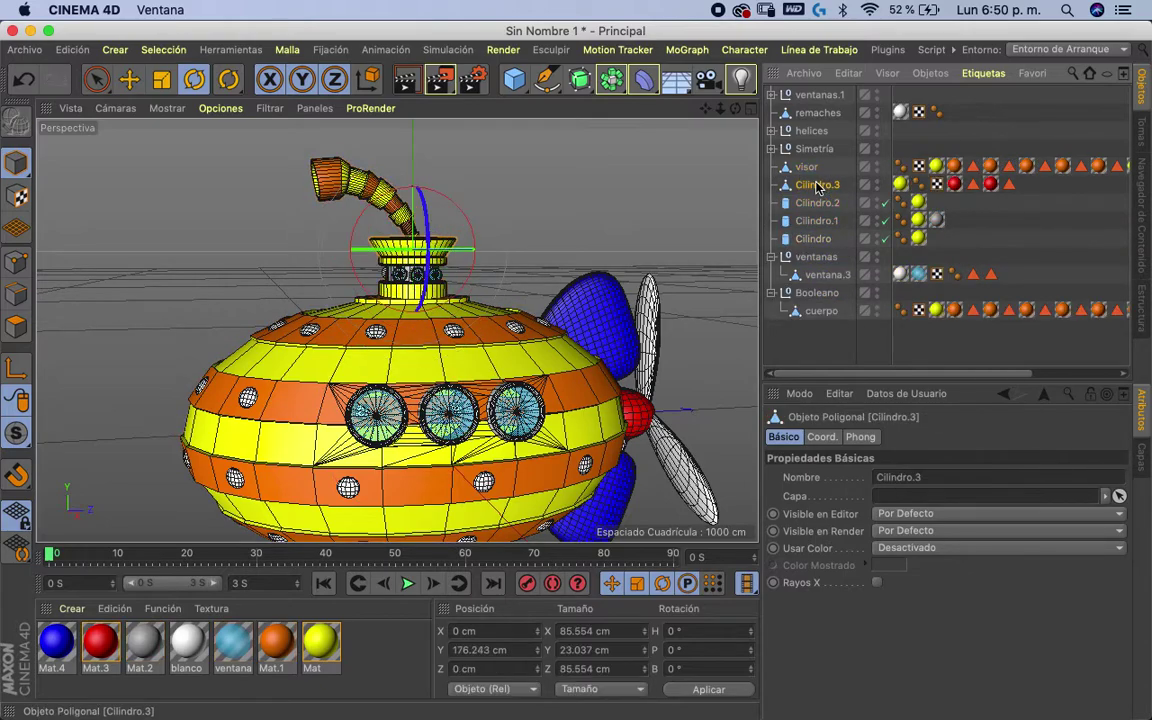
shift+click(816, 240)
right_click(818, 240)
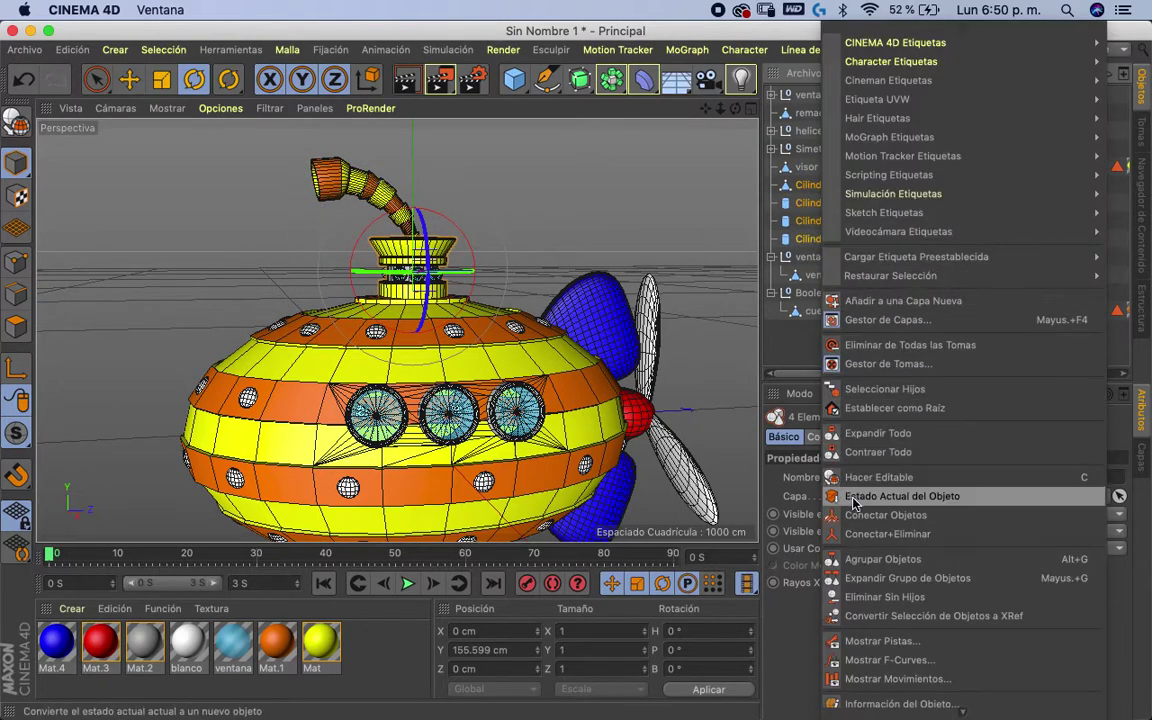
click(859, 533)
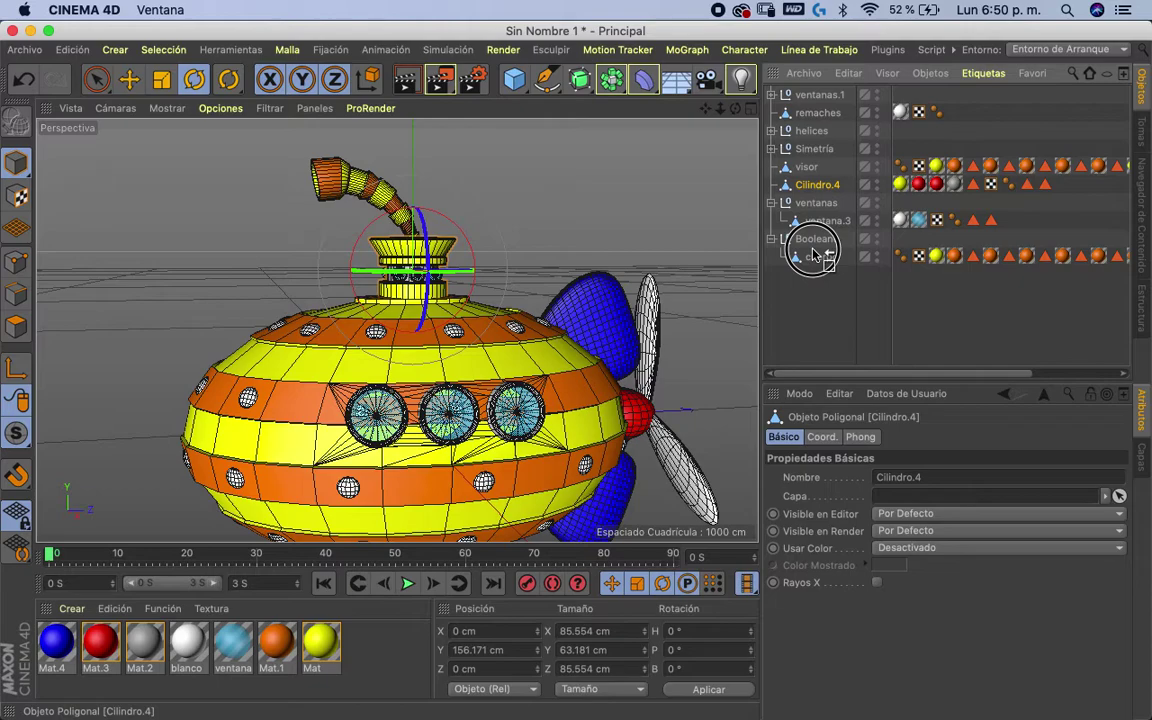
- Move the joined cylinders into Booleano and merge them with cuerpo
drag(815, 254, 812, 257)
click(812, 257)
ctrl+click(812, 239)
right_click(811, 258)
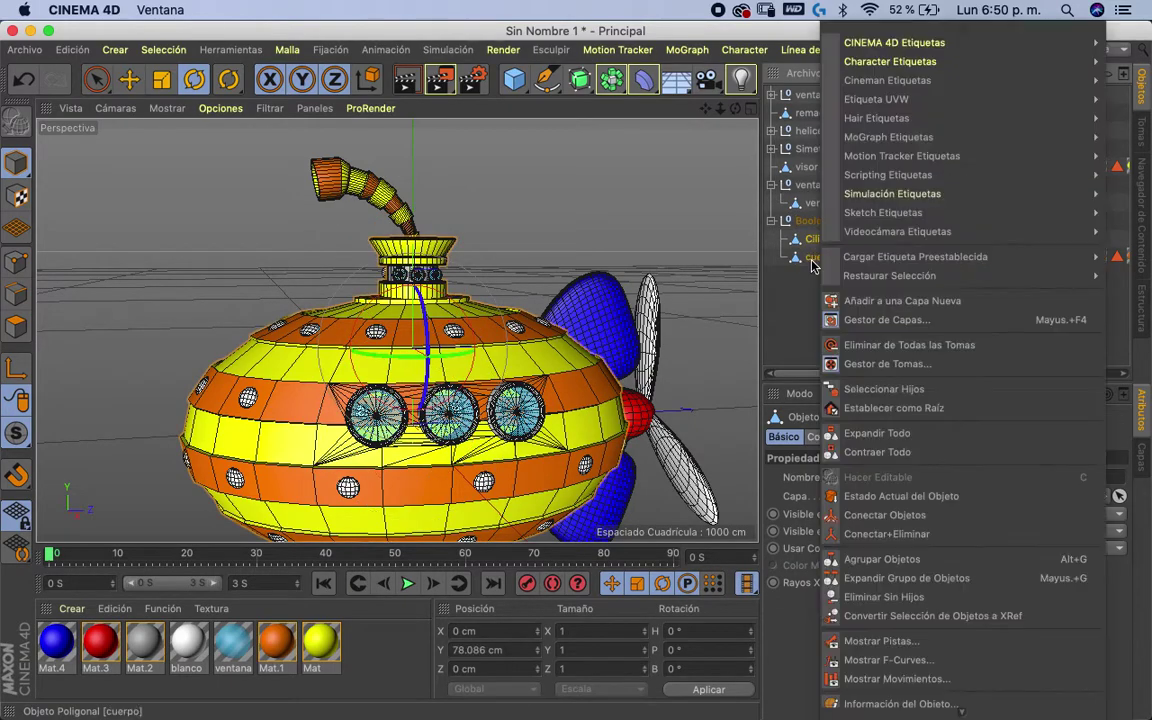
click(875, 533)
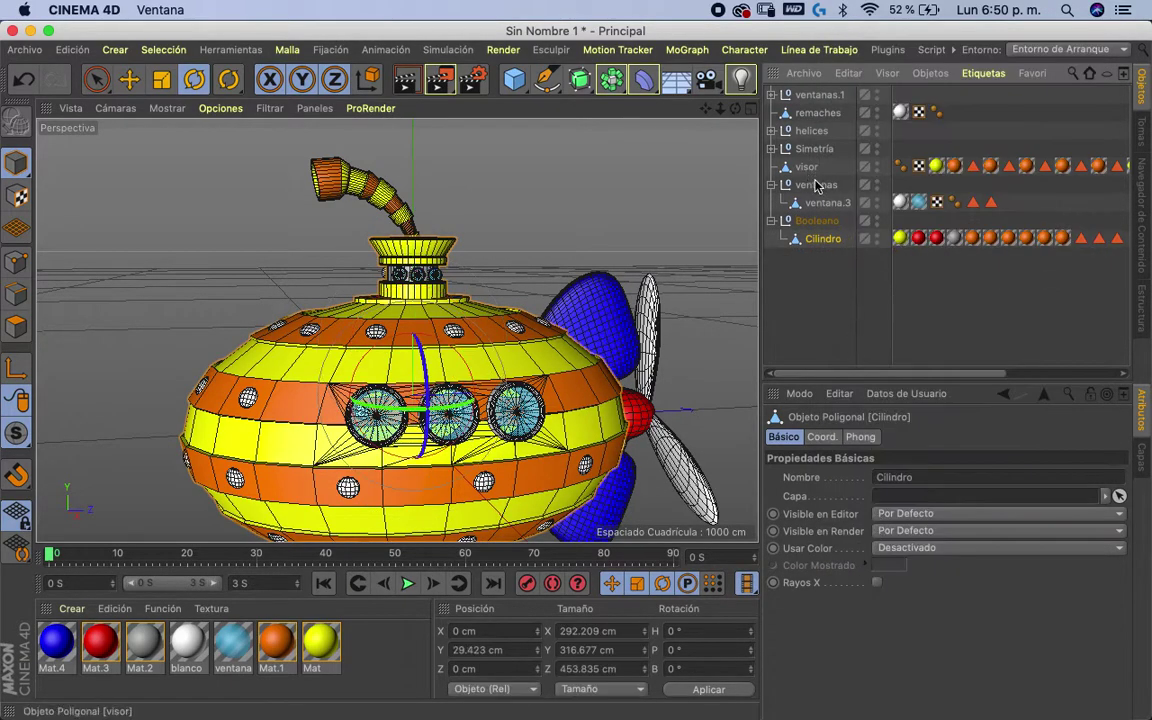
- Merge the remaches rivets with the Cilindro body and rename the result cuerpo
drag(440, 378, 552, 287)
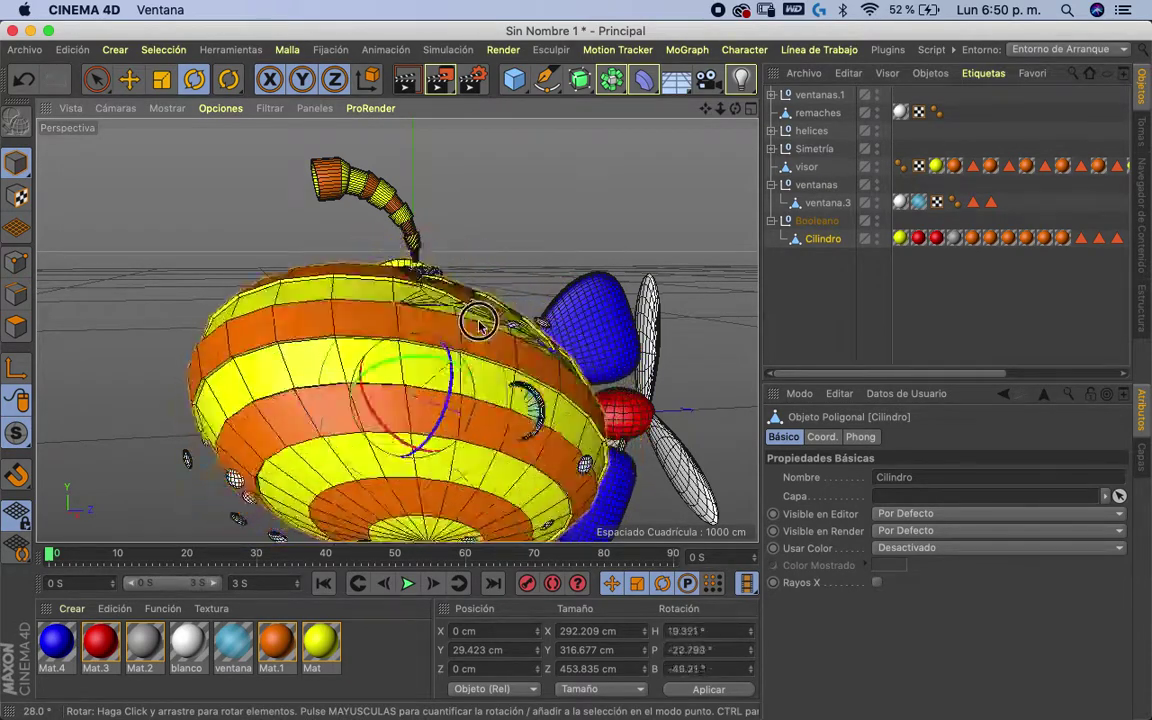
key(ctrl+z)
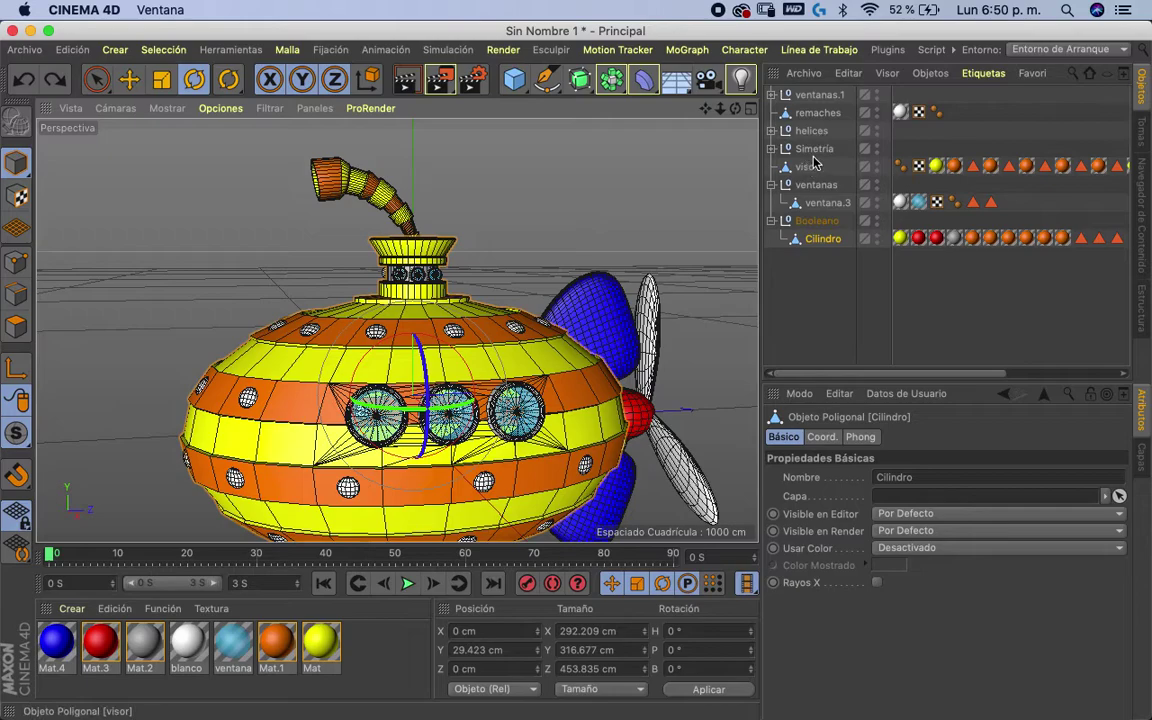
click(817, 112)
ctrl+click(812, 240)
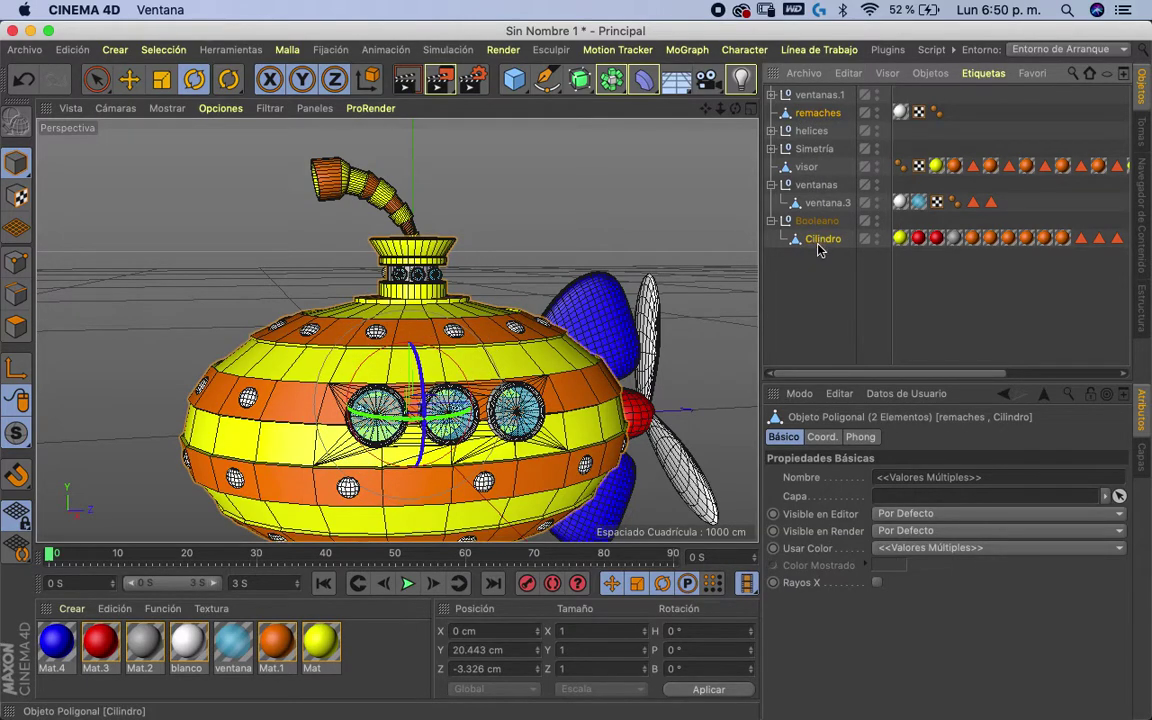
right_click(815, 248)
click(866, 533)
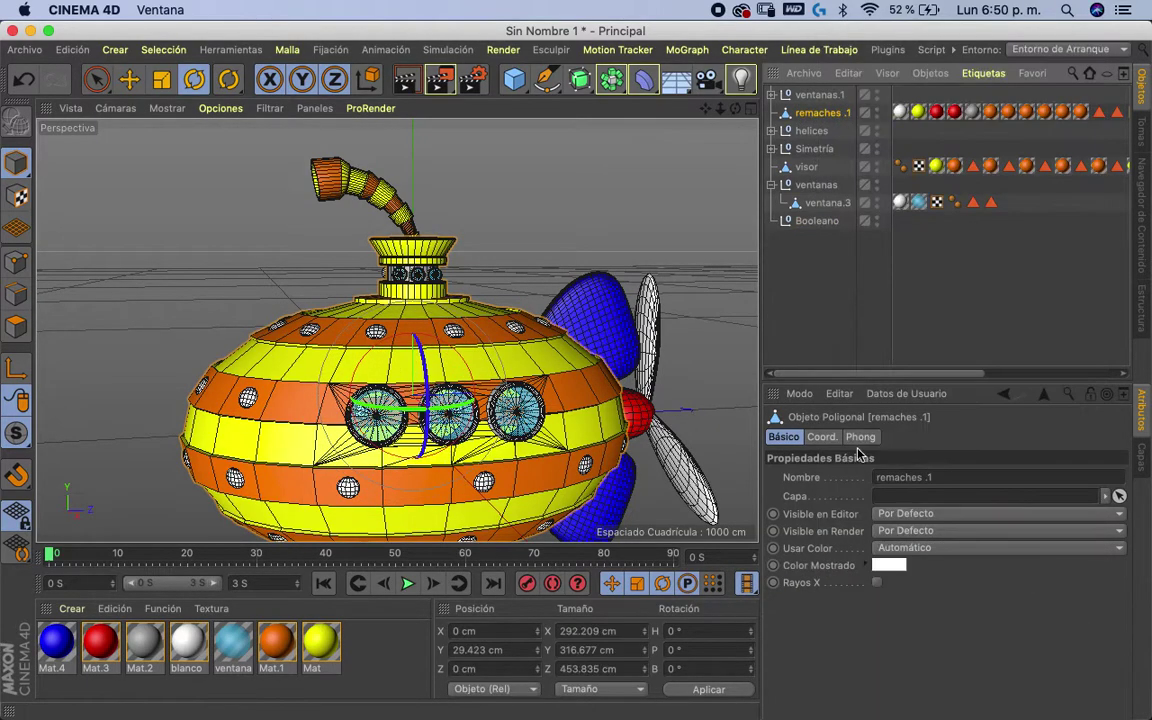
drag(797, 233, 819, 235)
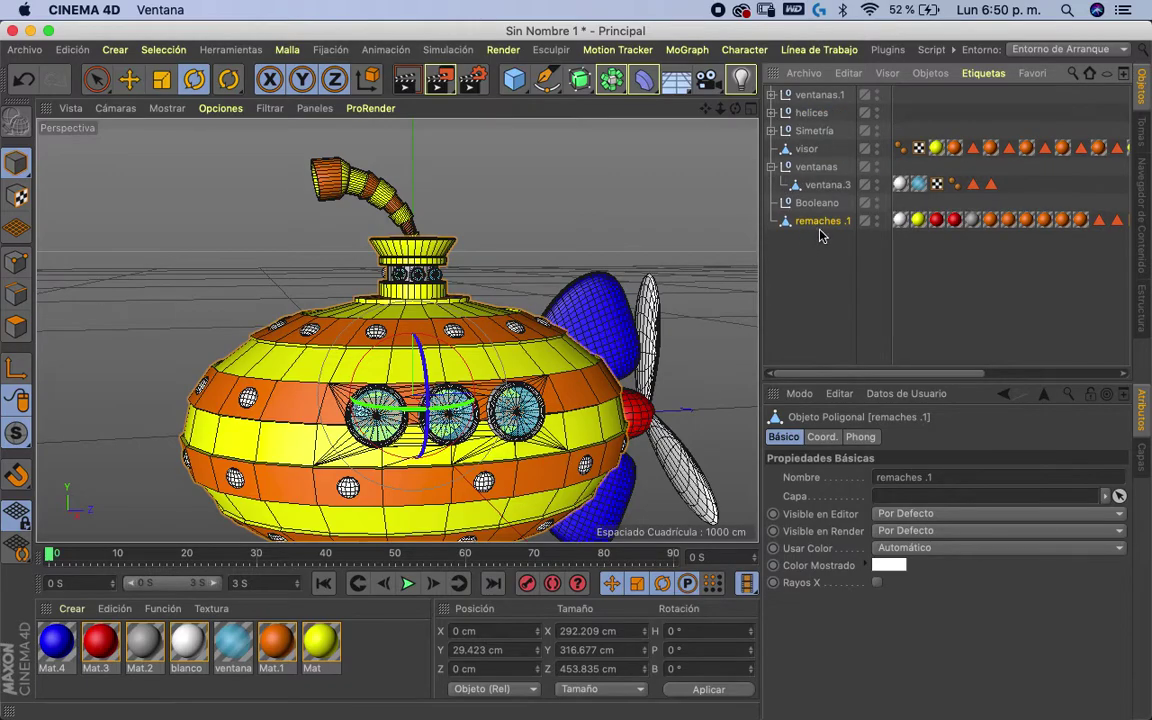
double_click(818, 220)
text(cue)
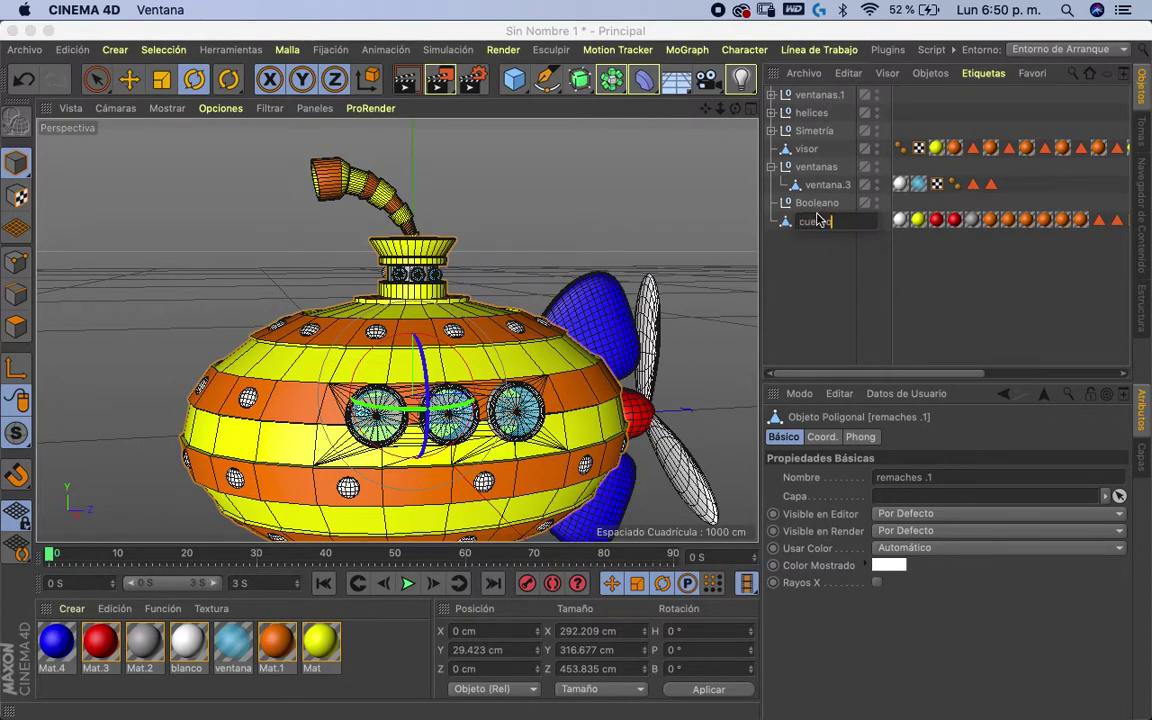
text(rpo)
key(Return)
- Connect cuerpo with ventana.3 into a single ventana object inside ventanas
mouse_move(400, 360)
mouse_down()
mouse_move(479, 333)
mouse_move(450, 342)
mouse_up()
key(ctrl+z)
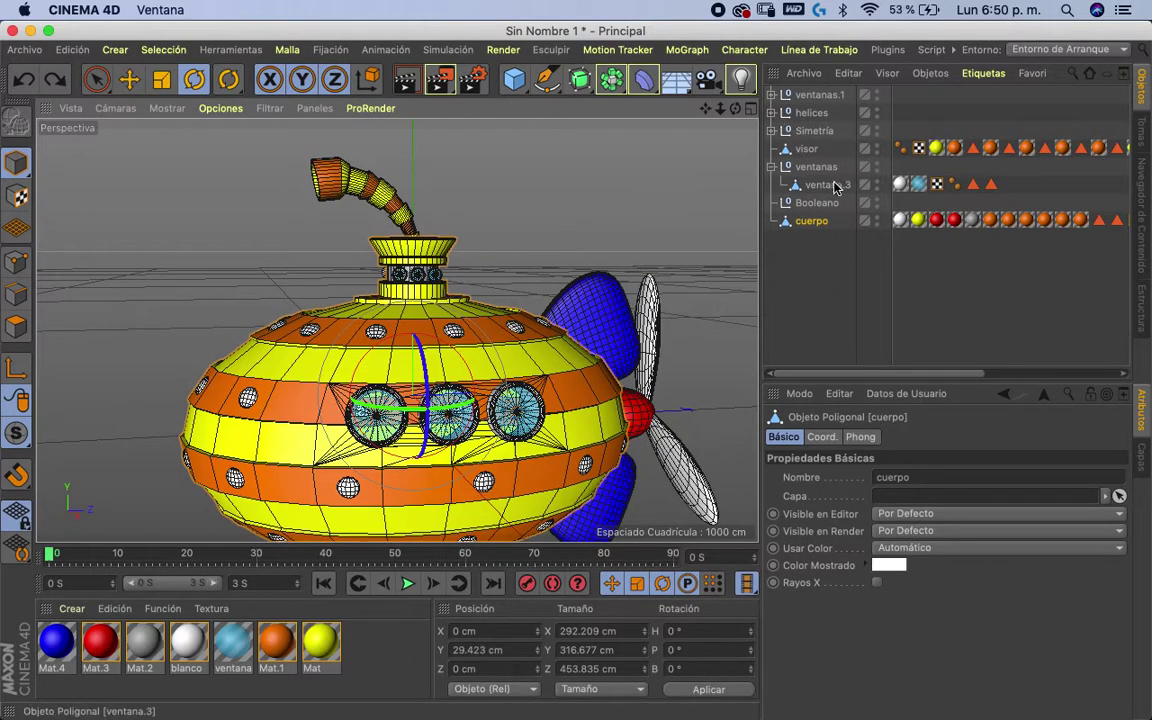
click(836, 187)
shift+click(813, 221)
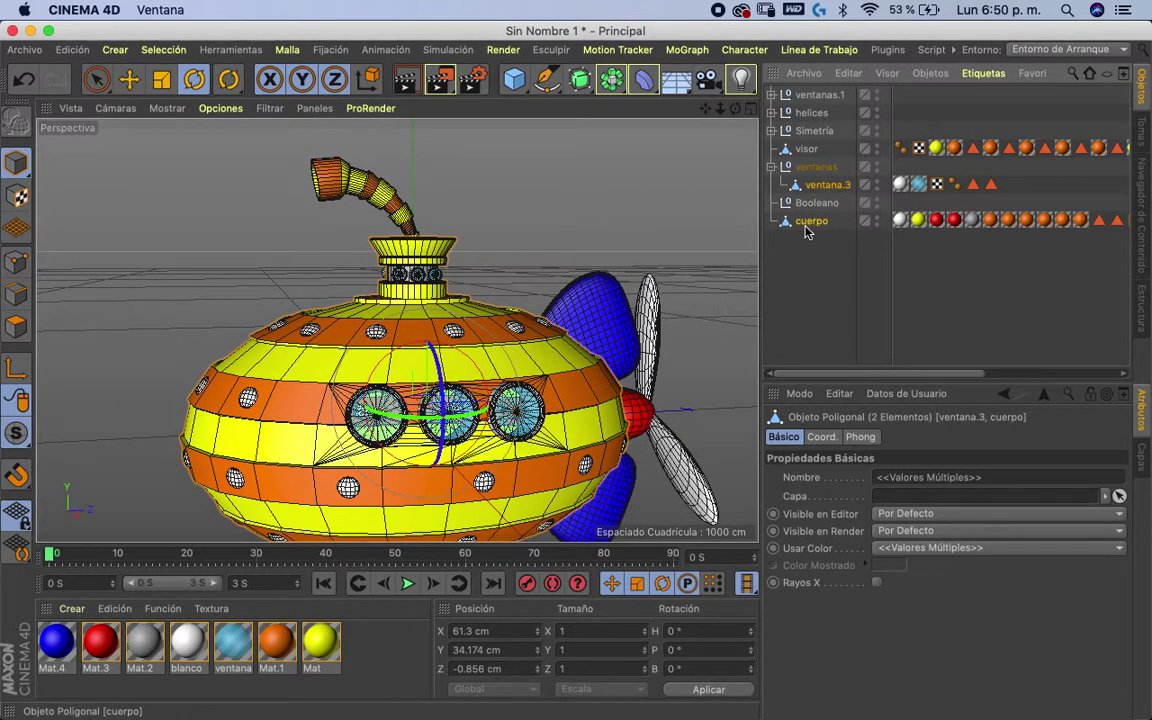
ctrl+click(818, 220)
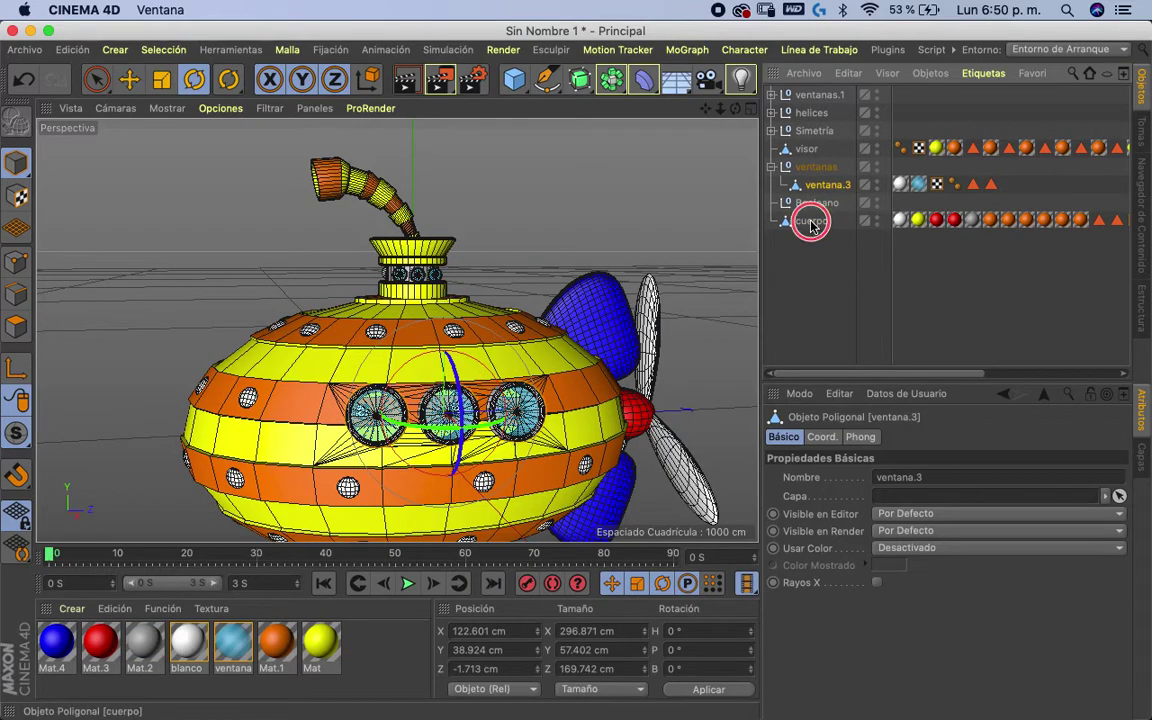
right_click(811, 222)
click(862, 533)
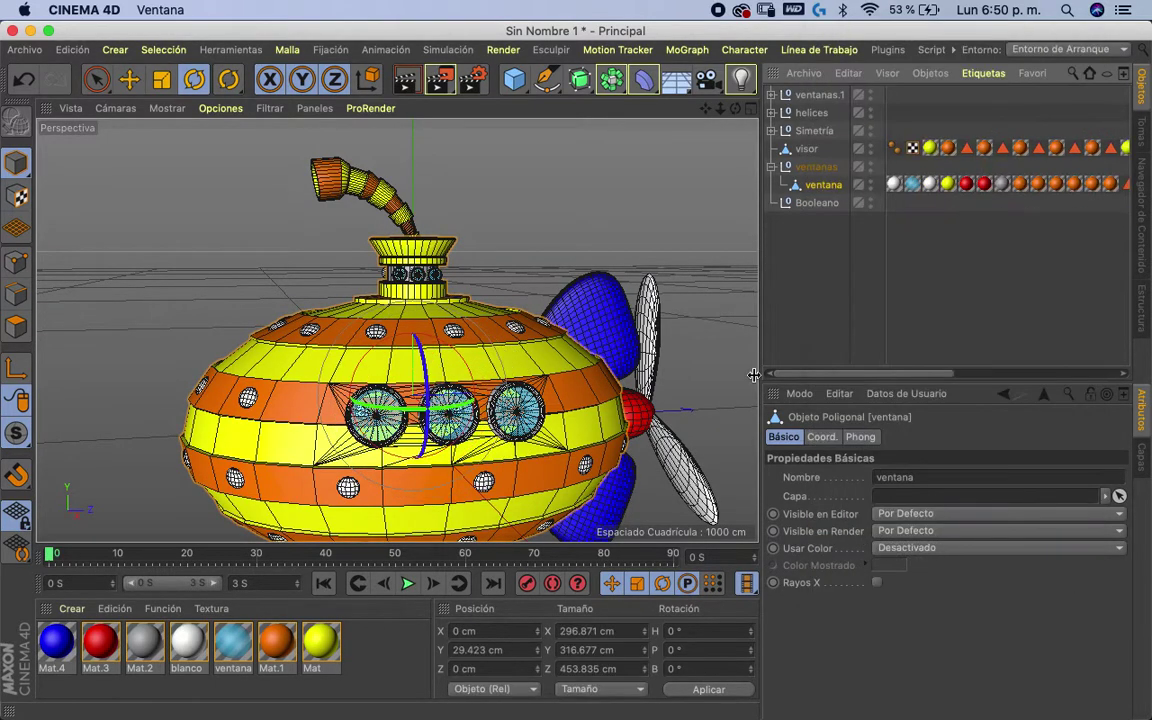
- Test-rotate the submarine body, the aleta fin and the visor periscope, undoing each rotation
drag(442, 314, 487, 309)
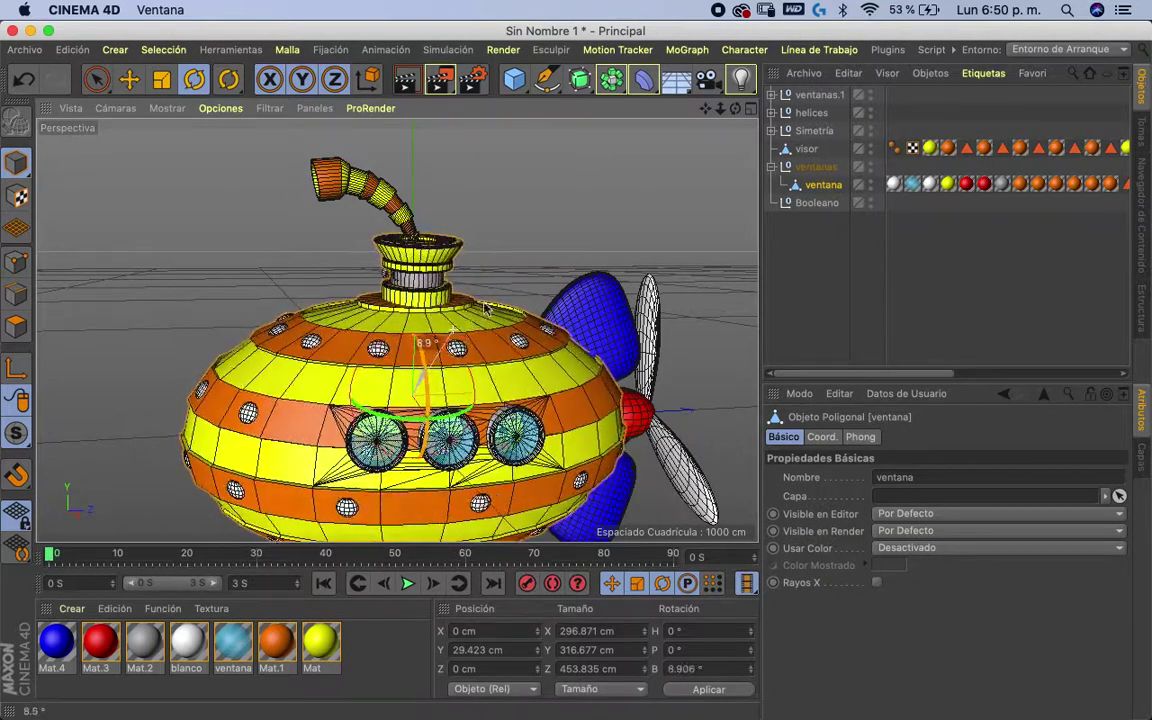
key(ctrl+z)
mouse_move(546, 189)
alt+mouse_down()
mouse_move(548, 249)
mouse_move(520, 258)
alt+mouse_up()
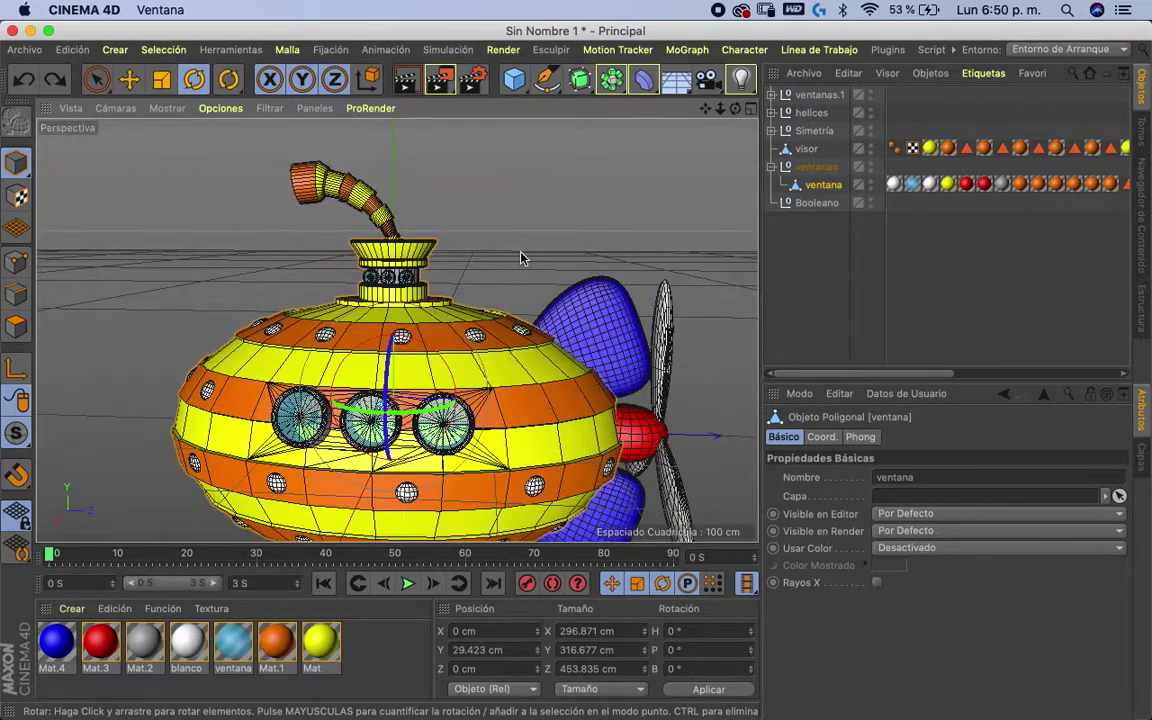
click(590, 322)
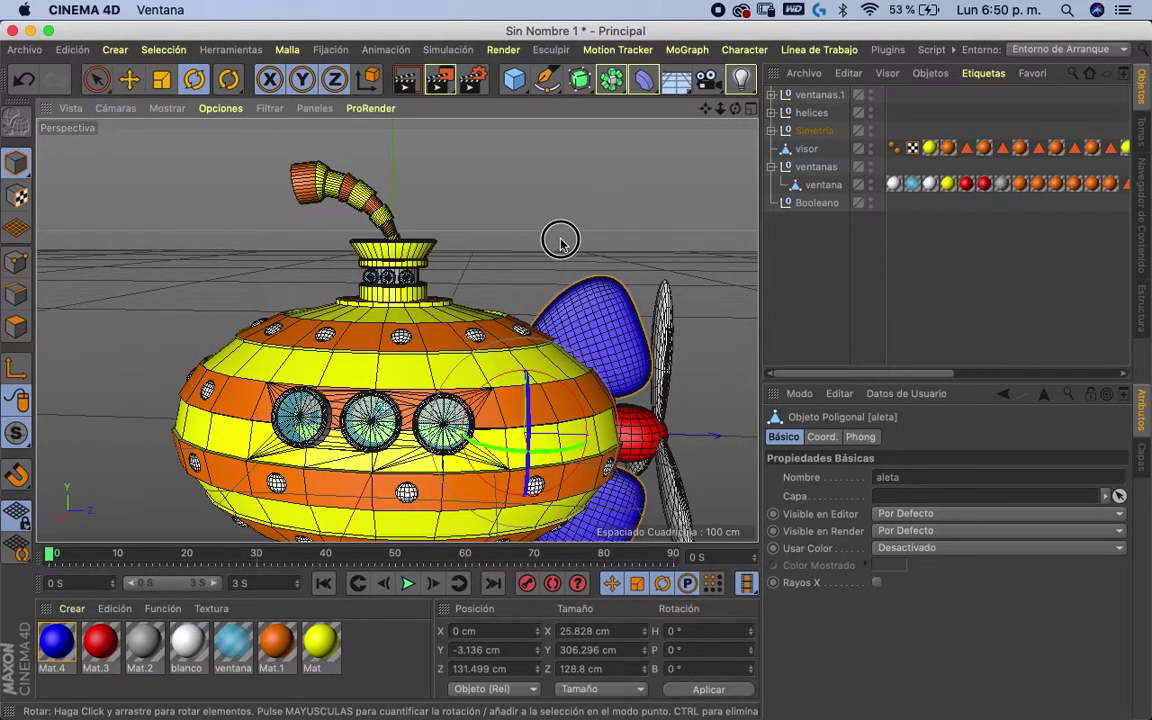
alt+drag(560, 242, 566, 300)
drag(572, 430, 566, 468)
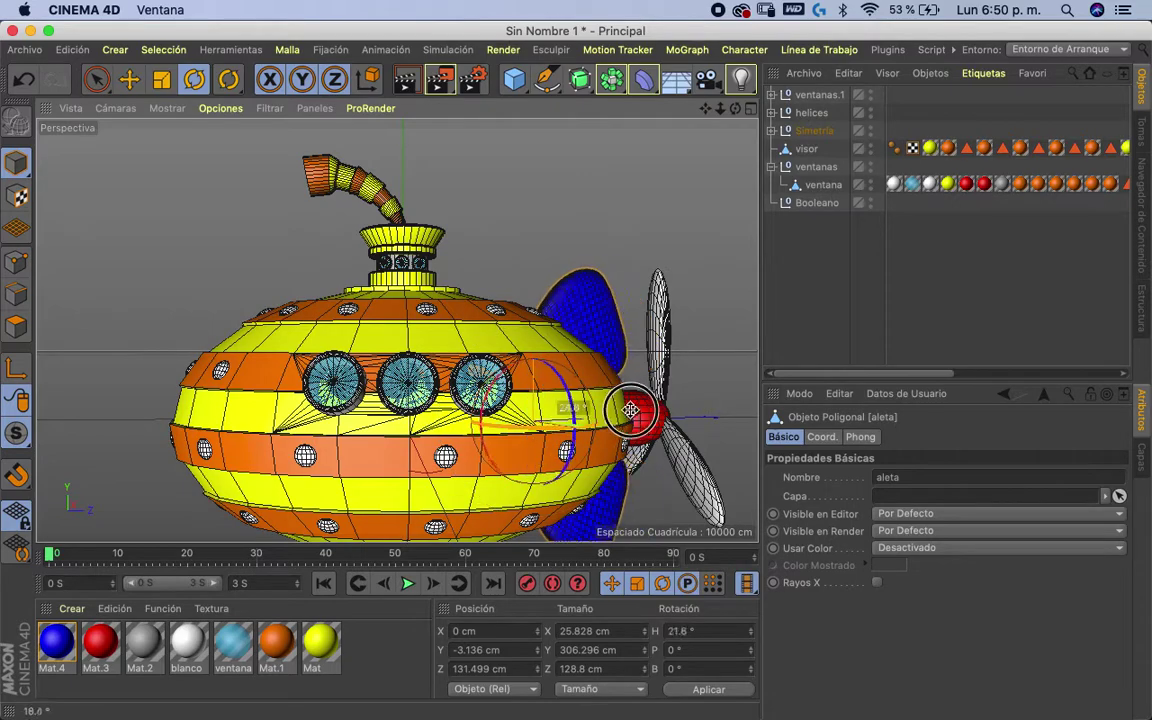
key(ctrl+z)
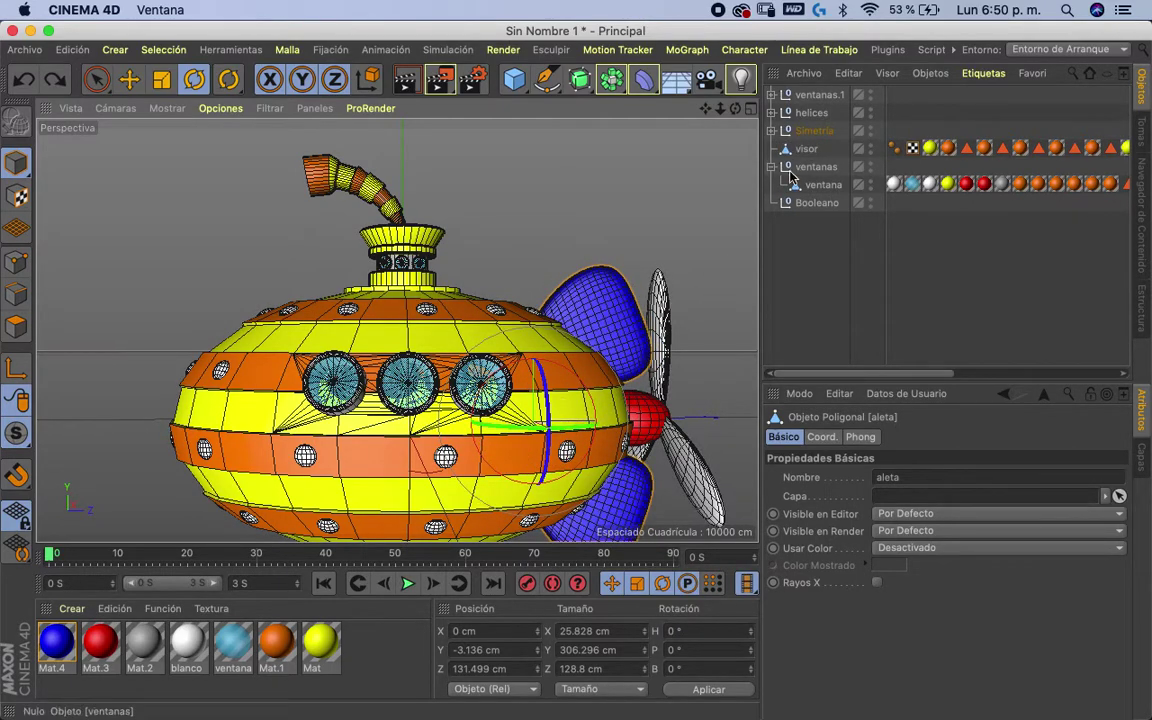
click(807, 150)
drag(434, 222, 441, 200)
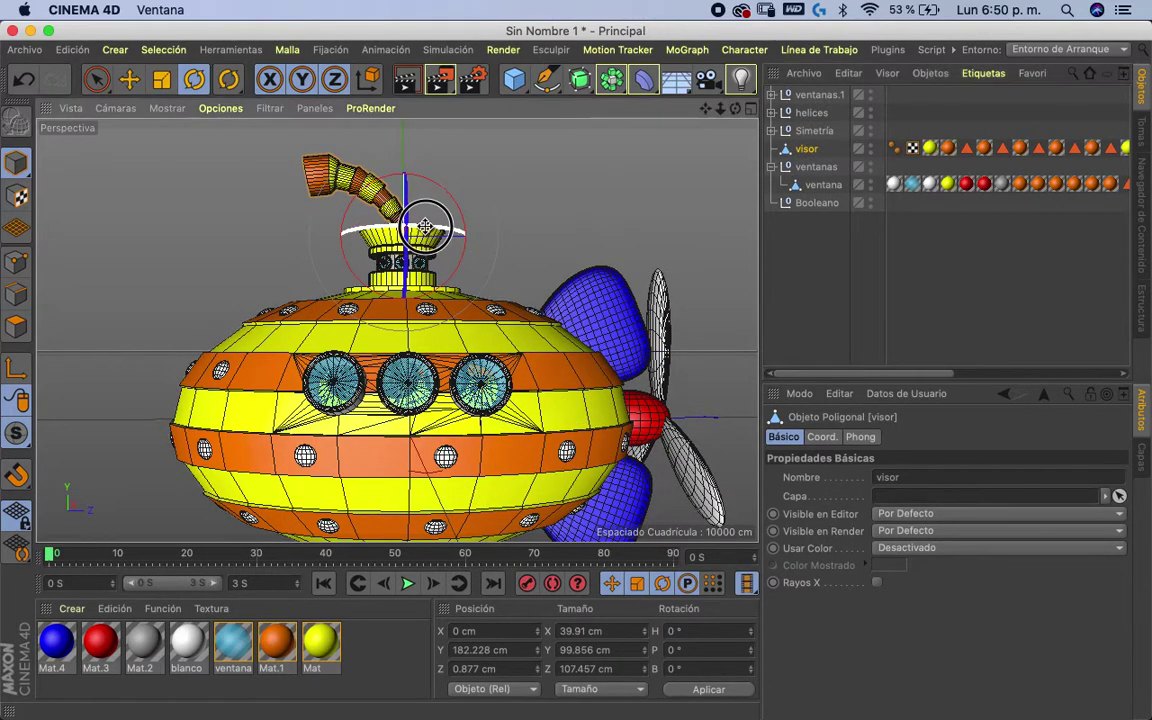
key(ctrl+z)
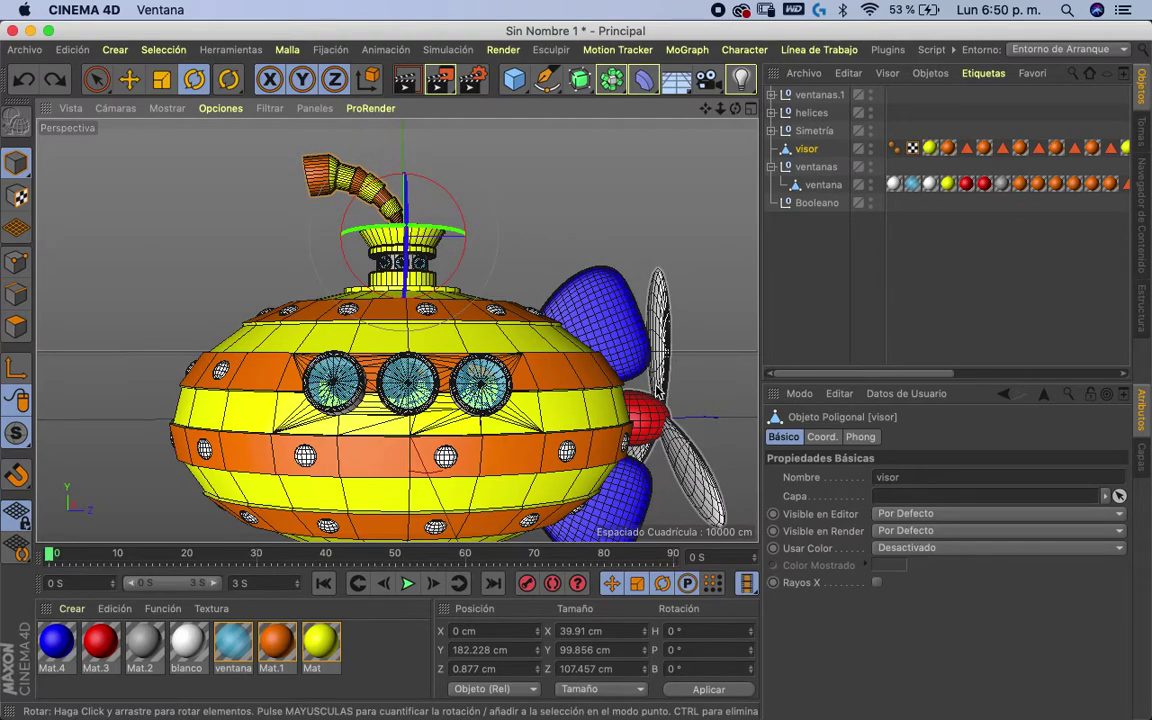
- Test-rotate the propeller hub, undo it, and expand the helices group to reveal Esfera.1
click(655, 395)
drag(652, 372, 648, 237)
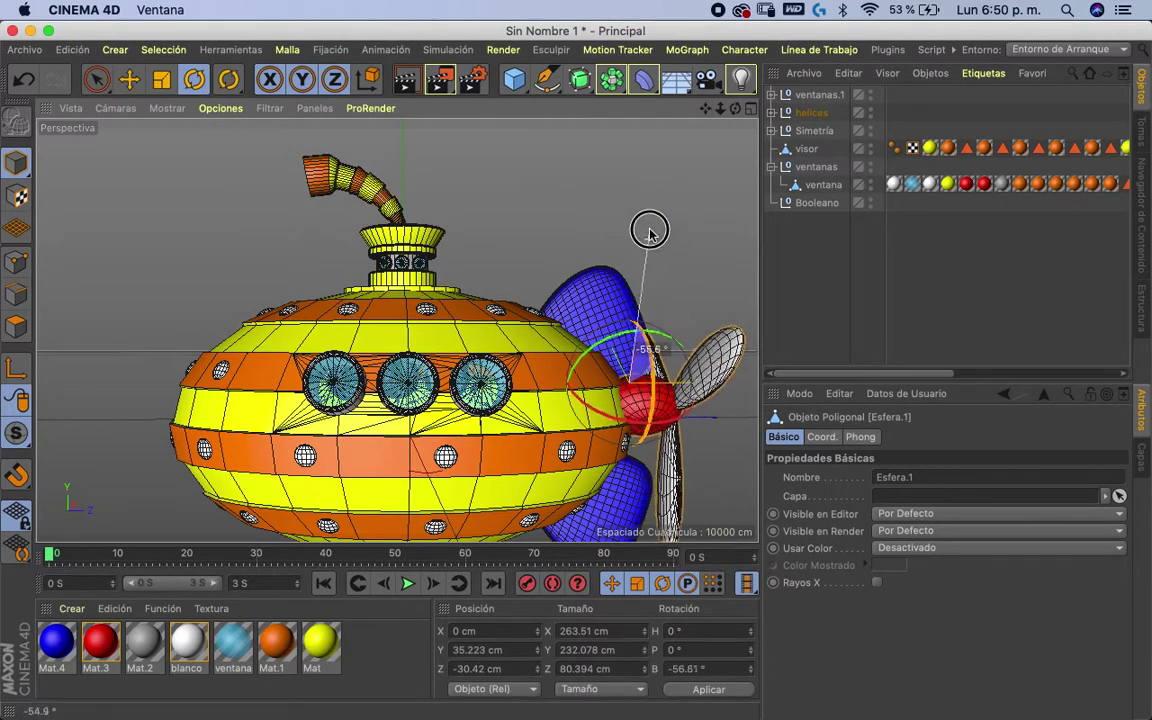
key(ctrl+z)
drag(650, 431, 648, 400)
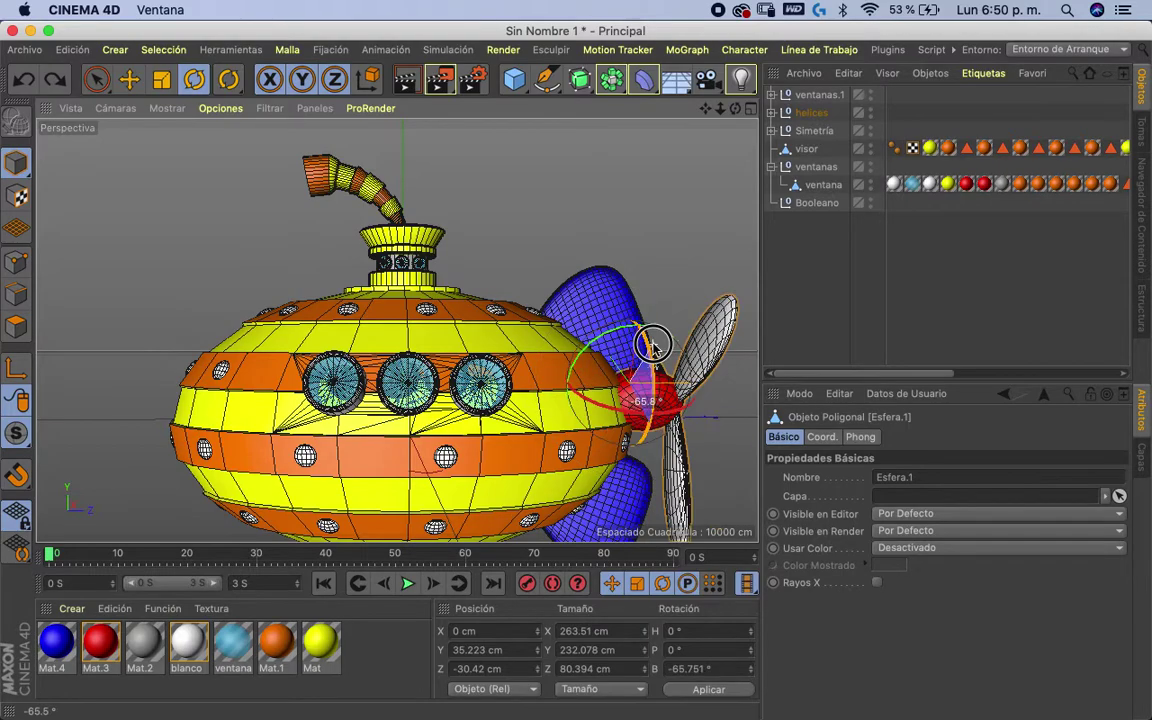
key(ctrl+z)
click(772, 113)
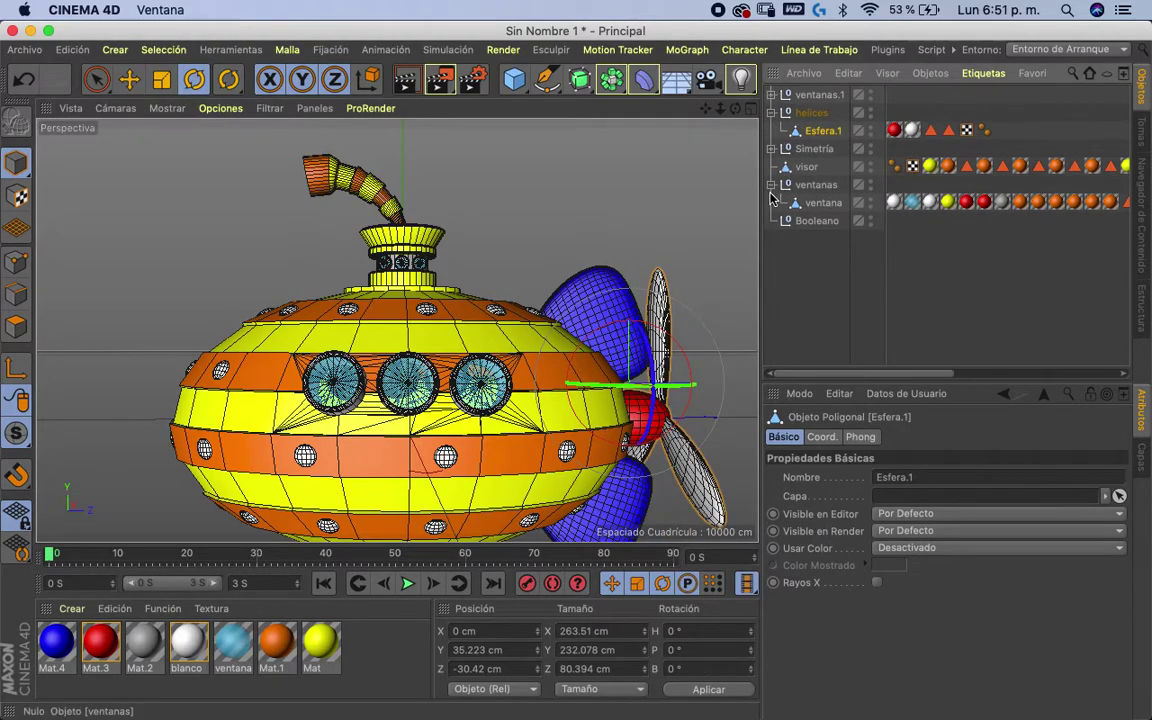
drag(652, 380, 663, 231)
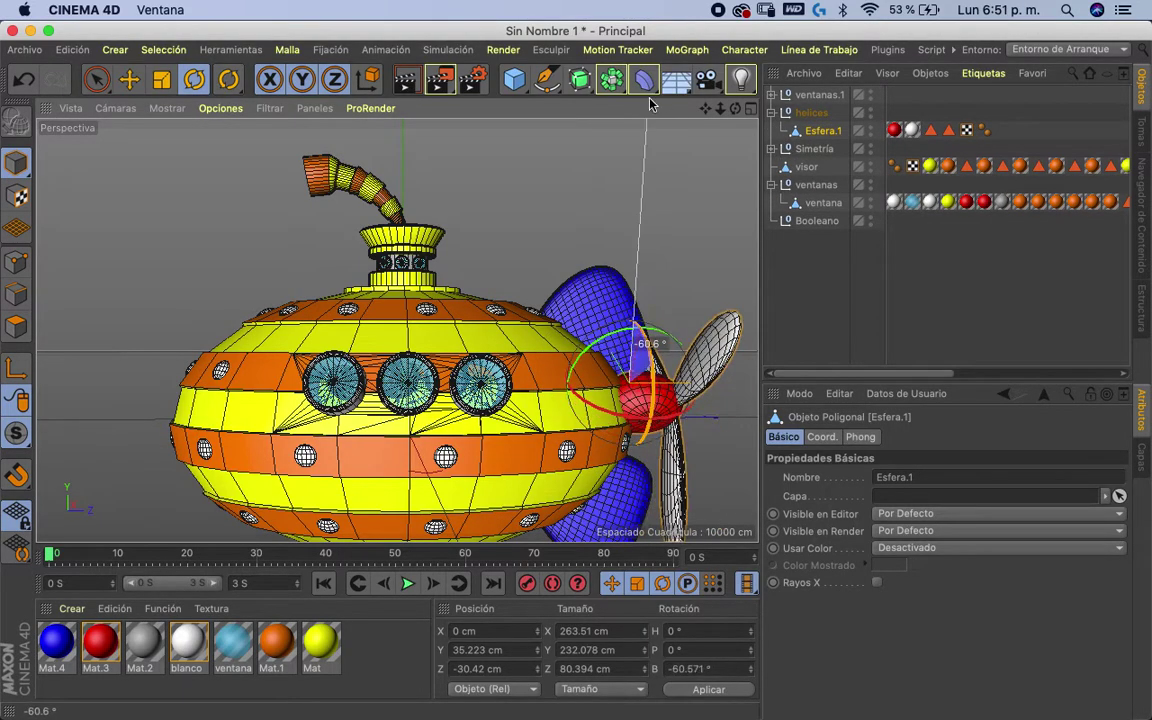
key(ctrl+z)
drag(738, 110, 594, 140)
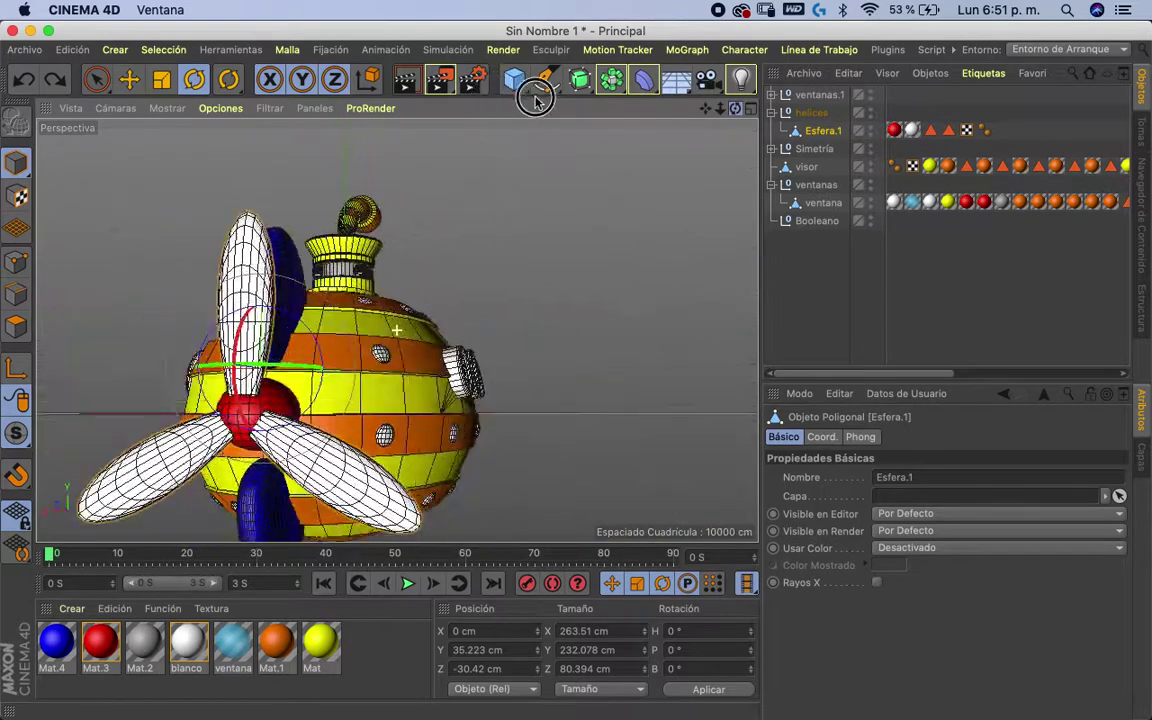
mouse_move(700, 112)
mouse_down()
mouse_move(475, 283)
mouse_move(476, 200)
mouse_up()
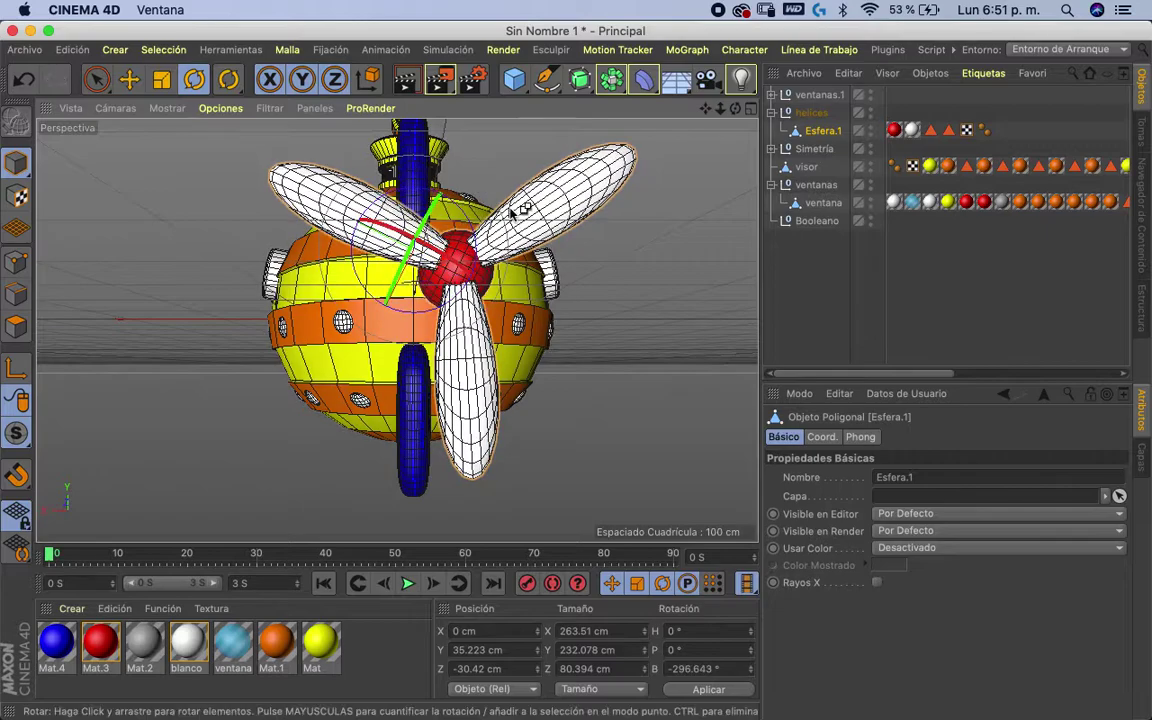
- Place Esfera.1 under helices and spin the propeller blades to a new angle
key(ctrl+z)
click(811, 113)
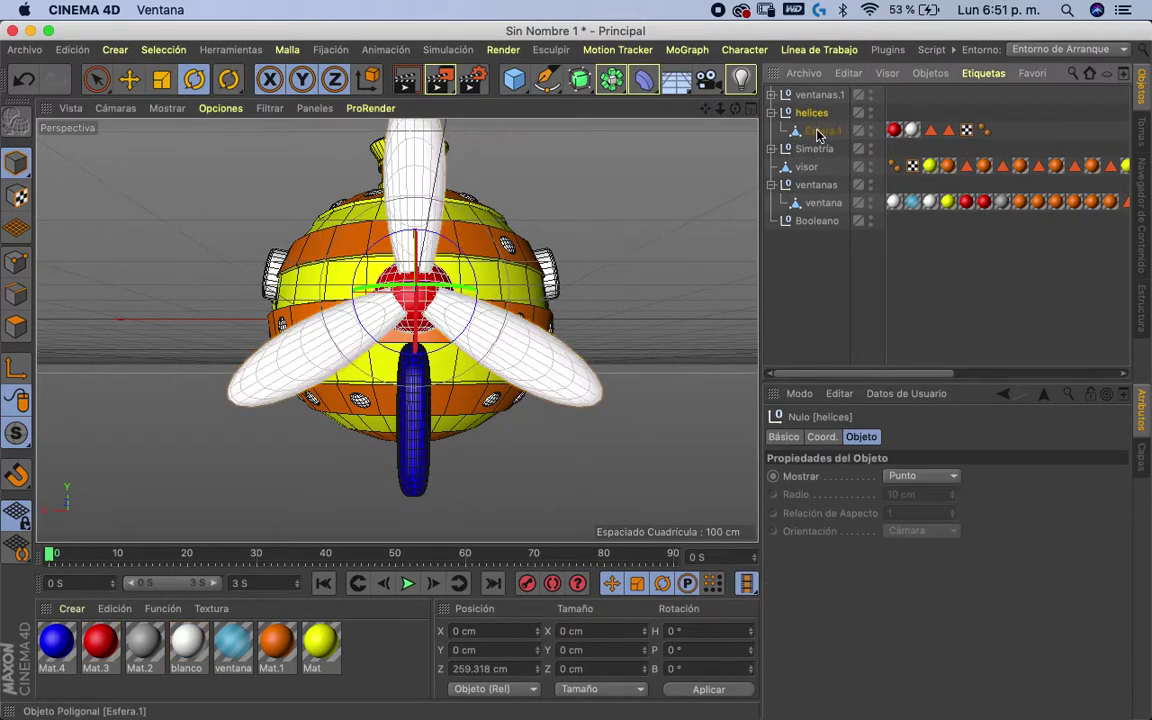
drag(818, 135, 818, 124)
drag(474, 337, 399, 327)
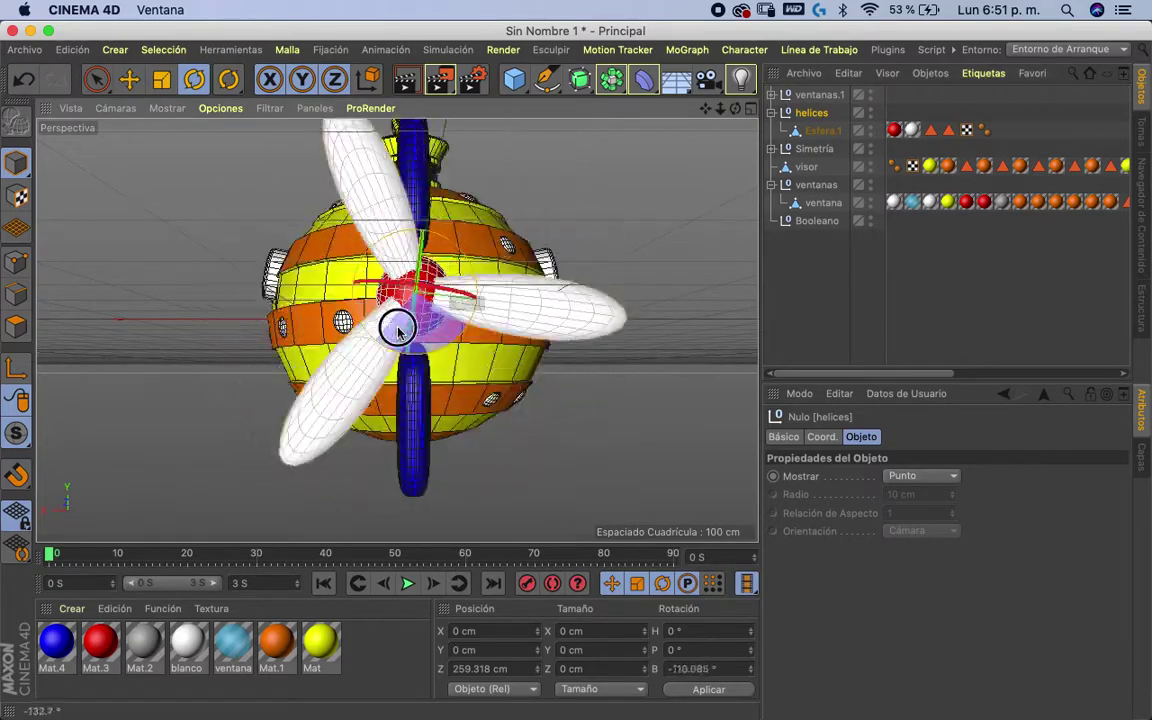
click(823, 131)
mouse_move(451, 245)
mouse_down()
mouse_move(393, 338)
mouse_move(430, 300)
mouse_move(507, 388)
mouse_up()
click(811, 113)
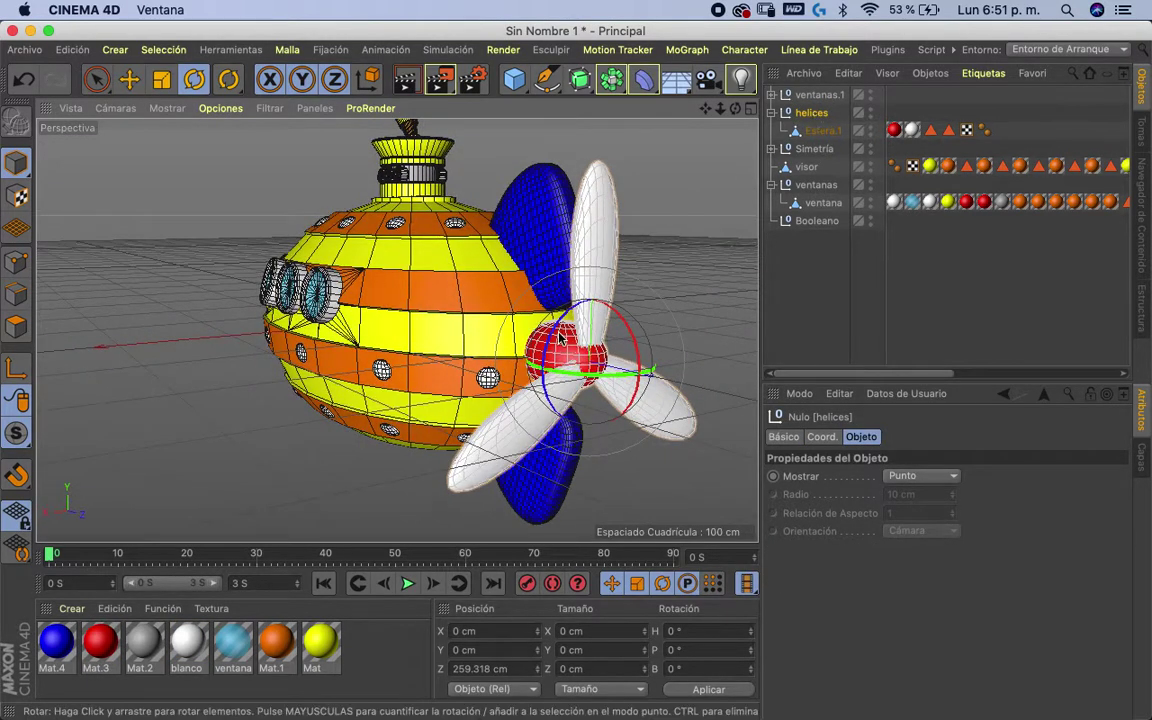
mouse_move(553, 343)
mouse_down()
mouse_move(548, 391)
mouse_move(571, 424)
mouse_move(581, 288)
mouse_move(613, 405)
mouse_move(617, 303)
mouse_move(560, 398)
mouse_move(597, 288)
mouse_move(604, 375)
mouse_move(590, 320)
mouse_up()
click(818, 133)
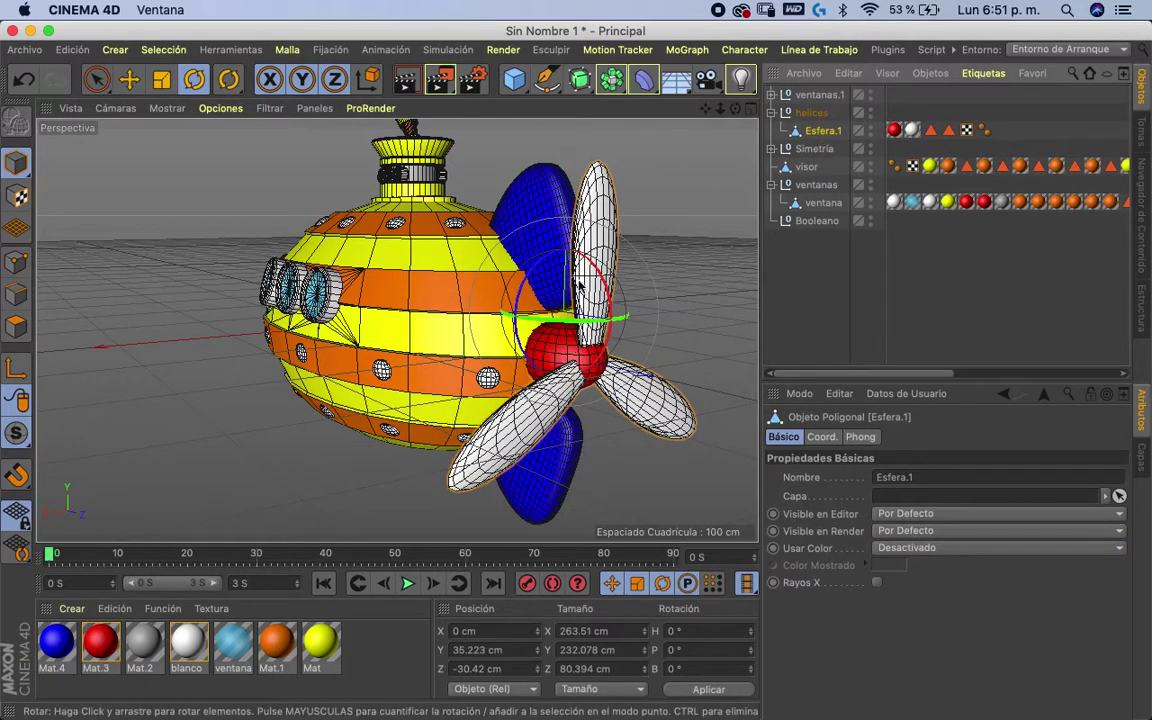
- Orbit to a higher three-quarter view and switch the viewport to smooth shading without wireframe
mouse_move(315, 370)
alt+mouse_down()
mouse_move(736, 110)
mouse_move(508, 131)
alt+mouse_up()
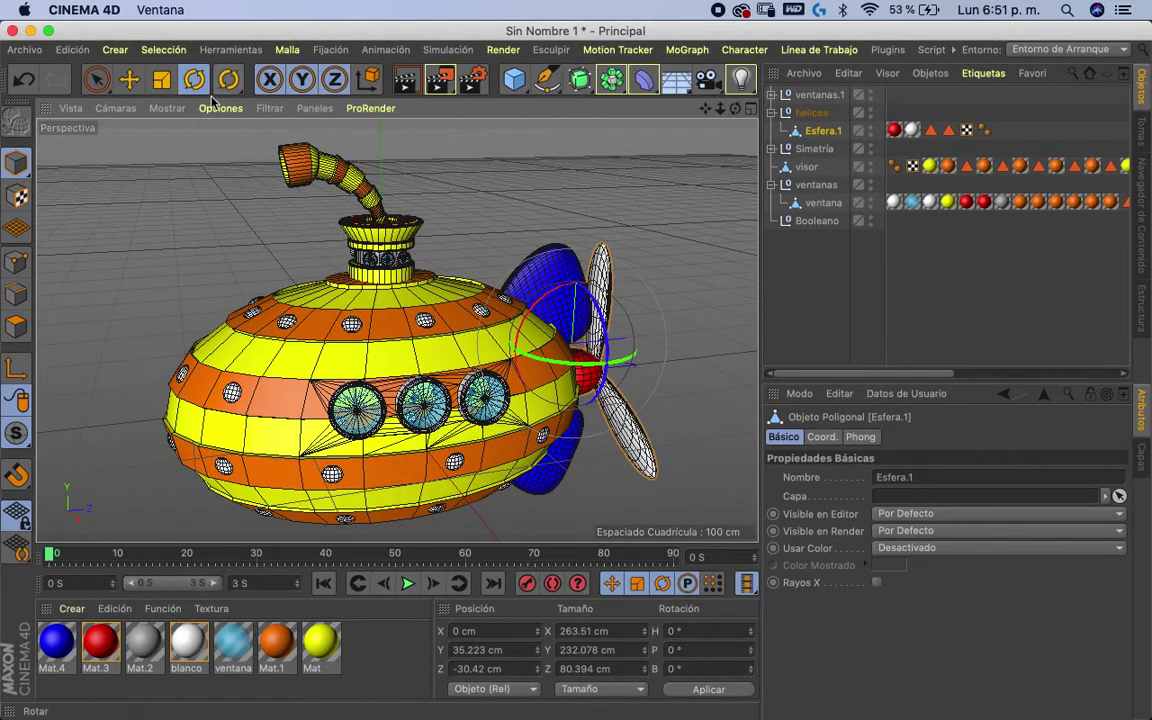
click(167, 108)
click(230, 131)
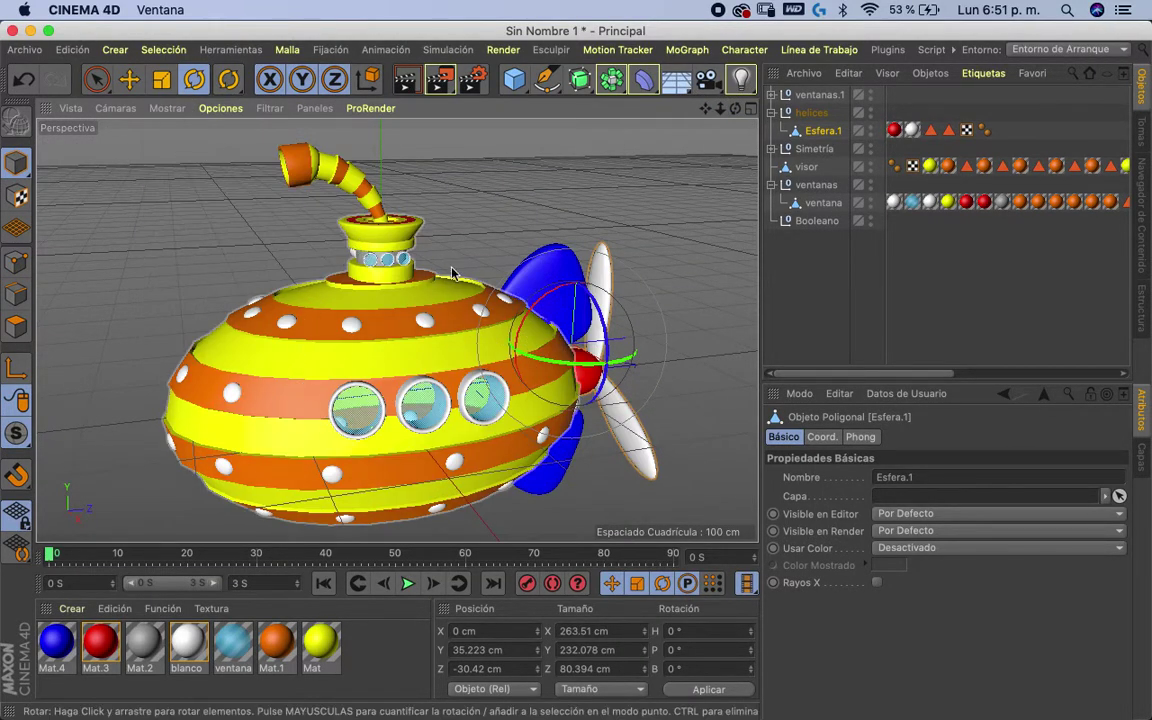
- Fold up ventanas.1, helices, Simetría and ventanas, leaving six top-level parts in the Object Manager
click(562, 191)
mouse_move(180, 300)
alt+mouse_down()
mouse_move(615, 282)
mouse_move(393, 368)
mouse_move(185, 311)
mouse_move(586, 301)
mouse_move(369, 215)
mouse_move(373, 257)
mouse_move(435, 265)
mouse_move(365, 470)
mouse_move(199, 347)
mouse_move(306, 273)
mouse_move(527, 203)
mouse_move(697, 255)
mouse_move(745, 332)
mouse_move(411, 270)
mouse_move(501, 252)
mouse_move(622, 119)
mouse_move(704, 108)
mouse_move(728, 88)
alt+mouse_up()
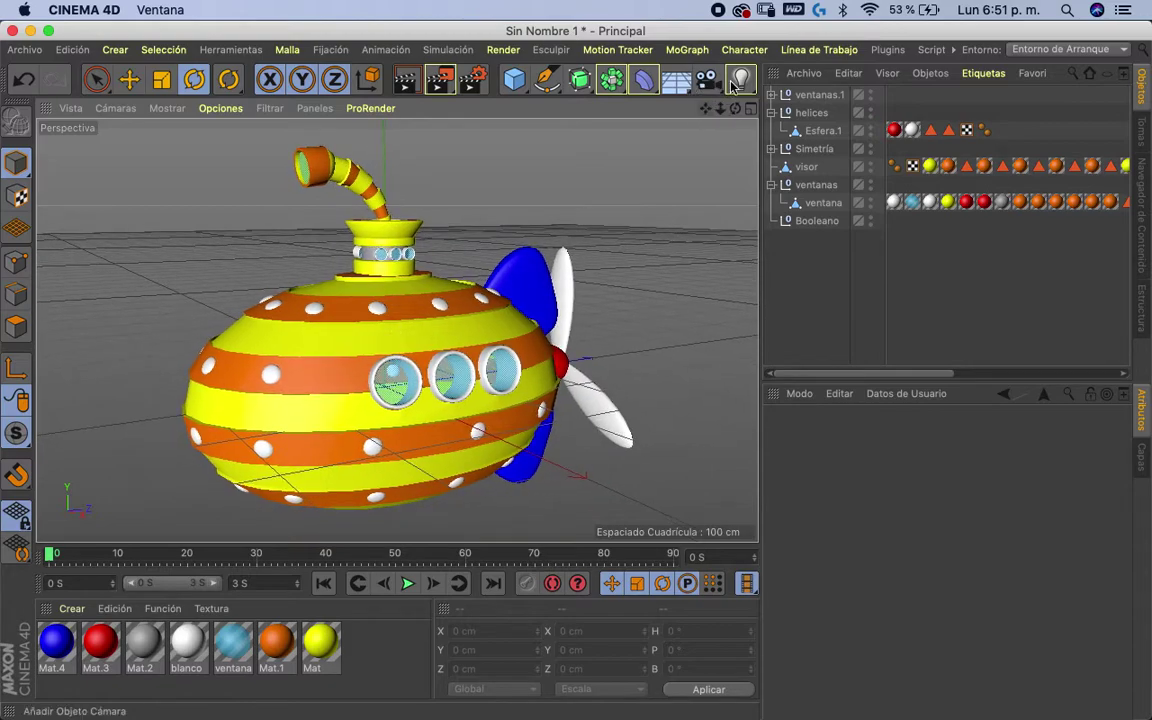
click(771, 95)
click(771, 95)
click(771, 113)
click(771, 131)
click(771, 131)
click(771, 167)
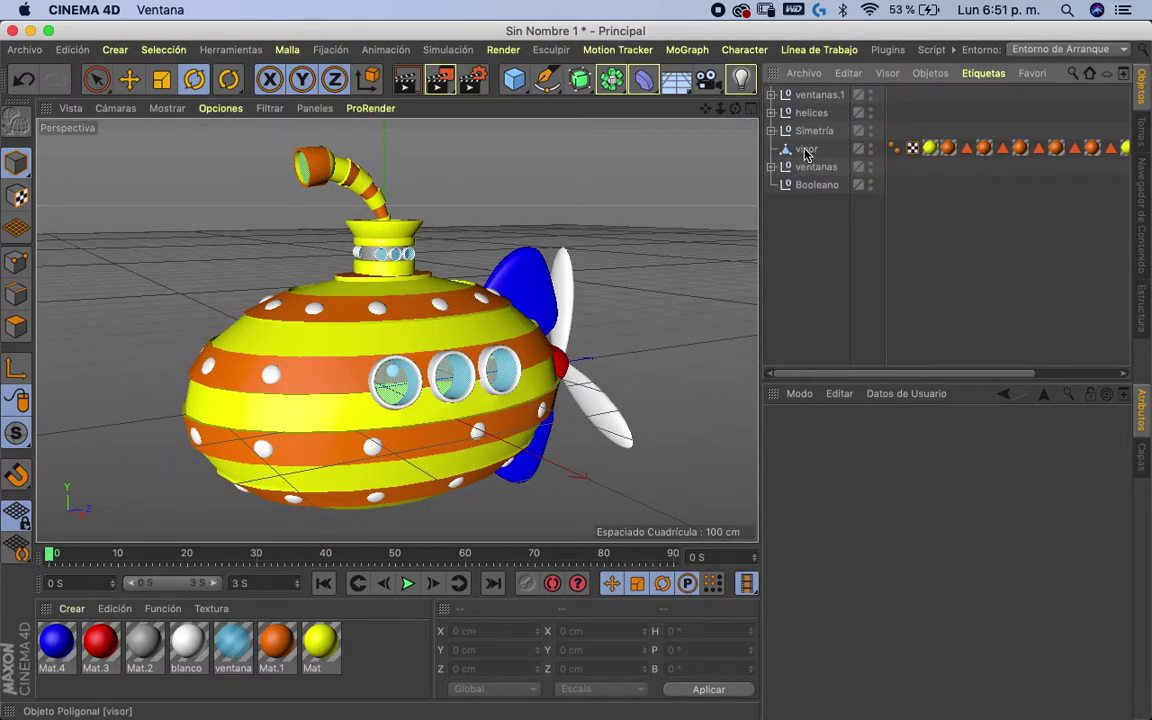
click(806, 151)
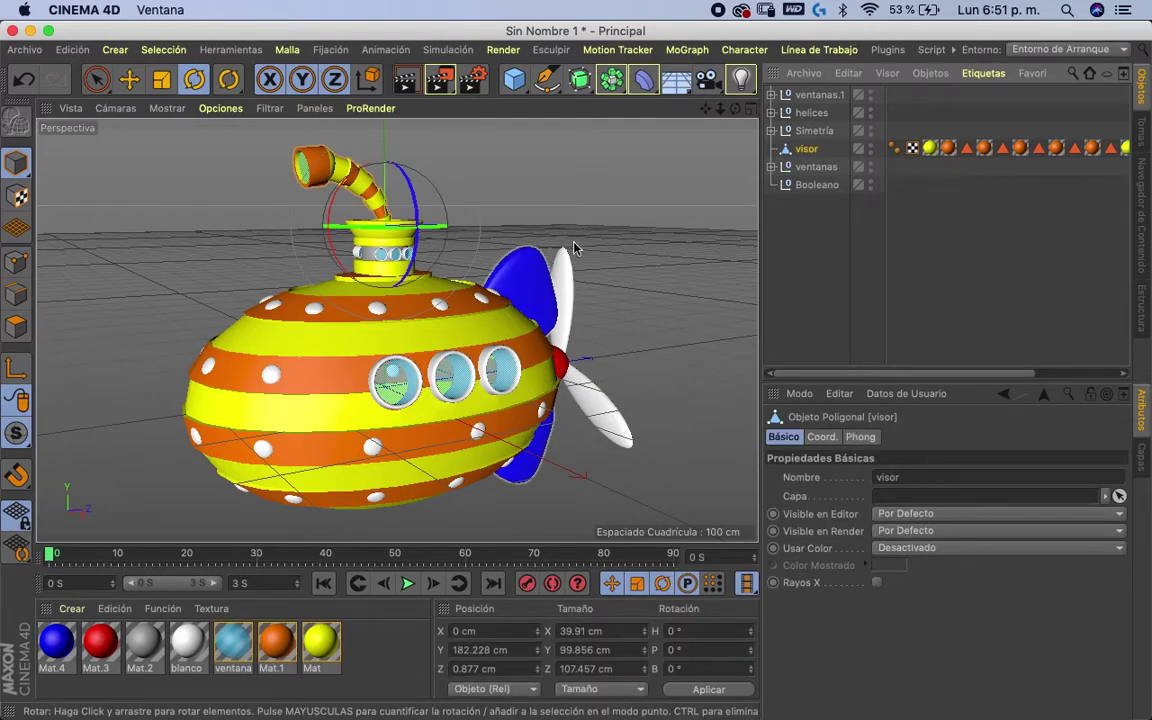
- Group all six submarine parts under a new null and rename it submarino
click(812, 246)
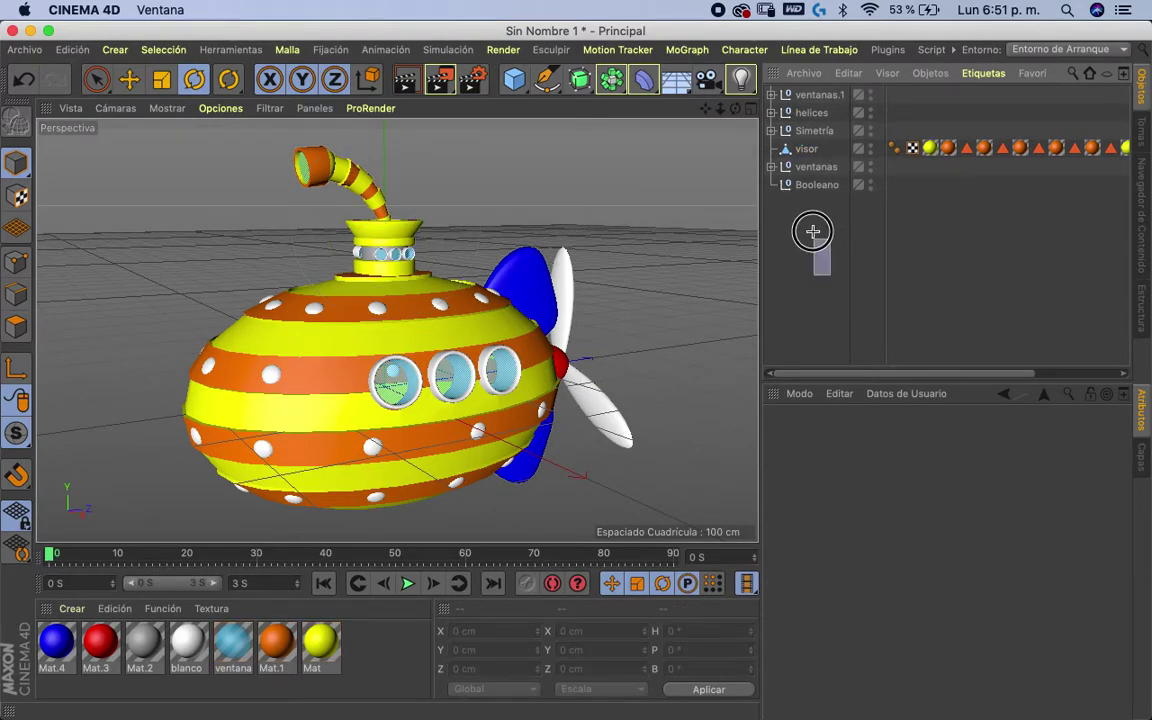
drag(801, 112, 792, 93)
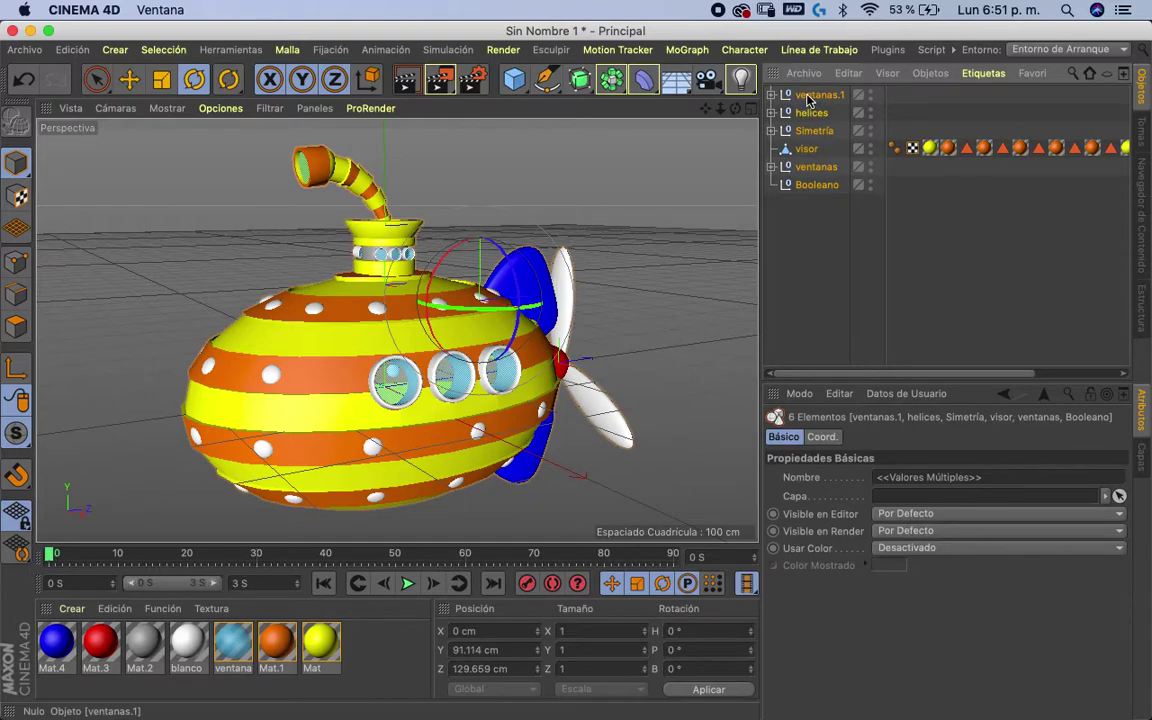
right_click(808, 98)
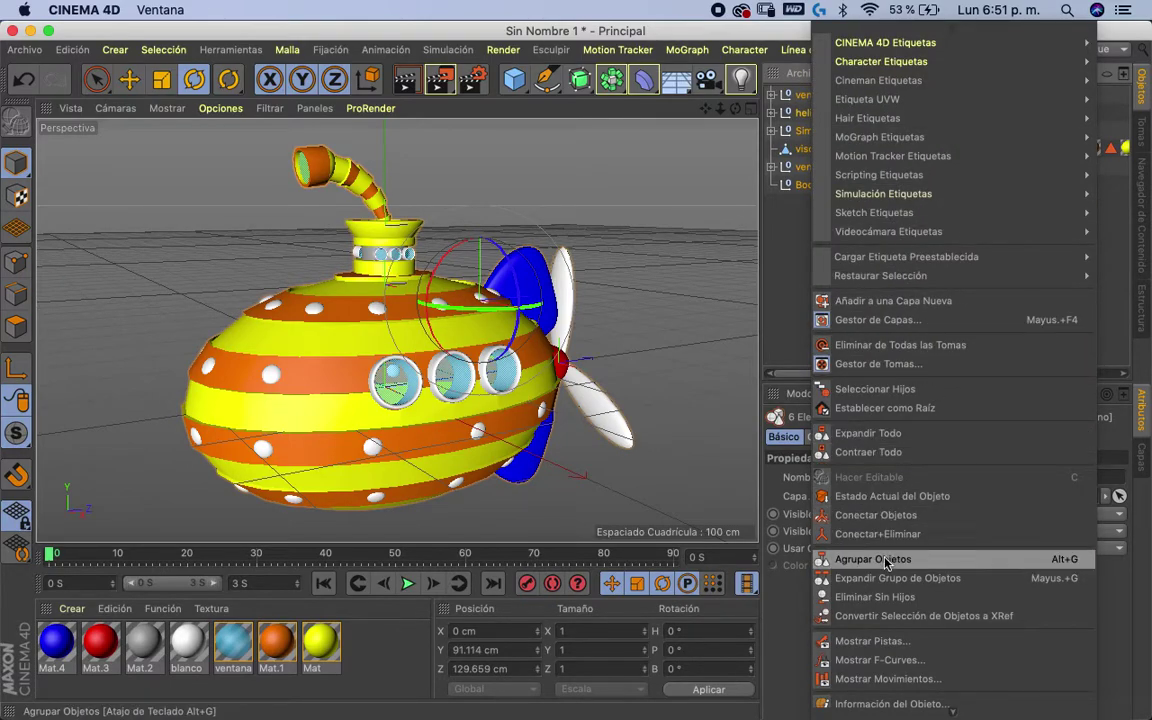
click(884, 562)
double_click(805, 95)
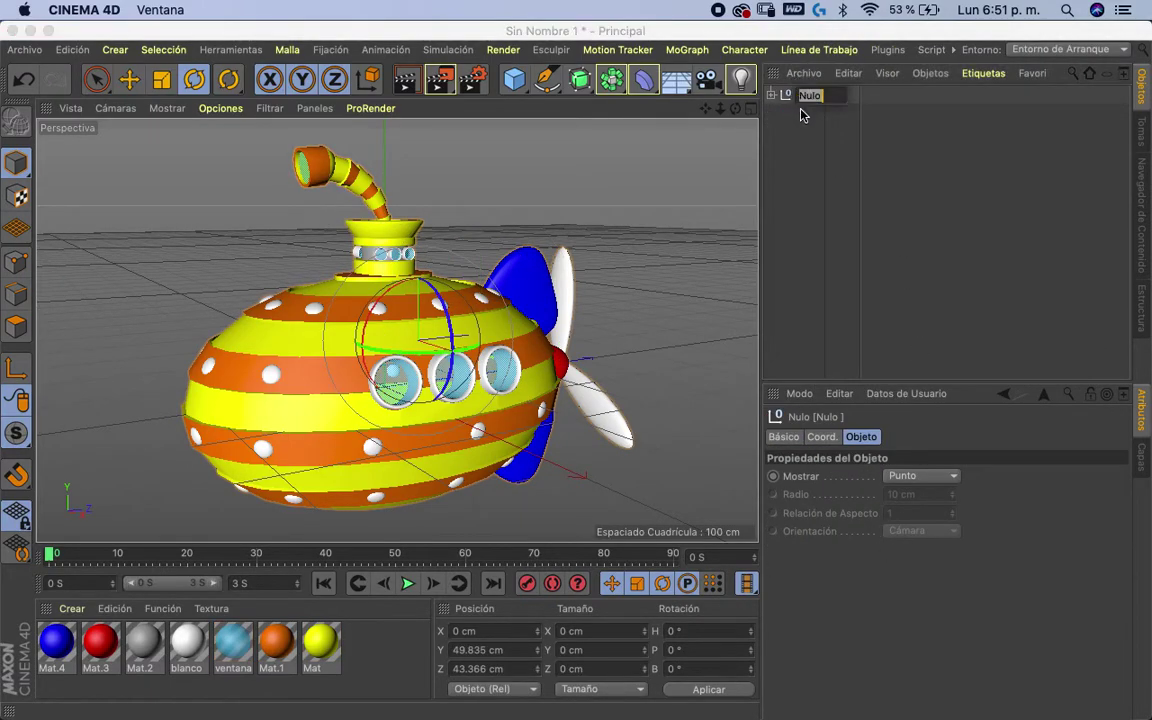
text(submarino)
key(Return)
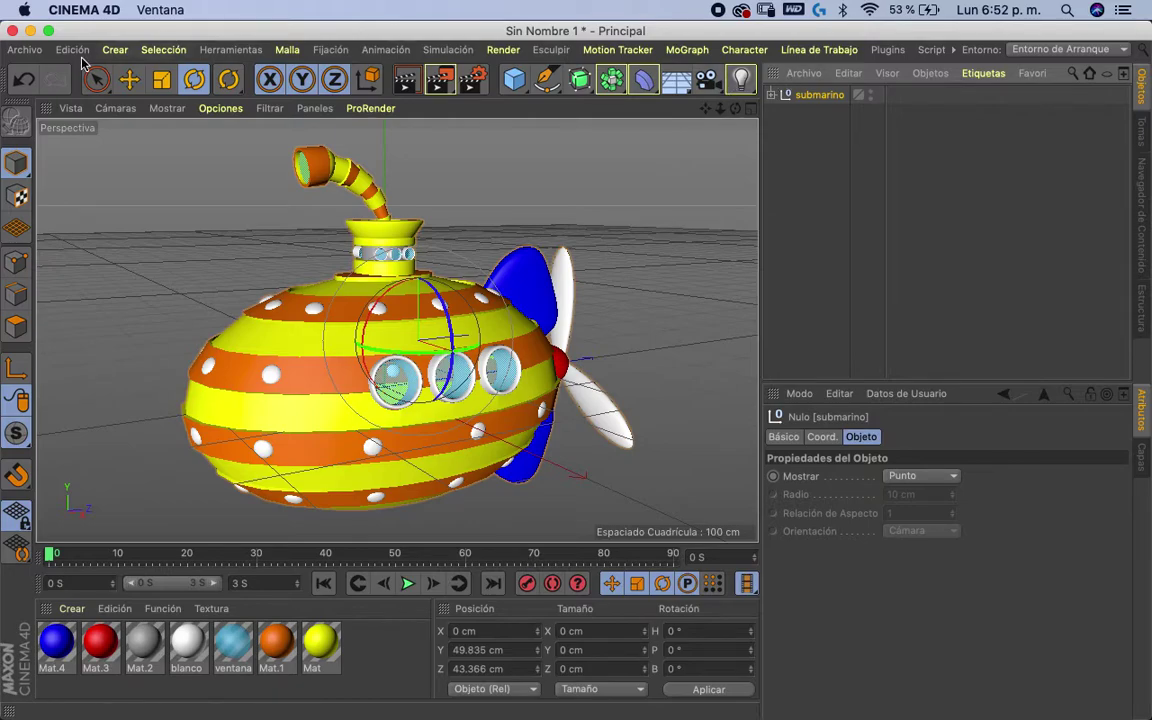
click(25, 49)
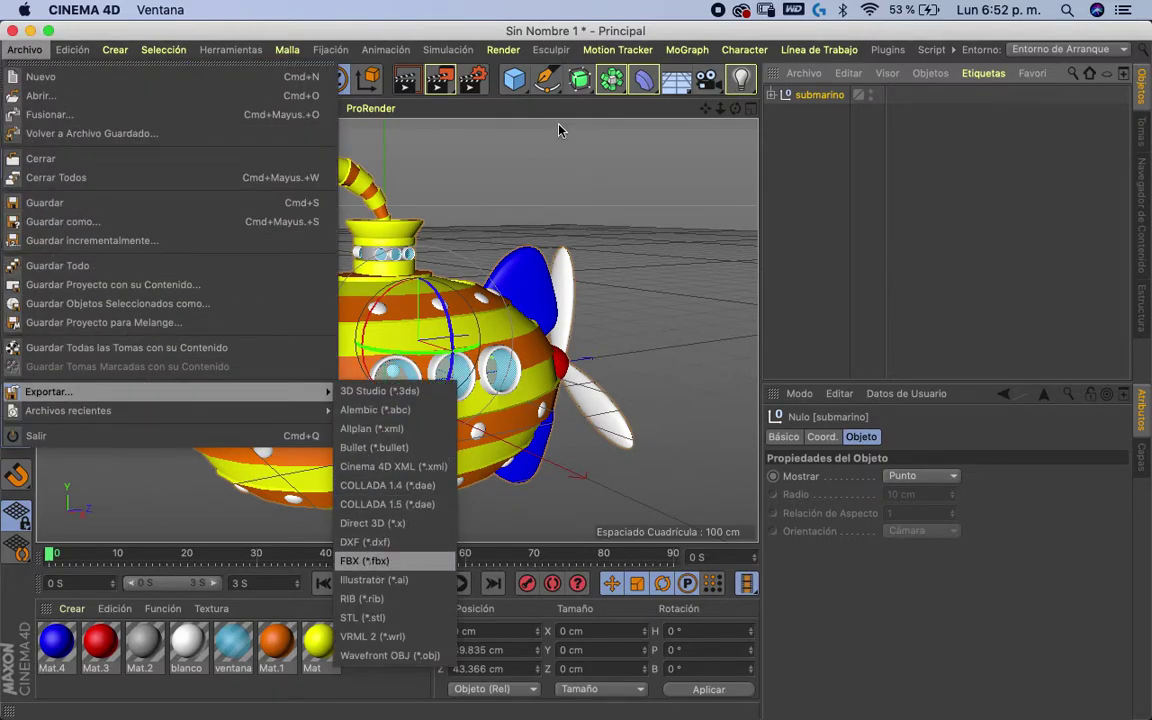
- Export submarino.fbx into a new Desktop folder 000 submarino with animation tracks unchecked
click(366, 560)
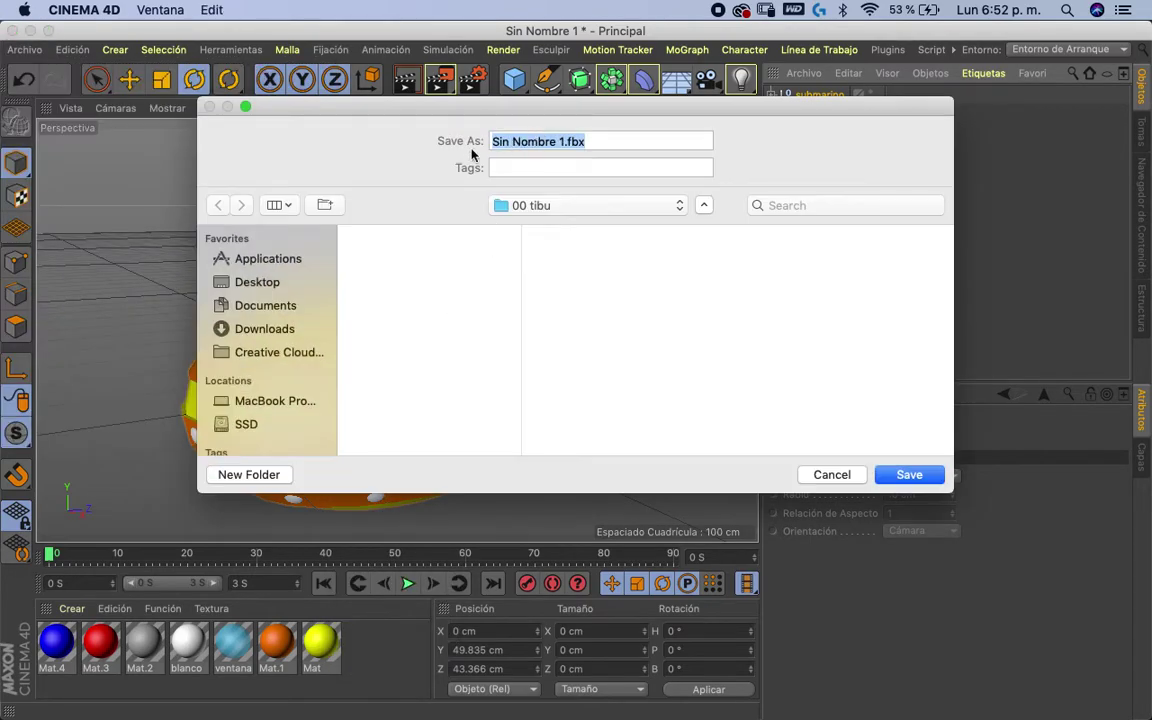
text(submarino)
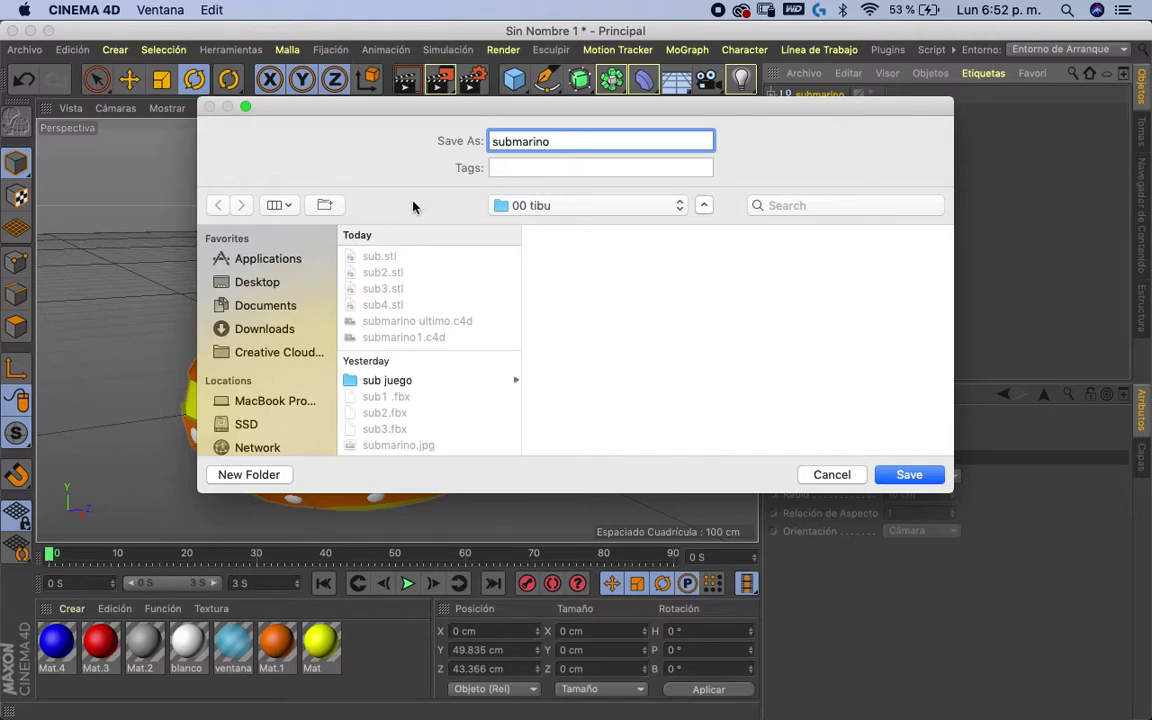
click(289, 283)
click(249, 474)
text(000 submarino)
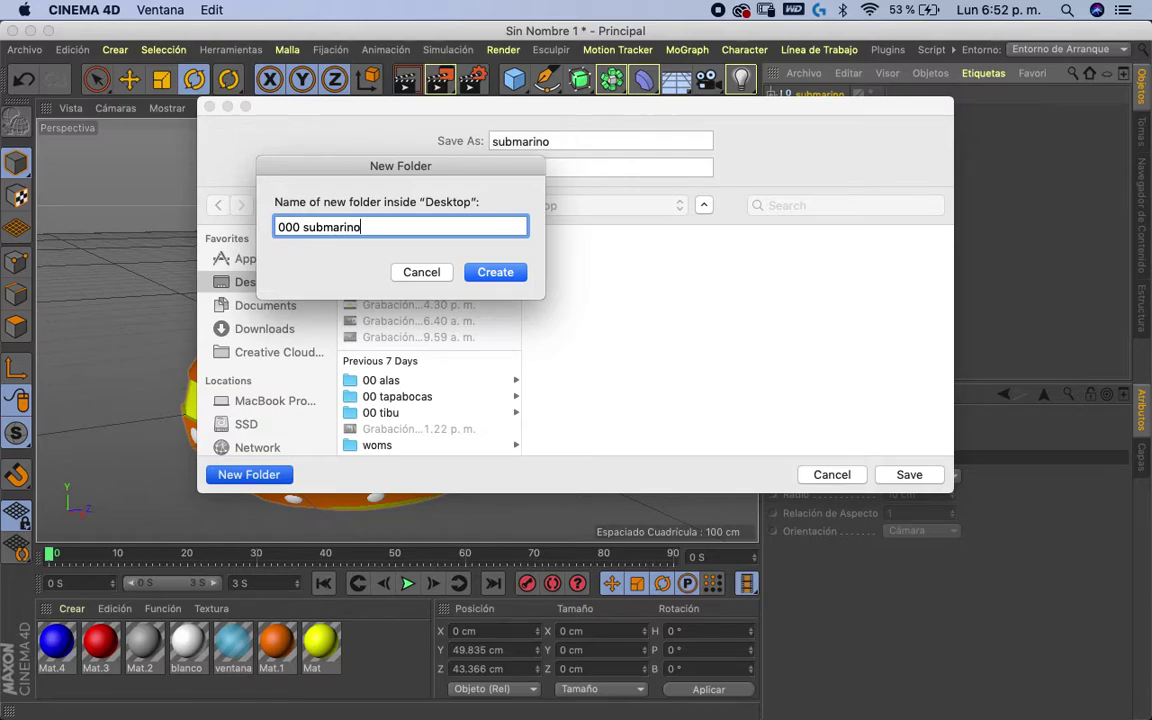
key(Return)
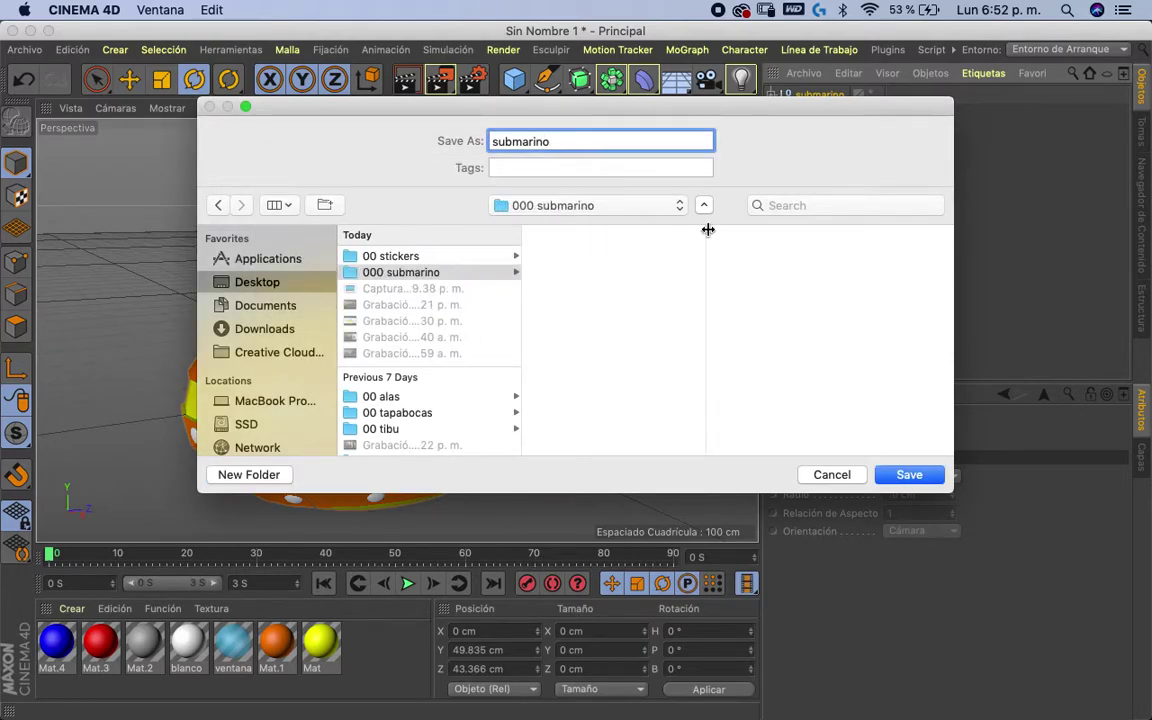
click(904, 476)
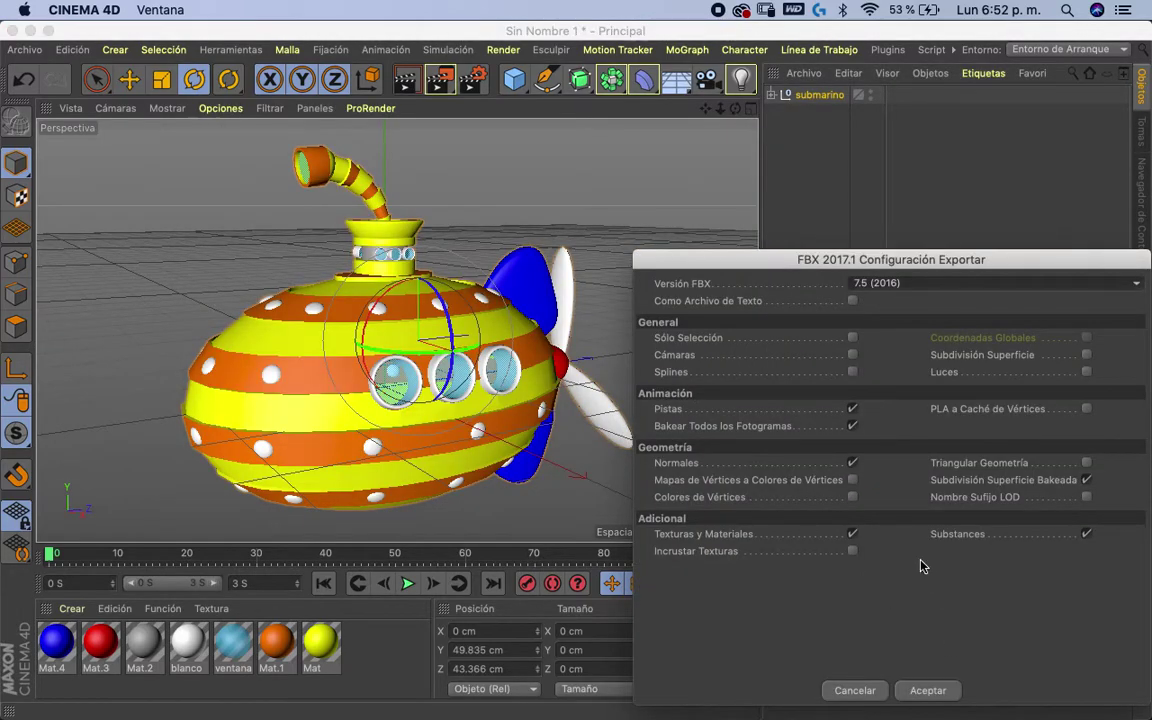
click(853, 409)
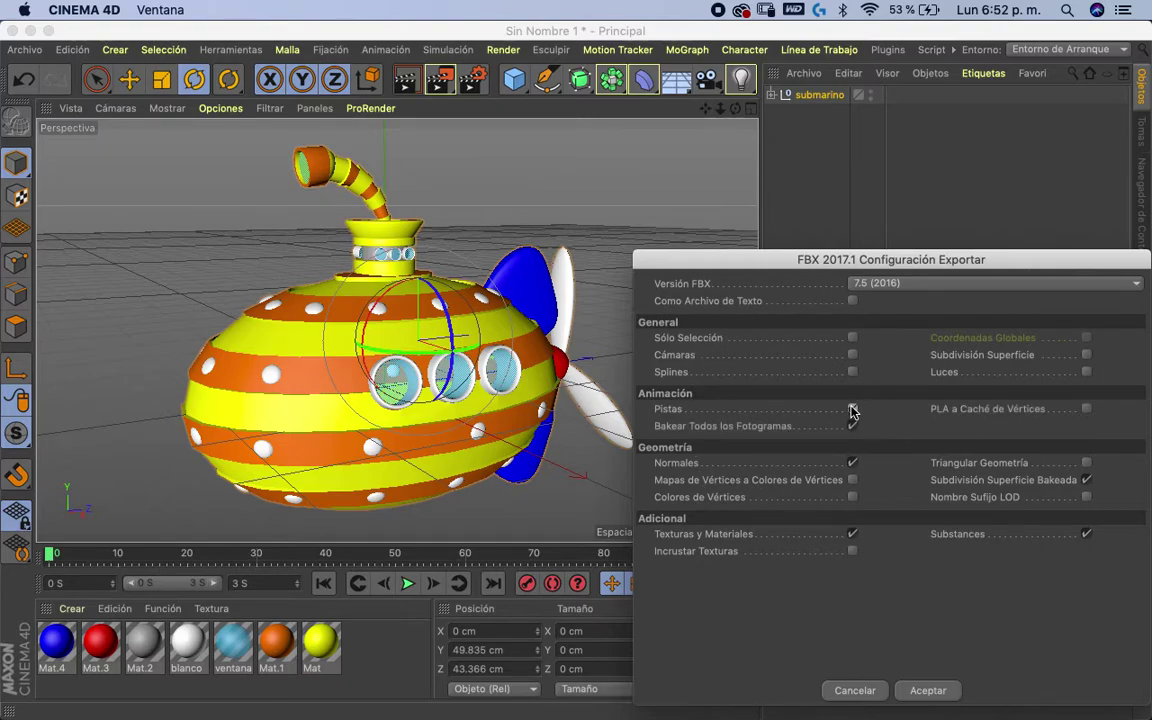
click(926, 691)
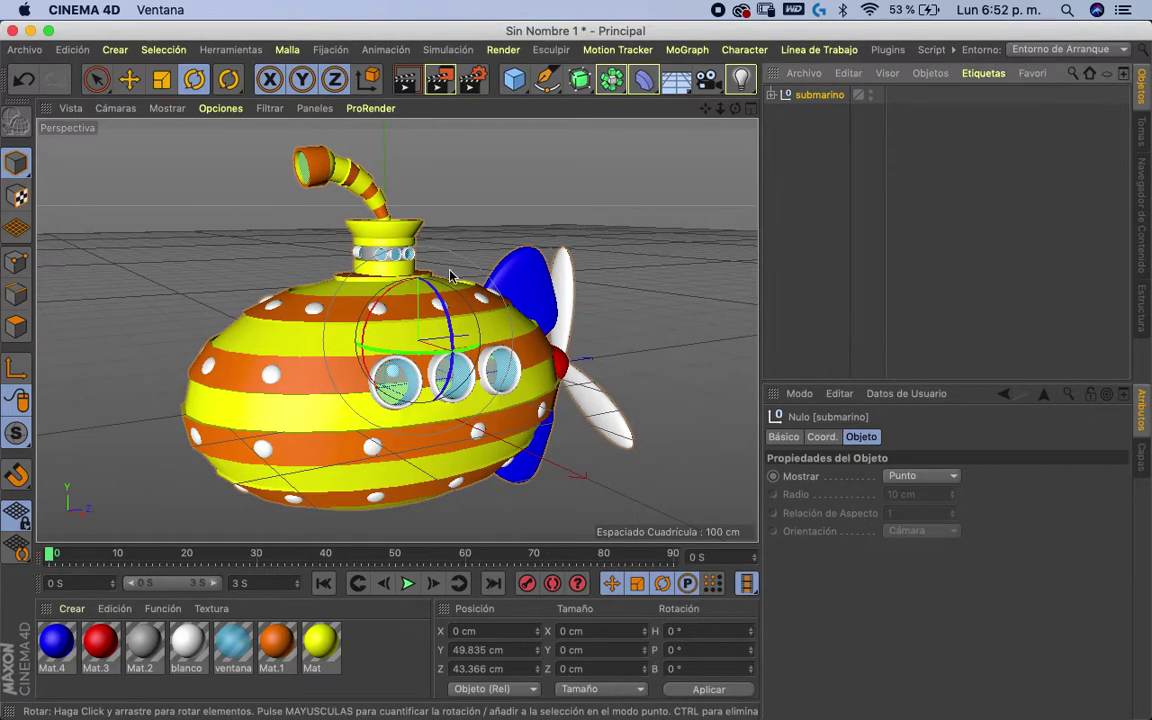
key(ctrl+Right)
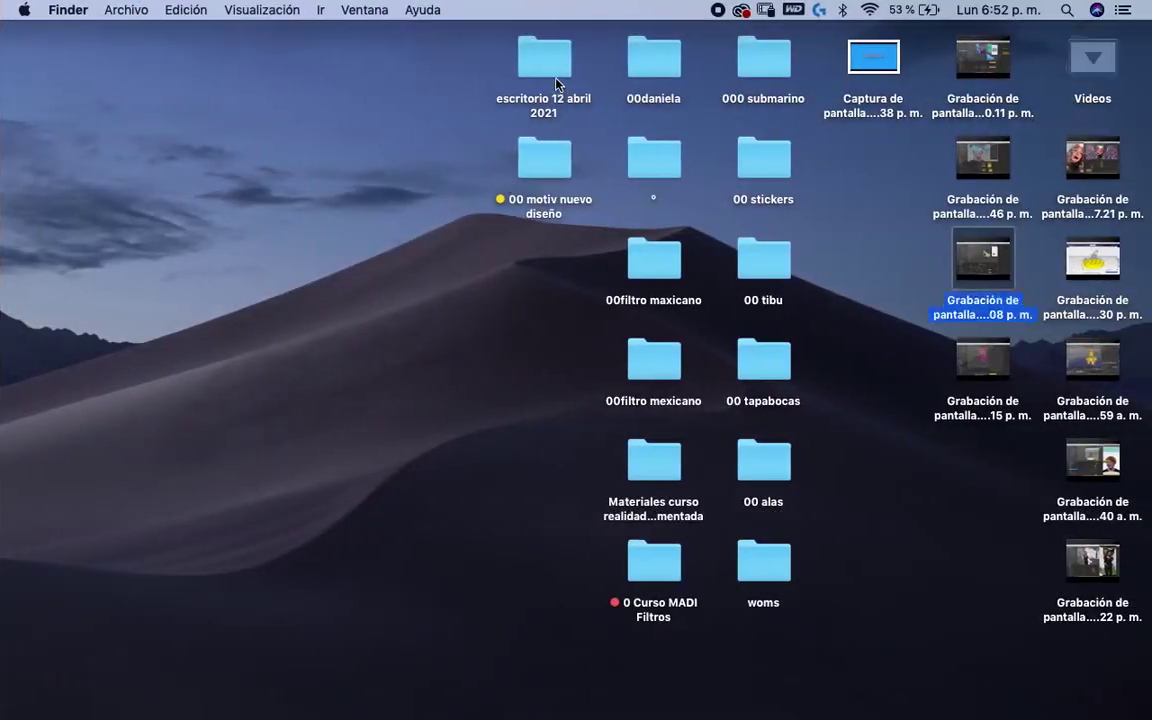
- Check in Finder that submarino.fbx sits in the Desktop's 000 submarino folder
double_click(547, 73)
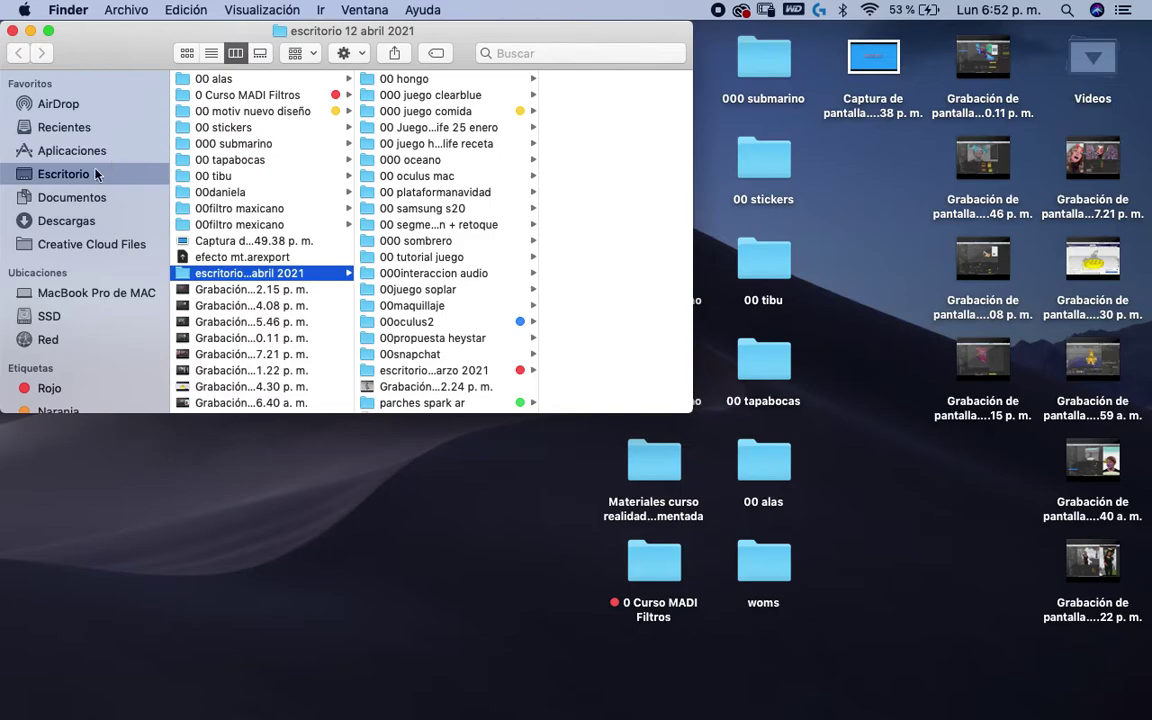
click(95, 174)
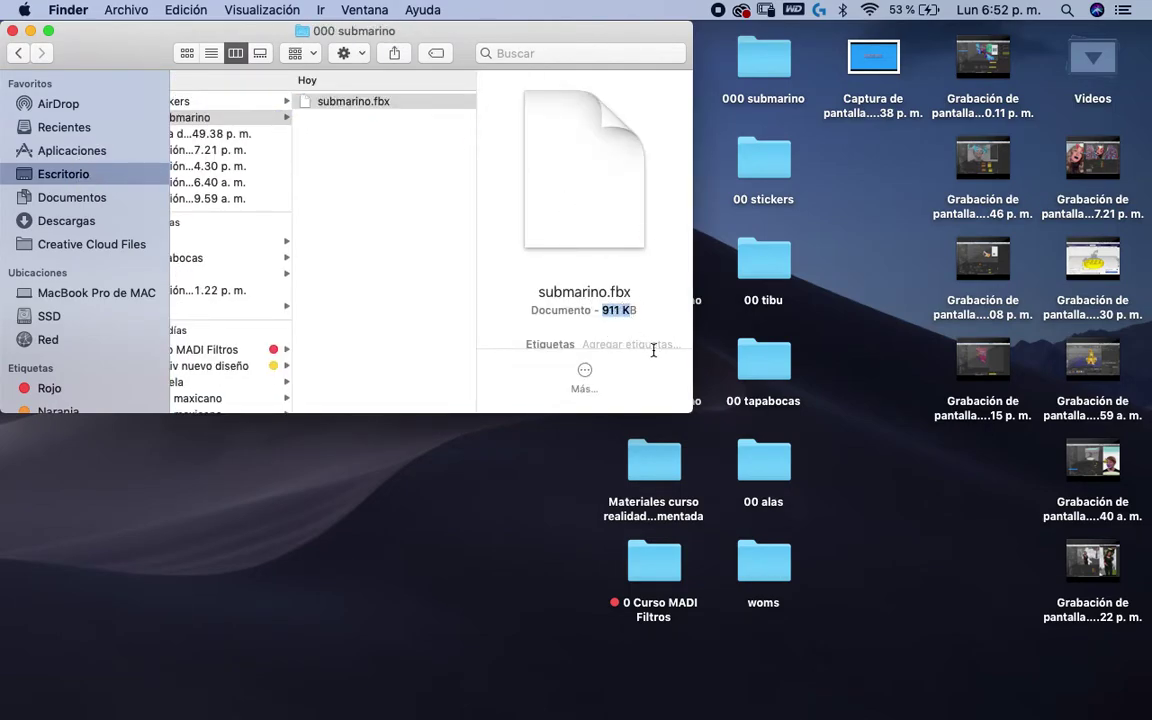
key(ctrl+Left)
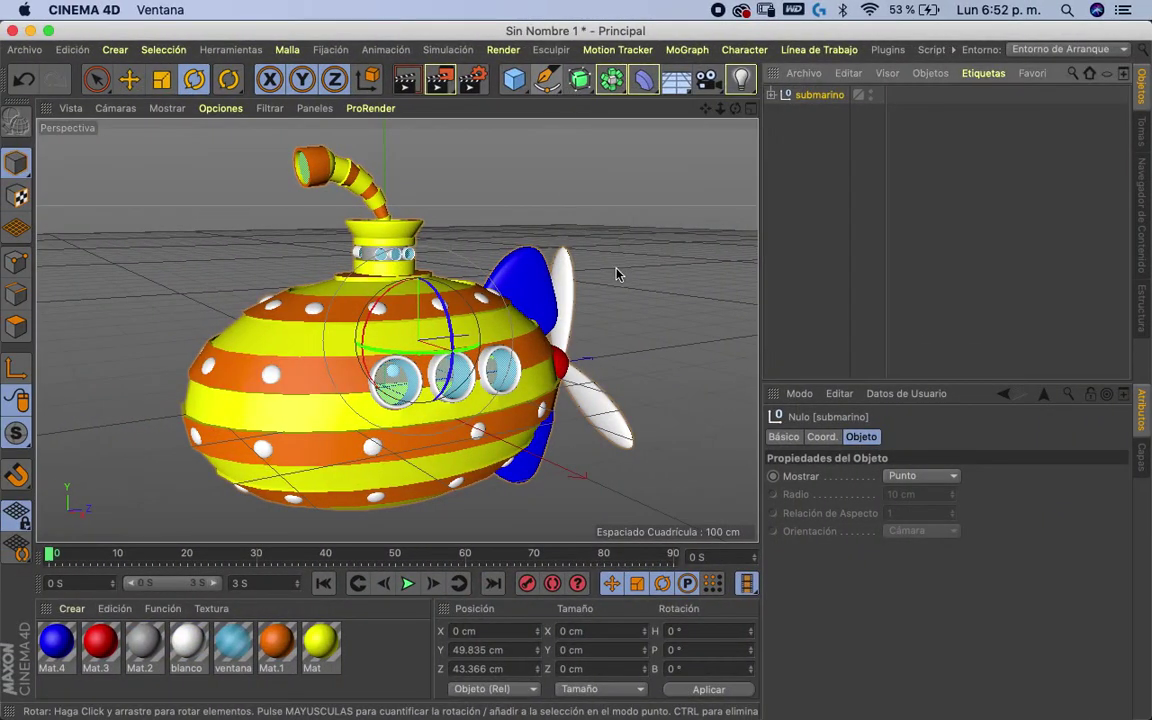
alt+drag(534, 184, 576, 193)
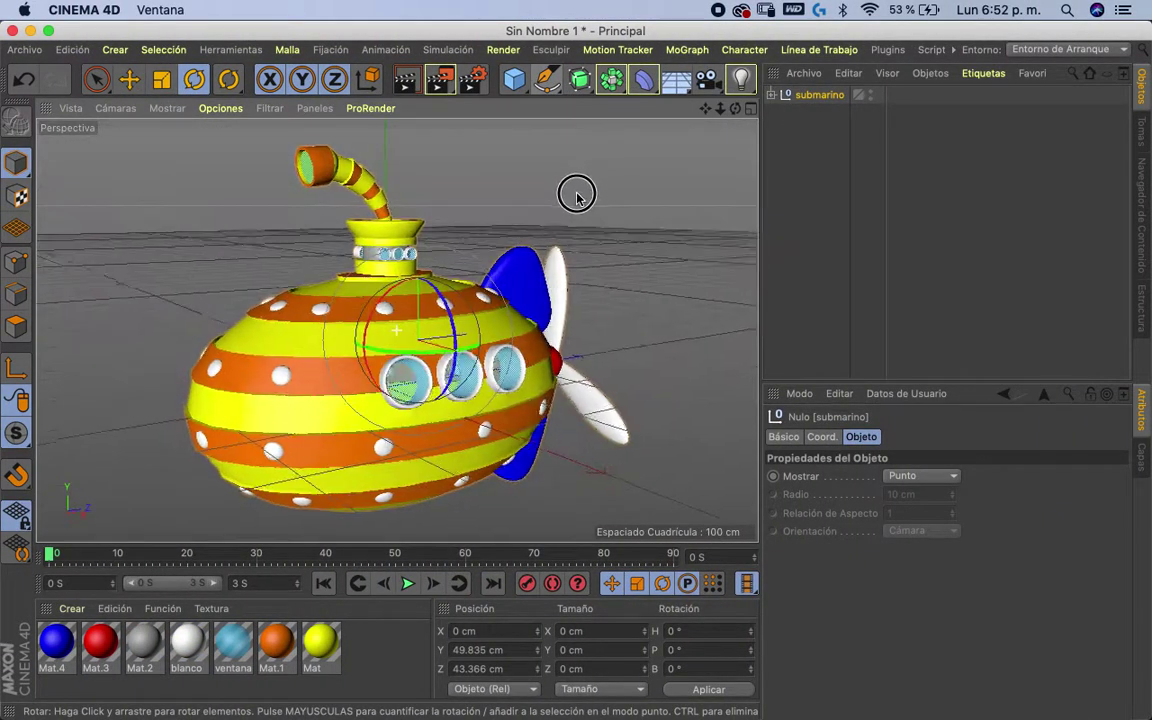
mouse_move(730, 116)
mouse_down()
mouse_move(807, 126)
mouse_move(668, 158)
mouse_up()
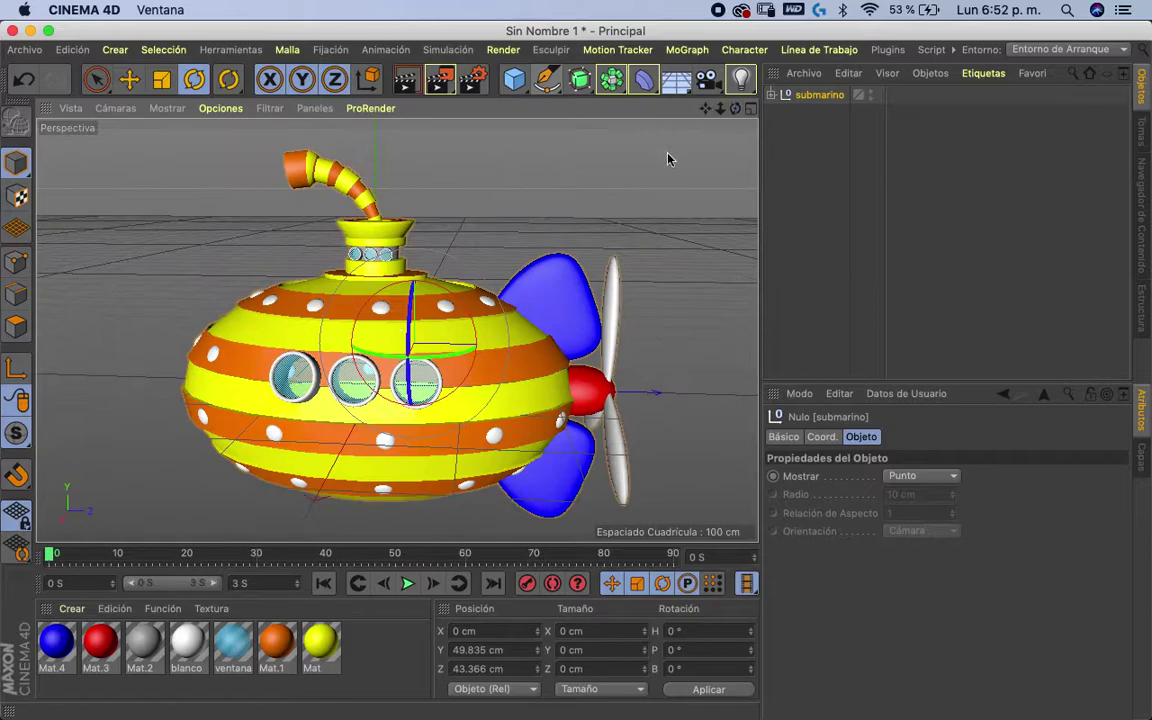
key(ctrl+Right)
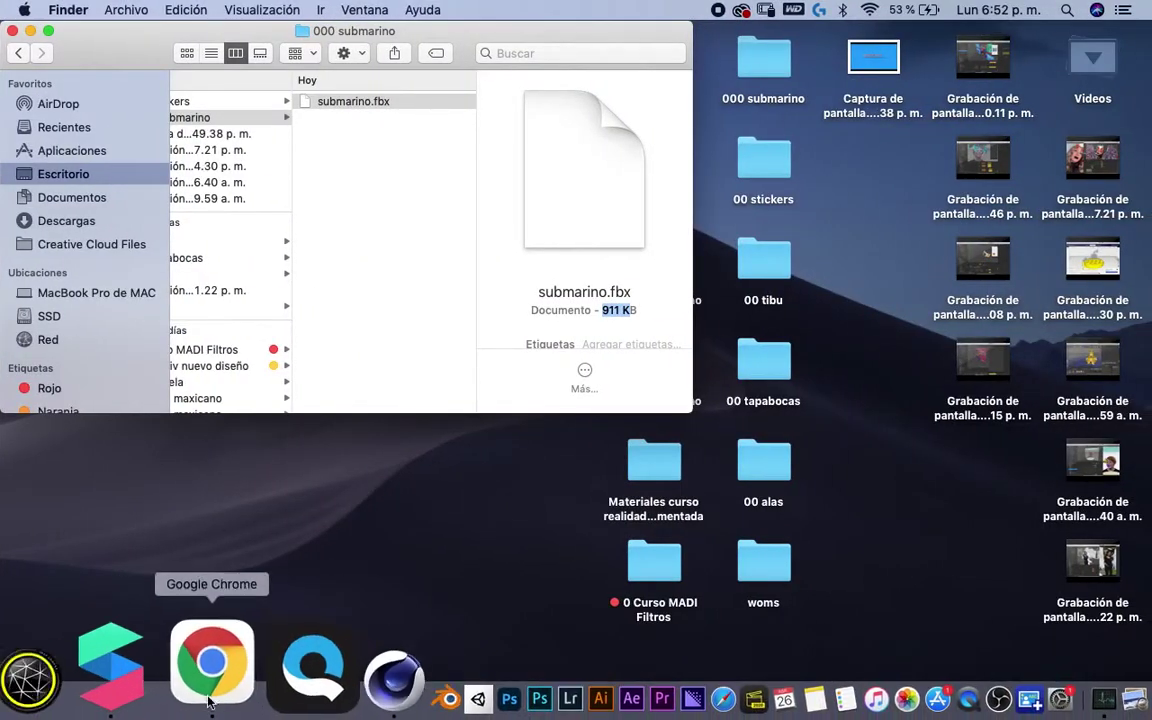
click(190, 687)
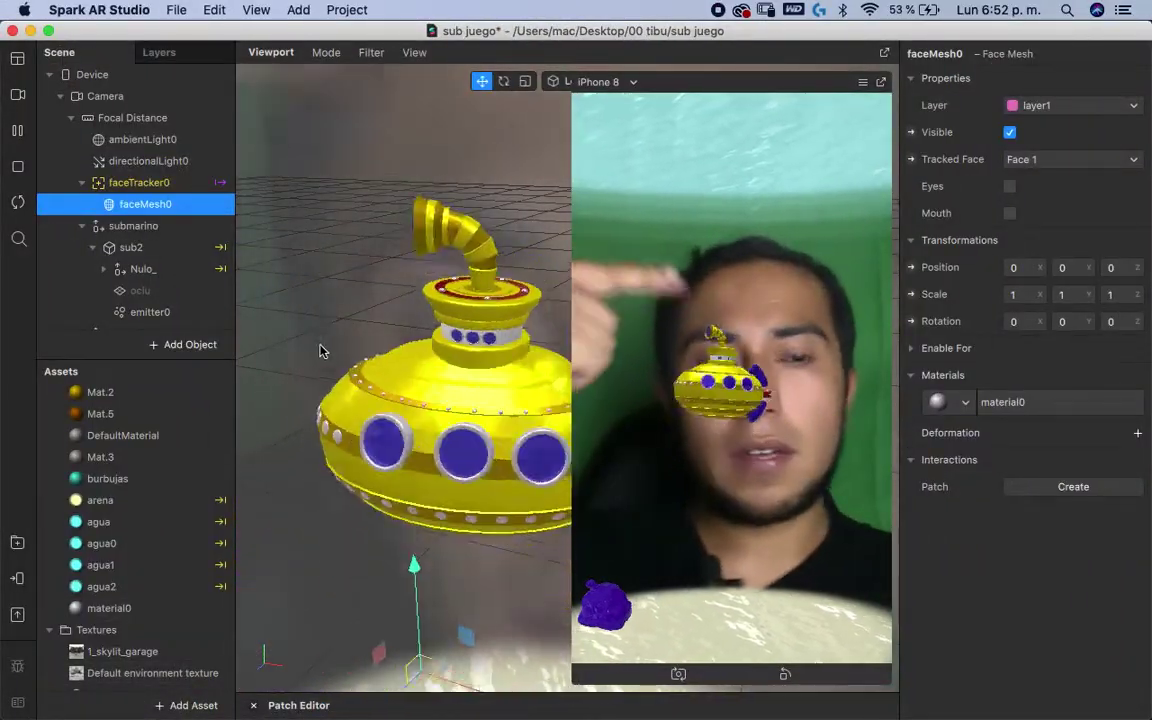
- Hide submarino, nullObject0, arena, agua0 and agua by unchecking Visible
click(80, 225)
click(146, 225)
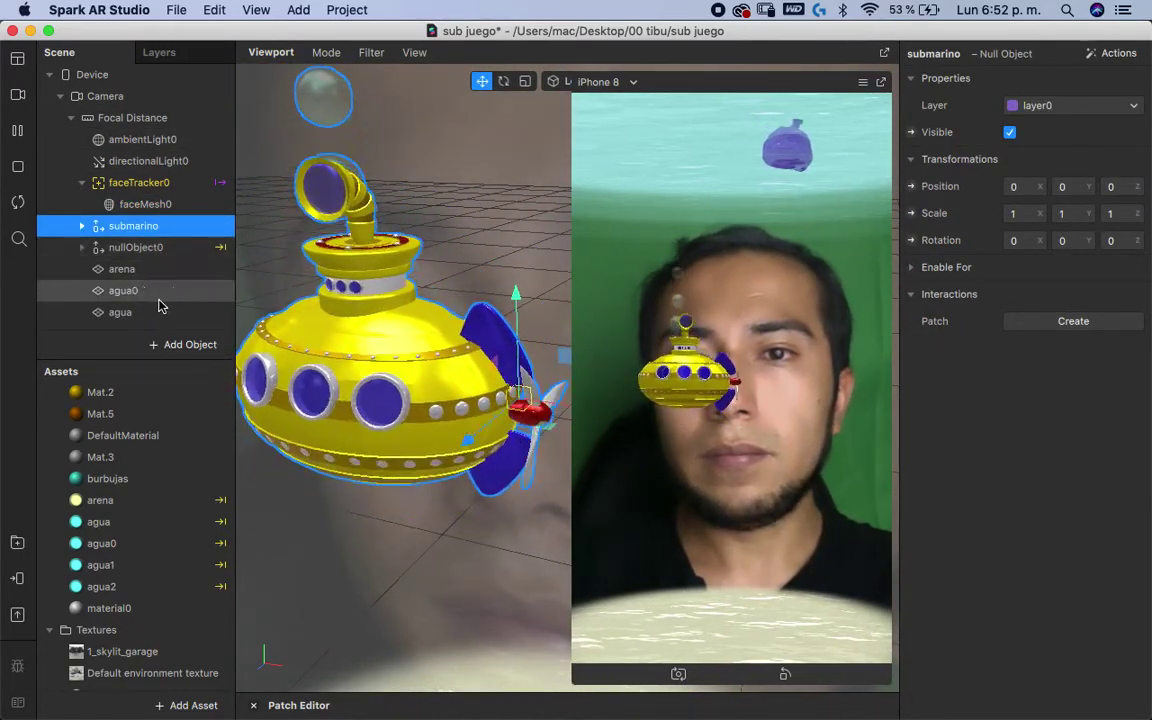
shift+click(160, 292)
shift+click(164, 316)
click(1010, 132)
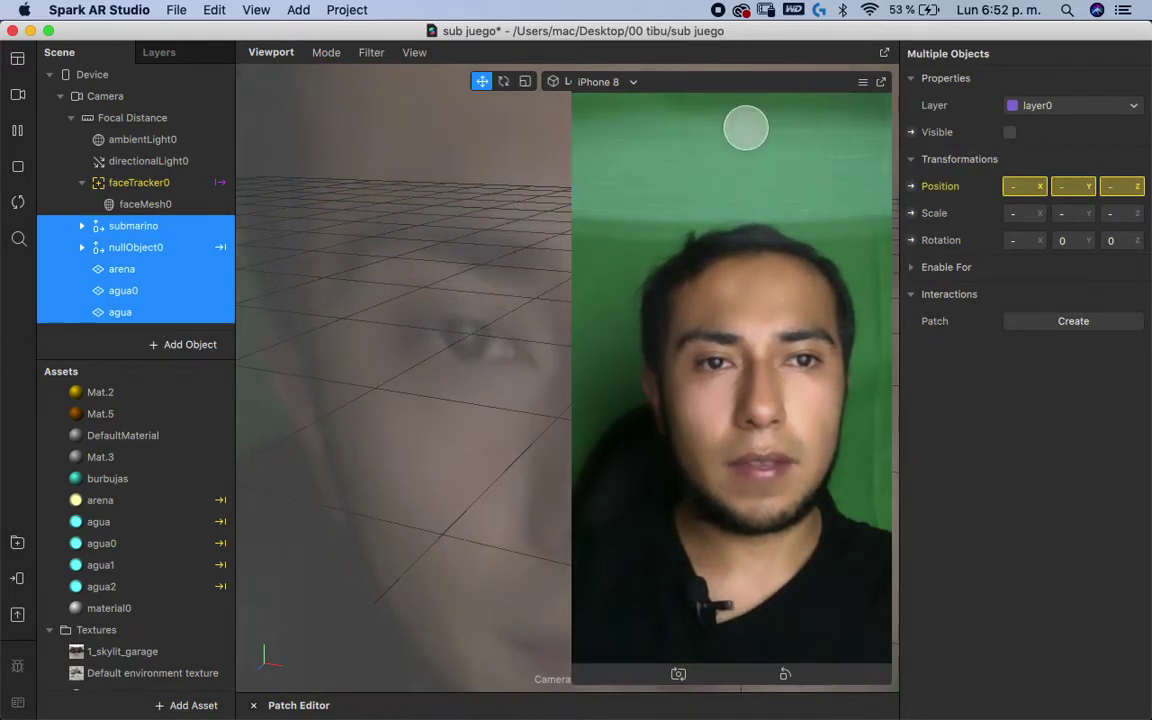
- Check the camera simulation options and select faceMesh0 and Focal Distance in the Scene panel
click(17, 94)
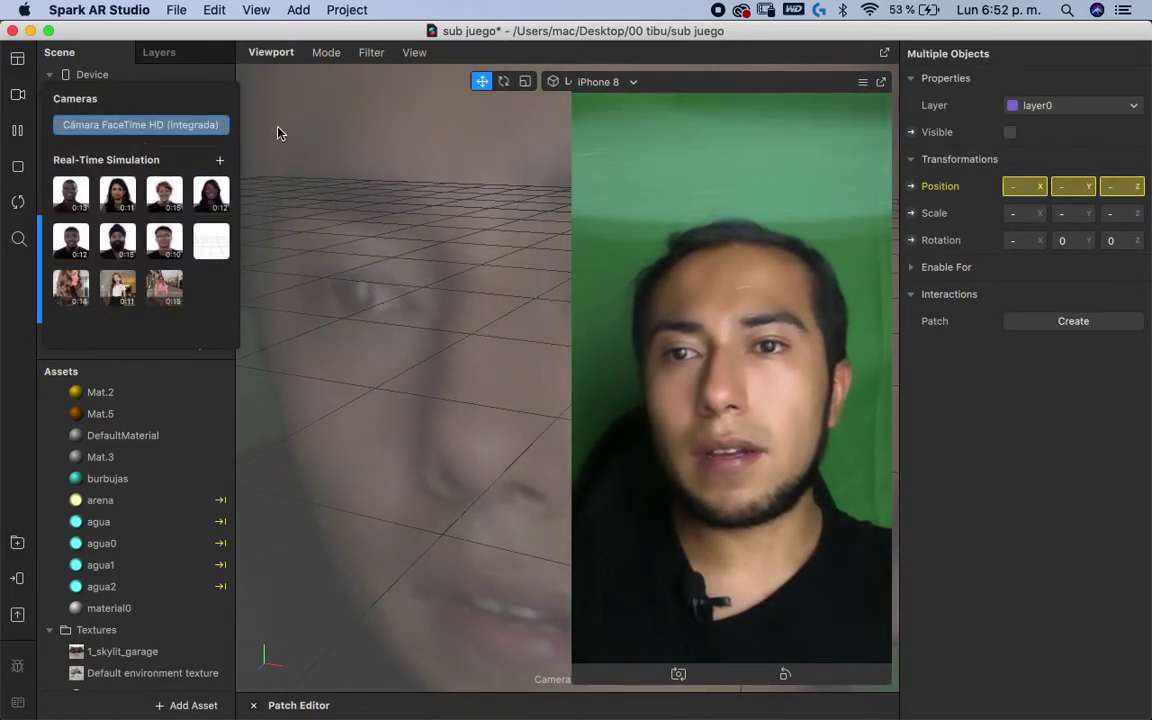
click(278, 129)
click(150, 118)
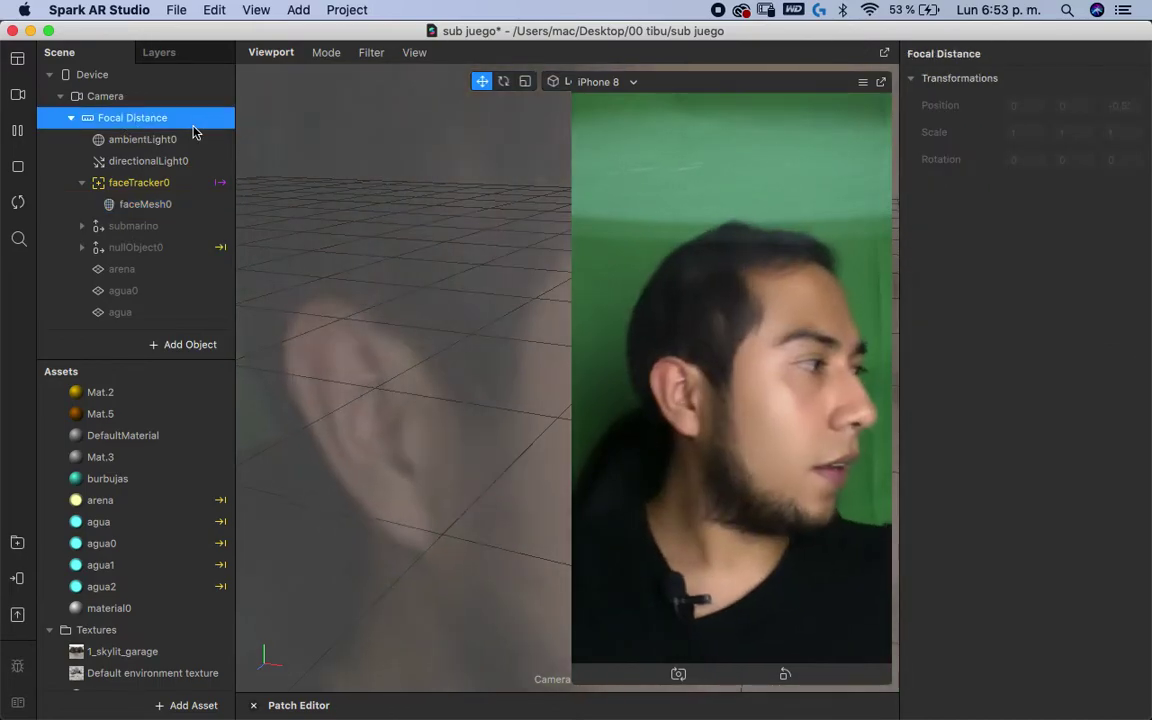
right_click(187, 124)
mouse_move(256, 140)
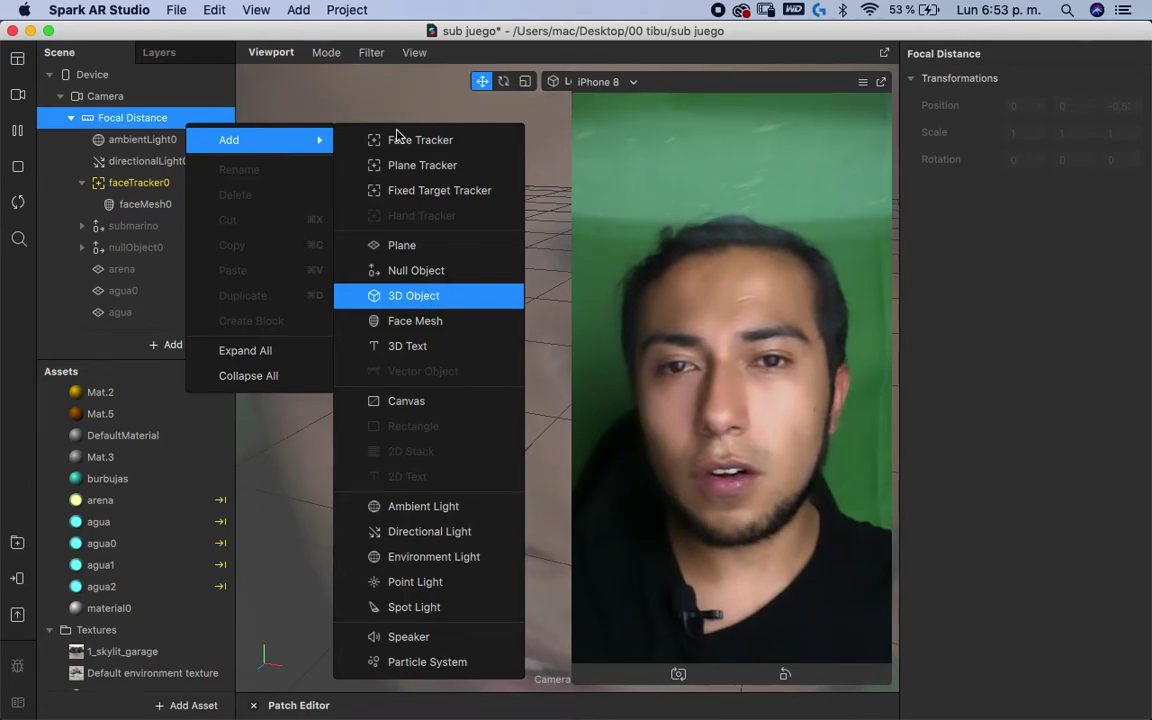
- Import submarino.fbx from Desktop > 000 submarino as the submarino0 object
click(447, 290)
click(252, 213)
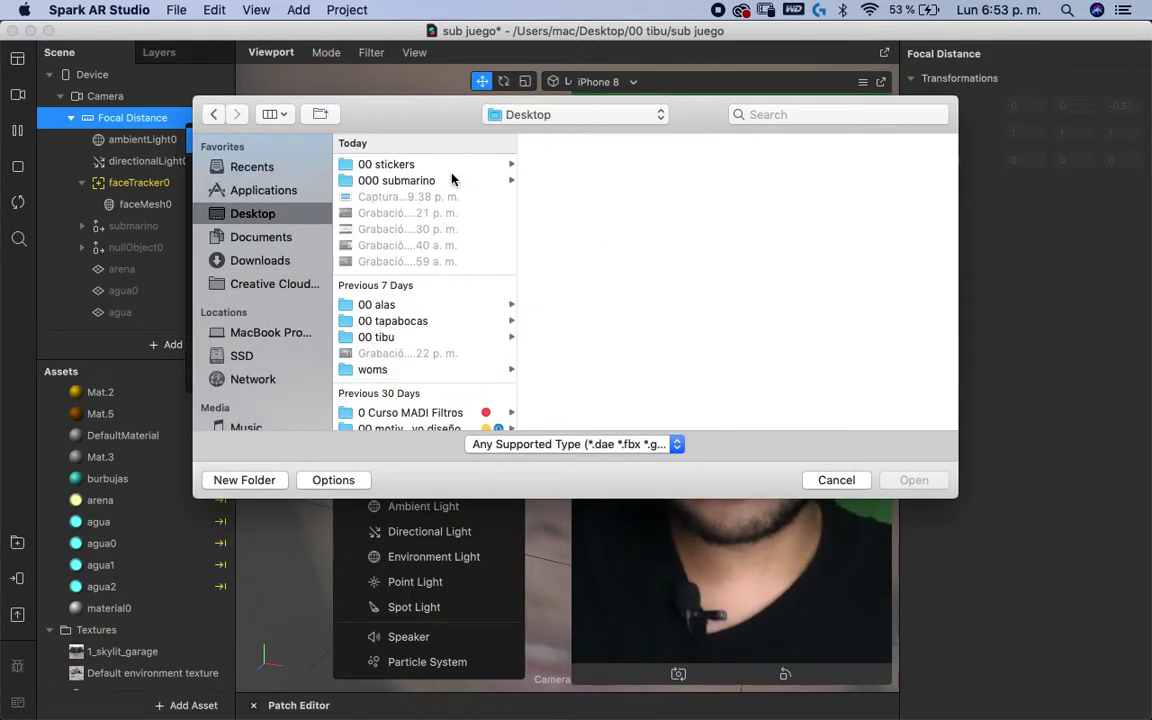
click(455, 164)
click(473, 182)
click(565, 164)
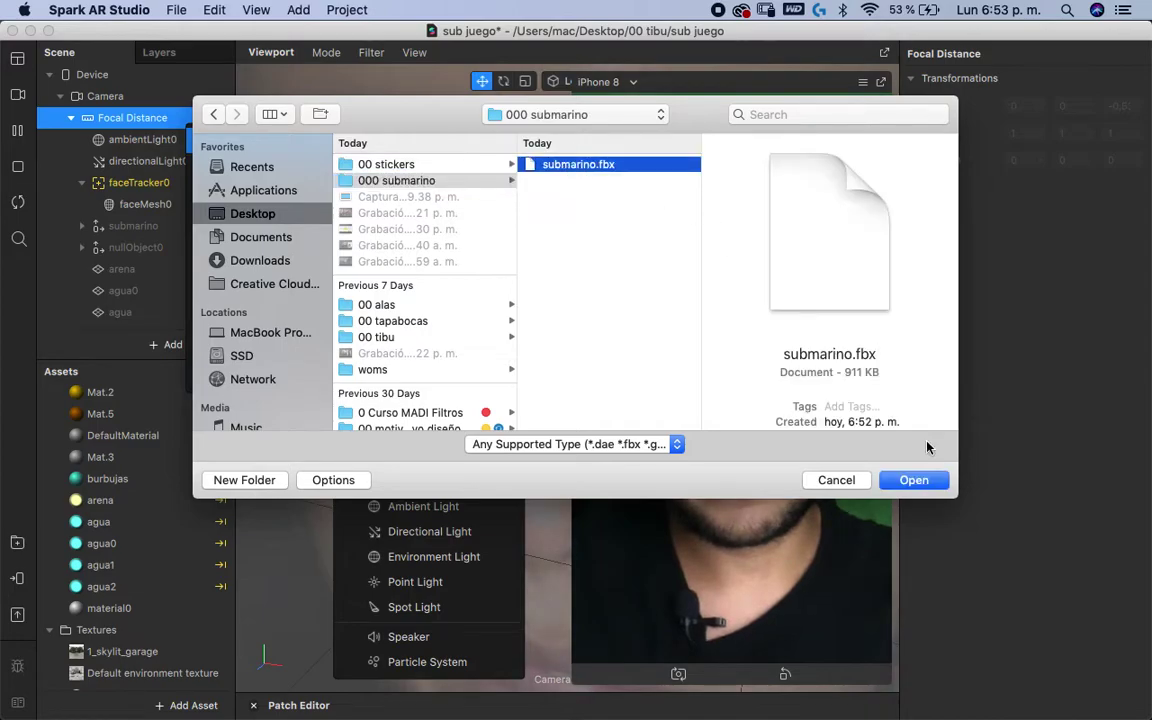
click(914, 480)
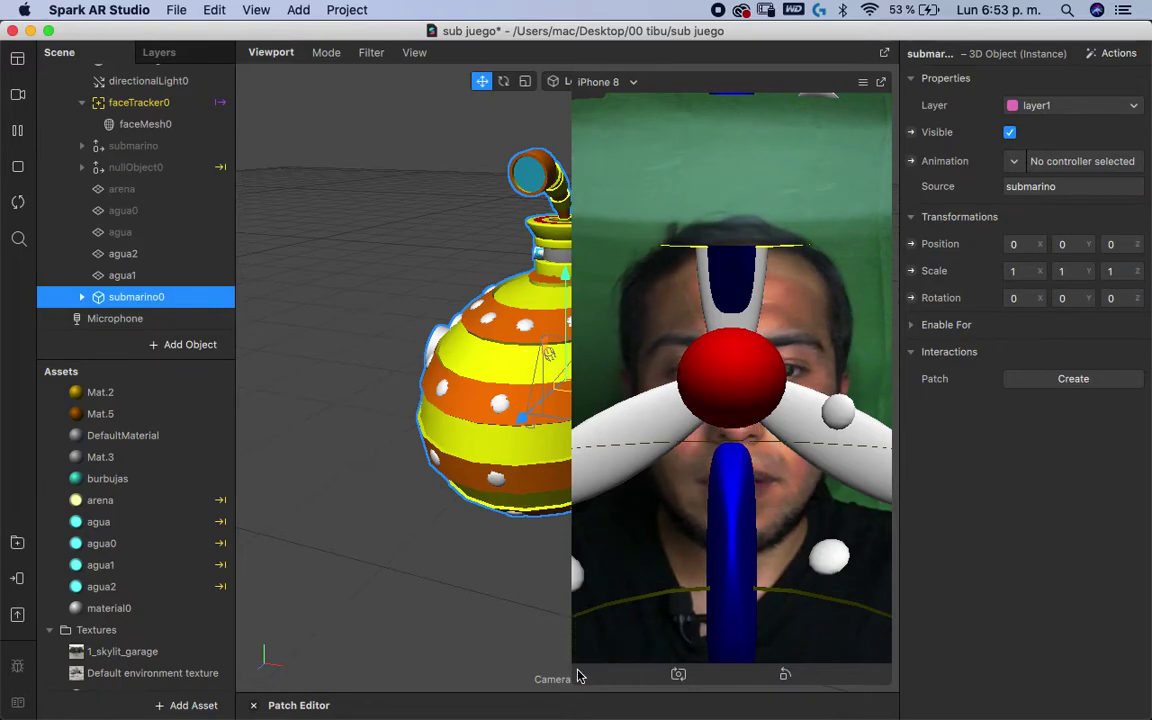
click(884, 52)
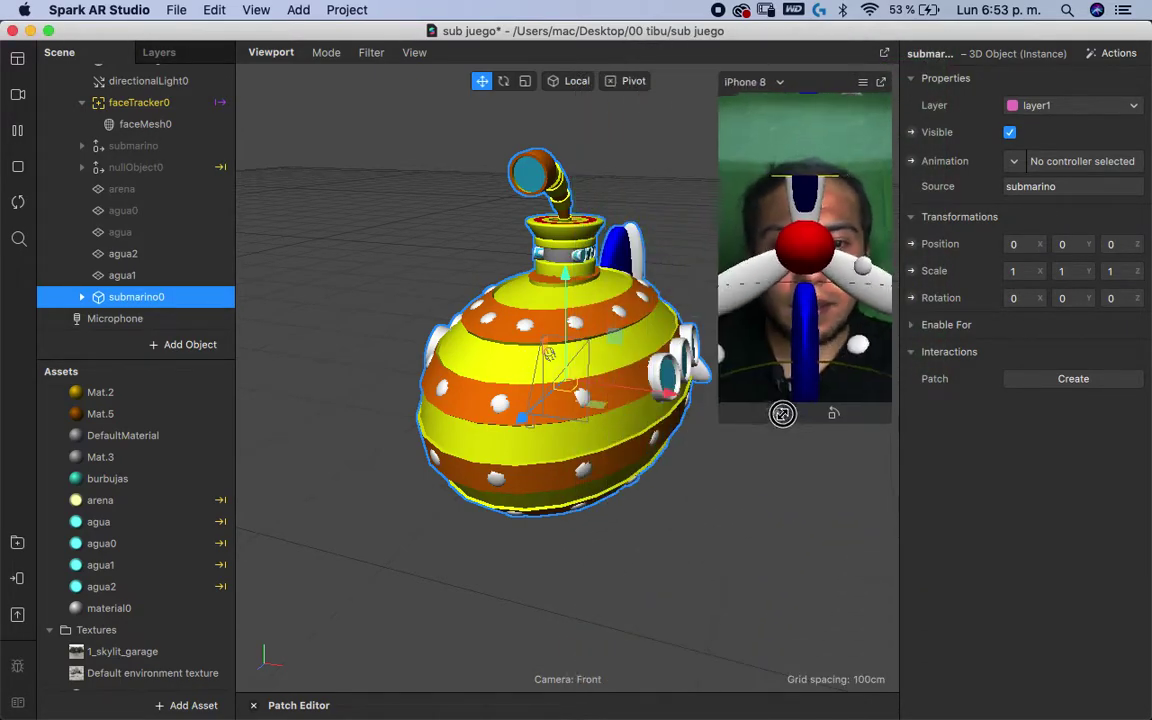
- Shrink submarino0 to a tiny size and rotate it about -88.4° on Y to show its side
drag(557, 388, 372, 432)
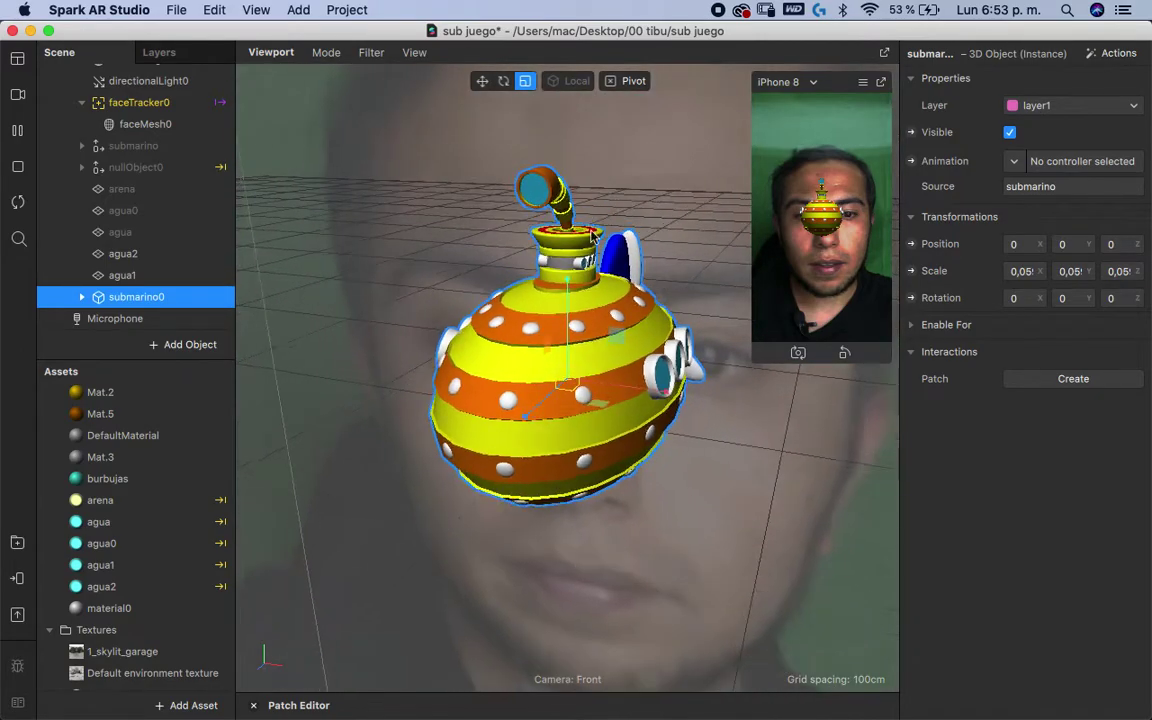
drag(625, 381, 637, 298)
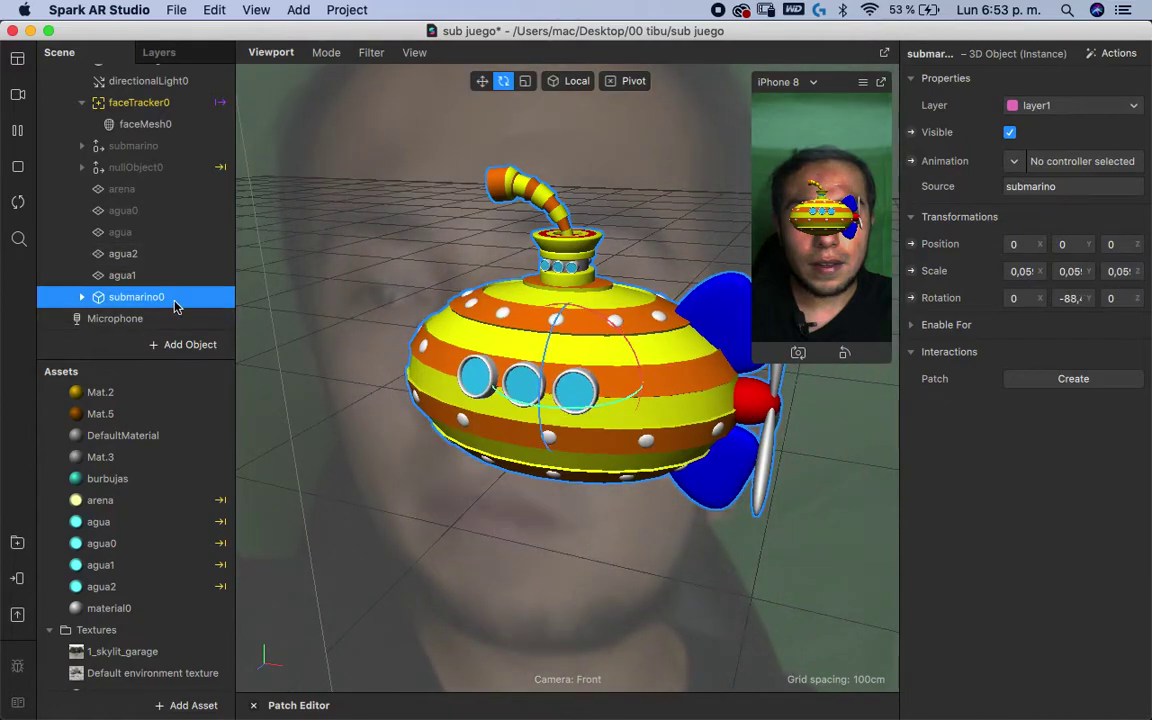
scroll(150, 470, up, 3)
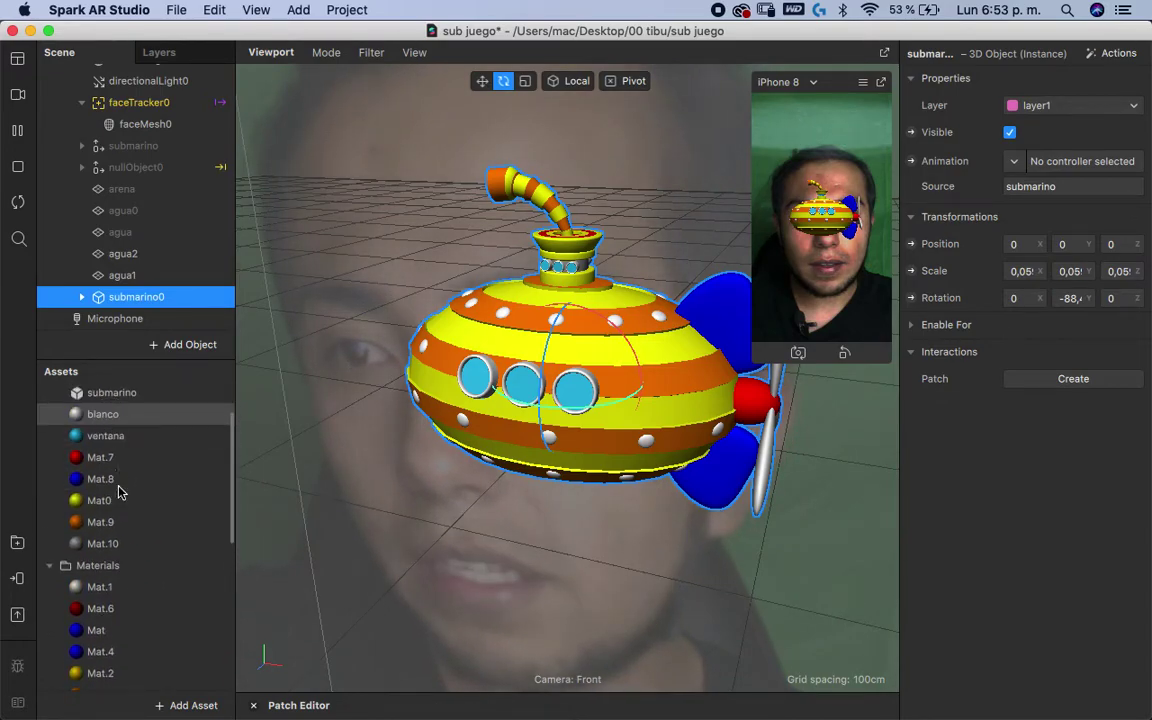
- Make the submarine materials blanco through Mat.10 double-sided
click(102, 418)
shift+click(141, 543)
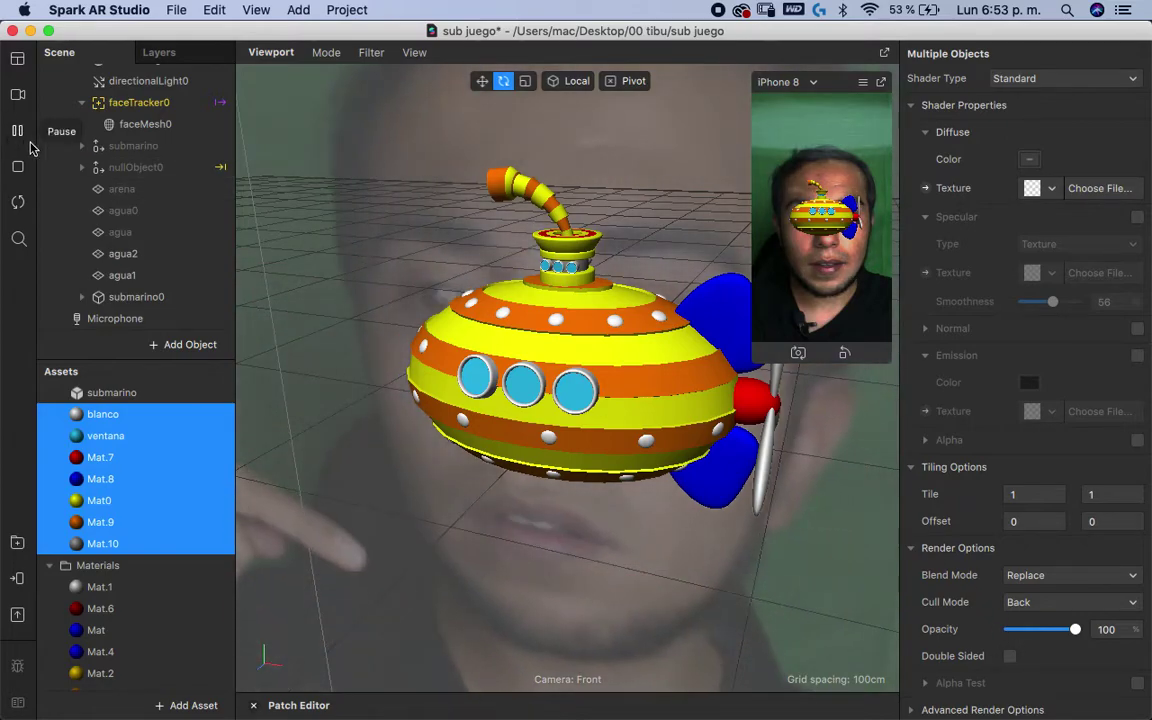
click(1009, 656)
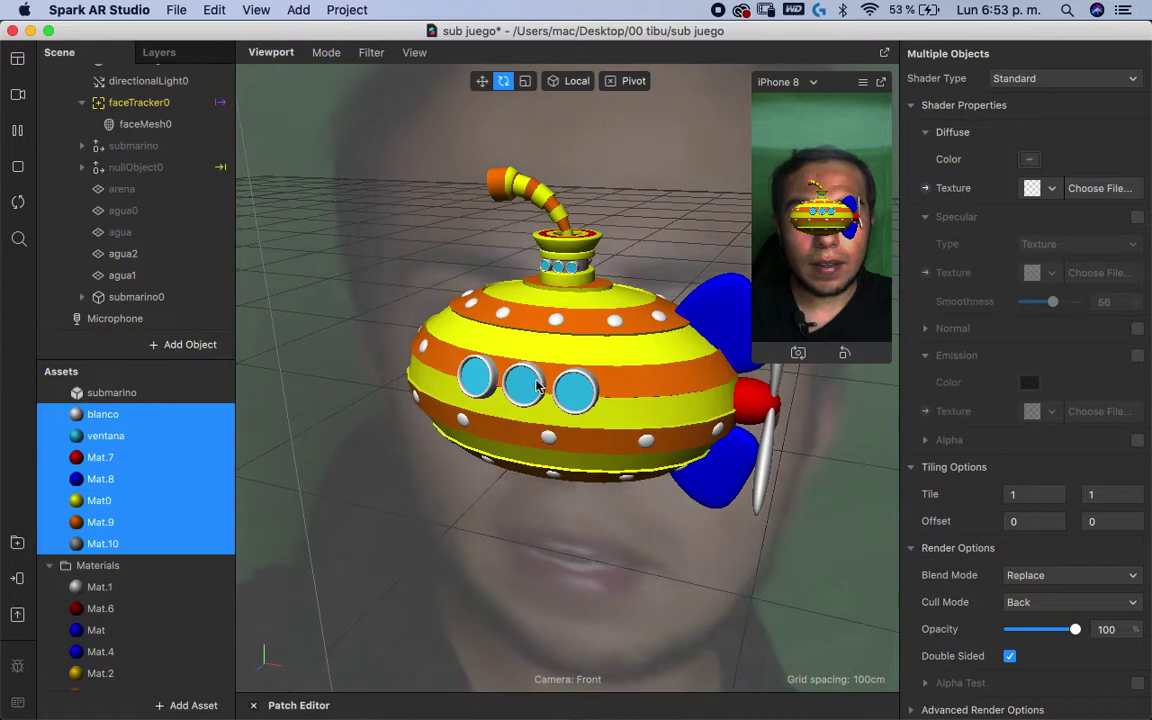
- Lower the ventana porthole glass opacity so it becomes mostly transparent
scroll(543, 403, up, 5)
click(583, 418)
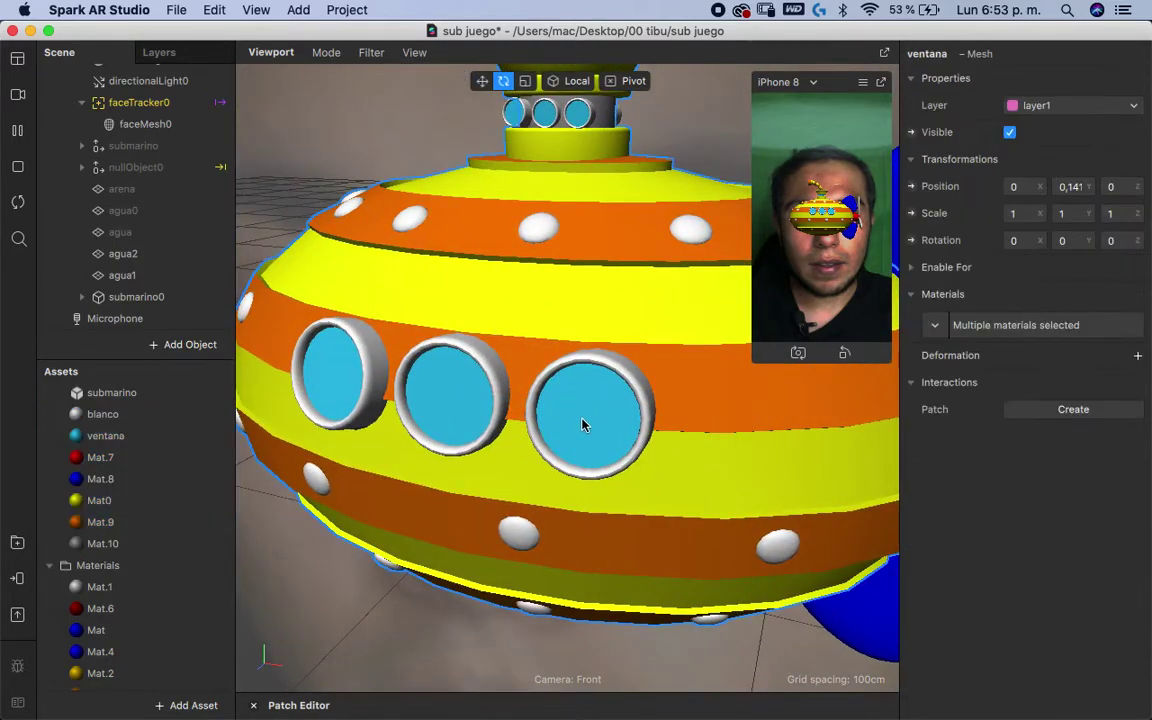
click(180, 436)
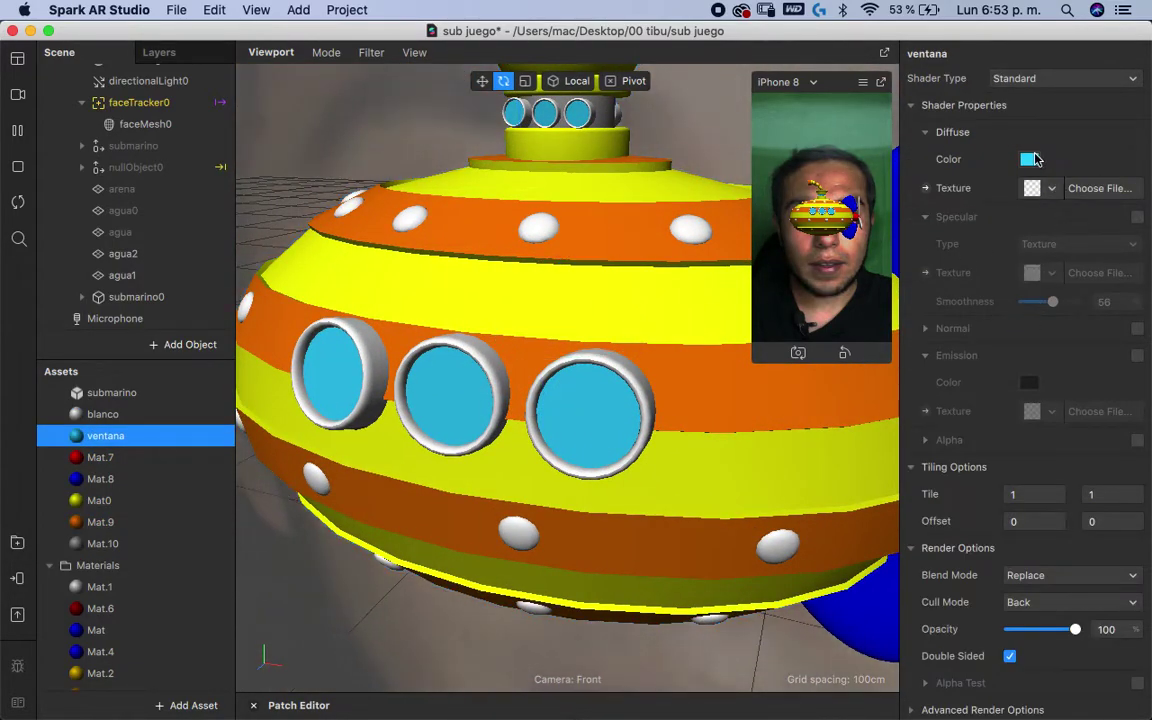
drag(1040, 629, 1016, 628)
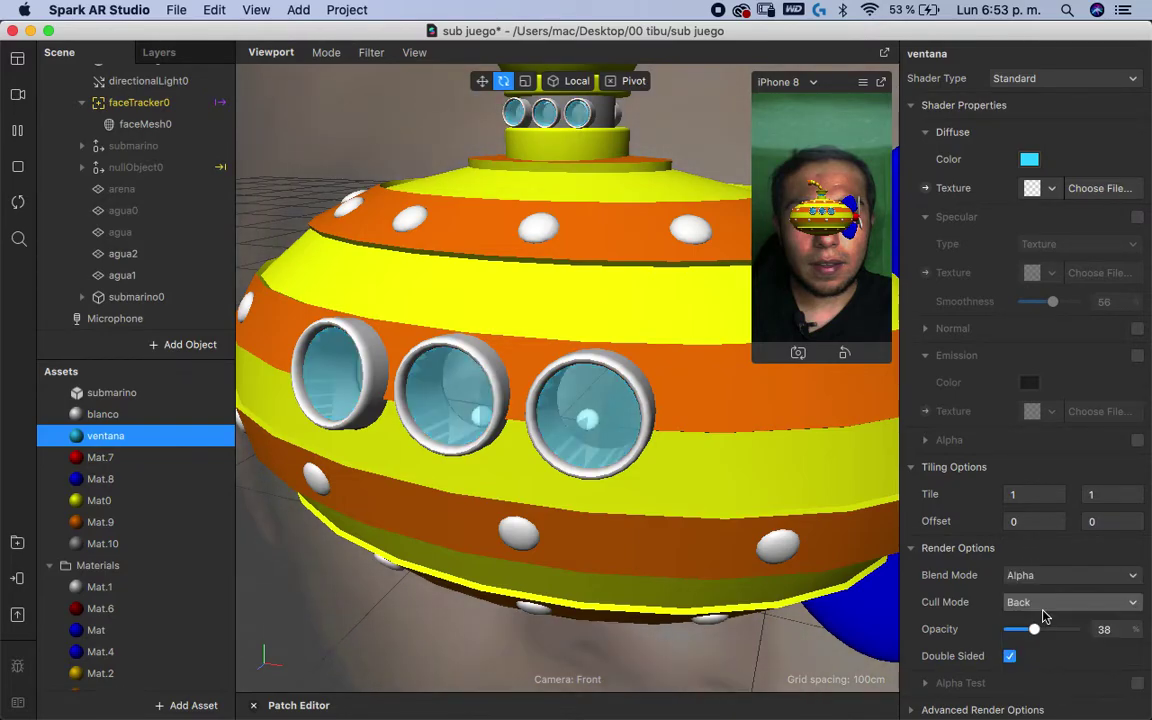
- Turn off Double Sided on the ventana glass material
drag(550, 430, 592, 411)
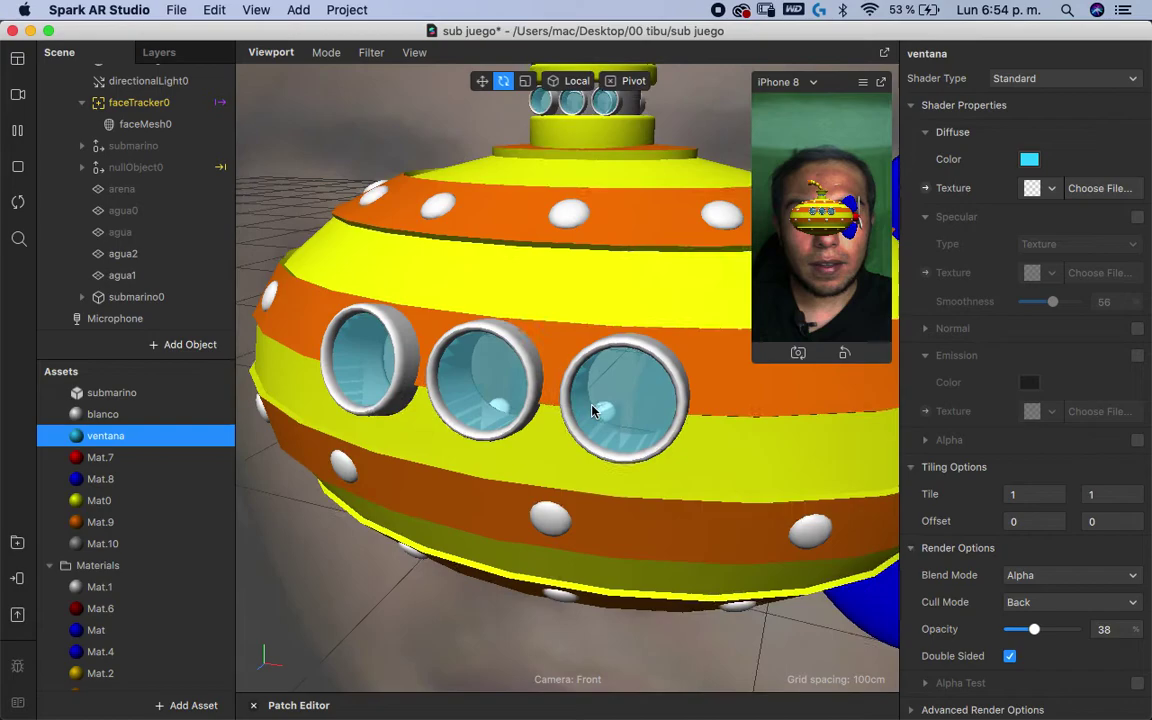
scroll(617, 388, up, 5)
scroll(625, 383, up, 3)
scroll(632, 365, up, 3)
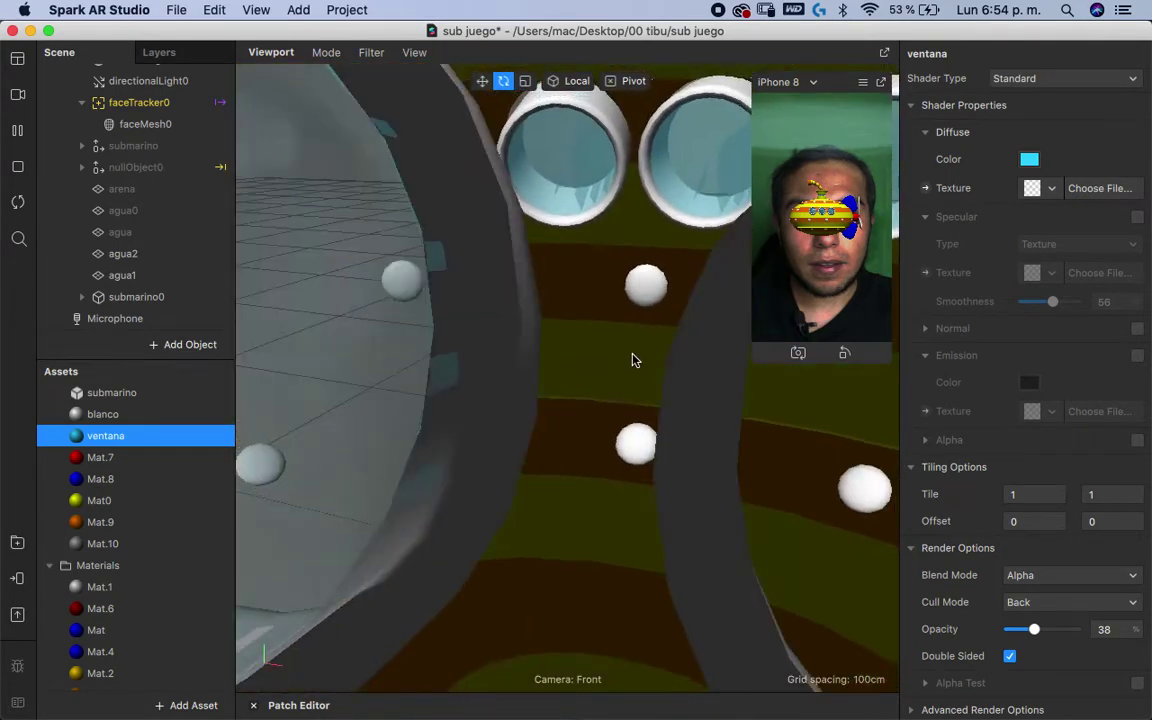
scroll(970, 665, down, 1)
scroll(1000, 640, down, 5)
scroll(527, 381, down, 2)
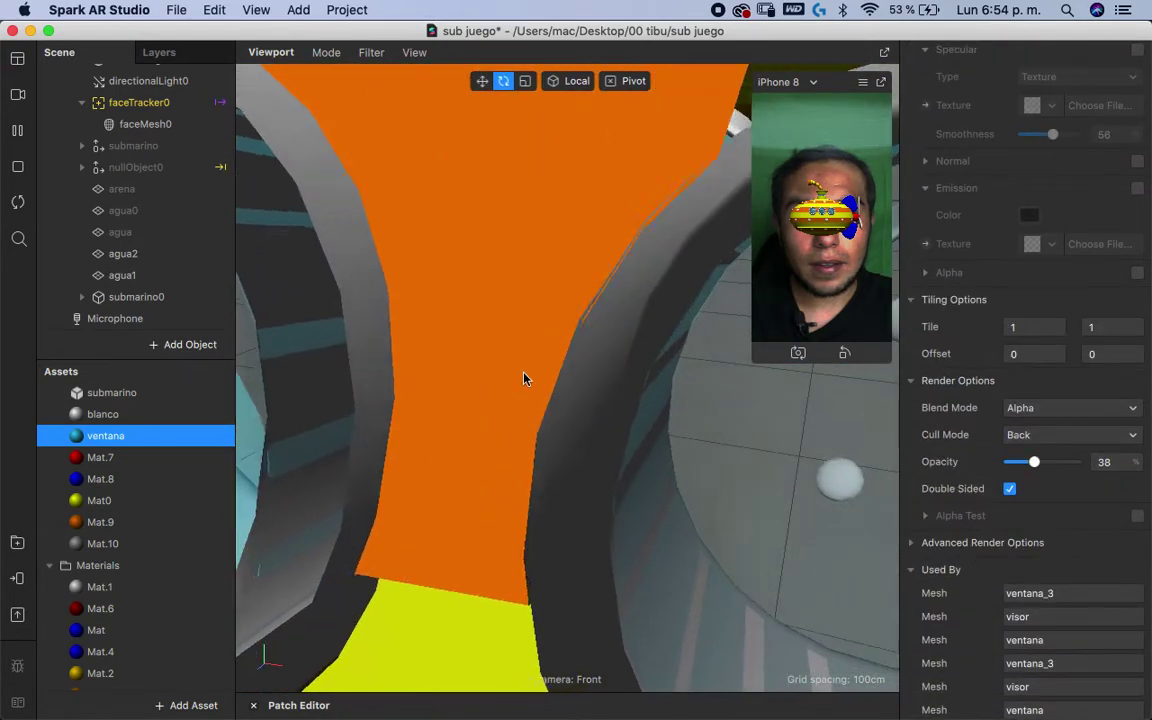
scroll(540, 370, down, 3)
scroll(555, 400, down, 3)
mouse_move(562, 420)
mouse_down()
mouse_move(622, 399)
mouse_move(568, 368)
mouse_move(373, 494)
mouse_move(422, 443)
mouse_up()
click(1010, 489)
- Raise the ventana glass opacity to 62% for a bluer translucent look
mouse_move(466, 386)
mouse_down()
mouse_move(545, 327)
mouse_move(535, 306)
mouse_move(622, 244)
mouse_move(606, 217)
mouse_move(584, 270)
mouse_move(527, 324)
mouse_up()
click(585, 404)
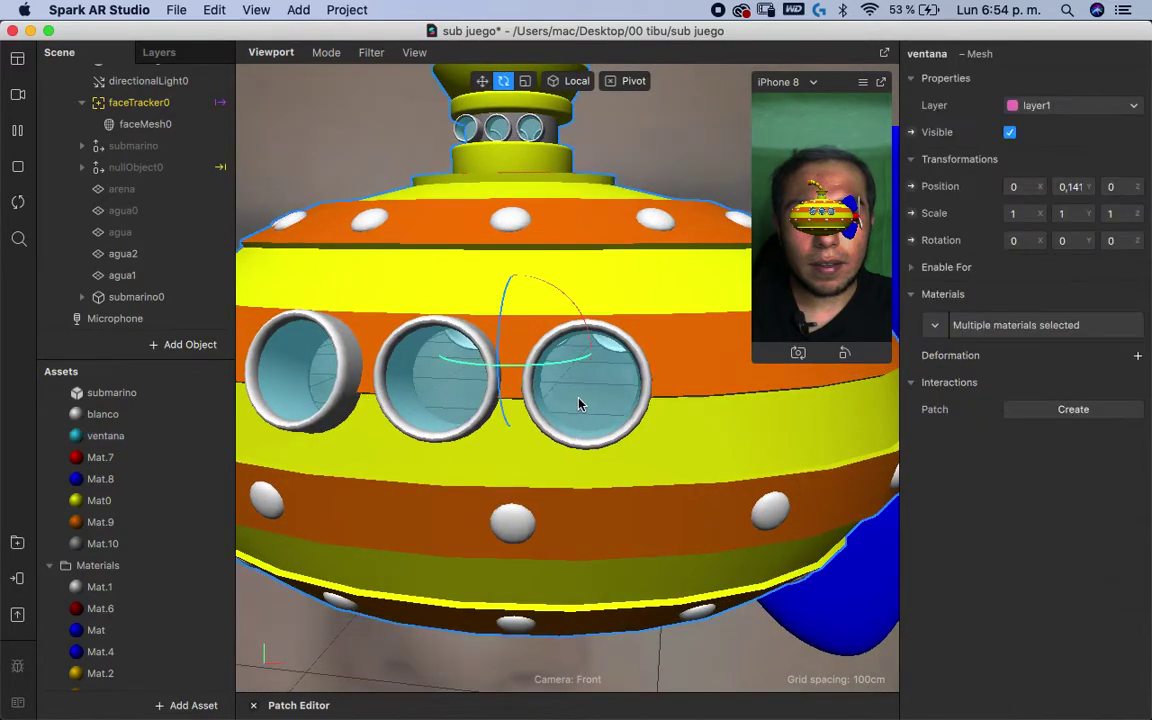
click(143, 437)
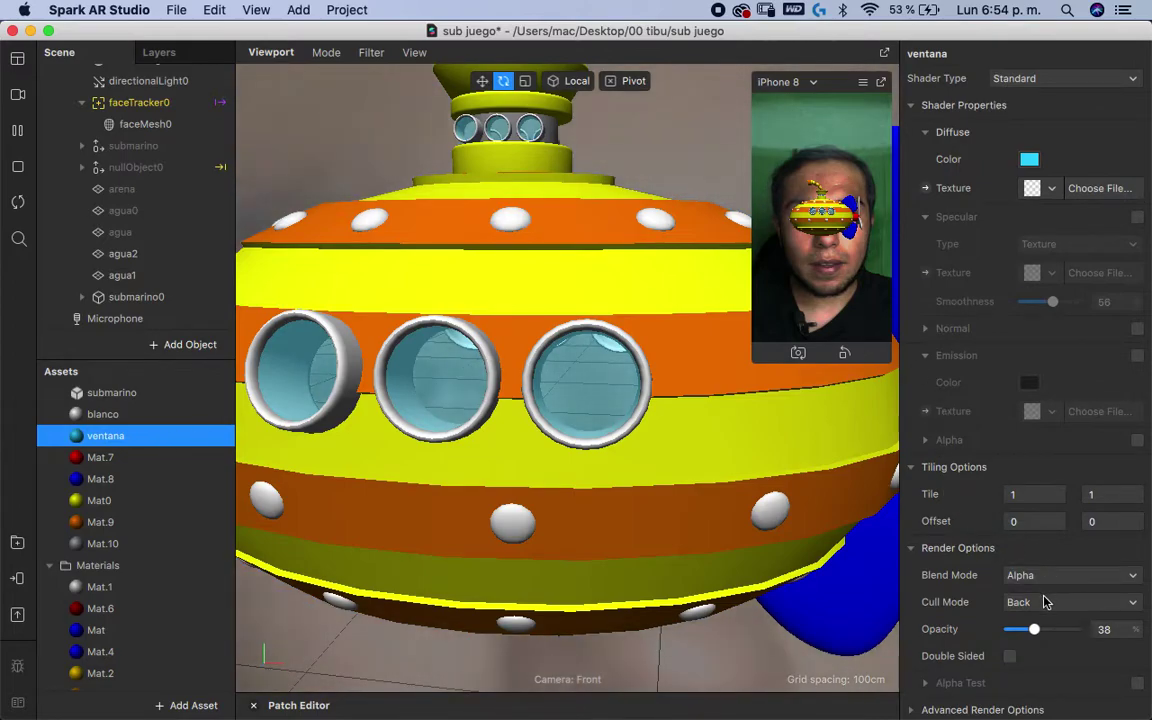
drag(1020, 633, 1039, 637)
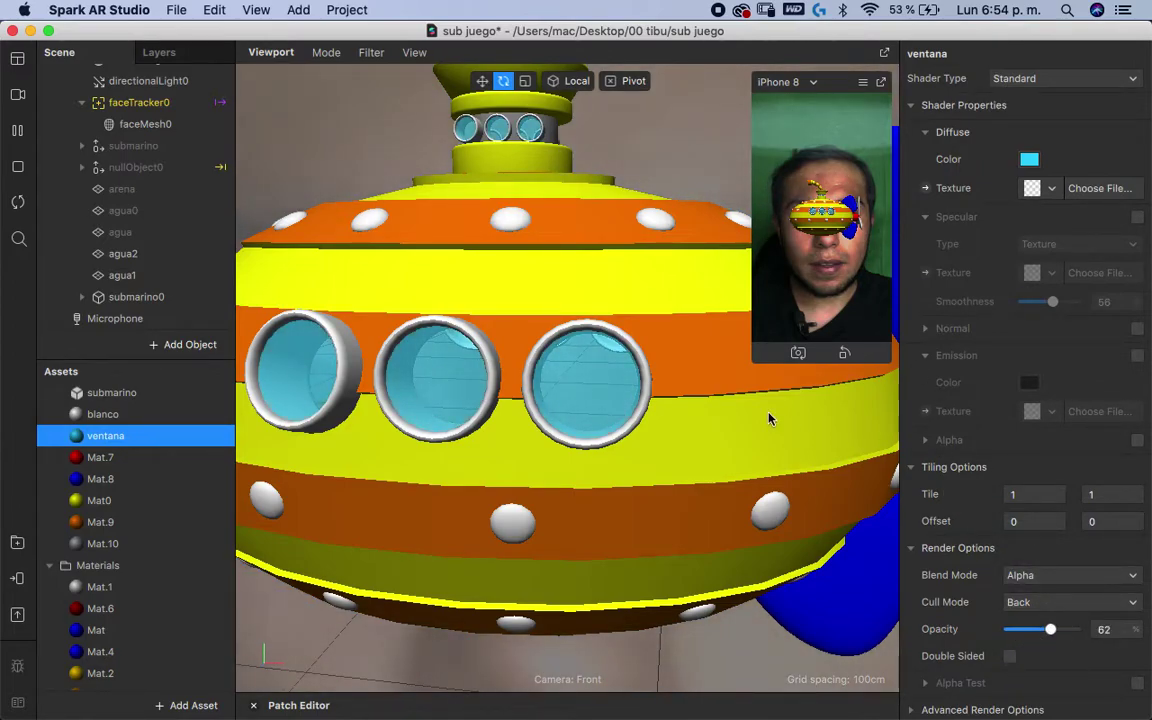
scroll(1000, 570, down, 3)
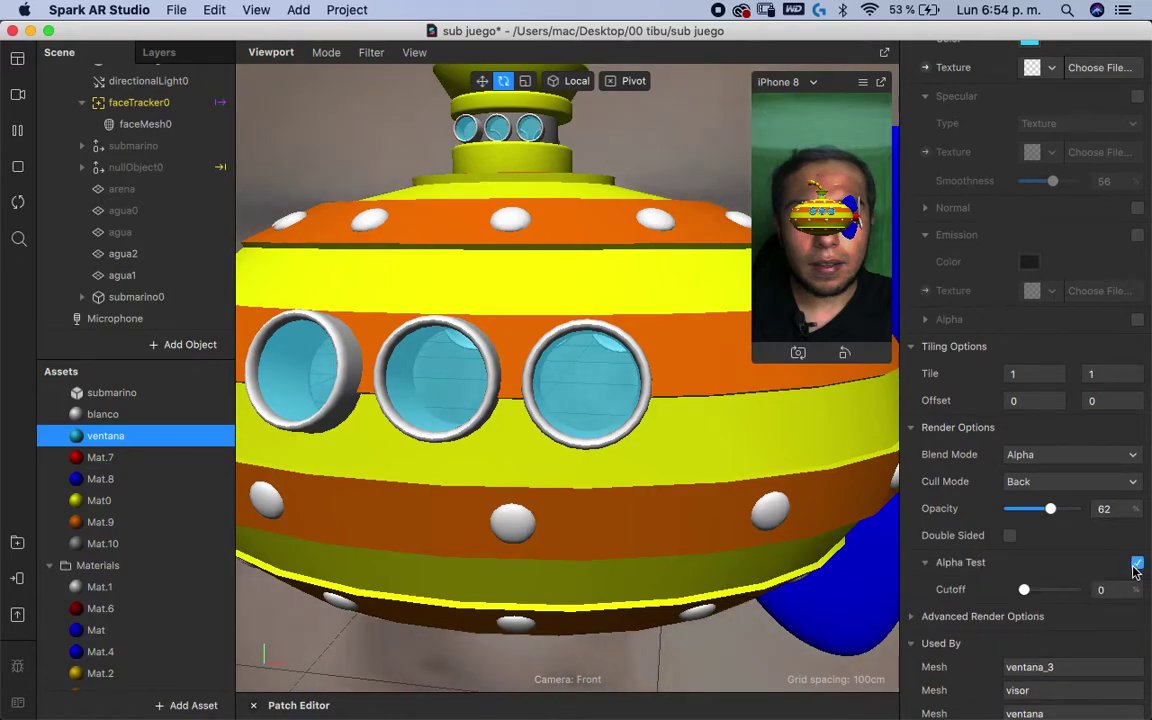
mouse_move(513, 378)
mouse_down()
mouse_move(581, 481)
mouse_move(617, 306)
mouse_move(510, 441)
mouse_move(513, 322)
mouse_up()
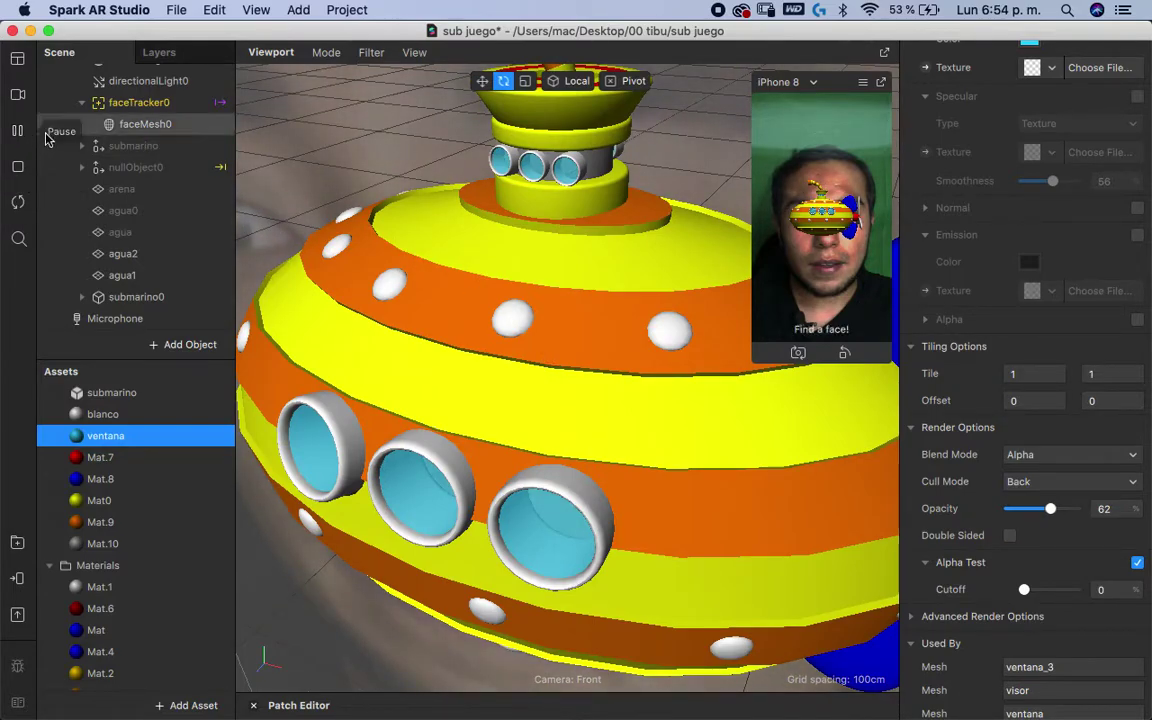
drag(754, 354, 722, 410)
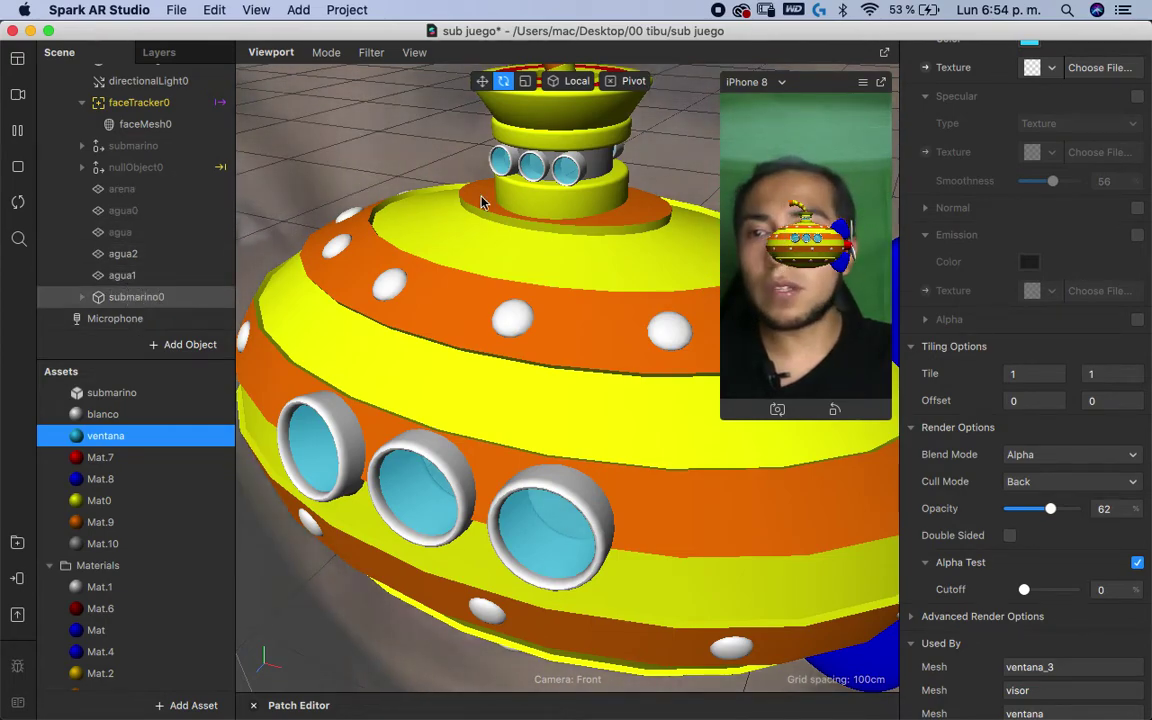
- Lower submarino0 to Y -0.14 so it floats in front of the mouth
click(136, 297)
click(1010, 132)
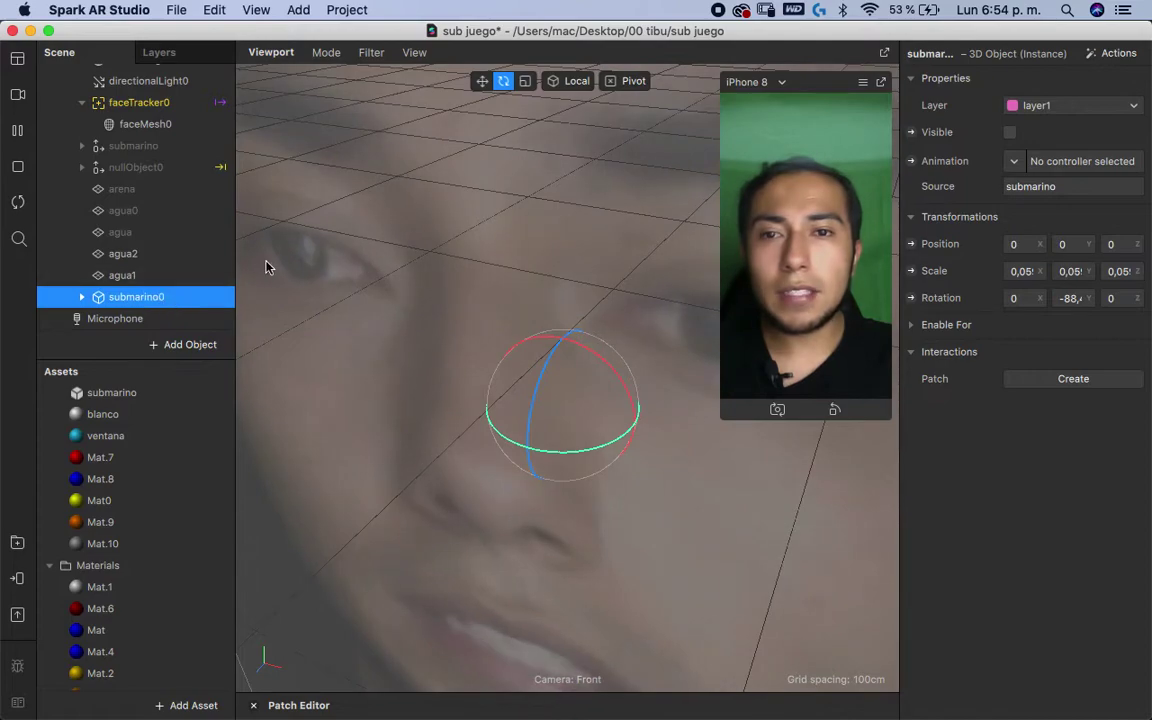
click(1010, 132)
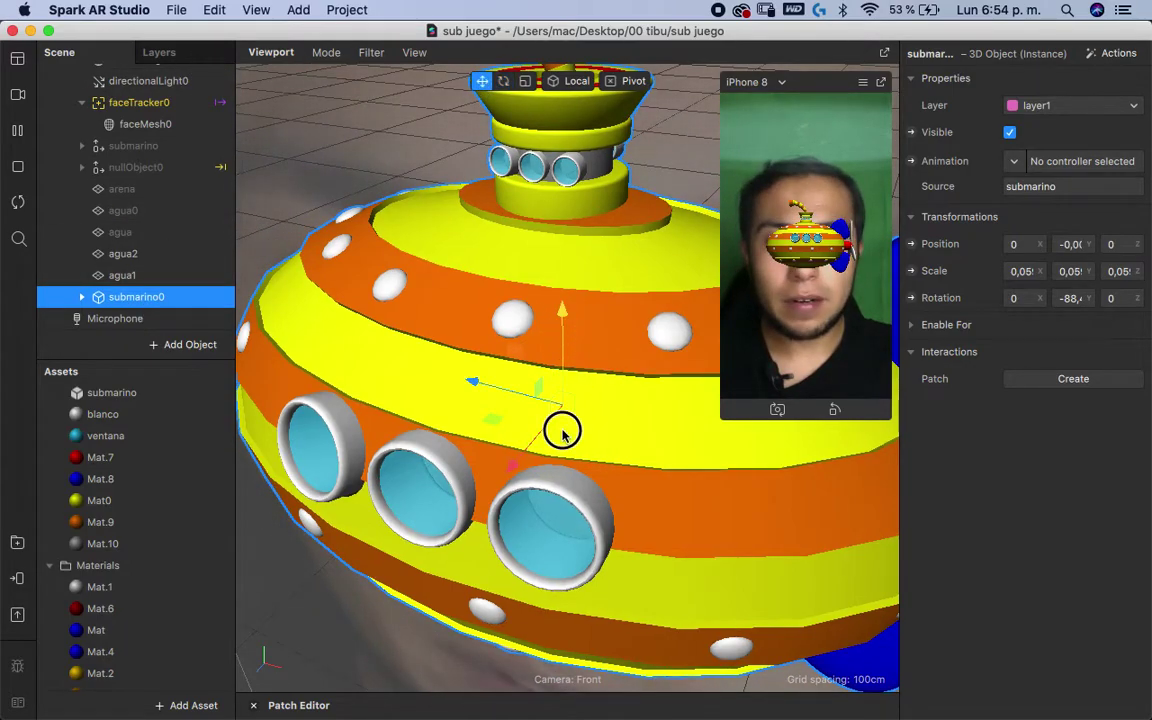
drag(563, 425, 568, 313)
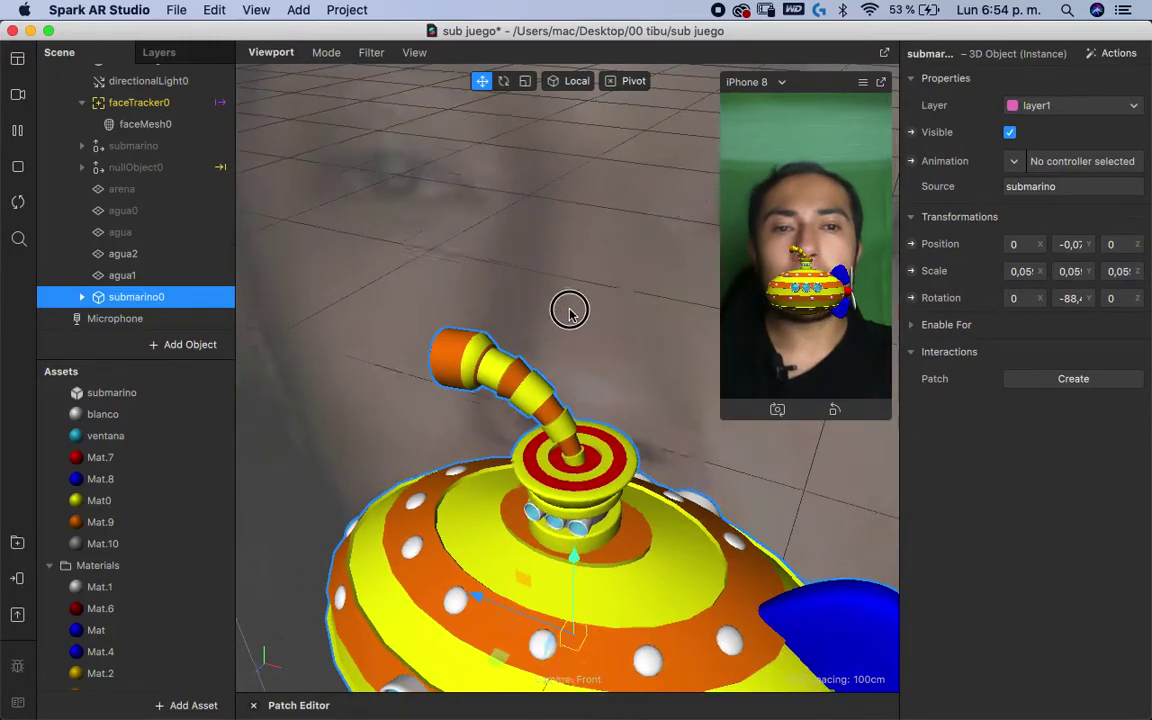
drag(575, 313, 465, 290)
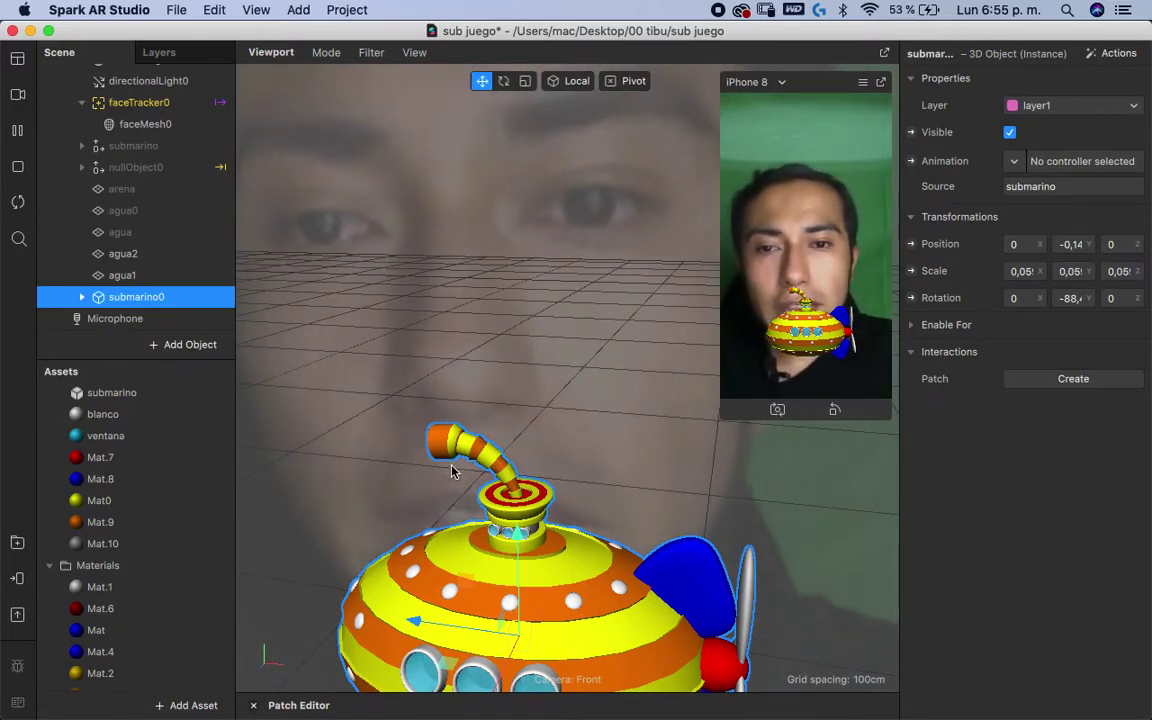
- Rotate the submarine's visor periscope to a new angle
click(490, 465)
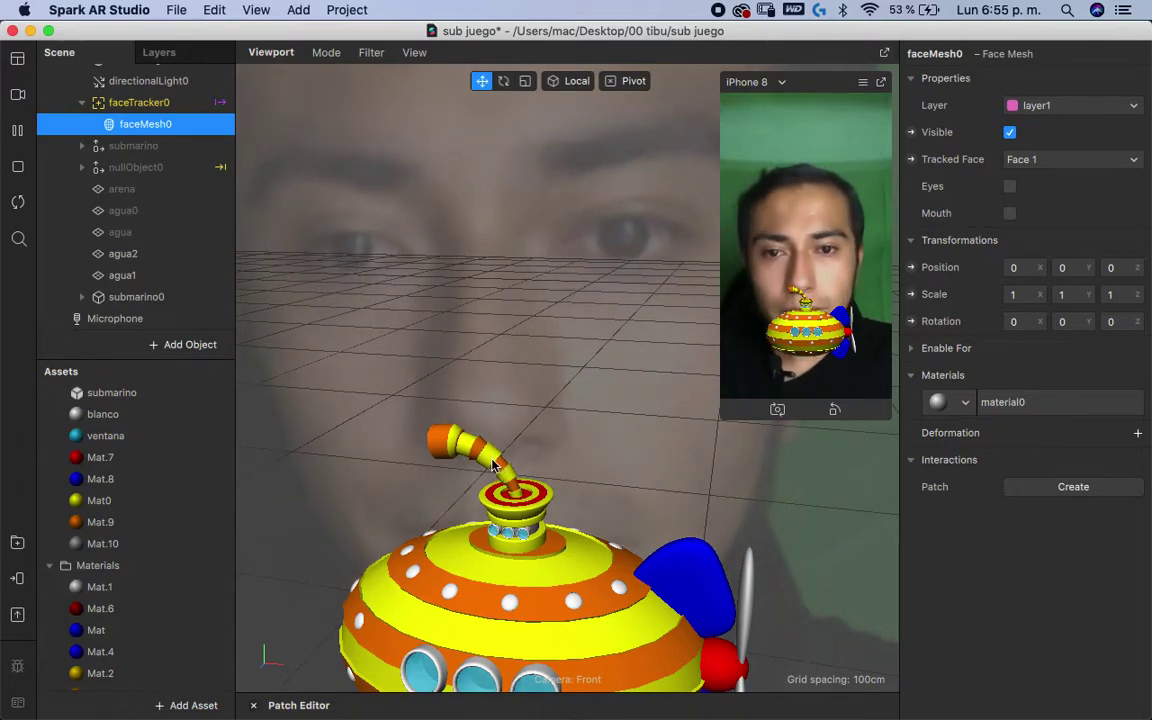
middle_drag(406, 337, 484, 350)
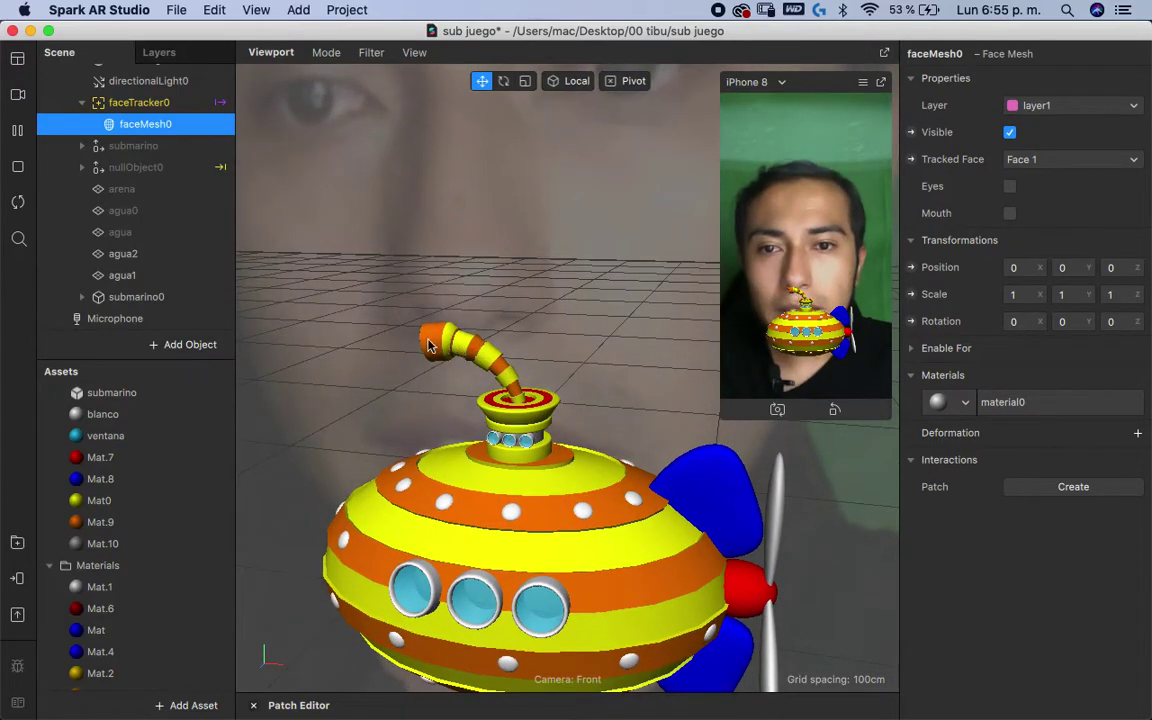
click(90, 299)
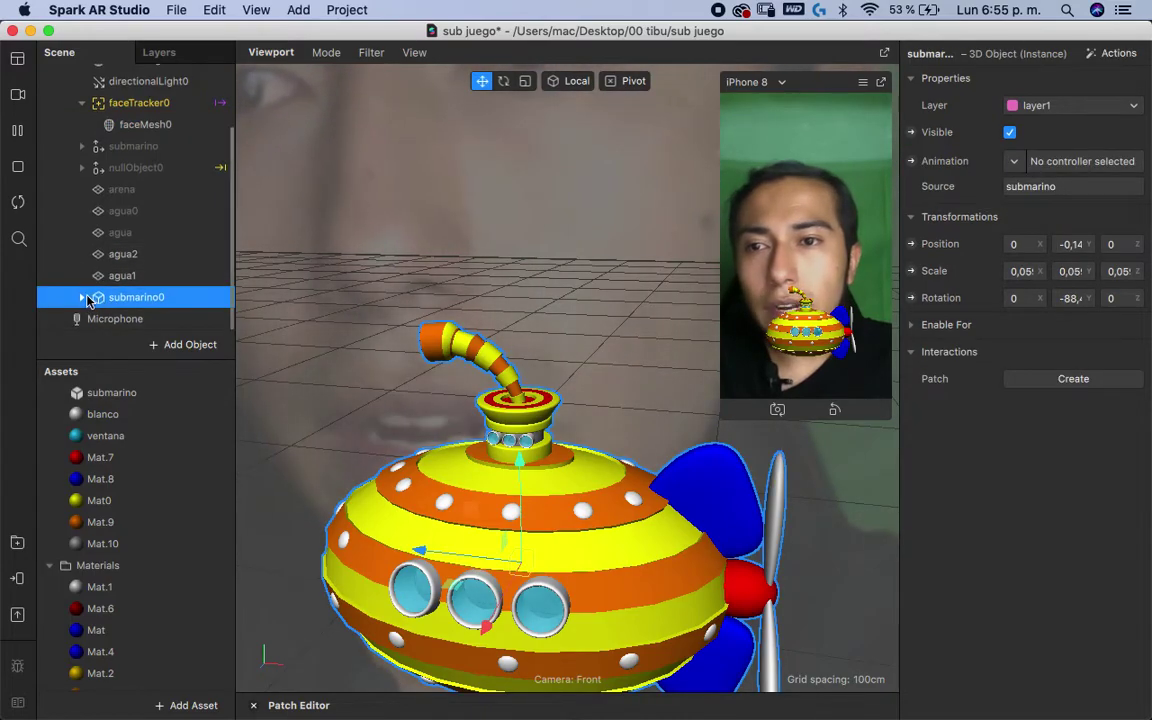
click(91, 300)
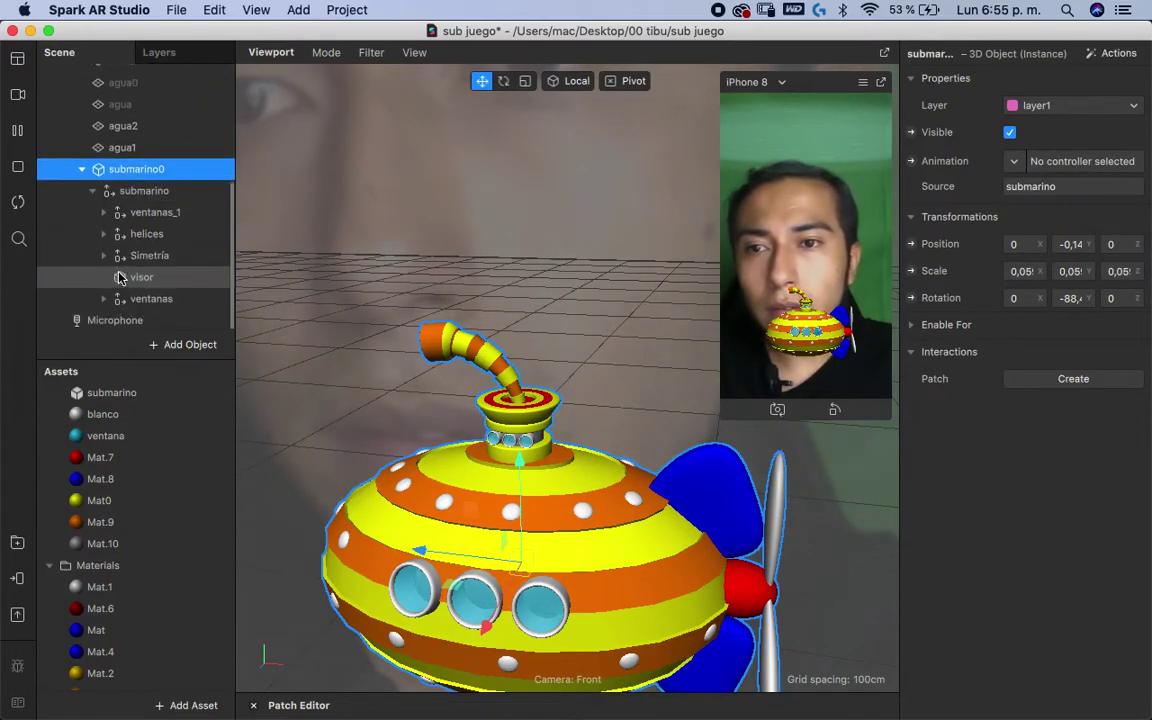
click(148, 277)
key(e)
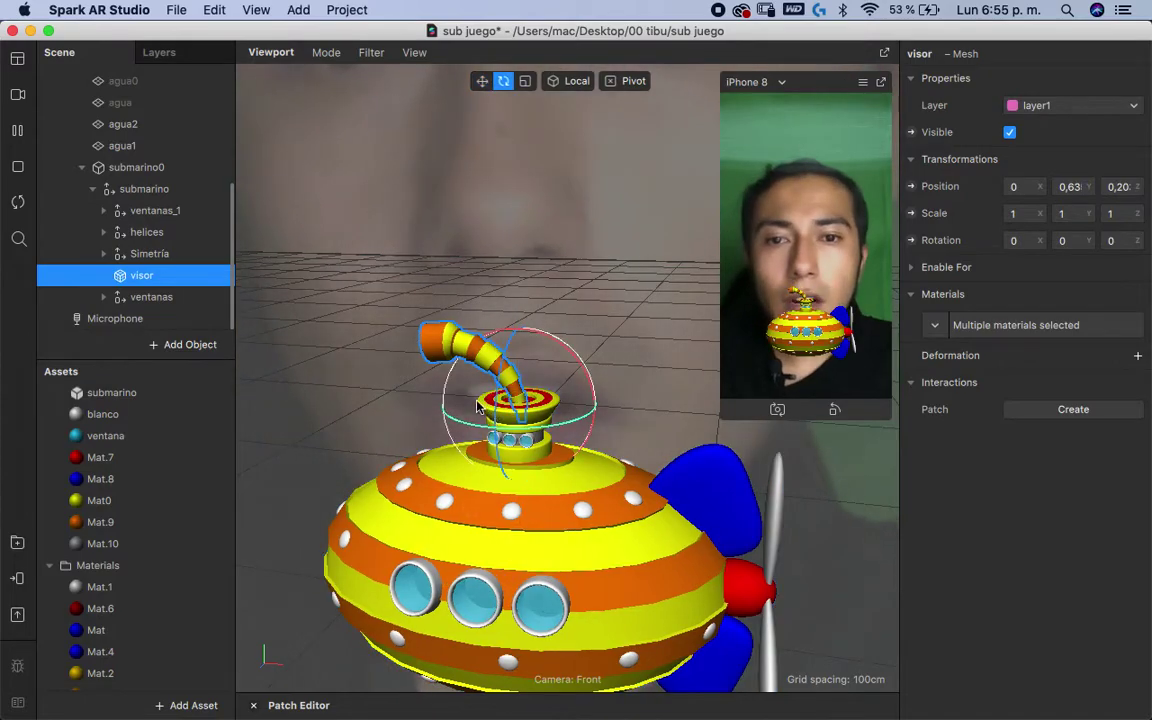
drag(527, 402, 550, 421)
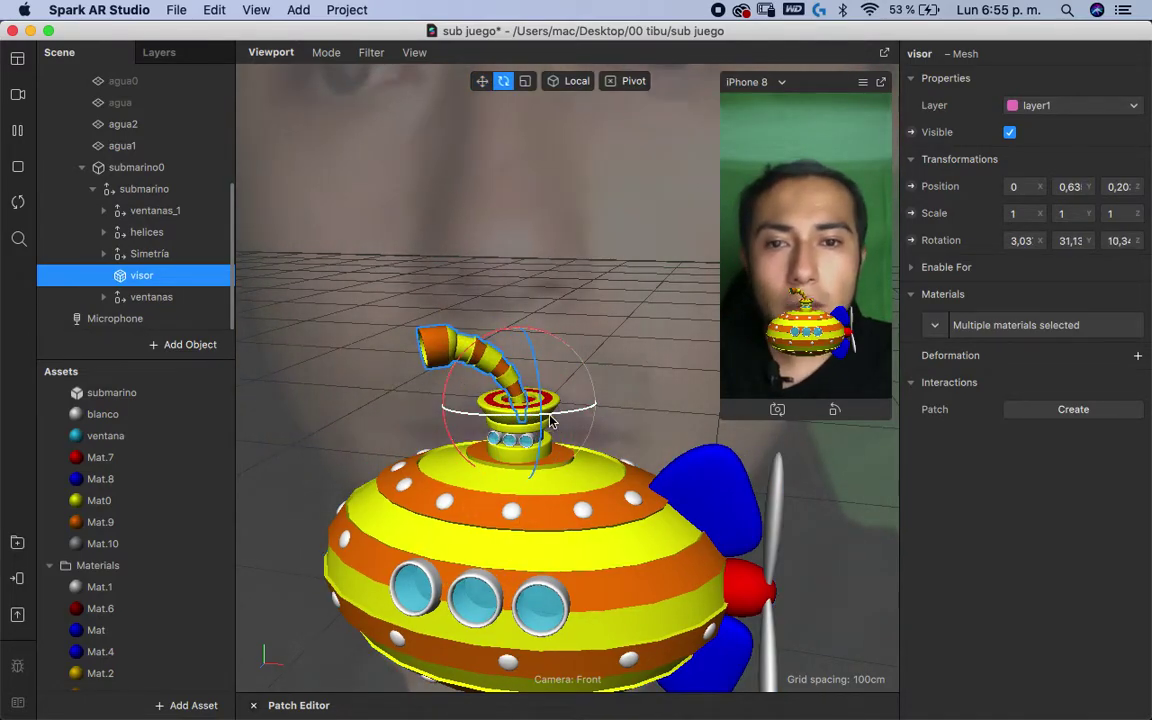
mouse_move(425, 418)
mouse_down()
mouse_move(586, 404)
mouse_move(540, 403)
mouse_move(563, 407)
mouse_up()
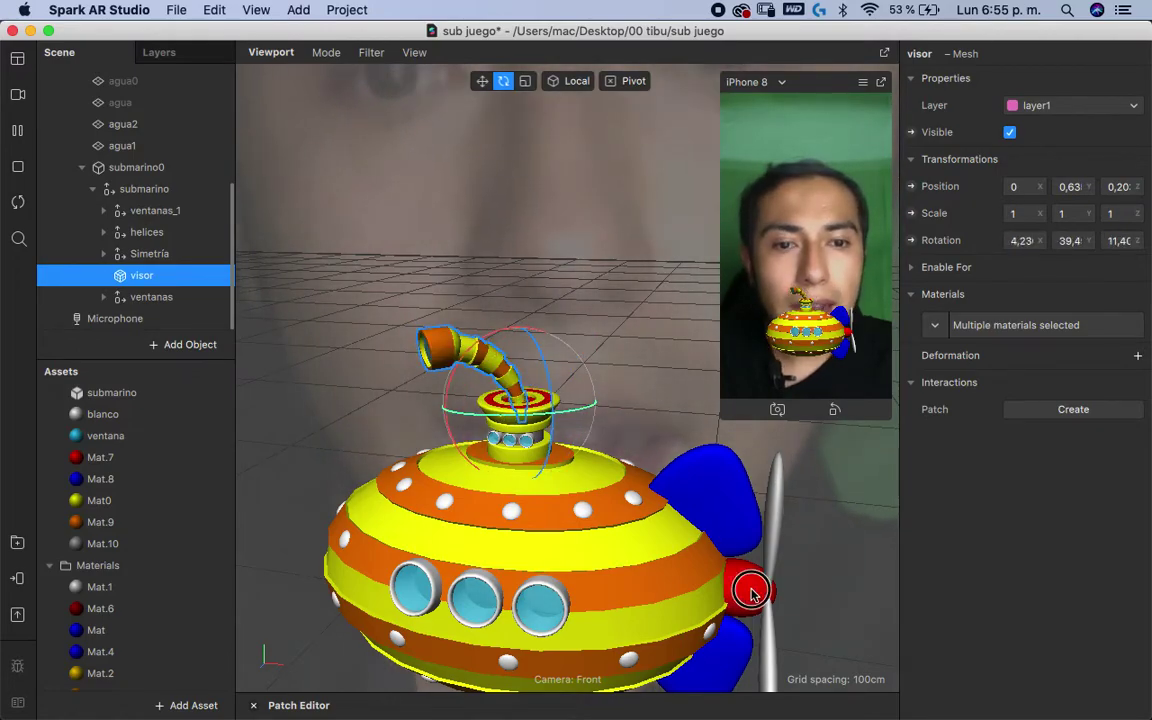
click(793, 579)
- Test-spin the helices propeller, then undo it back to rotation 0, 0, 0
scroll(165, 276, down, 2)
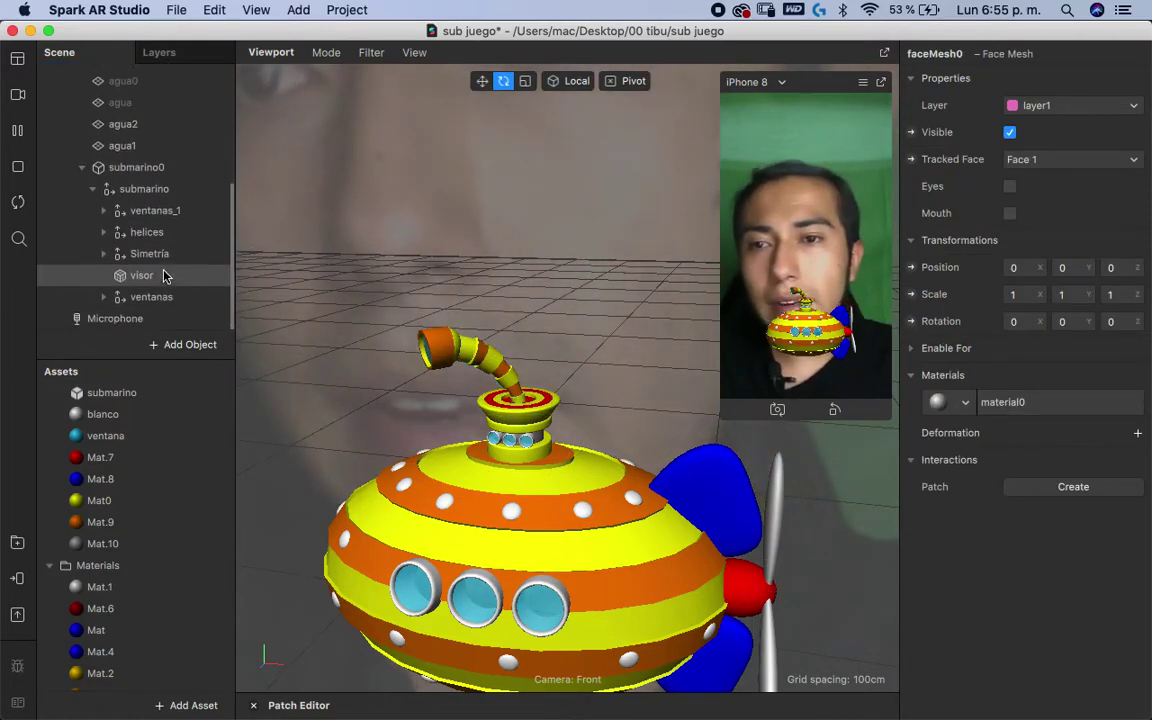
click(159, 254)
click(150, 232)
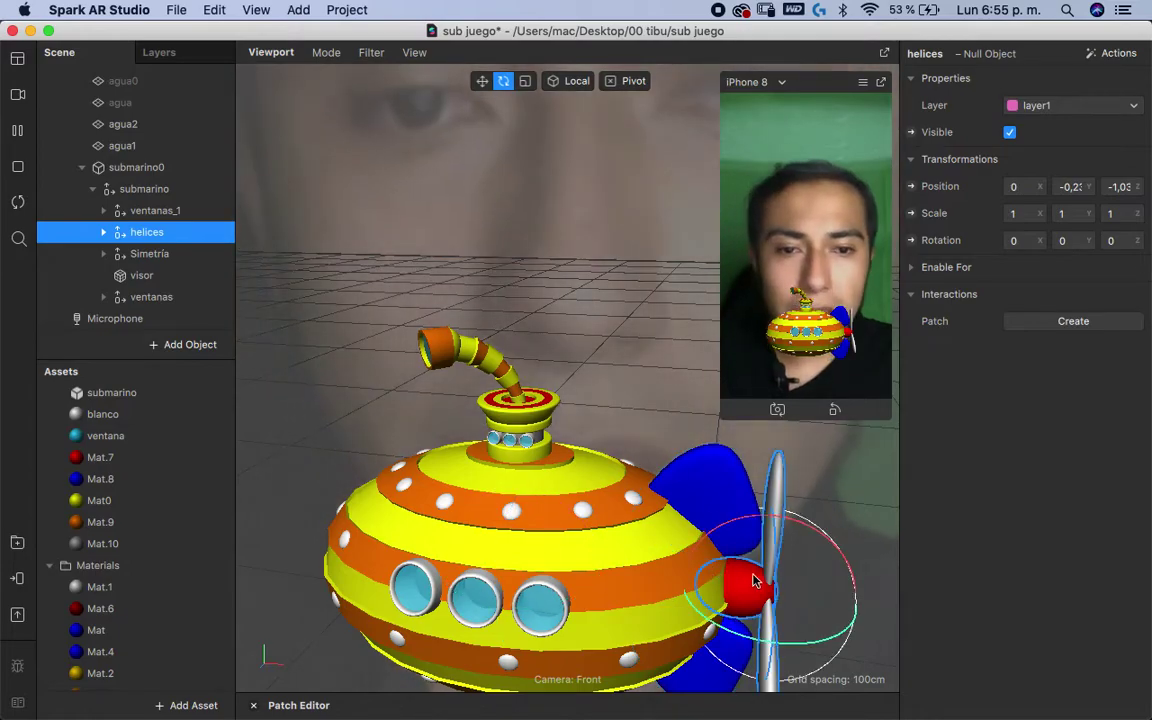
drag(776, 582, 764, 590)
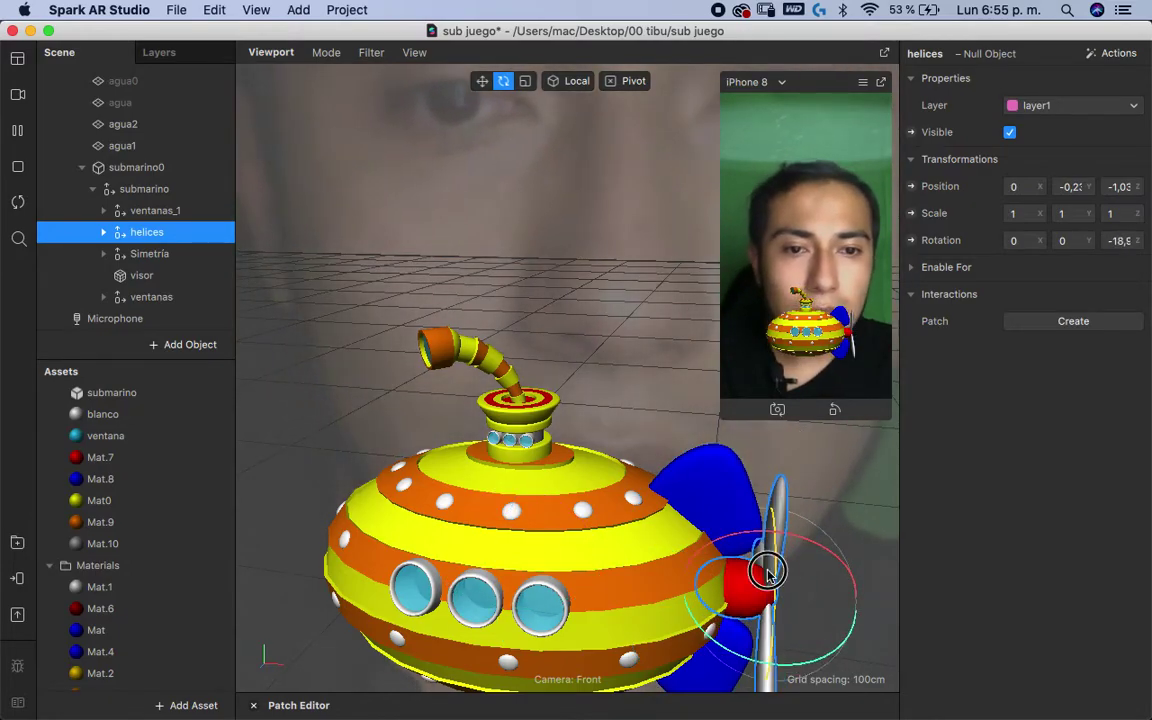
middle_drag(760, 462, 543, 380)
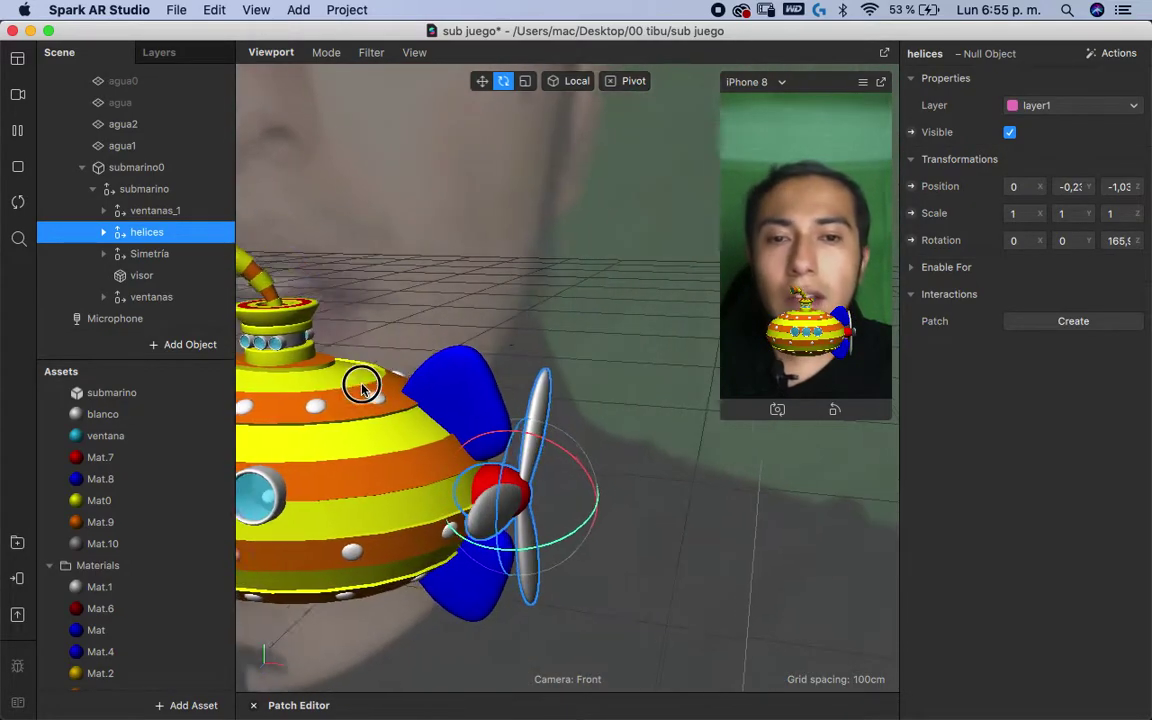
drag(543, 380, 609, 363)
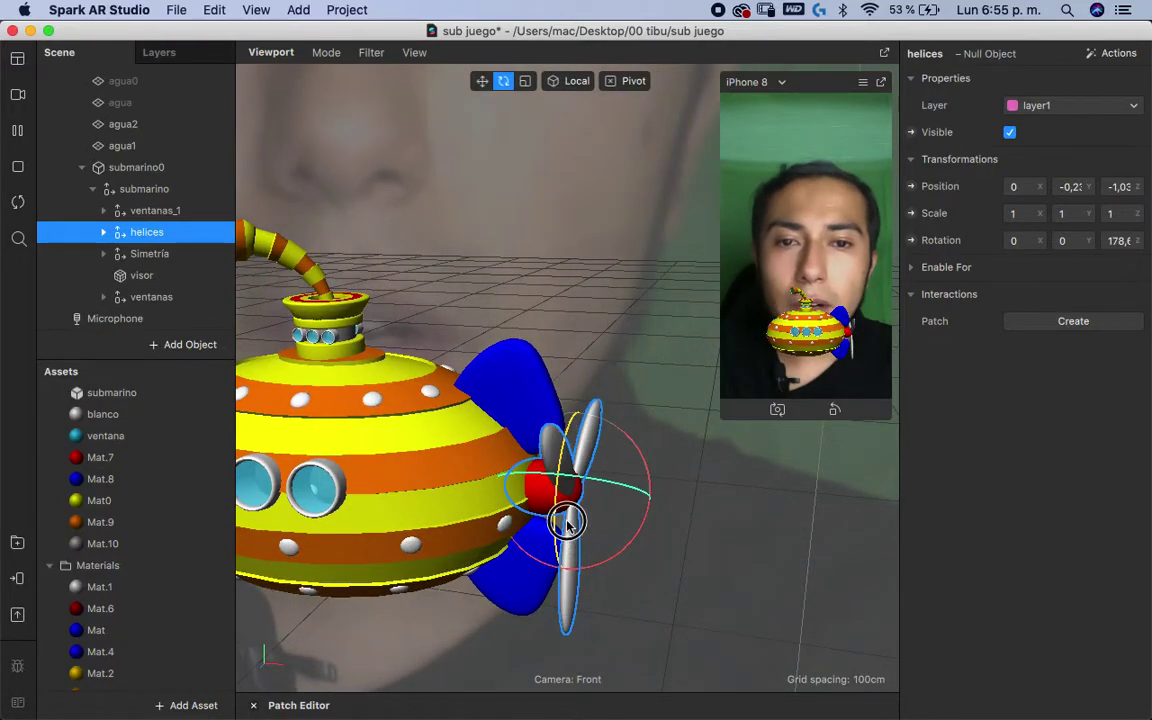
drag(563, 511, 636, 434)
drag(614, 536, 522, 398)
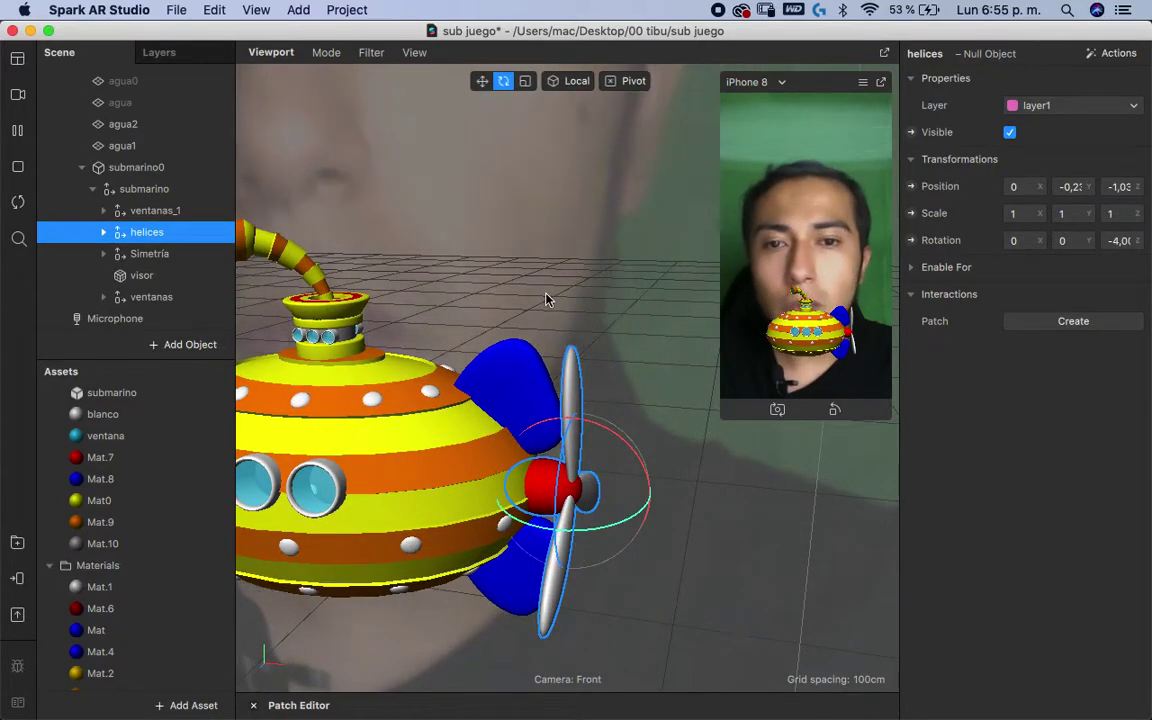
key(super+z)
key(super+z)
mouse_move(541, 304)
mouse_down()
mouse_move(435, 365)
mouse_move(445, 283)
mouse_up()
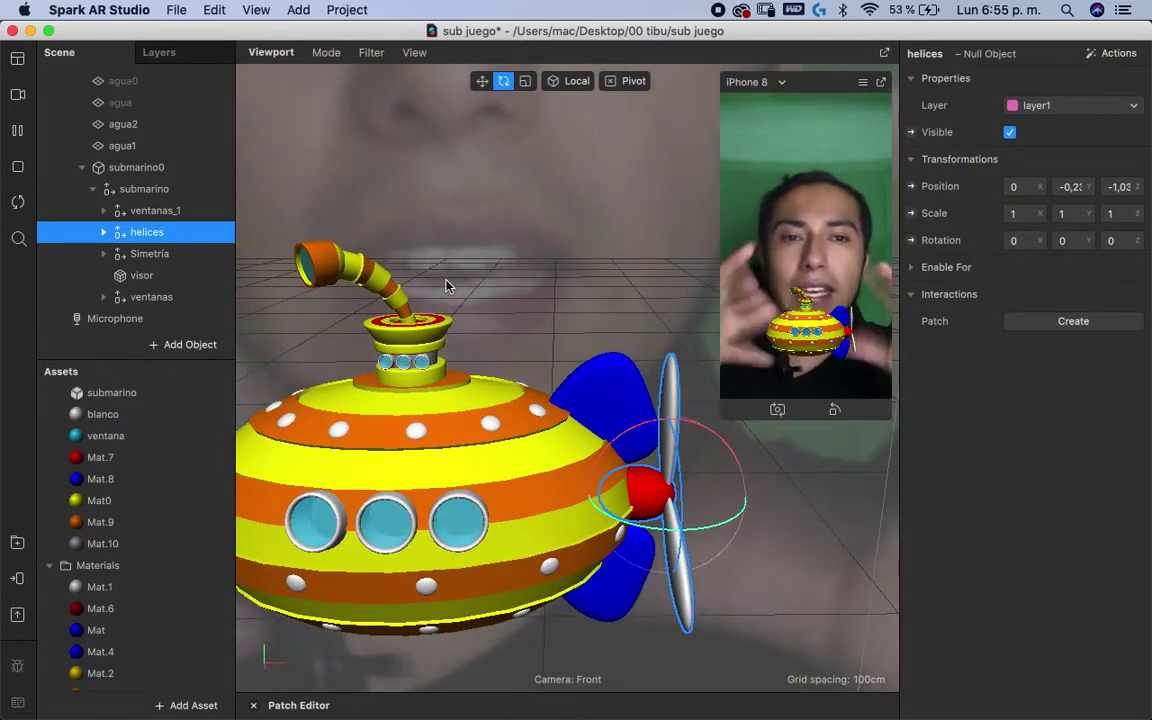
key(ctrl+Up)
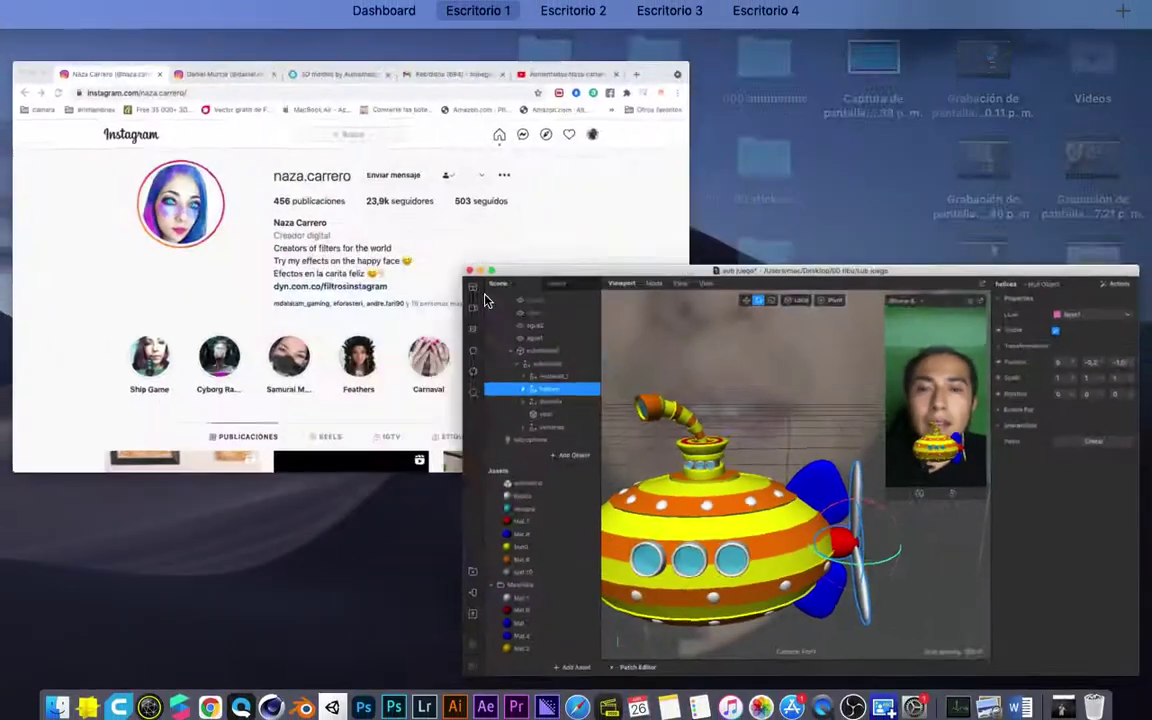
mouse_move(576, 716)
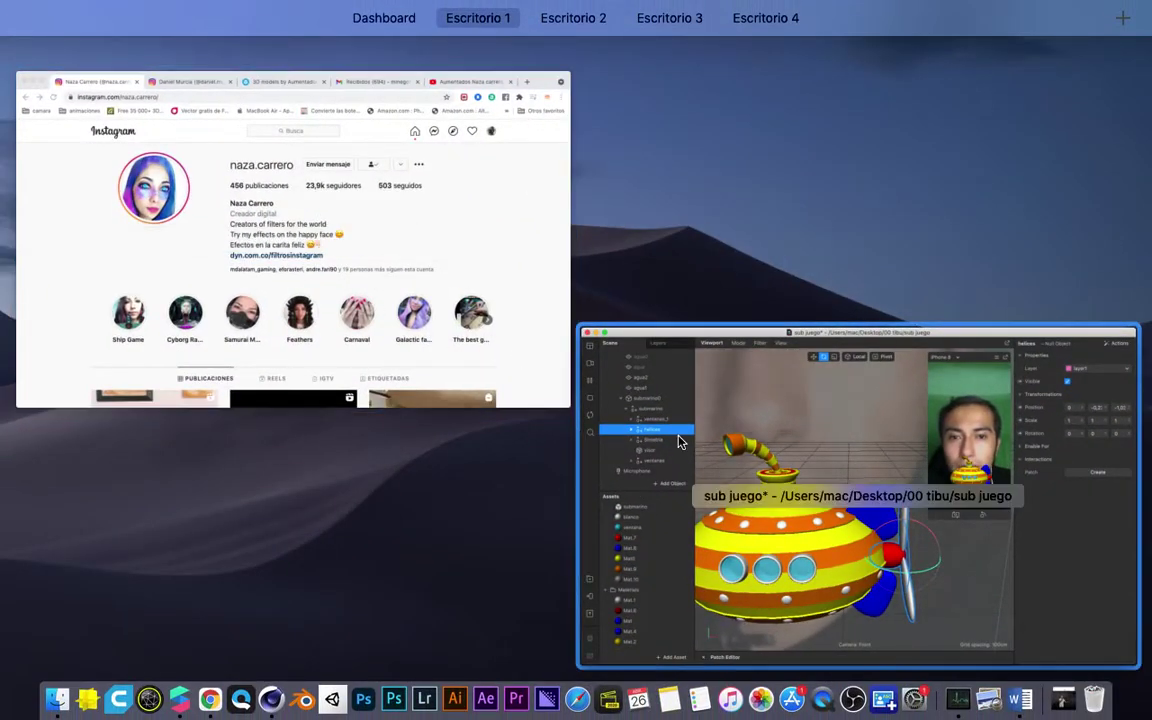
click(683, 440)
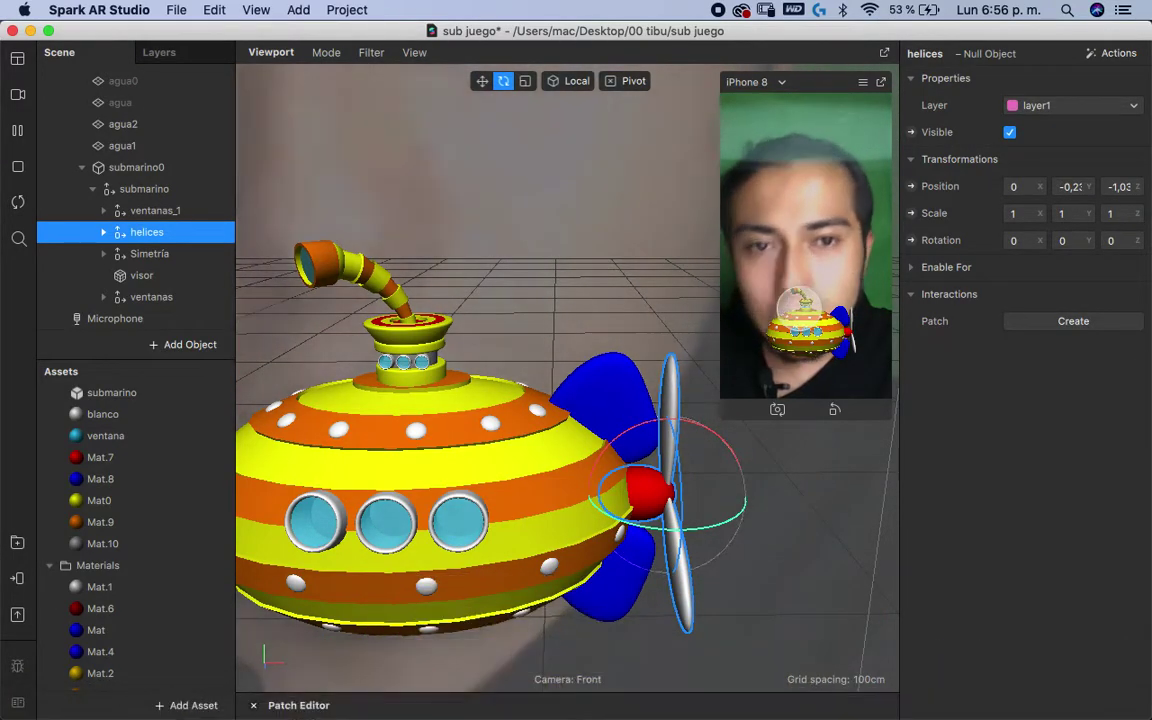
key(ctrl+Right)
key(ctrl+Up)
key(Escape)
click(1078, 265)
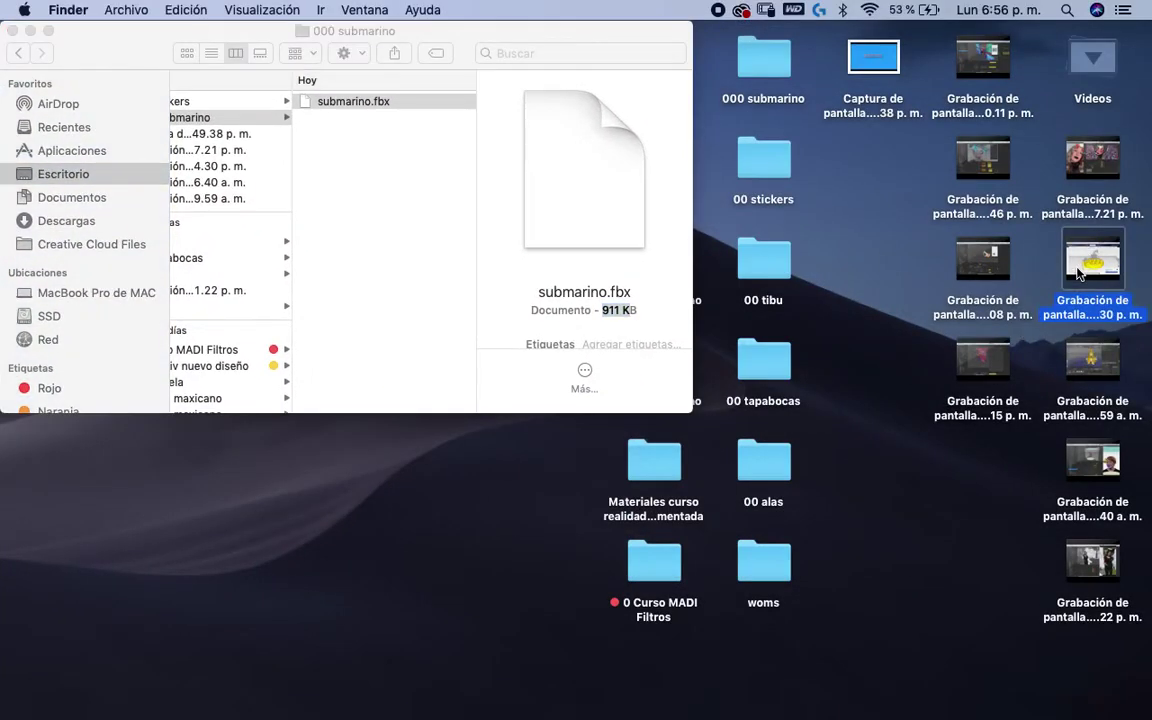
key(space)
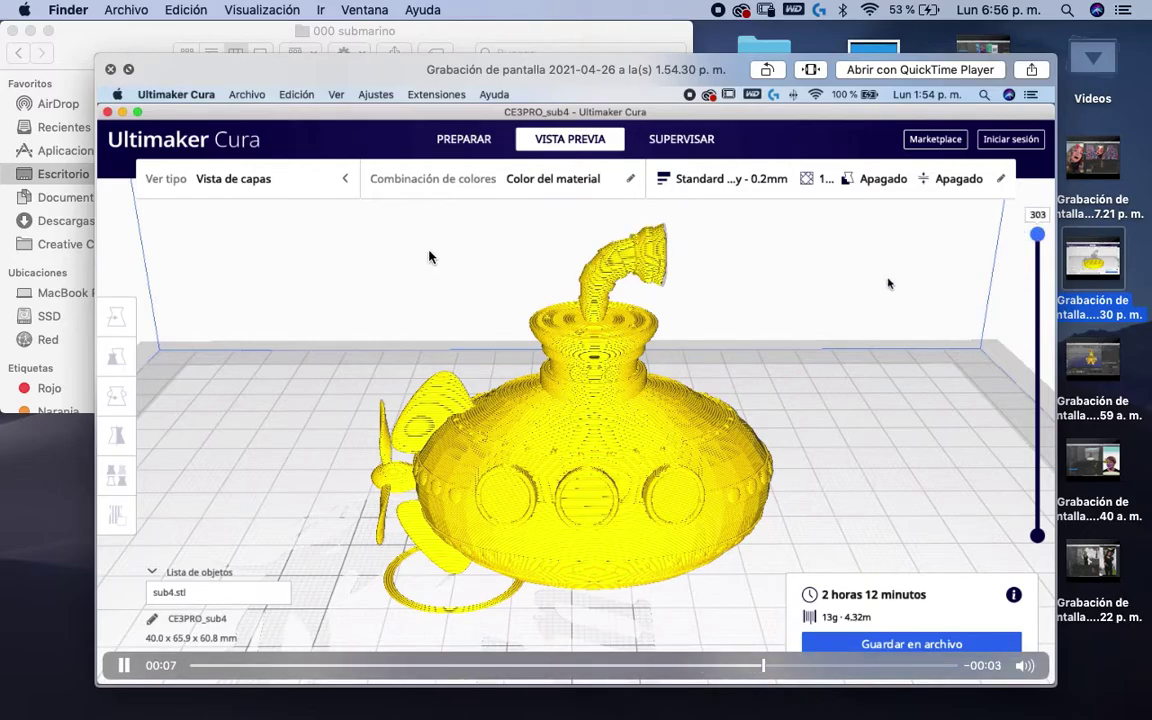
key(super+Tab)
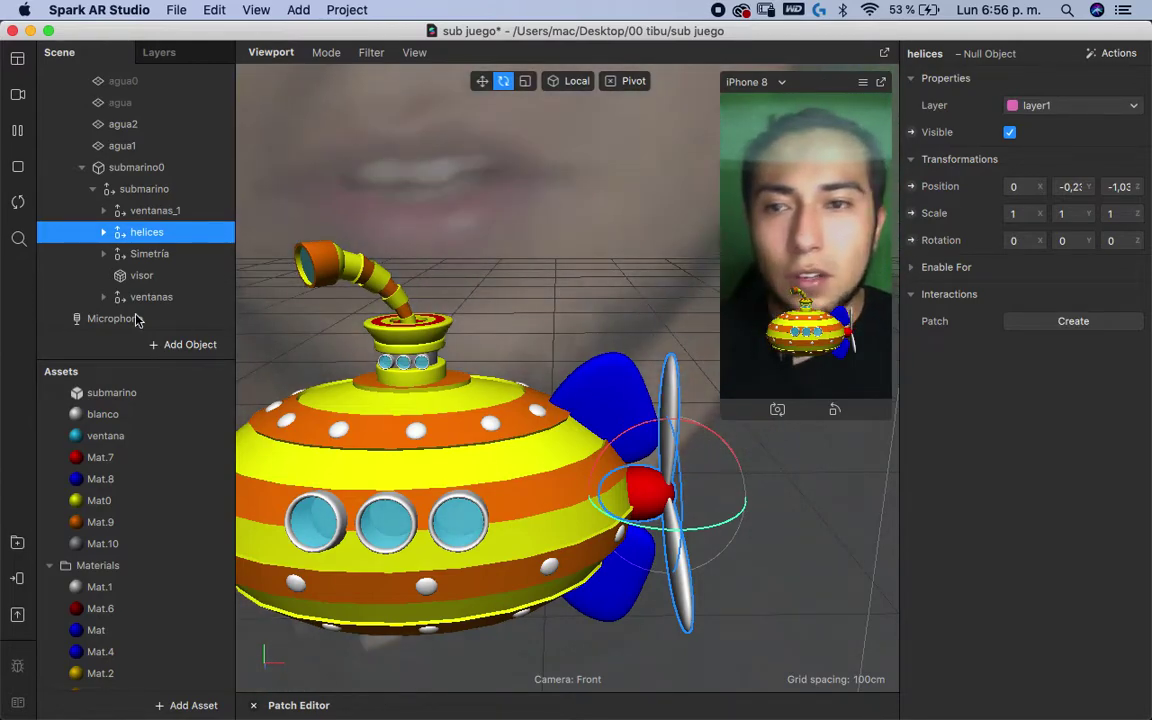
- Lower submarino0 onto the chin and enlarge the iPhone 8 preview
click(135, 167)
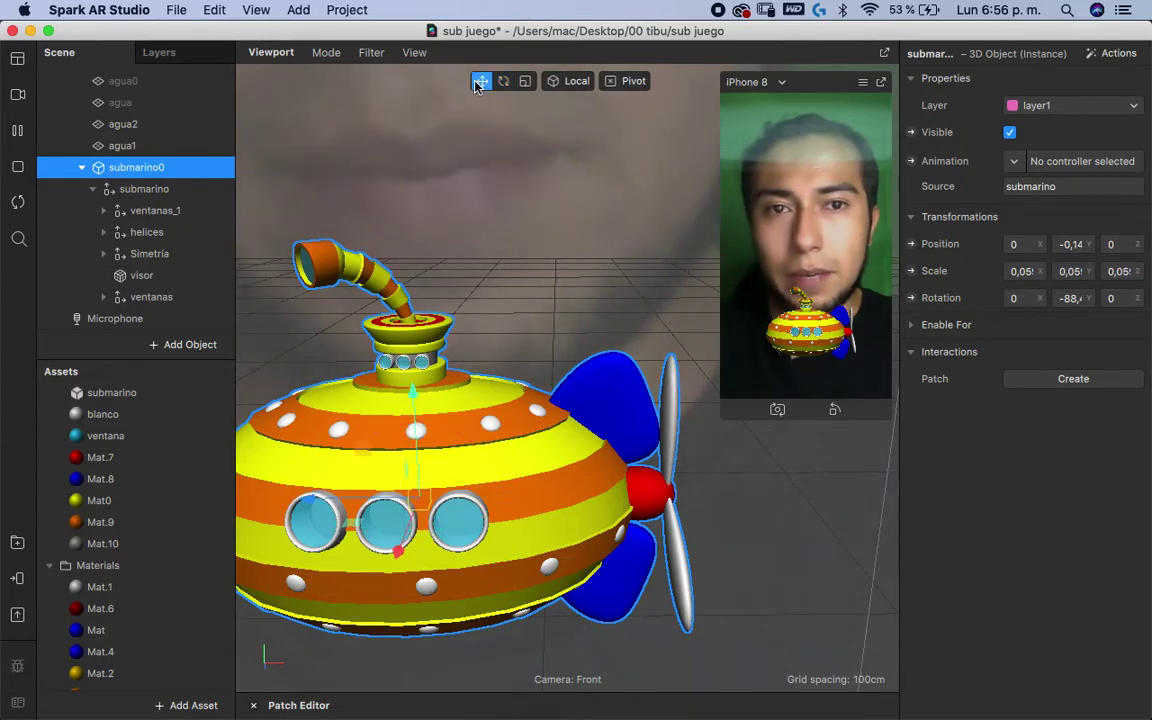
drag(415, 407, 420, 540)
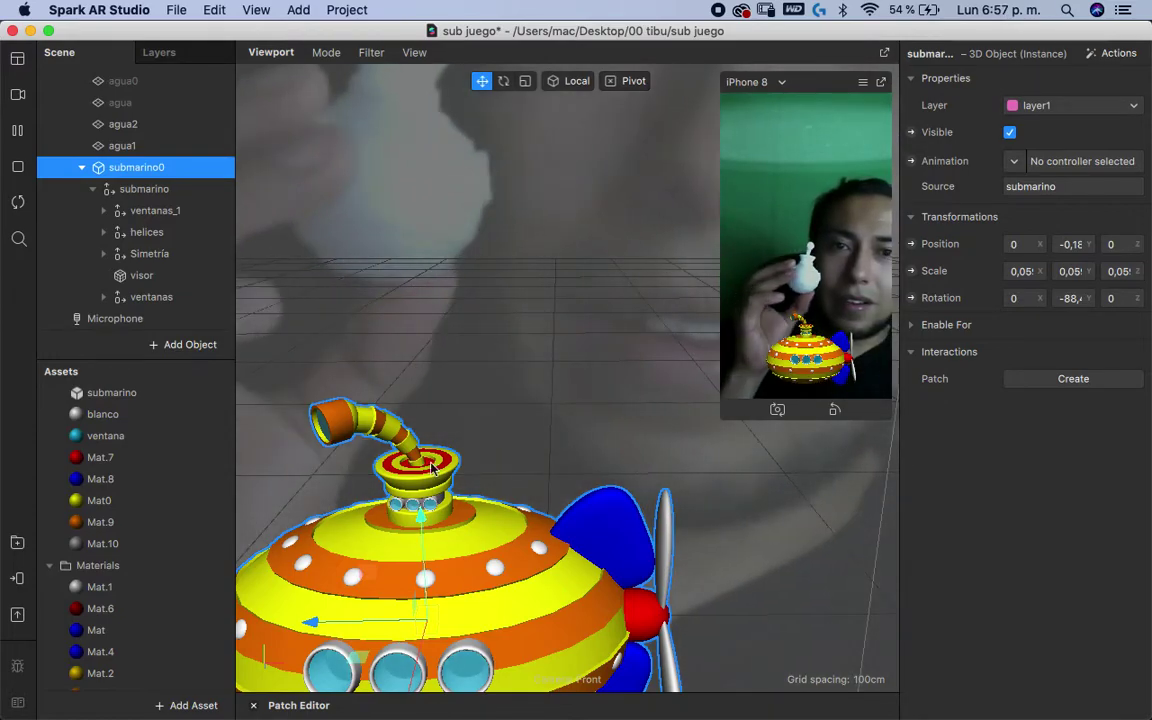
mouse_move(723, 403)
mouse_down()
mouse_move(638, 625)
mouse_move(643, 695)
mouse_up()
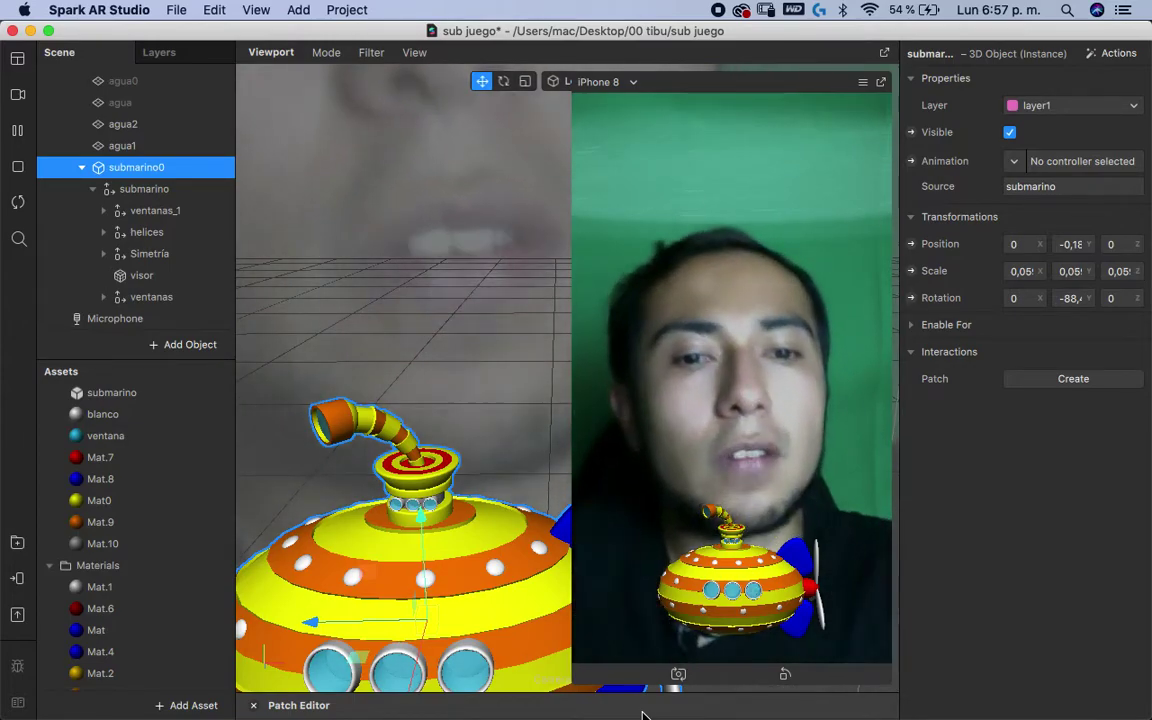
key(ctrl+Left)
key(ctrl+Right)
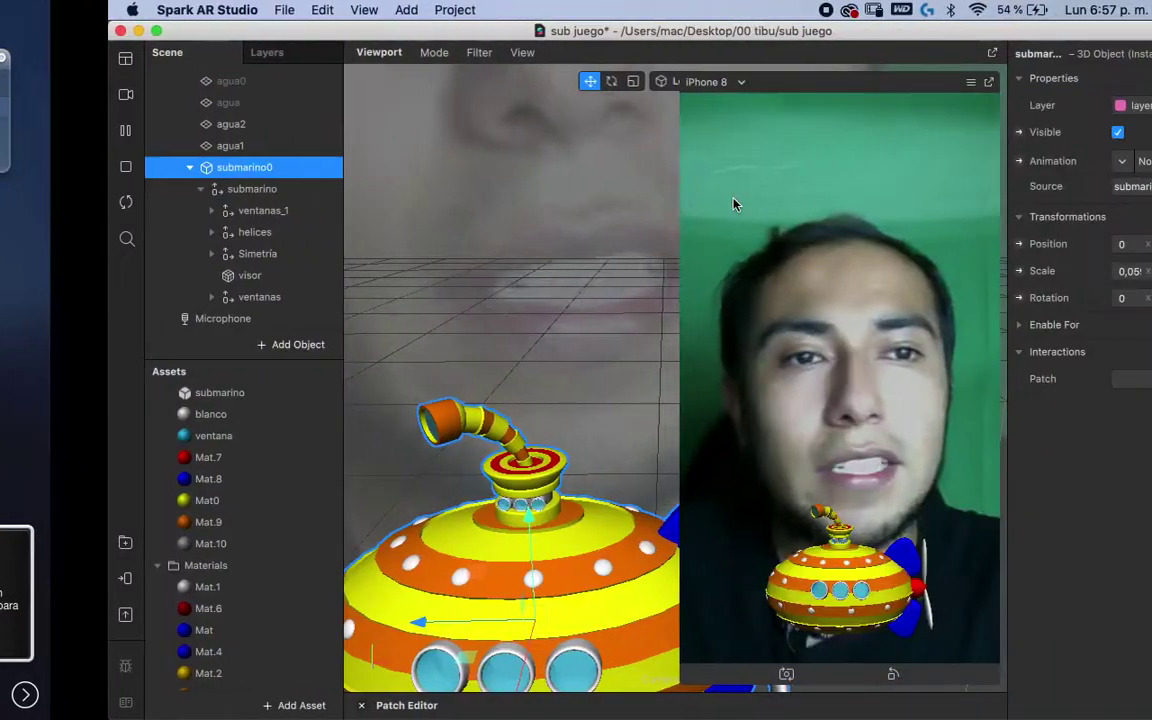
key(ctrl+Up)
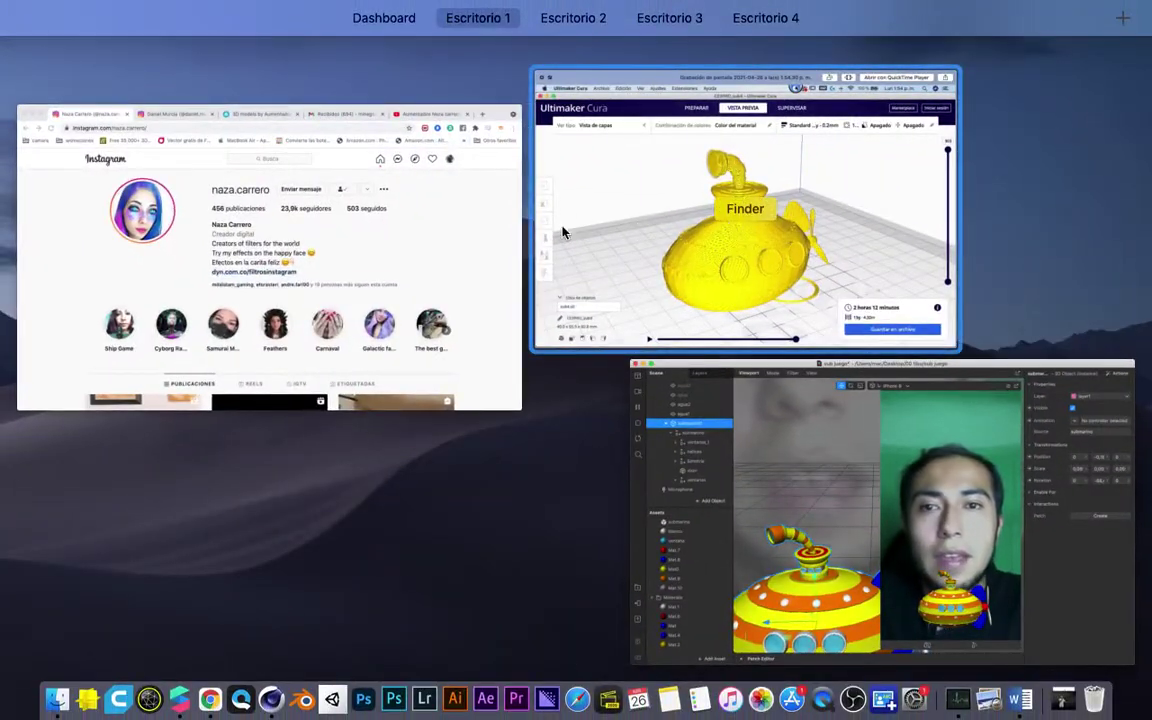
click(510, 221)
click(550, 43)
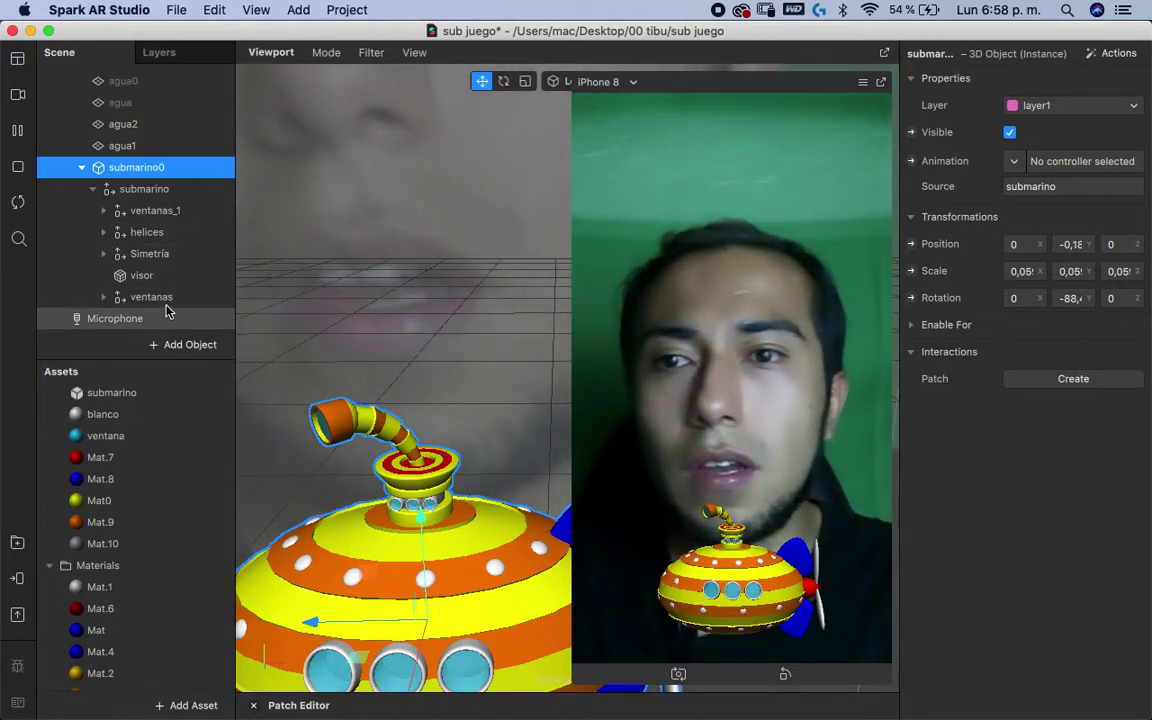
- Hide the striped submarino0 and select the original yellow submarino
click(1010, 133)
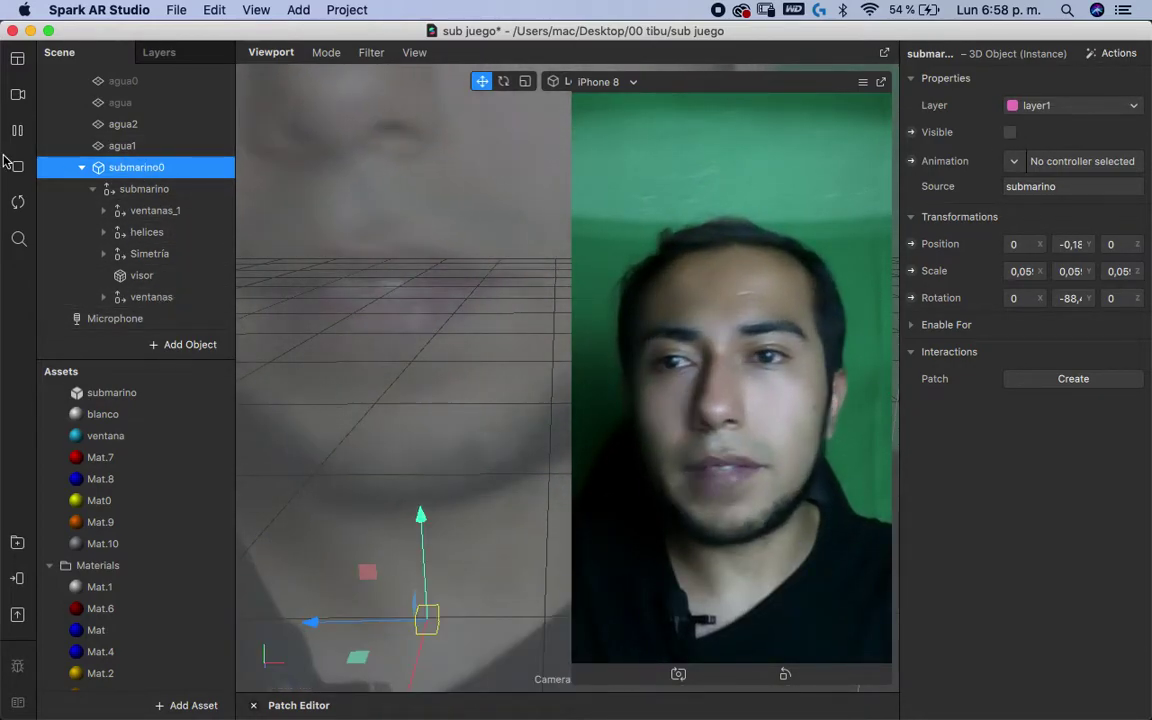
scroll(155, 203, up, 5)
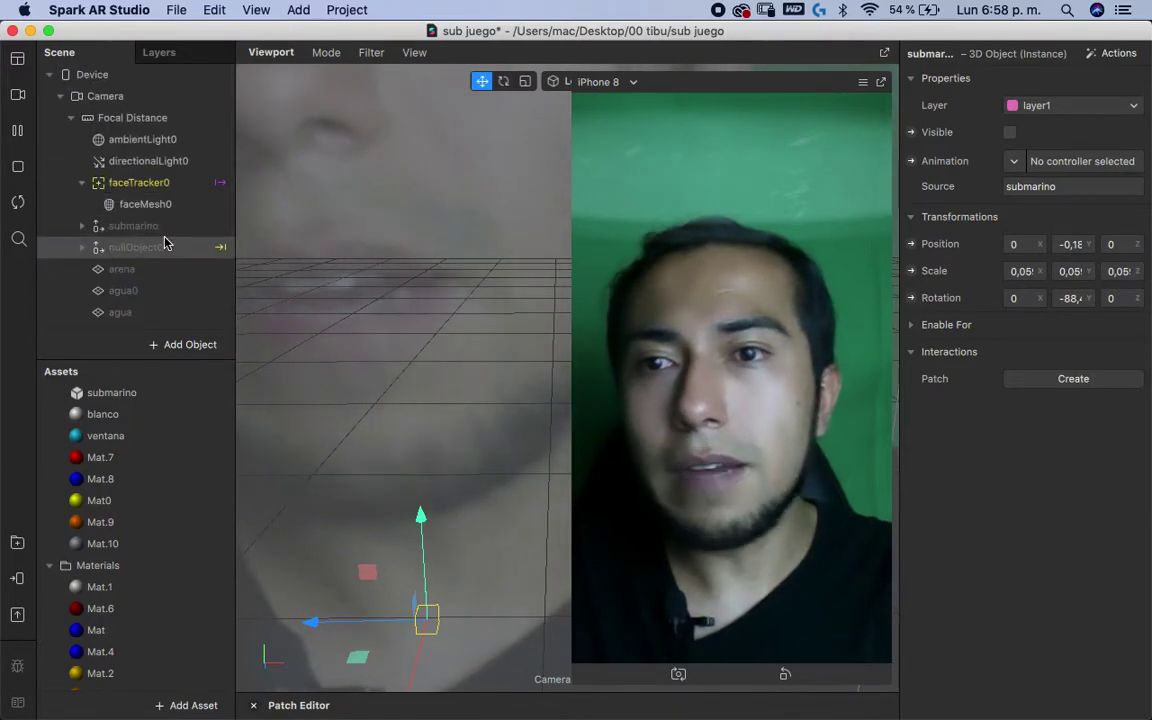
click(165, 226)
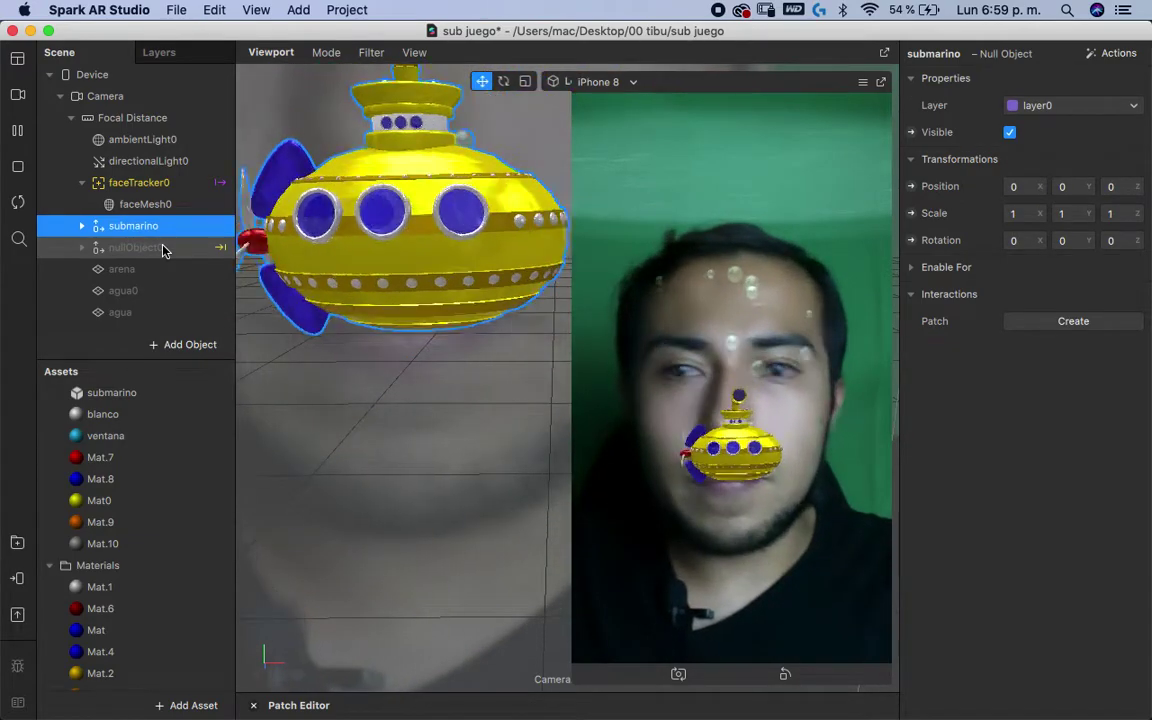
- Make the arena, agua0, agua, agua2 and agua1 planes visible
click(130, 269)
scroll(143, 300, down, 2)
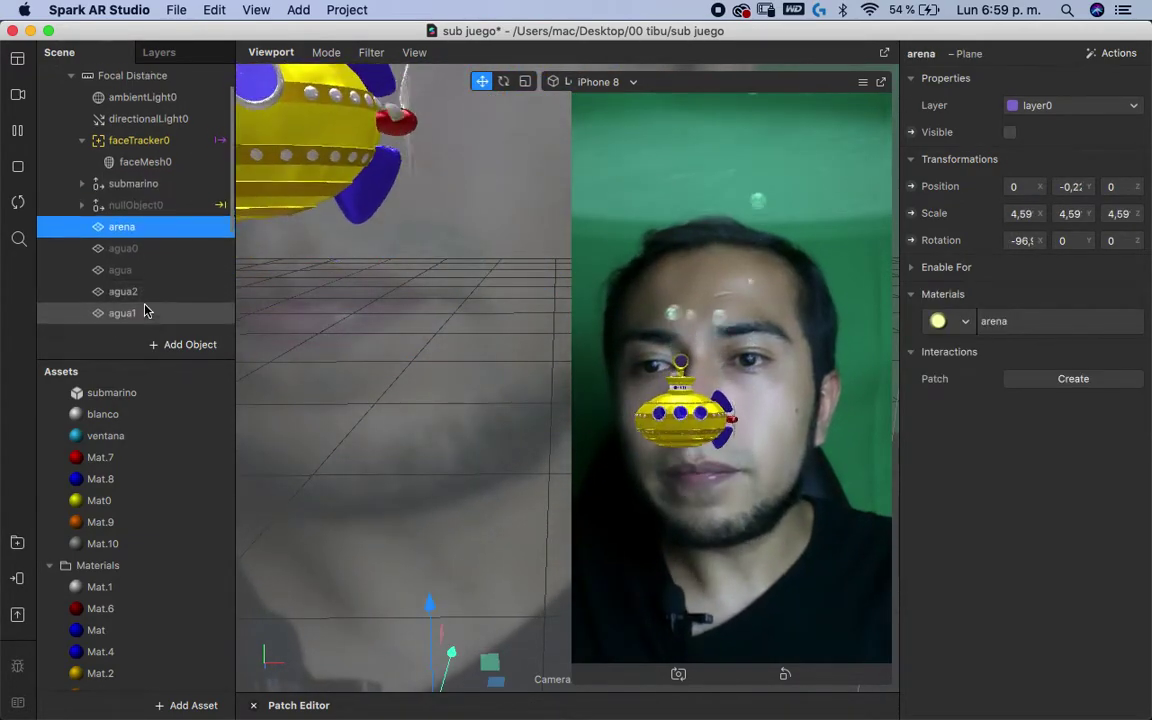
scroll(145, 312, down, 1)
shift+click(146, 297)
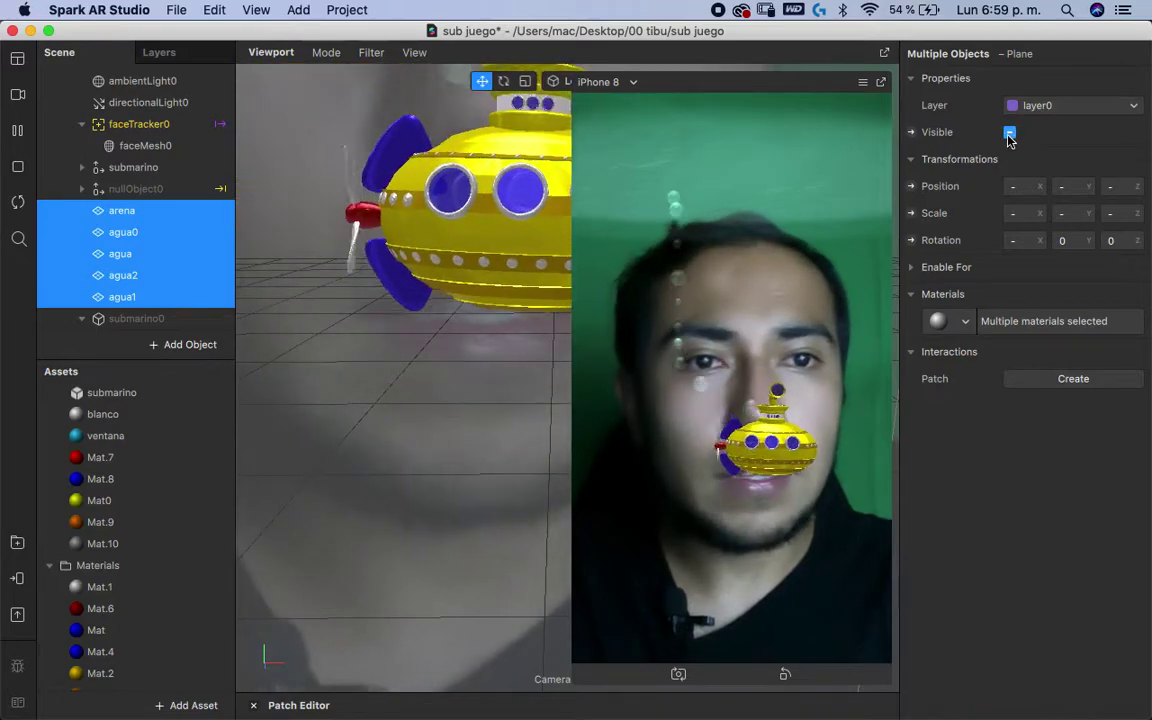
click(1009, 134)
click(1009, 134)
click(1009, 134)
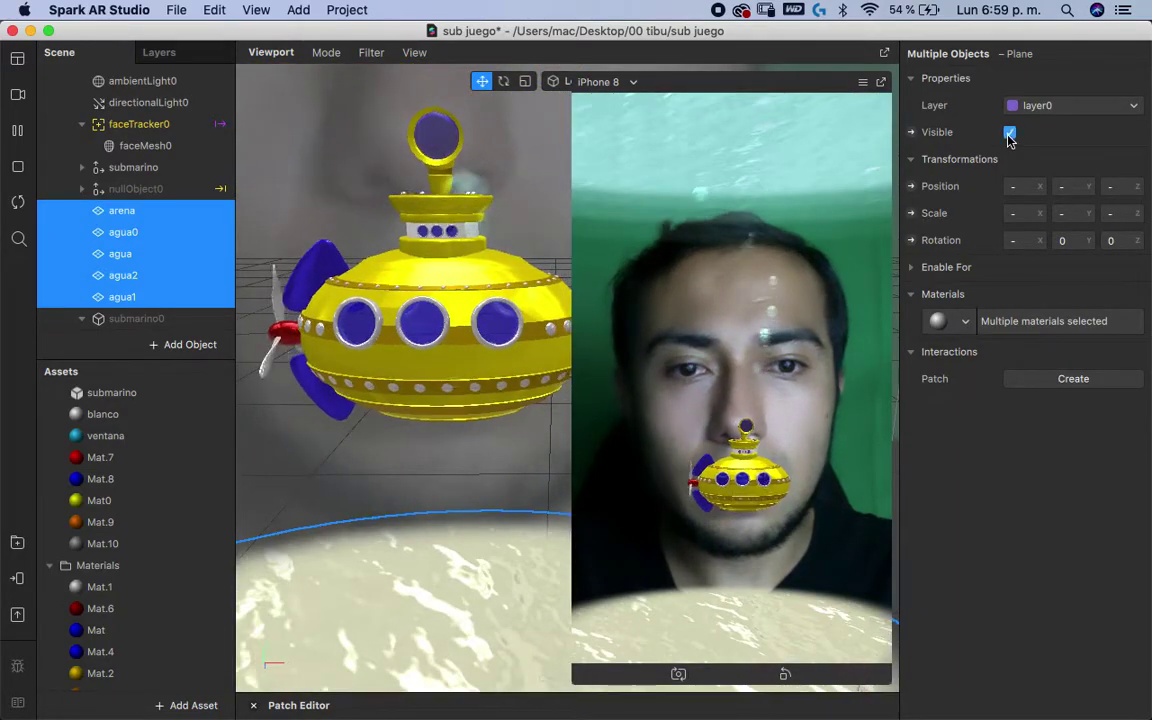